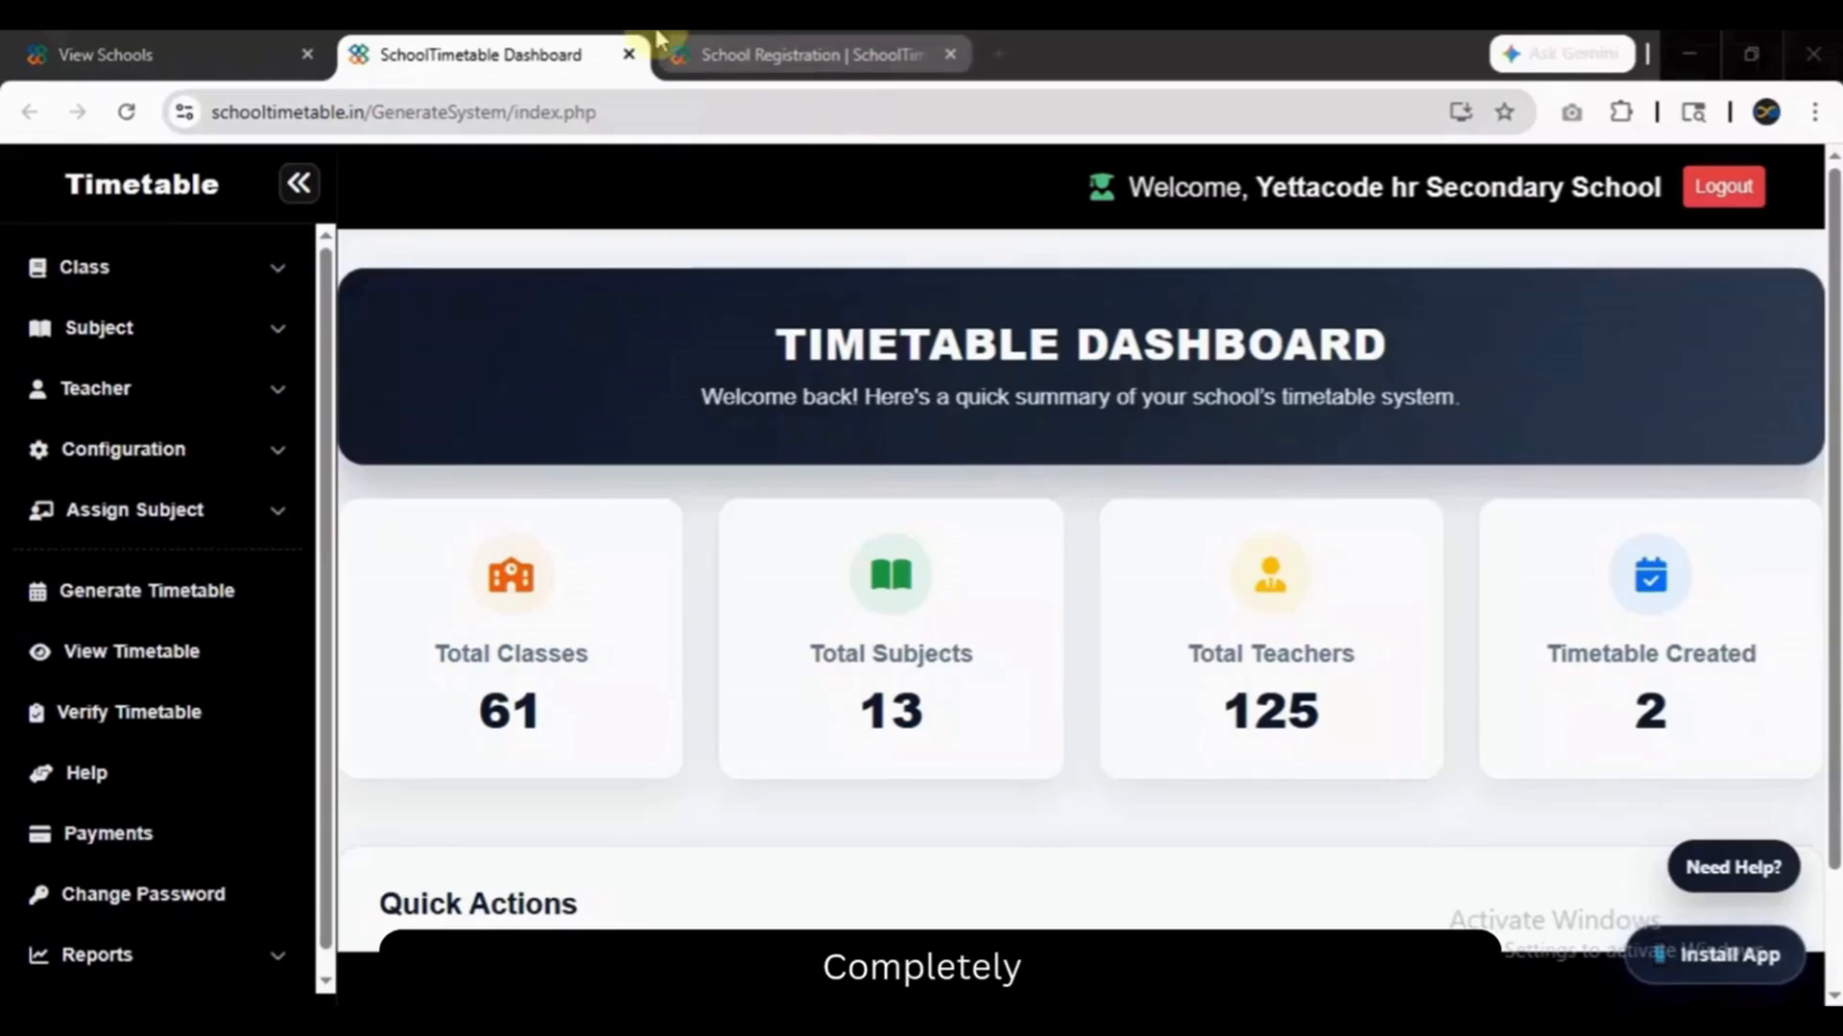
# Open the school registration form from the website's home page and review its fields through to the completion section.
pyautogui.click(701, 48)
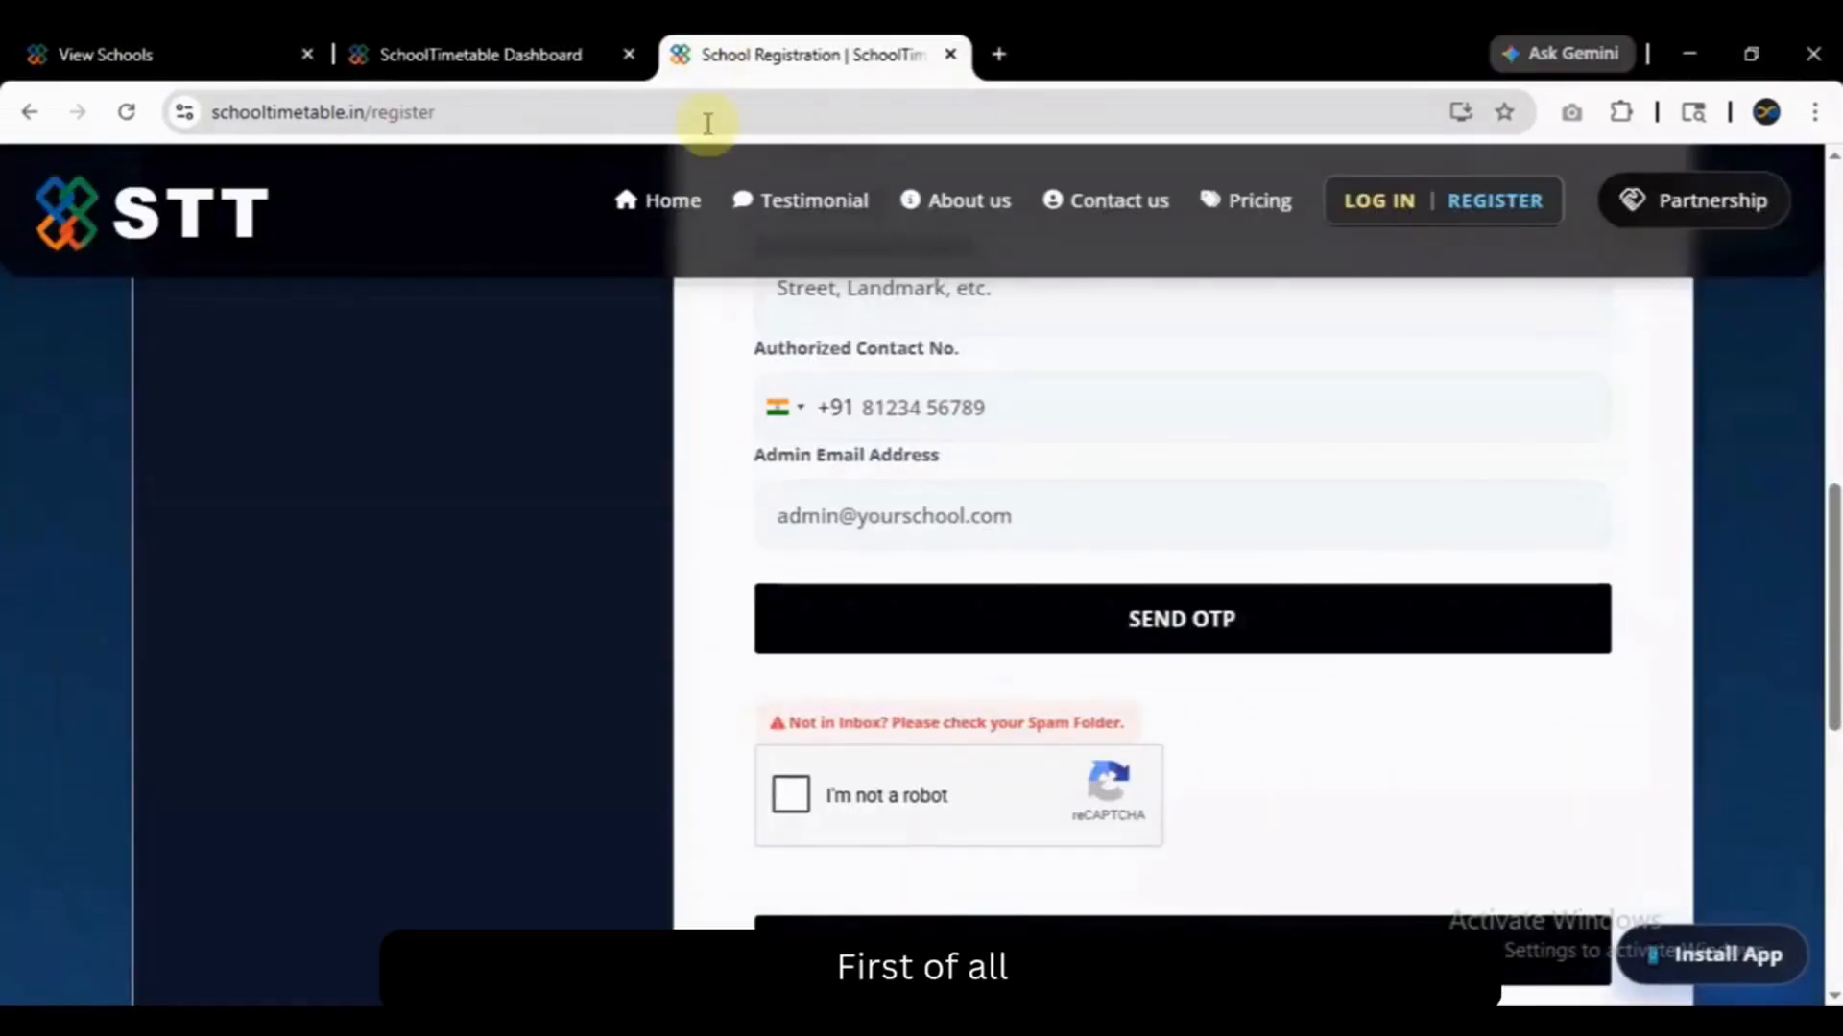
pyautogui.click(182, 213)
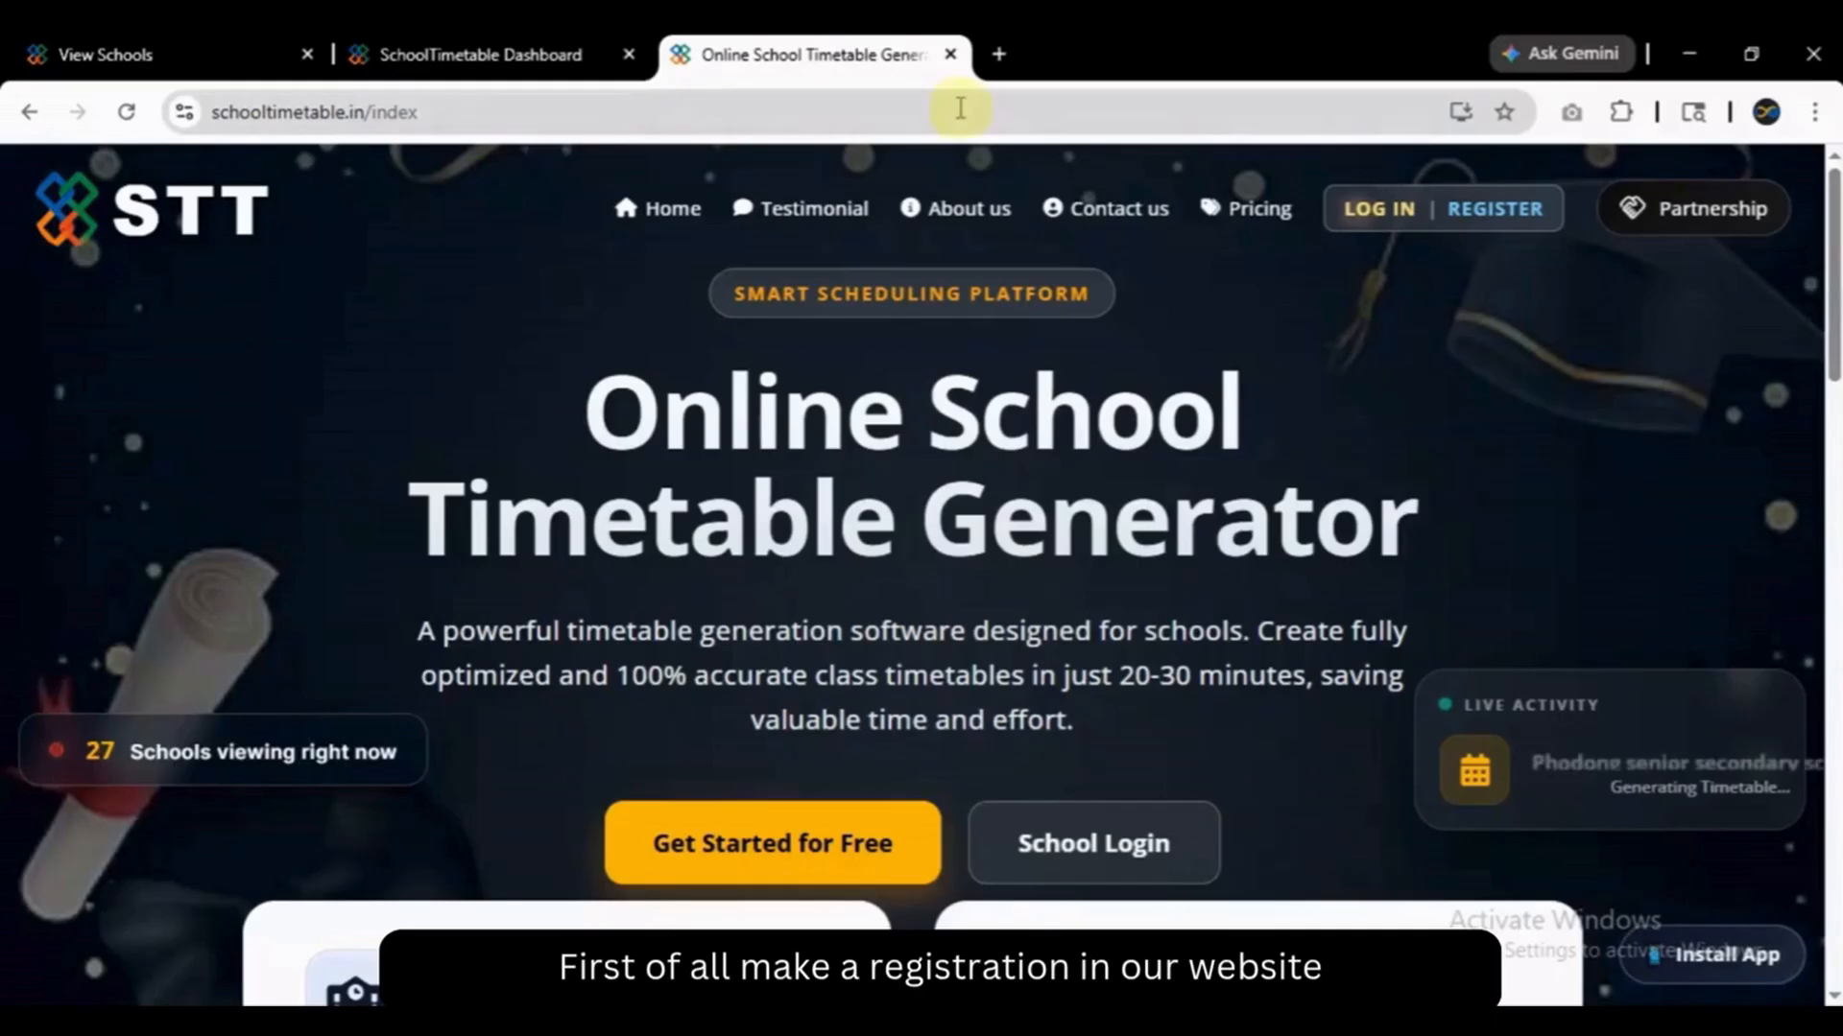
pyautogui.click(1528, 221)
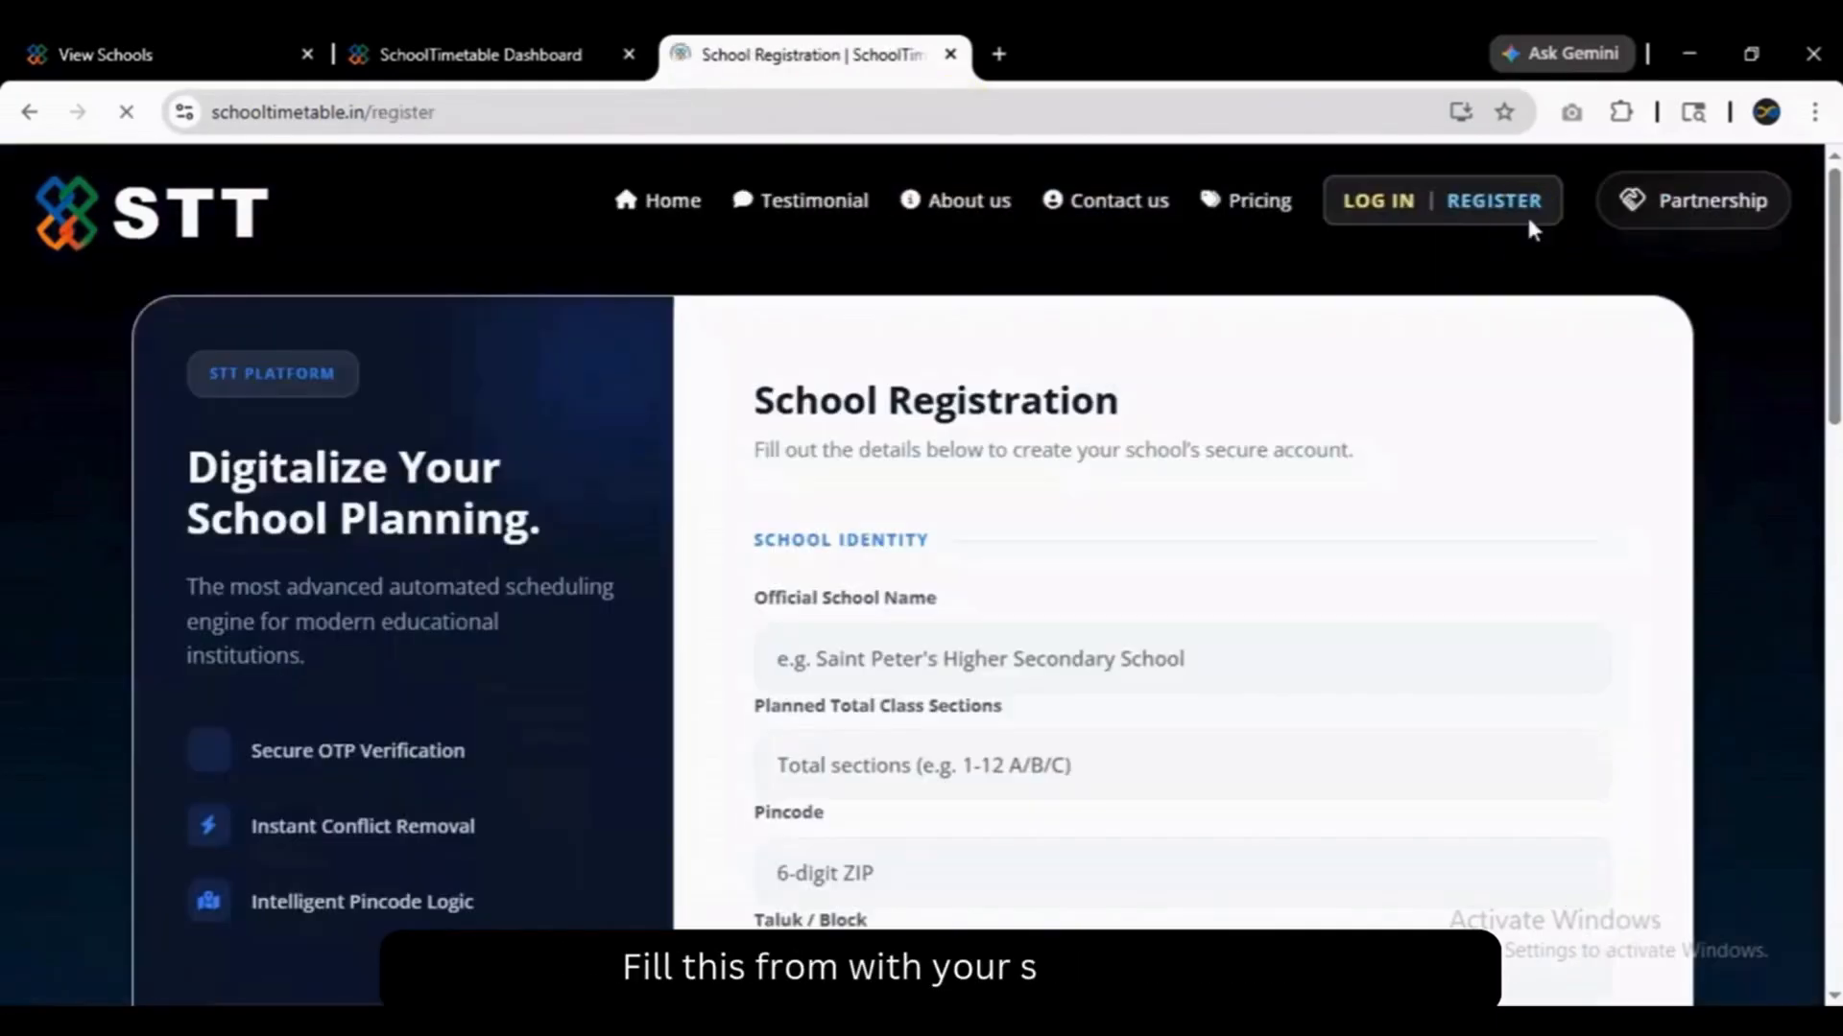
pyautogui.moveTo(1834, 322); pyautogui.dragTo(1835, 412)
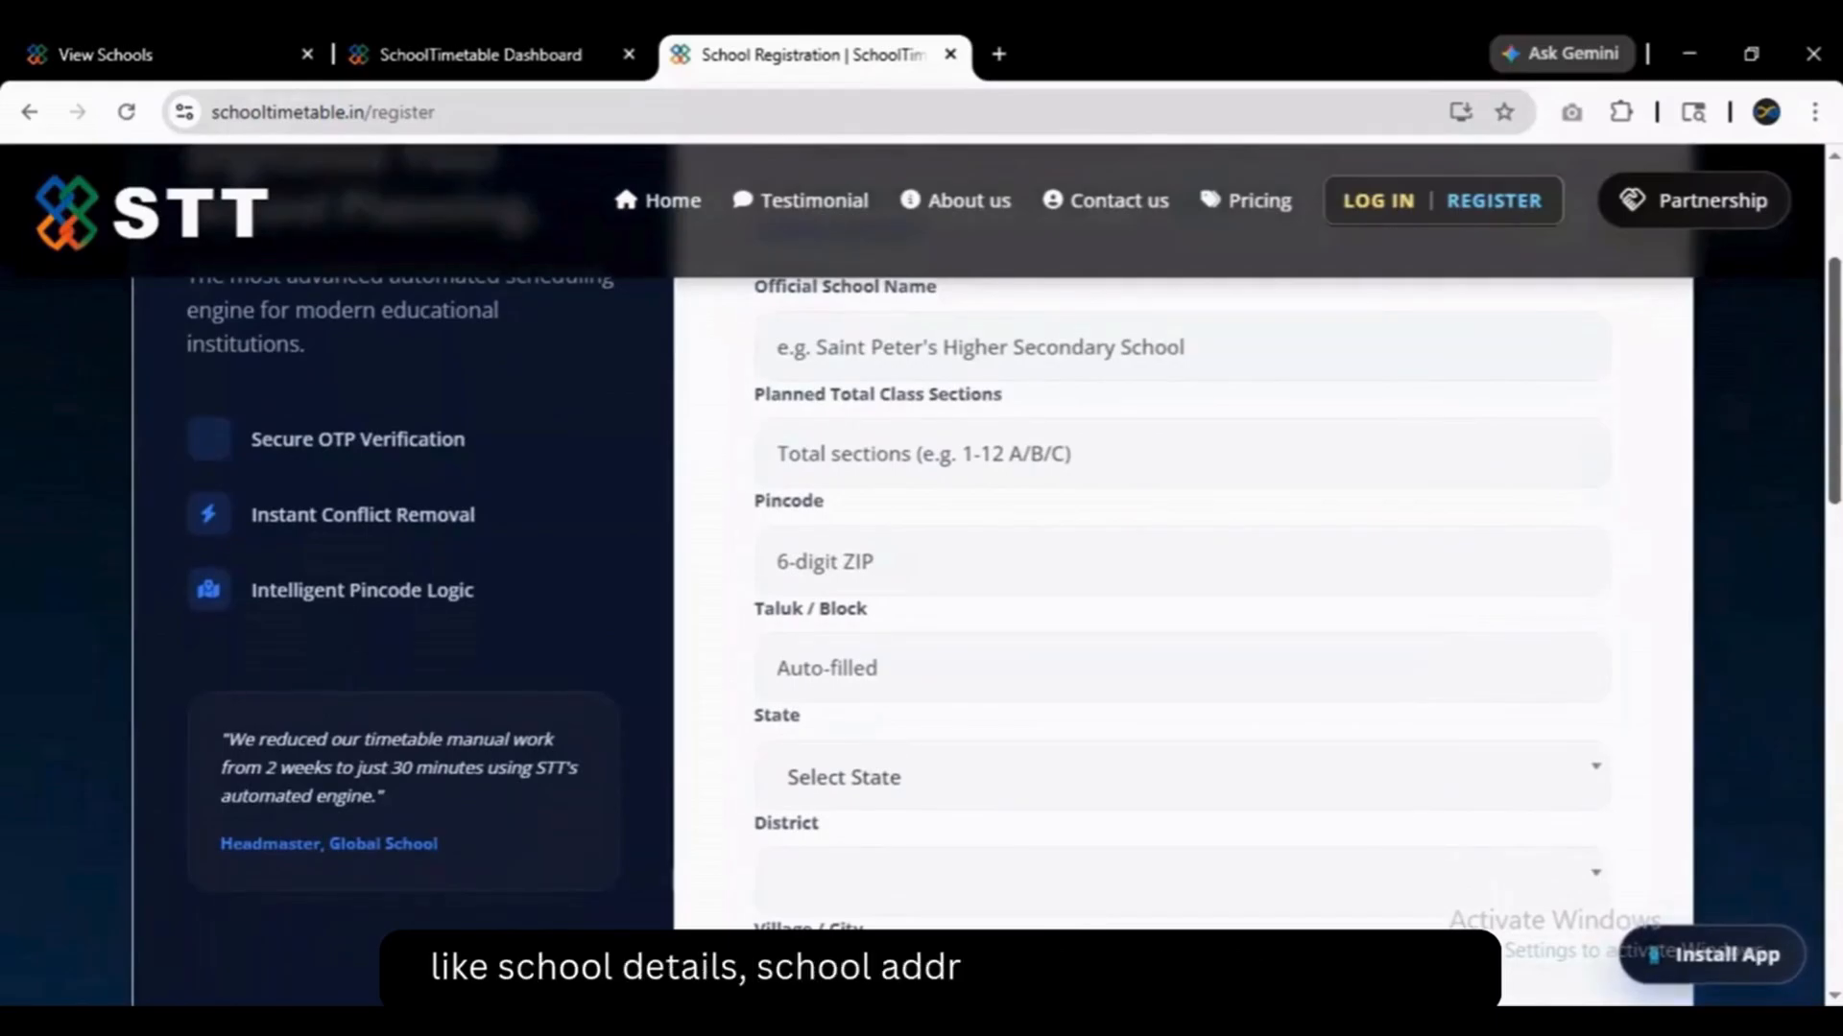
pyautogui.moveTo(1834, 413); pyautogui.dragTo(1834, 599)
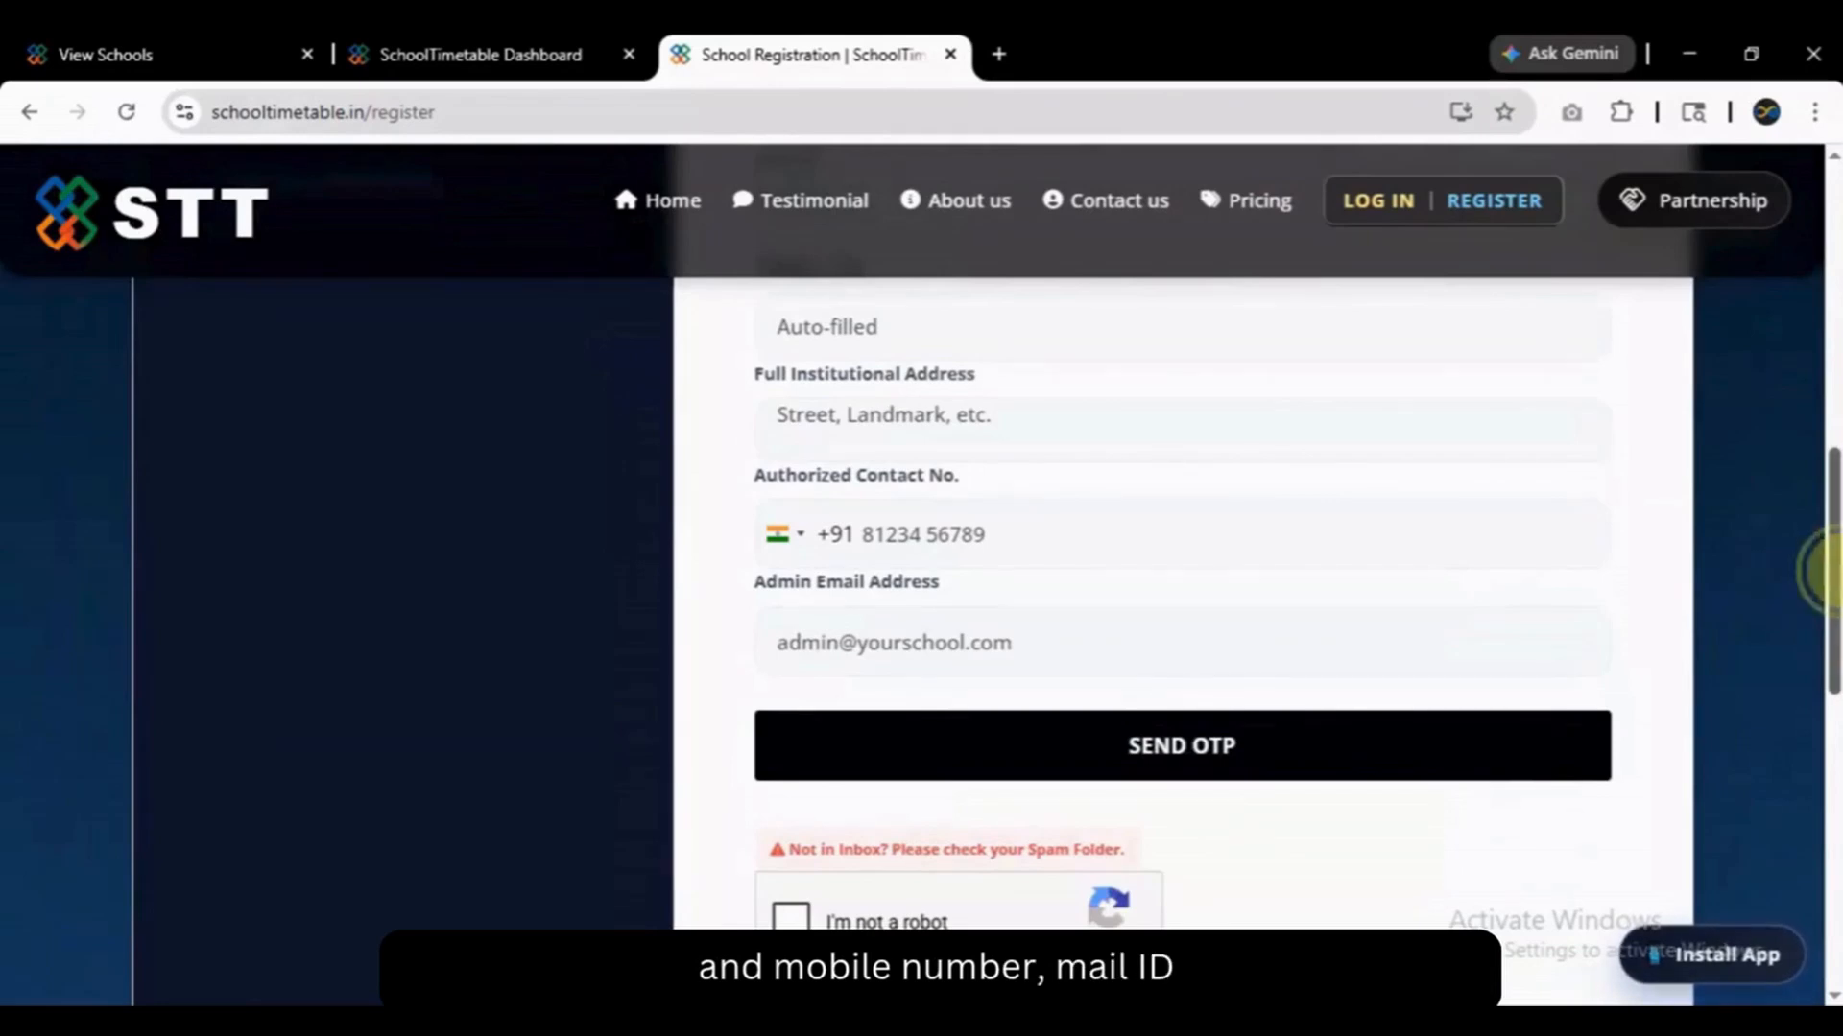
pyautogui.scroll(-3, 1791, 583)
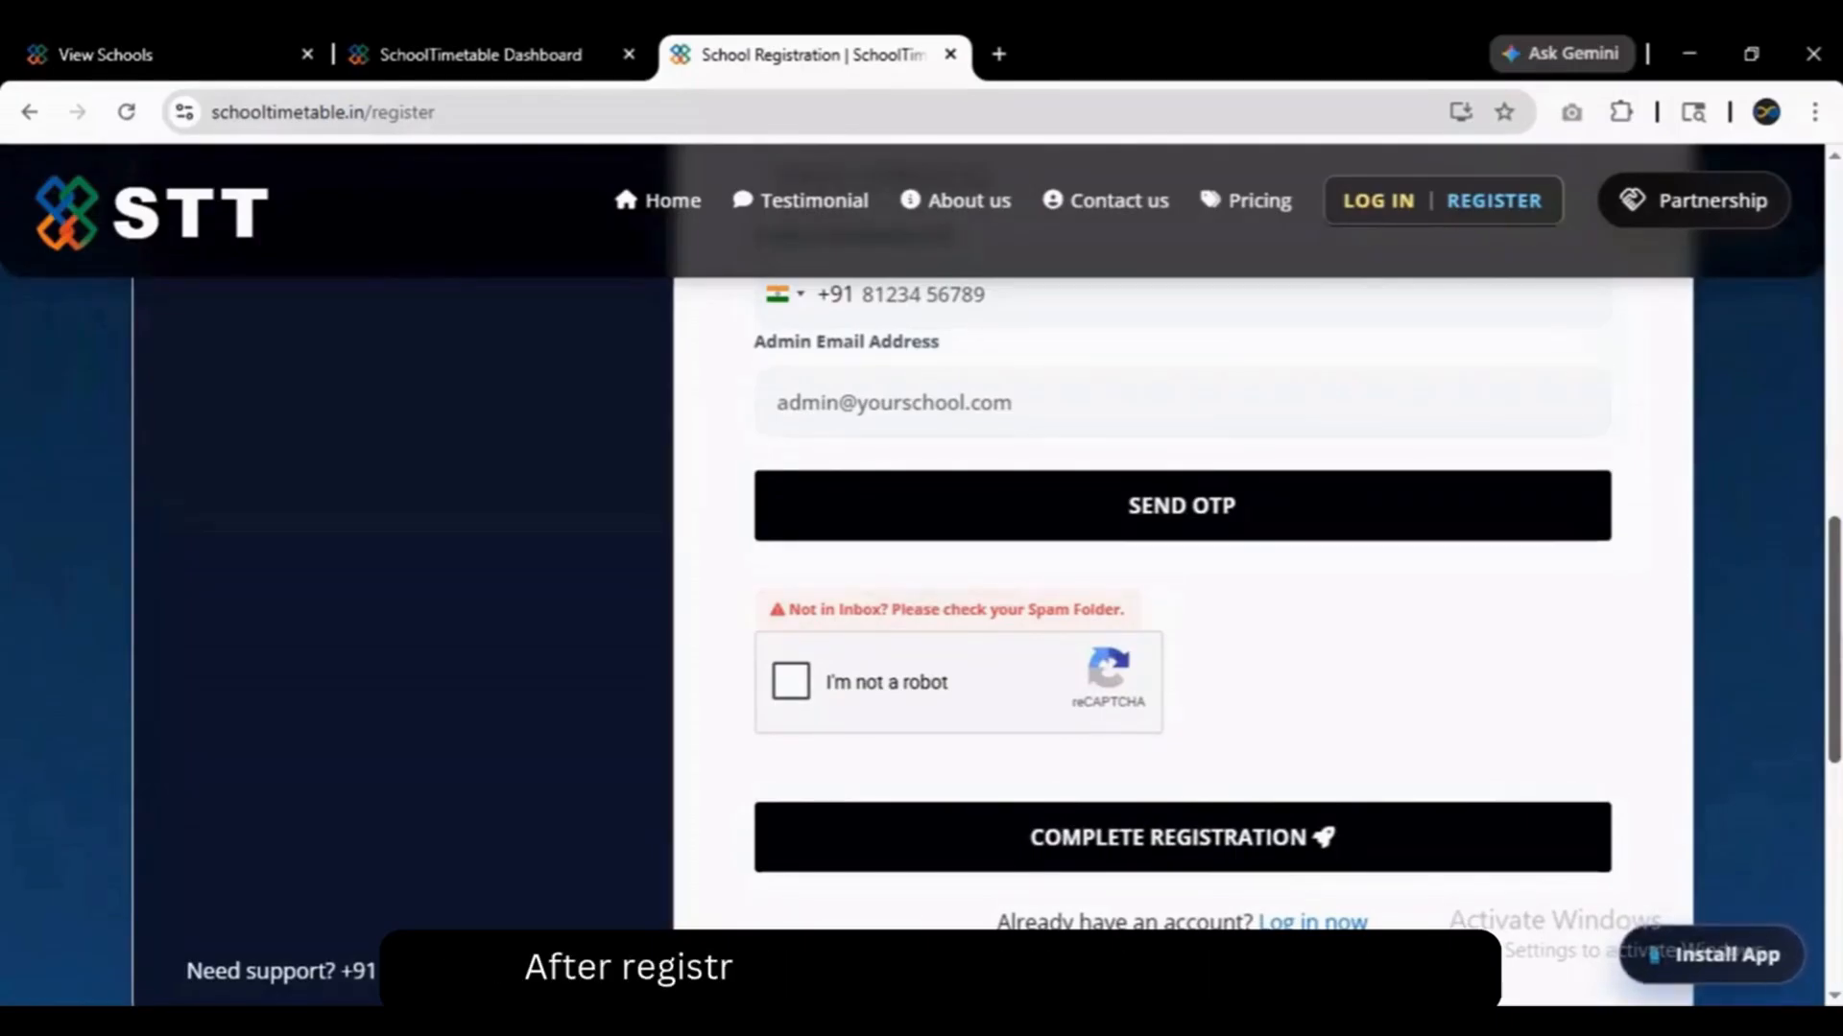
# Return to the school's timetable dashboard and review its summary cards and quick actions.
pyautogui.click(585, 41)
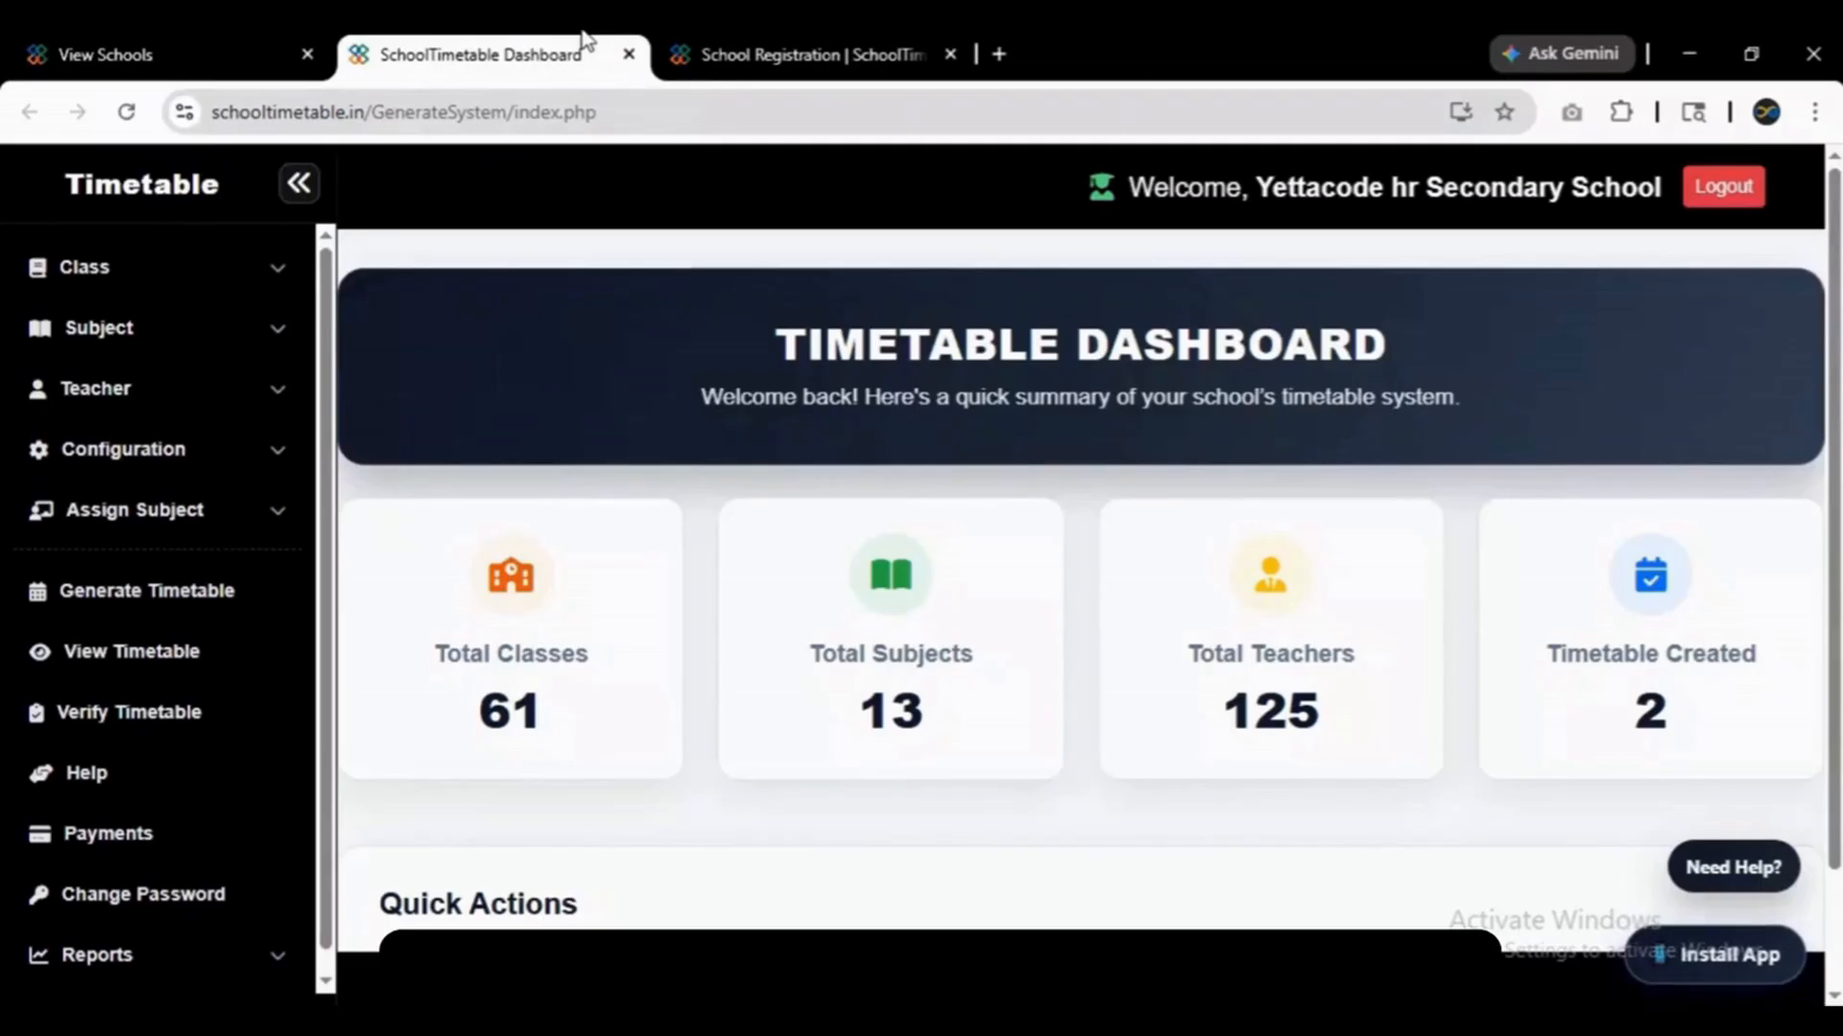
pyautogui.moveTo(1835, 573); pyautogui.dragTo(1837, 690)
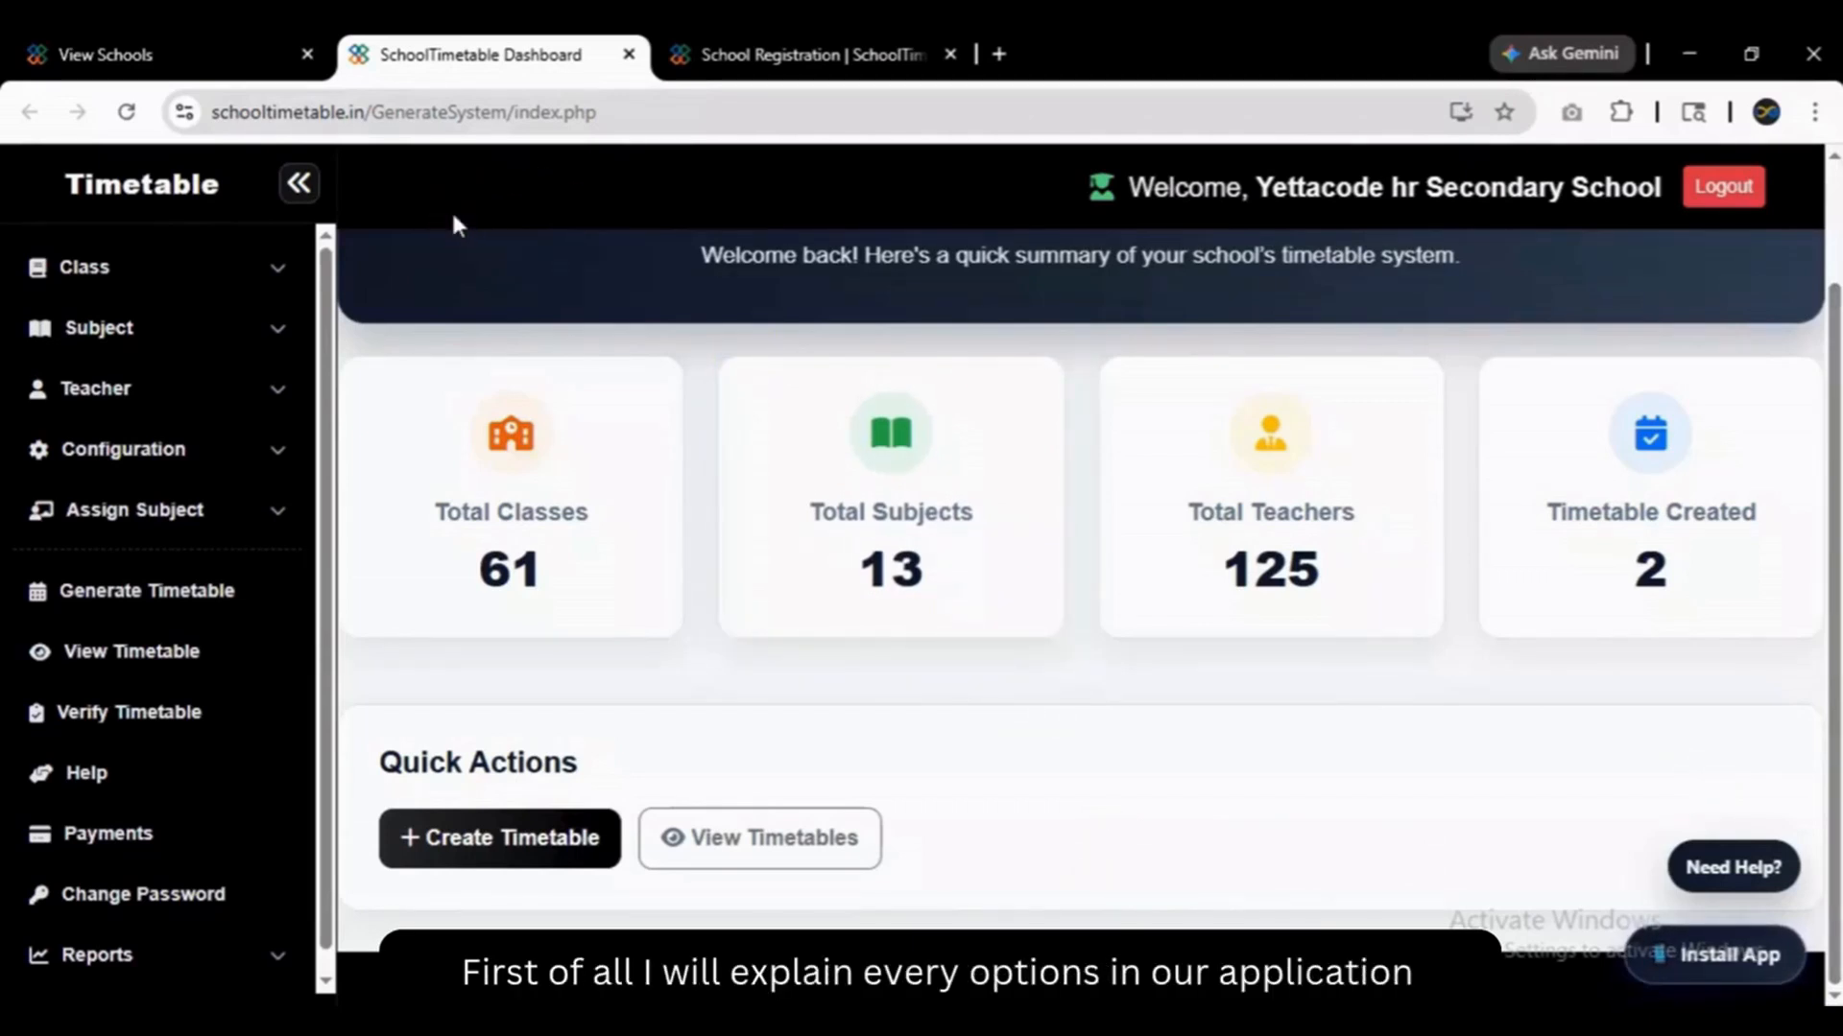
# Open the class selection page and select I Standard, II Standard and III Standard.
pyautogui.click(205, 285)
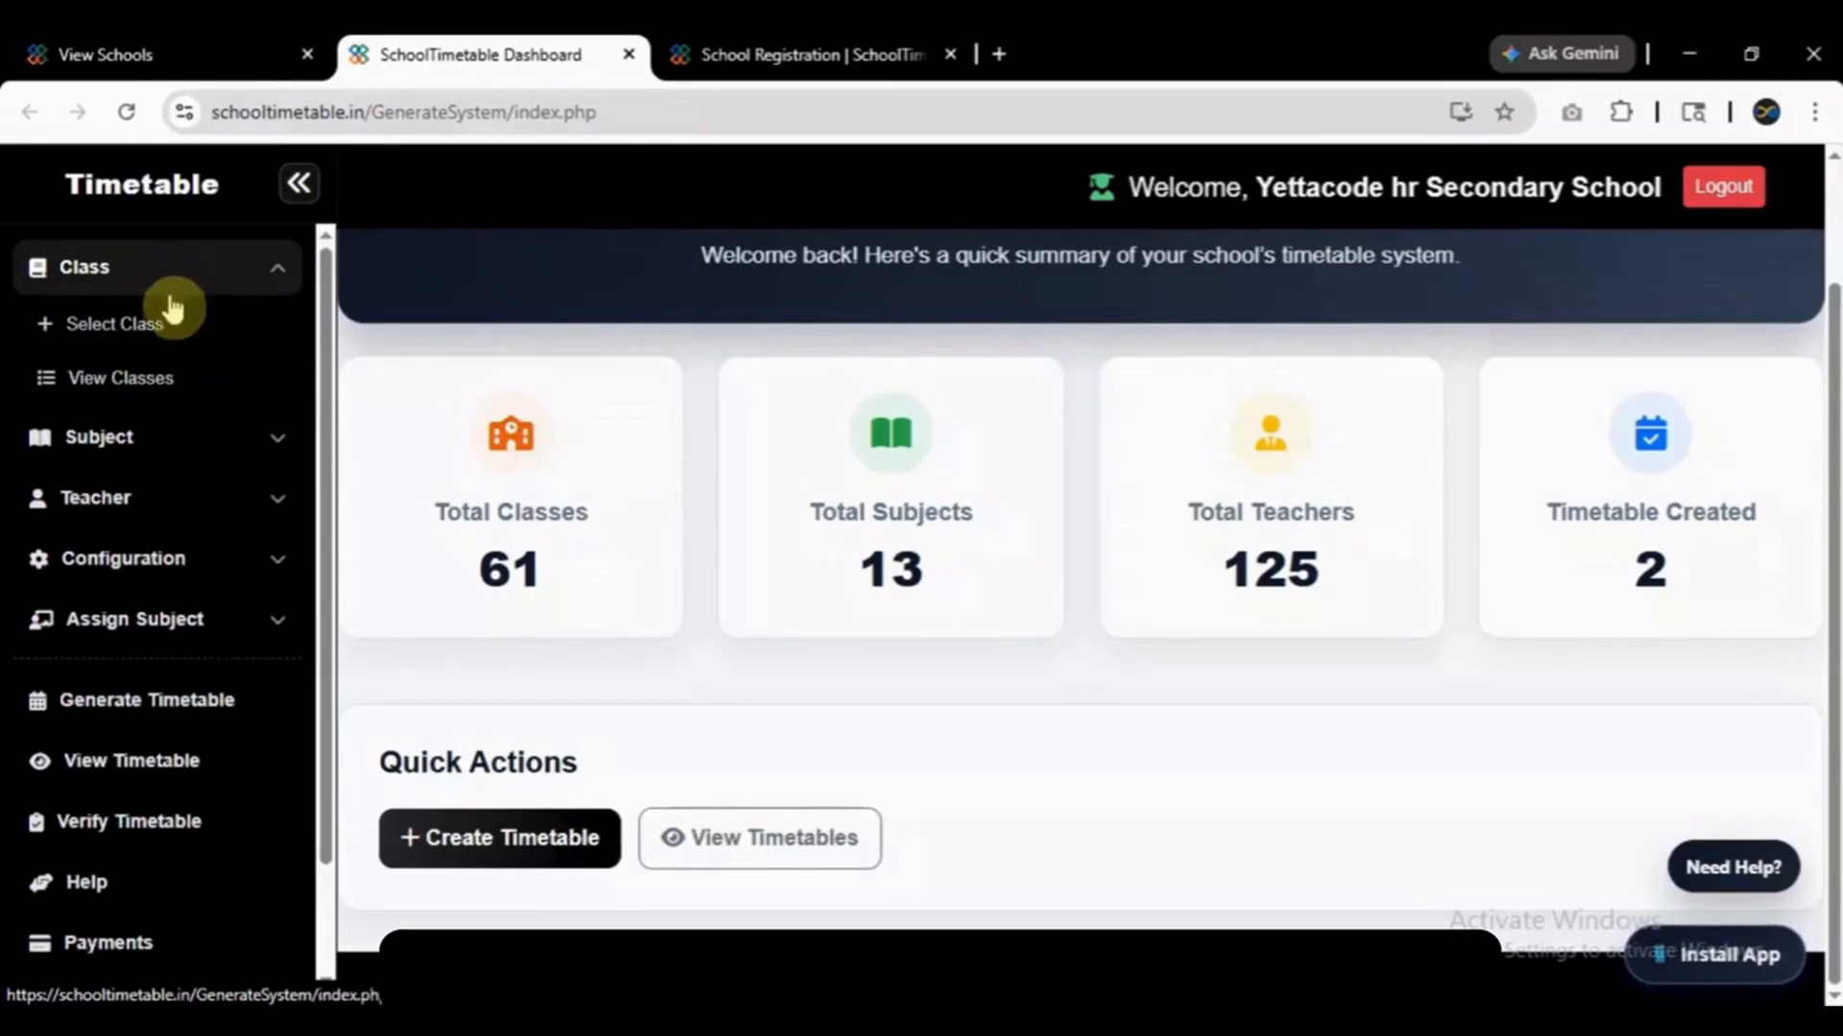
pyautogui.click(59, 322)
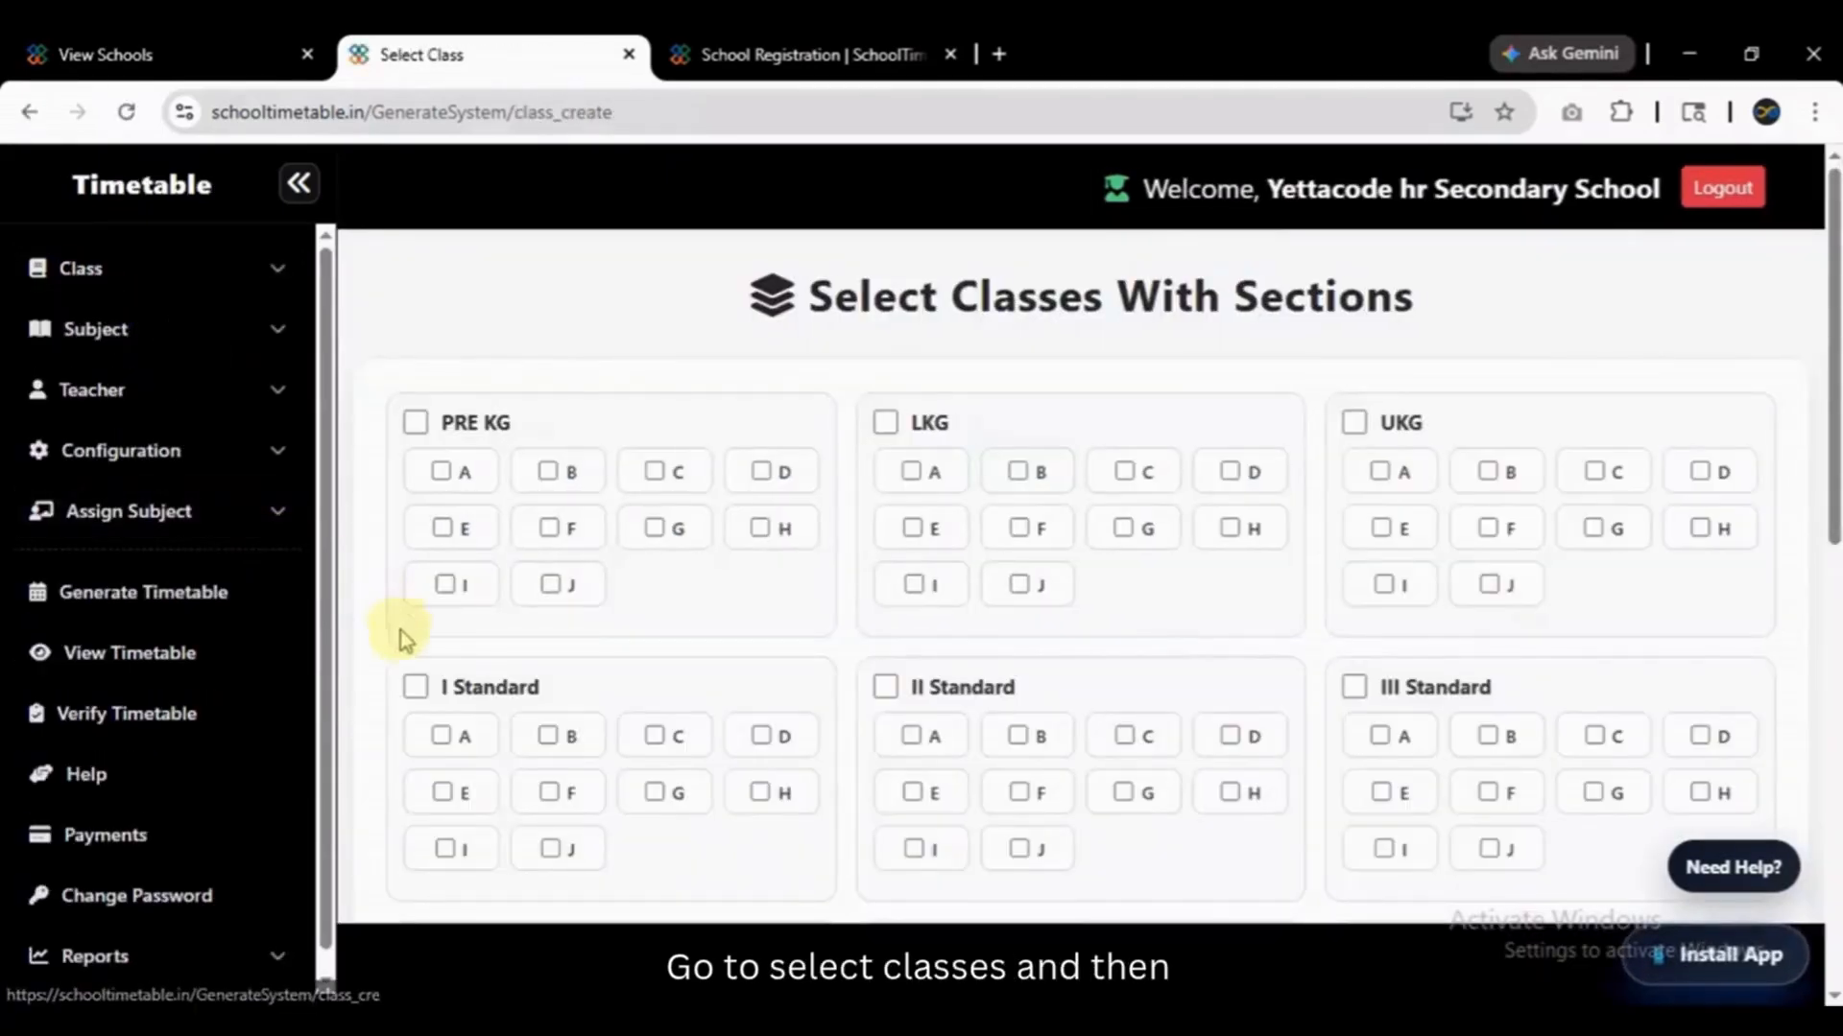
pyautogui.click(417, 687)
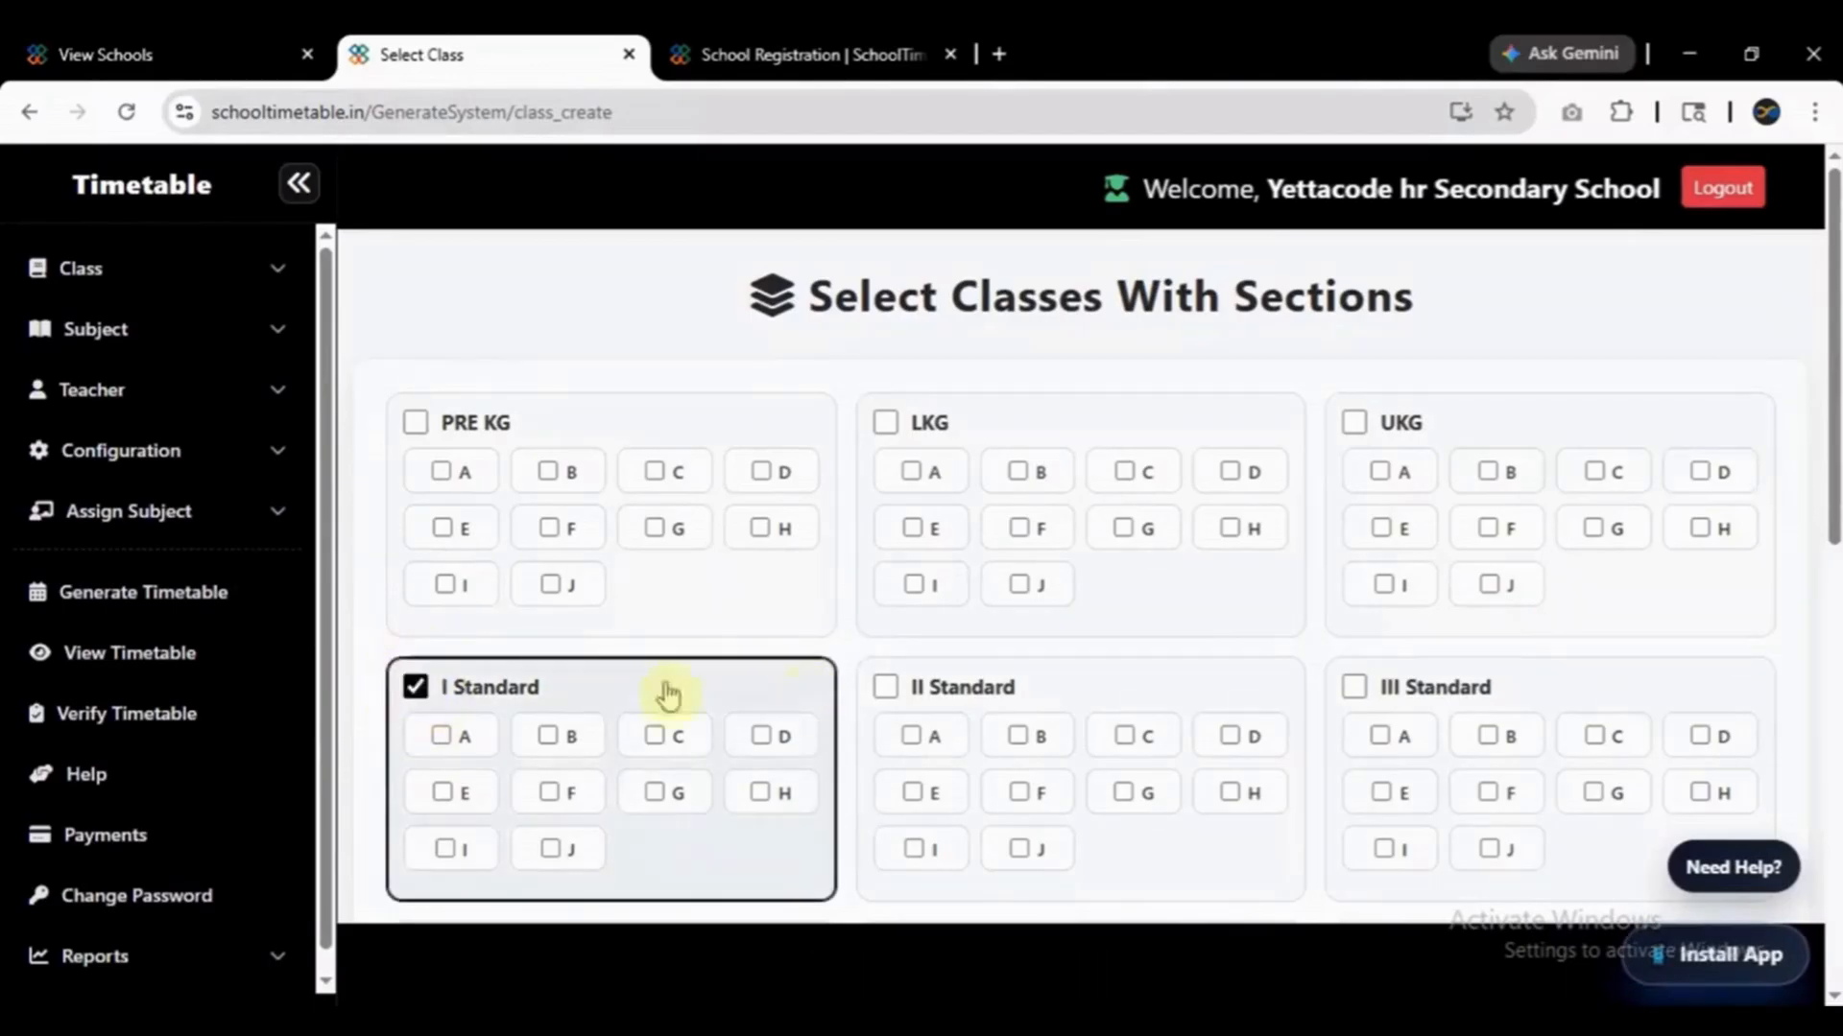
pyautogui.click(883, 687)
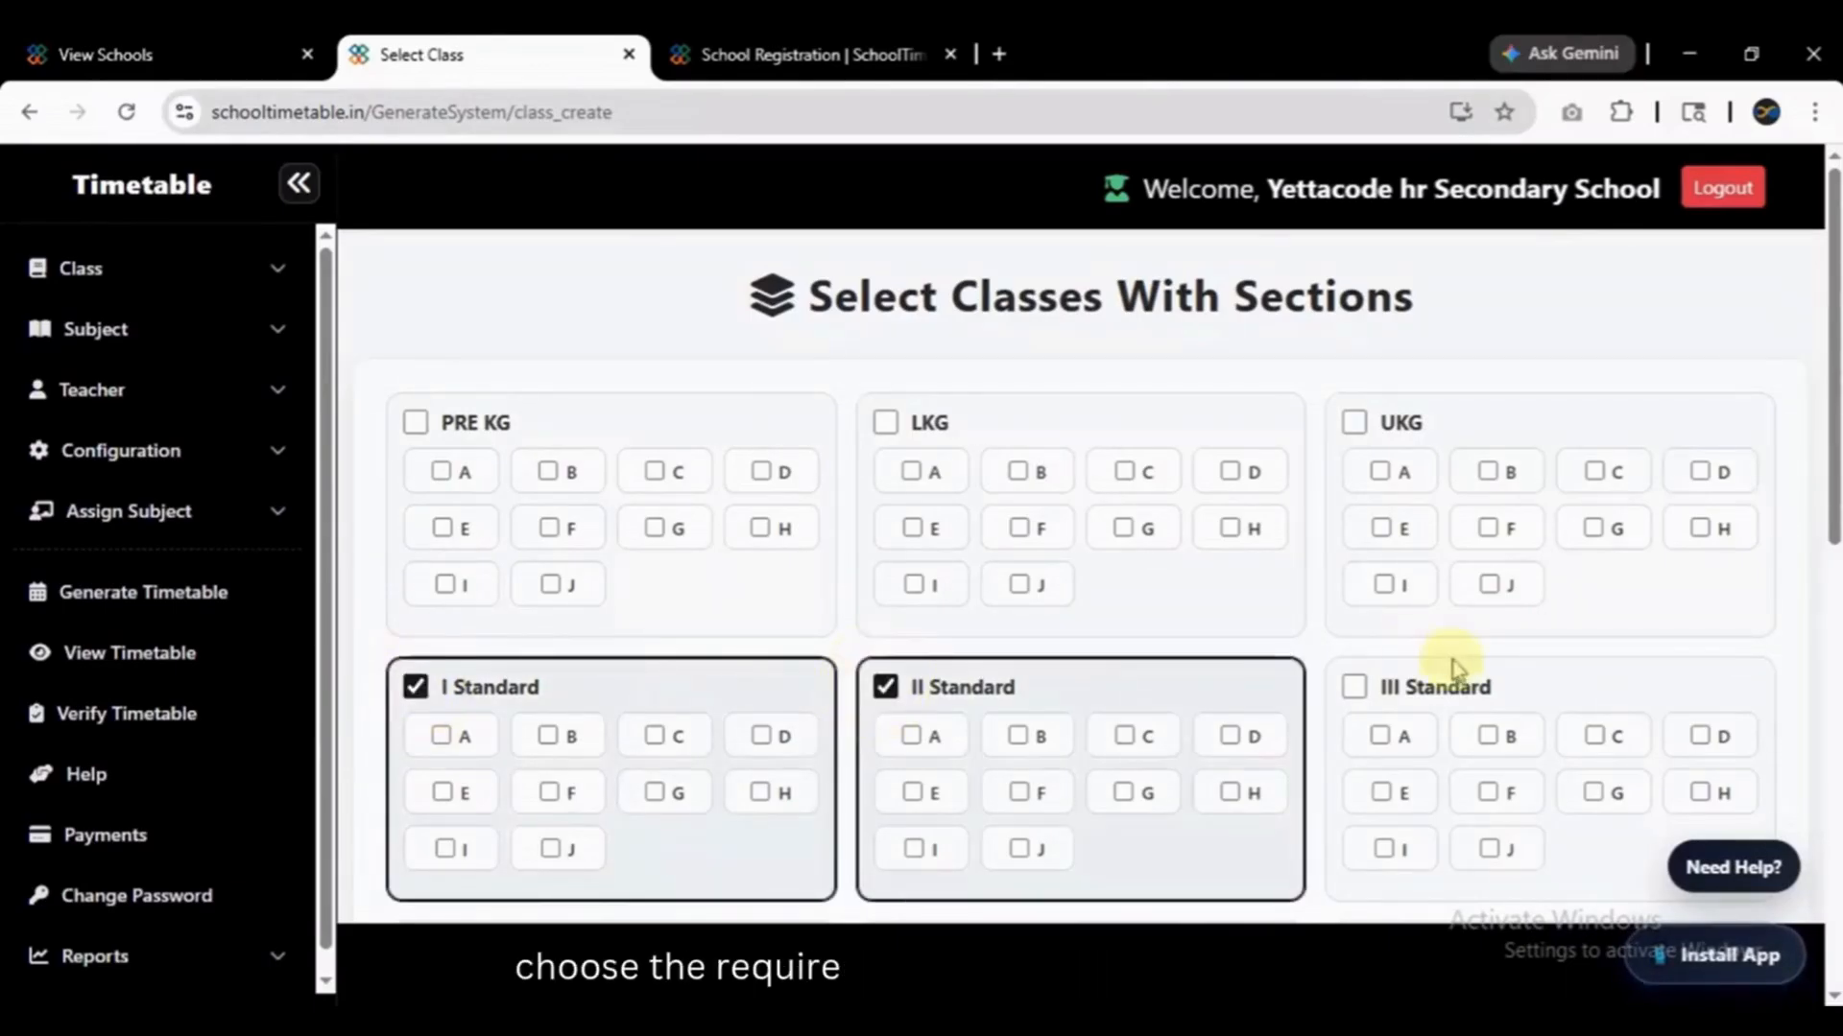
pyautogui.click(1354, 687)
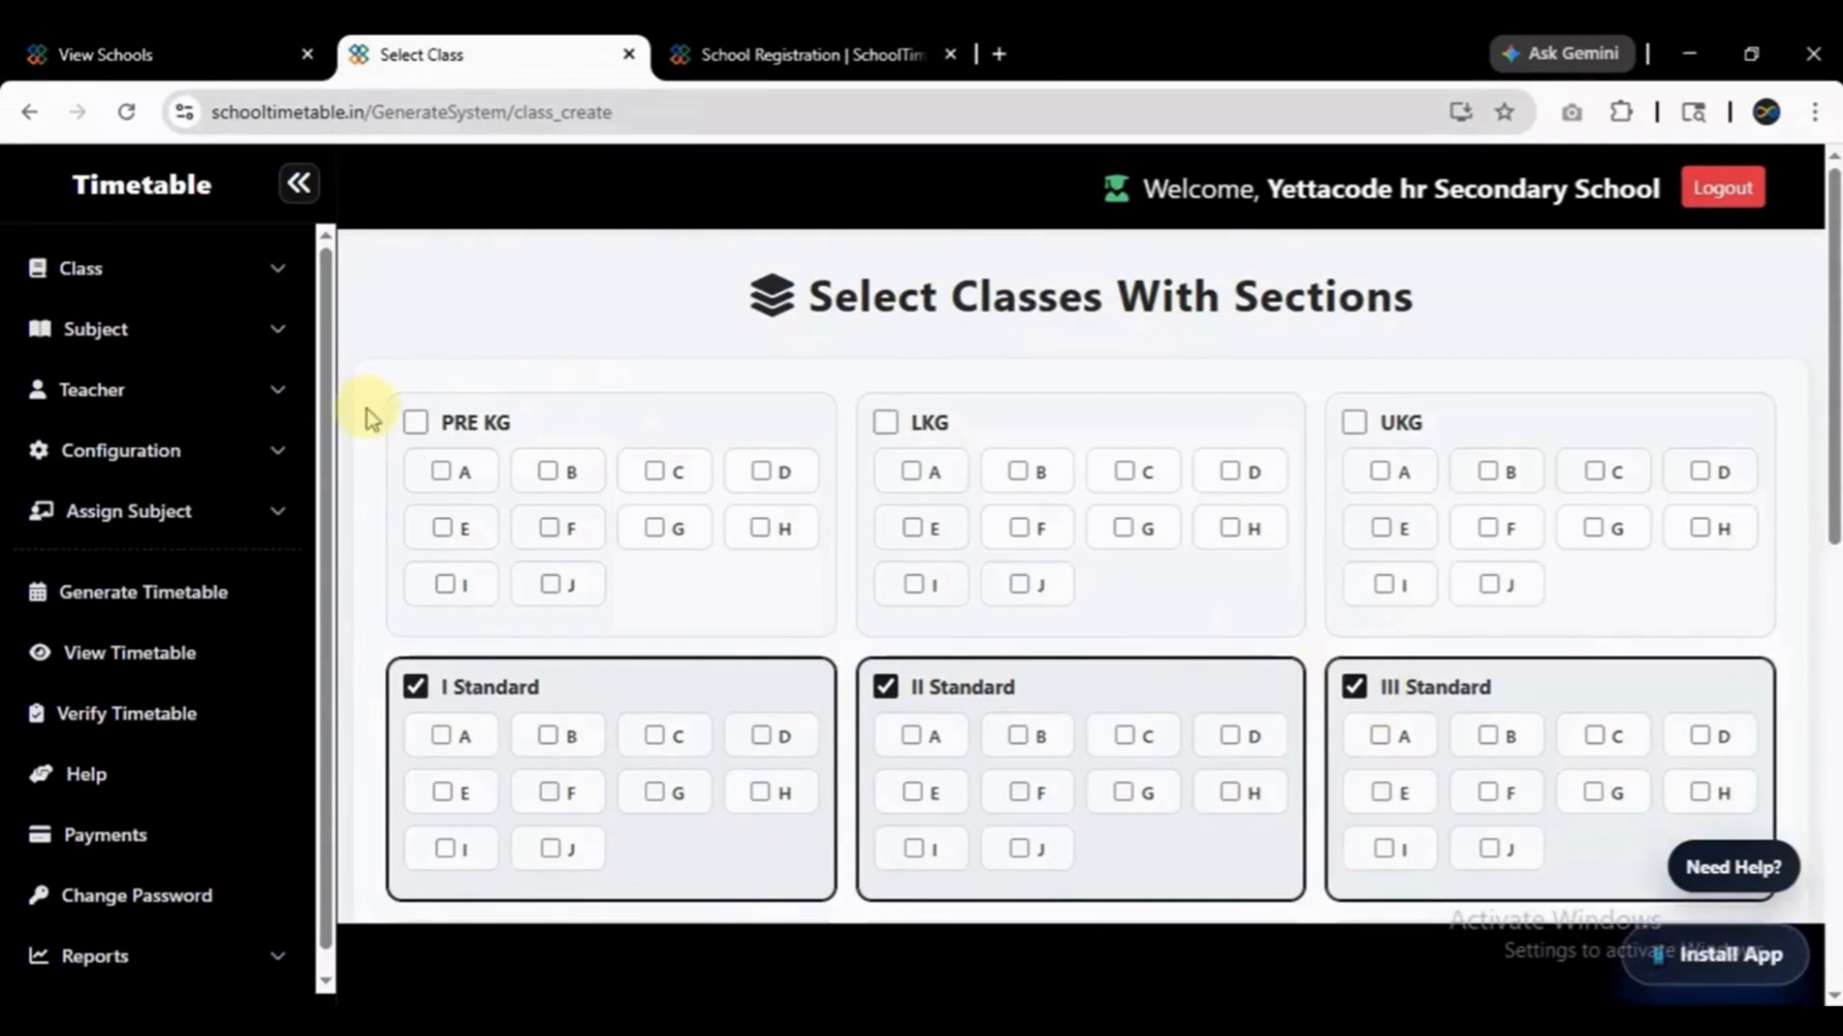
pyautogui.click(428, 429)
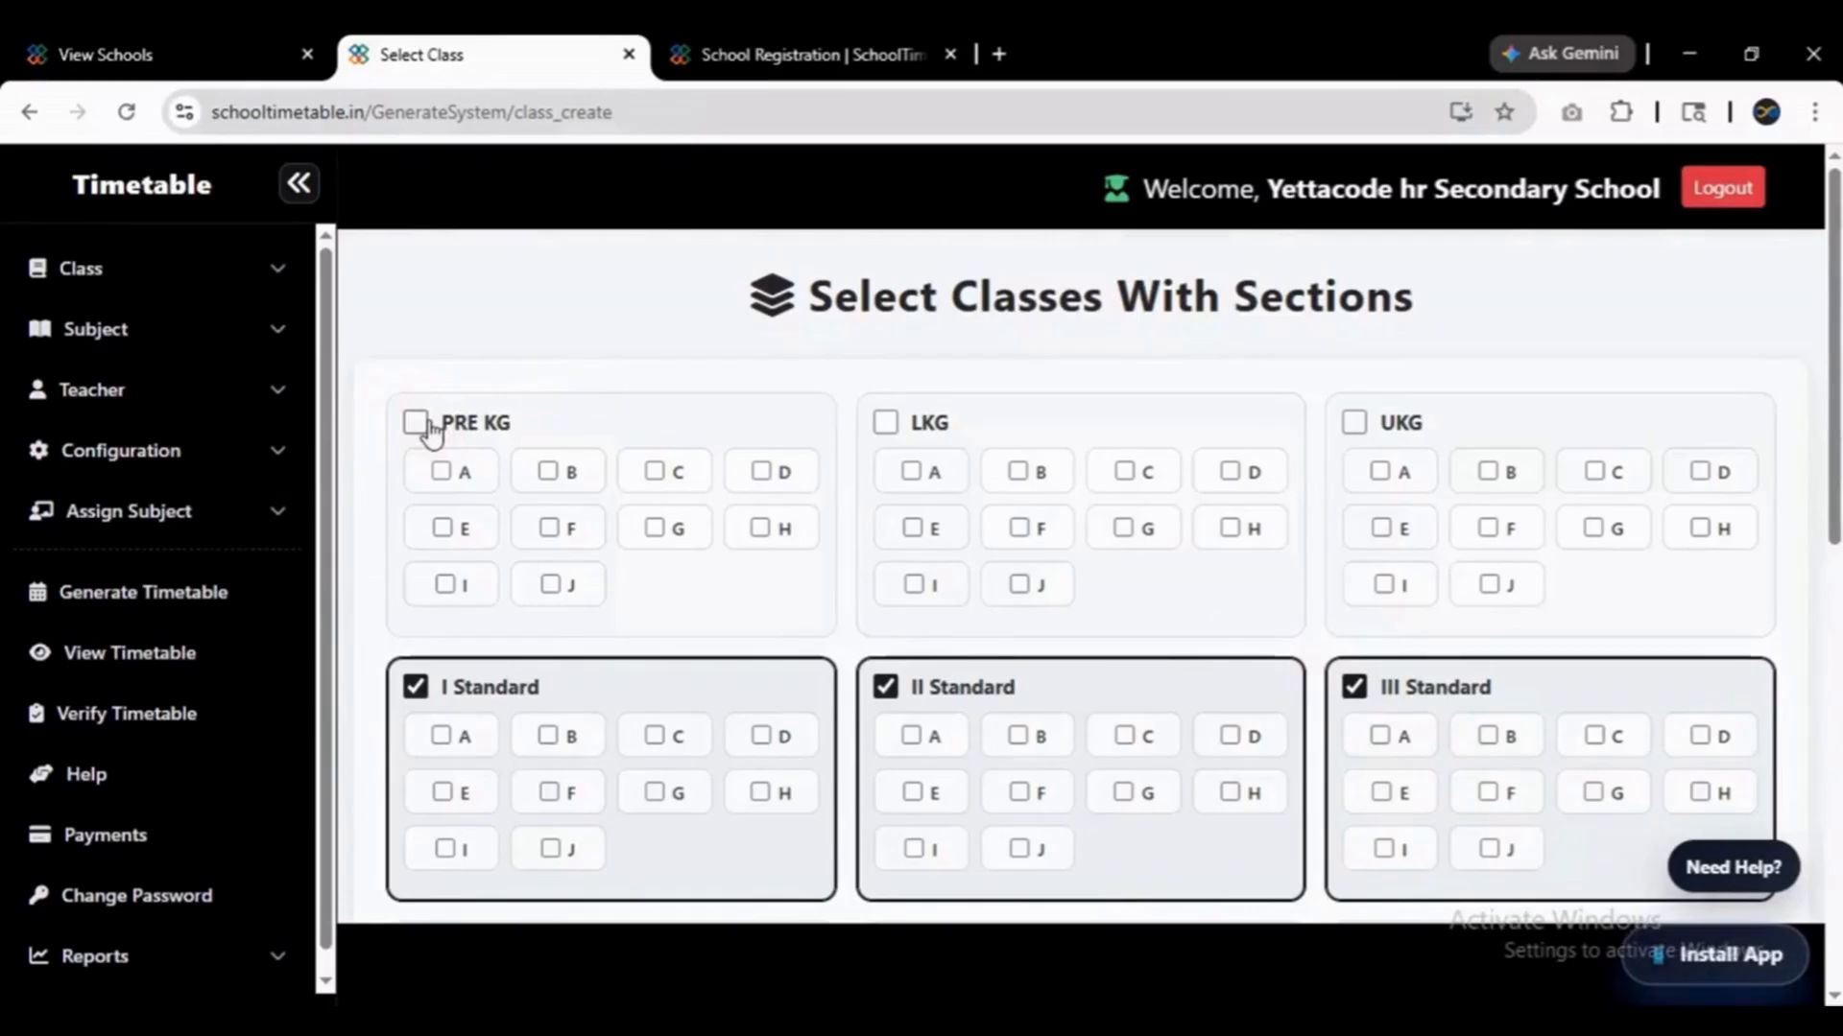
pyautogui.click(437, 523)
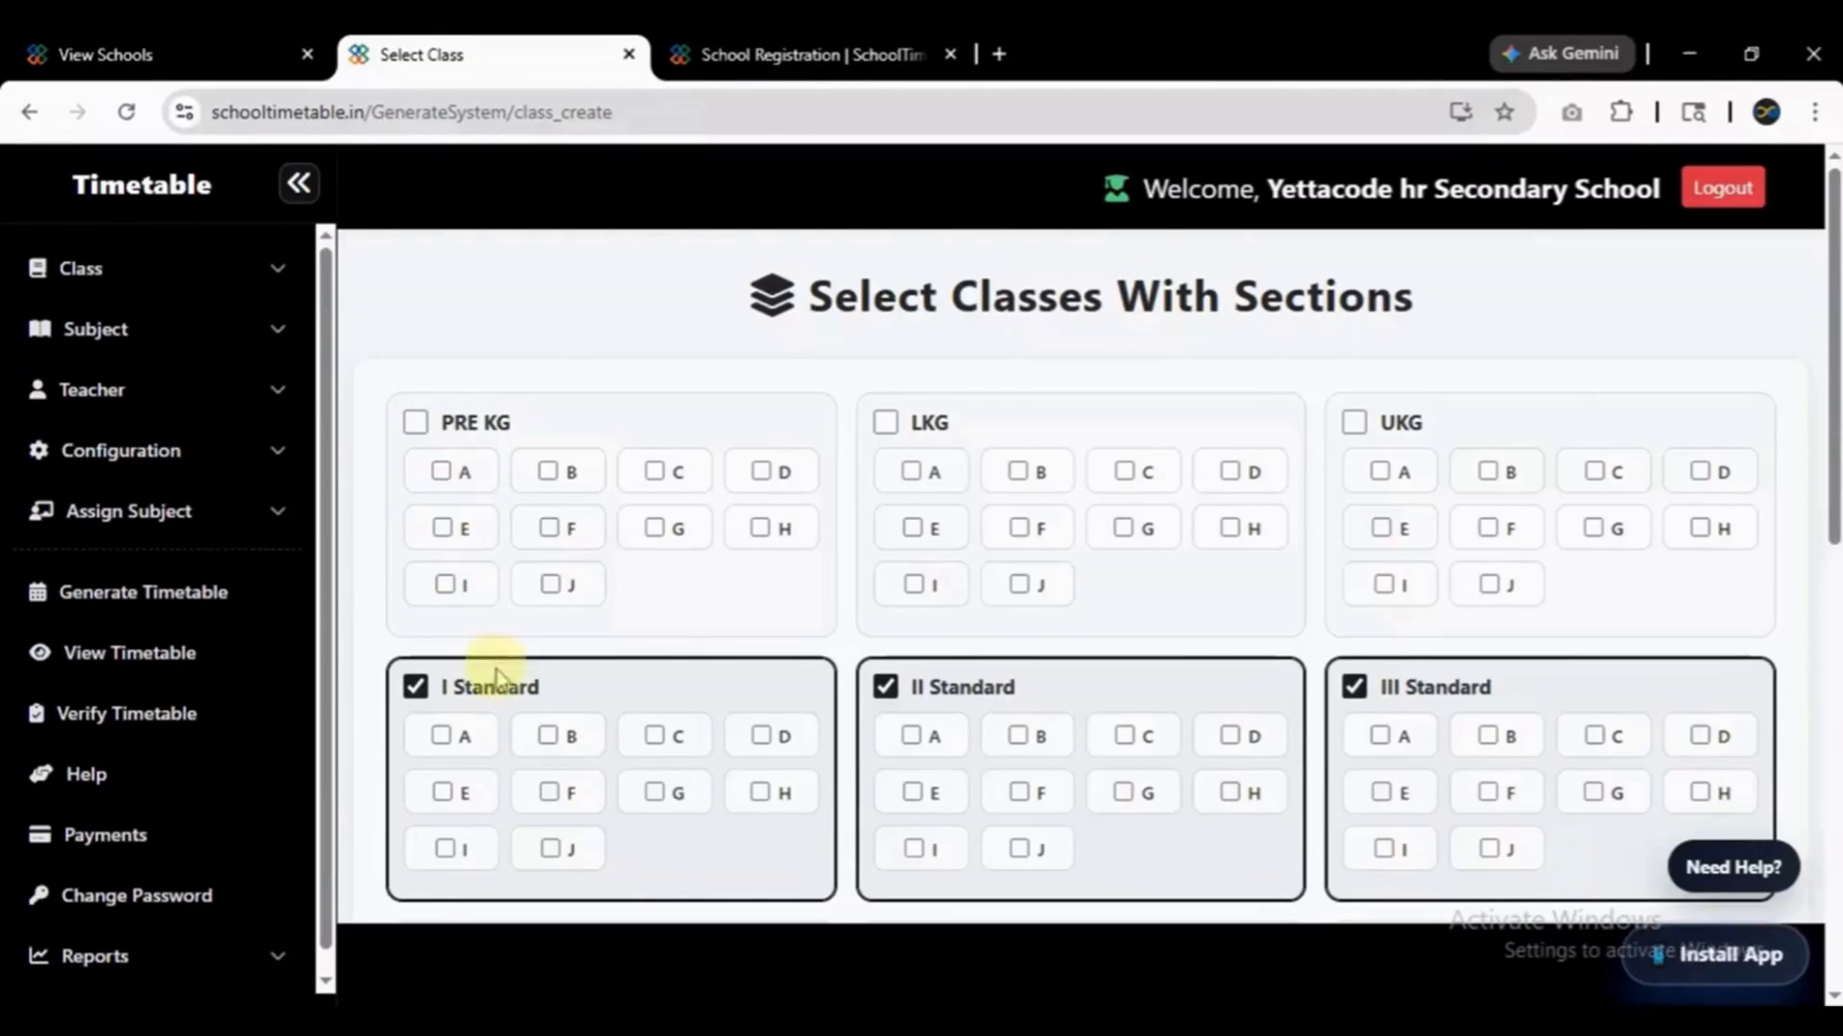
# Select sections A, B and C for I Standard and look over the remaining standards up to XII.
pyautogui.click(453, 736)
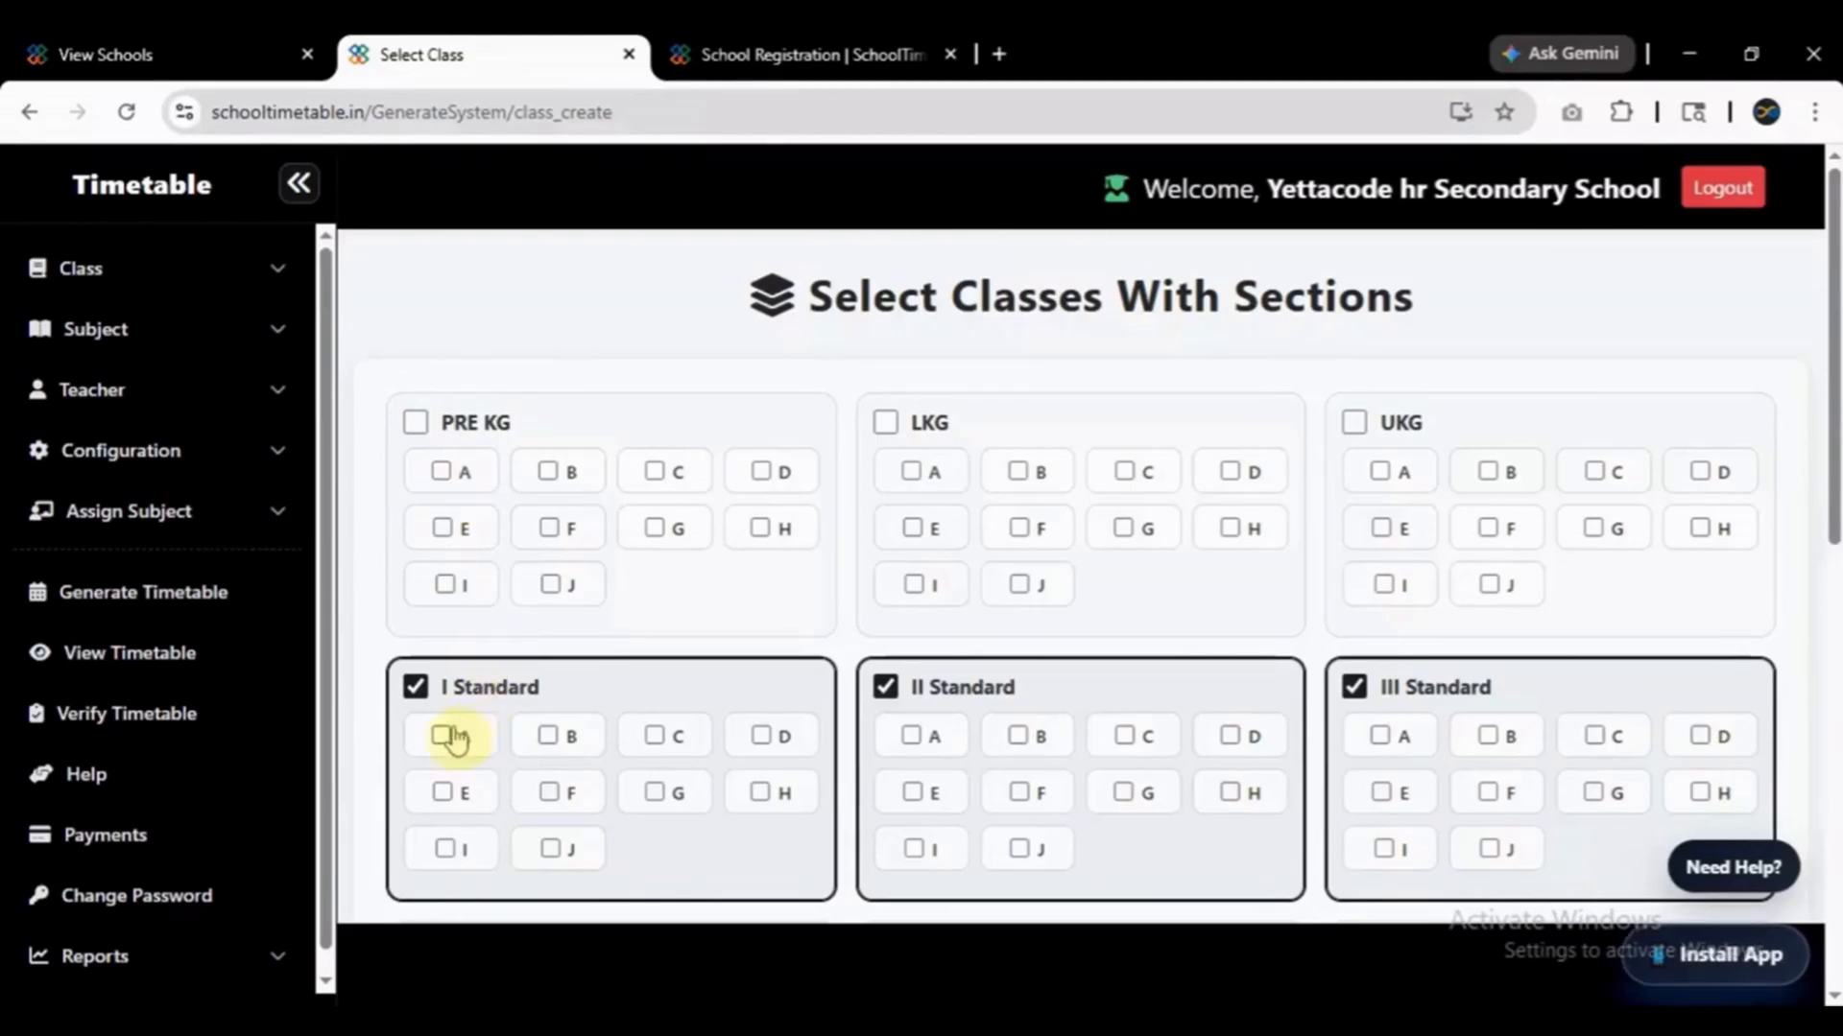
pyautogui.click(567, 737)
pyautogui.click(678, 737)
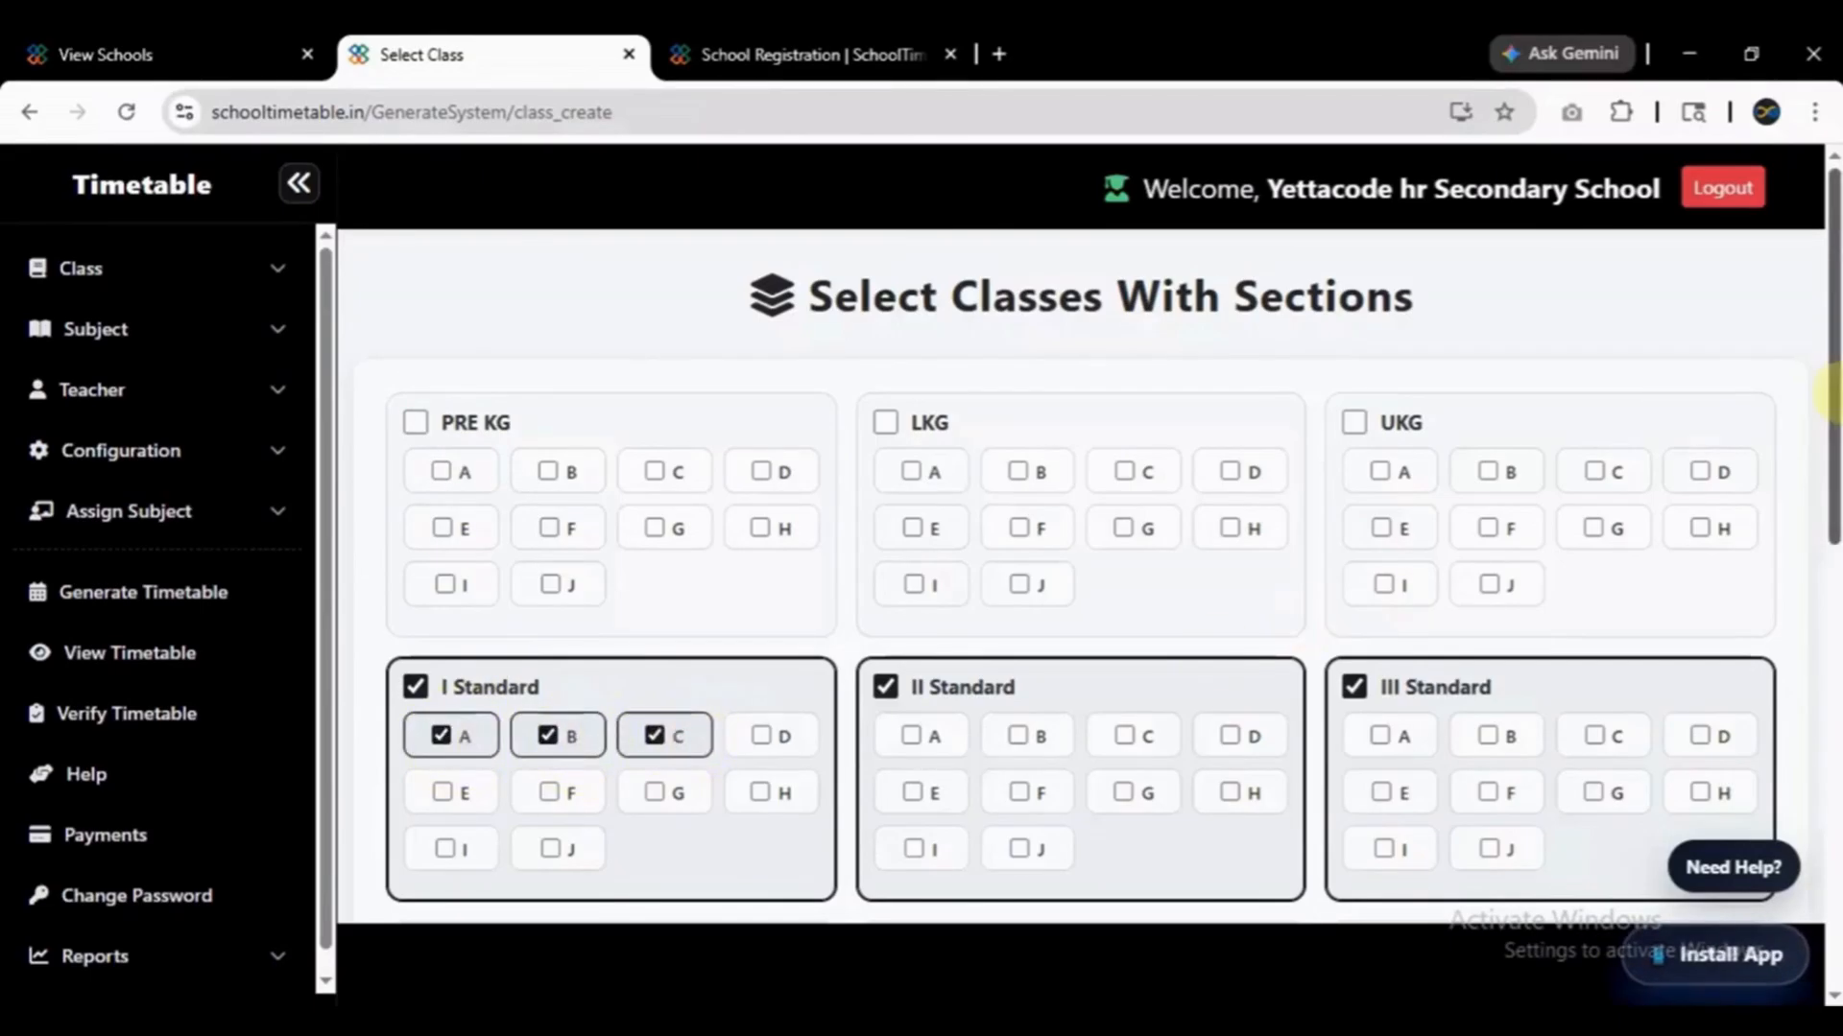
pyautogui.click(1833, 682)
pyautogui.moveTo(1836, 681); pyautogui.dragTo(1837, 817)
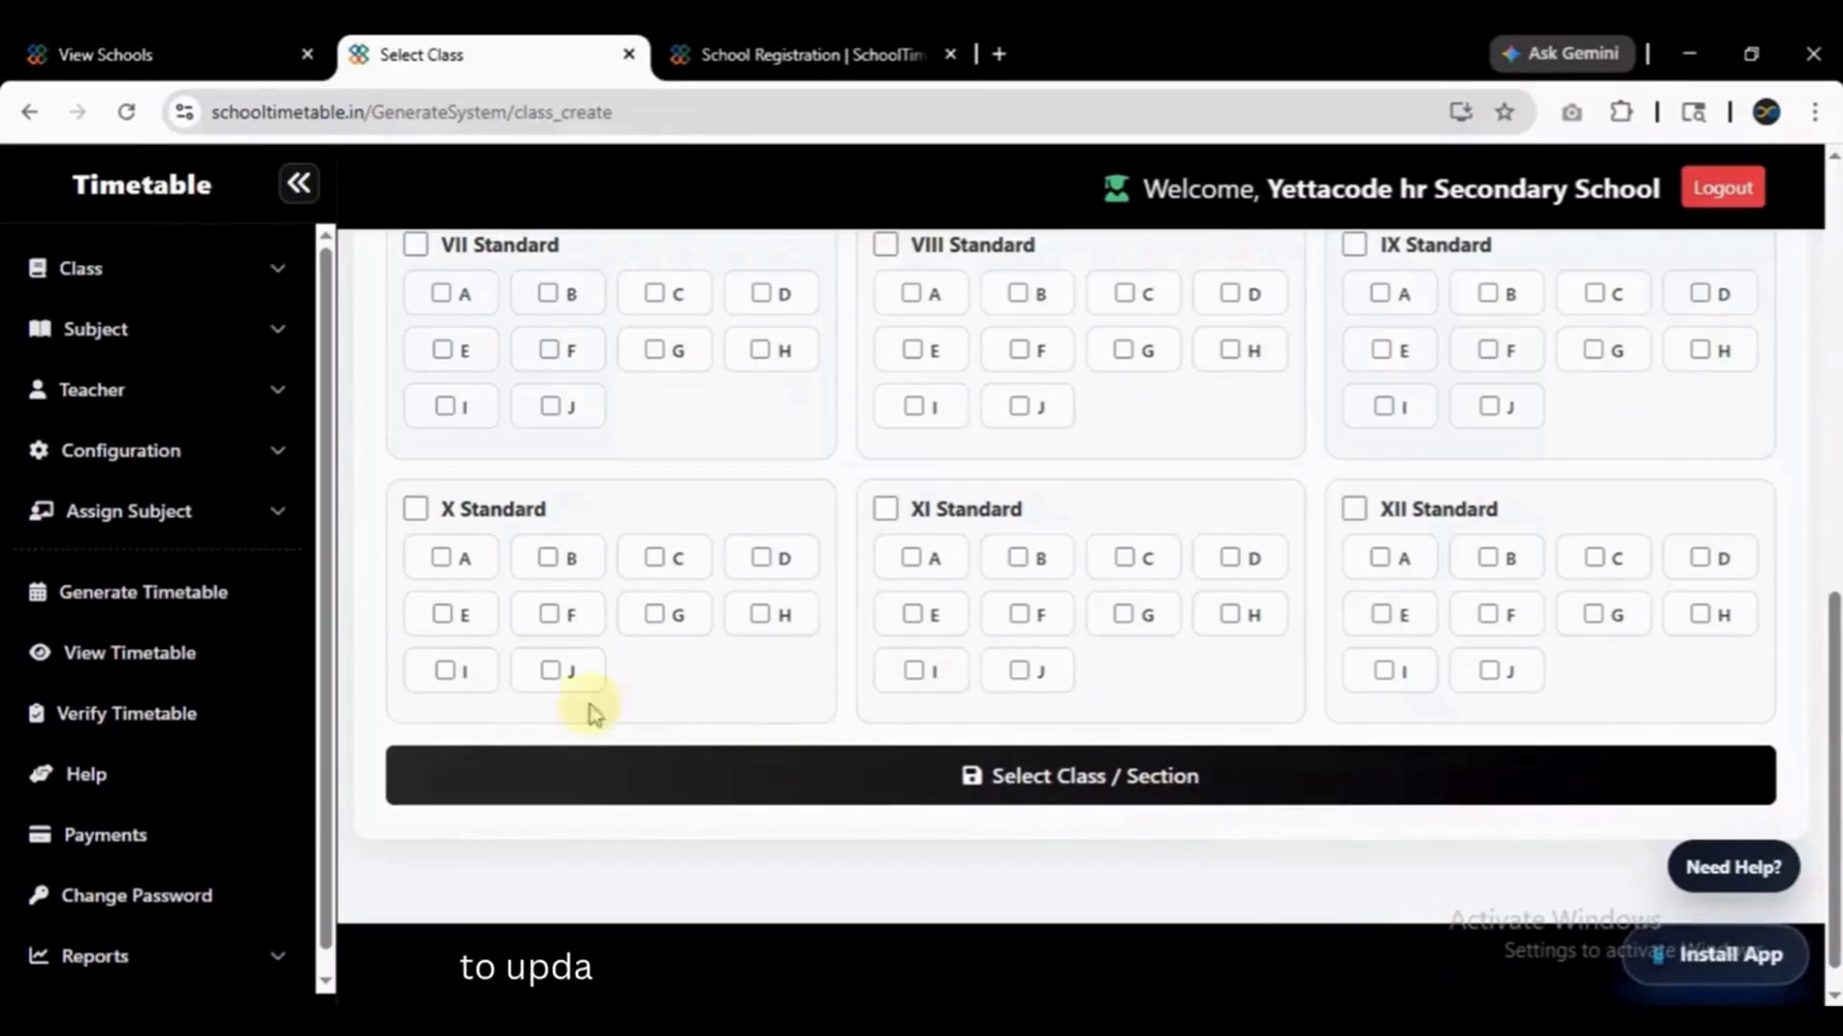
# View the list of all classes, and go back to the class selection page.
pyautogui.click(246, 273)
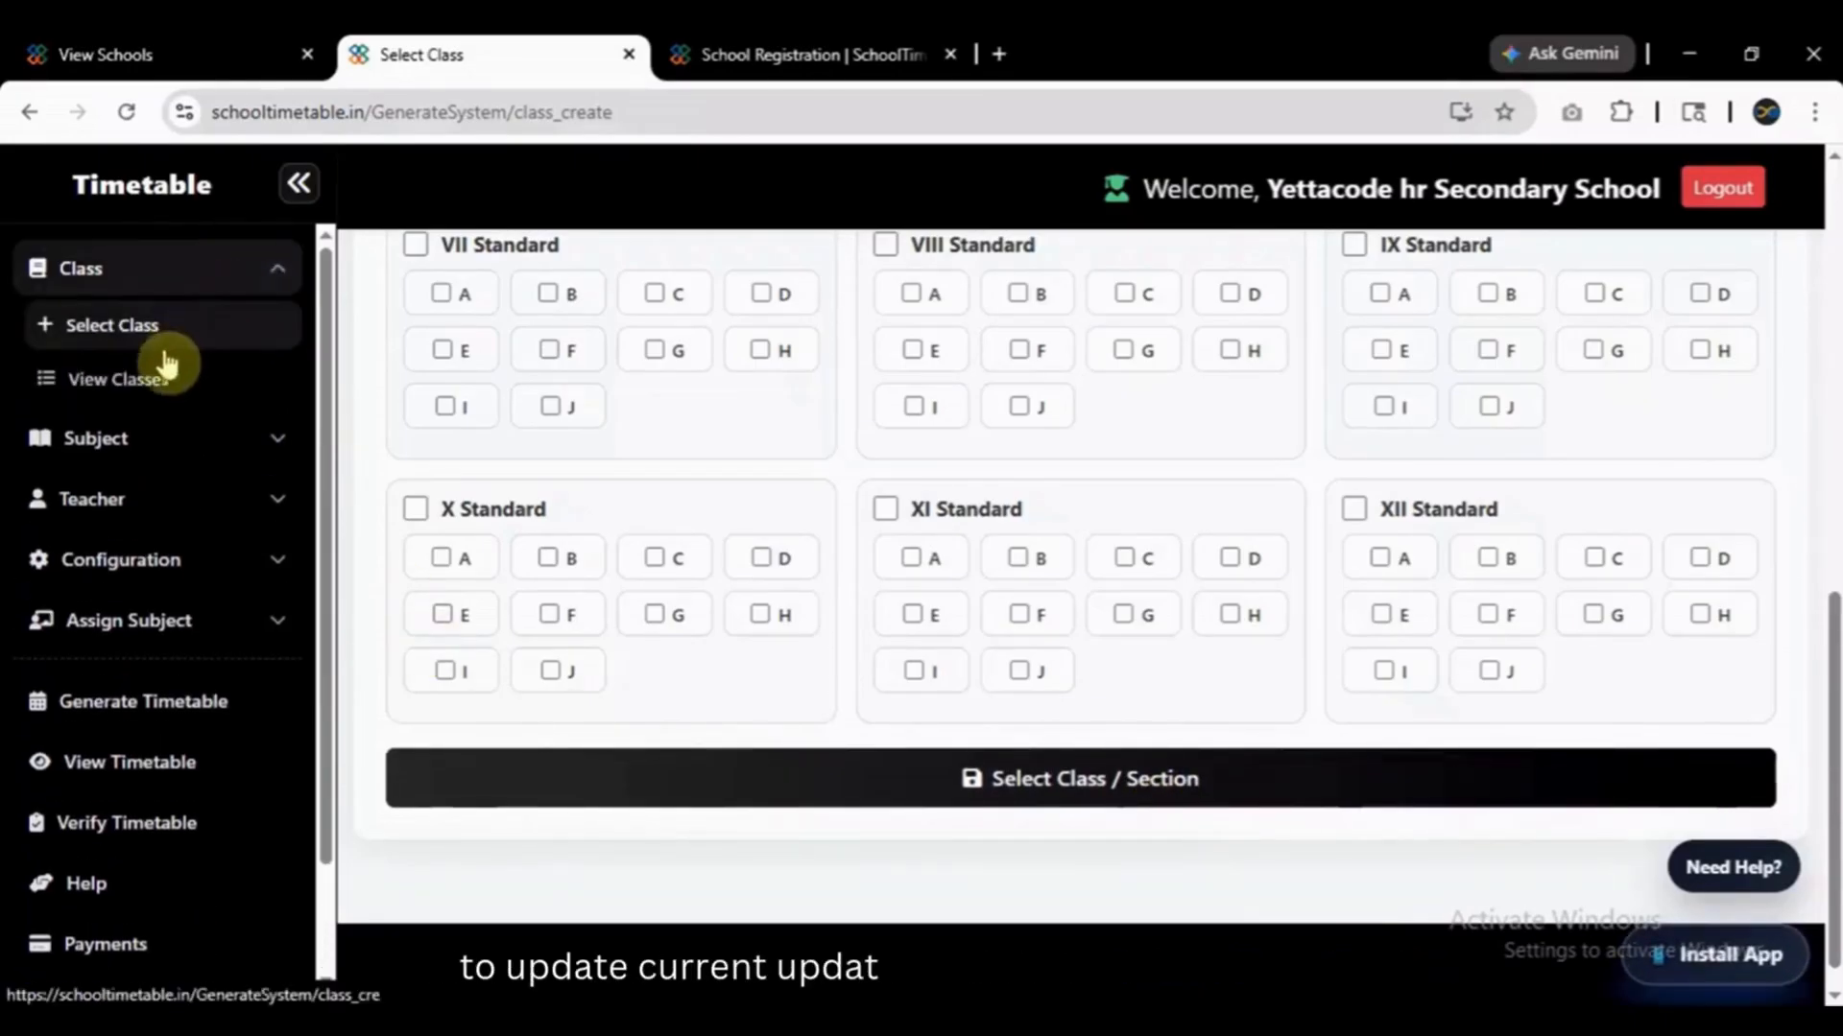
pyautogui.click(165, 380)
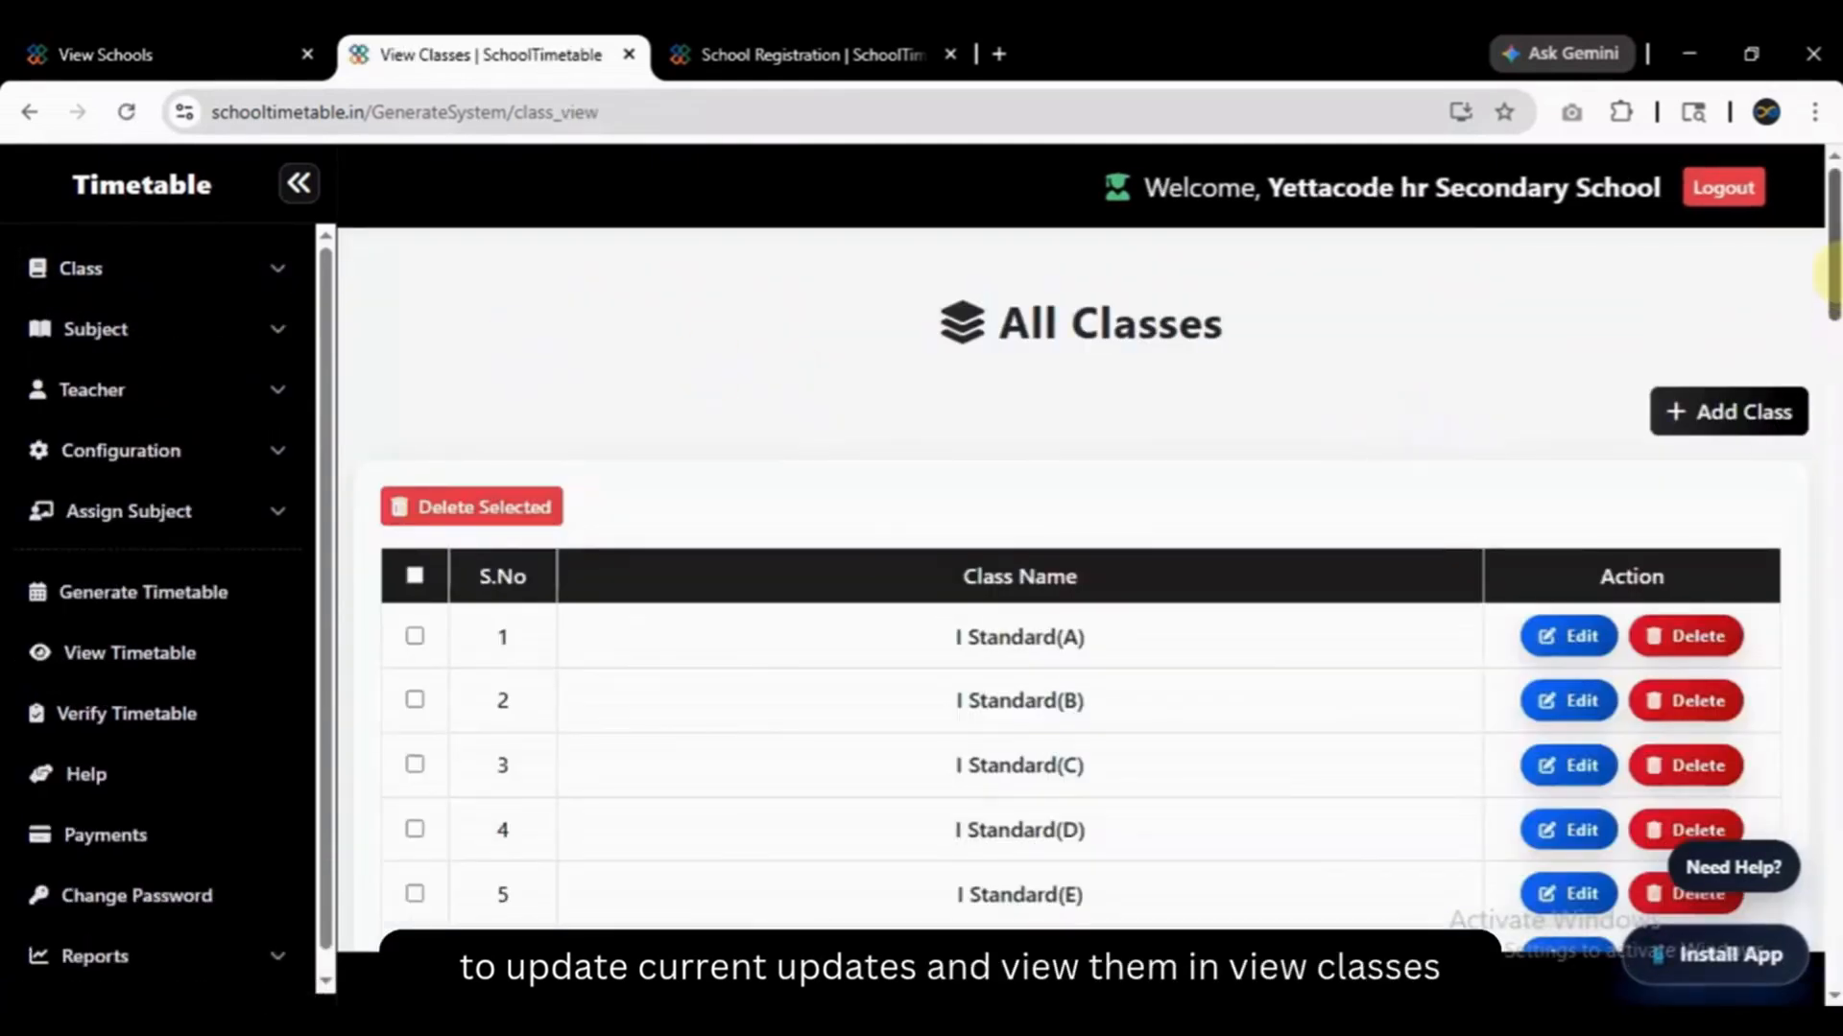
pyautogui.moveTo(1833, 288); pyautogui.dragTo(1836, 221)
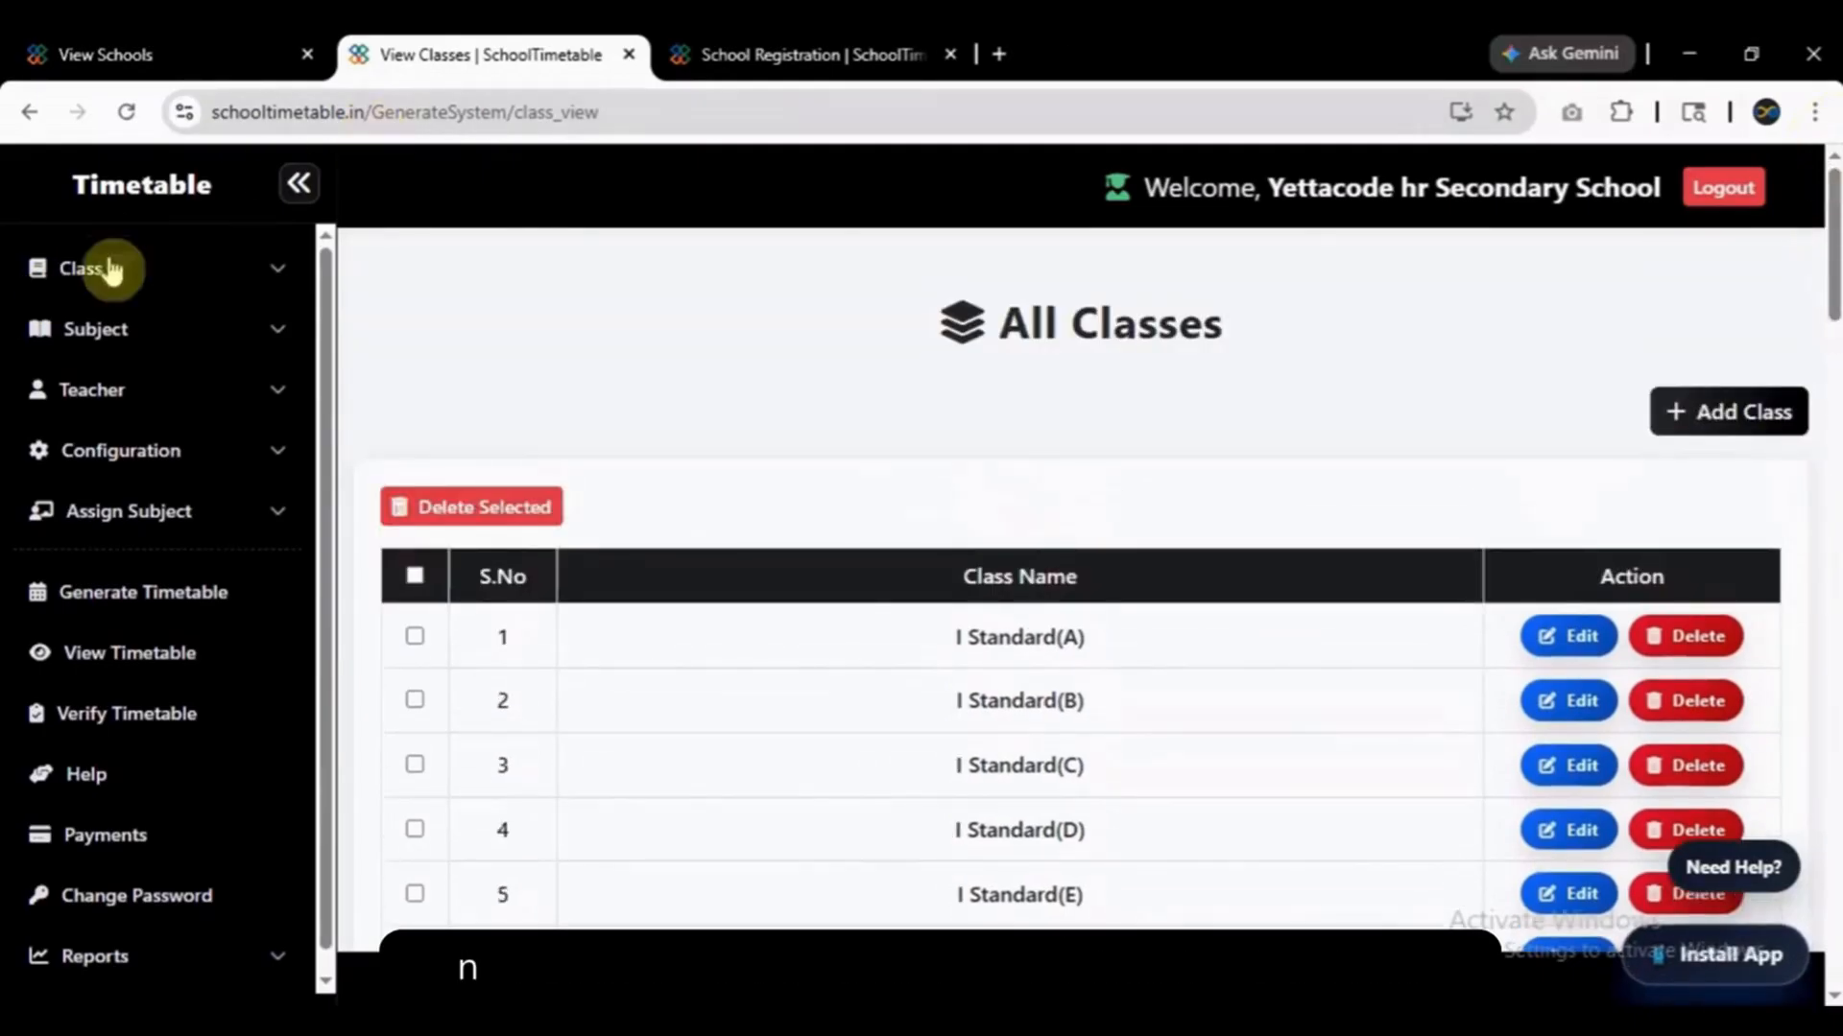
pyautogui.click(156, 259)
pyautogui.click(129, 325)
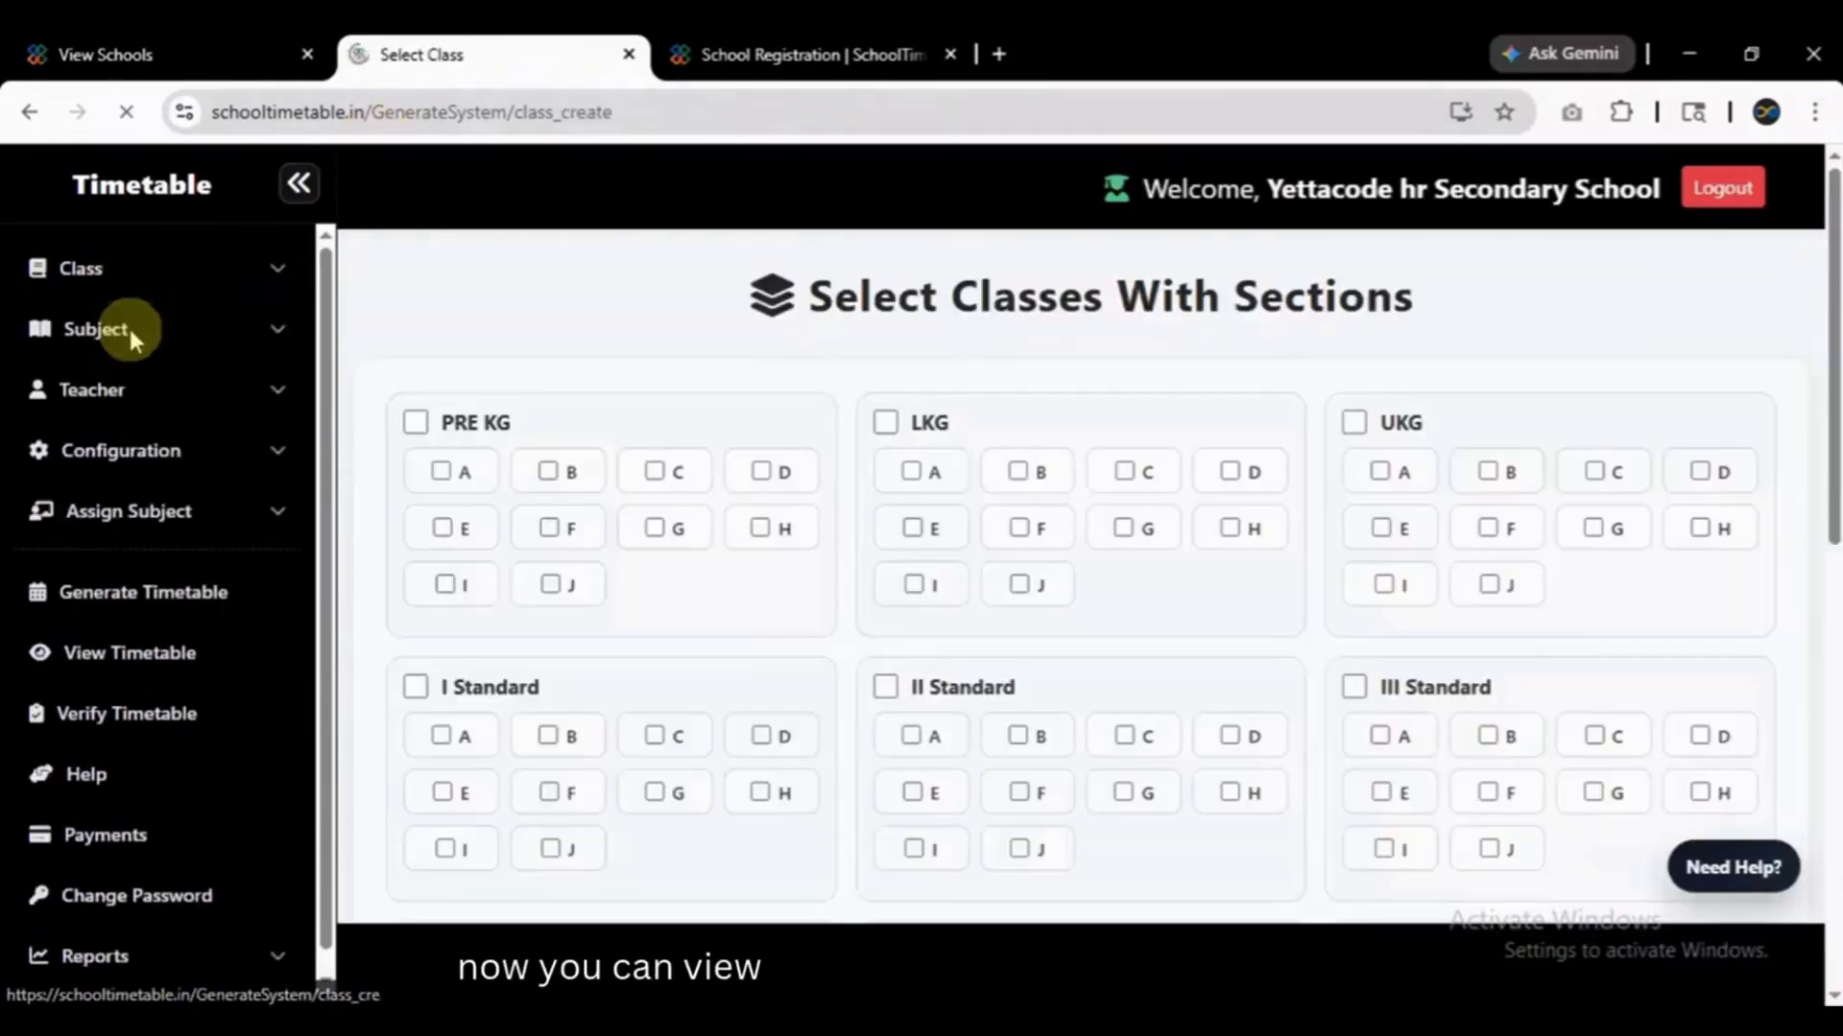
# Reopen the list of all classes and examine the standards and sections it contains.
pyautogui.click(156, 283)
pyautogui.click(154, 376)
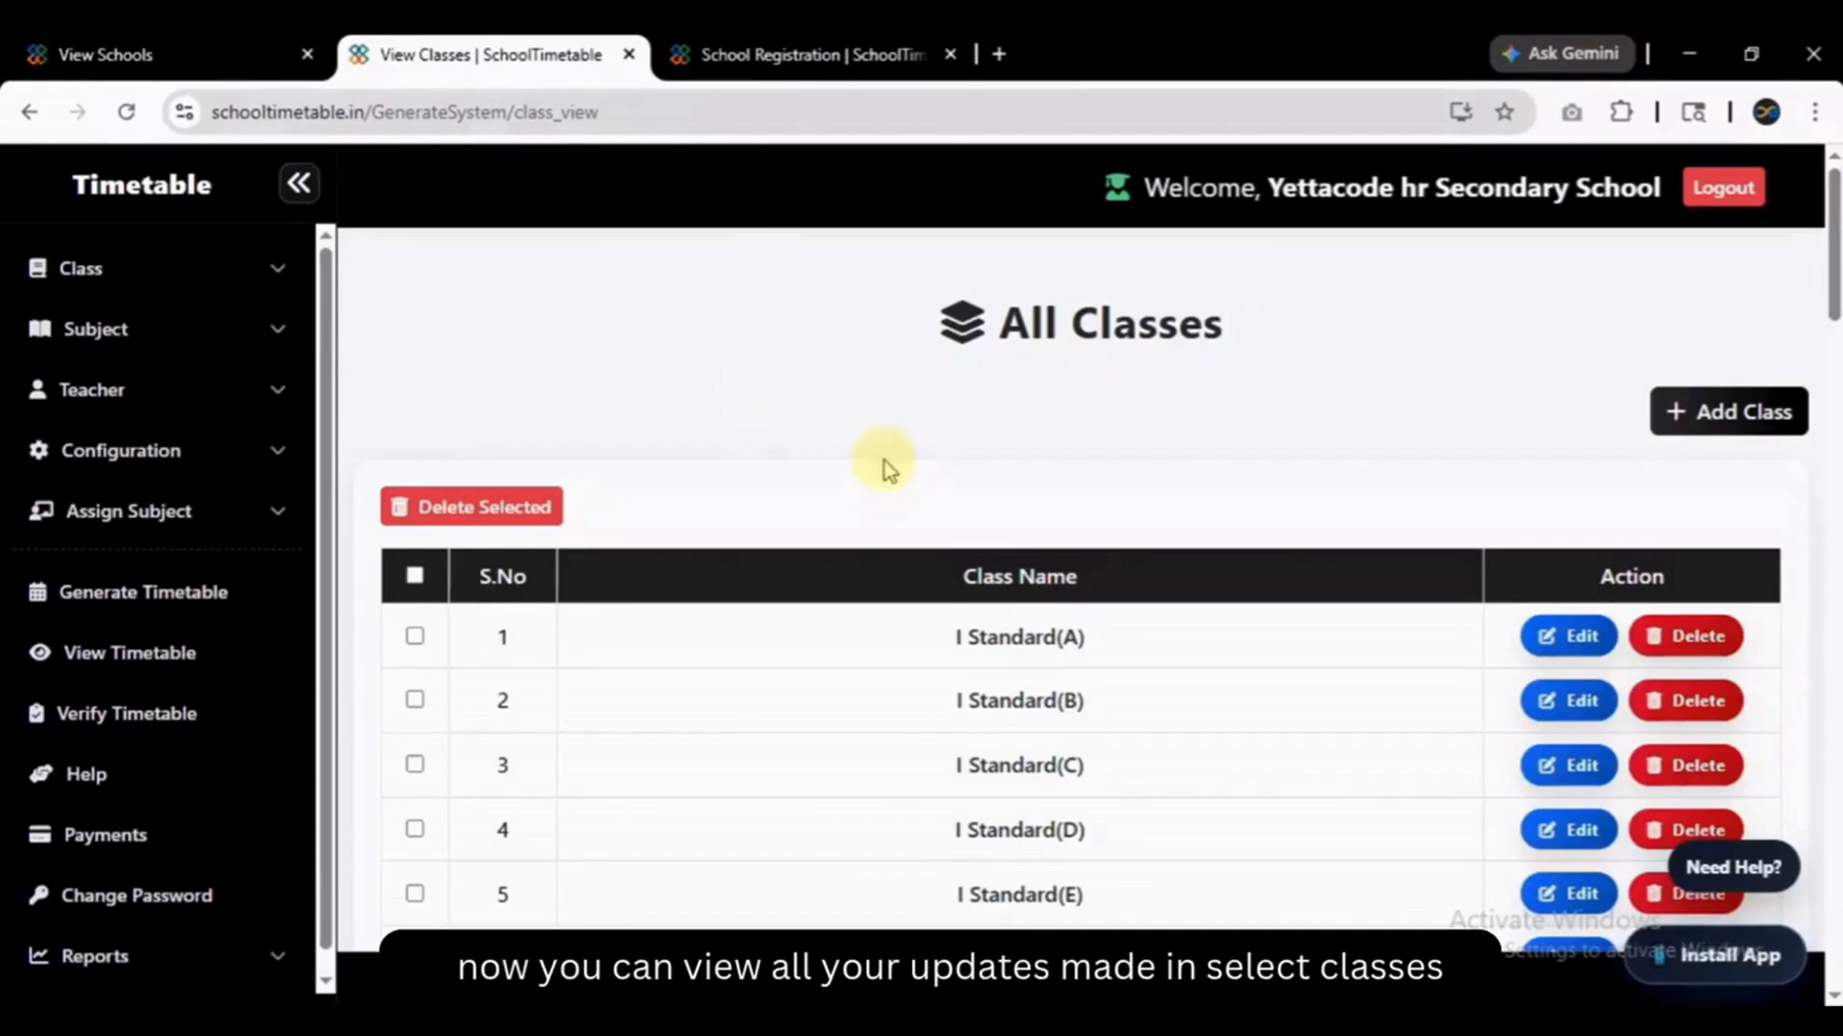
pyautogui.scroll(-2, 884, 461)
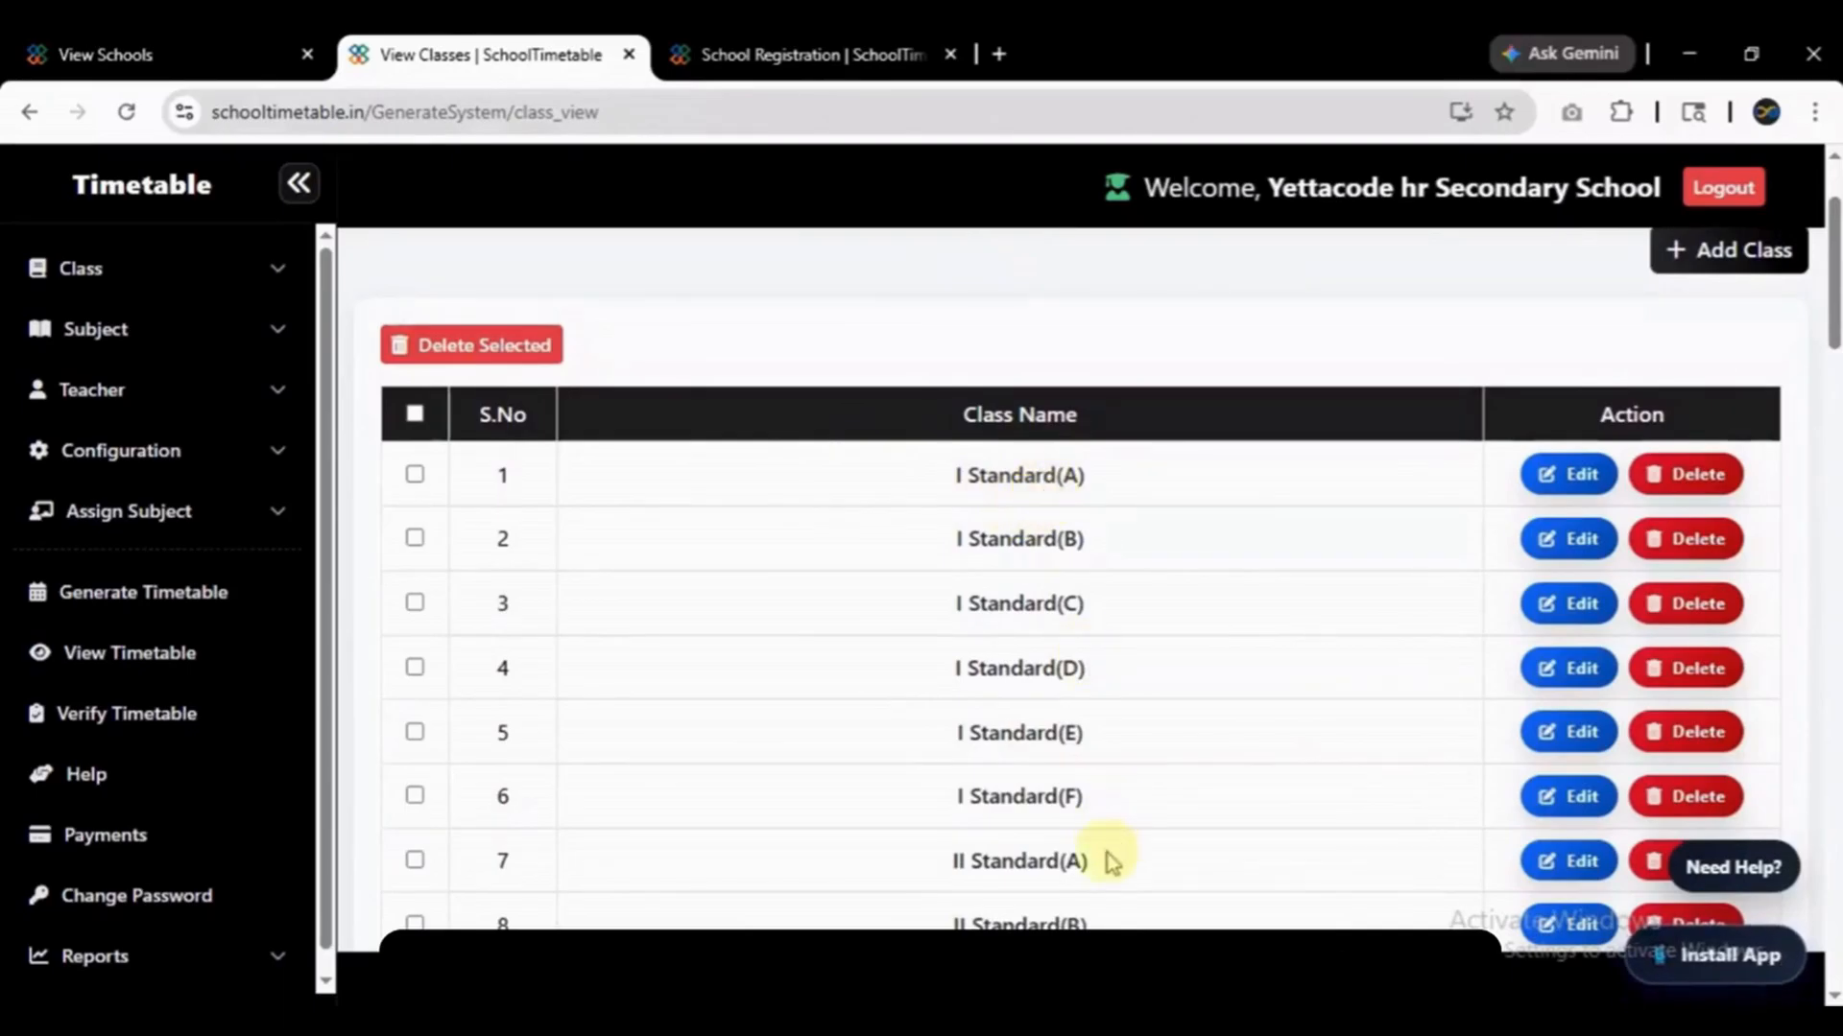
pyautogui.scroll(-5, 1112, 857)
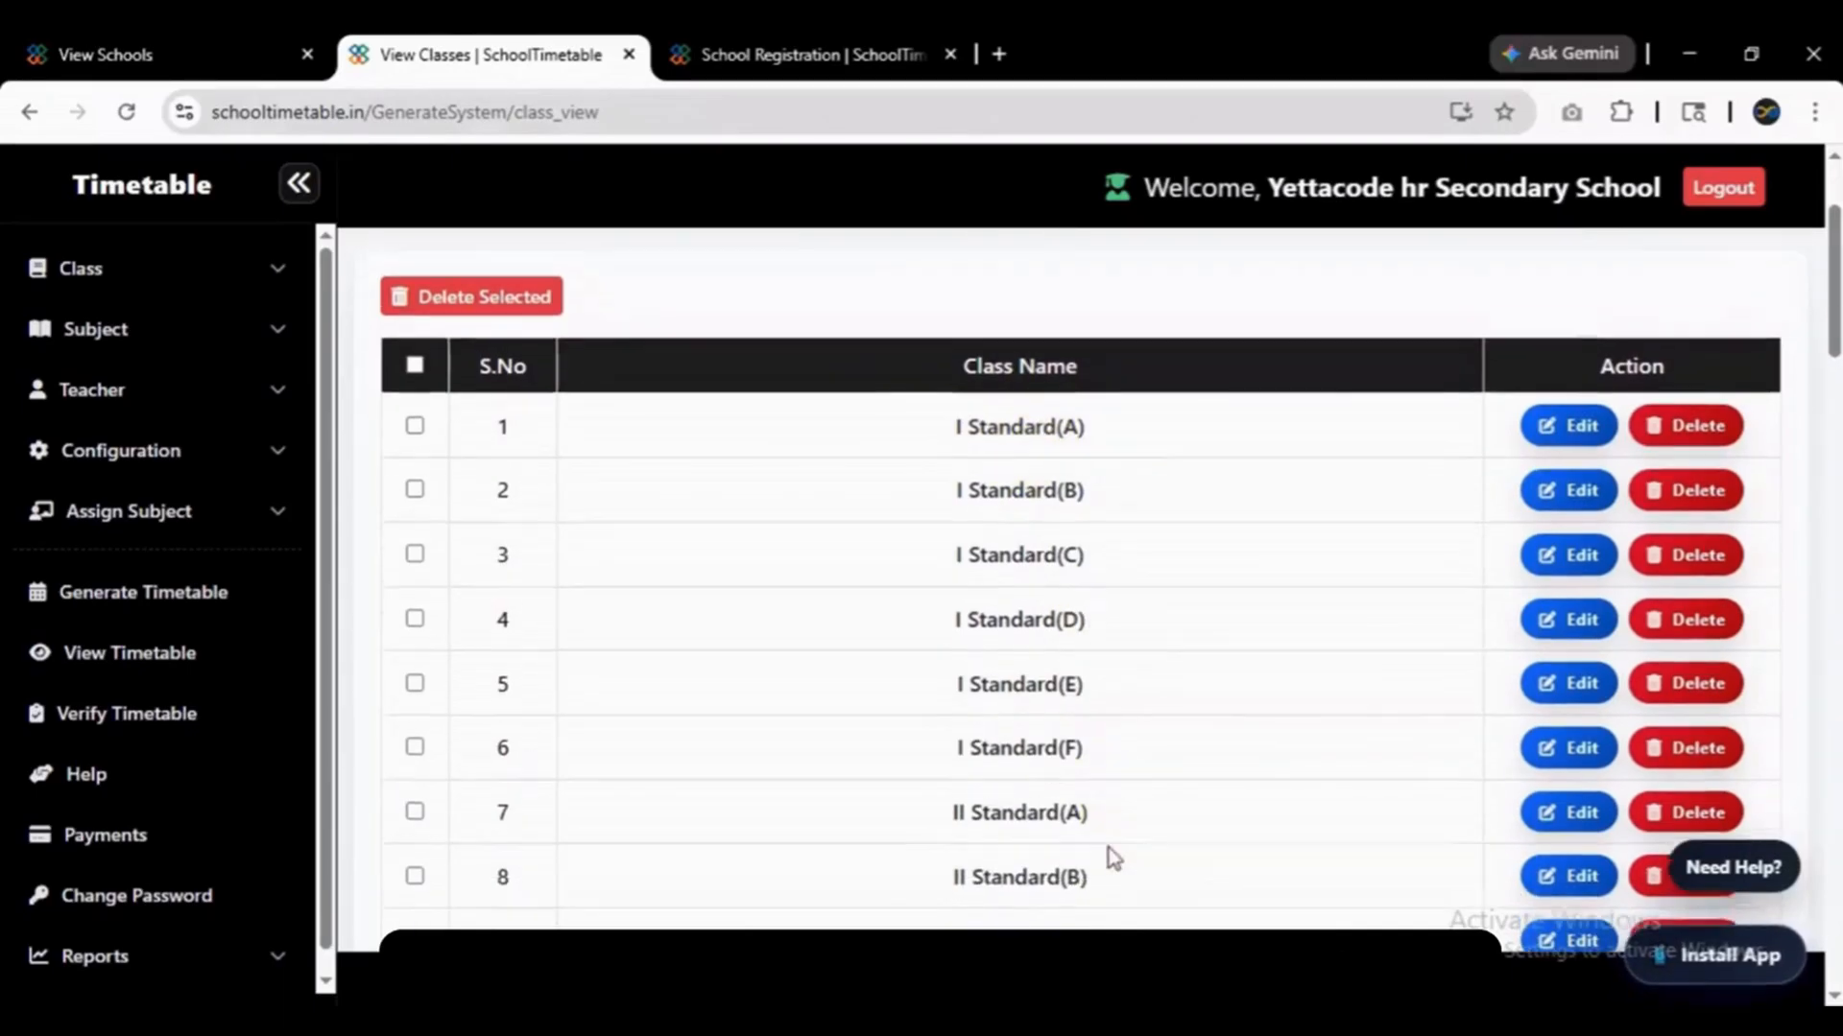
pyautogui.scroll(-4, 1111, 857)
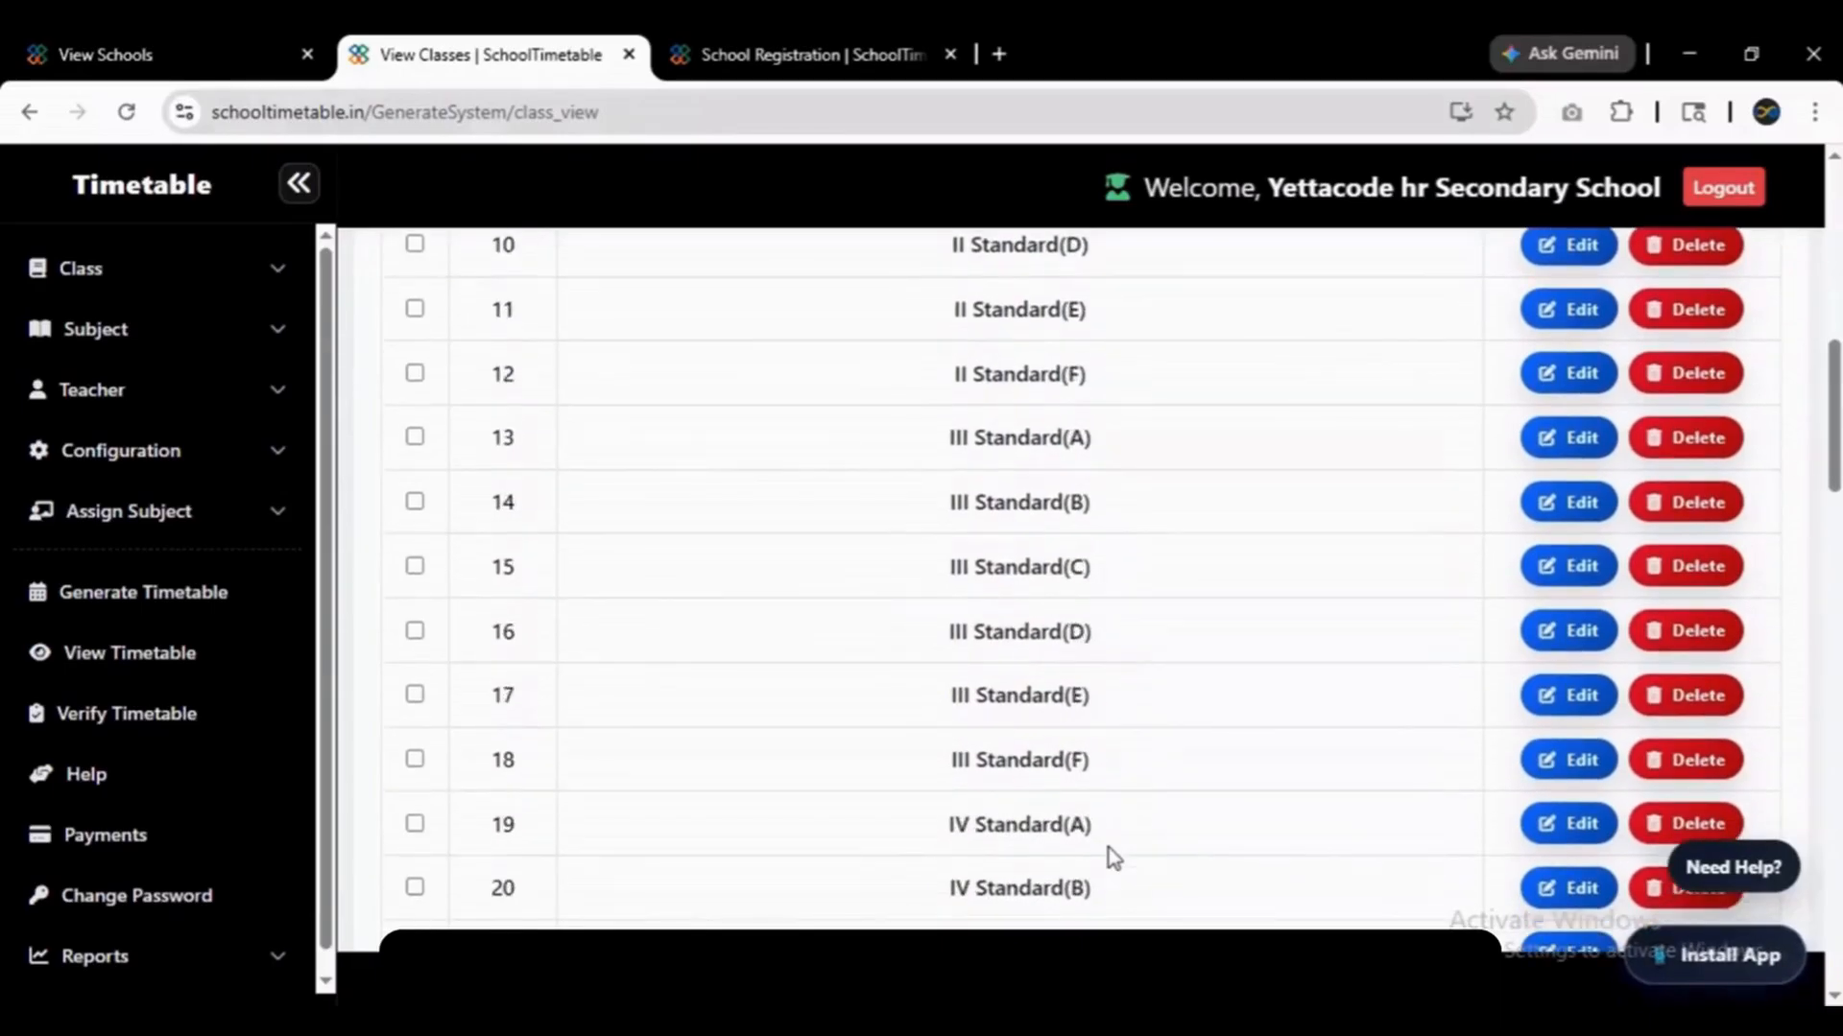
pyautogui.scroll(-7, 1109, 848)
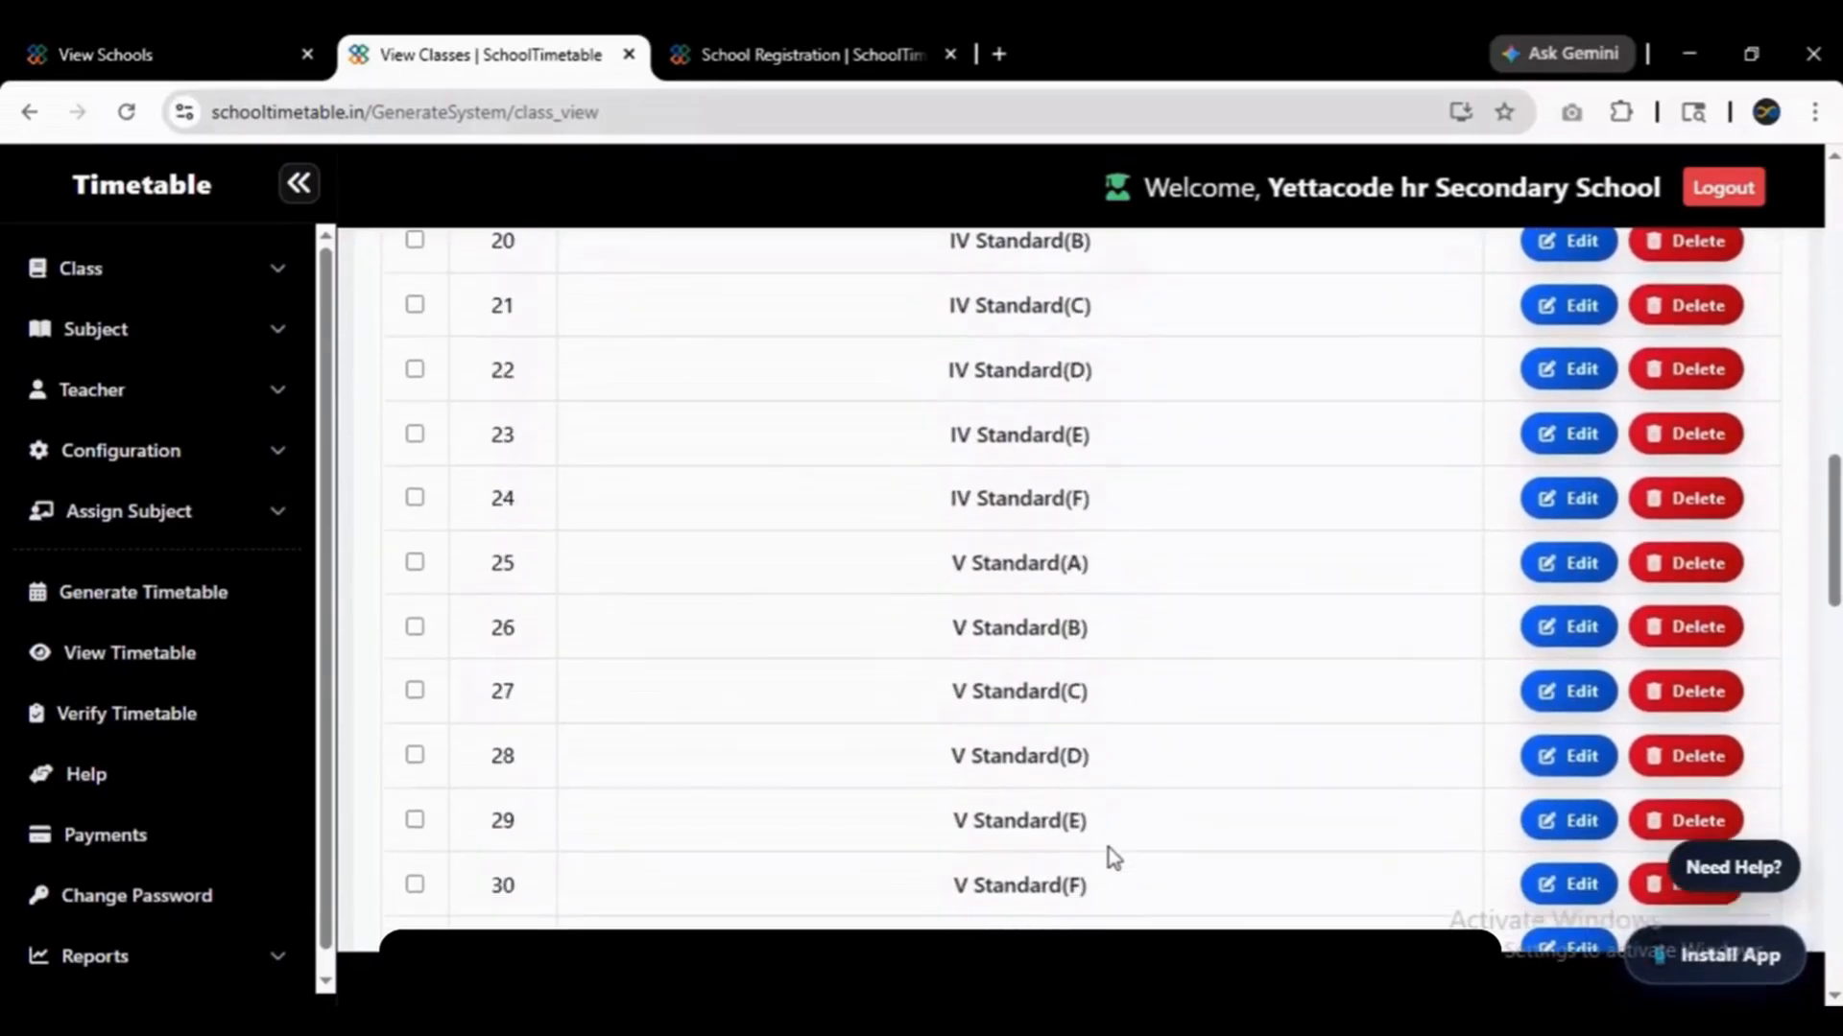
pyautogui.scroll(-8, 1108, 849)
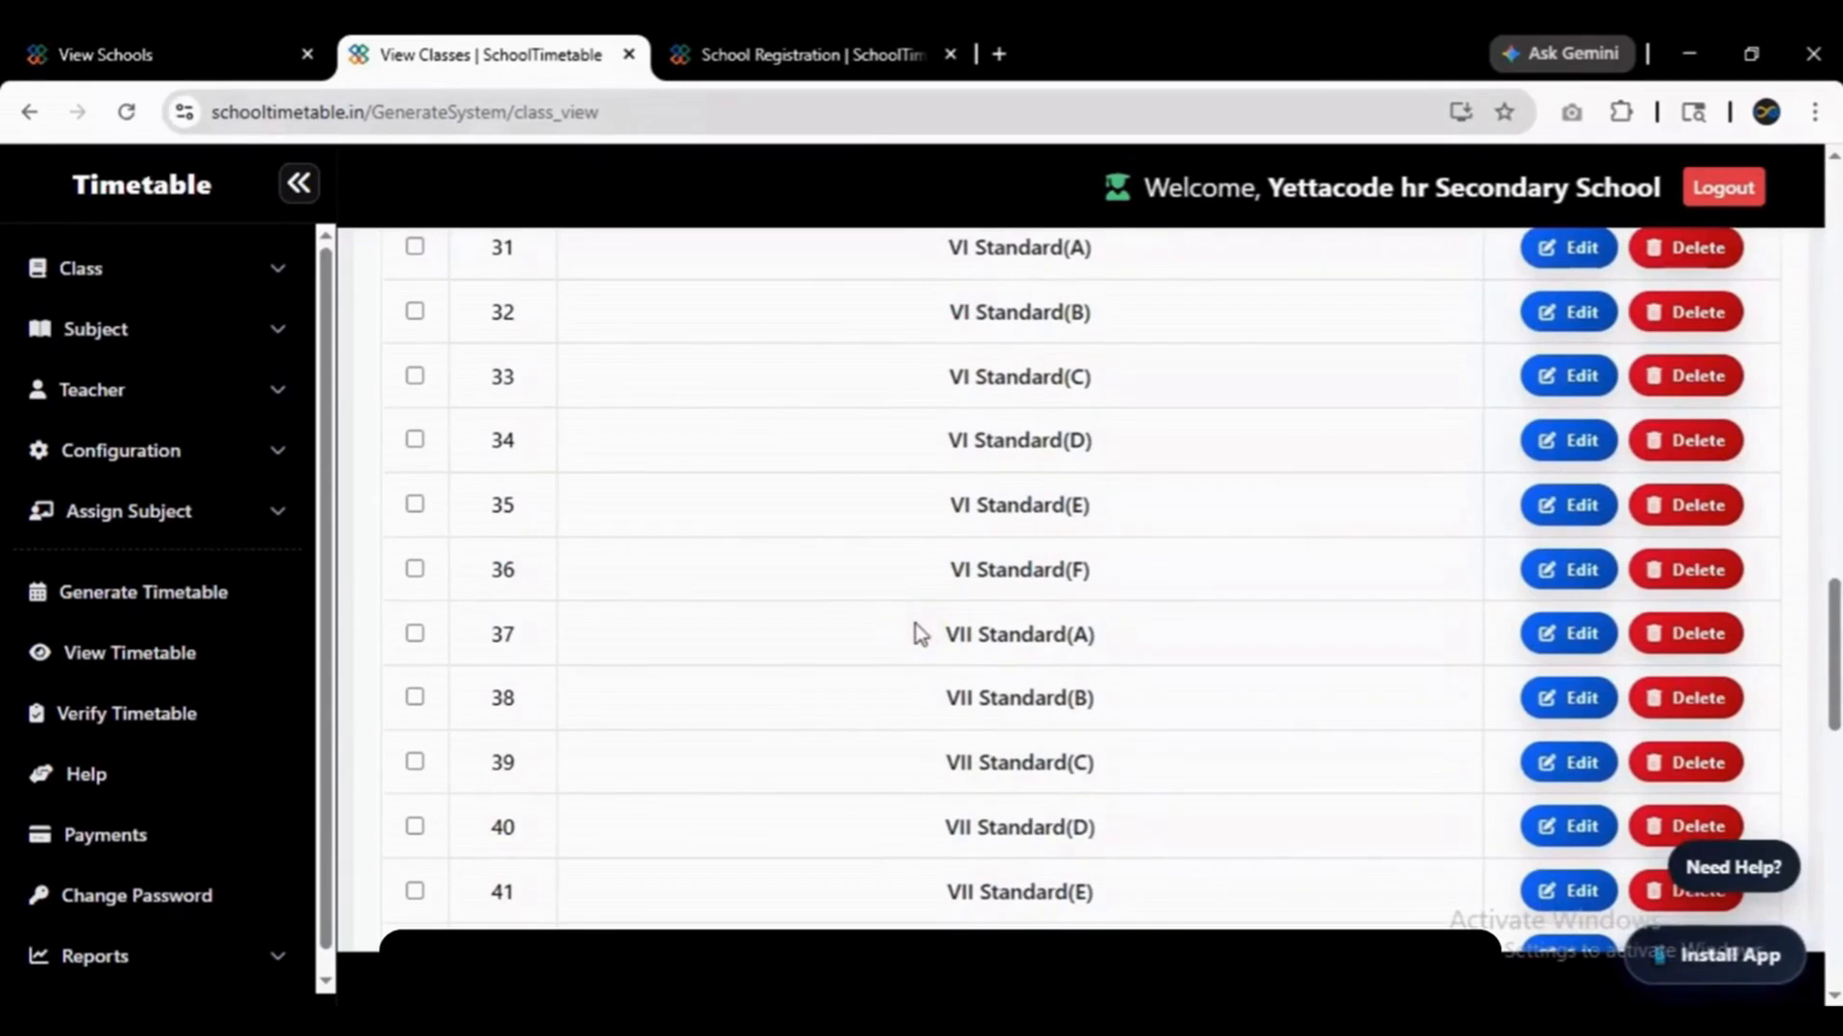
pyautogui.moveTo(1833, 656); pyautogui.dragTo(1830, 298)
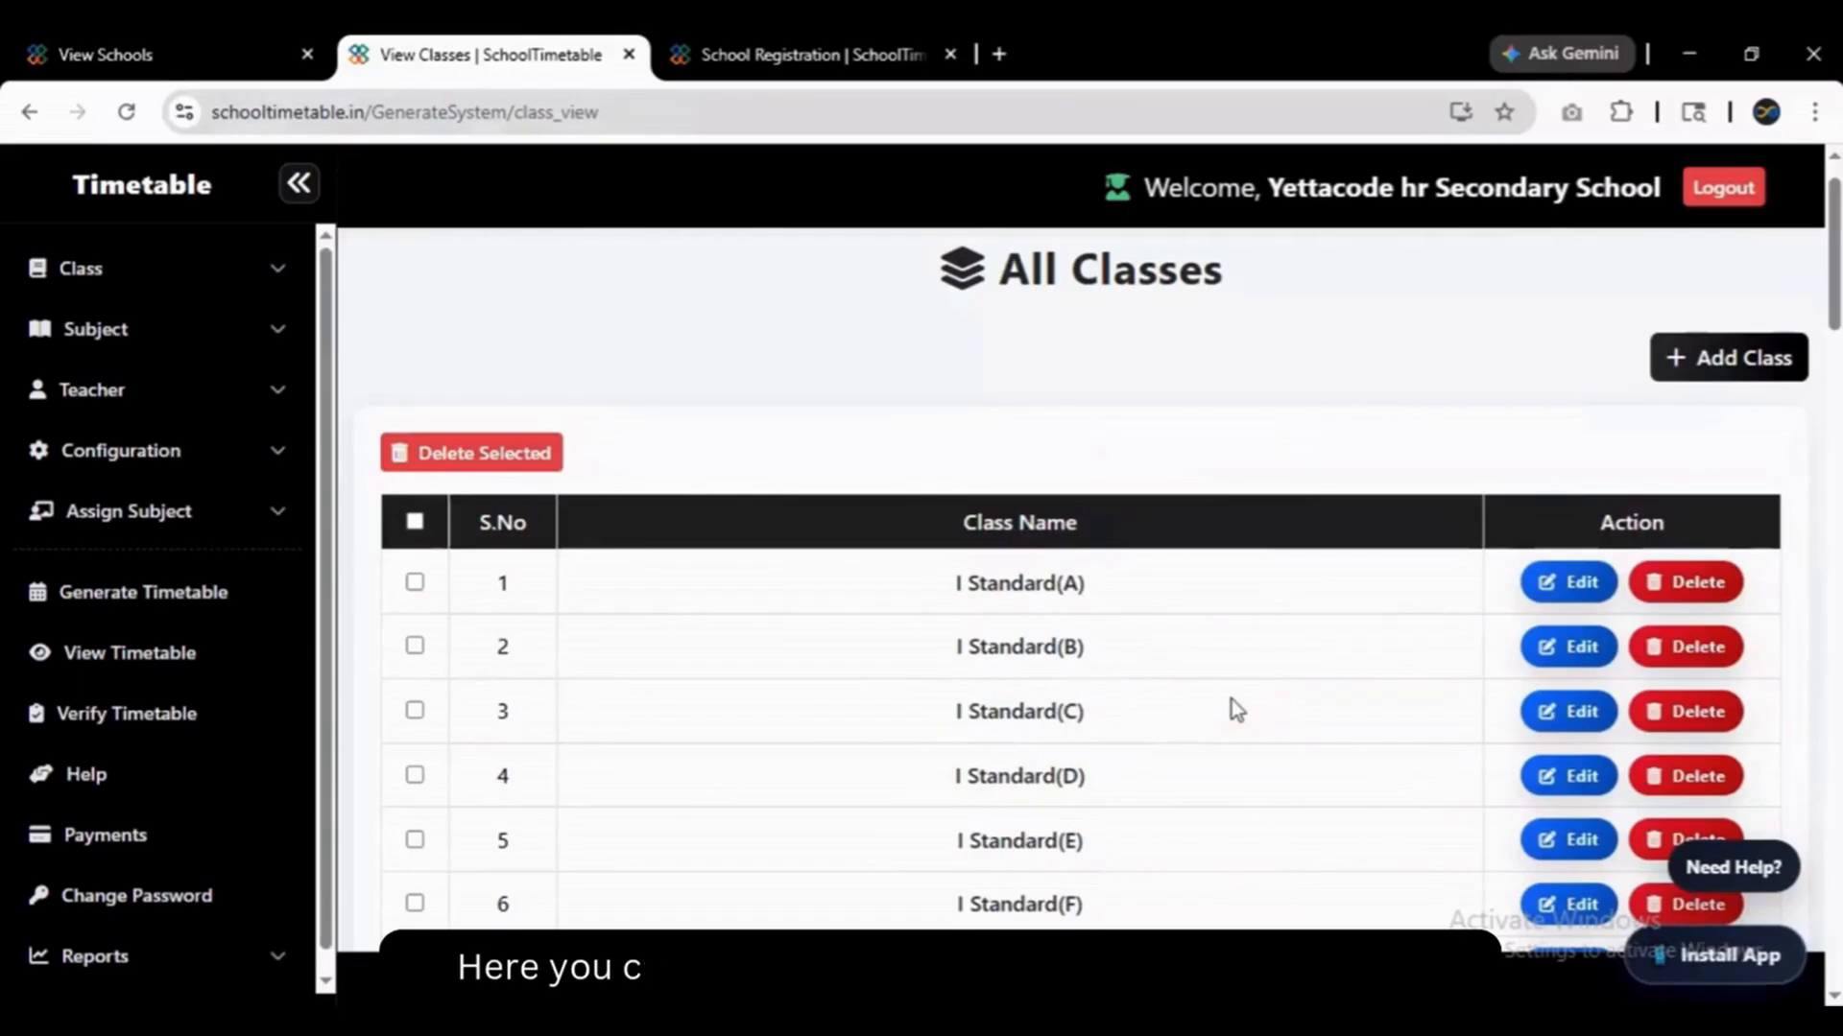
# Open the I Standard(A) class for editing and place the cursor in its class name.
pyautogui.click(1561, 582)
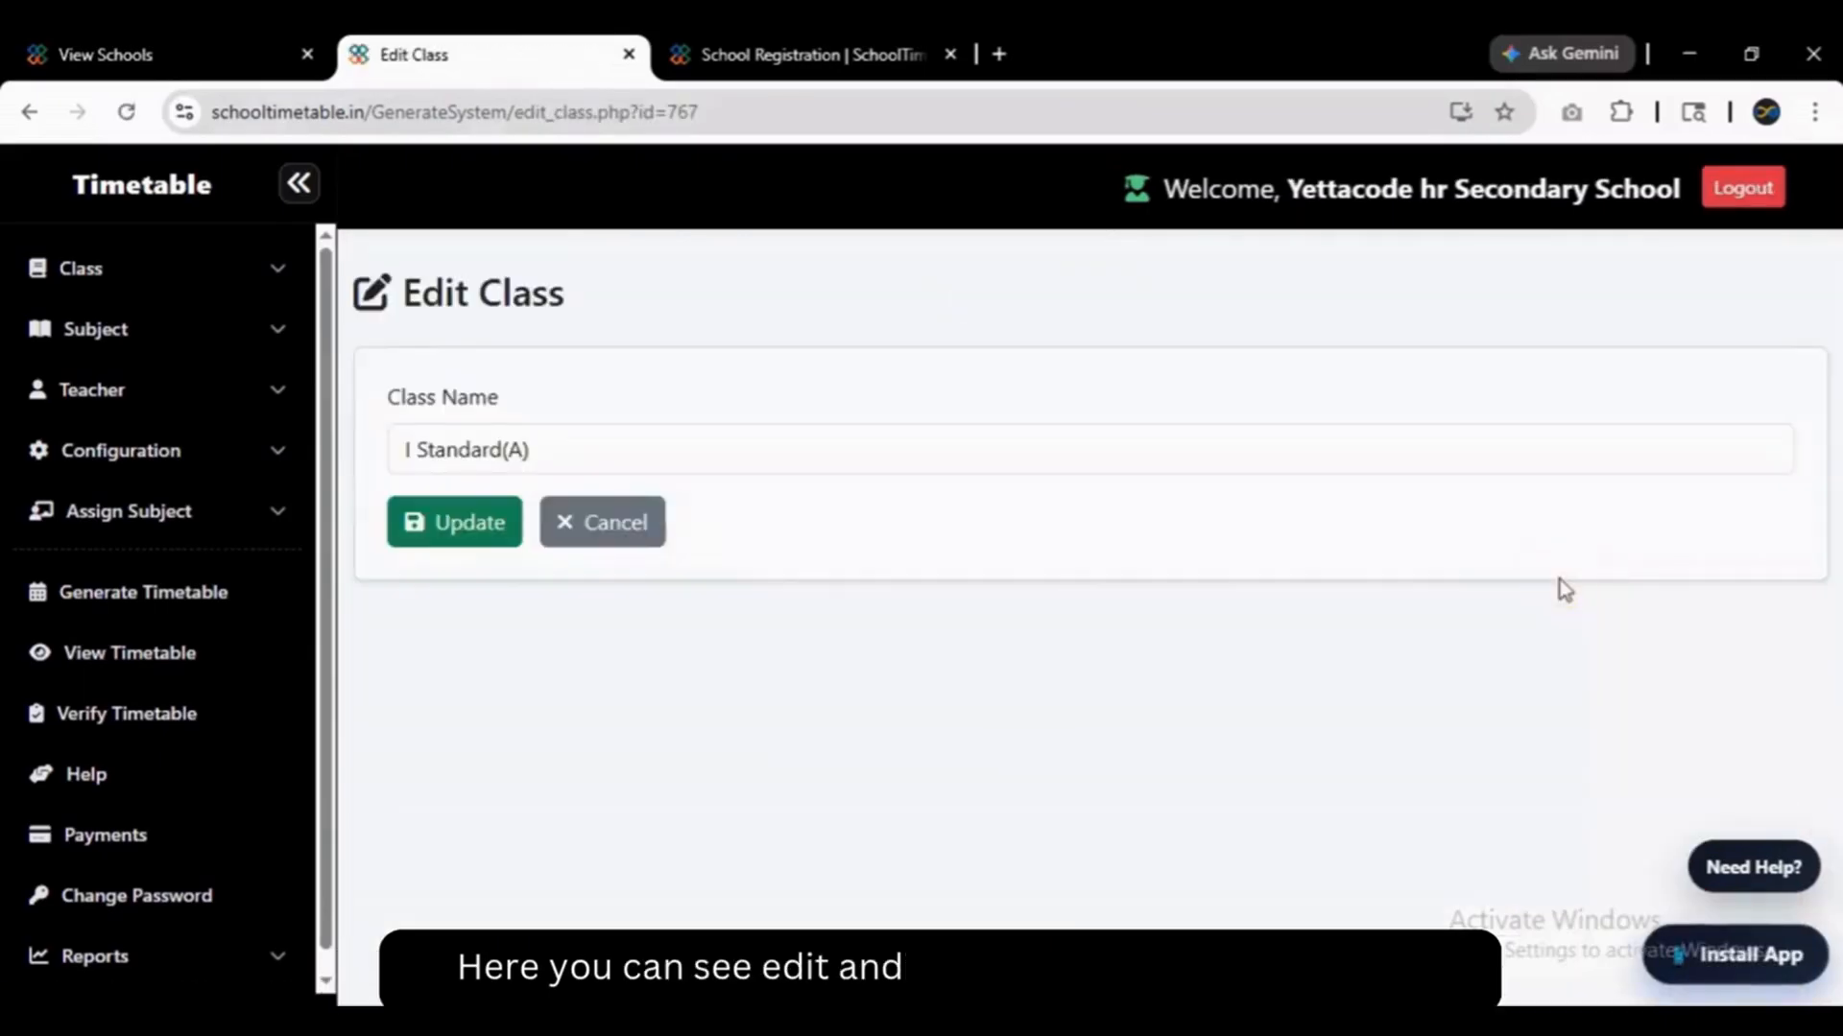
pyautogui.click(921, 444)
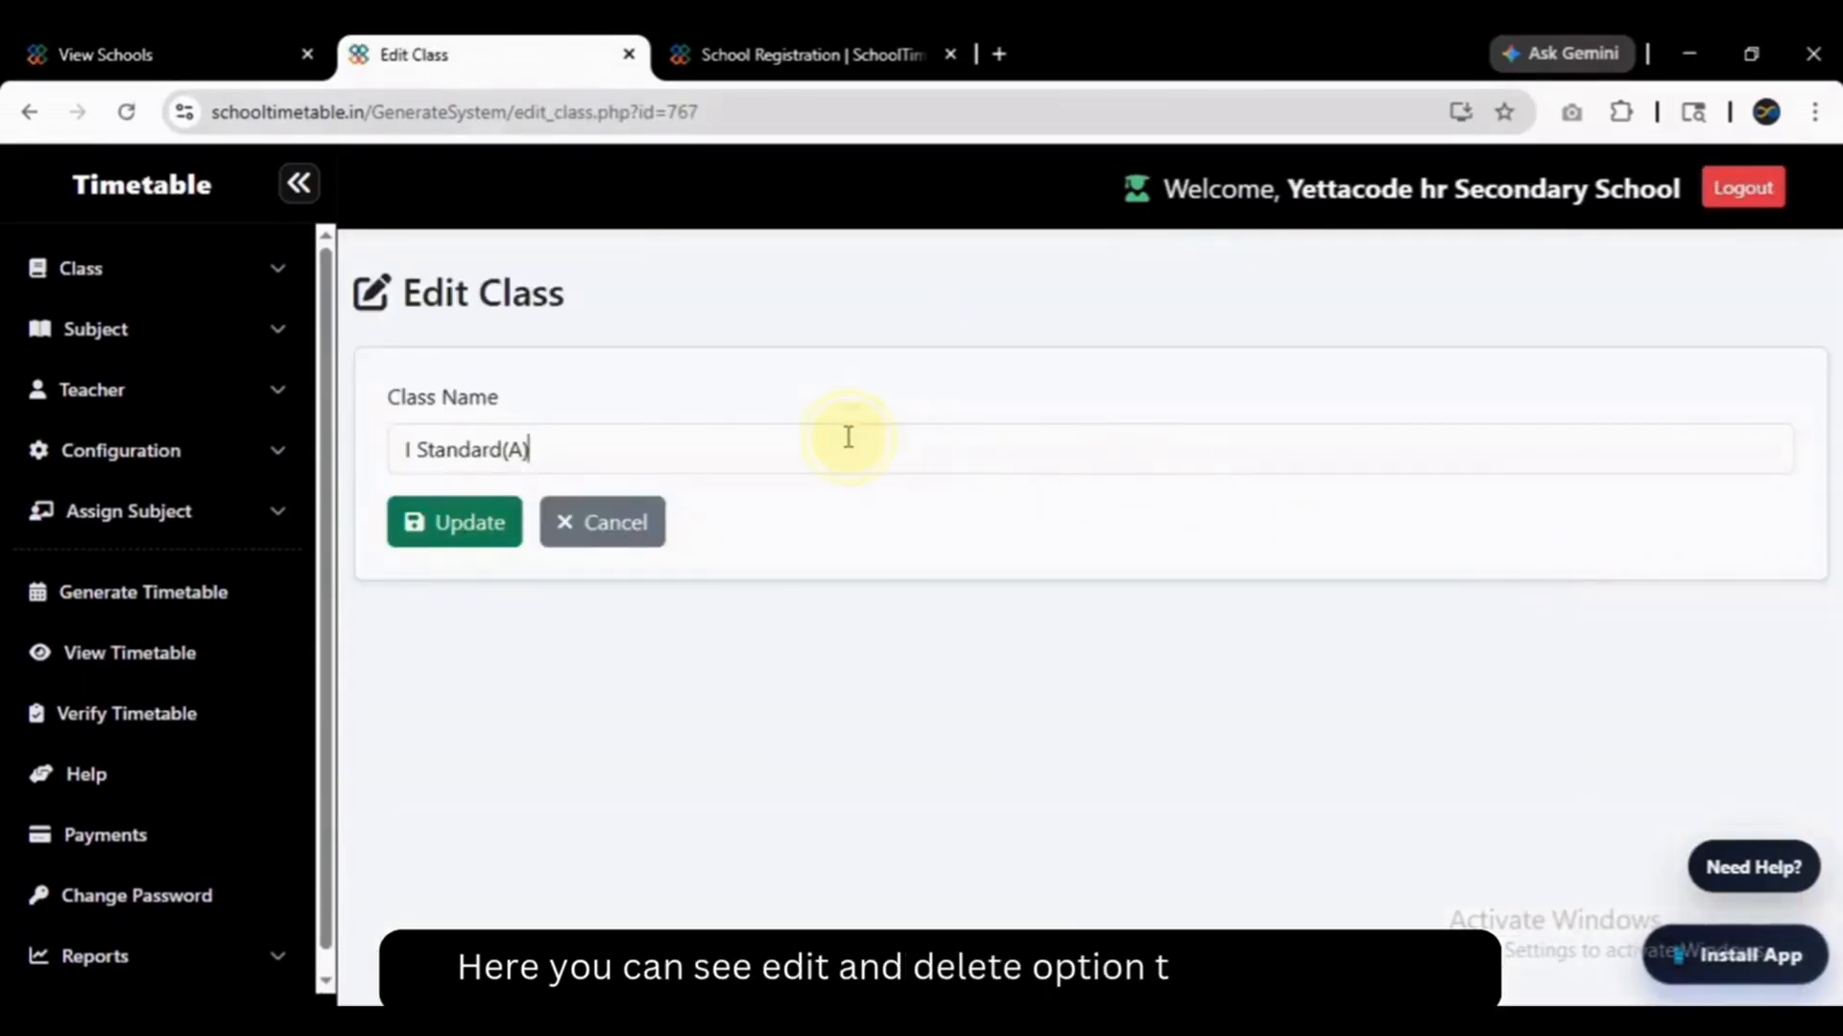
pyautogui.press('BackSpace')
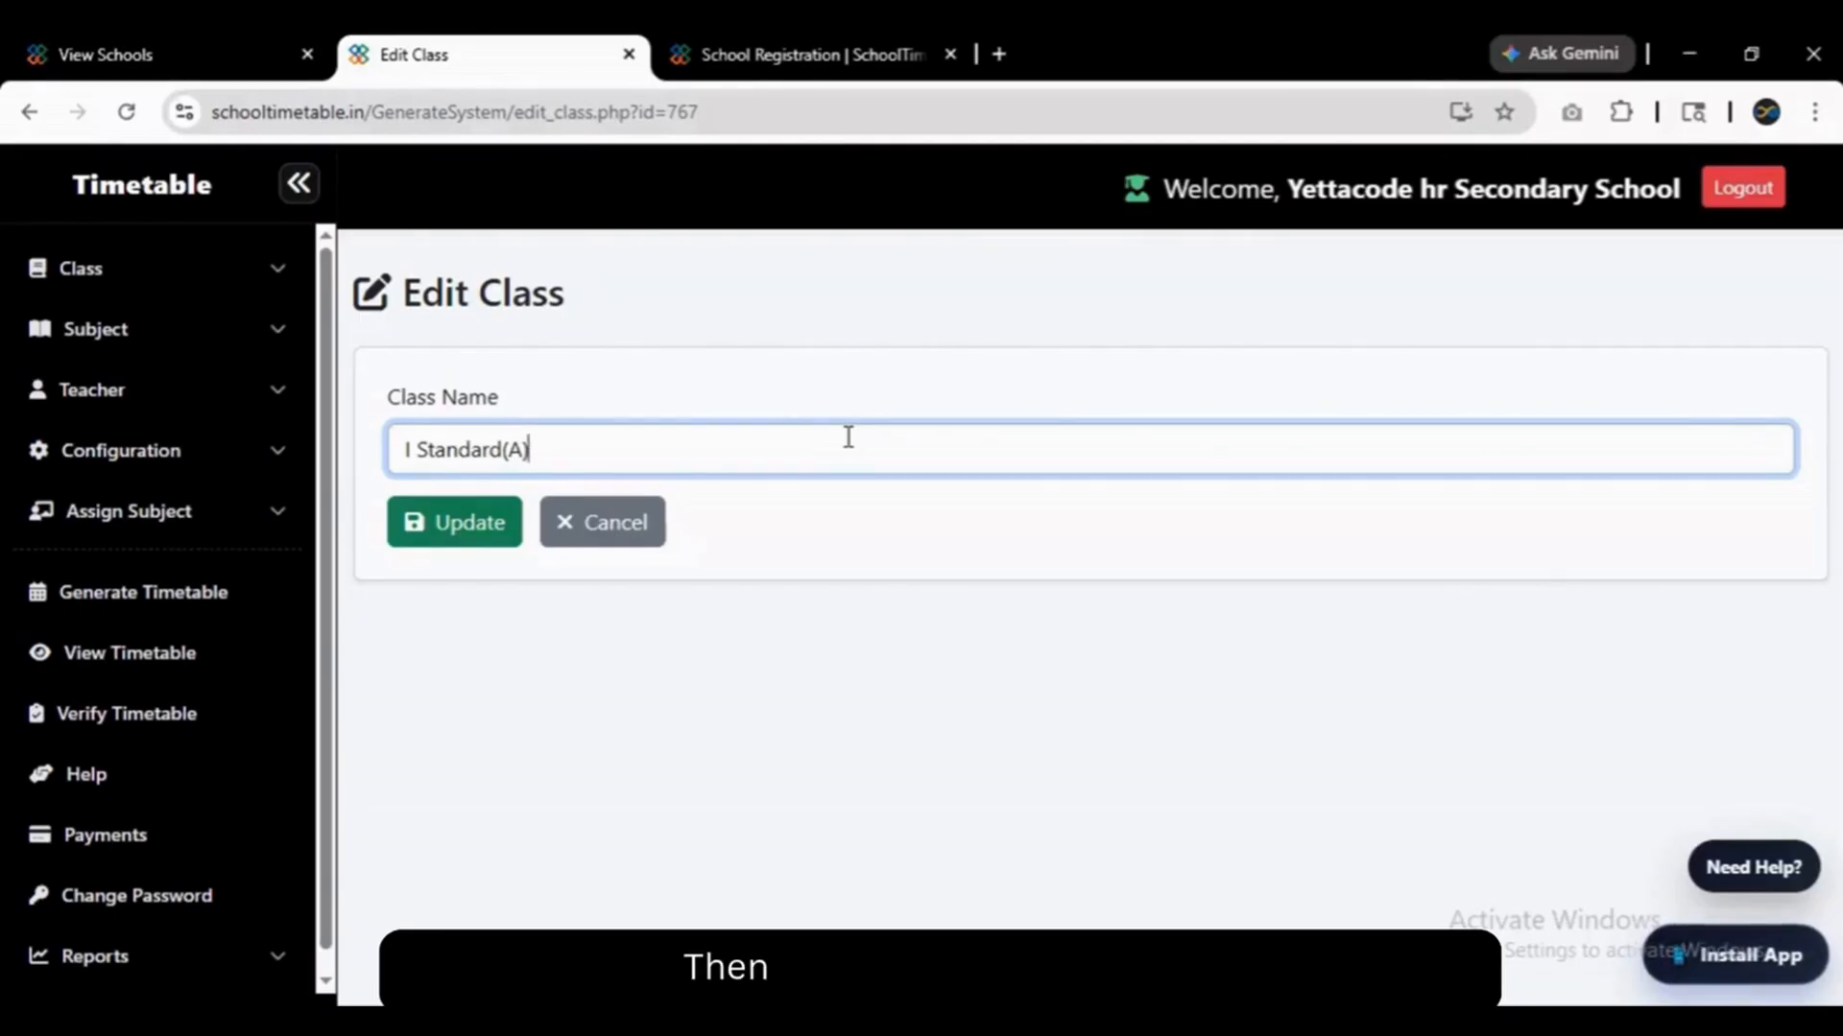
# Open the subject selection page and review the subjects available for classes.
pyautogui.click(104, 330)
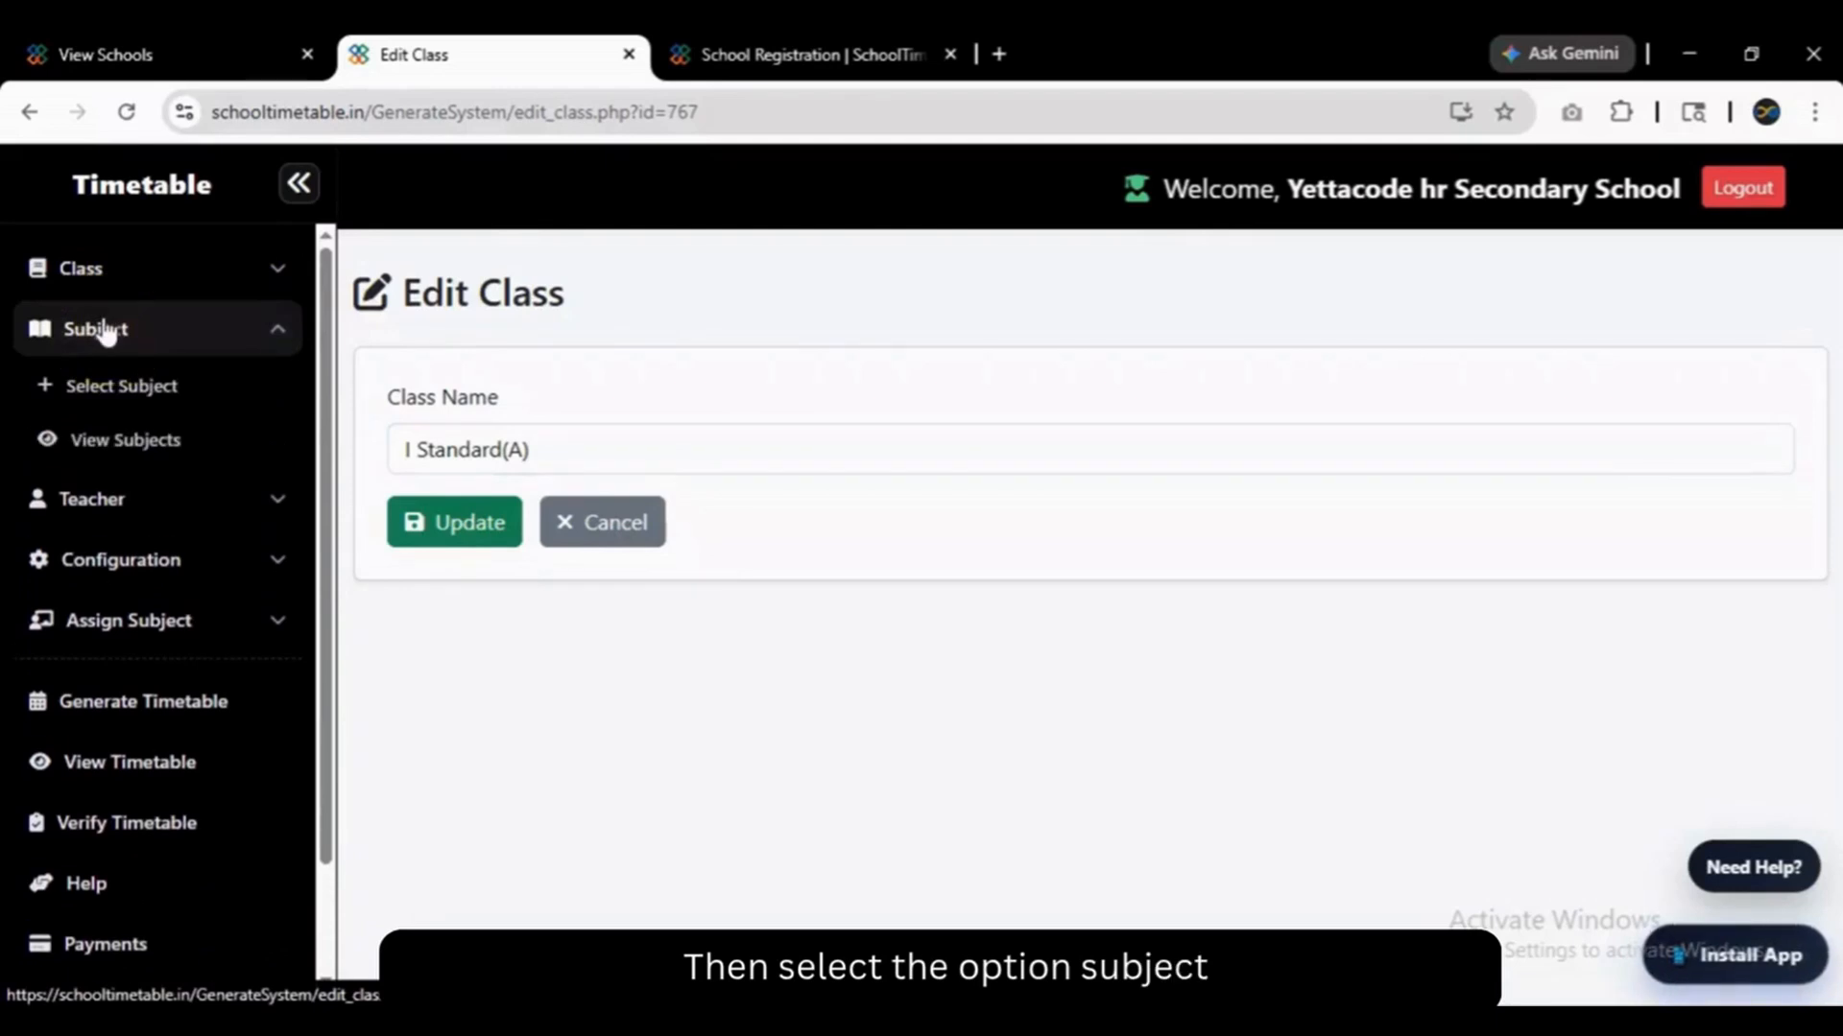
pyautogui.click(119, 385)
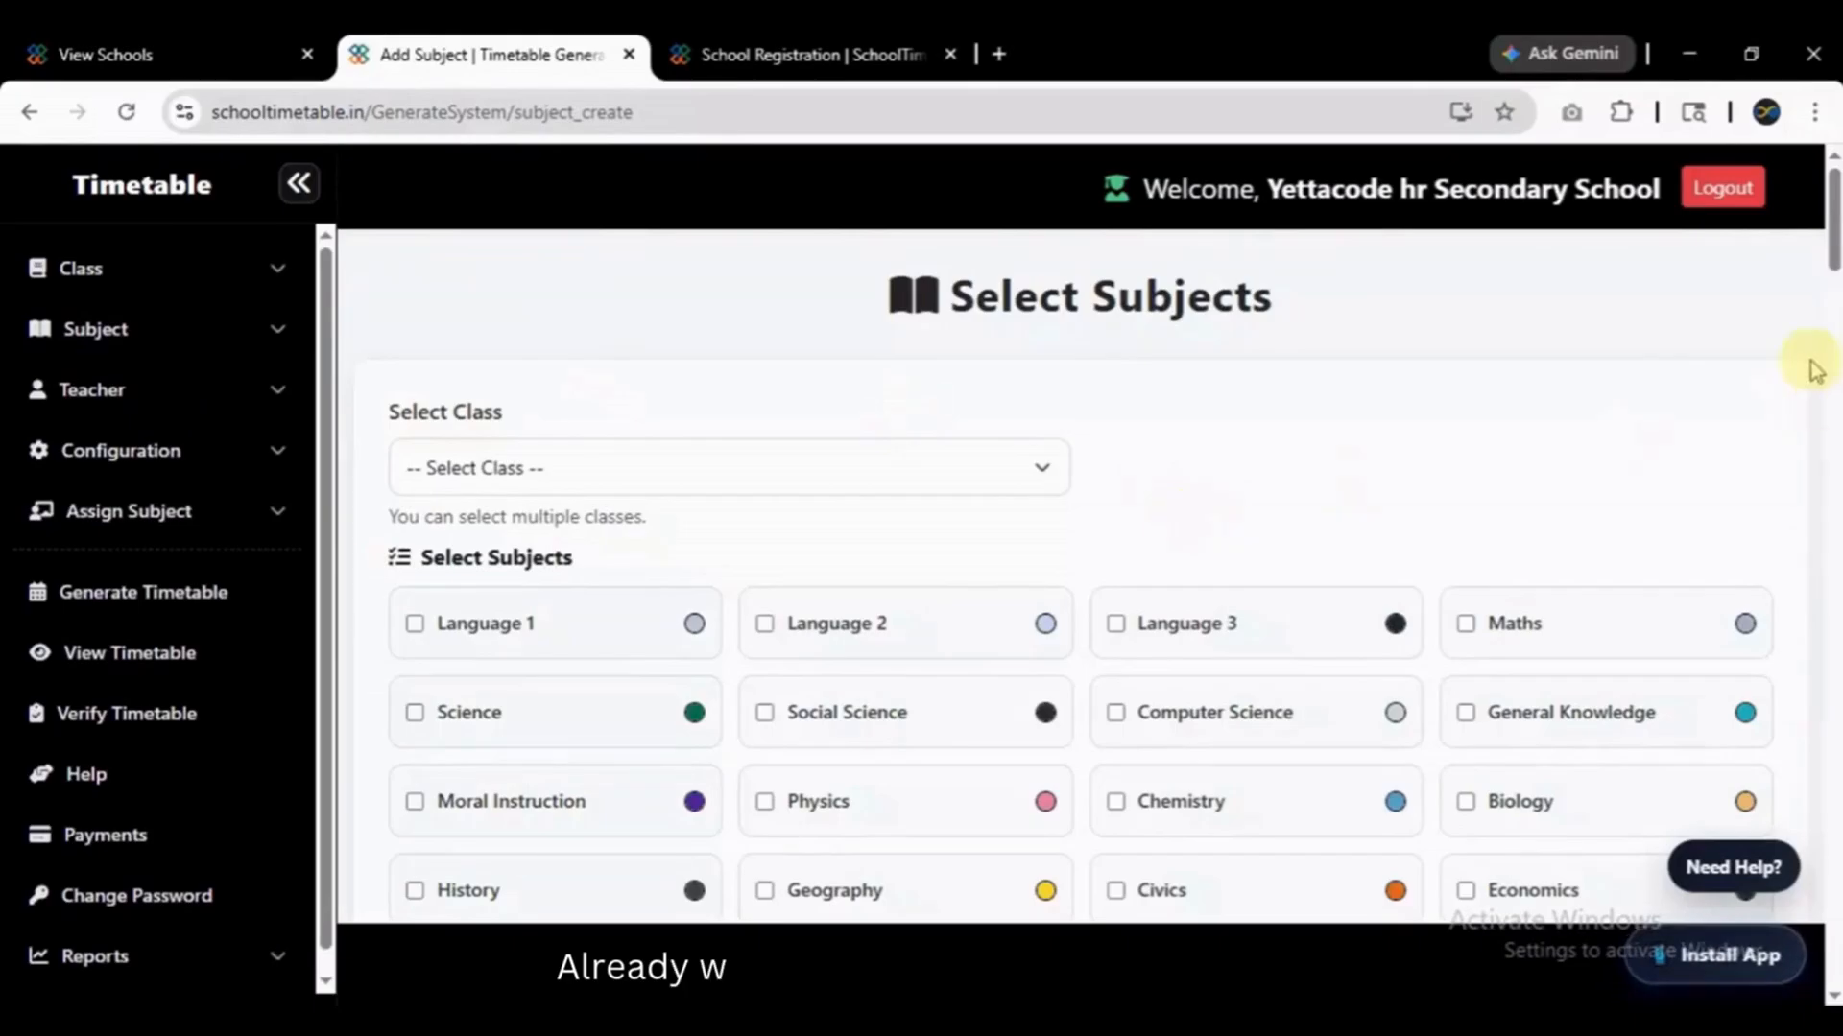
pyautogui.moveTo(1834, 255)
pyautogui.mouseDown()
pyautogui.moveTo(1831, 331)
pyautogui.moveTo(1835, 277)
pyautogui.mouseUp()
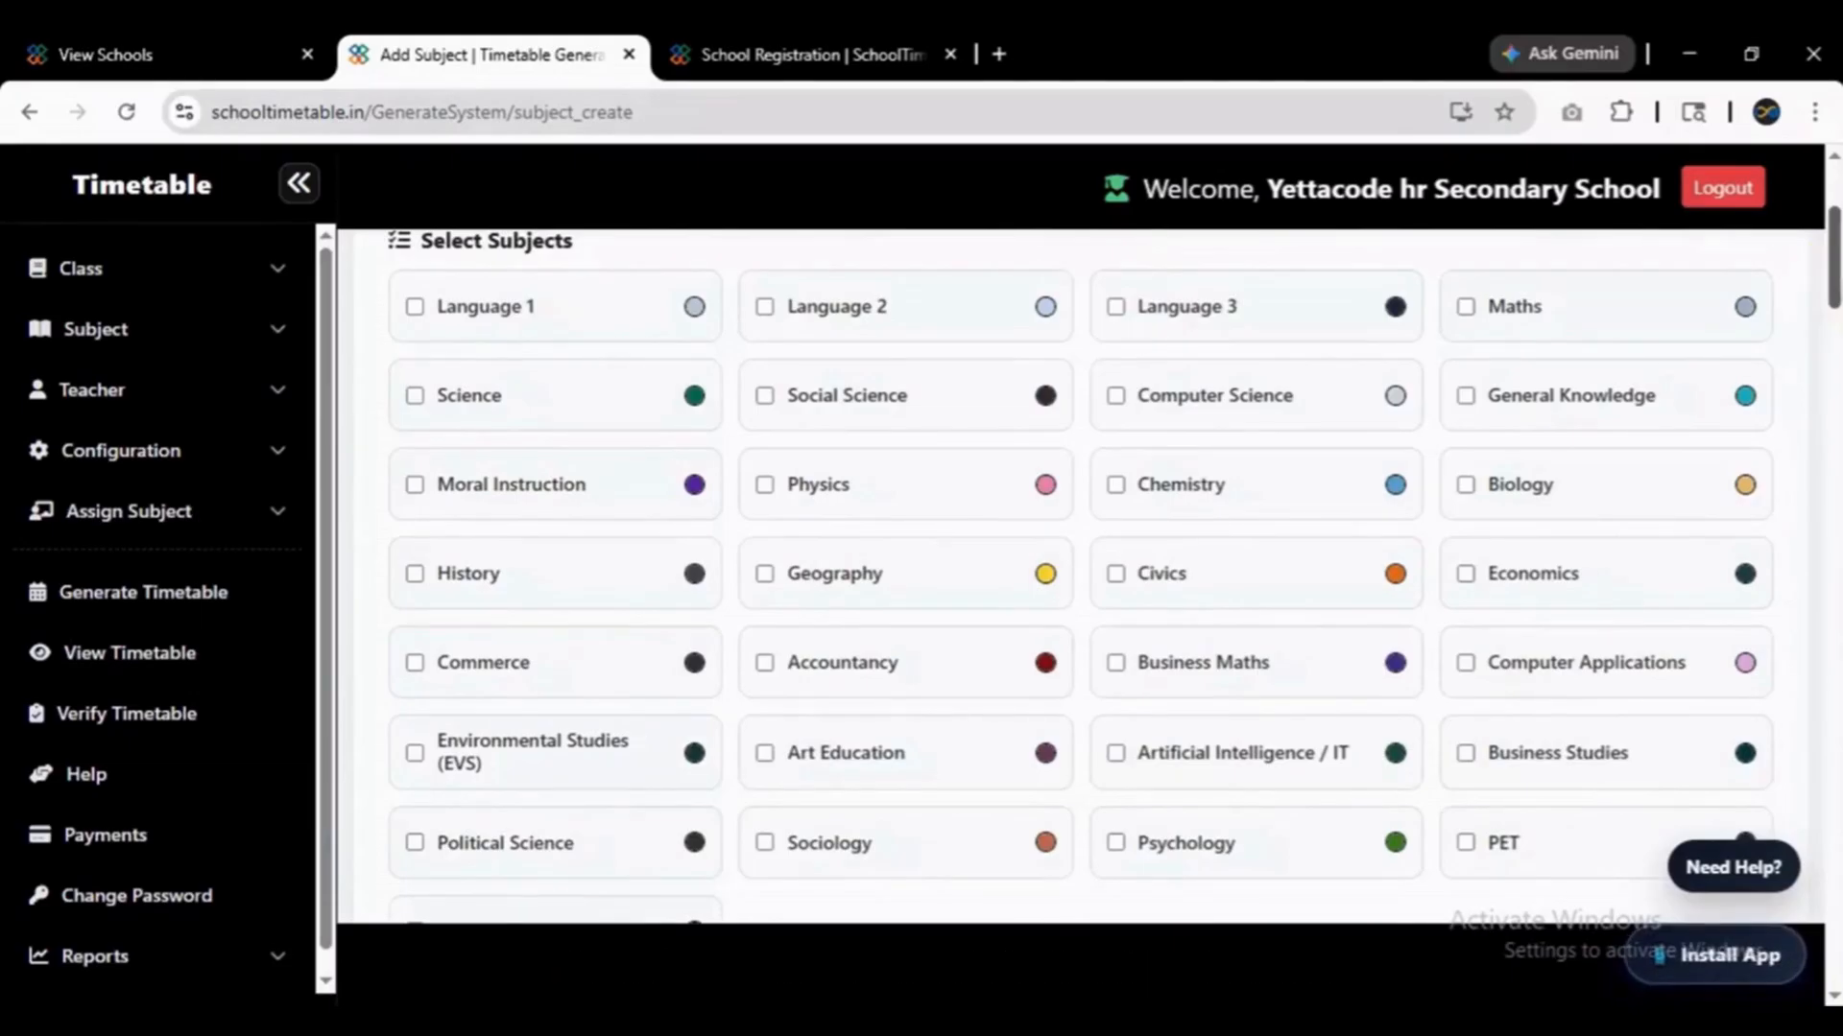
# Choose XII Standard as the class whose subjects are being selected.
pyautogui.scroll(3, 996, 364)
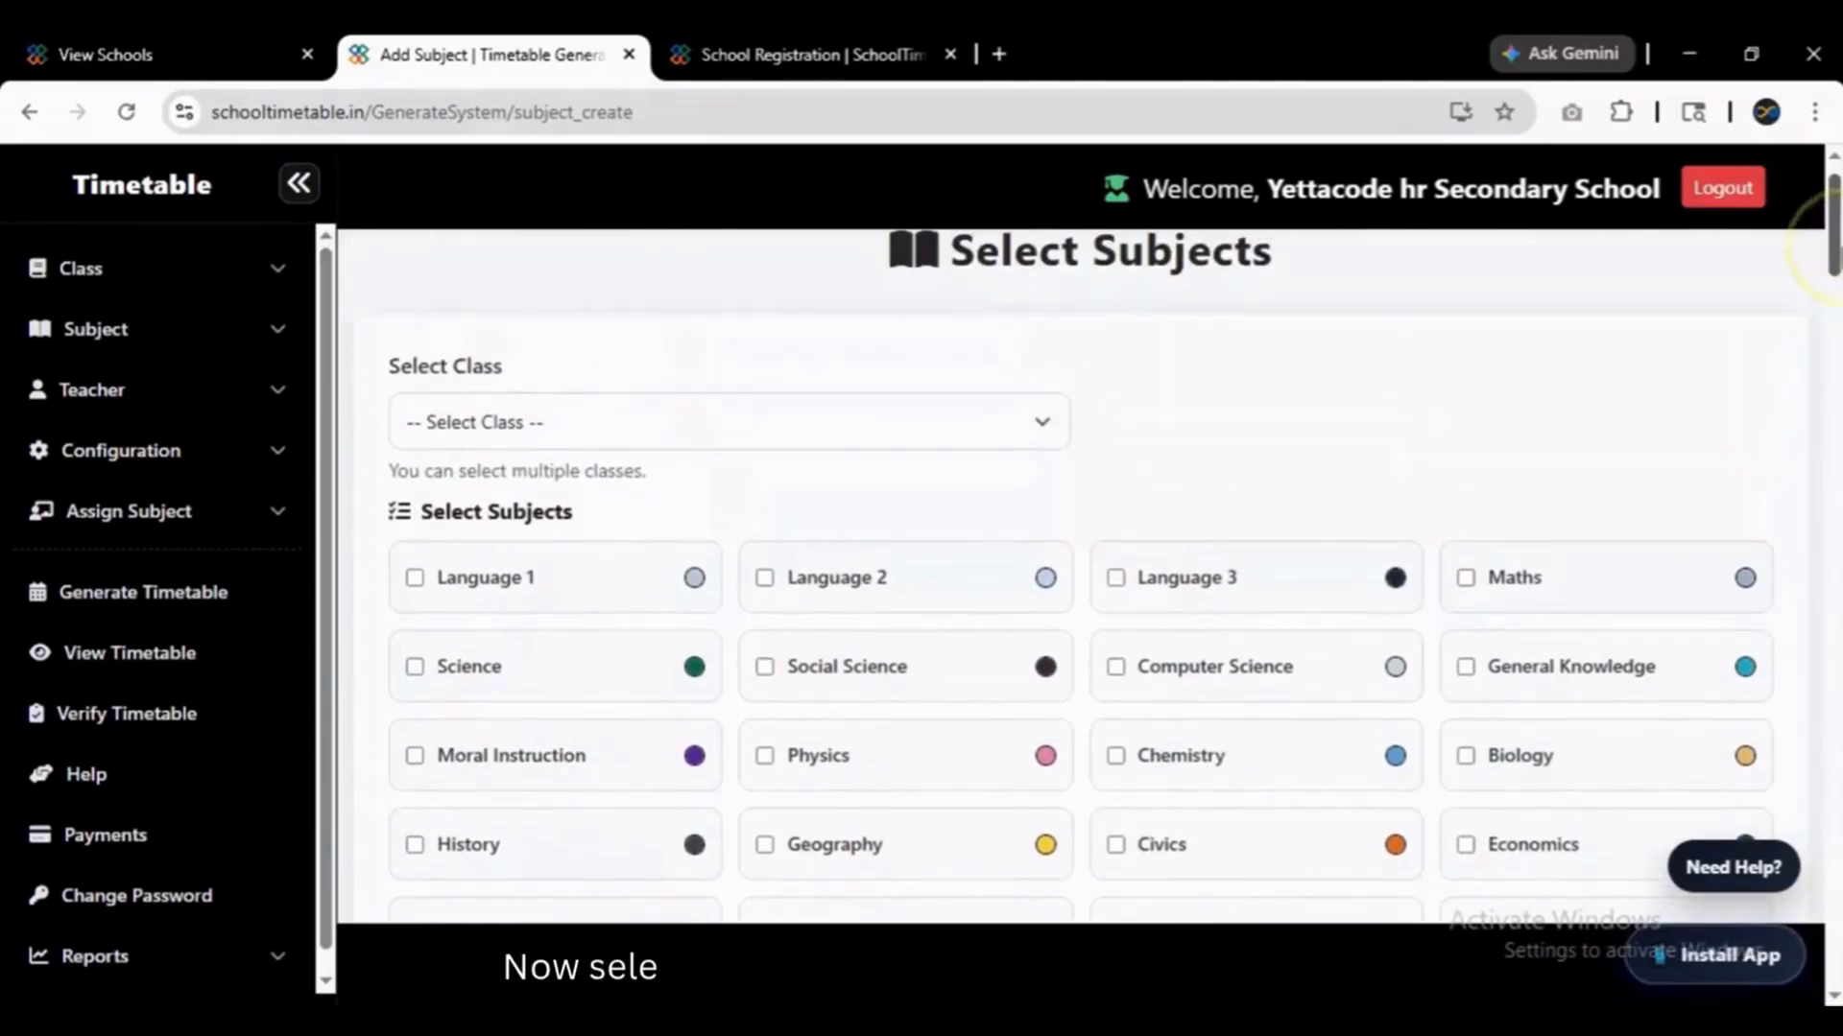
pyautogui.click(979, 420)
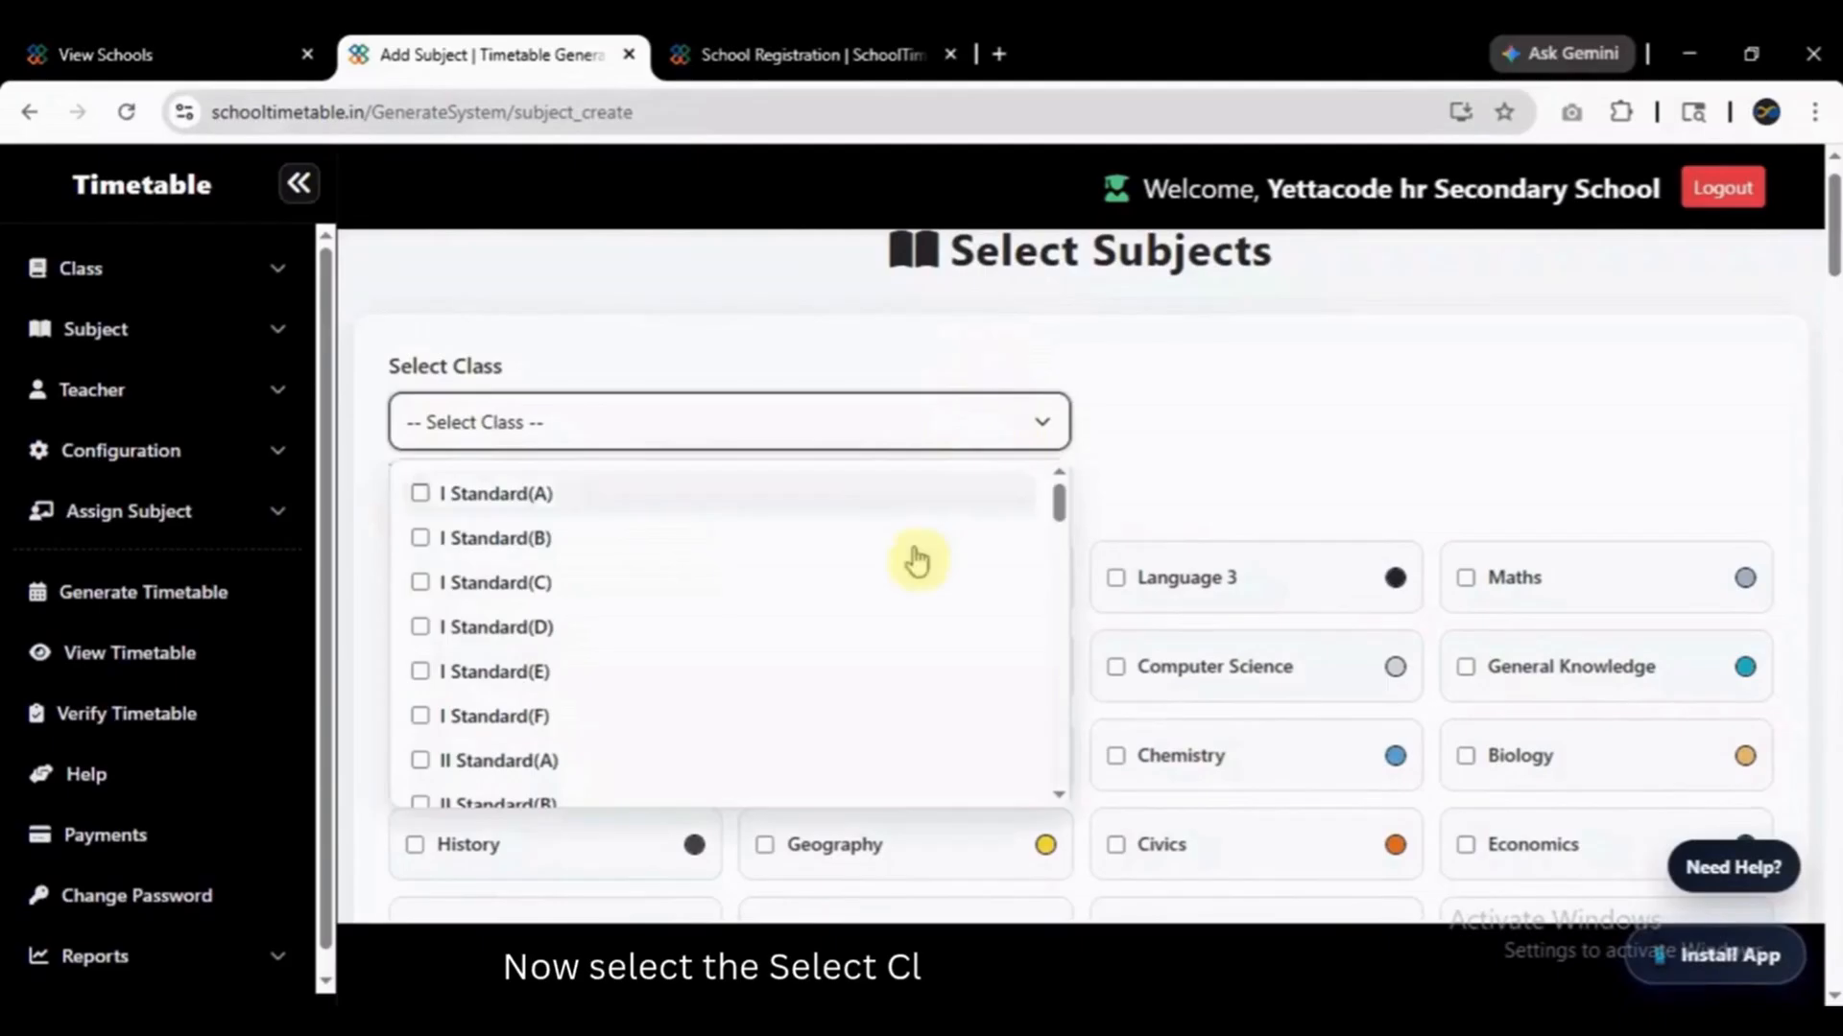
pyautogui.moveTo(1062, 507); pyautogui.dragTo(1061, 768)
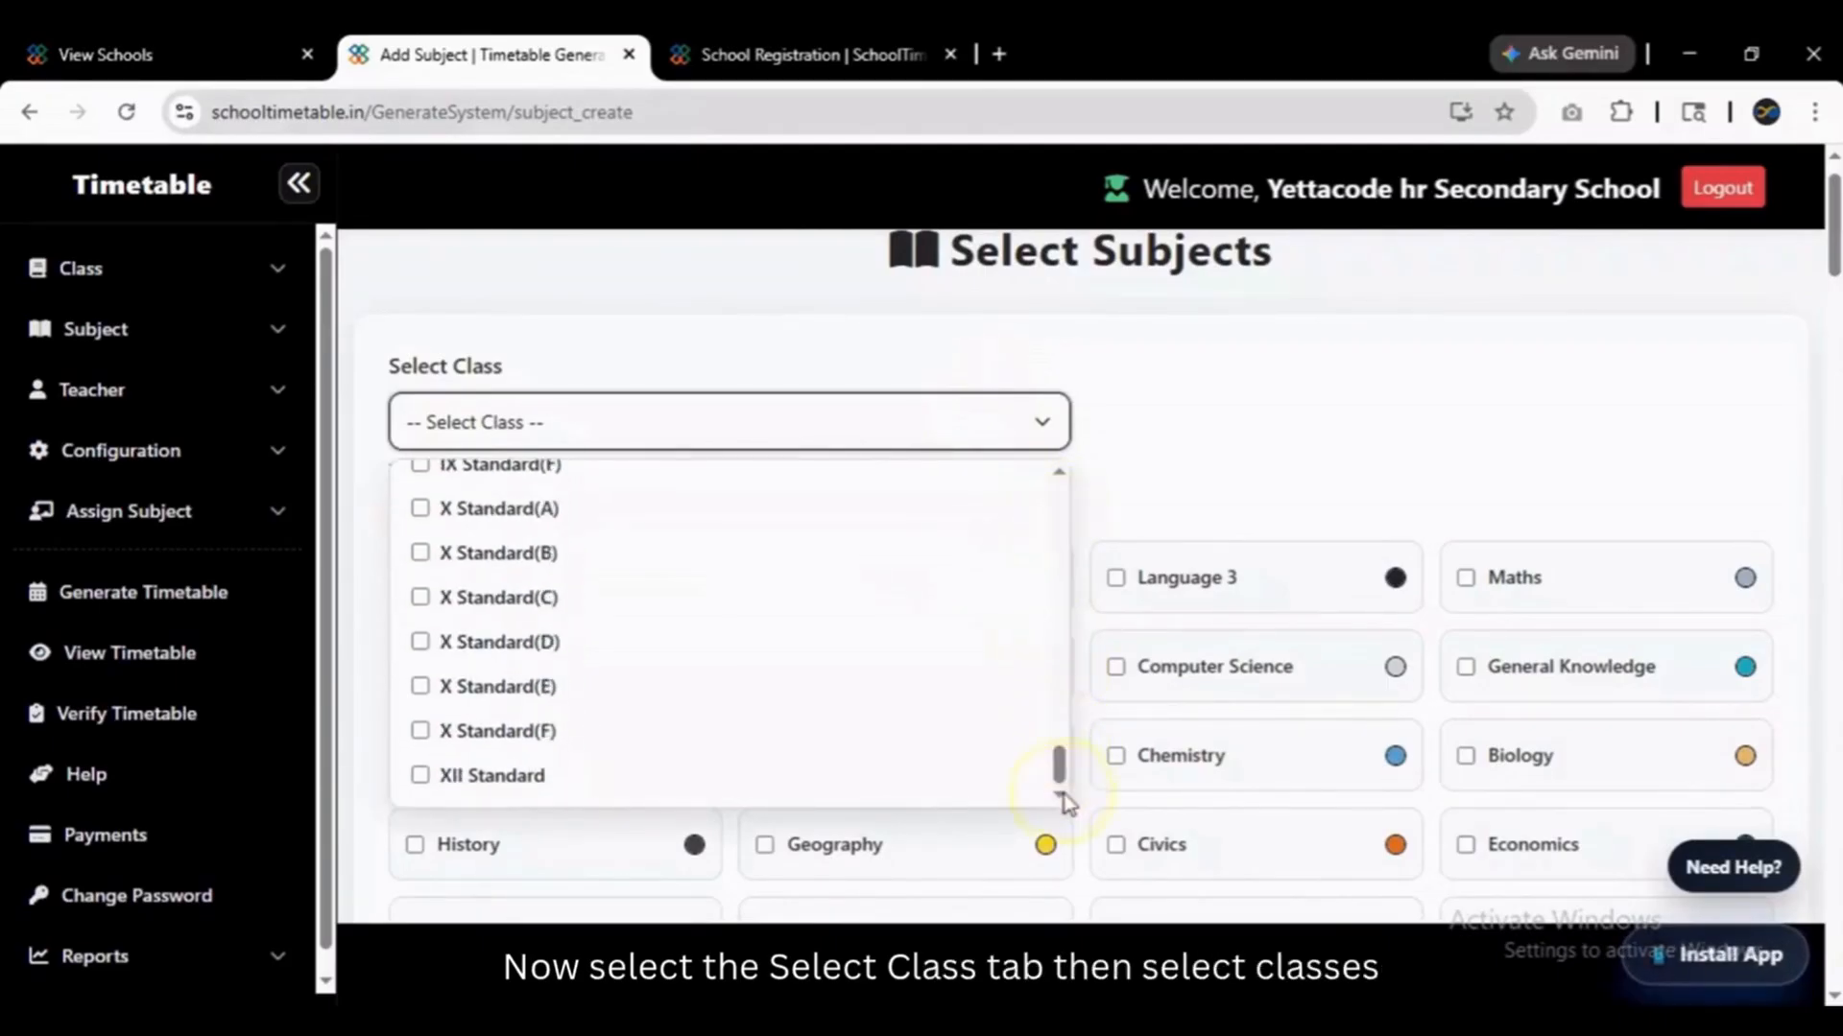
pyautogui.click(602, 776)
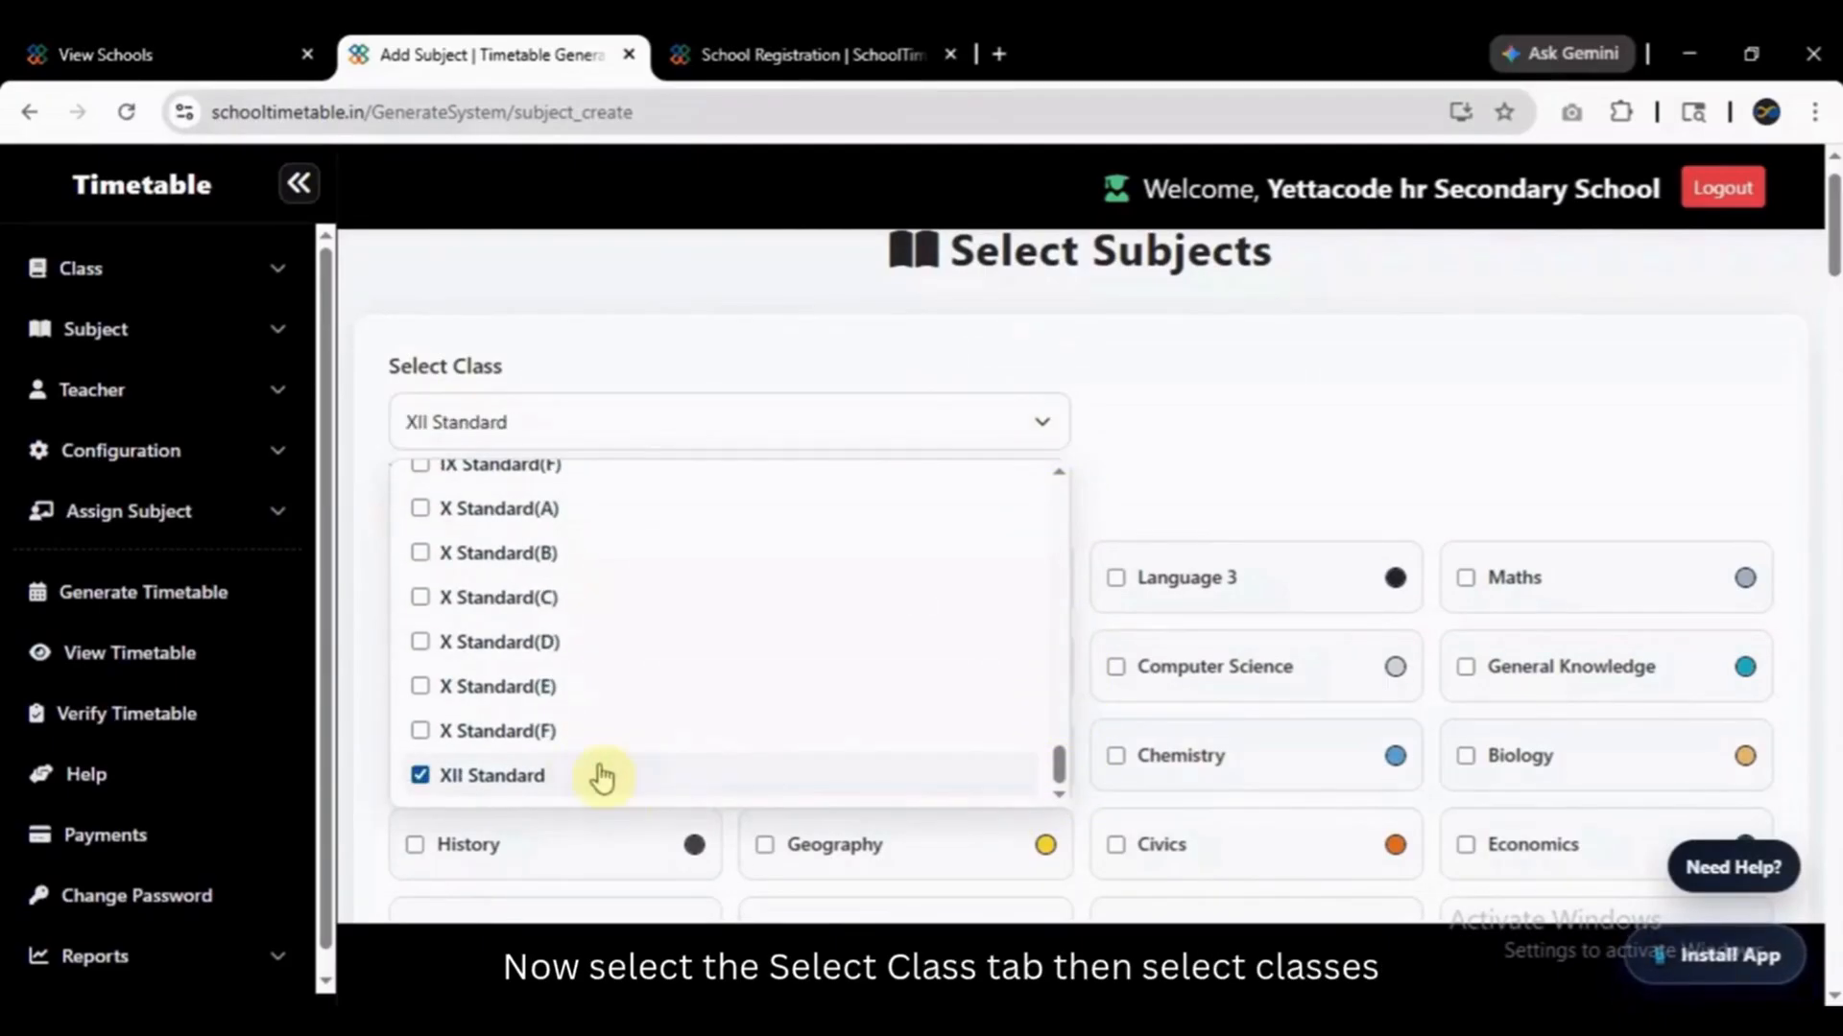
pyautogui.click(1298, 475)
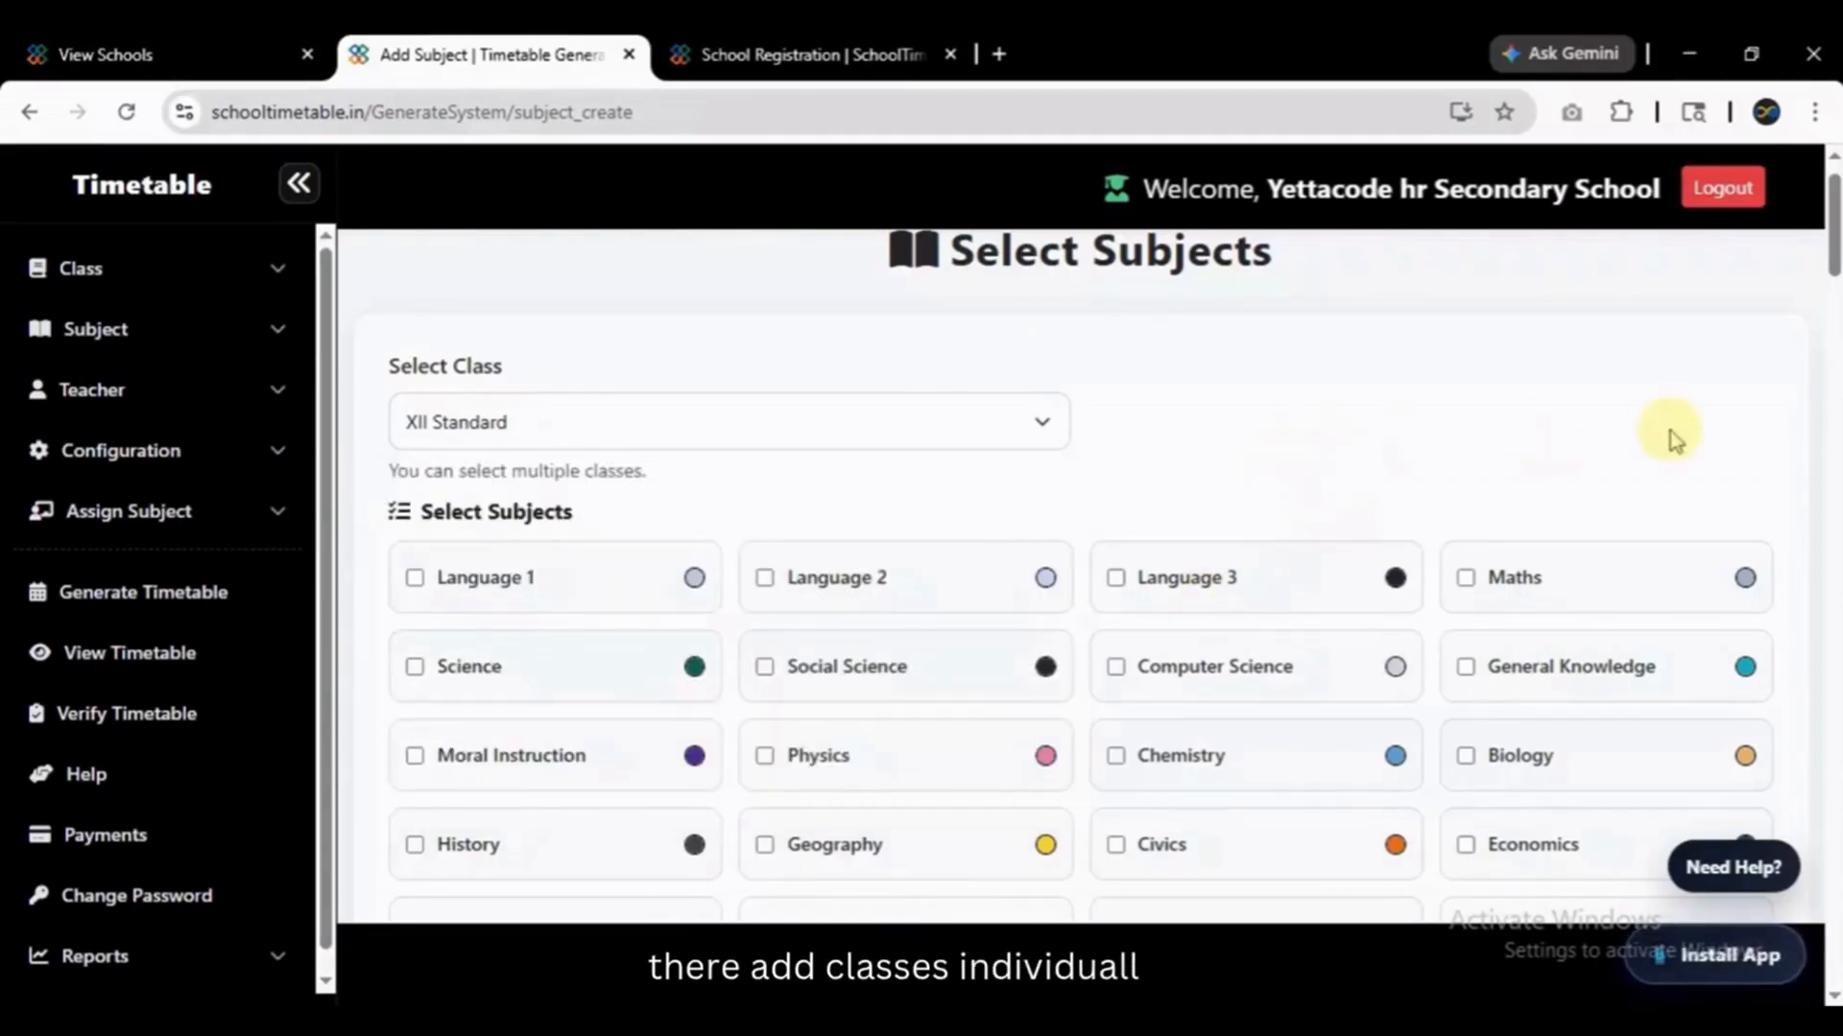
# Select Language 1, Language 2 and Maths as the class's subjects and add them.
pyautogui.moveTo(1833, 216)
pyautogui.mouseDown()
pyautogui.moveTo(1833, 354)
pyautogui.moveTo(1821, 226)
pyautogui.mouseUp()
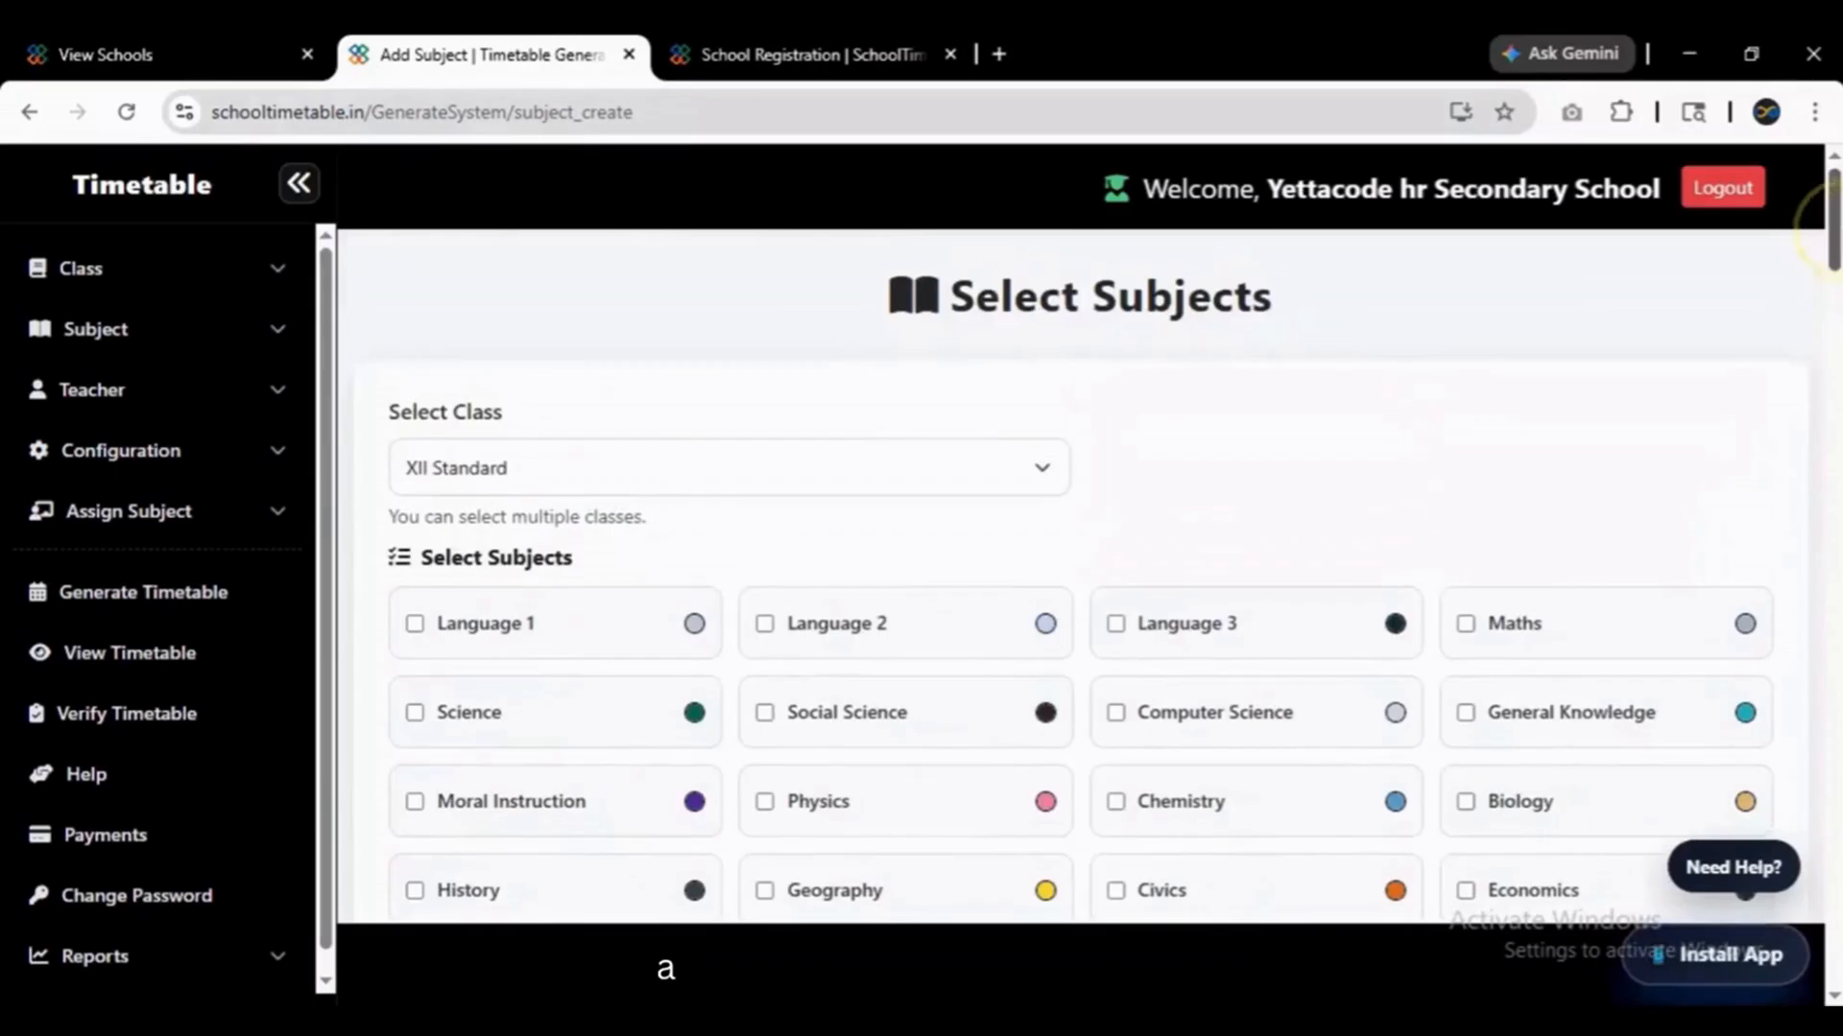
pyautogui.click(412, 628)
pyautogui.click(766, 628)
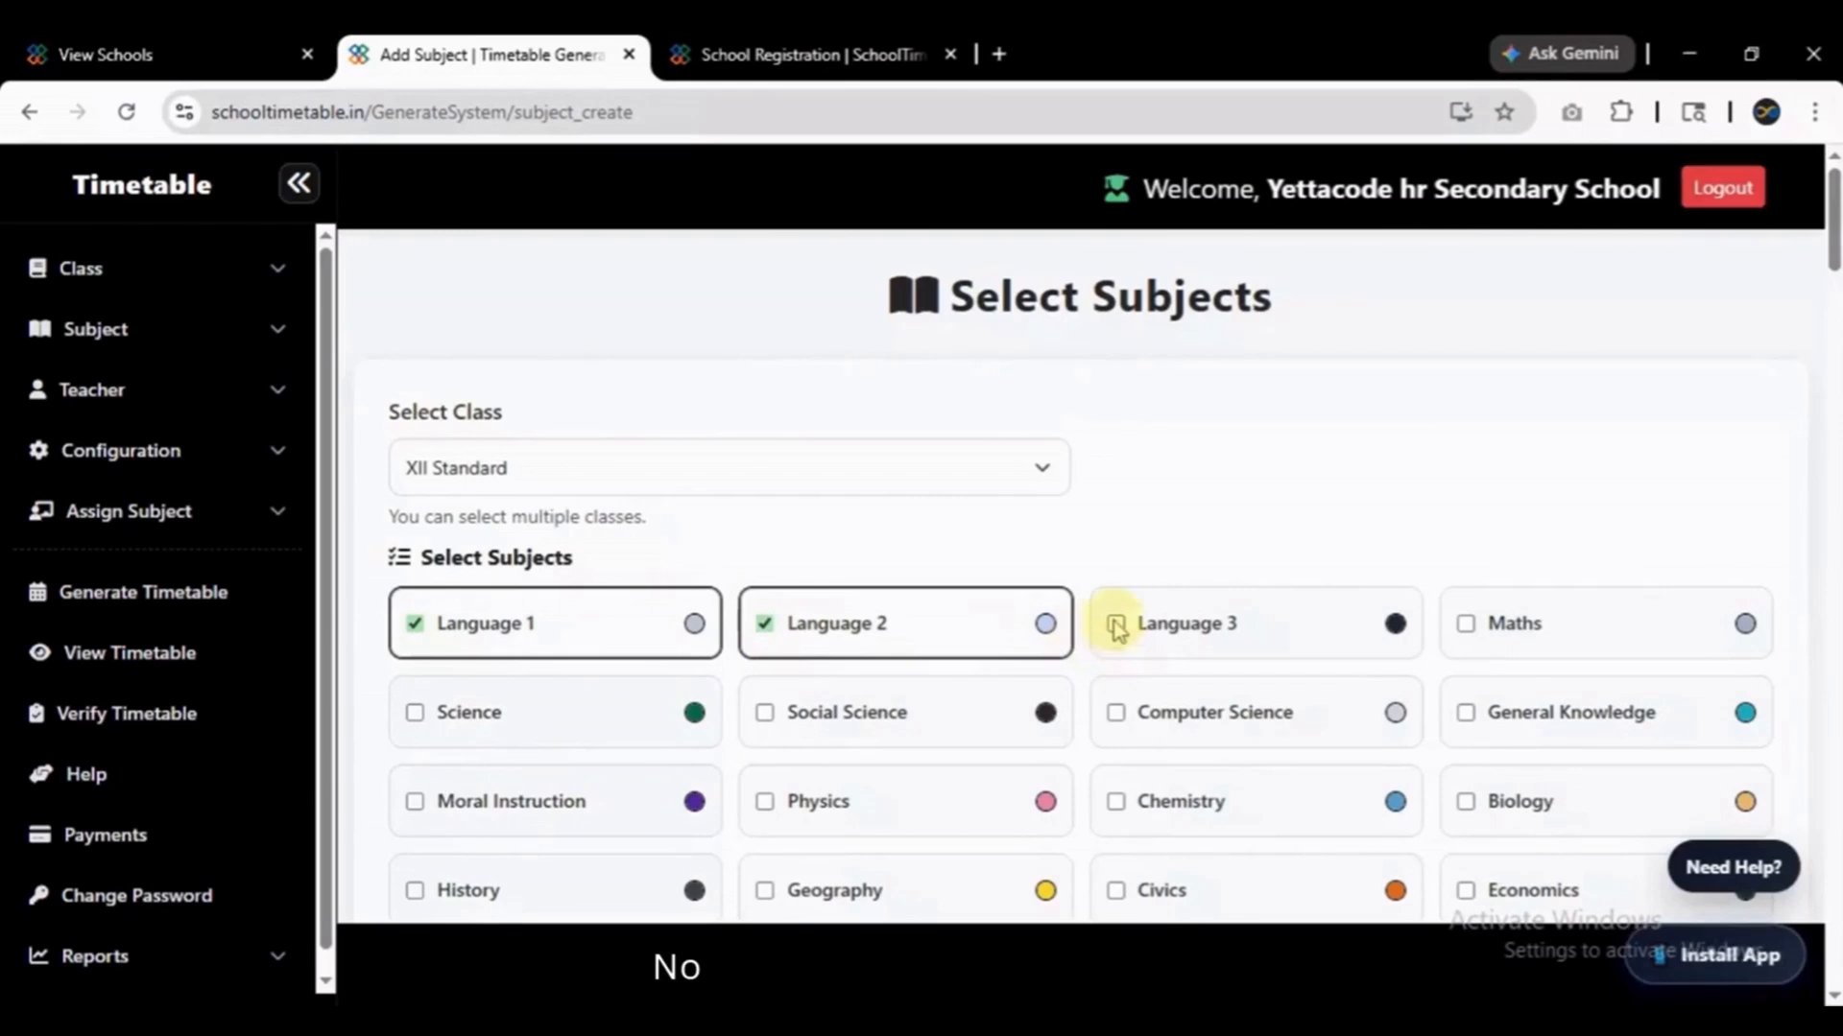
pyautogui.click(1500, 626)
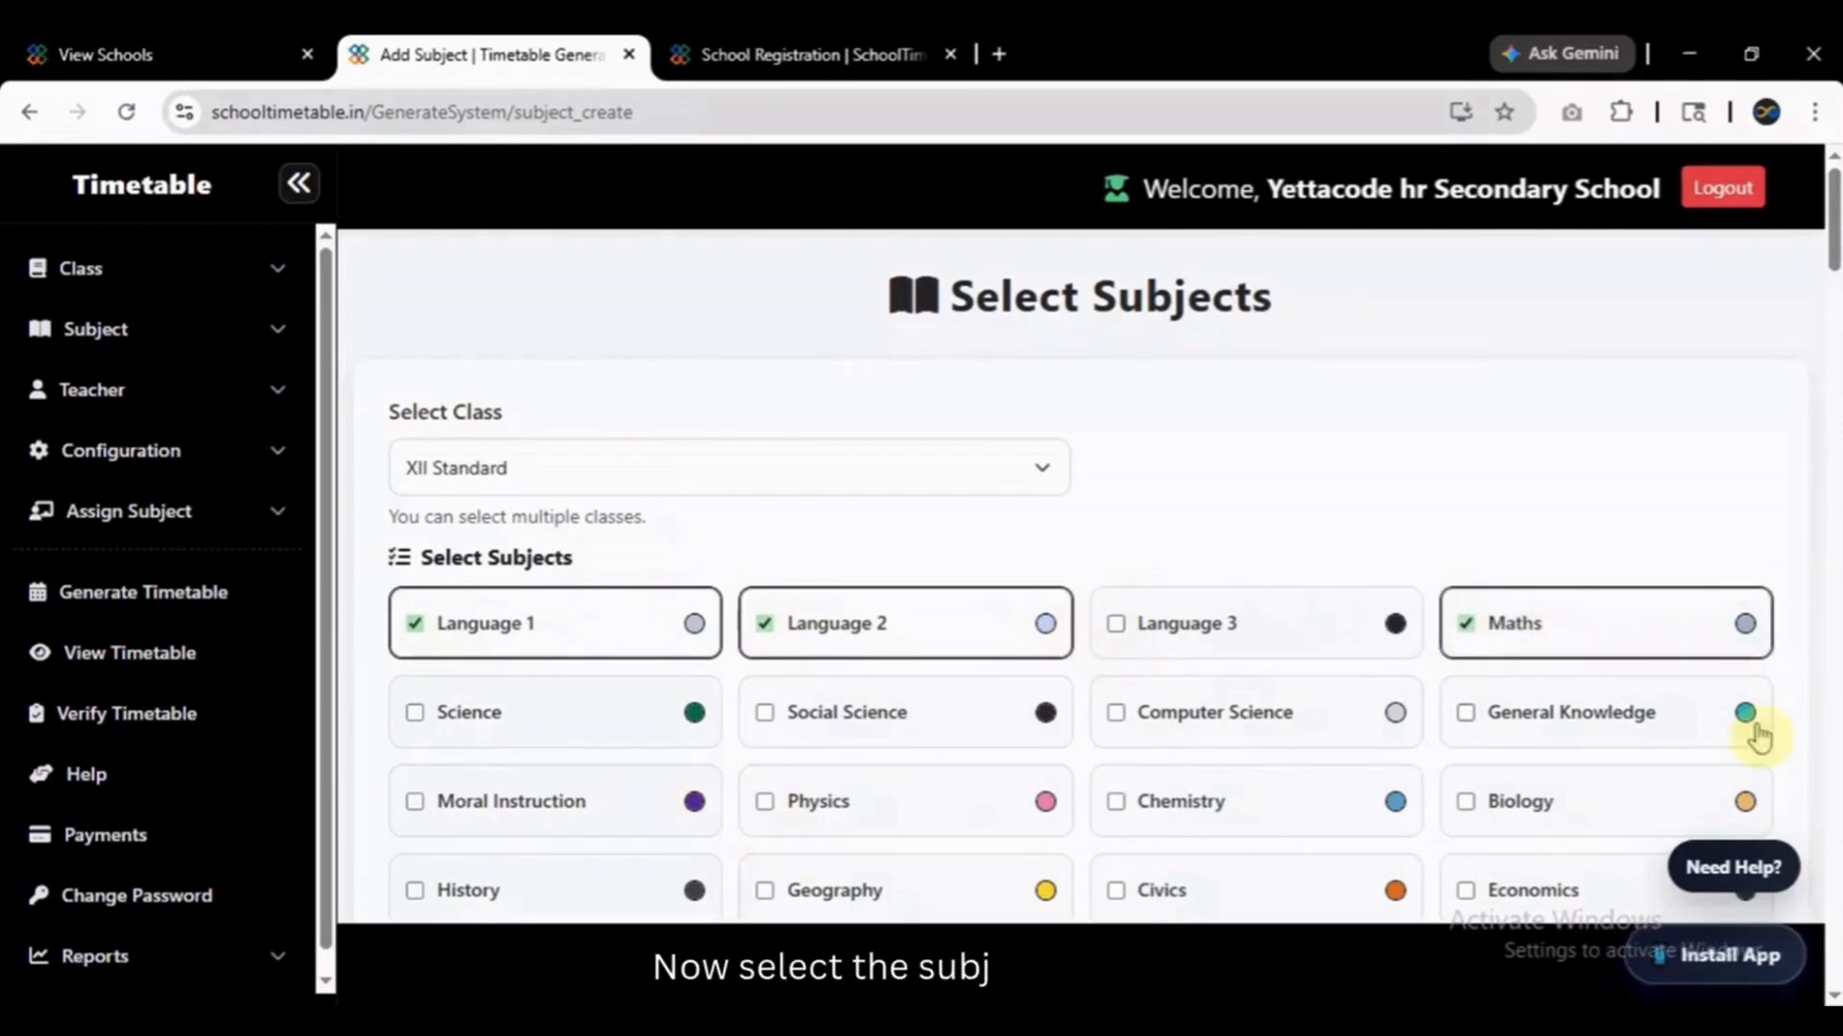
pyautogui.click(1828, 412)
pyautogui.click(1828, 413)
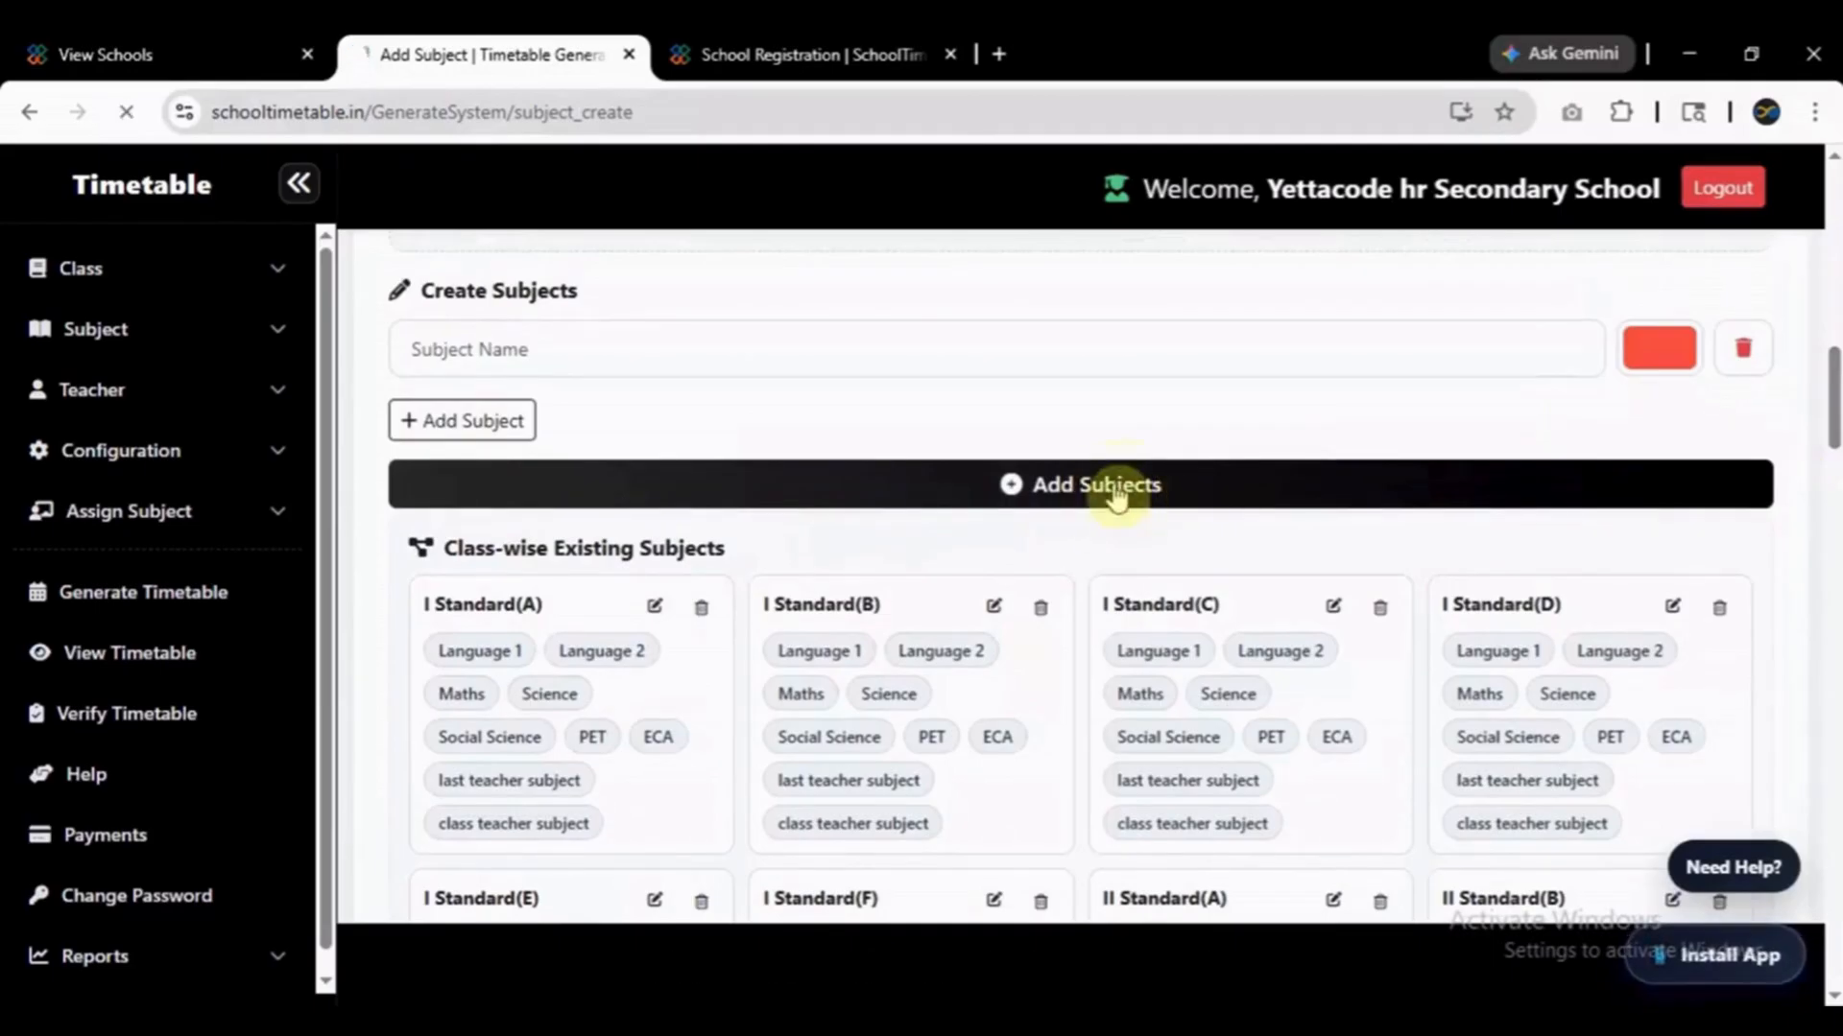
pyautogui.click(1116, 490)
# Open the XII Standard entry among the class-wise existing subjects for editing and review its selected subjects.
pyautogui.scroll(-1, 1117, 491)
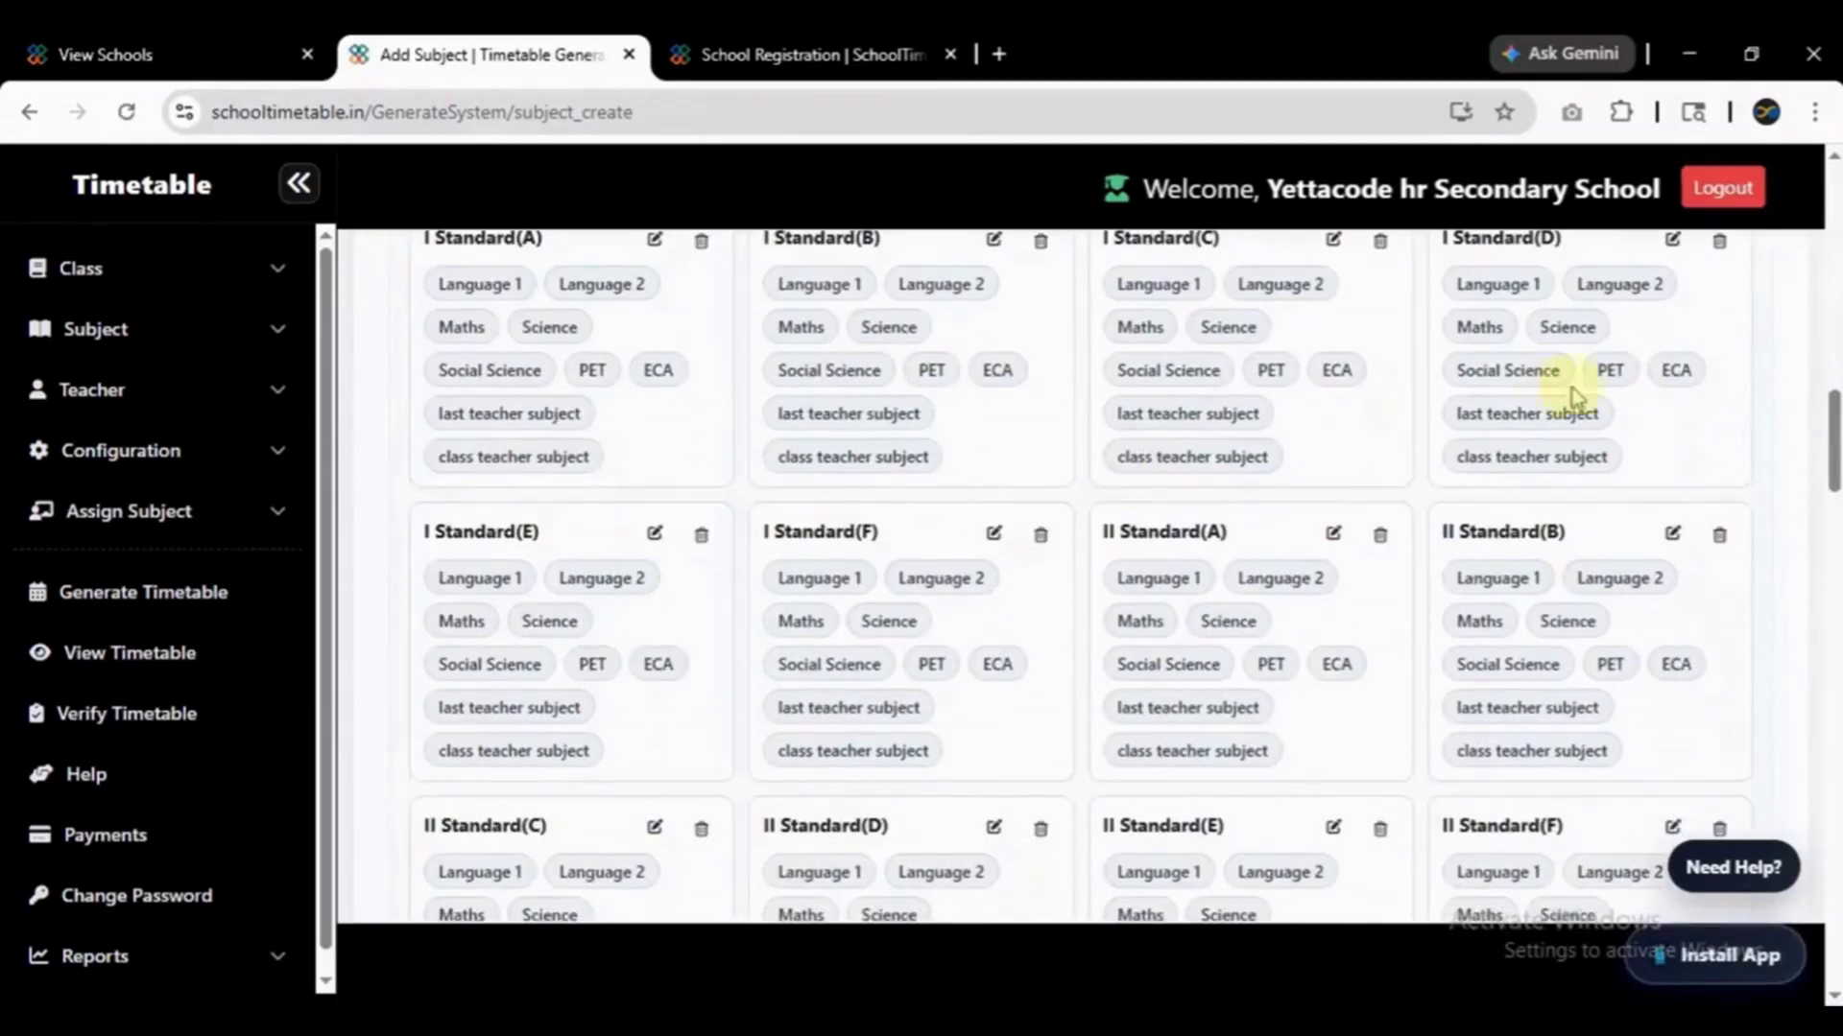
pyautogui.moveTo(1828, 446); pyautogui.dragTo(1830, 969)
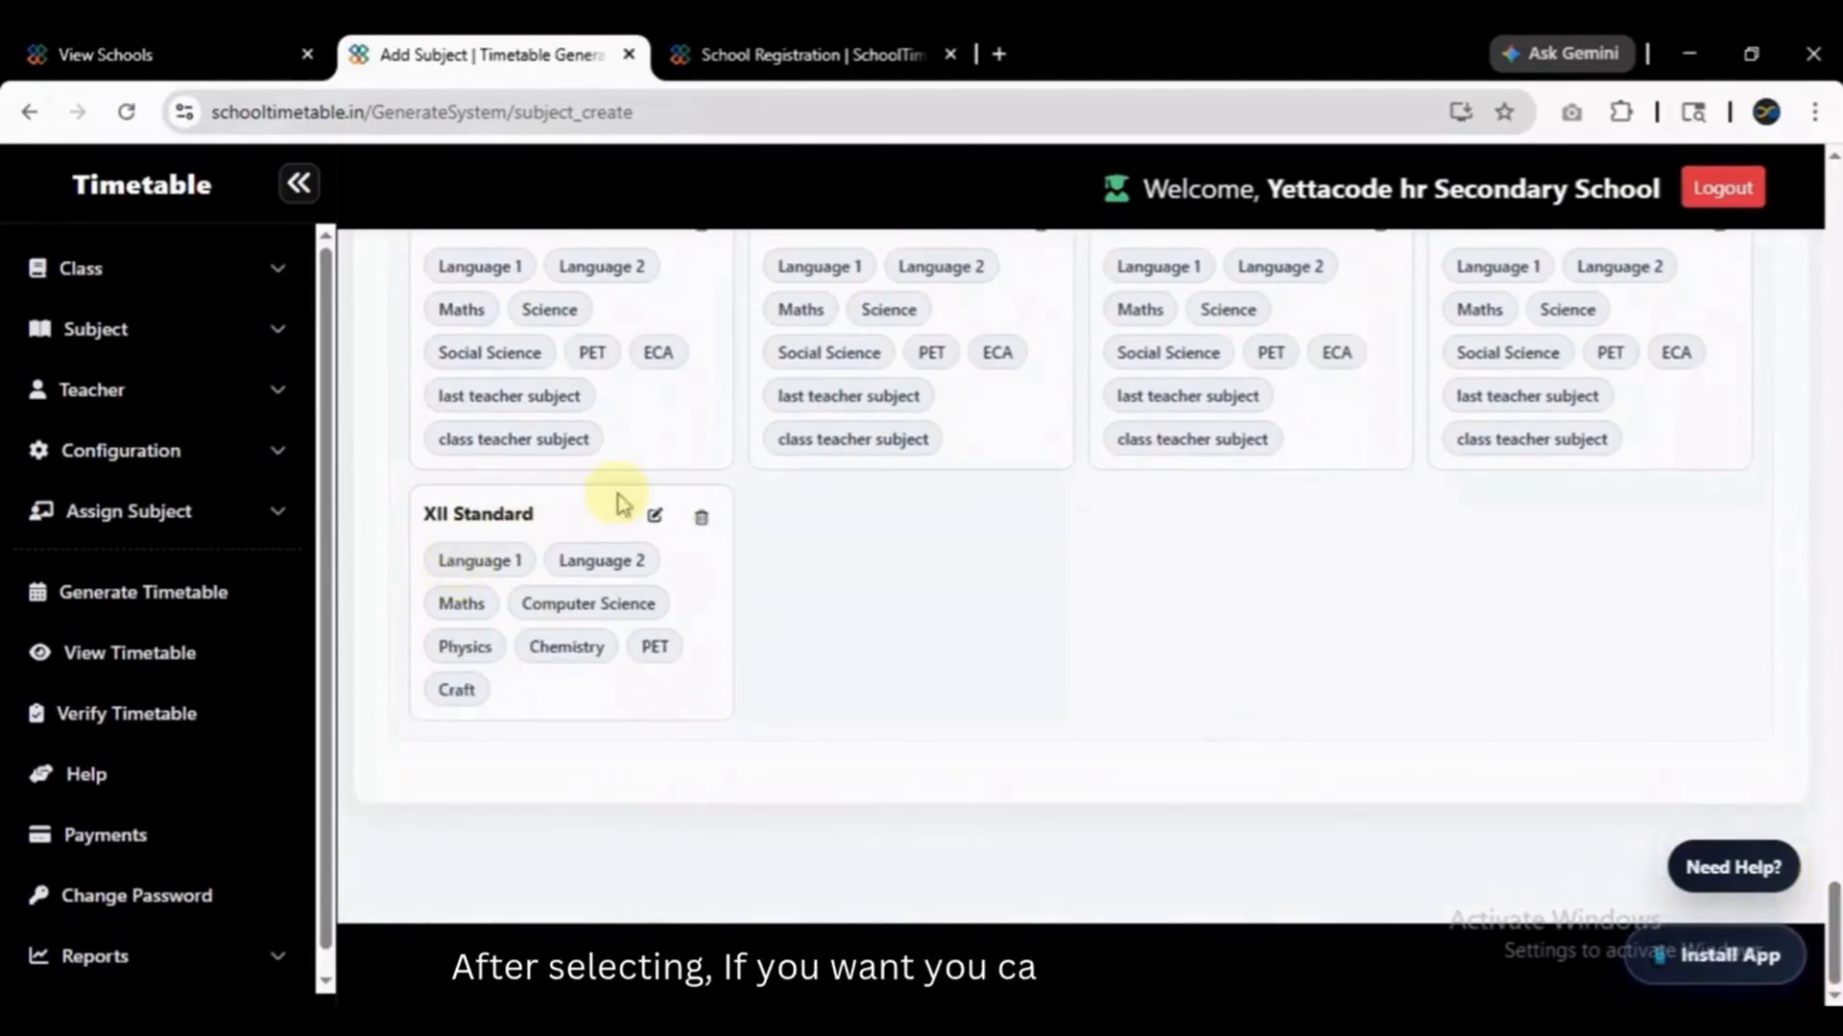
pyautogui.click(655, 520)
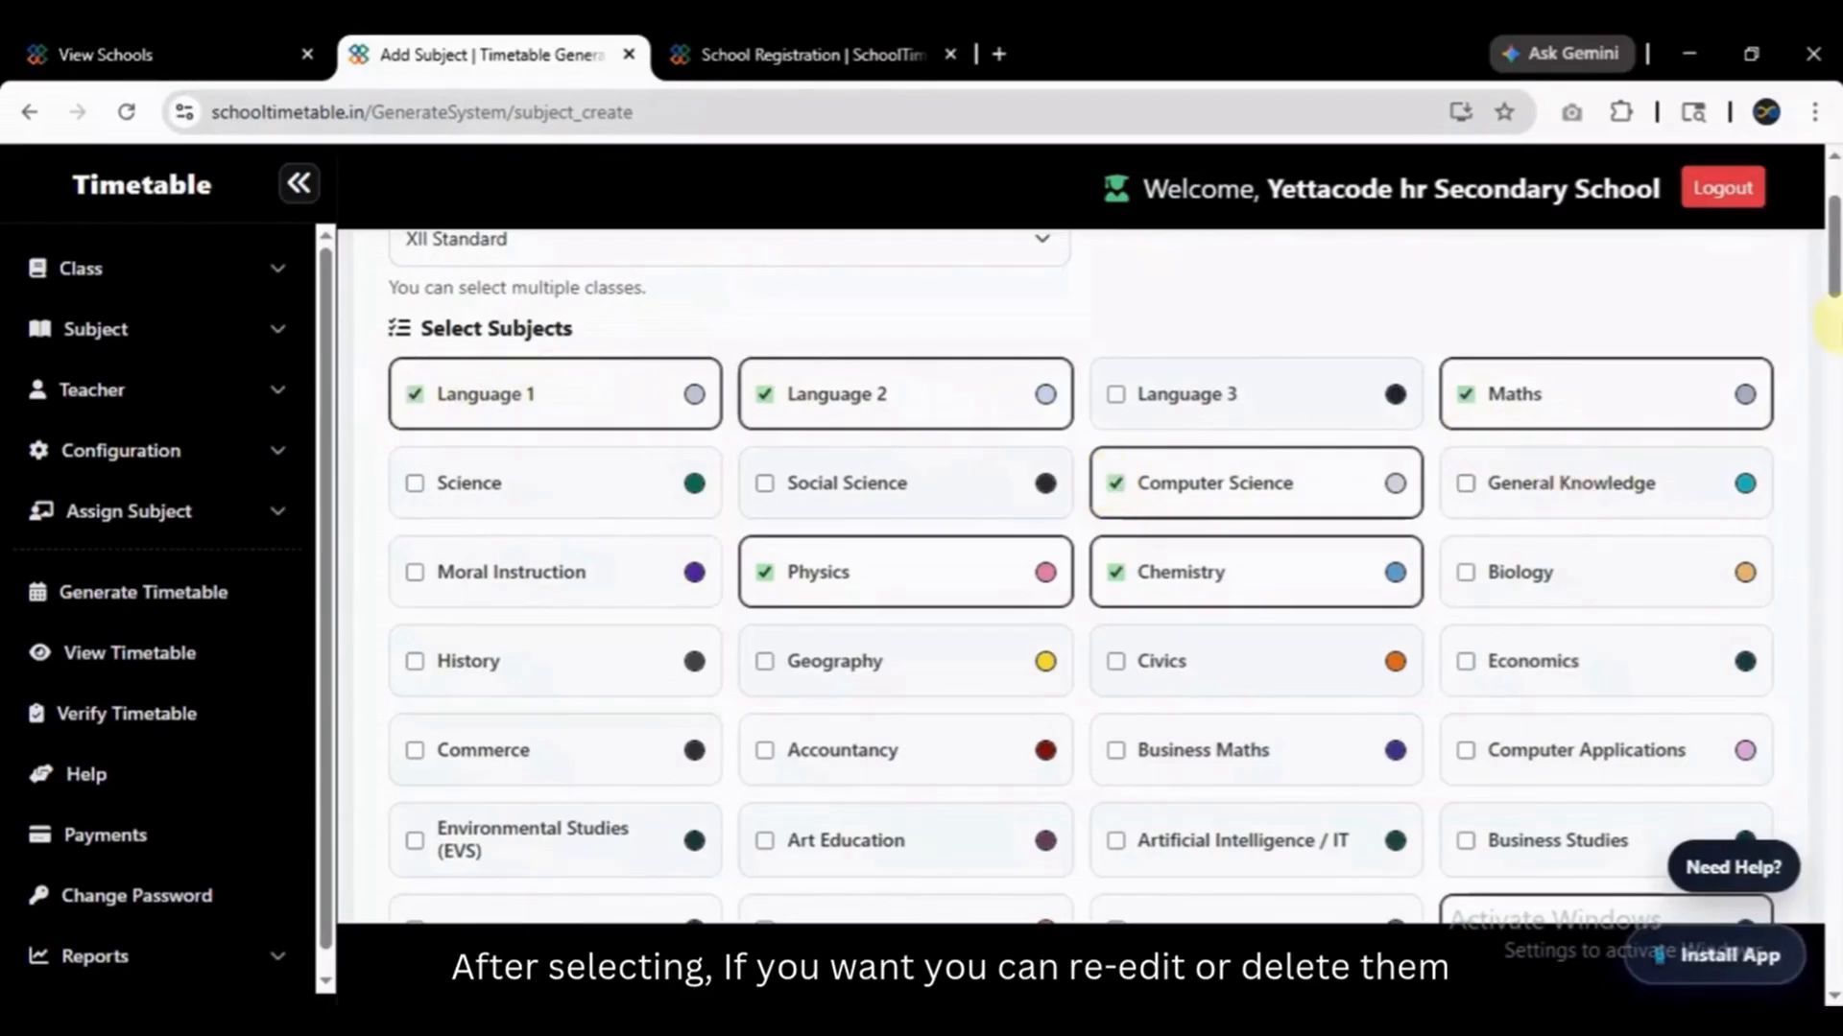
pyautogui.moveTo(1833, 279)
pyautogui.mouseDown()
pyautogui.moveTo(1833, 250)
pyautogui.moveTo(1833, 269)
pyautogui.mouseUp()
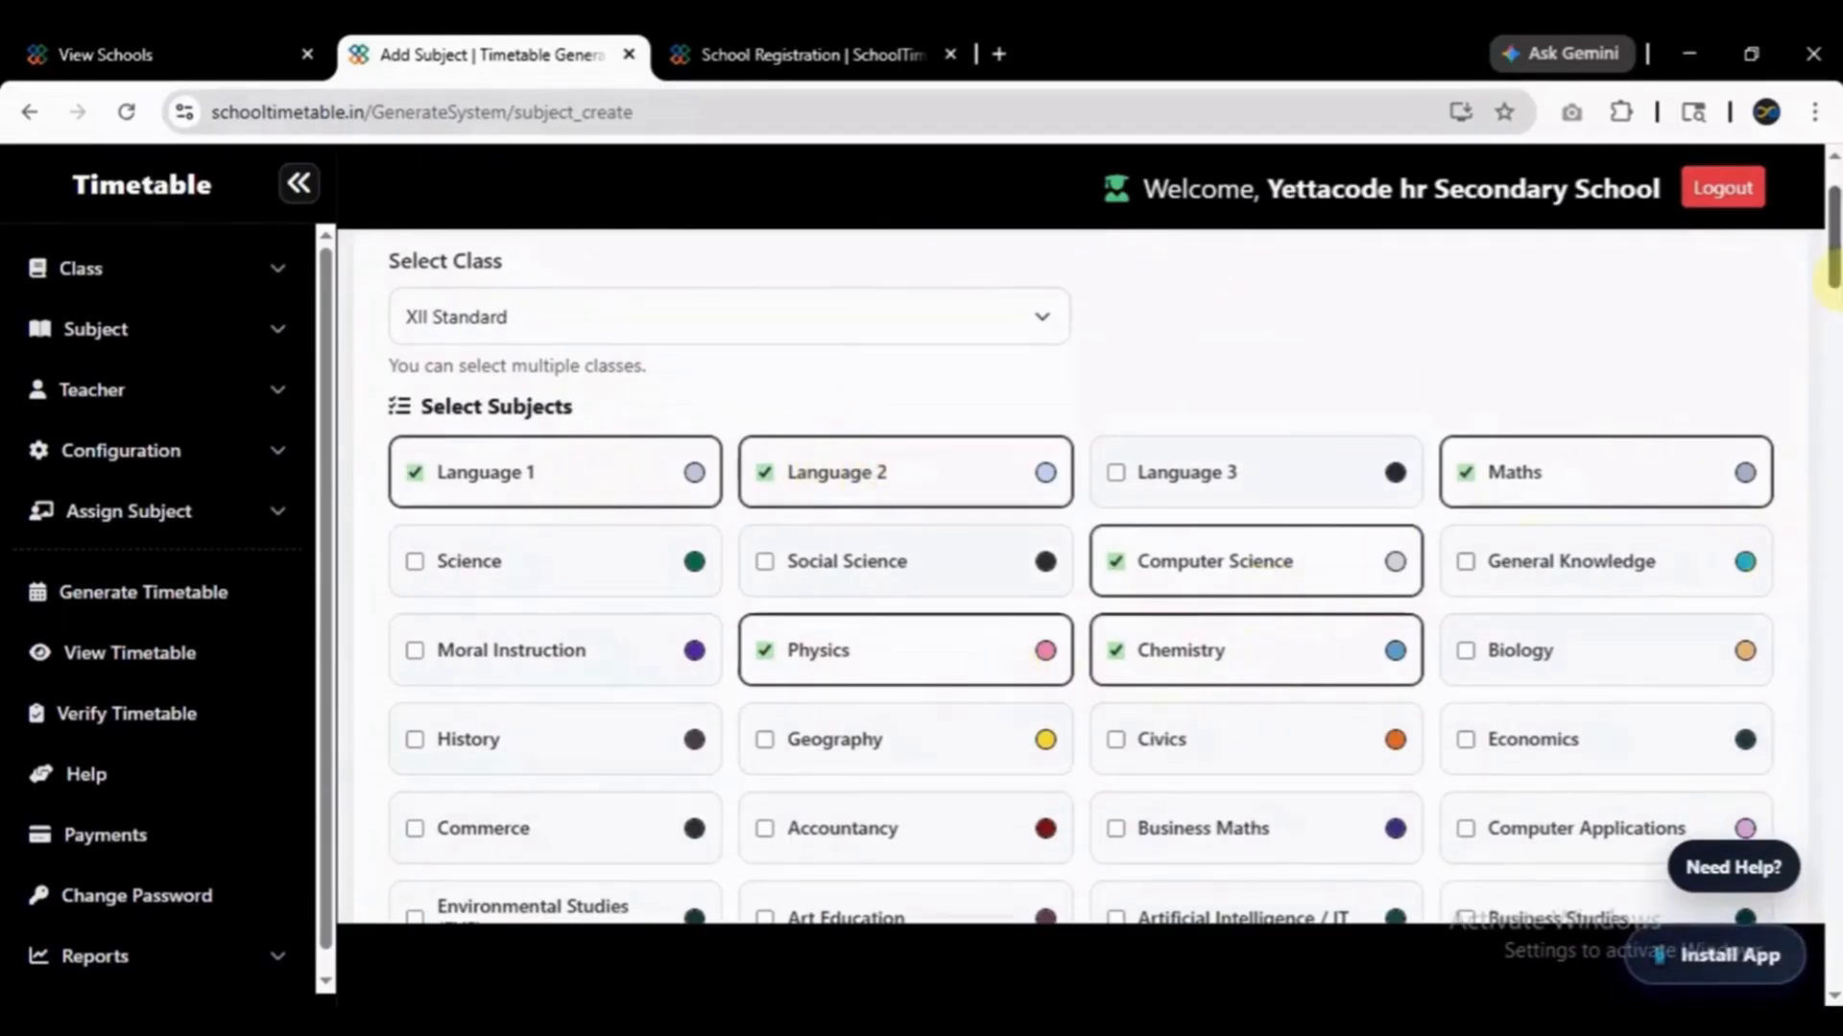
pyautogui.moveTo(1831, 286); pyautogui.dragTo(1829, 341)
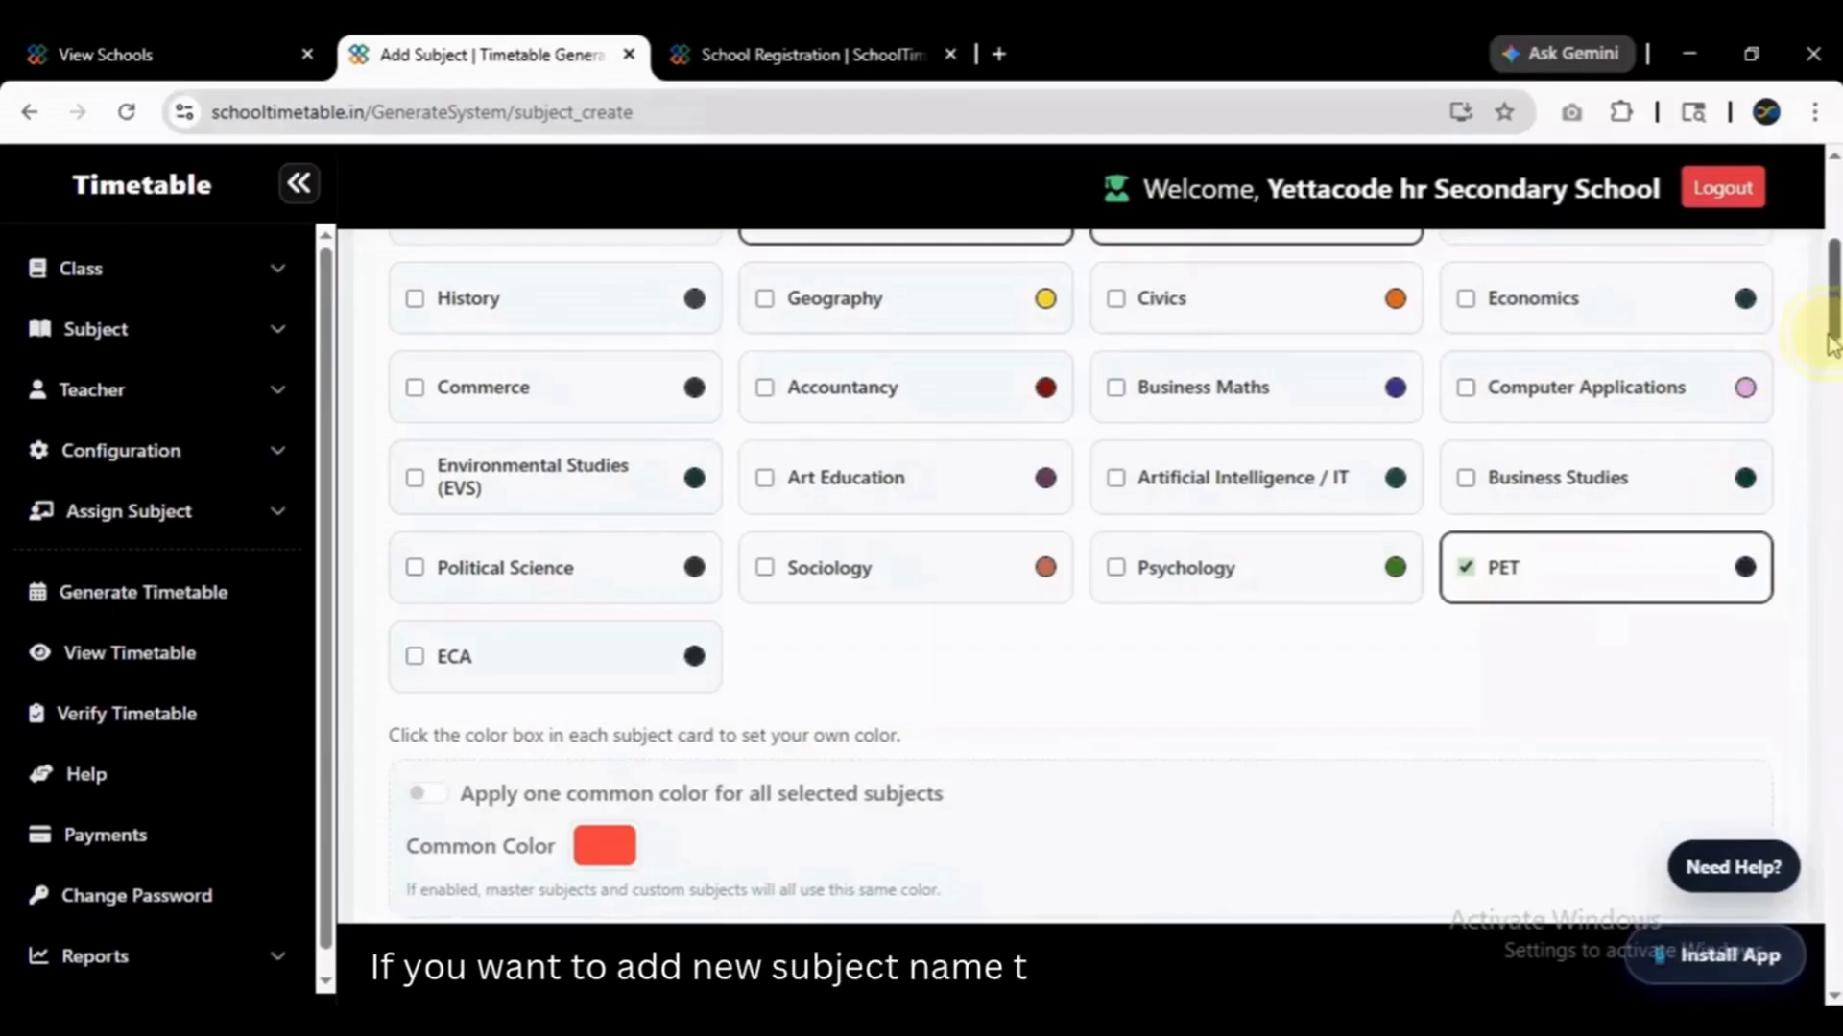
# Enter Craft as the name of a custom subject for XII Standard.
pyautogui.moveTo(1826, 308); pyautogui.dragTo(1832, 418)
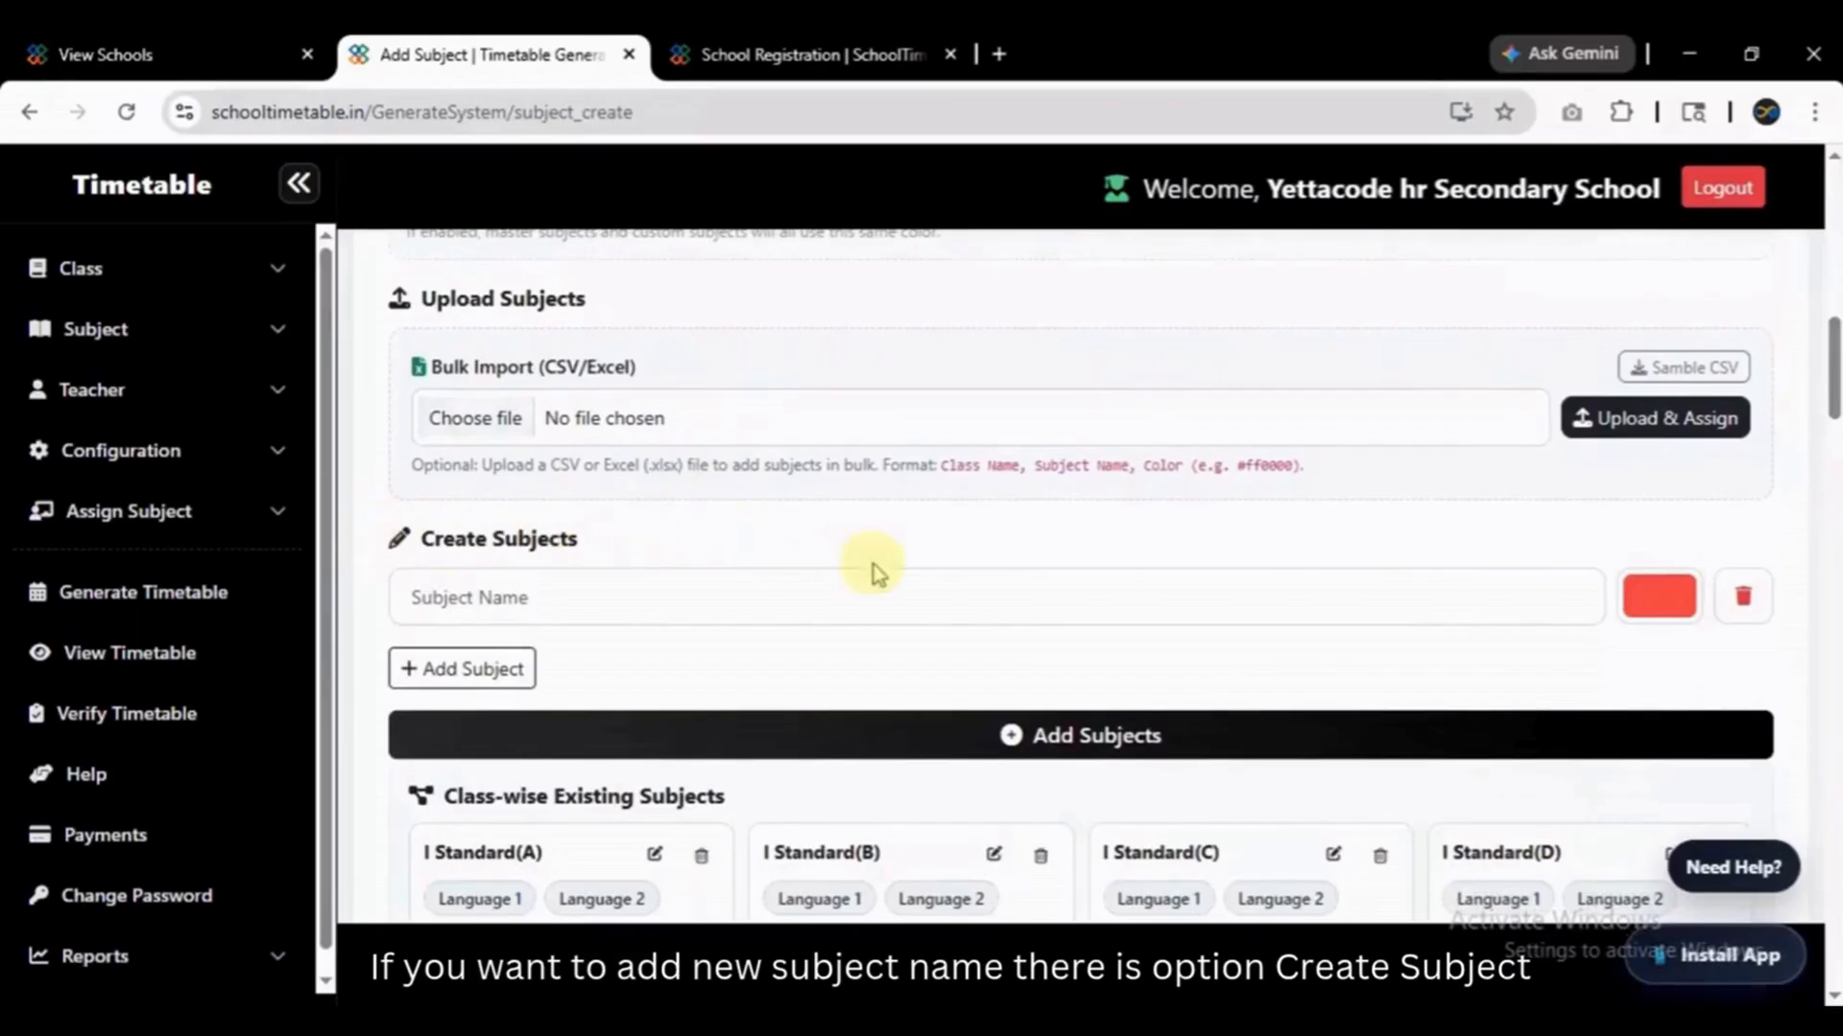
pyautogui.click(789, 601)
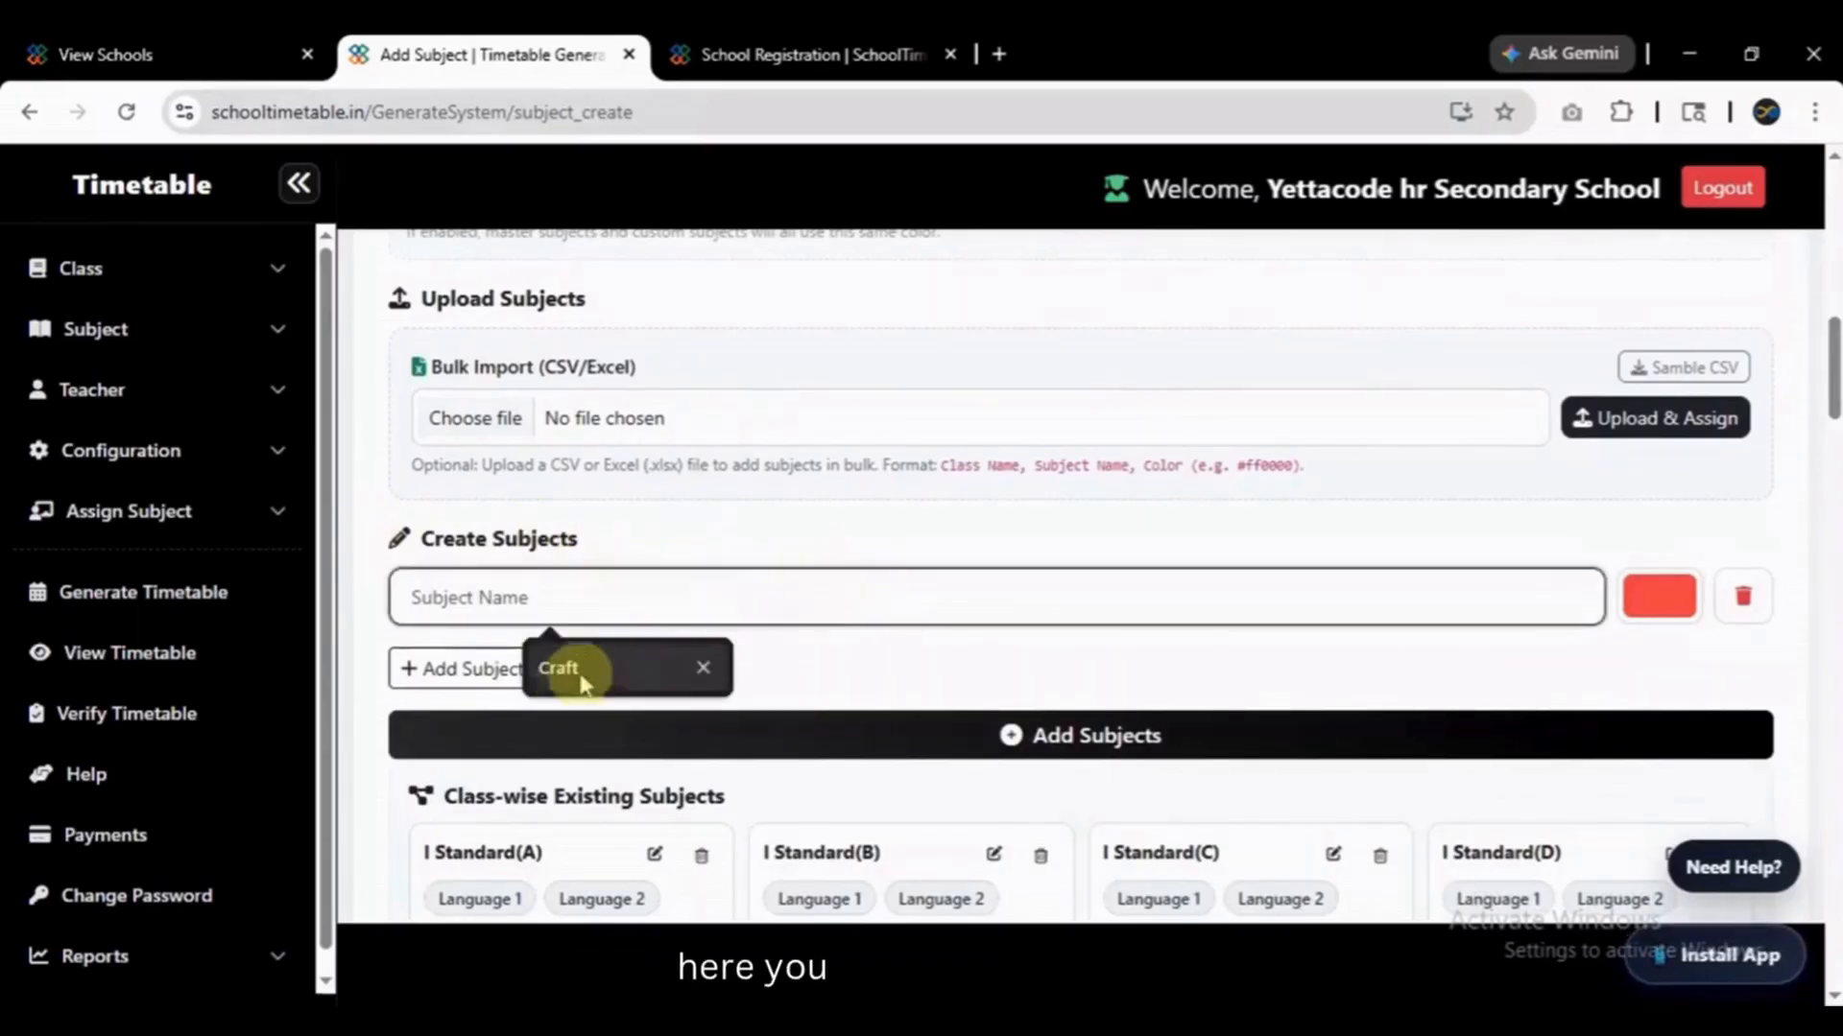
pyautogui.click(566, 678)
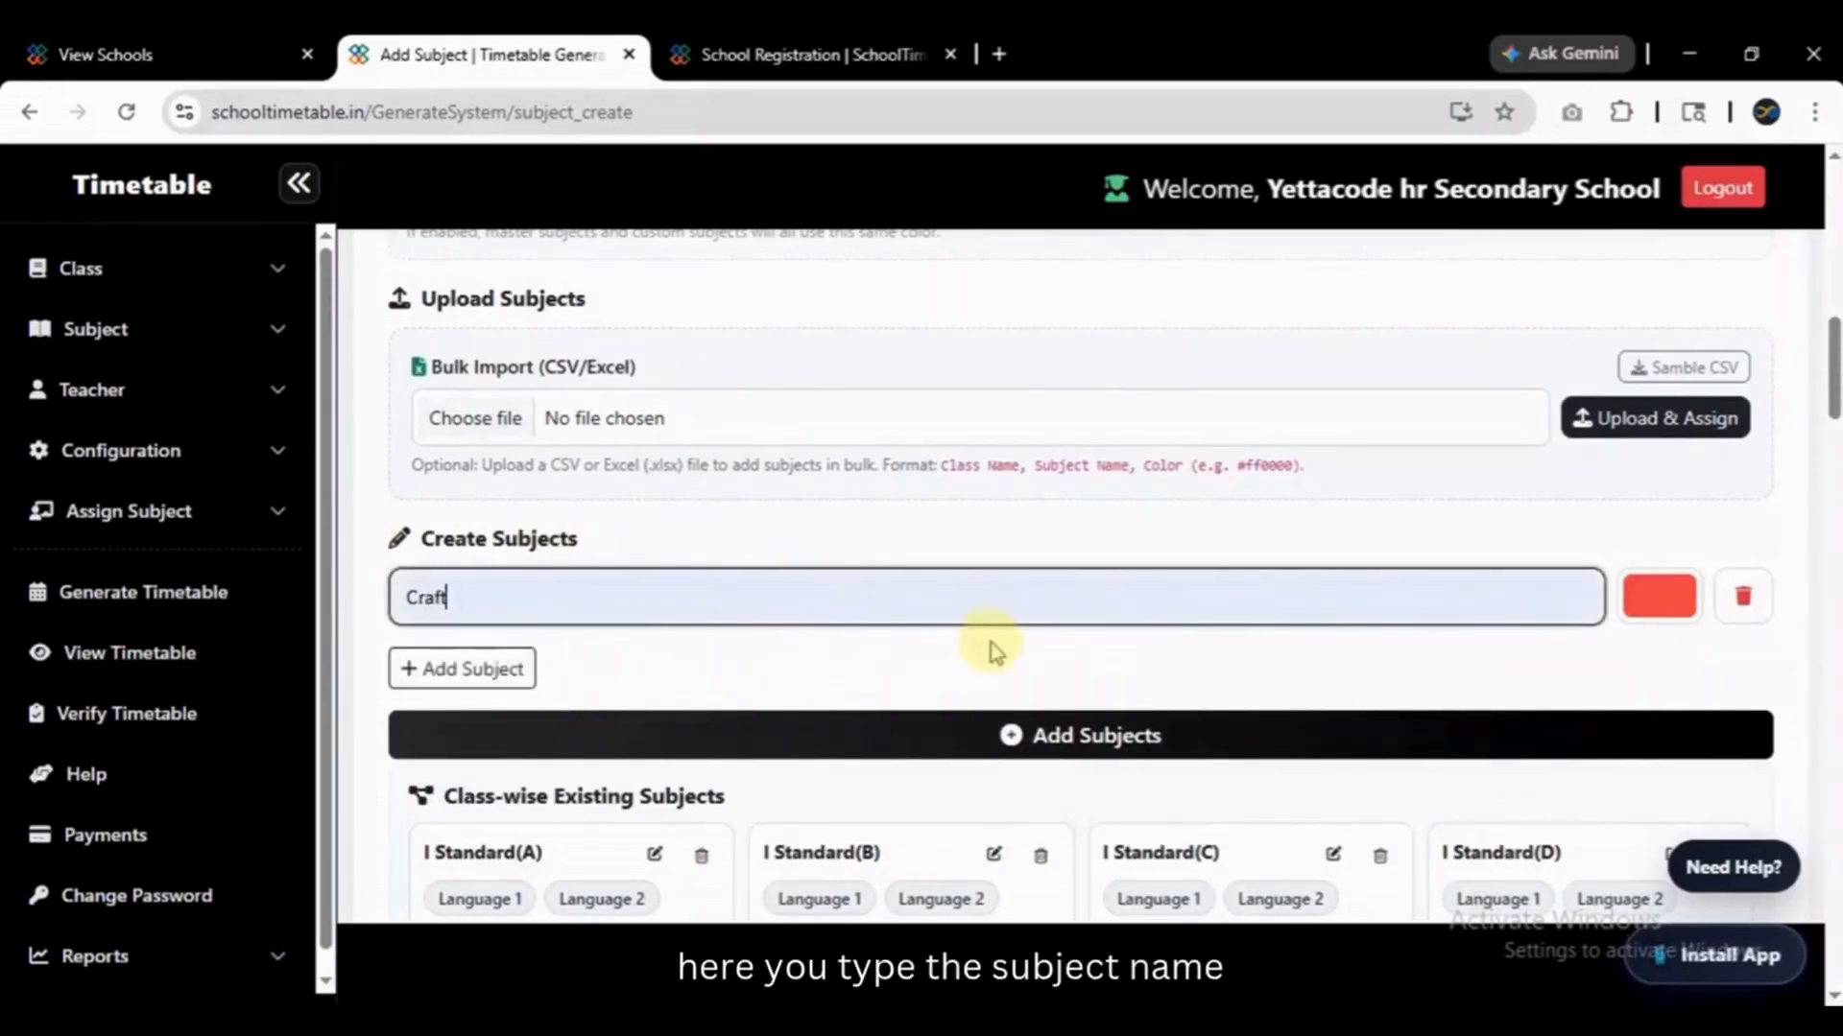
pyautogui.click(505, 668)
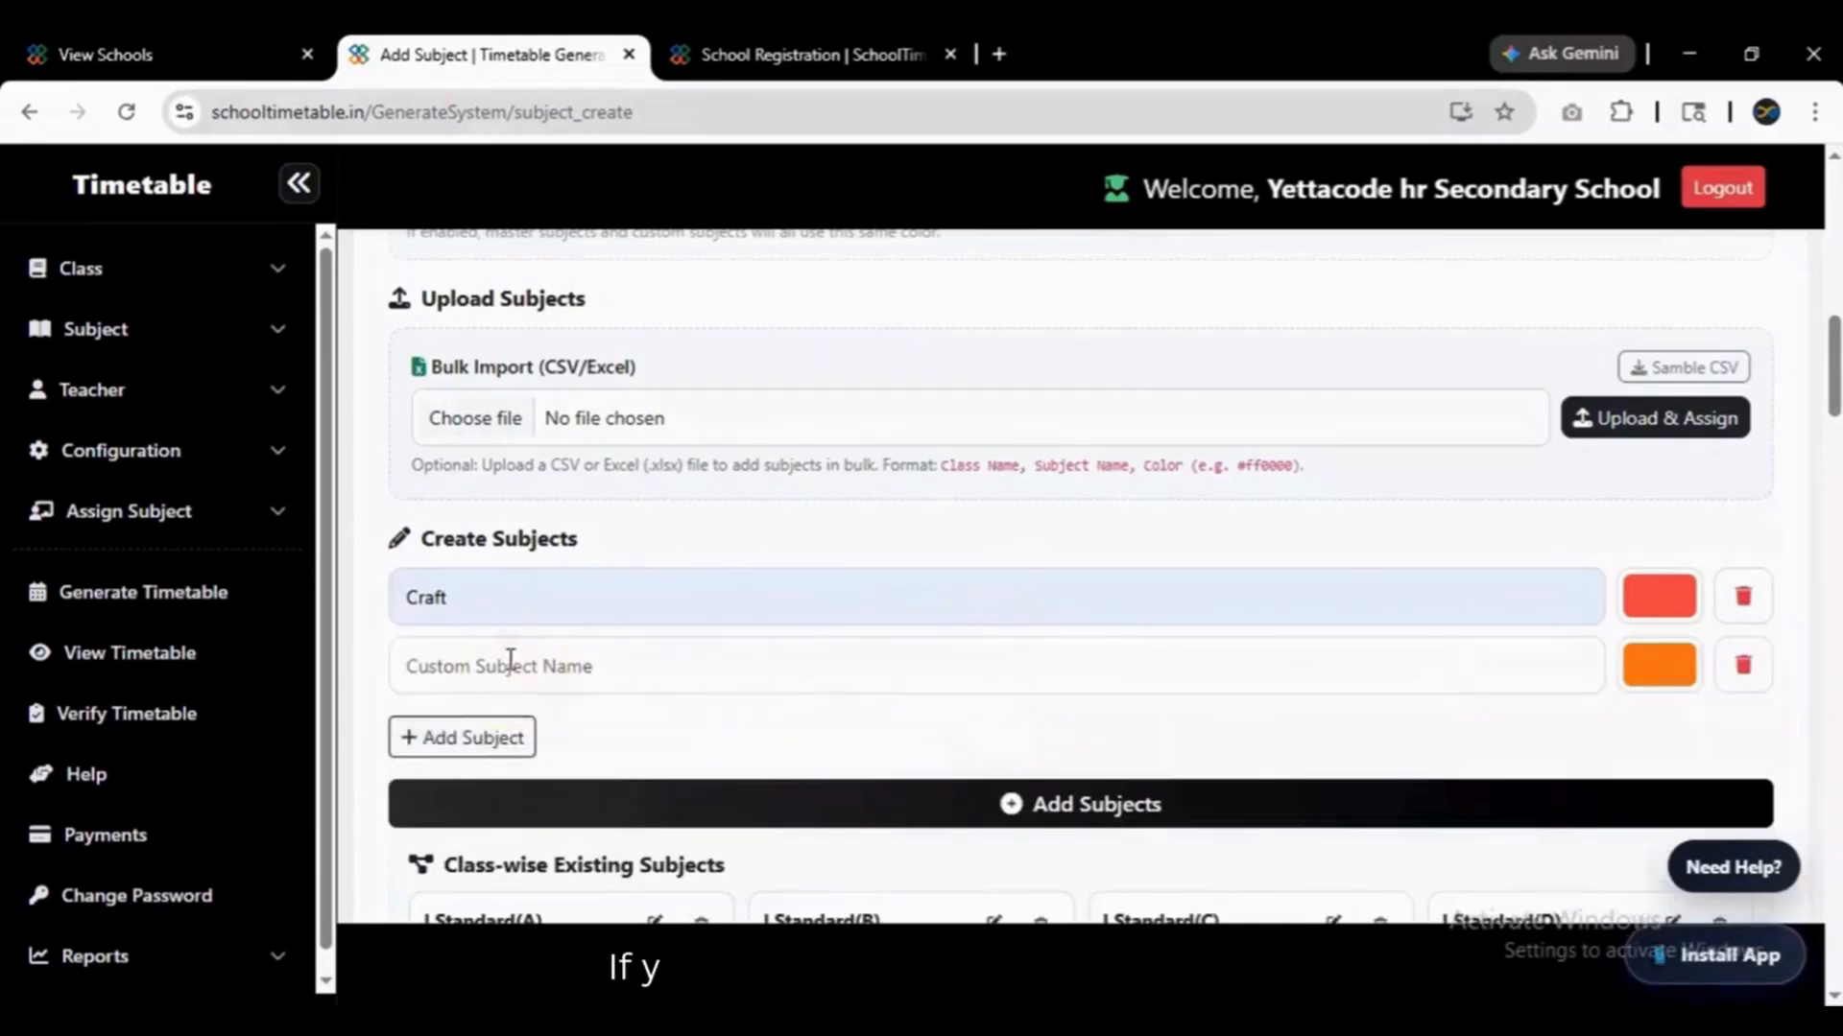
pyautogui.click(670, 669)
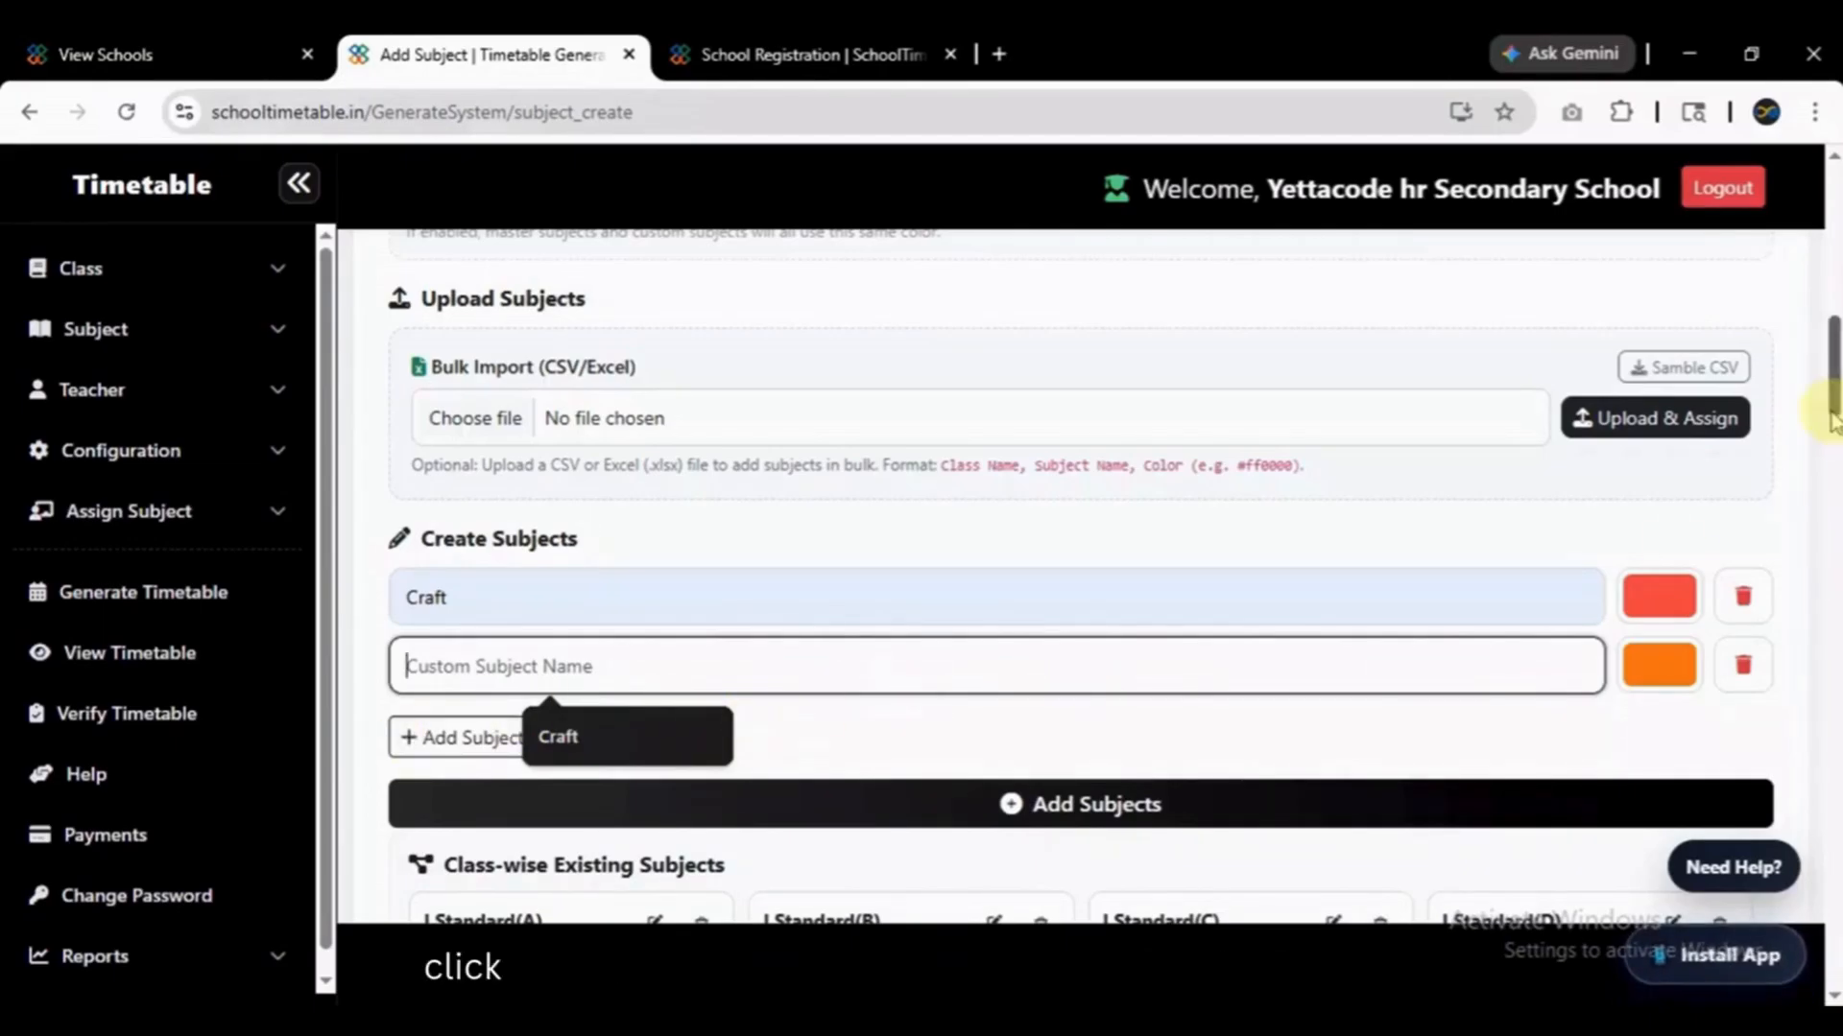
pyautogui.click(1743, 665)
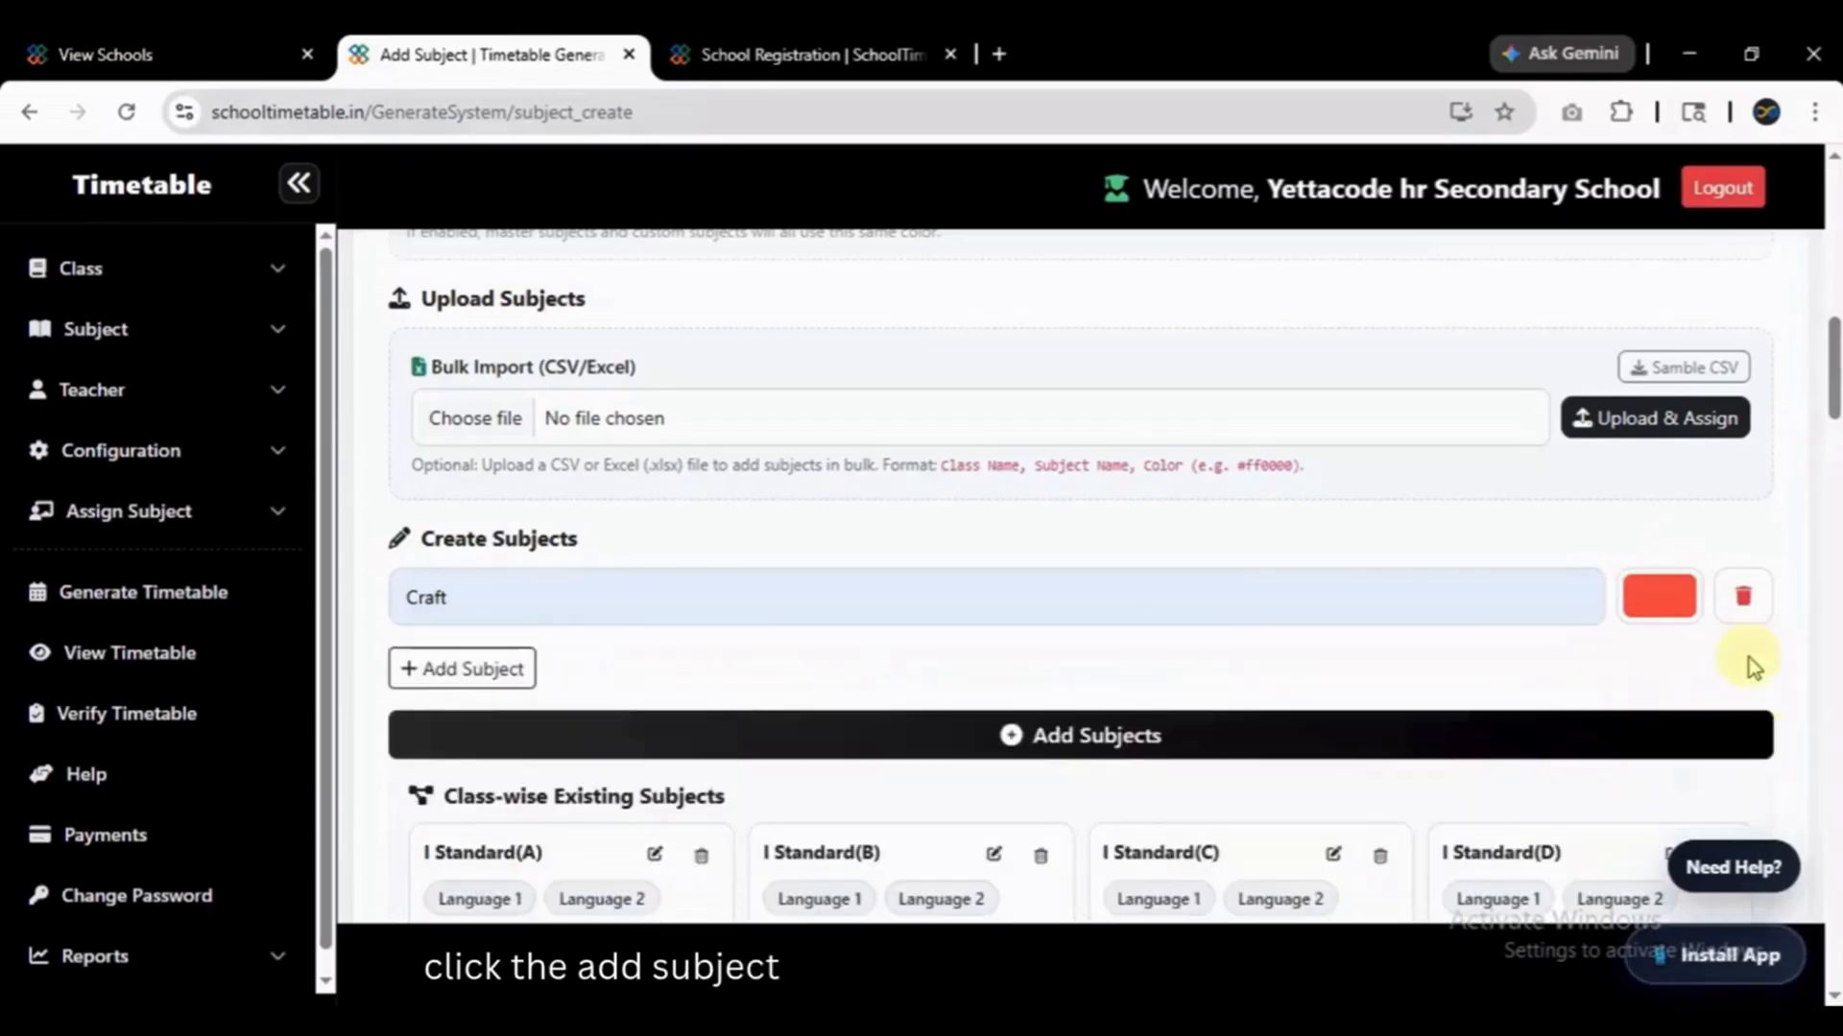
# Submit the edited subject selection, including Craft, to update XII Standard.
pyautogui.click(960, 751)
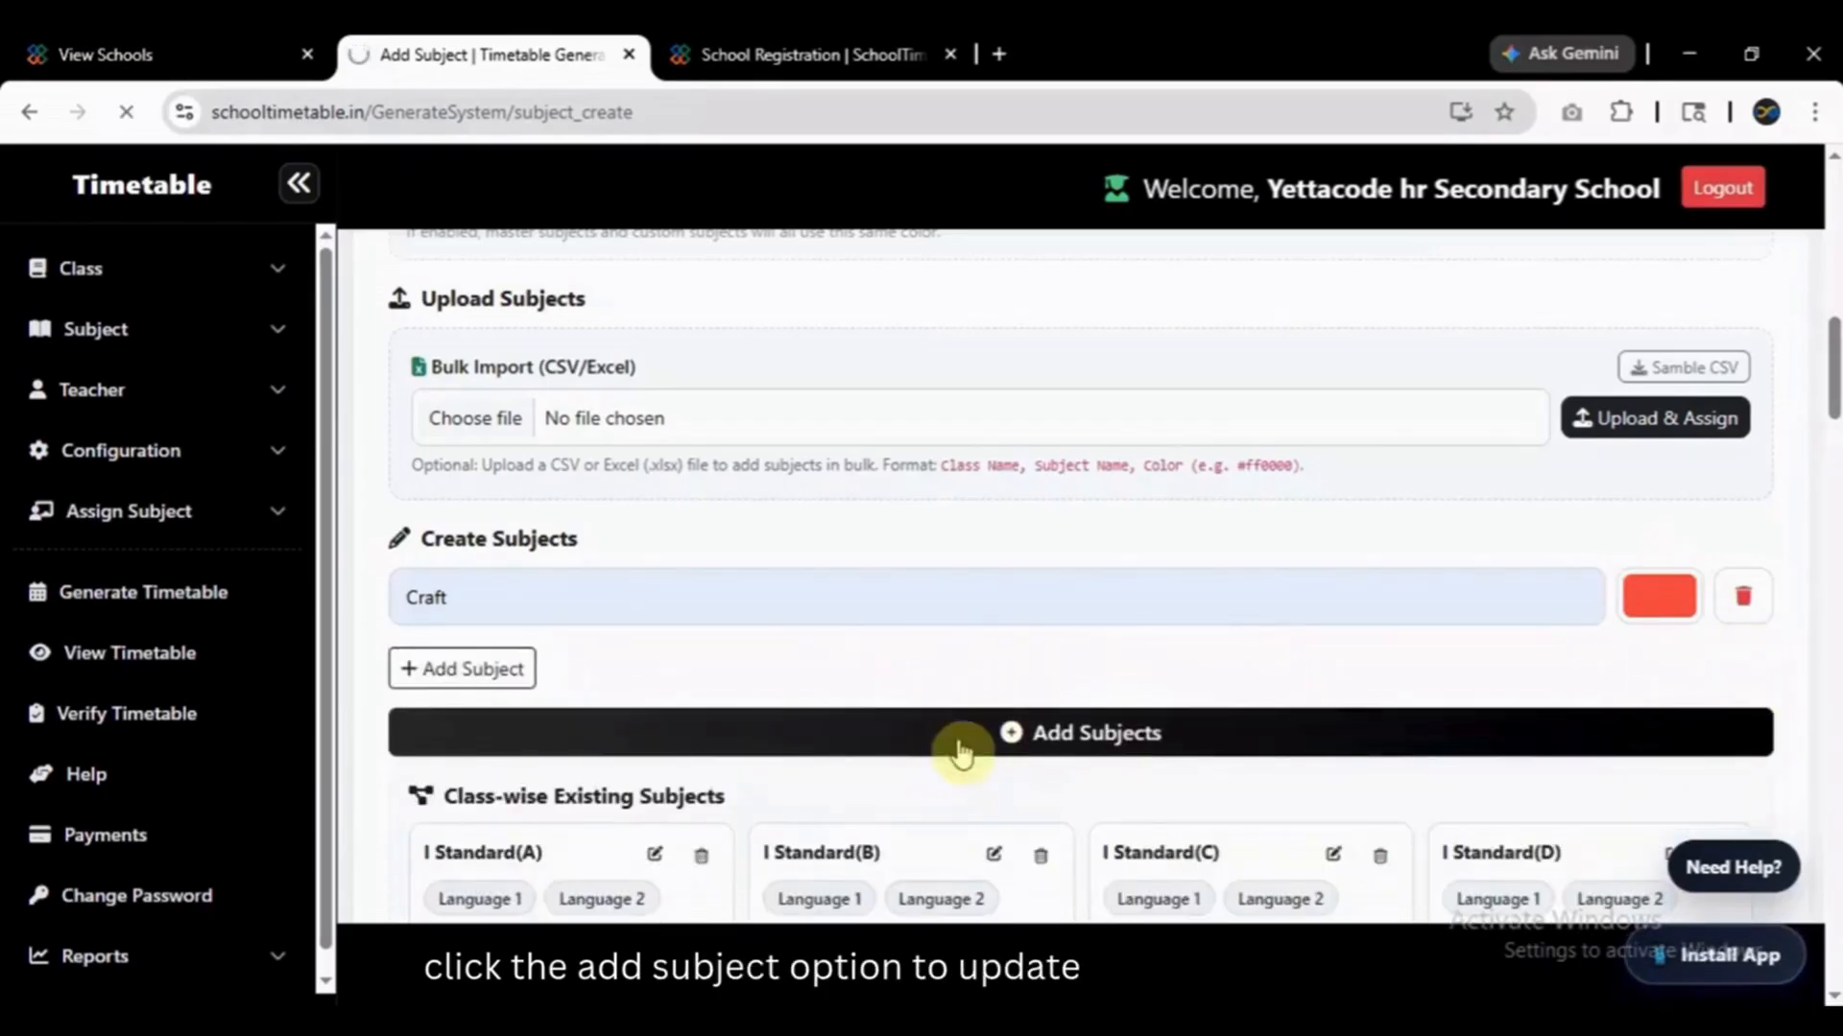
pyautogui.scroll(-13, 962, 752)
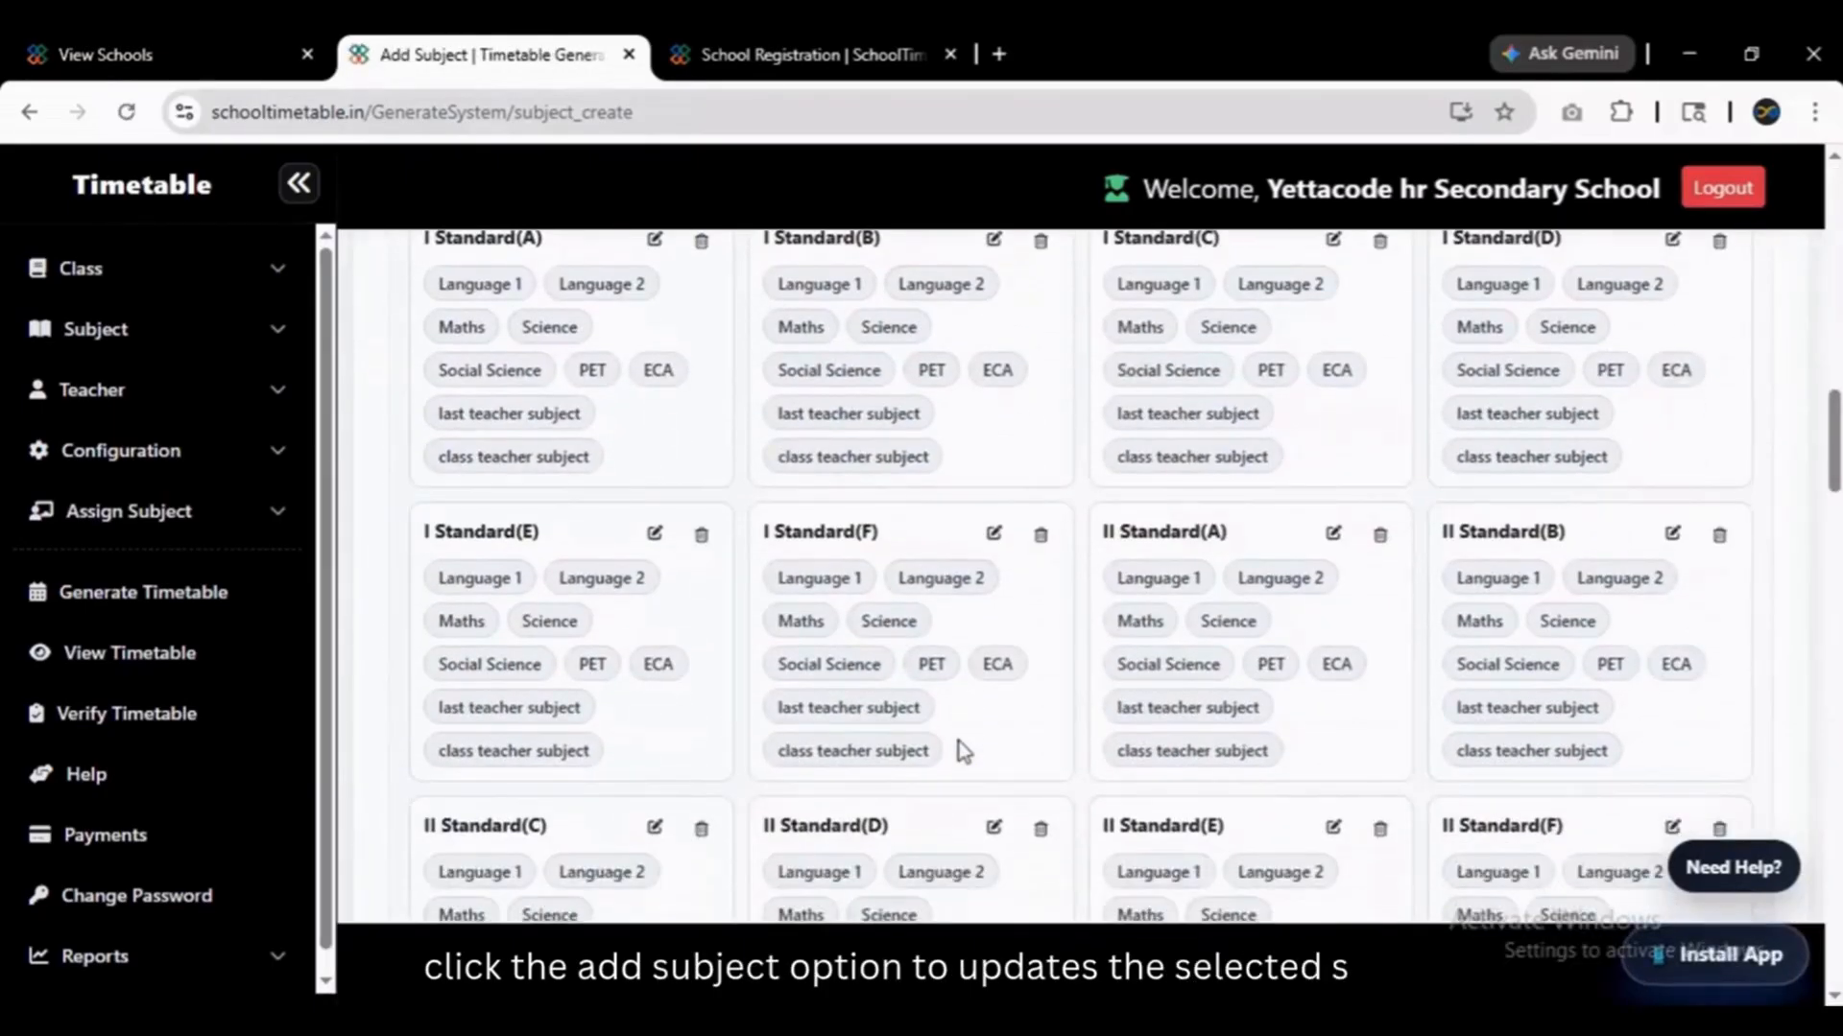
# Choose I Standard(C) for subject selection and review the subject creation options and class-wise existing subjects.
pyautogui.moveTo(1823, 509); pyautogui.dragTo(1468, 53)
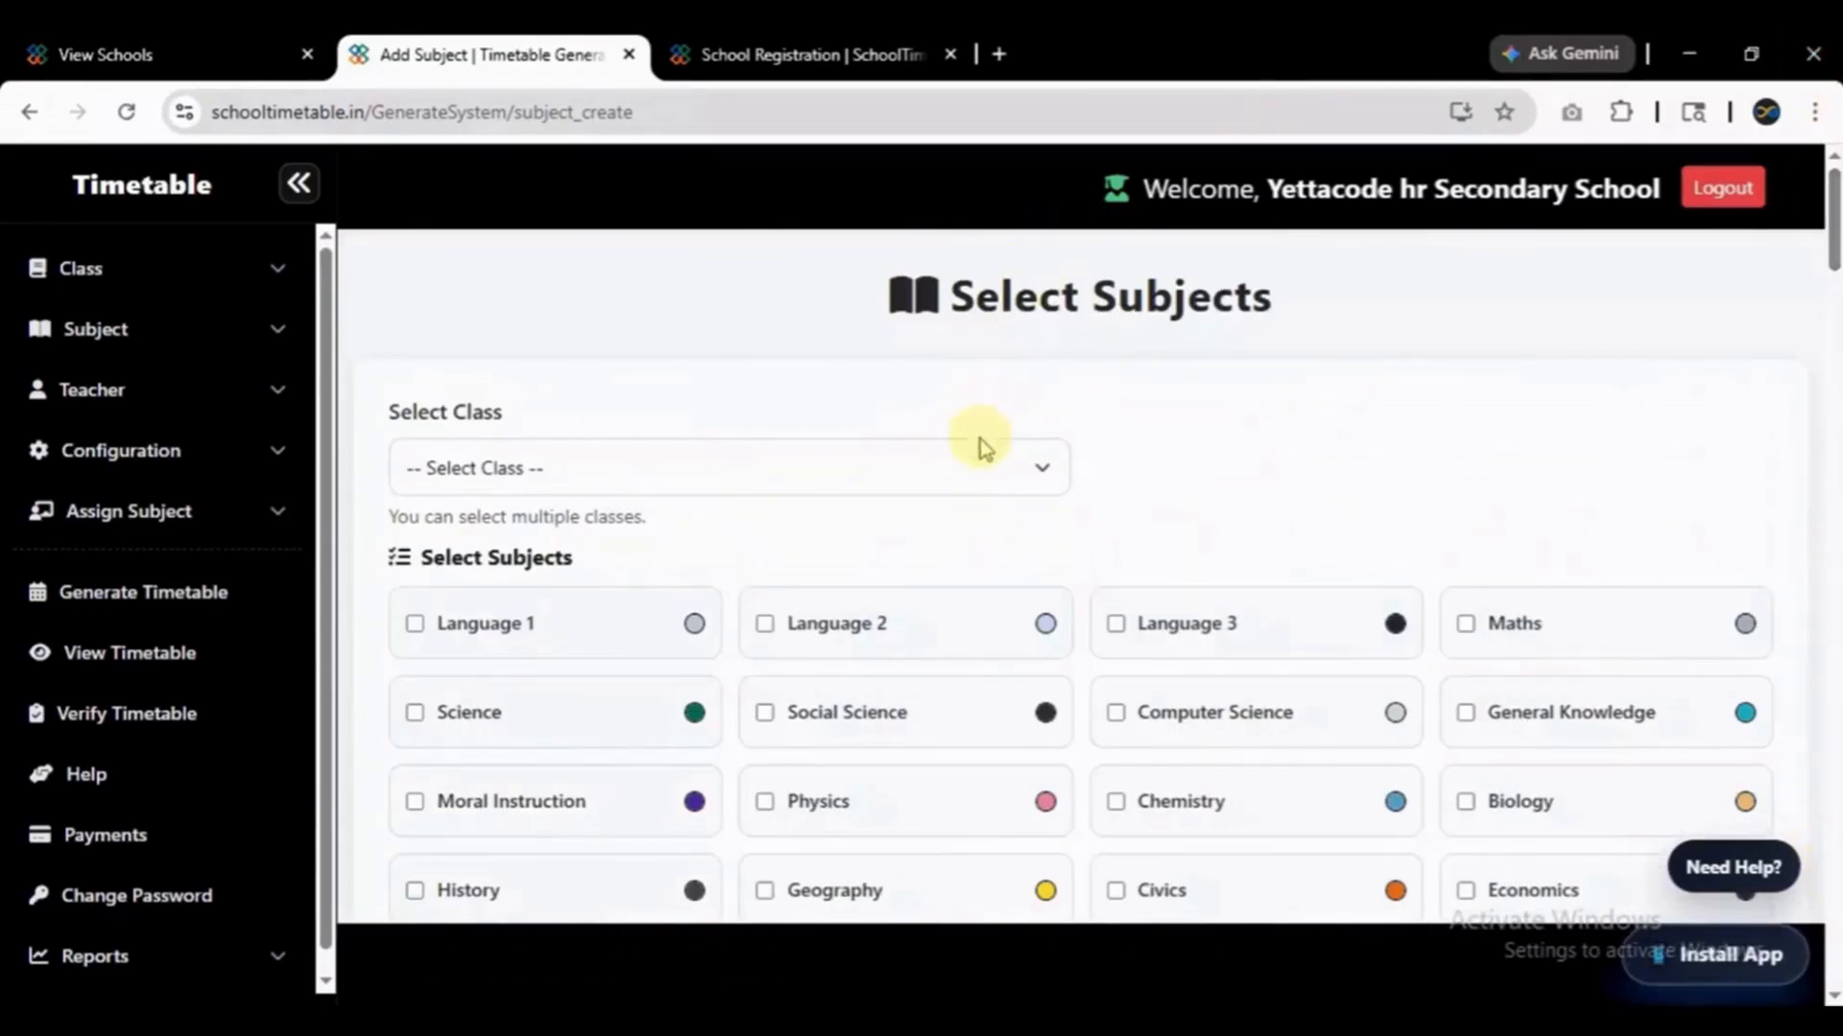
pyautogui.click(977, 489)
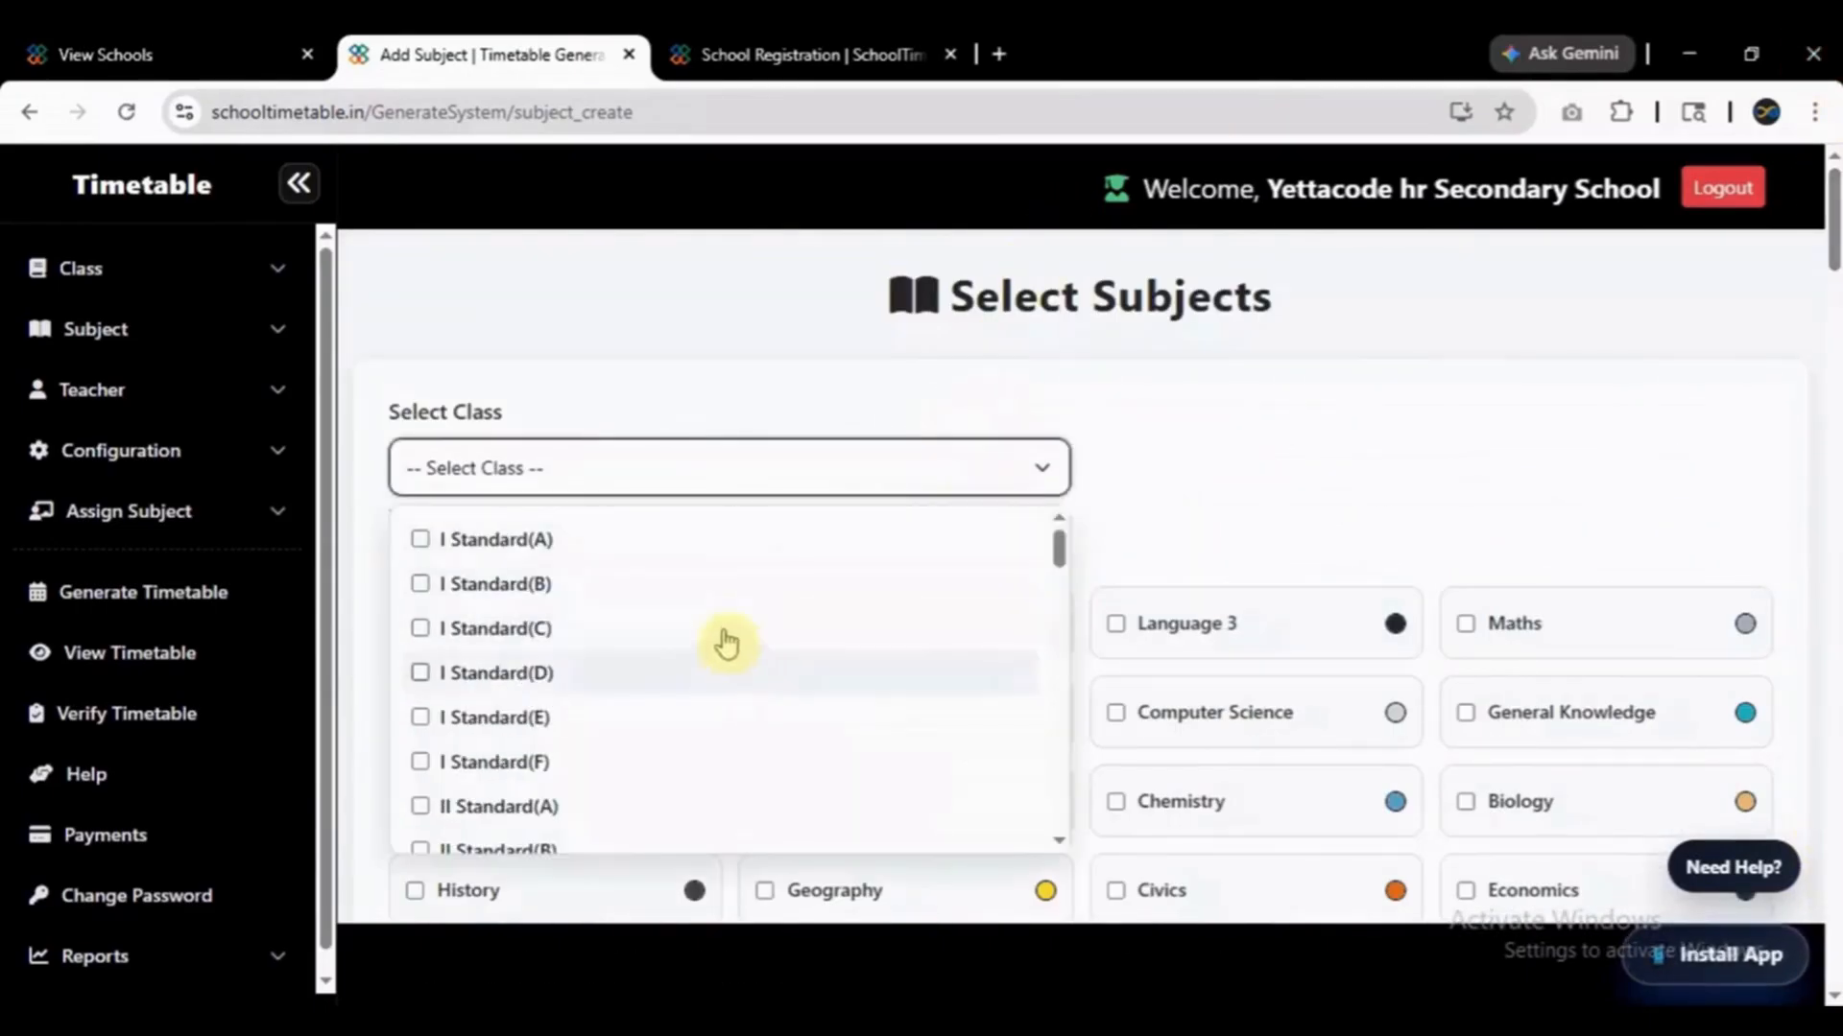
pyautogui.click(423, 630)
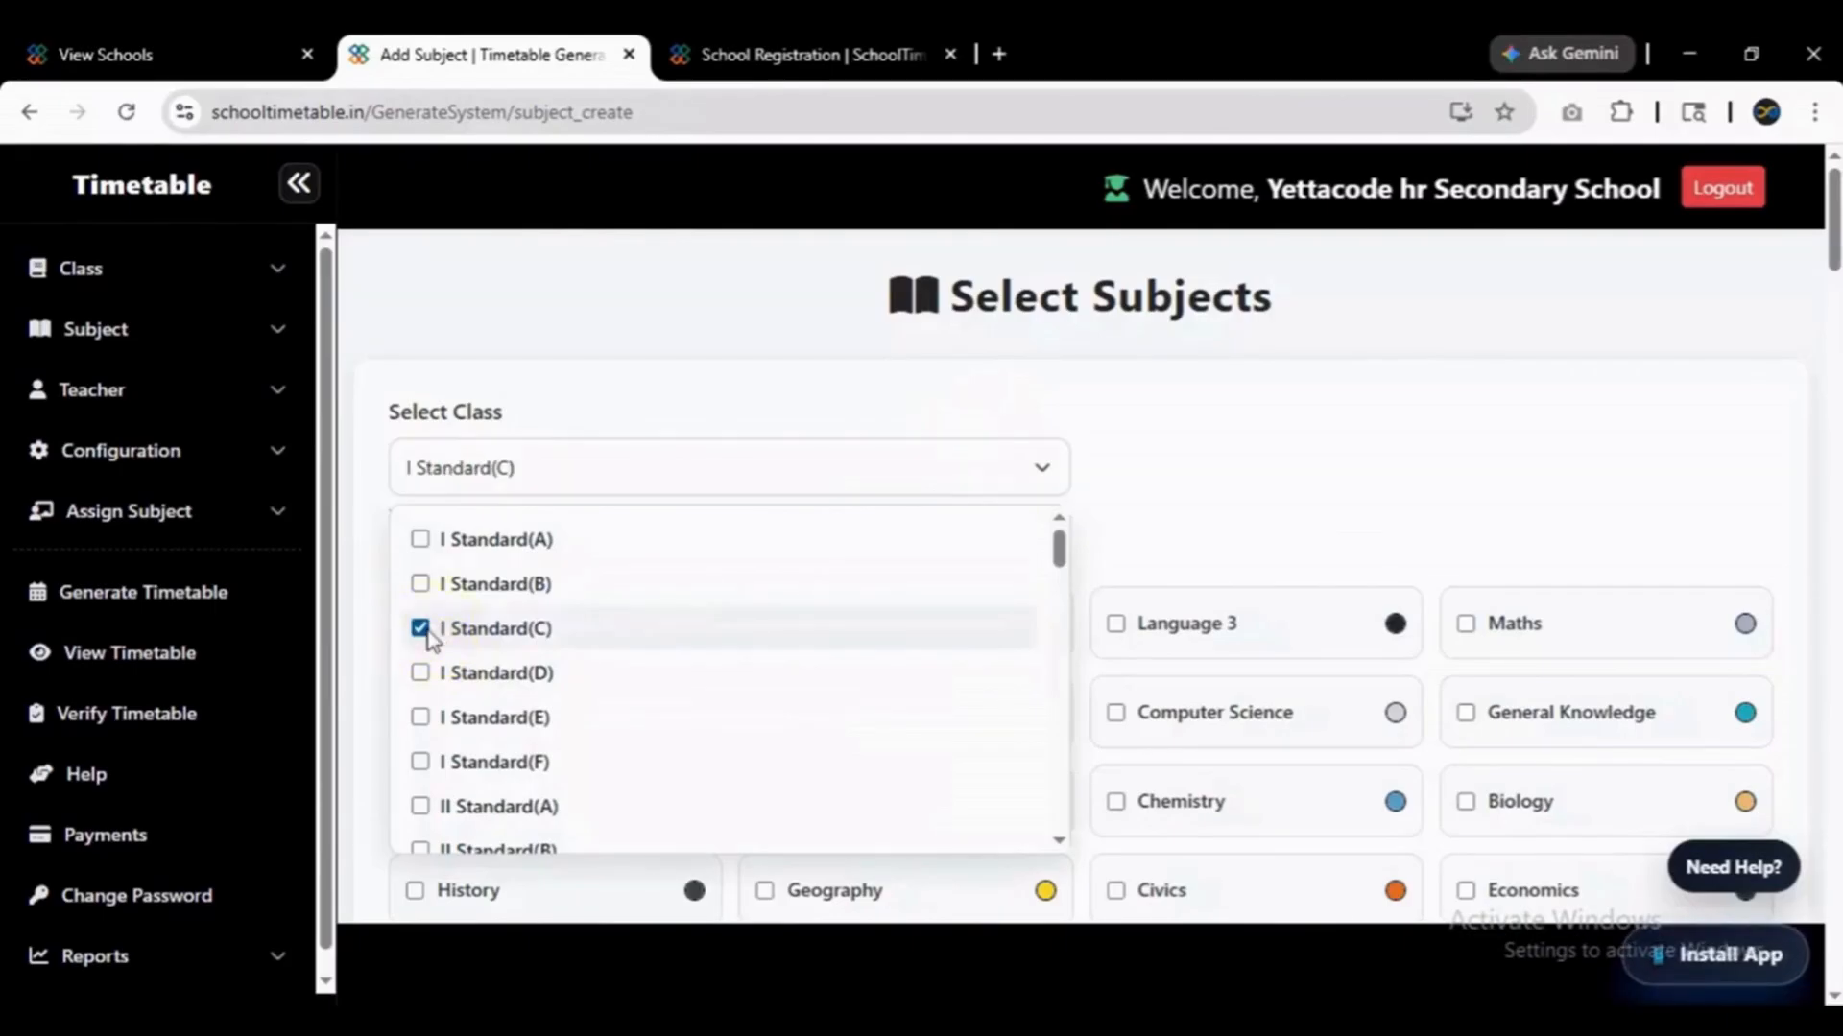
pyautogui.click(1294, 477)
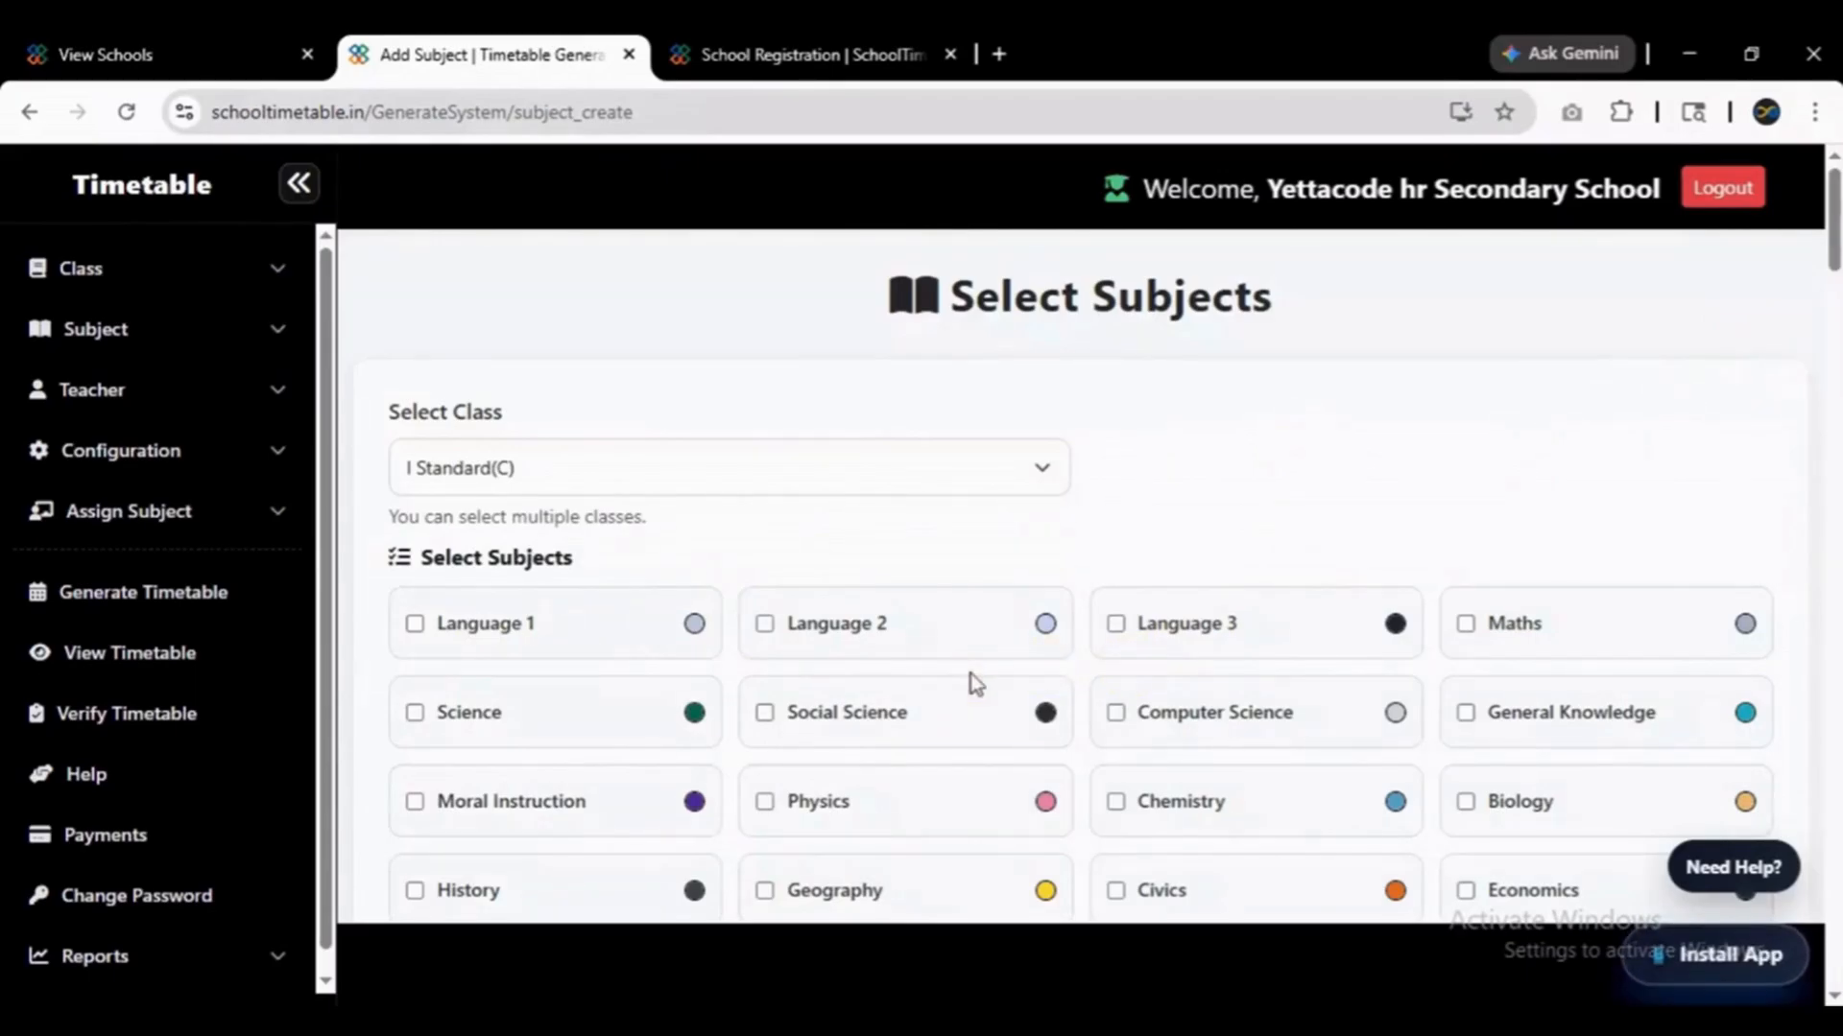
pyautogui.moveTo(1833, 230); pyautogui.dragTo(1833, 386)
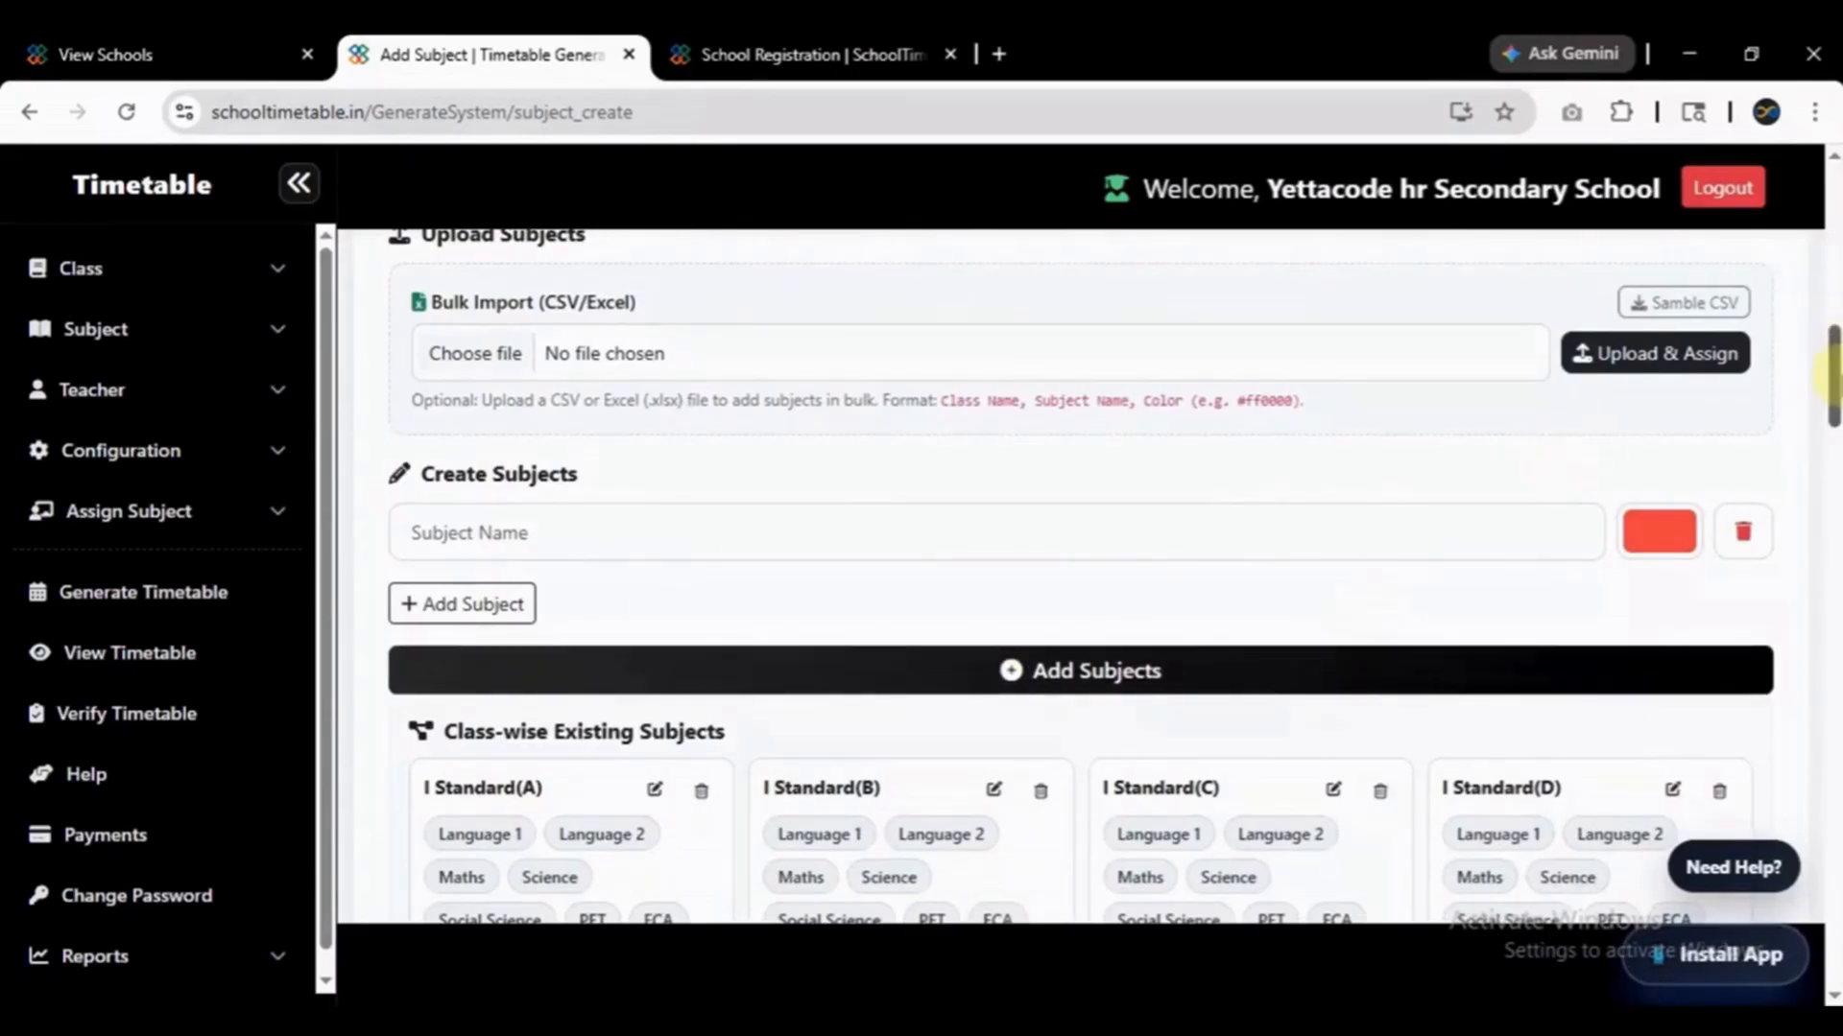
pyautogui.moveTo(1832, 379); pyautogui.dragTo(1829, 434)
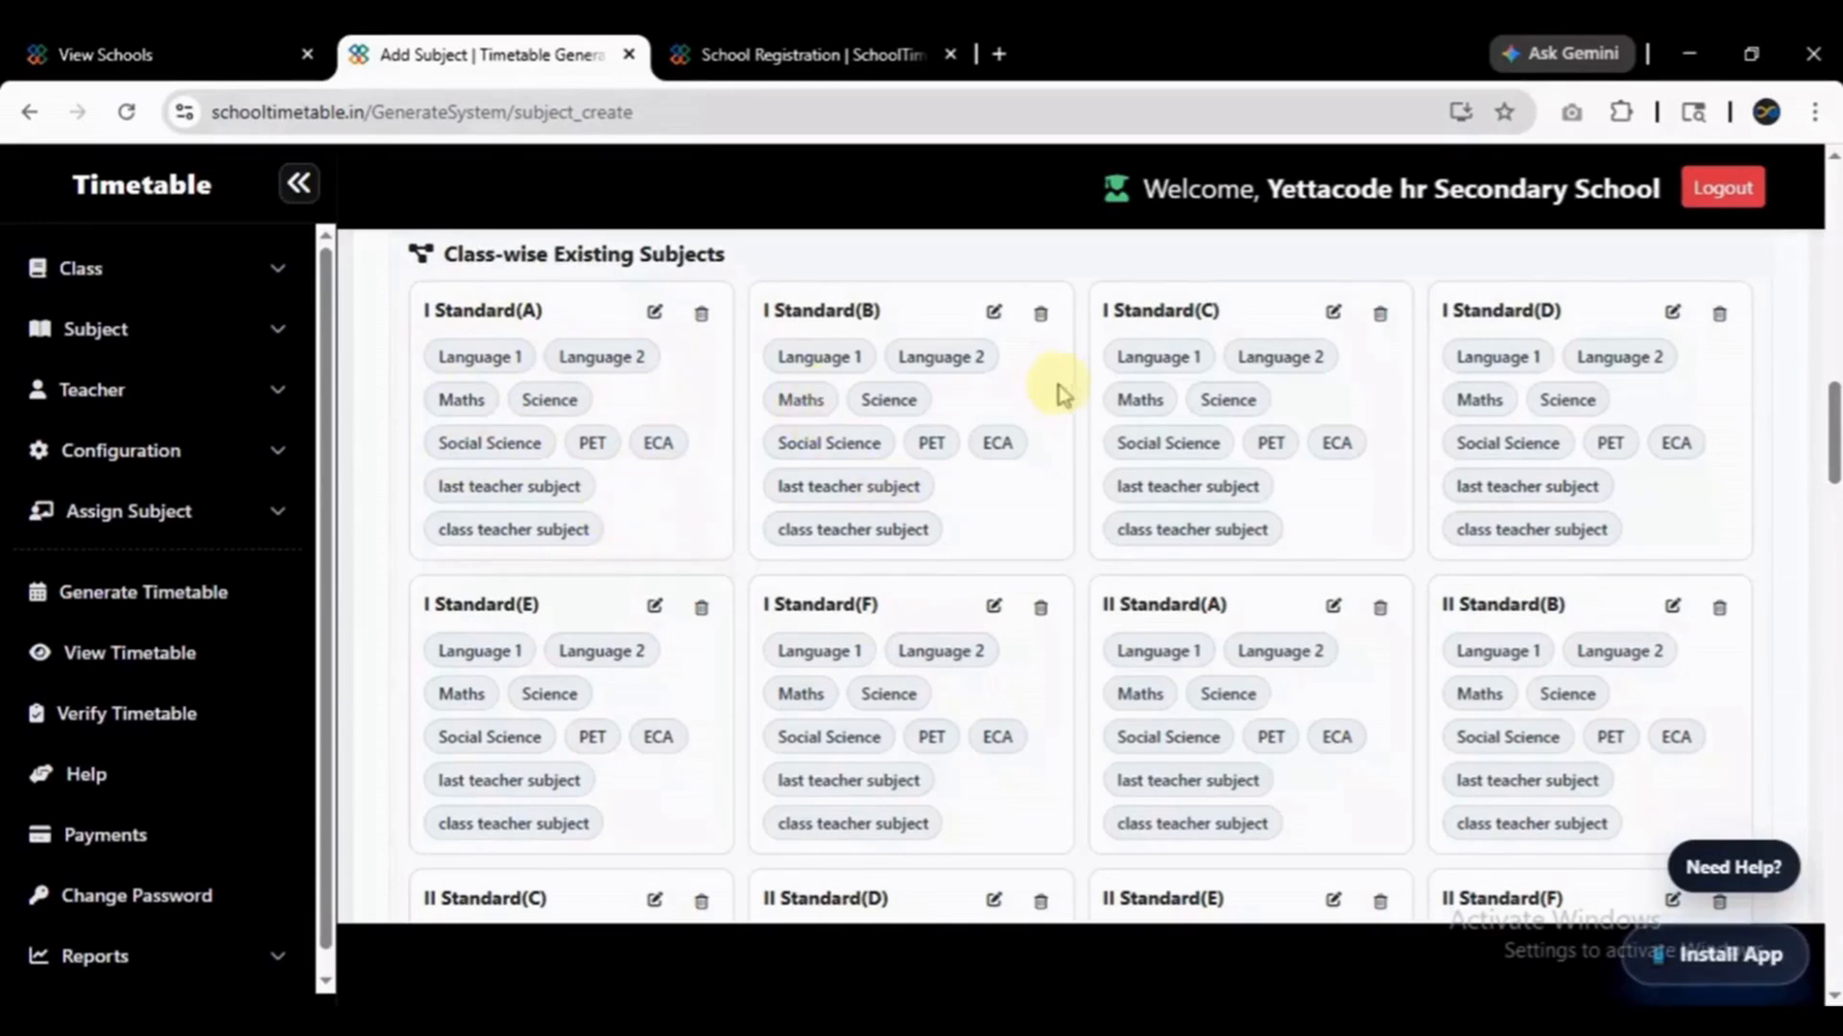
pyautogui.moveTo(1833, 412); pyautogui.dragTo(1832, 182)
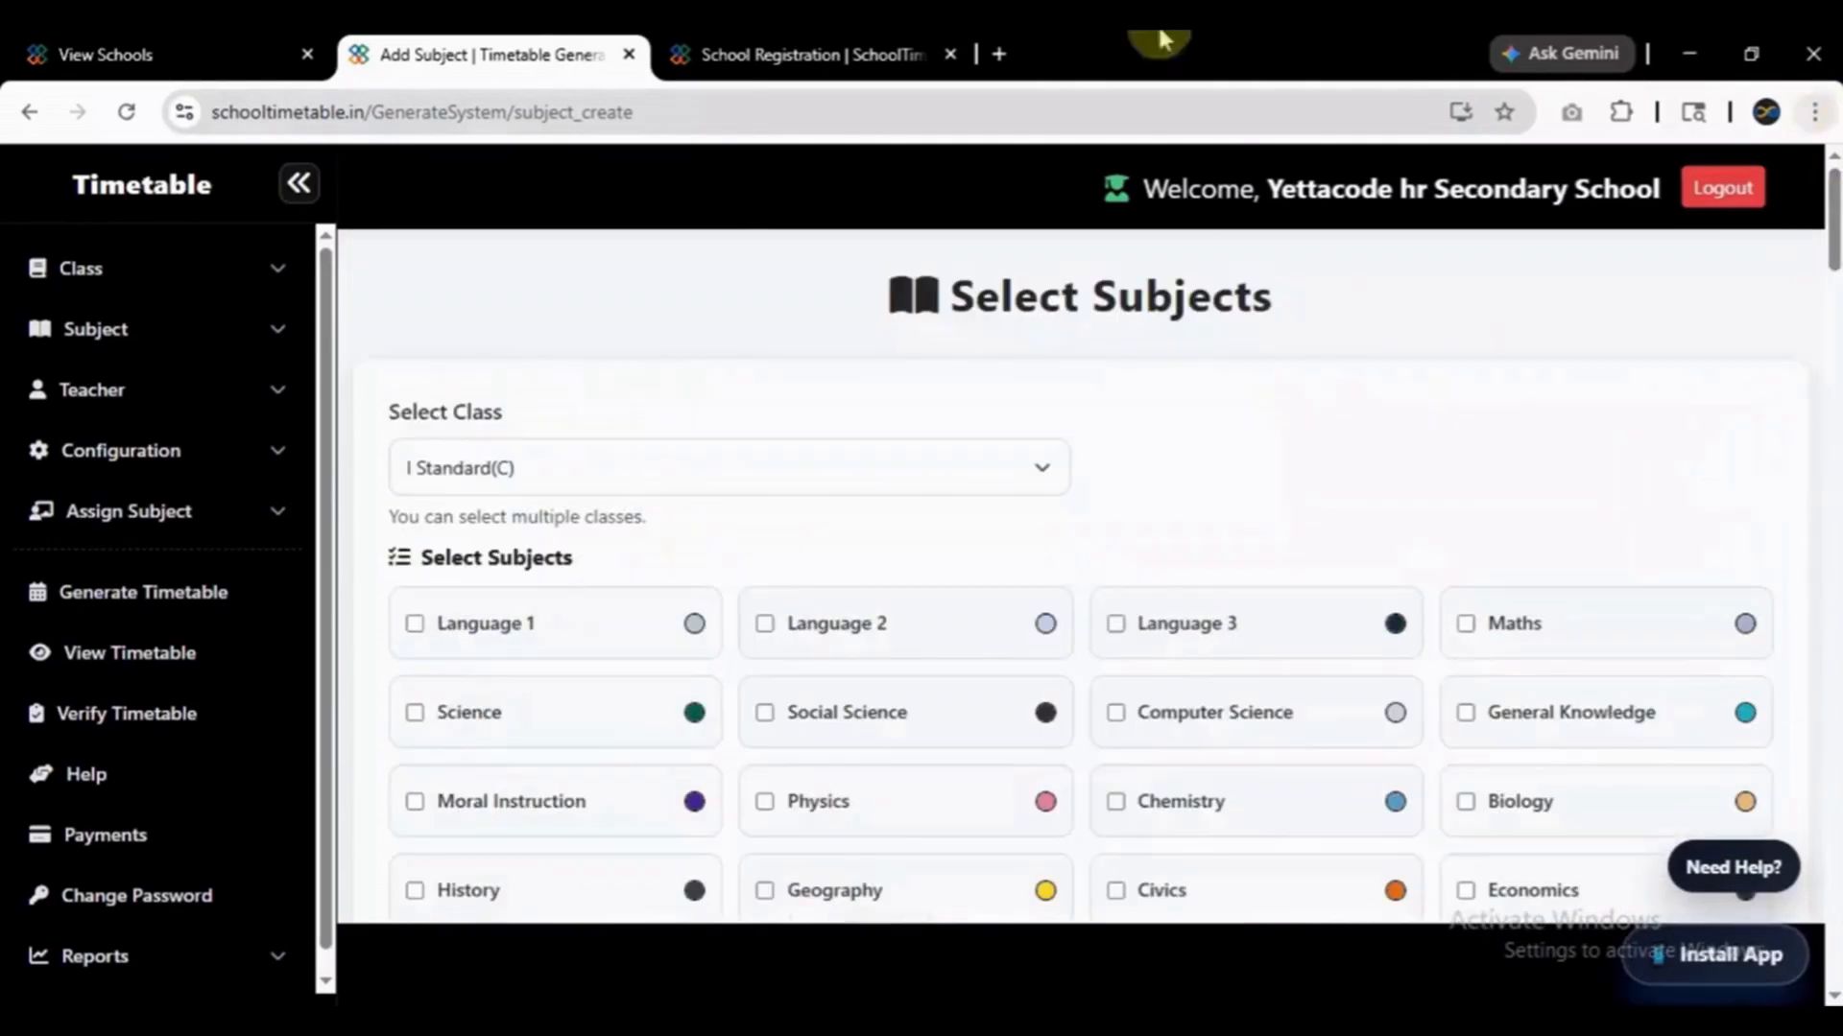
# Open the subject list and examine the class-wise subjects with their colors and available actions.
pyautogui.click(113, 393)
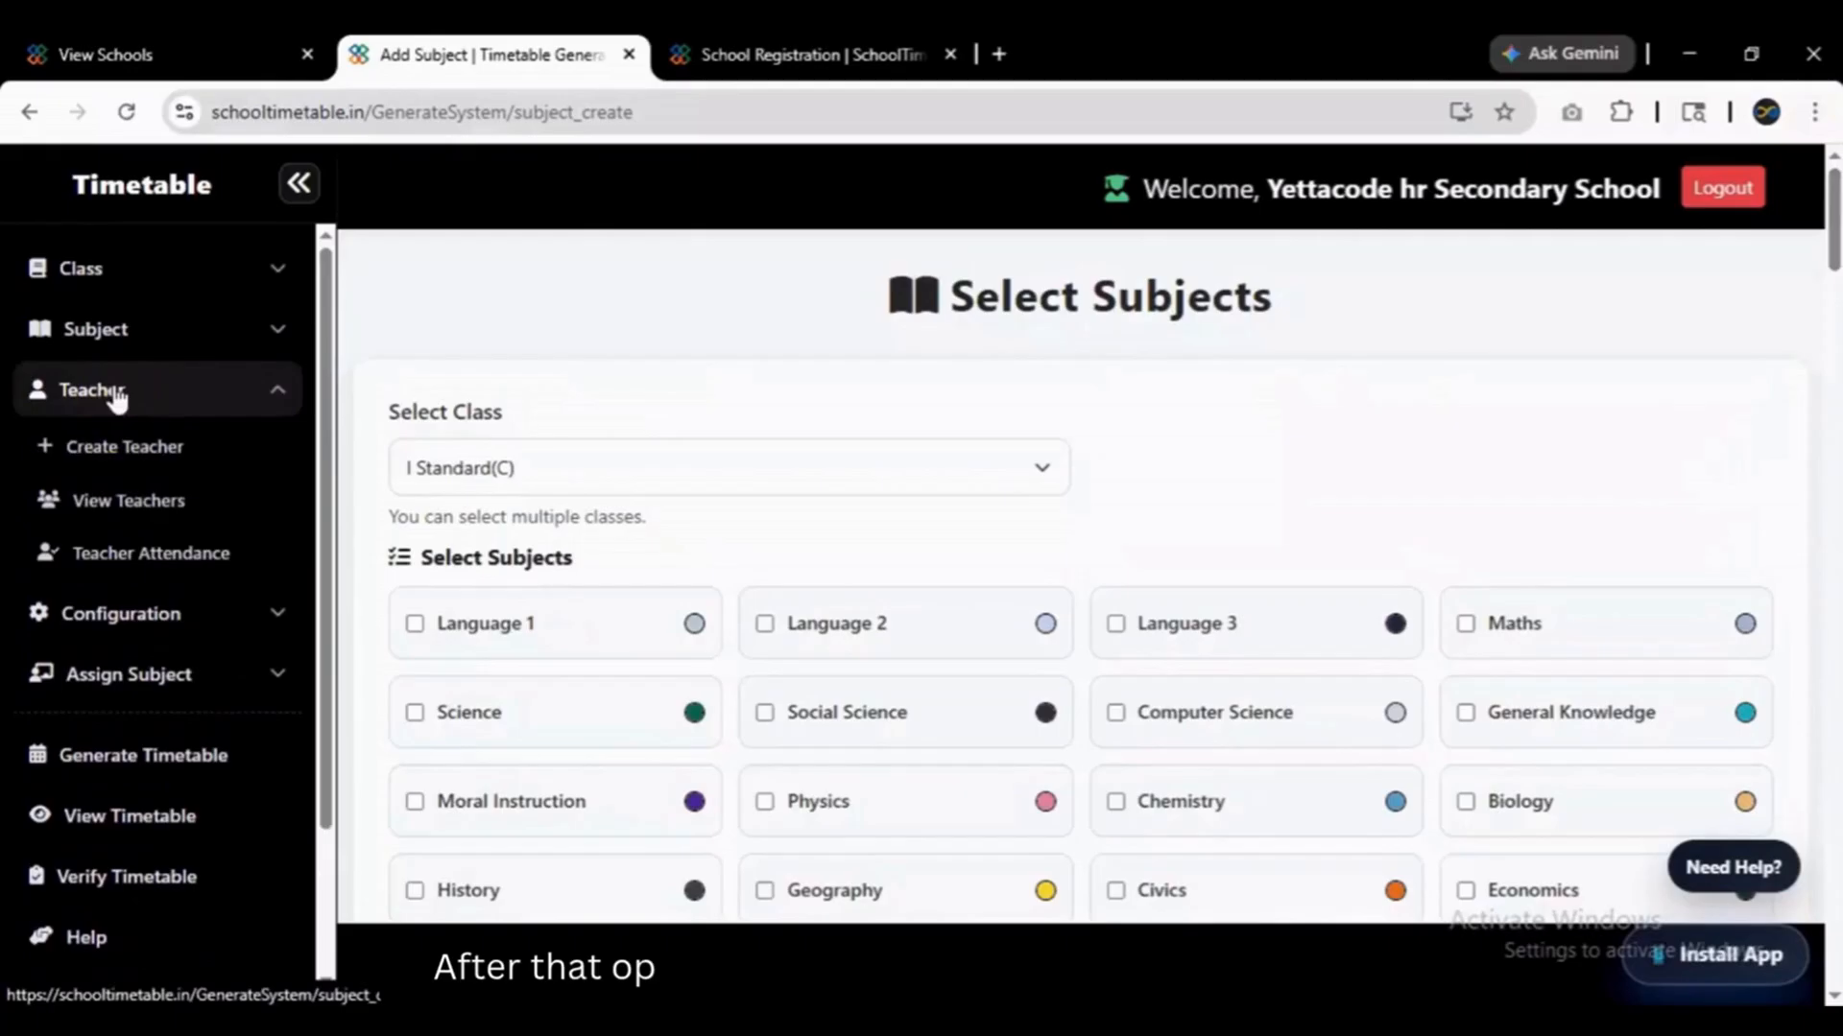
pyautogui.click(144, 331)
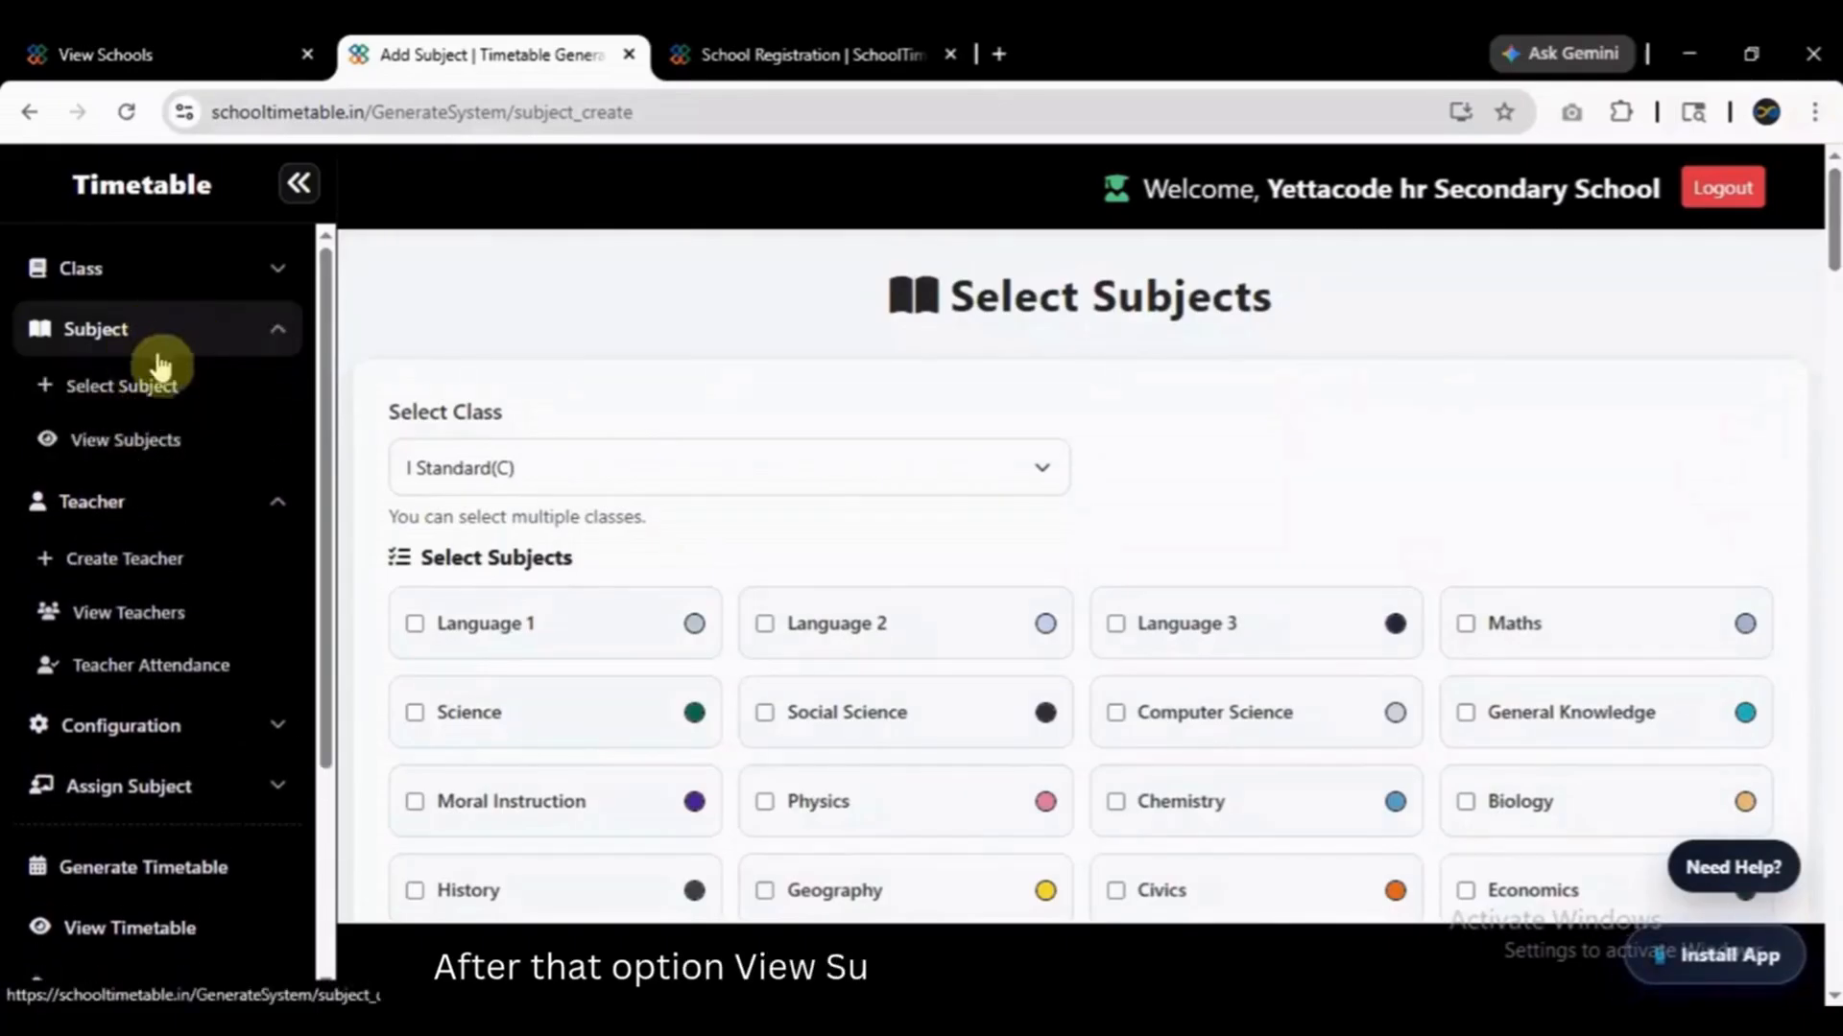
pyautogui.click(104, 459)
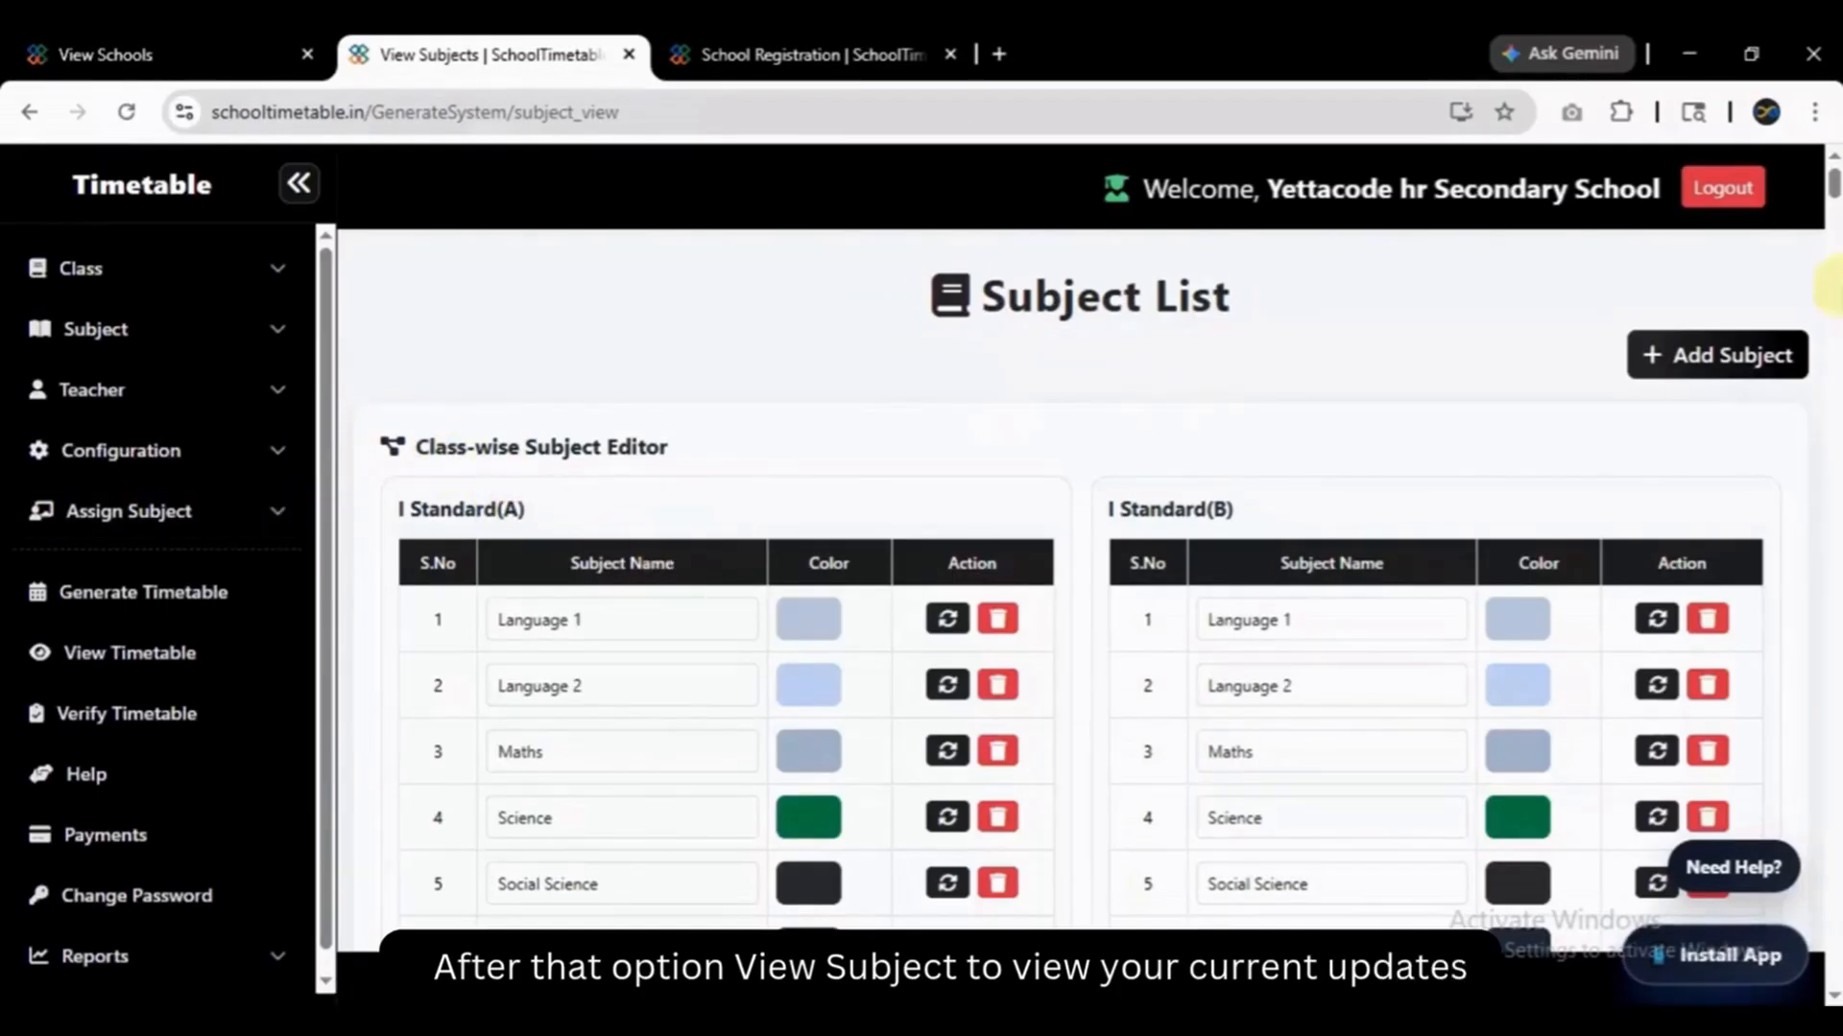
pyautogui.scroll(-8, 1833, 288)
pyautogui.scroll(-6, 1831, 307)
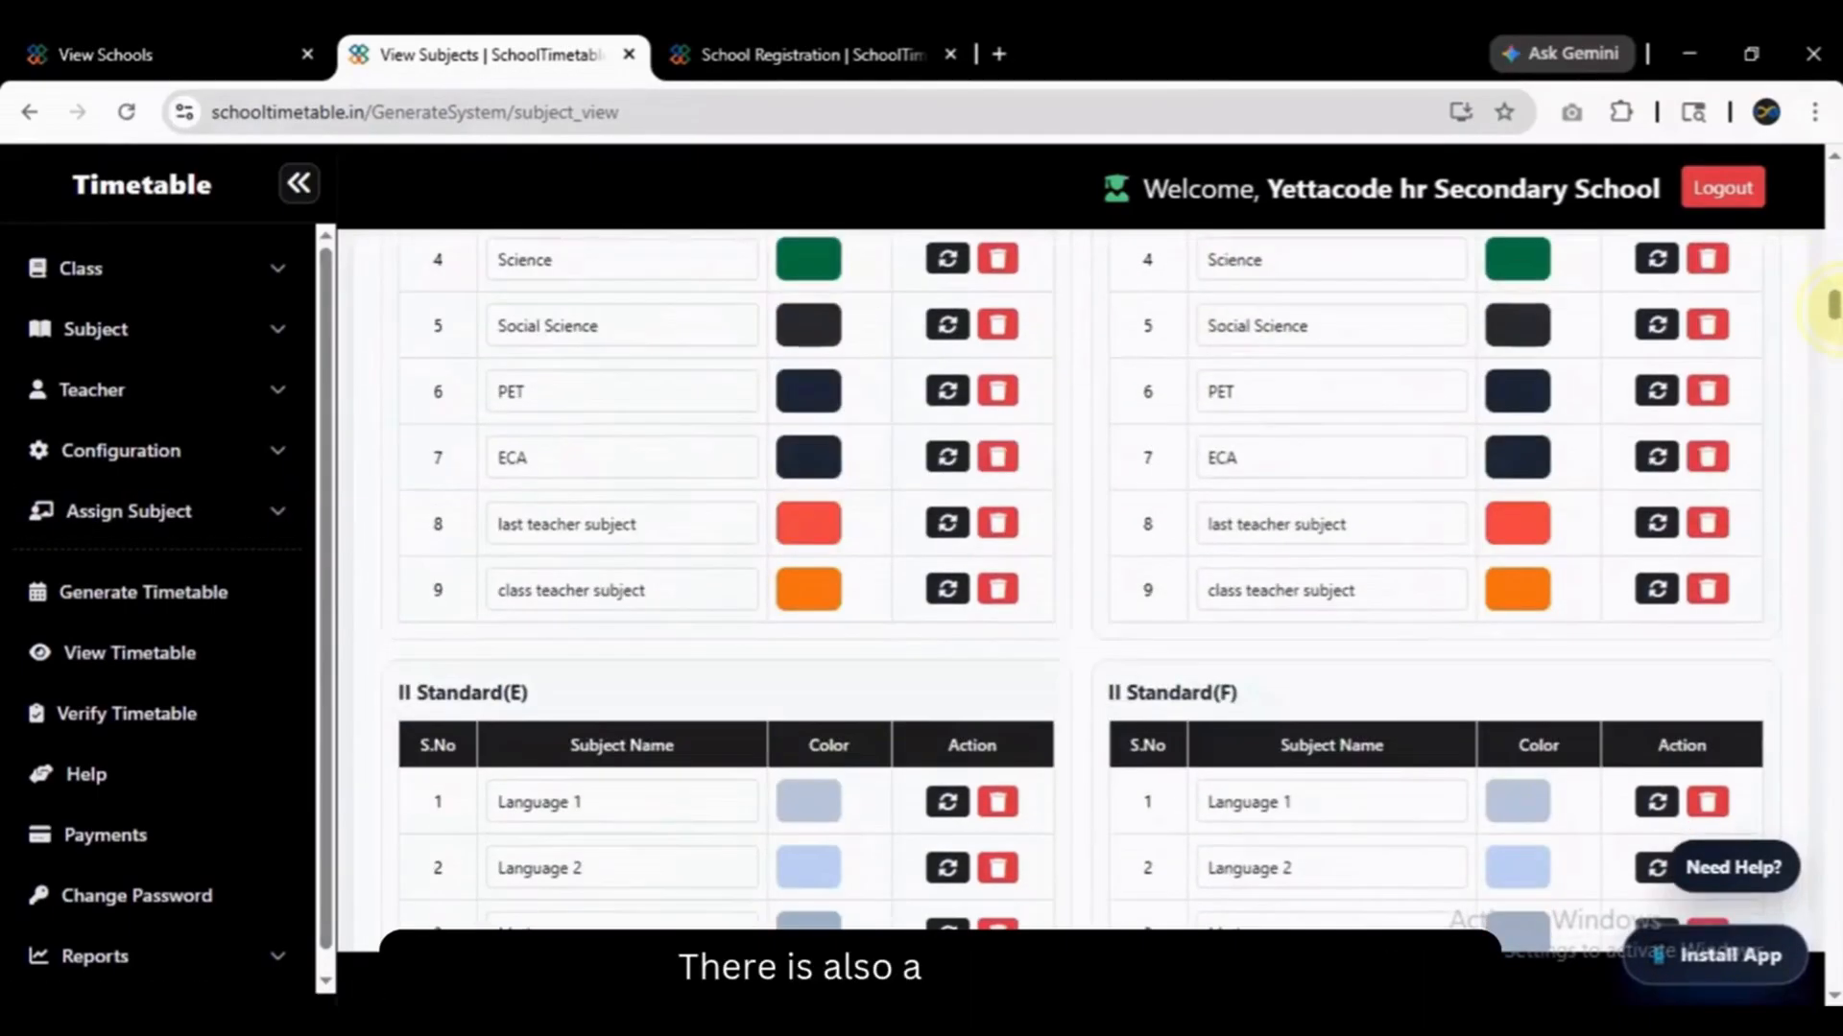
pyautogui.scroll(3, 1831, 307)
pyautogui.scroll(-5, 1831, 307)
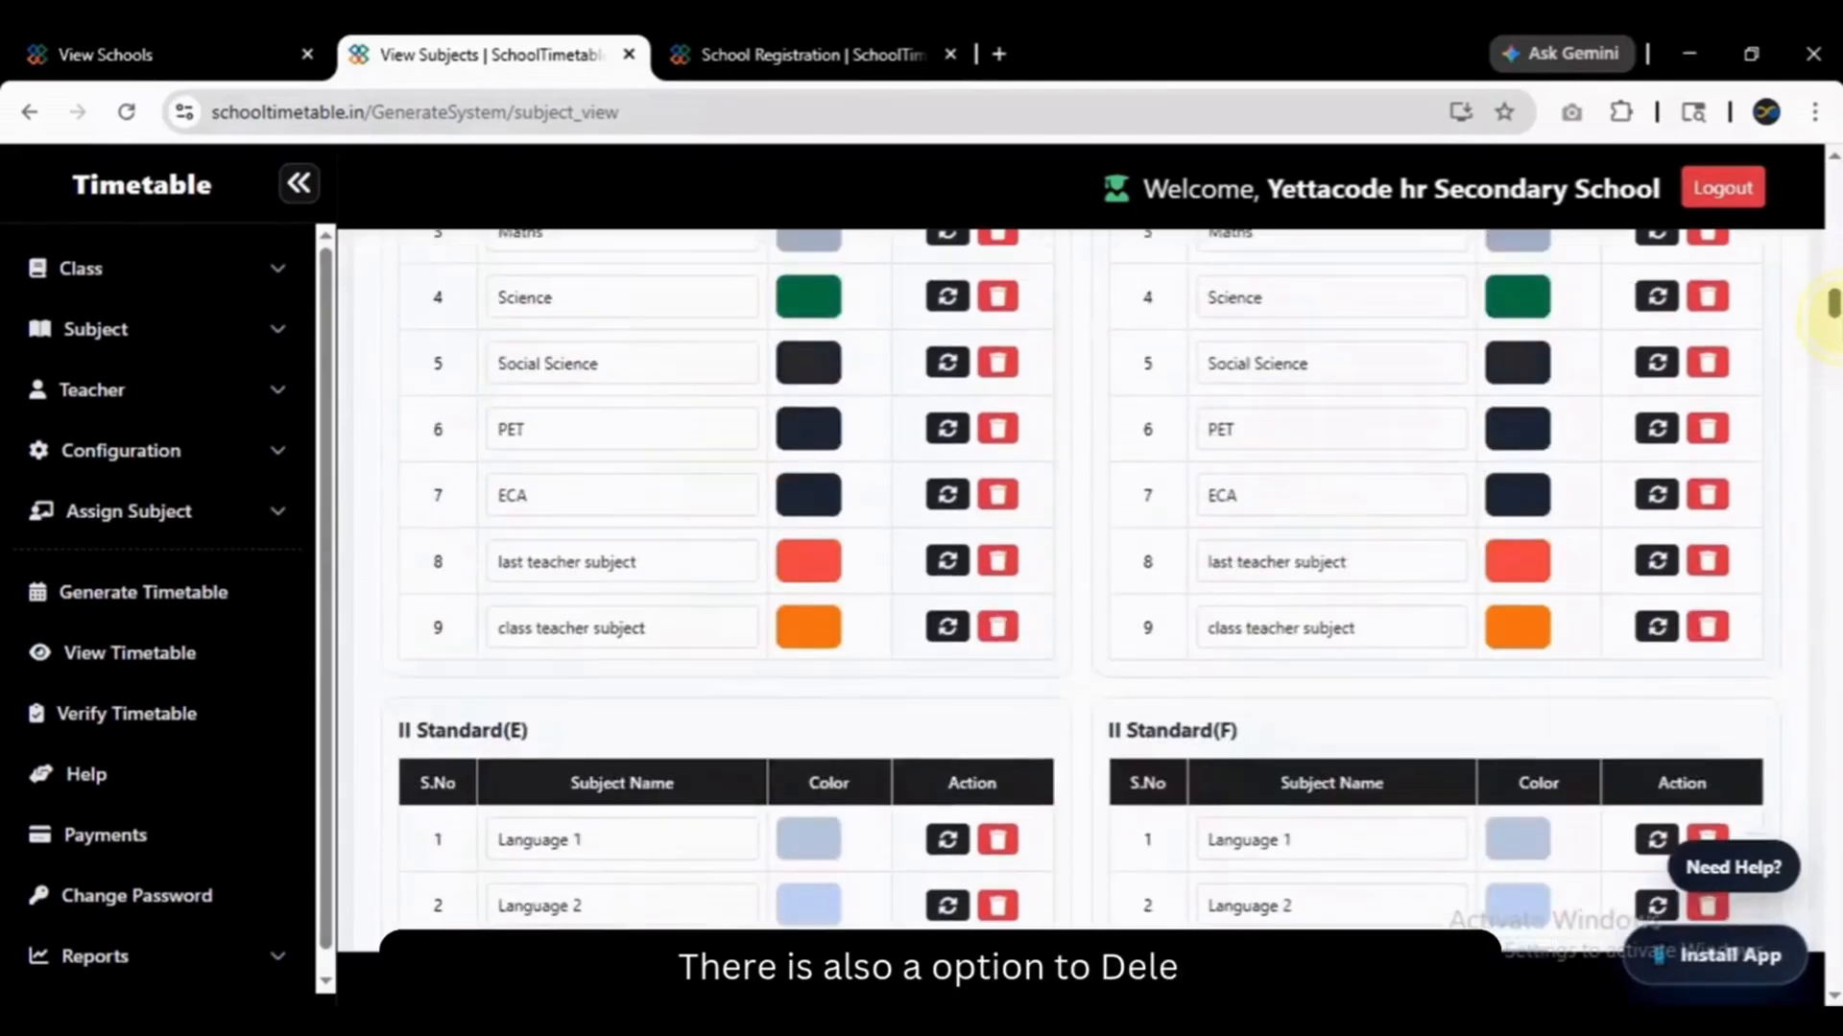
pyautogui.scroll(-2, 1831, 312)
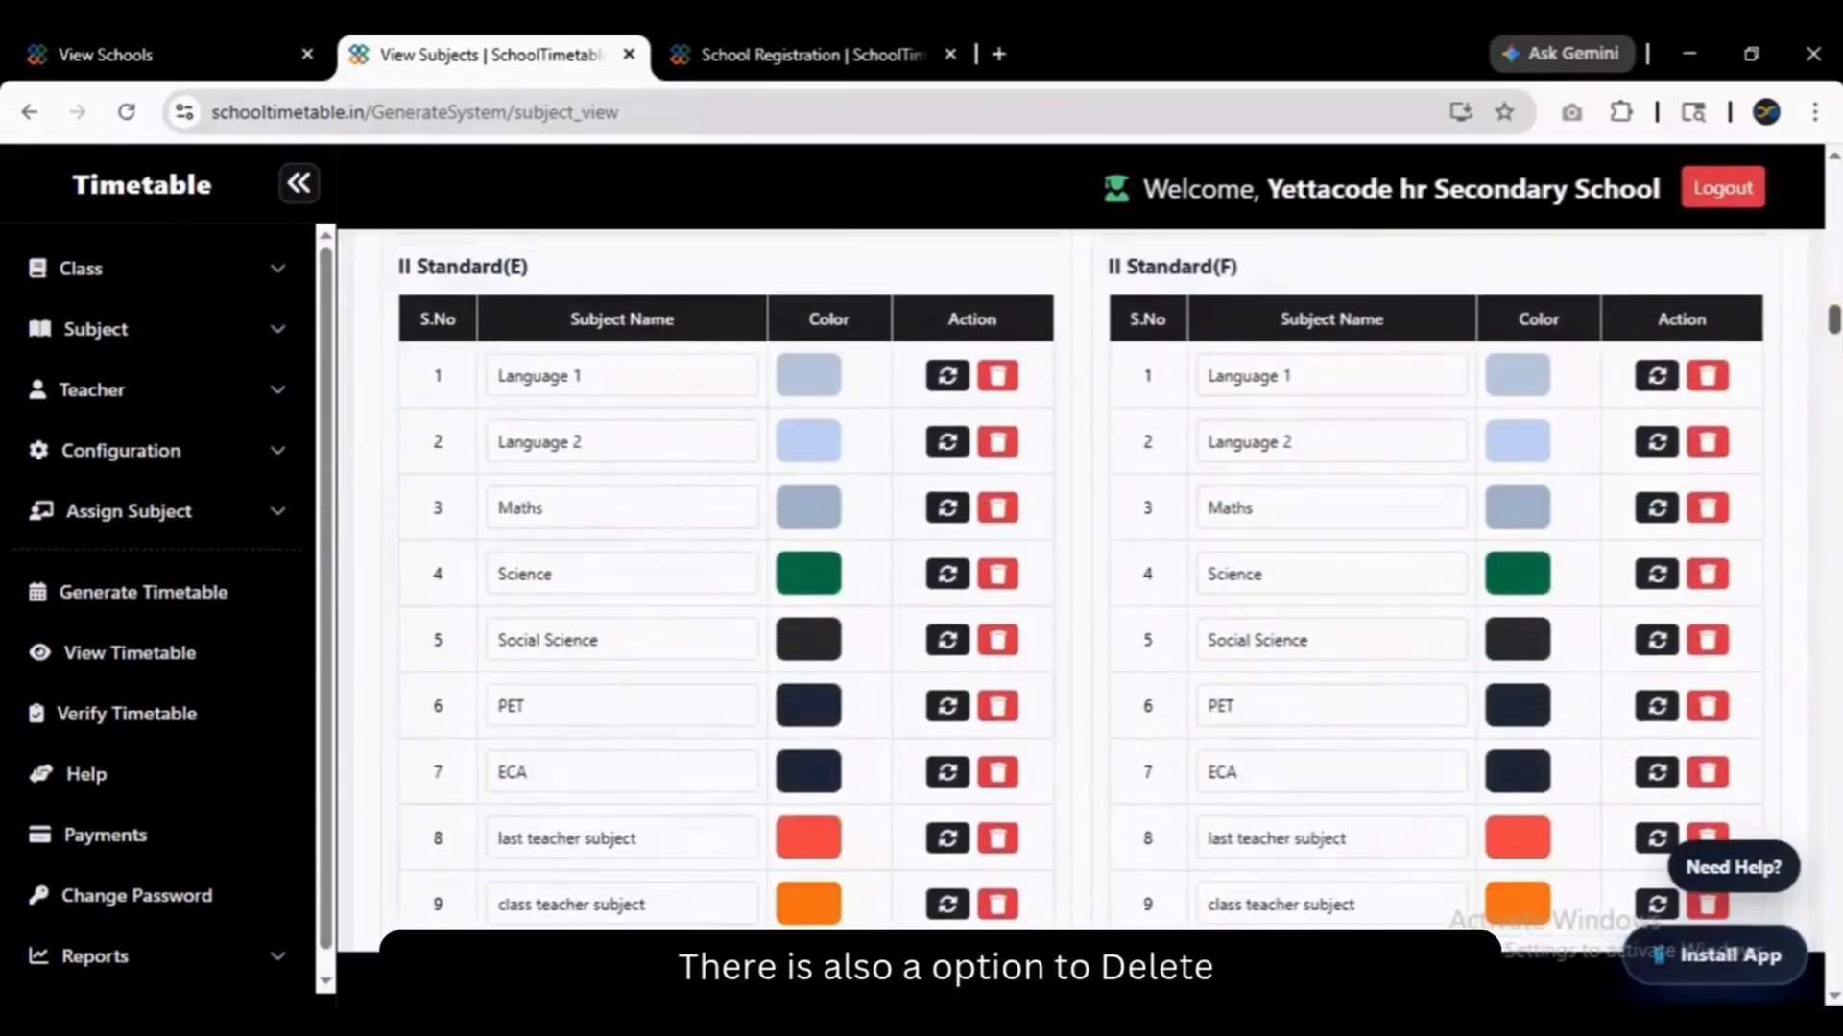
# Create a new teacher named Demo through manual entry on the teacher creation page.
pyautogui.click(248, 388)
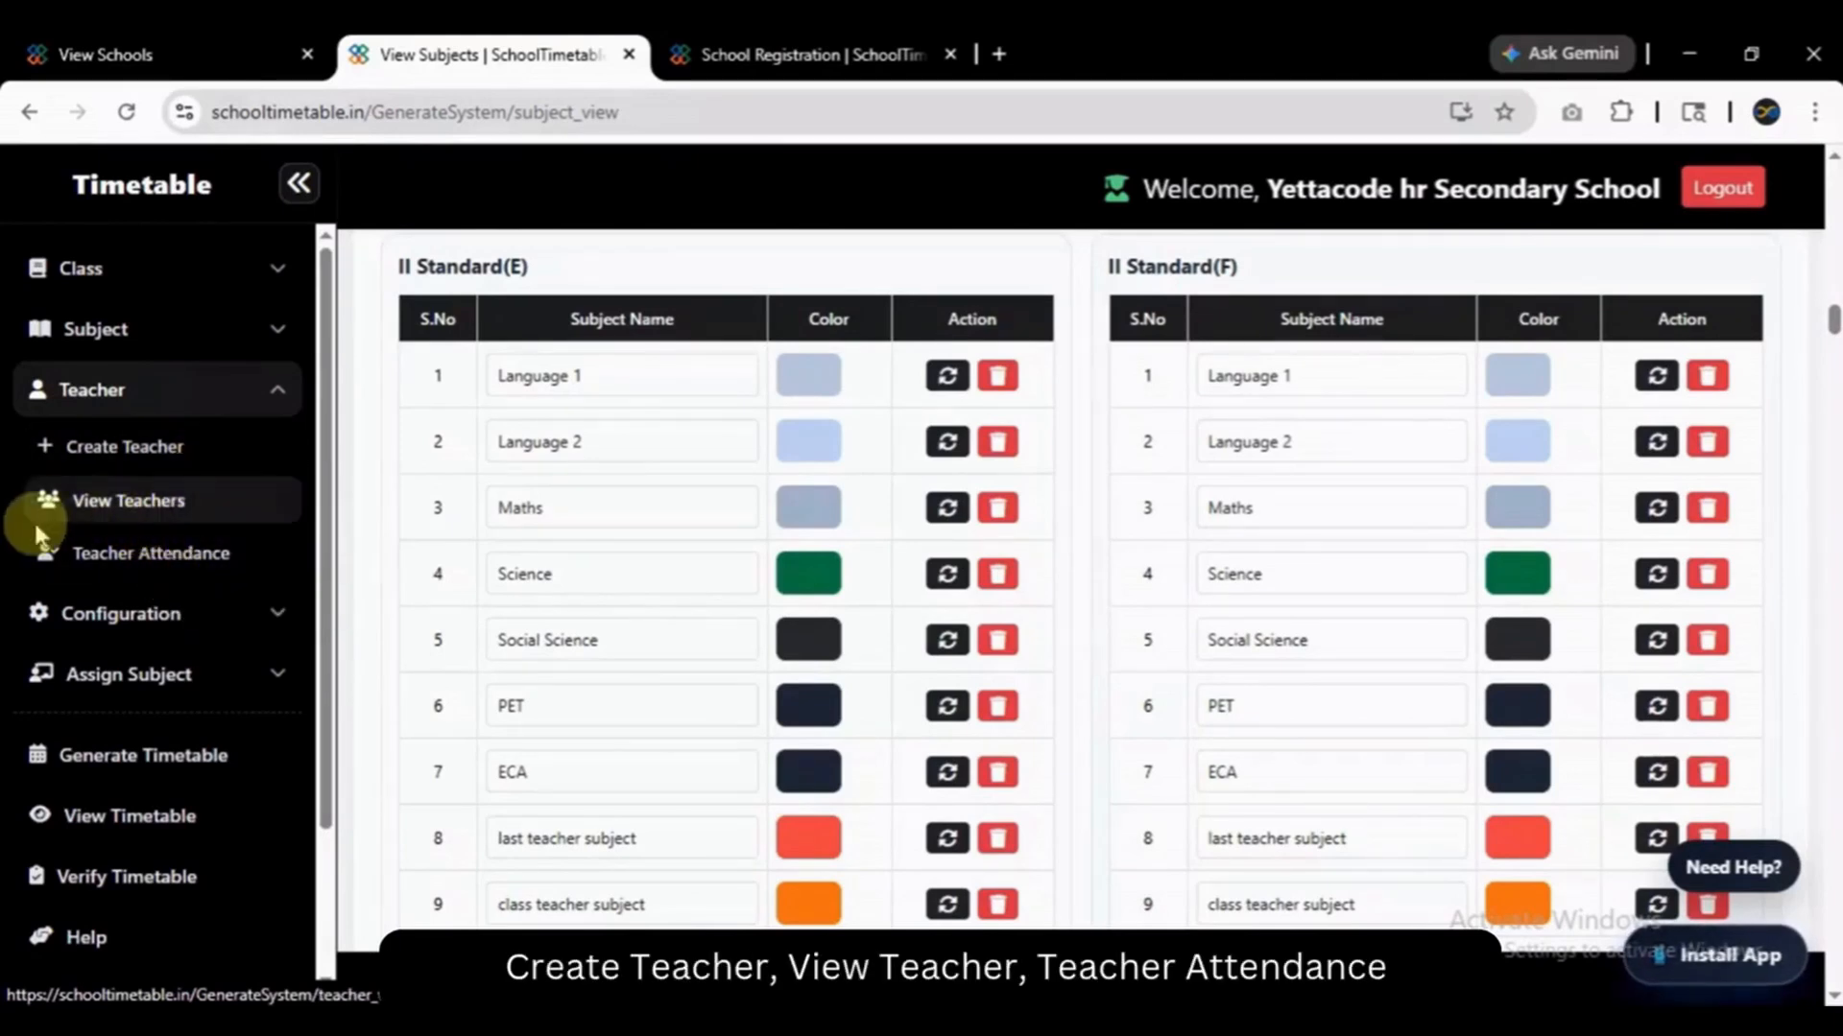
pyautogui.click(148, 462)
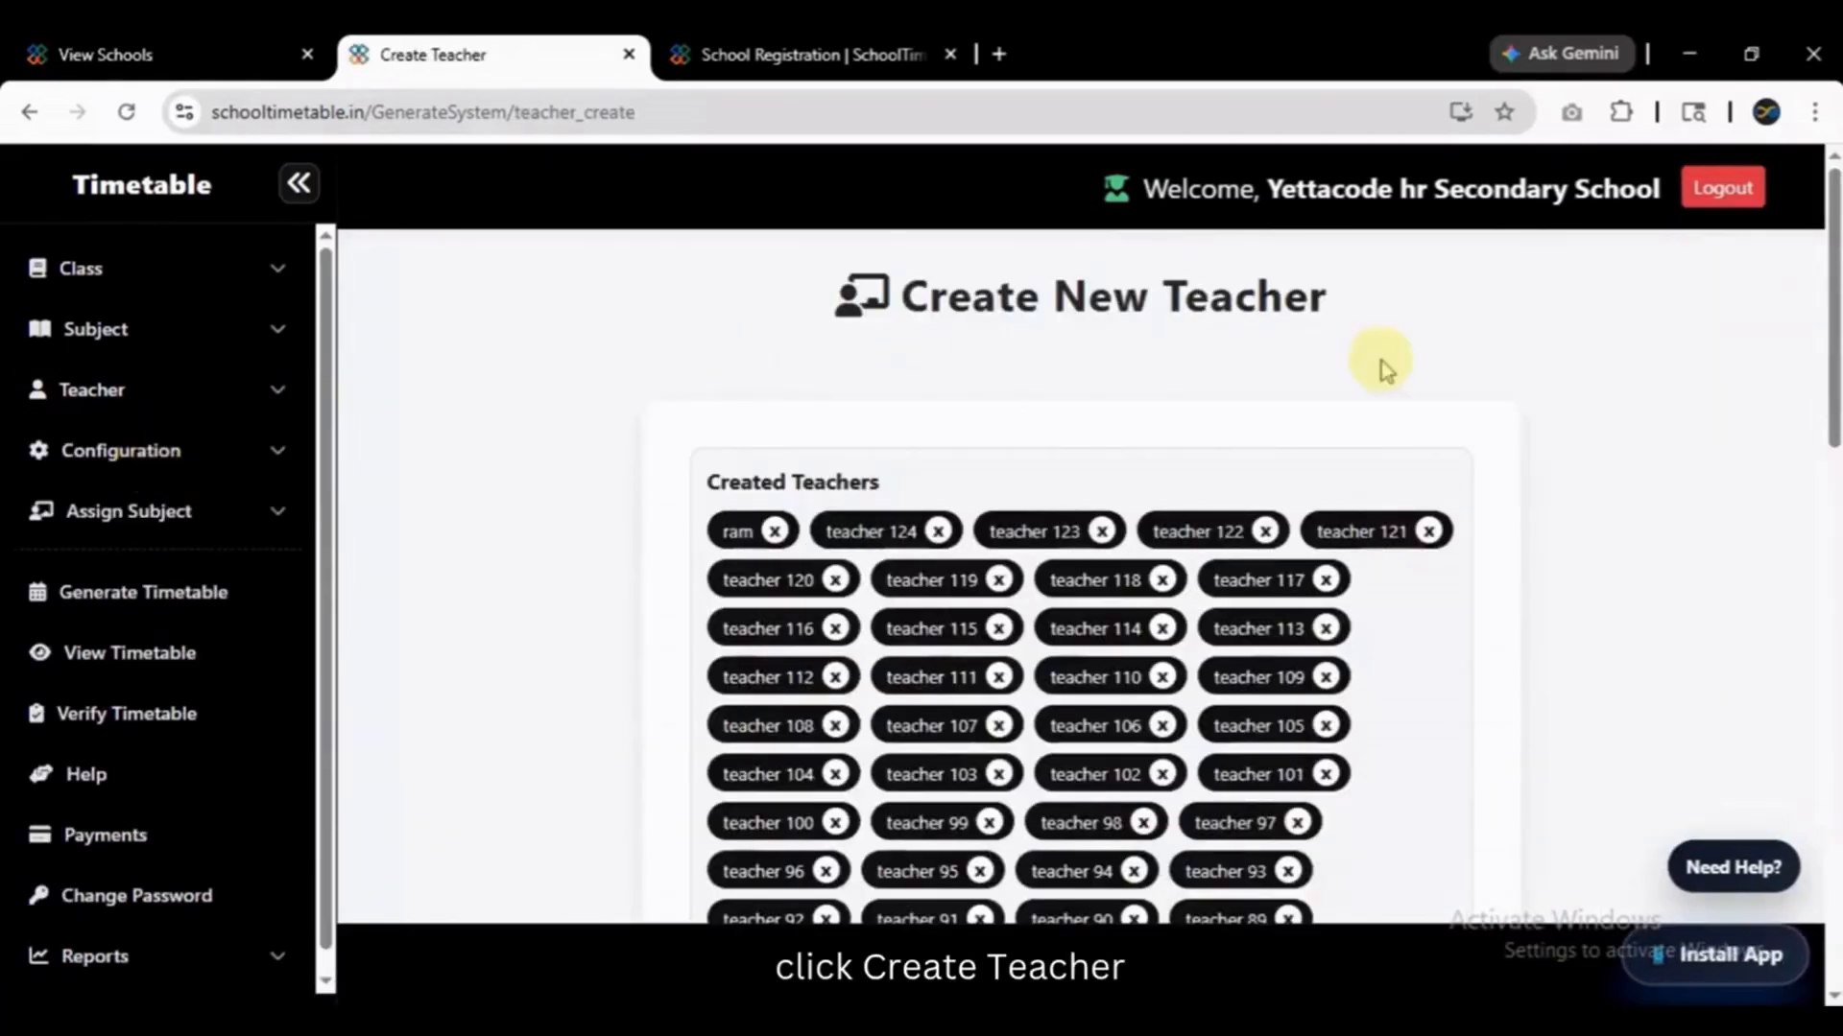
pyautogui.moveTo(1835, 367); pyautogui.dragTo(1837, 388)
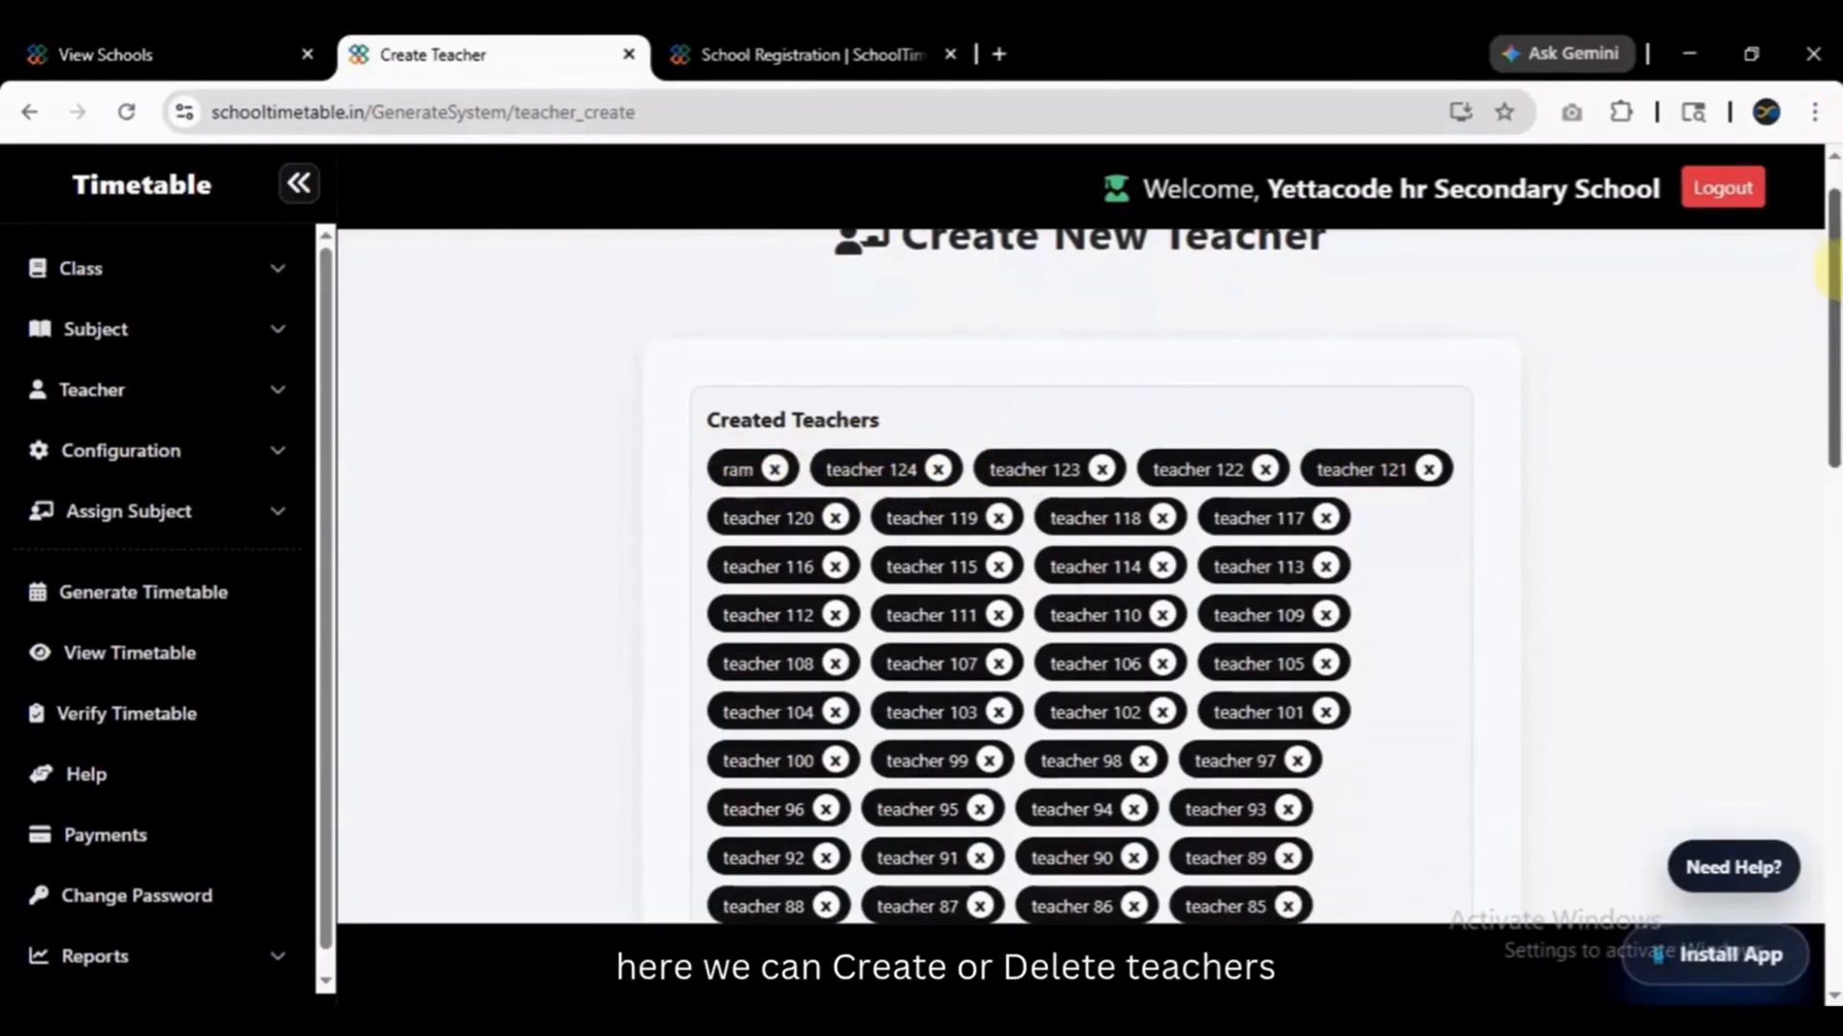
pyautogui.moveTo(1828, 321); pyautogui.dragTo(1828, 845)
pyautogui.click(879, 666)
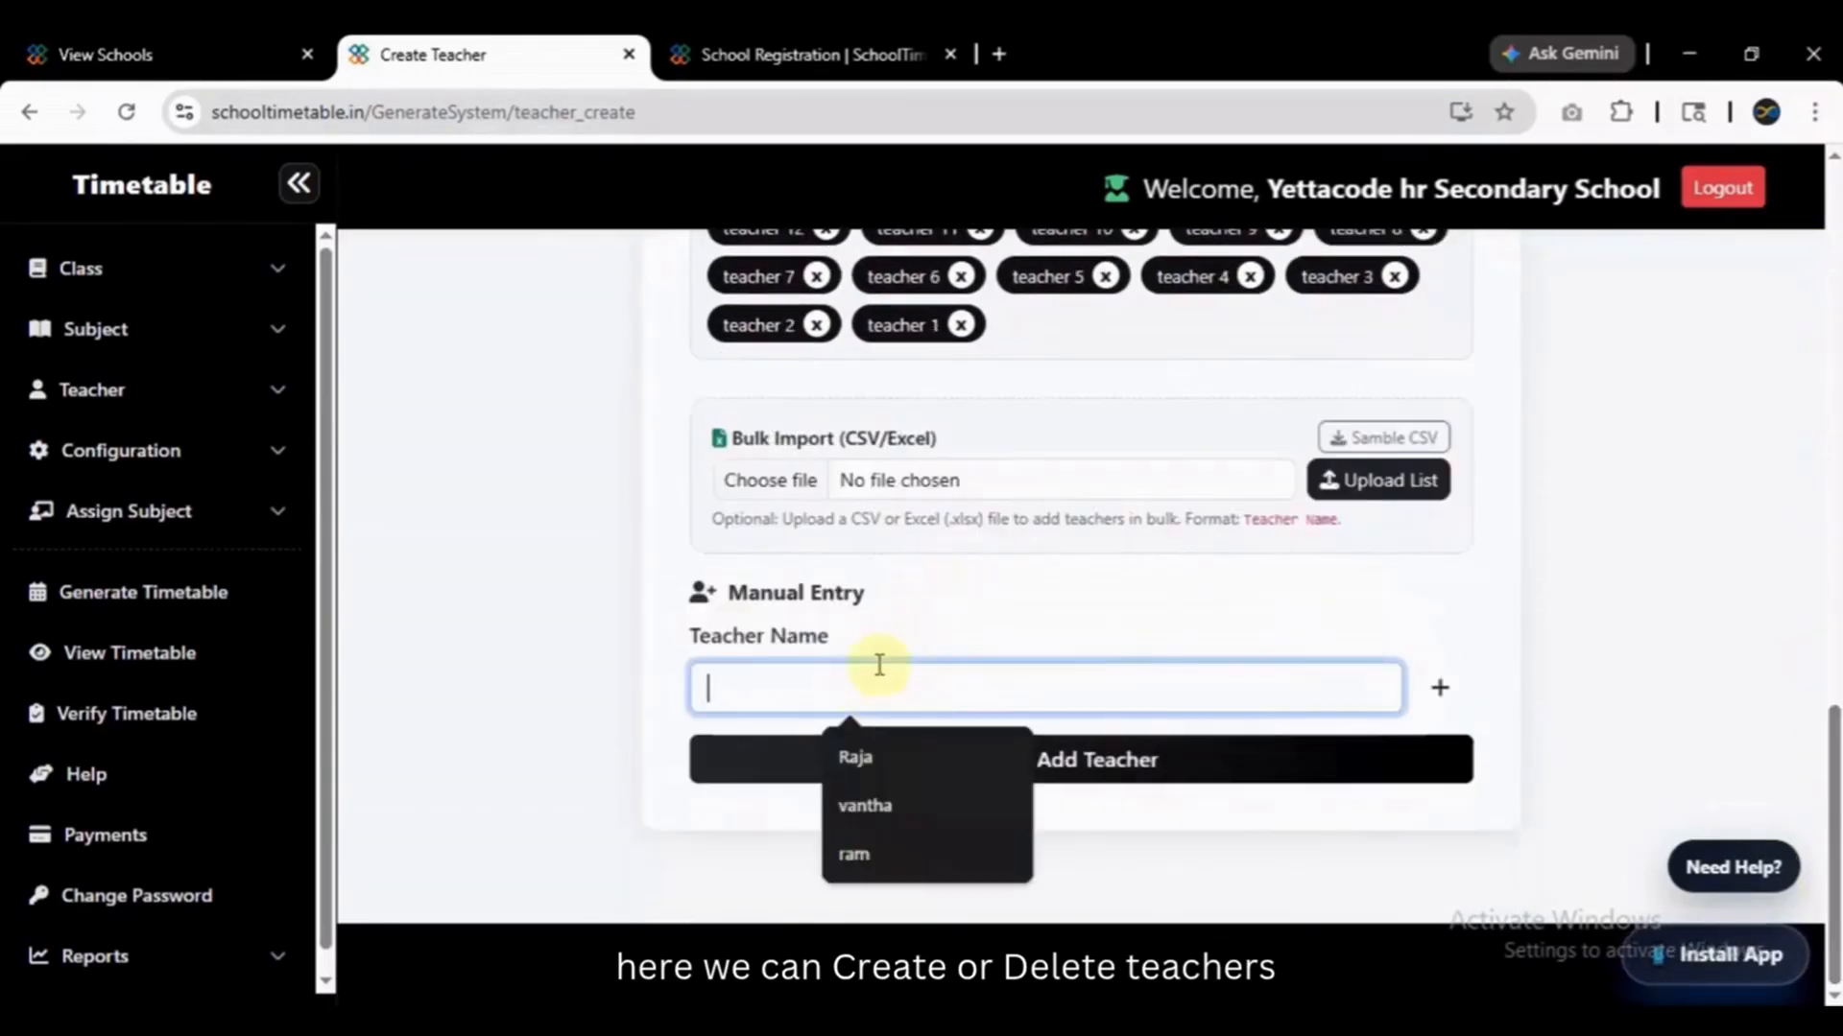
pyautogui.write('Demo')
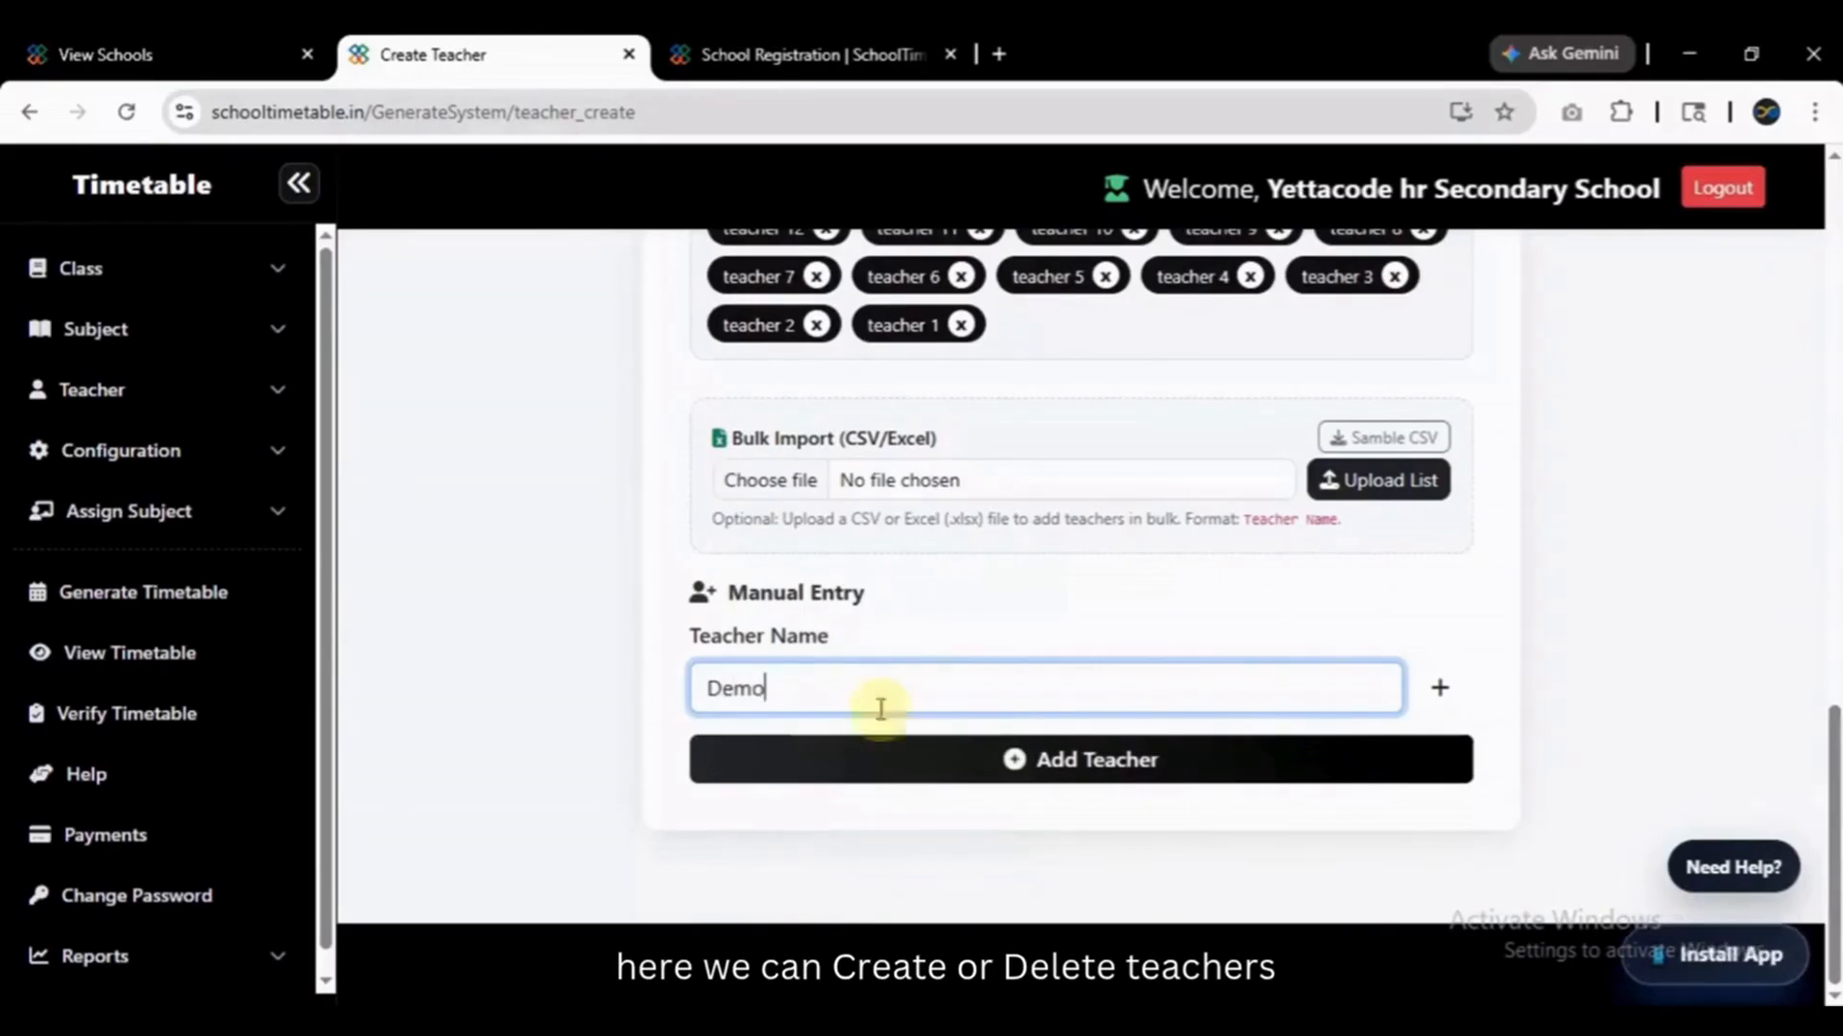
pyautogui.click(972, 760)
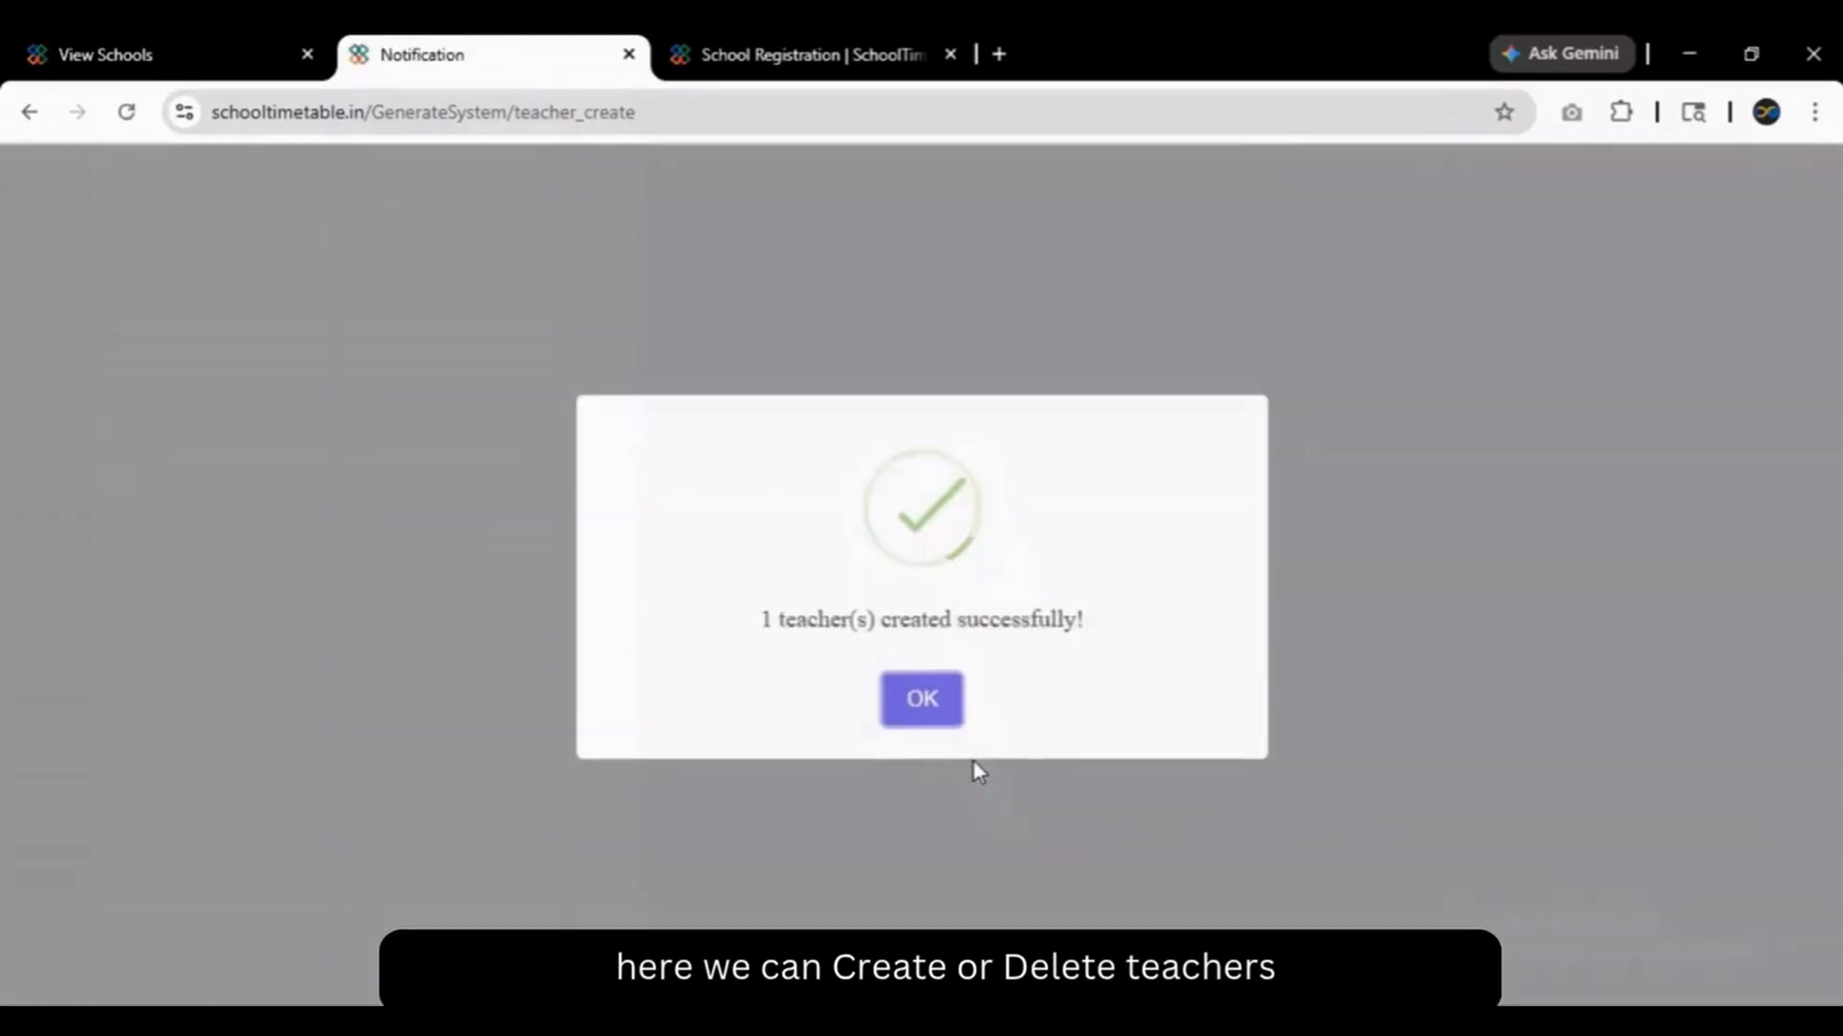
pyautogui.click(909, 719)
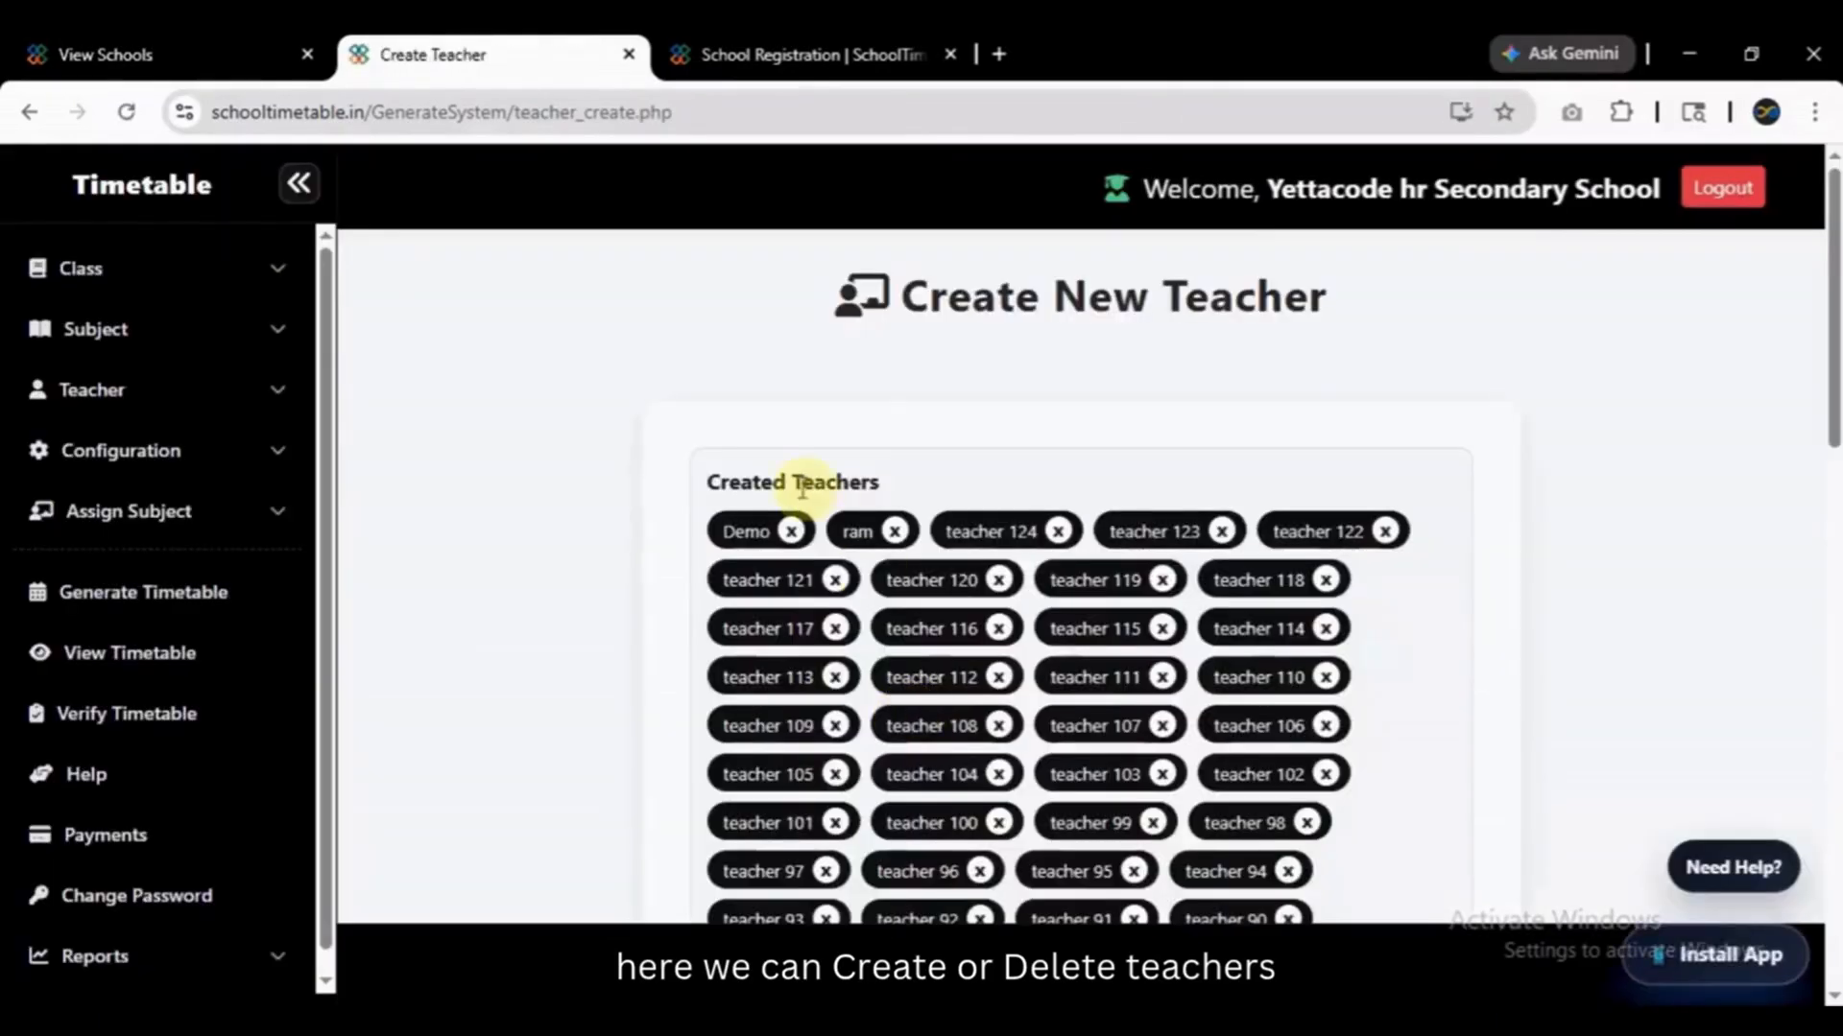
# Open the list of all teachers, view the edit form of the Demo teacher, and return to the list.
pyautogui.click(104, 413)
pyautogui.click(115, 497)
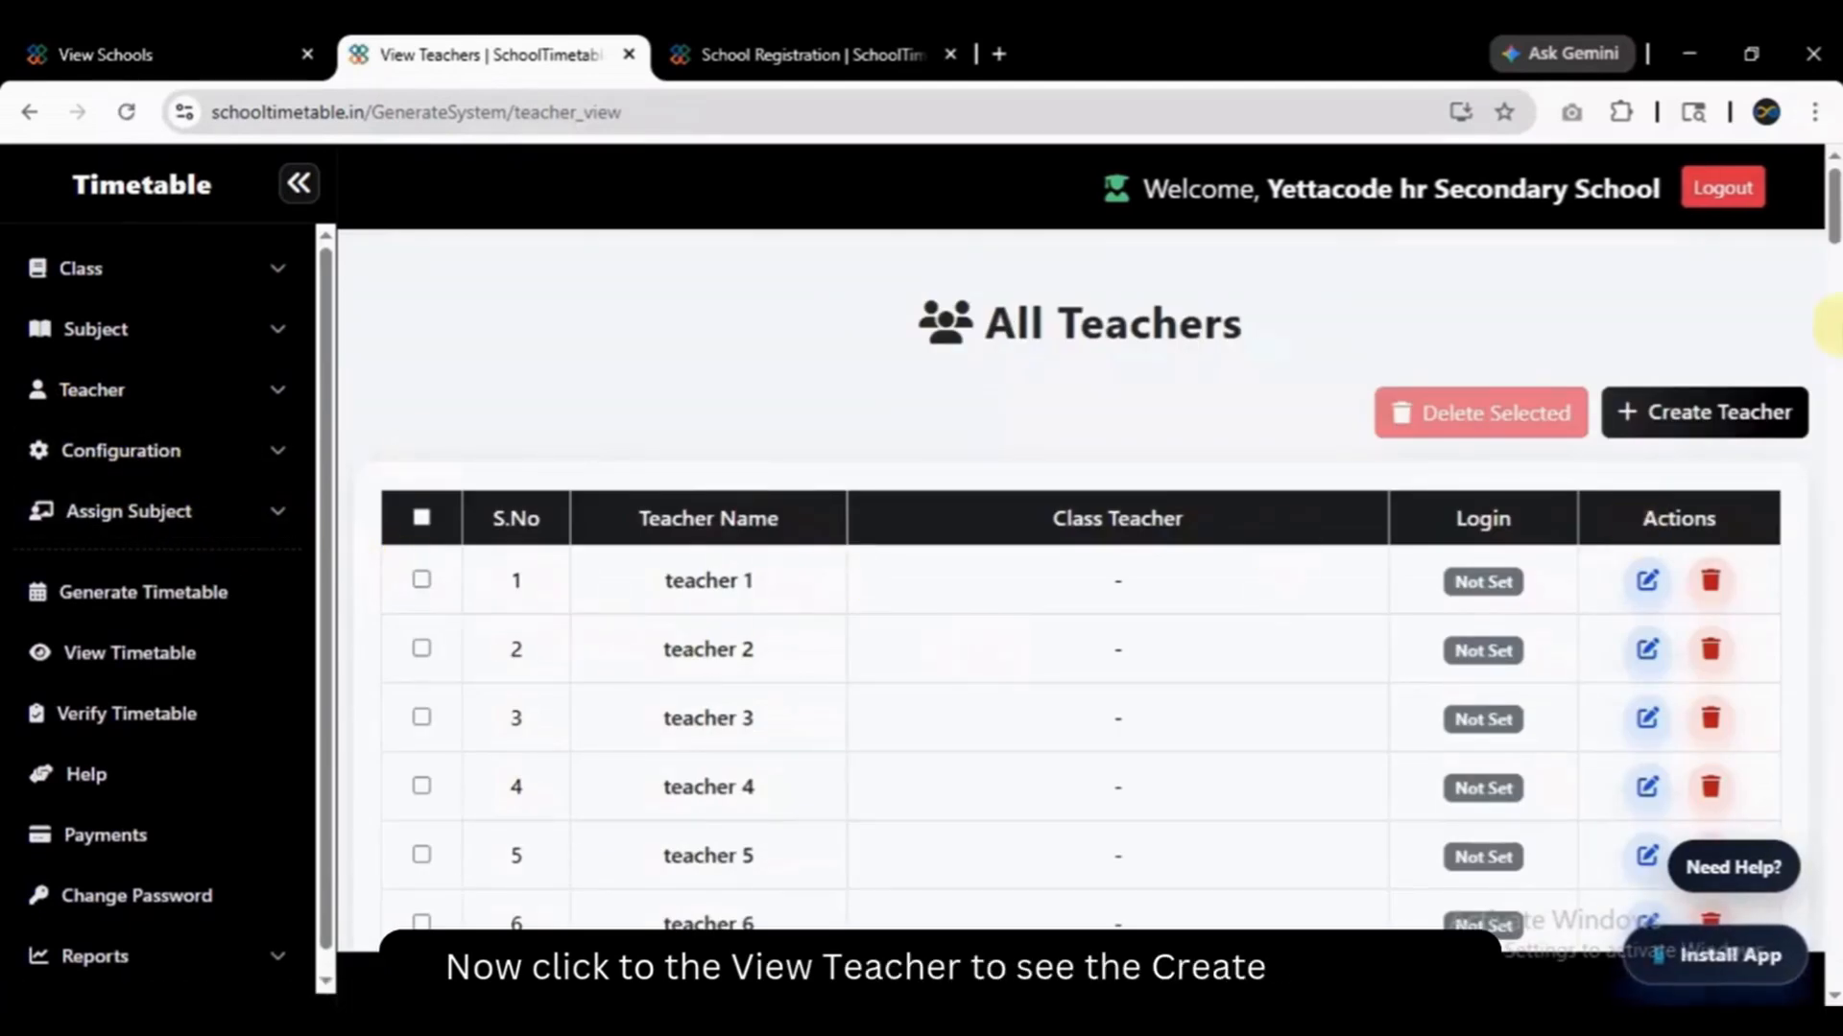
pyautogui.moveTo(1831, 206); pyautogui.dragTo(1833, 950)
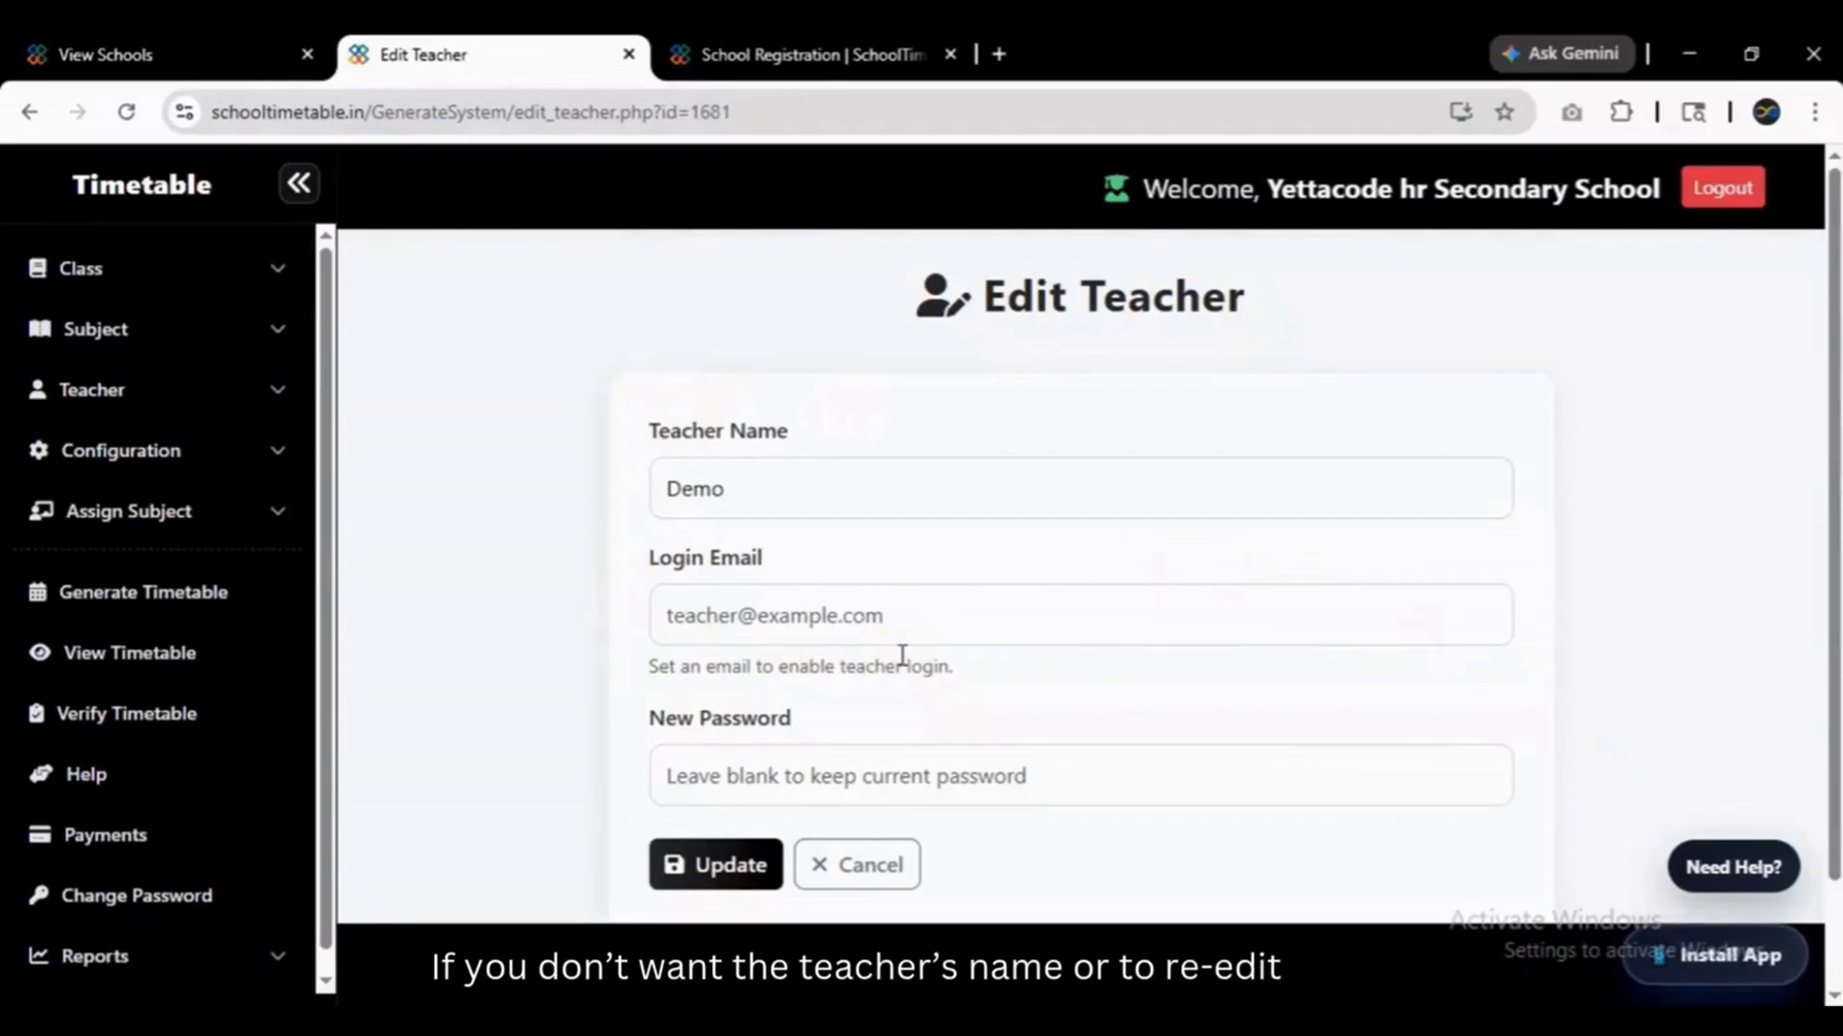
pyautogui.click(29, 111)
pyautogui.scroll(-20, 1040, 707)
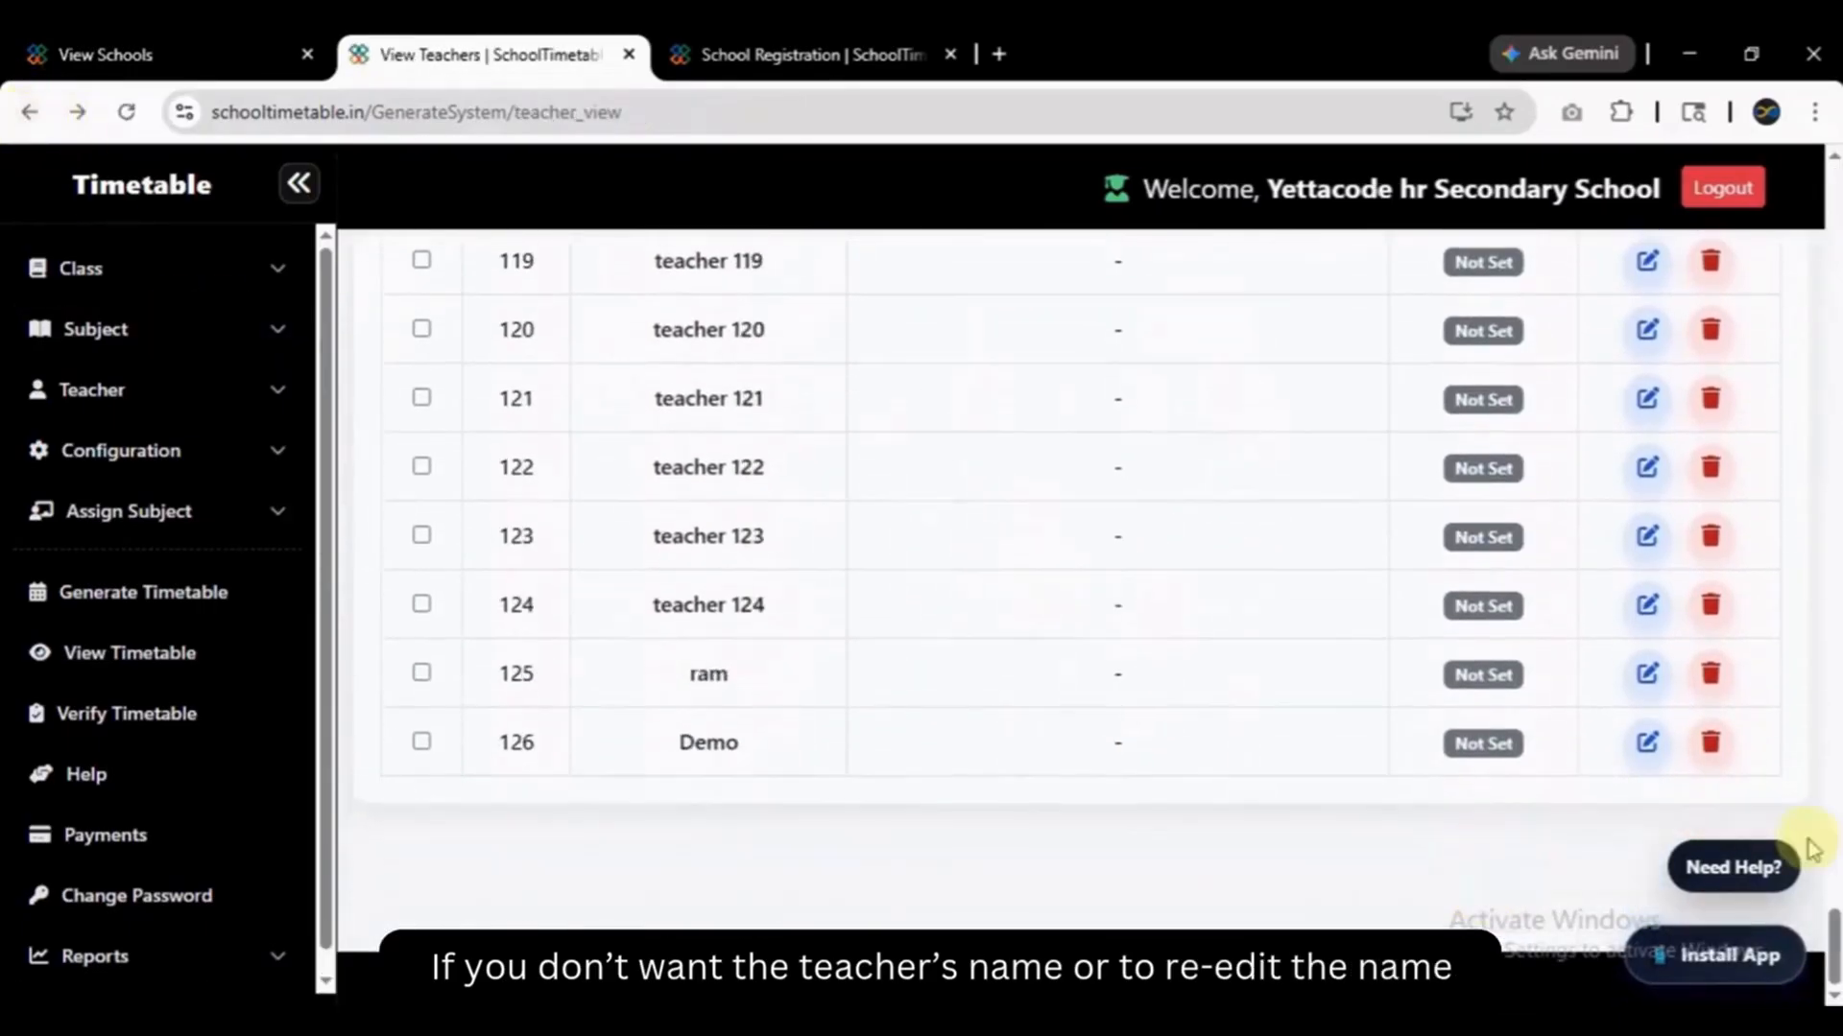
pyautogui.scroll(20, 1828, 845)
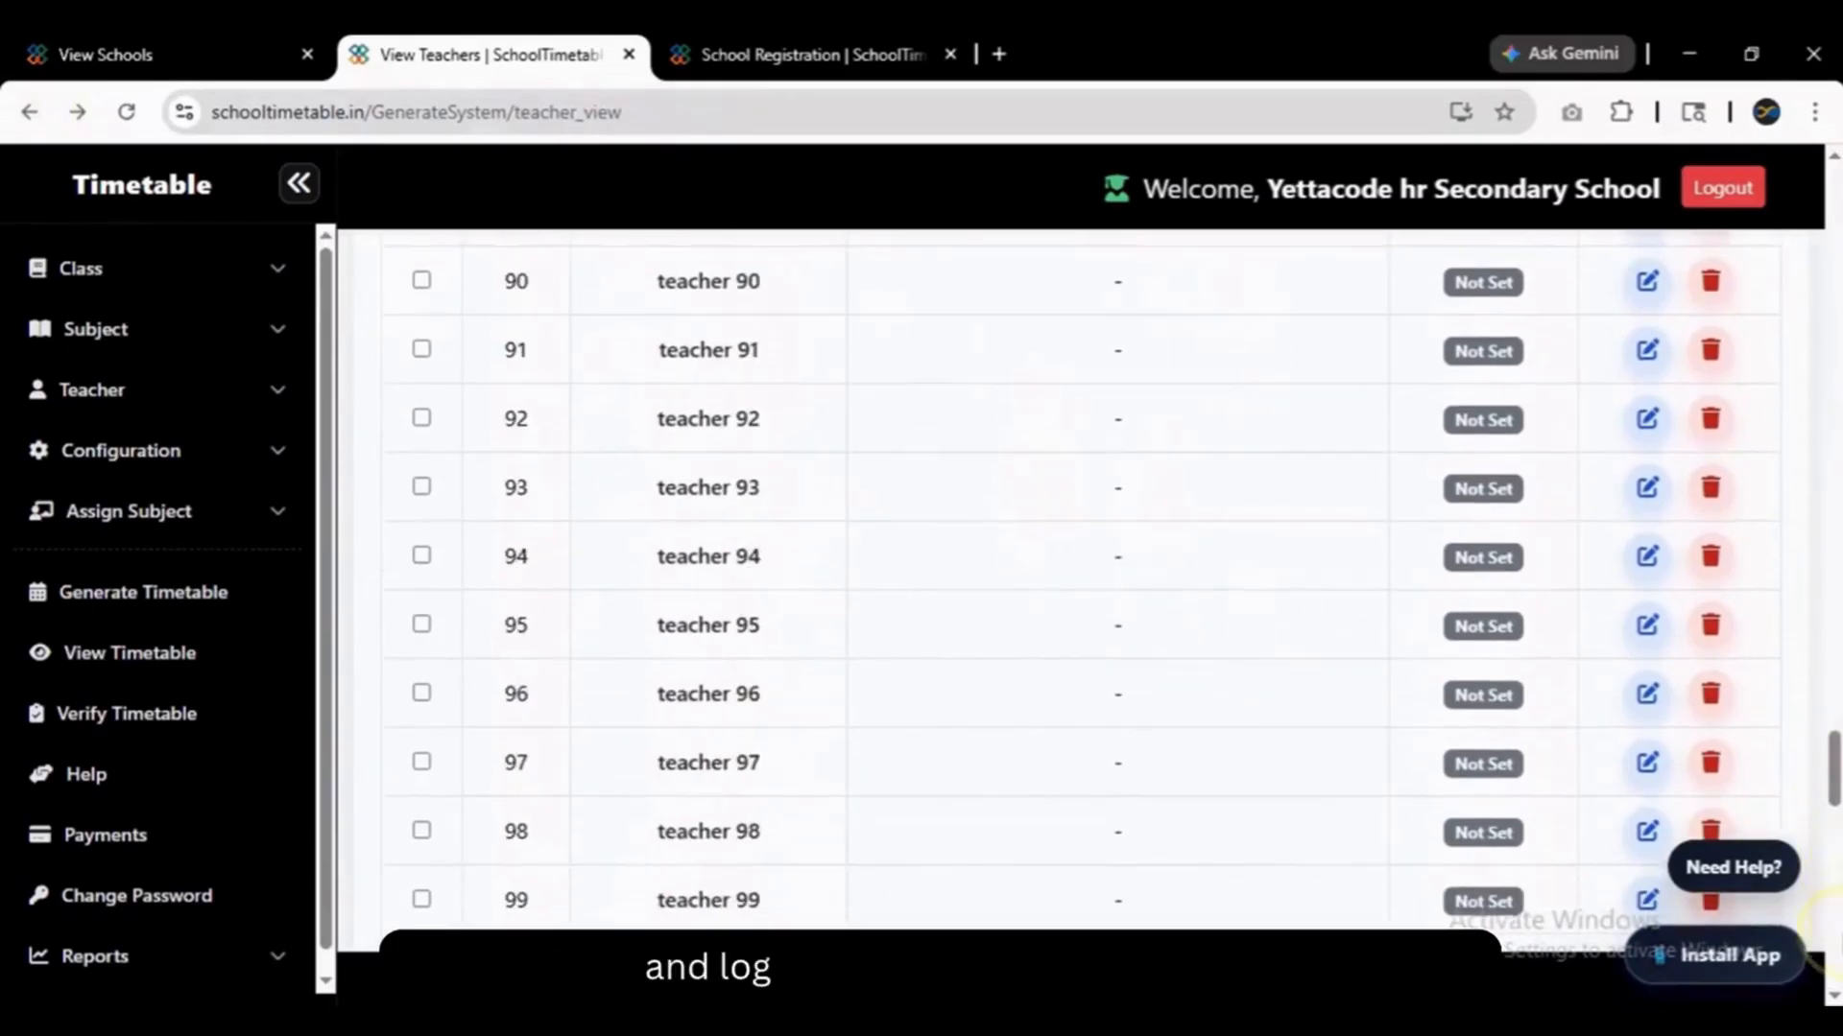
# Delete the Demo teacher at the end of the teacher list.
pyautogui.moveTo(1831, 758); pyautogui.dragTo(1831, 945)
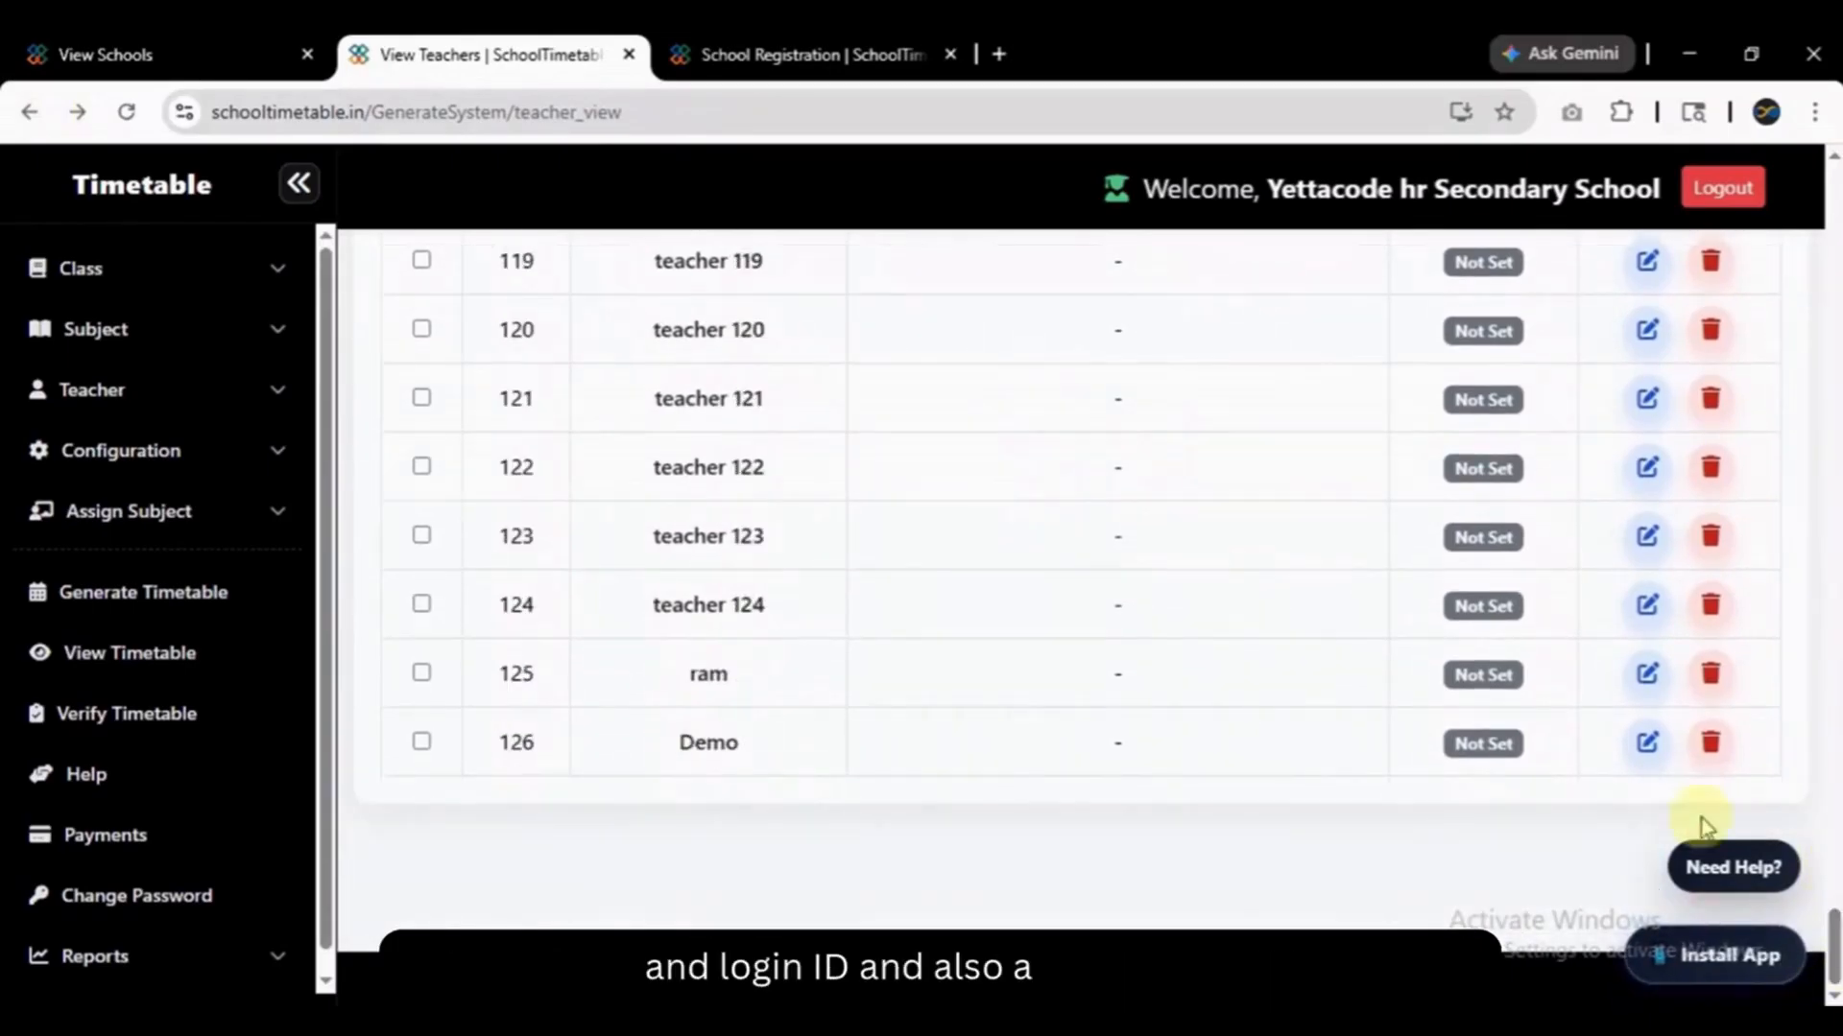
pyautogui.click(1709, 743)
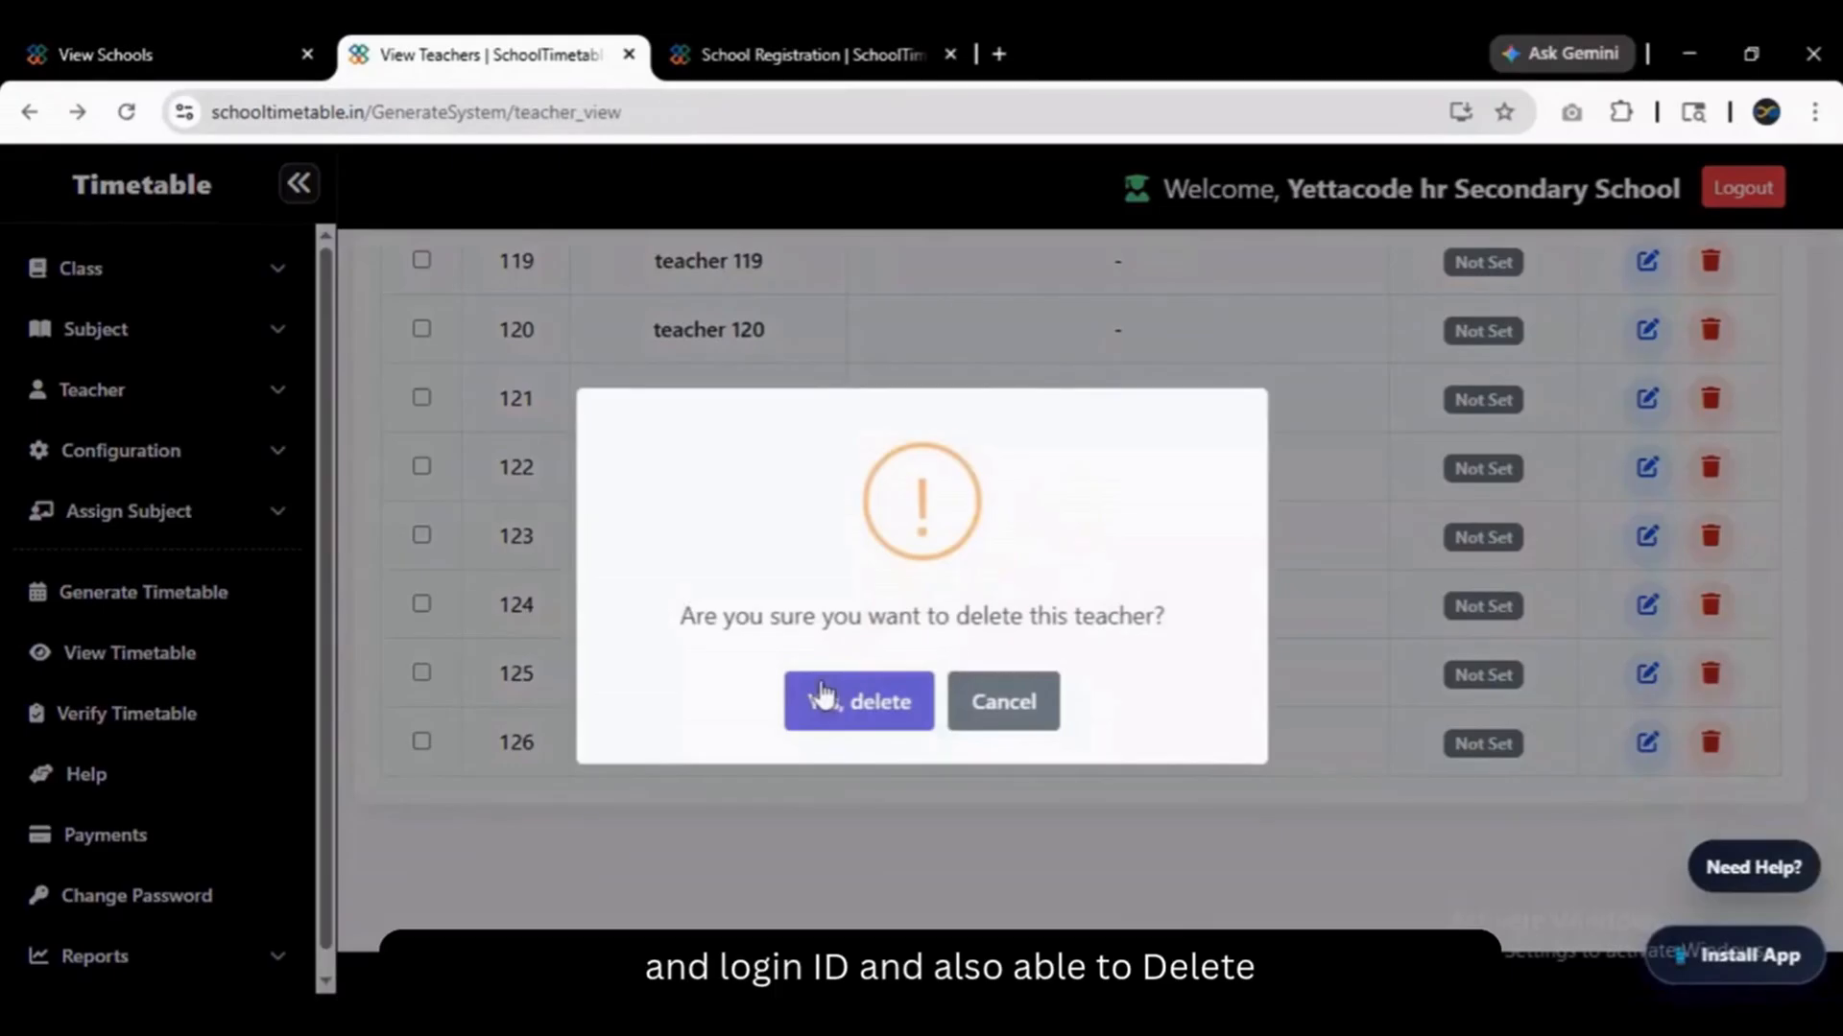
pyautogui.click(822, 693)
pyautogui.click(936, 709)
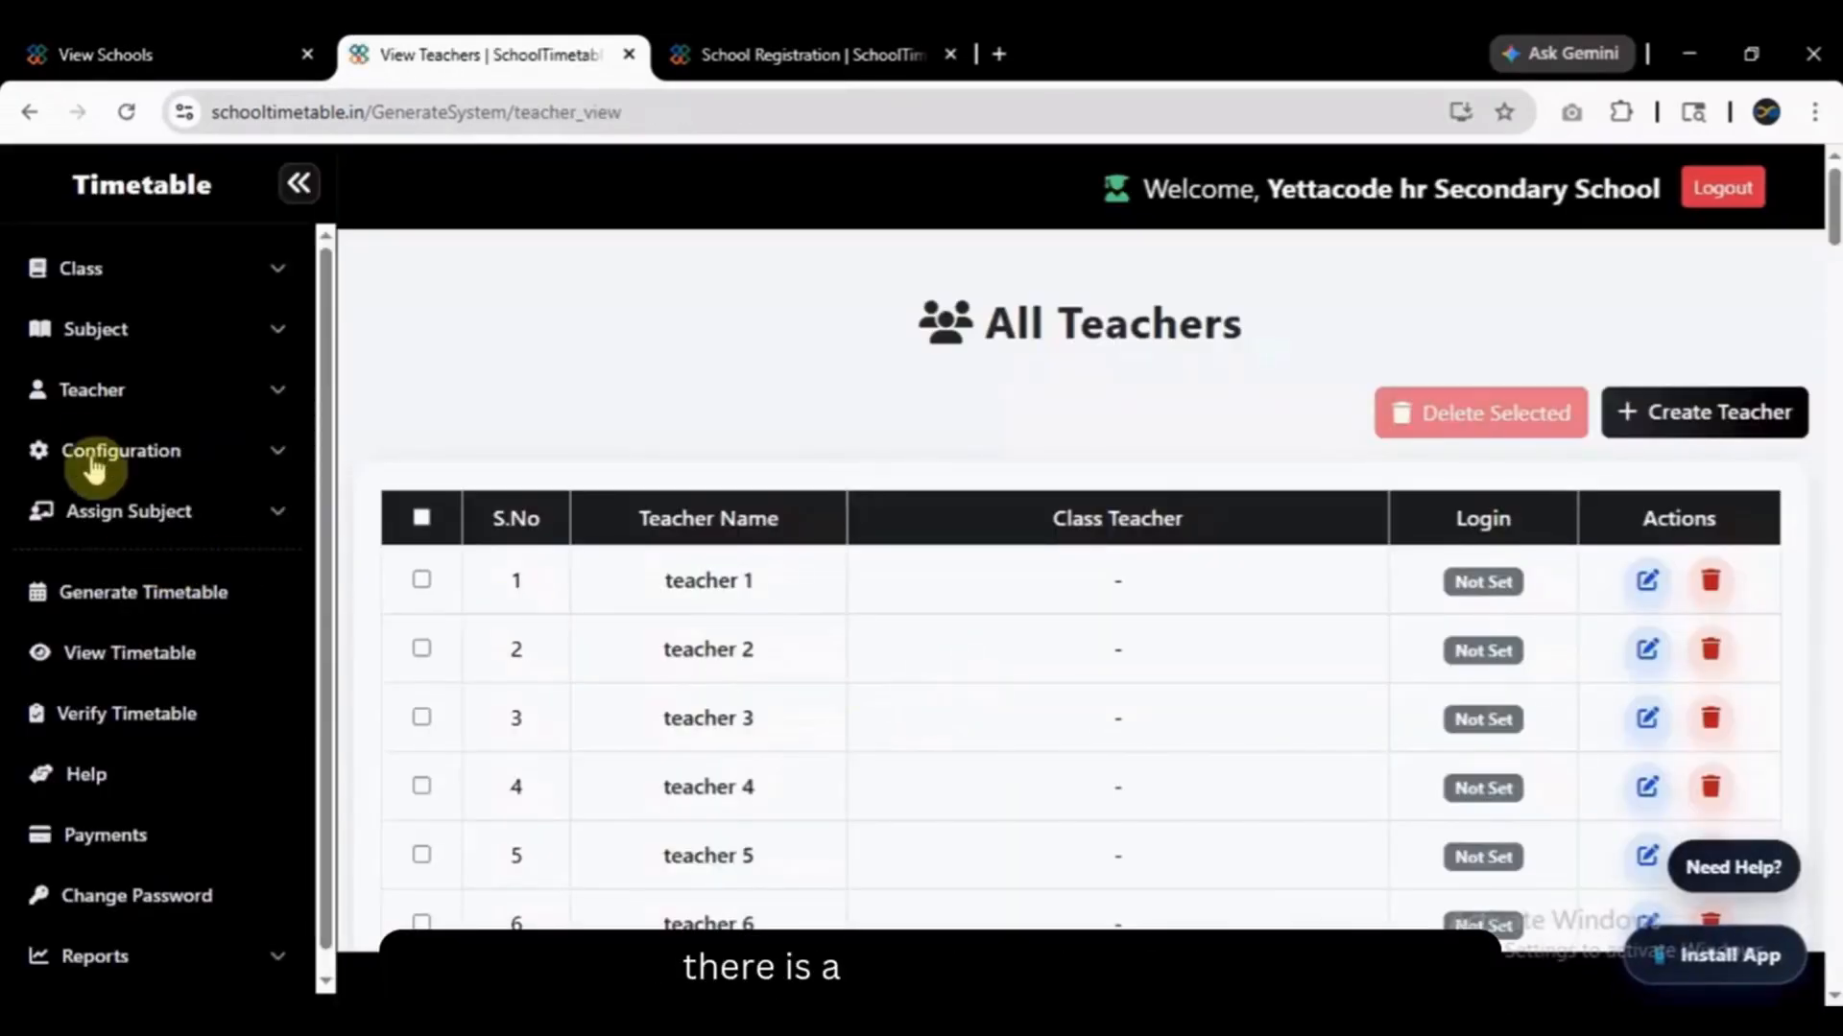
# Open the teacher attendance dashboard to view today's attendance overview.
pyautogui.click(77, 395)
pyautogui.click(84, 553)
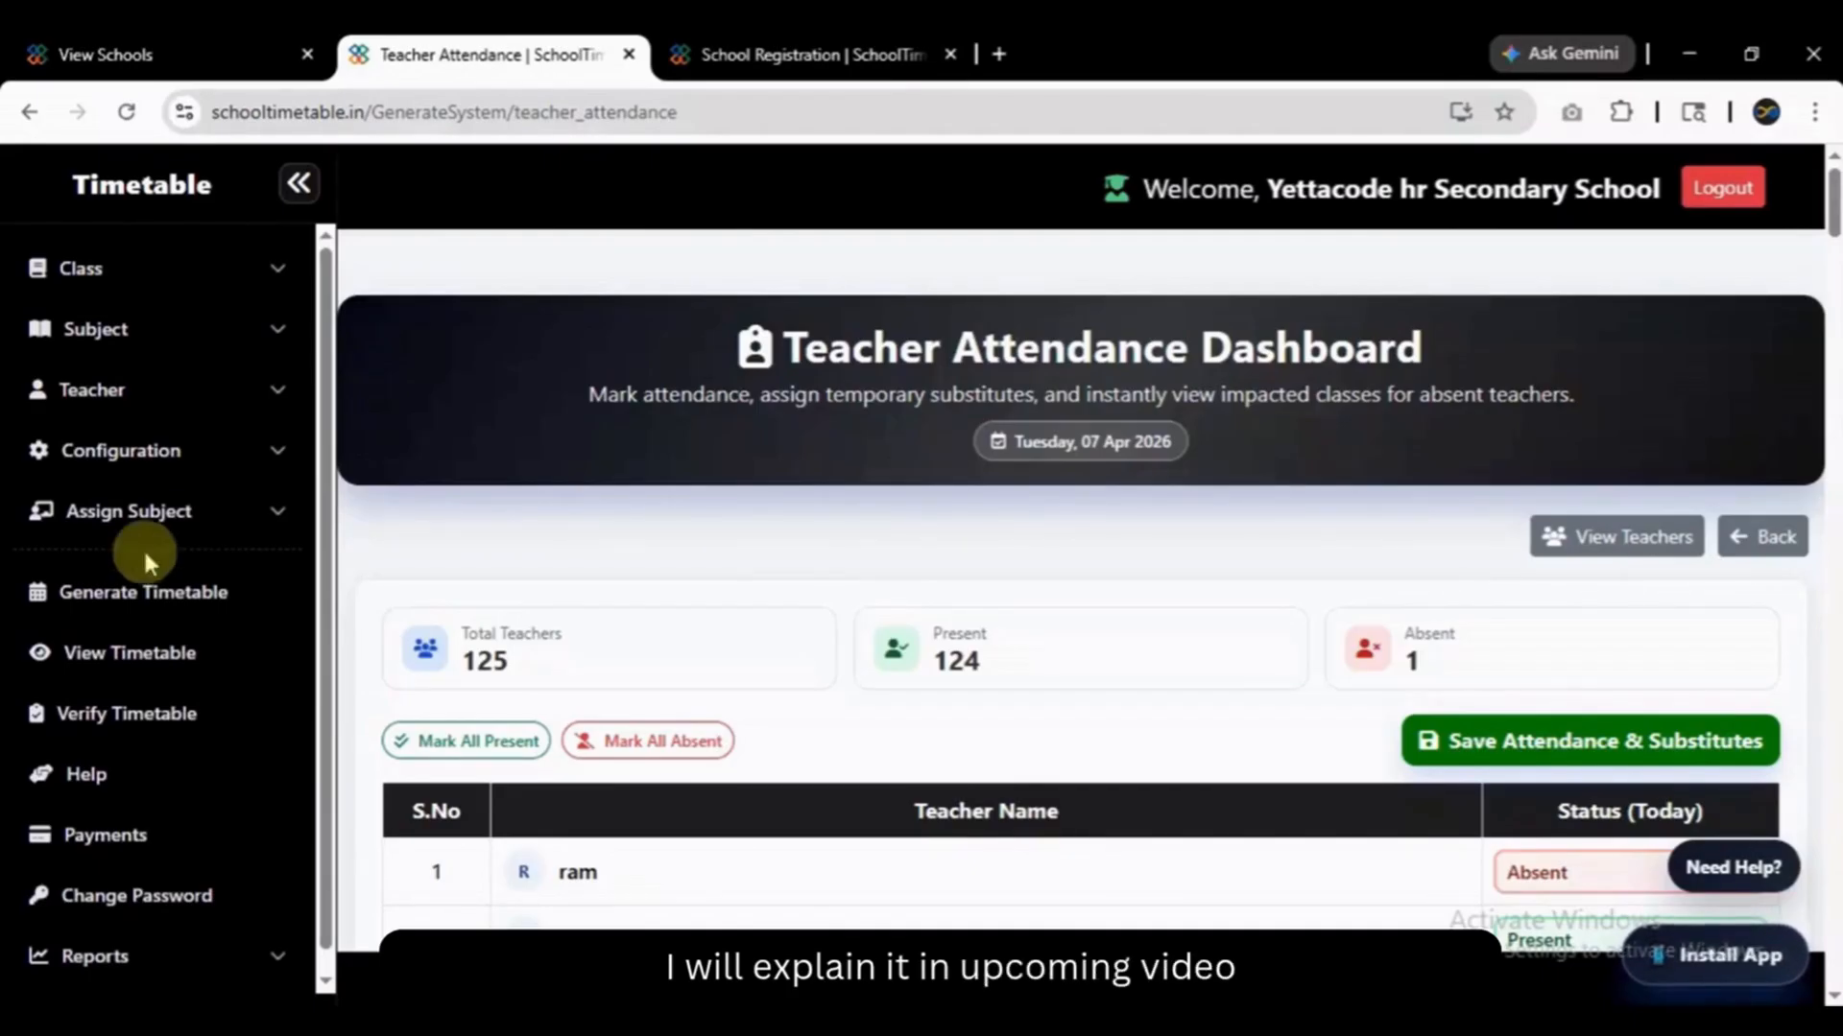
# Open the break time configurations and start adding a new configuration.
pyautogui.click(196, 466)
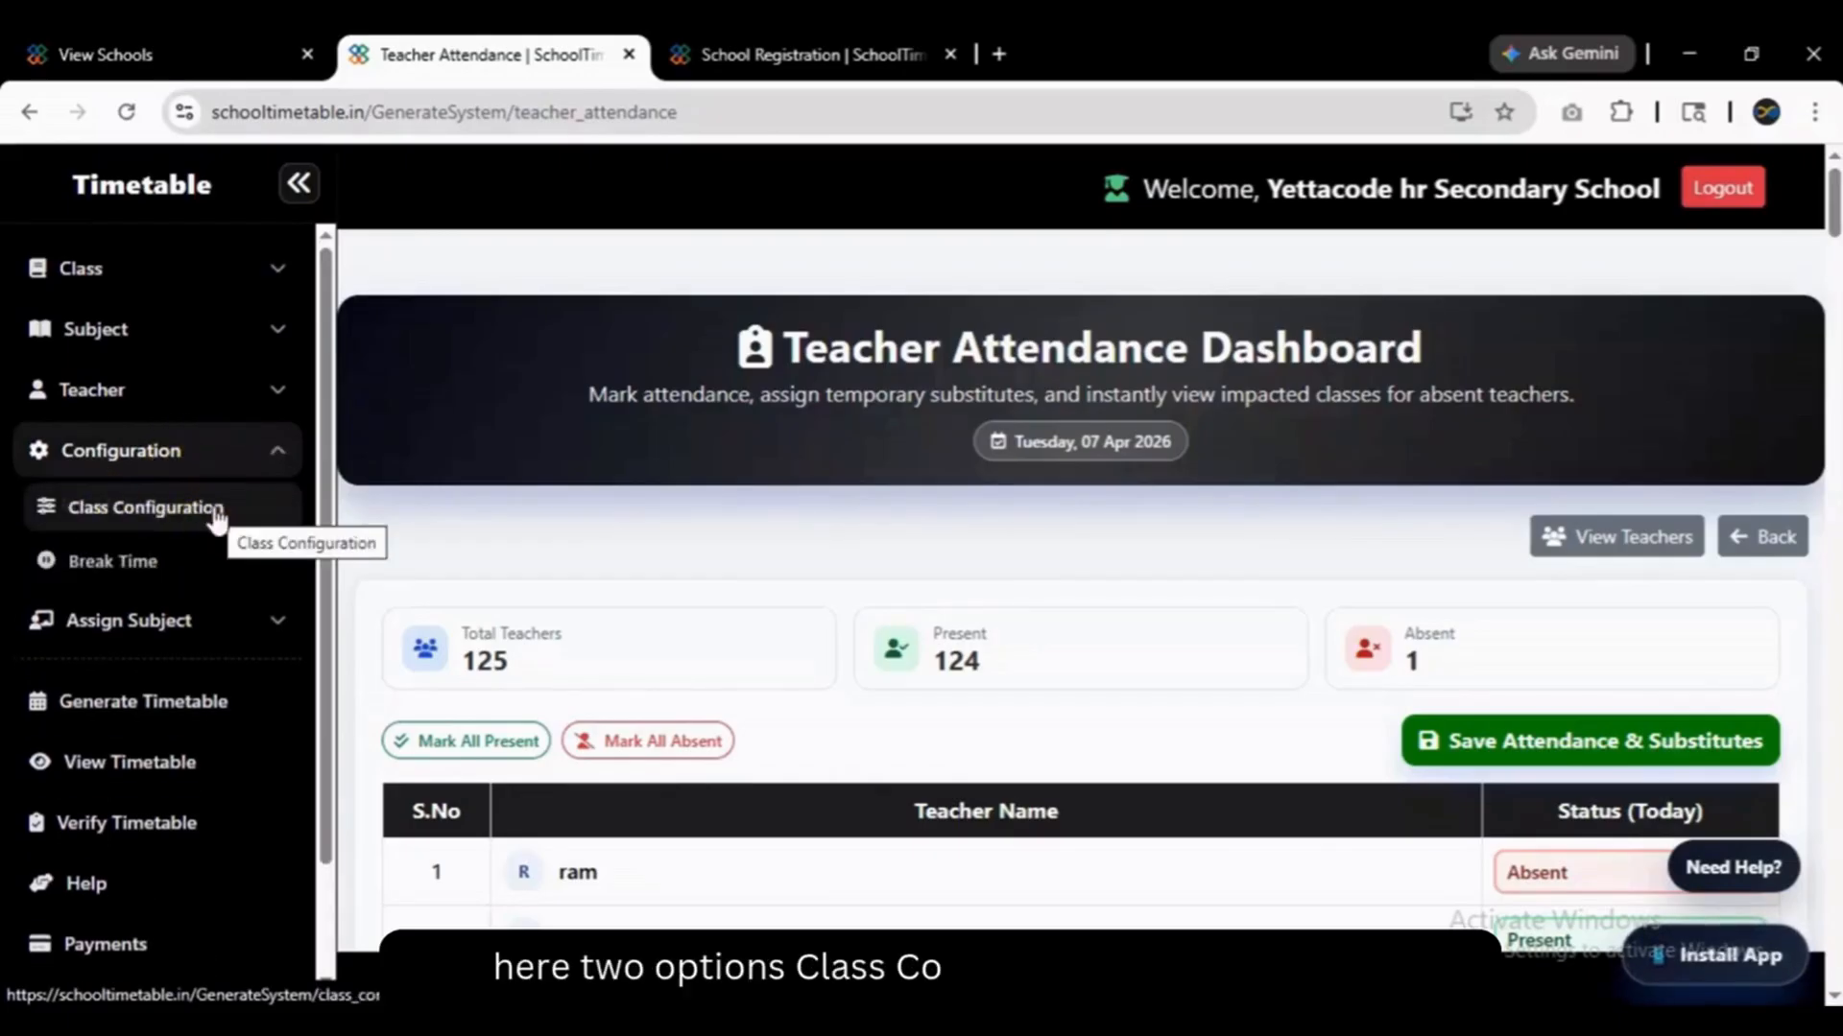
pyautogui.click(113, 562)
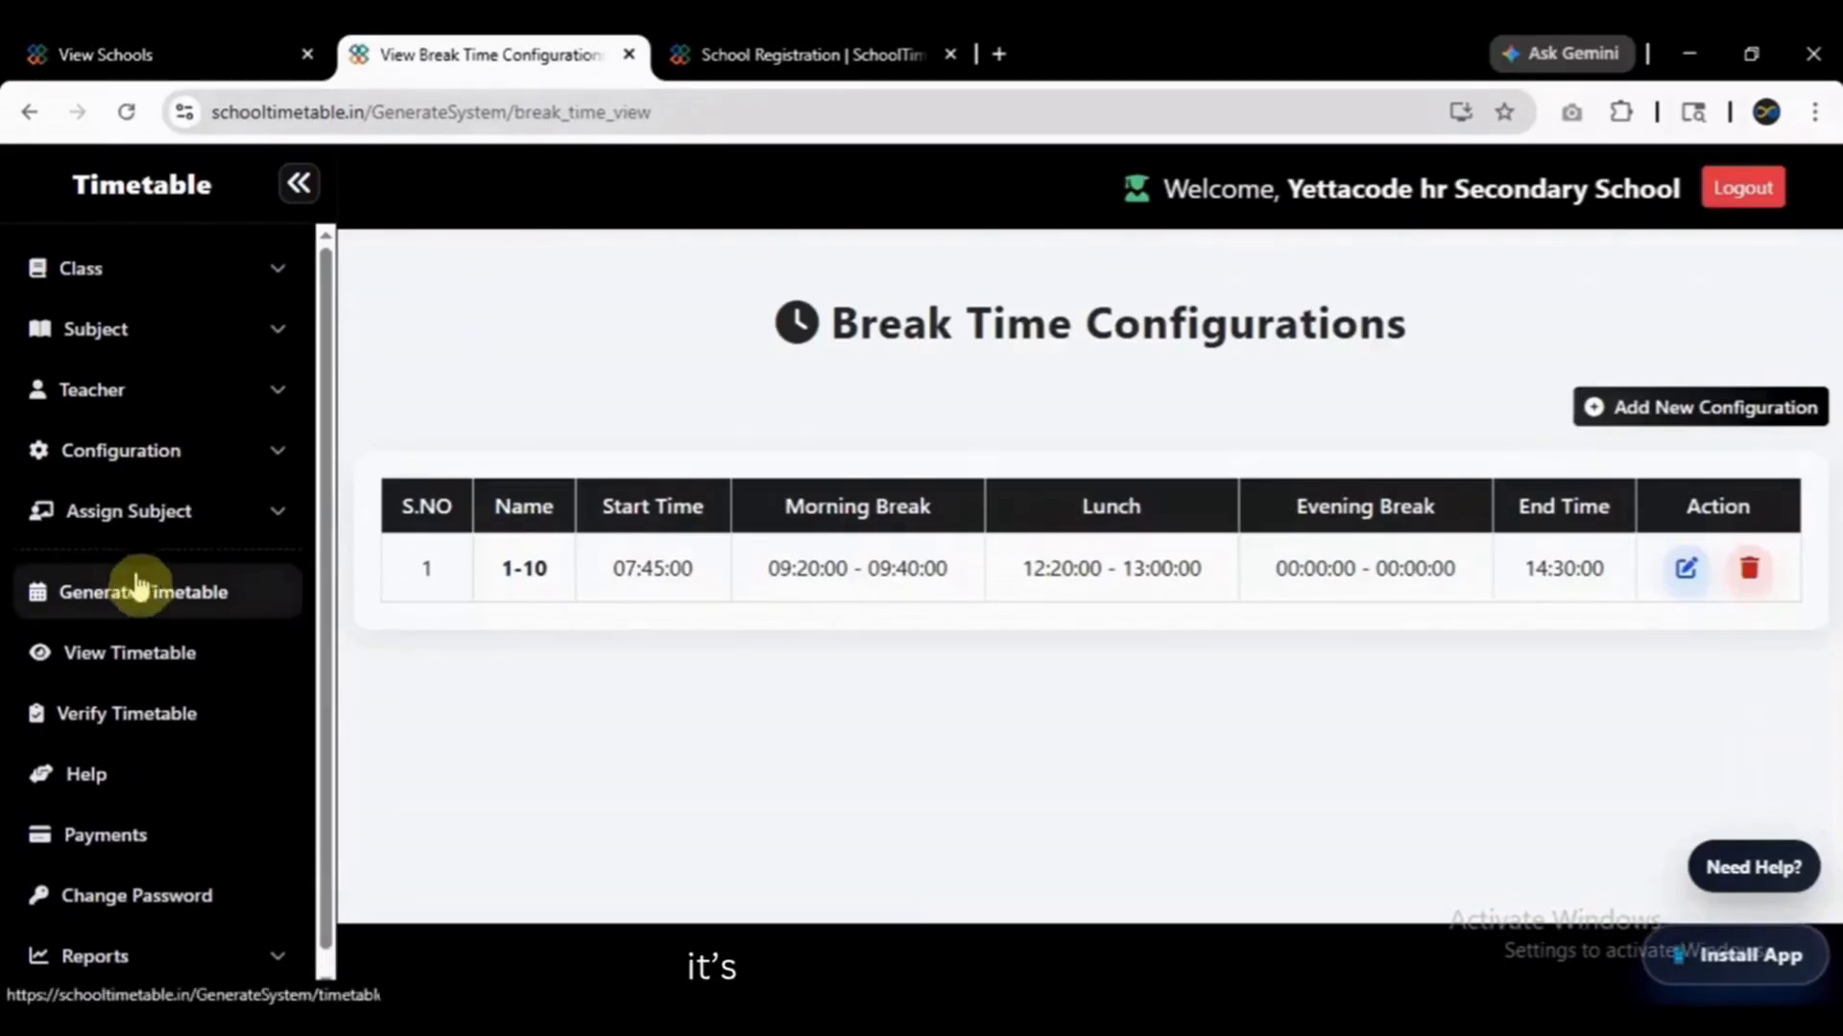
pyautogui.click(1691, 403)
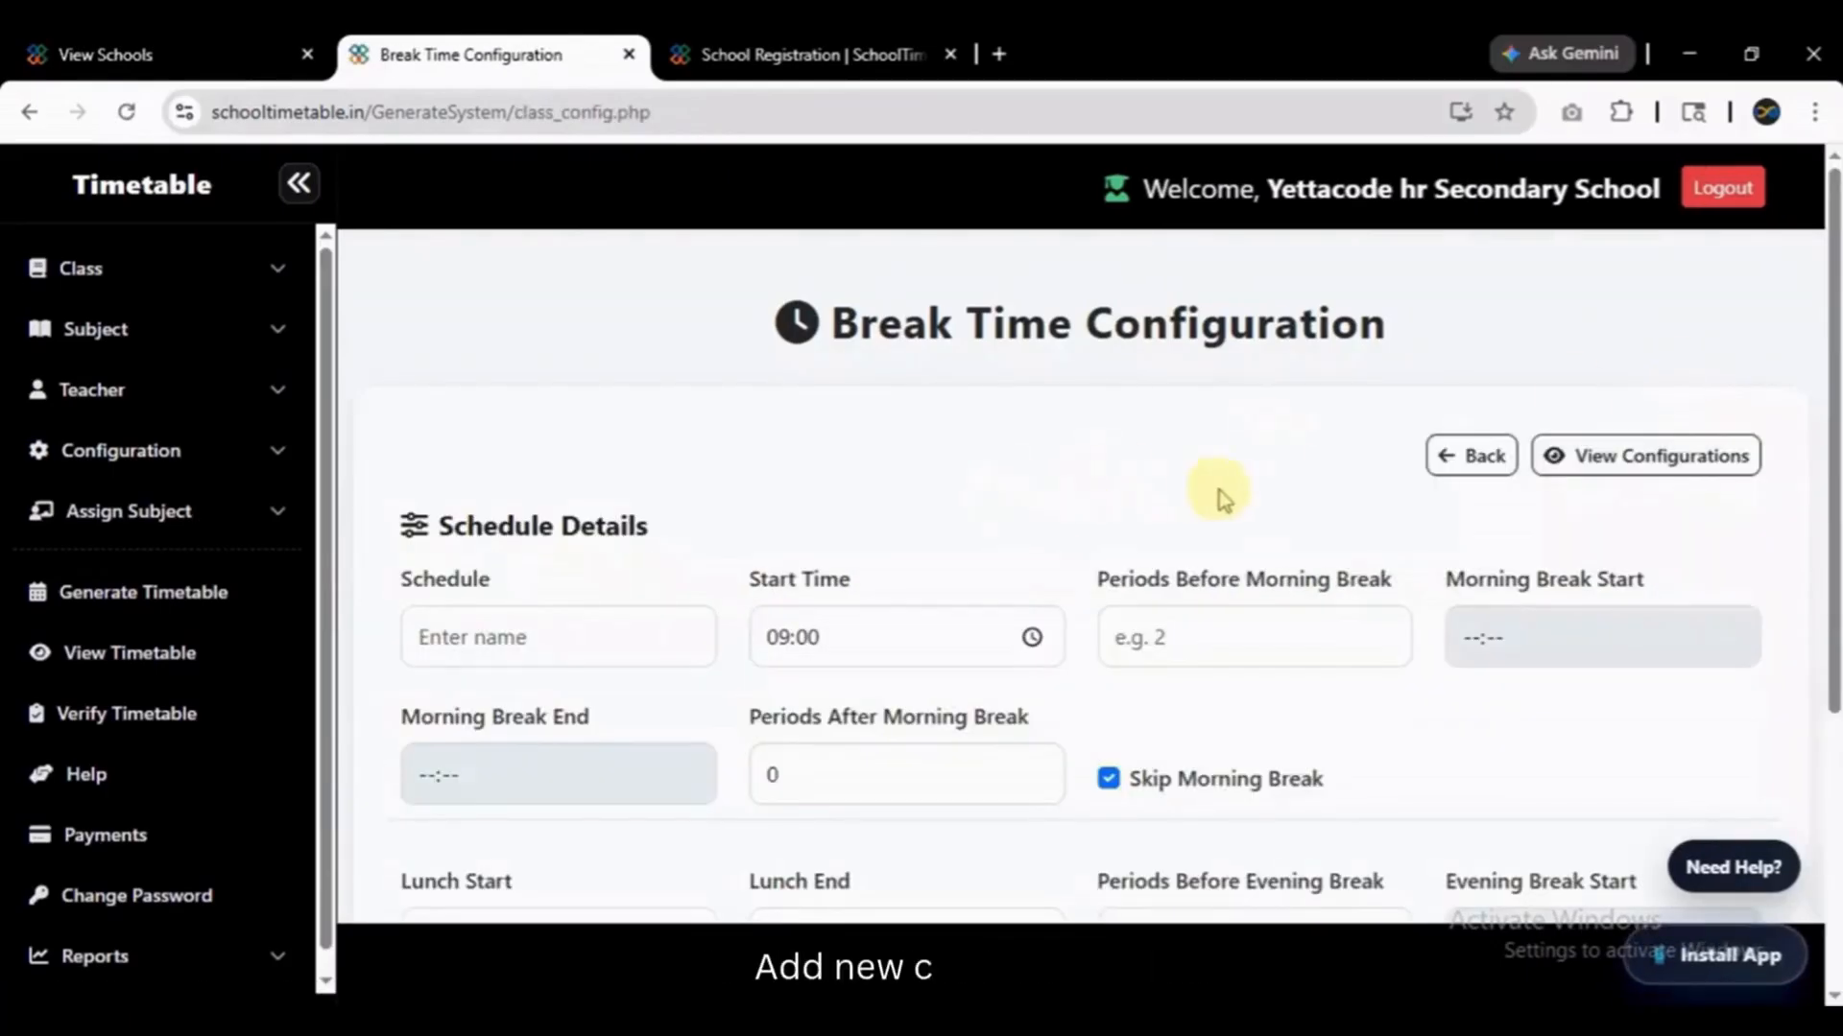
# Review the schedule name, start time, morning break and evening break fields of the new break time configuration.
pyautogui.scroll(-3, 1223, 497)
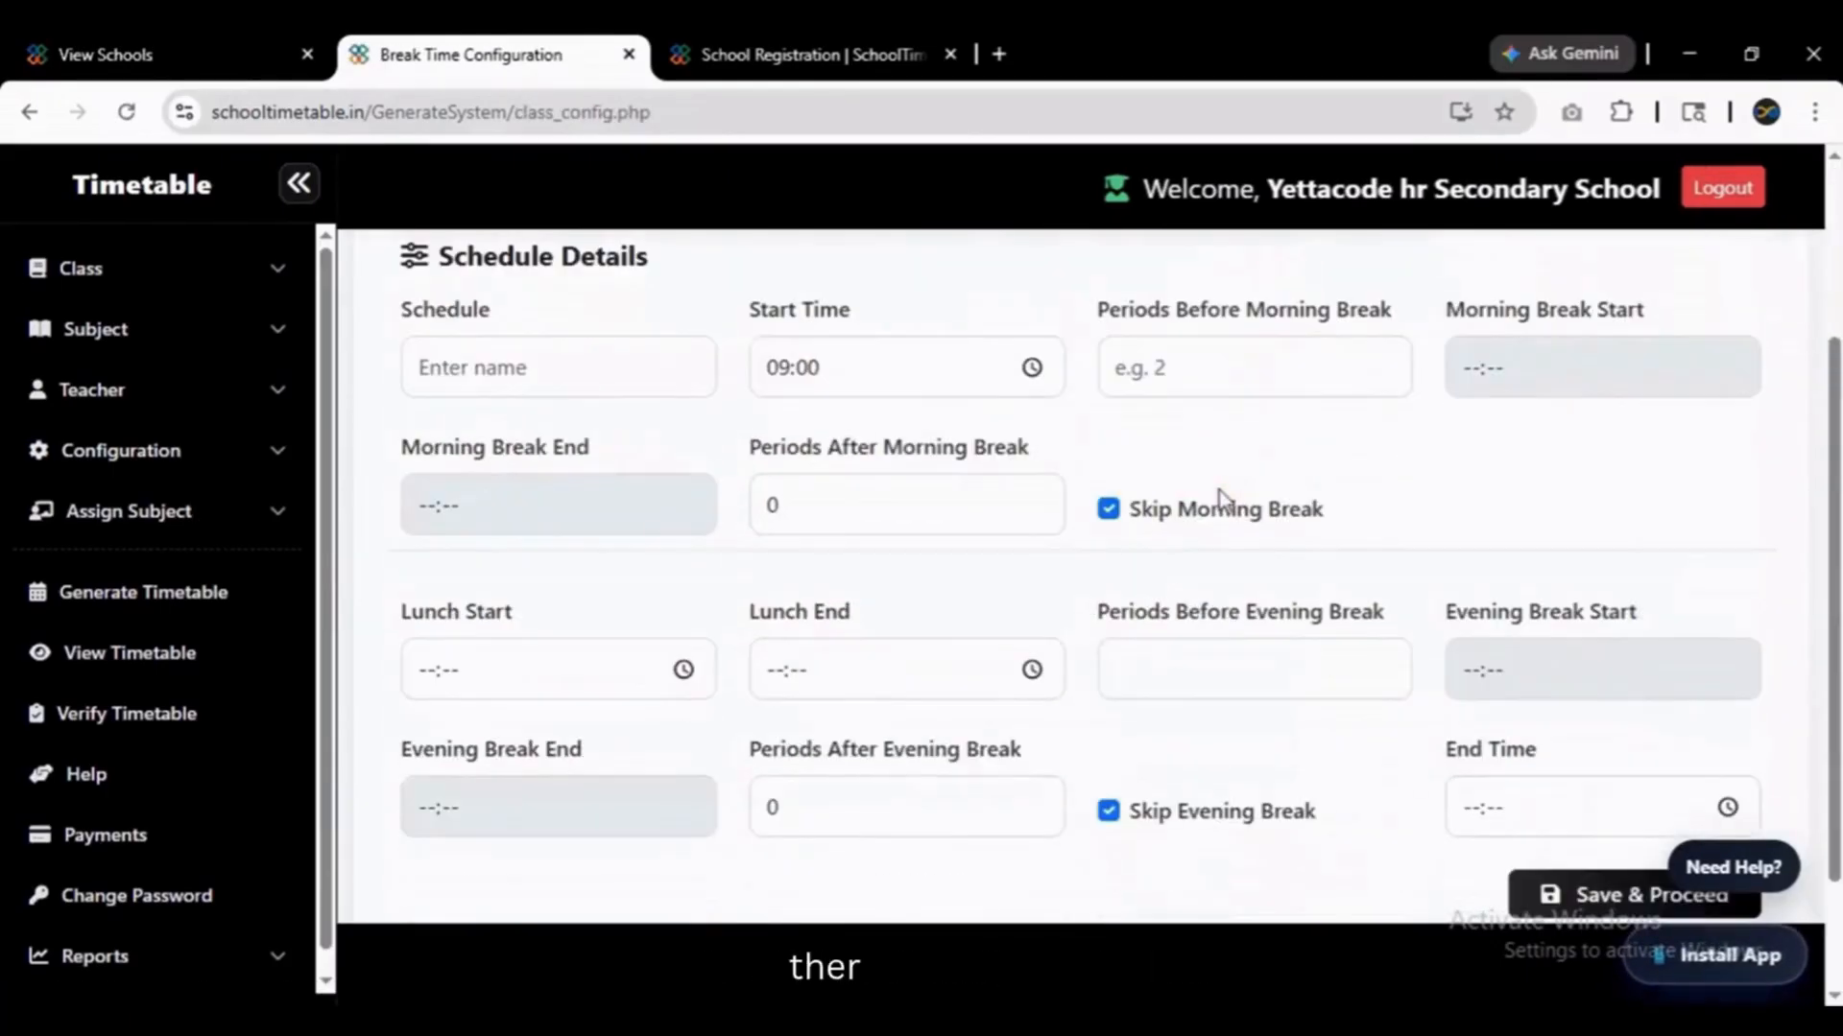
pyautogui.click(627, 360)
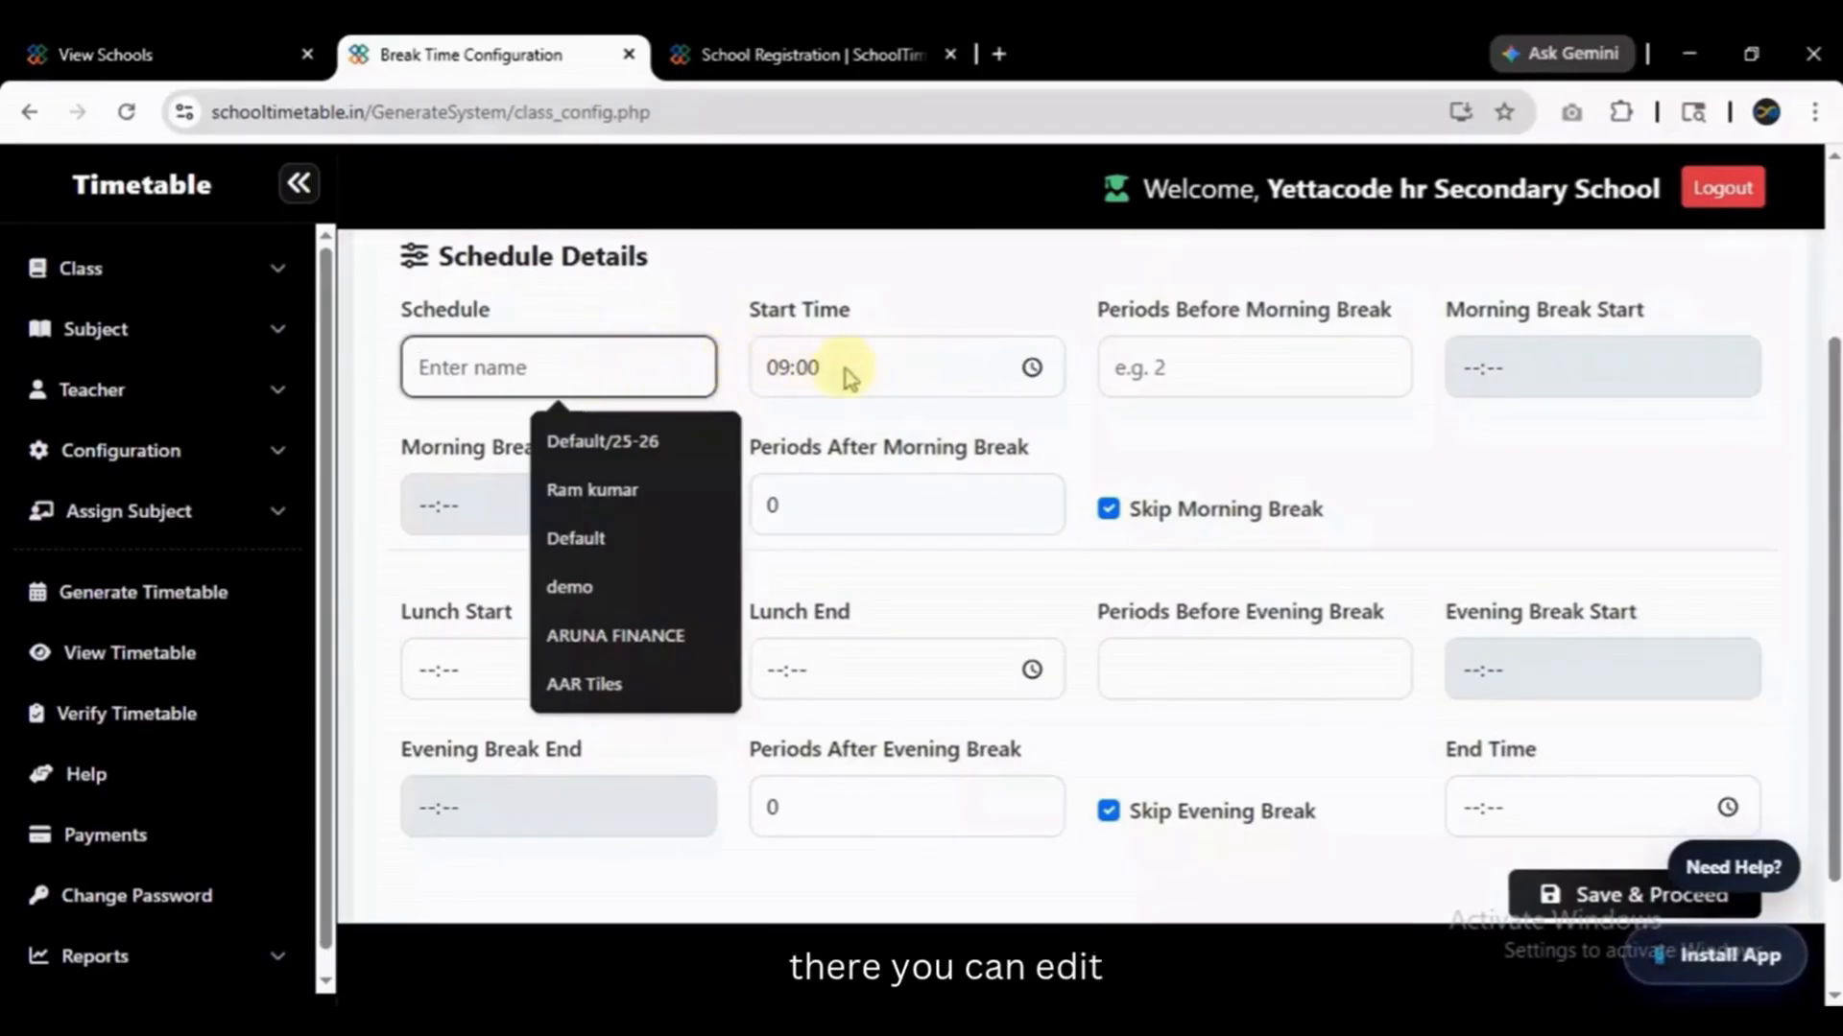
pyautogui.click(1194, 382)
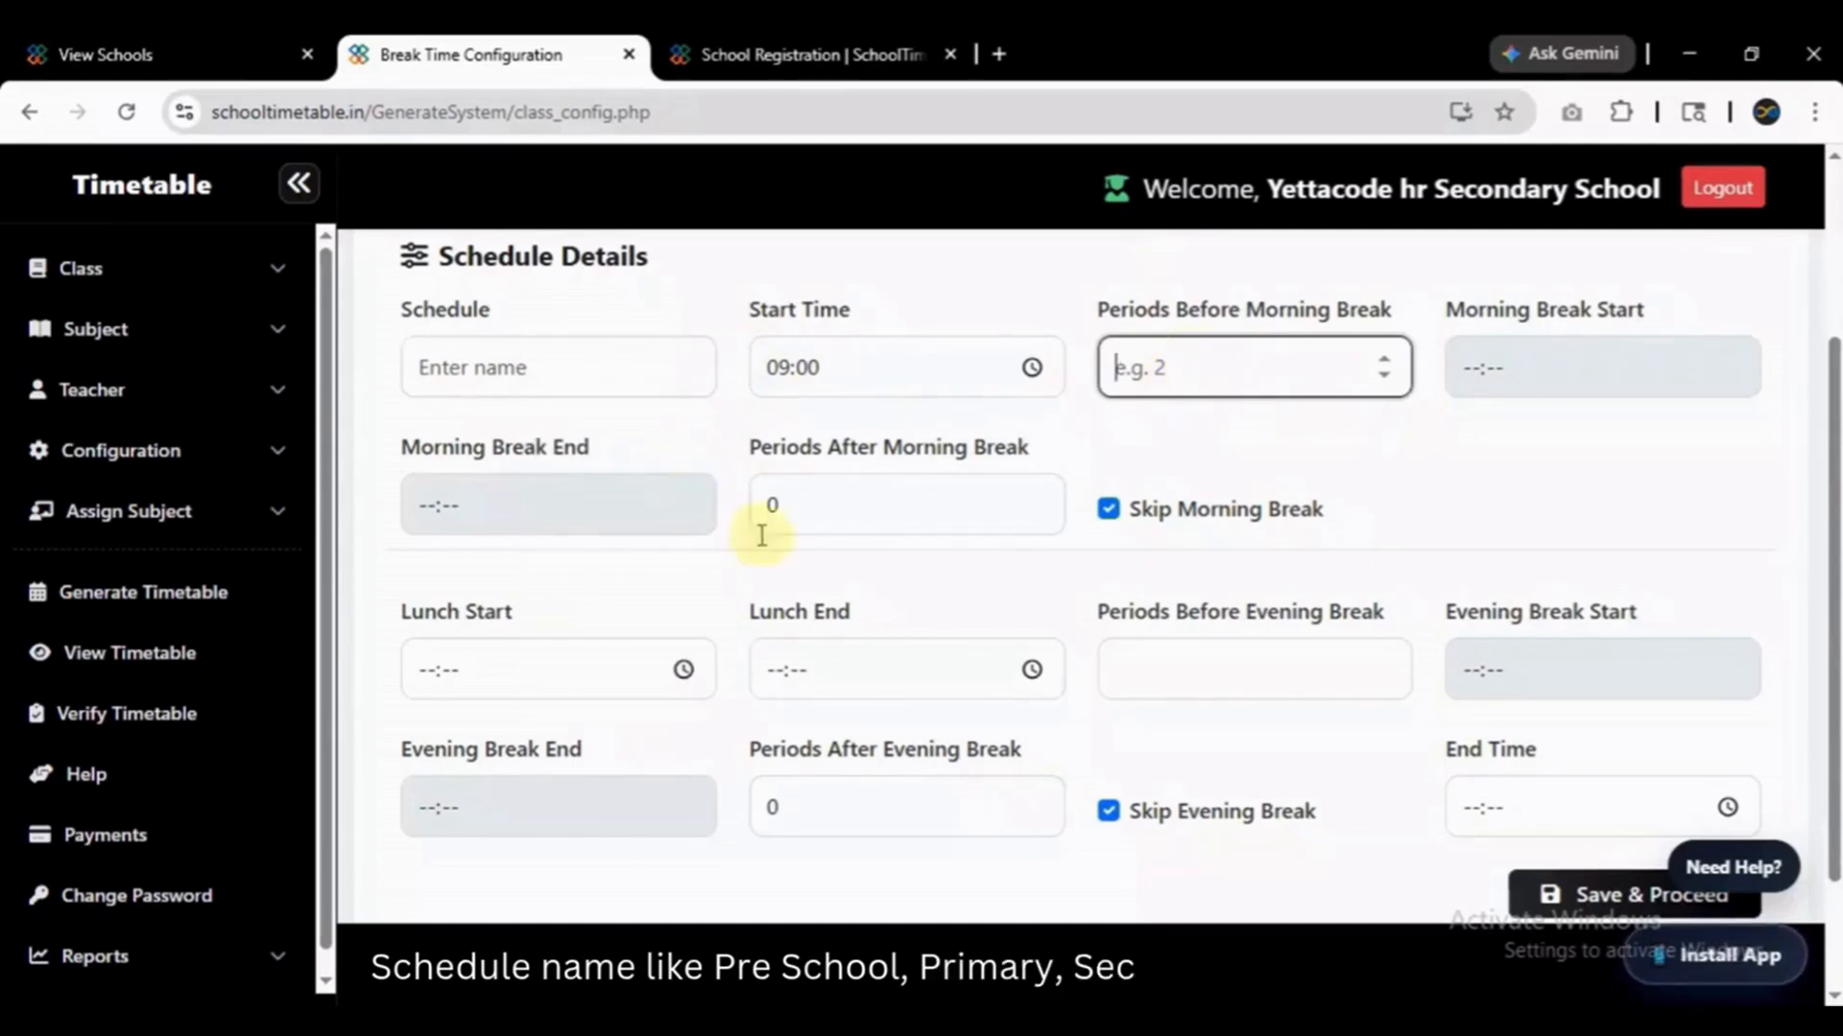
pyautogui.click(799, 518)
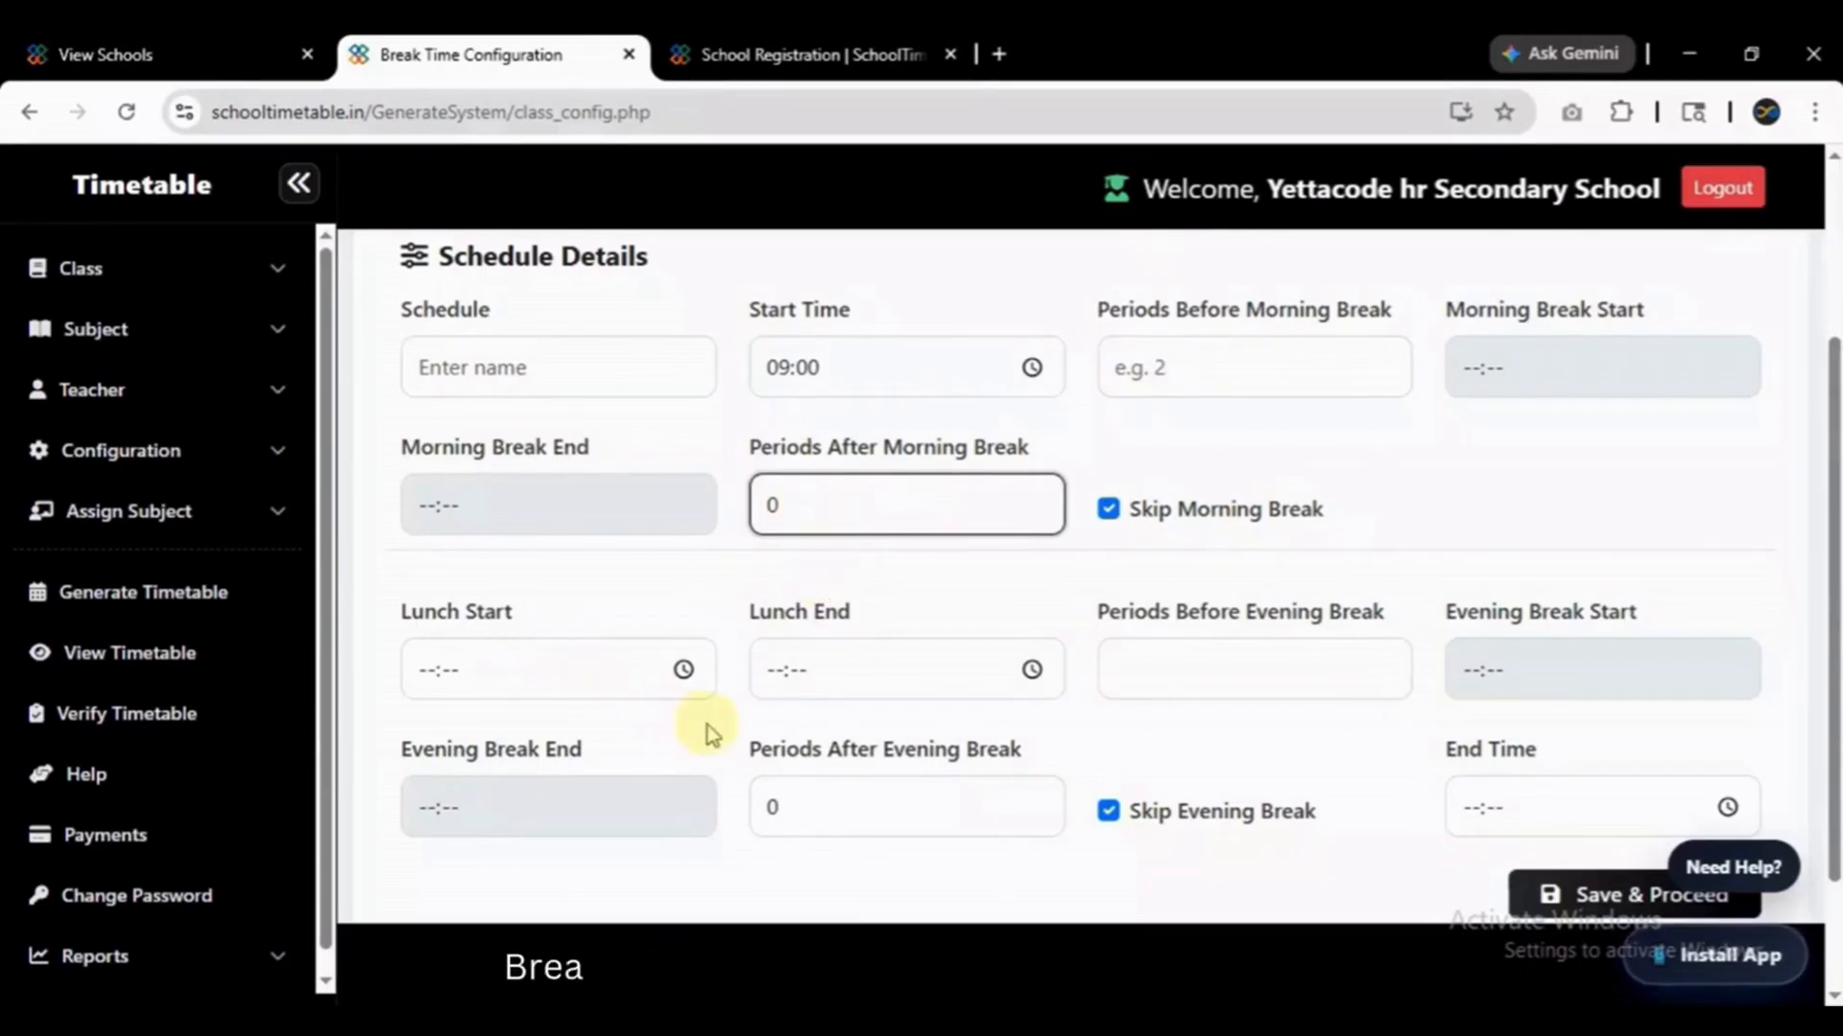
pyautogui.click(1139, 676)
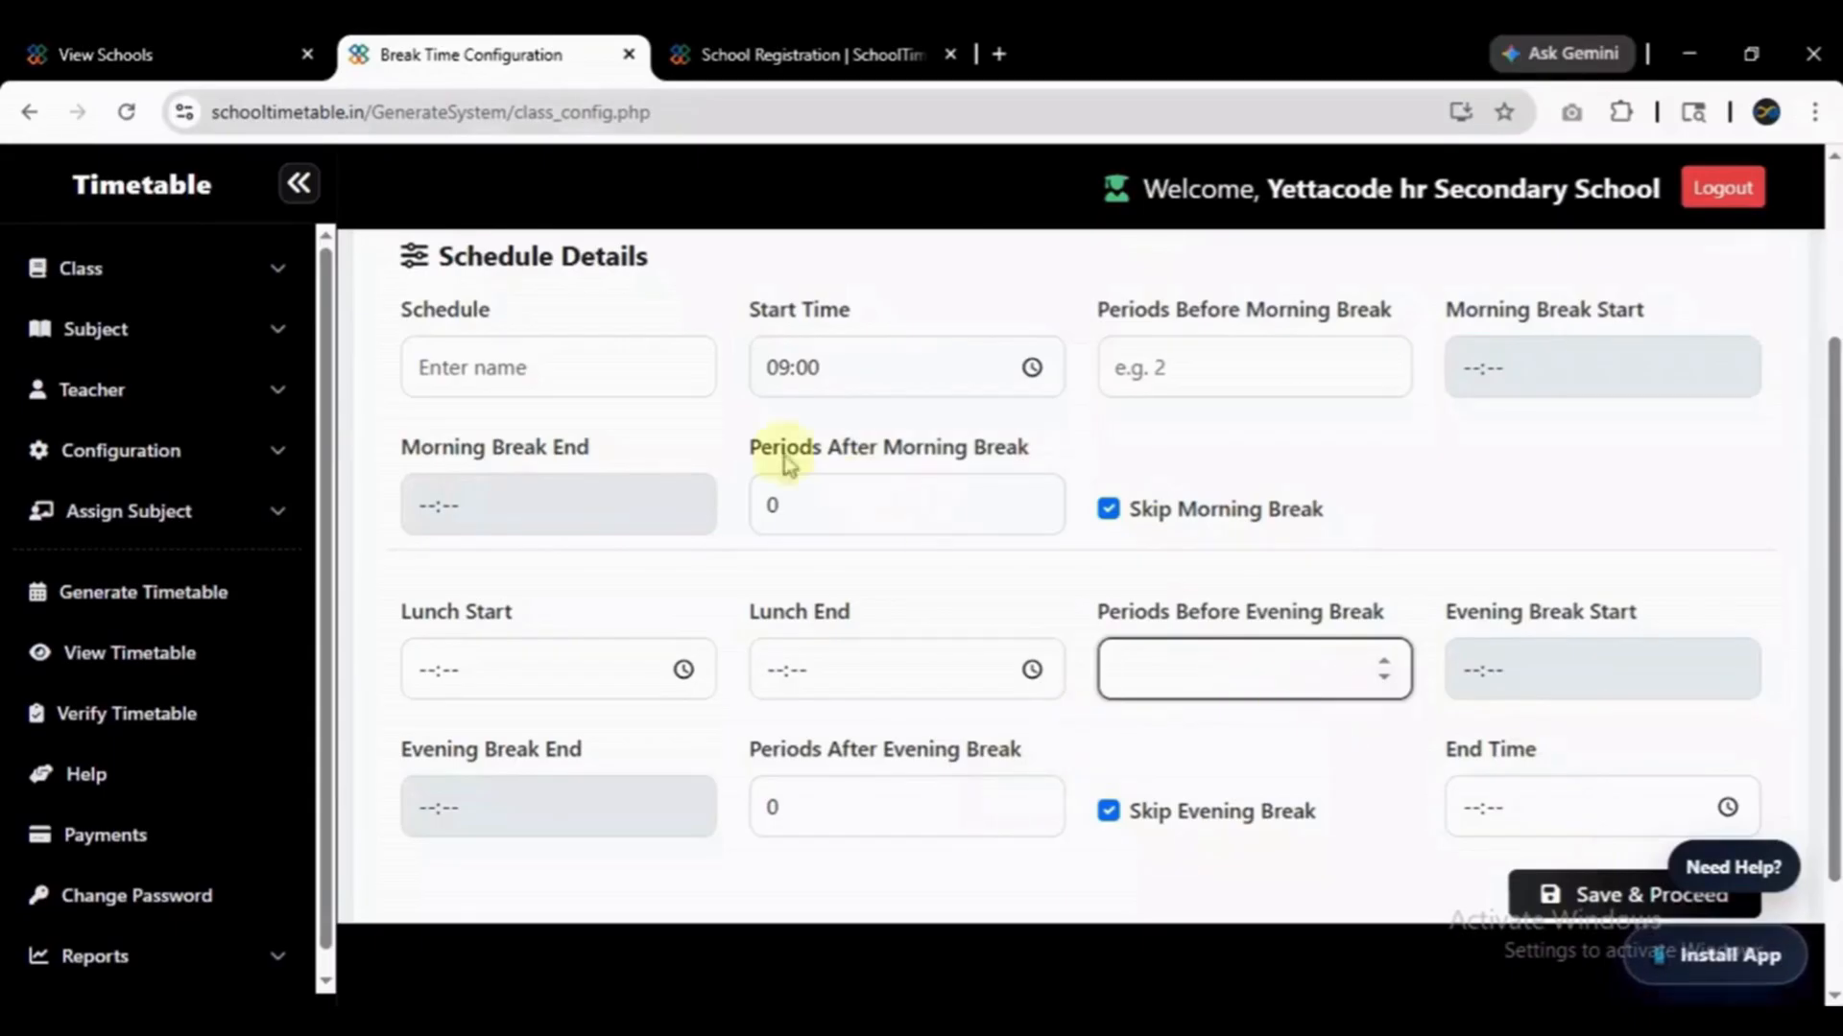
# Name the schedule demo and set the periods before the morning break to 2.
pyautogui.click(580, 367)
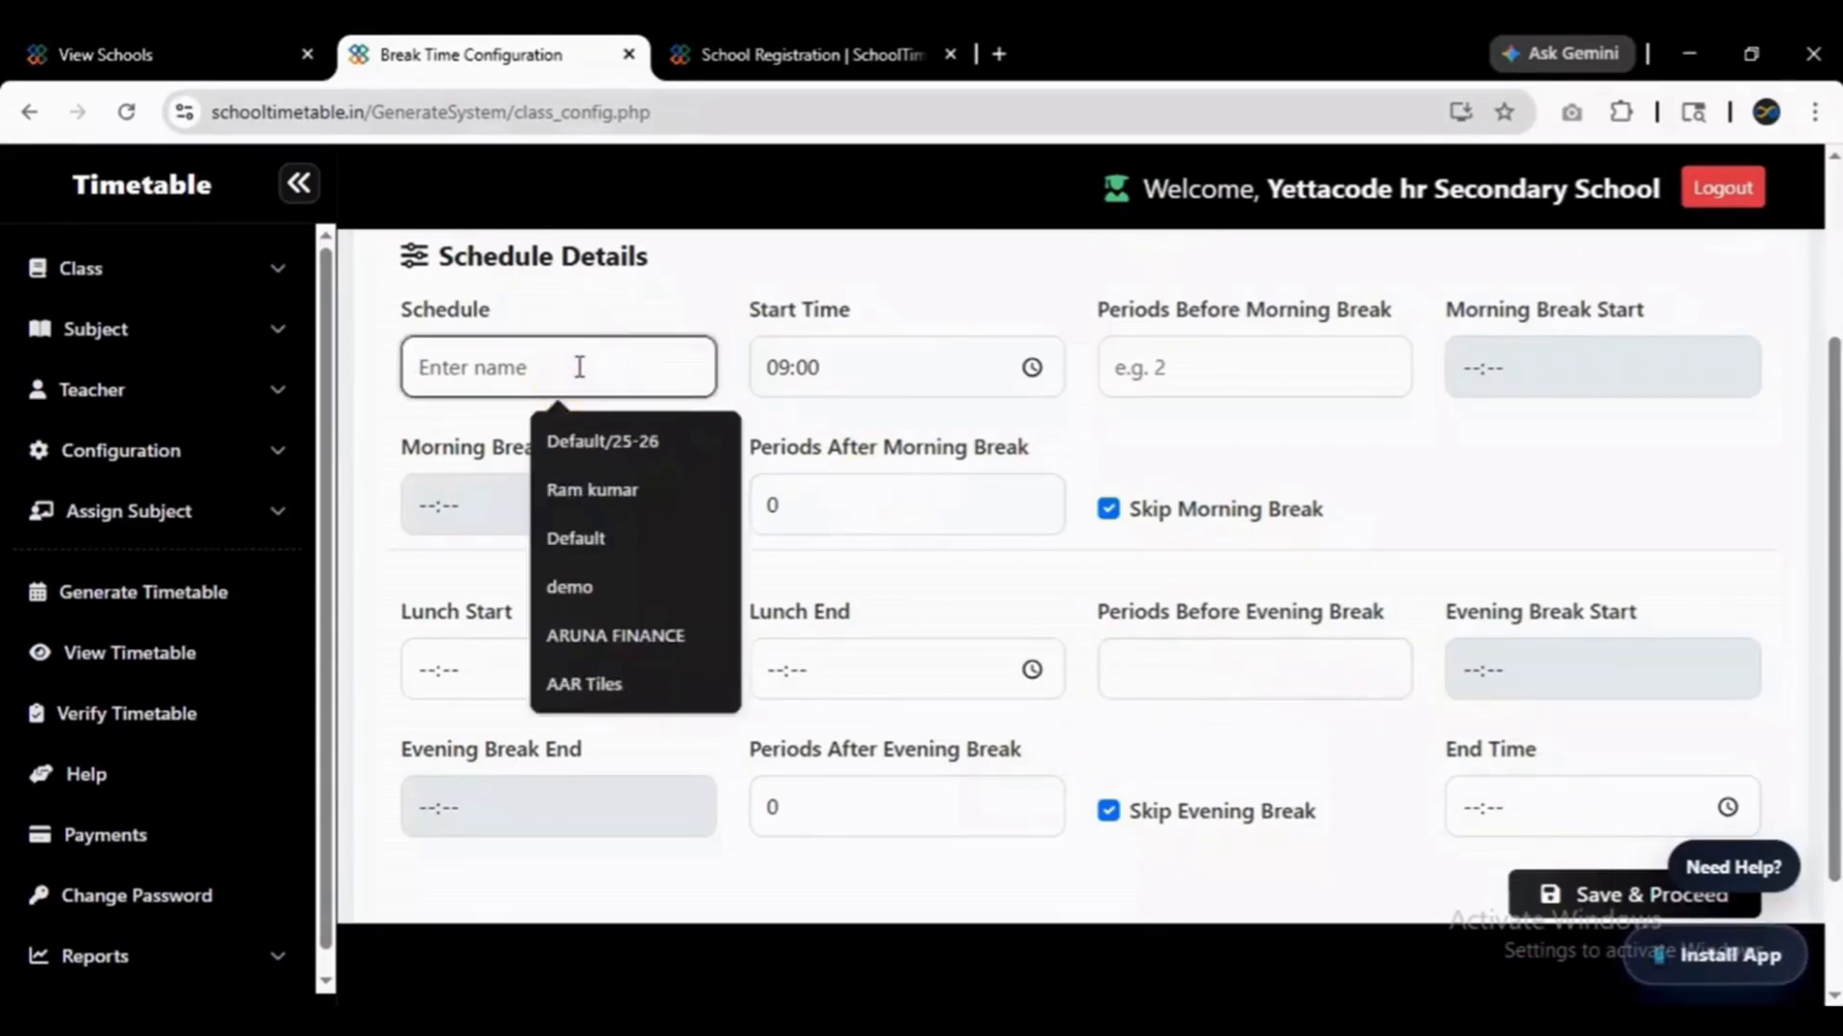
pyautogui.write('d')
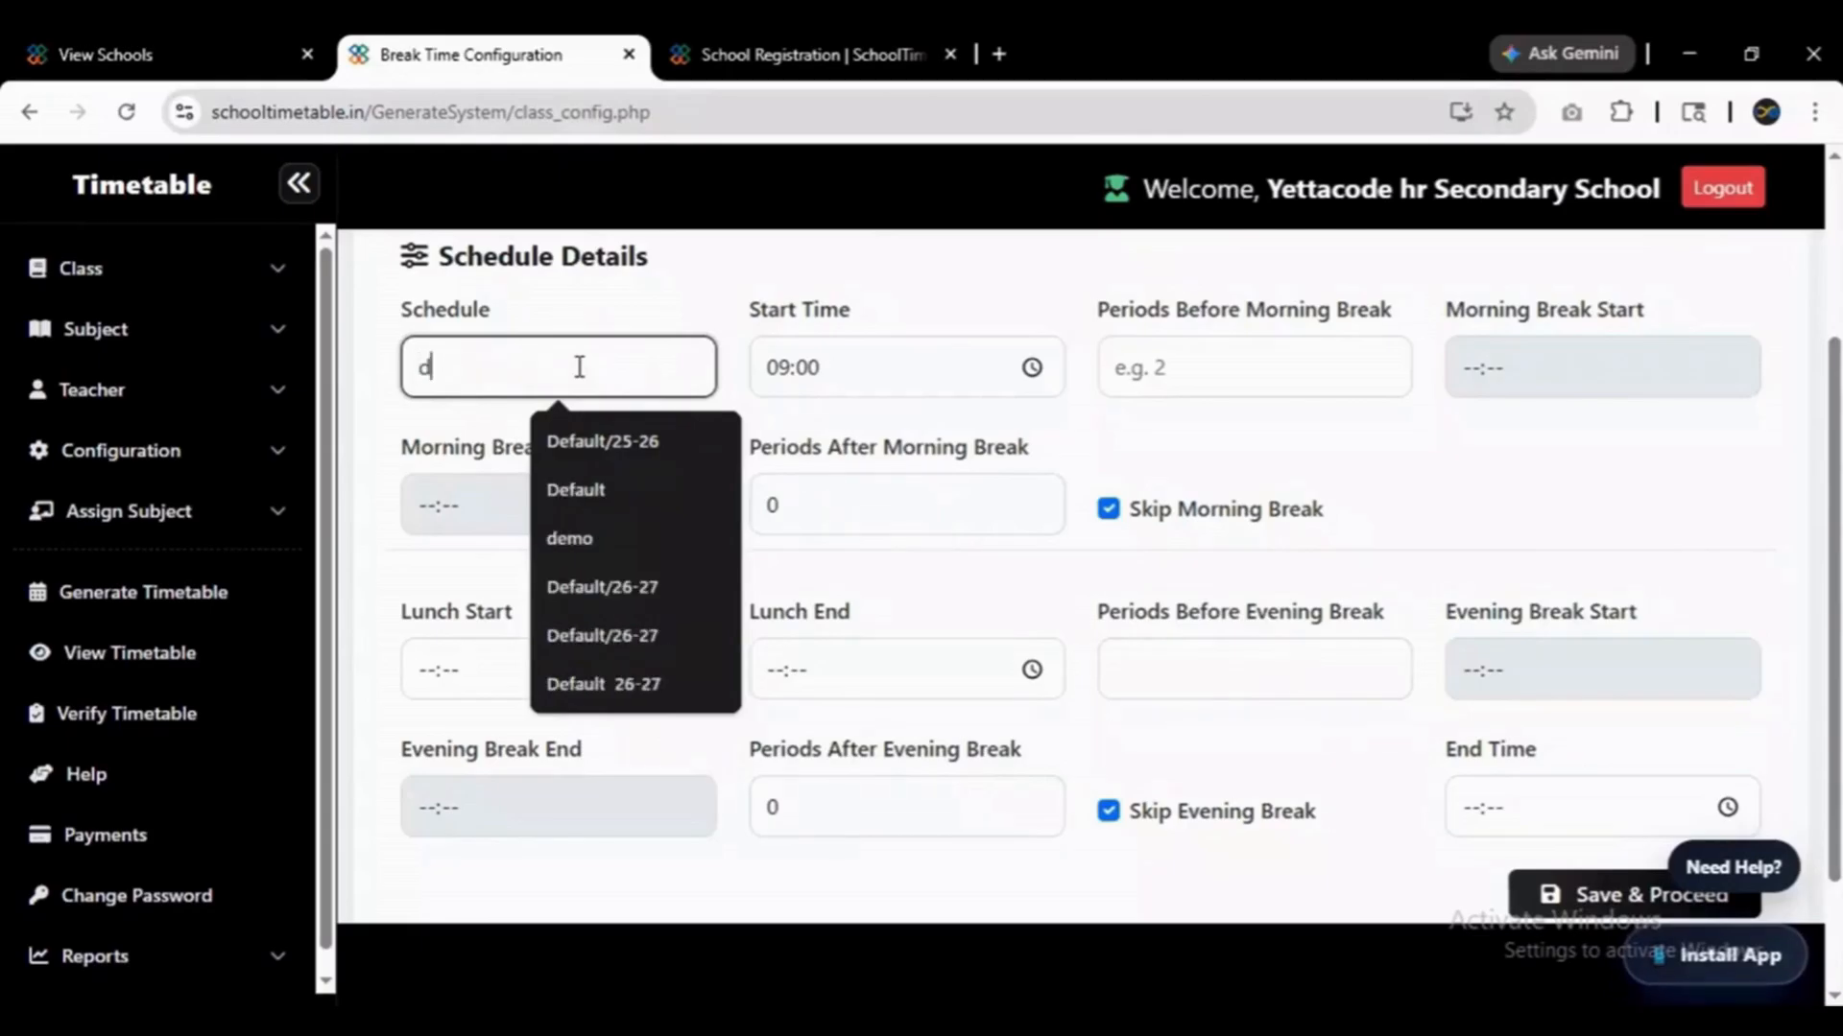
pyautogui.write('emo')
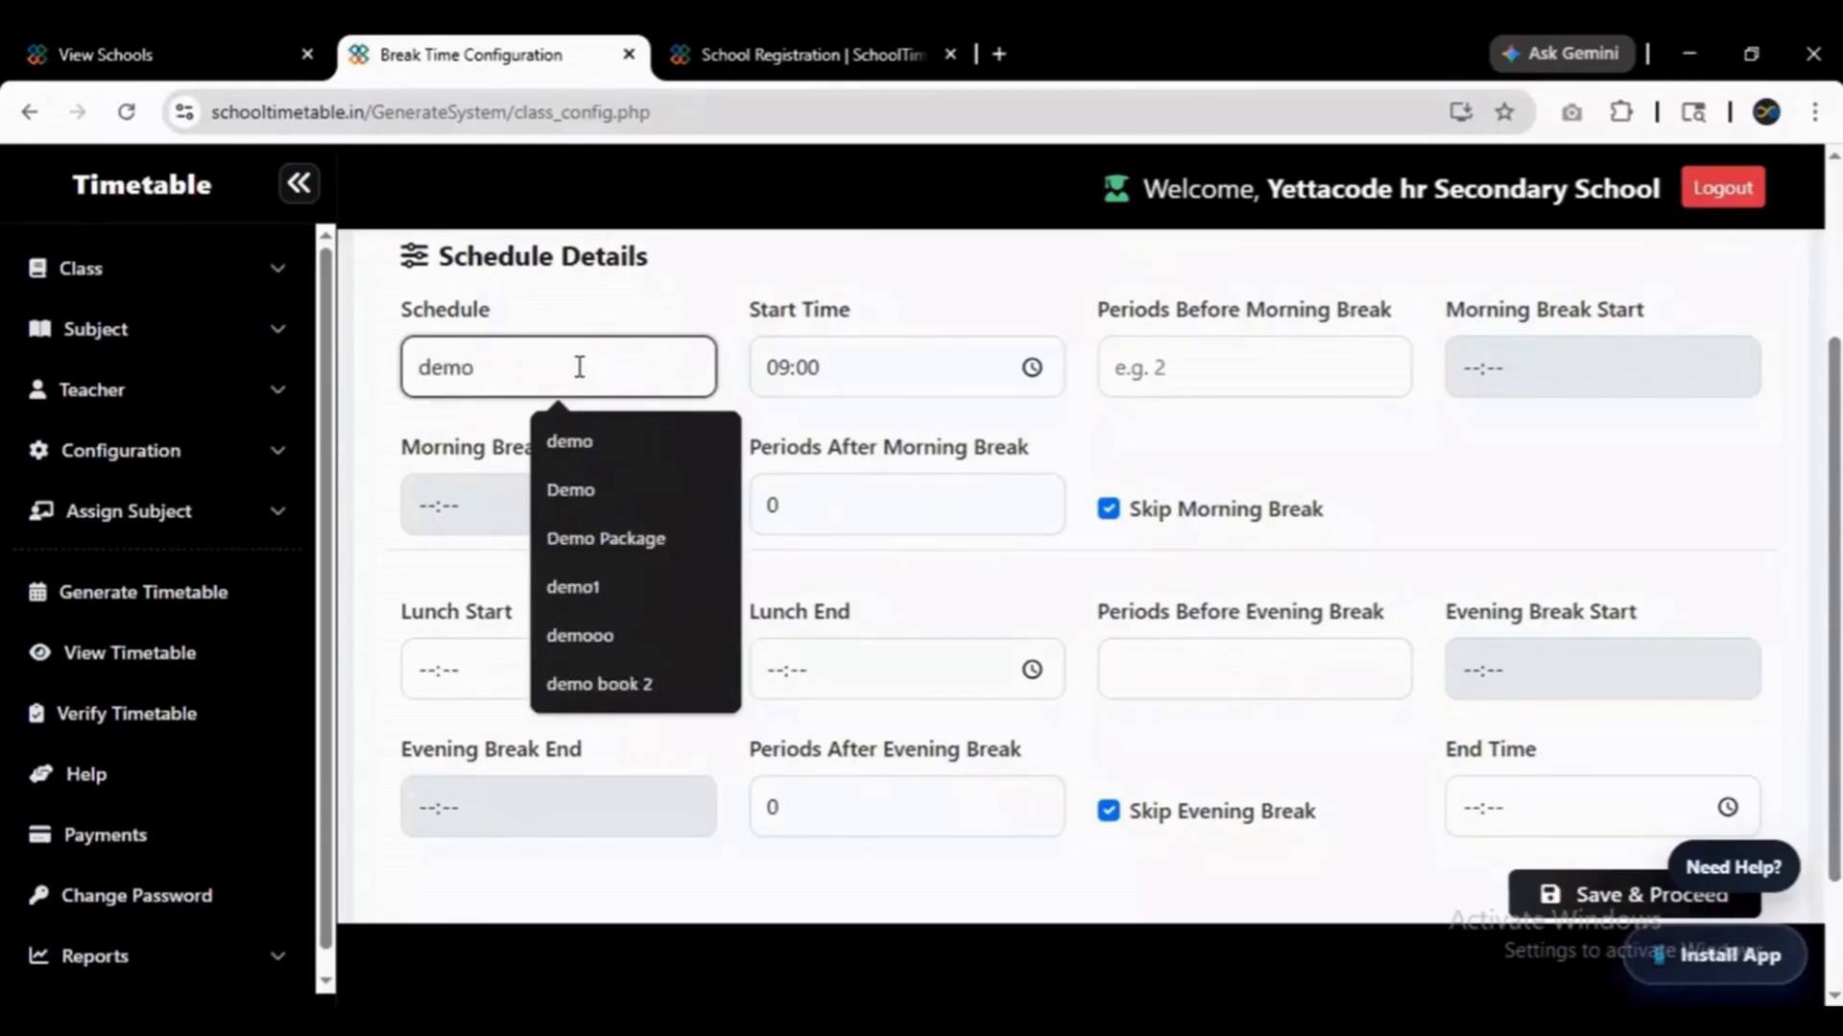
pyautogui.click(897, 362)
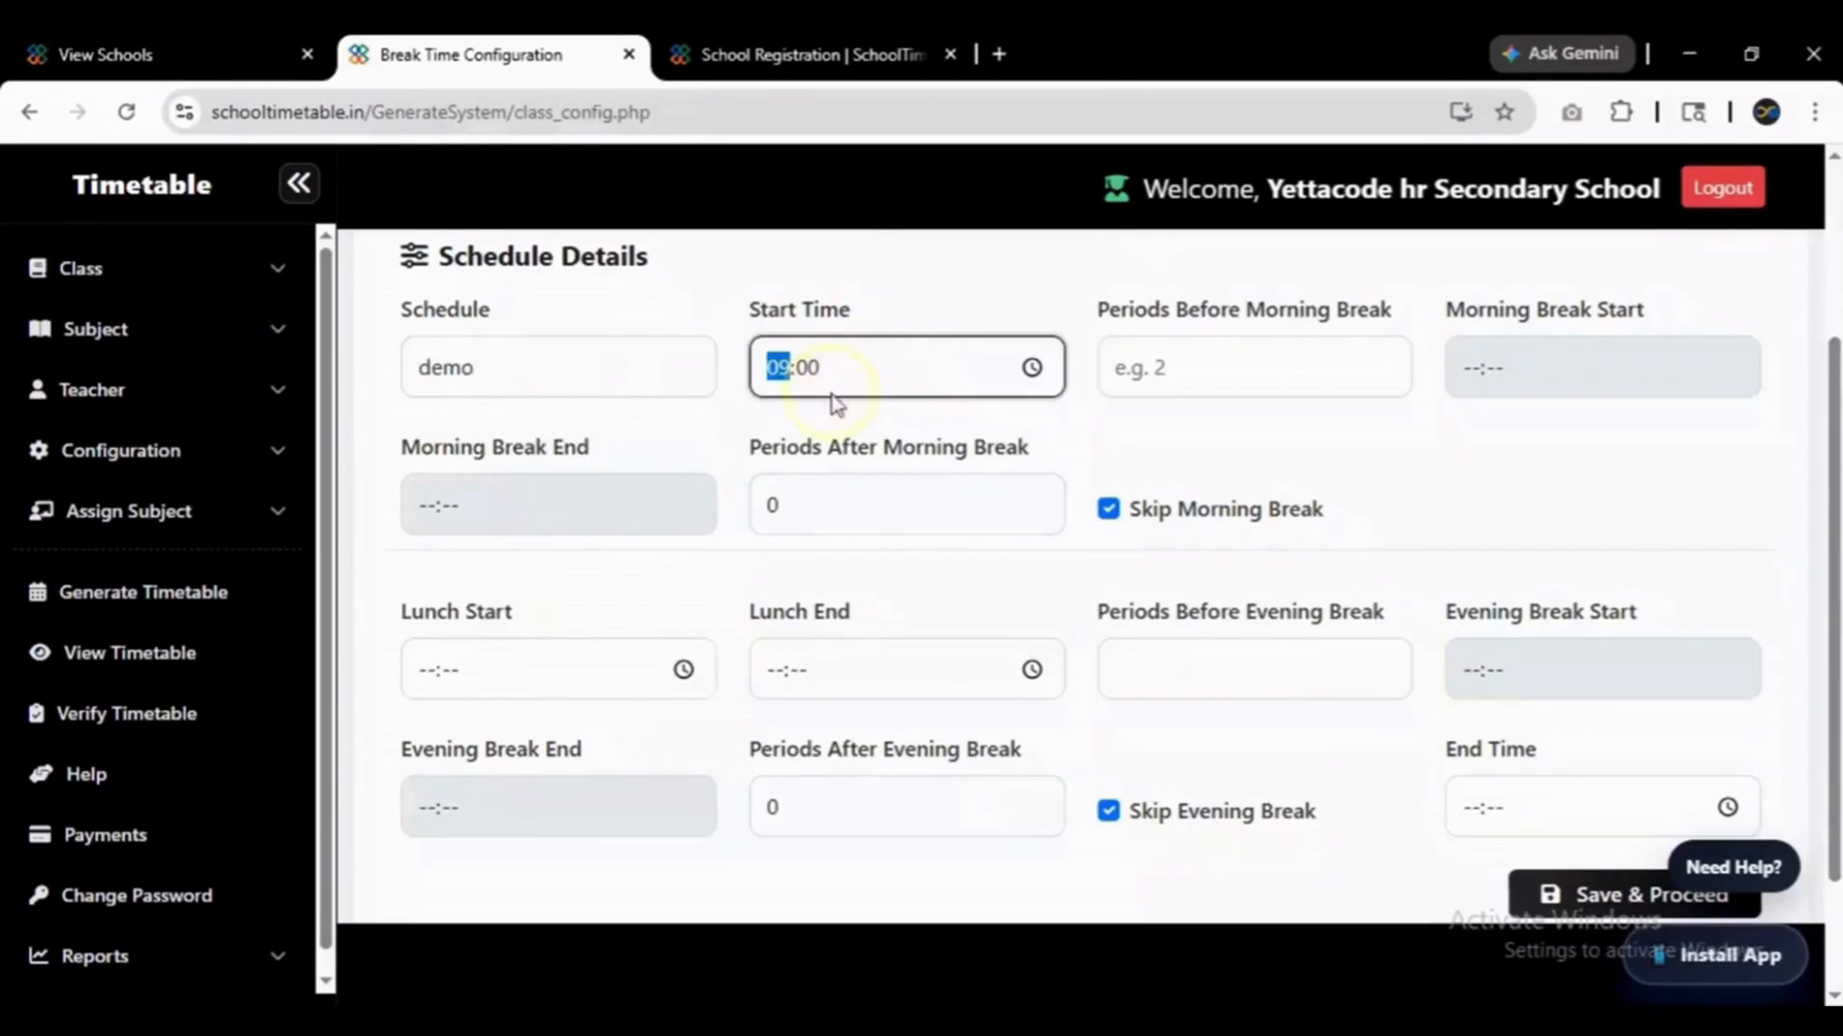
pyautogui.click(1183, 371)
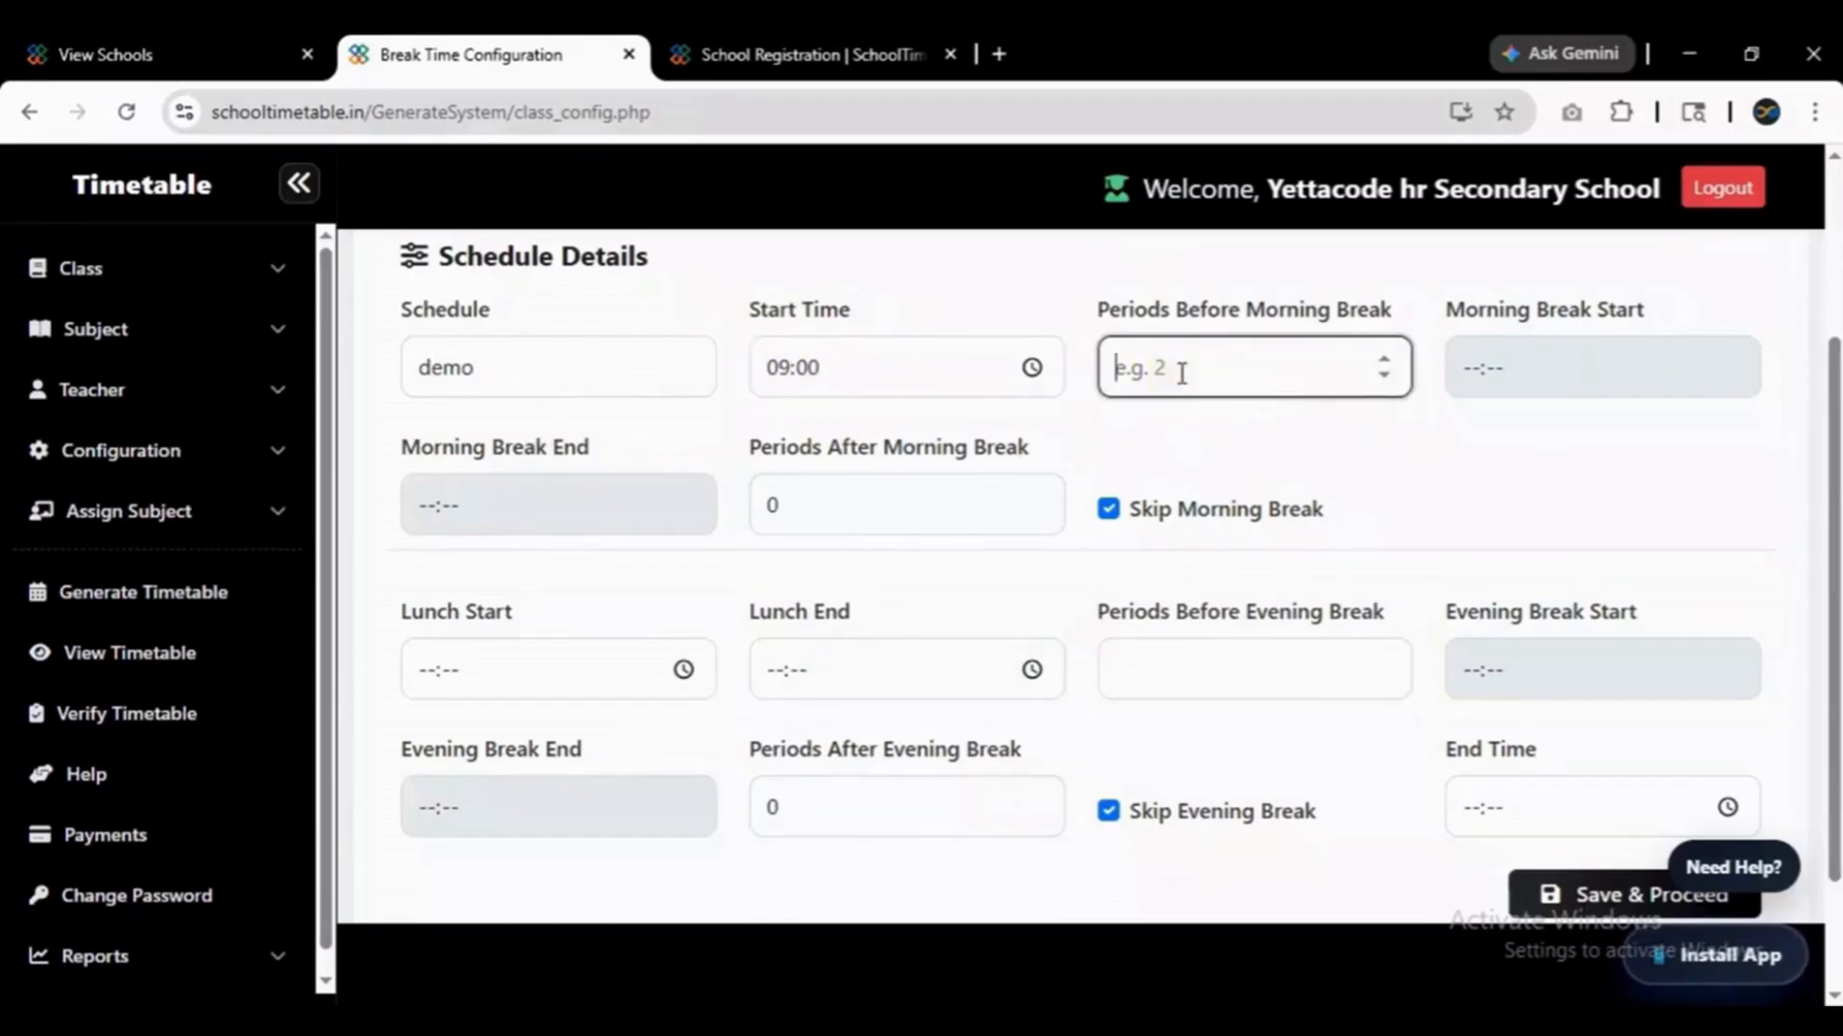
pyautogui.write('2')
pyautogui.click(1309, 480)
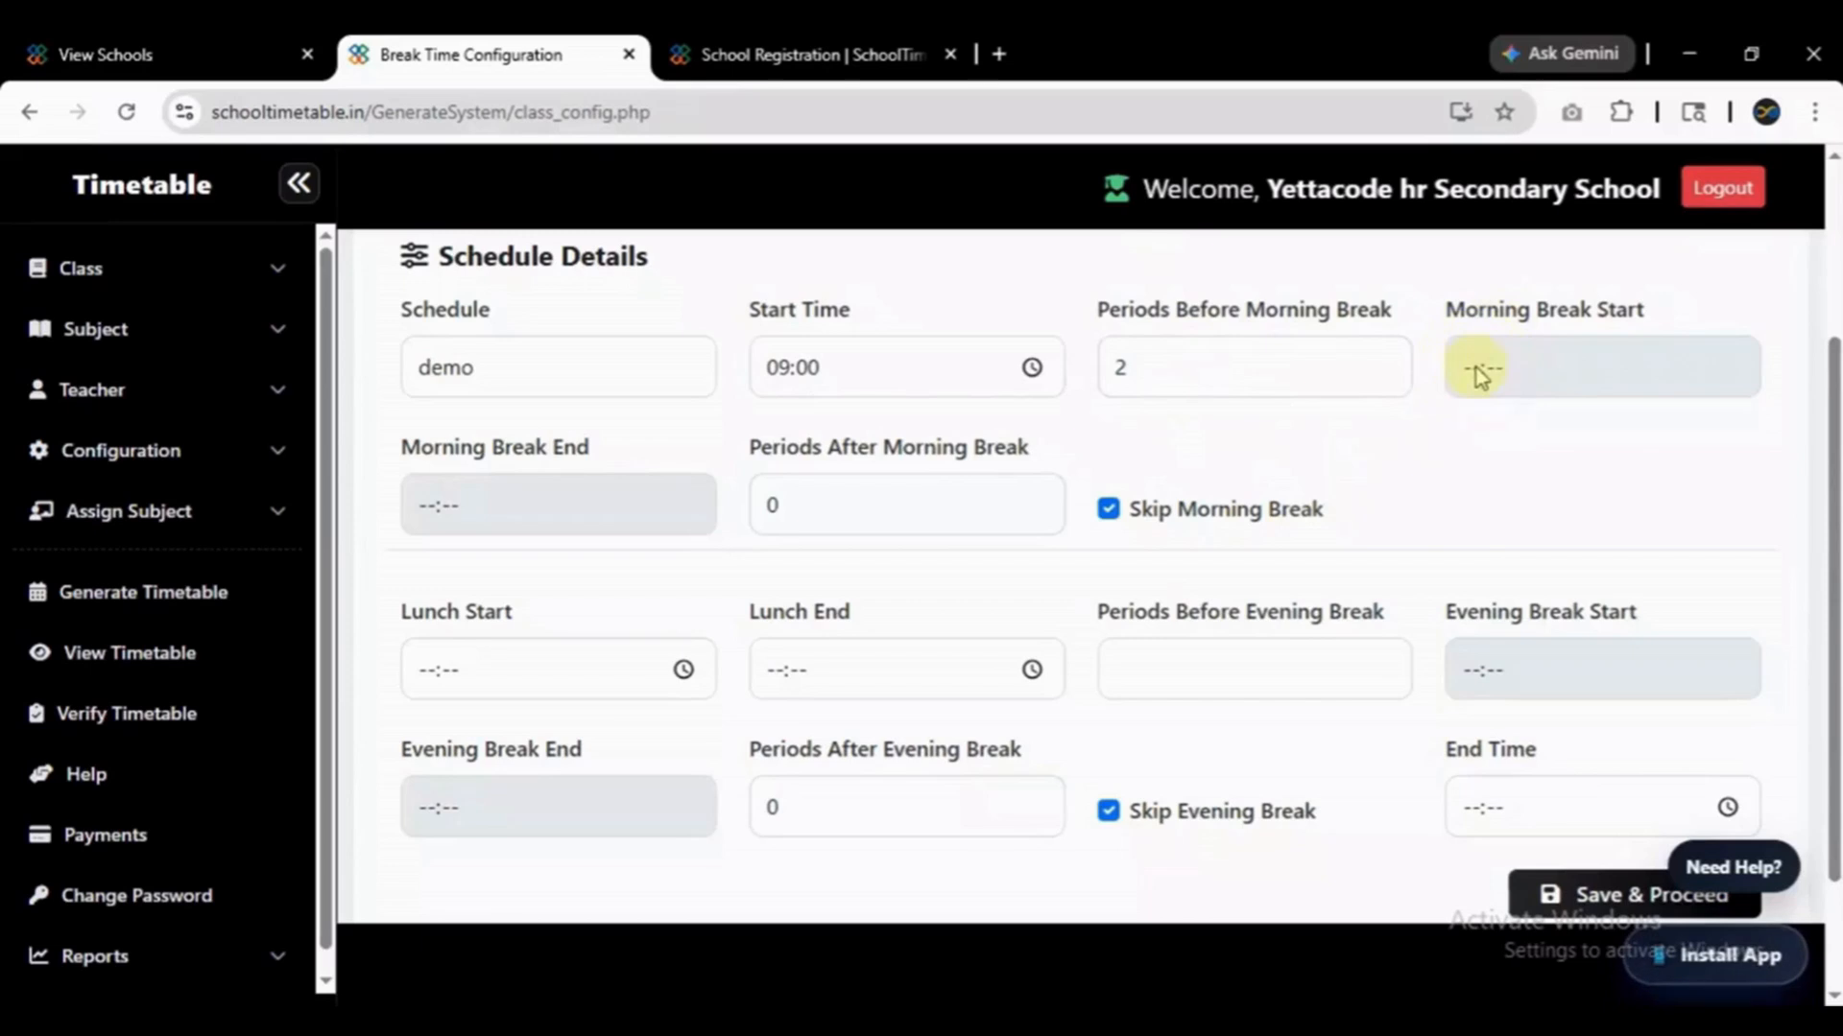
# Turn off Skip Morning Break so that the morning break times can be entered.
pyautogui.click(1108, 511)
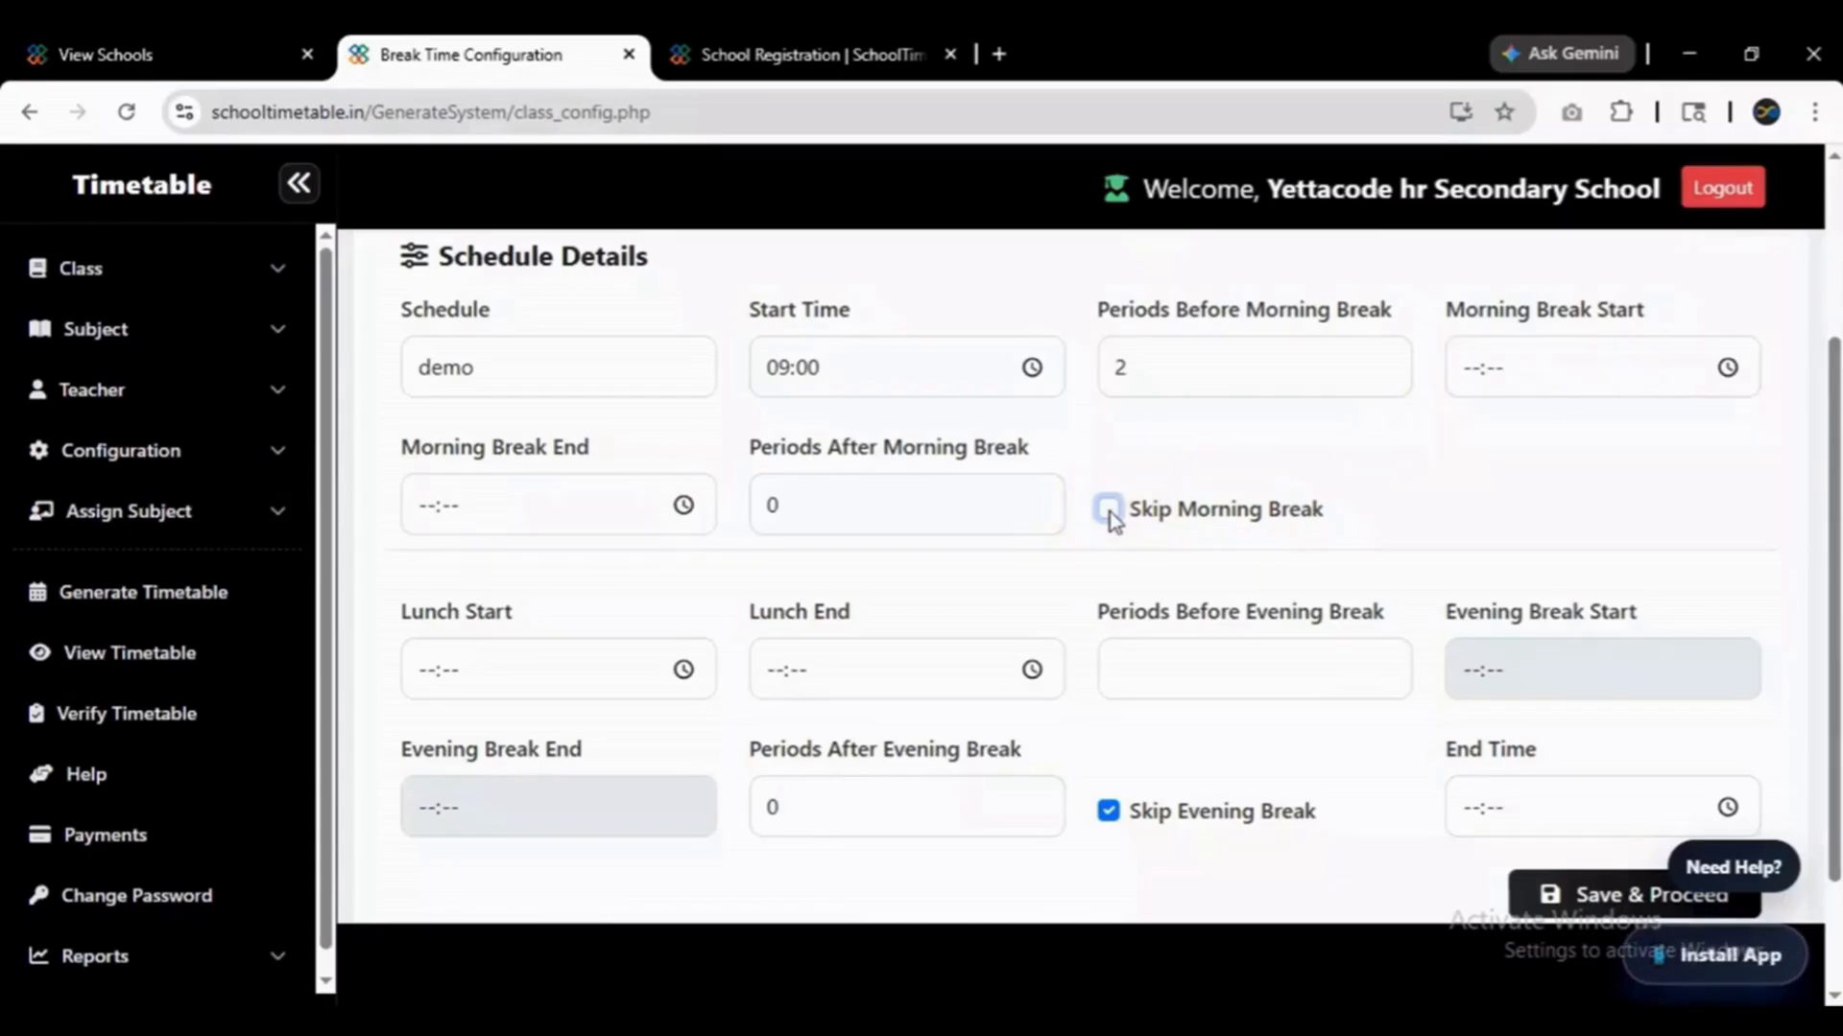
pyautogui.click(1108, 510)
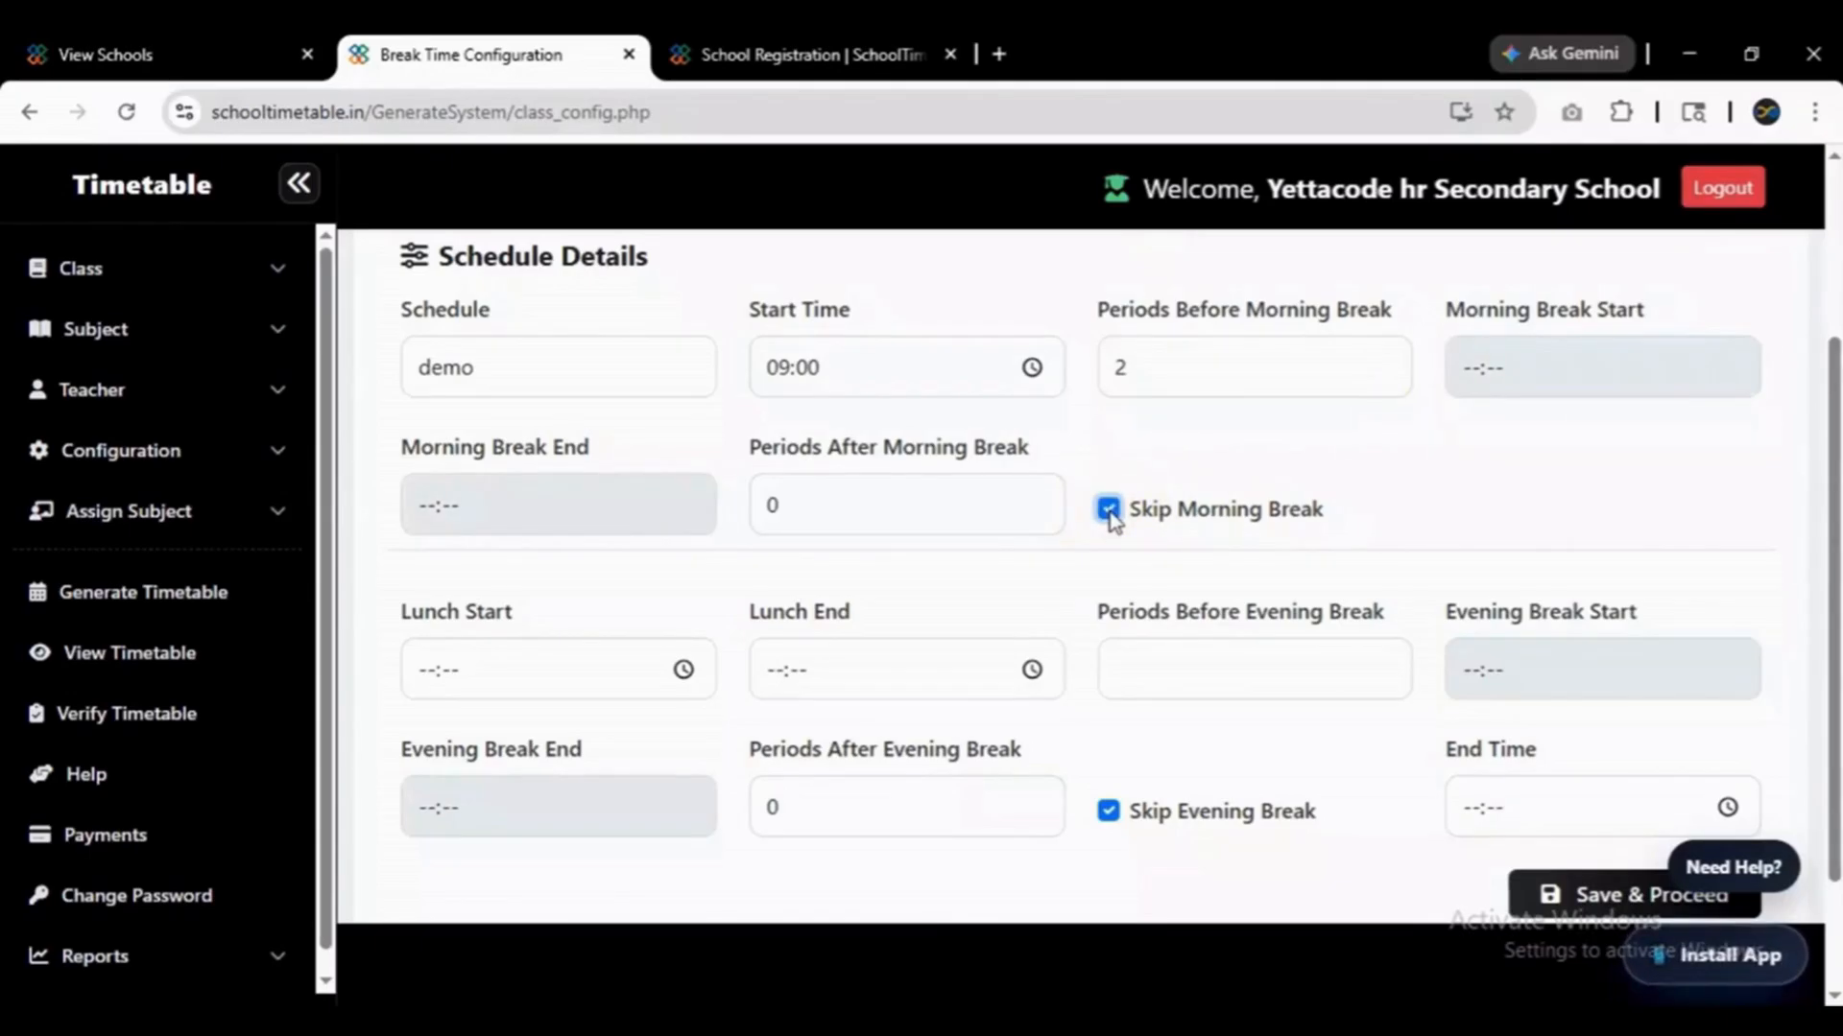
pyautogui.click(1109, 510)
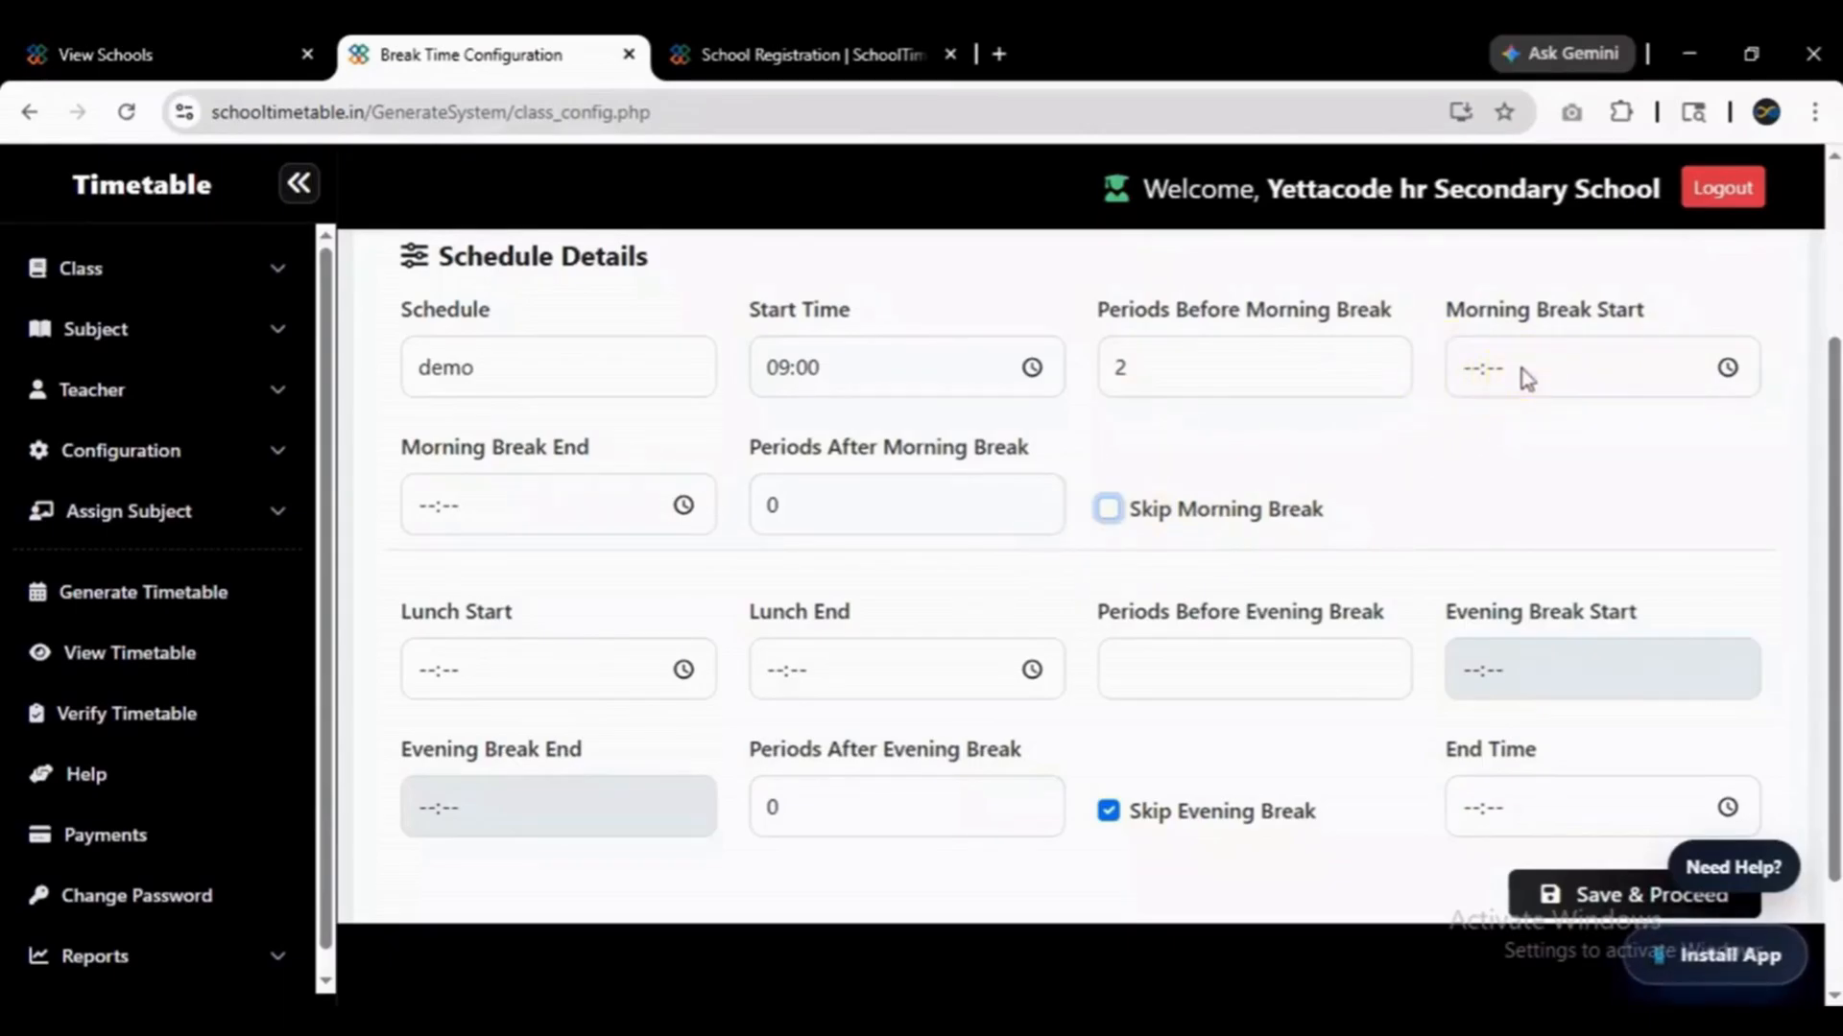
# Set the morning break start time of the demo schedule to 10:30.
pyautogui.click(1735, 394)
pyautogui.click(1728, 370)
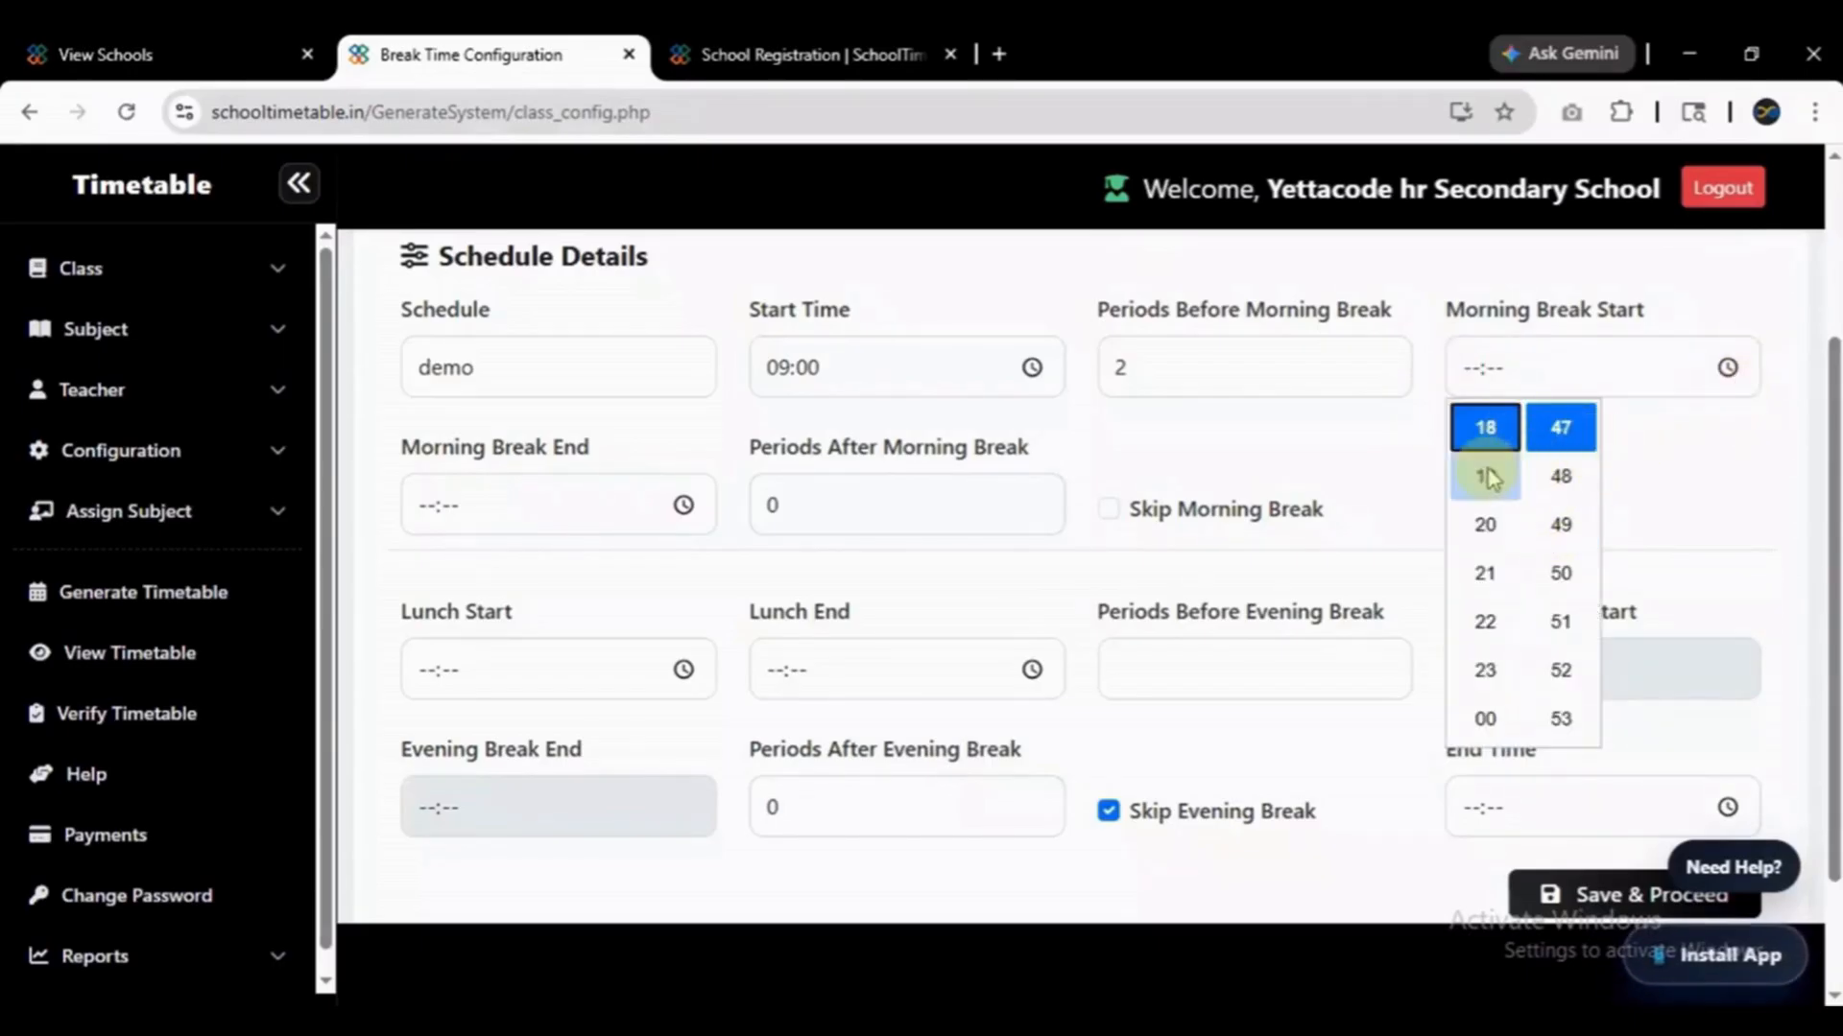
pyautogui.press('Up')
pyautogui.press('Up')
pyautogui.press('Up')
pyautogui.press('Up')
pyautogui.press('Up')
pyautogui.press('Up')
pyautogui.press('Up')
pyautogui.press('Up')
pyautogui.press('Up')
pyautogui.press('Up')
pyautogui.press('Up')
pyautogui.press('Up')
pyautogui.press('Up')
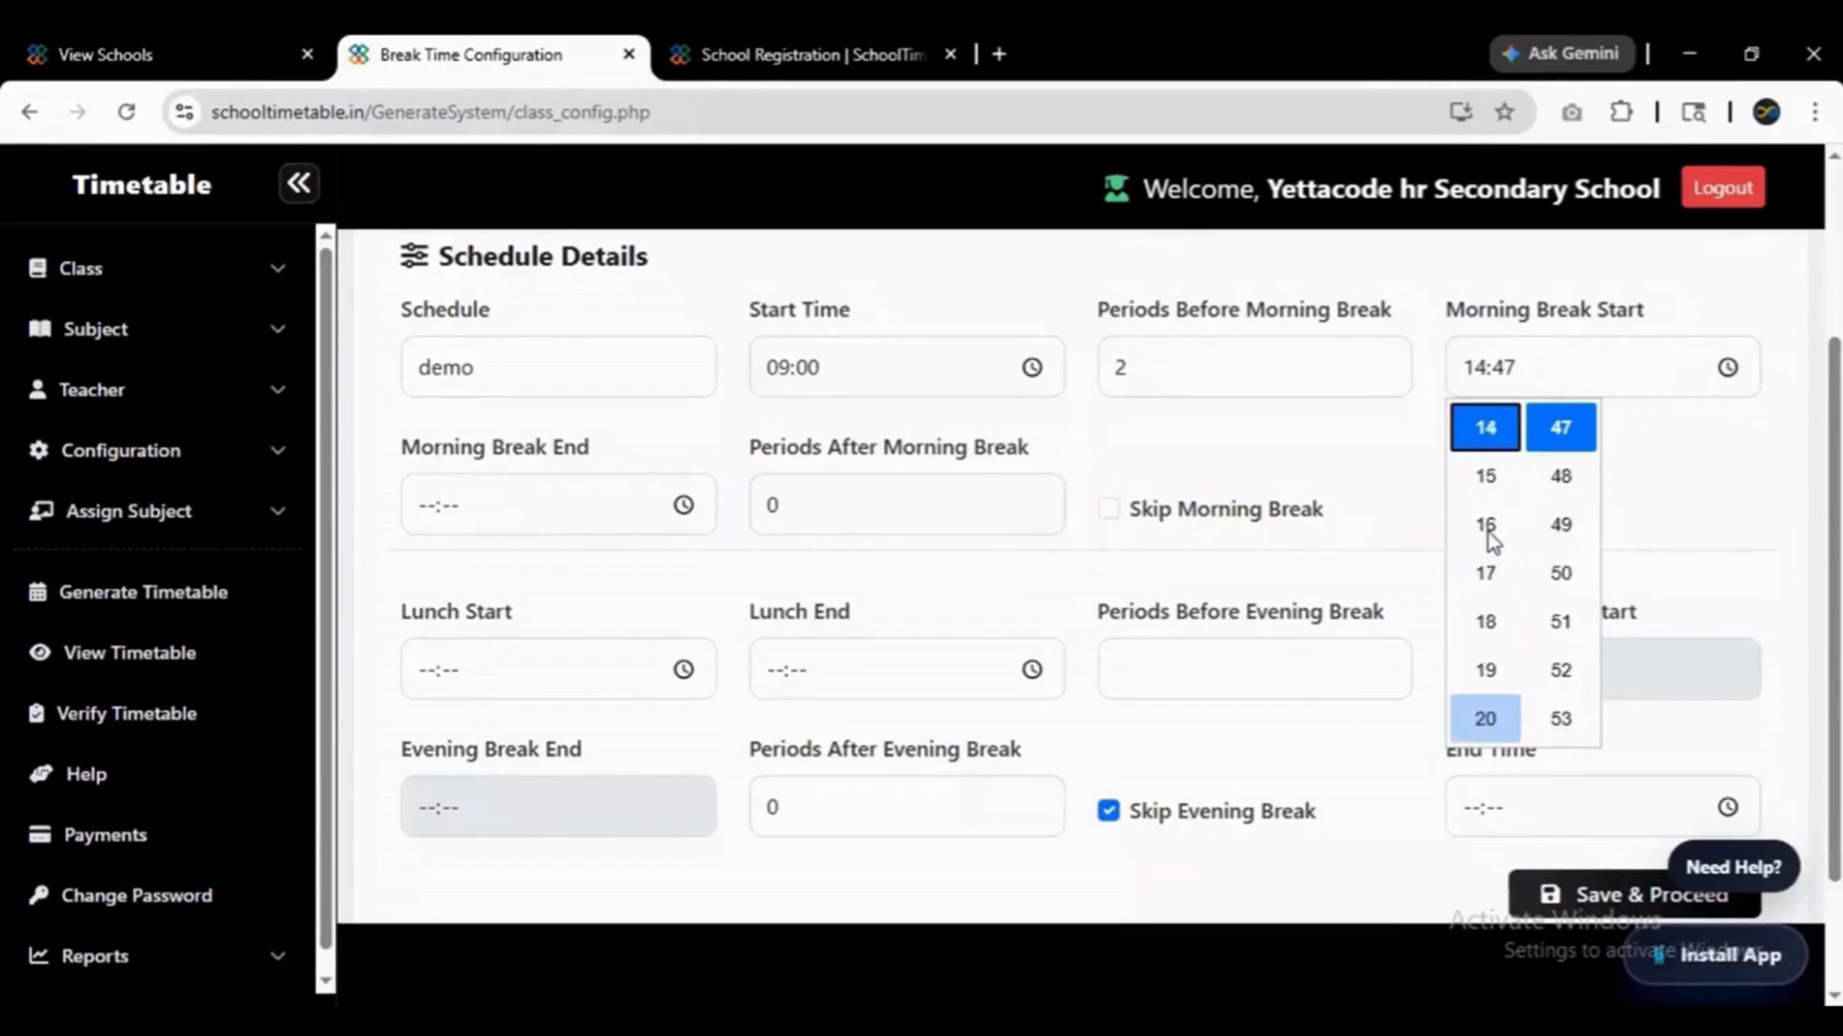
pyautogui.press('Up')
pyautogui.press('Up')
pyautogui.press('Up')
pyautogui.press('Up')
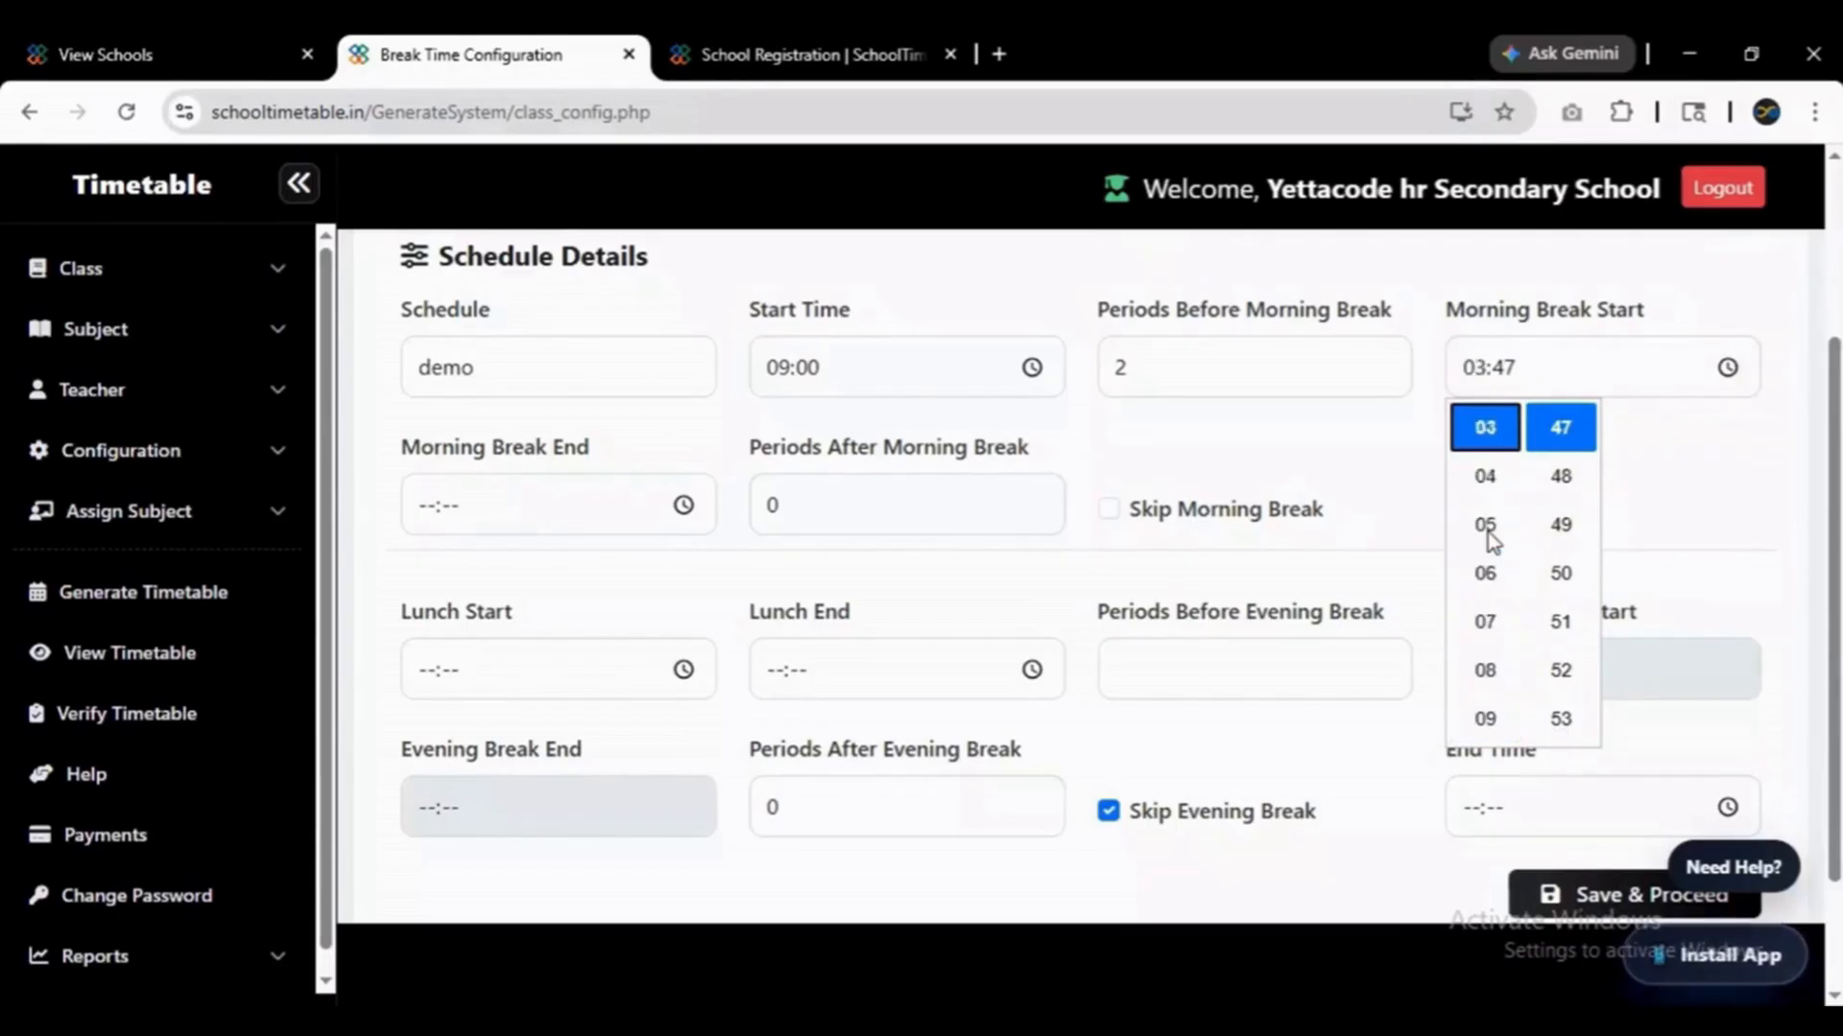
pyautogui.press('Down')
pyautogui.press('Down')
pyautogui.press('Down')
pyautogui.press('Down')
pyautogui.press('Down')
pyautogui.press('Down')
pyautogui.press('Down')
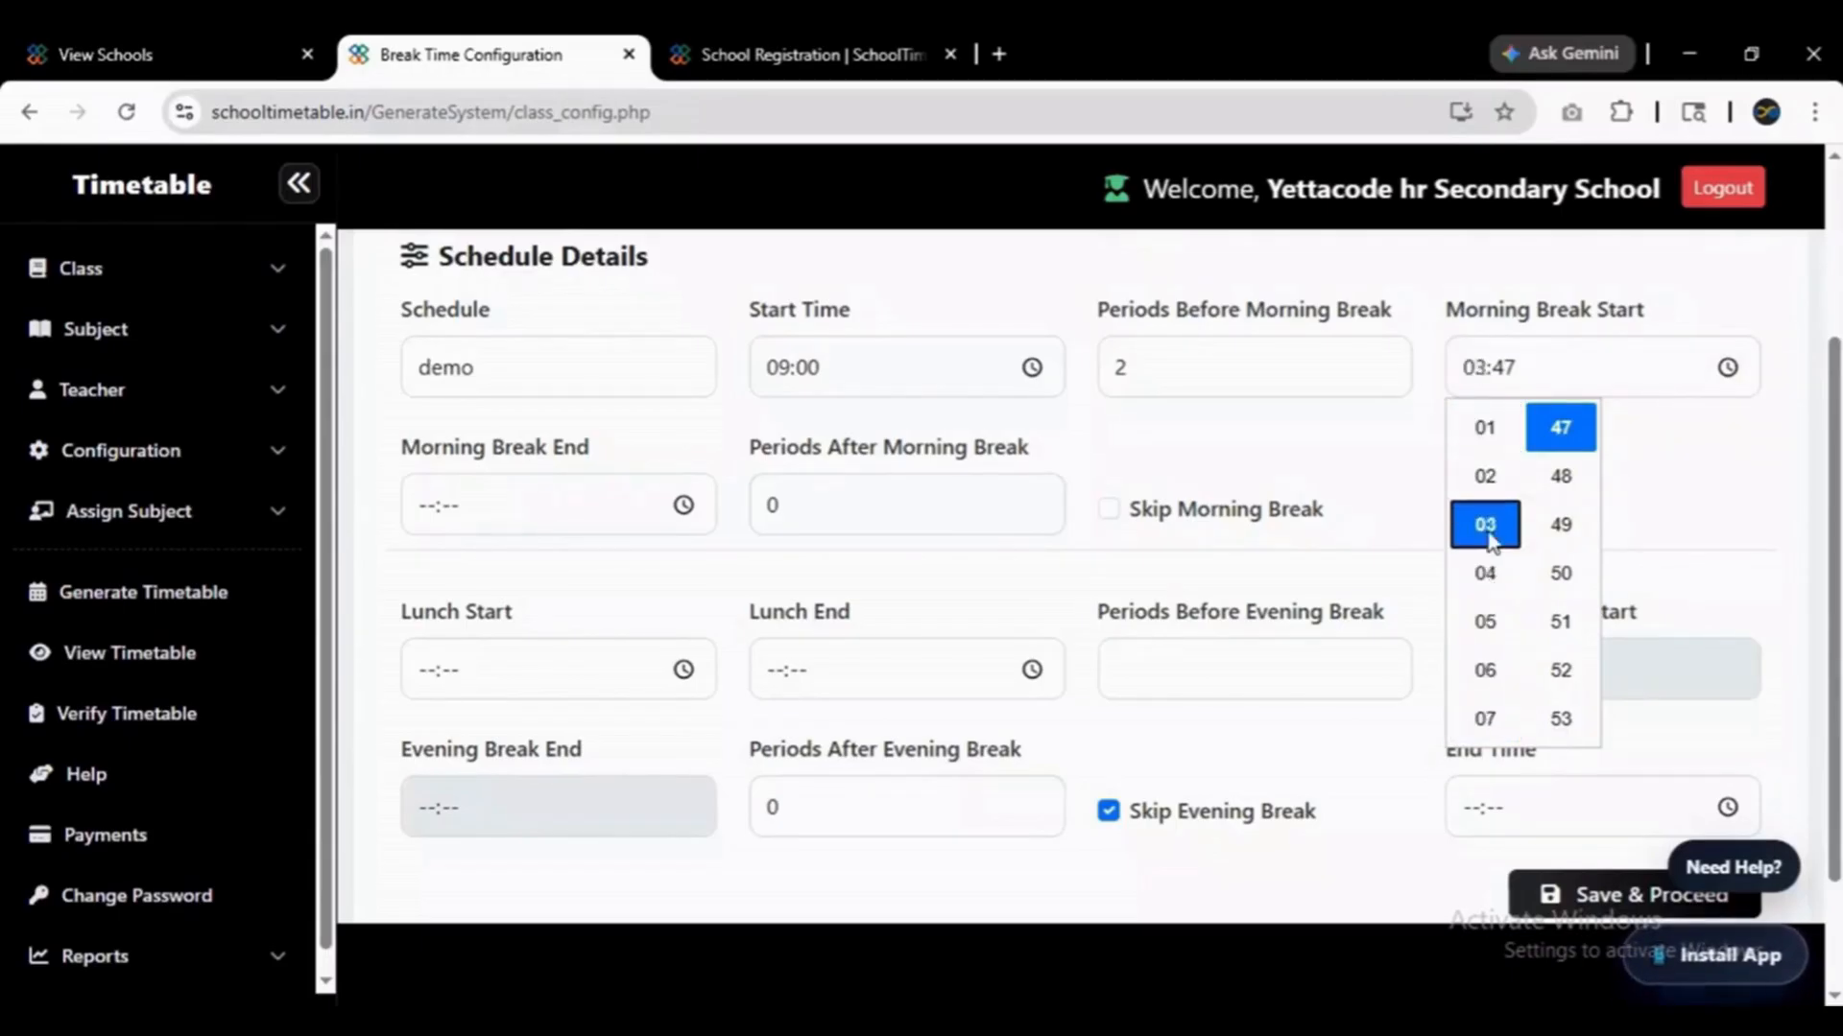
pyautogui.press('Down')
pyautogui.press('Down')
pyautogui.press('Up')
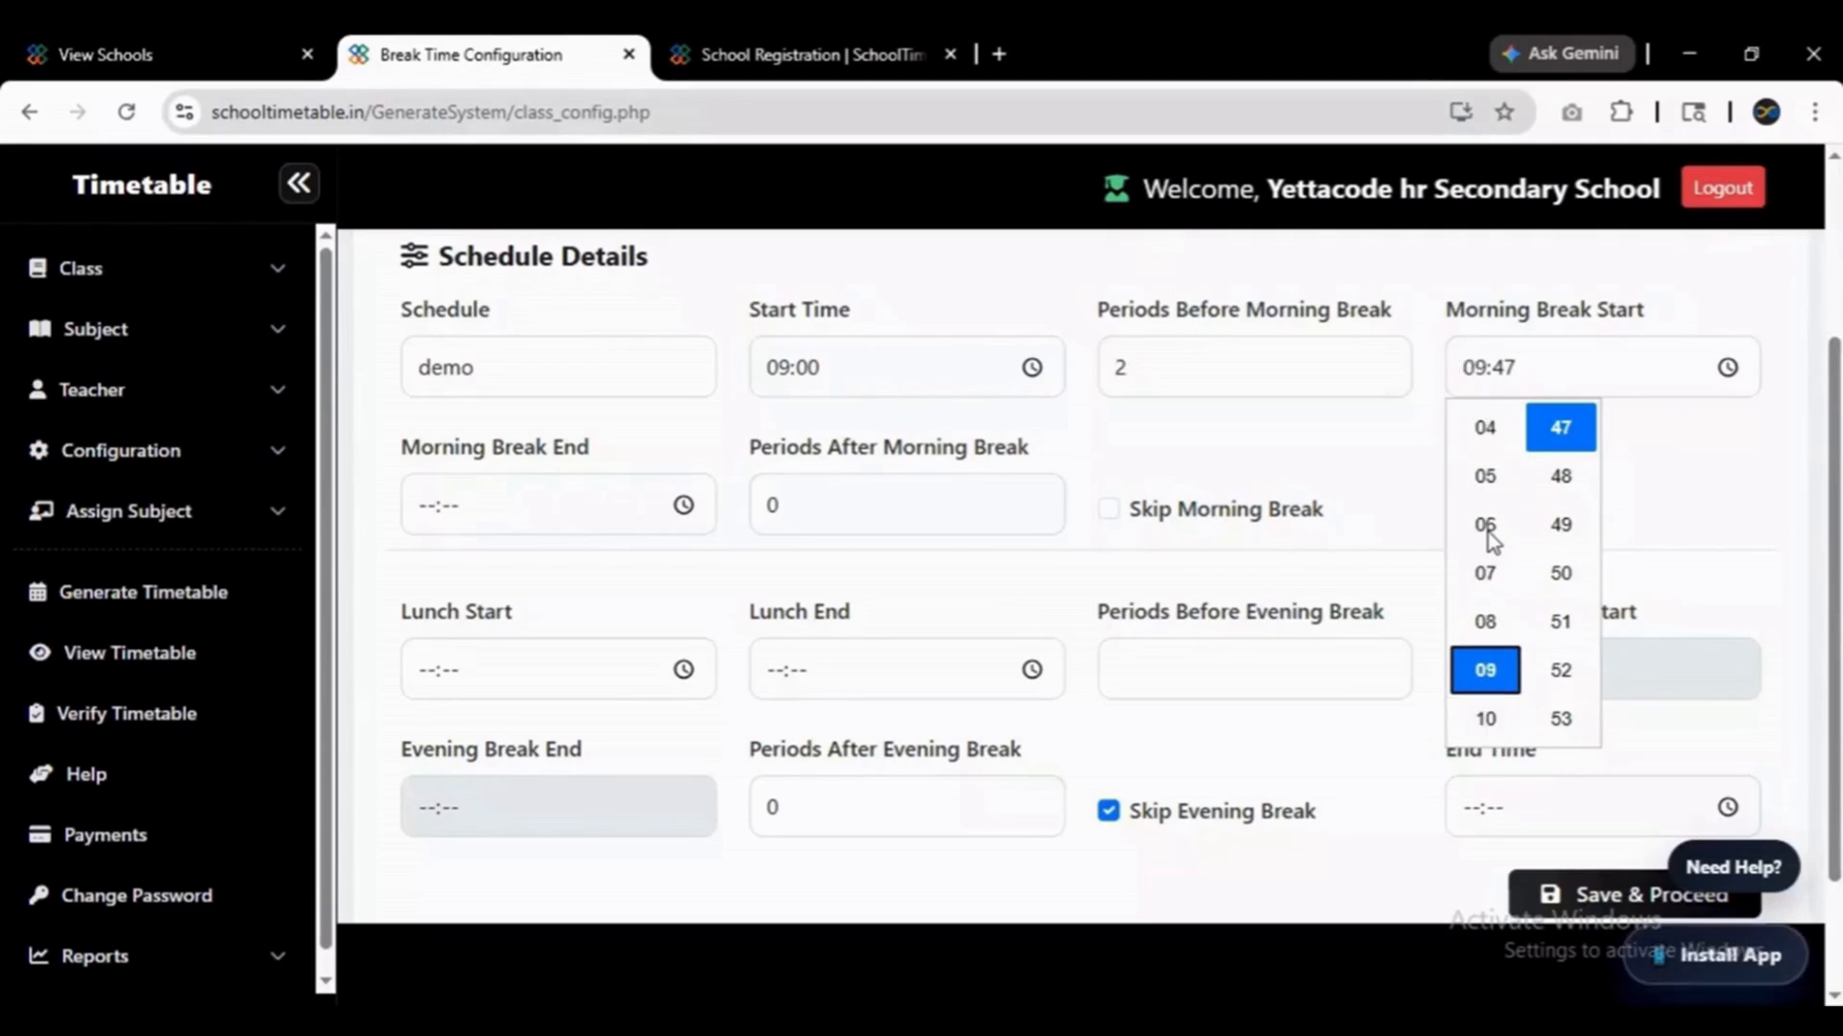
pyautogui.click(1482, 719)
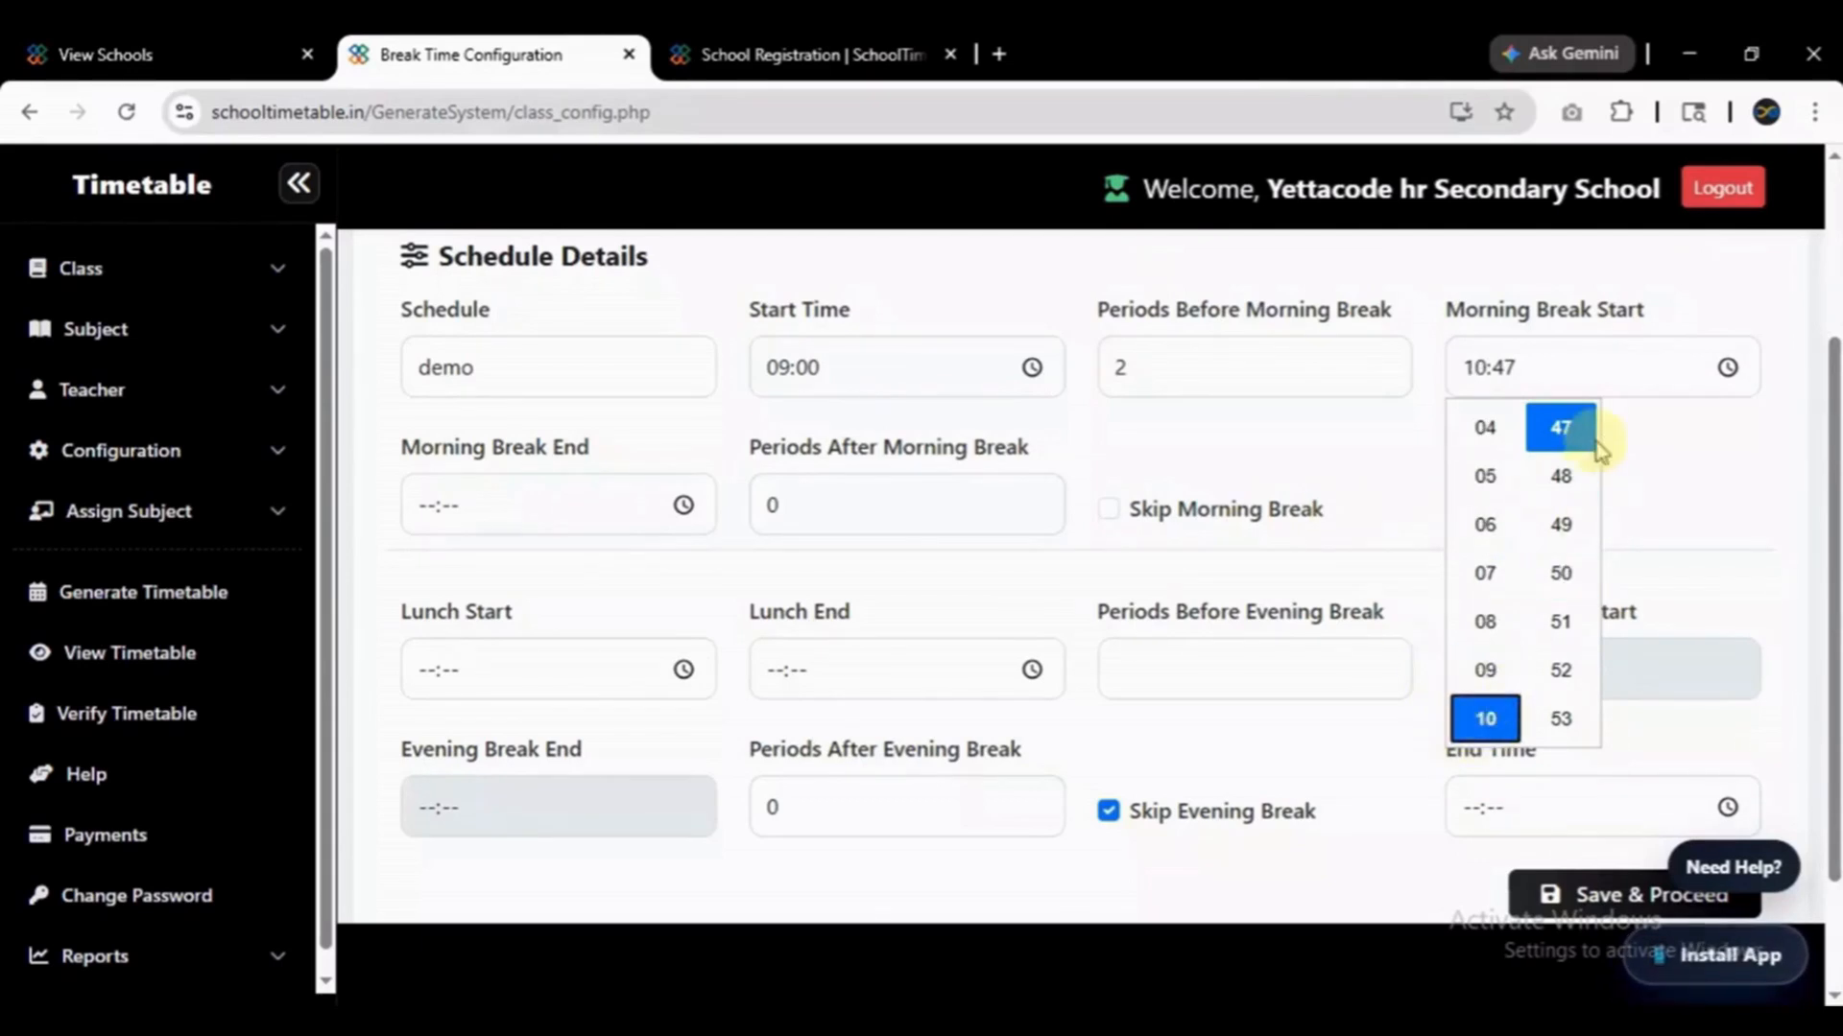
pyautogui.press('Up')
pyautogui.press('Up')
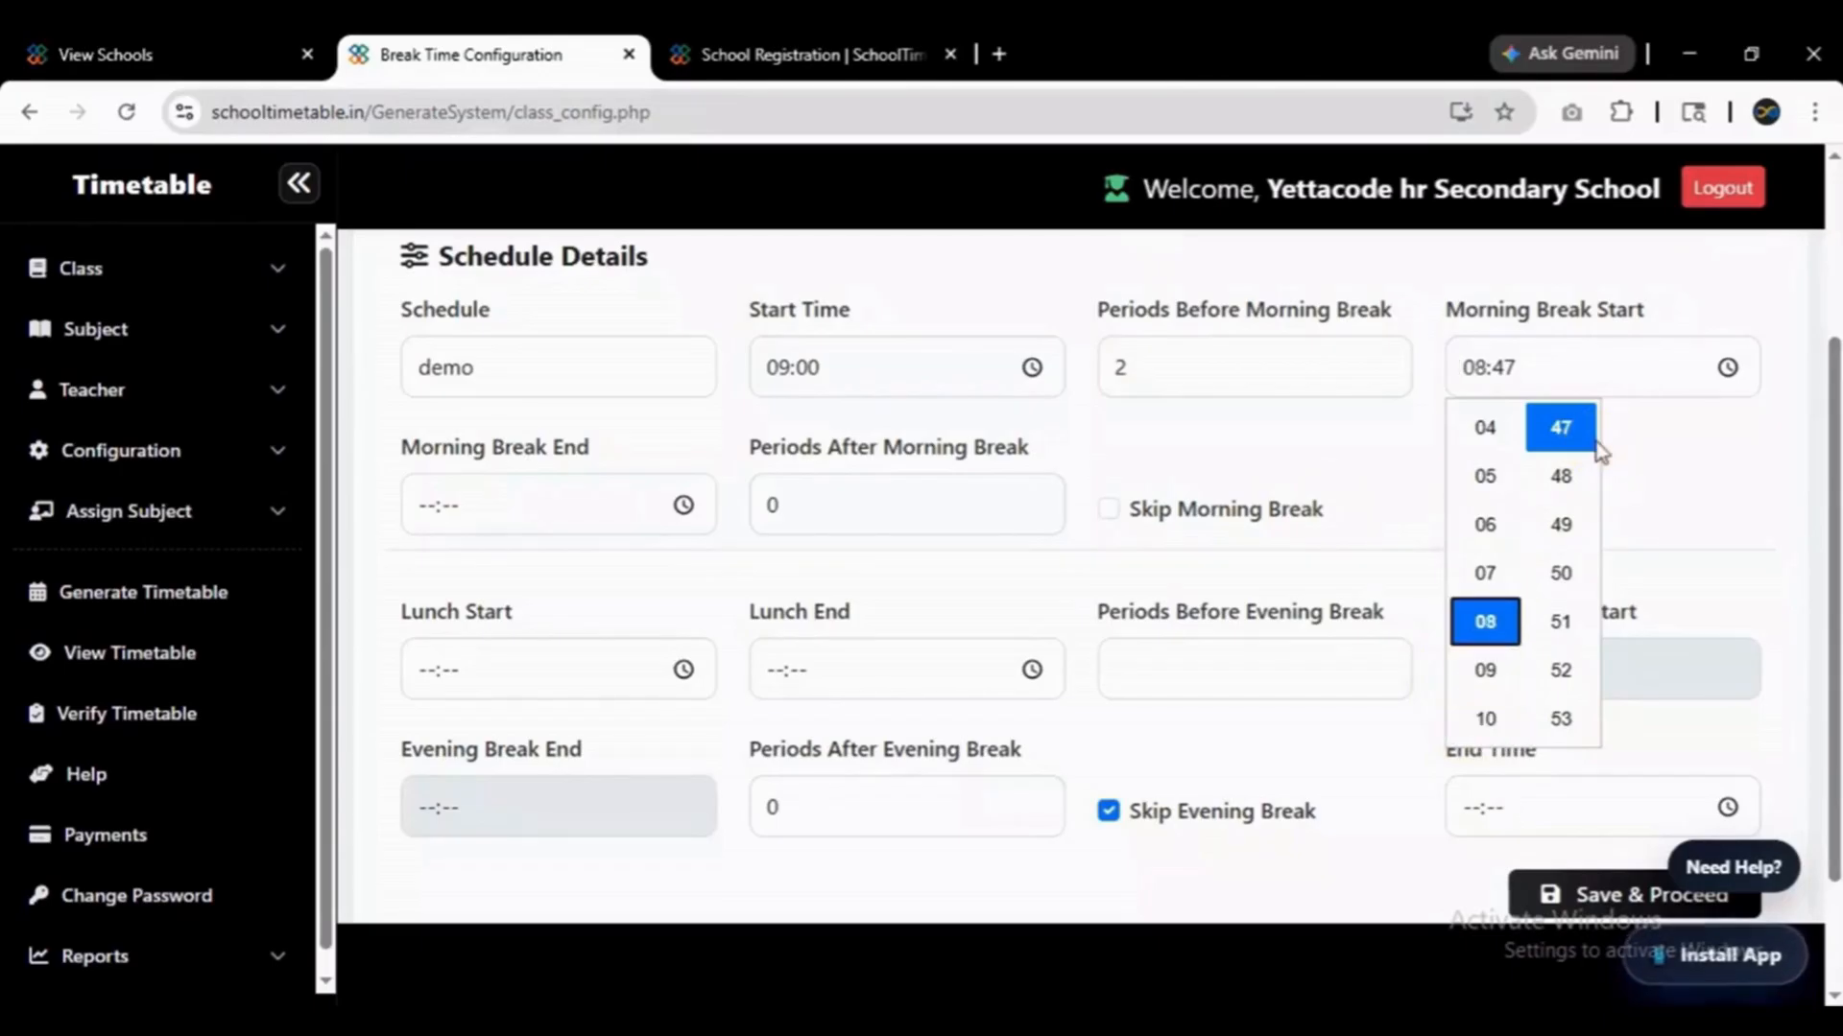
pyautogui.press('Down')
pyautogui.press('Down')
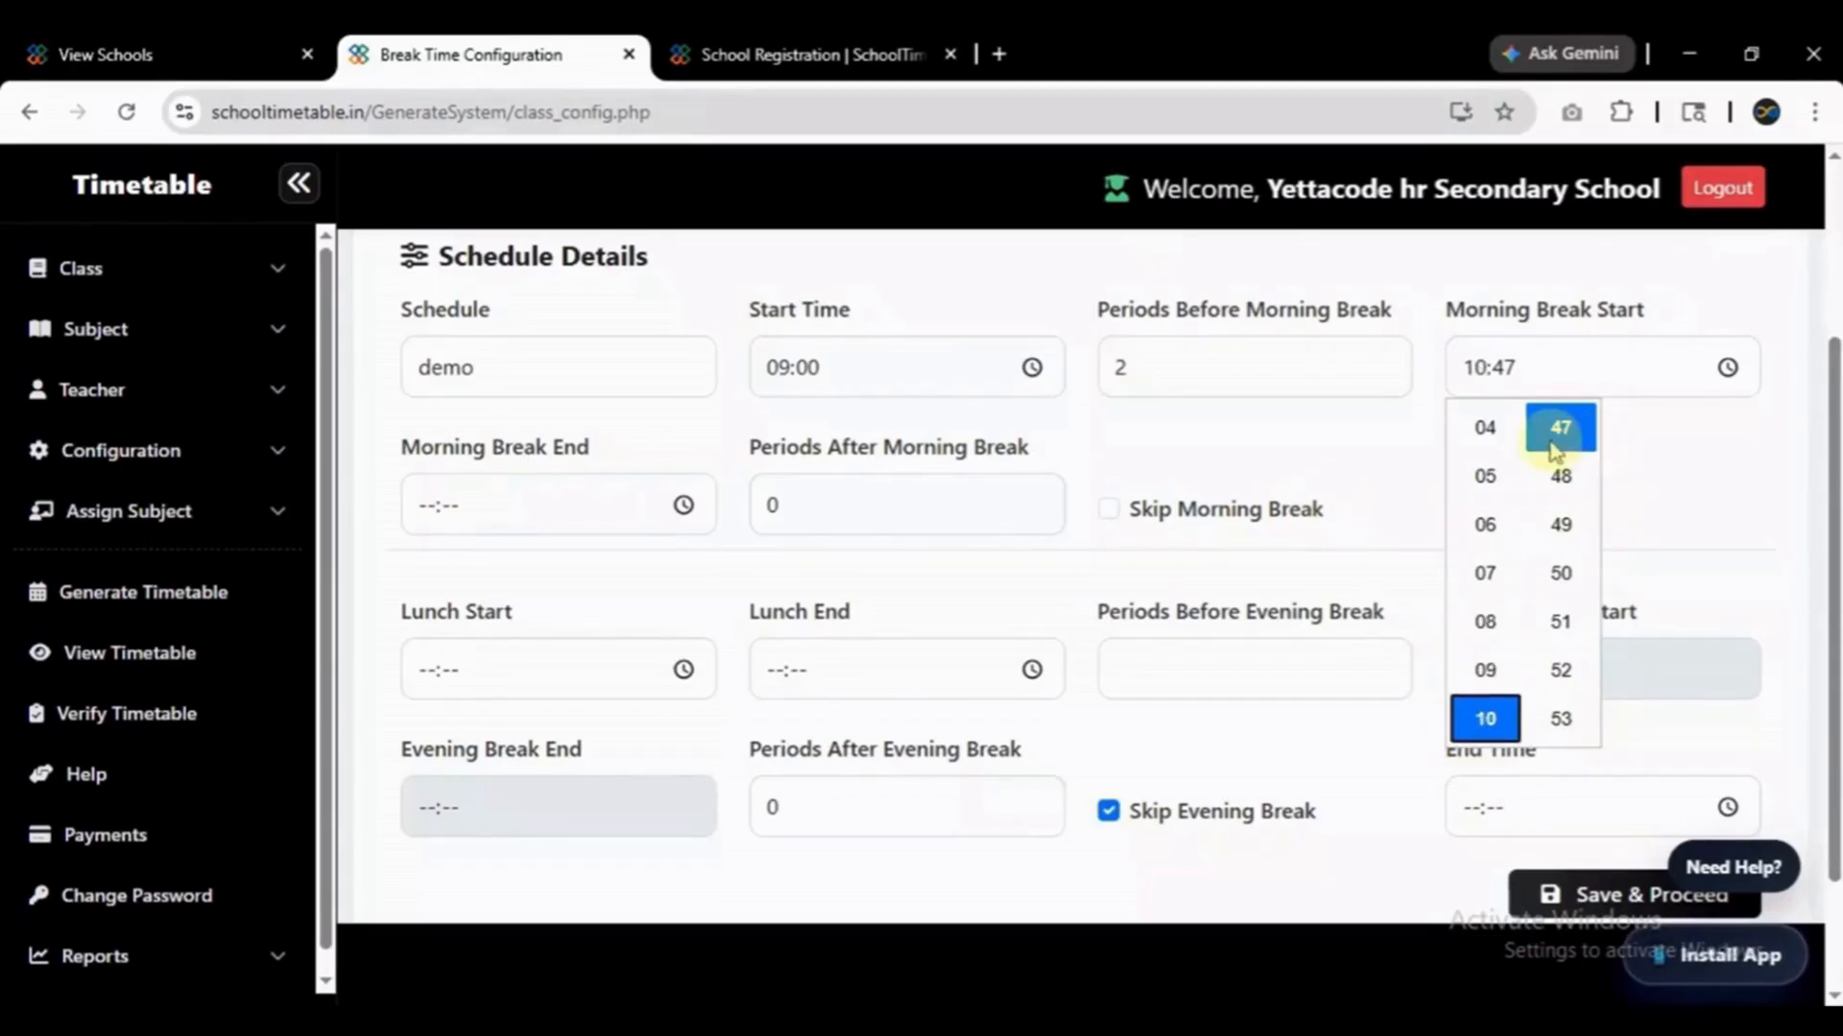
pyautogui.click(1550, 434)
pyautogui.press('Up')
pyautogui.press('Up')
pyautogui.press('Up')
pyautogui.press('Up')
pyautogui.press('Up')
pyautogui.press('Up')
pyautogui.press('Up')
pyautogui.press('Up')
pyautogui.press('Up')
pyautogui.press('Up')
pyautogui.press('Up')
pyautogui.press('Up')
pyautogui.press('Up')
pyautogui.press('Up')
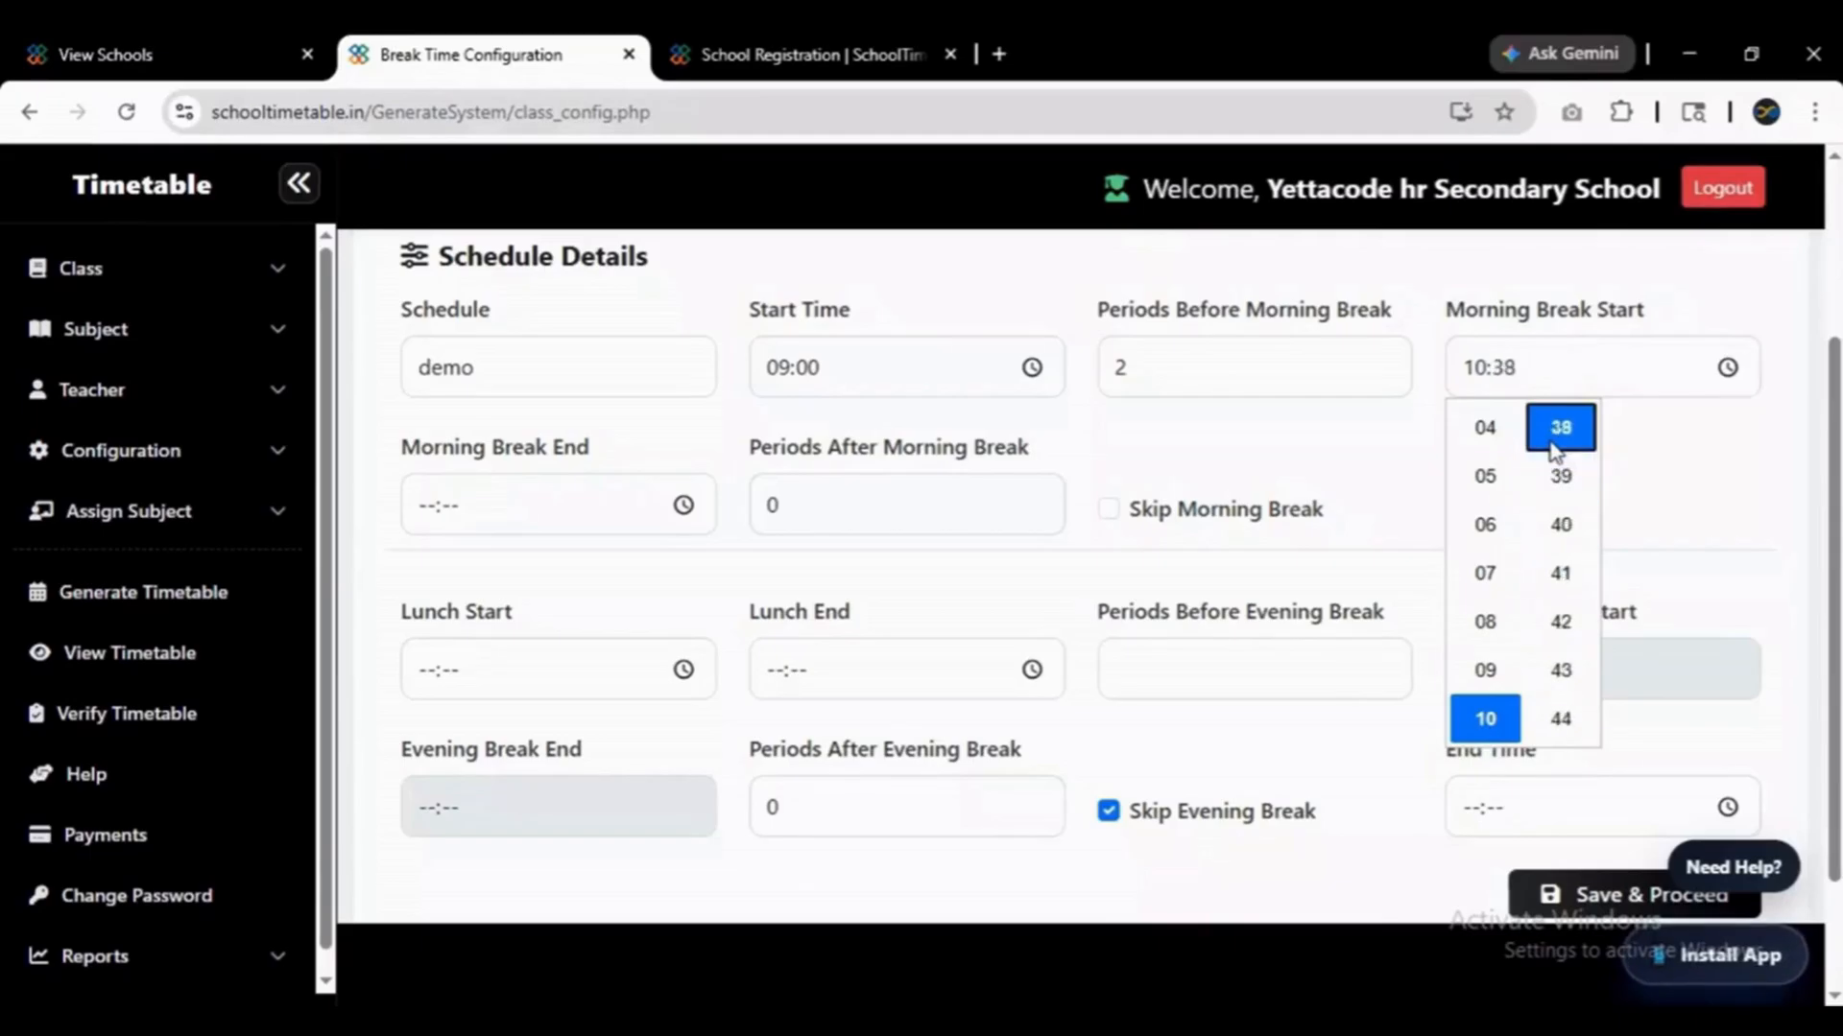
pyautogui.press('Up')
pyautogui.press('Up')
pyautogui.press('Up')
pyautogui.click(1728, 486)
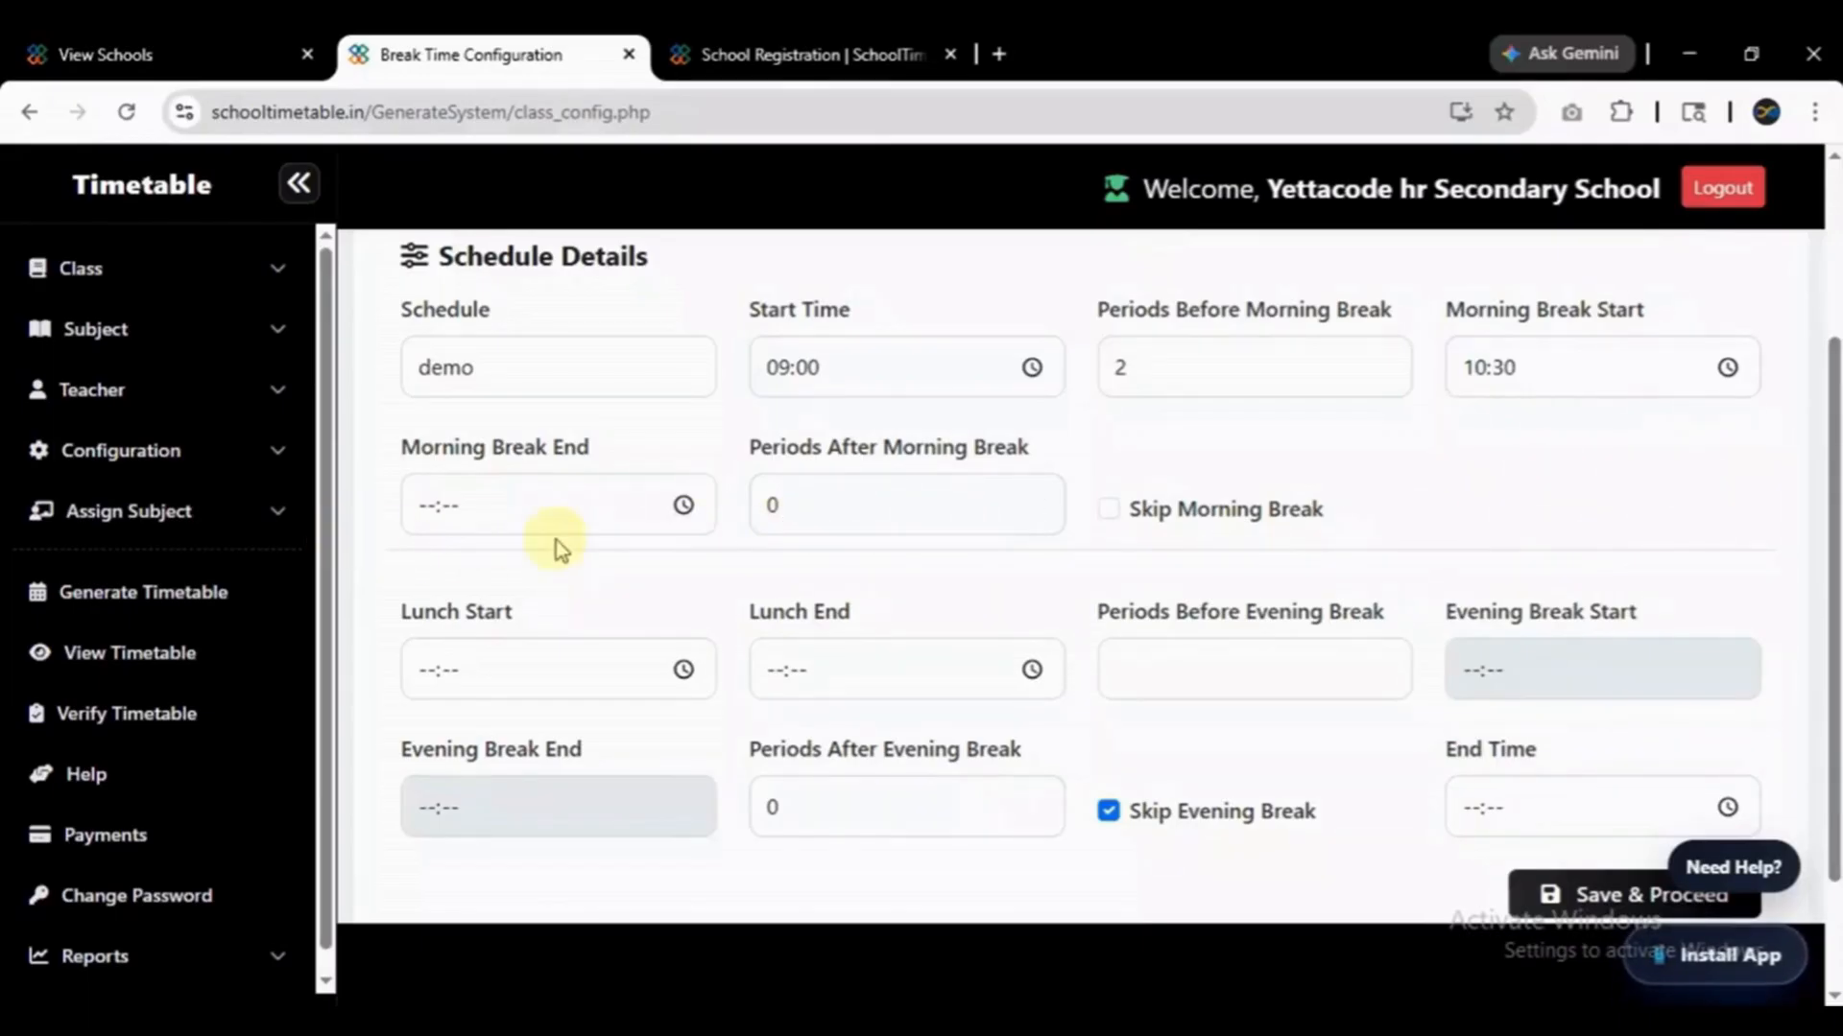
# Set the morning break end time of the demo schedule to 10:40.
pyautogui.click(682, 506)
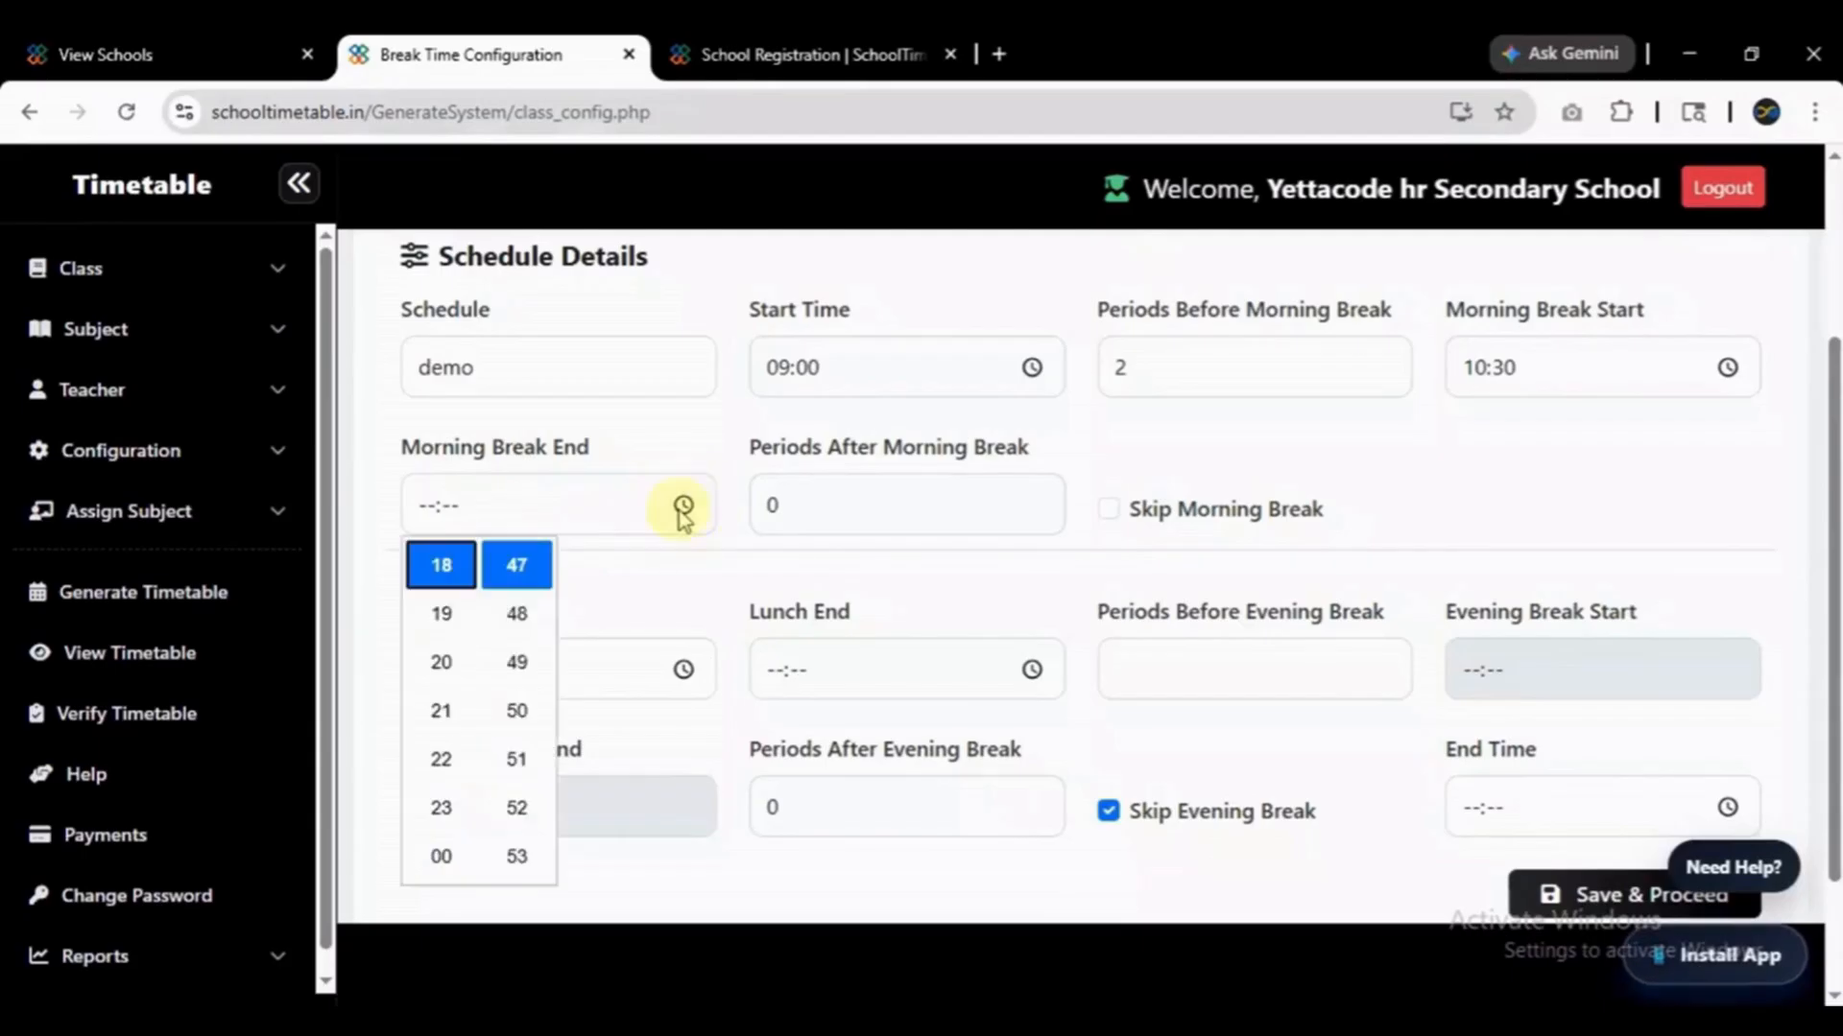
pyautogui.click(432, 576)
pyautogui.press('Up')
pyautogui.press('Up')
pyautogui.press('Up')
pyautogui.press('Up')
pyautogui.press('Up')
pyautogui.press('Up')
pyautogui.press('Up')
pyautogui.press('Up')
pyautogui.press('Up')
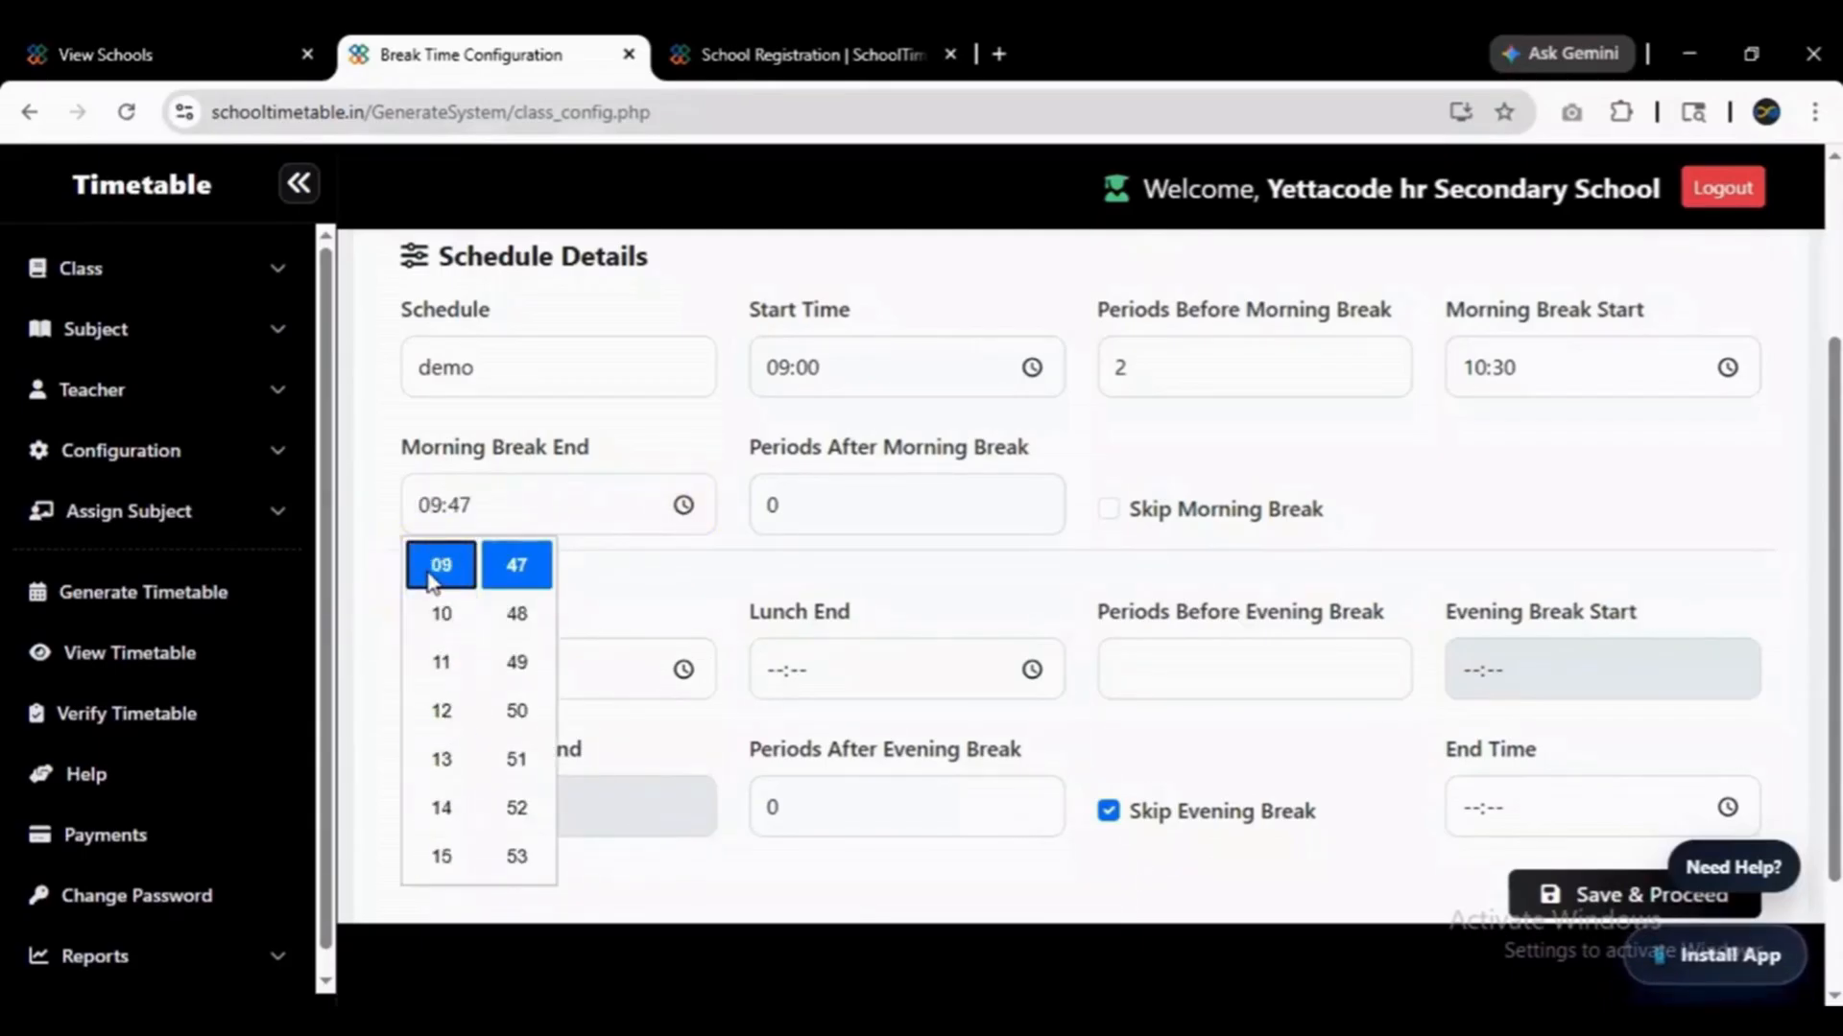
pyautogui.press('Down')
pyautogui.click(516, 565)
pyautogui.press('Up')
pyautogui.press('Up')
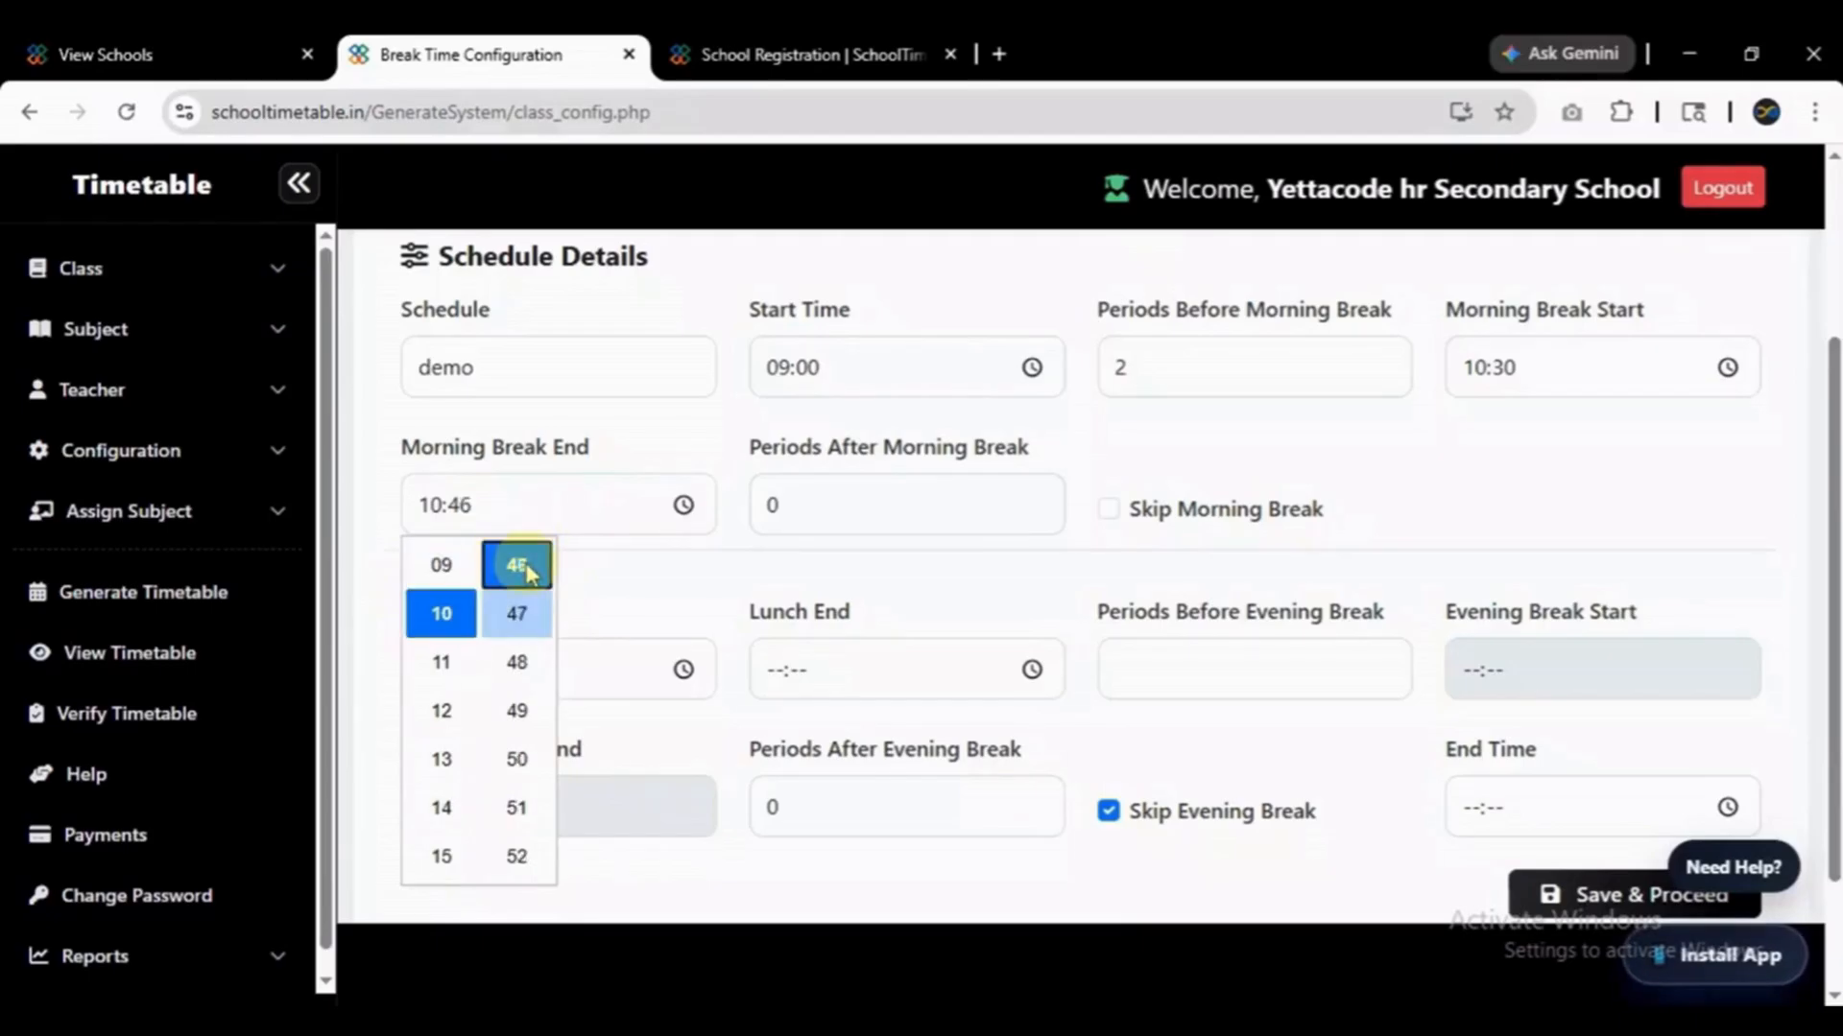
pyautogui.press('Up')
pyautogui.press('Up')
pyautogui.press('Up')
pyautogui.press('Up')
pyautogui.press('Up')
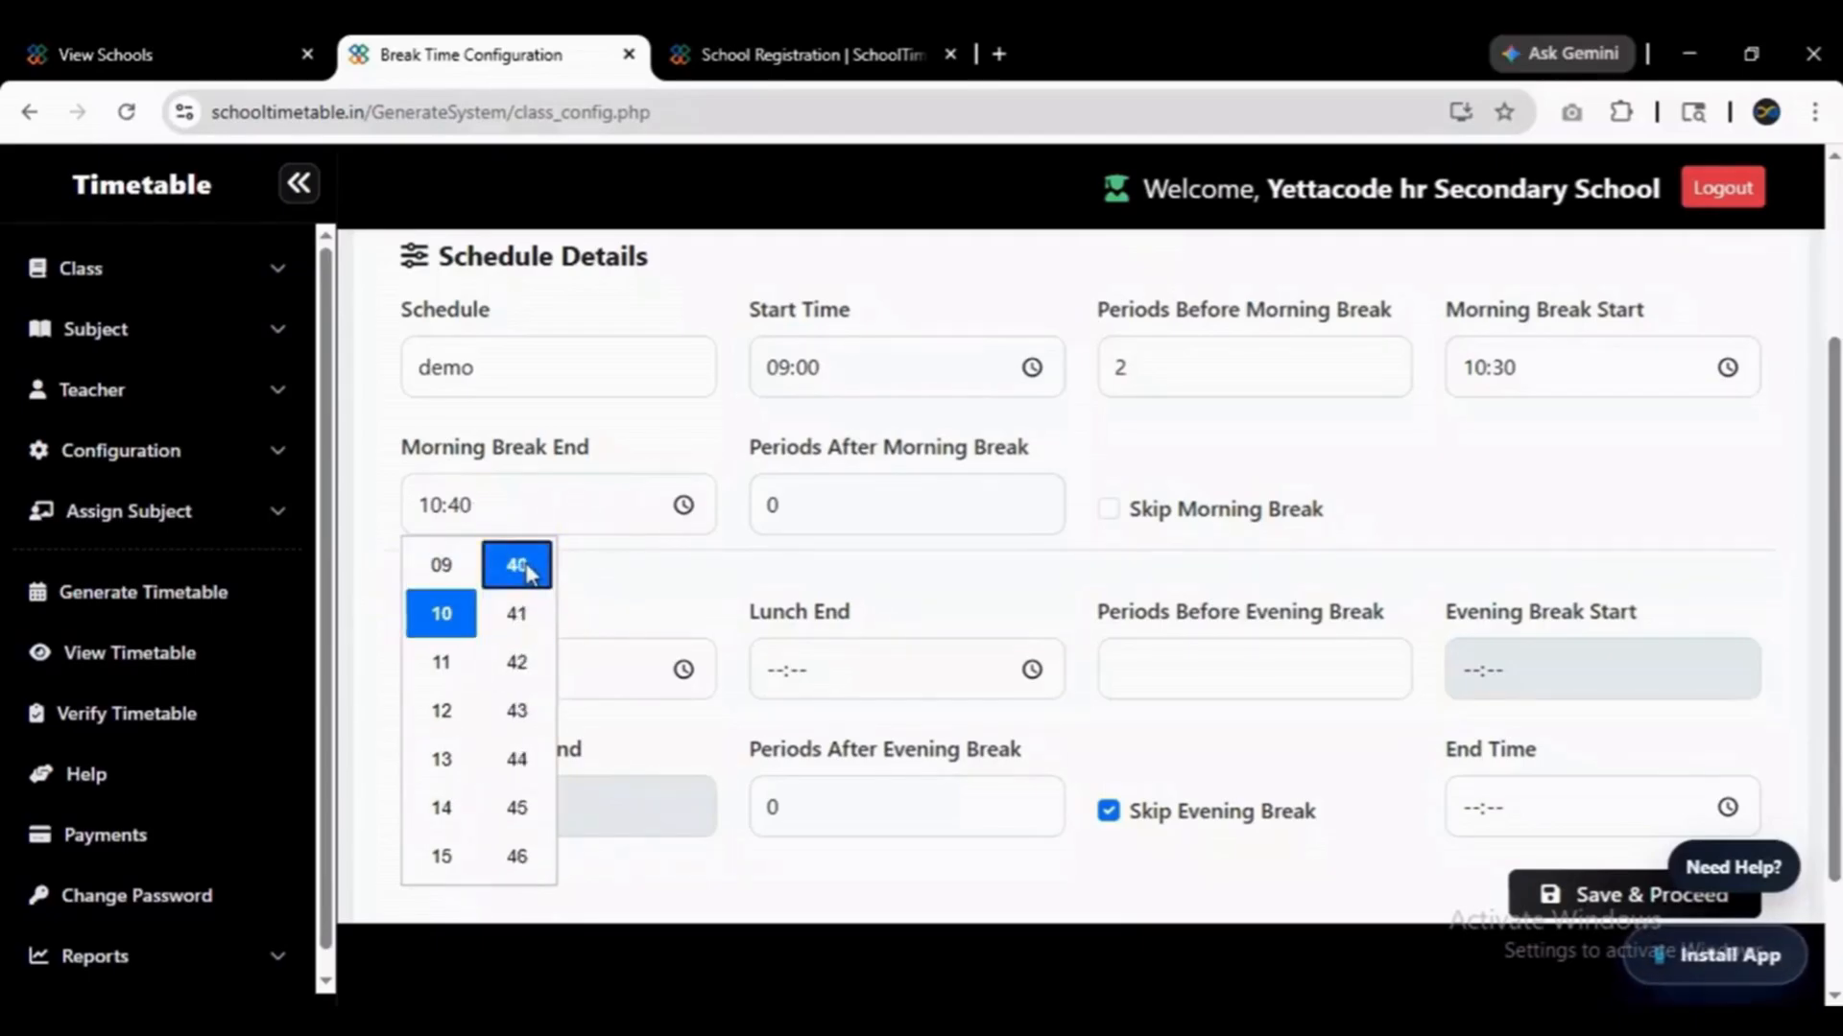
pyautogui.click(687, 589)
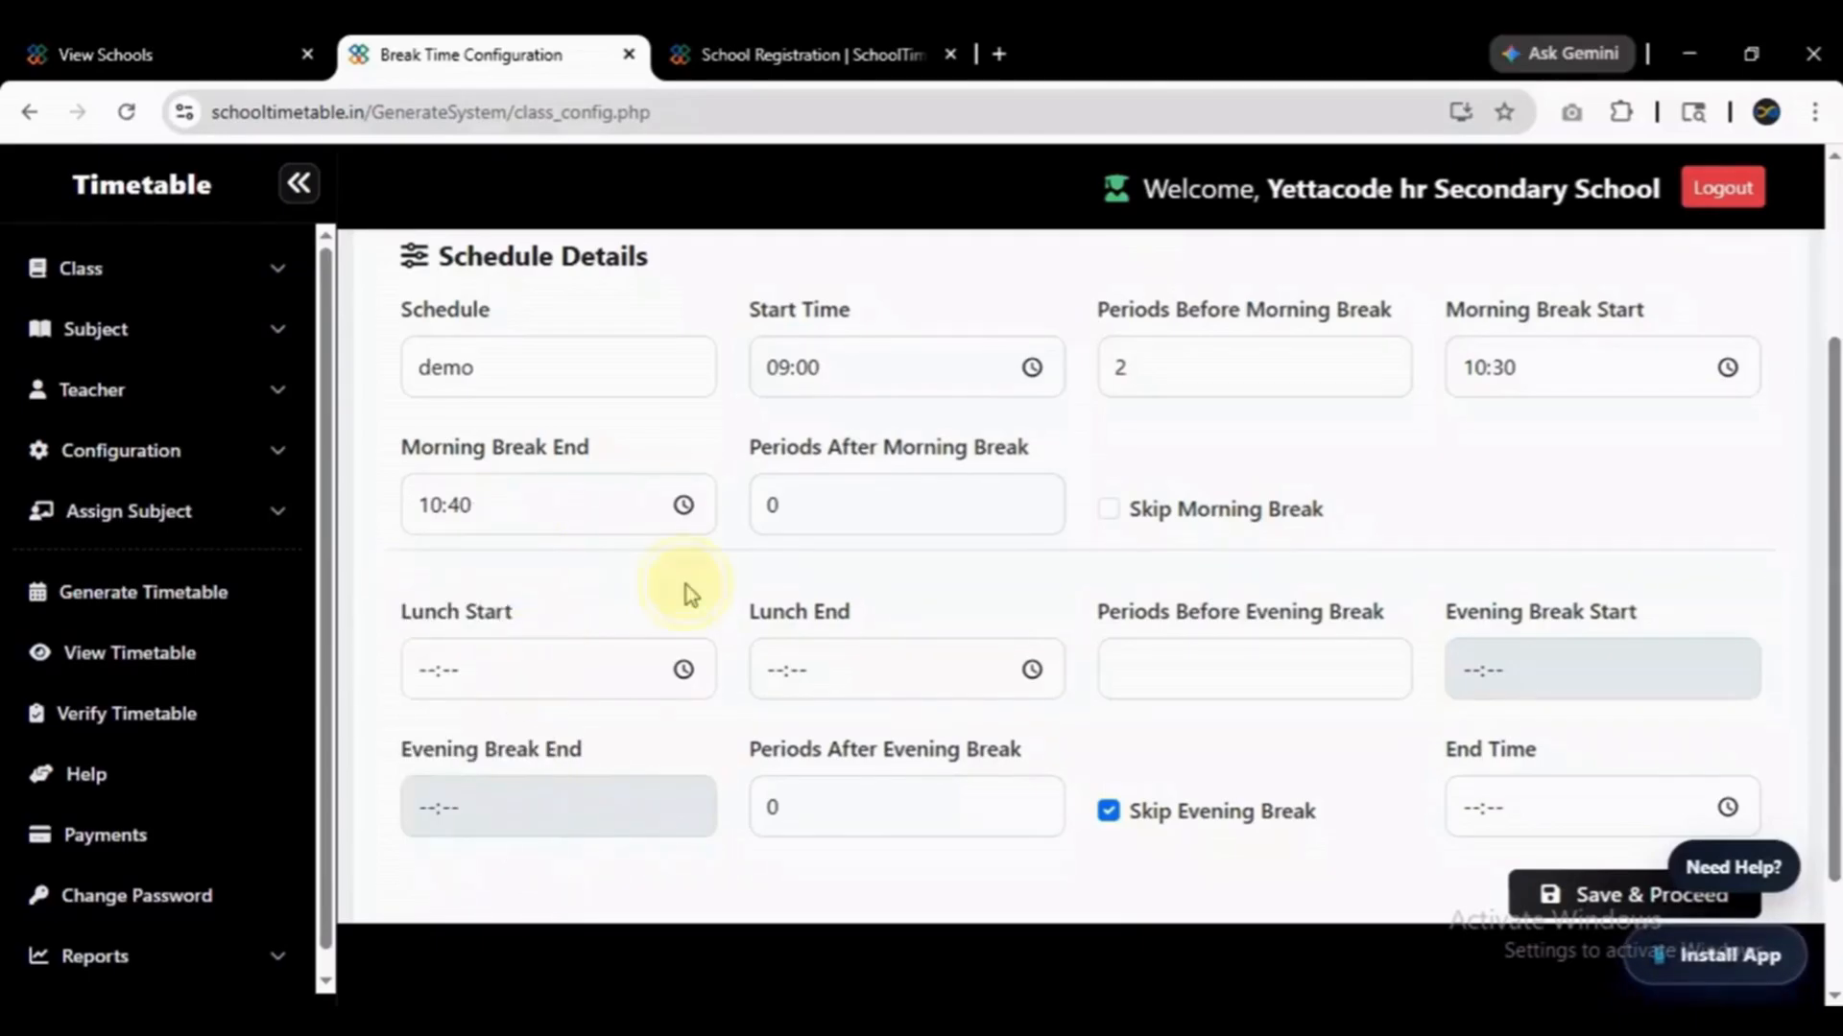
# Set the number of periods after the morning break to 2.
pyautogui.doubleClick(782, 503)
pyautogui.write('2')
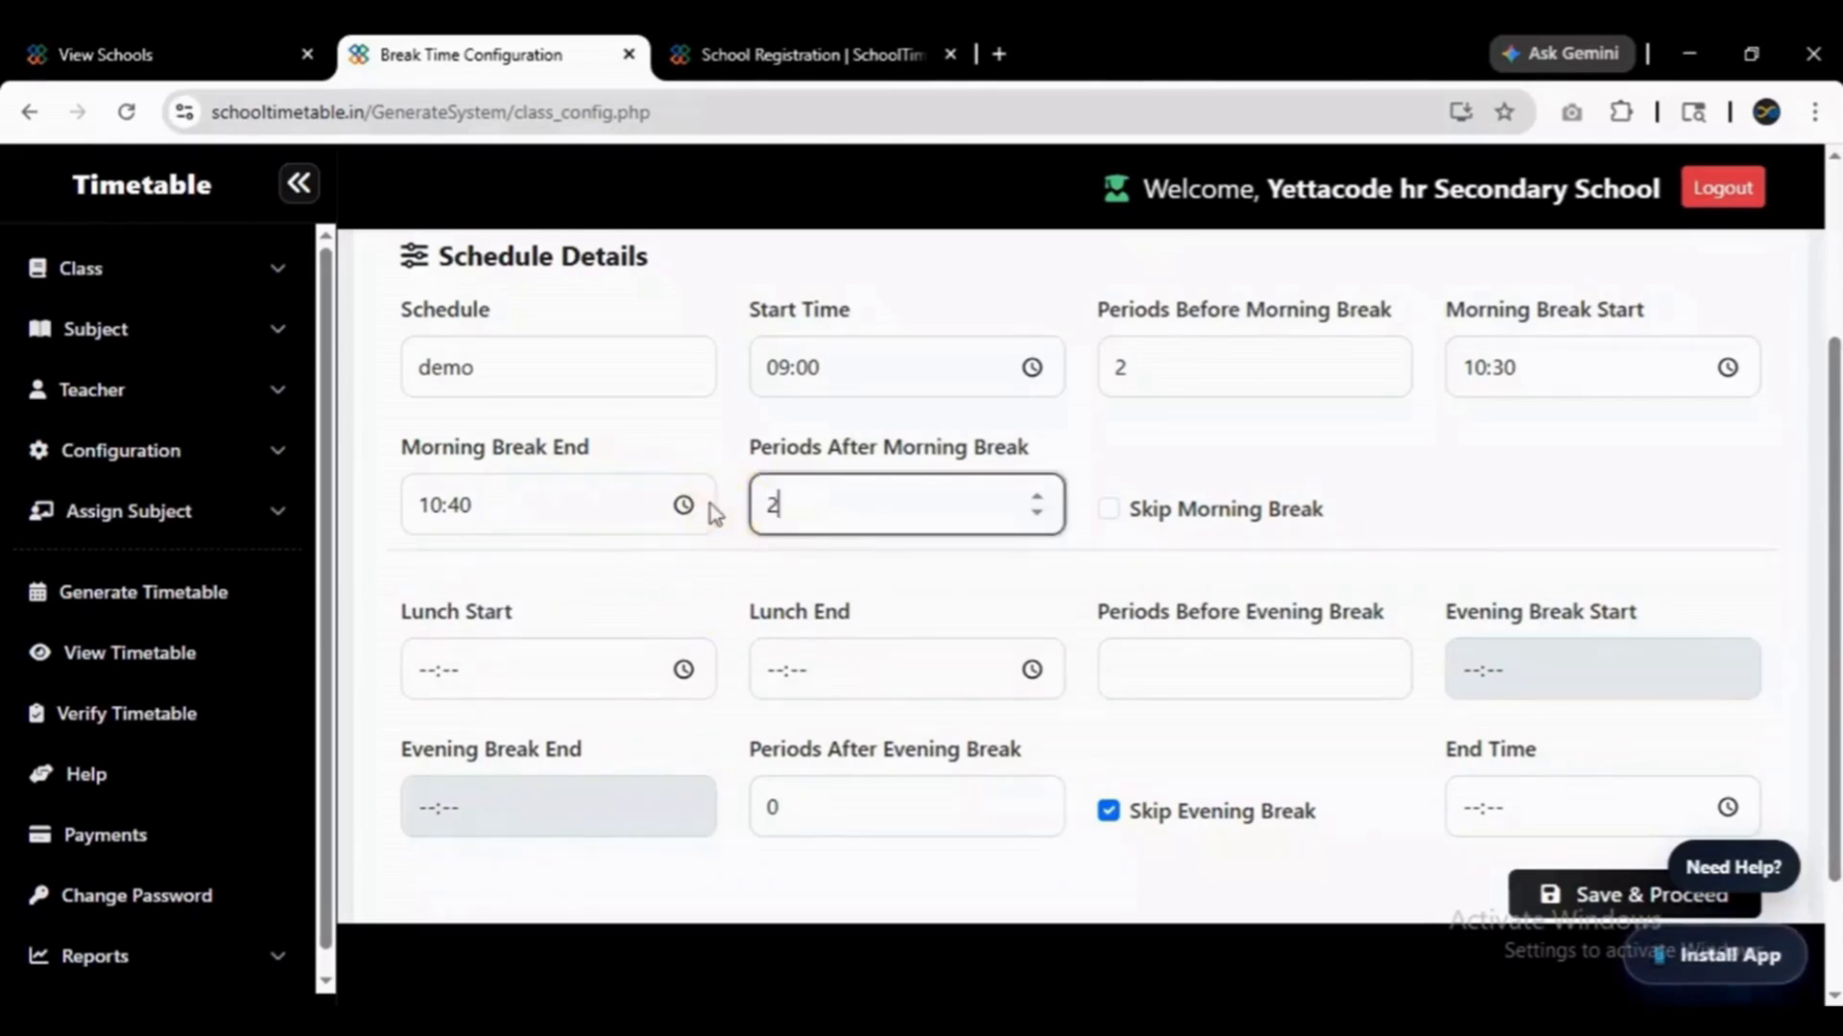
pyautogui.click(1326, 537)
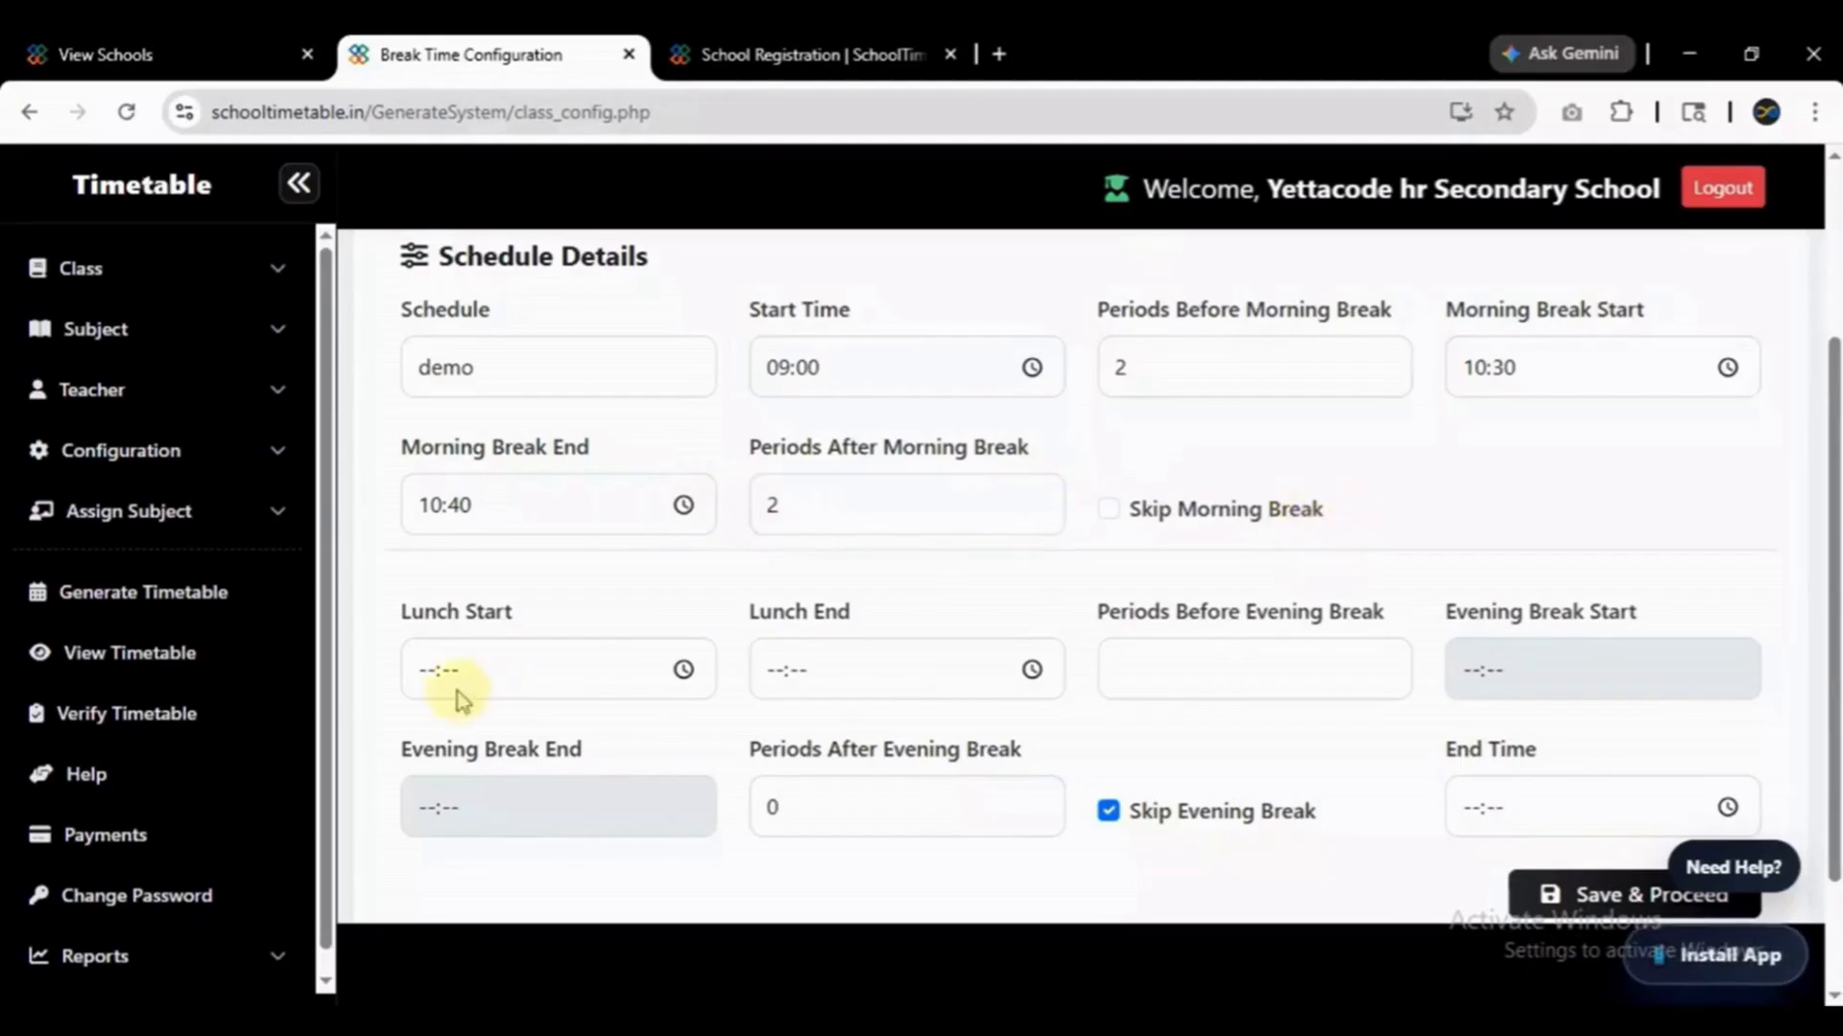
# Enable the evening break by turning off Skip Evening Break, with 2 periods before it and 1 period after it.
pyautogui.click(1253, 680)
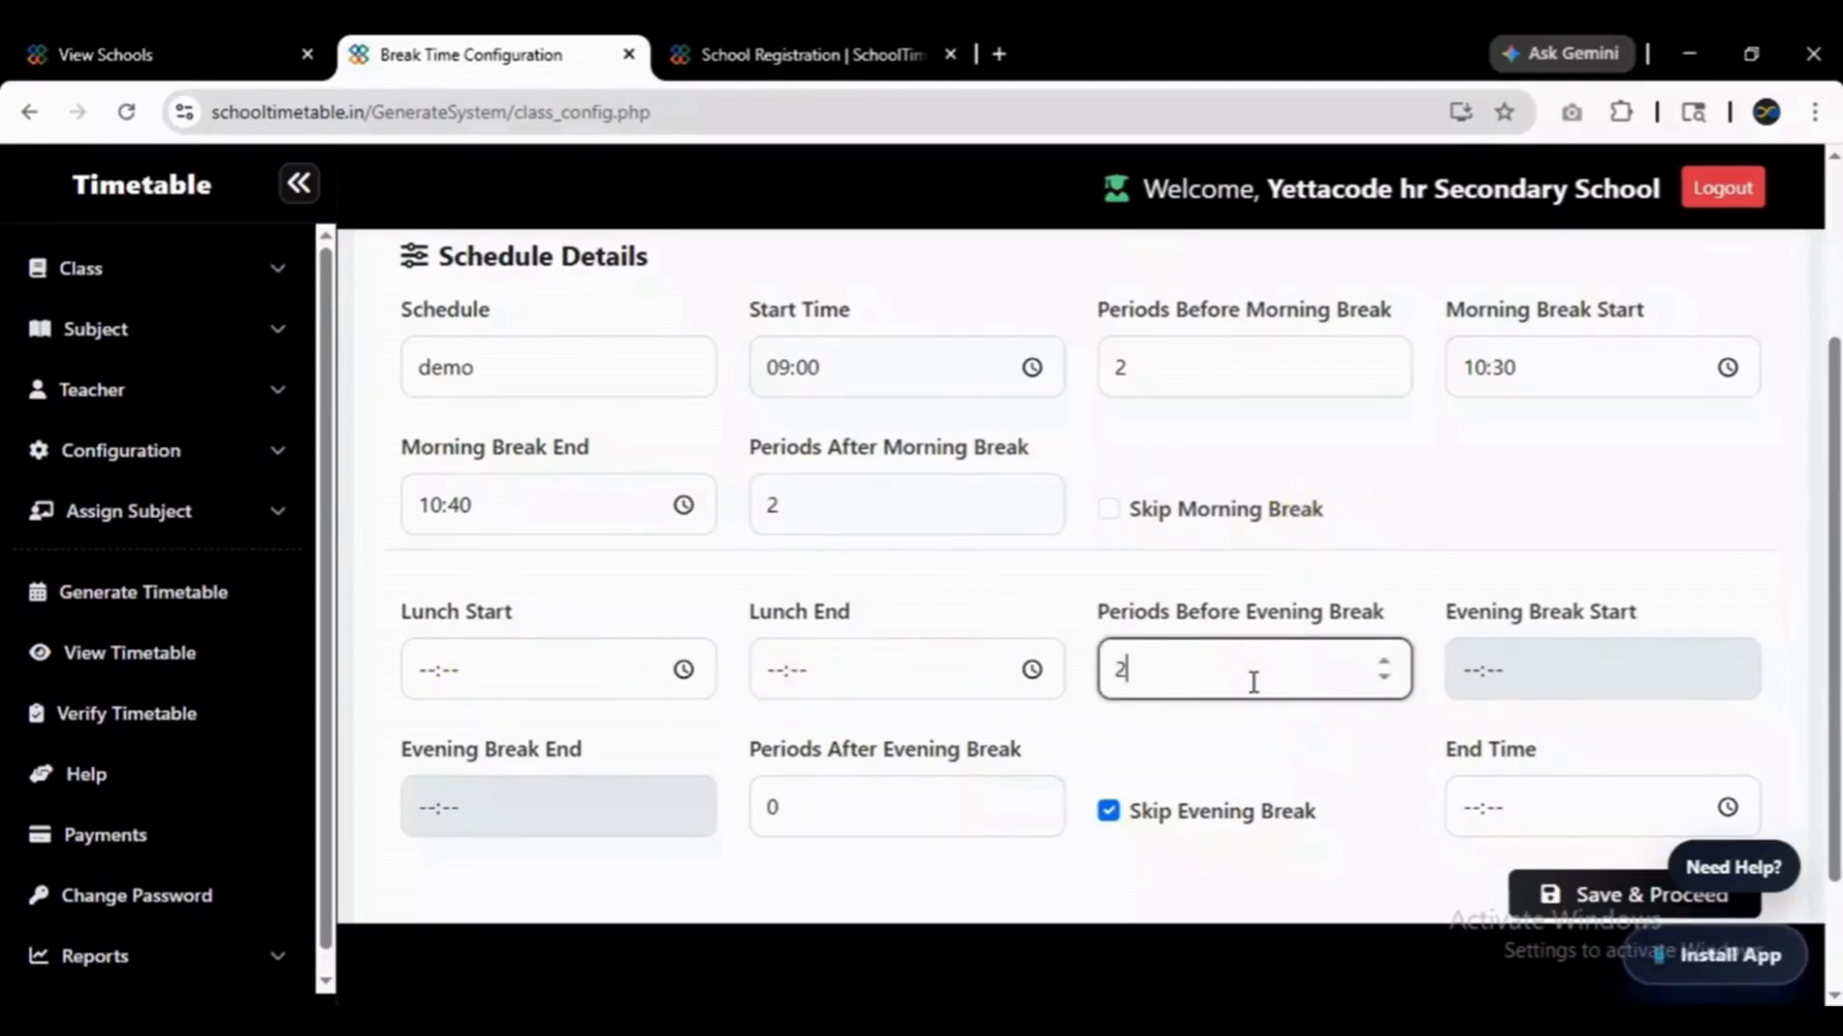
pyautogui.doubleClick(913, 809)
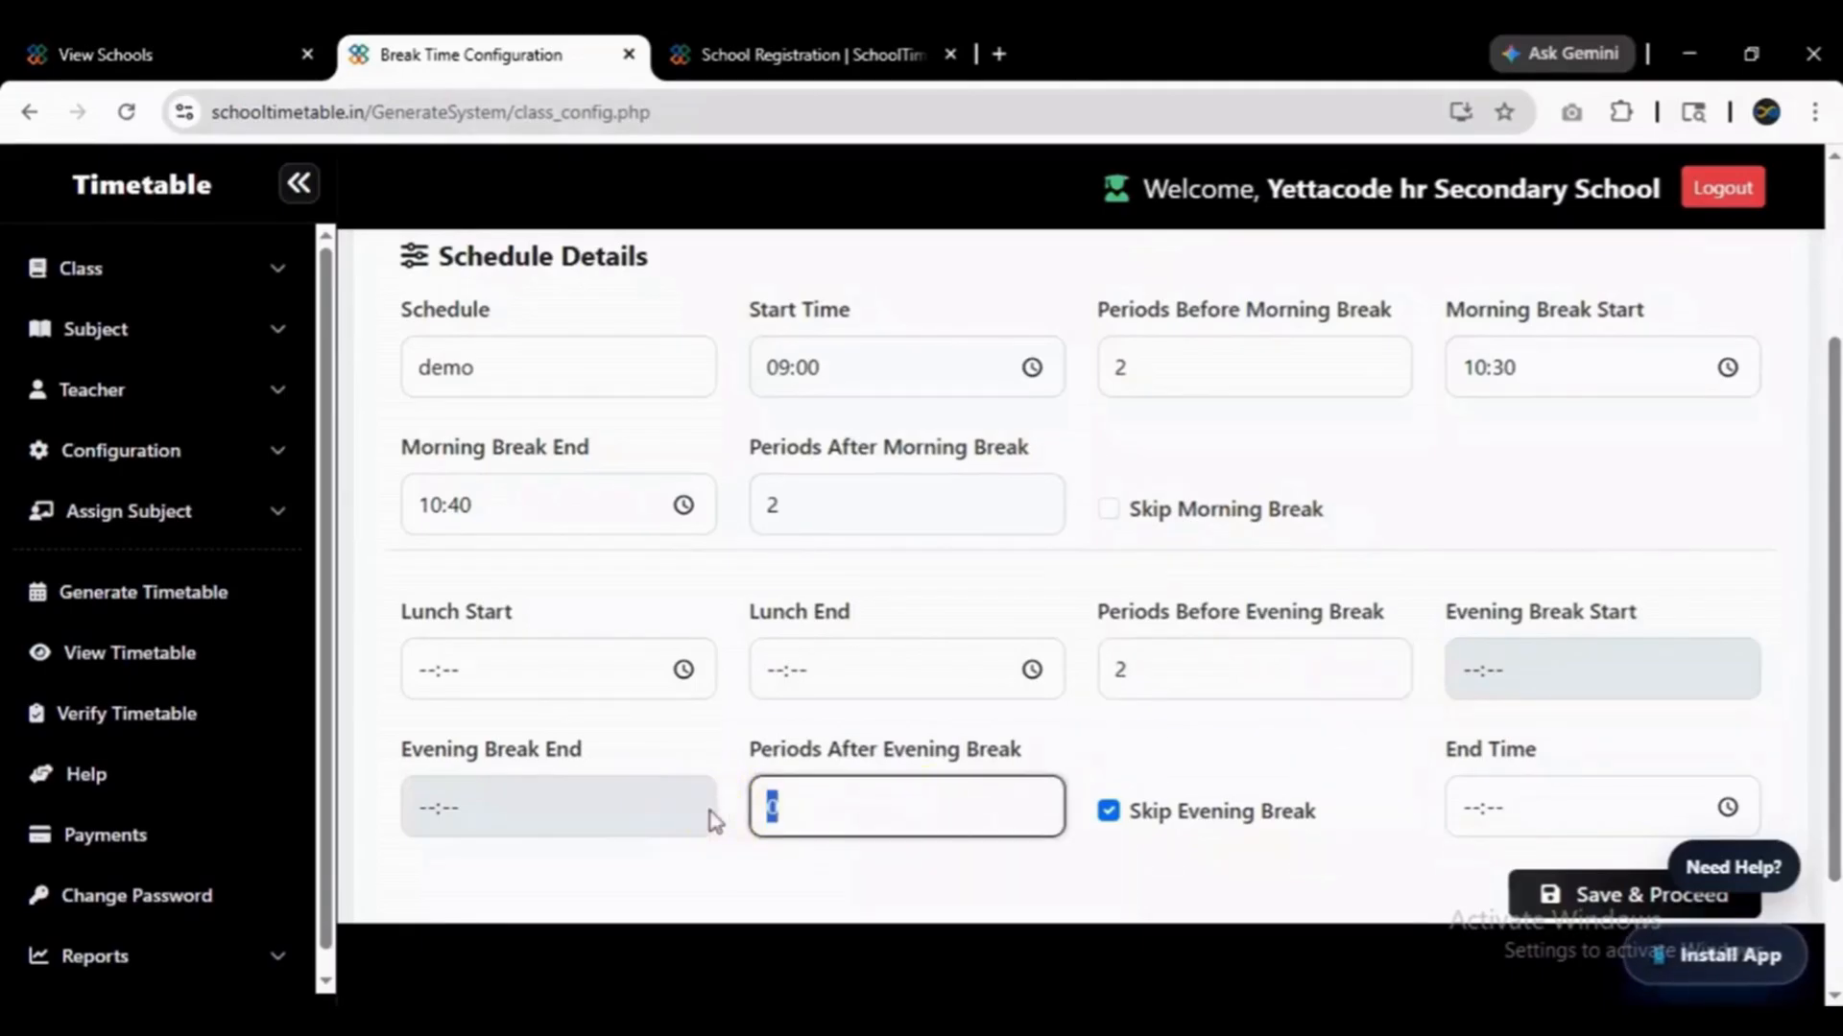
pyautogui.click(1109, 812)
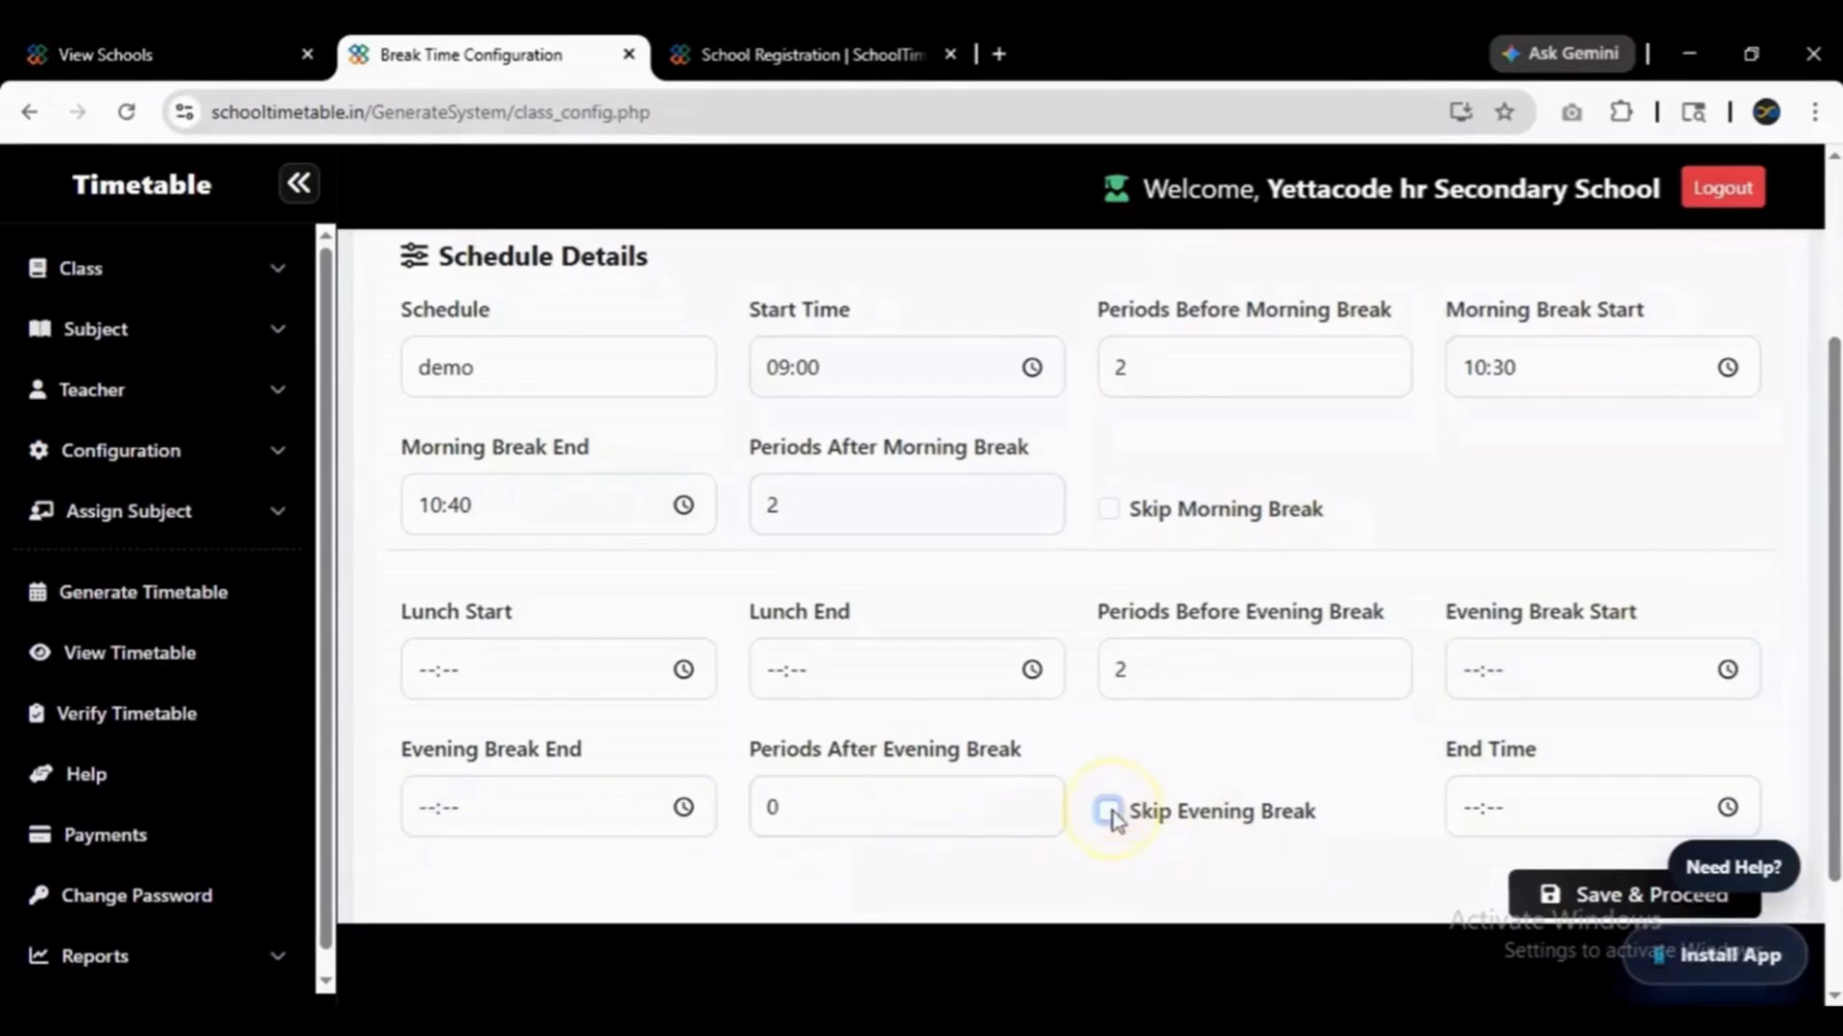
pyautogui.doubleClick(909, 801)
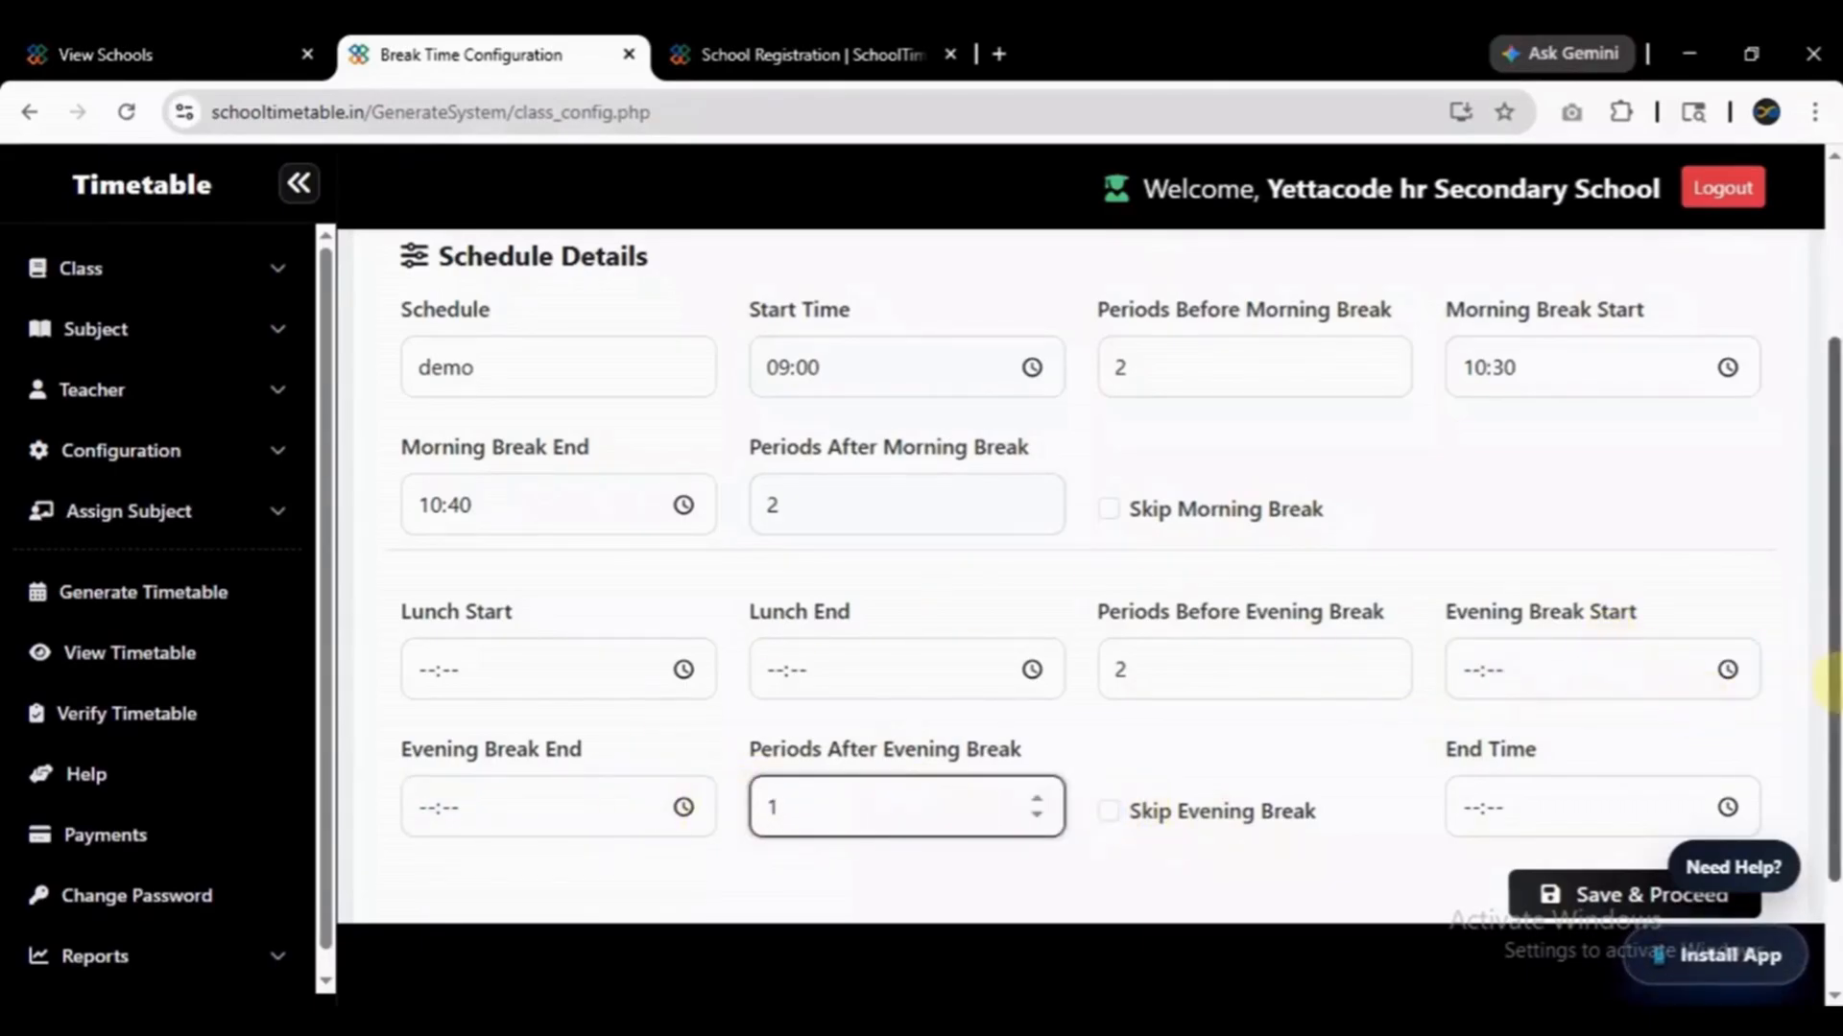
# Leave the demo schedule form without saving and open the existing 1-10 break time configuration for editing.
pyautogui.moveTo(1835, 691); pyautogui.dragTo(1837, 811)
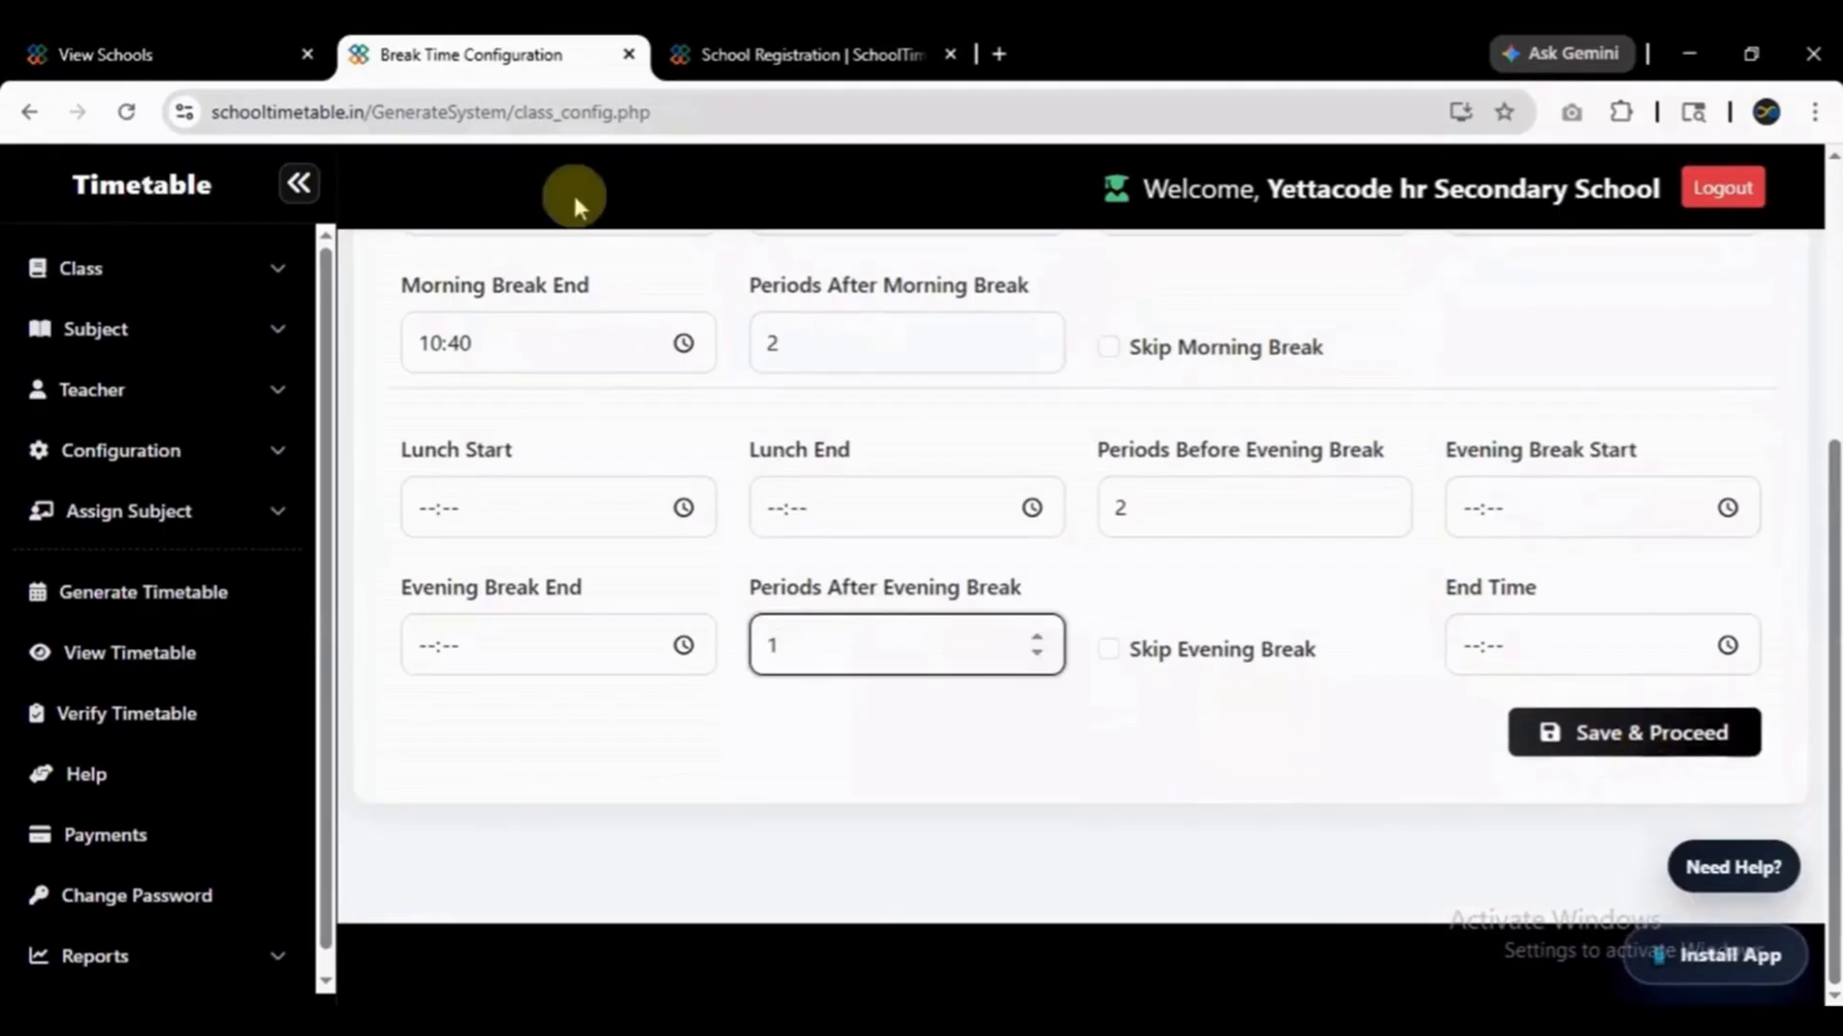
pyautogui.click(29, 112)
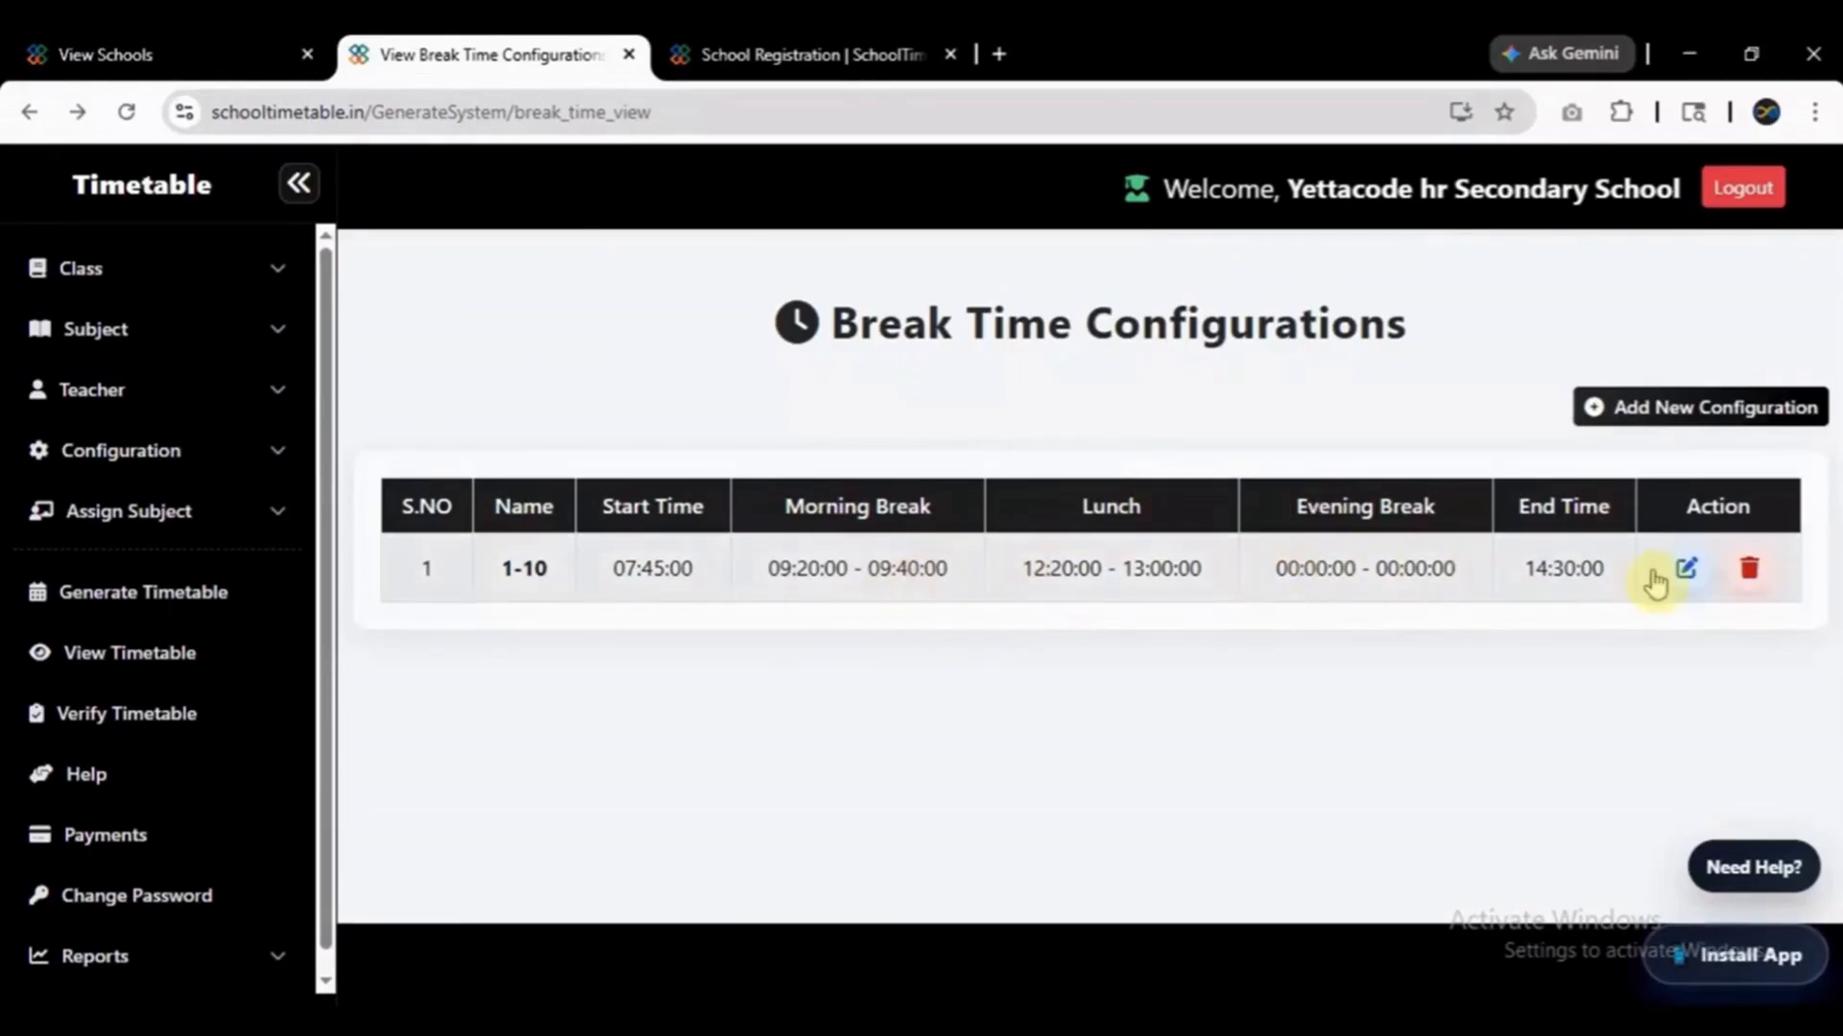
pyautogui.click(1685, 568)
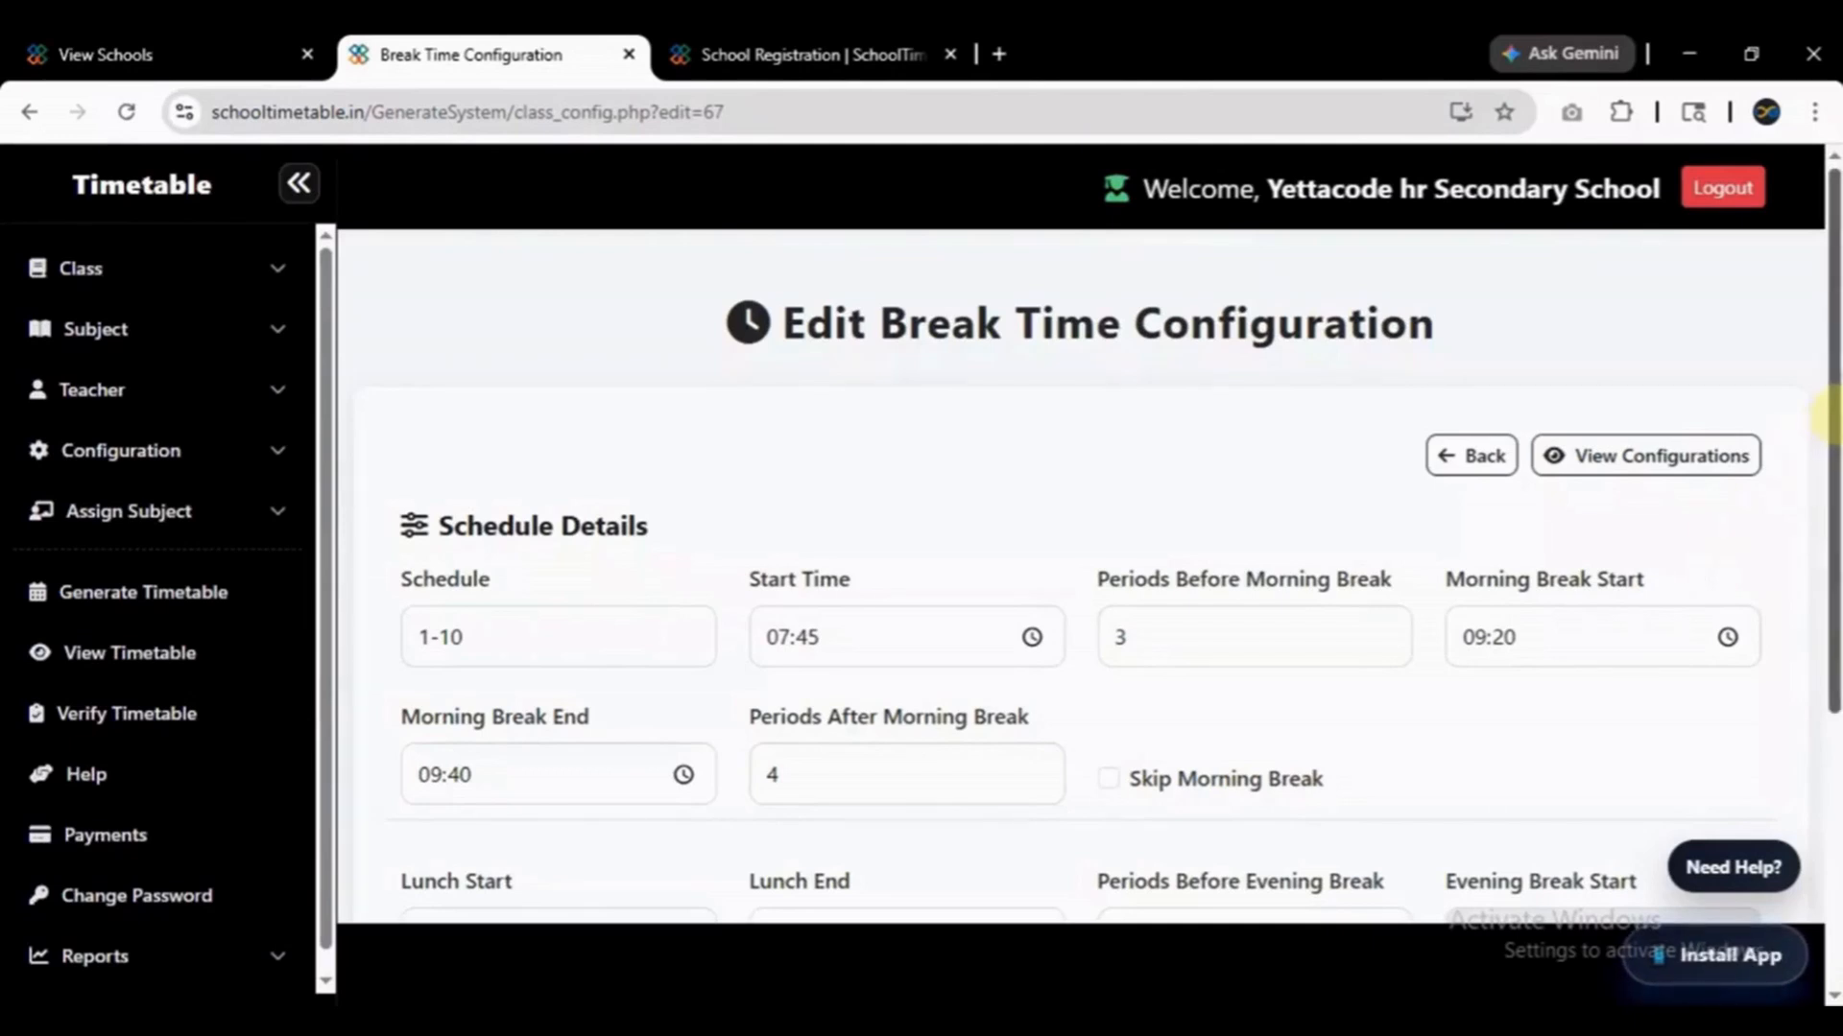
# Review the lunch, evening break and end time fields of the 1-10 schedule and update the configuration without changing its values.
pyautogui.scroll(-2, 1787, 471)
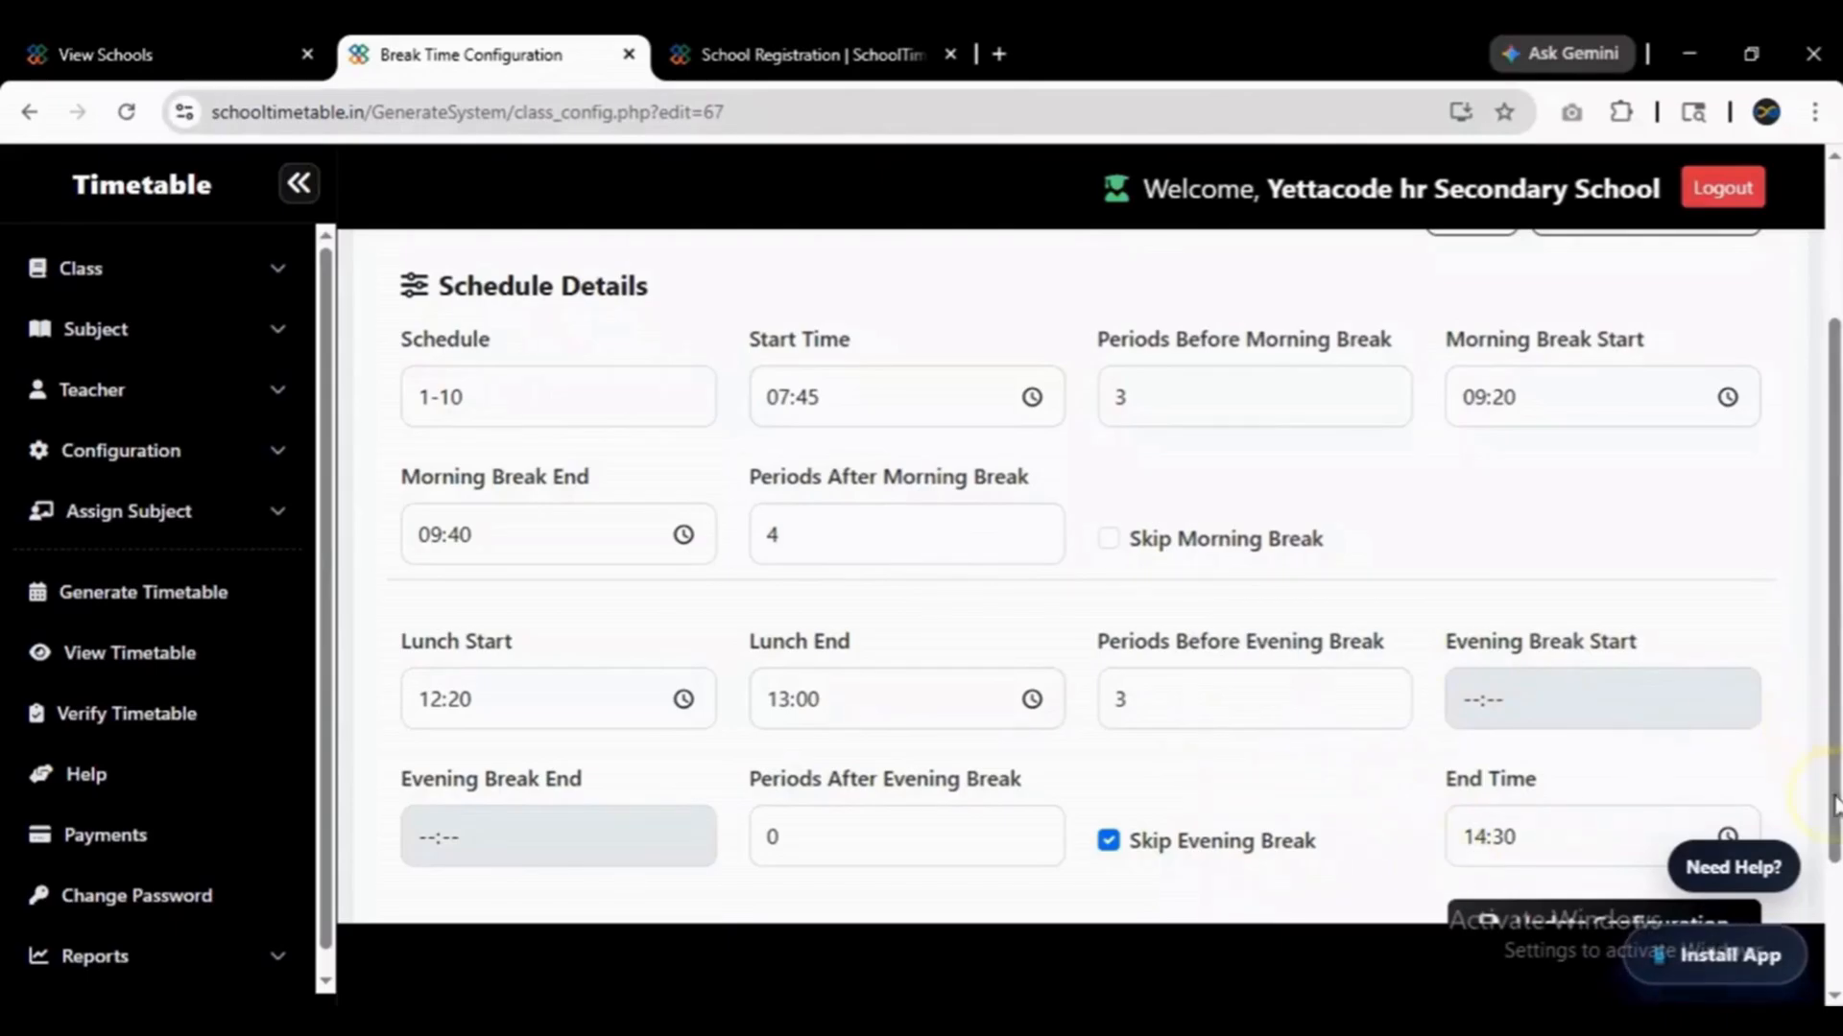
pyautogui.scroll(-2, 1834, 768)
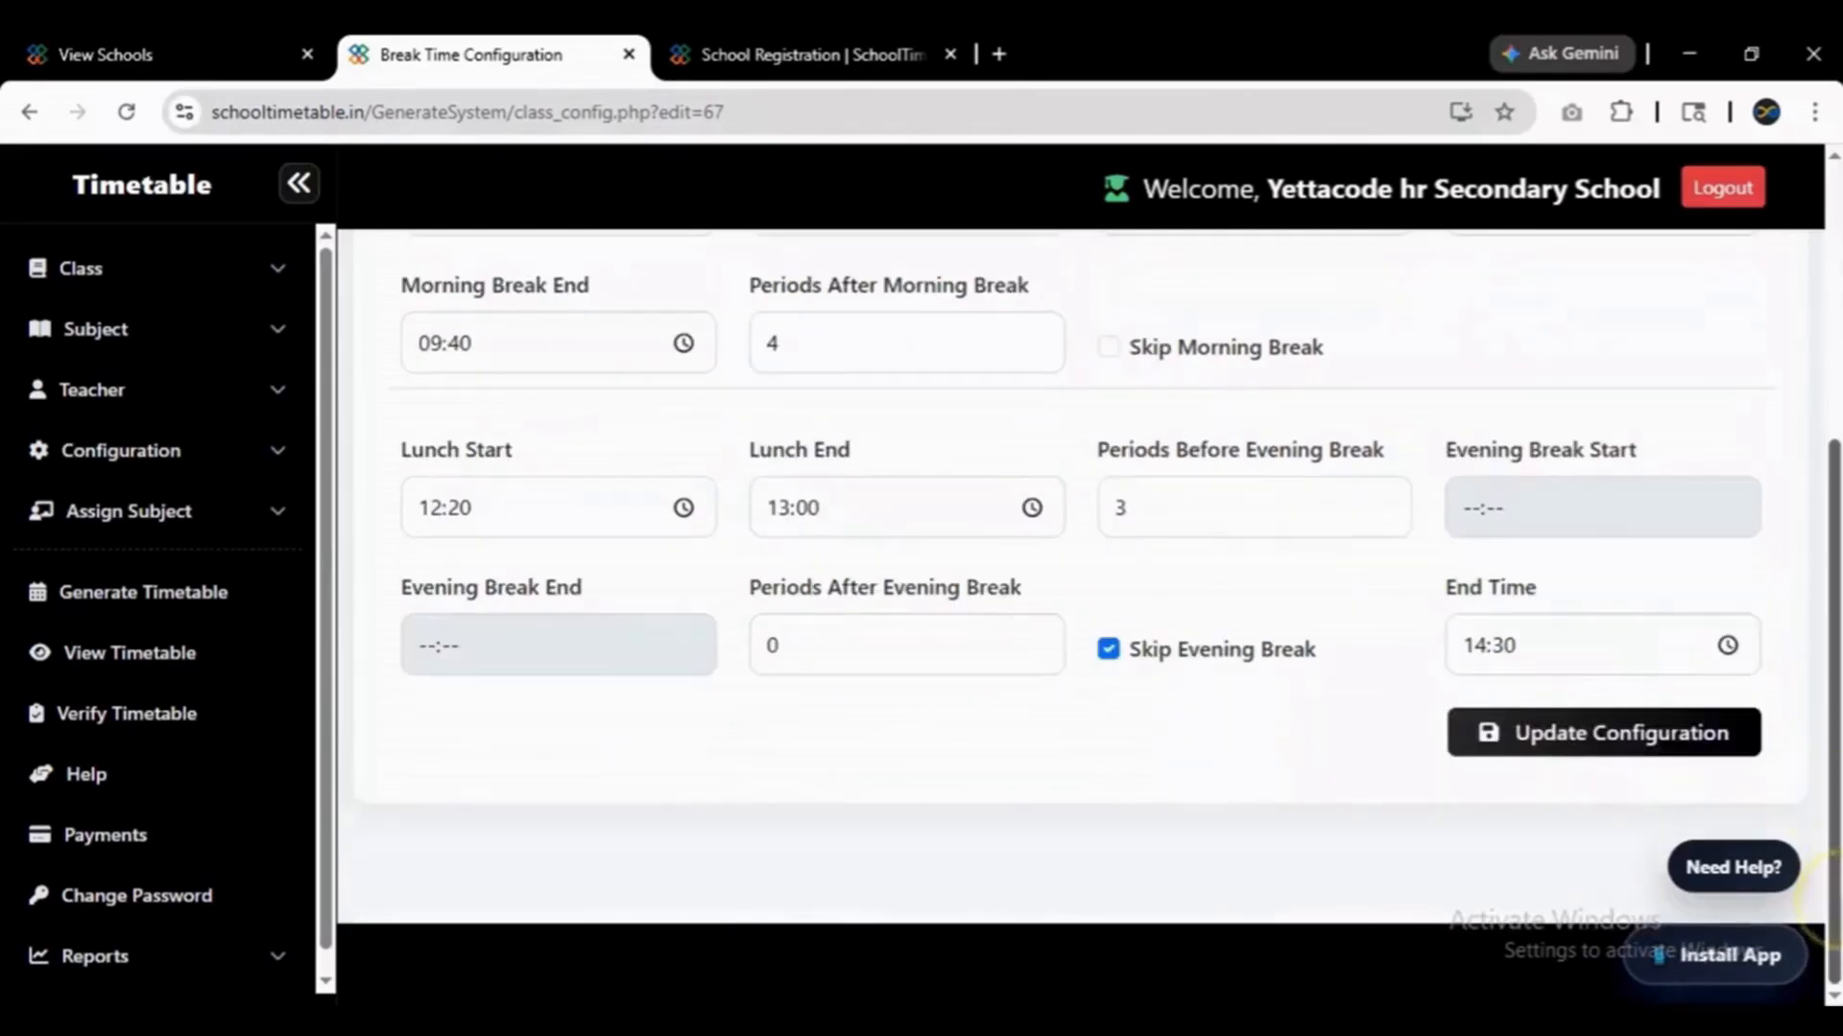
pyautogui.click(1548, 669)
pyautogui.click(1728, 645)
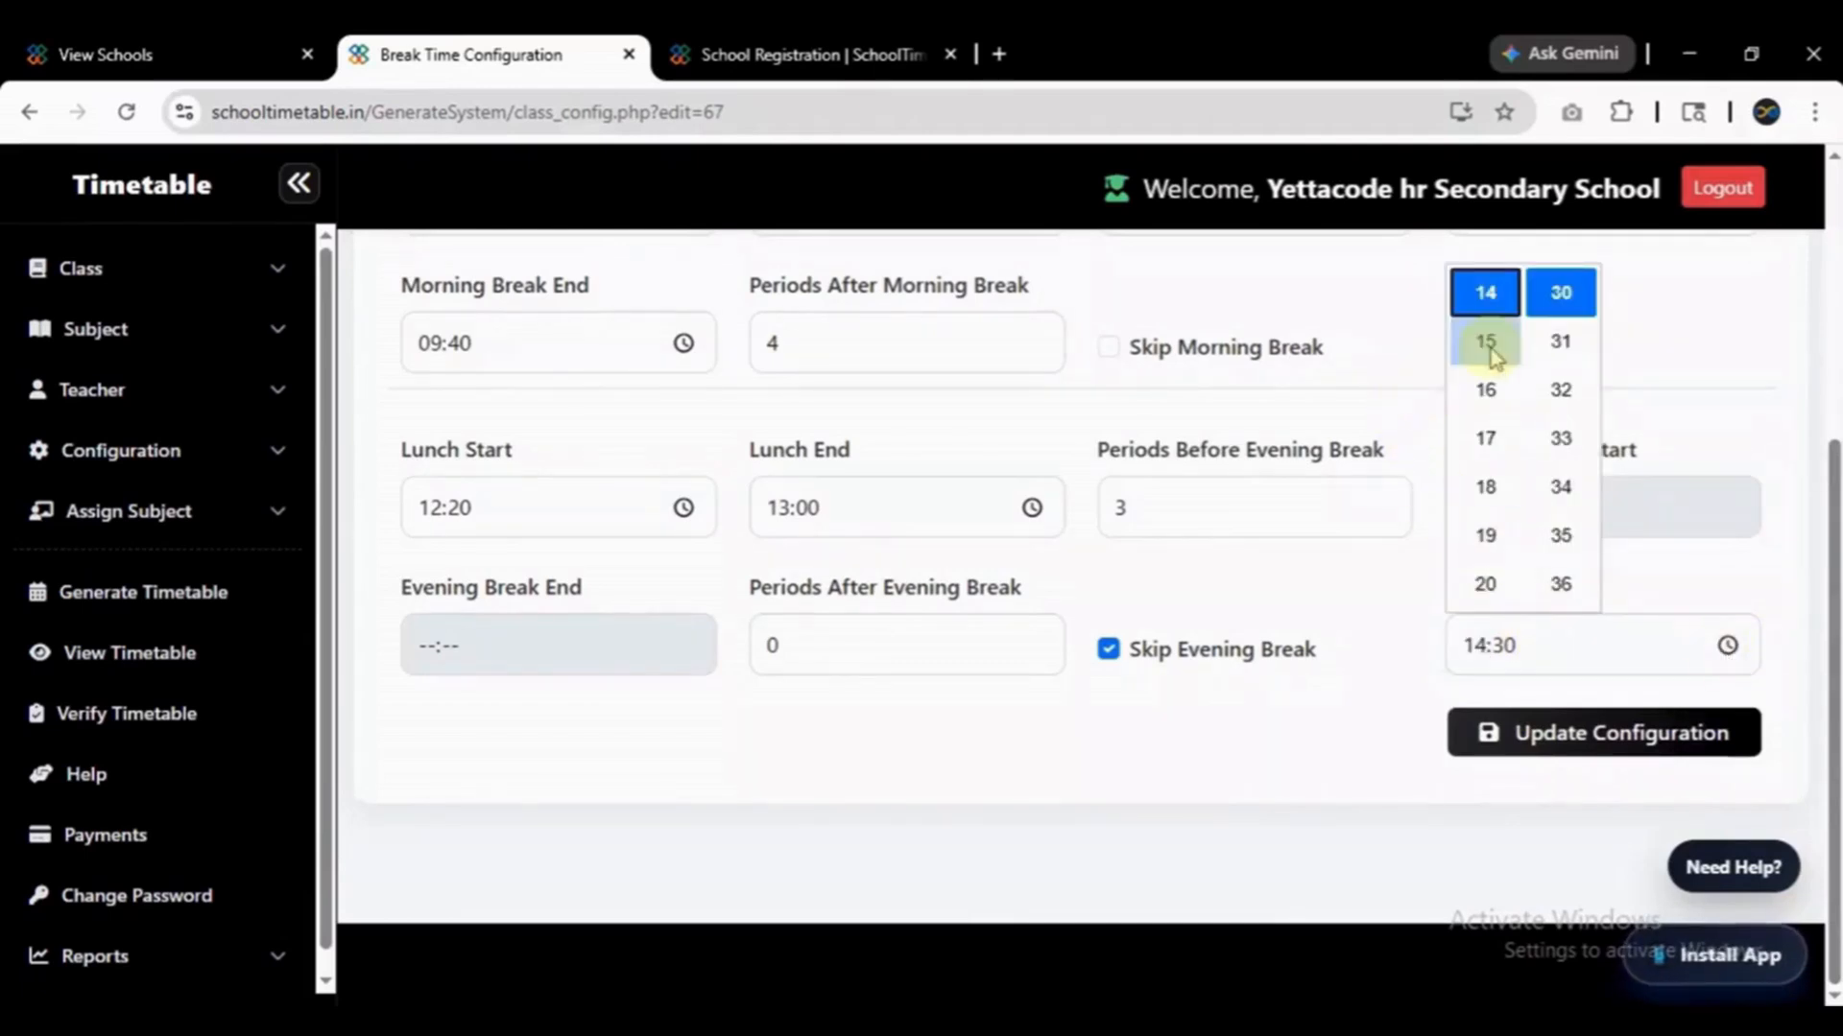
pyautogui.click(1308, 687)
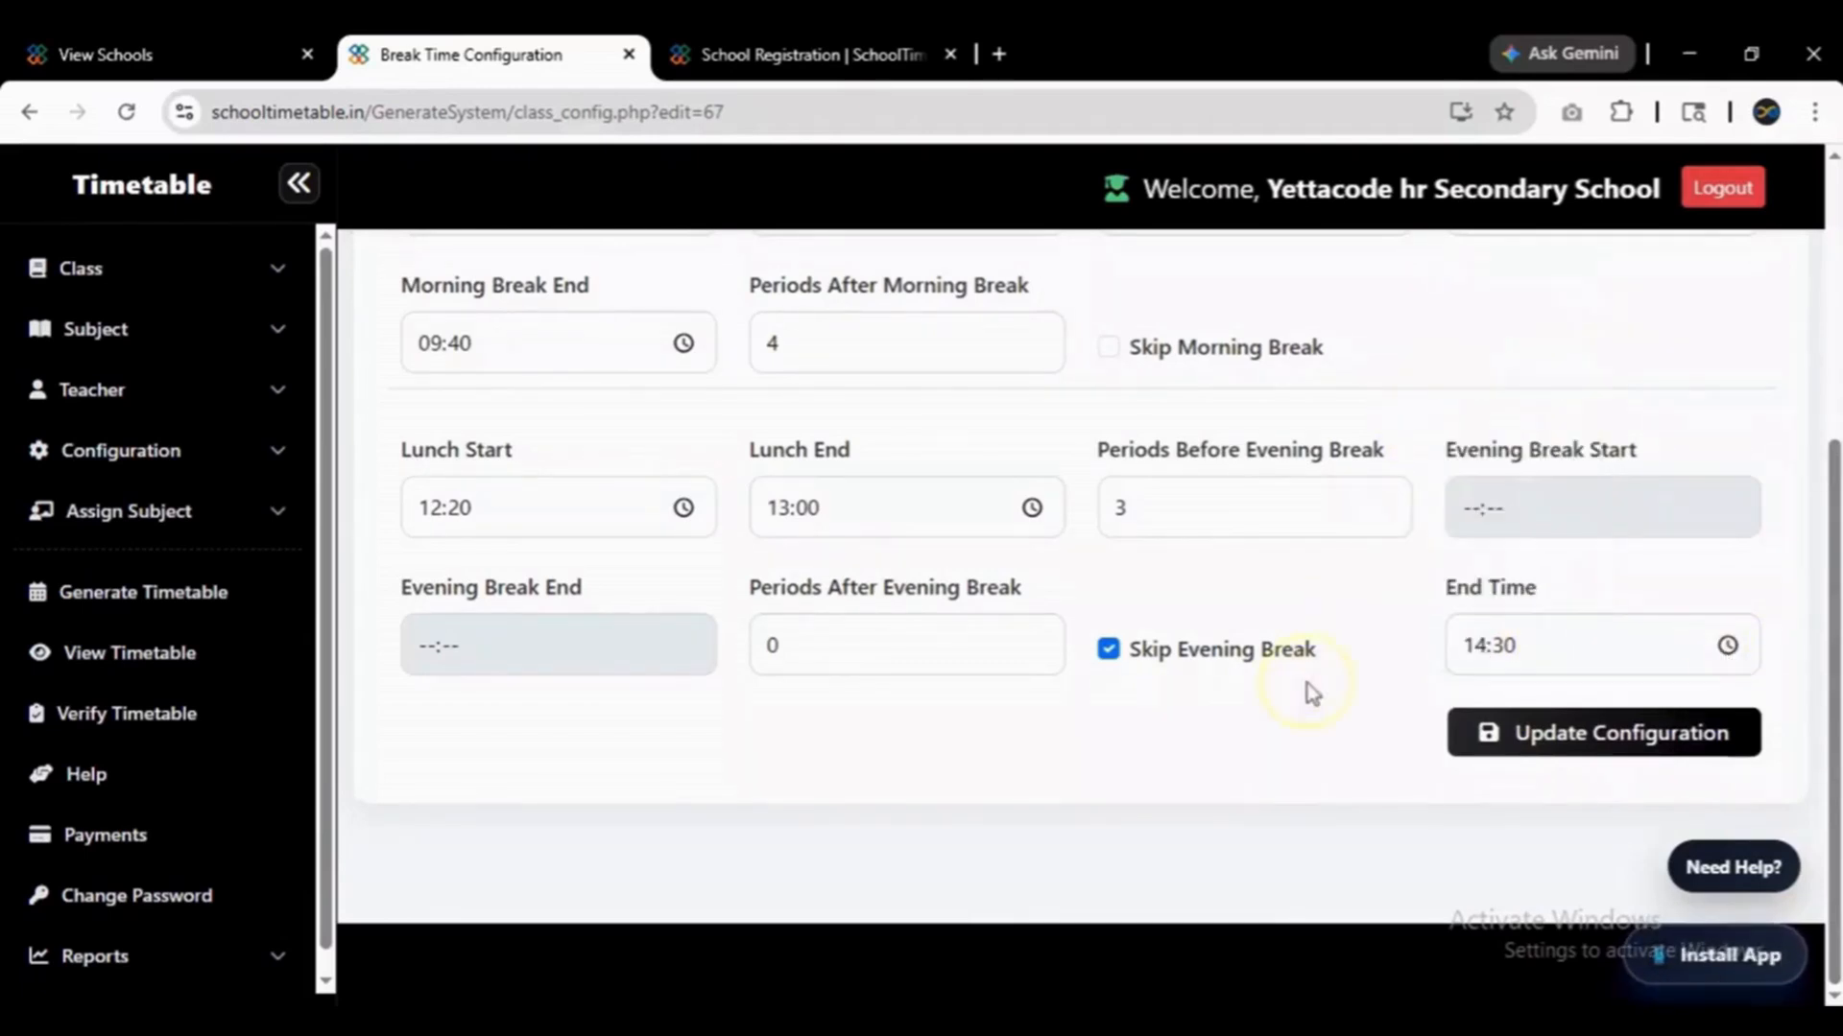
pyautogui.click(1540, 754)
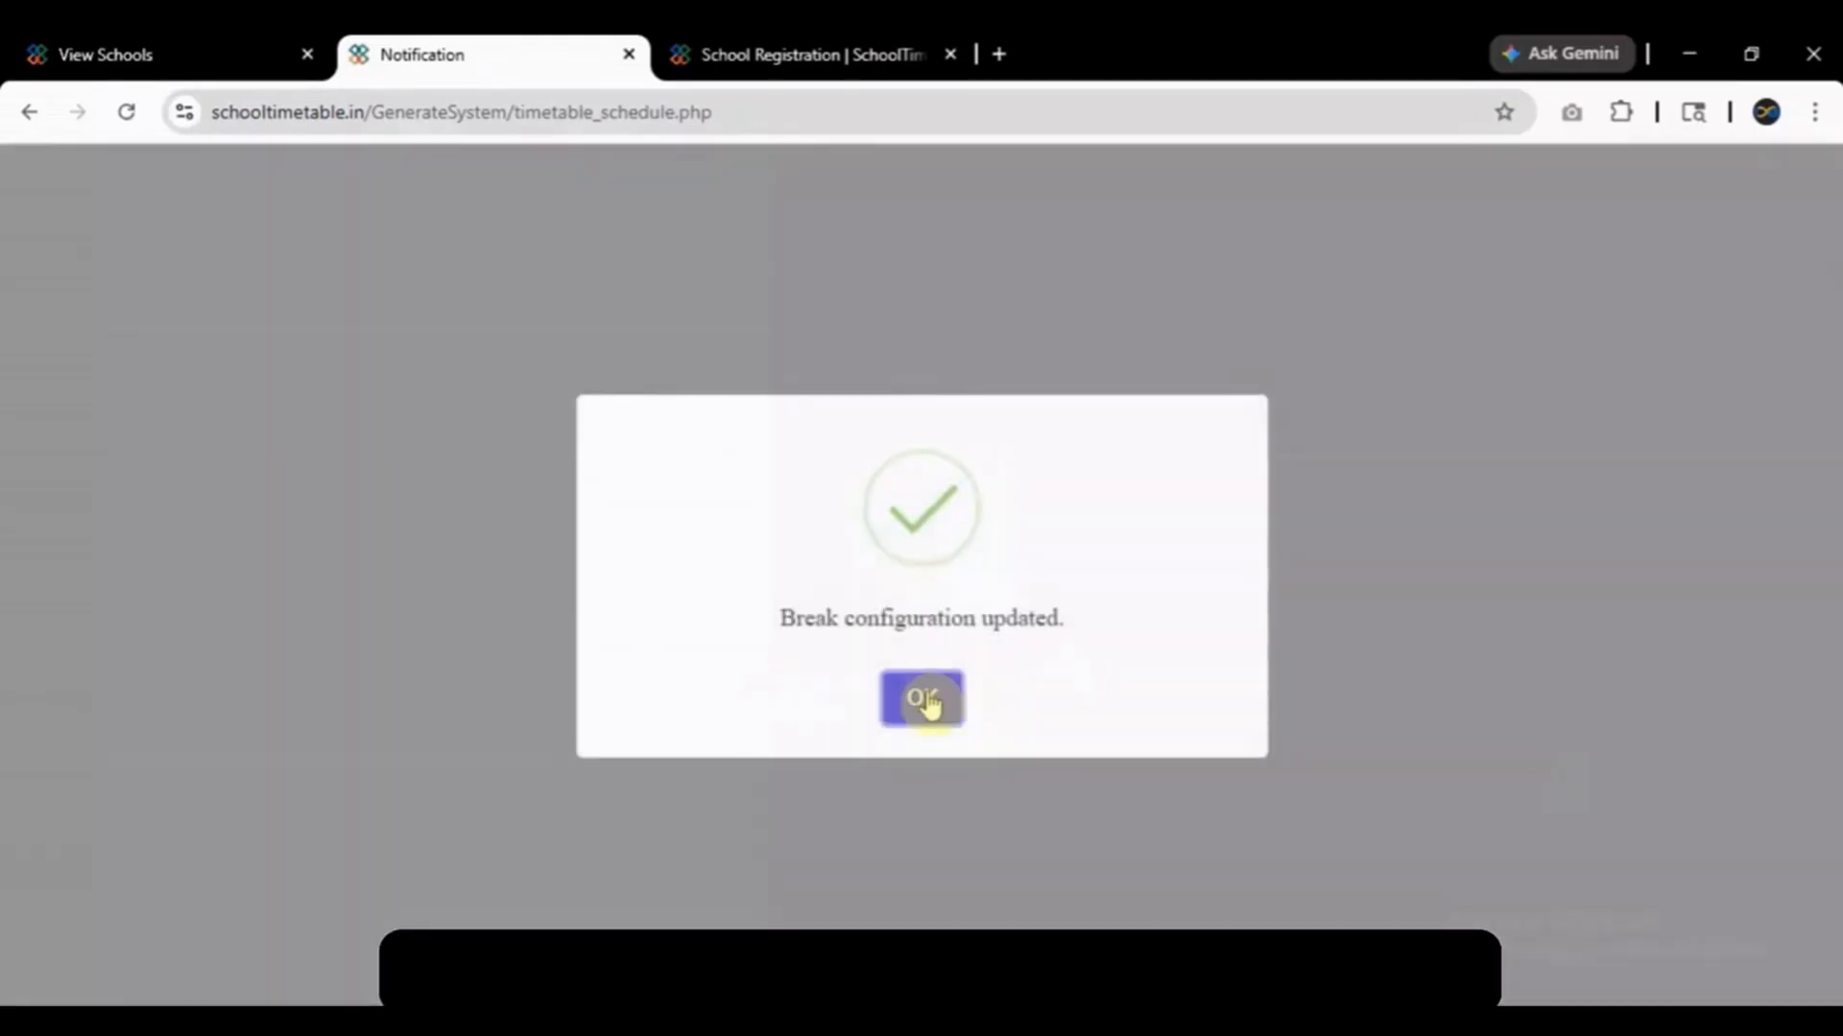
pyautogui.click(927, 701)
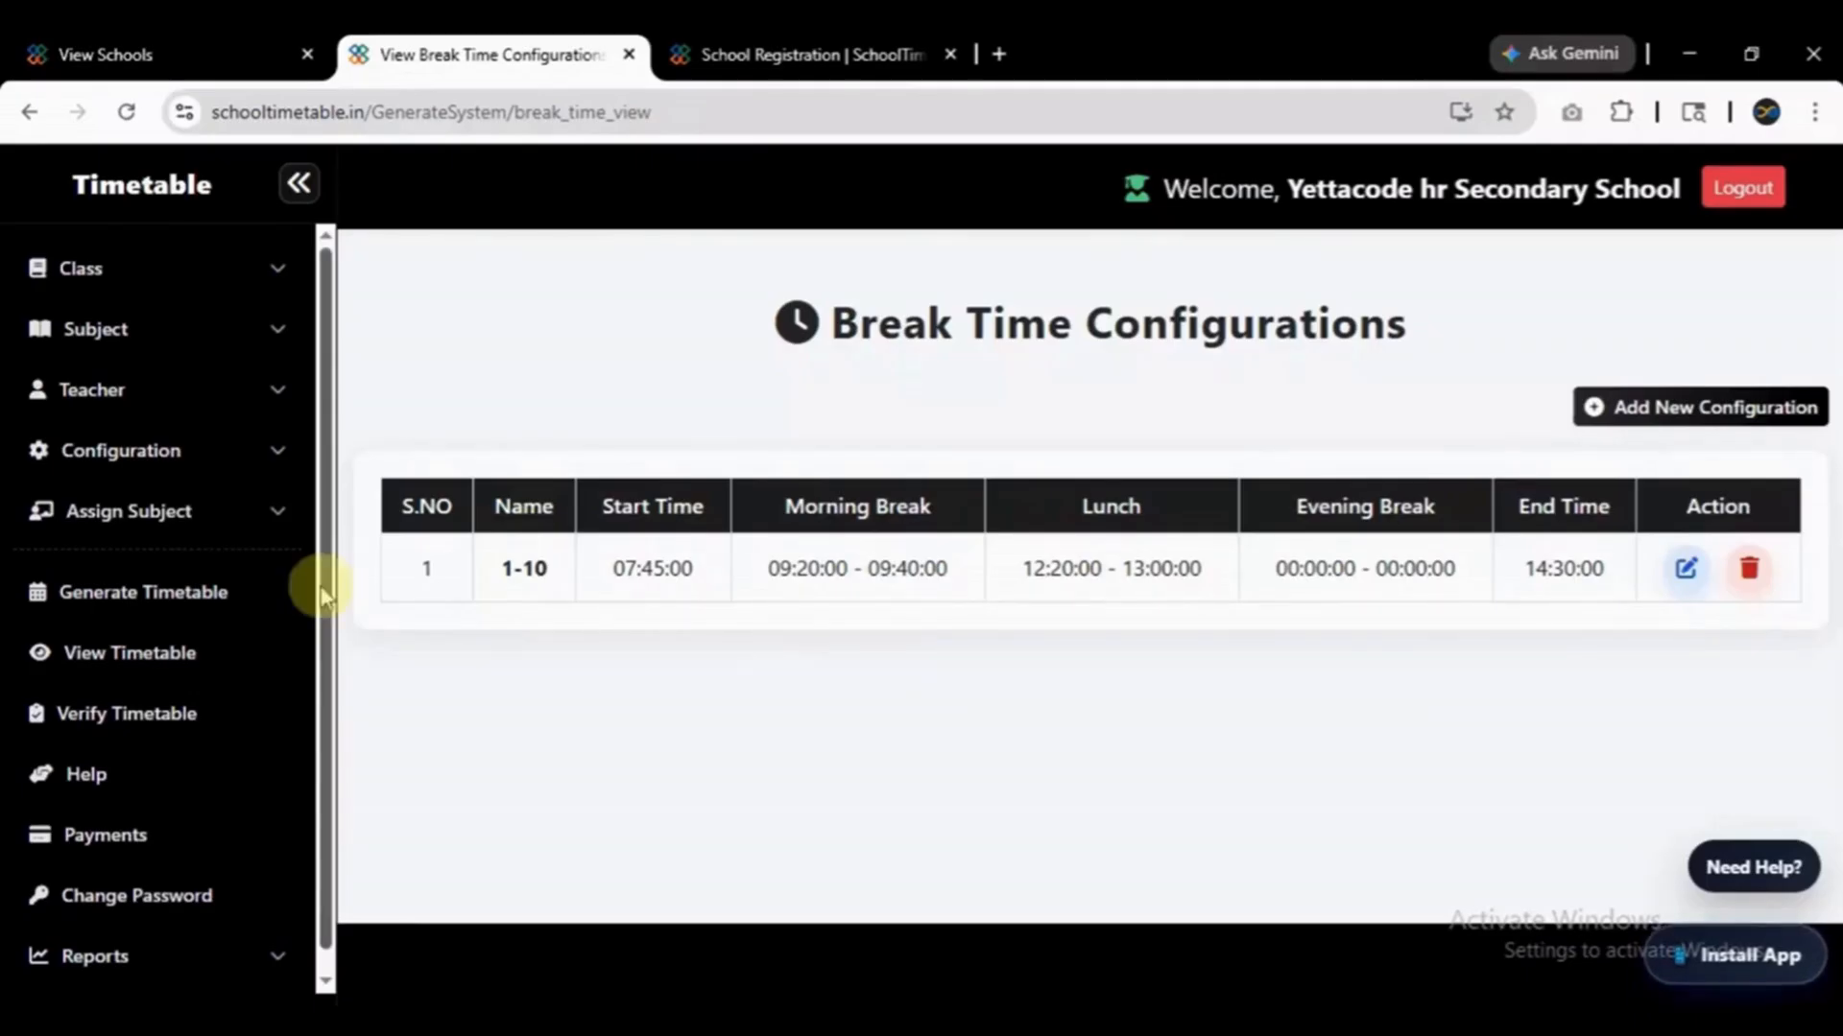
# Open the class configuration page and review the fields of the blank schedule form.
pyautogui.click(144, 468)
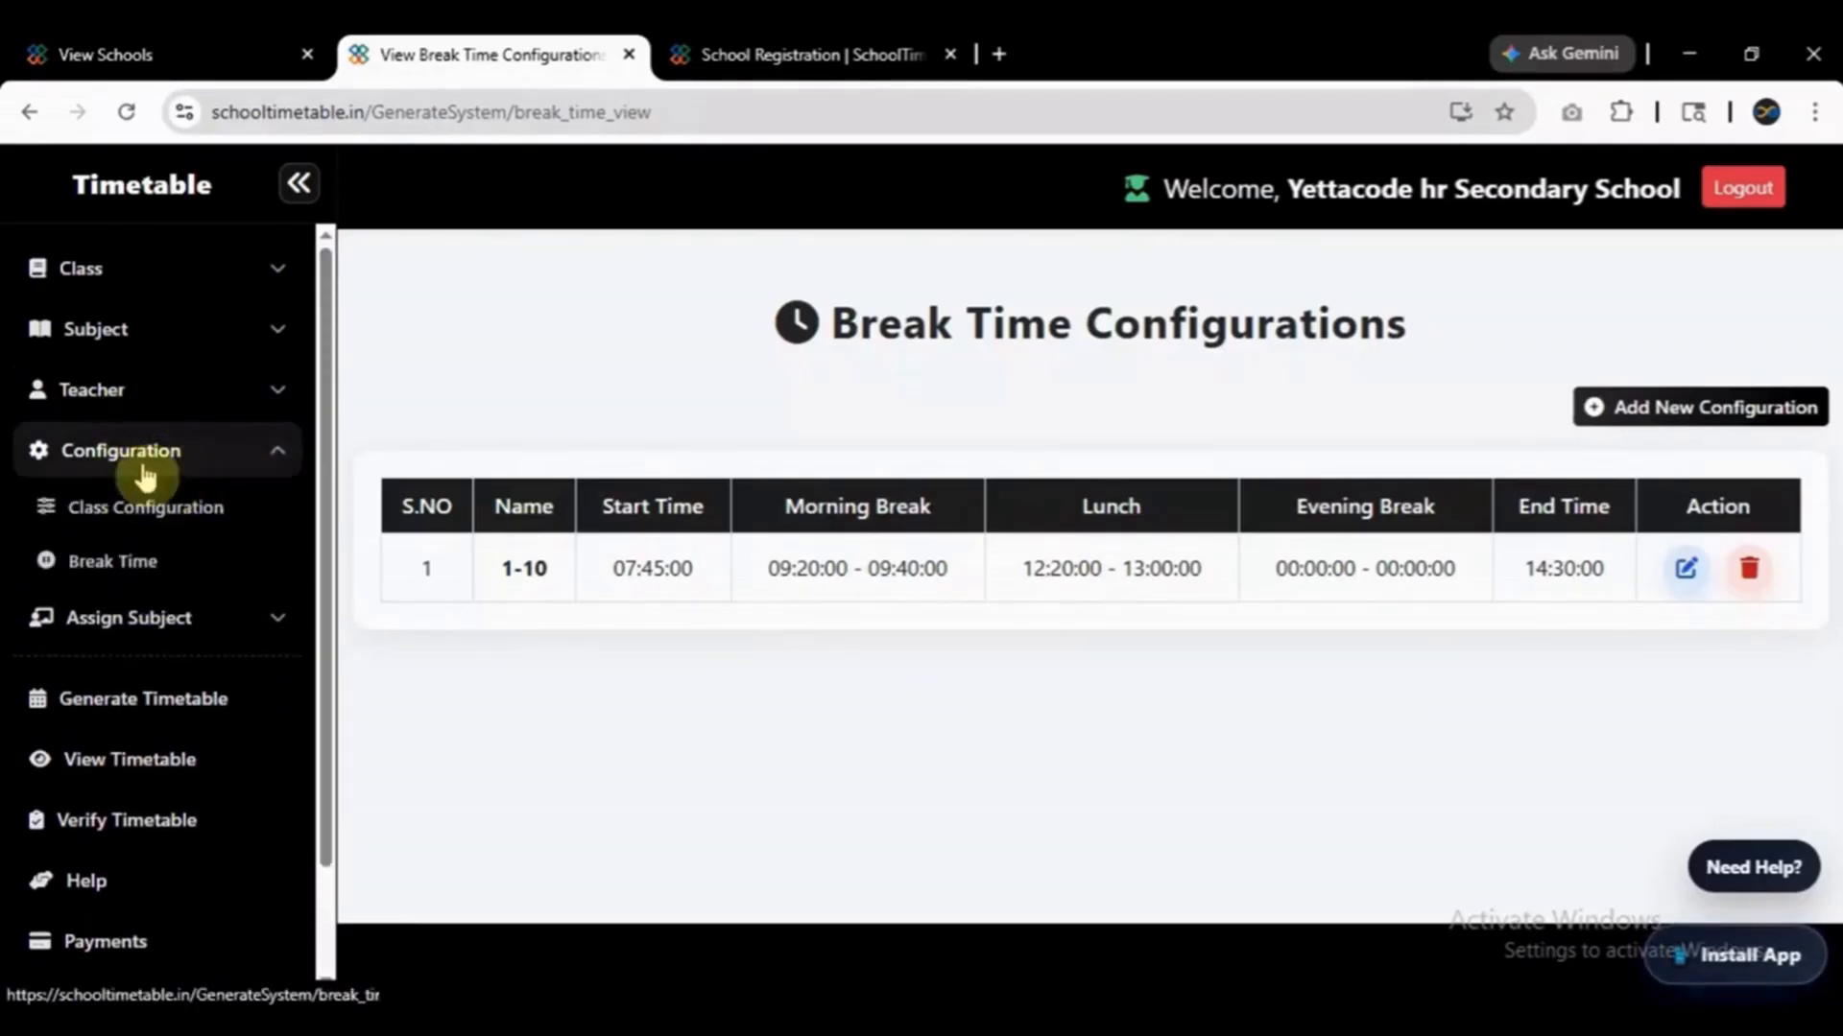
pyautogui.click(135, 503)
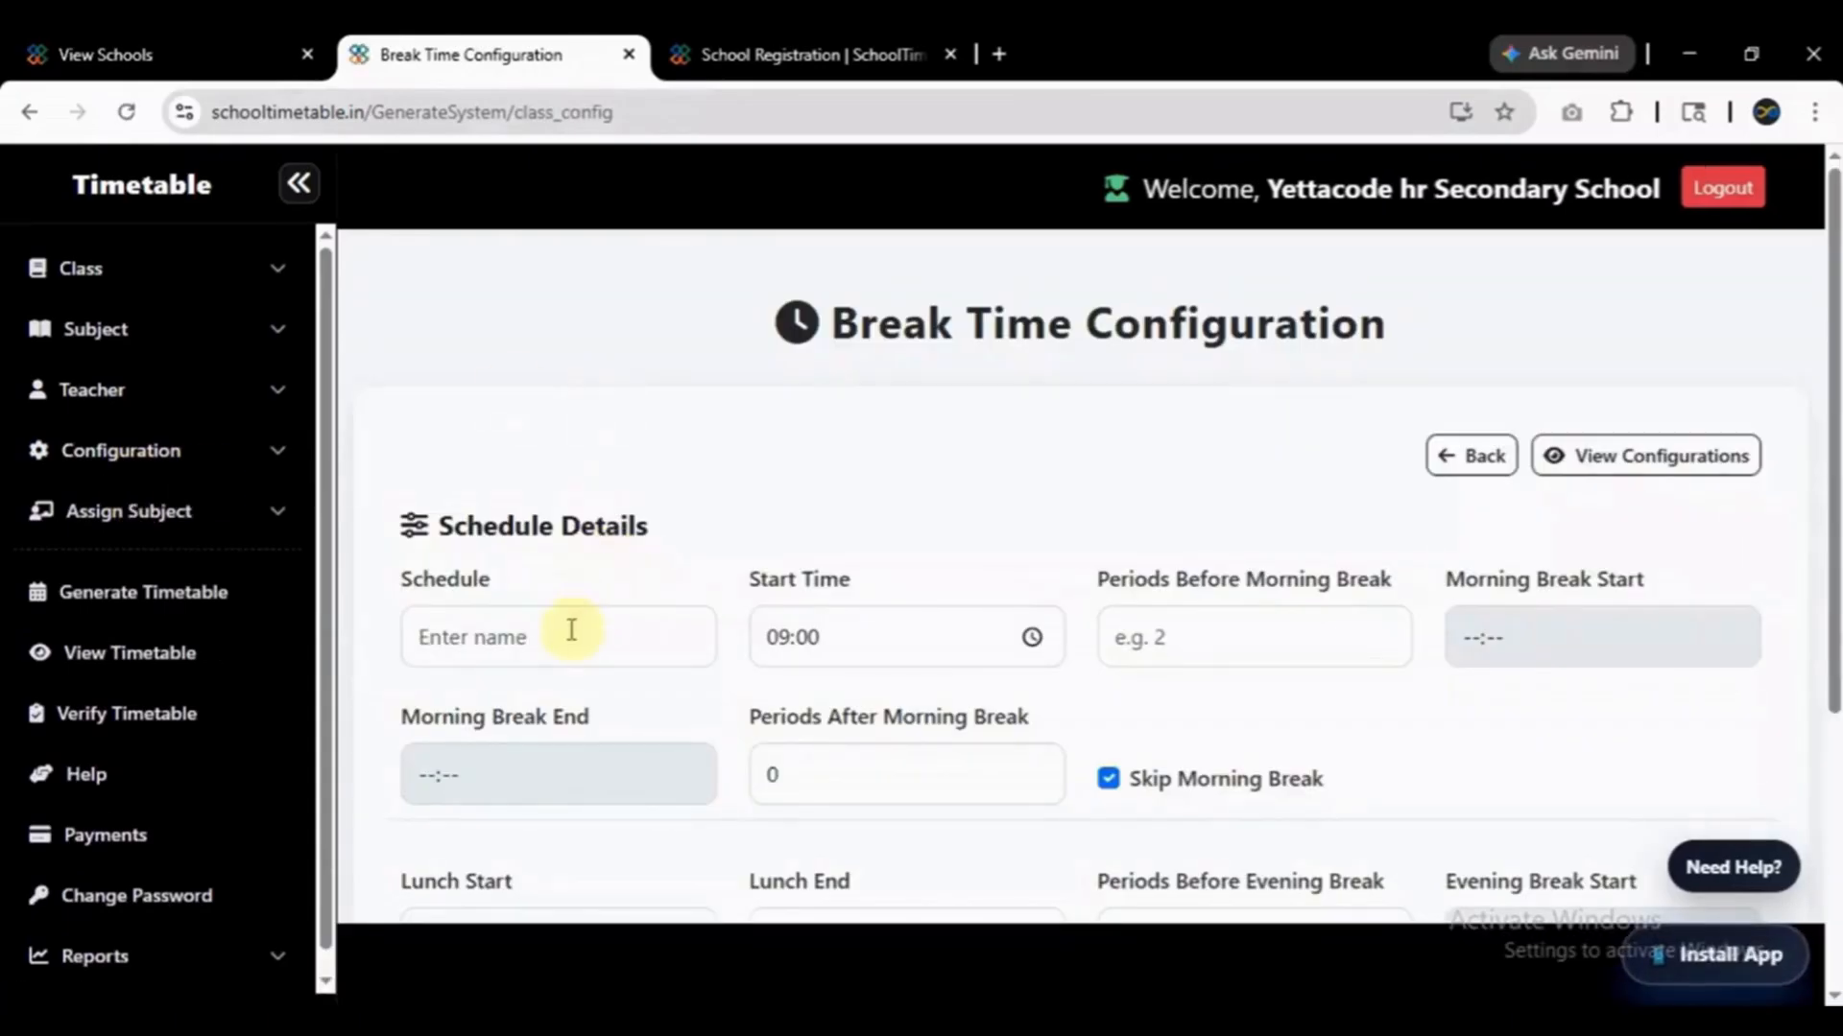
pyautogui.scroll(-3, 864, 527)
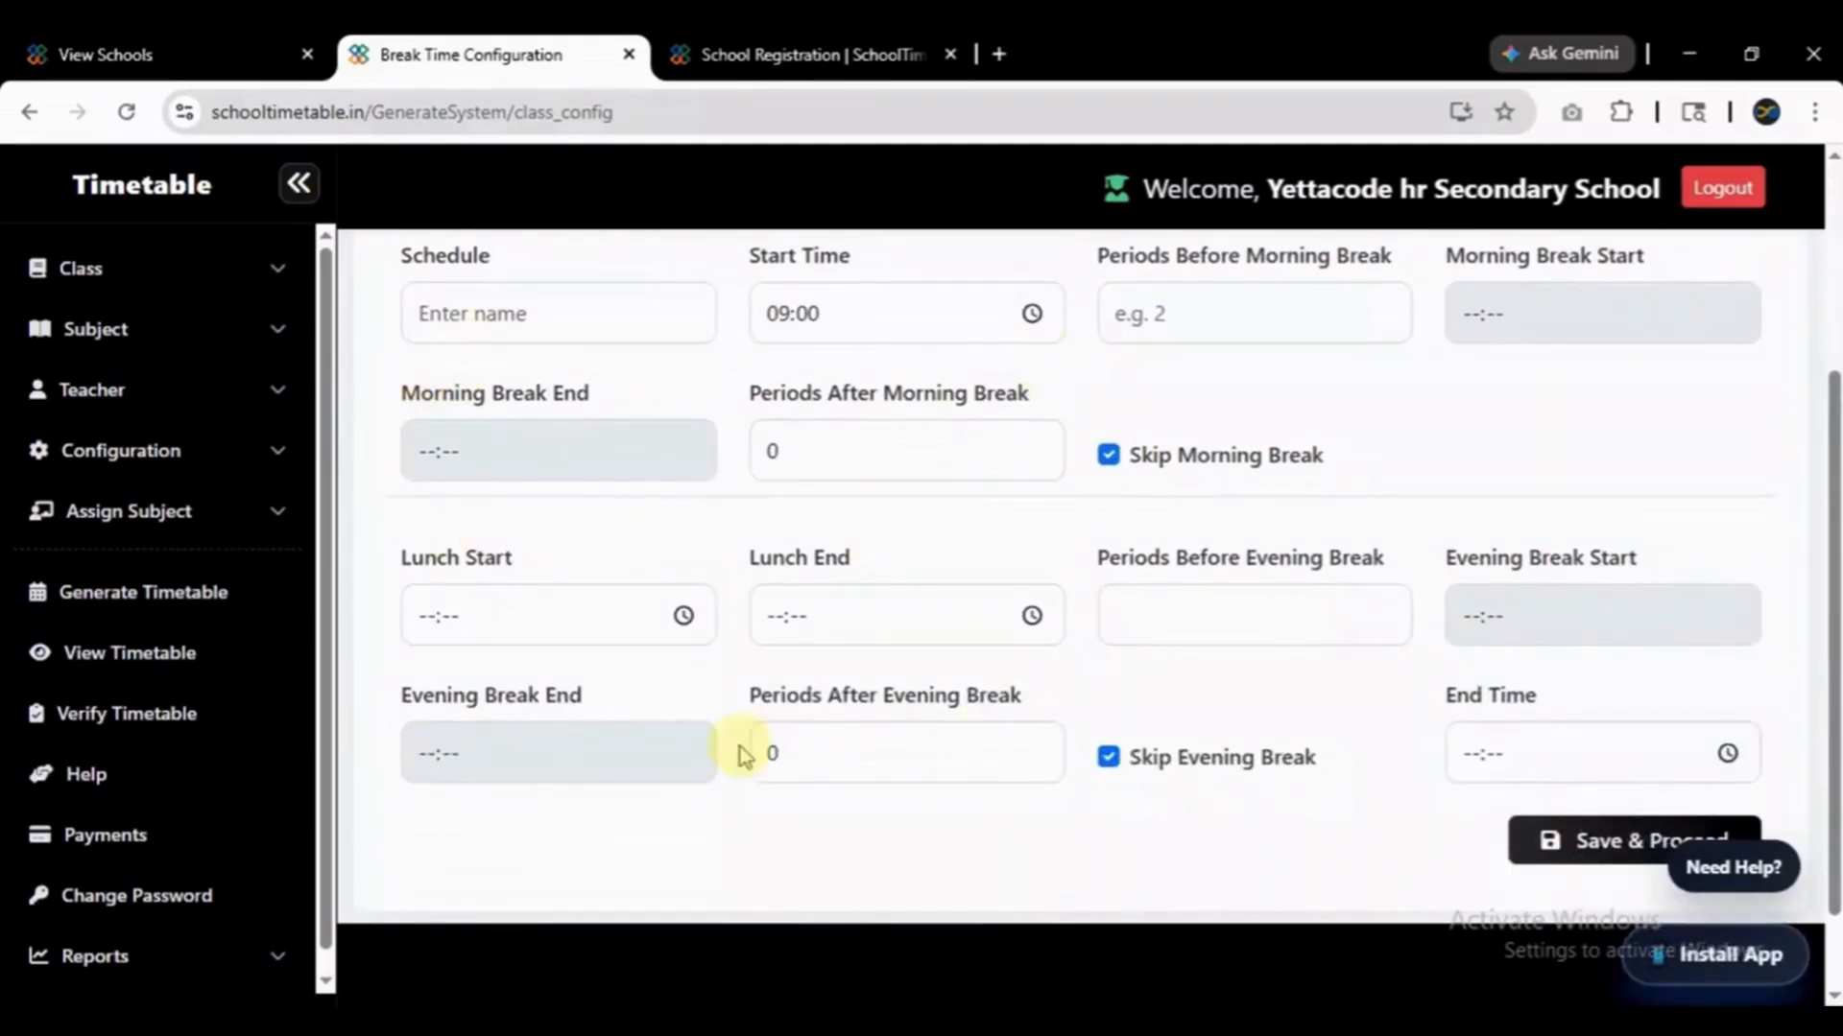
# Open the break time configurations list to view the saved 1-10 schedule.
pyautogui.click(146, 453)
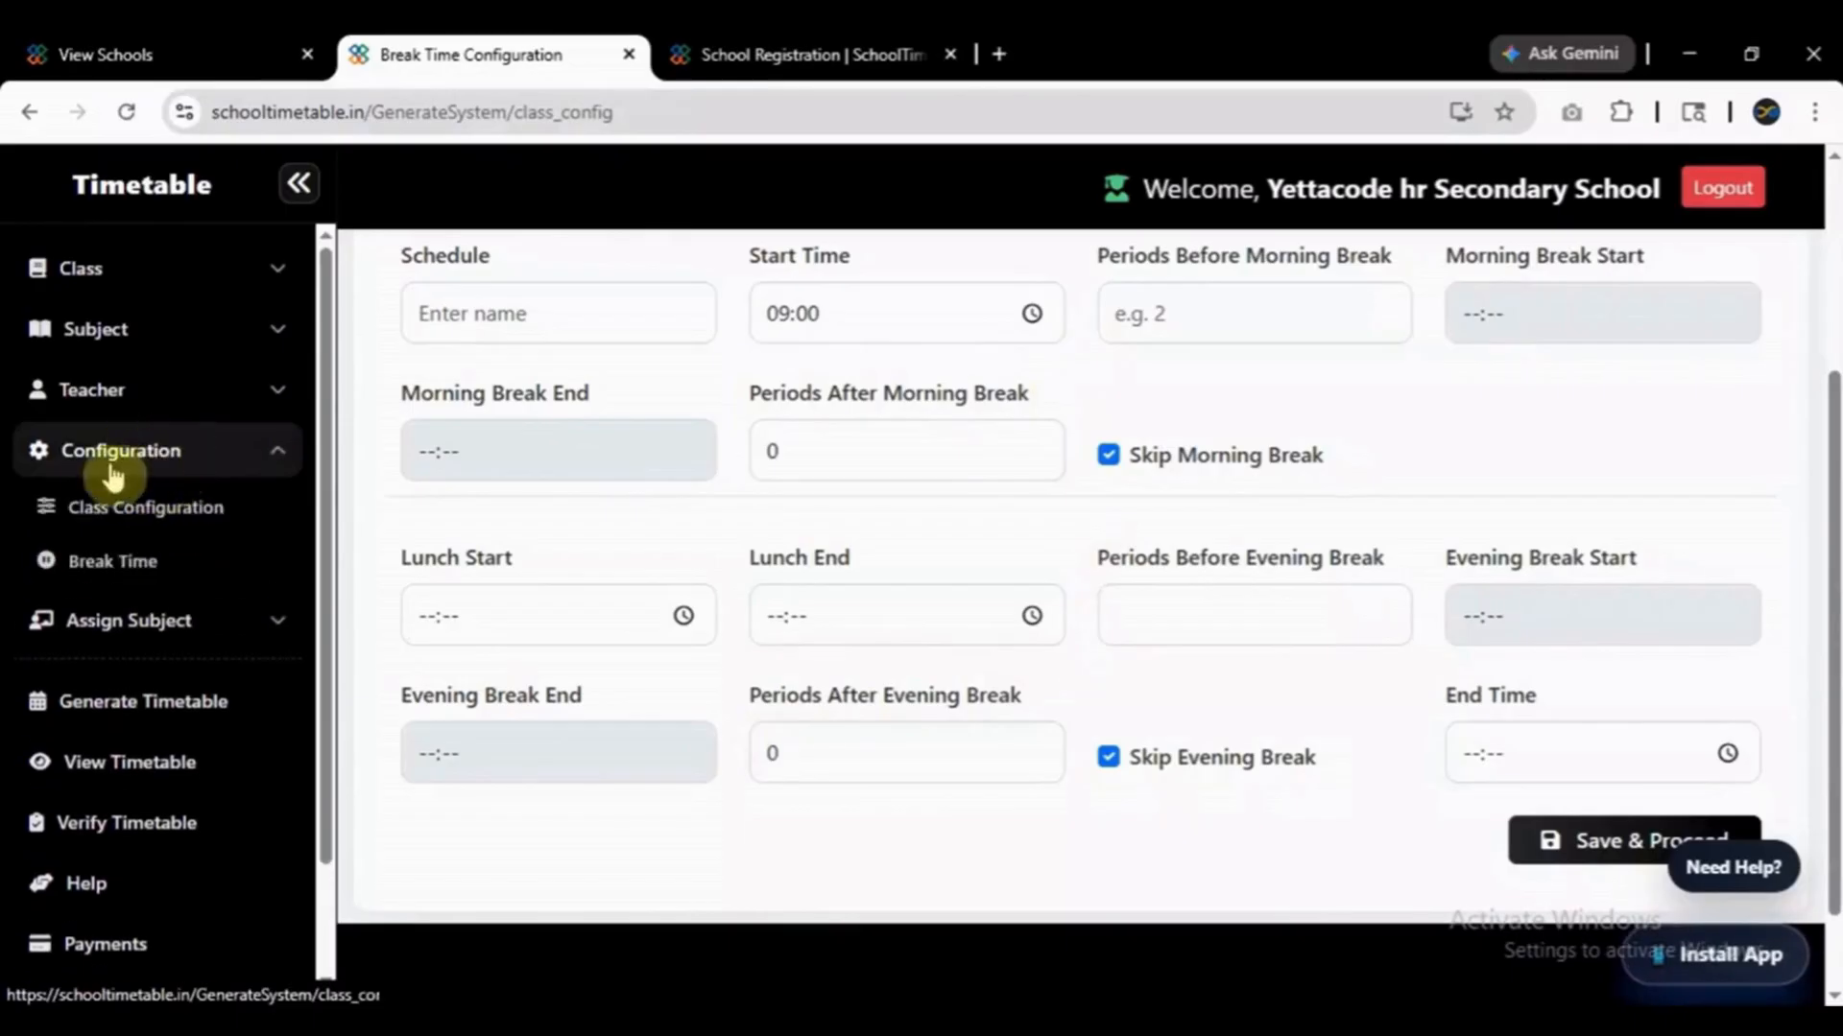
pyautogui.click(153, 560)
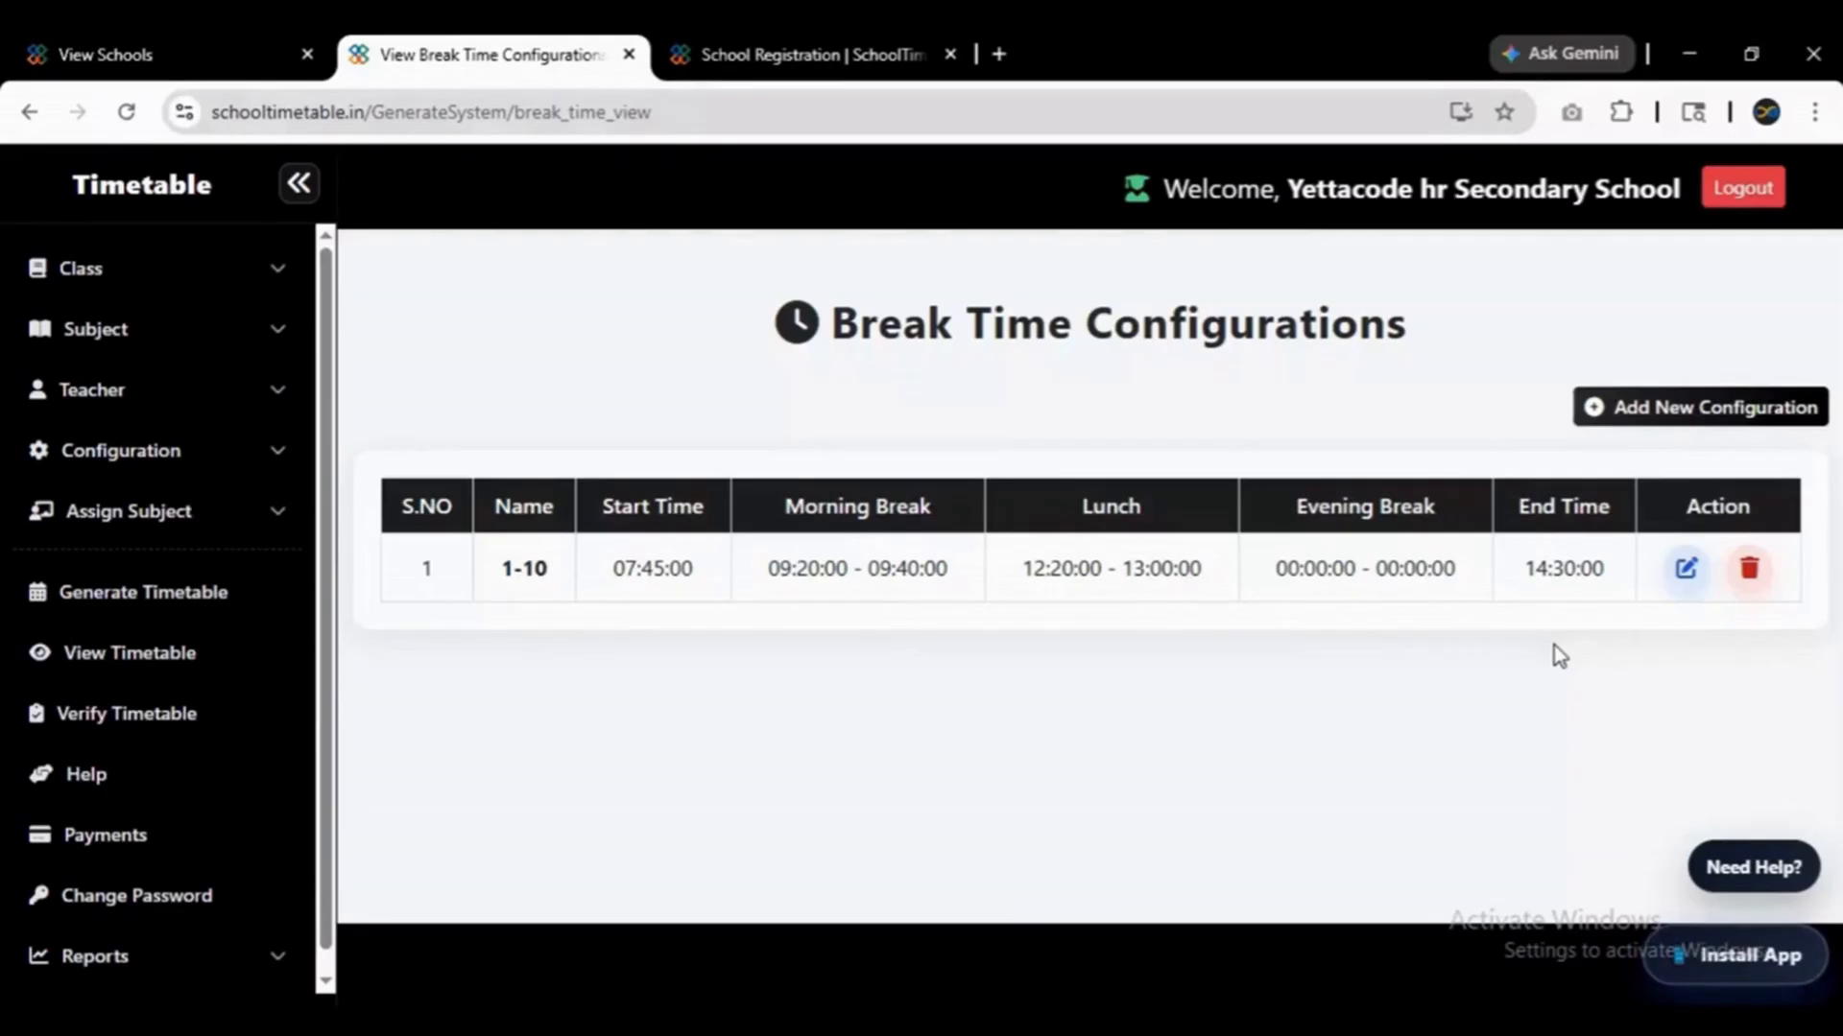
# Start a new break time configuration named kgs, keeping the 09:00 start time and setting 2 periods before the morning break.
pyautogui.click(1749, 407)
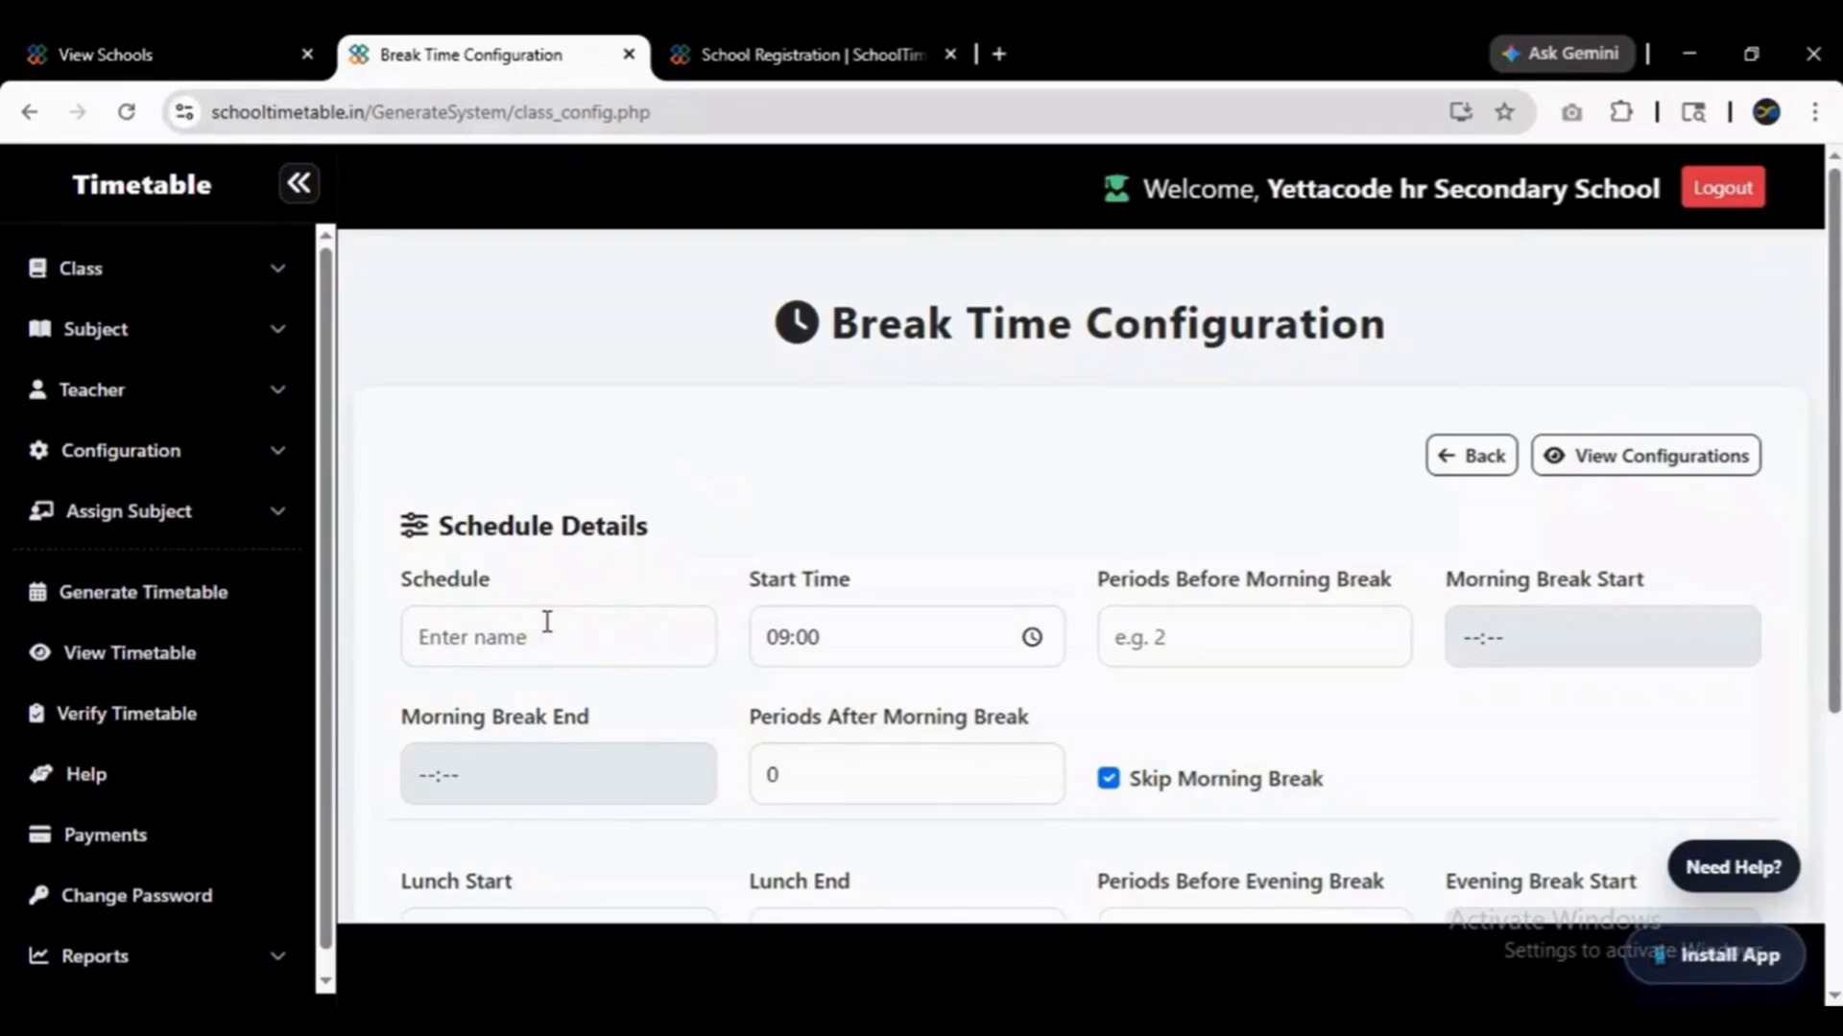
pyautogui.click(559, 639)
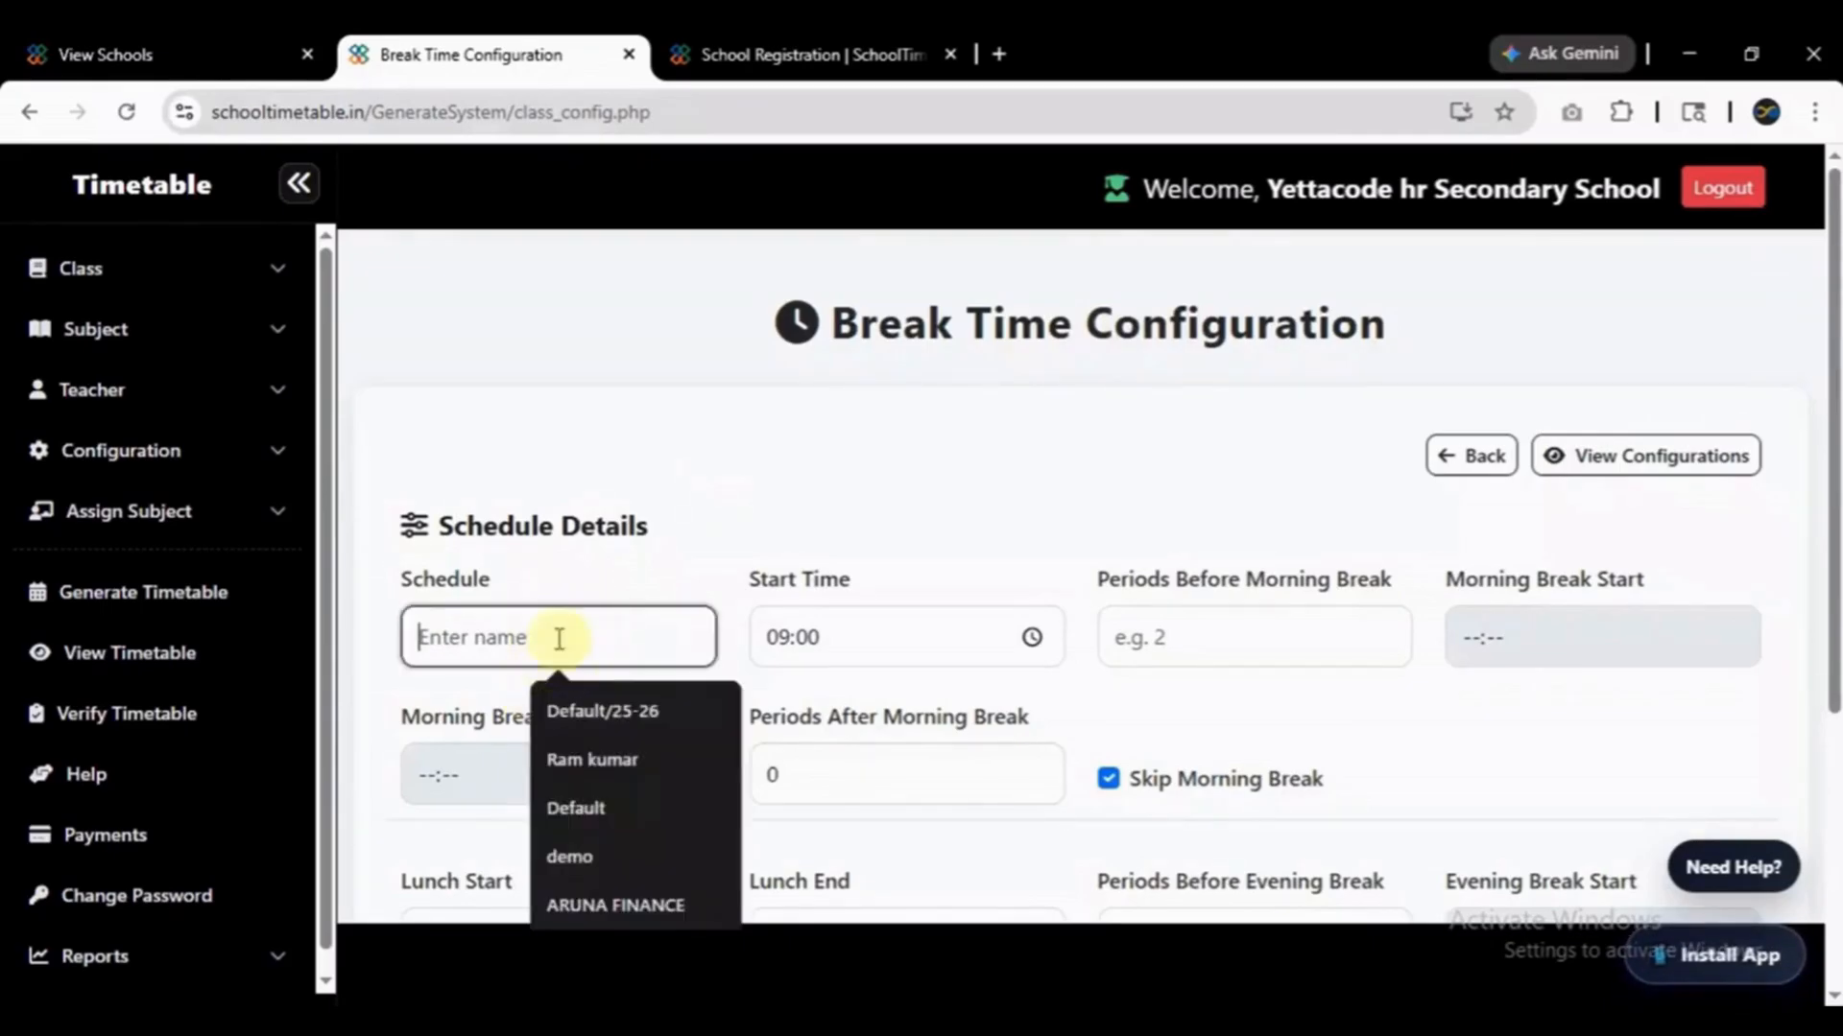
pyautogui.write('kgs')
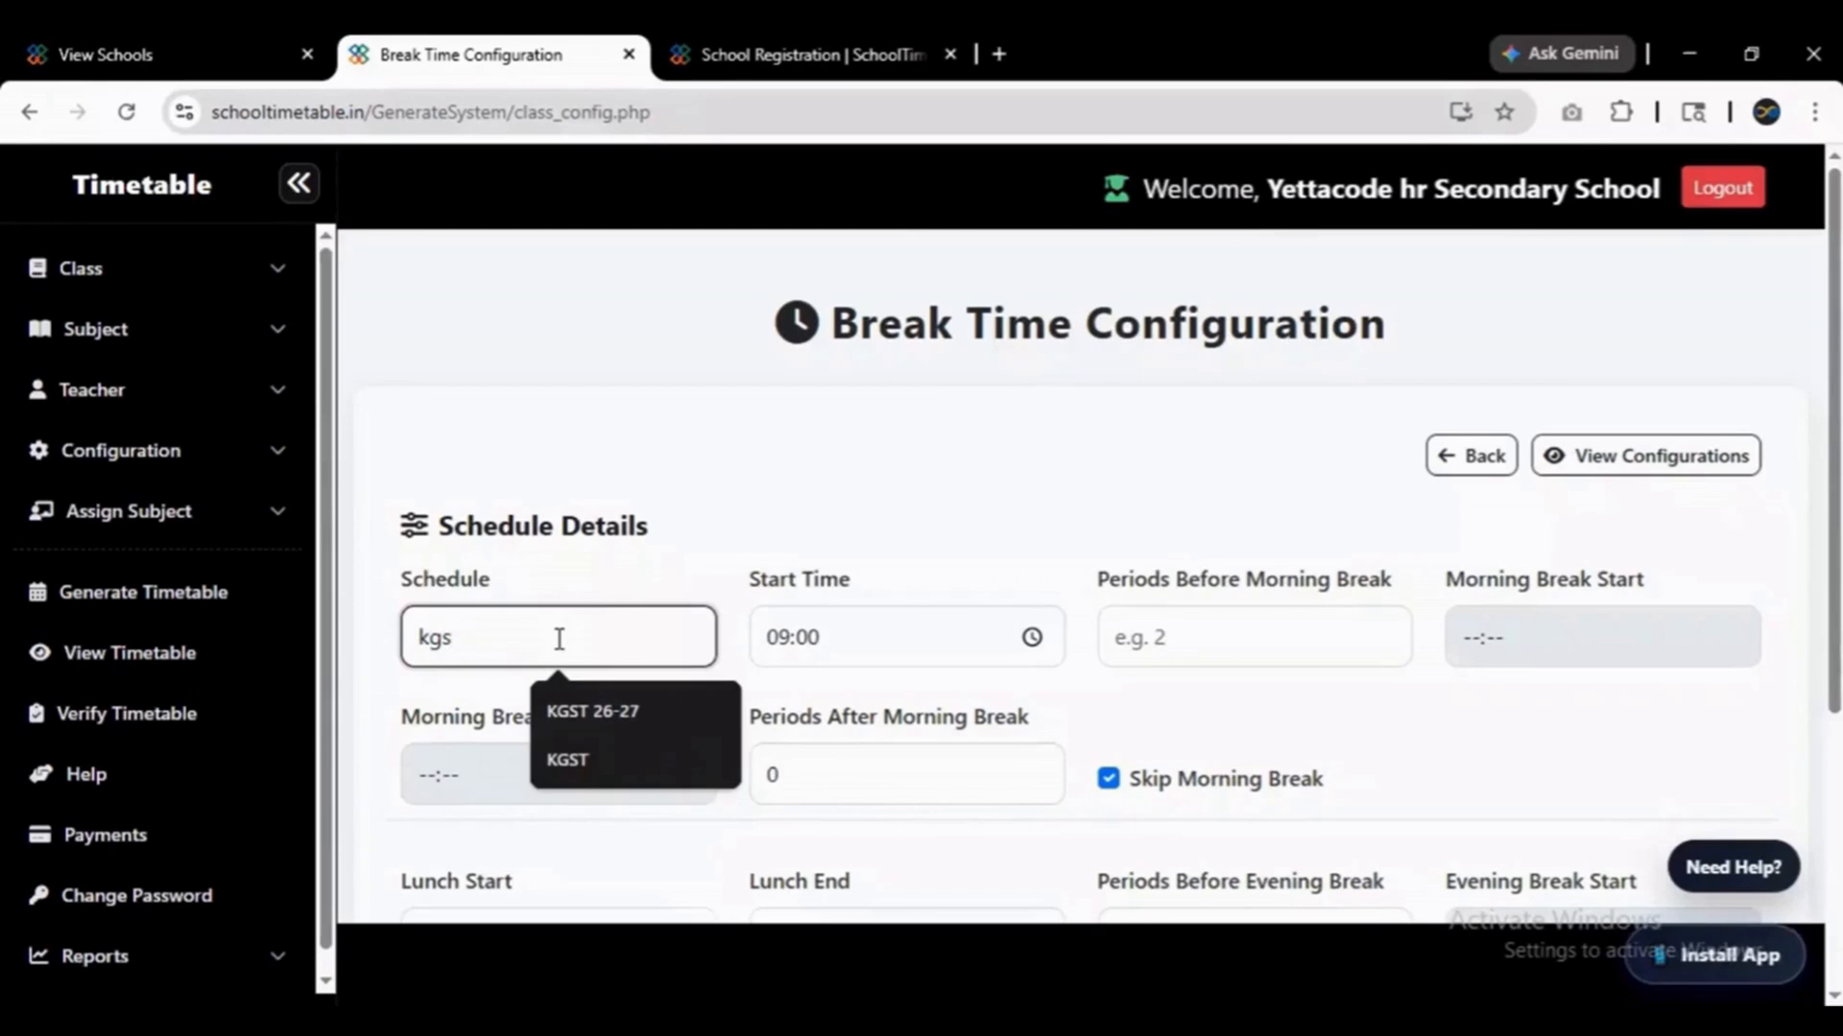
pyautogui.click(821, 644)
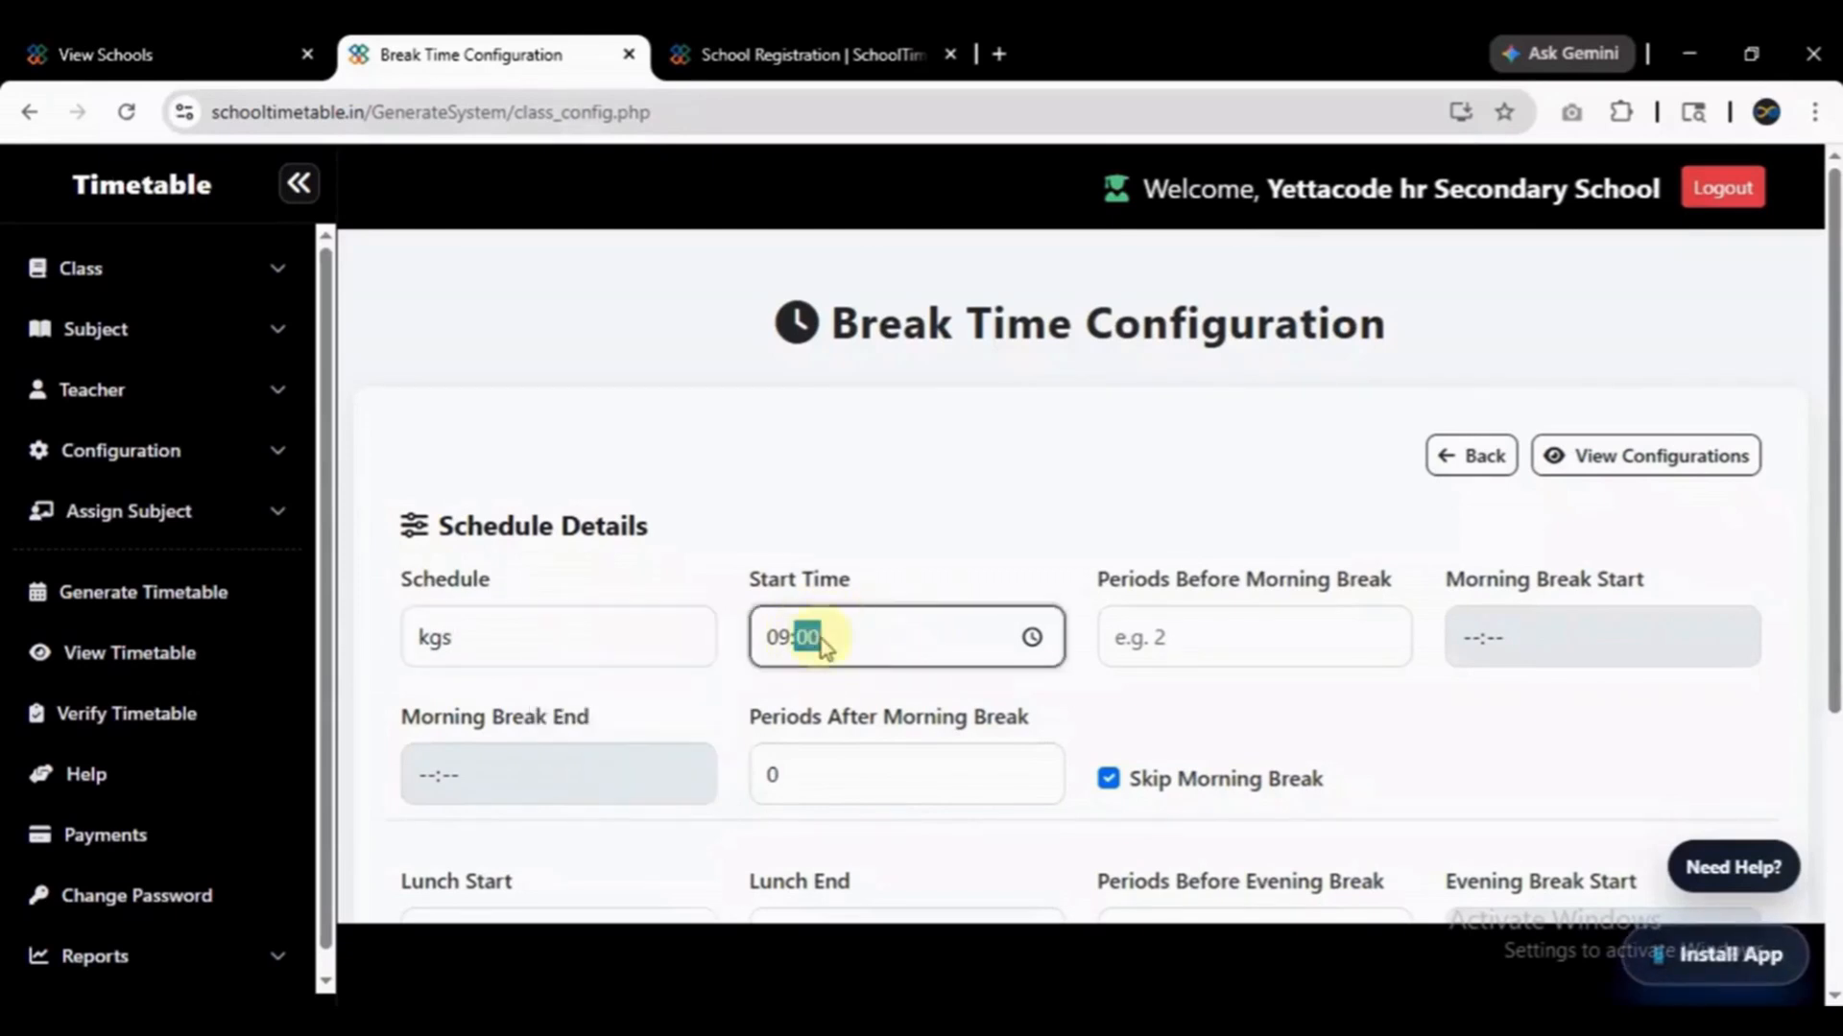
pyautogui.click(1159, 644)
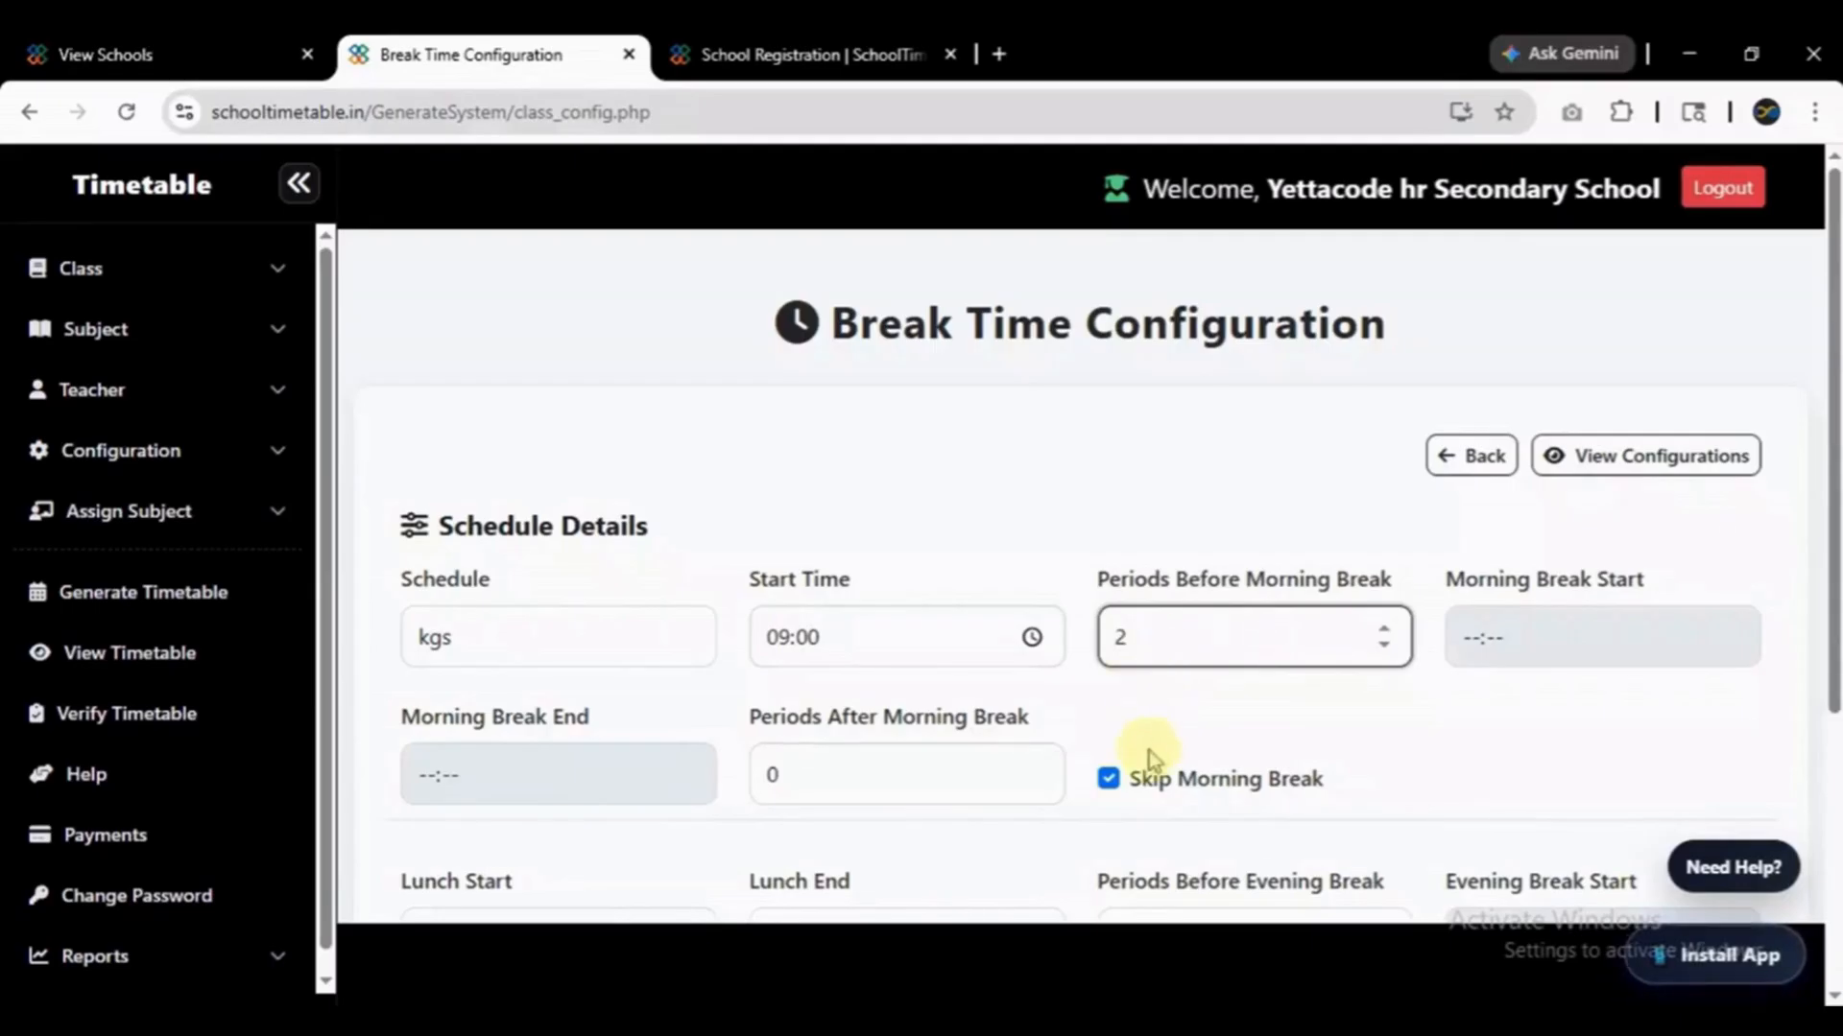
# Keep the morning break skipped with 0 periods after it, and set 2 periods before the evening break.
pyautogui.click(921, 779)
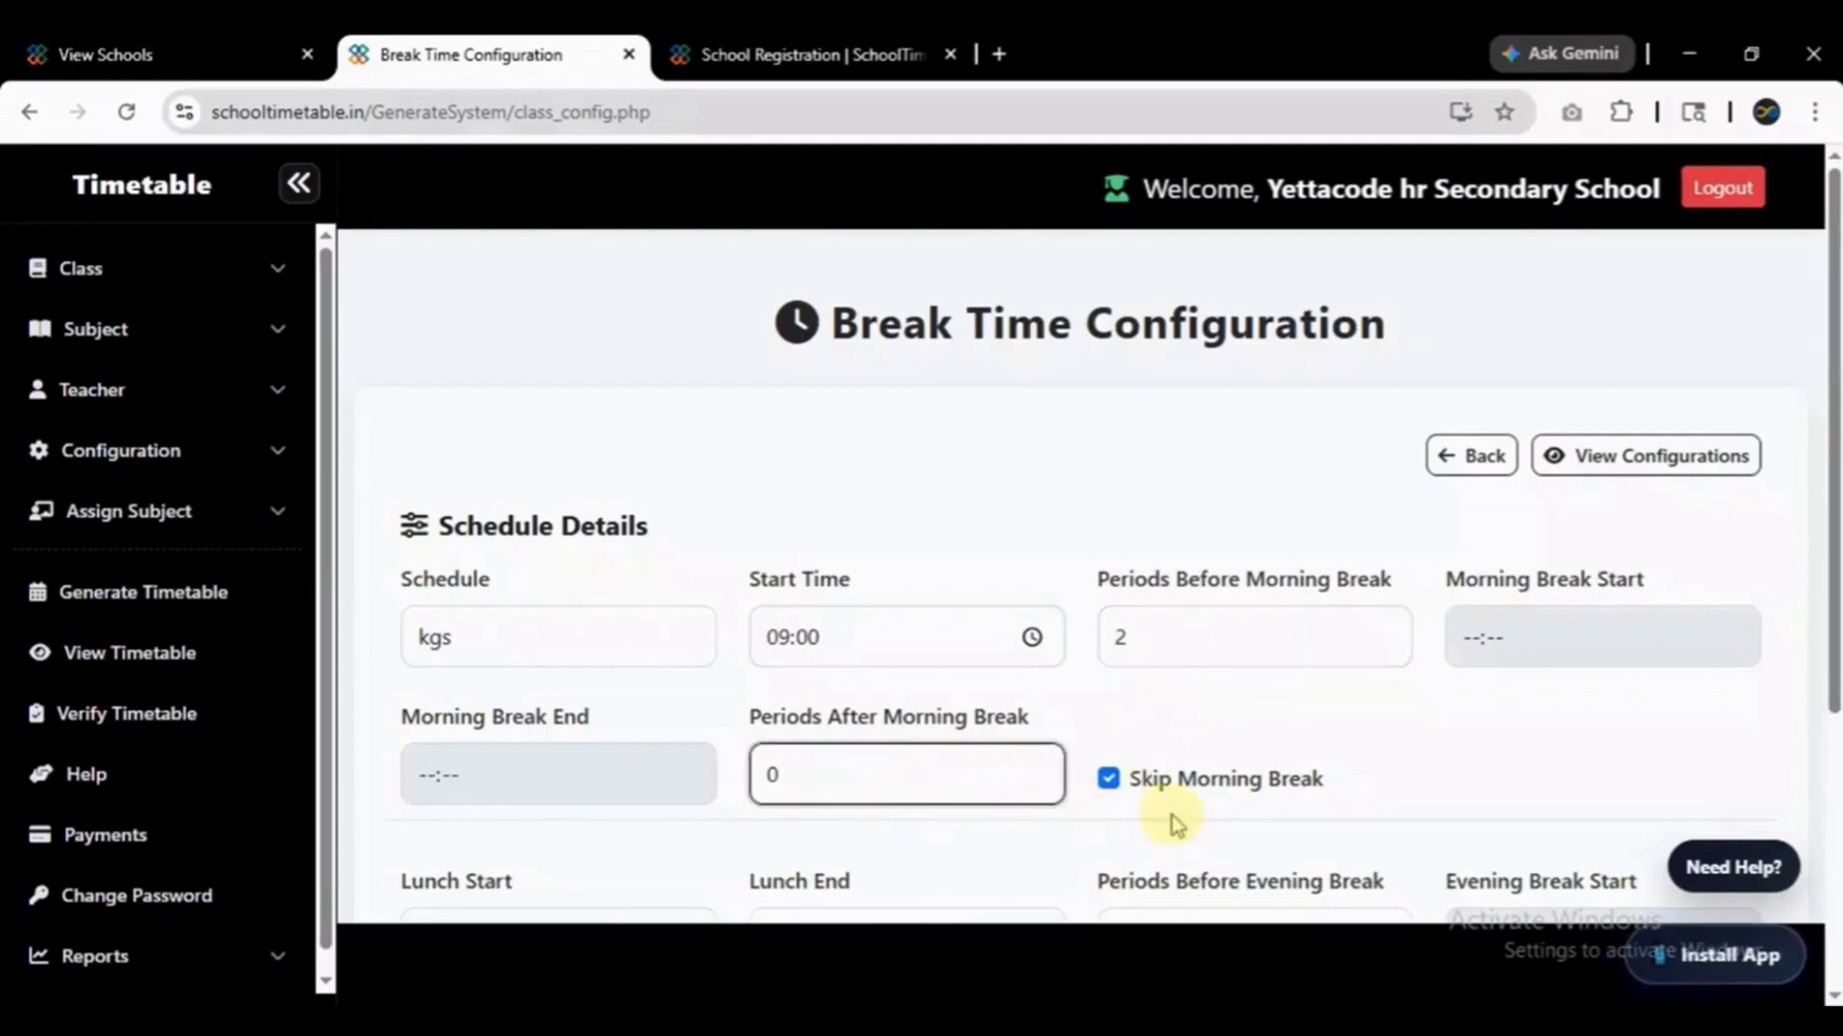
pyautogui.scroll(-2, 1176, 825)
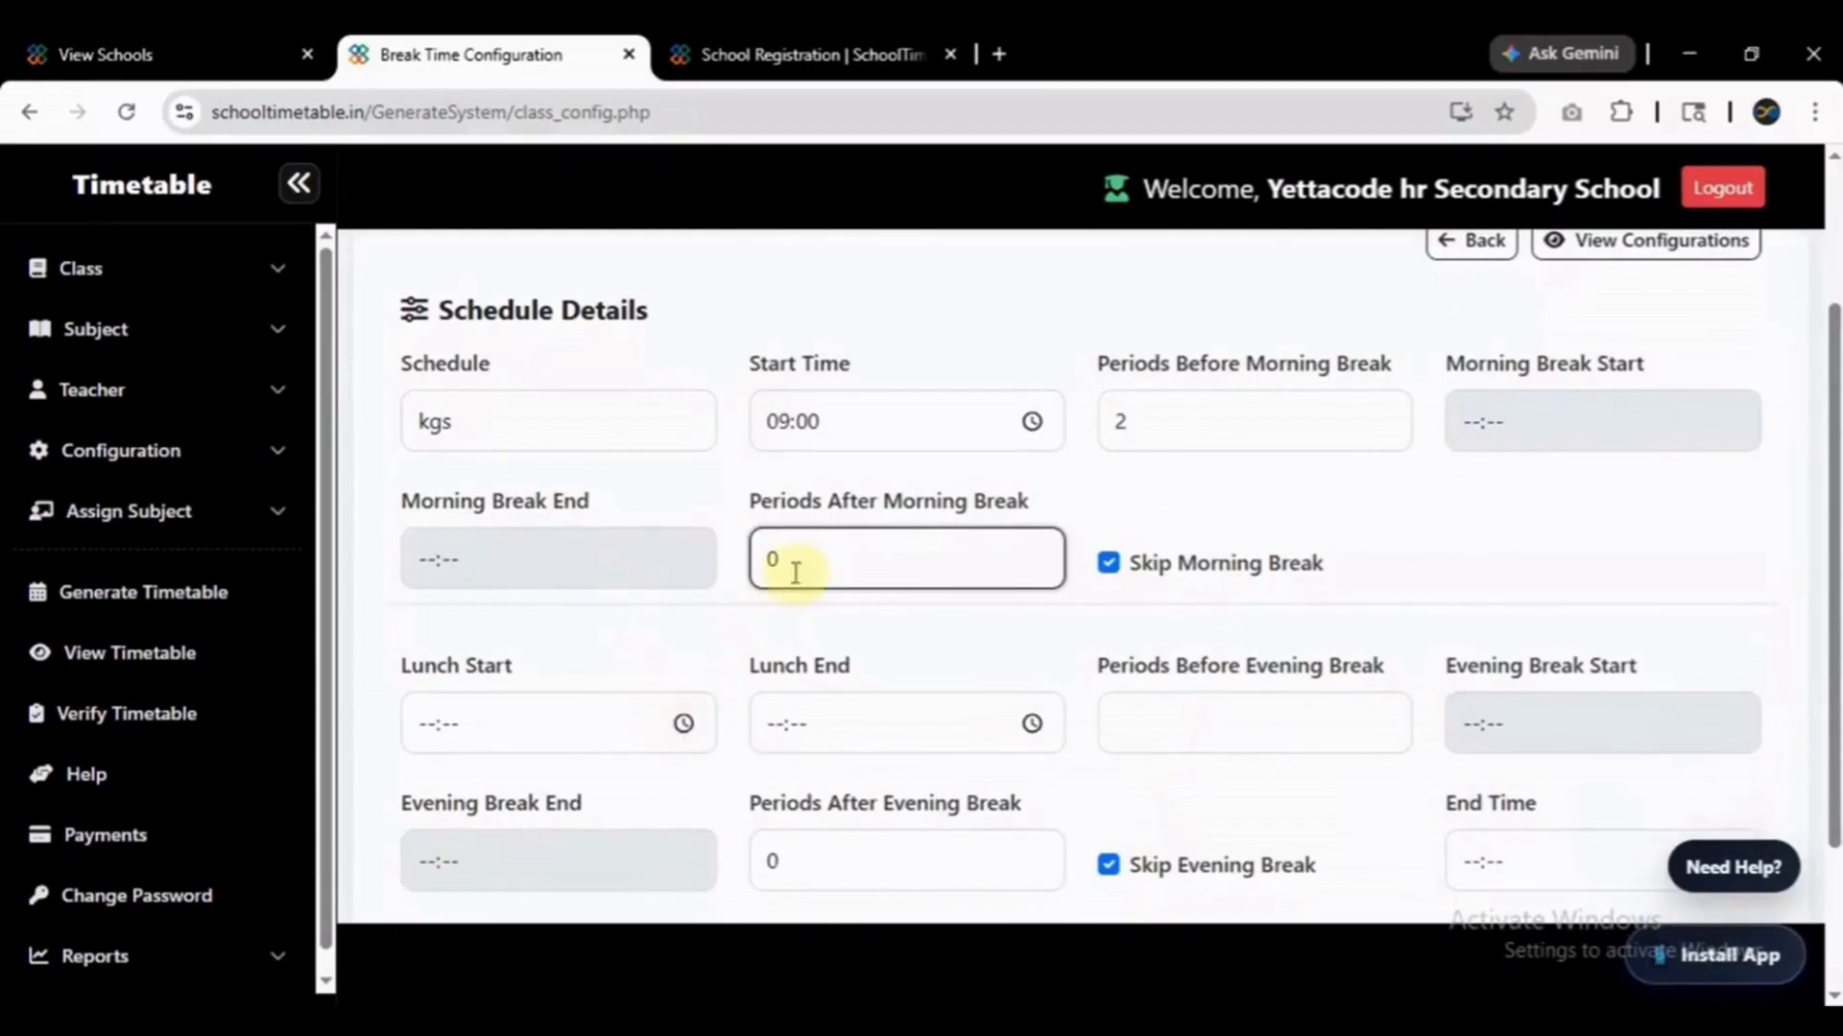
pyautogui.moveTo(804, 564); pyautogui.dragTo(731, 579)
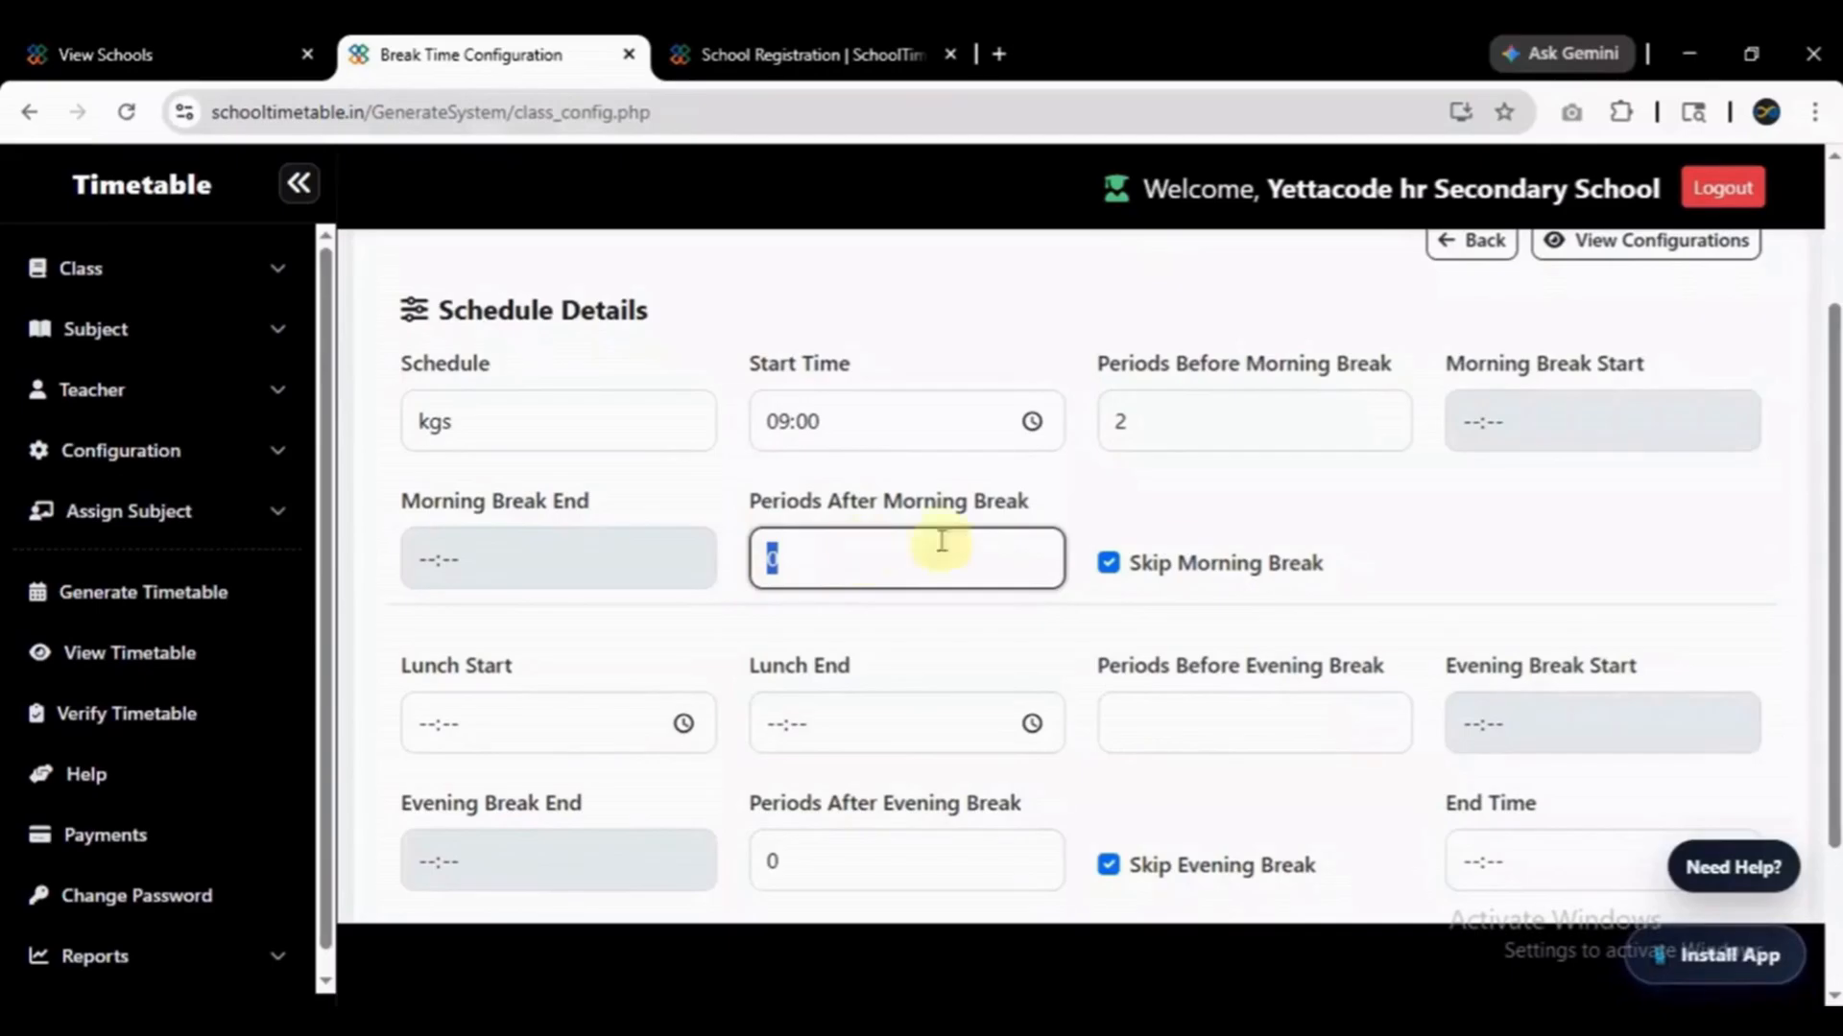
pyautogui.click(1109, 563)
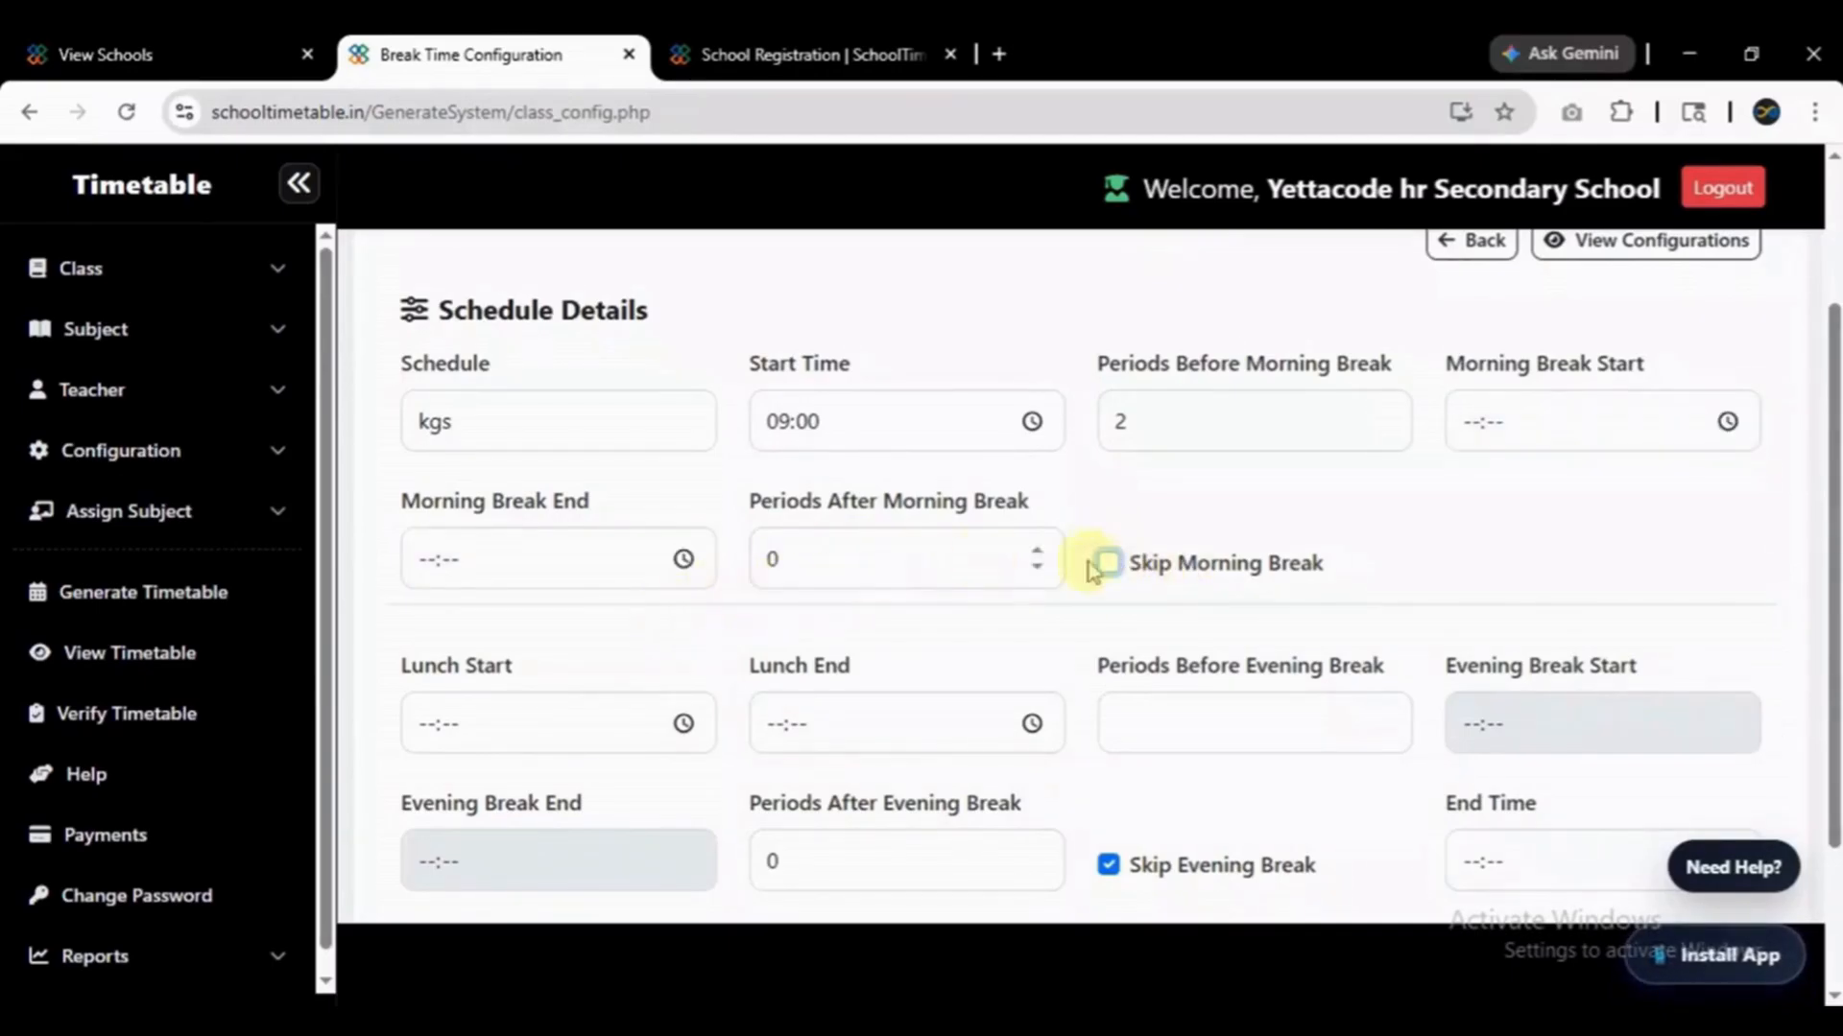
pyautogui.click(1108, 566)
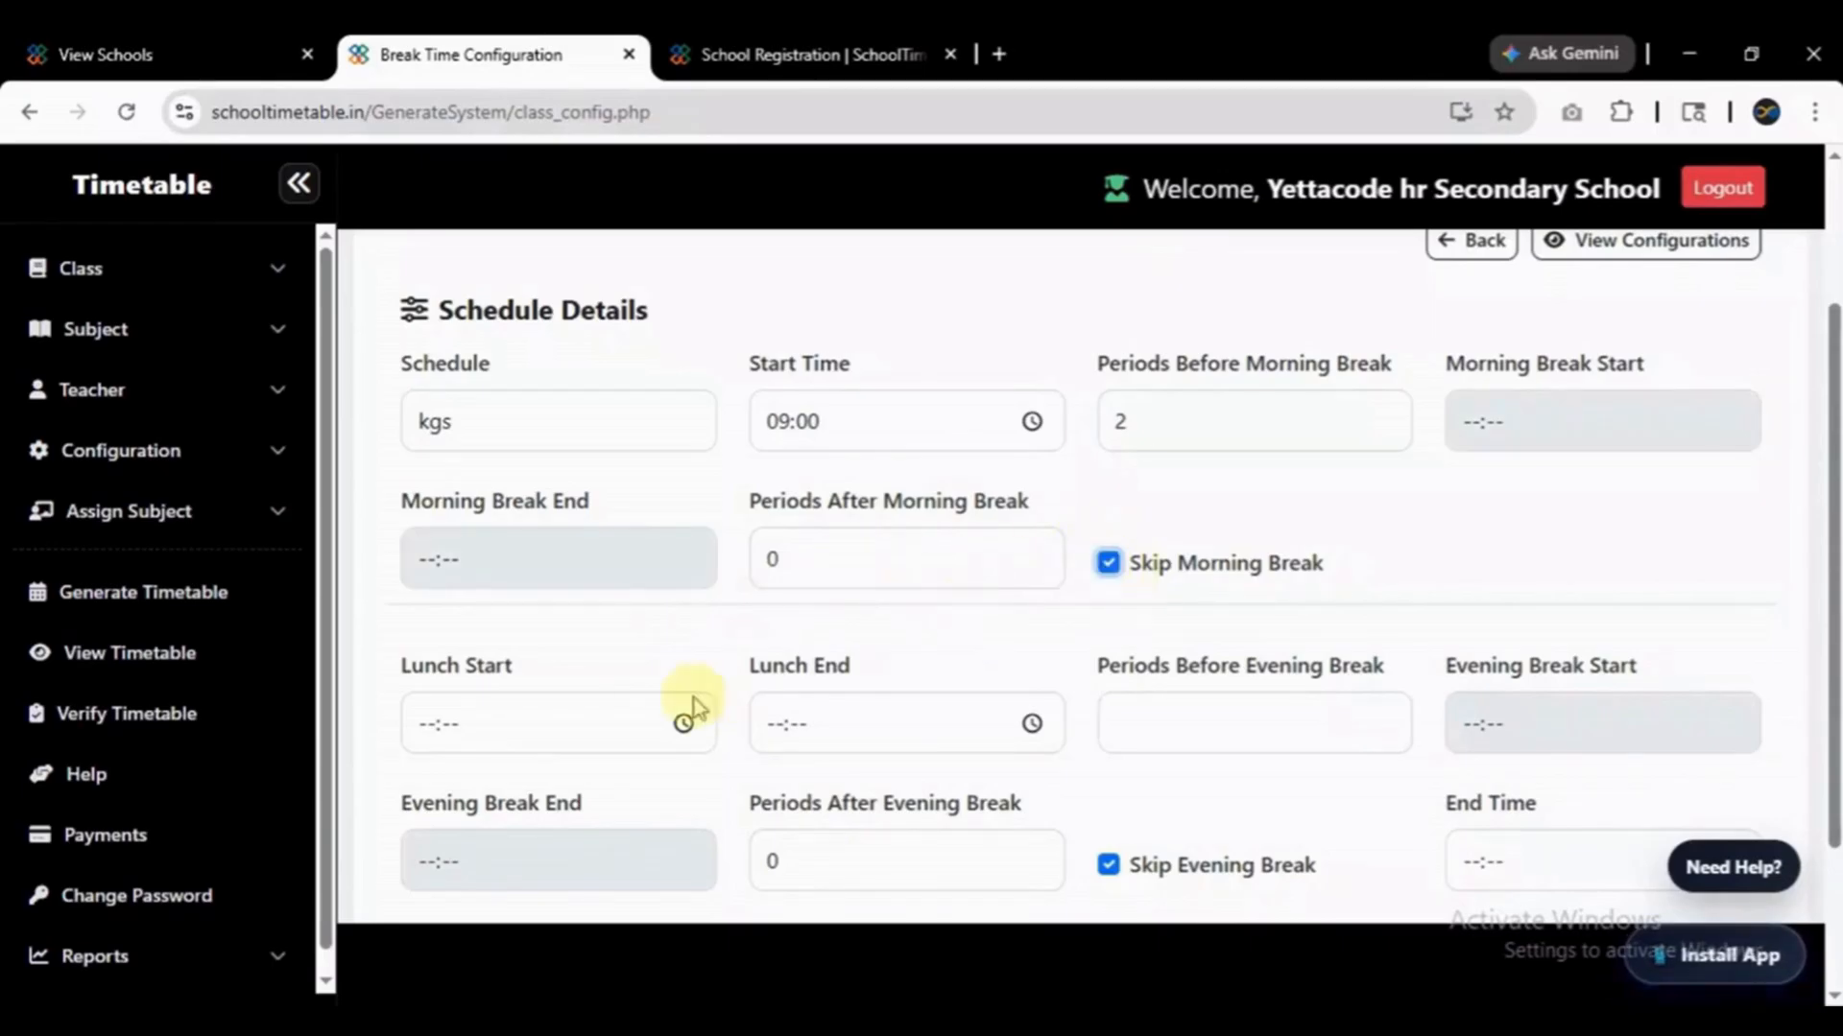
pyautogui.hotkey('shift', 'Tab')
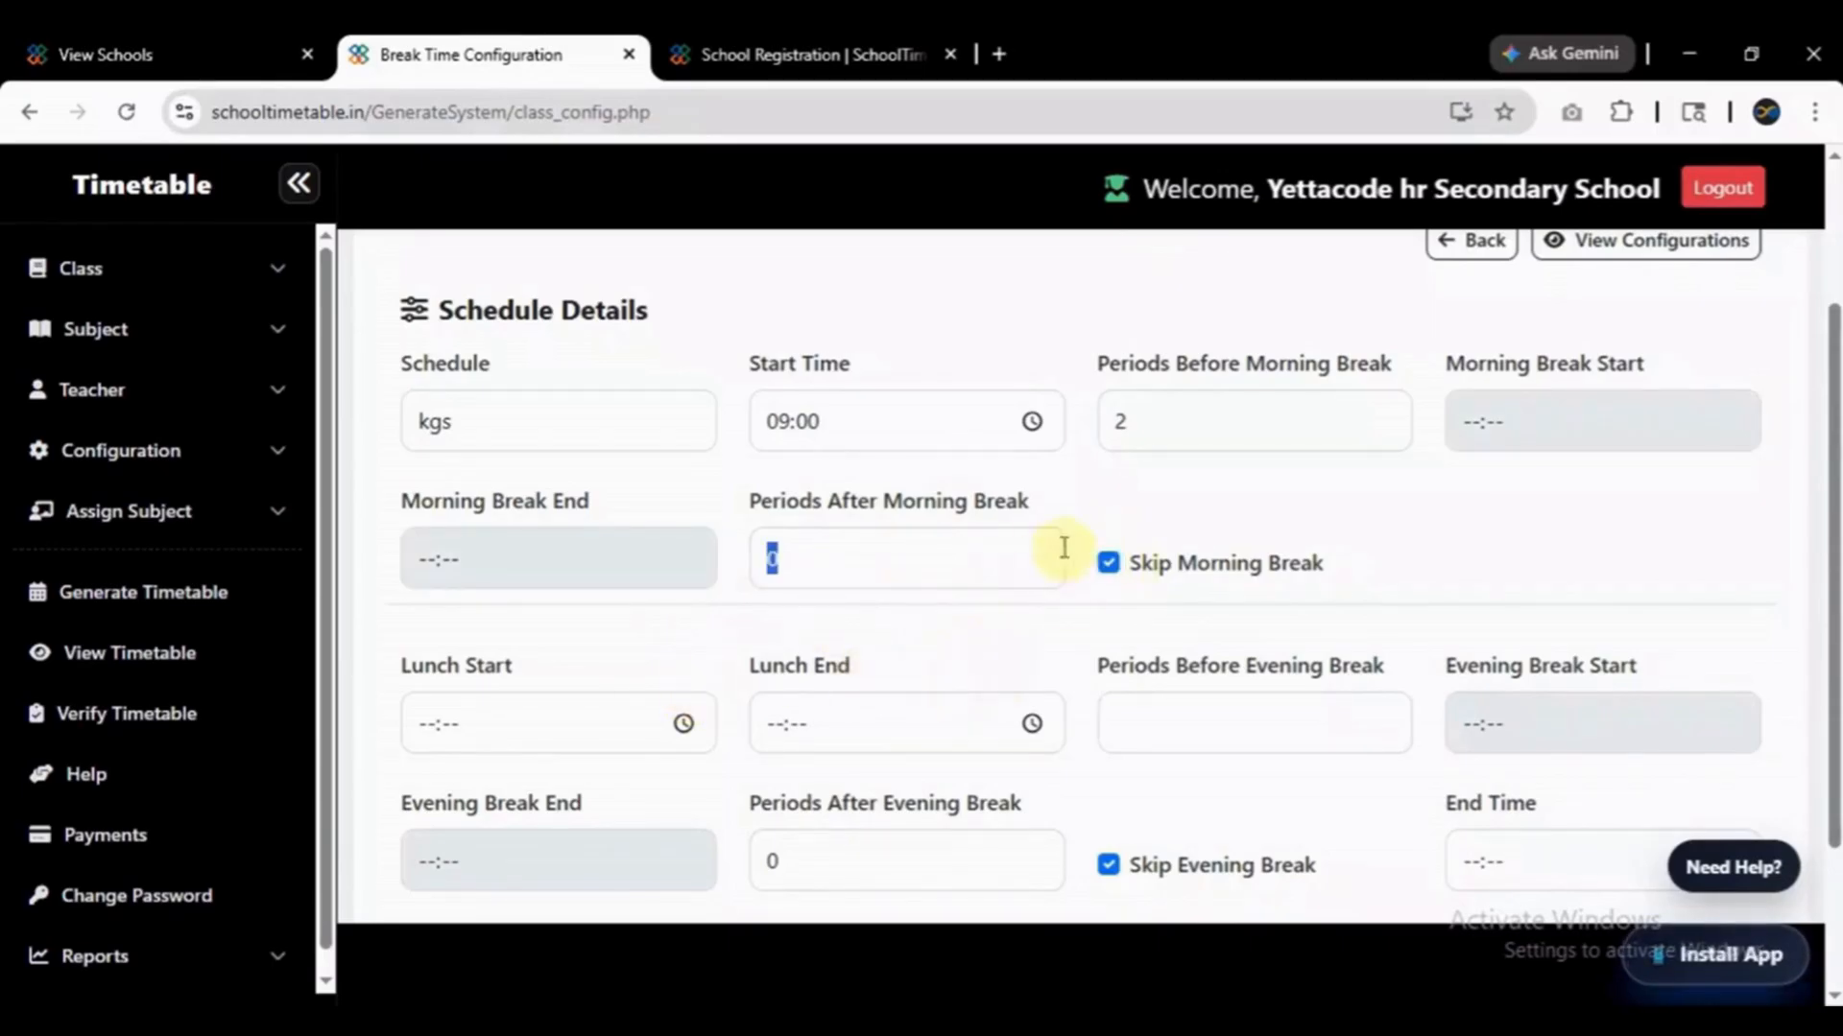
pyautogui.click(1187, 732)
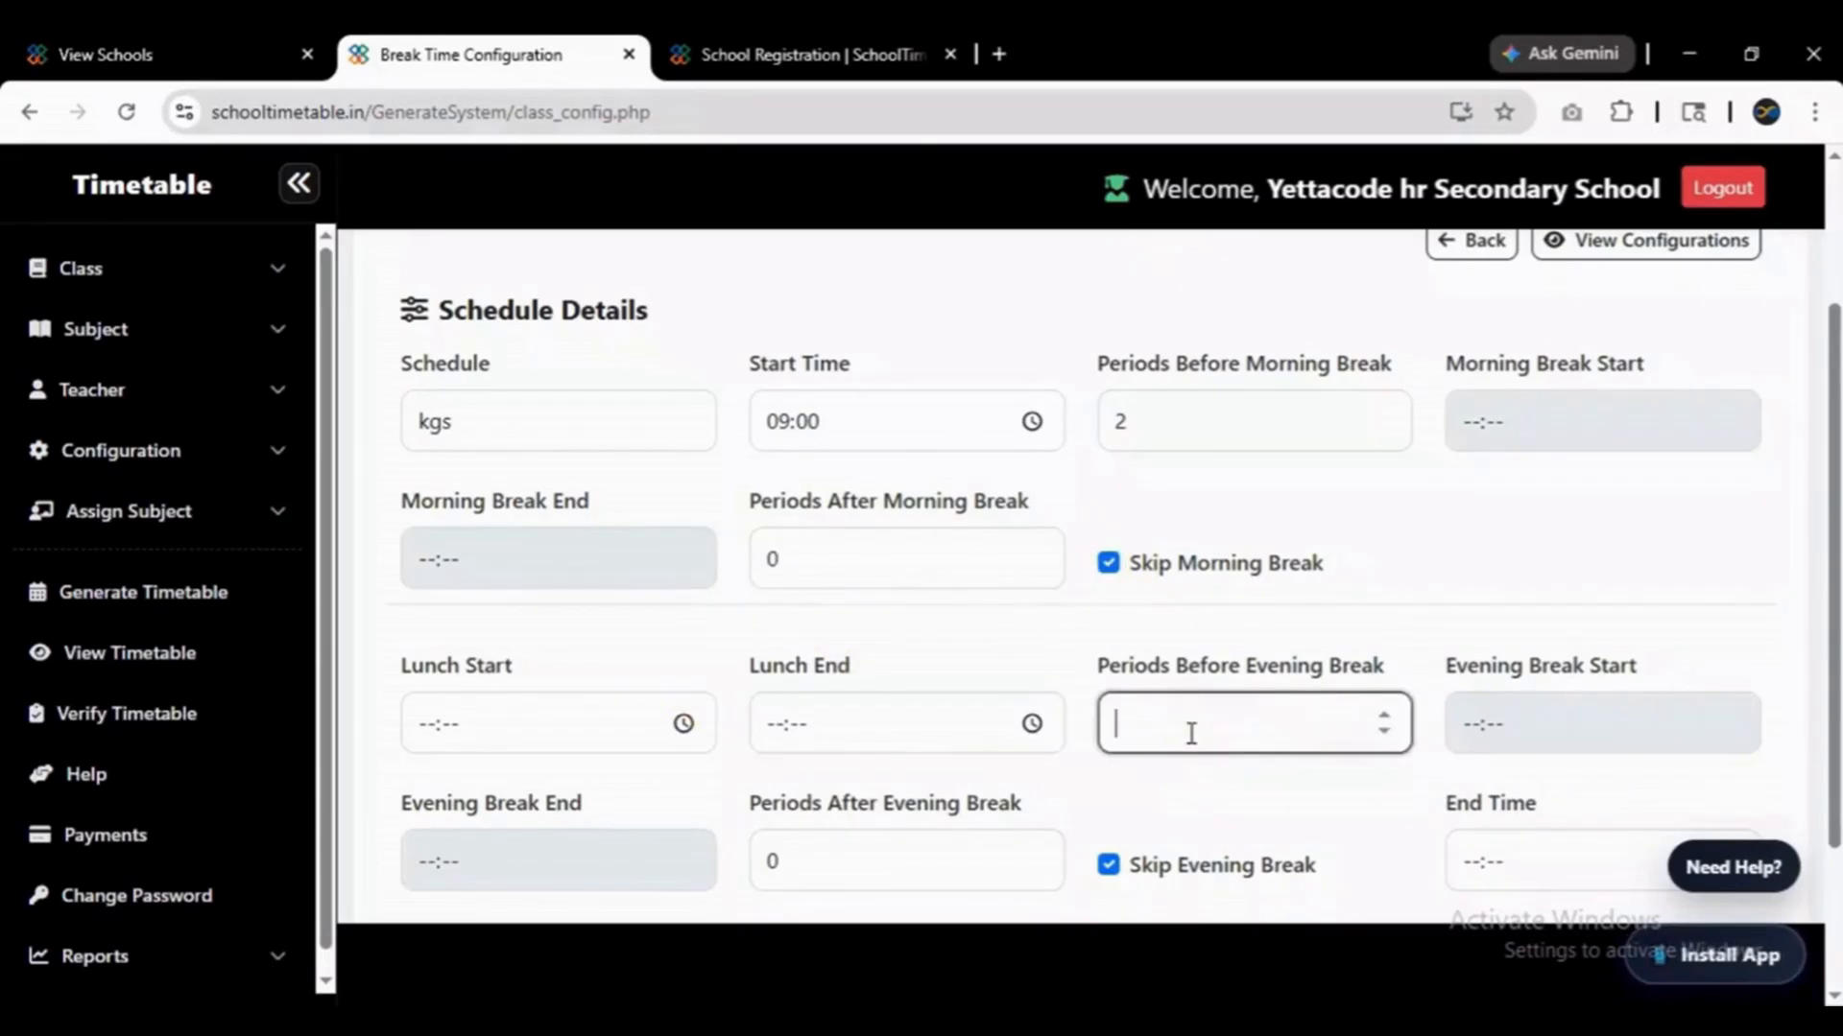
pyautogui.click(1242, 630)
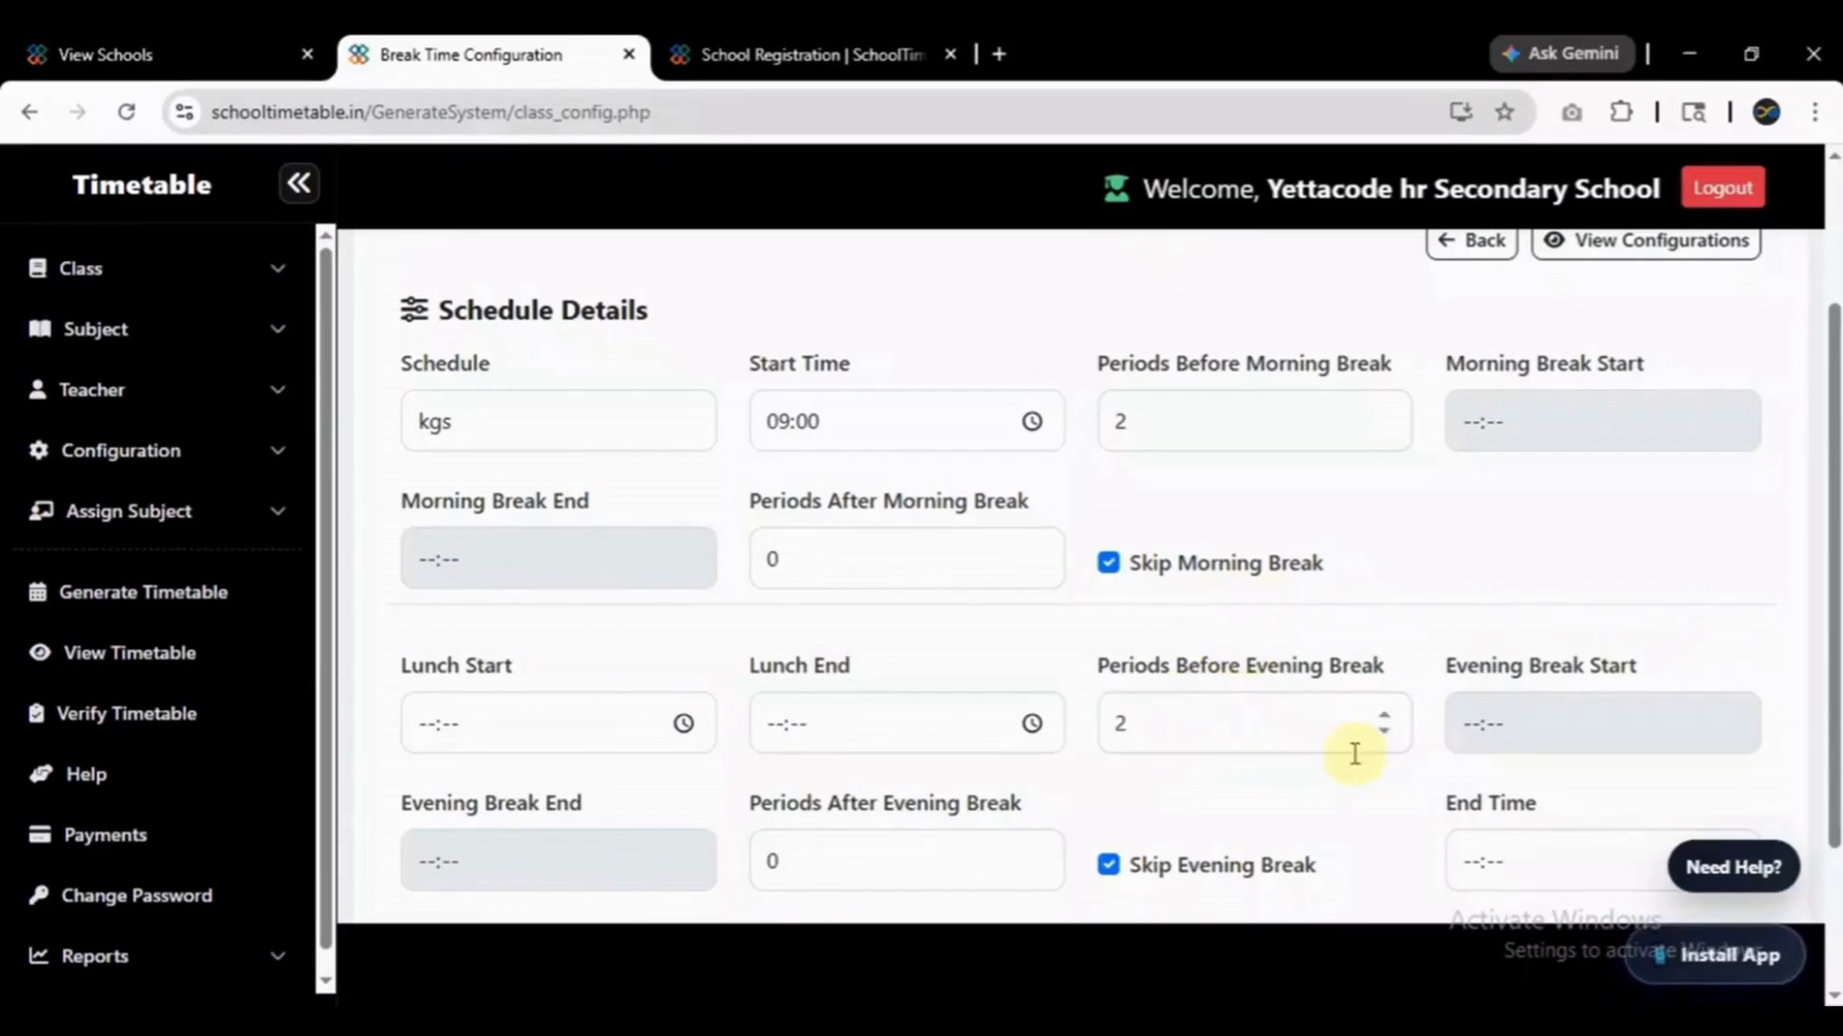
# Set the end time of the kgs schedule to 12:30.
pyautogui.click(1466, 862)
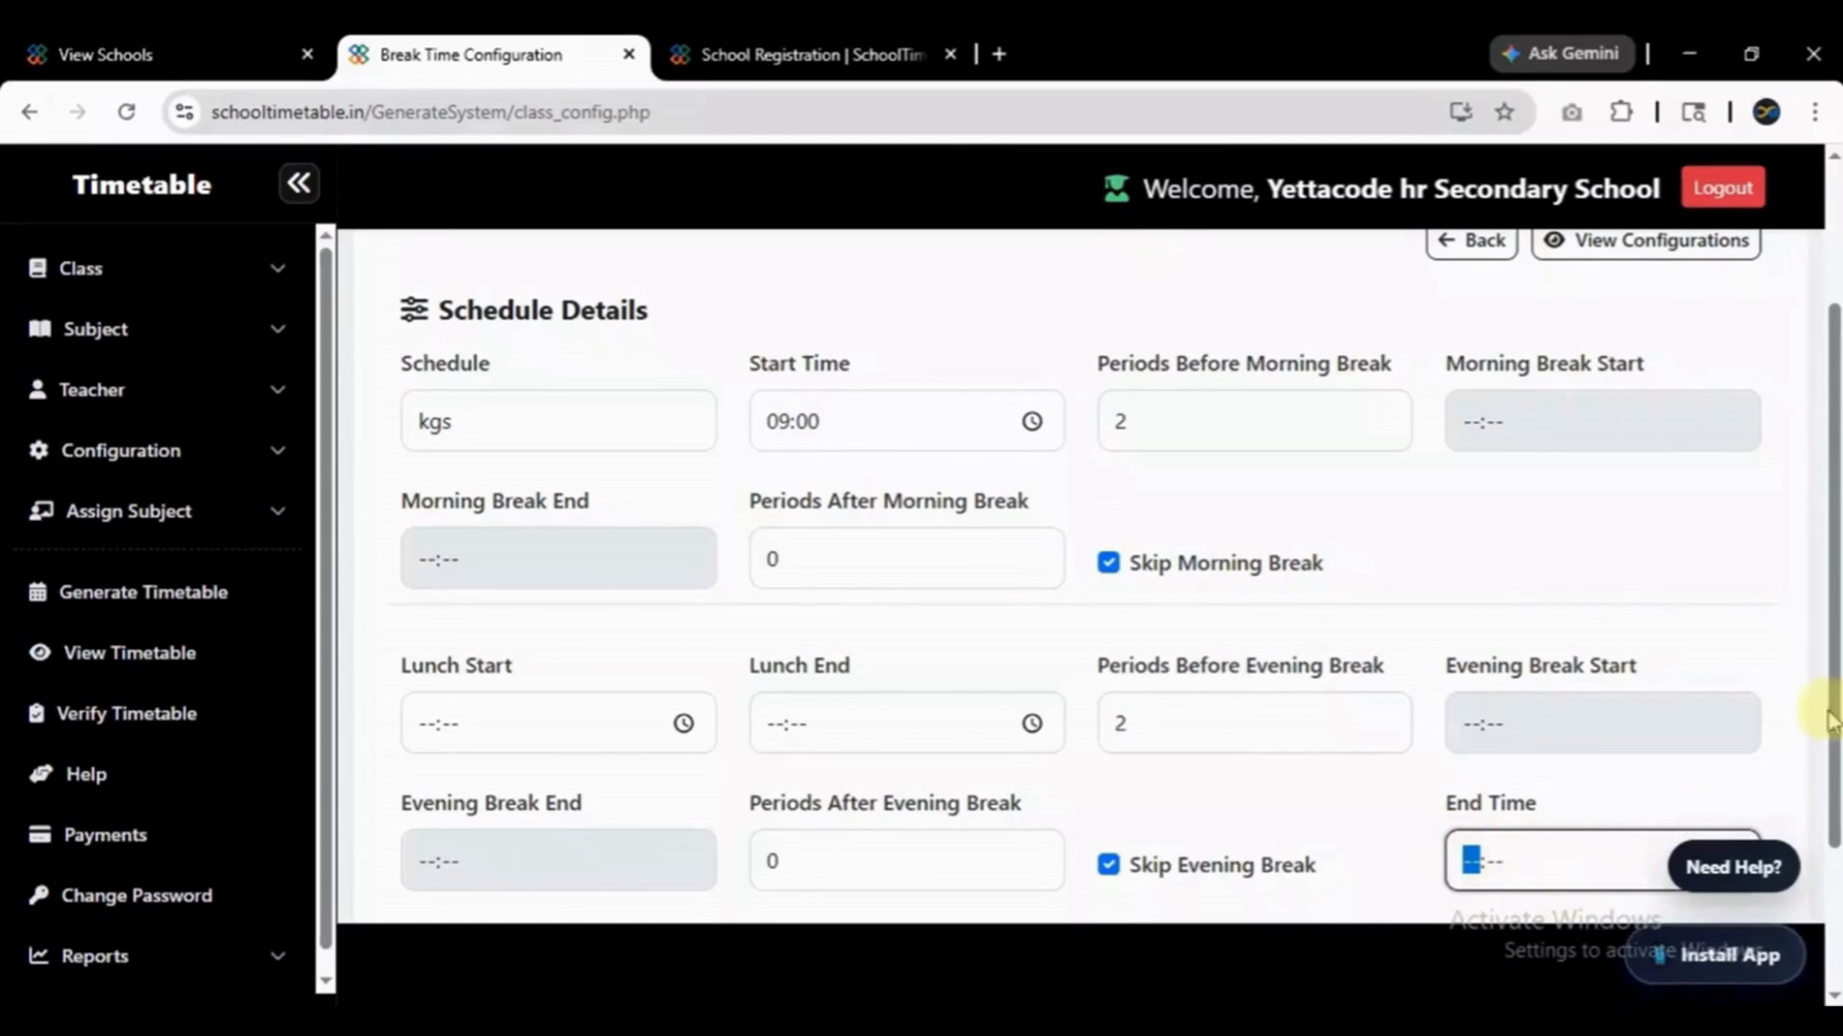
pyautogui.moveTo(1831, 708); pyautogui.dragTo(1828, 861)
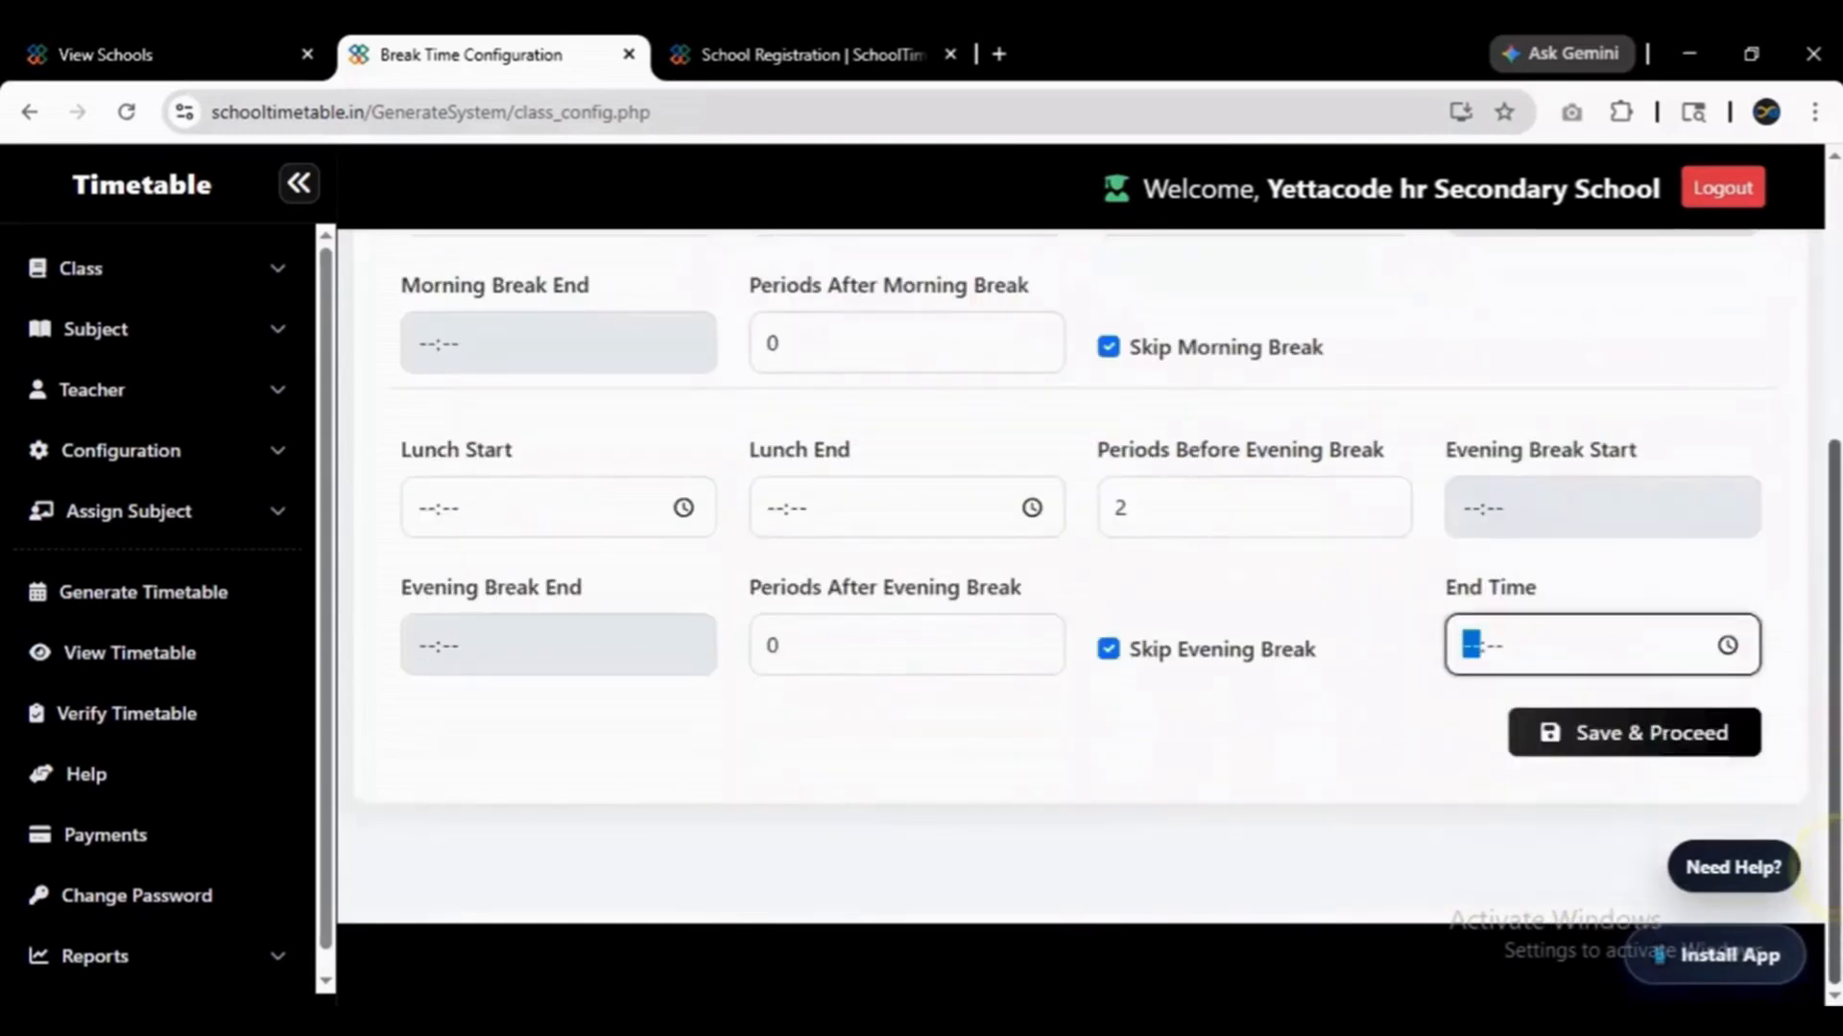
pyautogui.click(1728, 645)
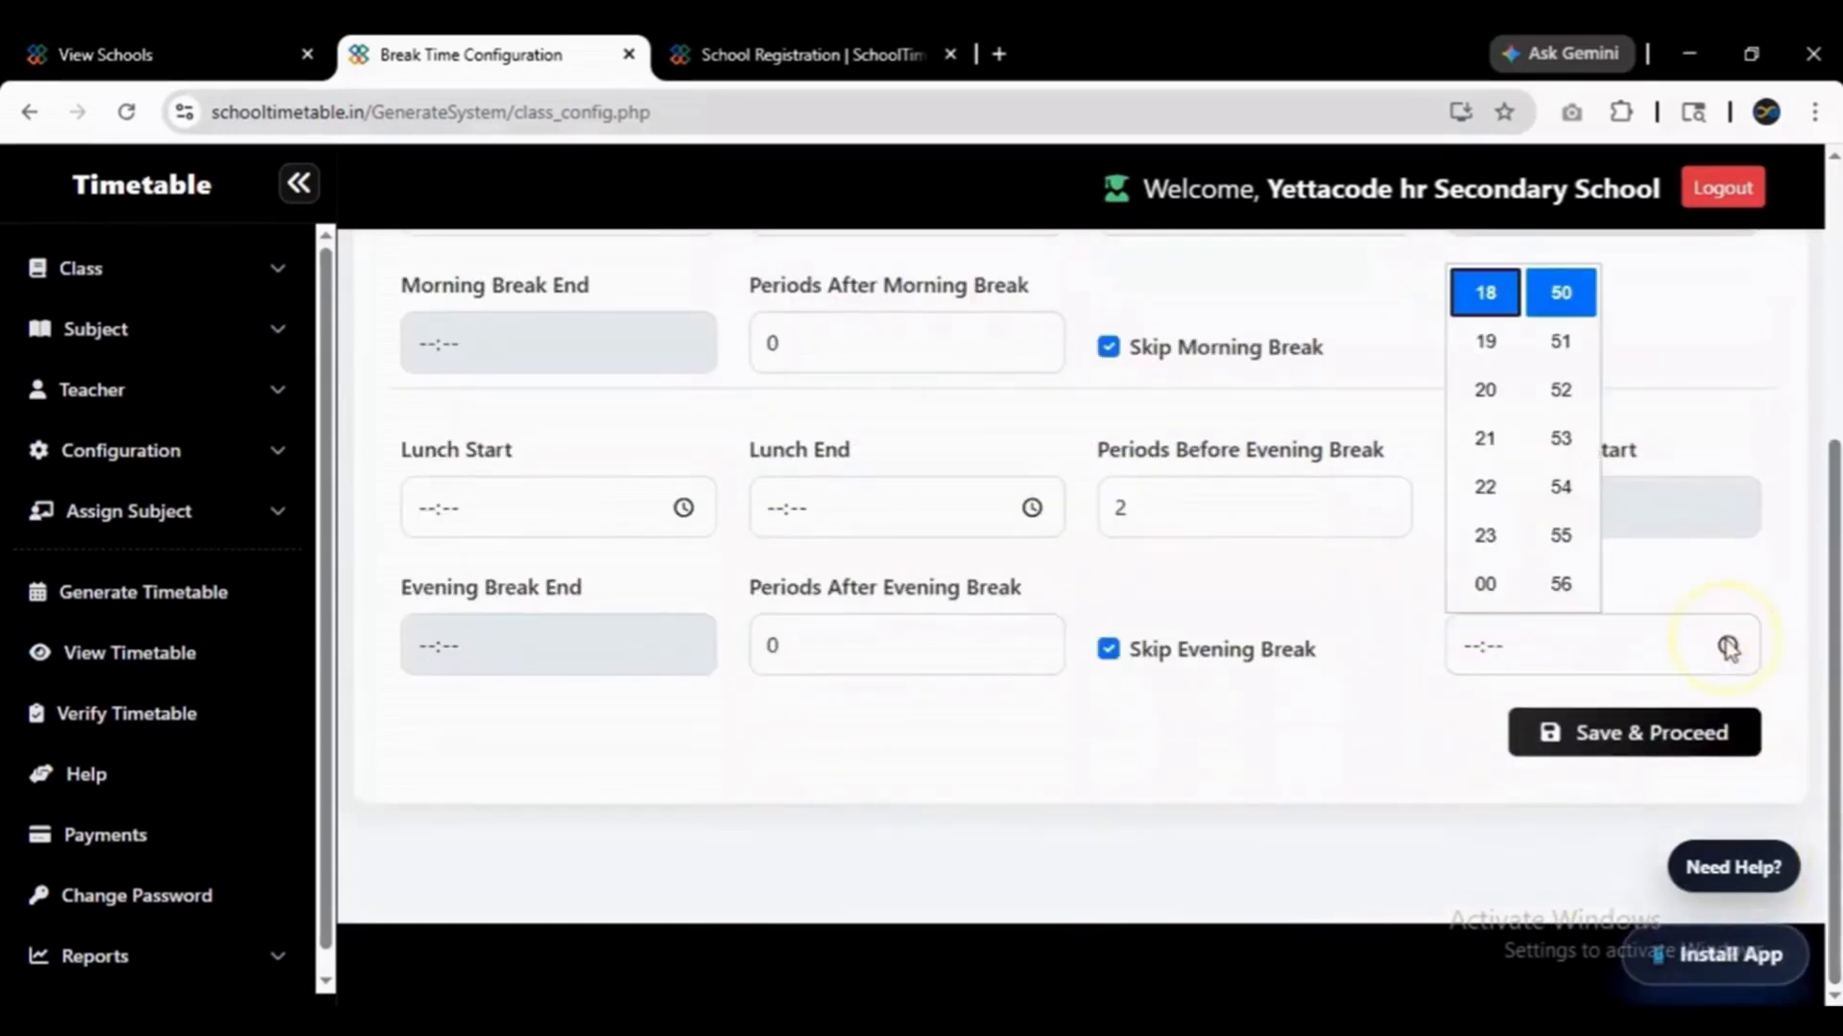
pyautogui.click(1484, 290)
pyautogui.press('Up')
pyautogui.press('Up')
pyautogui.press('Up')
pyautogui.press('Up')
pyautogui.press('Up')
pyautogui.press('Up')
pyautogui.press('Up')
pyautogui.press('Up')
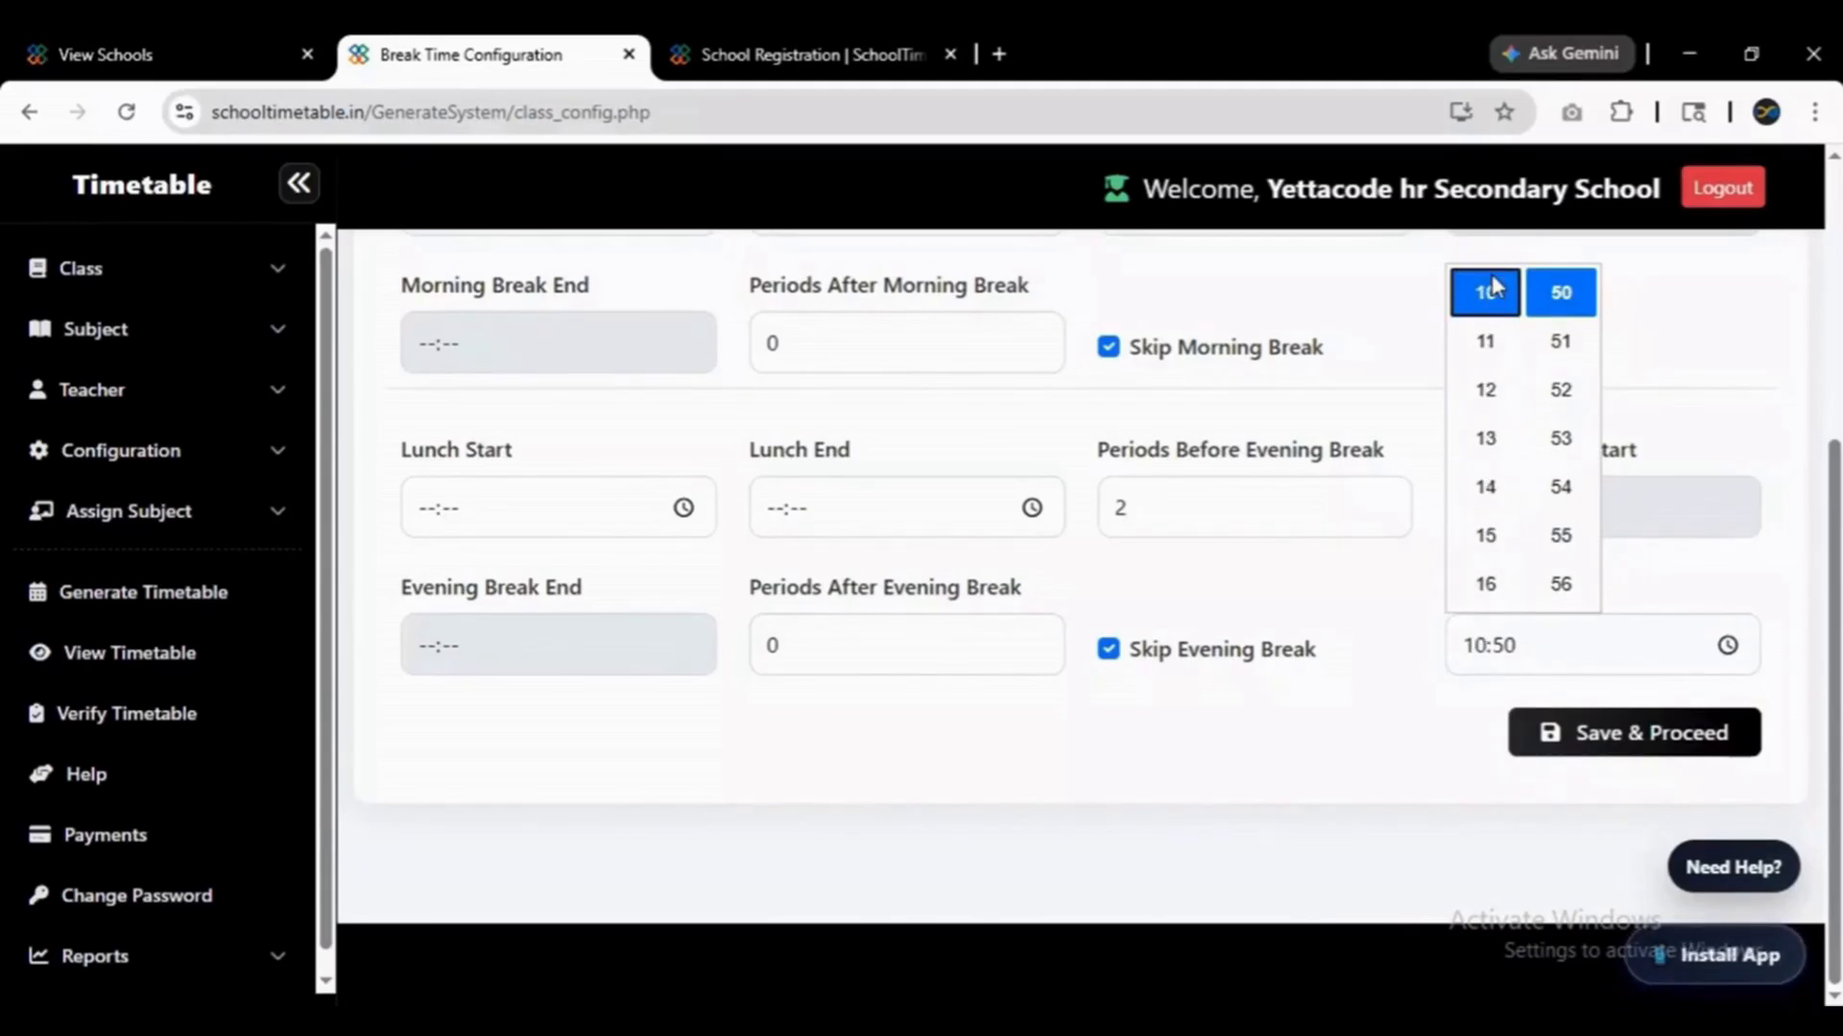
pyautogui.press('Down')
pyautogui.press('Down')
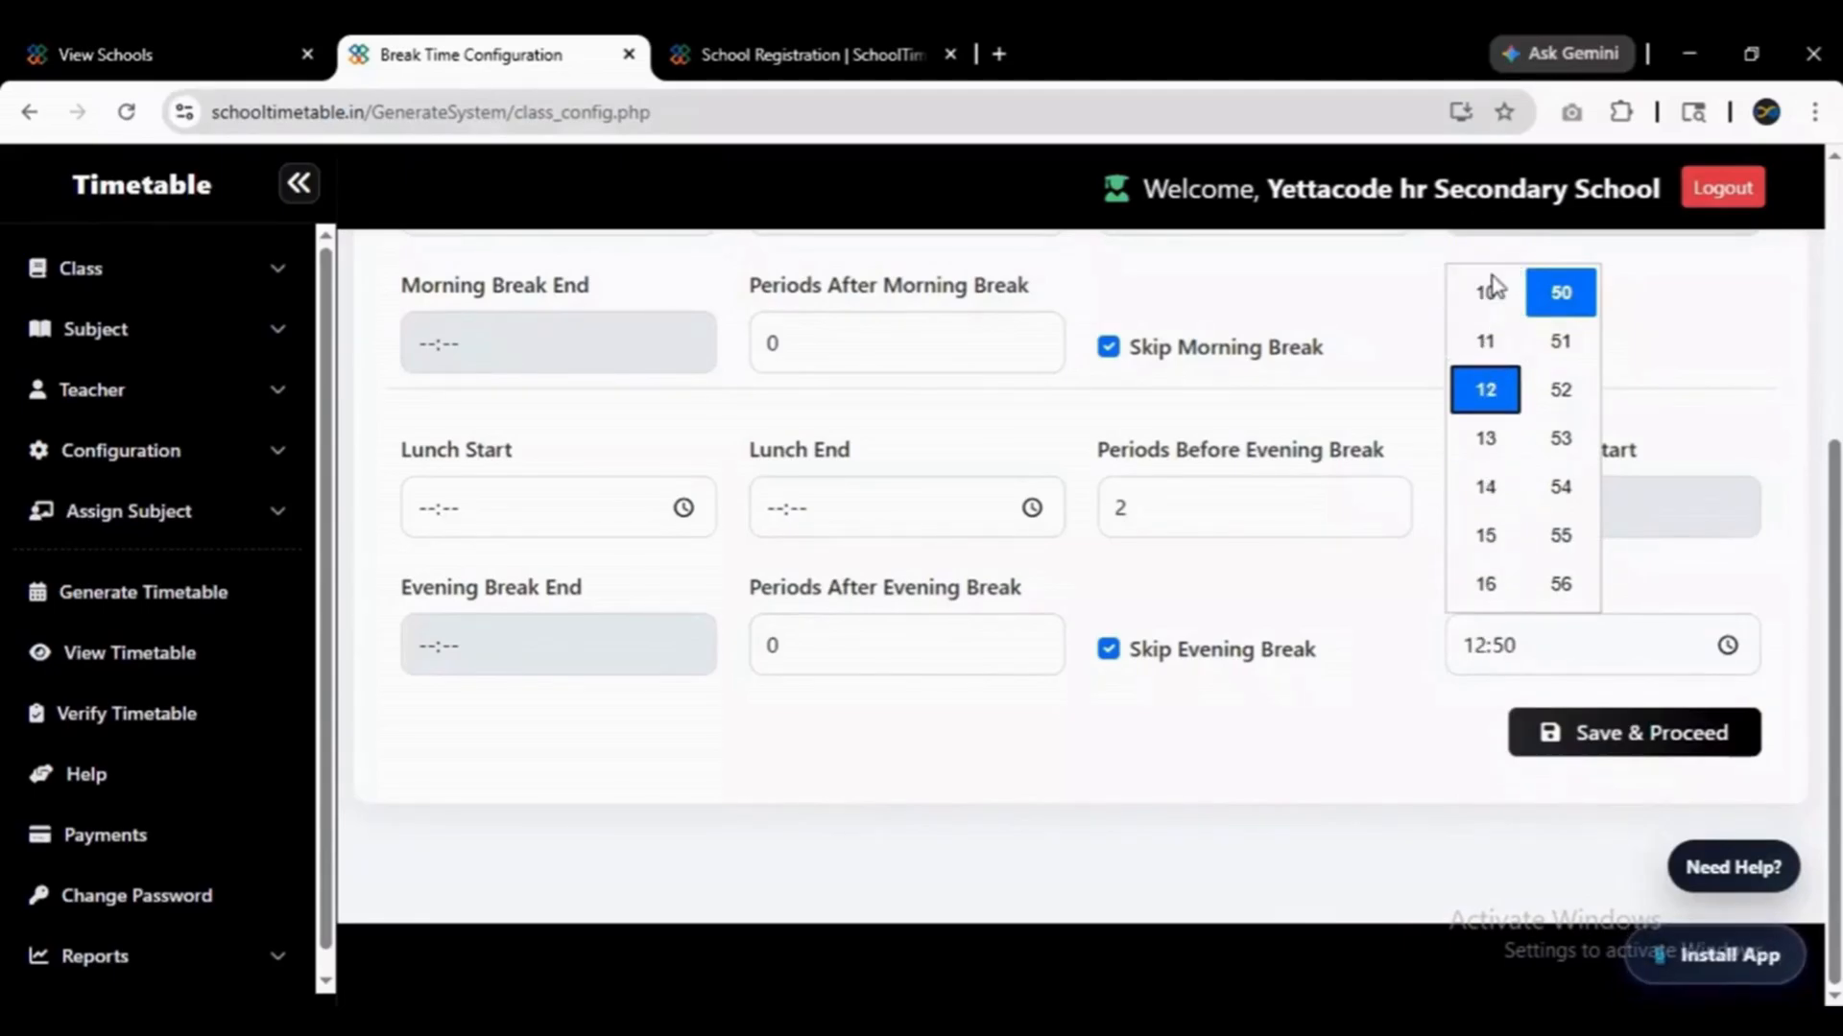
pyautogui.click(1585, 391)
pyautogui.press('Up')
pyautogui.press('Up')
pyautogui.press('Up')
pyautogui.press('Up')
pyautogui.press('Up')
pyautogui.press('Up')
pyautogui.press('Up')
pyautogui.press('Up')
pyautogui.press('Up')
pyautogui.press('Up')
pyautogui.press('Up')
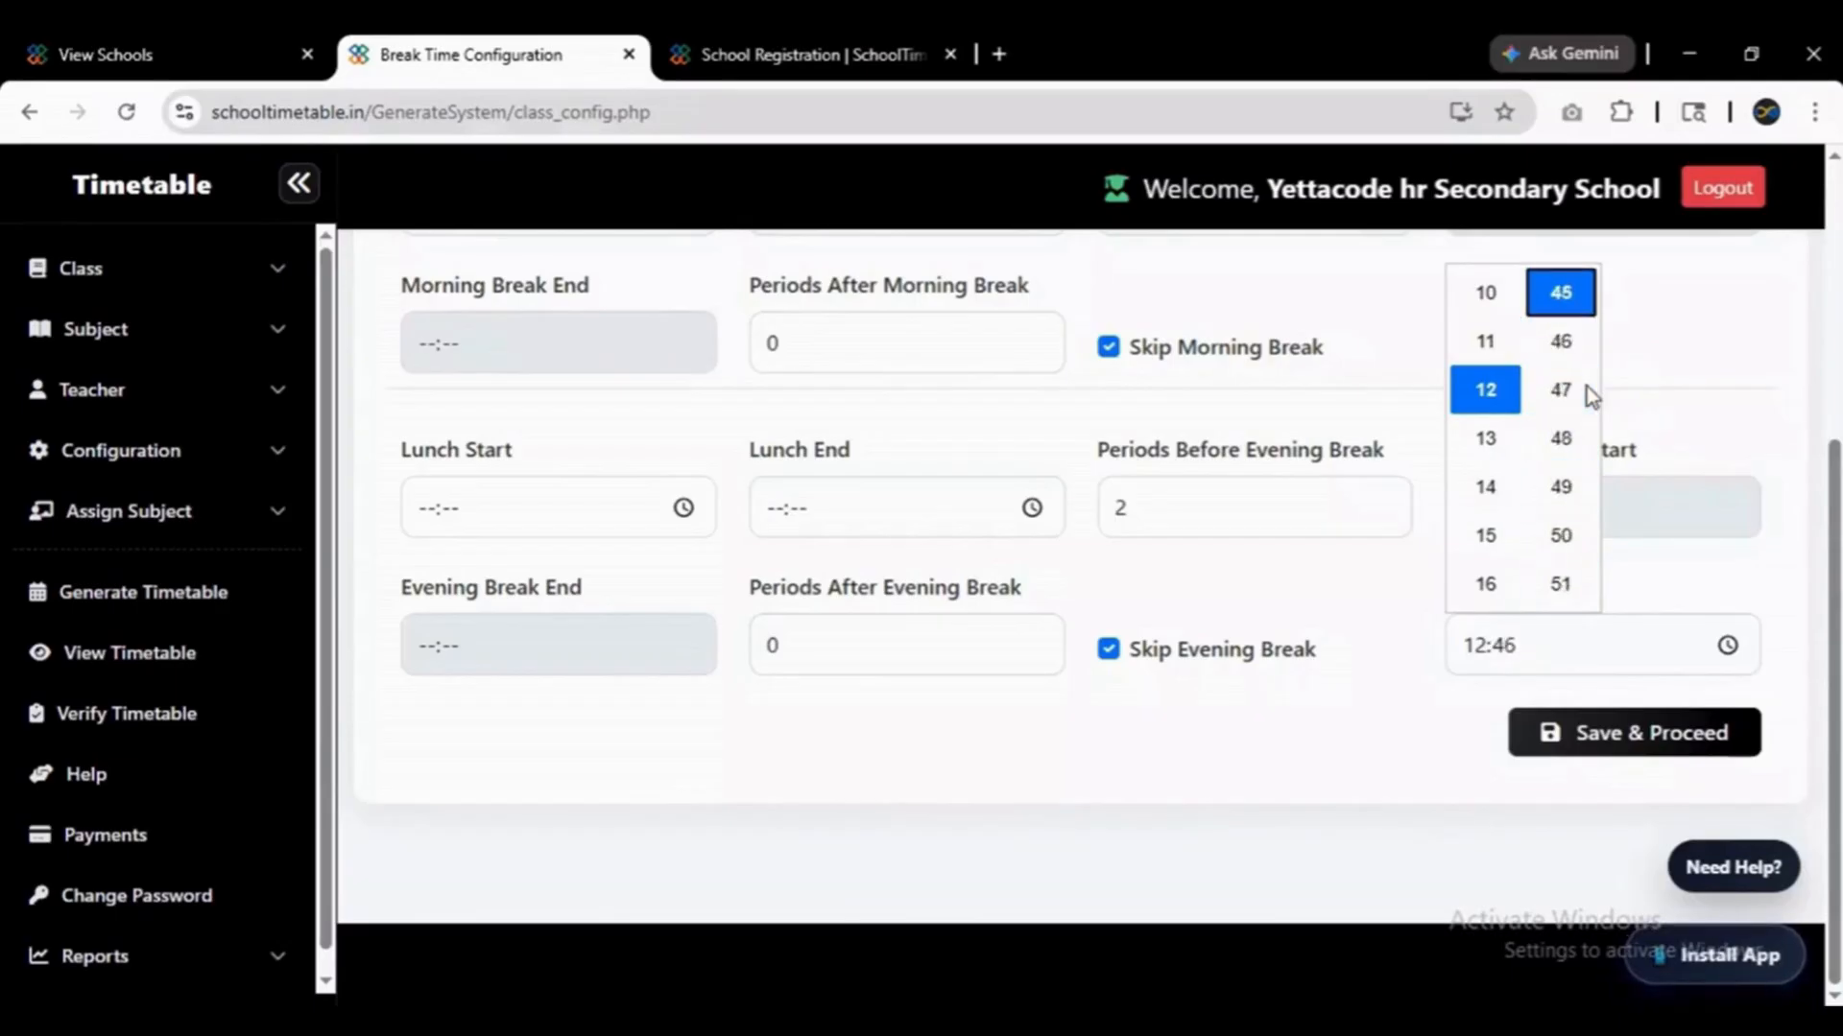
pyautogui.press('Up')
pyautogui.press('Up')
pyautogui.press('Up')
pyautogui.press('Up')
pyautogui.press('Up')
pyautogui.press('Up')
pyautogui.press('Up')
pyautogui.press('Up')
pyautogui.press('Up')
pyautogui.press('Up')
pyautogui.press('Up')
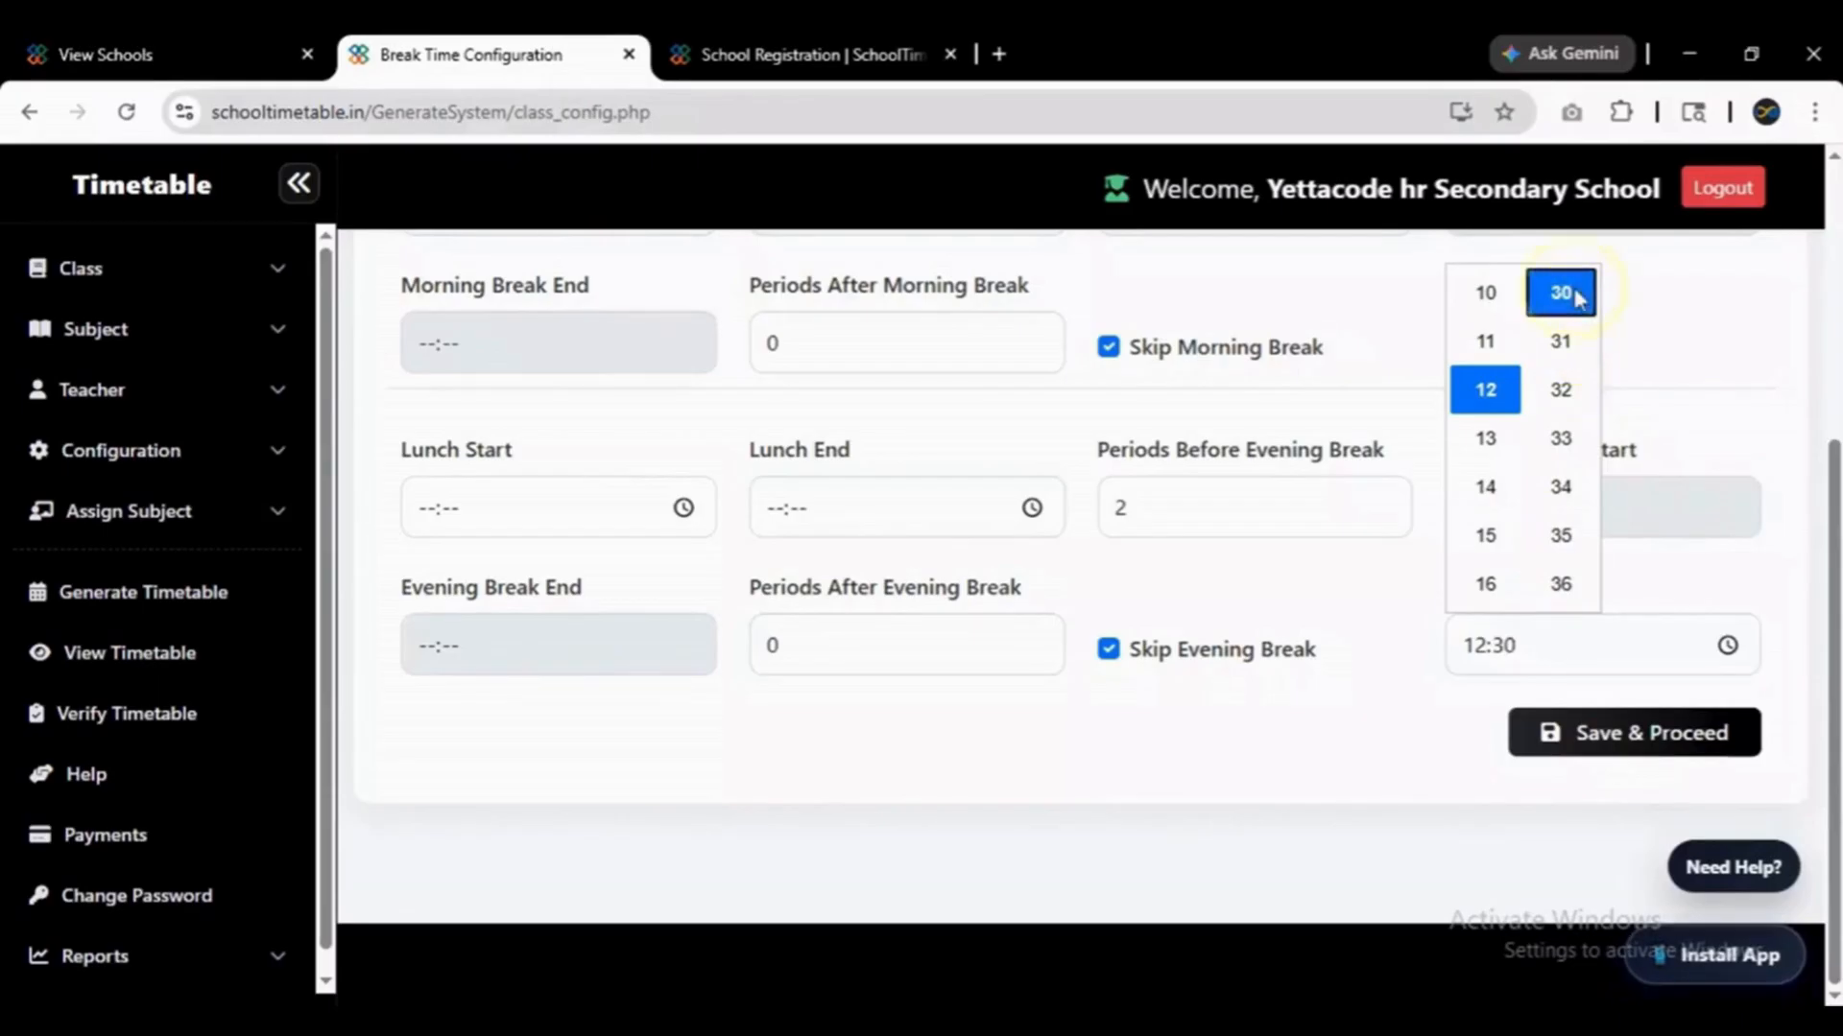
pyautogui.click(1694, 376)
# Set the lunch start time of the kgs schedule to 11:00.
pyautogui.click(628, 503)
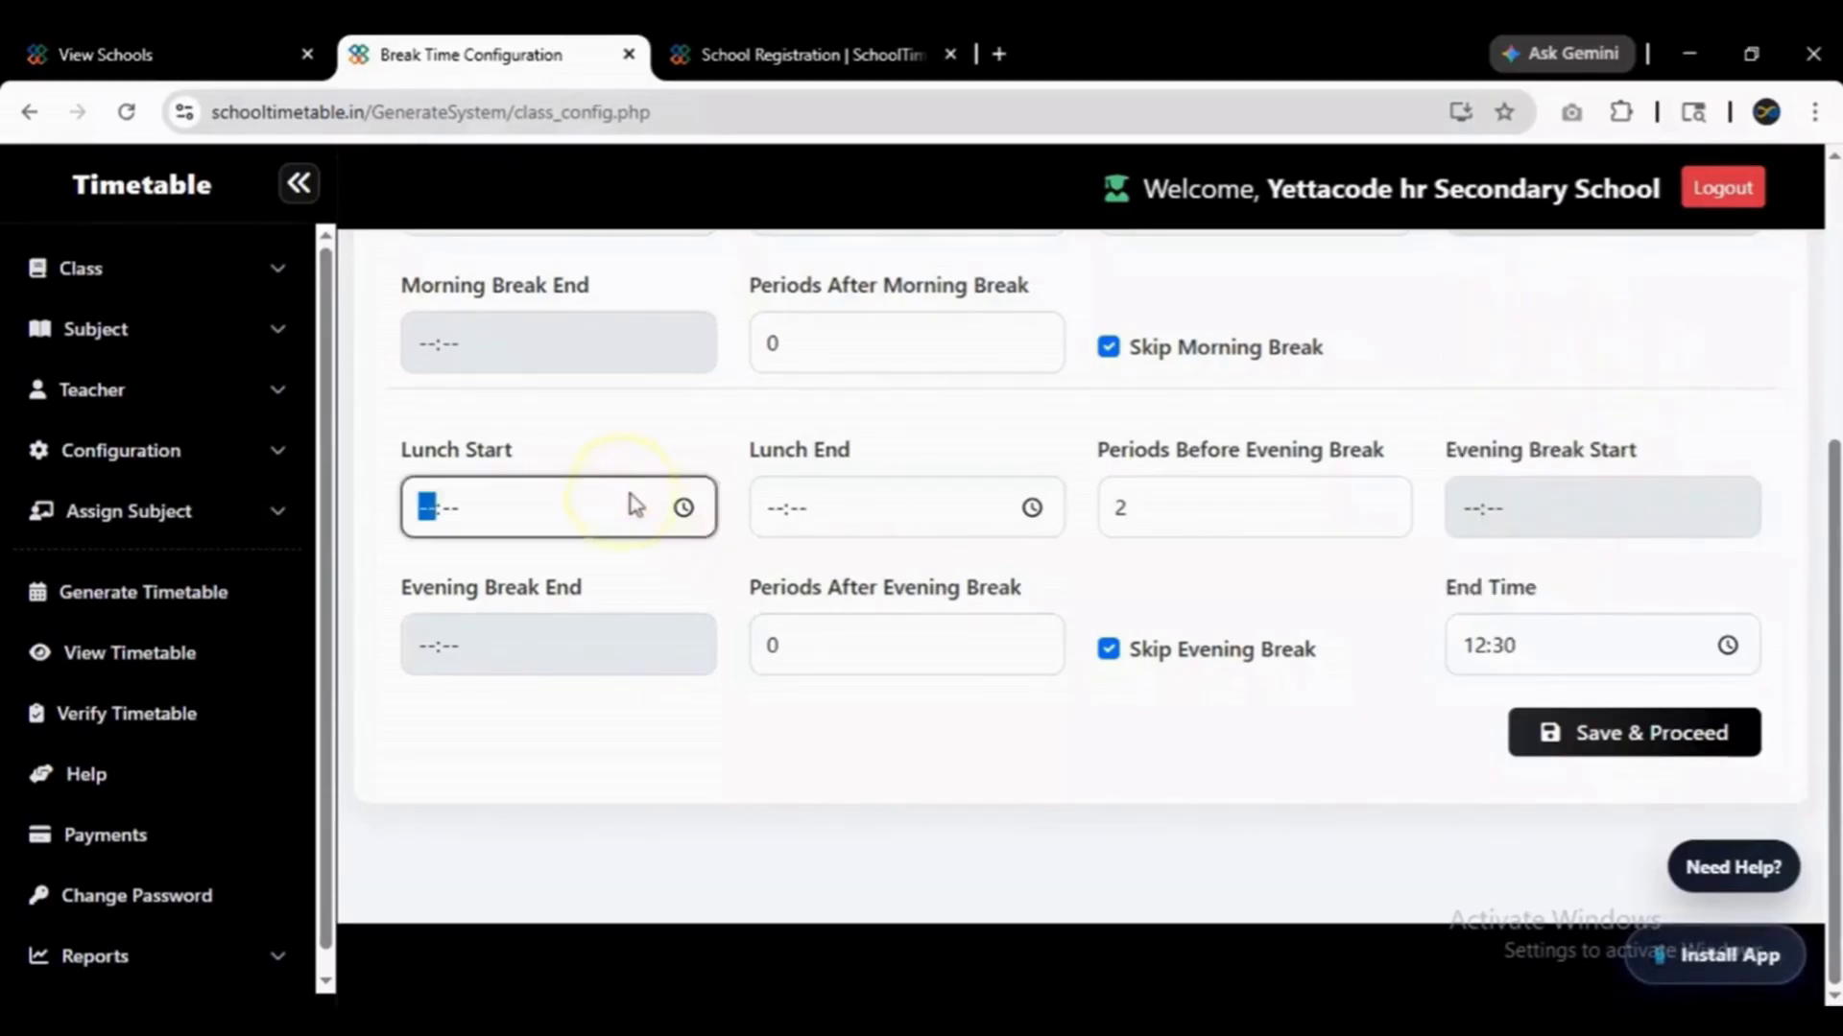
pyautogui.click(684, 508)
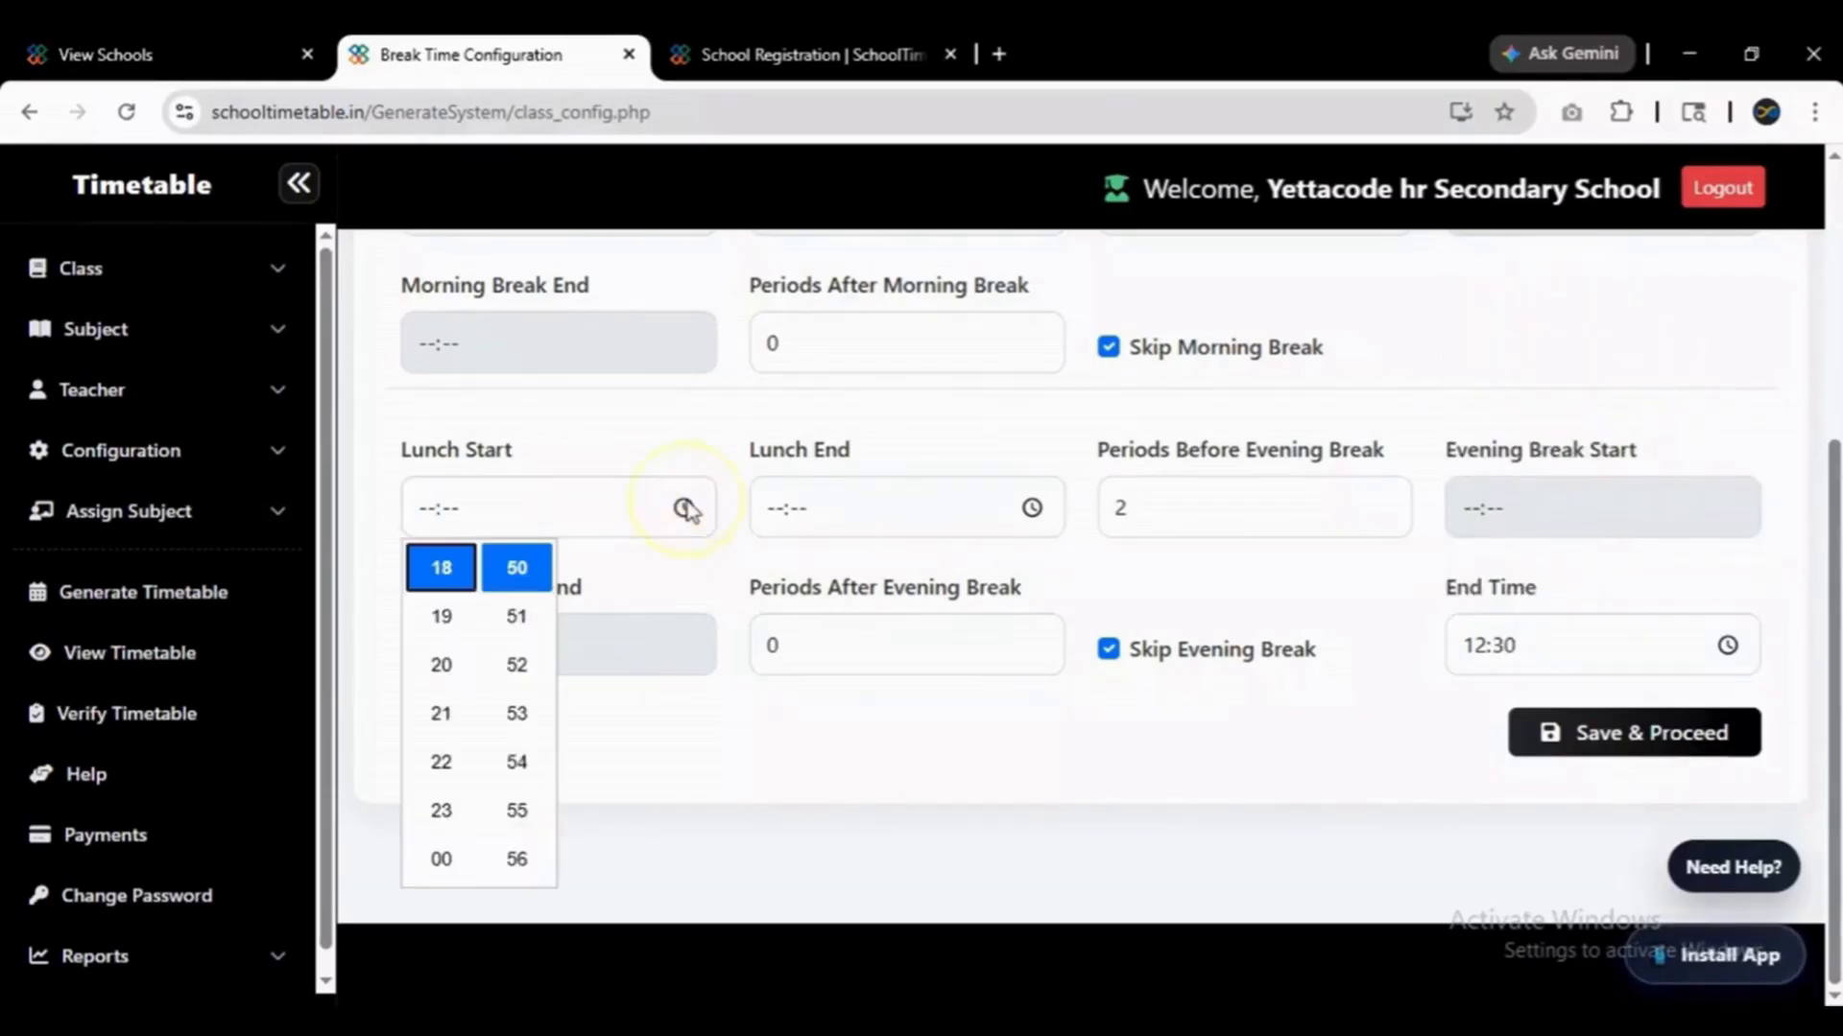
pyautogui.click(440, 572)
pyautogui.scroll(8, 441, 578)
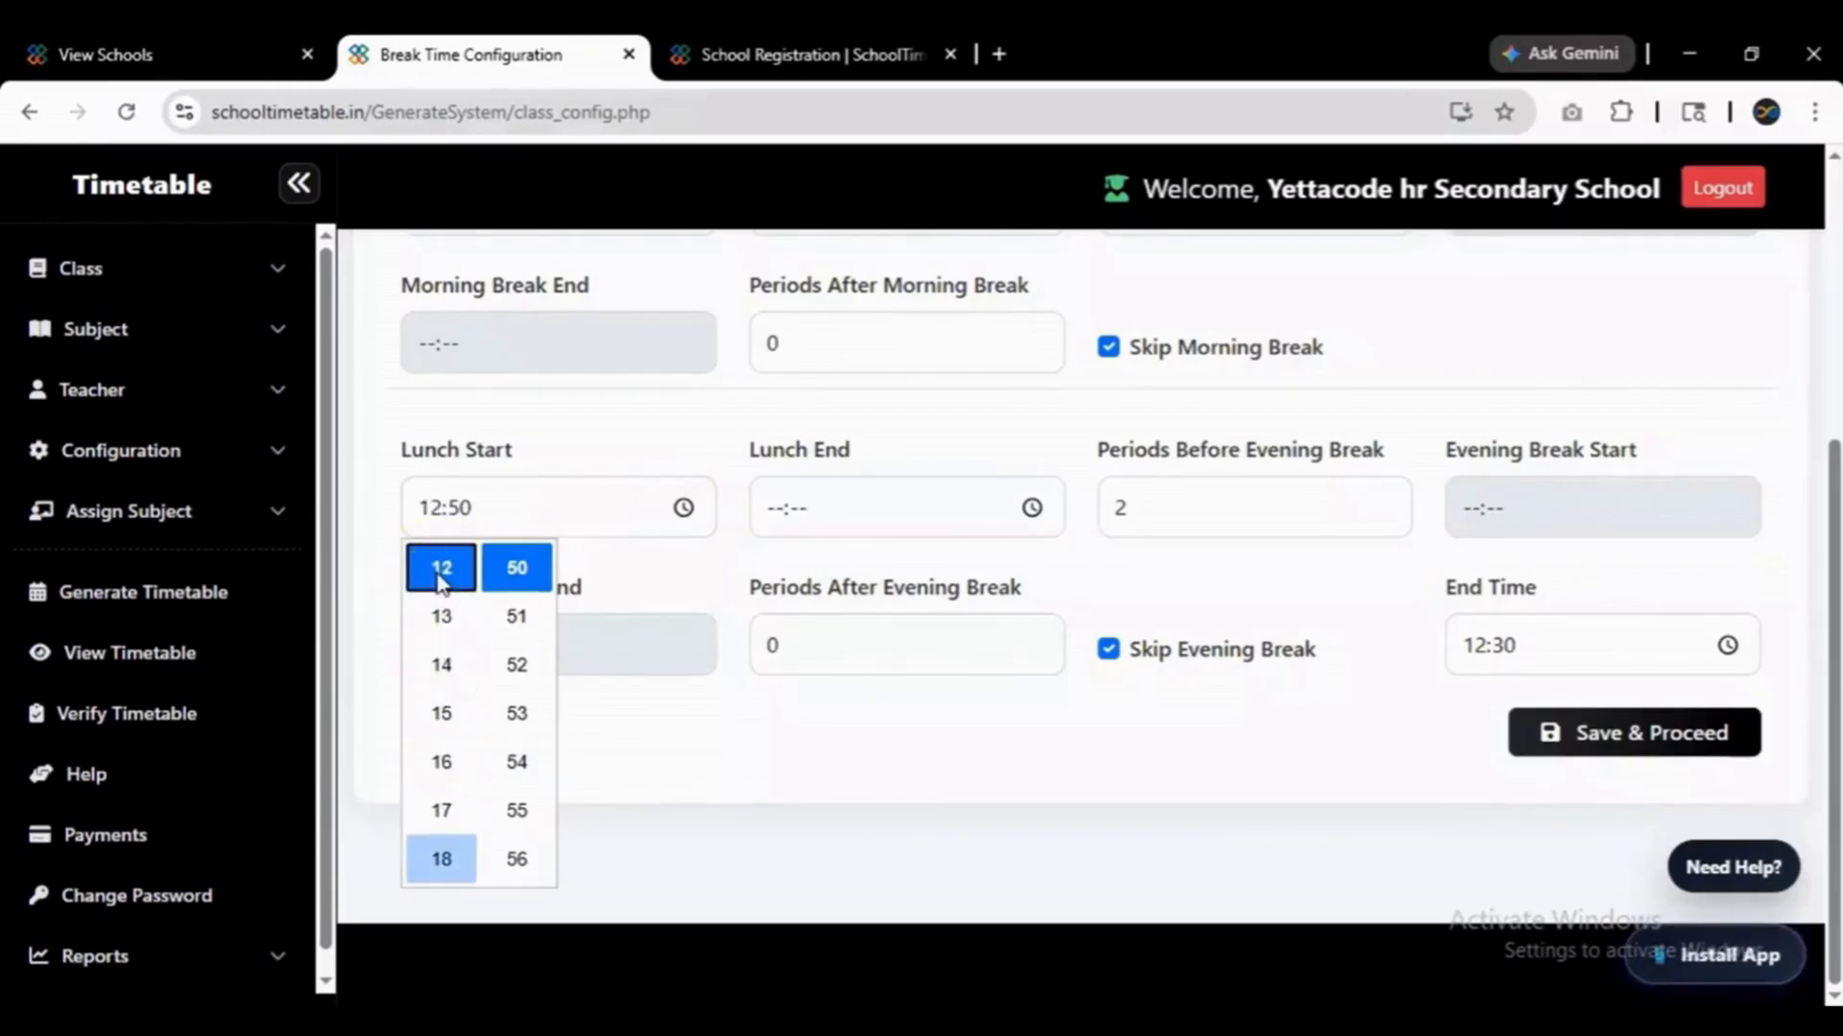
pyautogui.press('Down')
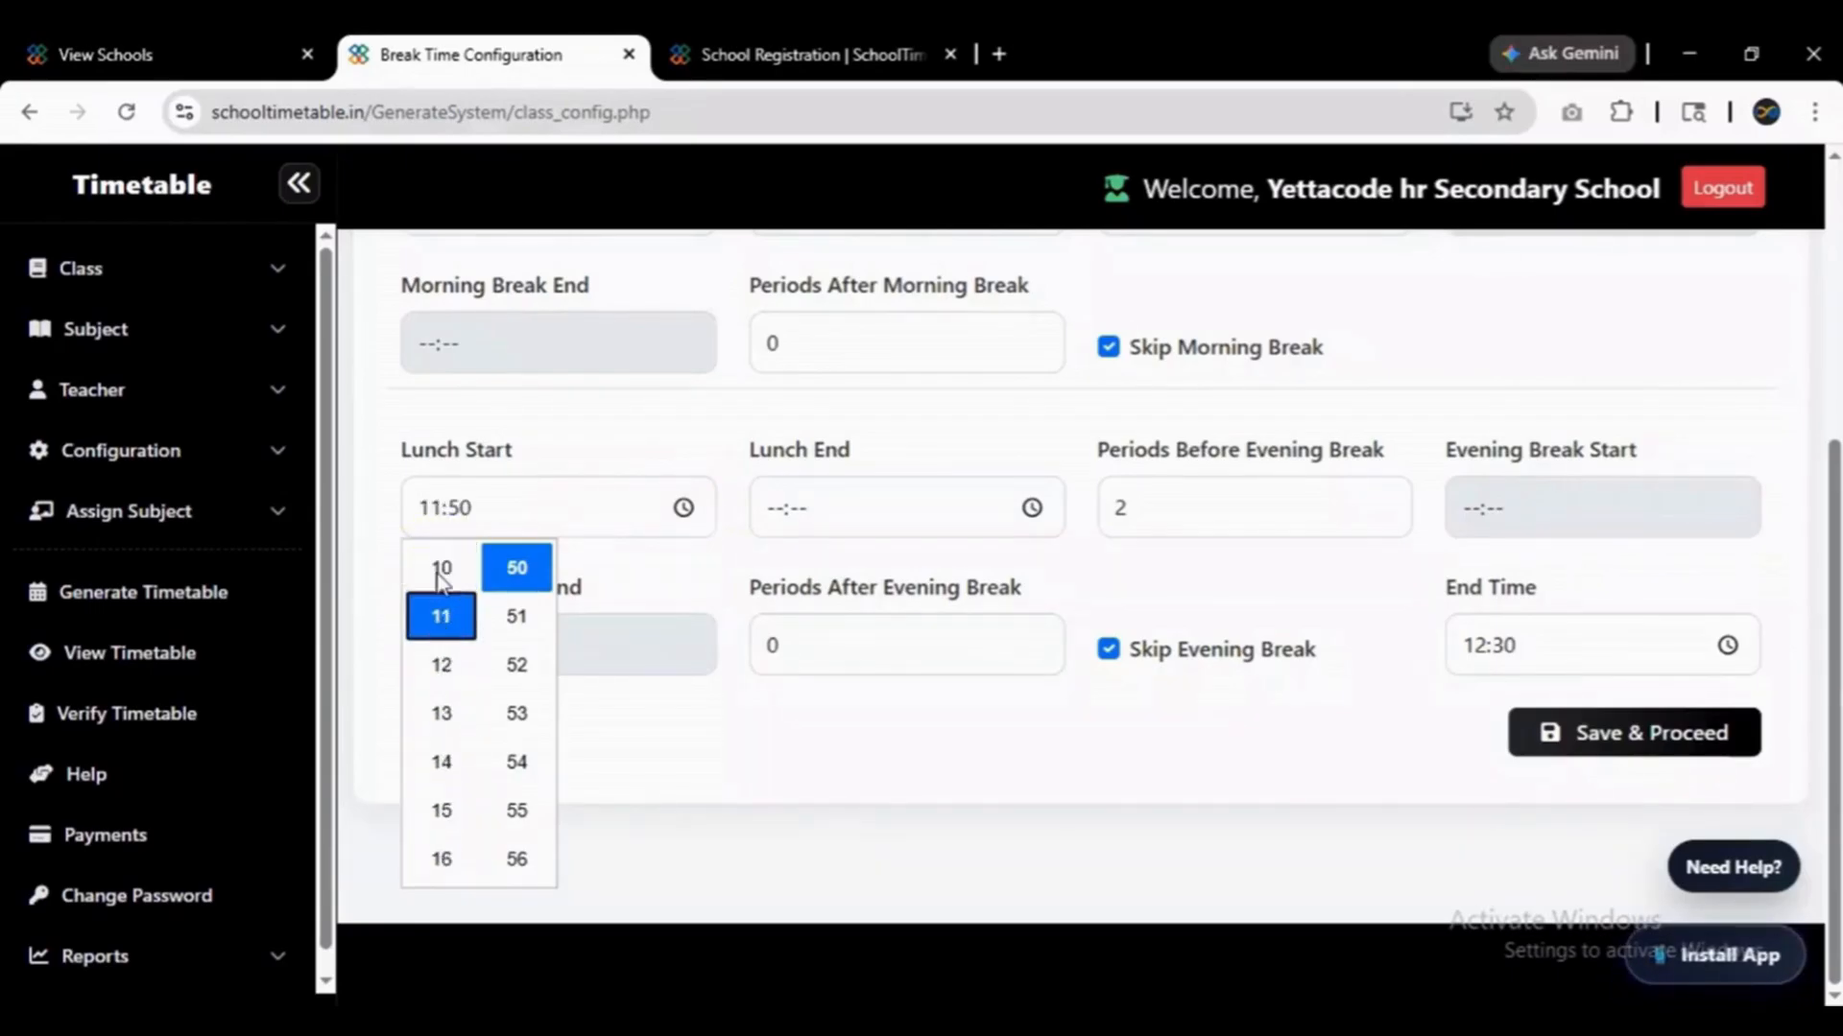
pyautogui.click(516, 859)
pyautogui.press('Down')
pyautogui.press('Down')
pyautogui.press('Down')
pyautogui.press('Down')
pyautogui.press('Down')
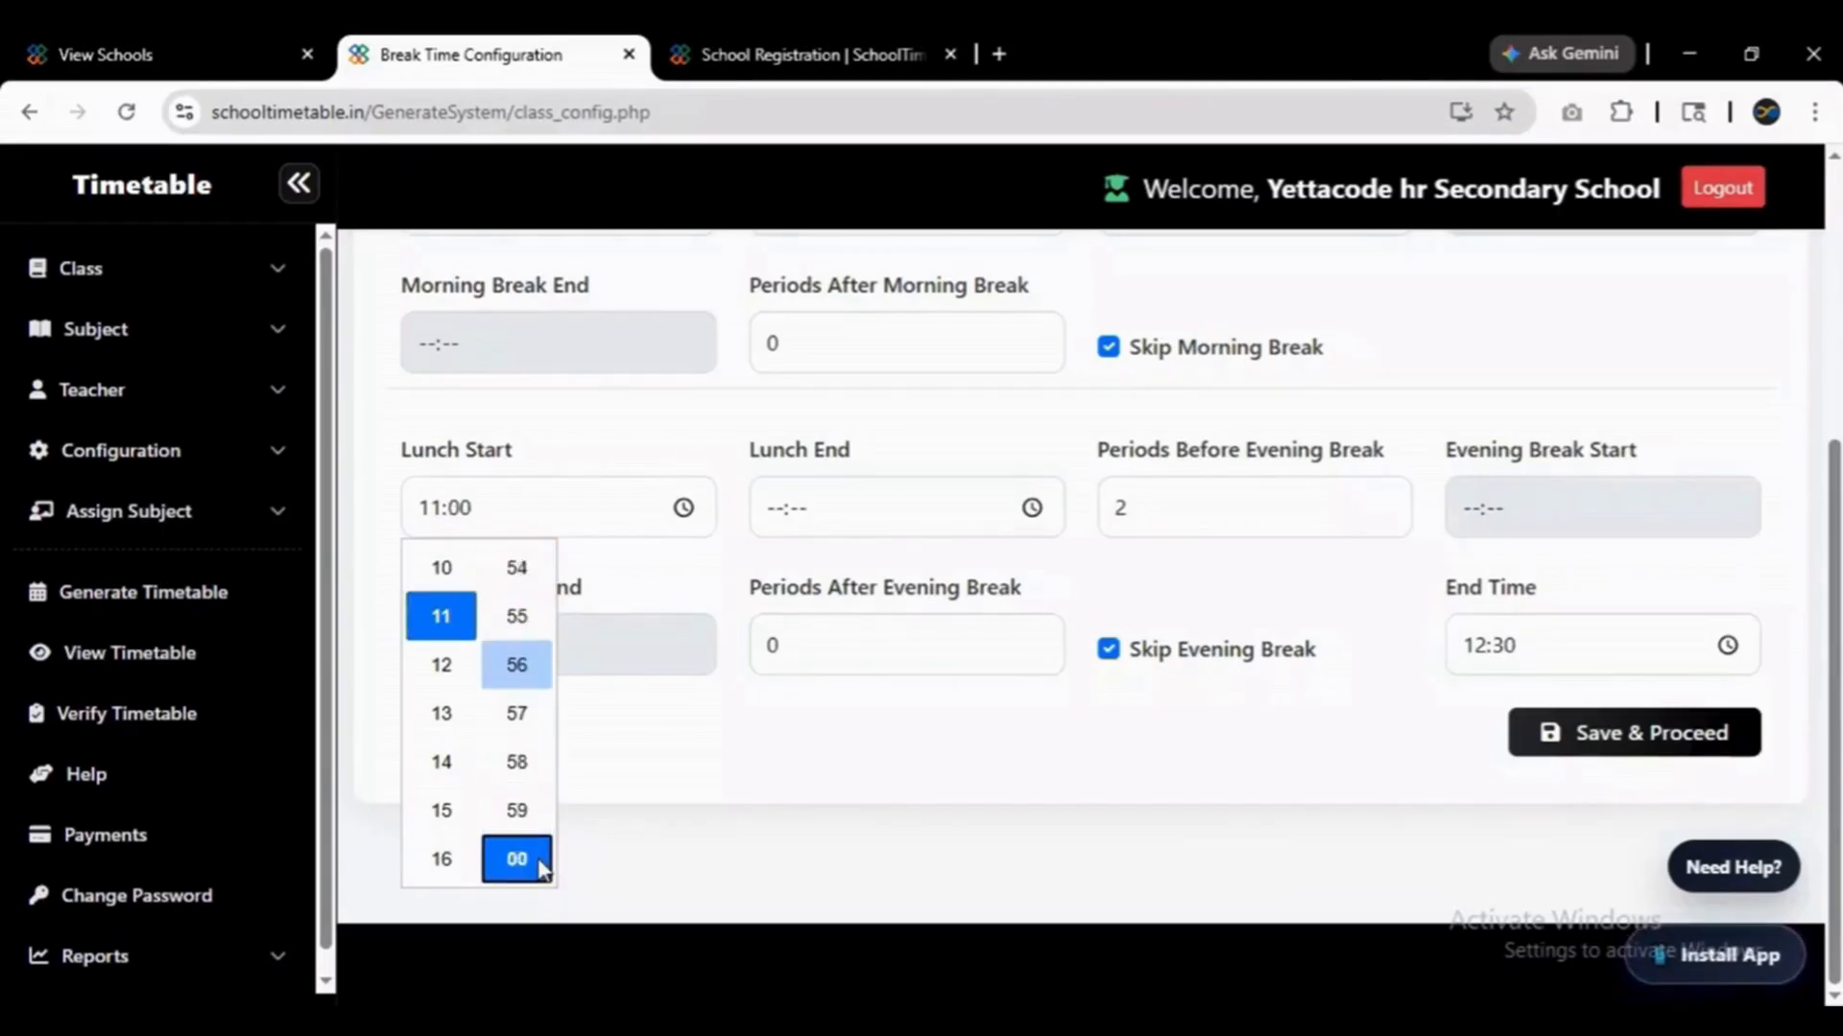
pyautogui.click(518, 812)
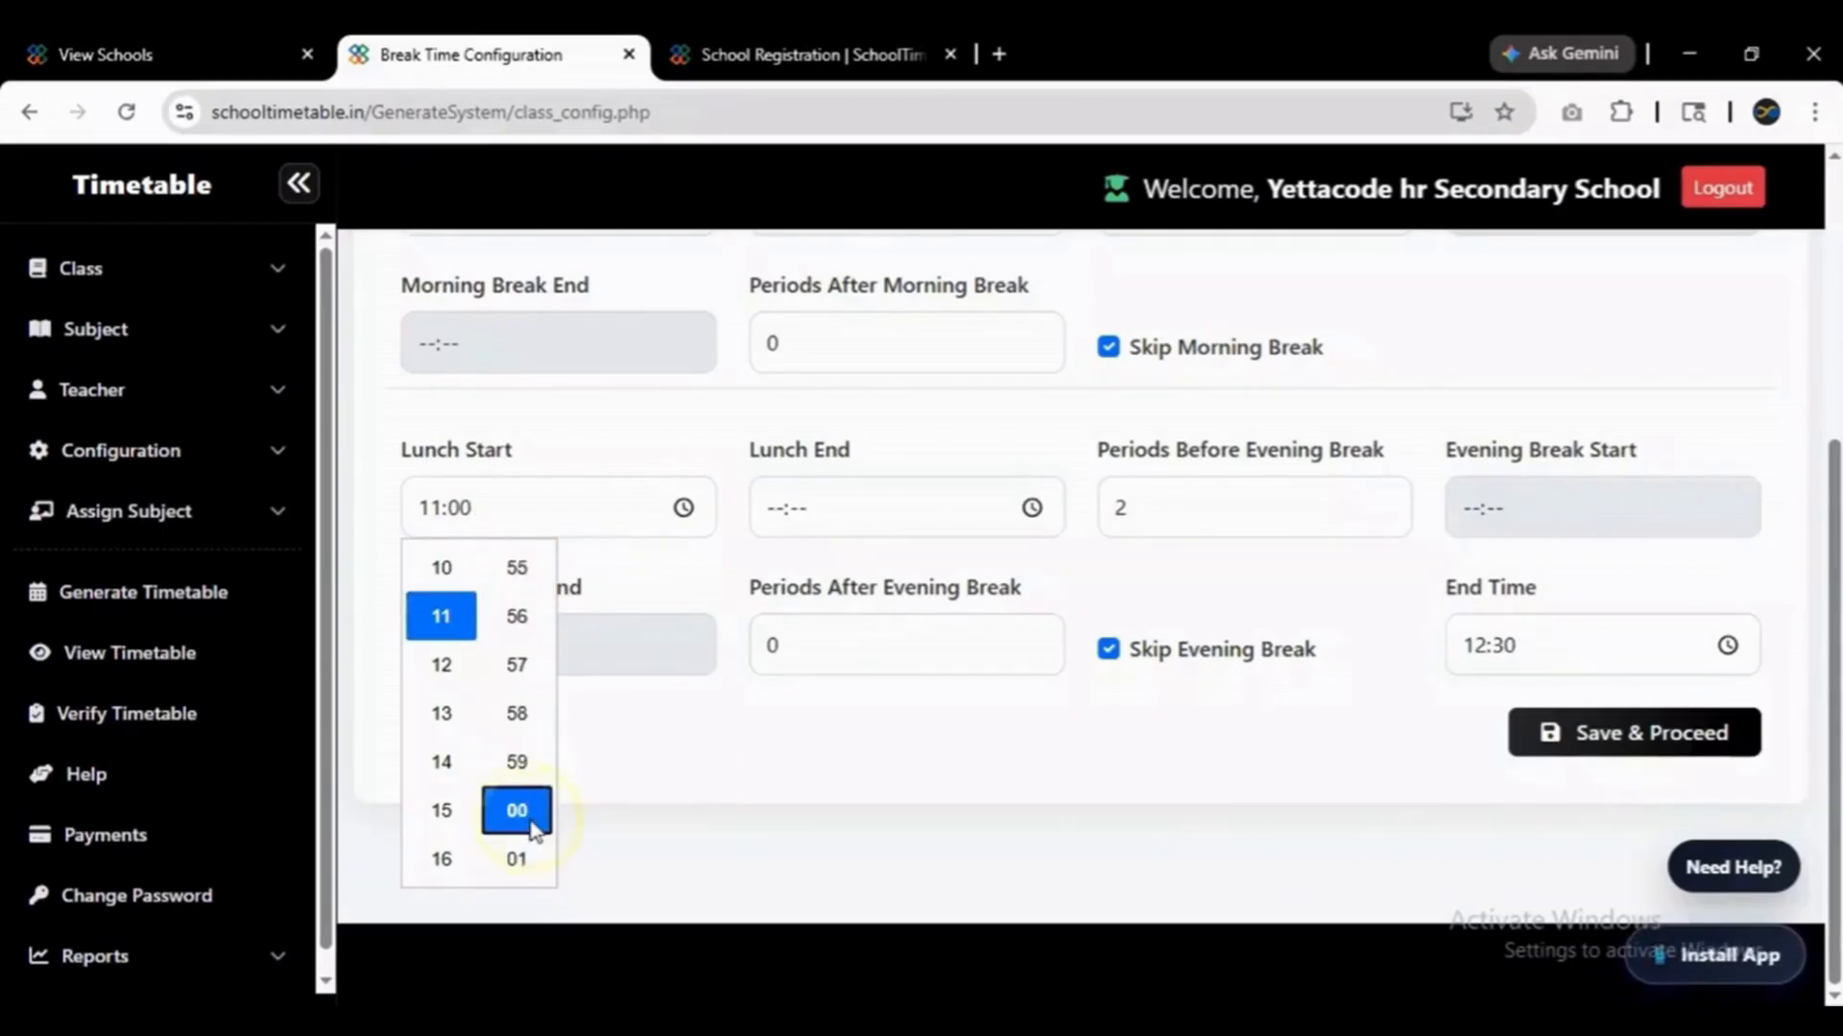
# Set the lunch end time to 11:30 and save the kgs break configuration.
pyautogui.click(1030, 508)
pyautogui.click(857, 565)
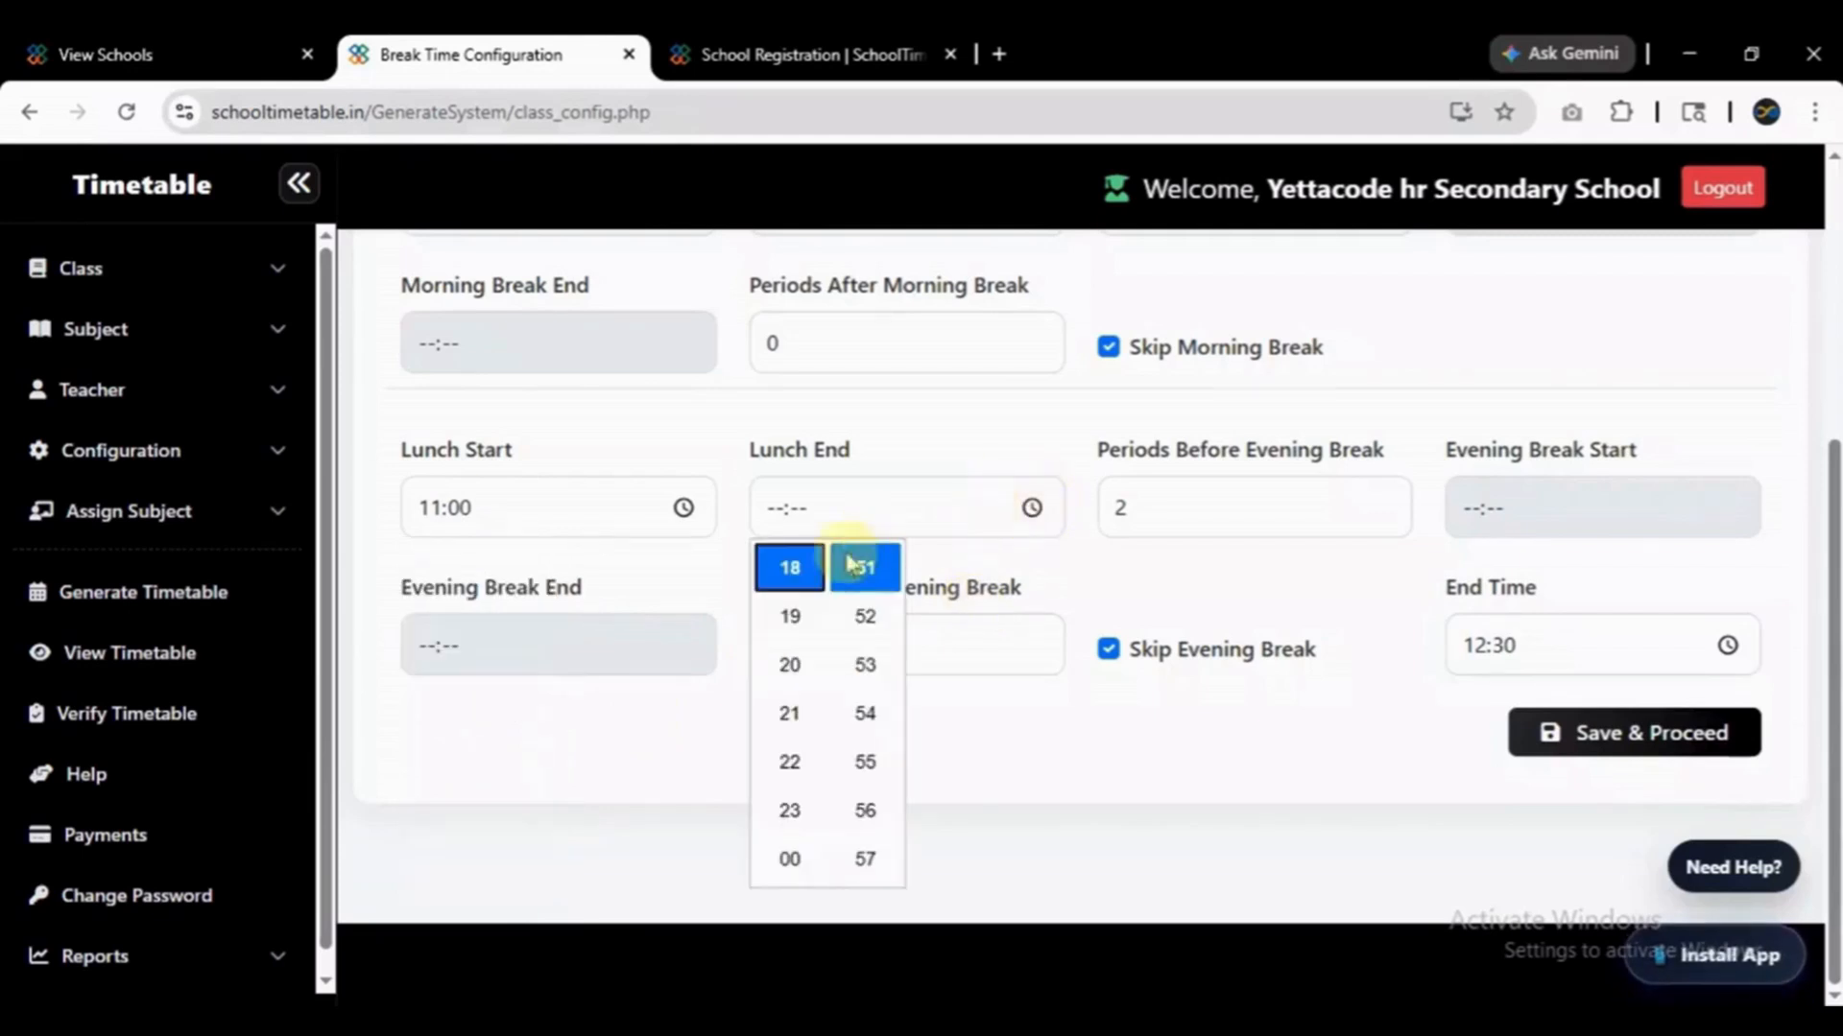
pyautogui.click(789, 572)
pyautogui.press('Down')
pyautogui.press('Down')
pyautogui.press('Down')
pyautogui.press('Down')
pyautogui.press('Down')
pyautogui.press('Down')
pyautogui.press('Down')
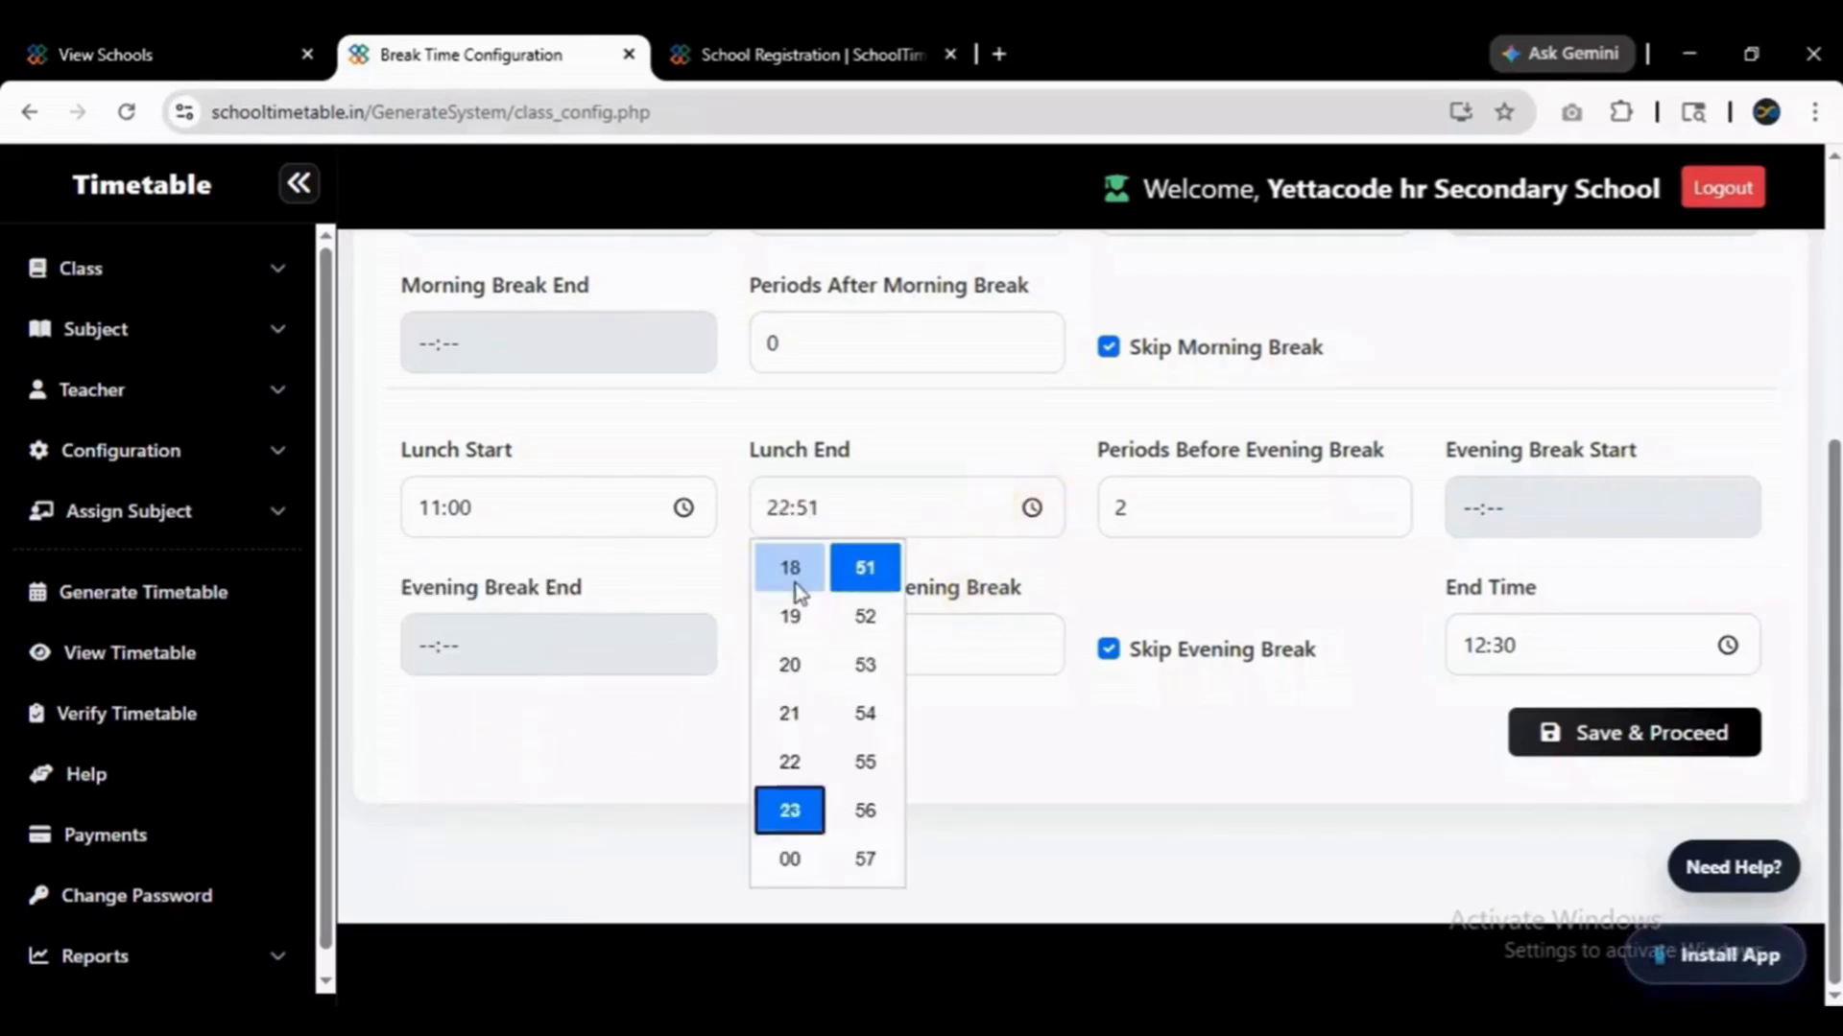
pyautogui.press('Up')
pyautogui.press('Up')
pyautogui.press('Up')
pyautogui.press('Up')
pyautogui.press('Up')
pyautogui.press('Up')
pyautogui.press('Up')
pyautogui.press('Up')
pyautogui.press('Up')
pyautogui.press('Up')
pyautogui.press('Up')
pyautogui.press('Up')
pyautogui.press('Up')
pyautogui.press('Up')
pyautogui.press('Up')
pyautogui.press('Up')
pyautogui.press('Up')
pyautogui.press('Down')
pyautogui.press('Down')
pyautogui.press('Down')
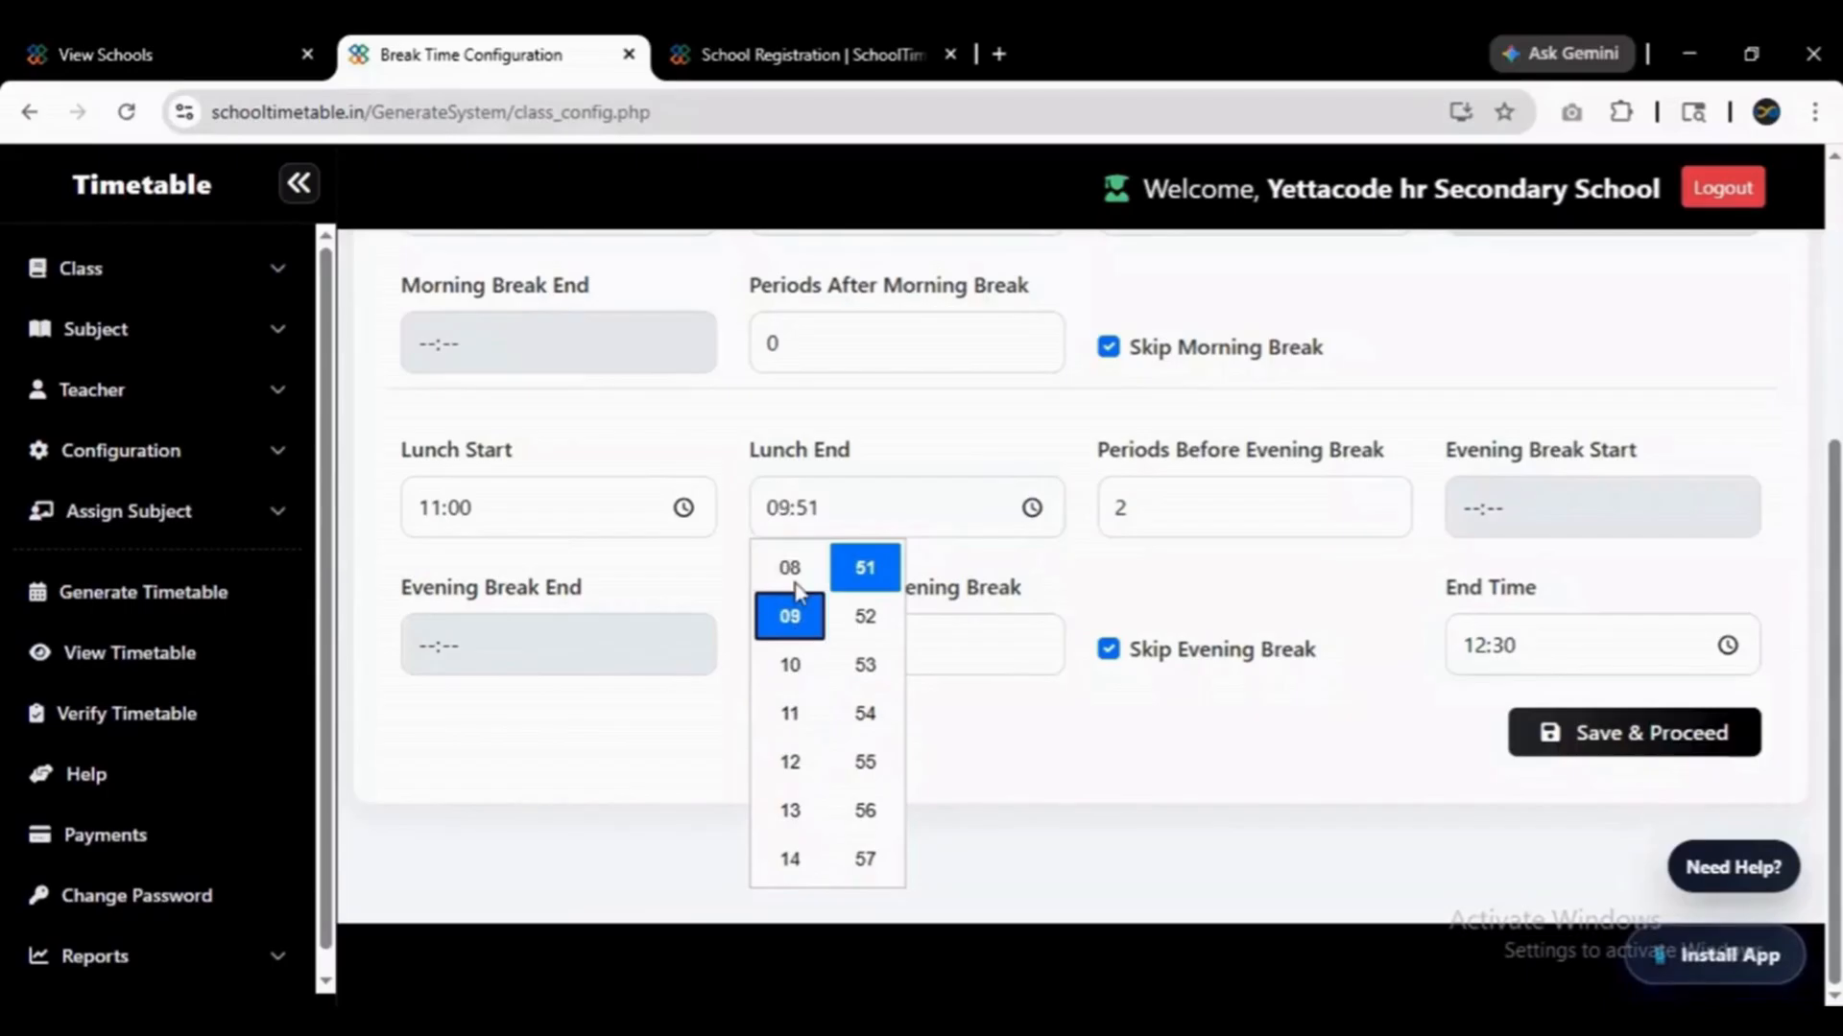
pyautogui.click(785, 722)
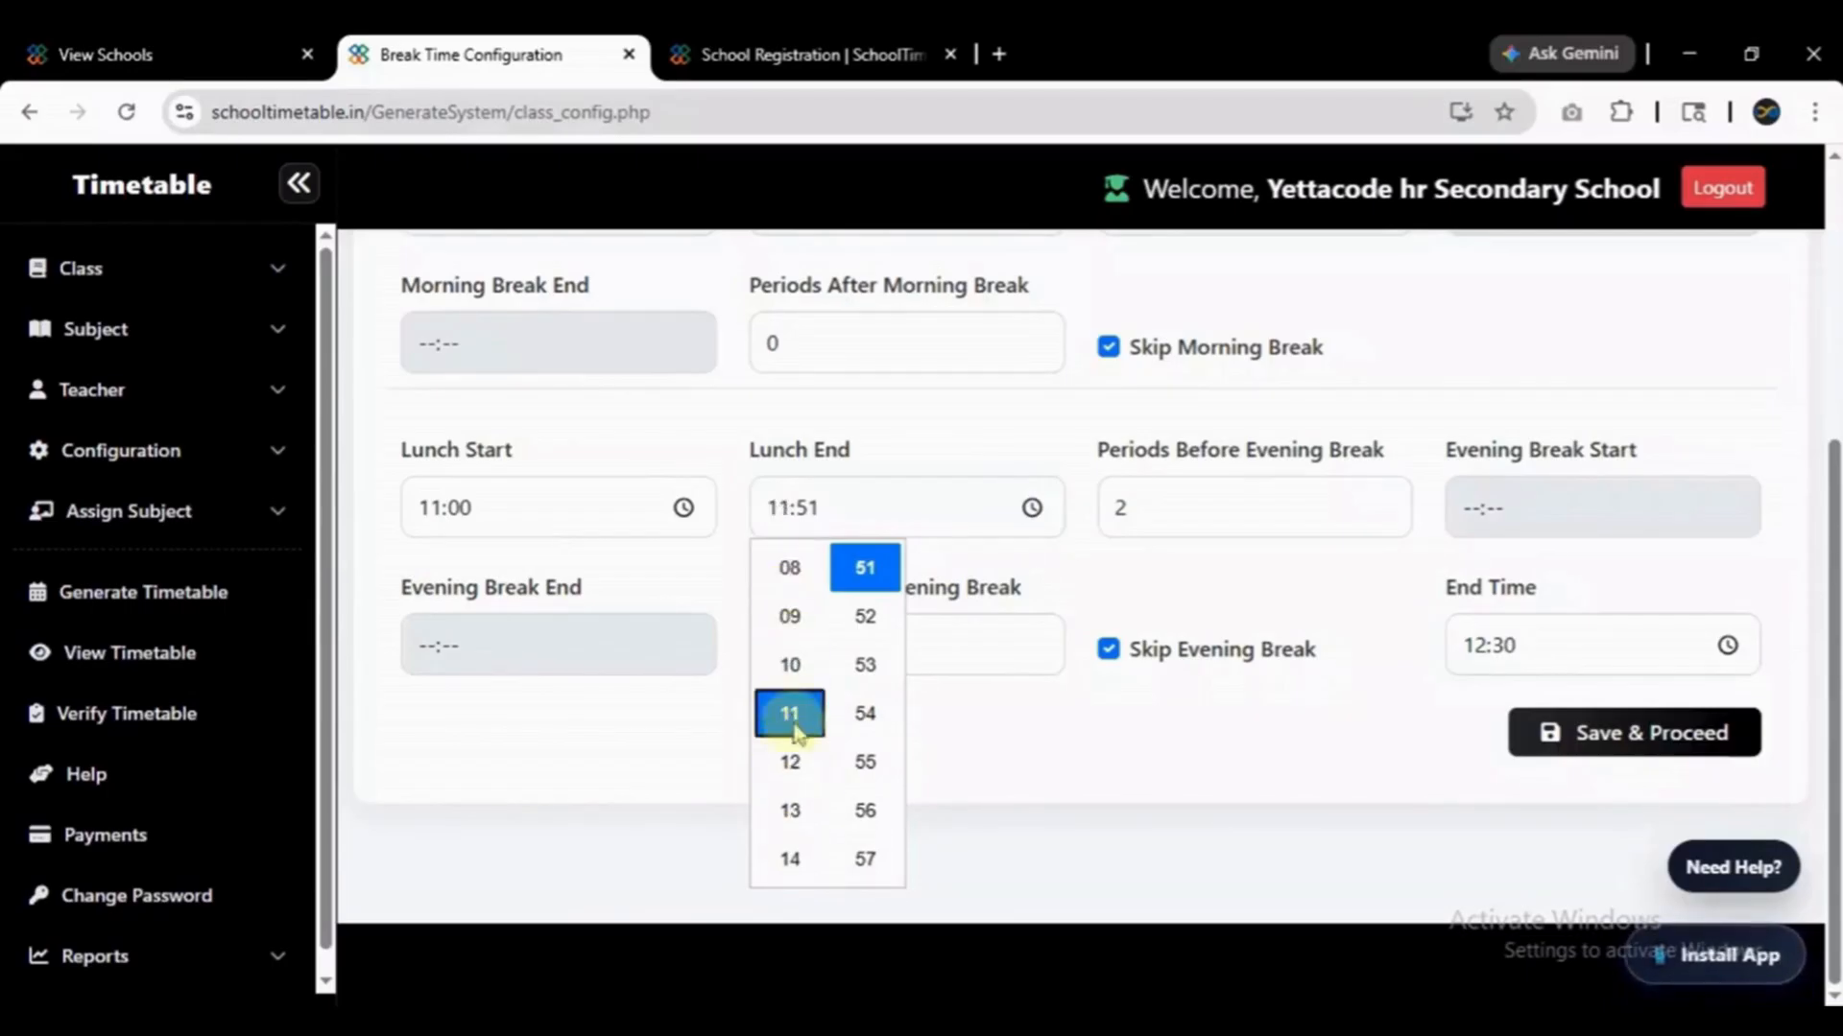
pyautogui.click(887, 547)
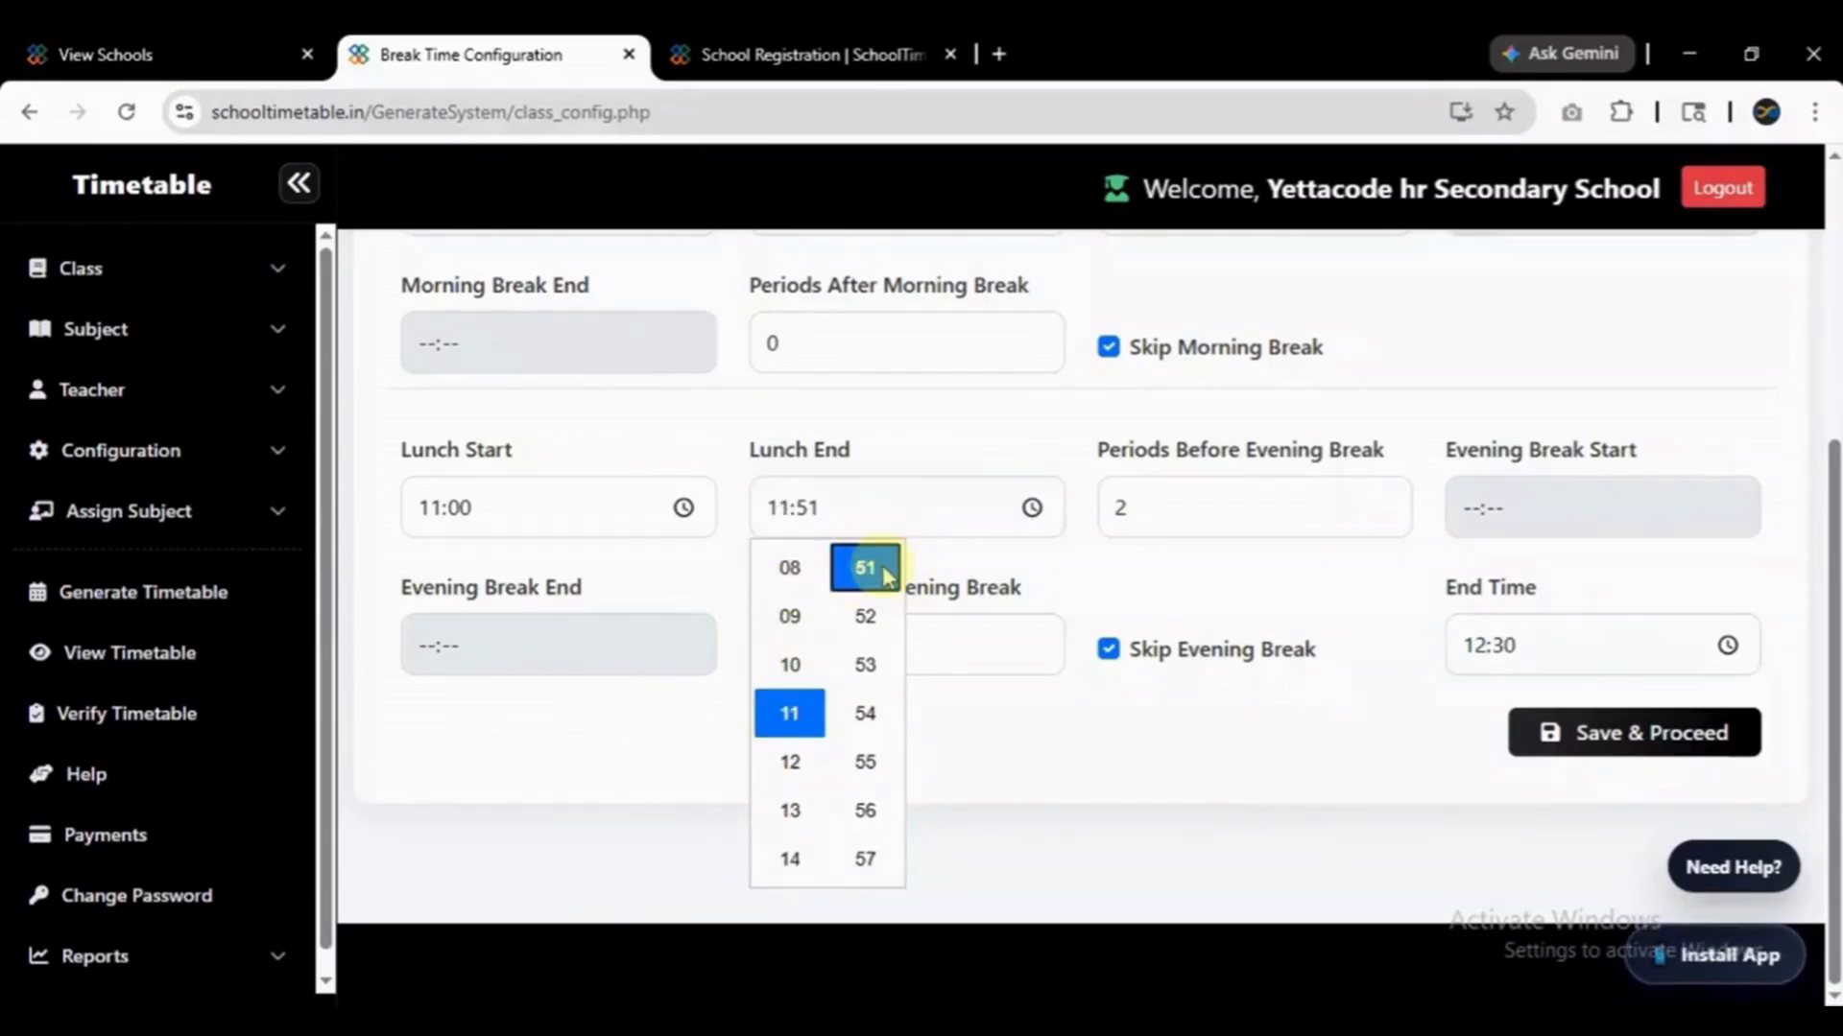
pyautogui.press('Up')
pyautogui.press('Up')
pyautogui.press('Up')
pyautogui.press('Up')
pyautogui.press('Up')
pyautogui.press('Up')
pyautogui.press('Up')
pyautogui.press('Up')
pyautogui.press('Up')
pyautogui.press('Up')
pyautogui.press('Up')
pyautogui.press('Up')
pyautogui.press('Up')
pyautogui.press('Up')
pyautogui.press('Up')
pyautogui.press('Up')
pyautogui.press('Up')
pyautogui.press('Up')
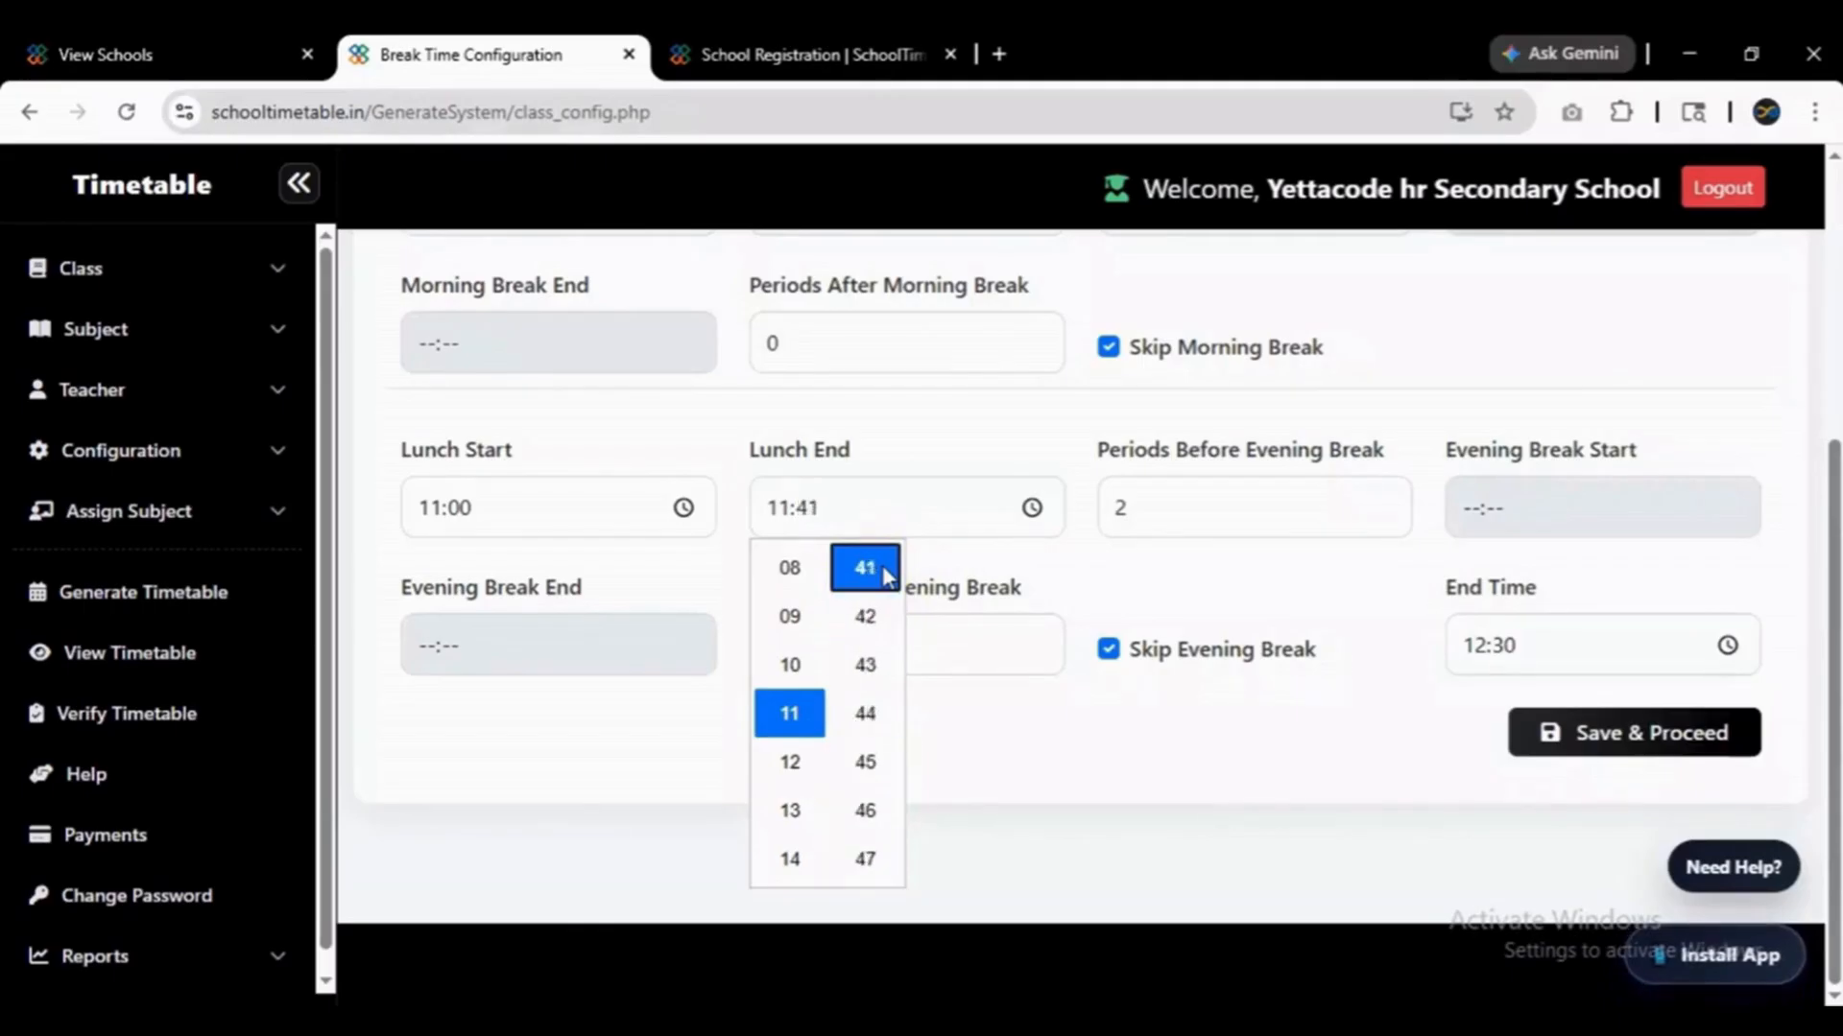
pyautogui.press('Up')
pyautogui.press('Up')
pyautogui.press('Up')
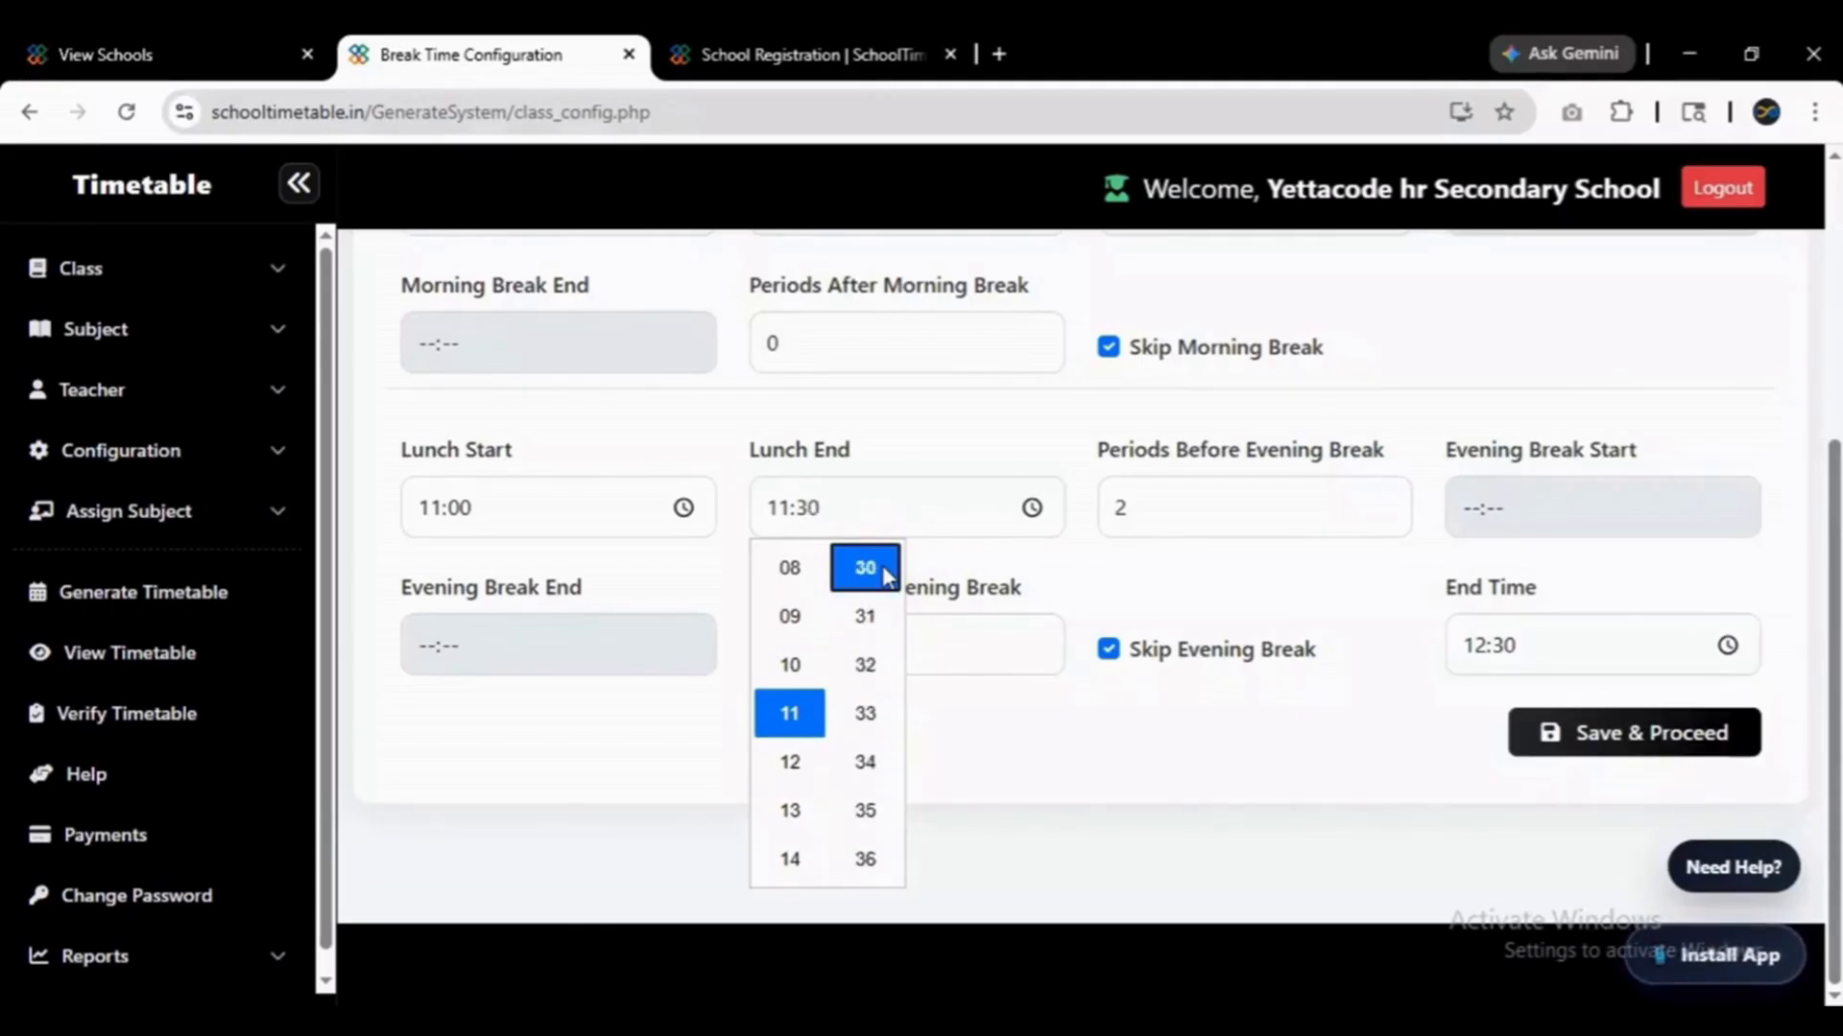
pyautogui.click(865, 569)
pyautogui.click(1142, 744)
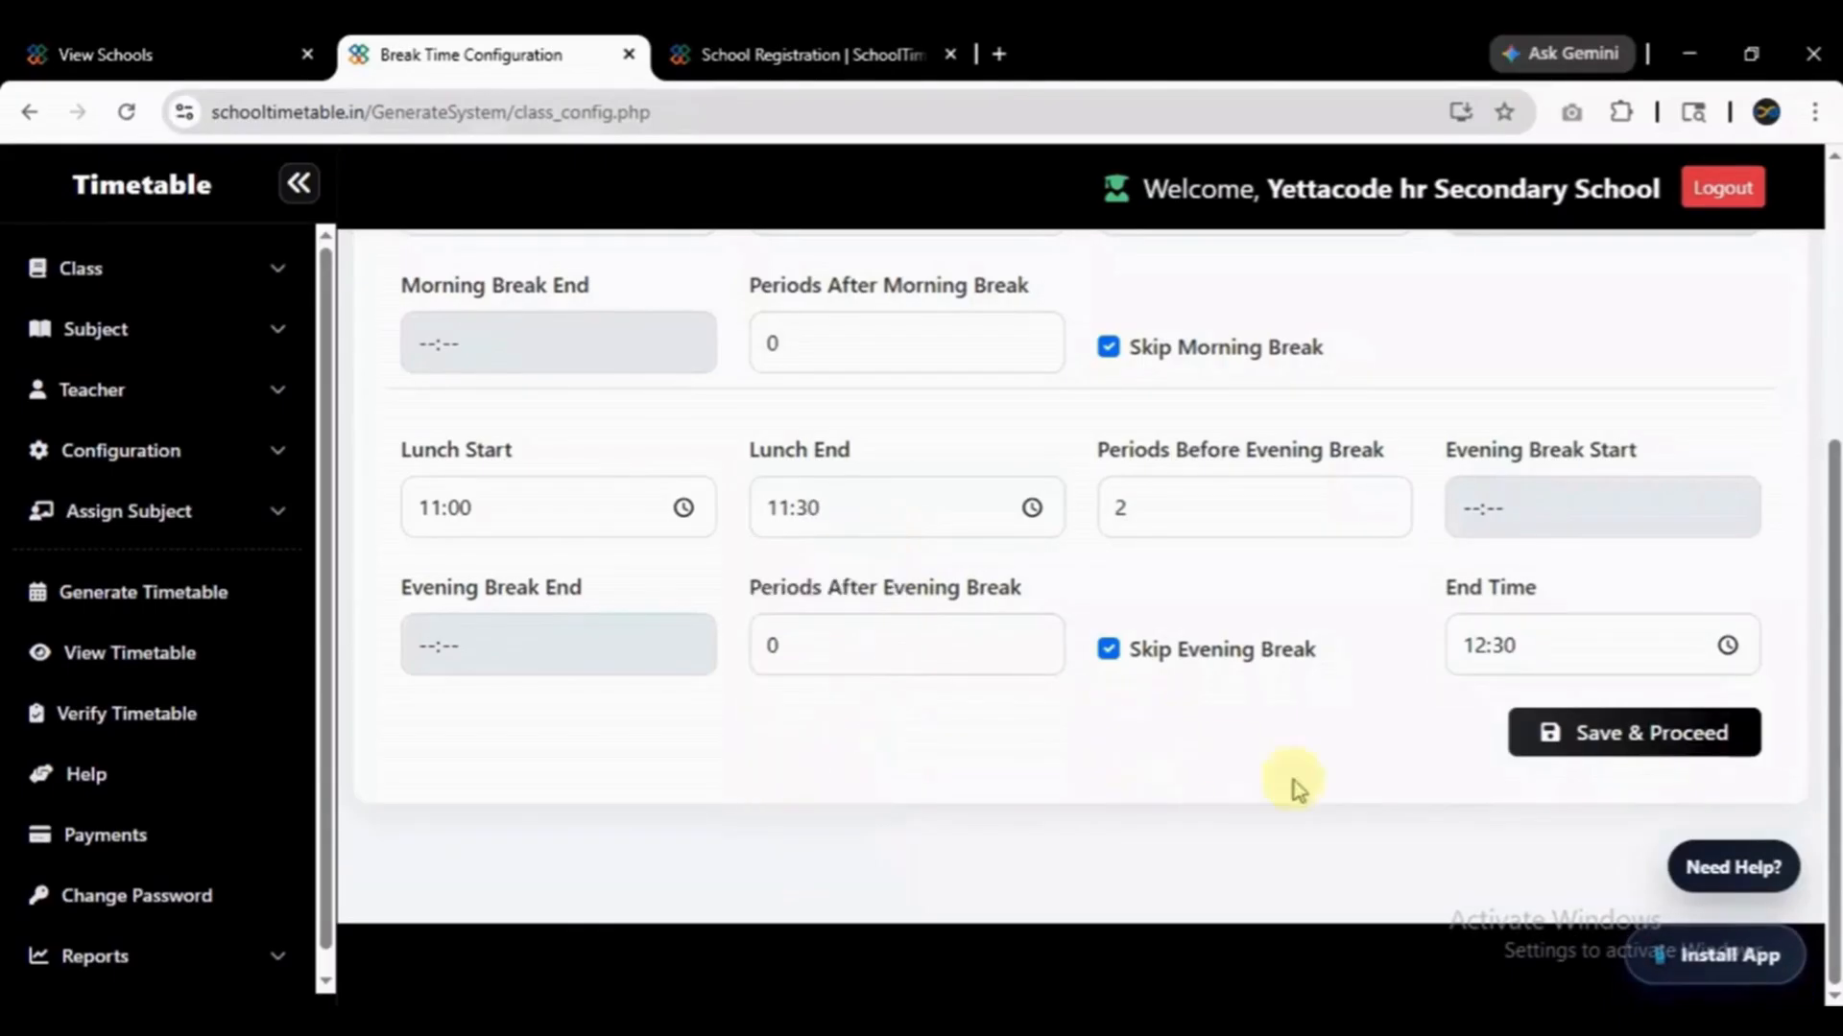
pyautogui.click(1591, 741)
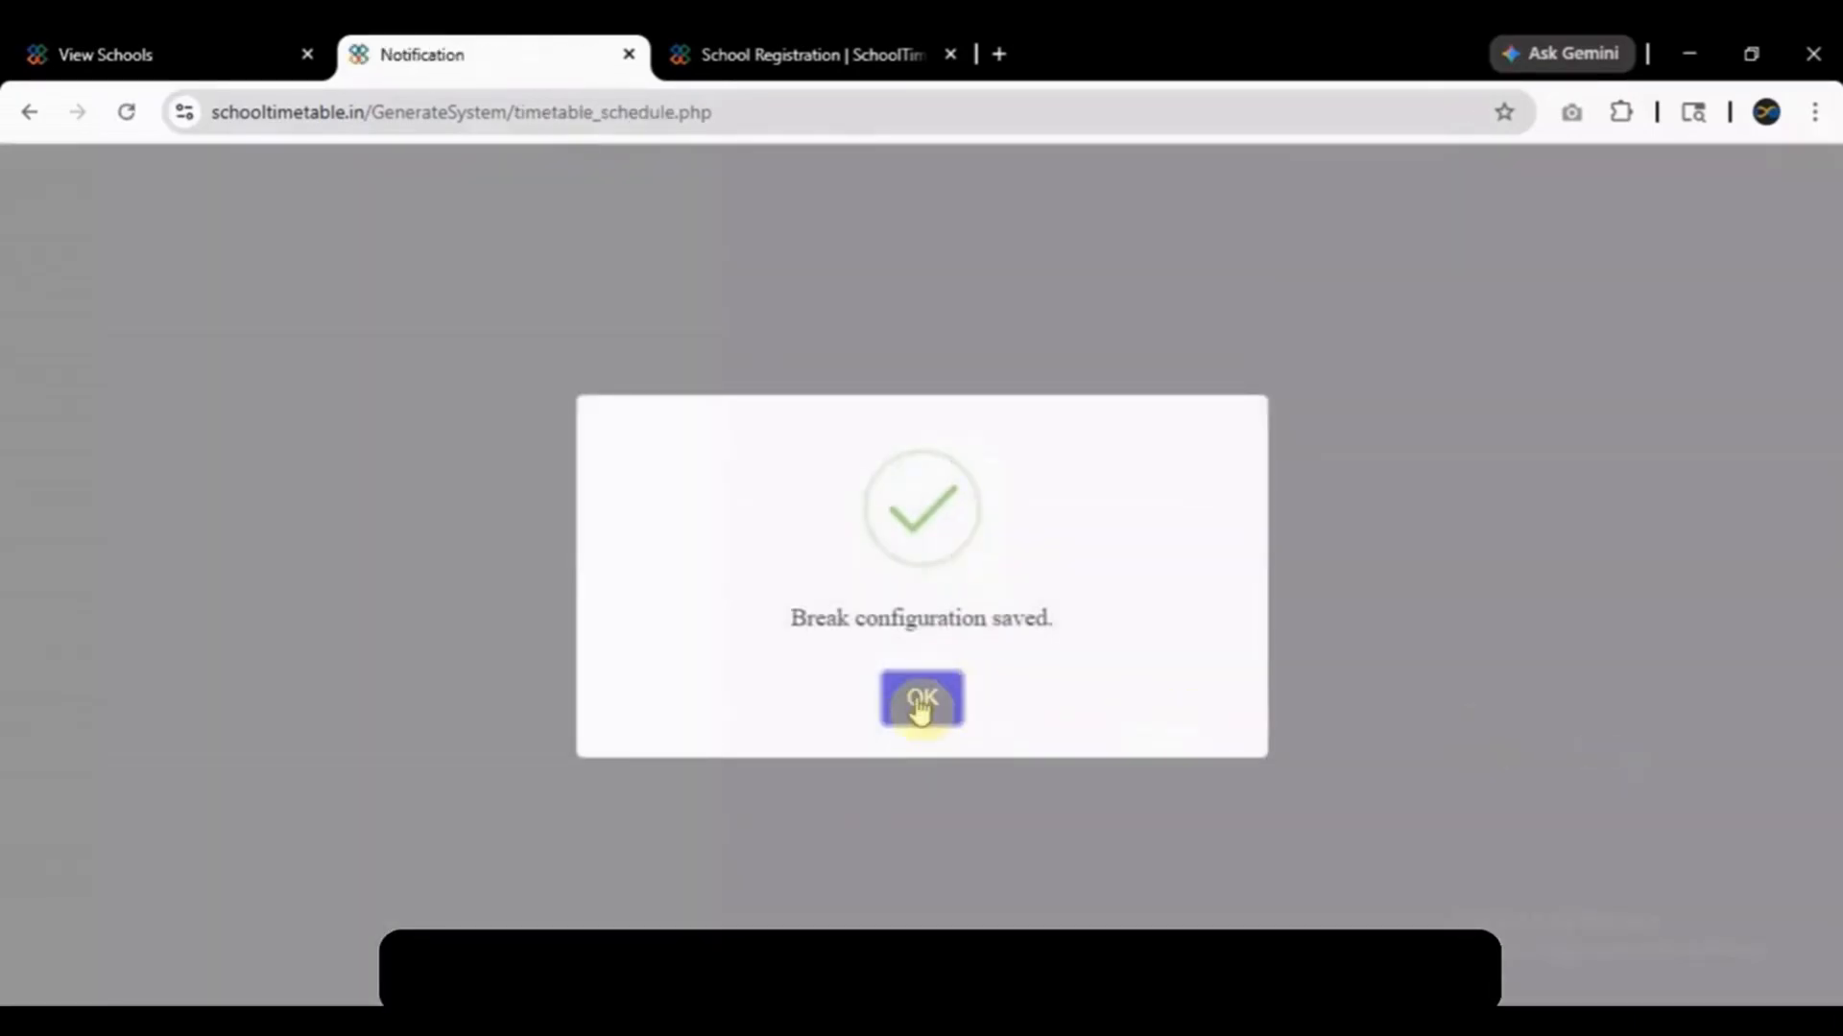
# Dismiss the save confirmation and open the list of break time configurations.
pyautogui.click(919, 705)
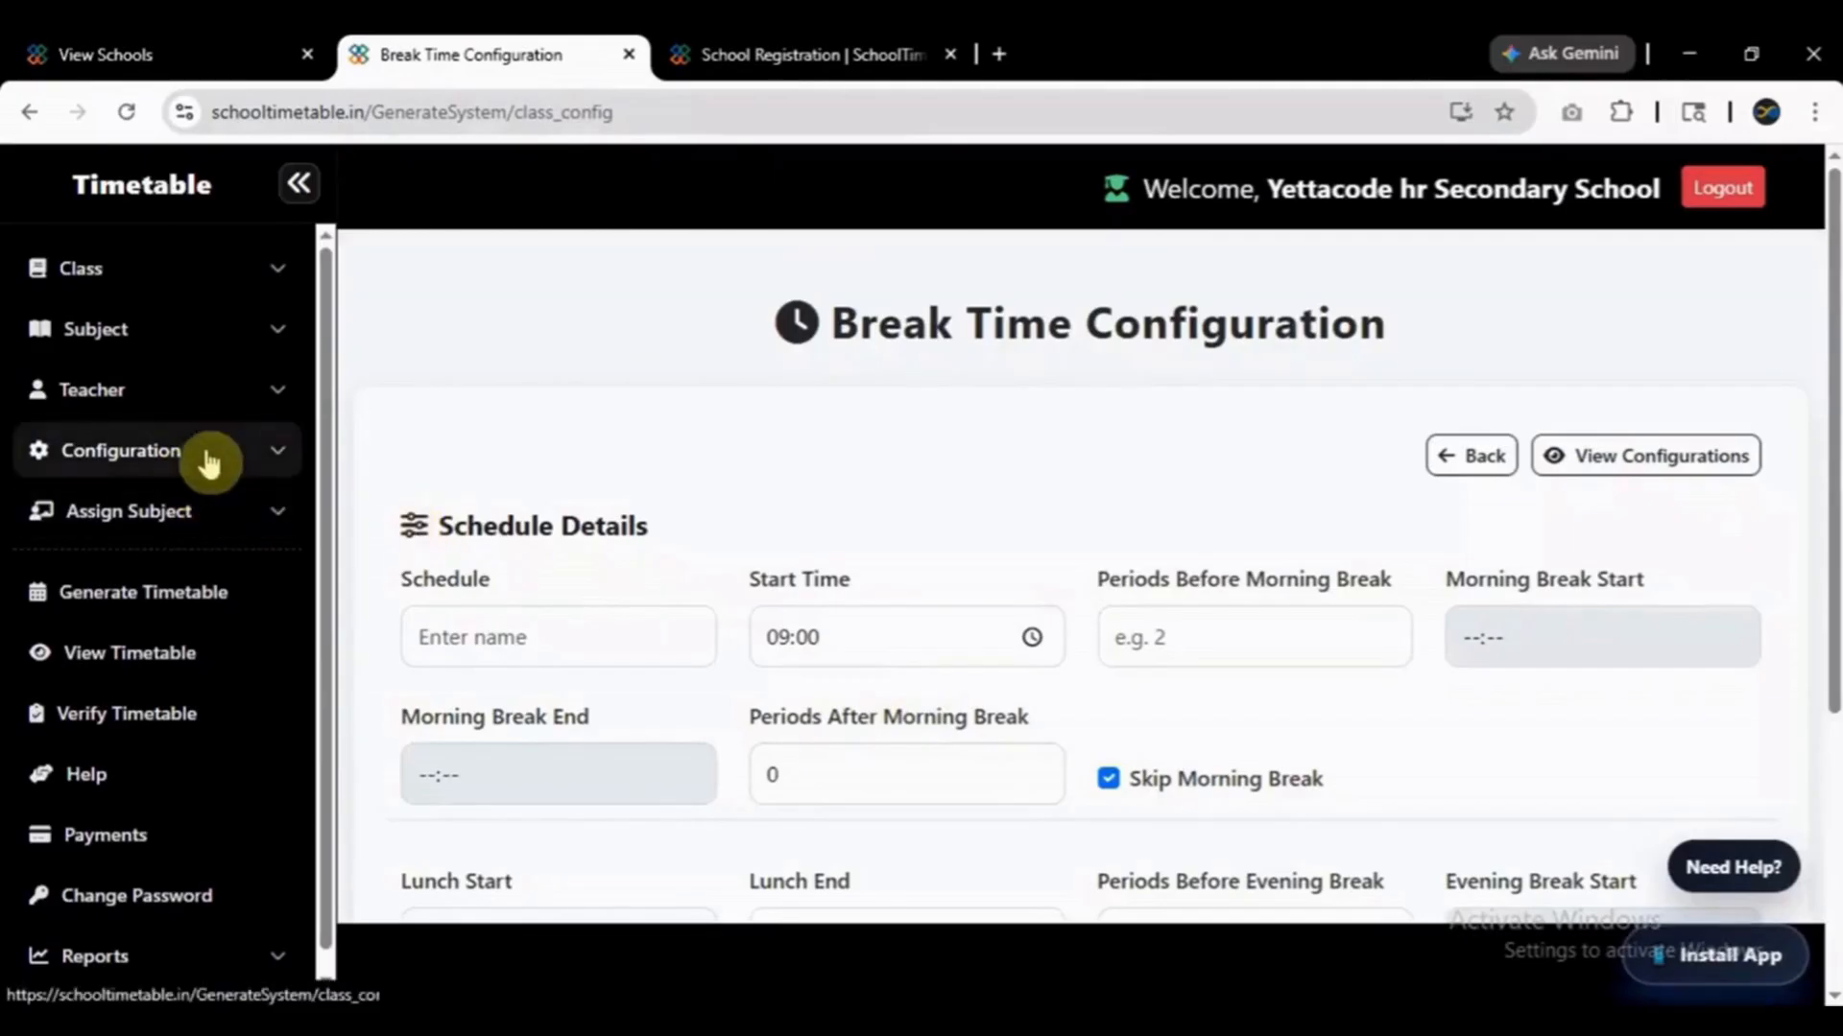
pyautogui.click(192, 468)
pyautogui.click(140, 572)
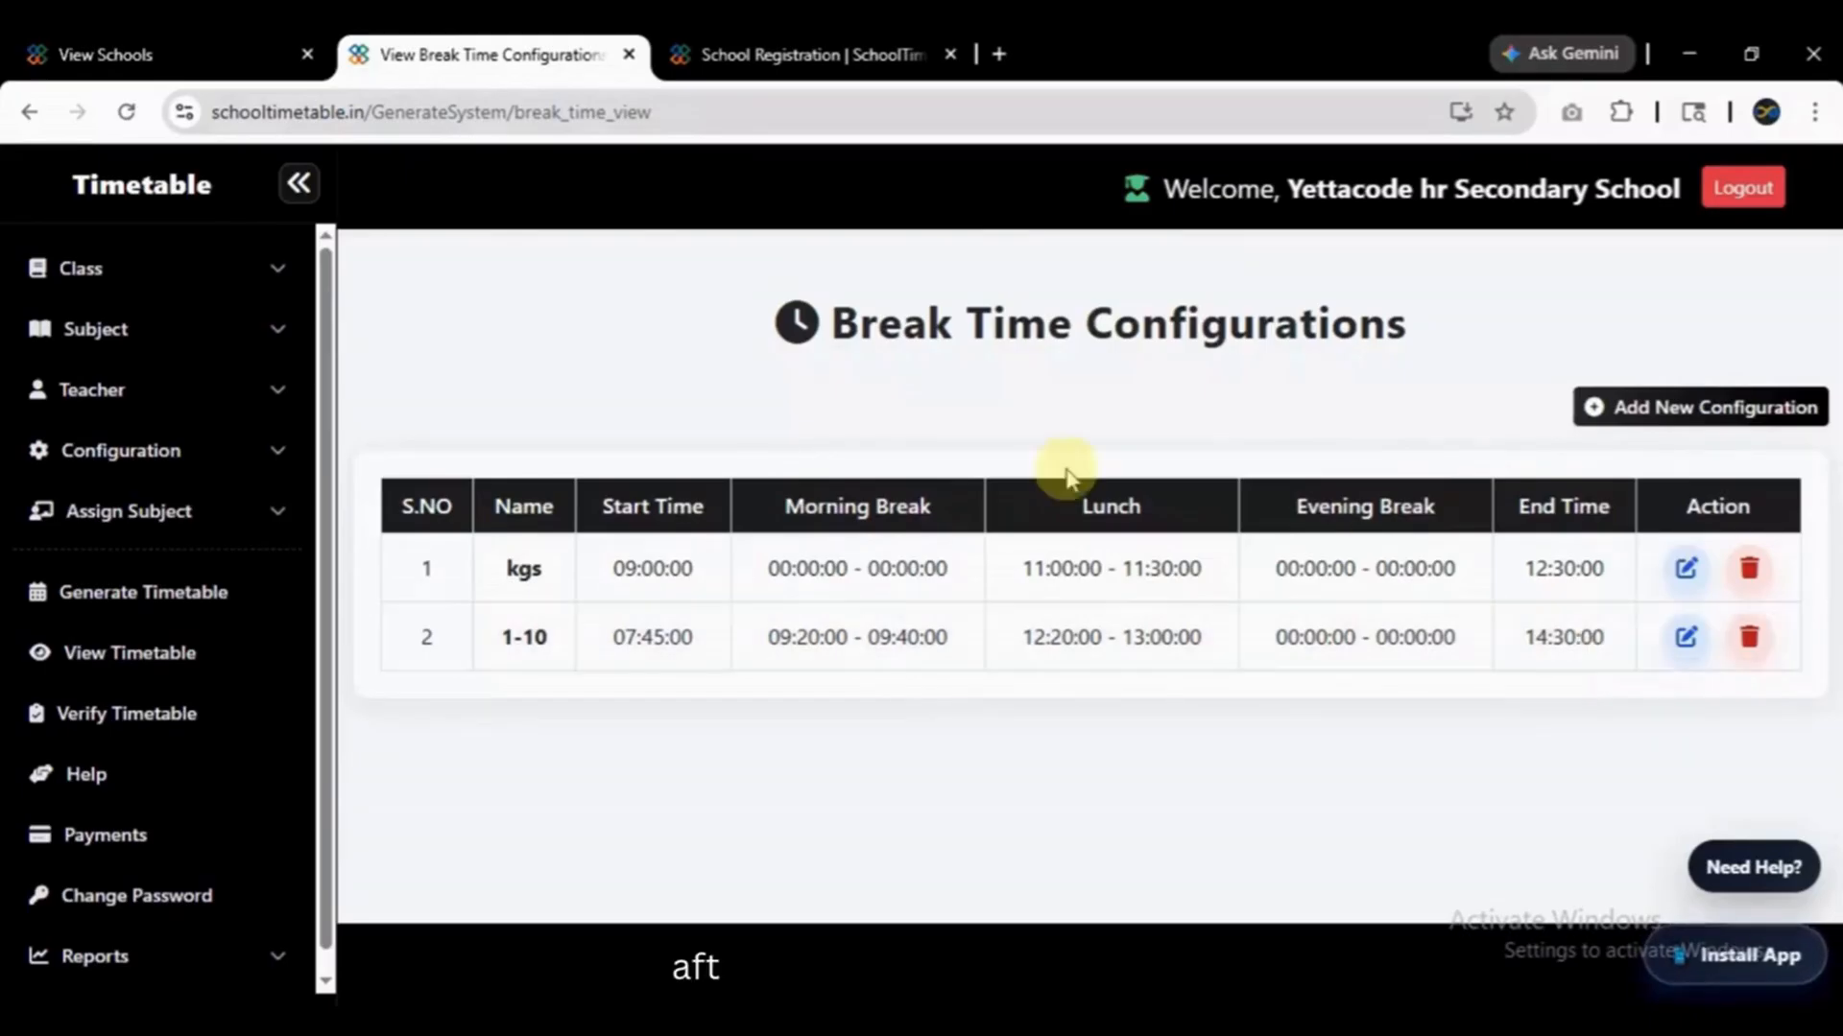
# Open the subject and teacher assignment form and select the 1-10 (07:45:00 - 14:30:00) configuration.
pyautogui.click(236, 525)
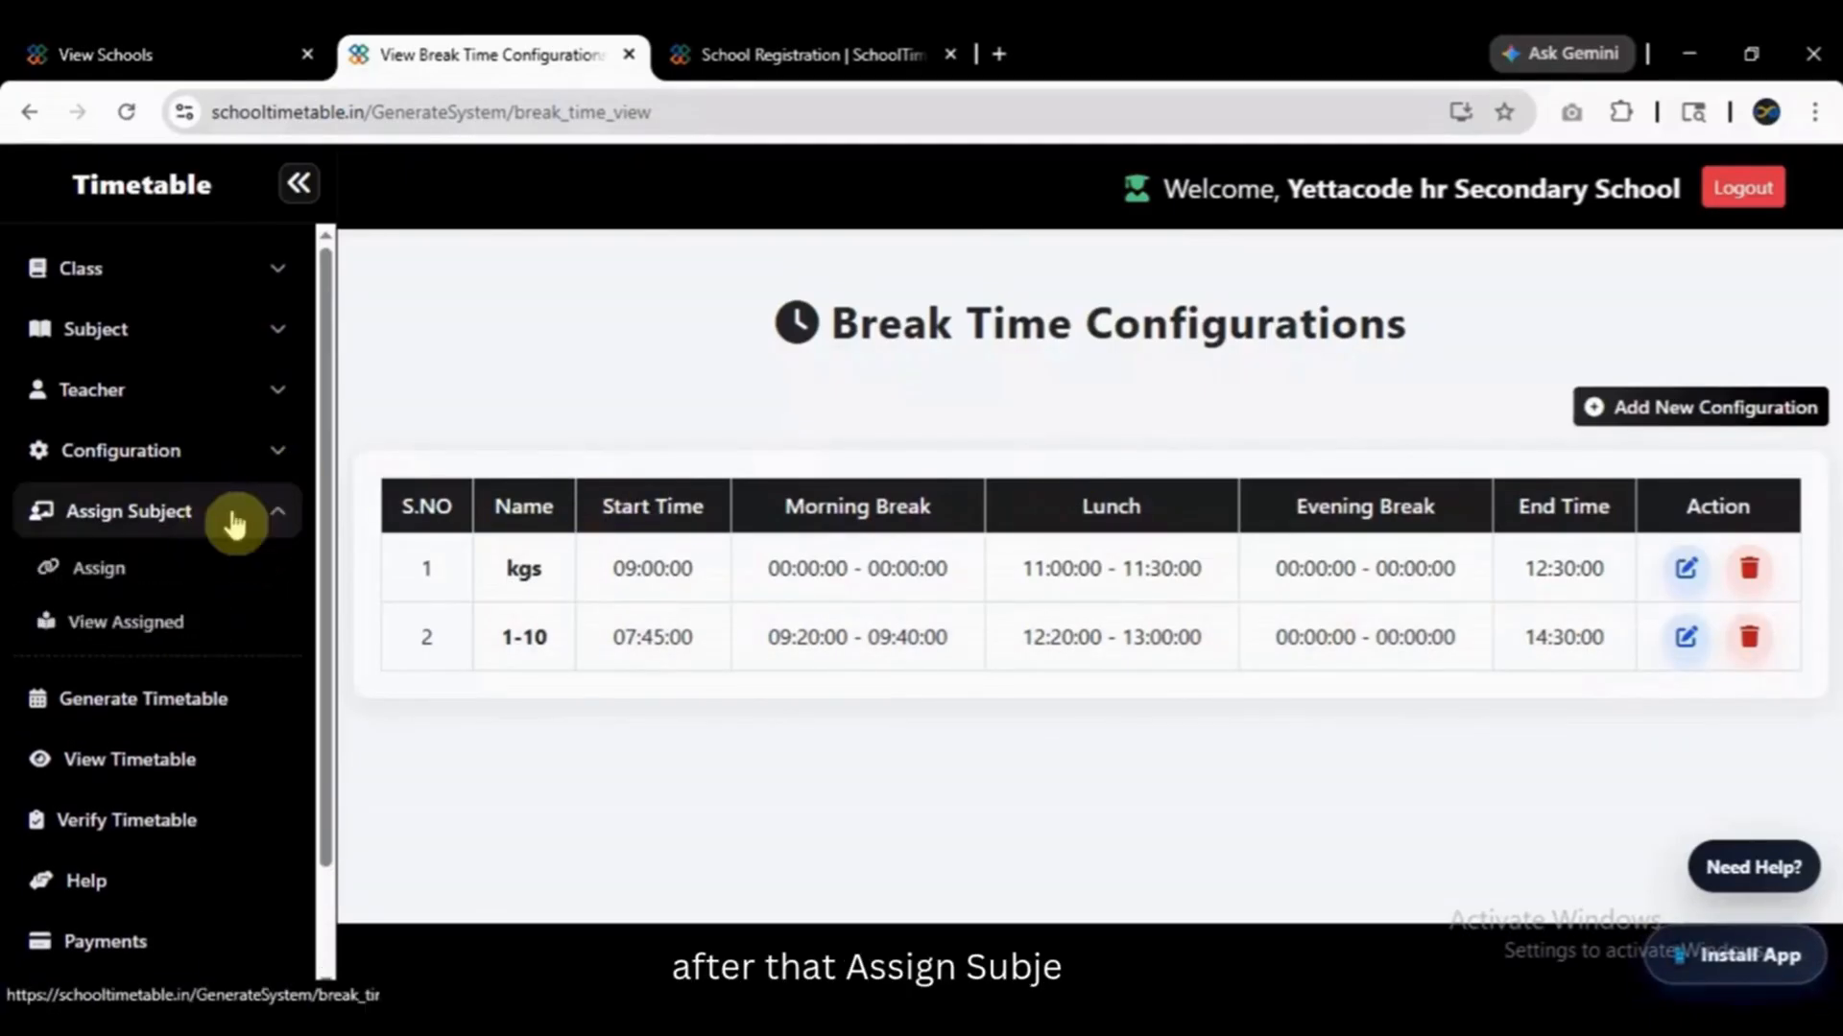
pyautogui.click(277, 577)
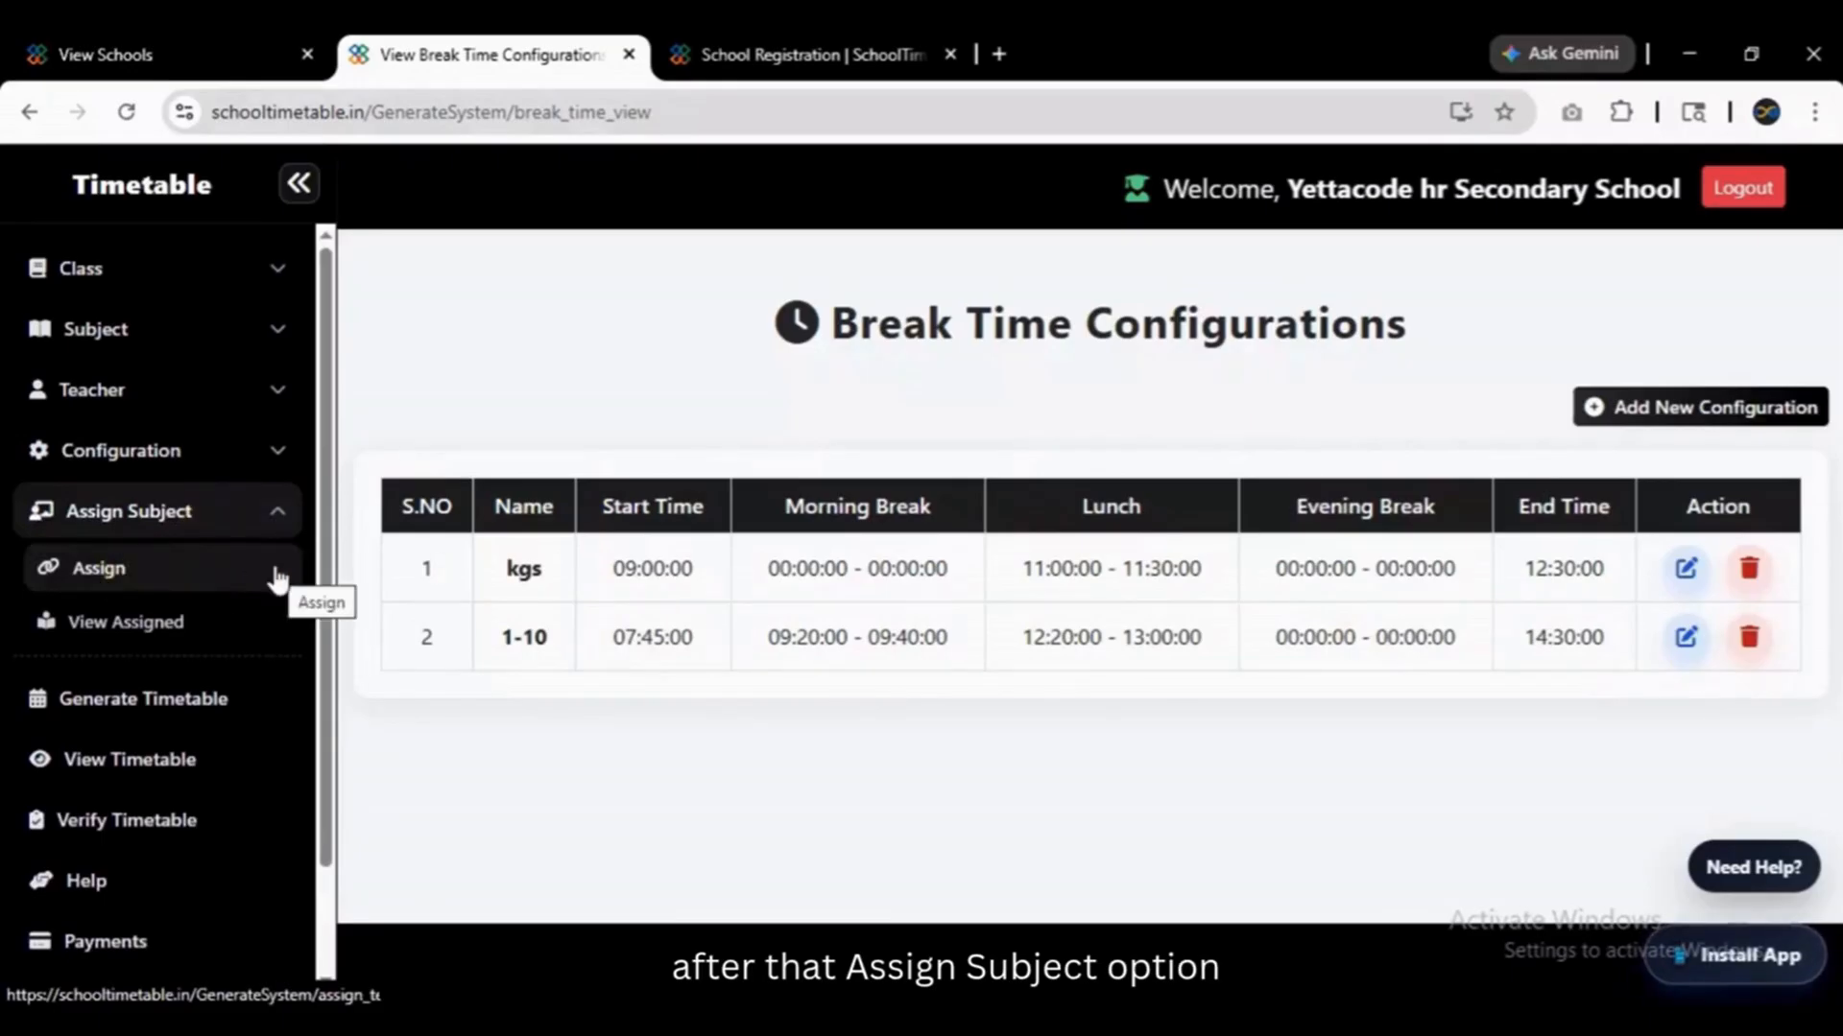
pyautogui.click(276, 574)
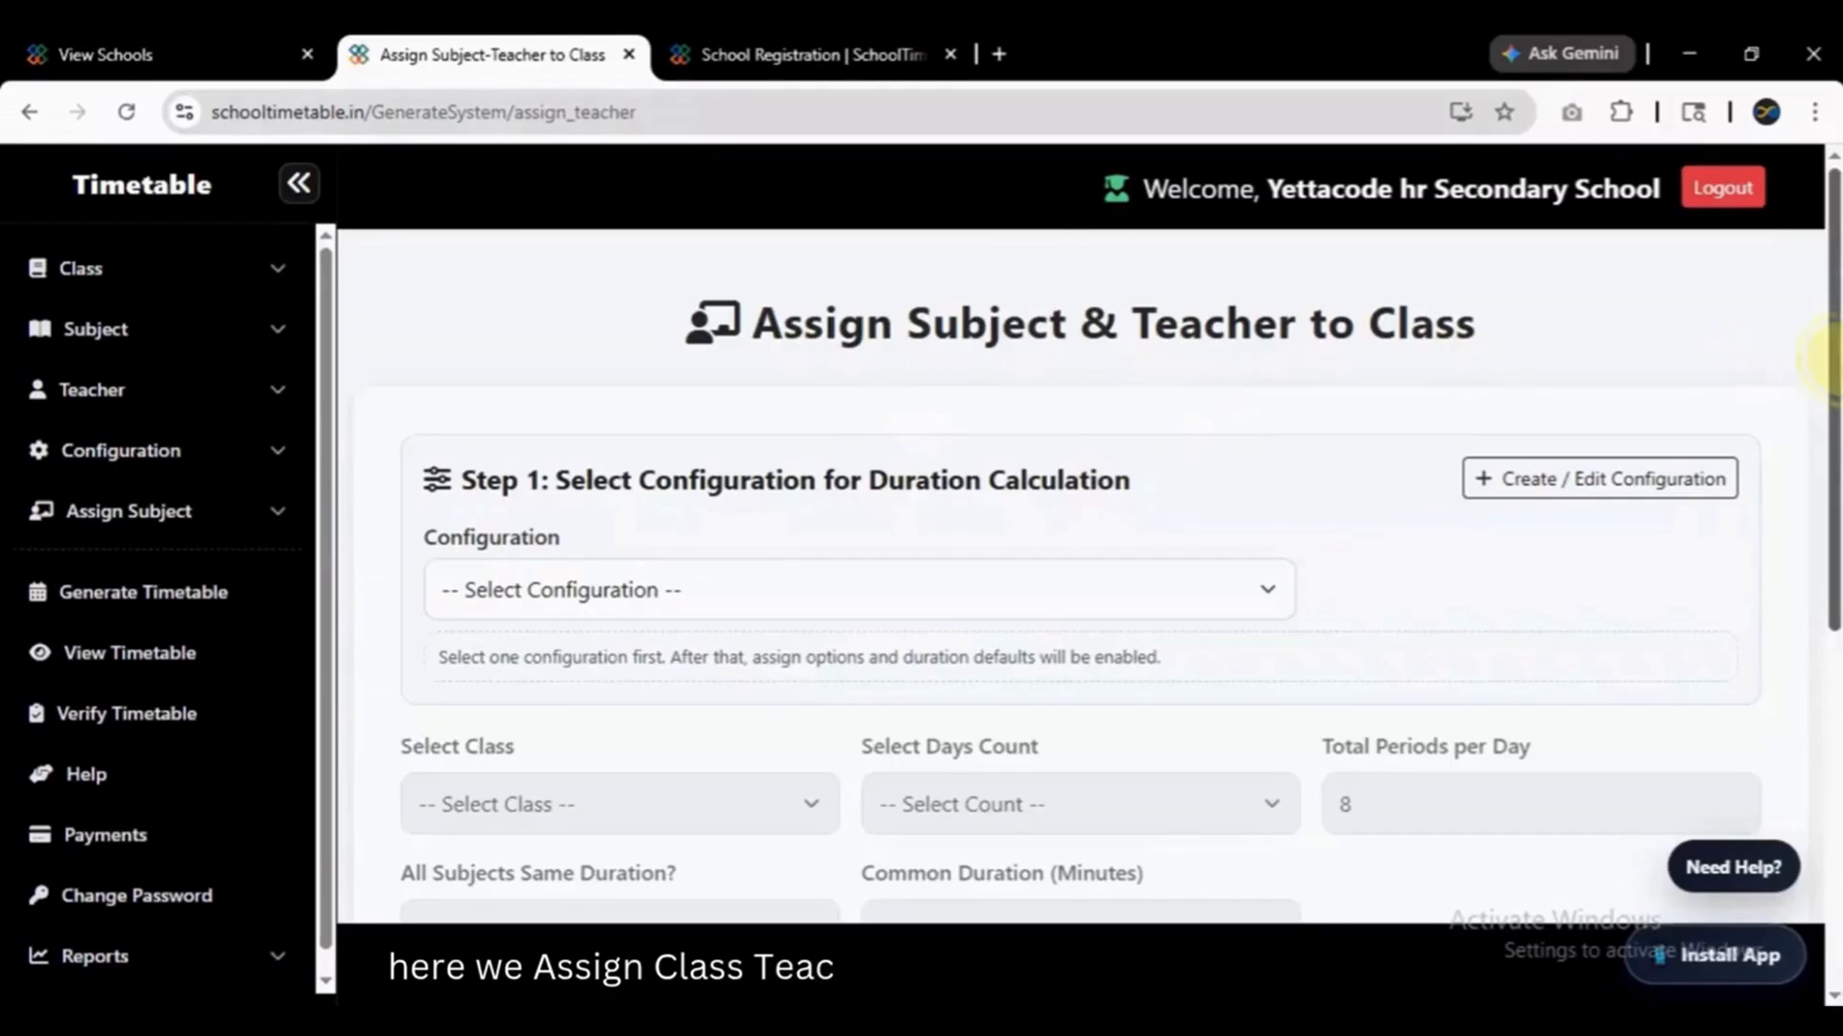
pyautogui.moveTo(1831, 355); pyautogui.dragTo(1829, 461)
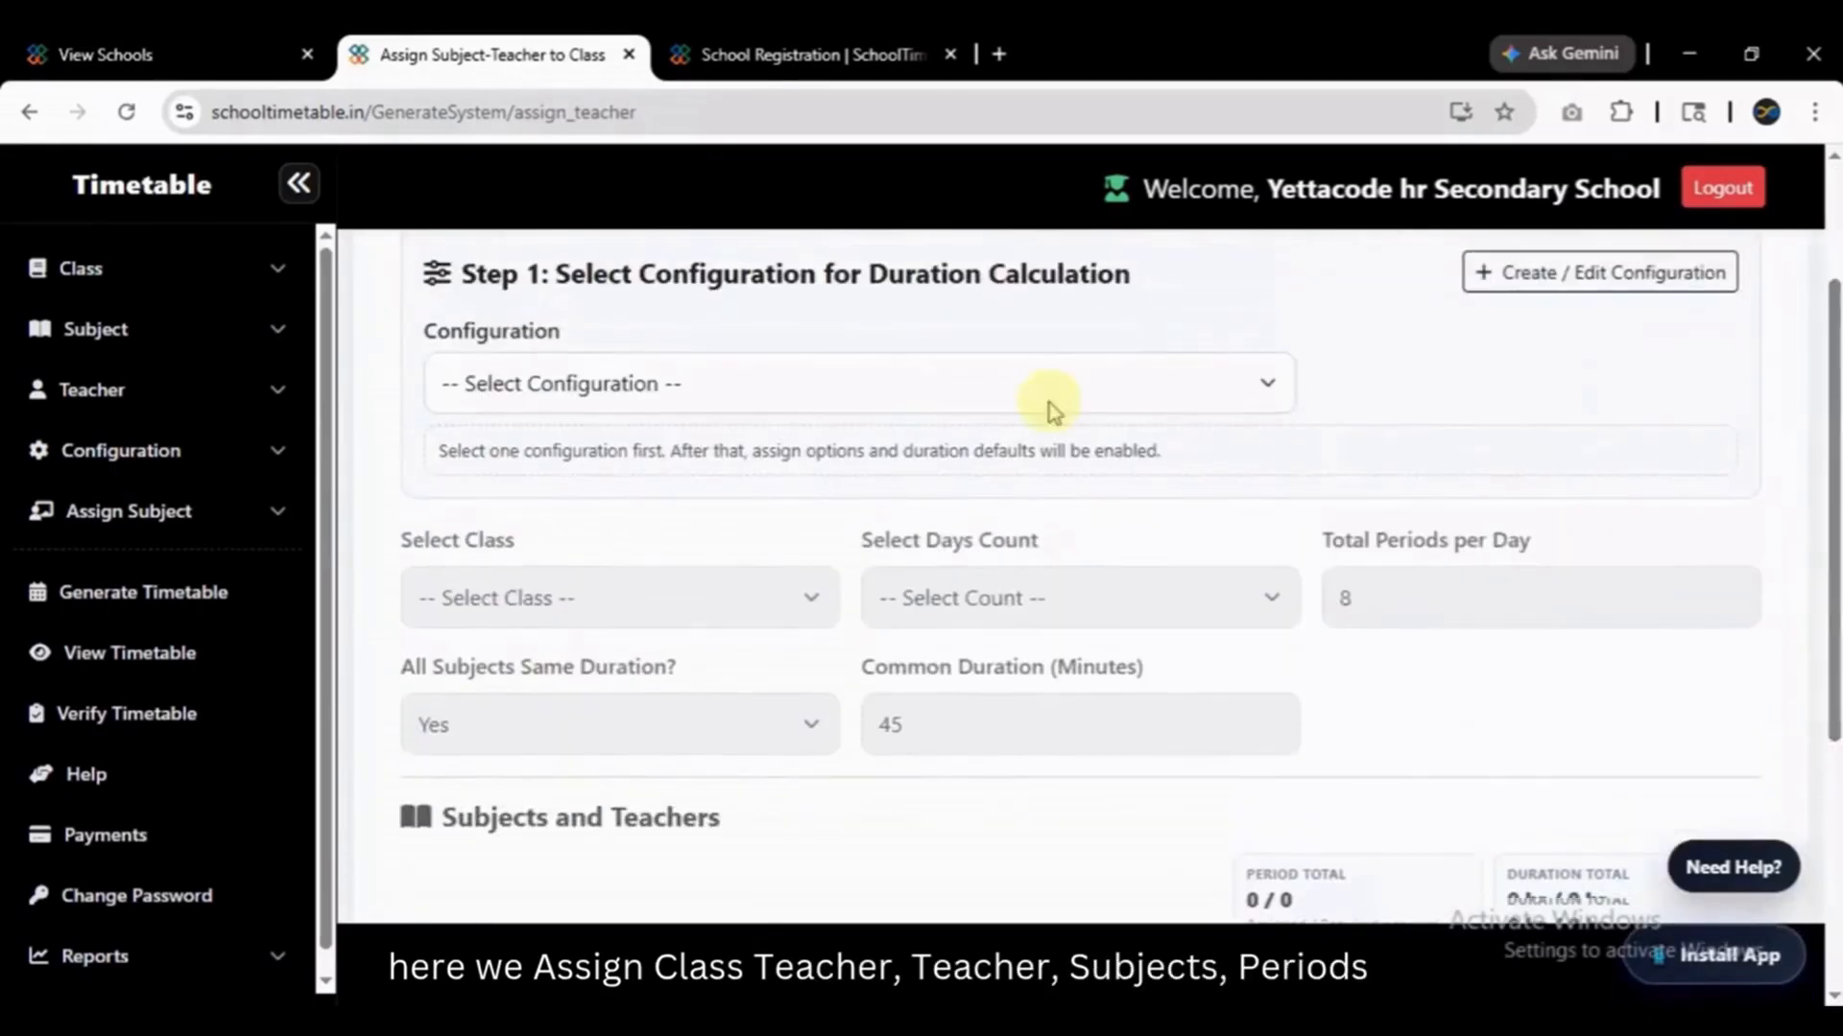
pyautogui.click(1010, 397)
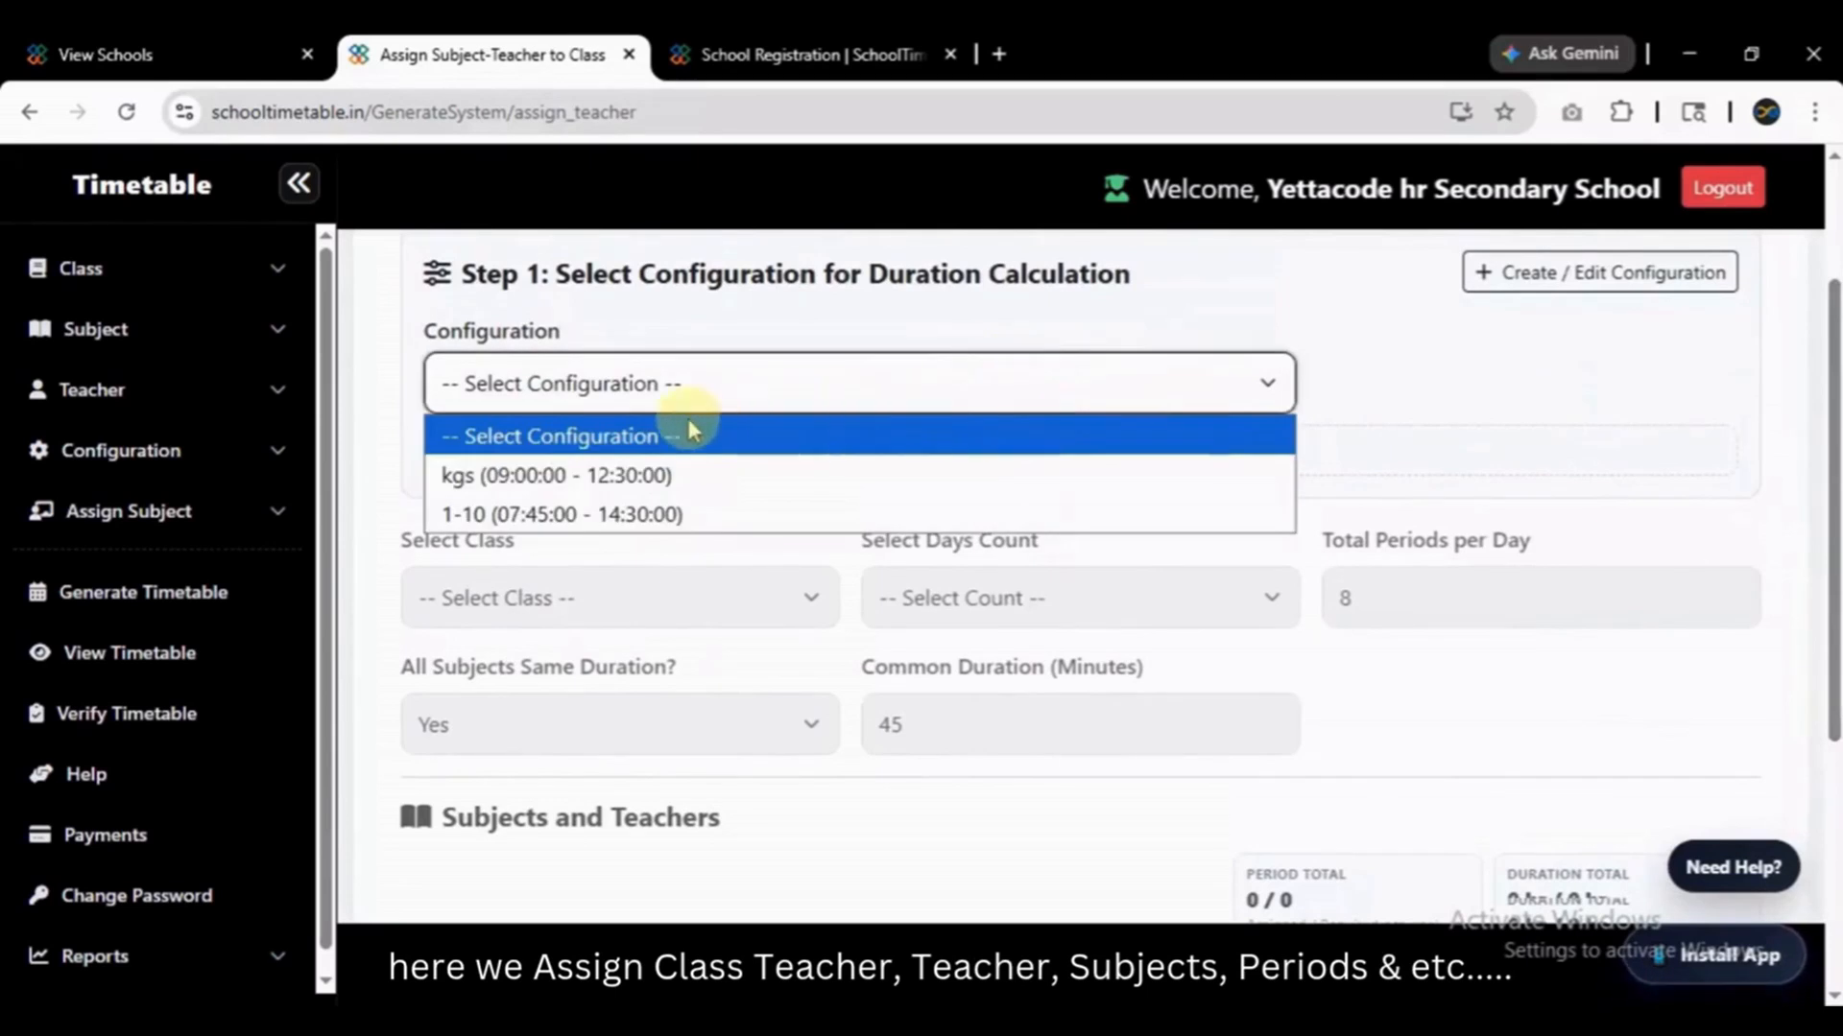
pyautogui.click(764, 519)
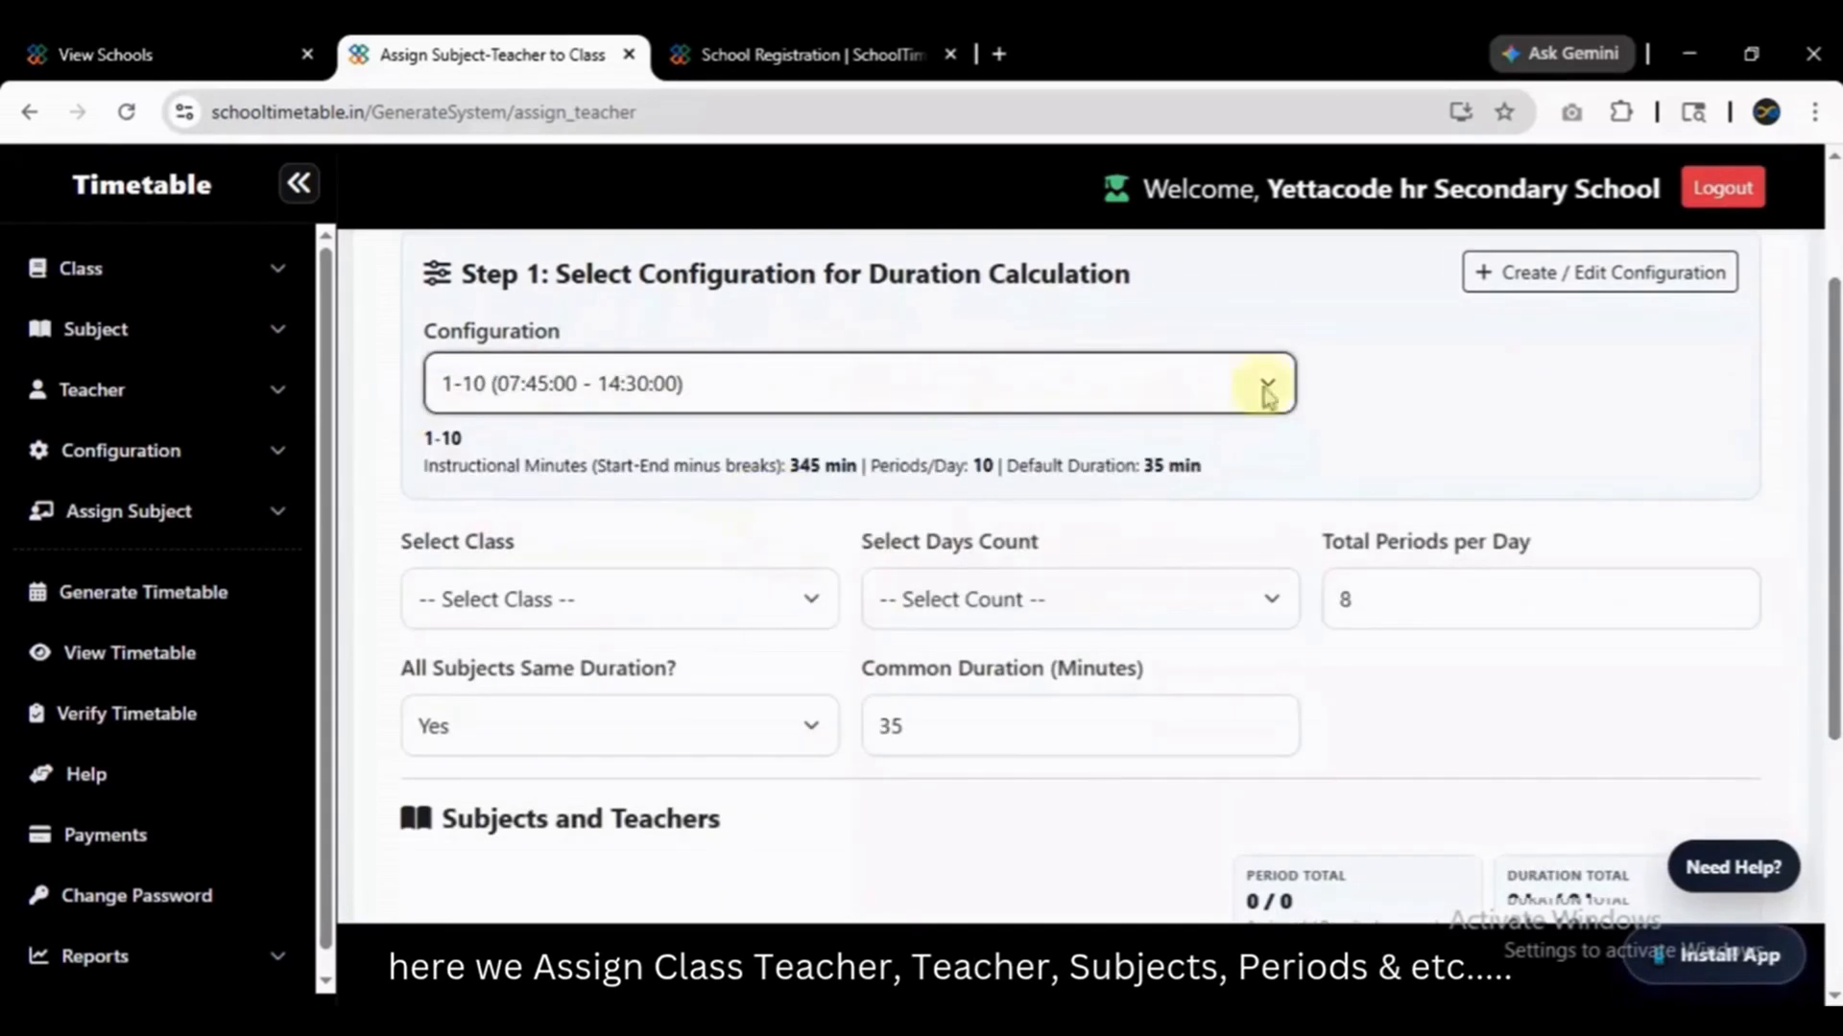
# Choose I Standard(A) as the class receiving the subject and teacher assignments.
pyautogui.moveTo(1835, 427); pyautogui.dragTo(1835, 523)
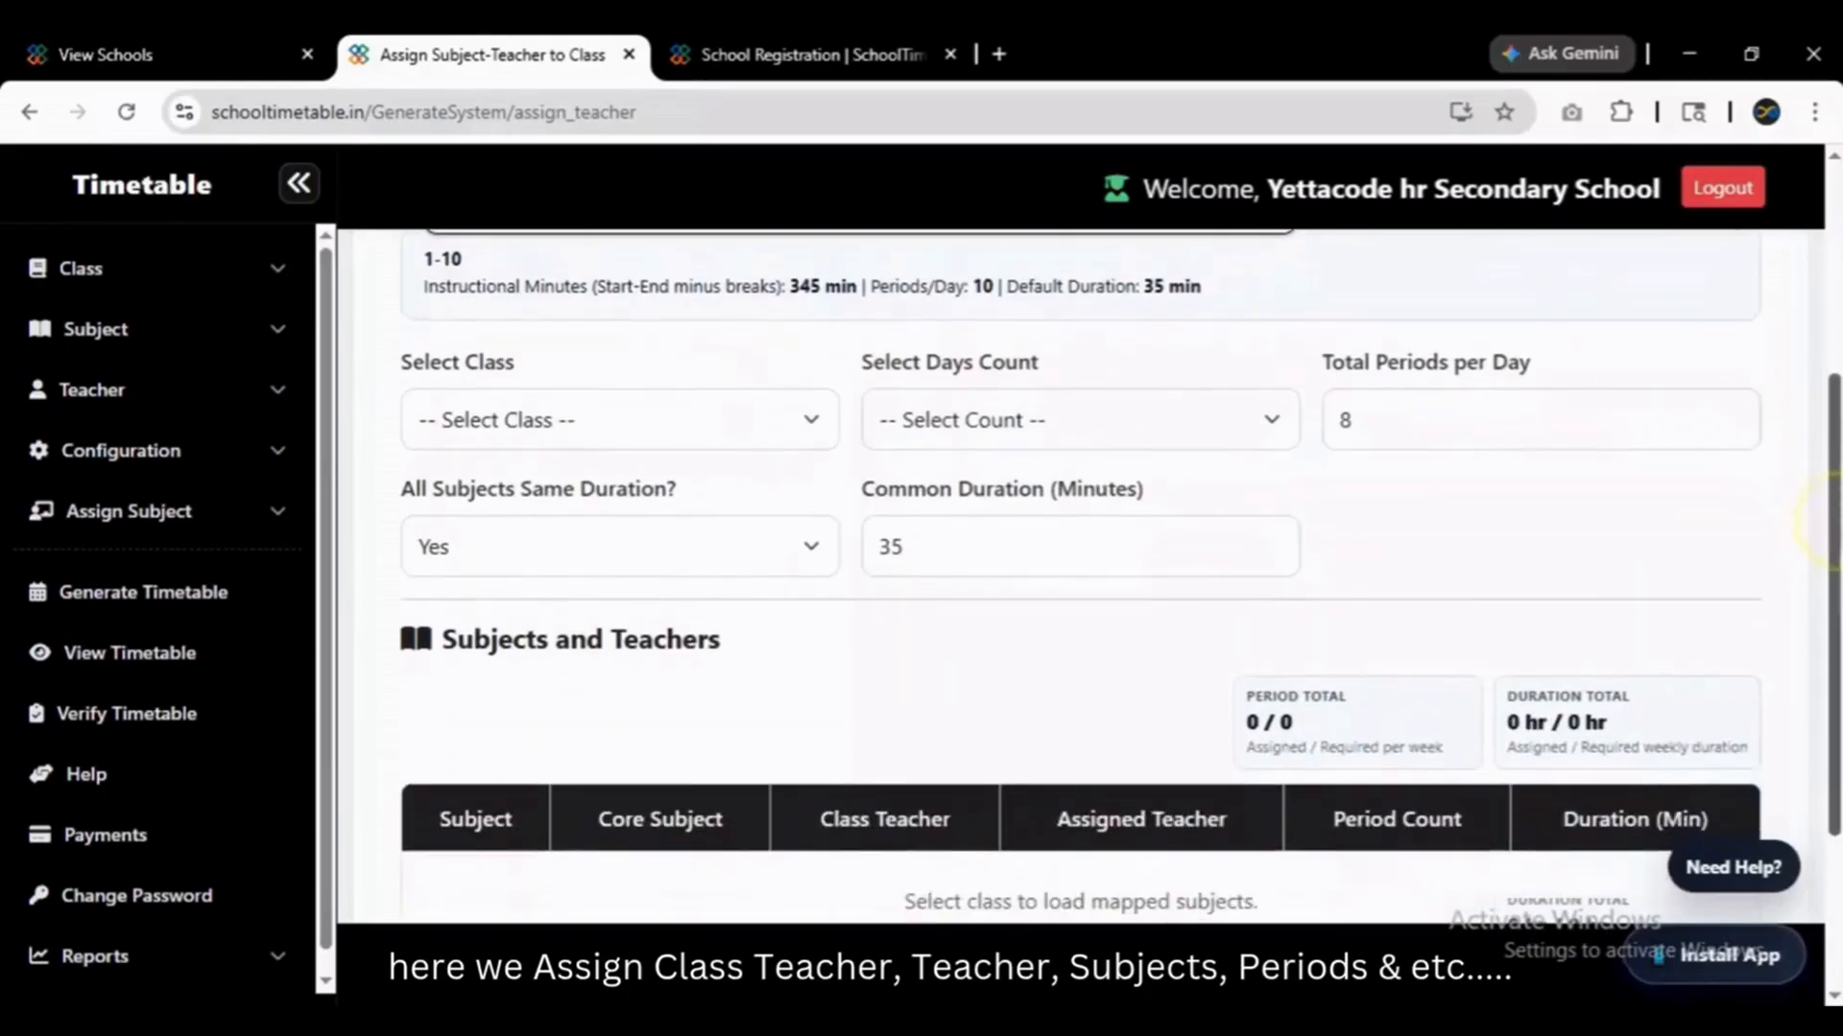
pyautogui.click(624, 417)
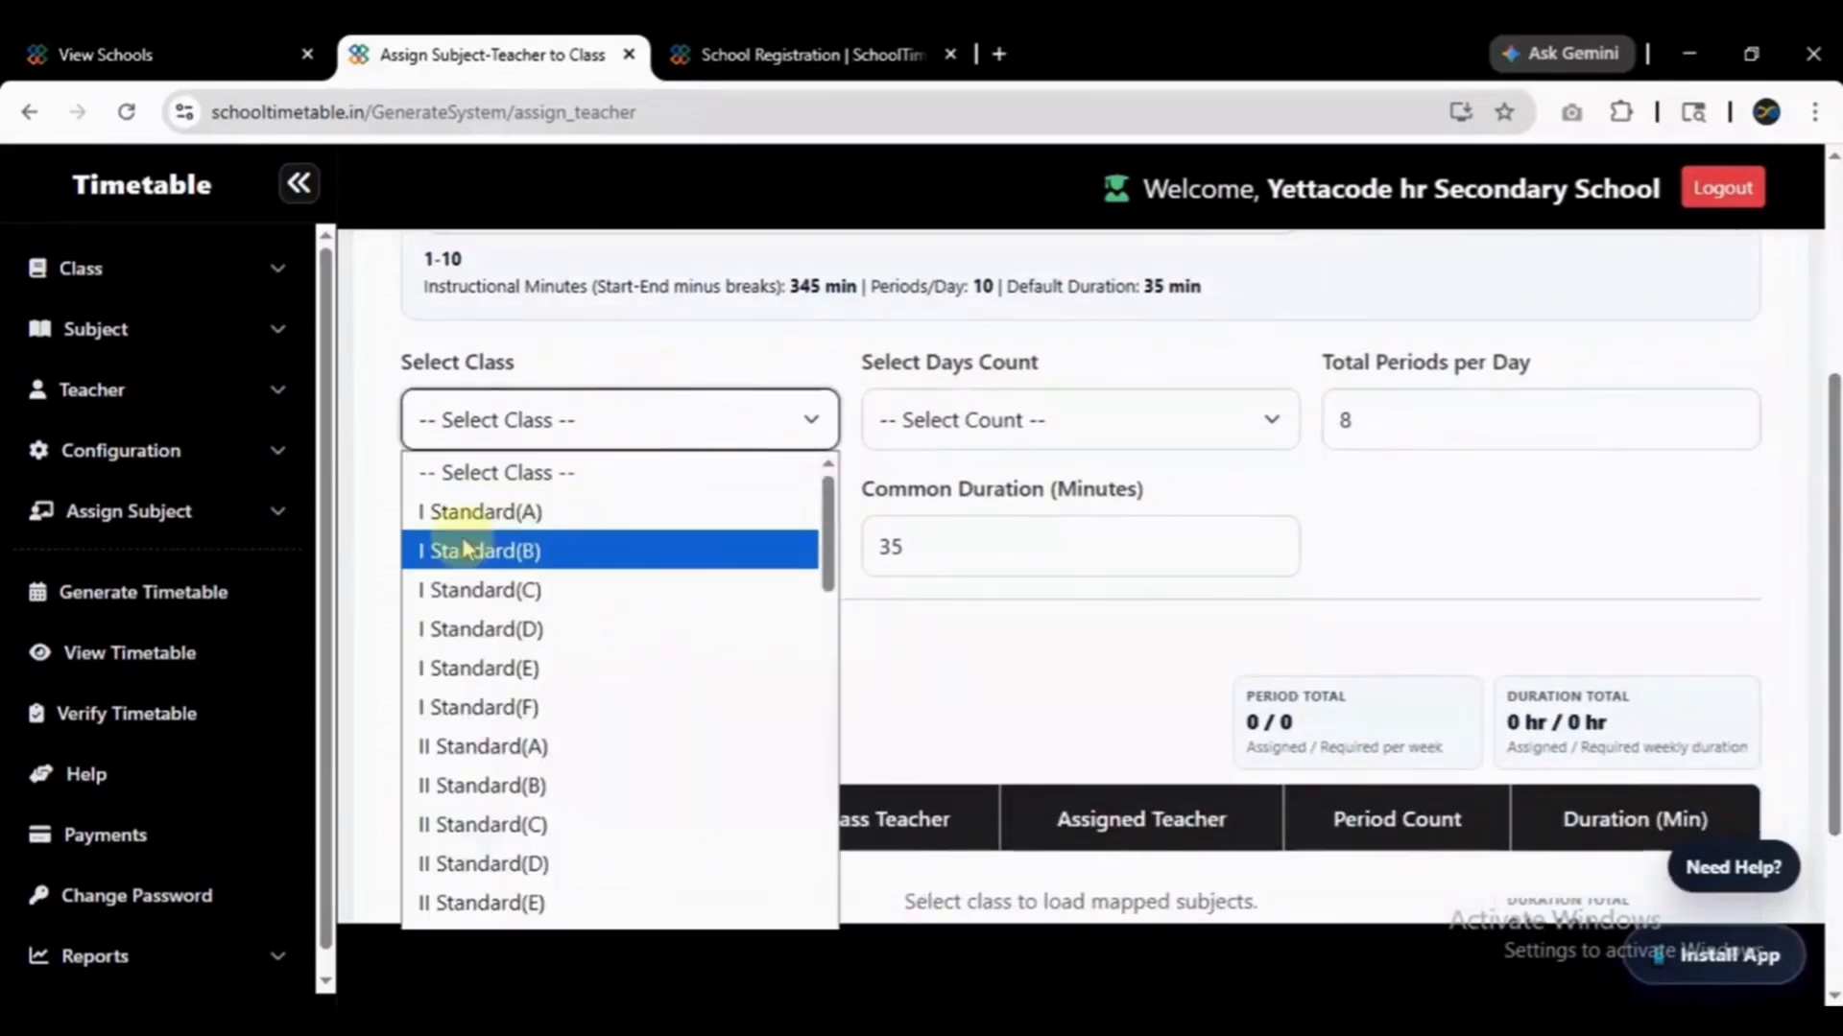
pyautogui.click(574, 526)
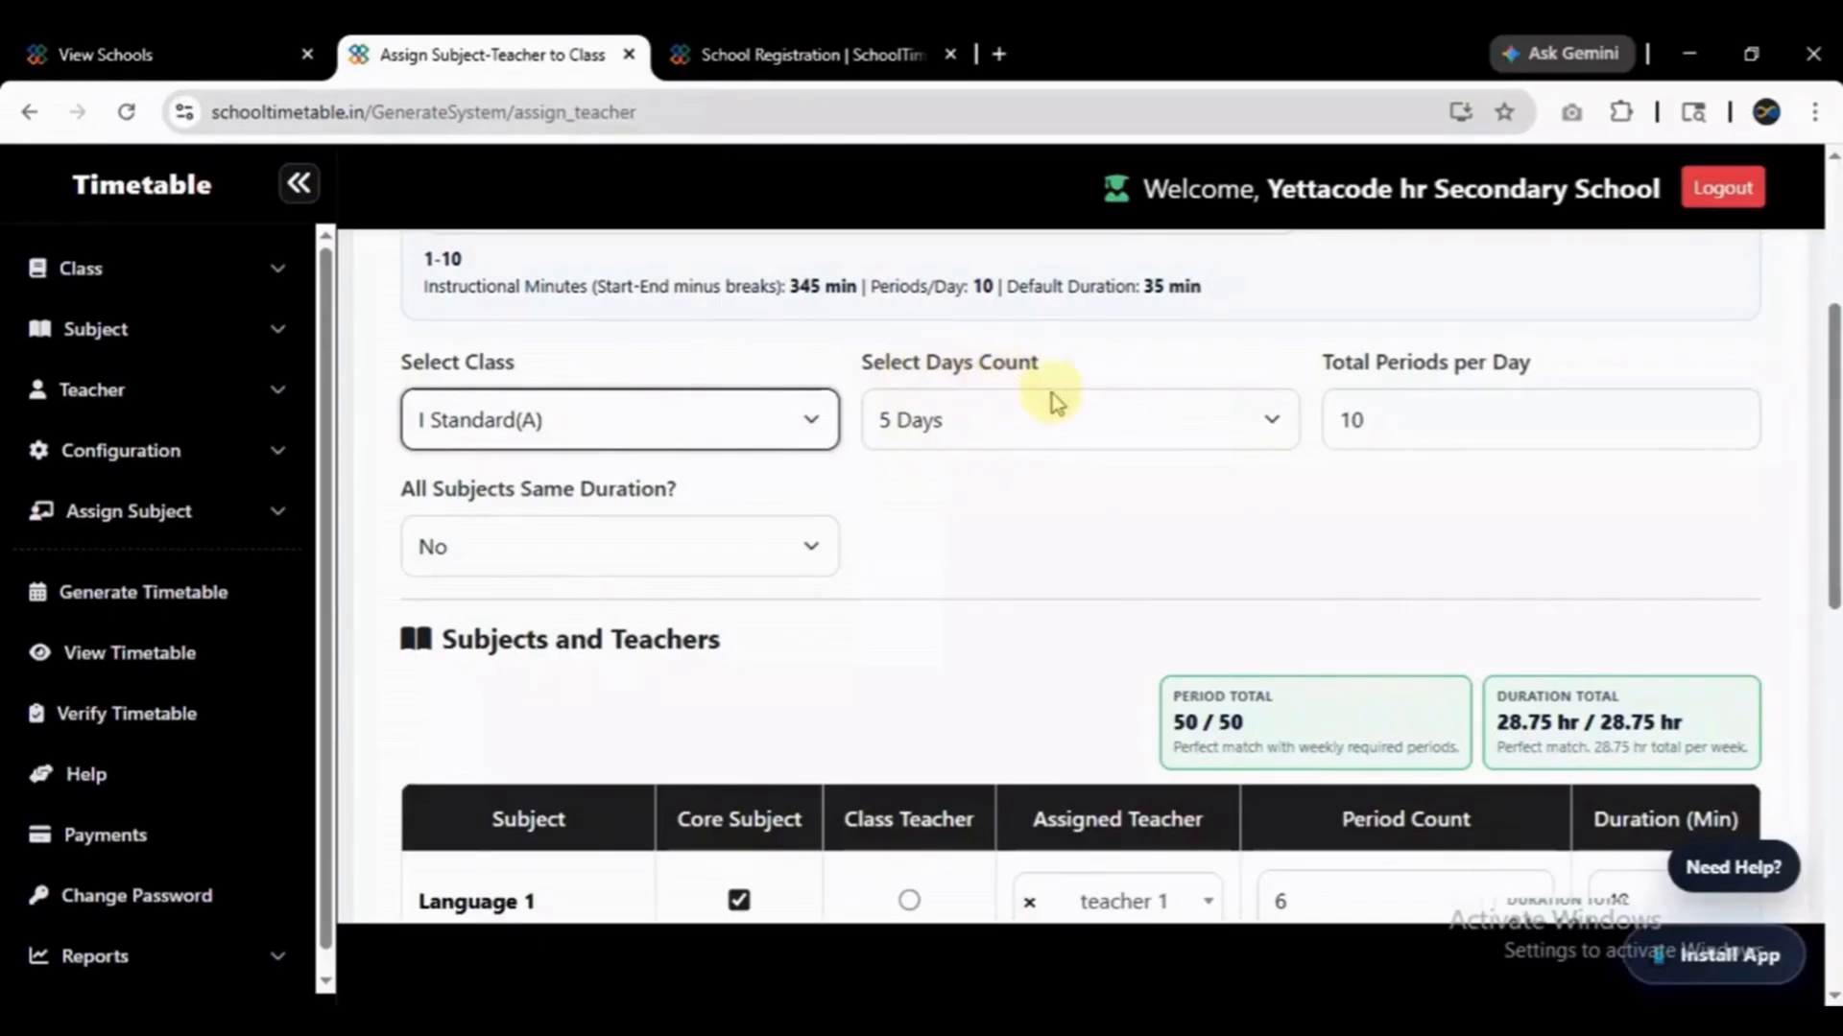
# Switch the days count for I Standard(A) to 6 Days and return it to 5 Days.
pyautogui.click(1277, 421)
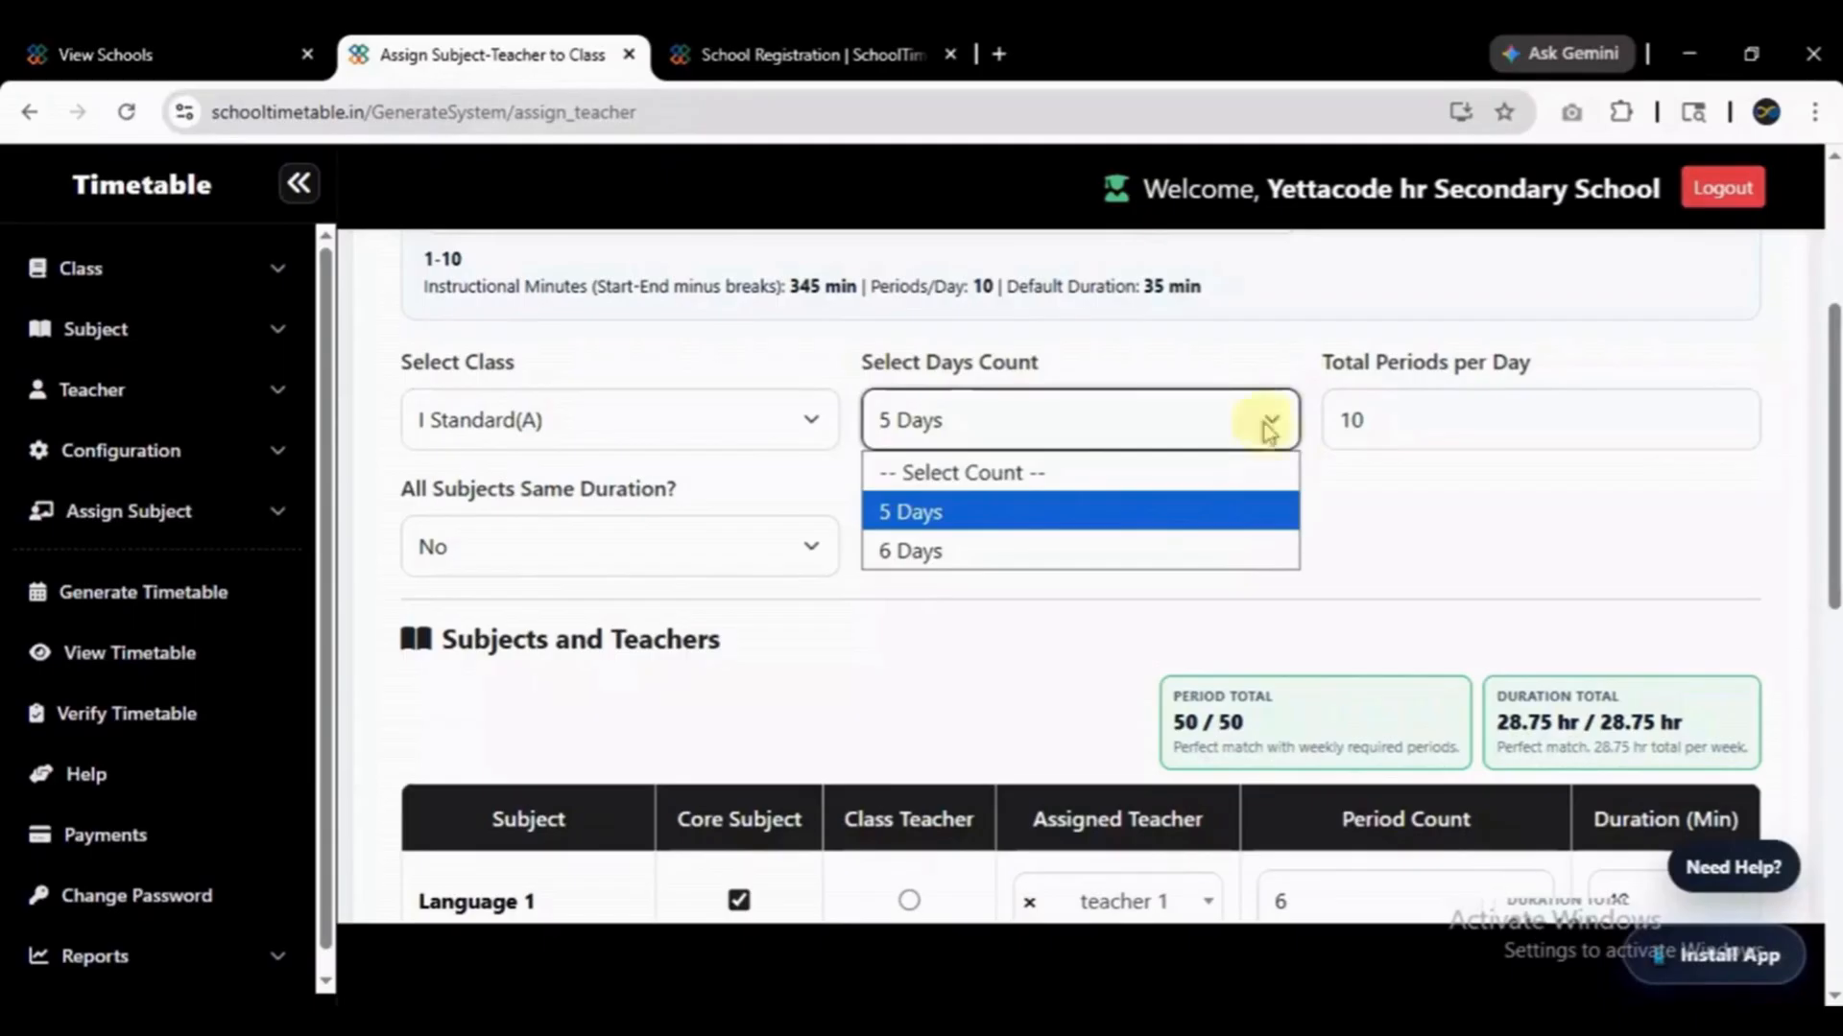
pyautogui.click(1103, 557)
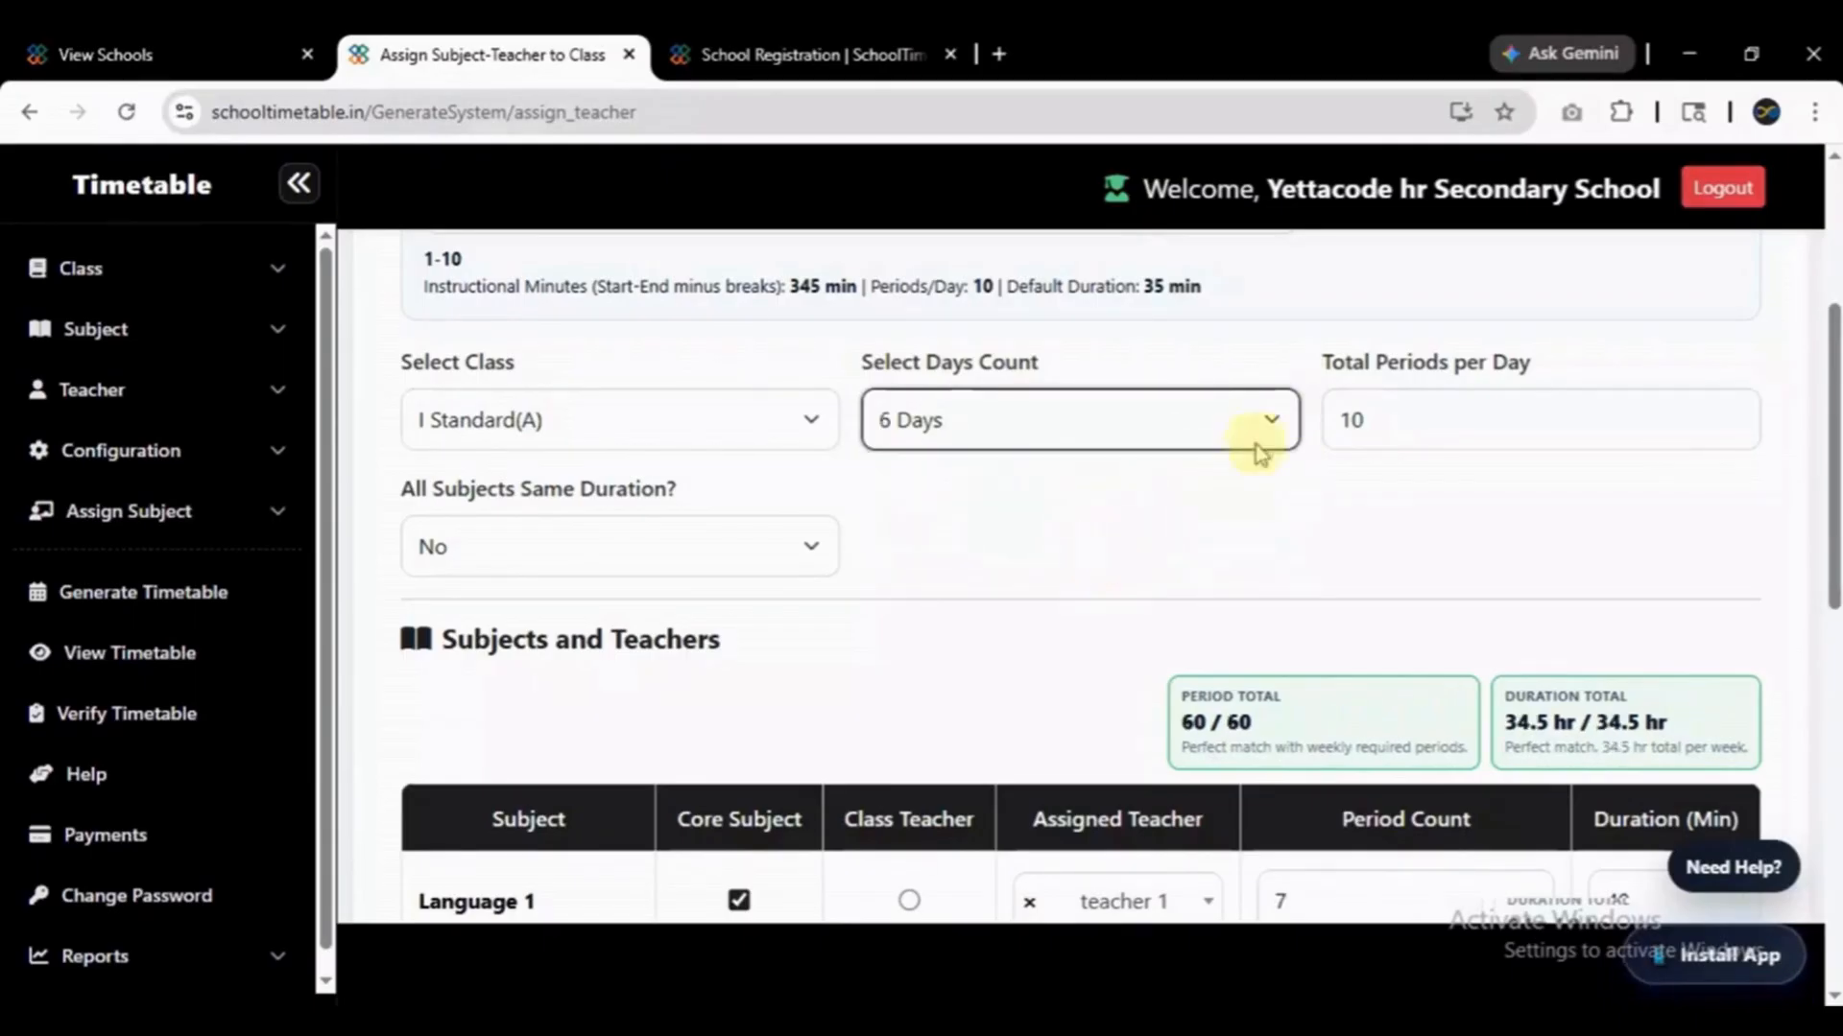
pyautogui.click(1279, 422)
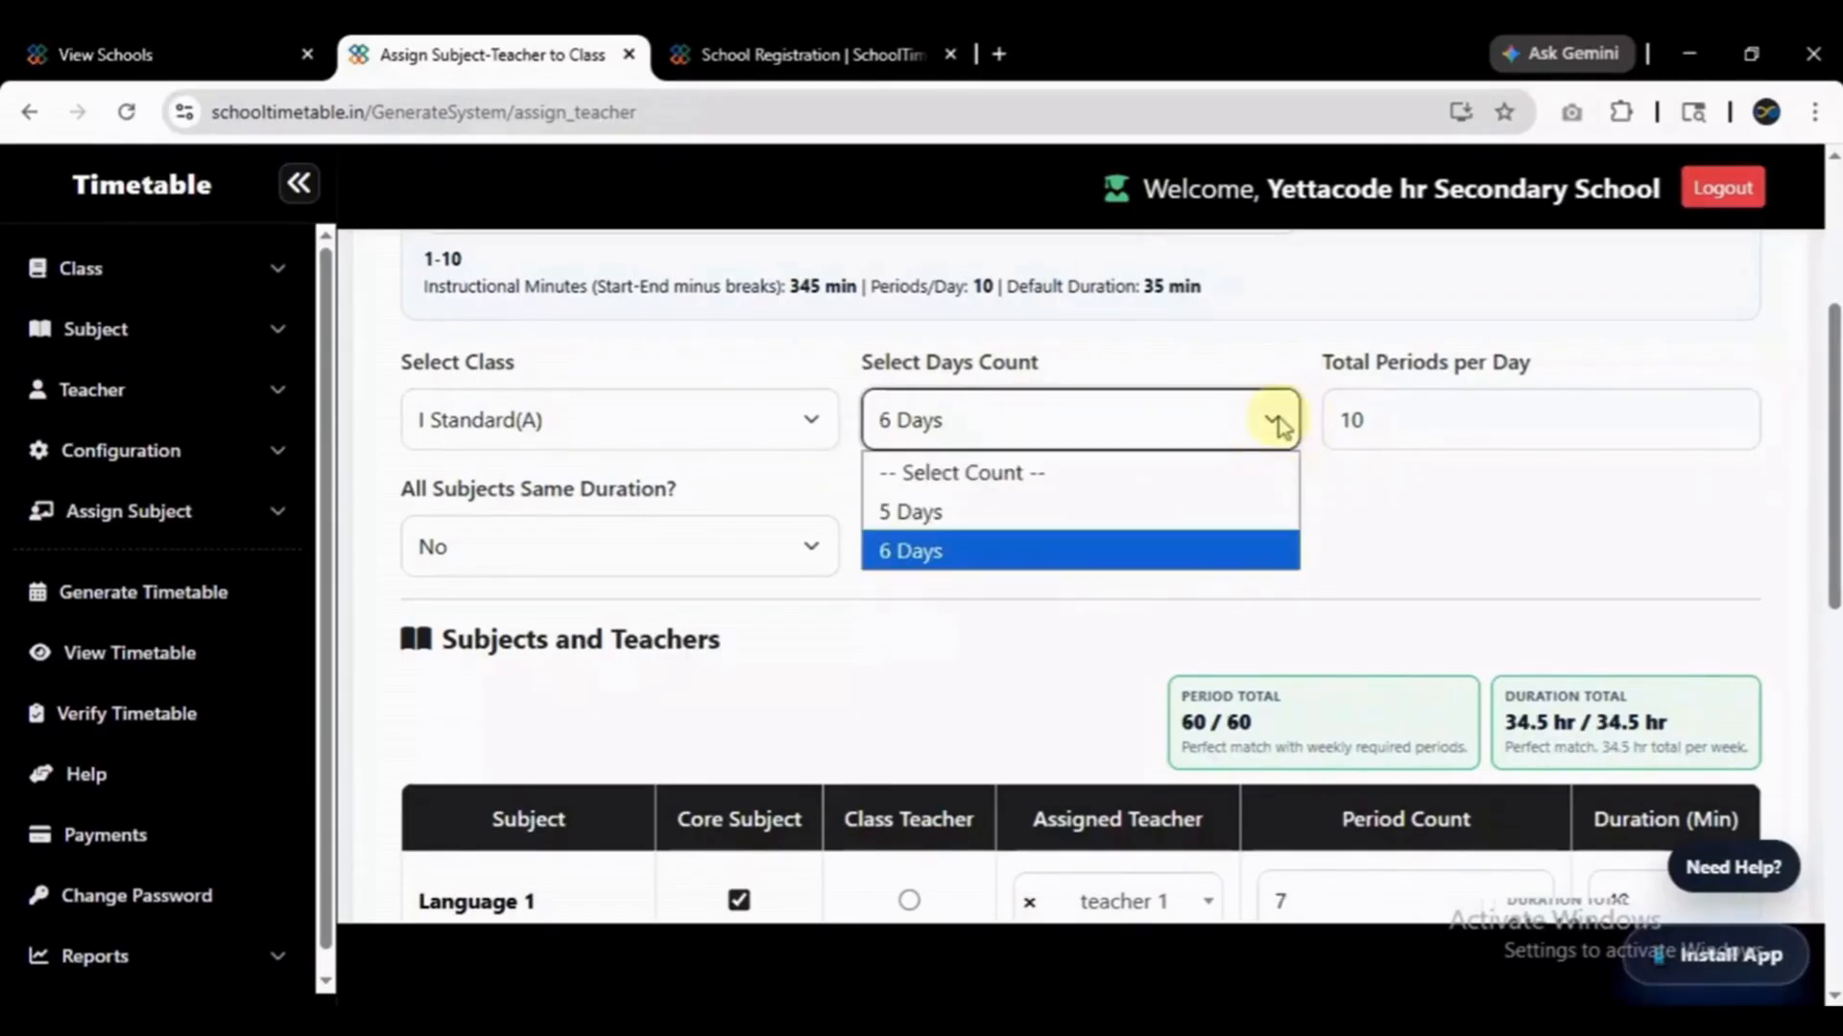
pyautogui.click(1177, 527)
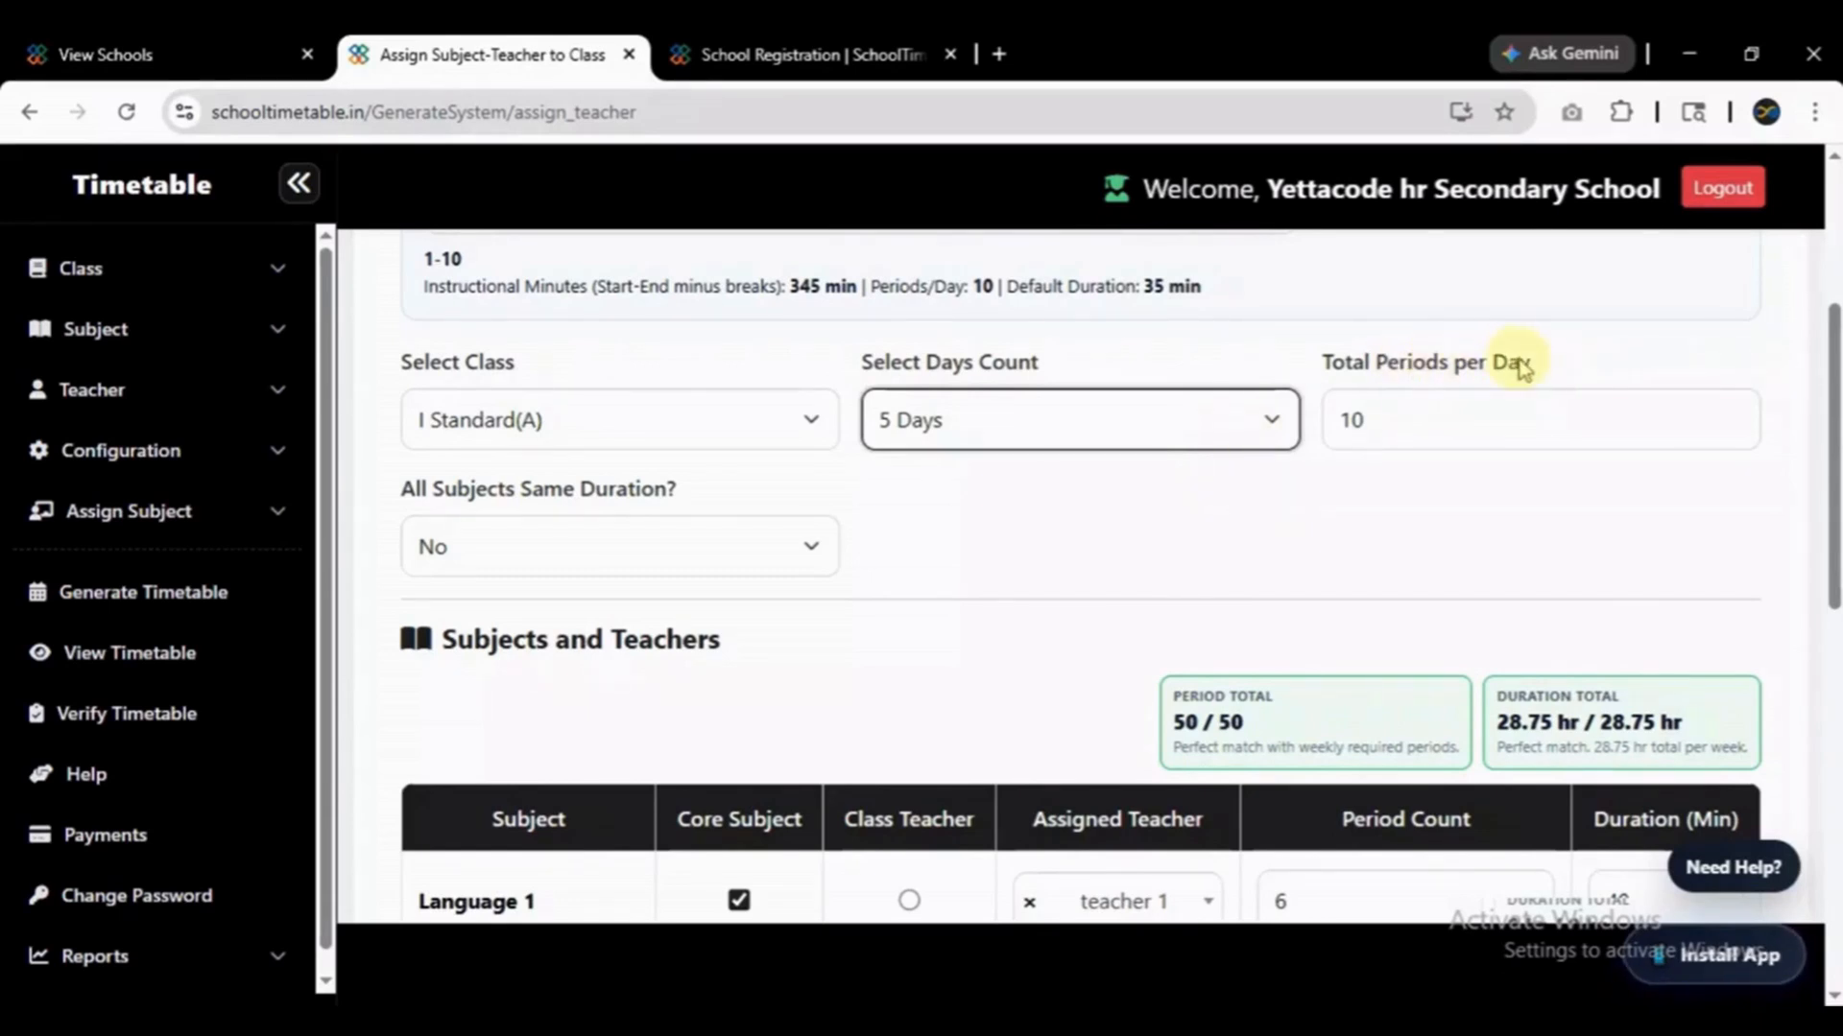
# Set the total periods per day for I Standard(A) to 8.
pyautogui.click(1465, 413)
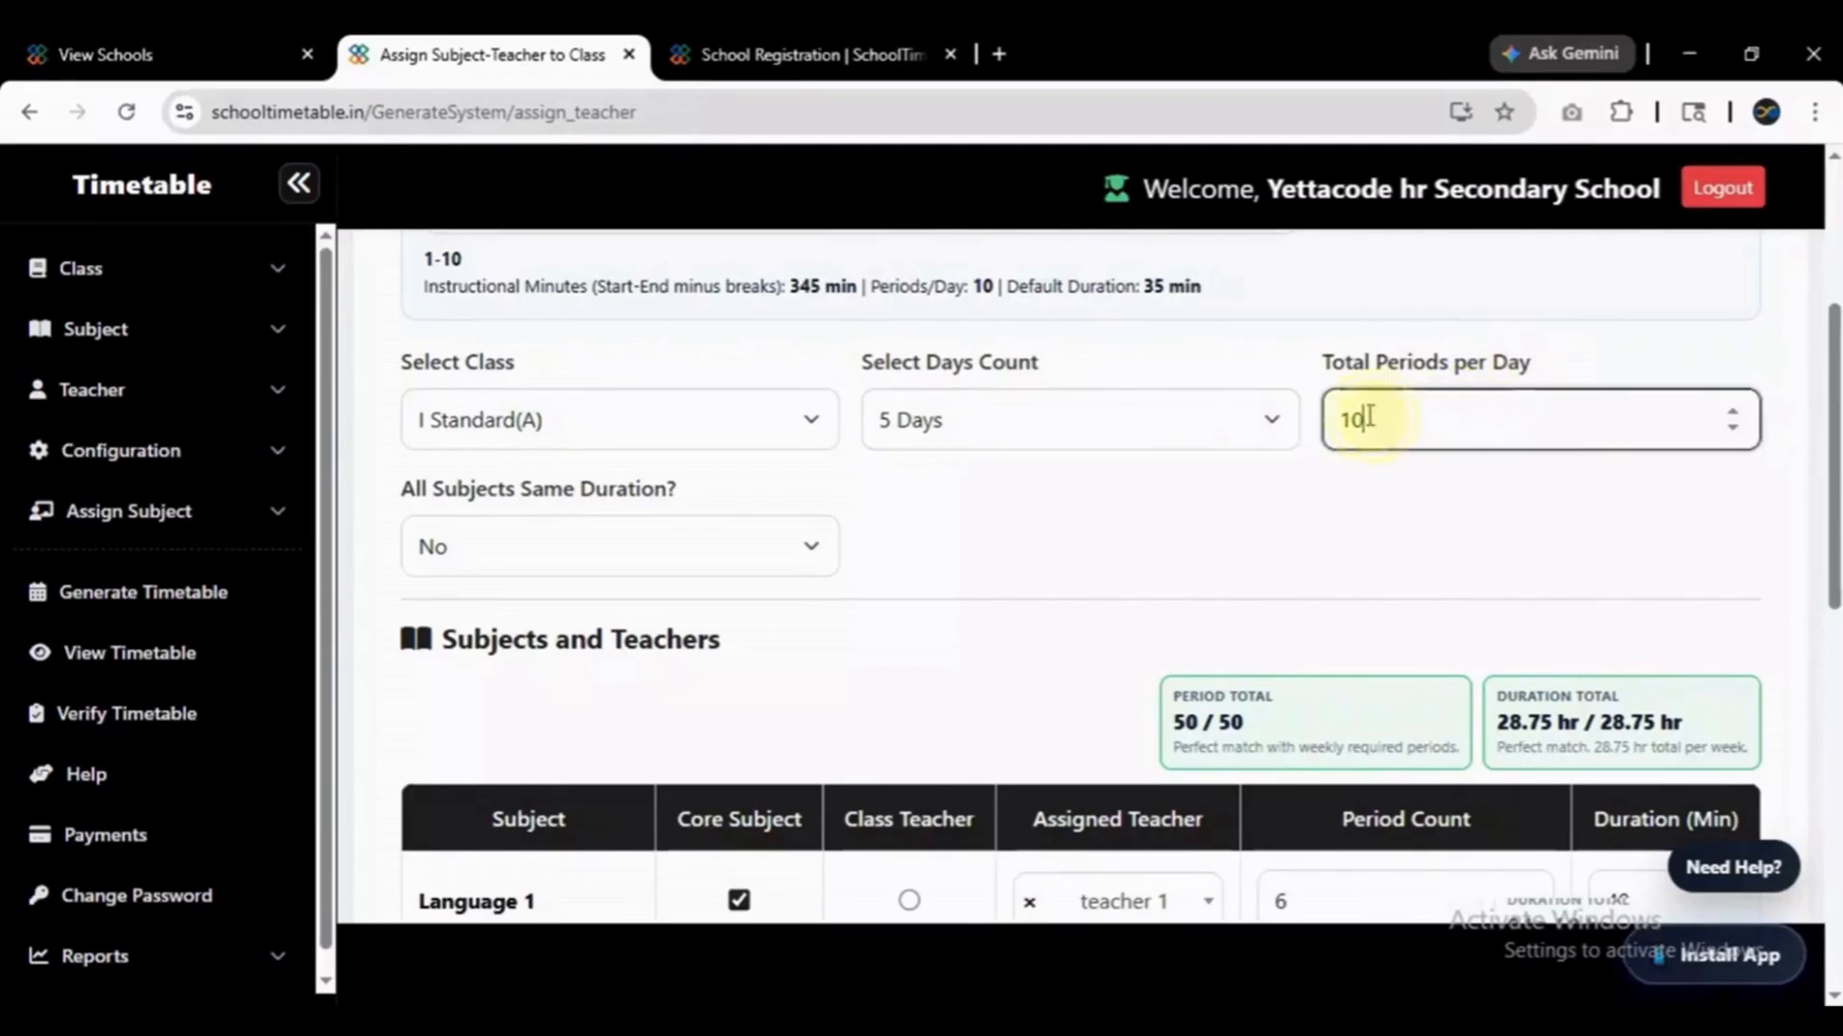
pyautogui.doubleClick(1351, 420)
pyautogui.write('8')
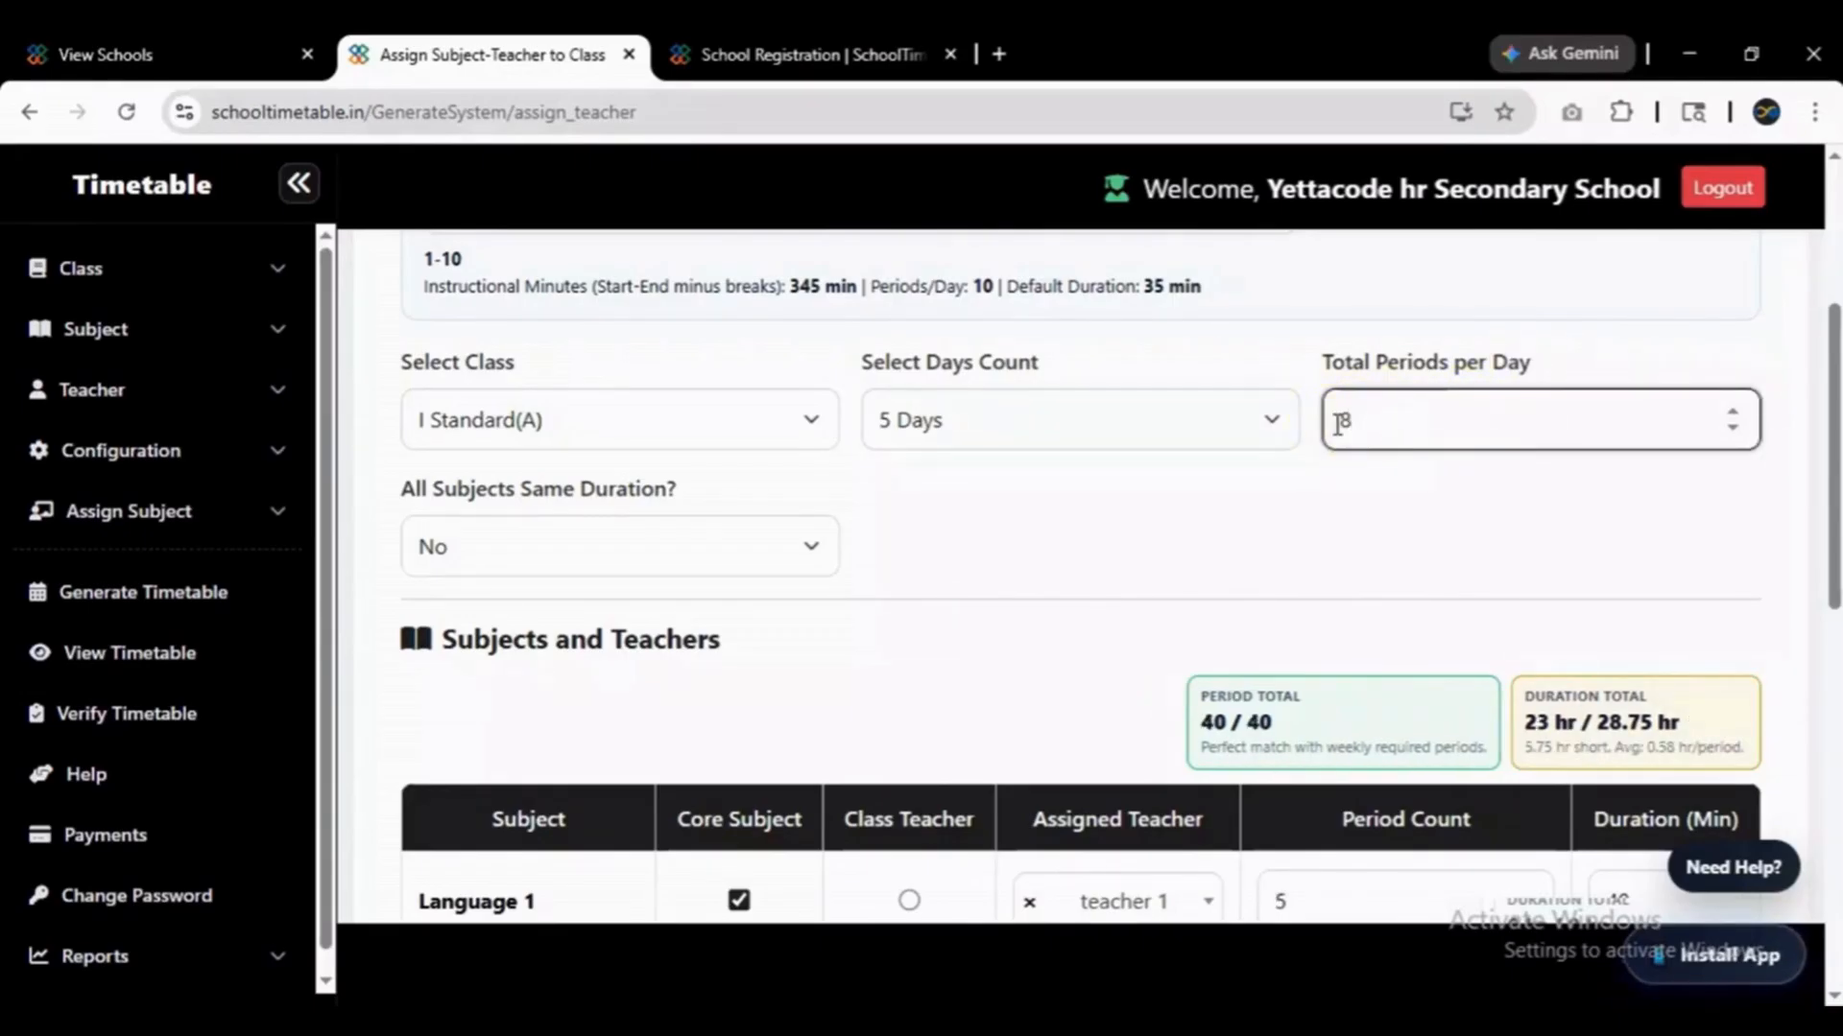
pyautogui.click(1149, 559)
# Examine the same-duration options and the subjects and teachers table for I Standard(A).
pyautogui.click(711, 559)
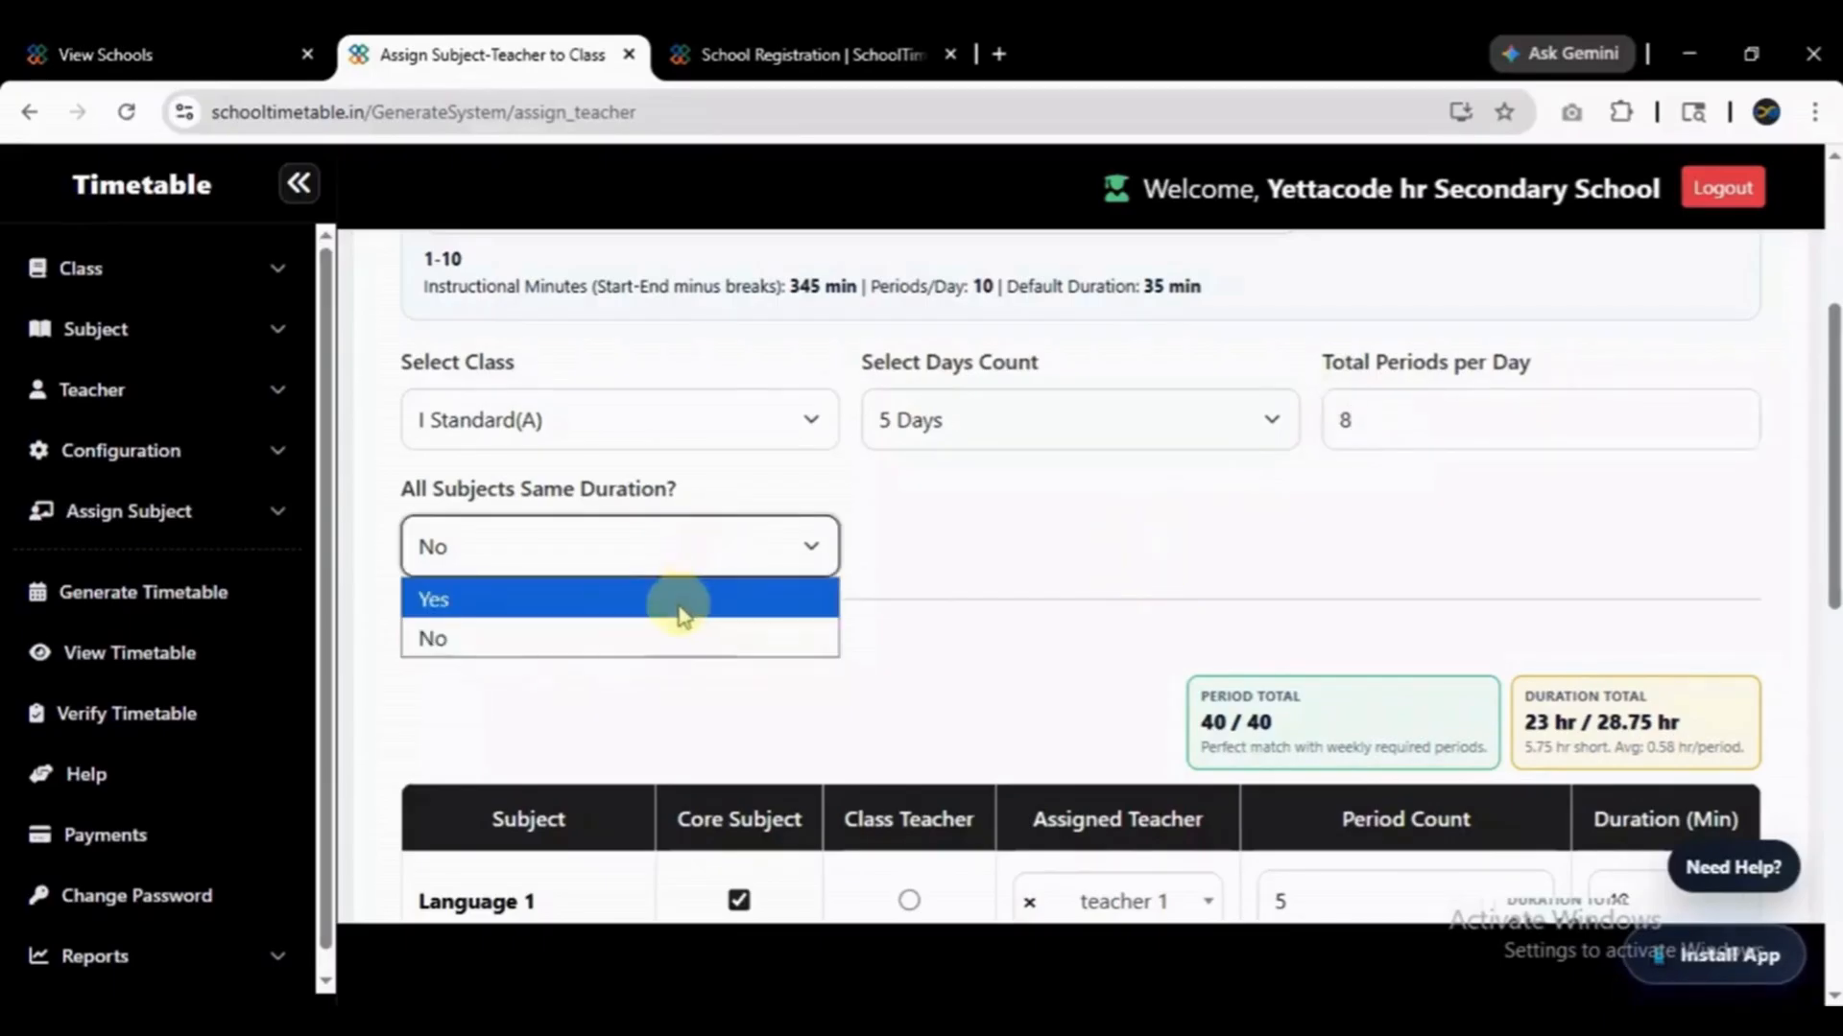
pyautogui.click(996, 547)
pyautogui.scroll(-5, 998, 549)
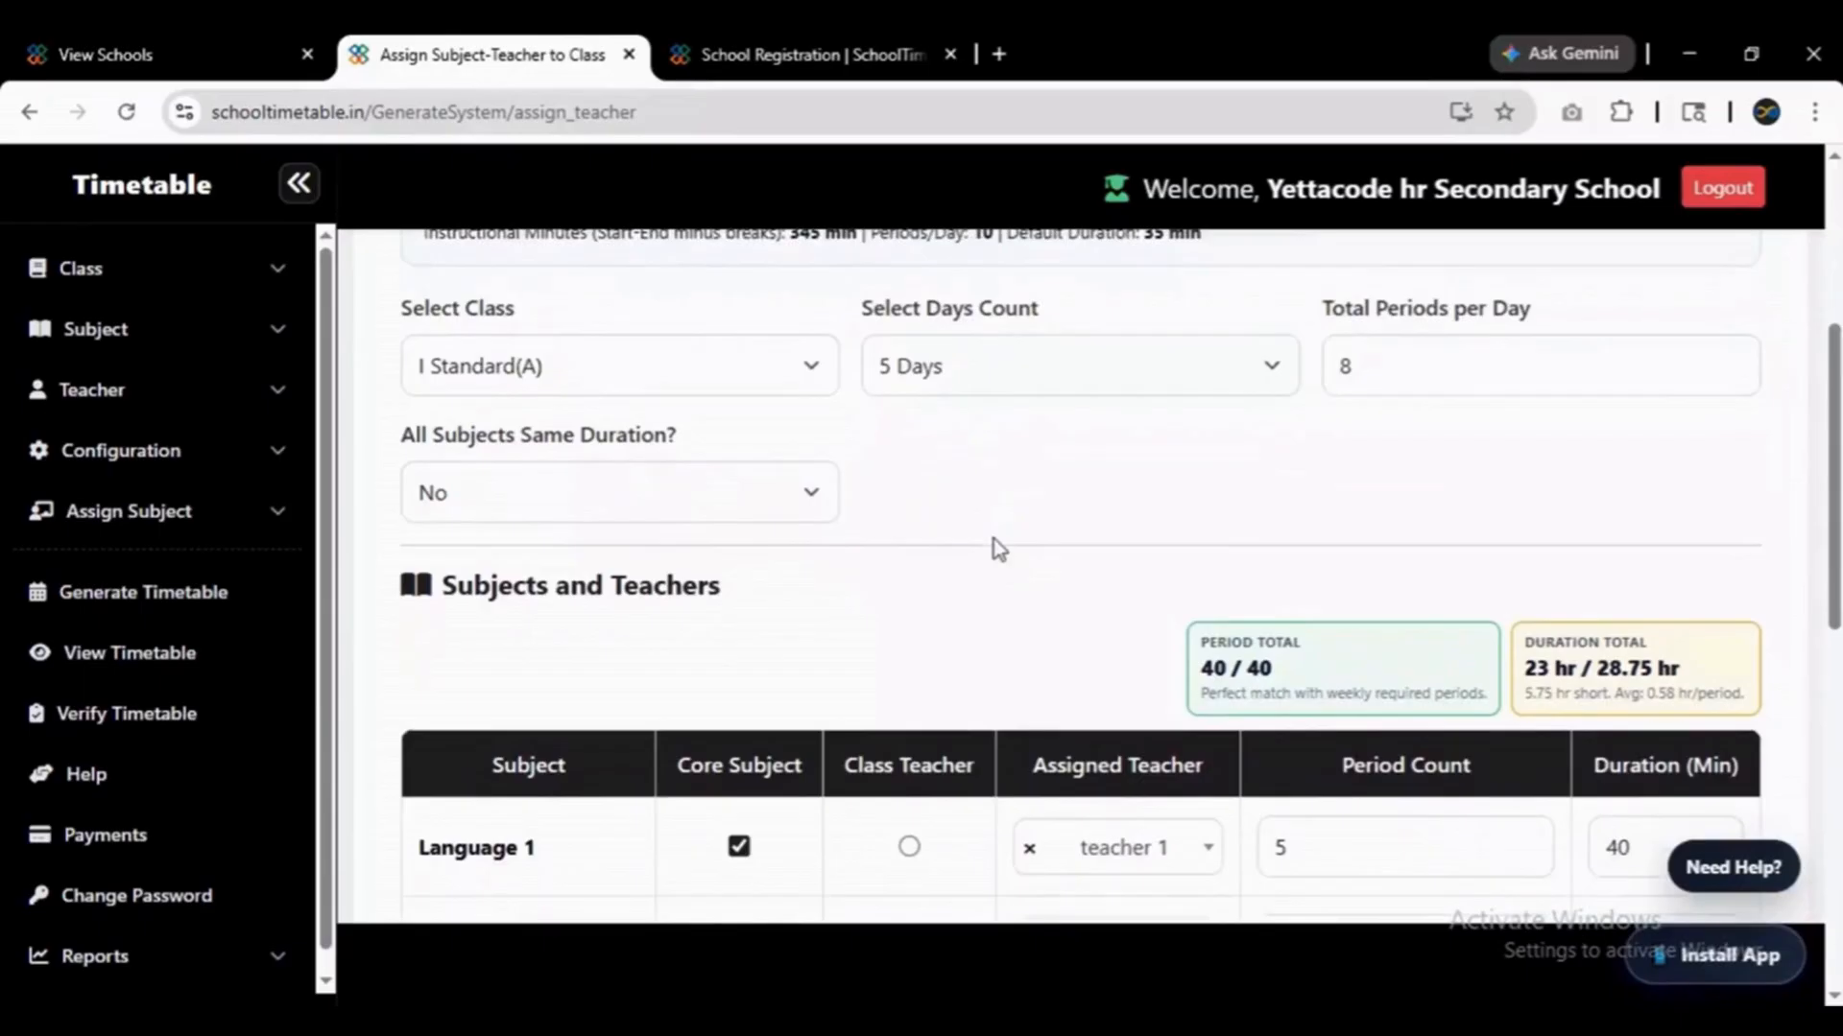
pyautogui.scroll(5, 998, 548)
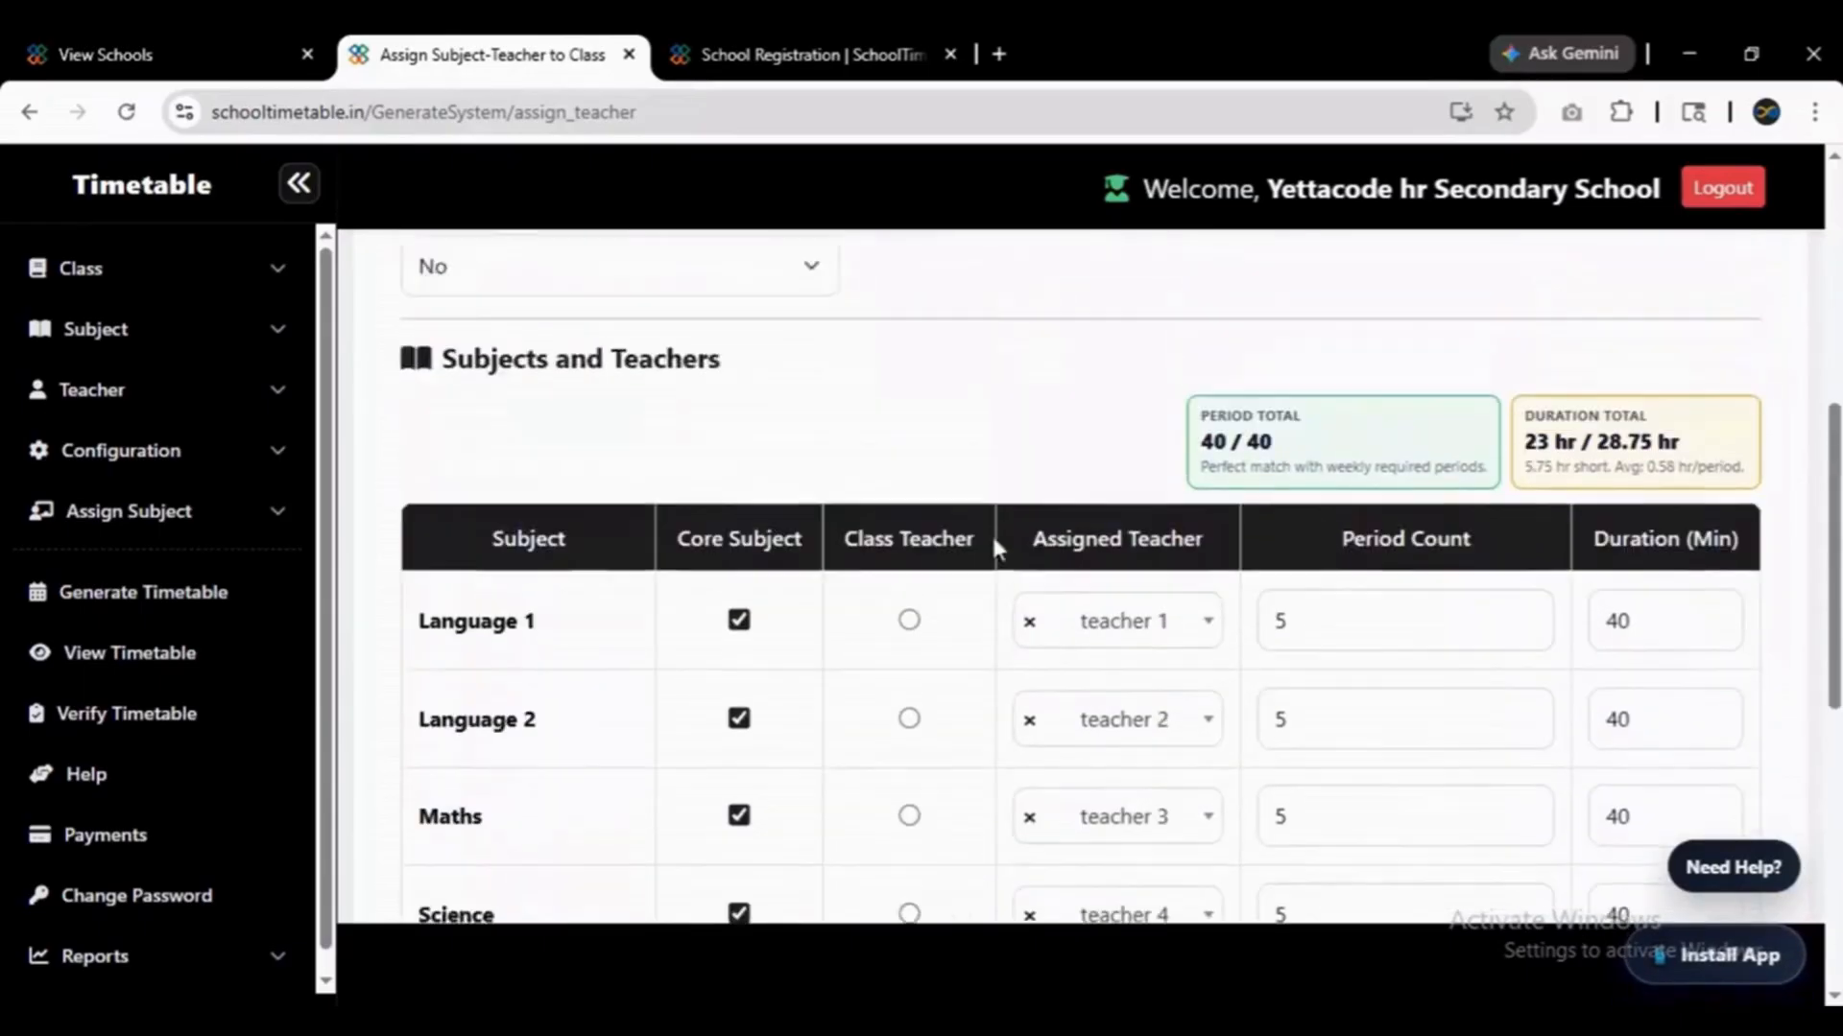
pyautogui.scroll(-4, 993, 539)
pyautogui.scroll(2, 993, 538)
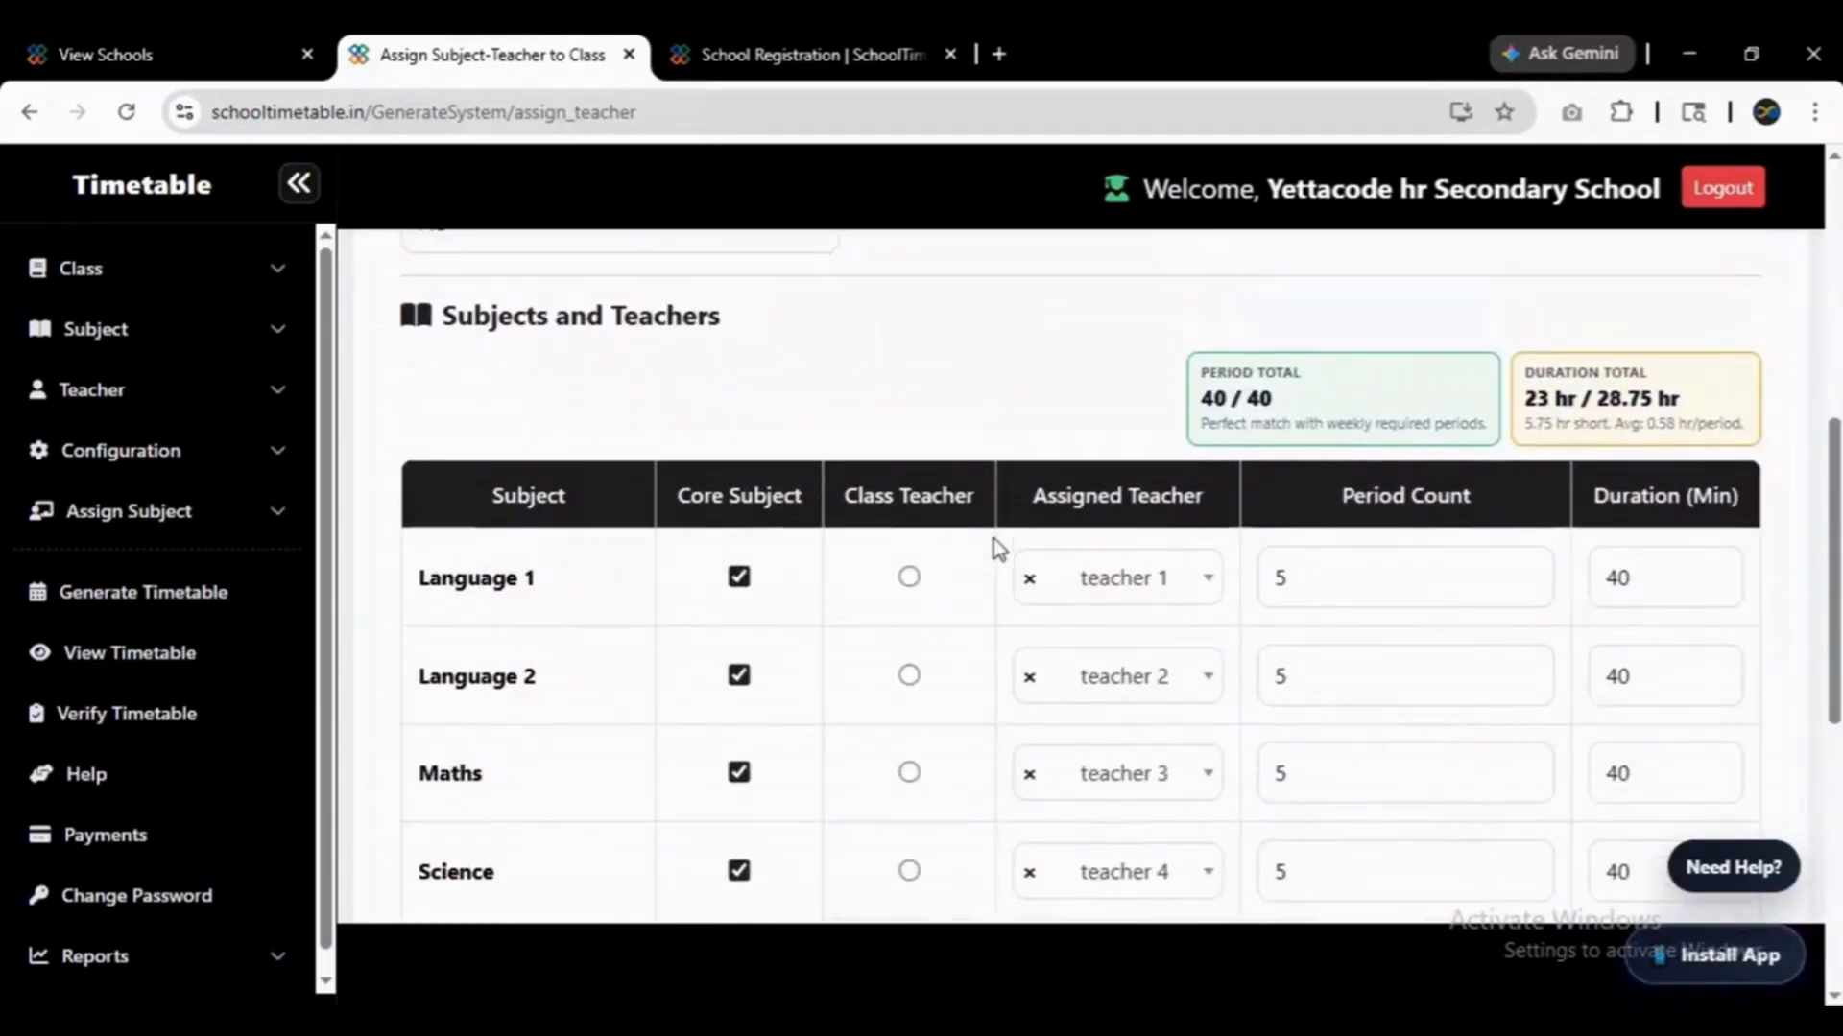
pyautogui.scroll(1, 999, 549)
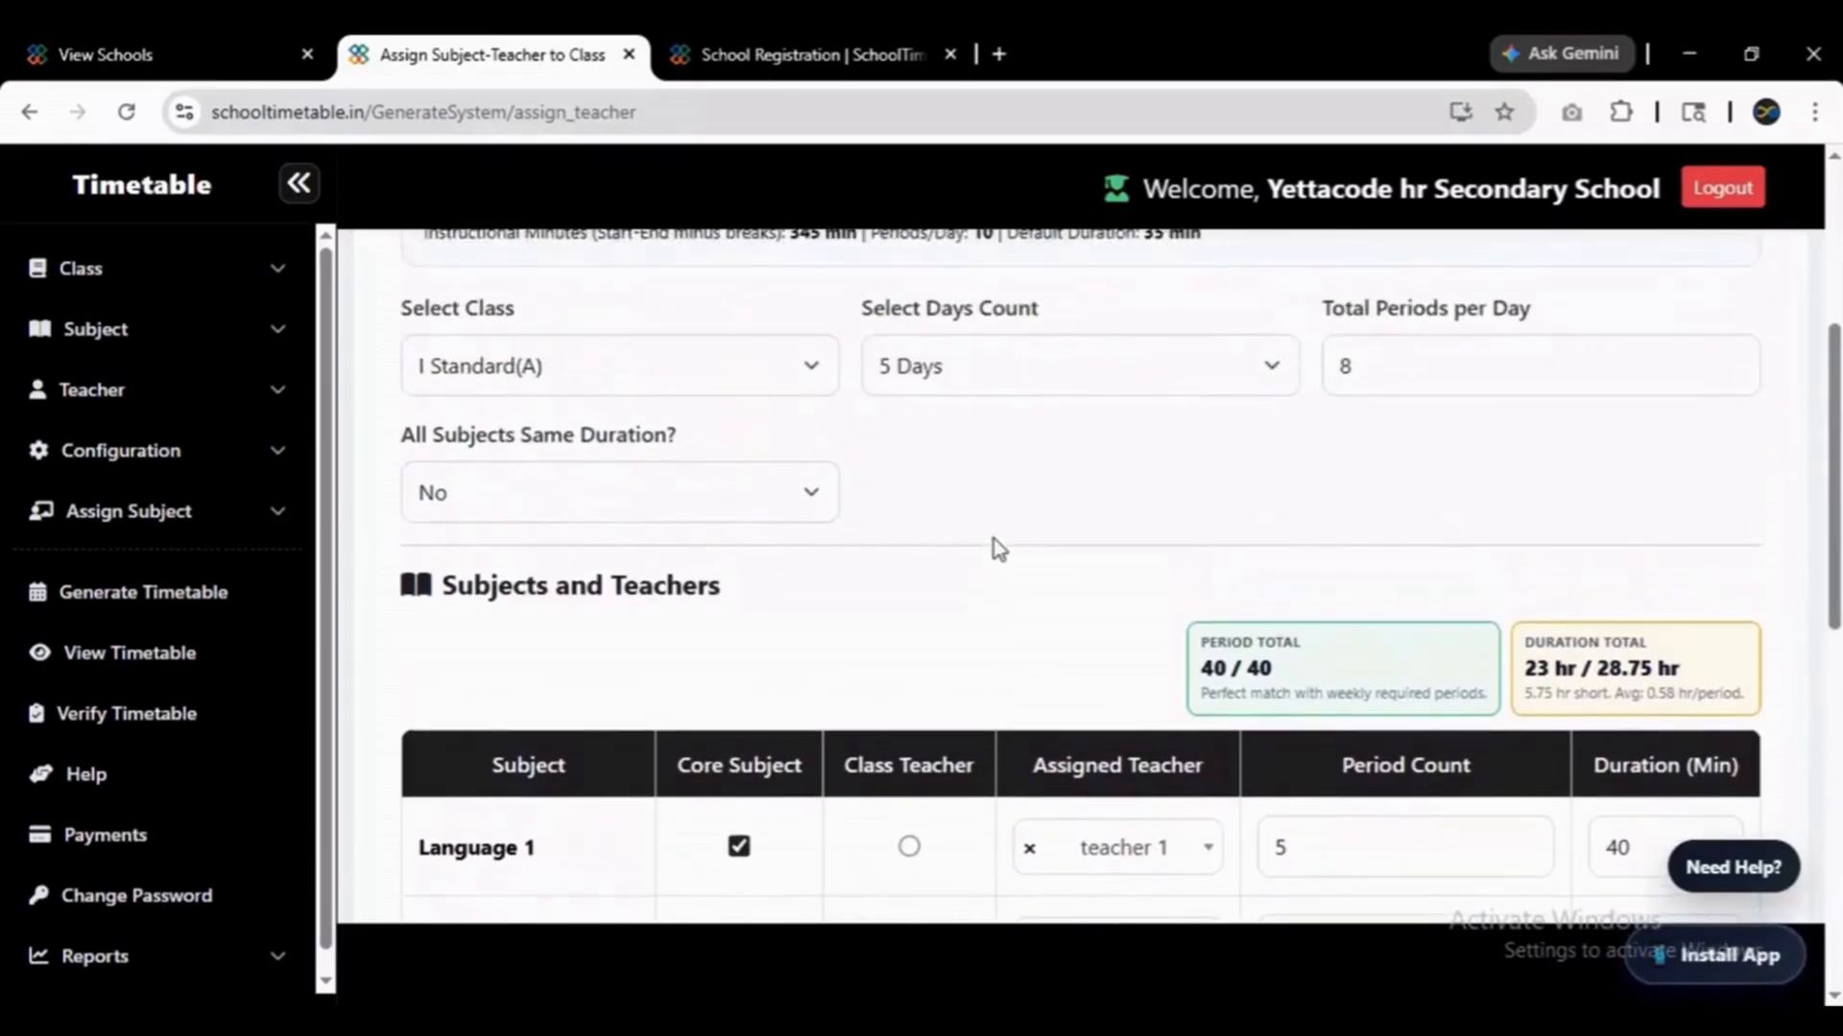
# Switch the same duration setting for all subjects to Yes and return it to No.
pyautogui.click(742, 487)
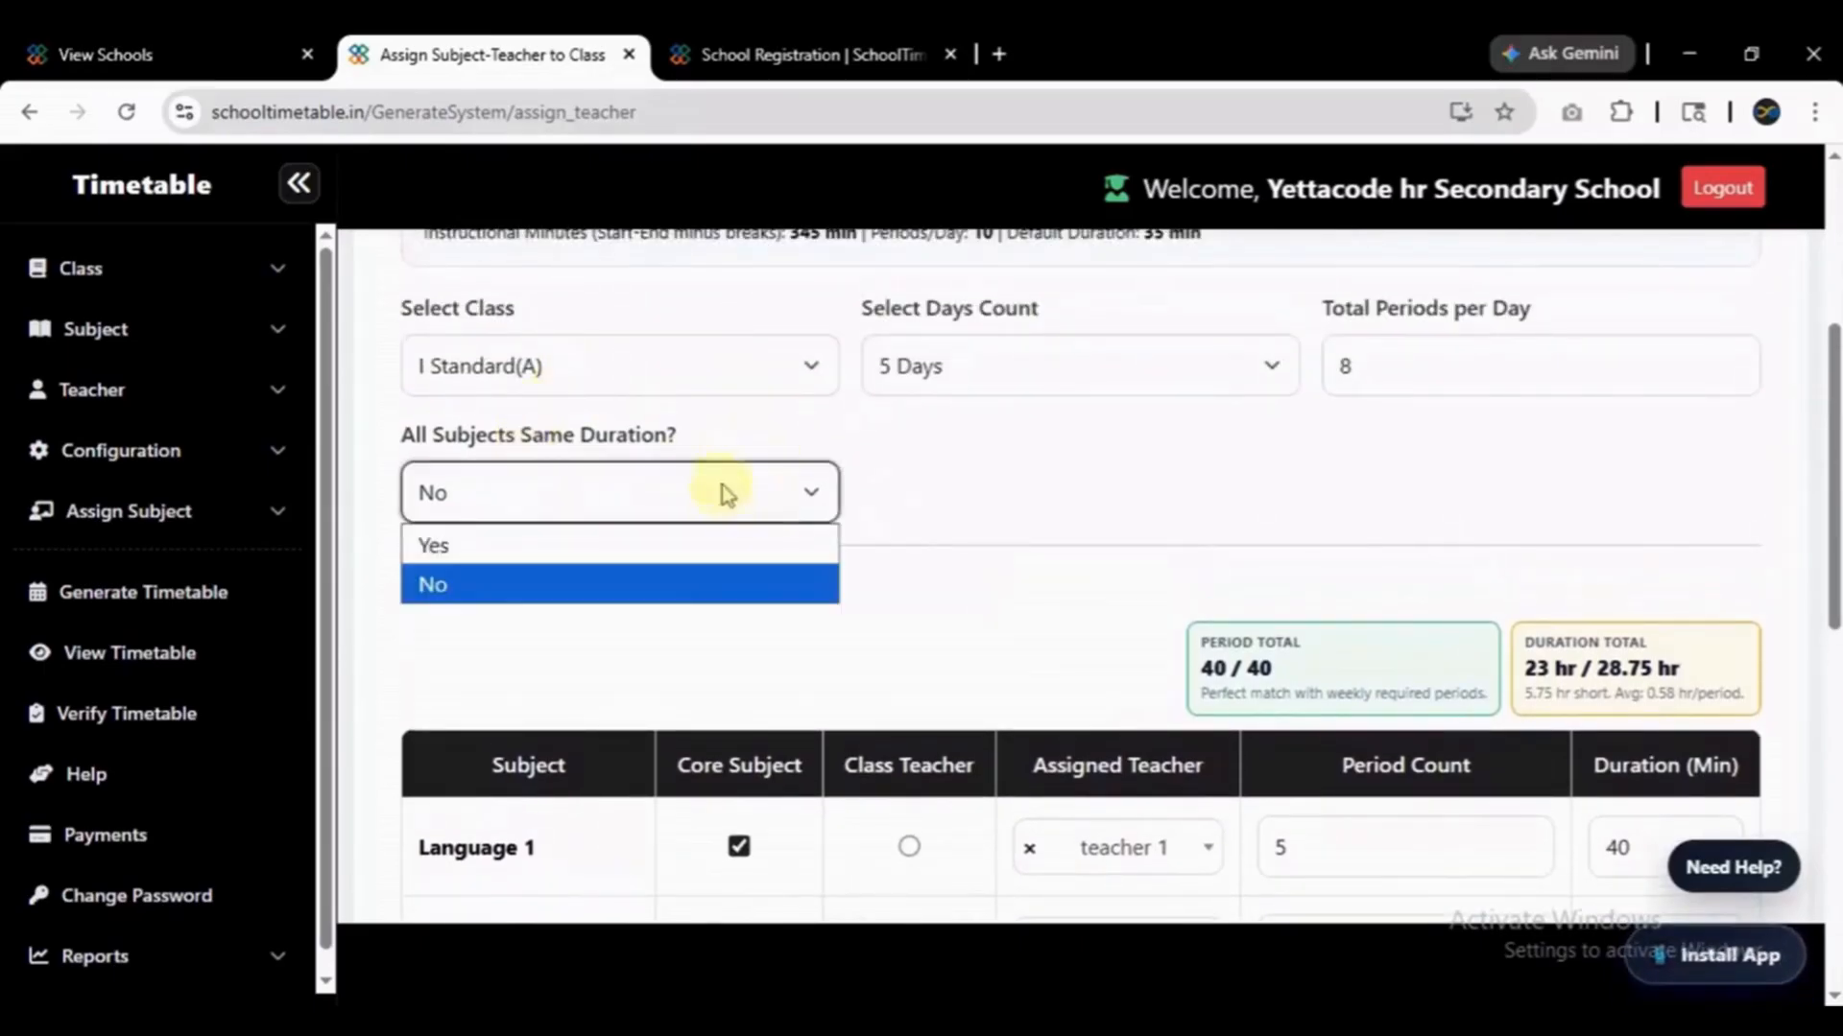
pyautogui.click(638, 549)
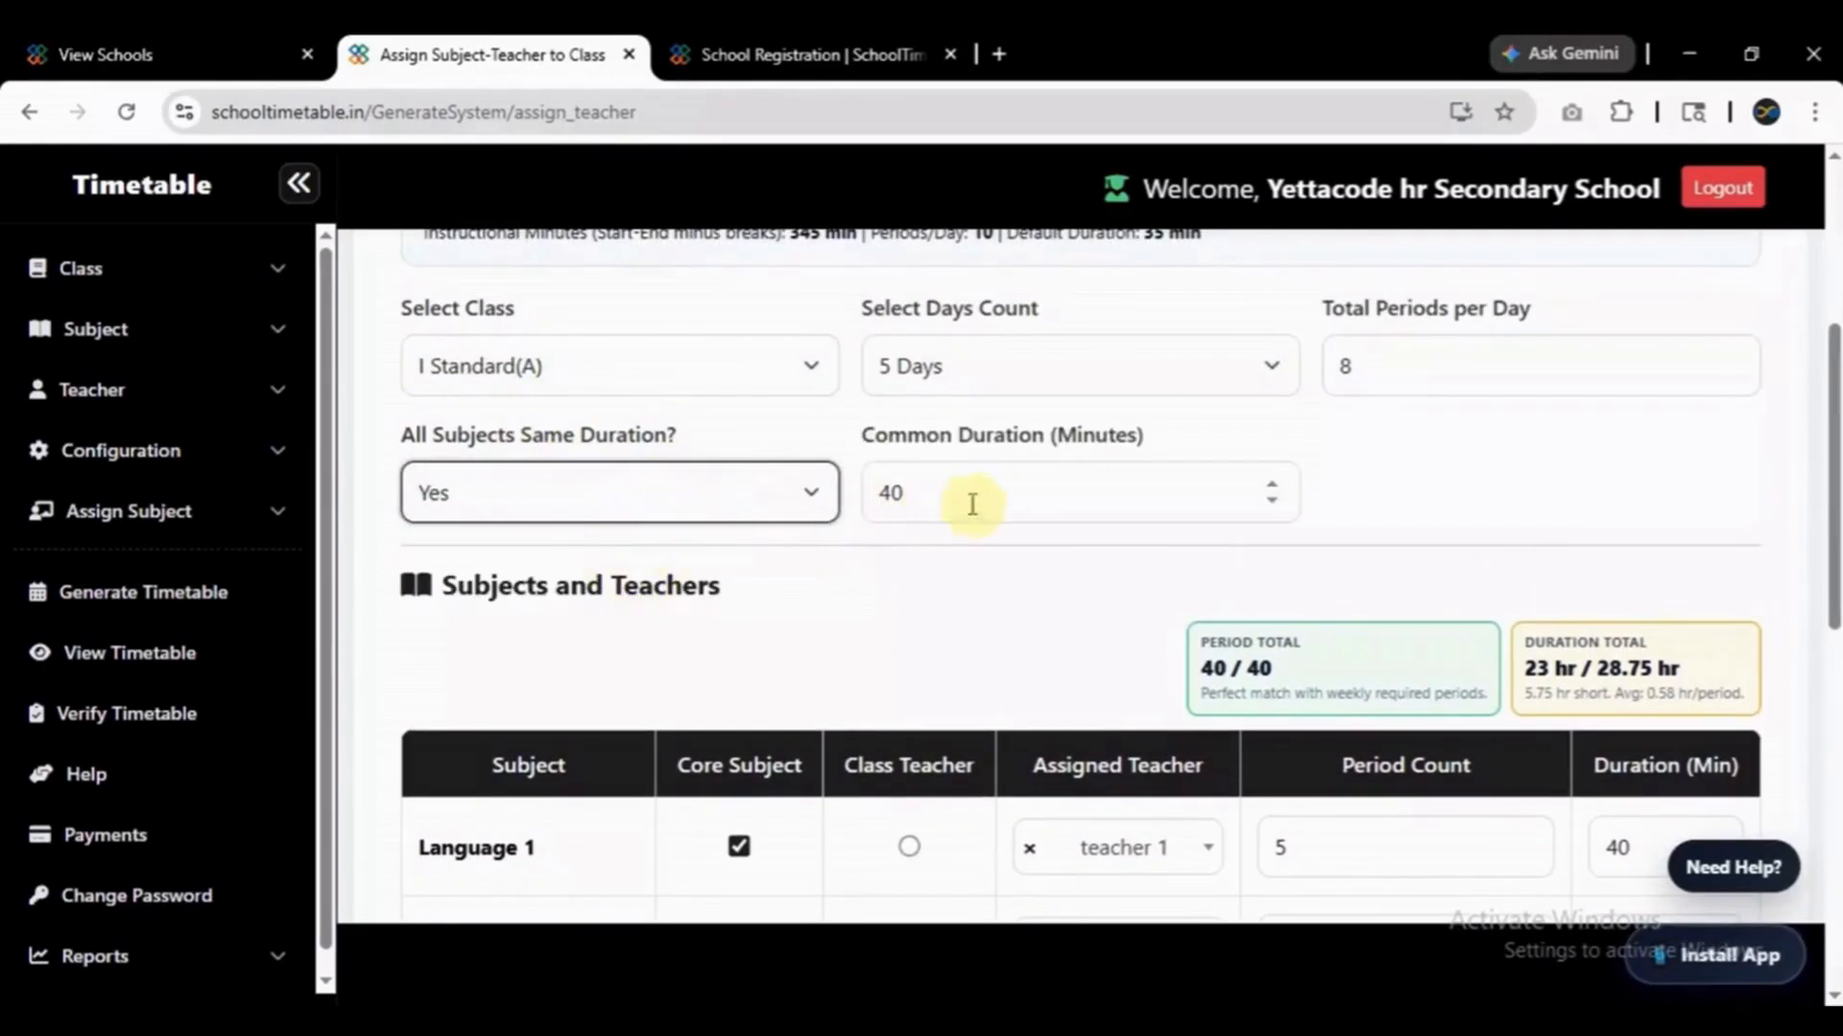
pyautogui.click(790, 494)
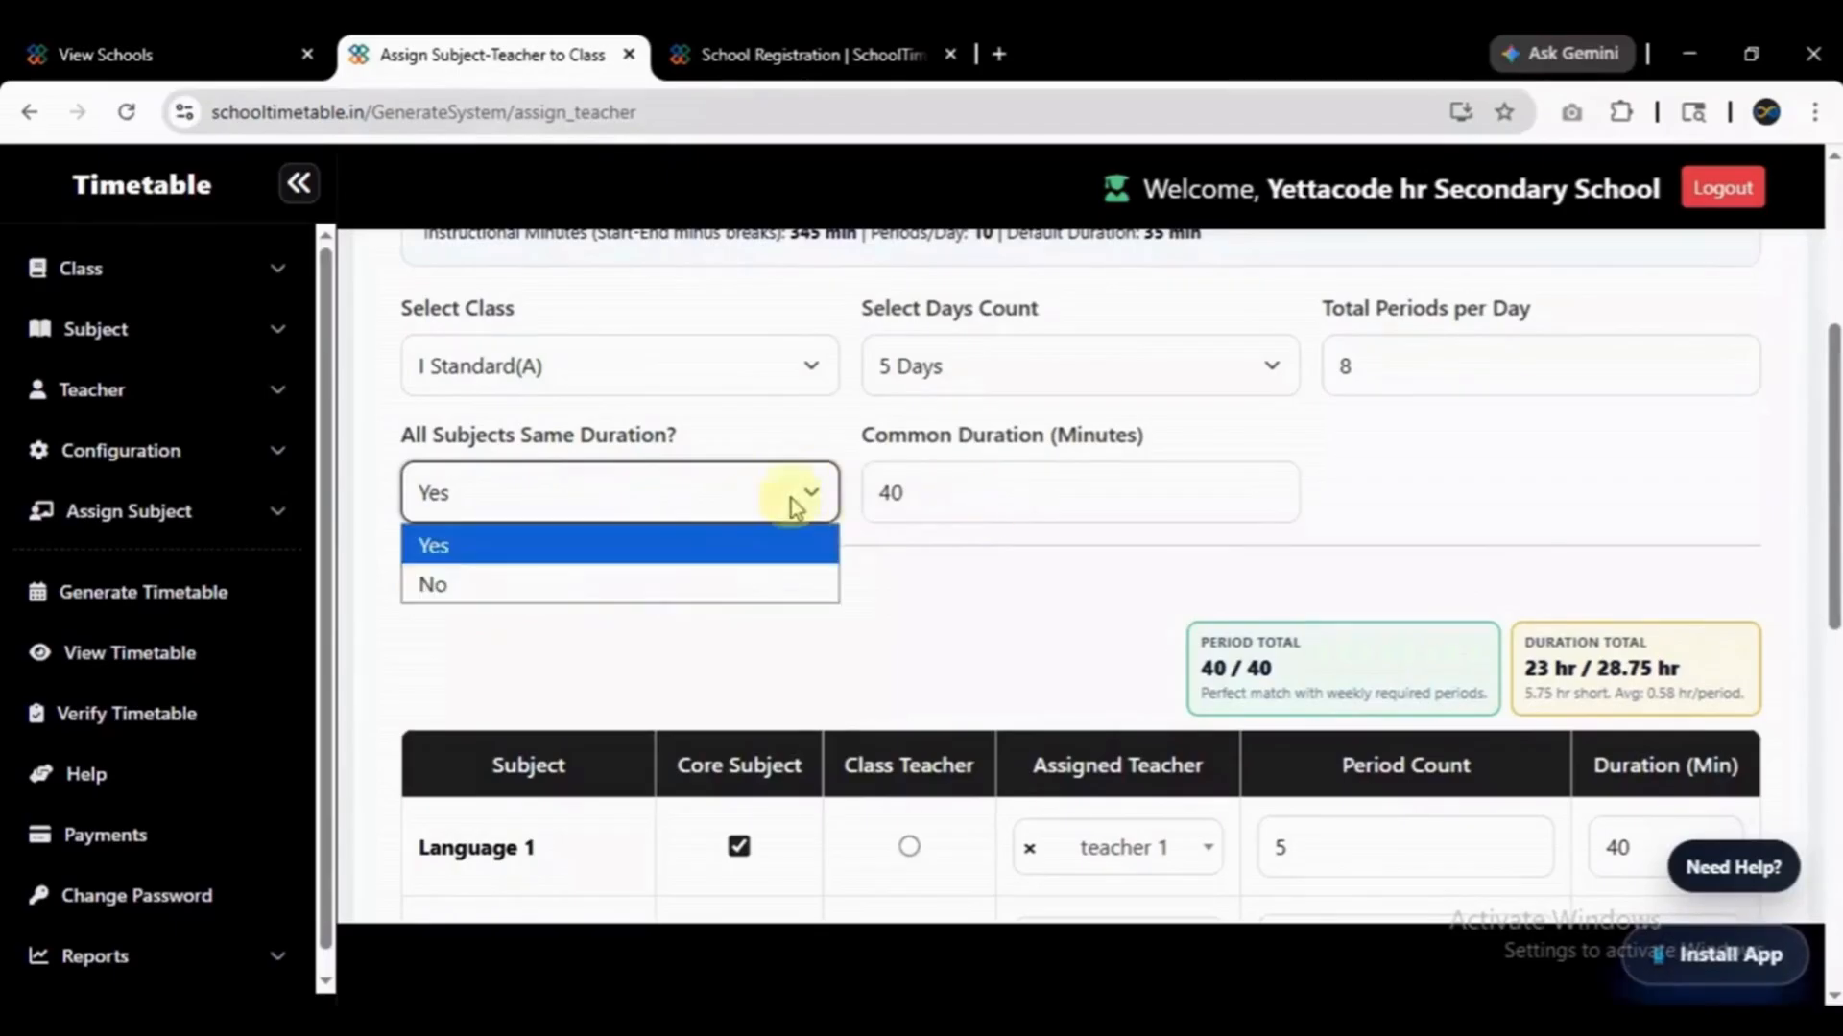
pyautogui.click(751, 580)
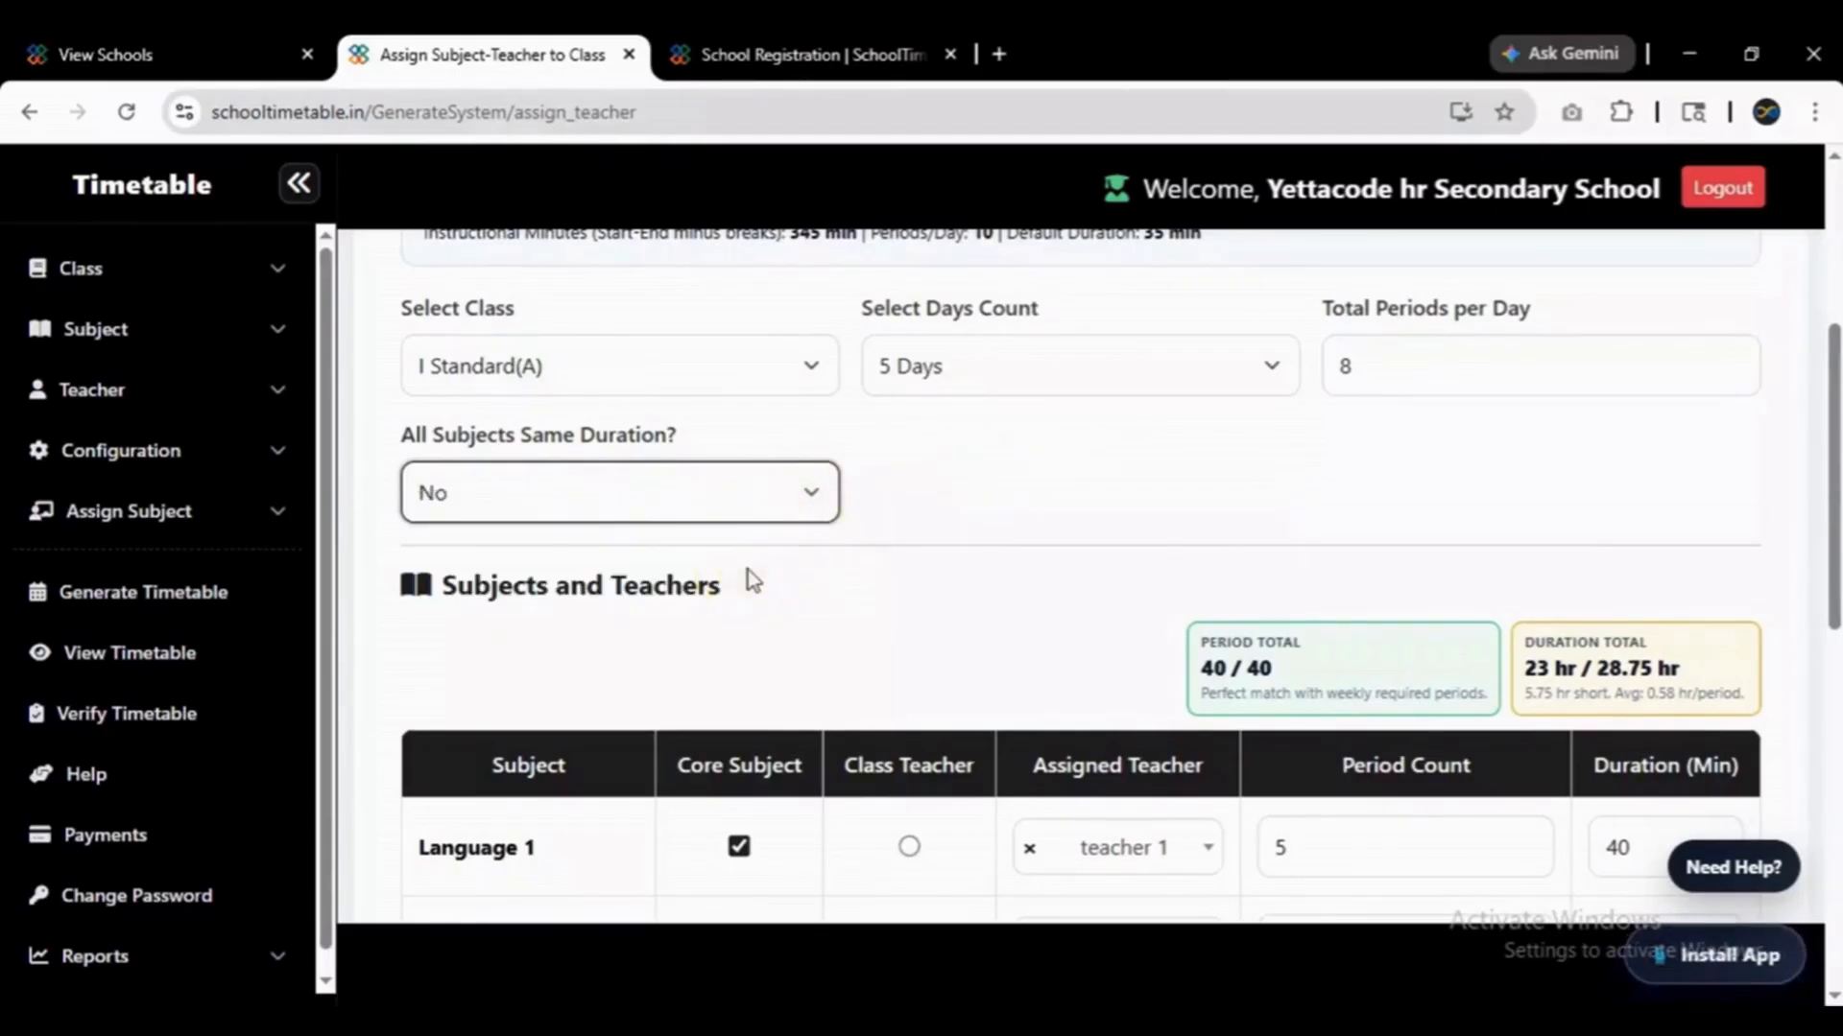
# Review the subject rows down to the class teacher subject and set the total periods per day to 10.
pyautogui.scroll(-6, 909, 601)
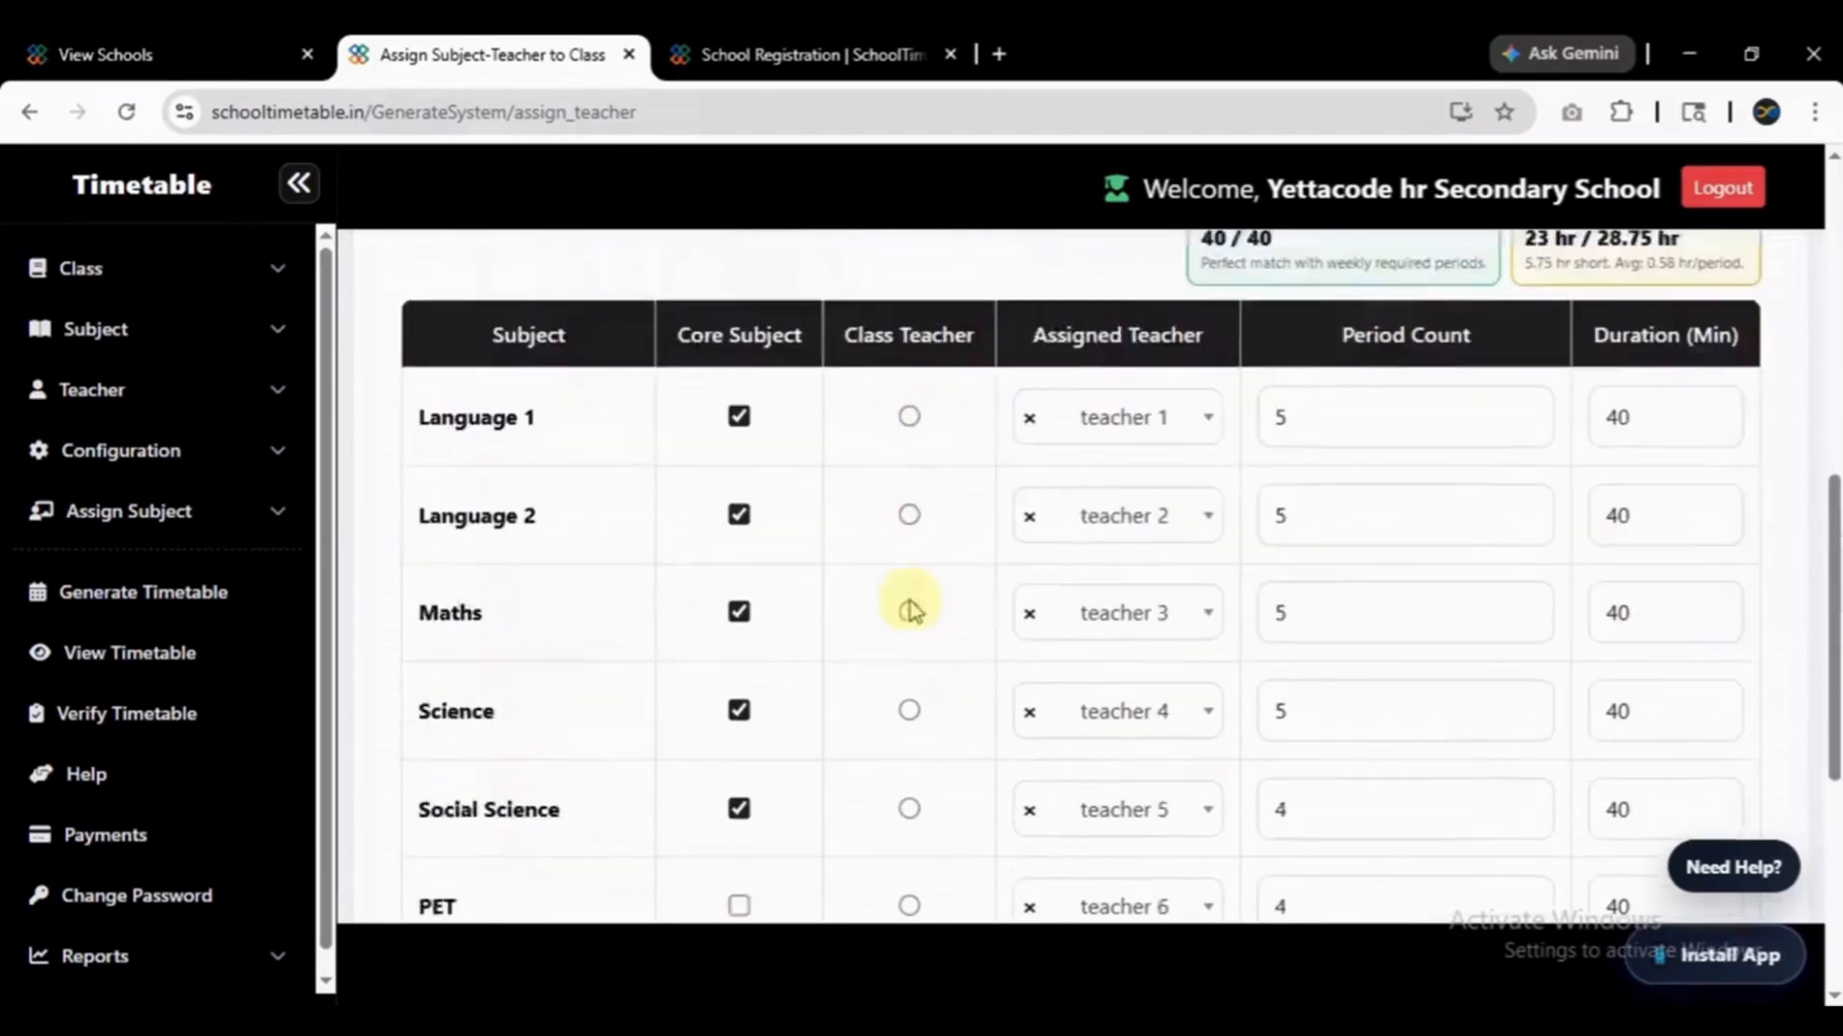
pyautogui.scroll(-3, 909, 611)
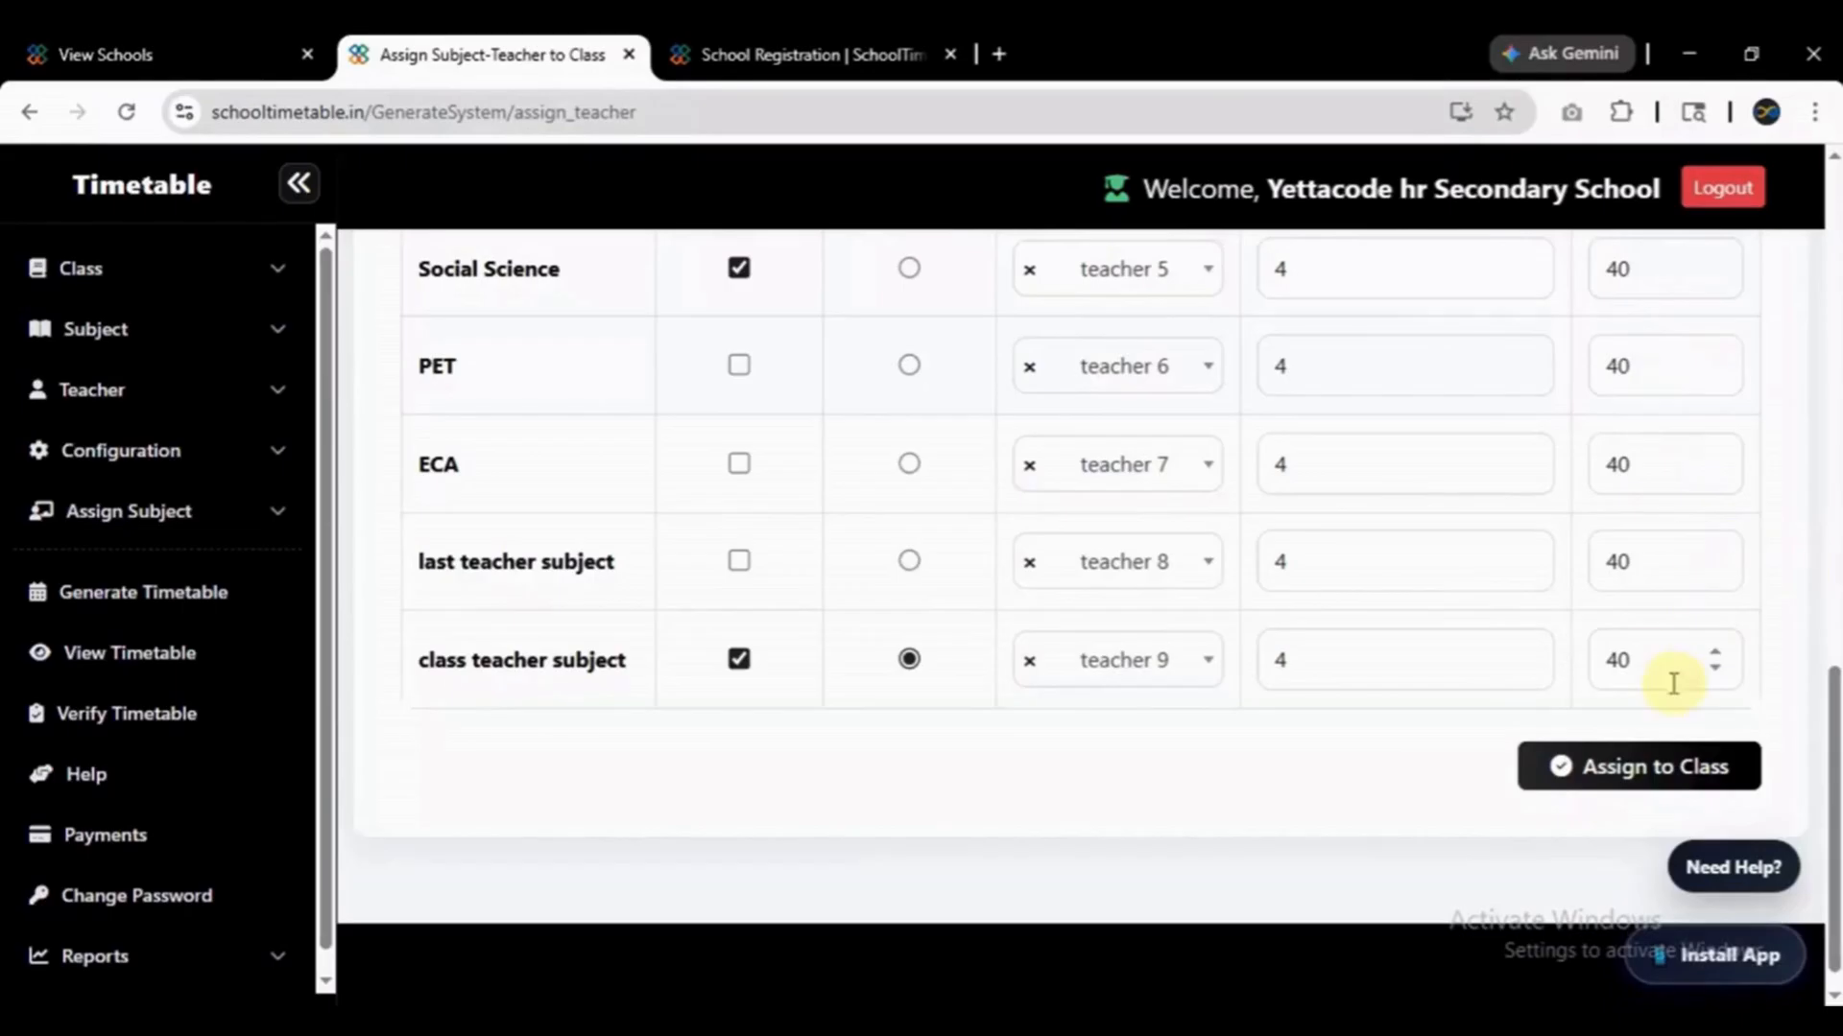
pyautogui.click(1638, 536)
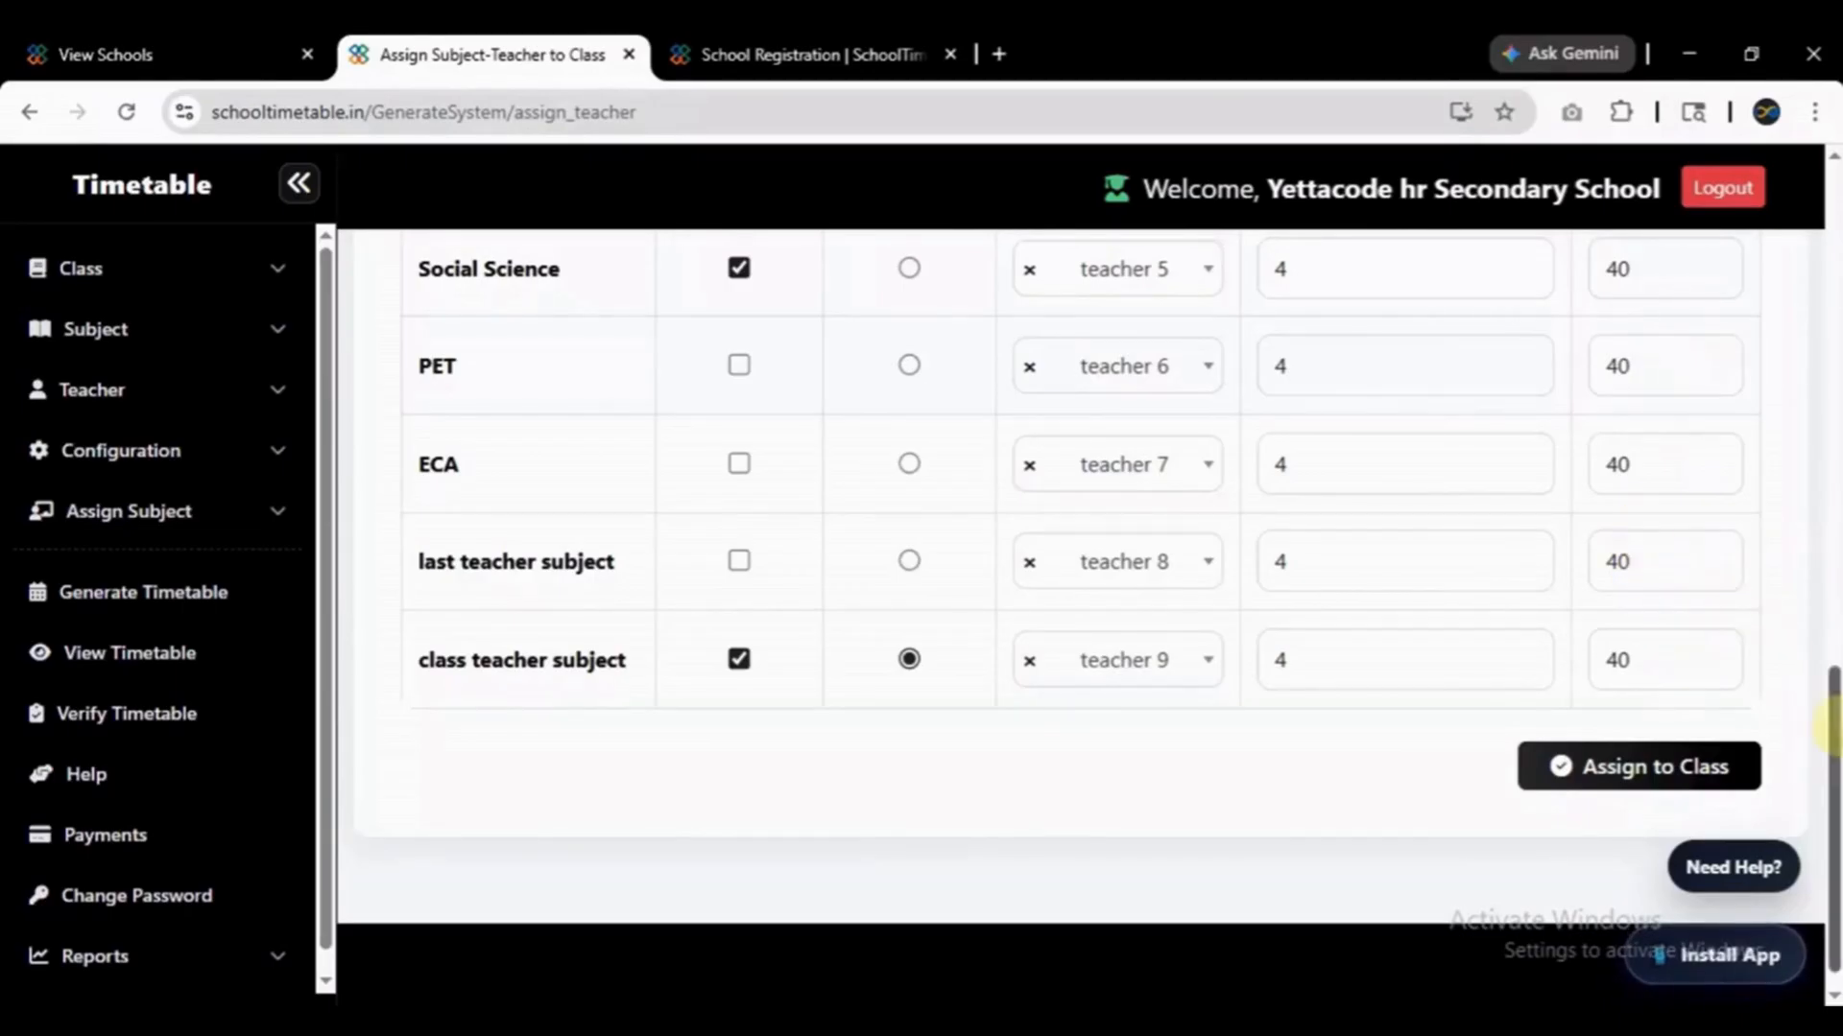
pyautogui.moveTo(1831, 729); pyautogui.dragTo(1828, 350)
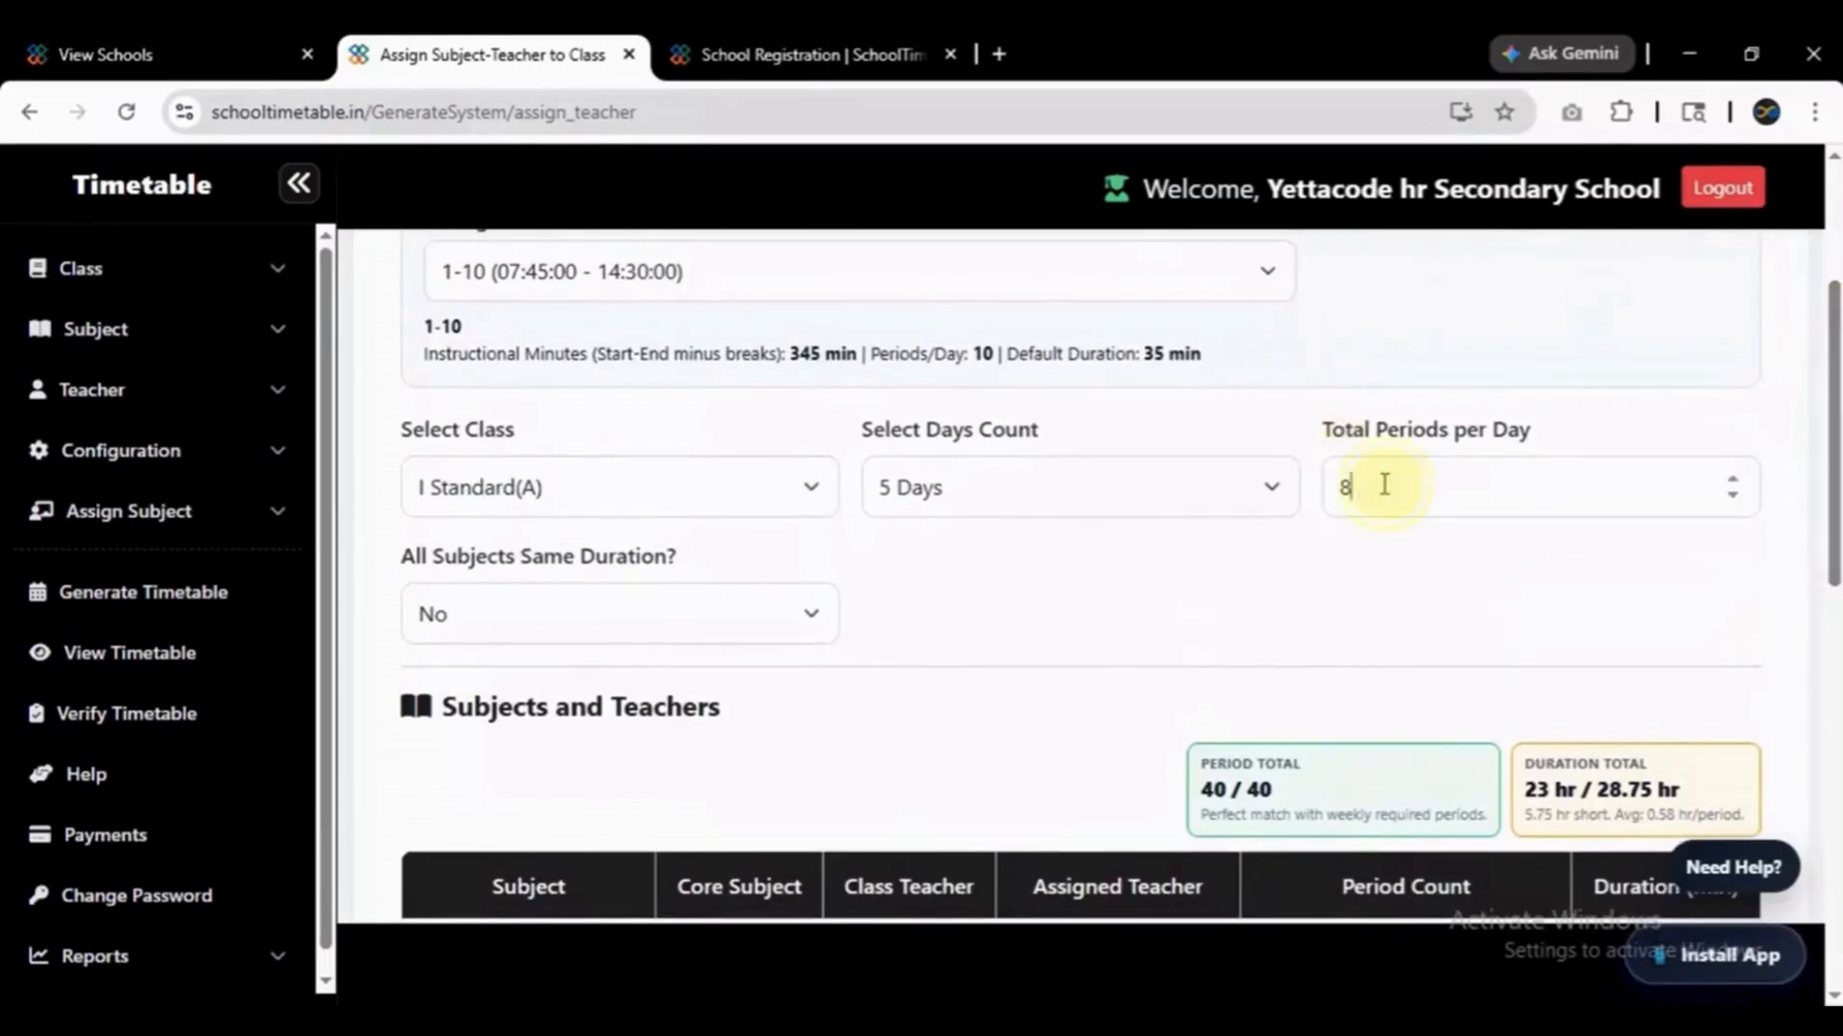
pyautogui.moveTo(1383, 484); pyautogui.dragTo(1317, 504)
pyautogui.write('10')
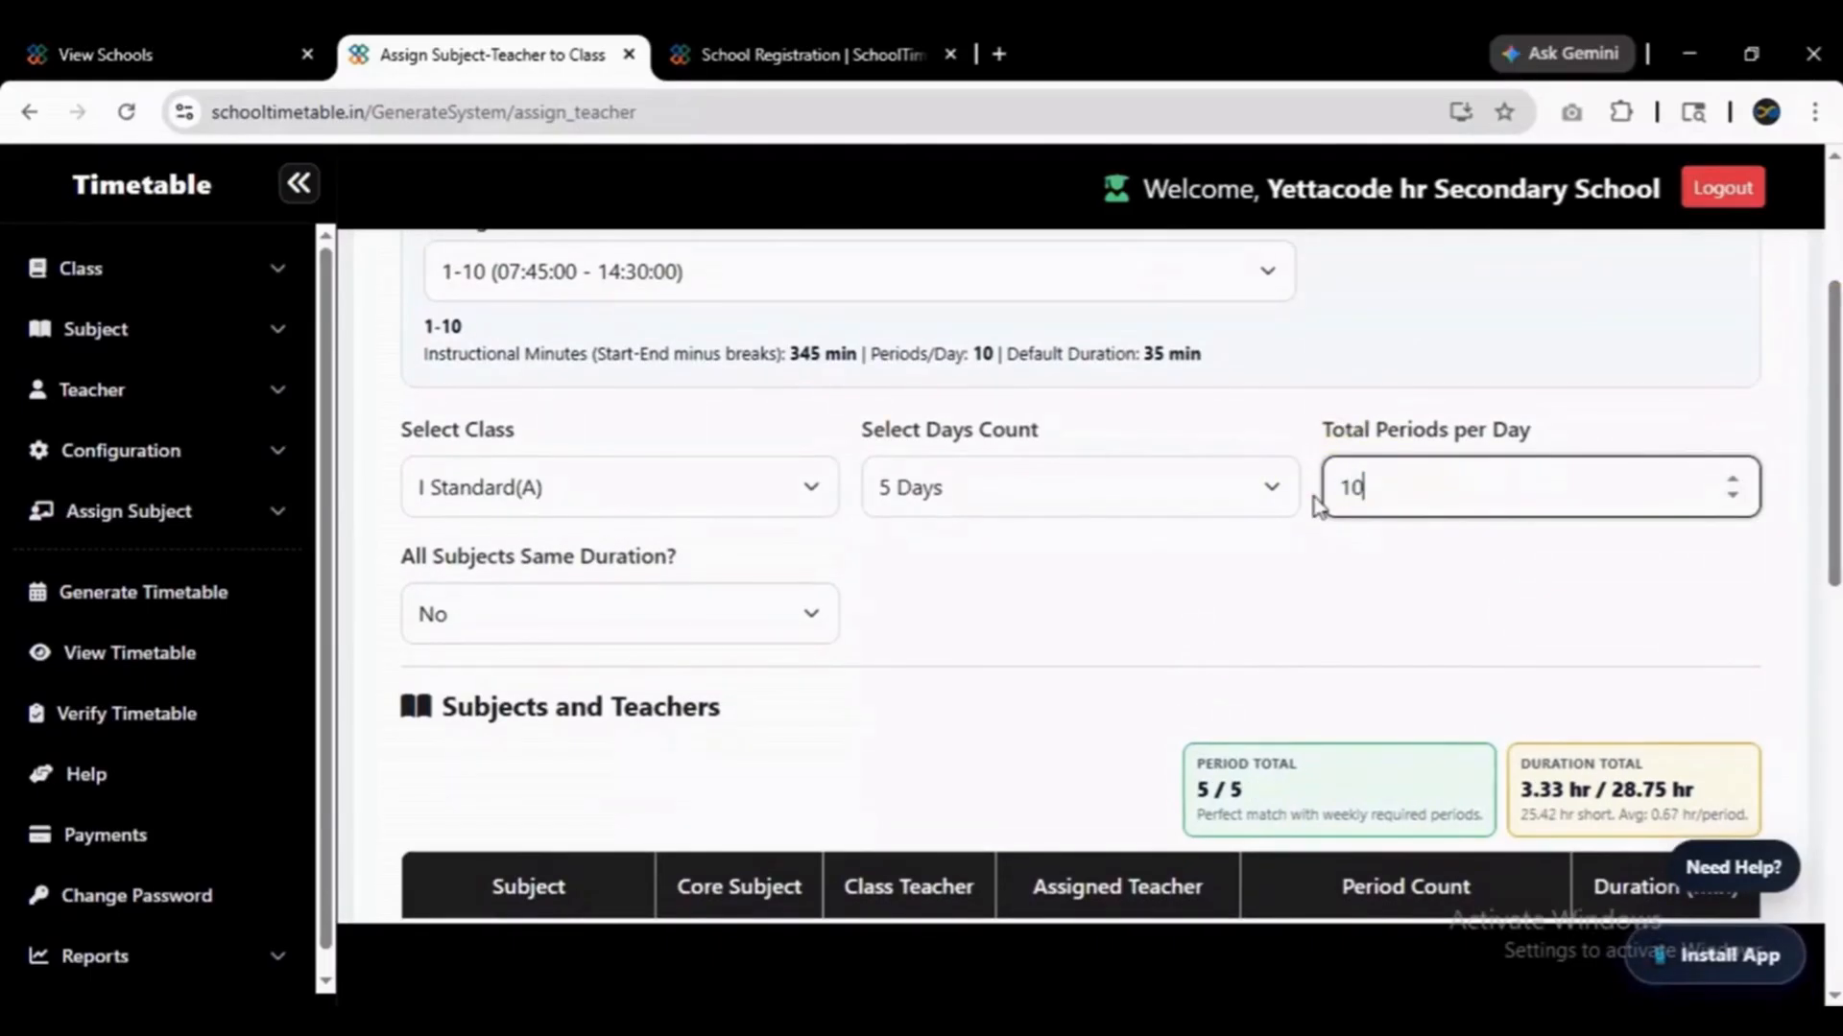
pyautogui.click(1547, 320)
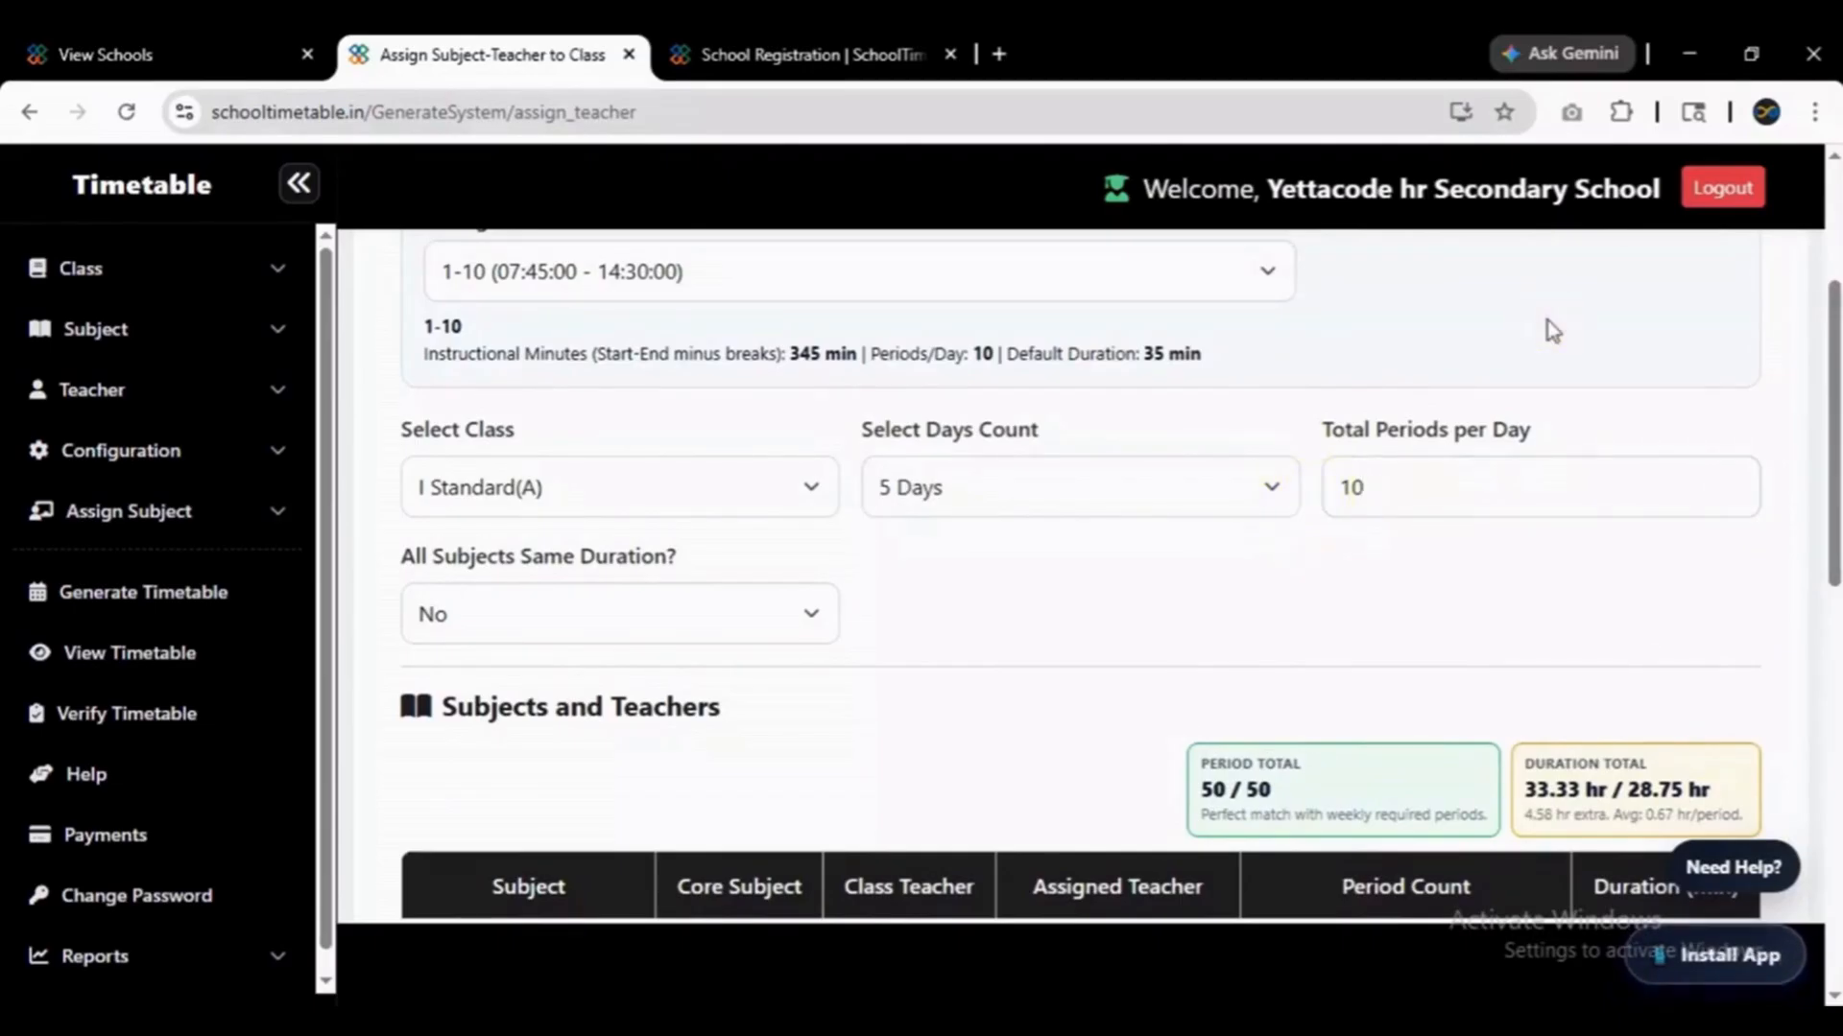
# Switch the selected class to I Standard(B) and return it to I Standard(A).
pyautogui.scroll(3, 1547, 321)
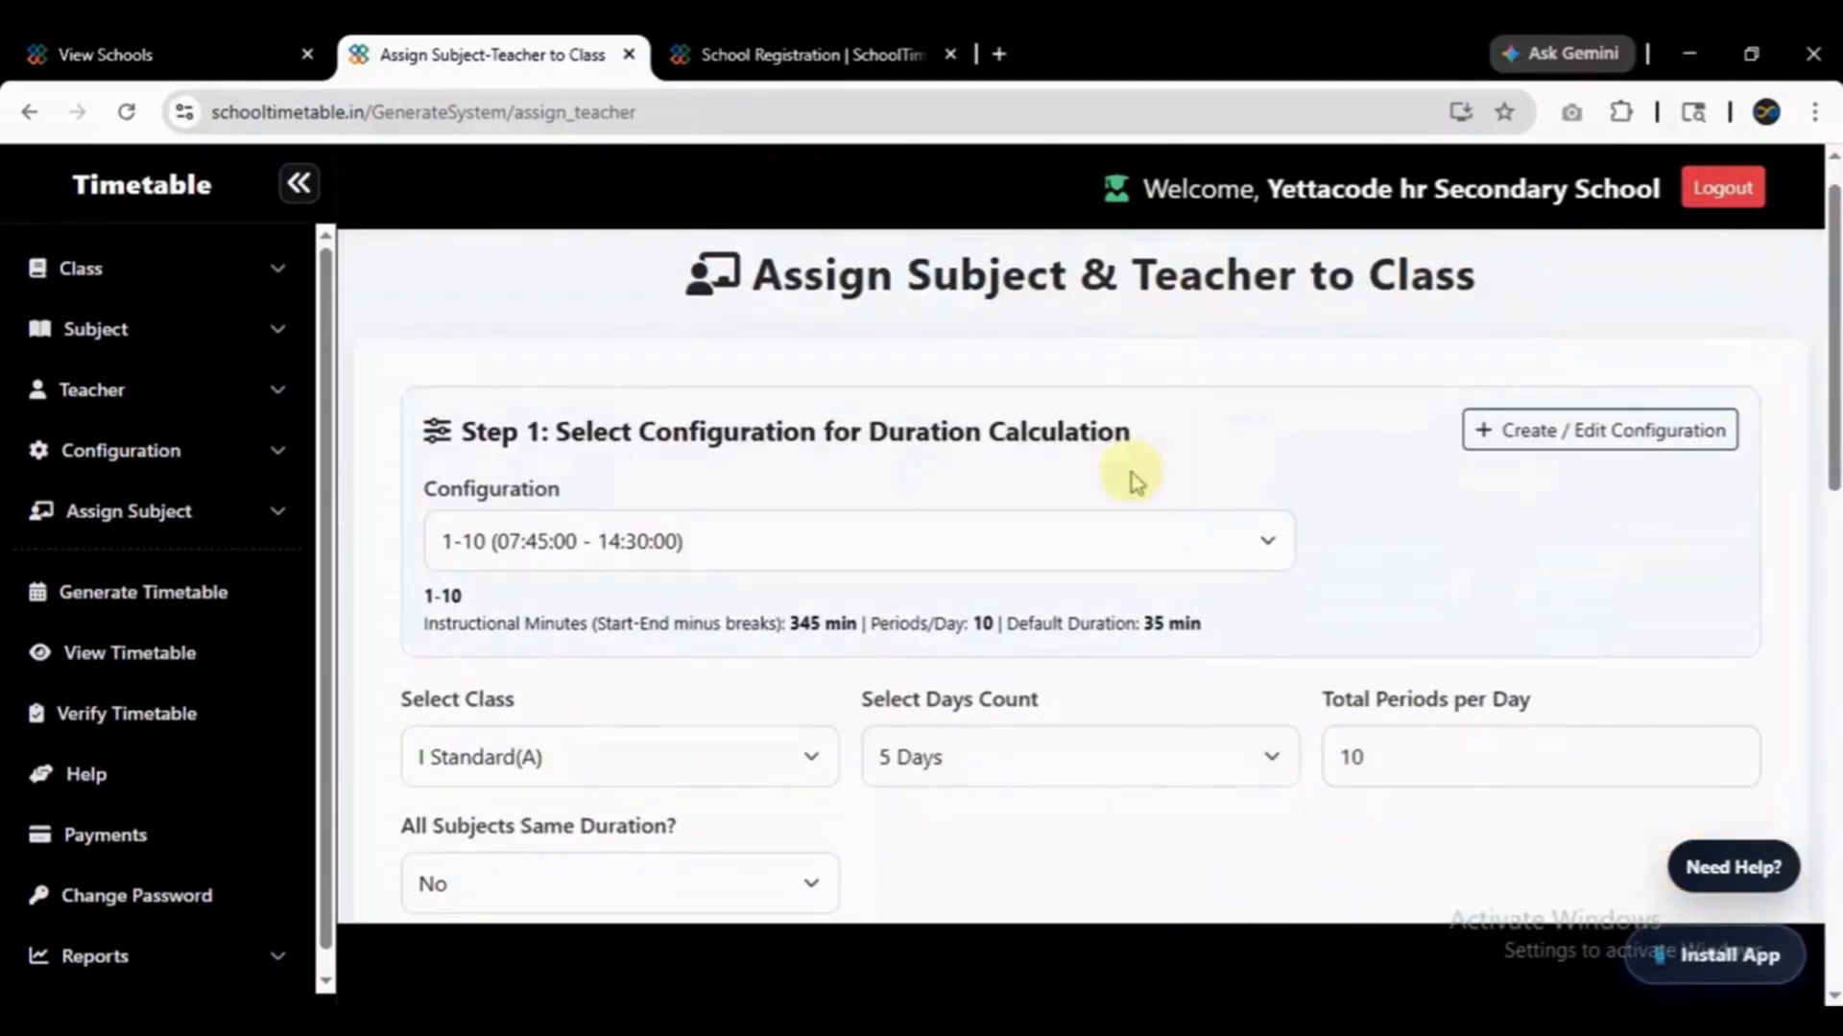
pyautogui.scroll(-4, 1292, 547)
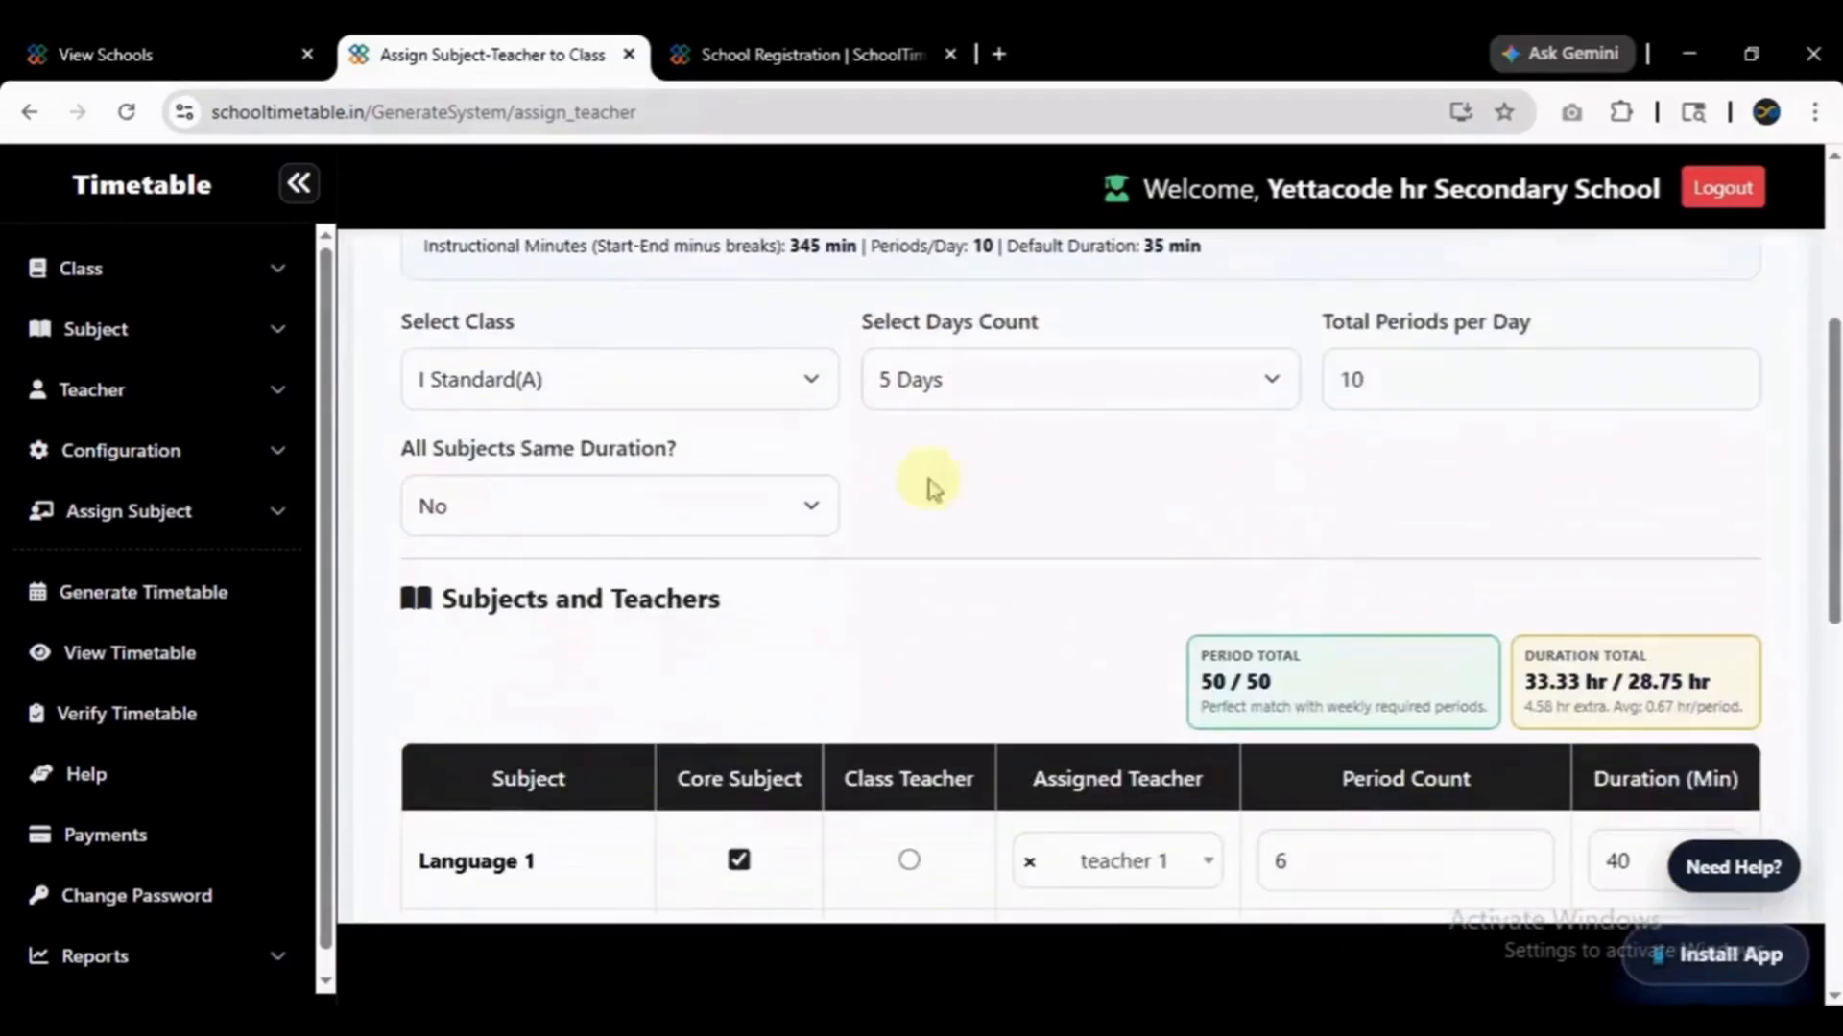
pyautogui.click(800, 388)
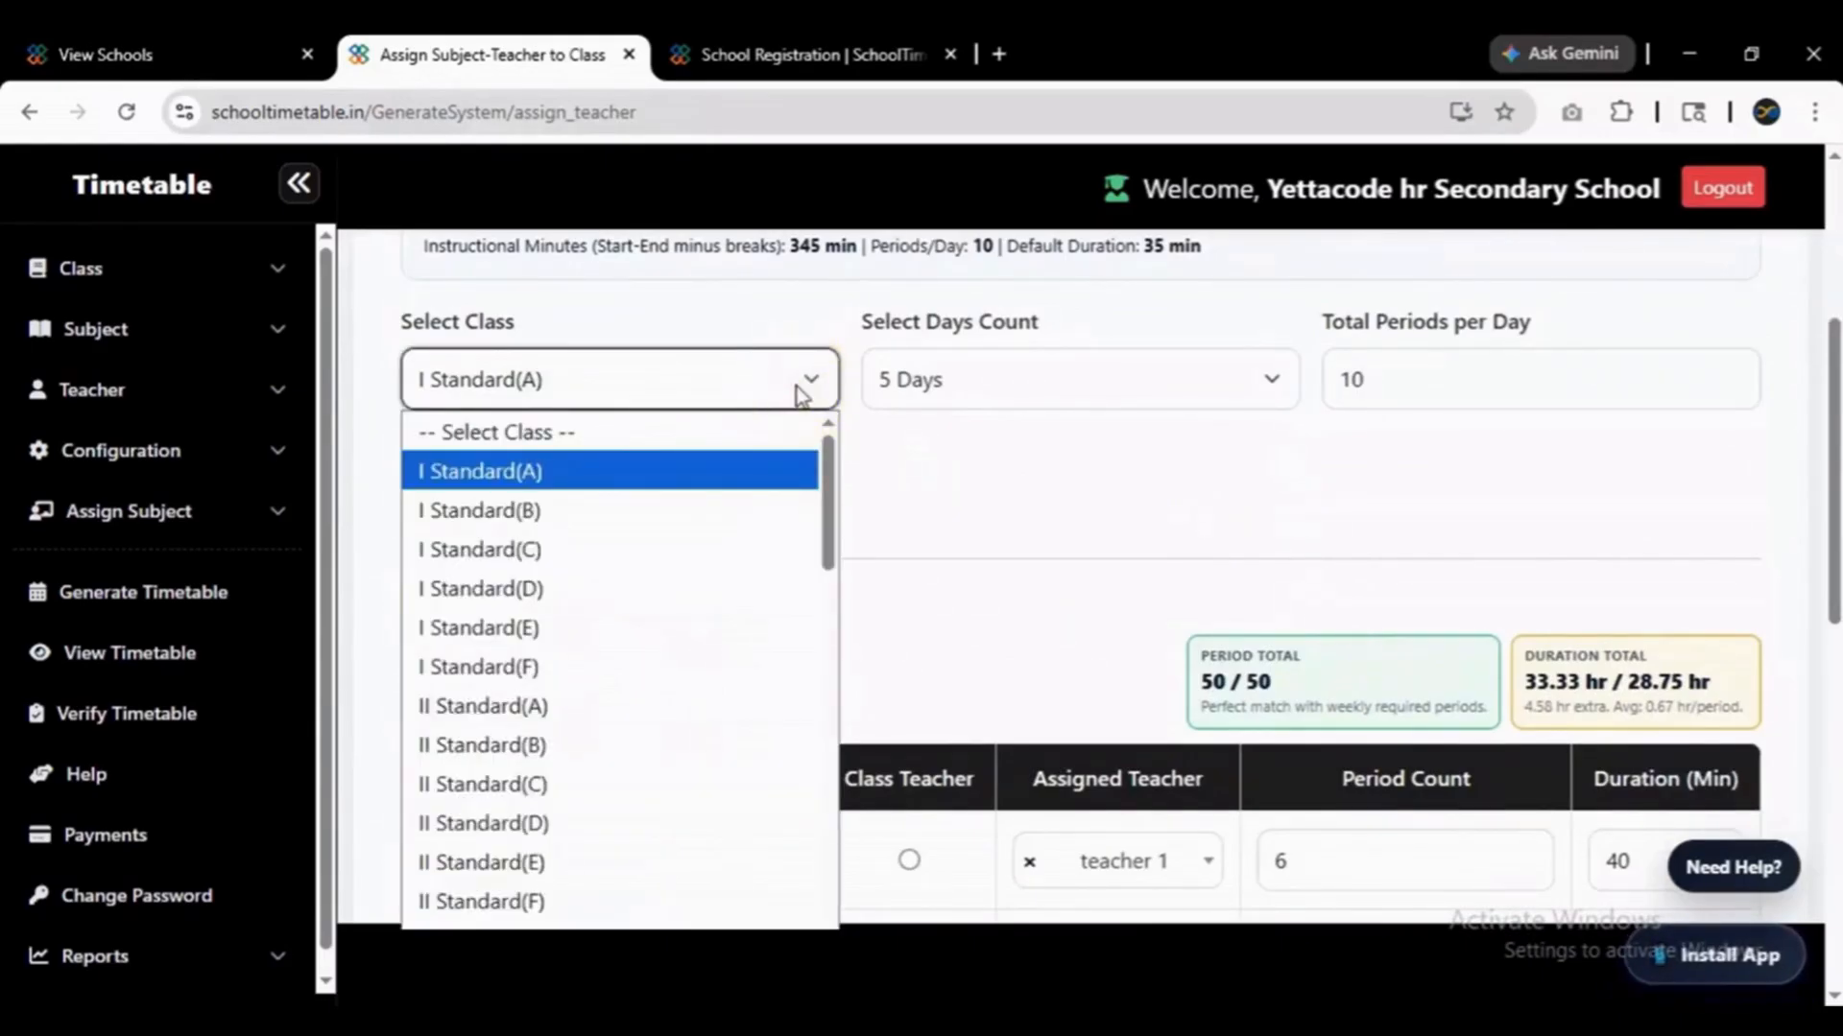
pyautogui.click(699, 511)
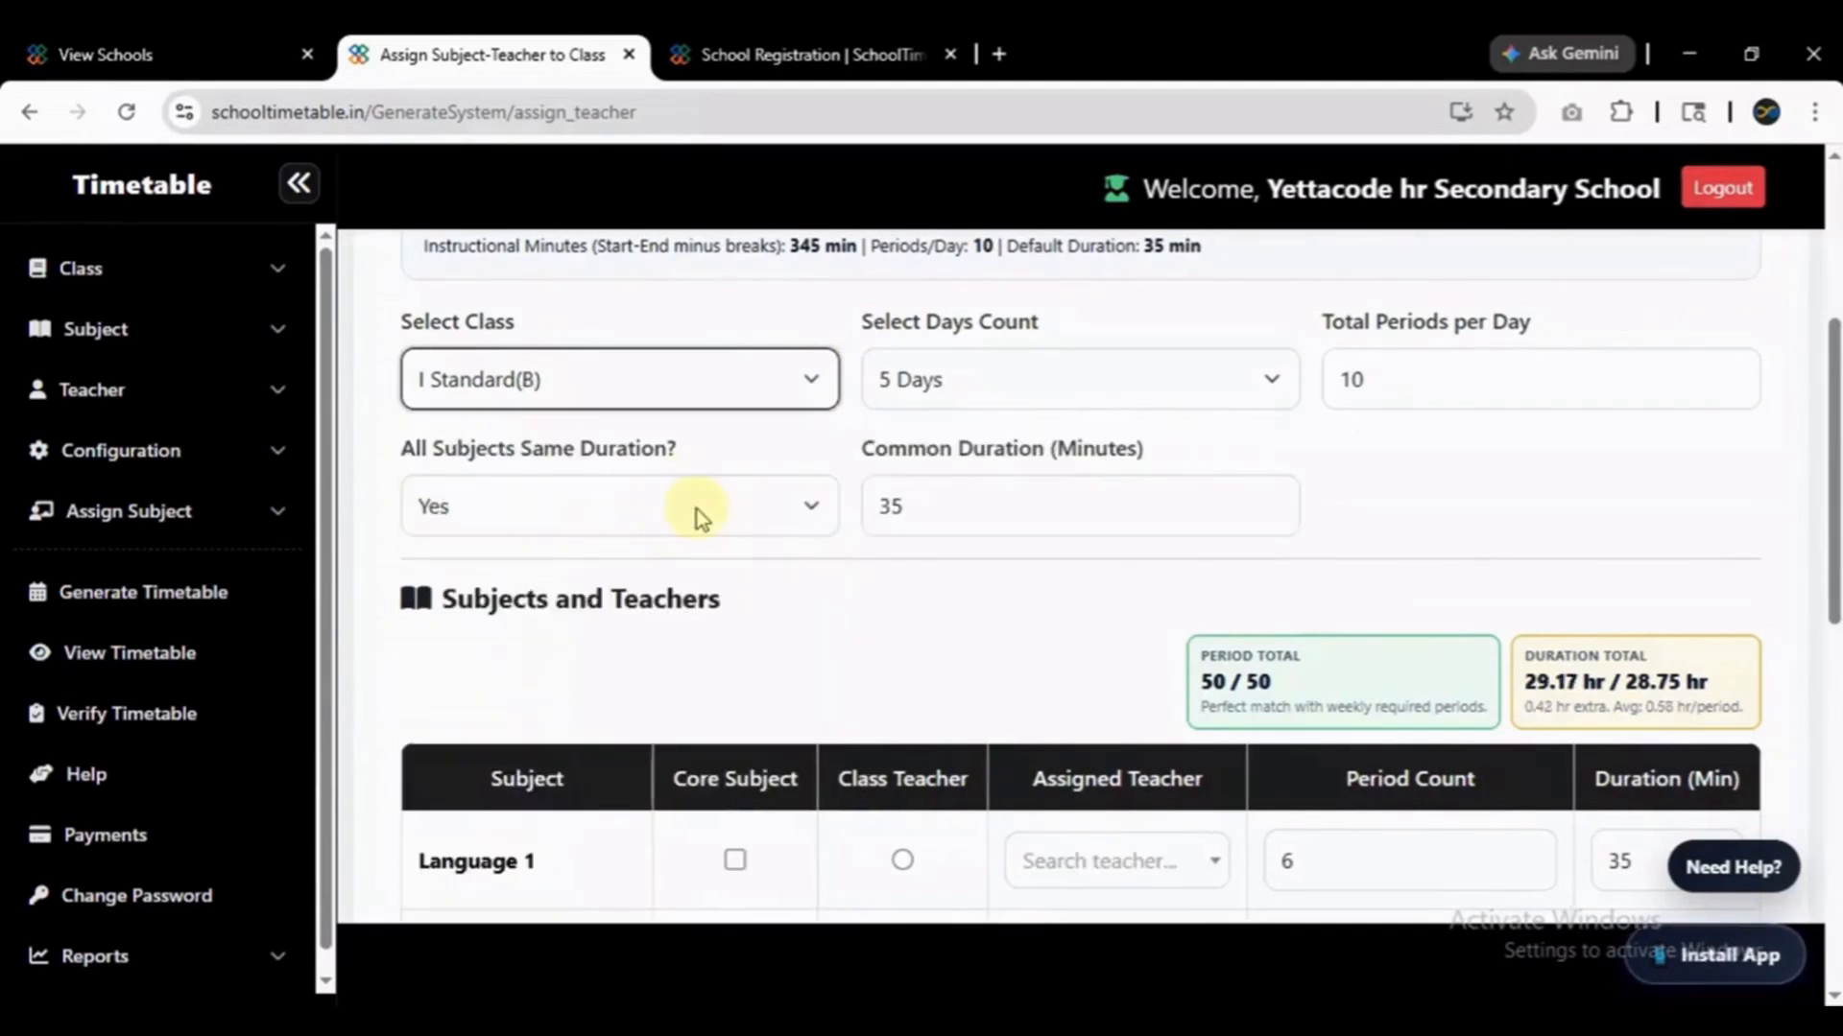
pyautogui.click(732, 403)
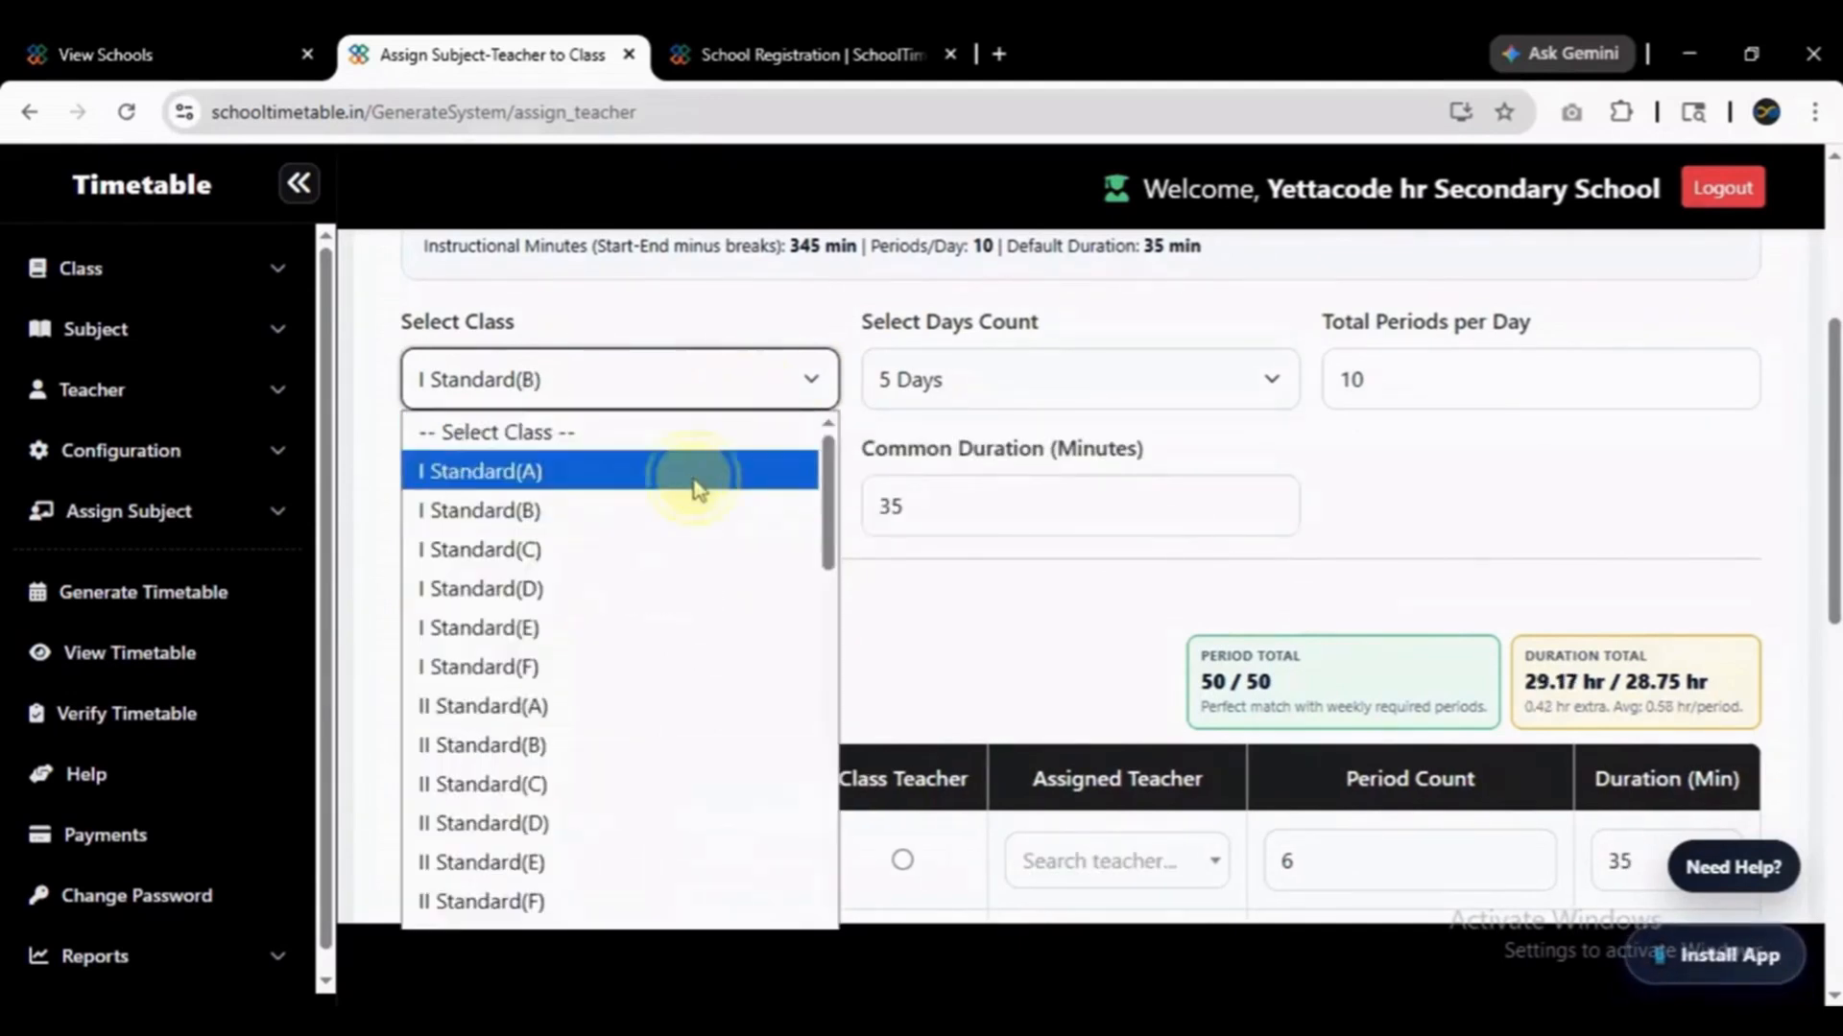
pyautogui.click(697, 473)
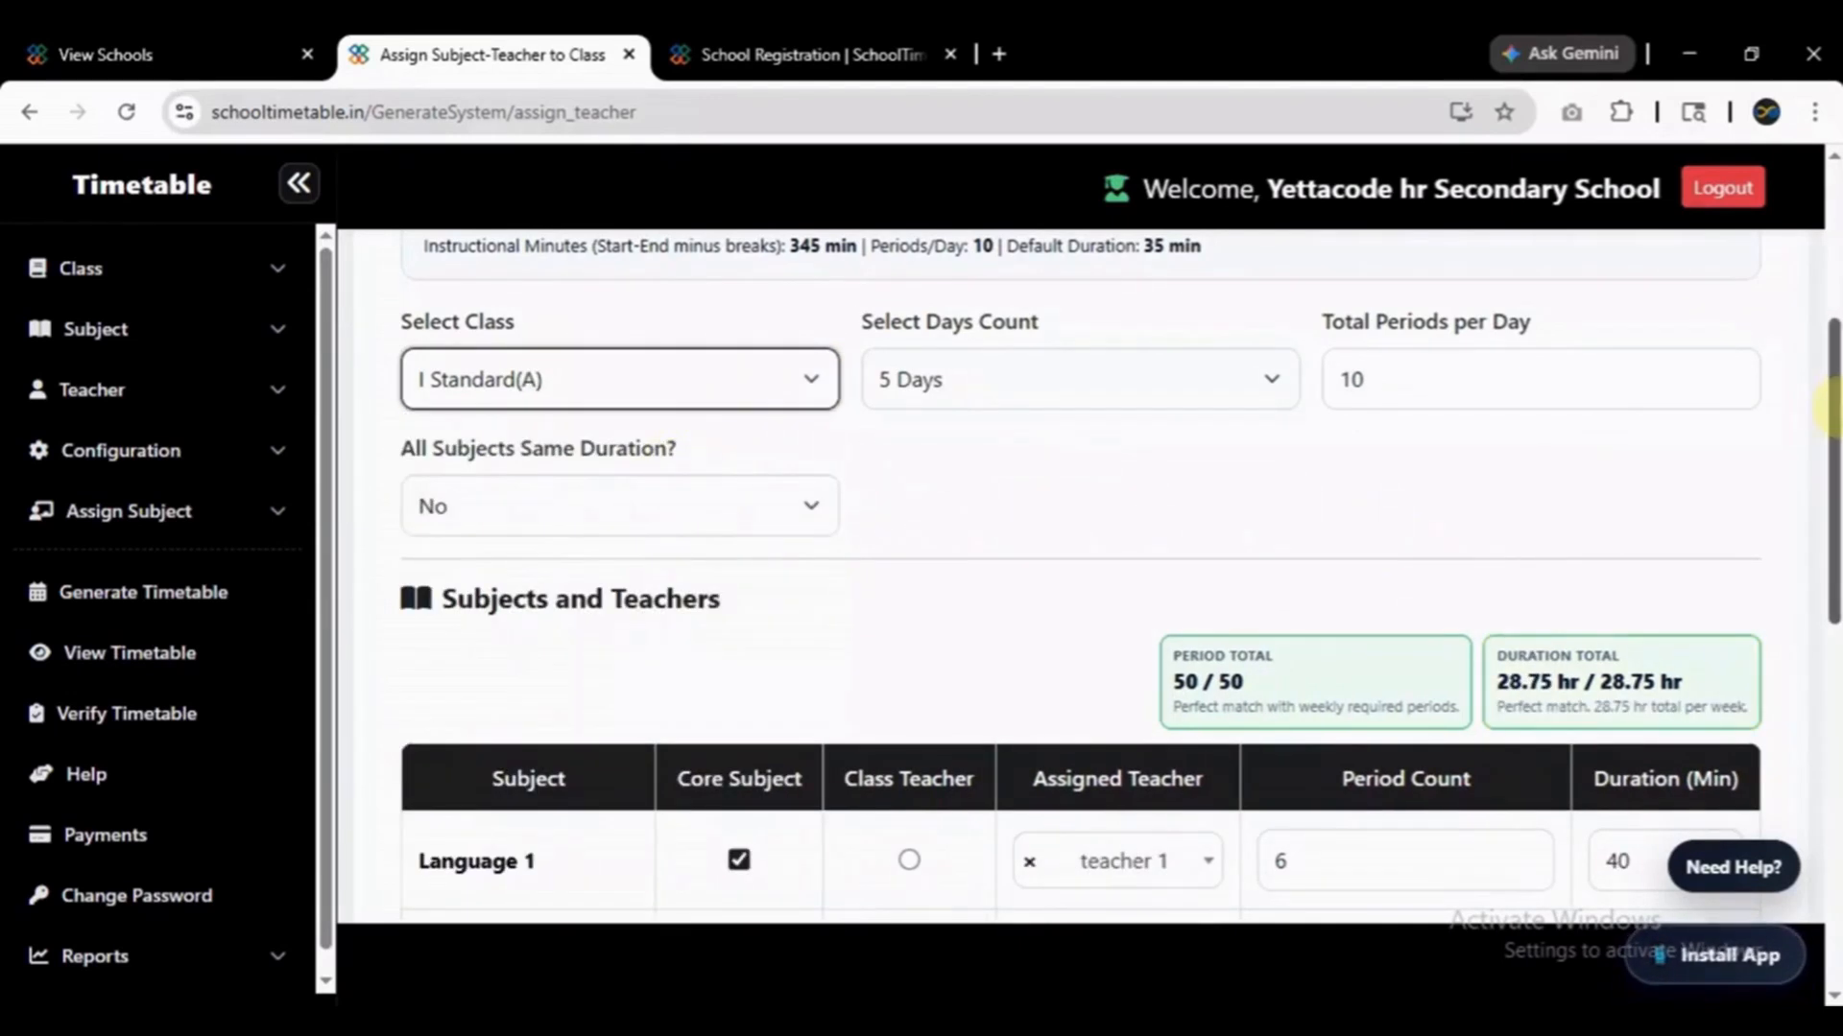
# Examine I Standard(A)'s configuration, period and duration totals, and each subject's teacher, period count and duration.
pyautogui.moveTo(1833, 423); pyautogui.dragTo(1831, 269)
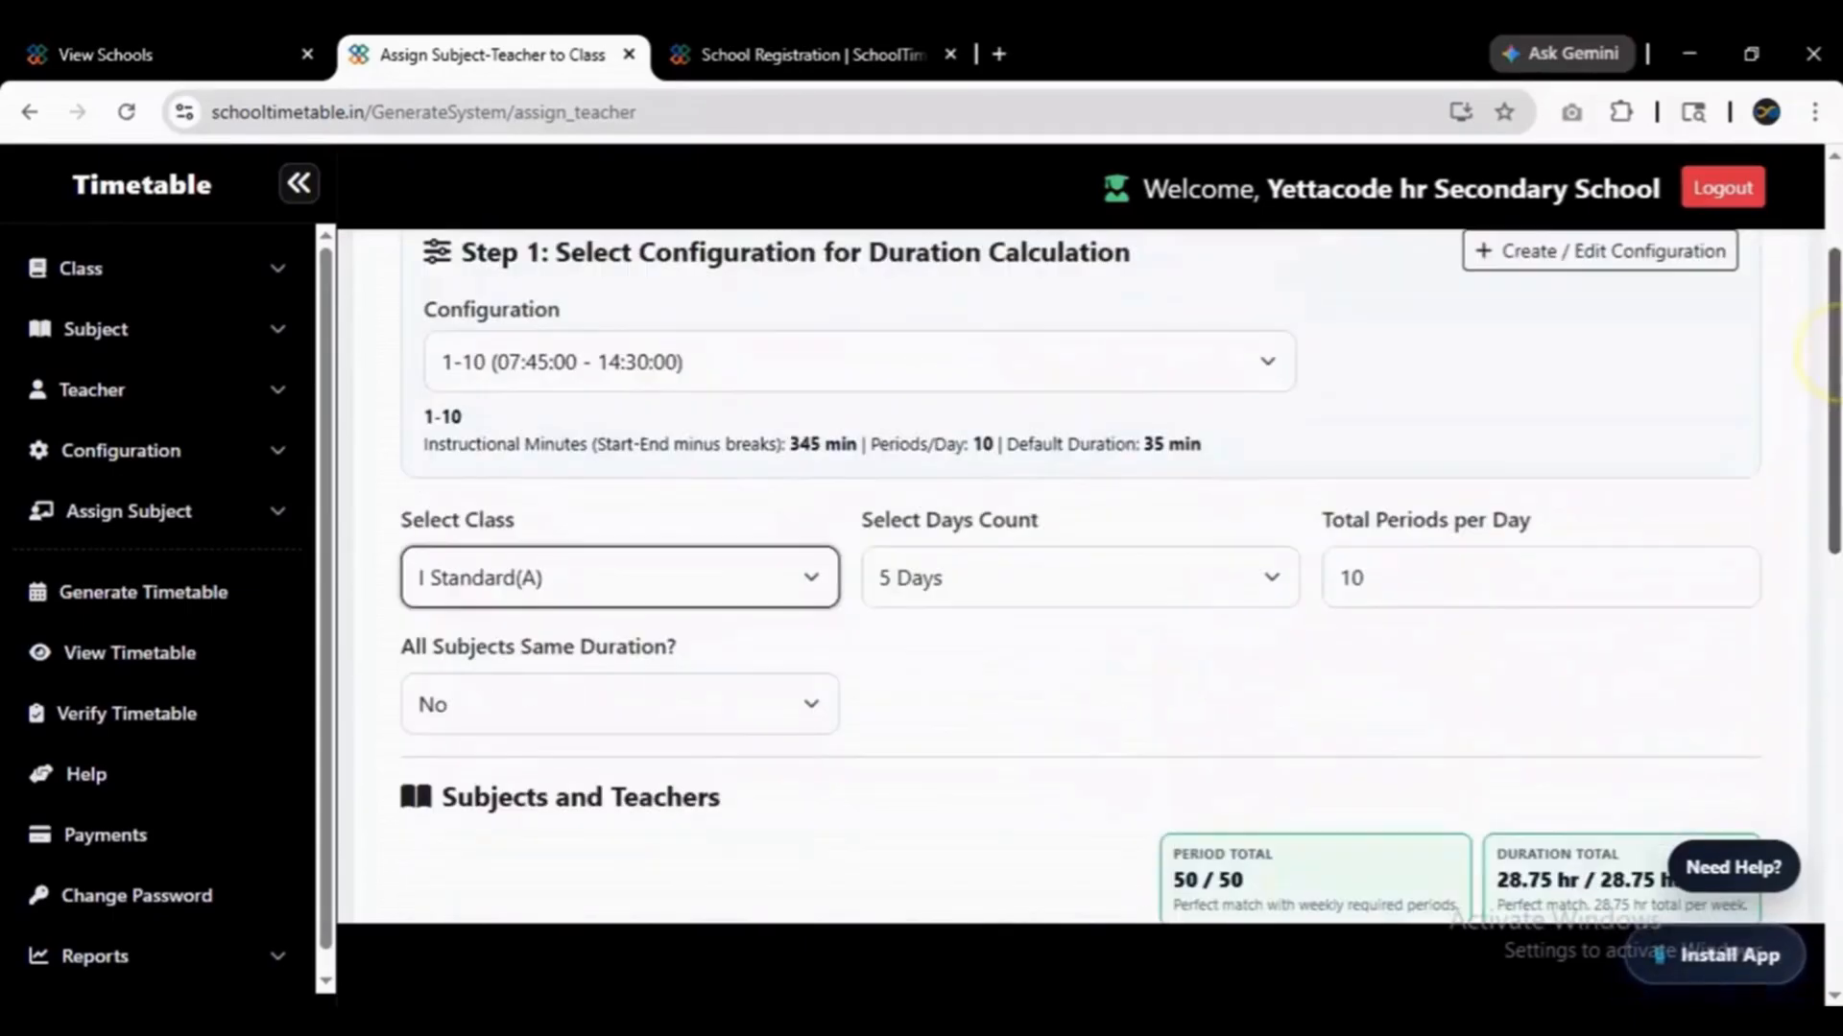
pyautogui.scroll(-1, 1637, 423)
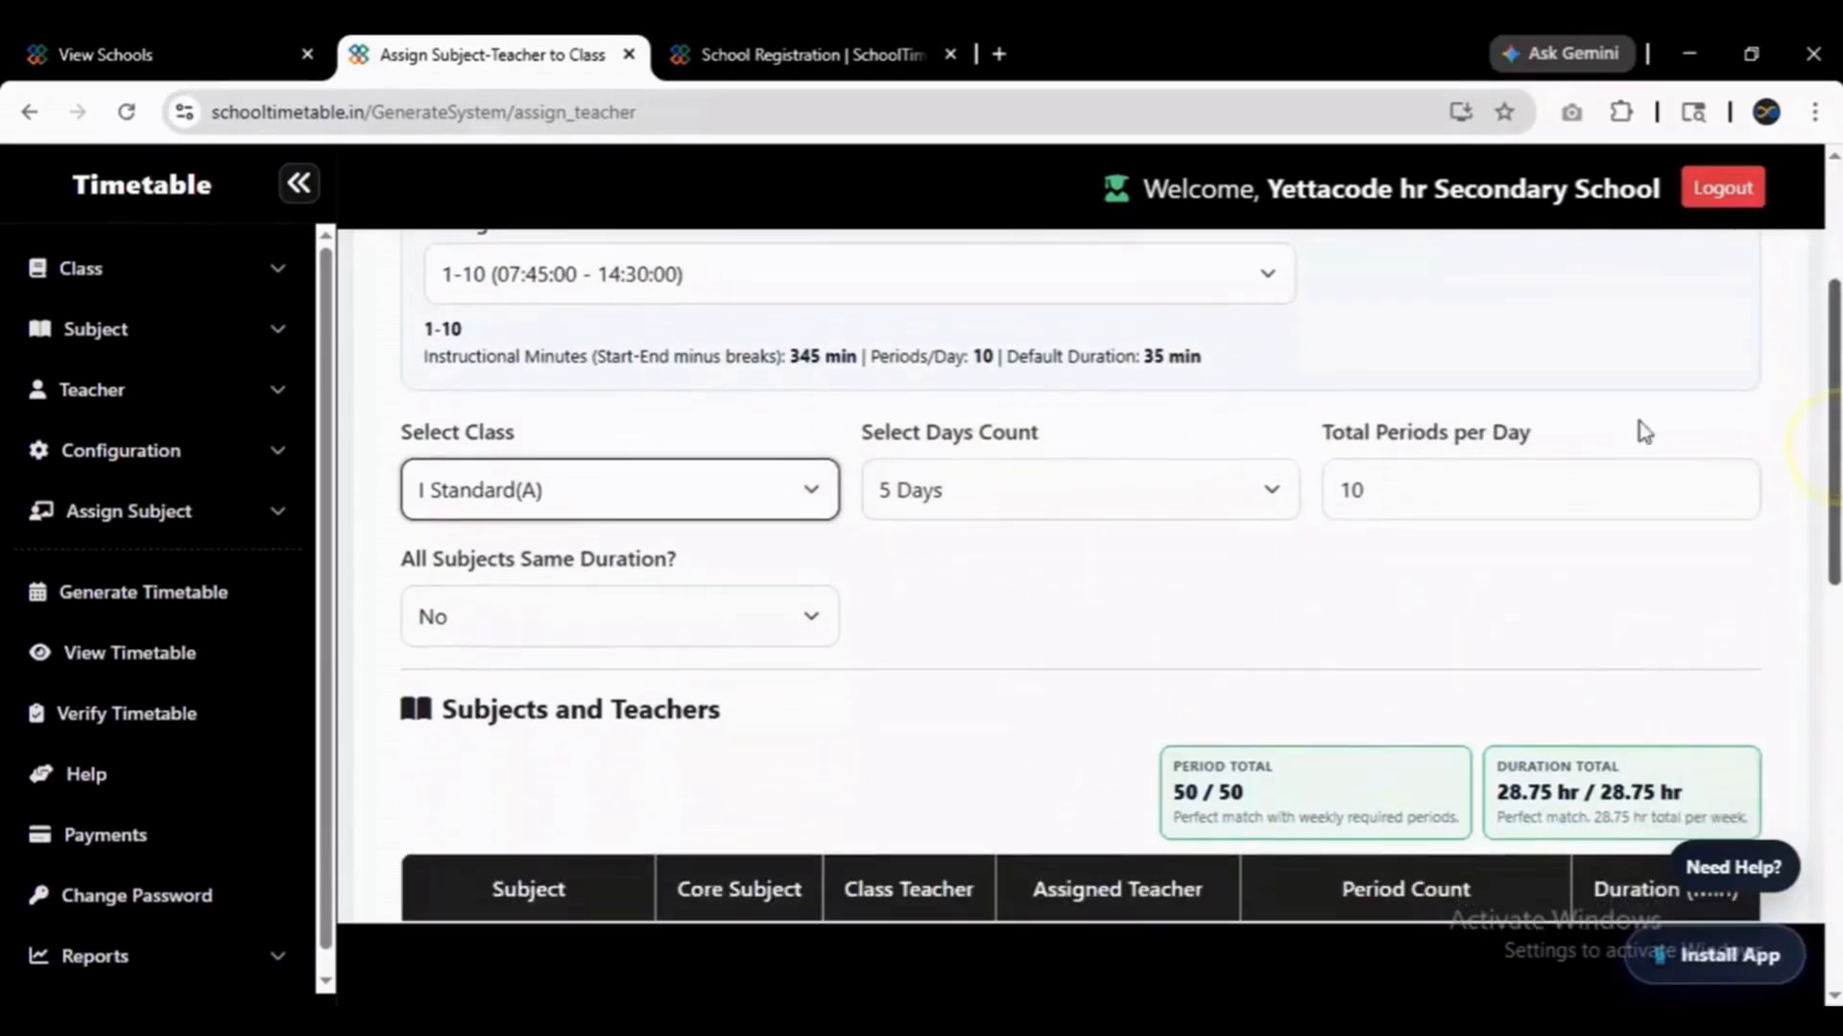
pyautogui.moveTo(1831, 393); pyautogui.dragTo(1831, 605)
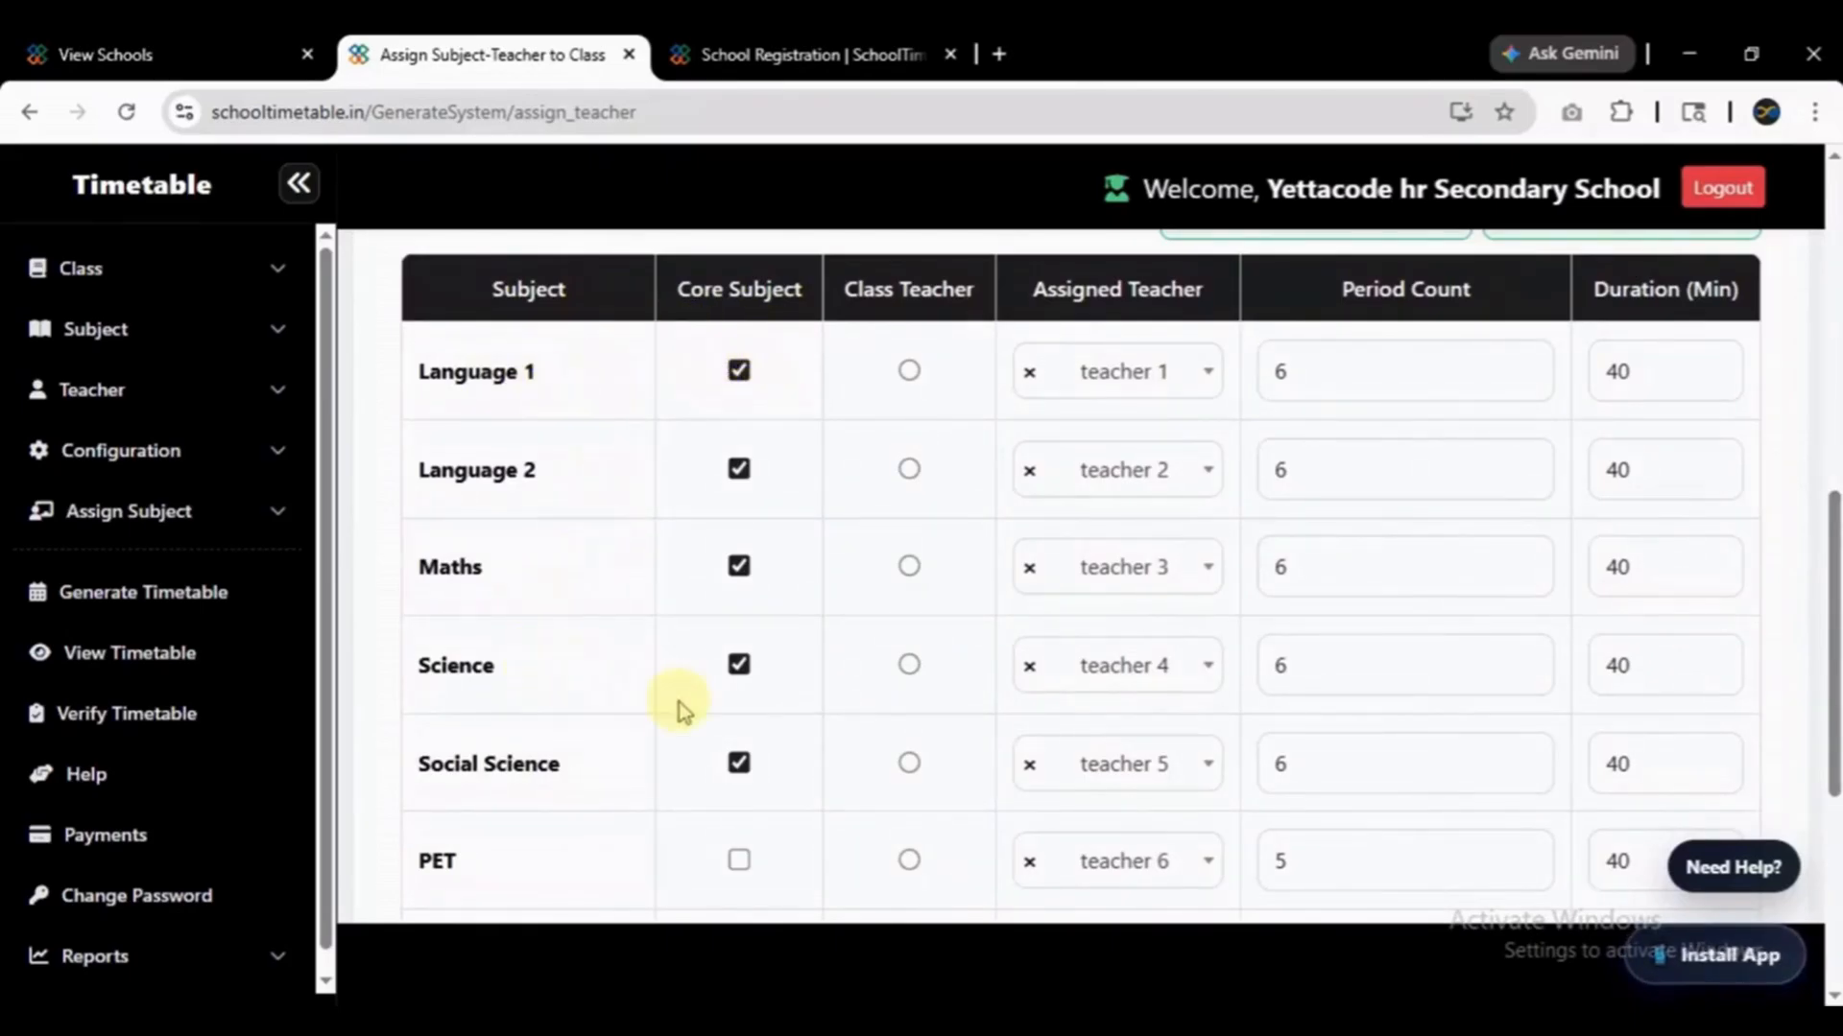
pyautogui.scroll(-3, 1833, 672)
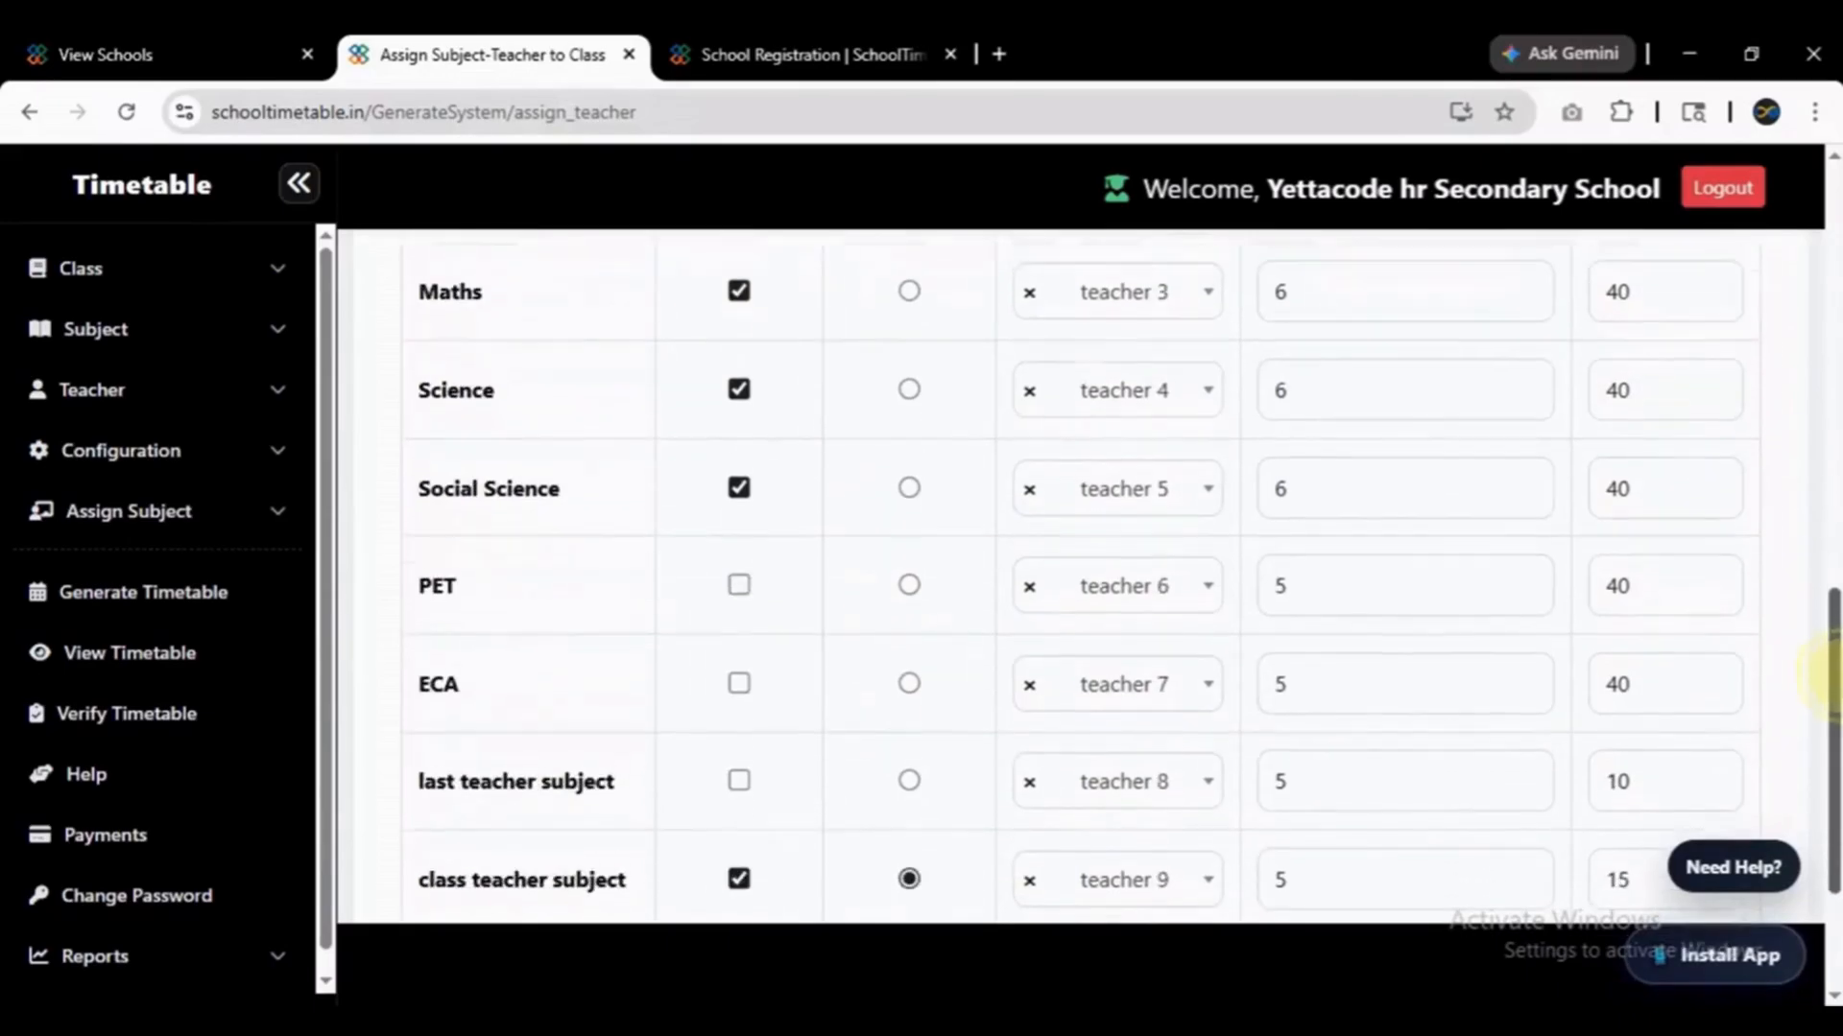
pyautogui.scroll(-1, 1833, 672)
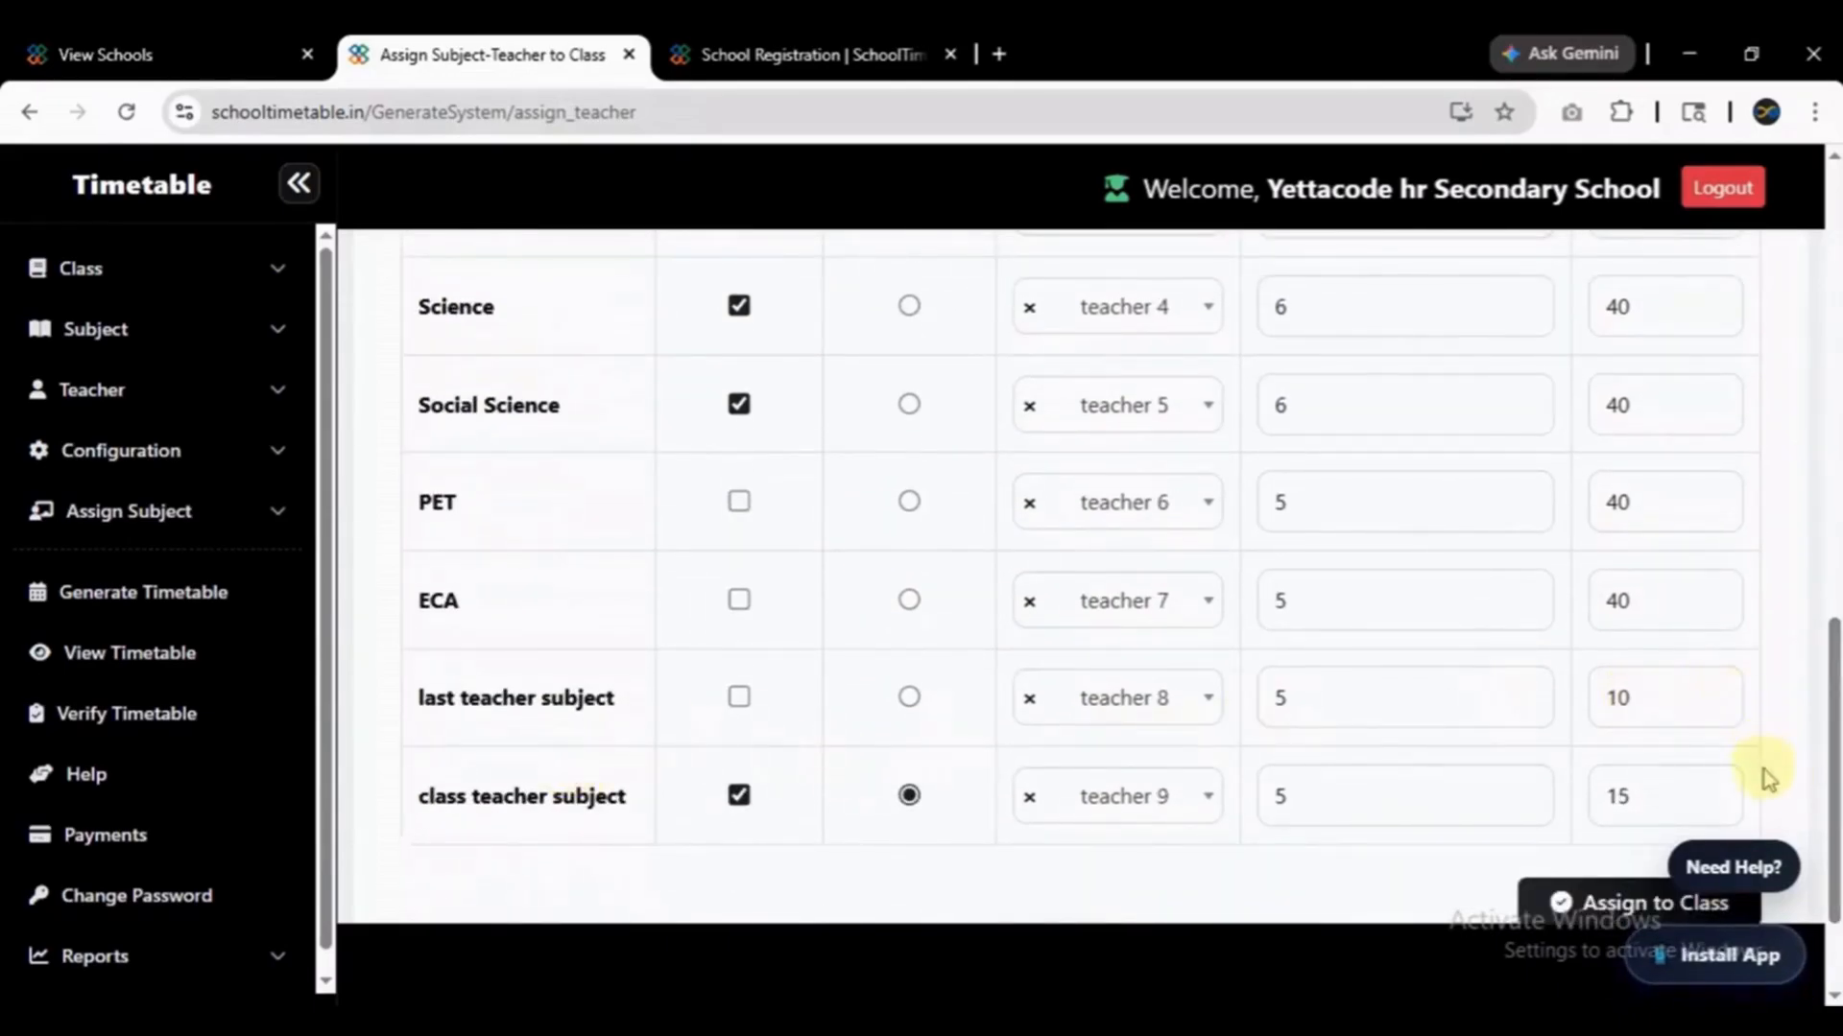
pyautogui.scroll(6, 1823, 628)
pyautogui.scroll(-2, 1823, 629)
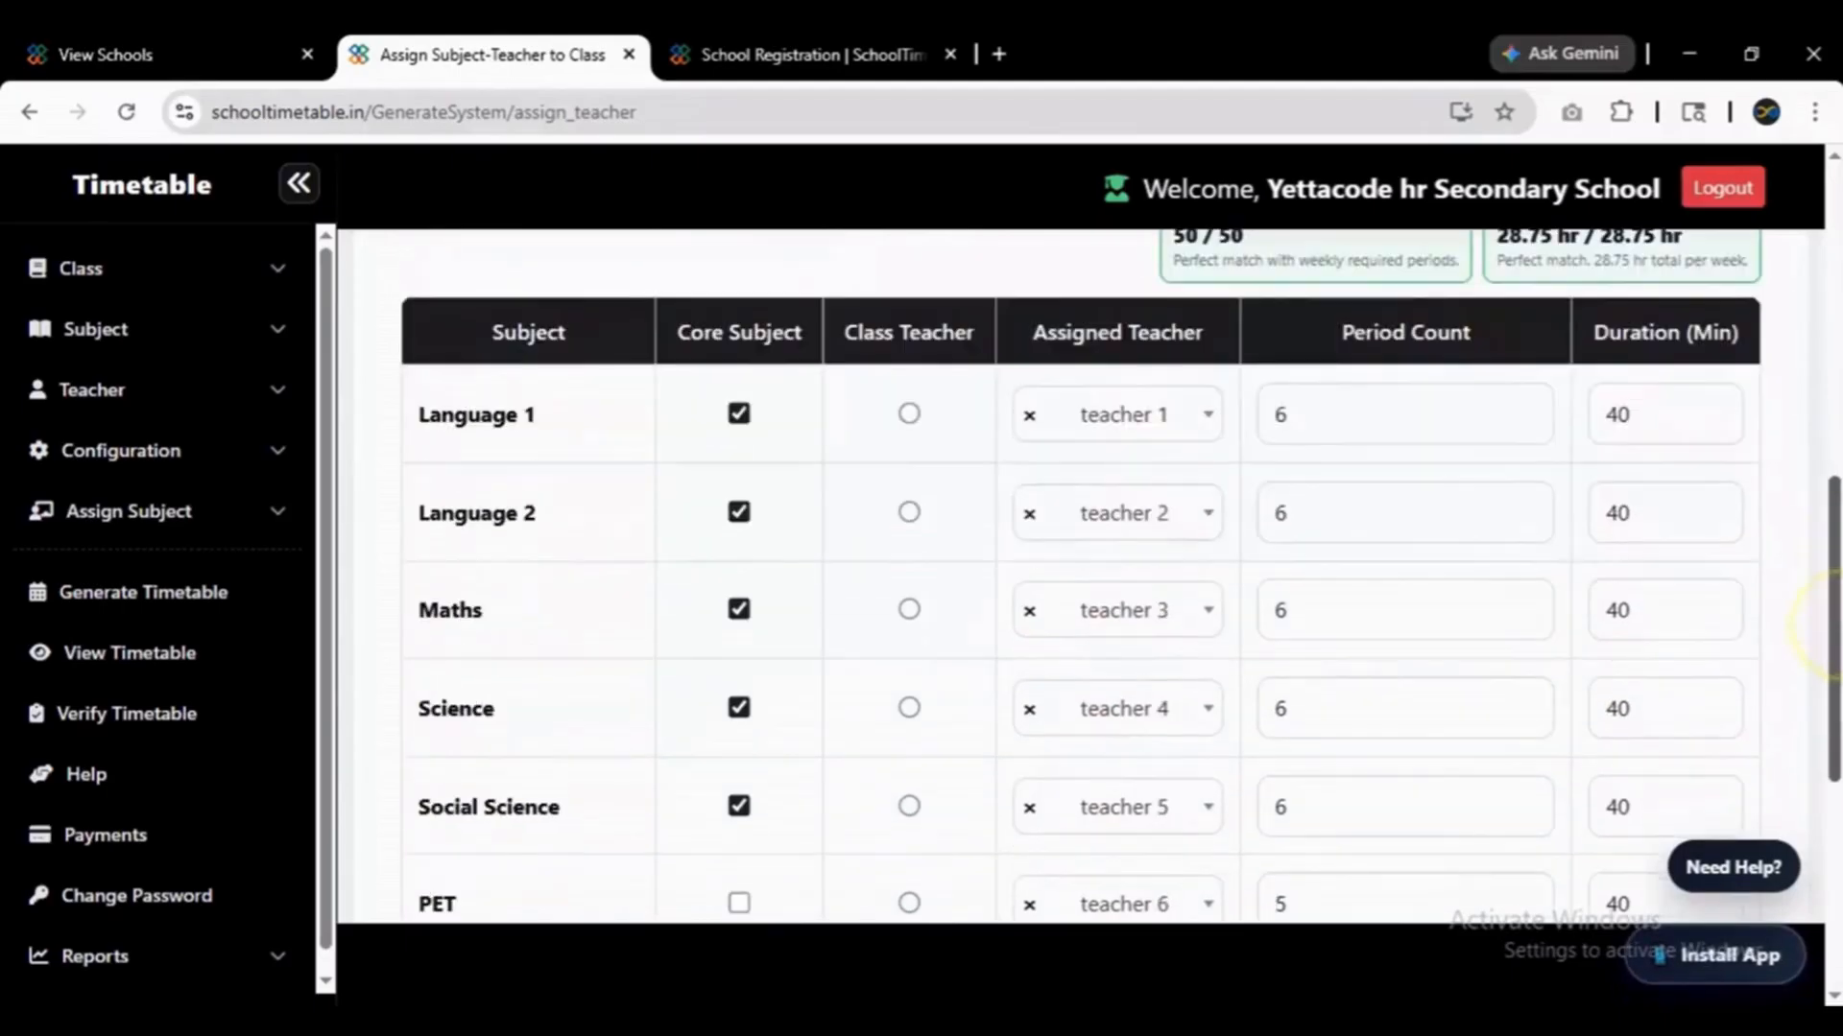
pyautogui.scroll(-4, 1823, 628)
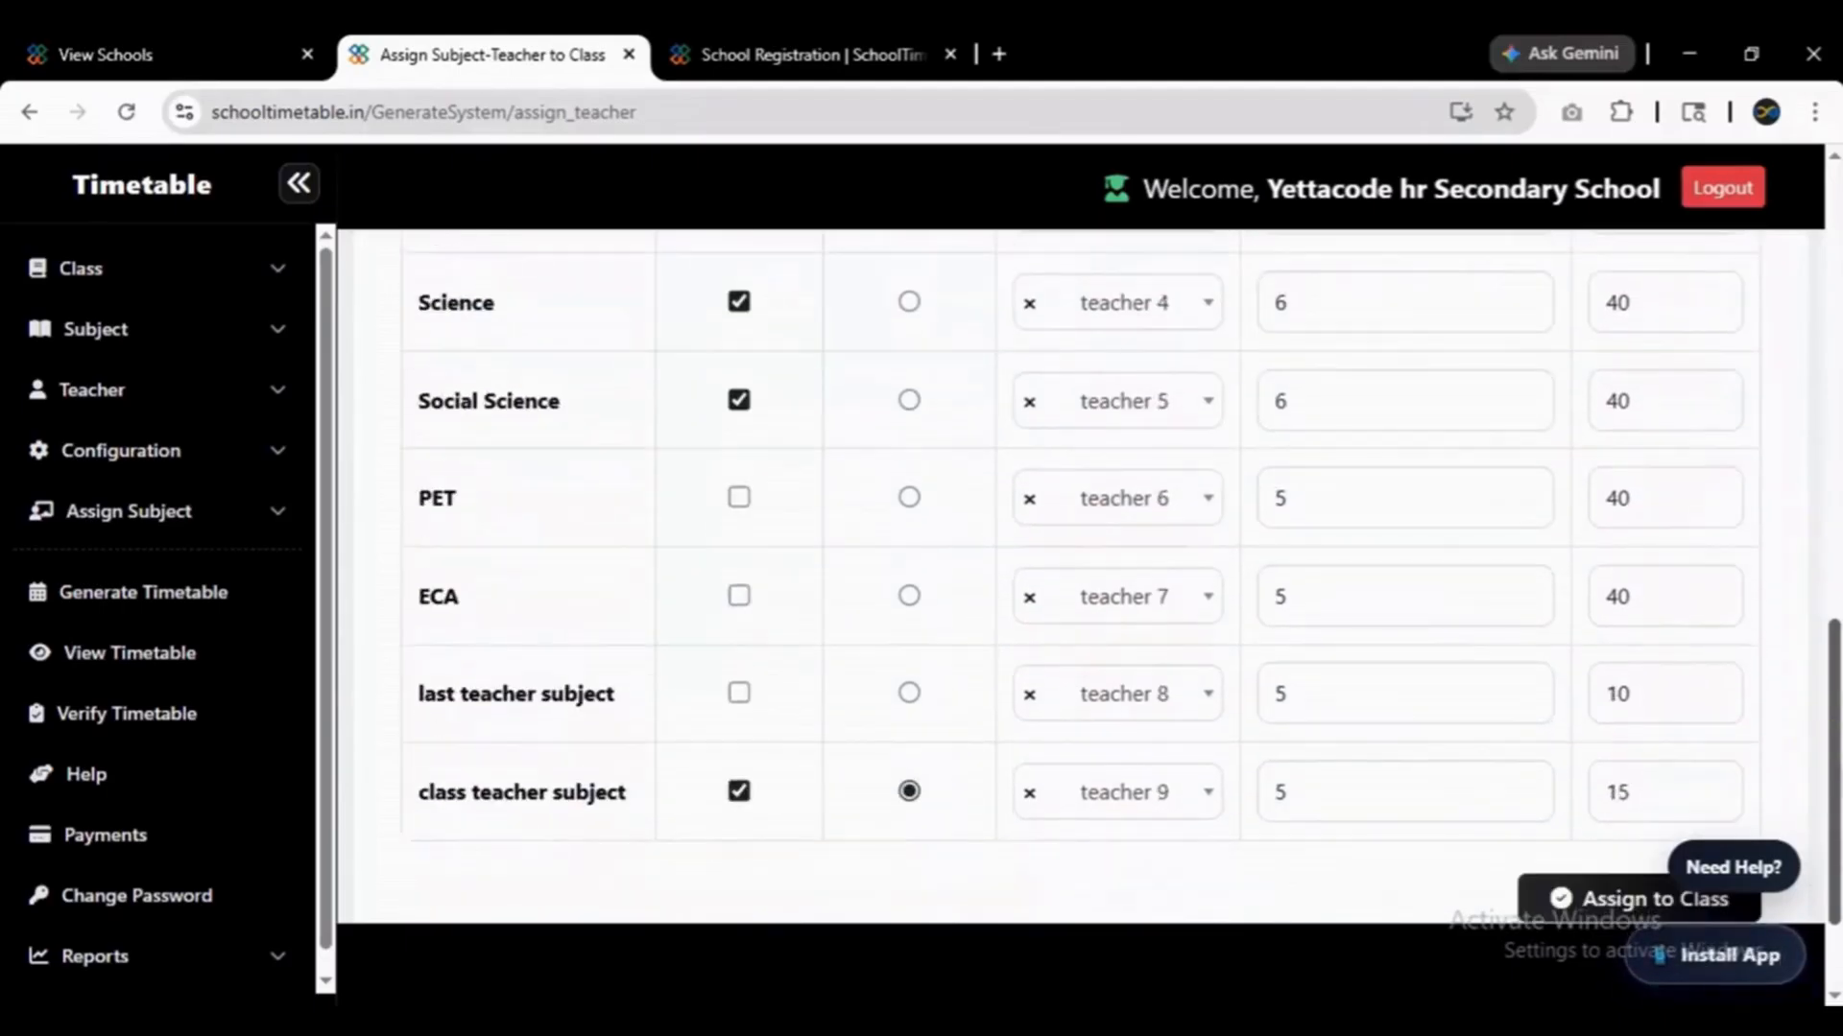
pyautogui.scroll(6, 1823, 576)
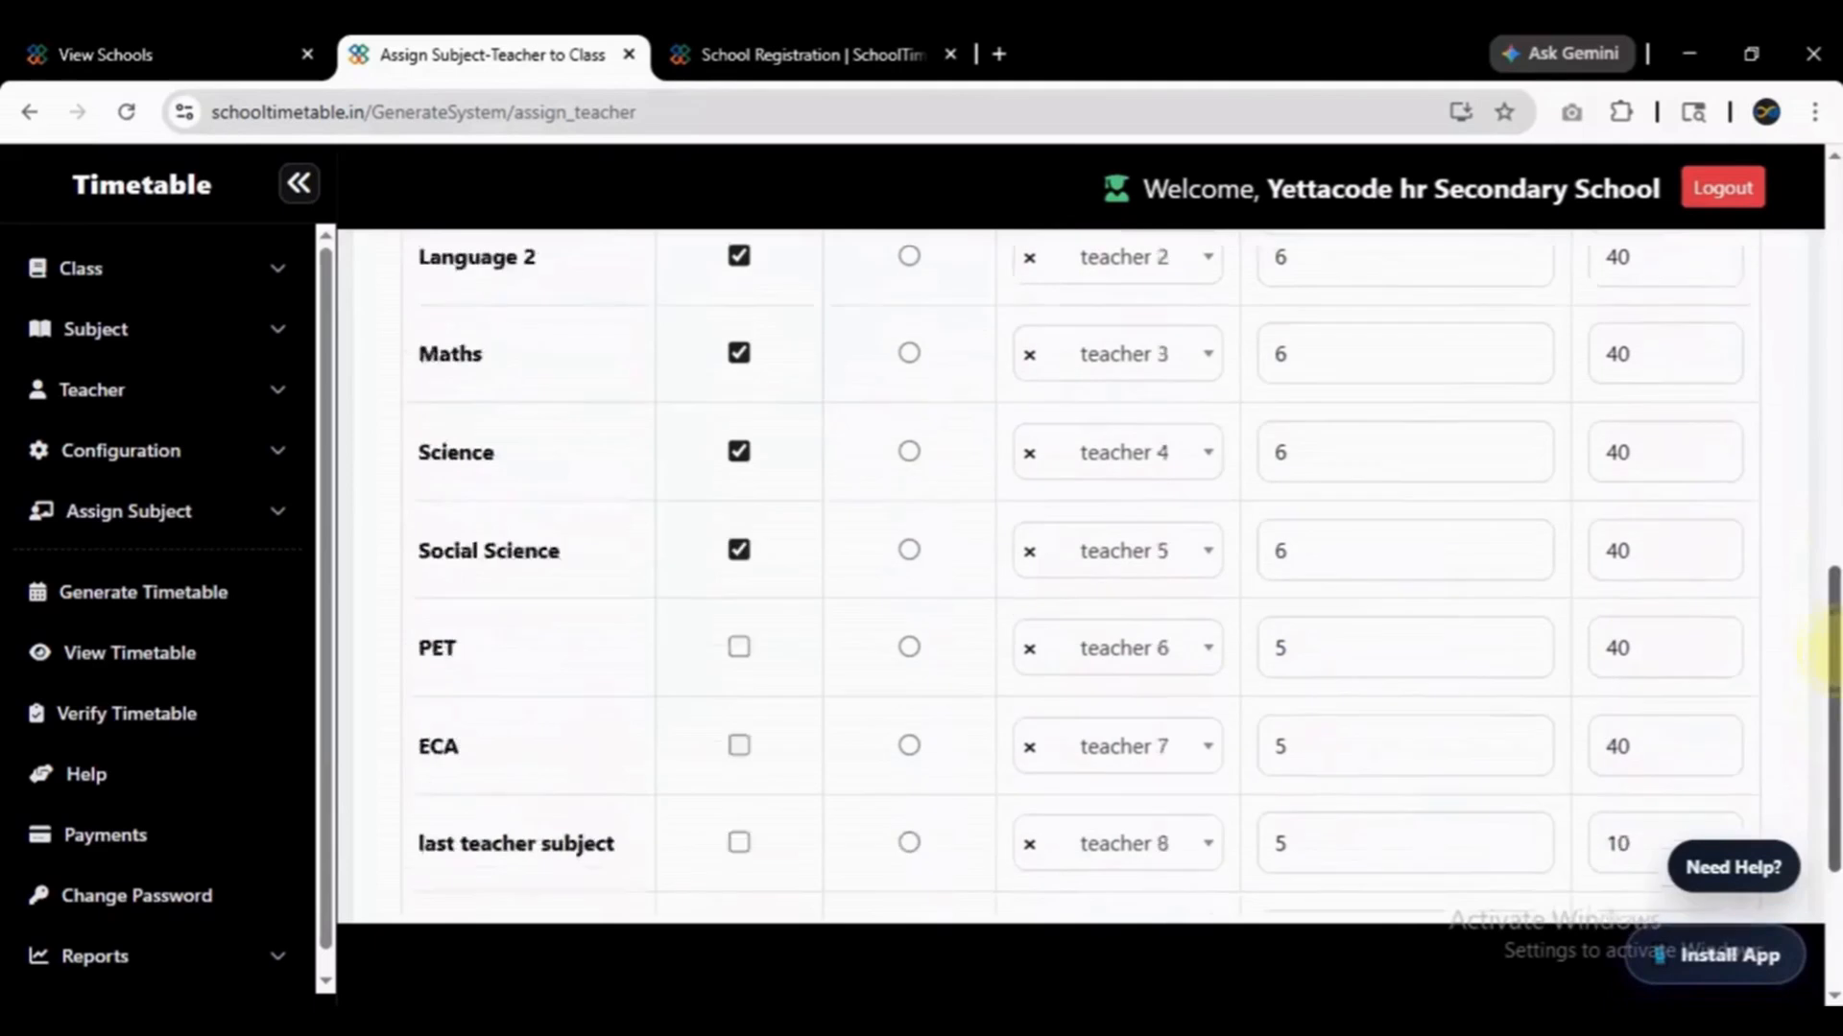
pyautogui.scroll(3, 1823, 499)
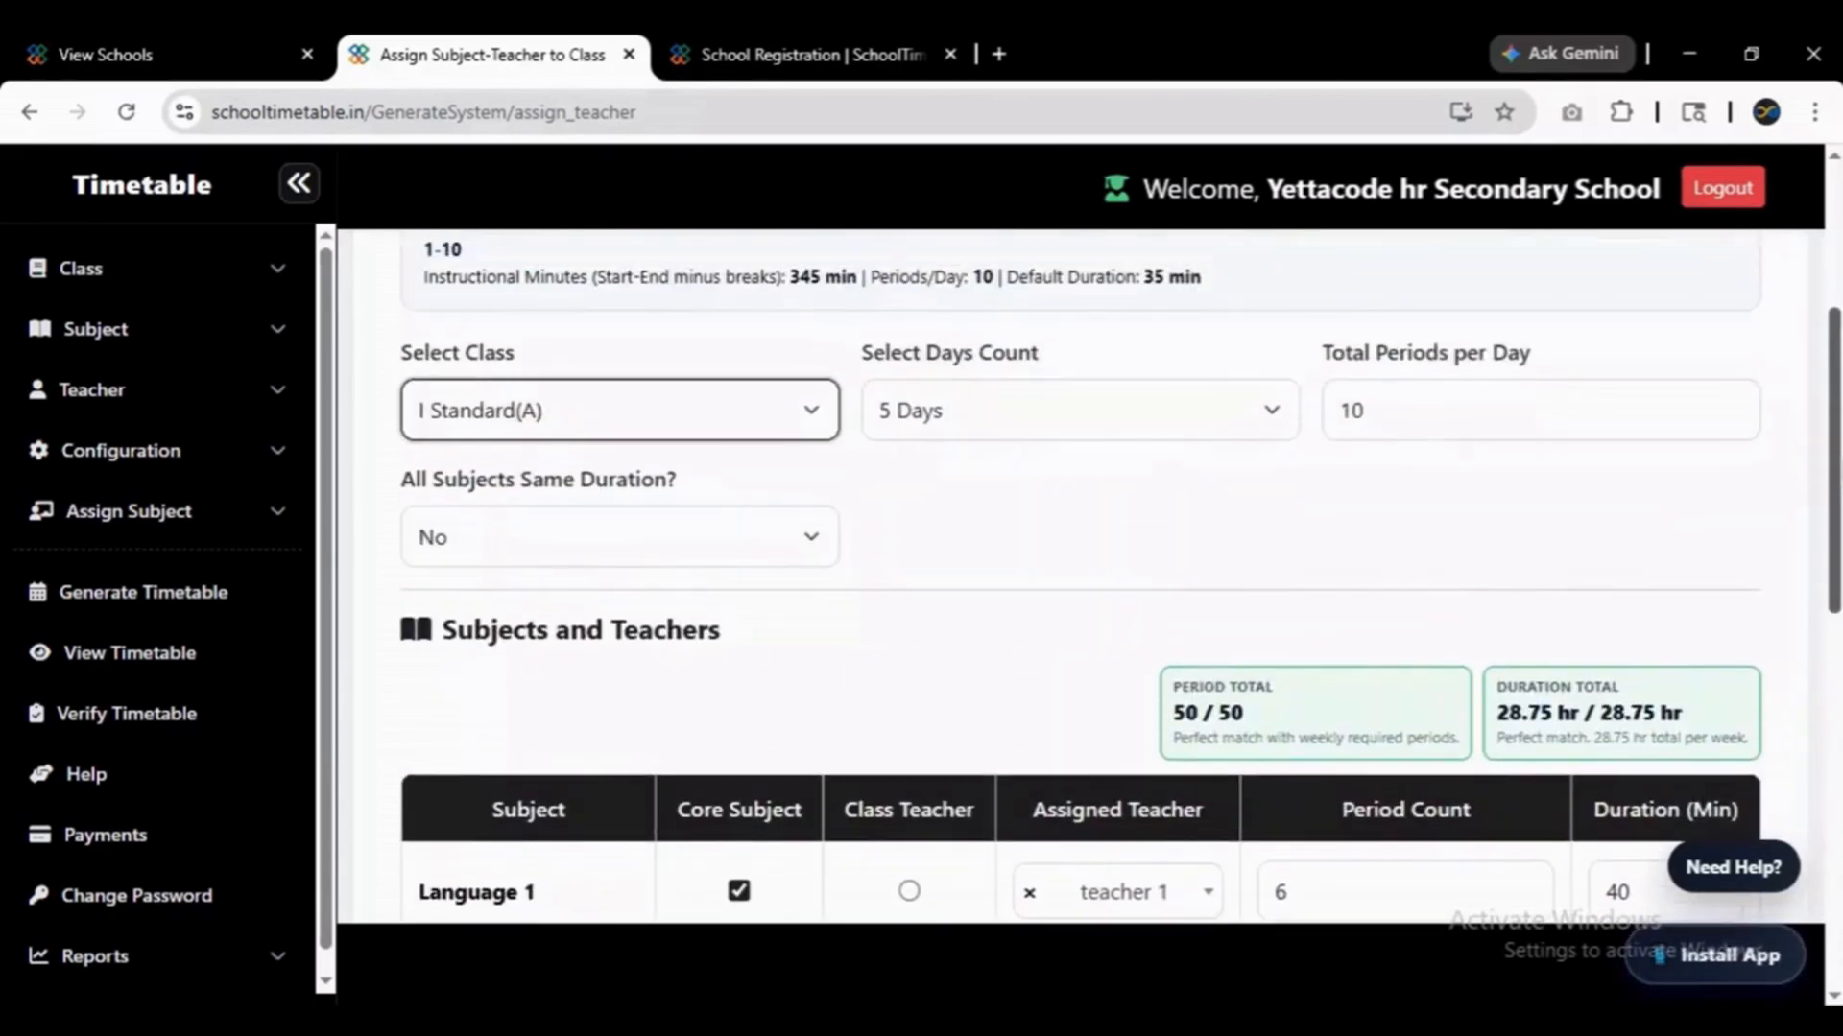
pyautogui.scroll(-3, 1824, 576)
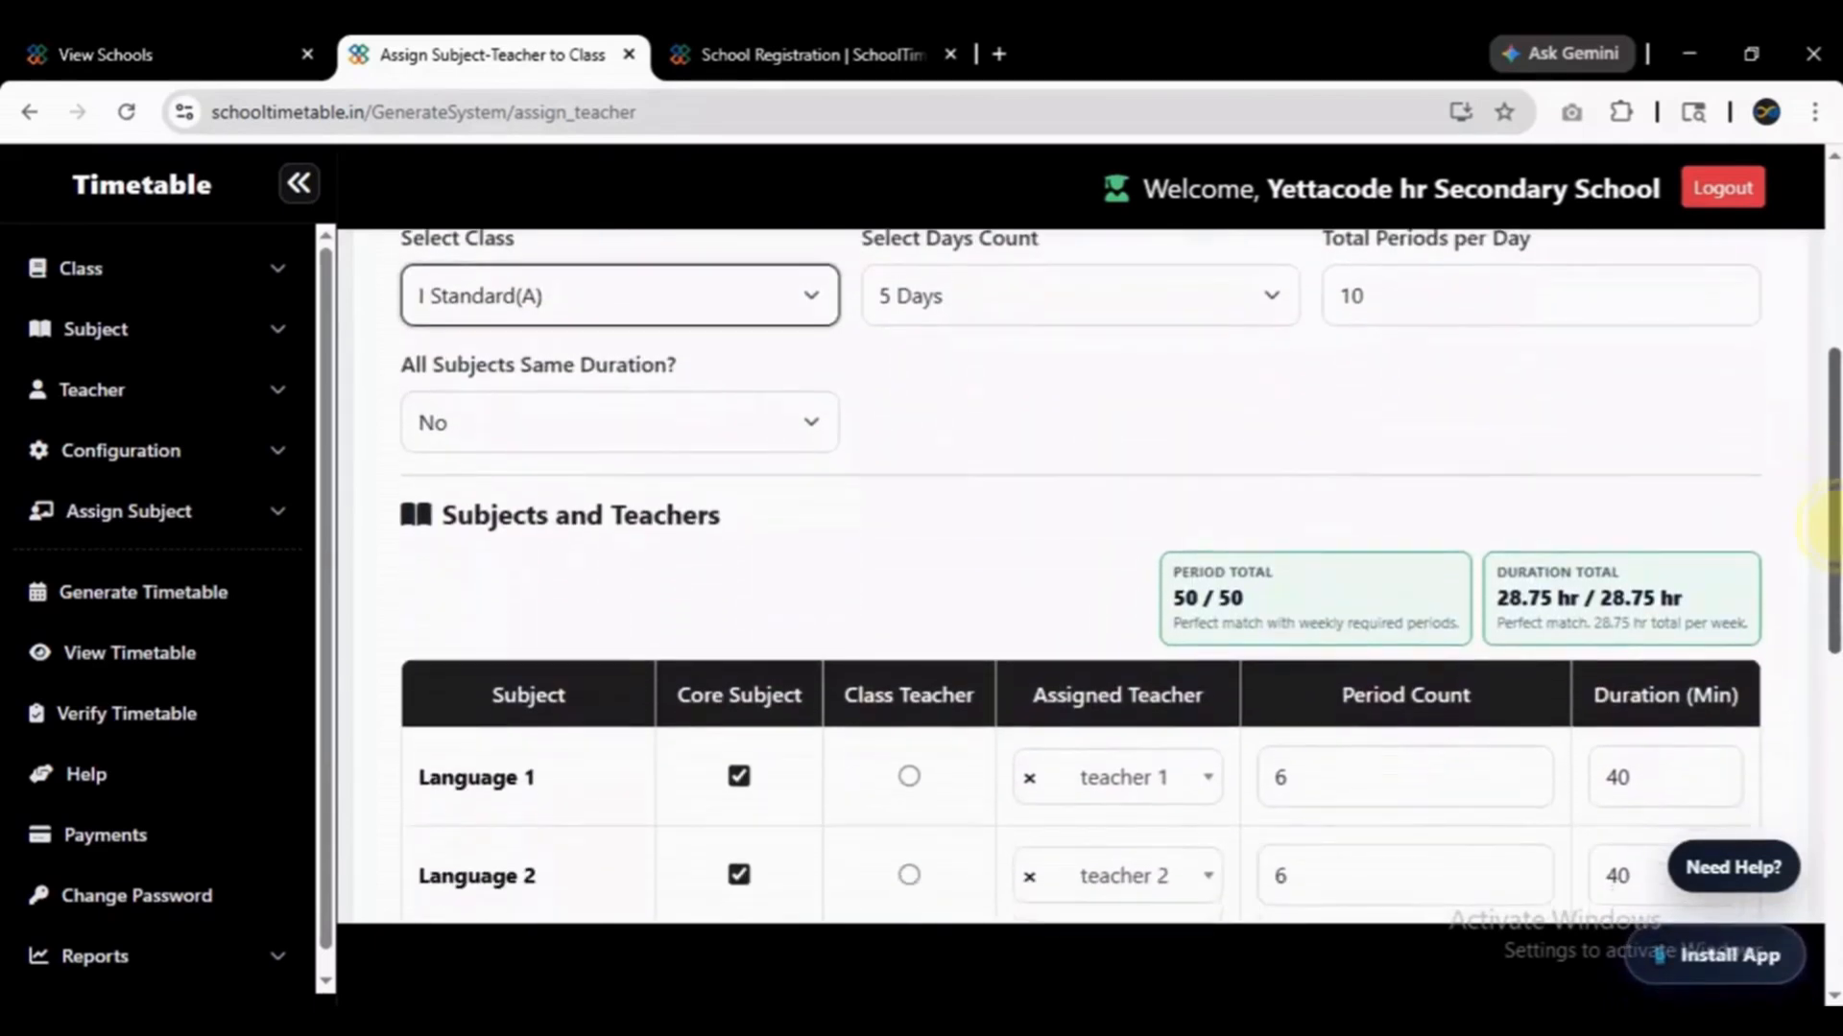
# Choose the class teacher subject row, assigned to teacher 9, as the class teacher for I Standard(A).
pyautogui.scroll(-1, 1823, 576)
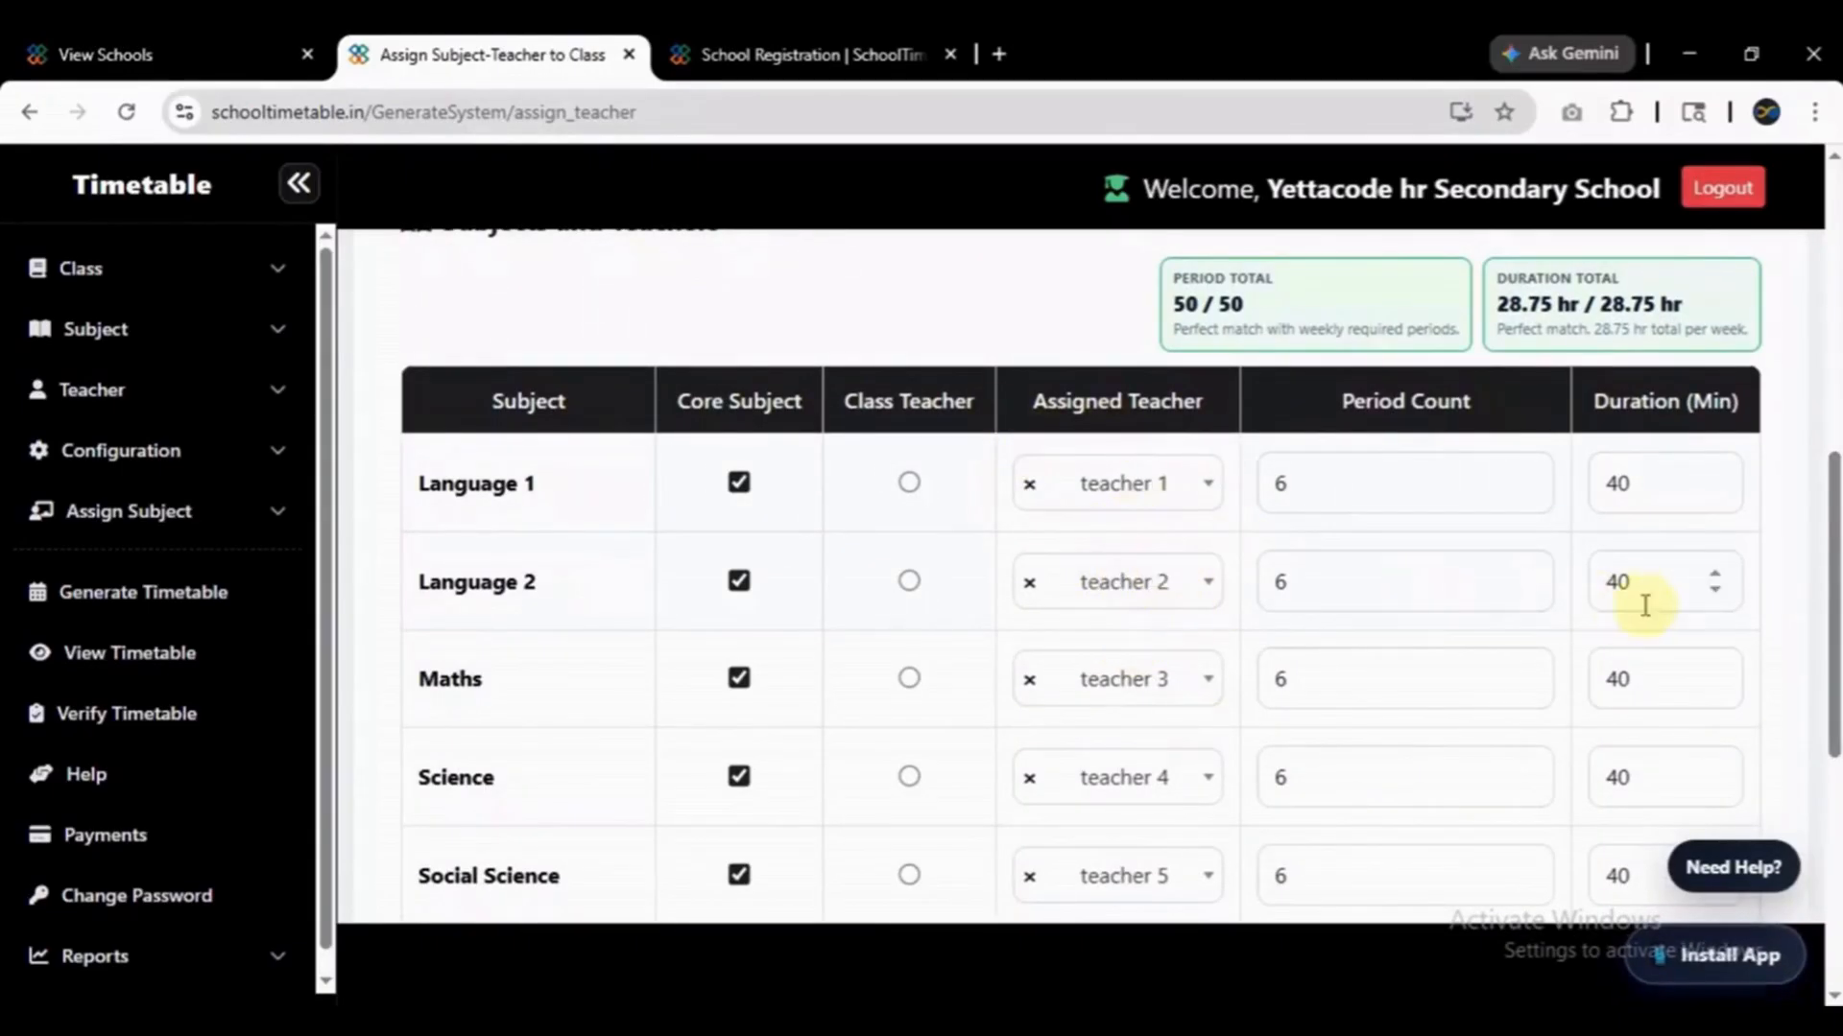
pyautogui.moveTo(1834, 609); pyautogui.dragTo(1835, 799)
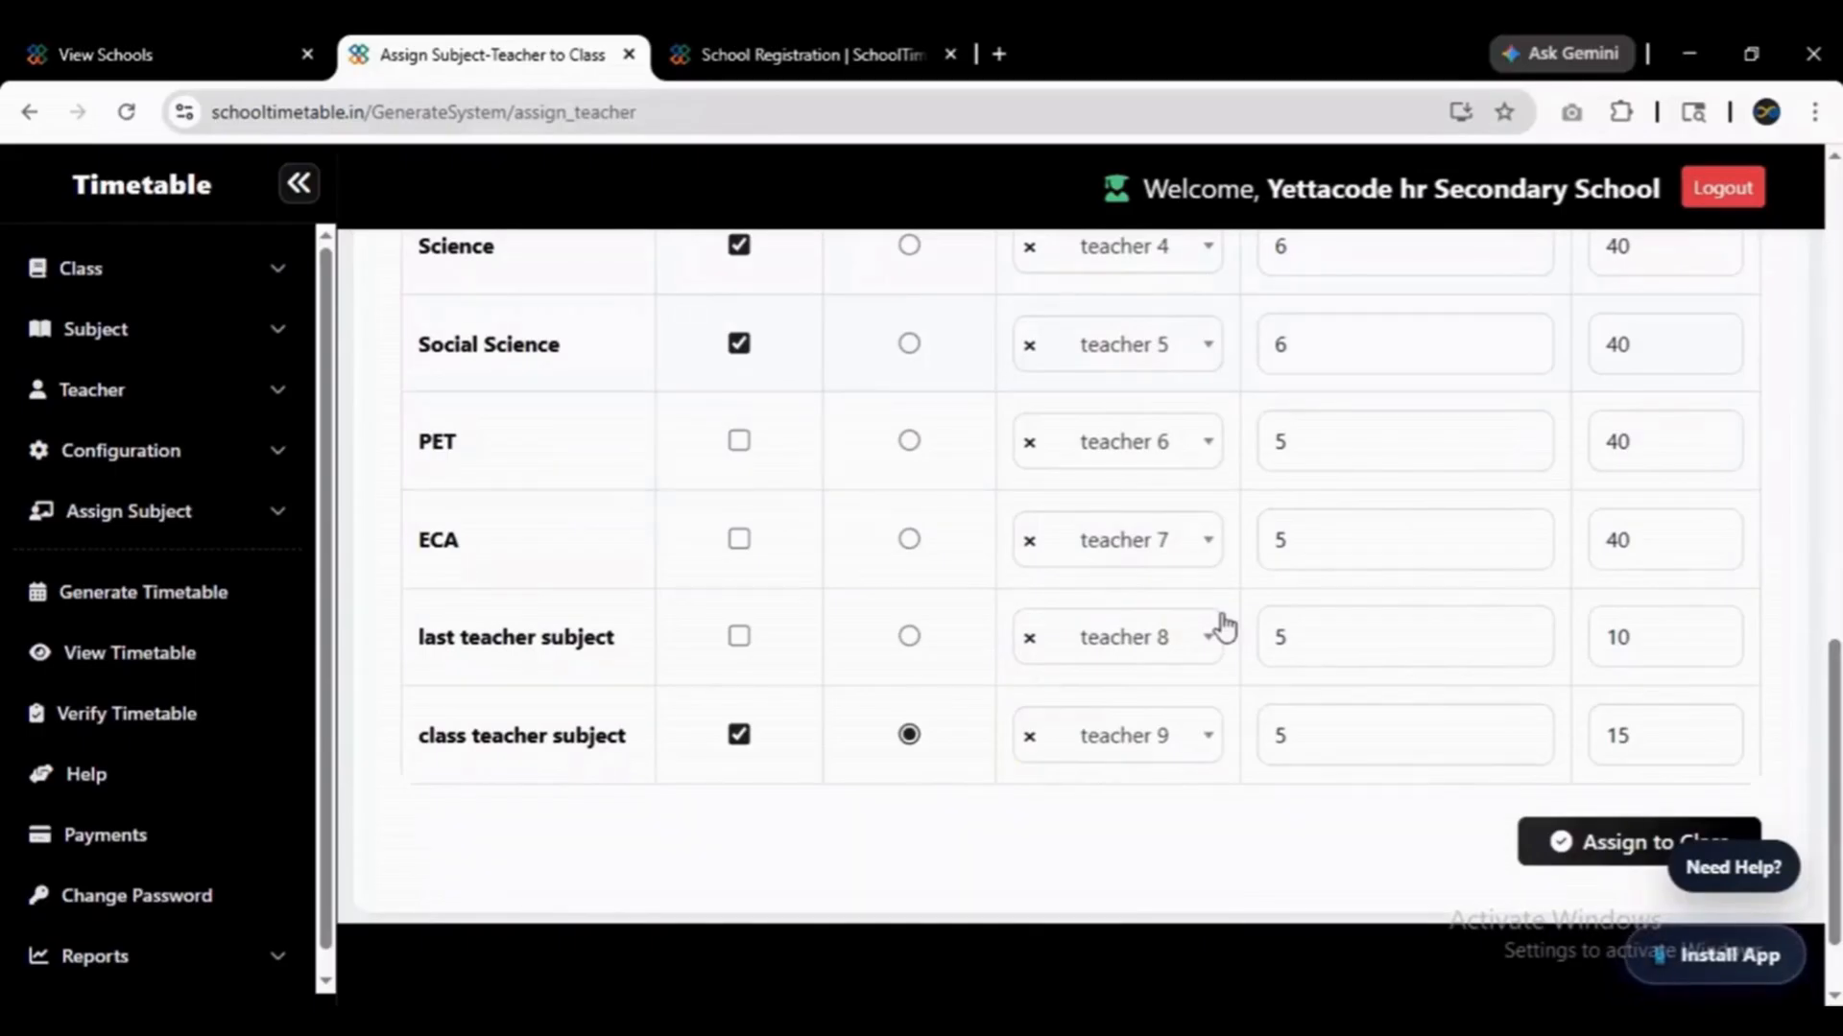
pyautogui.click(908, 739)
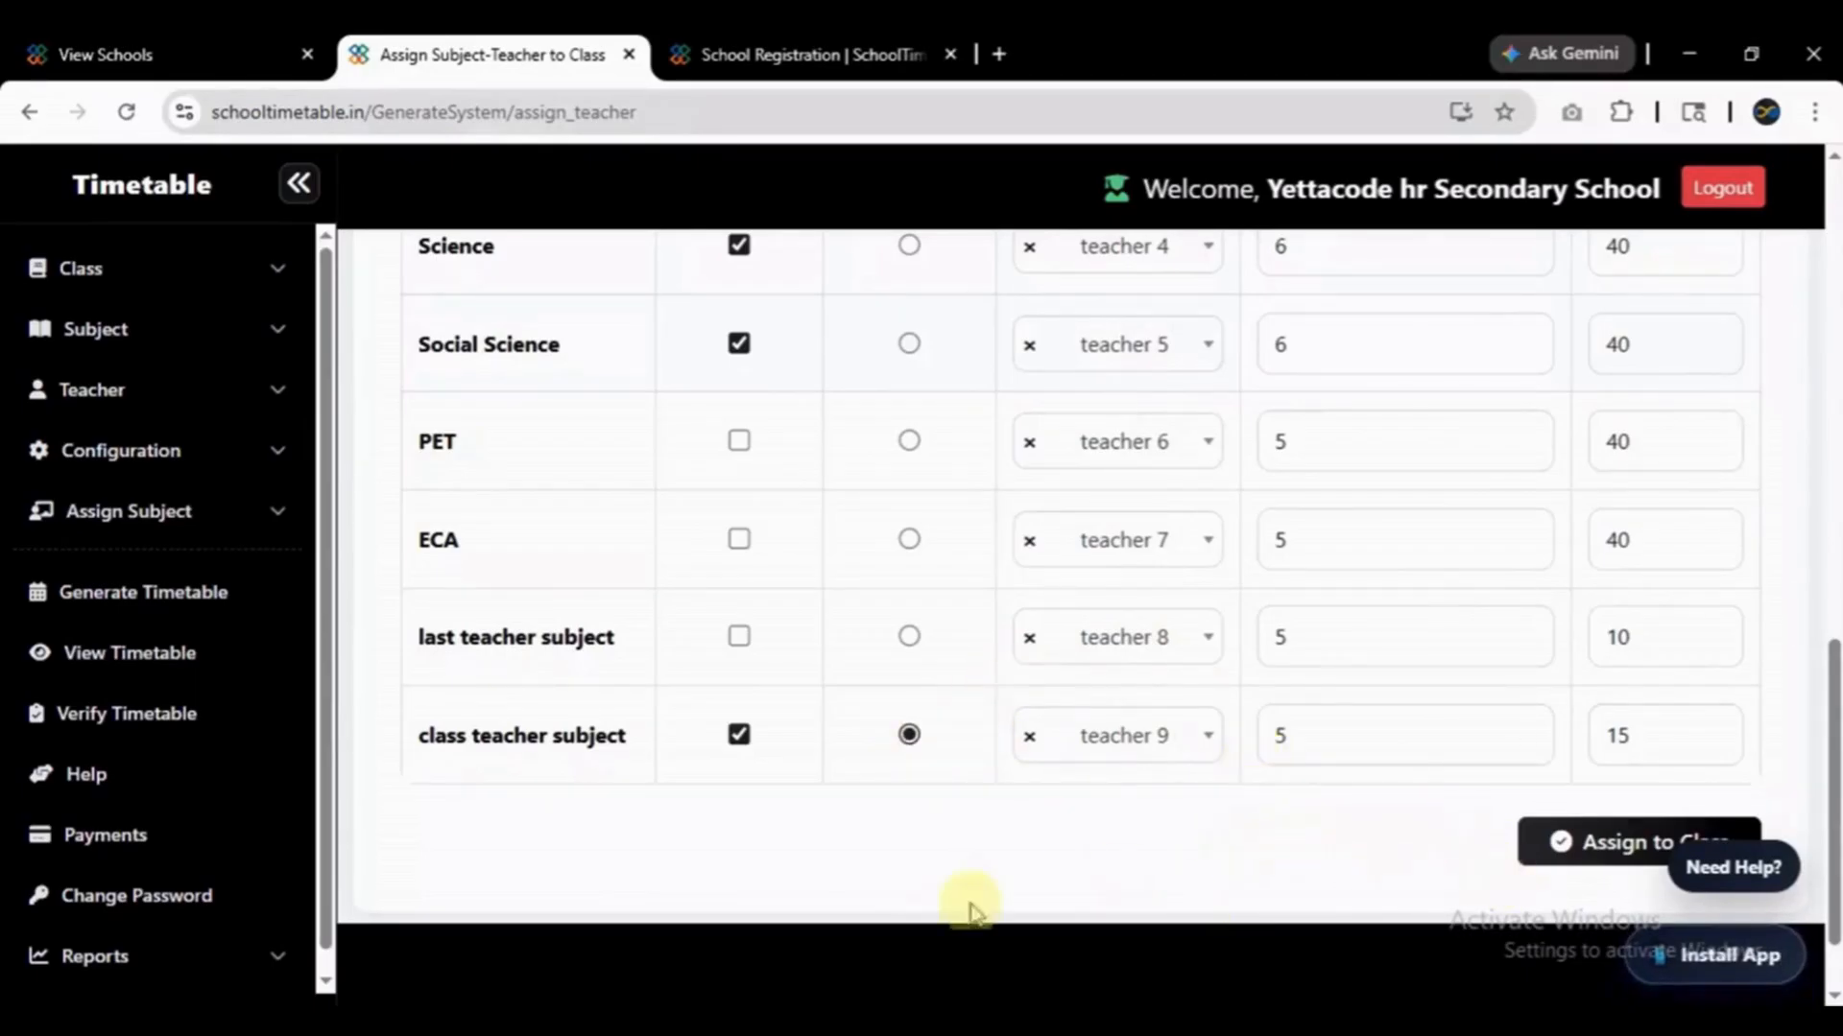
# Open the period count of Language 1 for editing in the subjects and teachers table.
pyautogui.moveTo(1831, 888); pyautogui.dragTo(1831, 644)
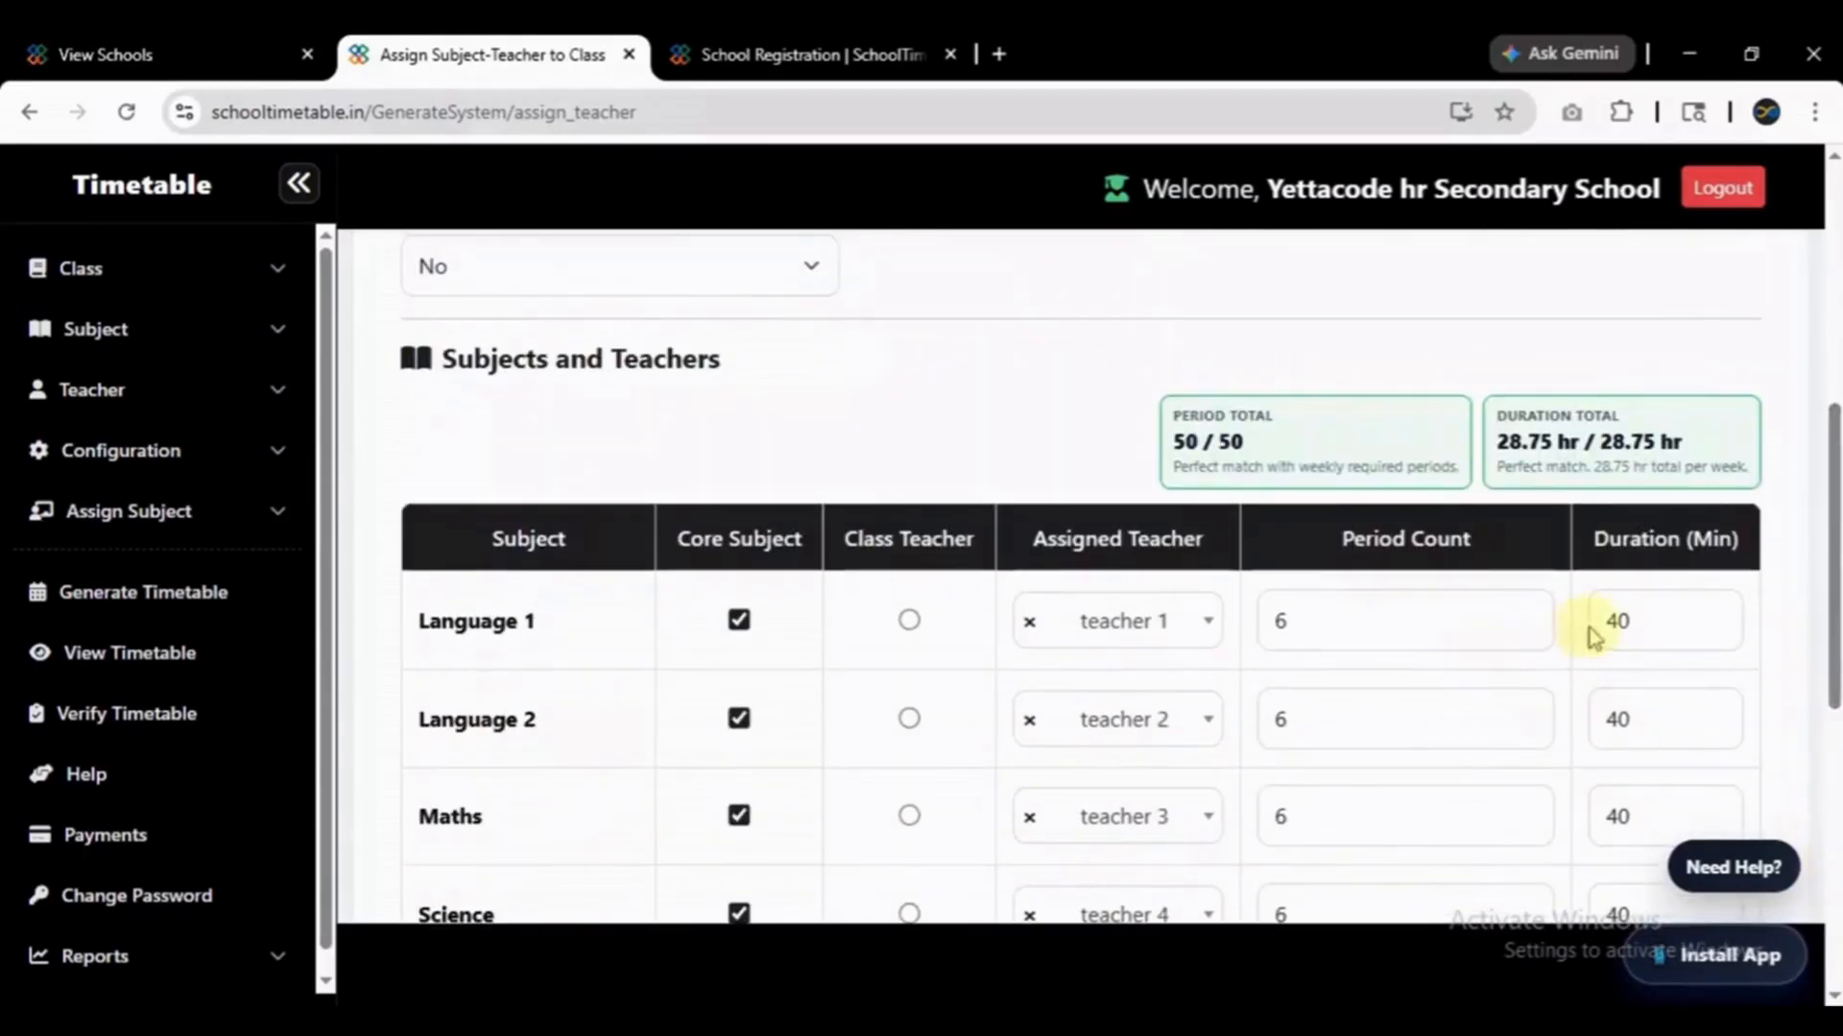
pyautogui.scroll(-1, 1829, 543)
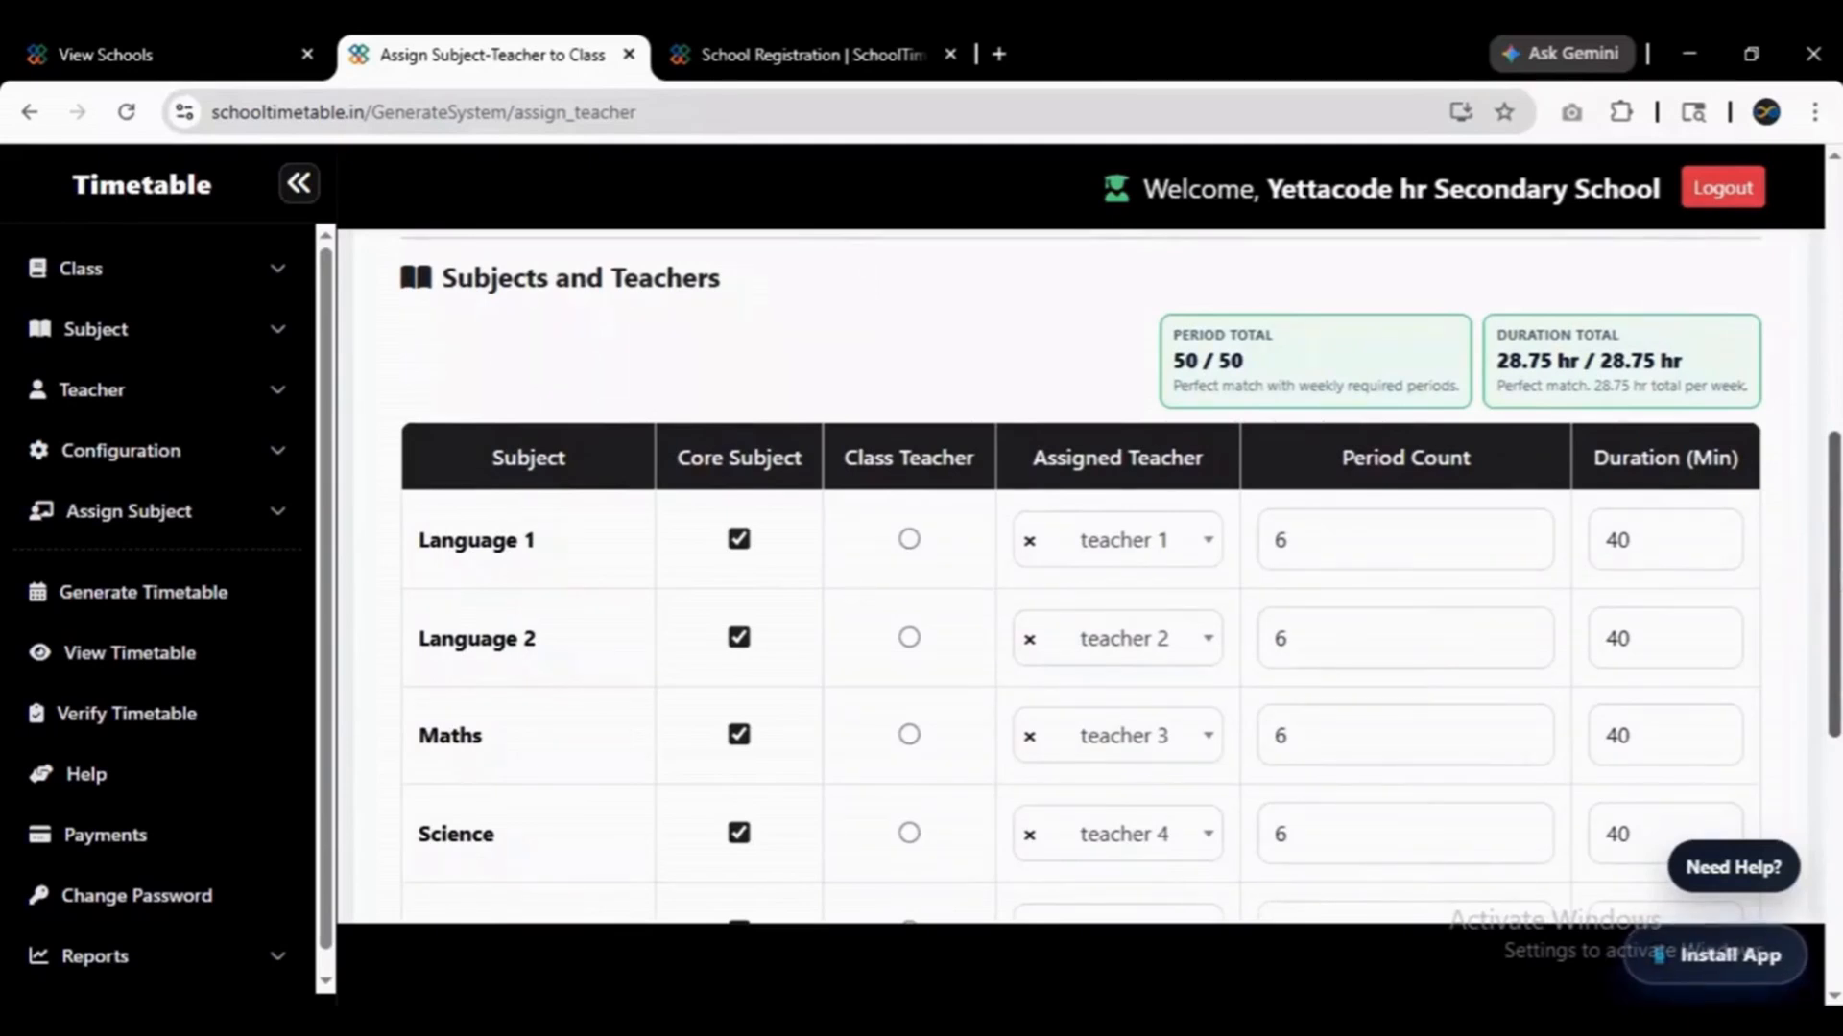
pyautogui.doubleClick(1280, 539)
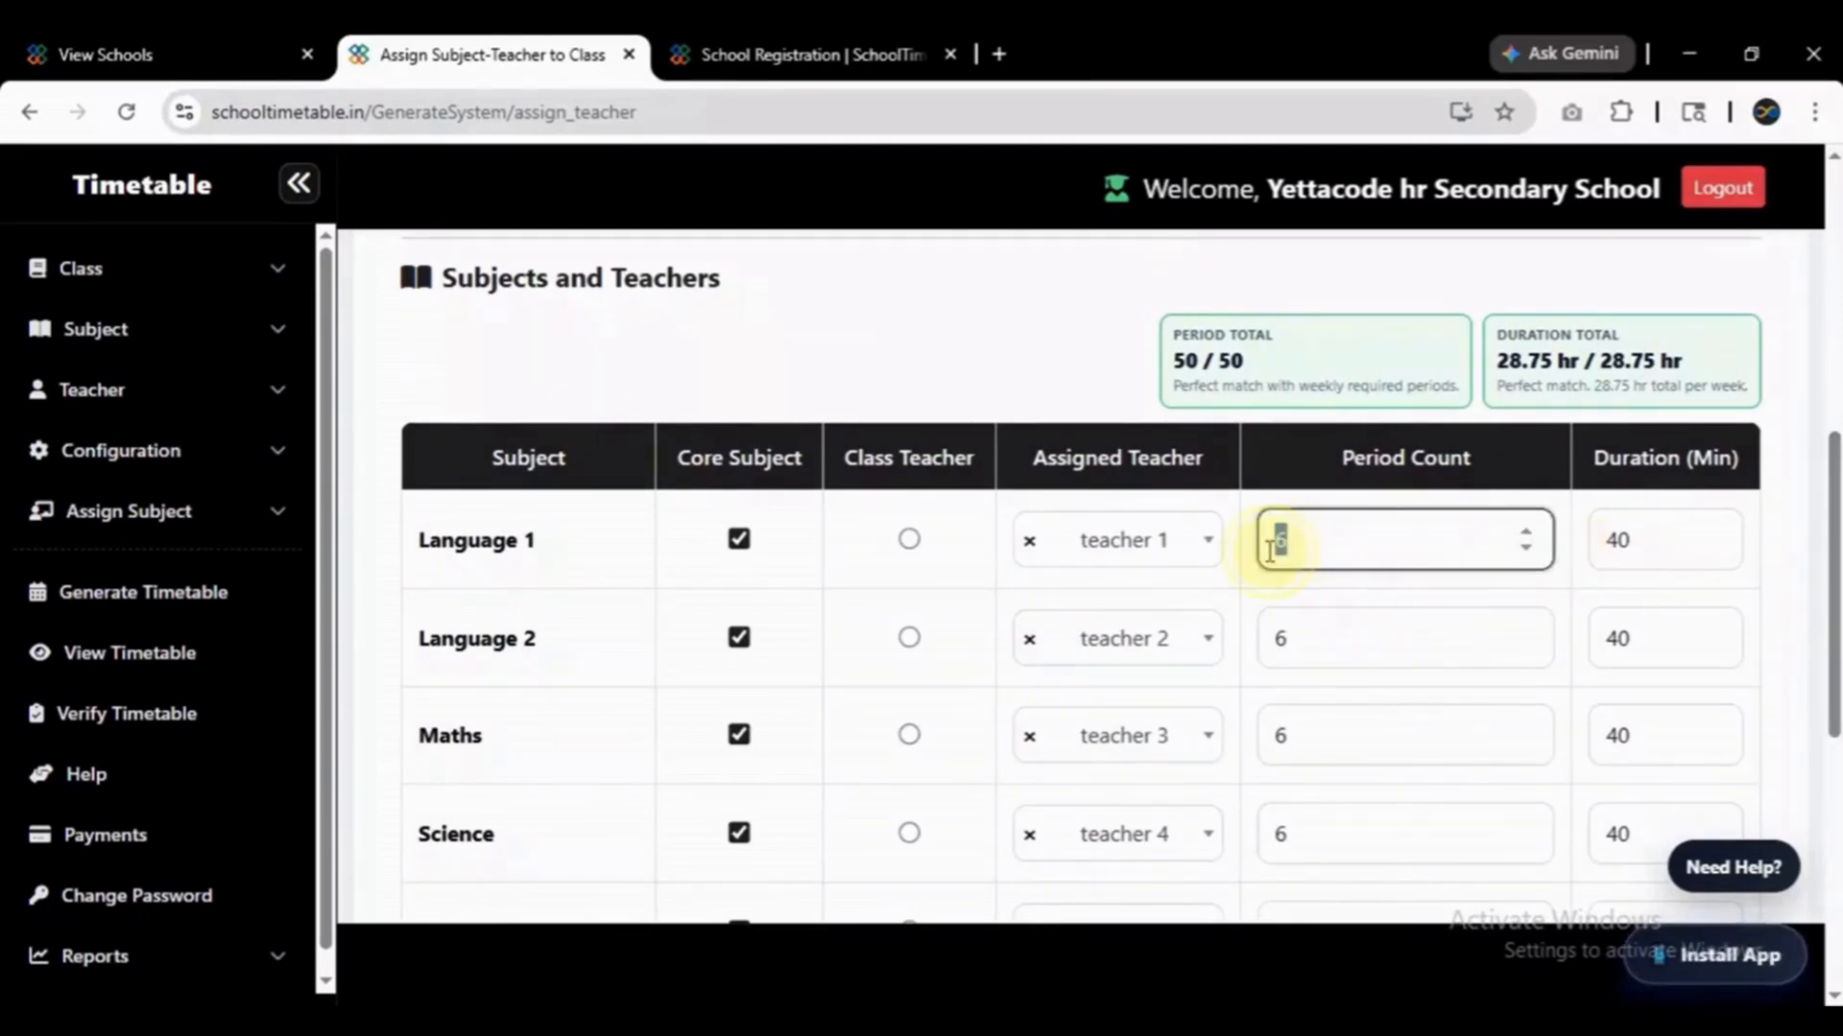
# Set the weekly period counts of Language 1 and Language 2 to 5 each.
pyautogui.write('5')
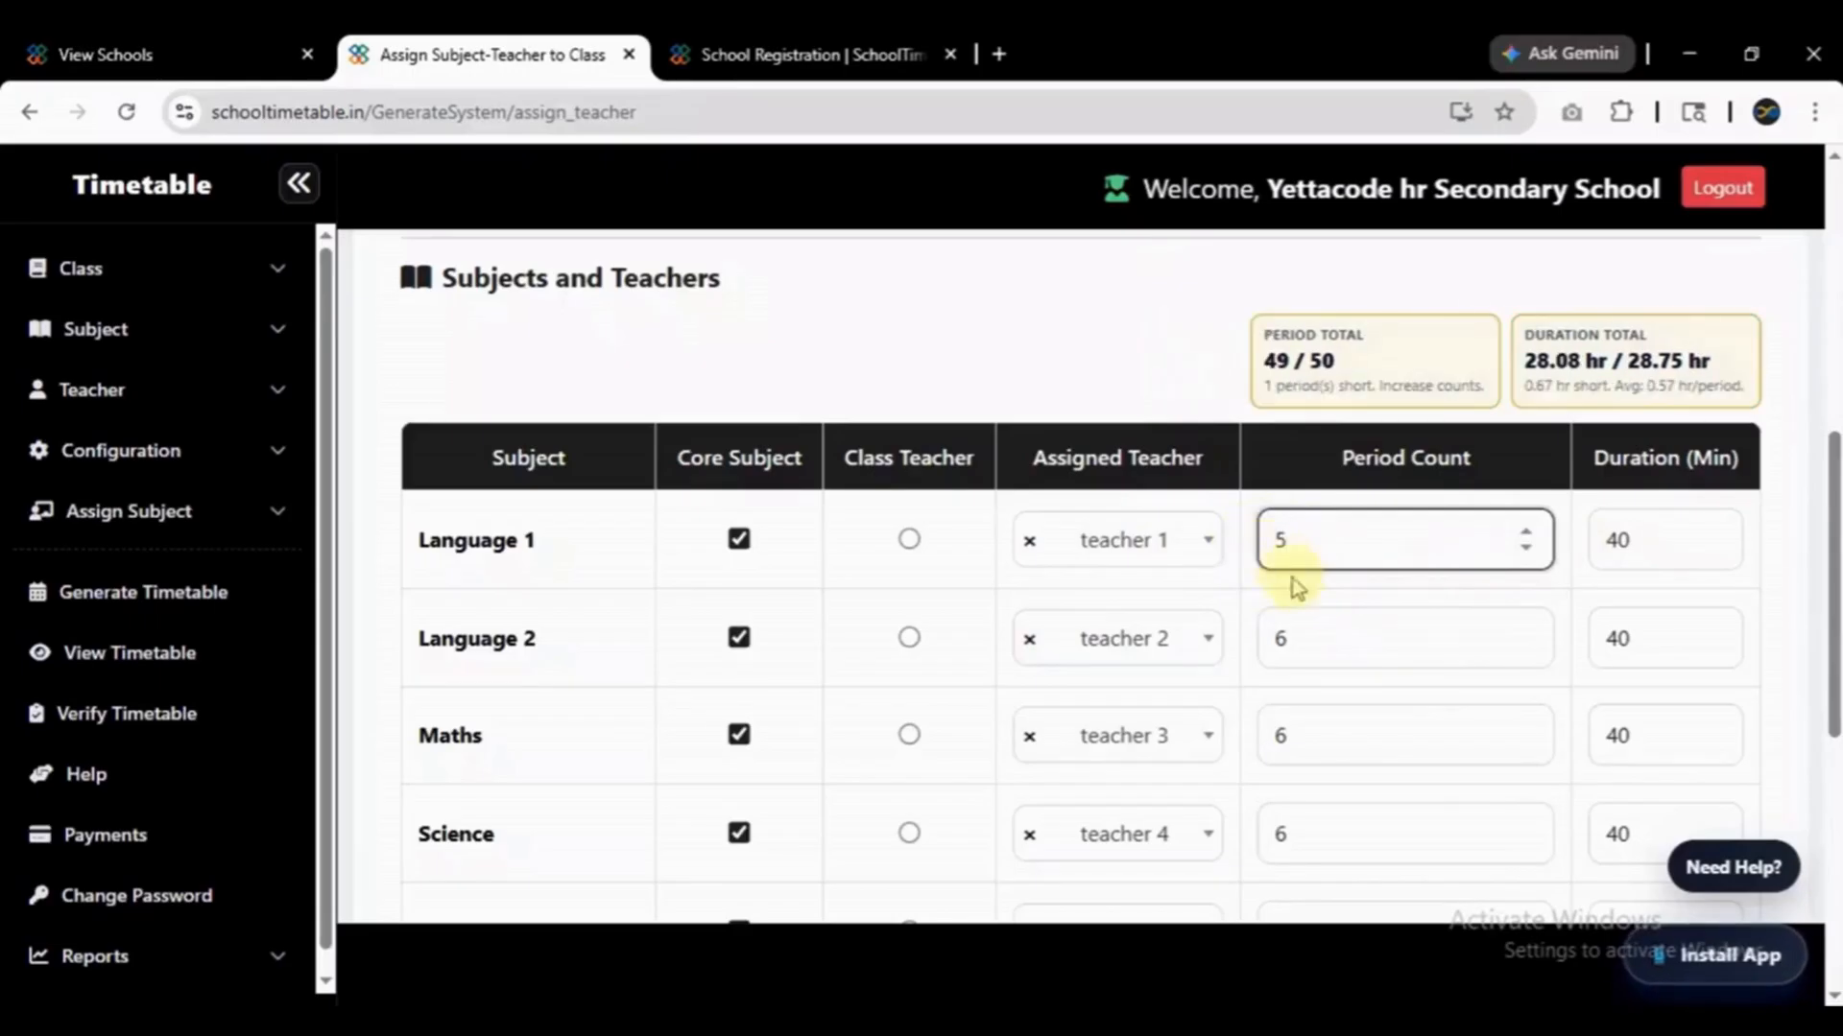
pyautogui.click(1311, 621)
pyautogui.moveTo(1311, 633); pyautogui.dragTo(1227, 645)
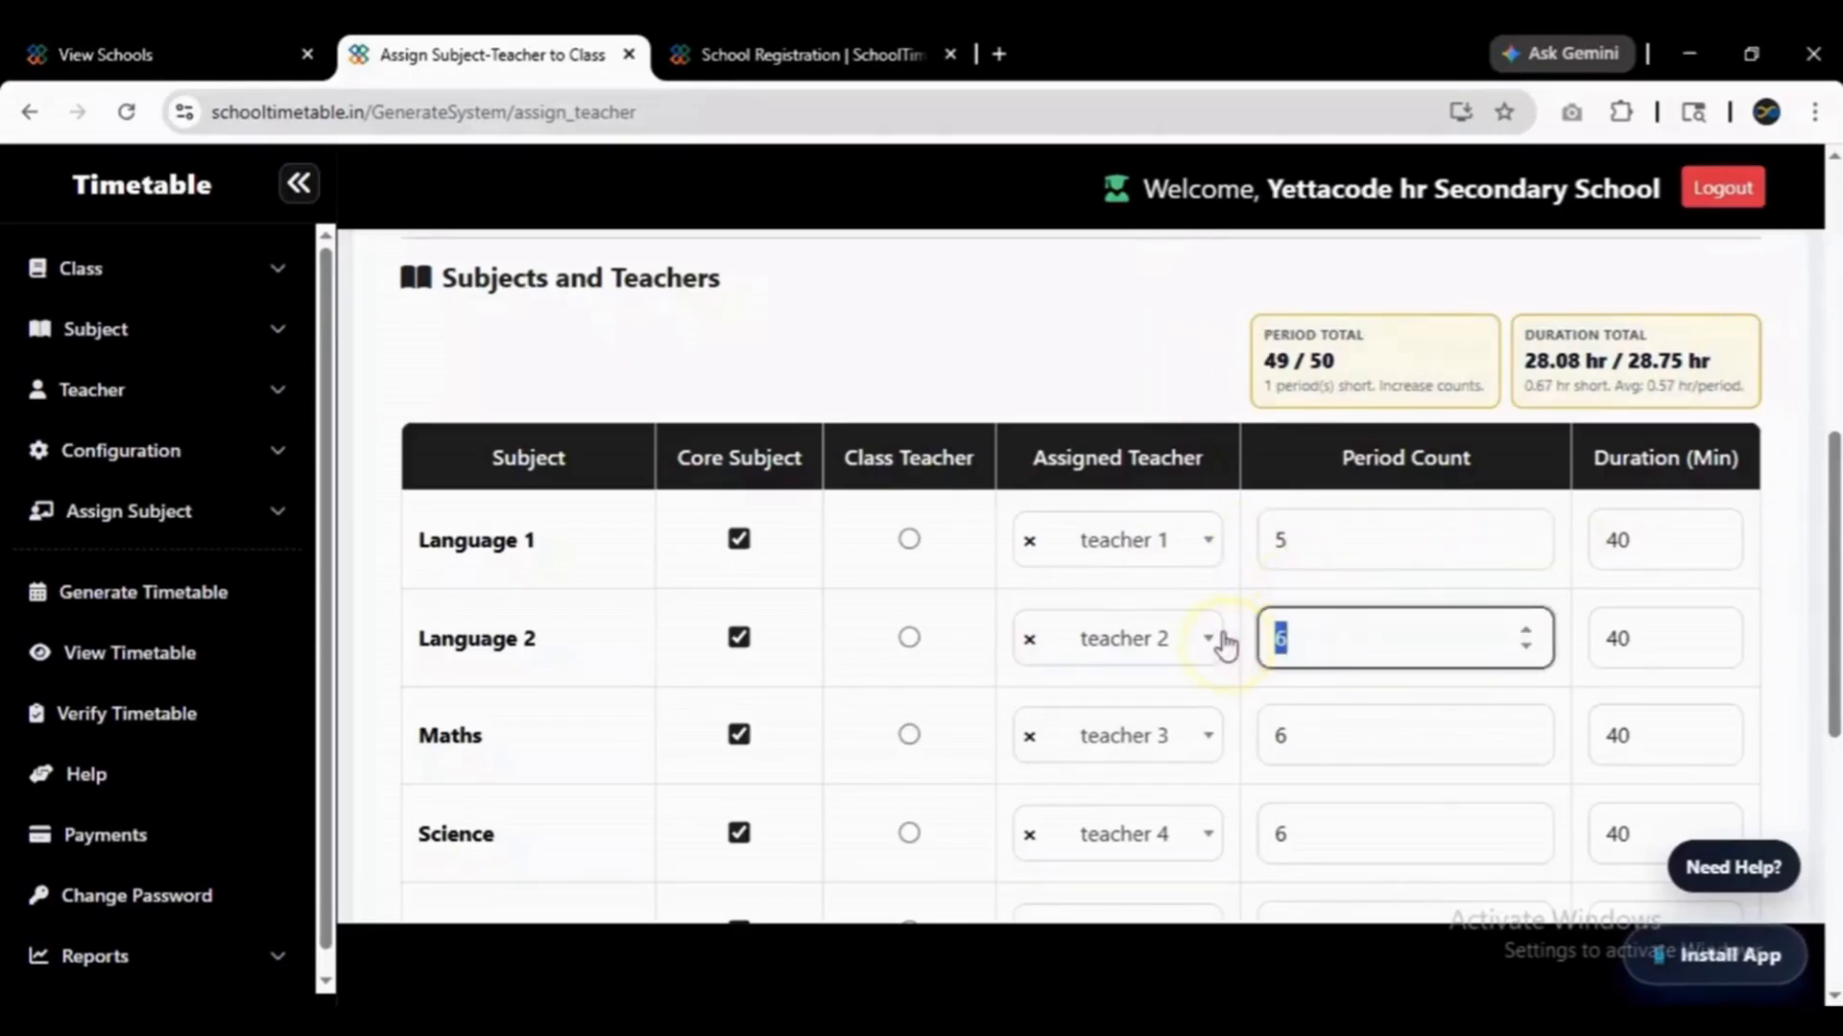
pyautogui.write('5')
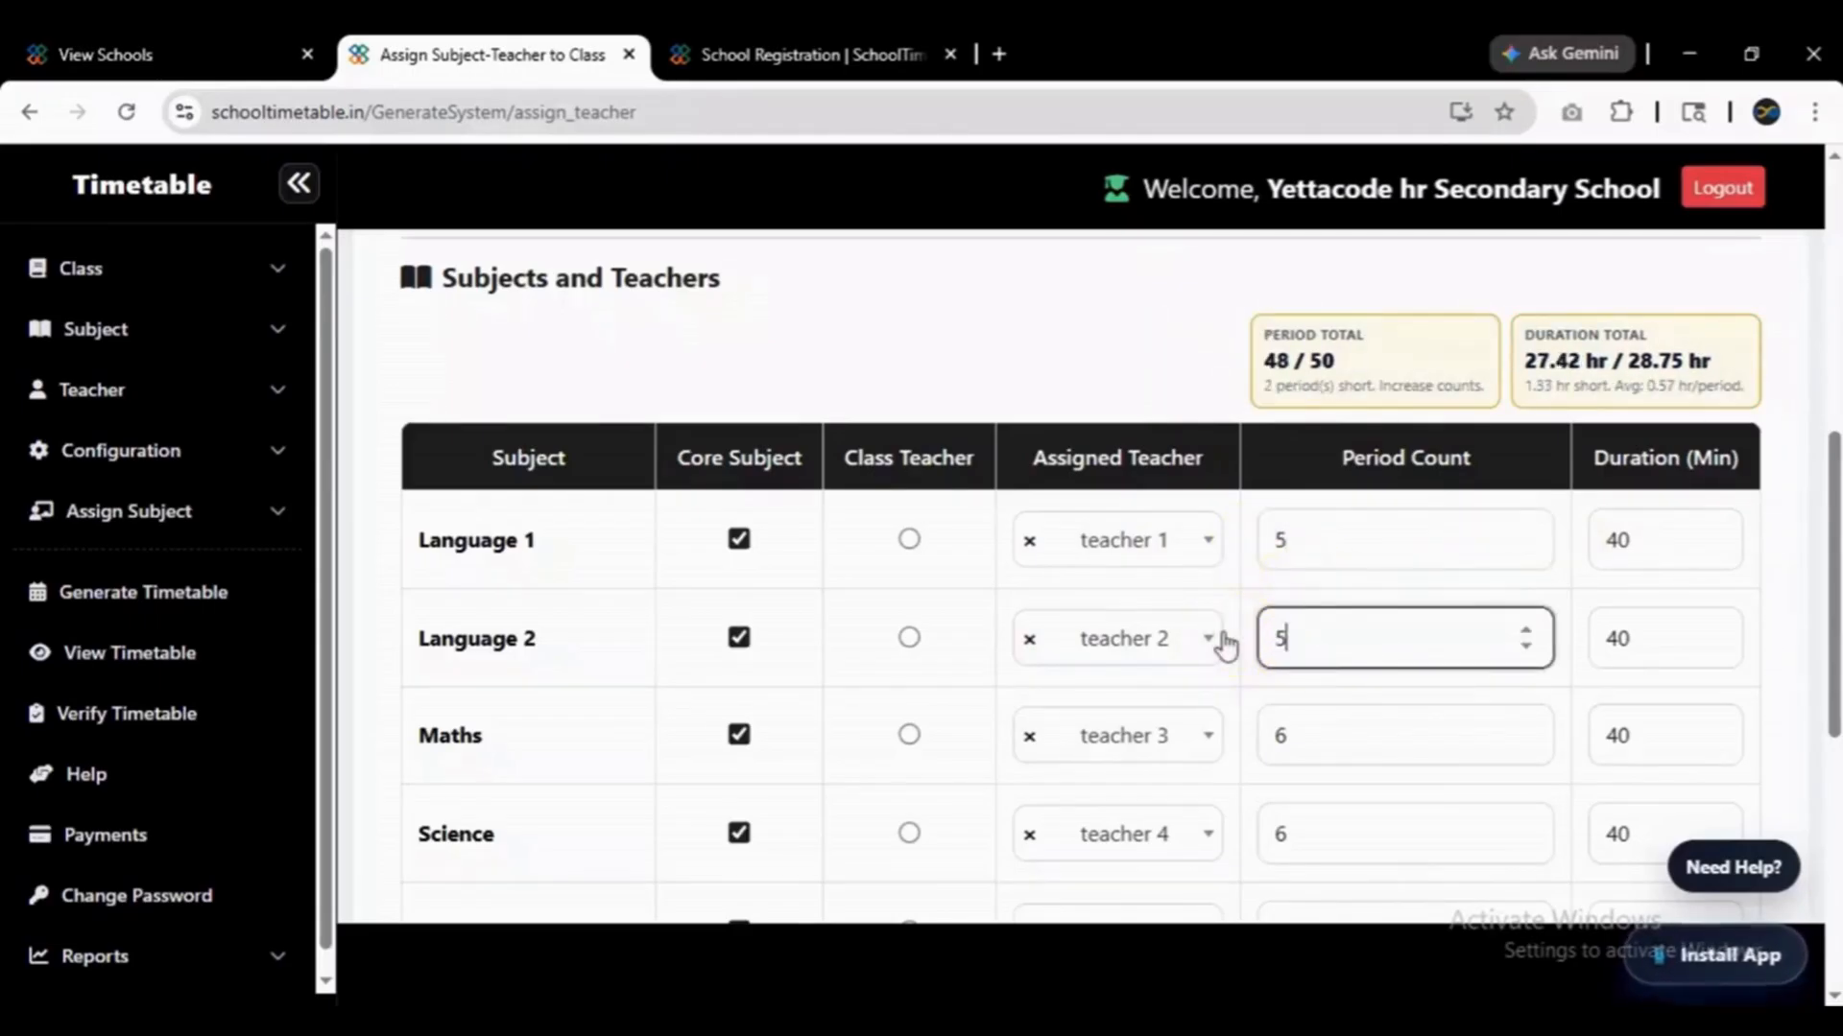
pyautogui.click(1166, 422)
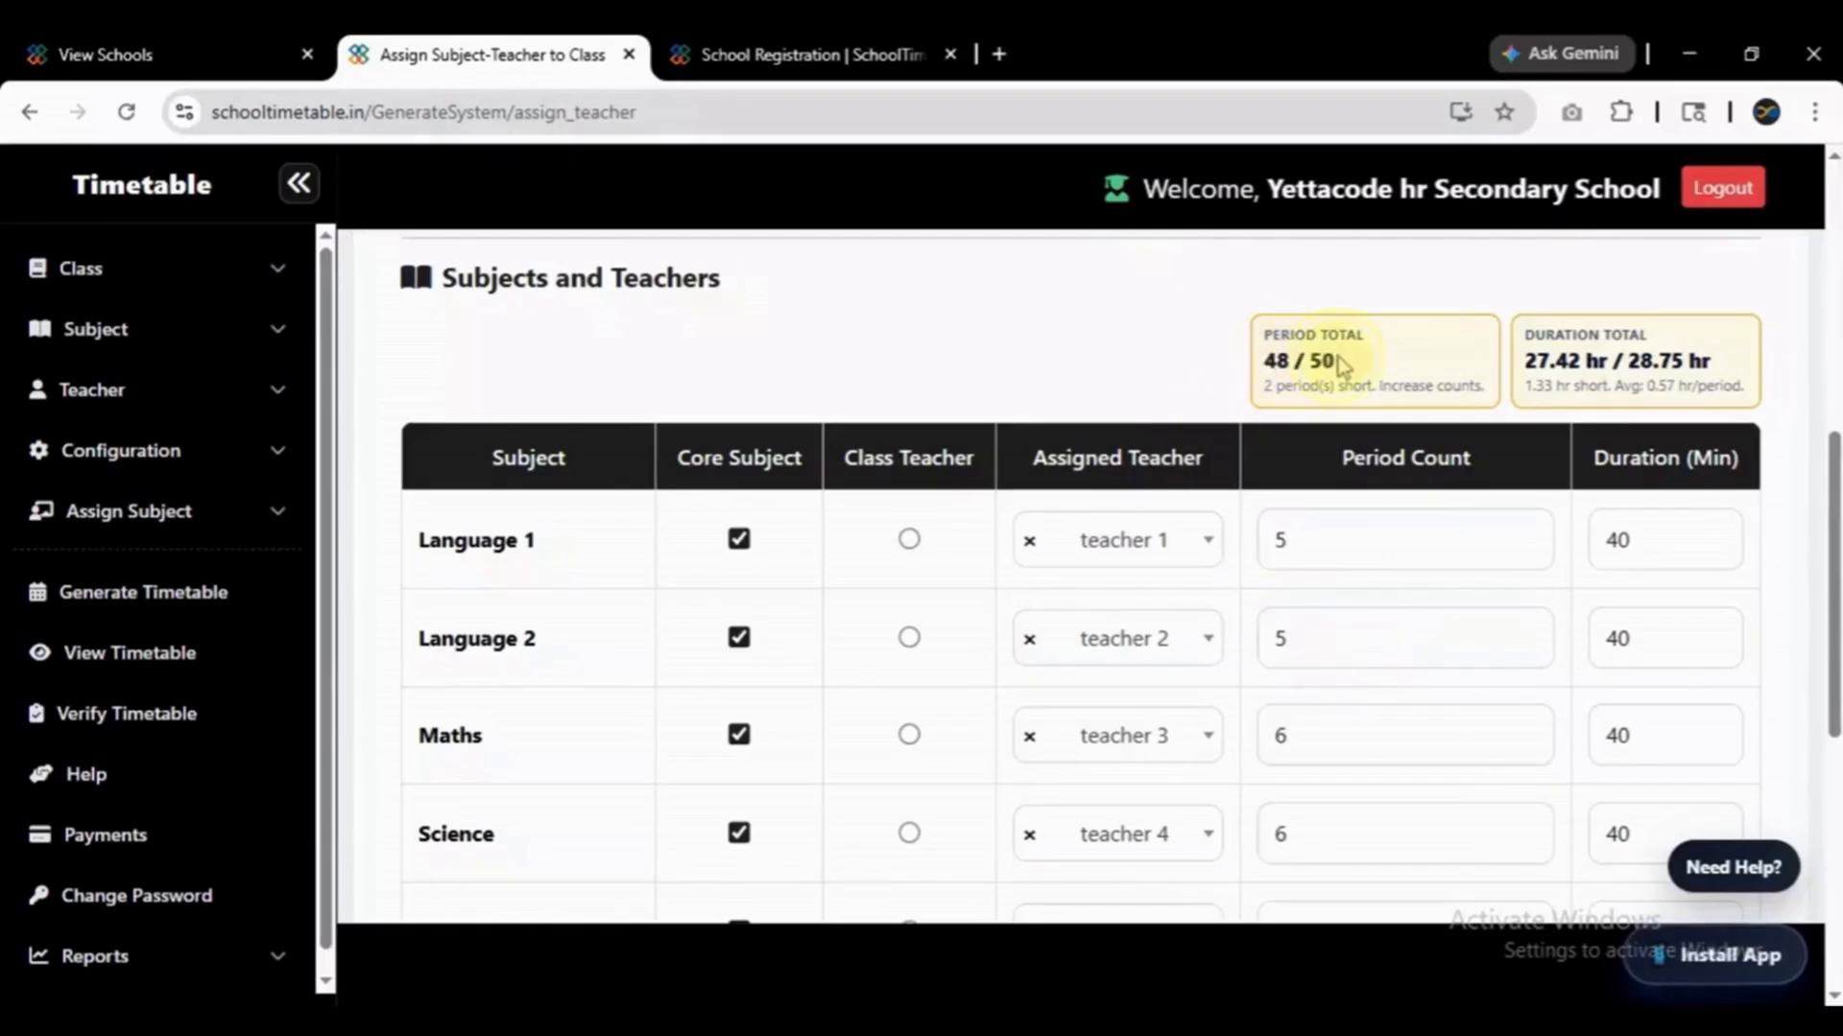
# Set the period count of the class teacher subject to 7.
pyautogui.scroll(5, 1337, 357)
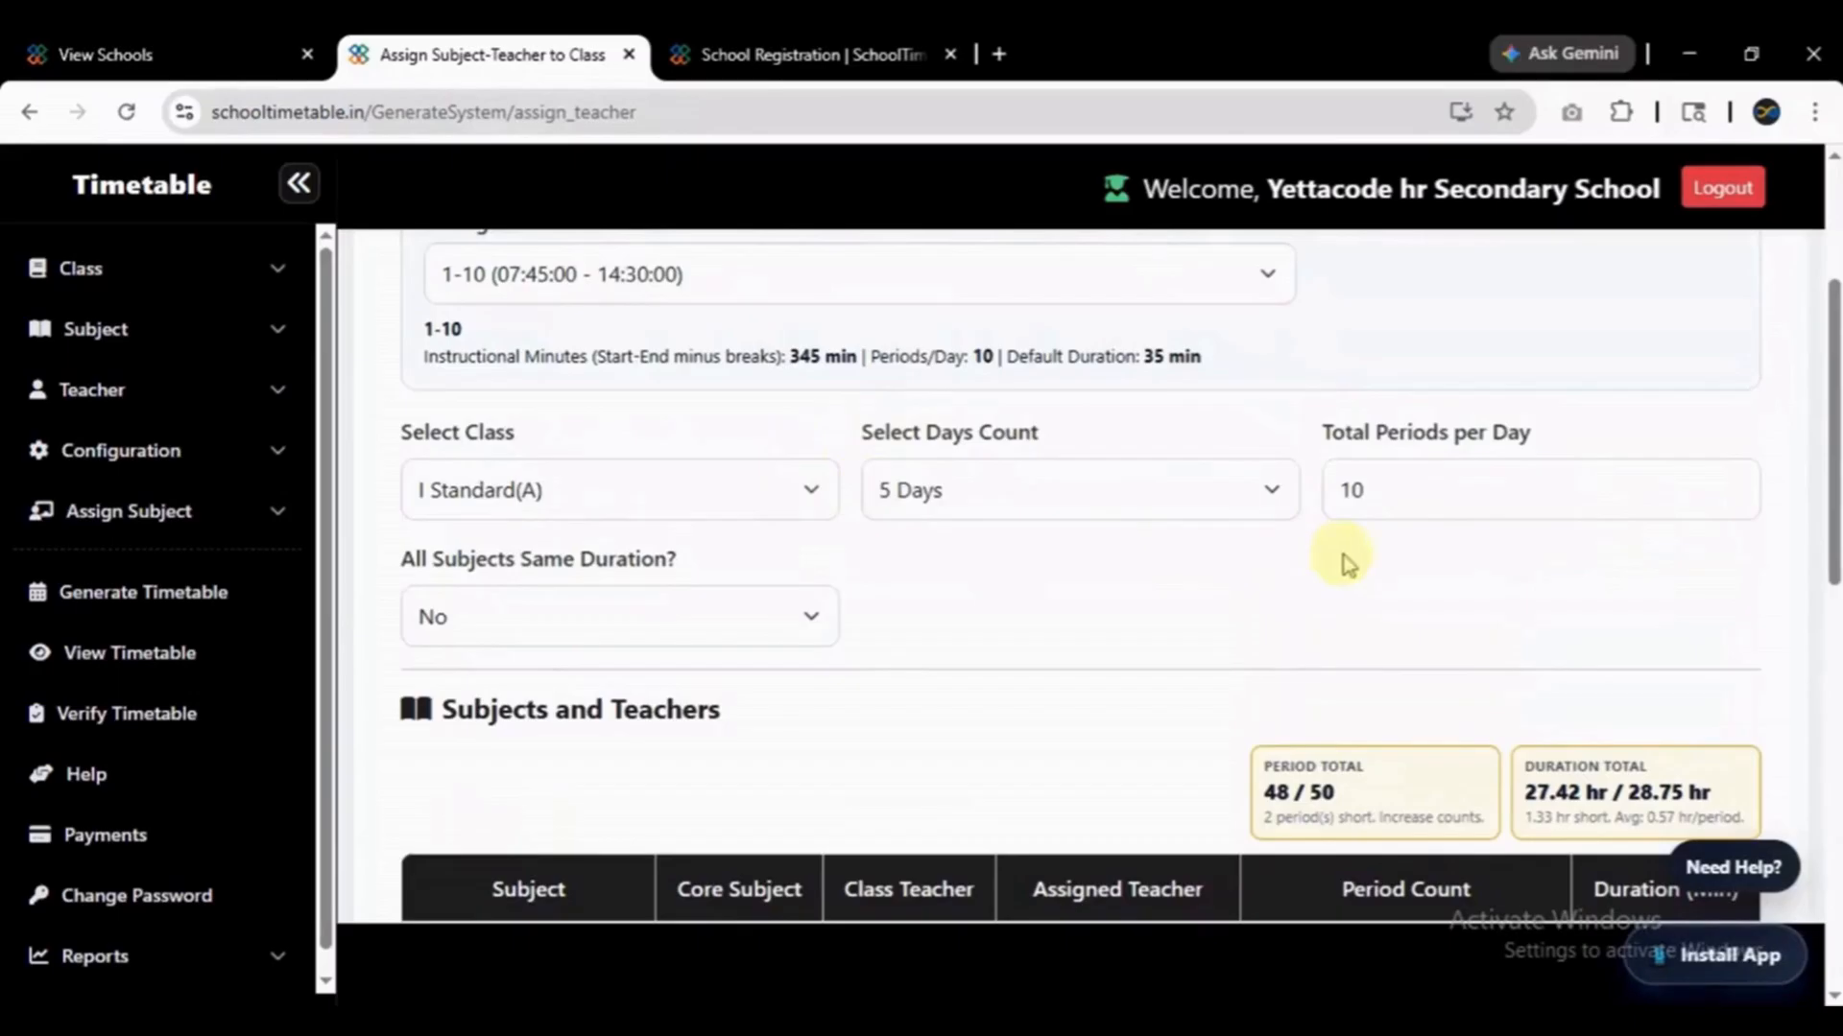
pyautogui.scroll(-1, 1404, 532)
pyautogui.scroll(-2, 1404, 535)
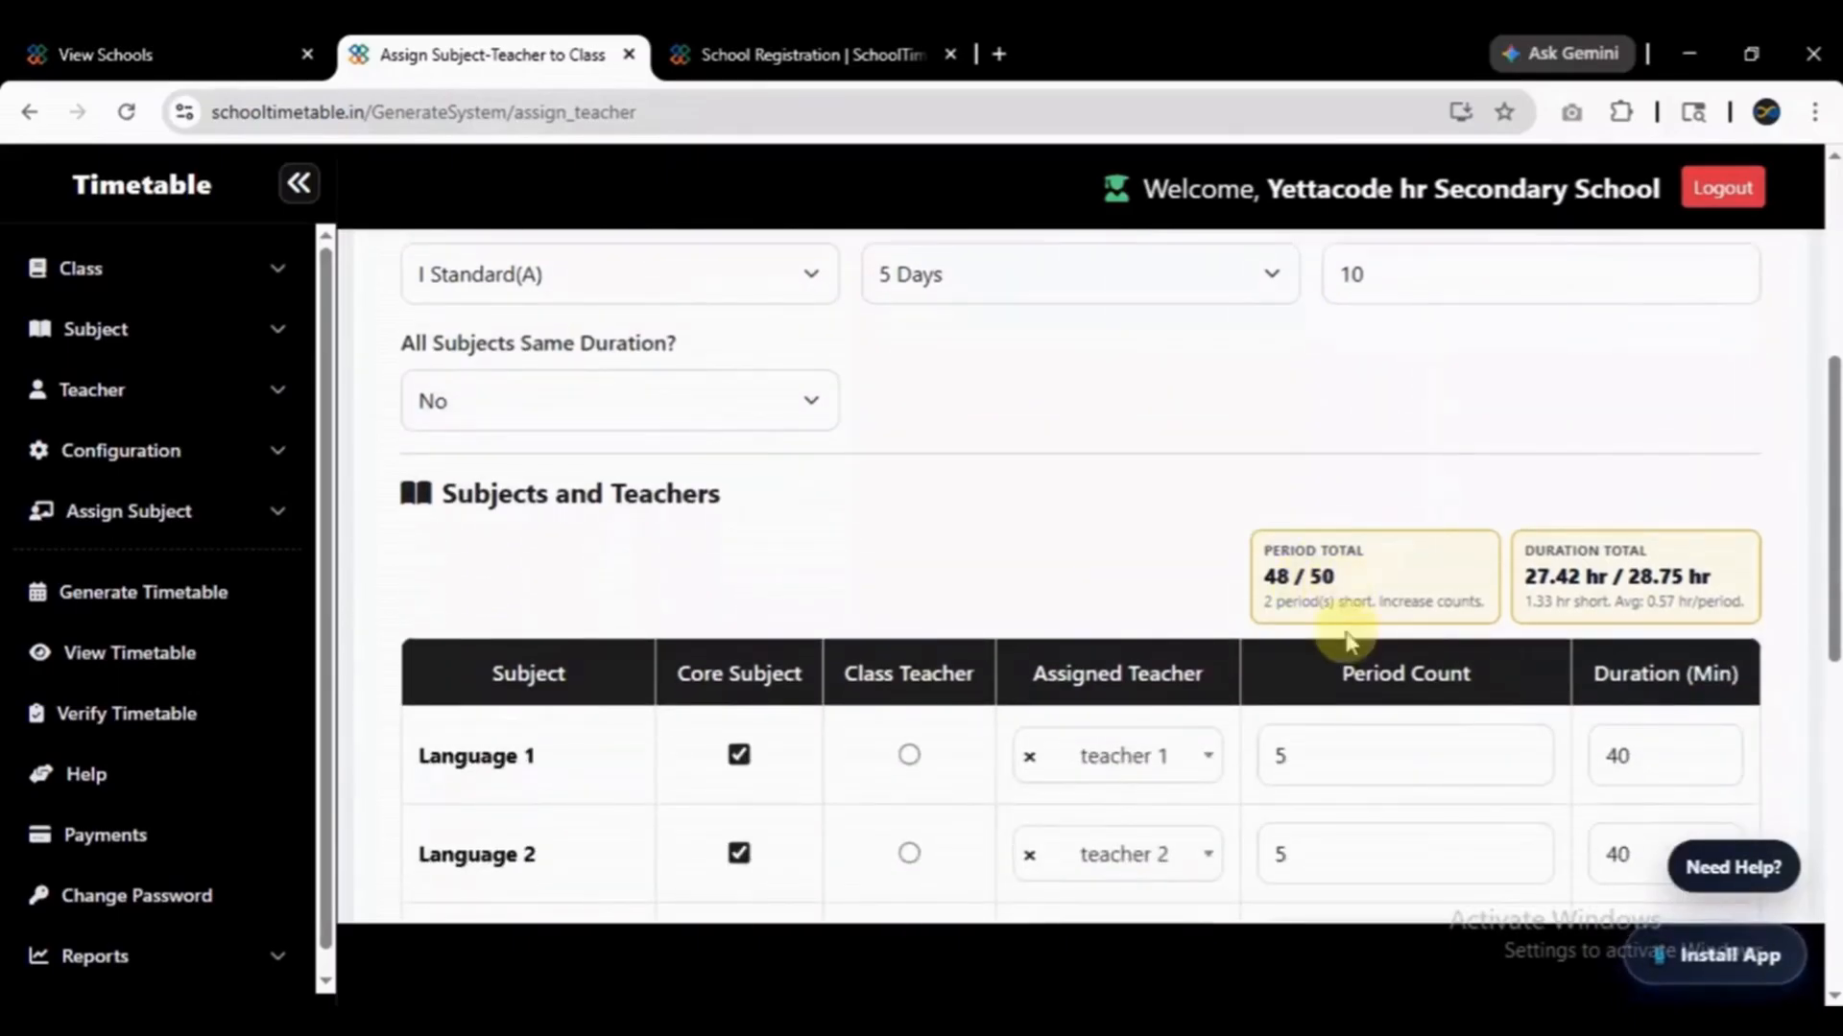
pyautogui.scroll(-9, 1350, 641)
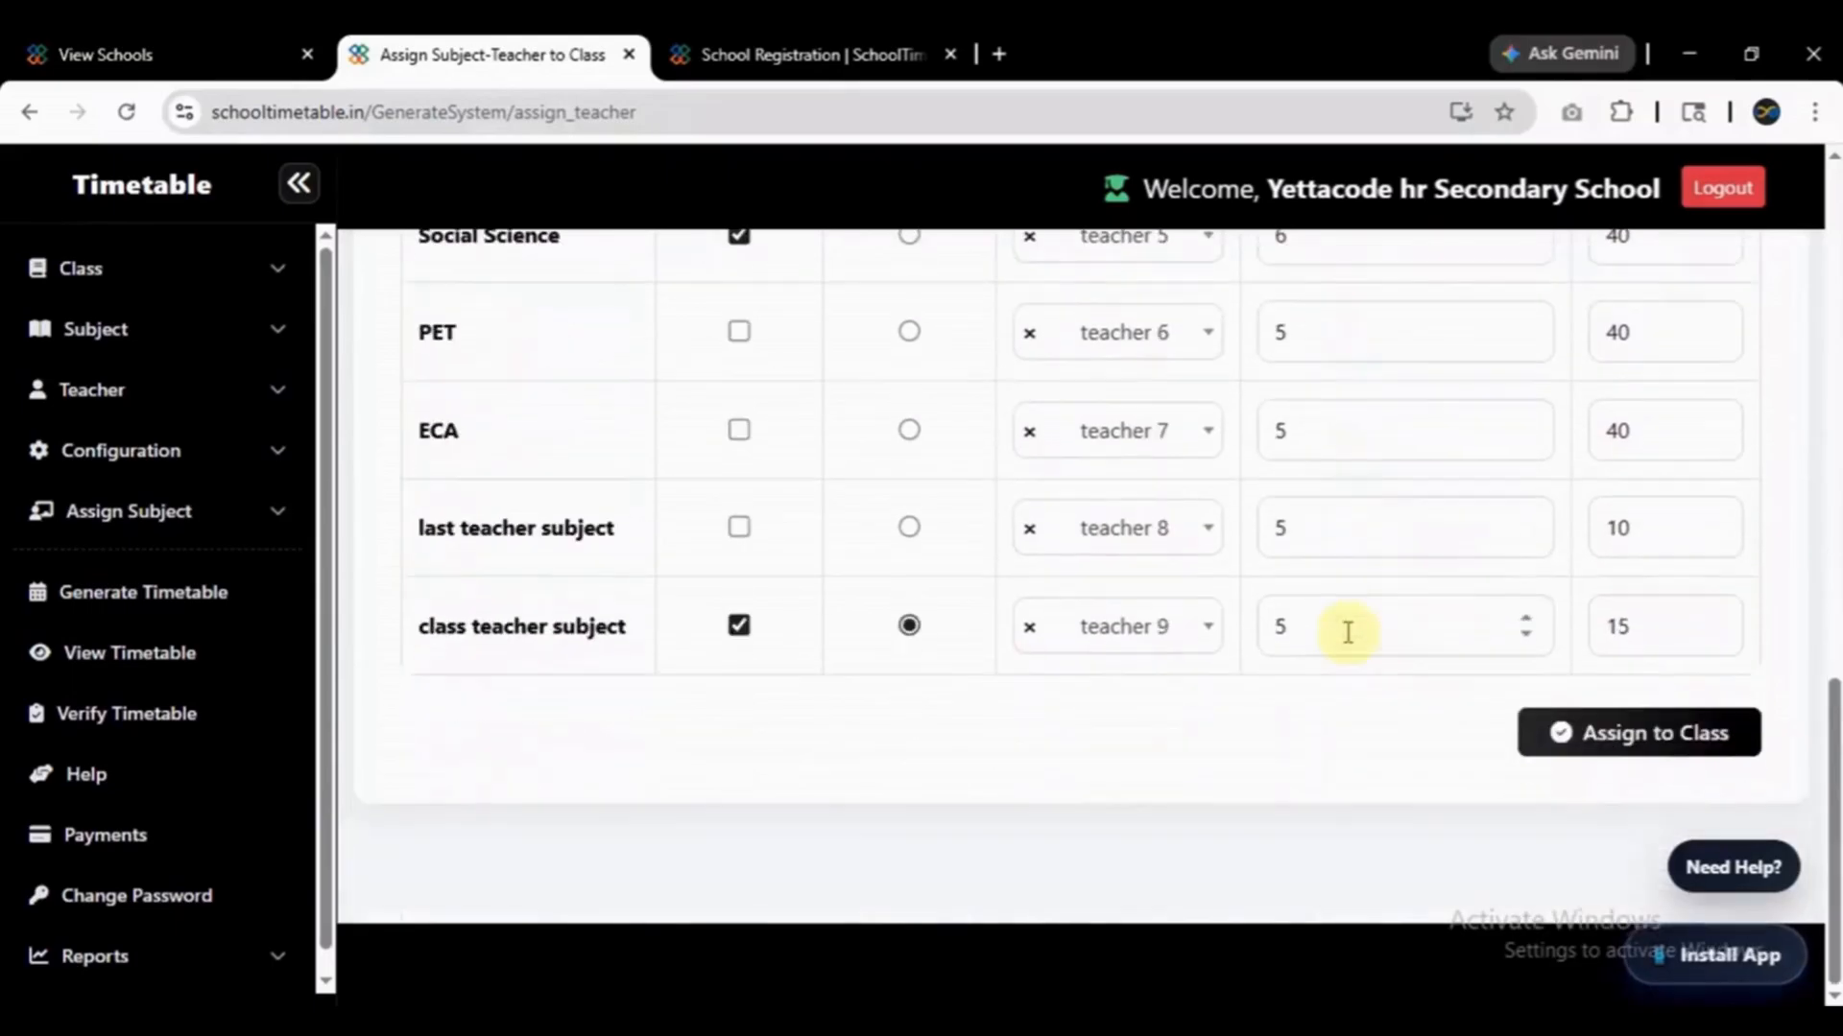
pyautogui.scroll(5, 1349, 632)
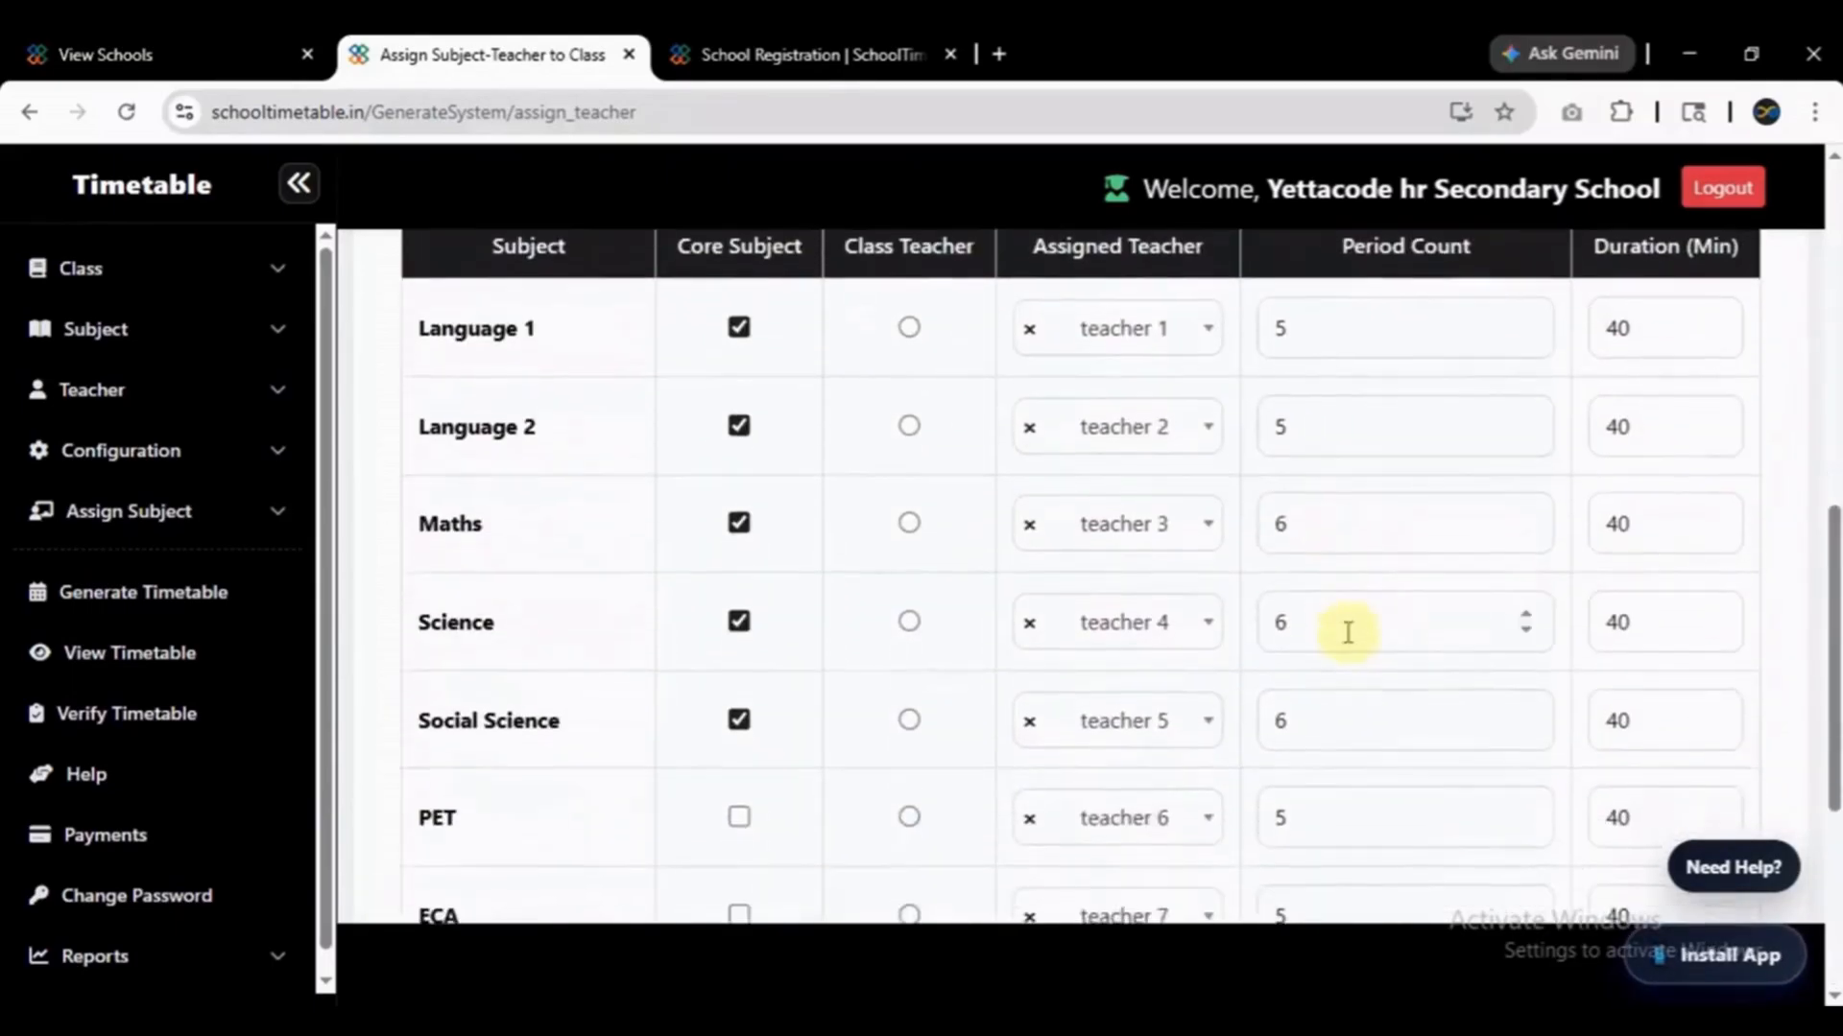
pyautogui.scroll(-1, 1349, 633)
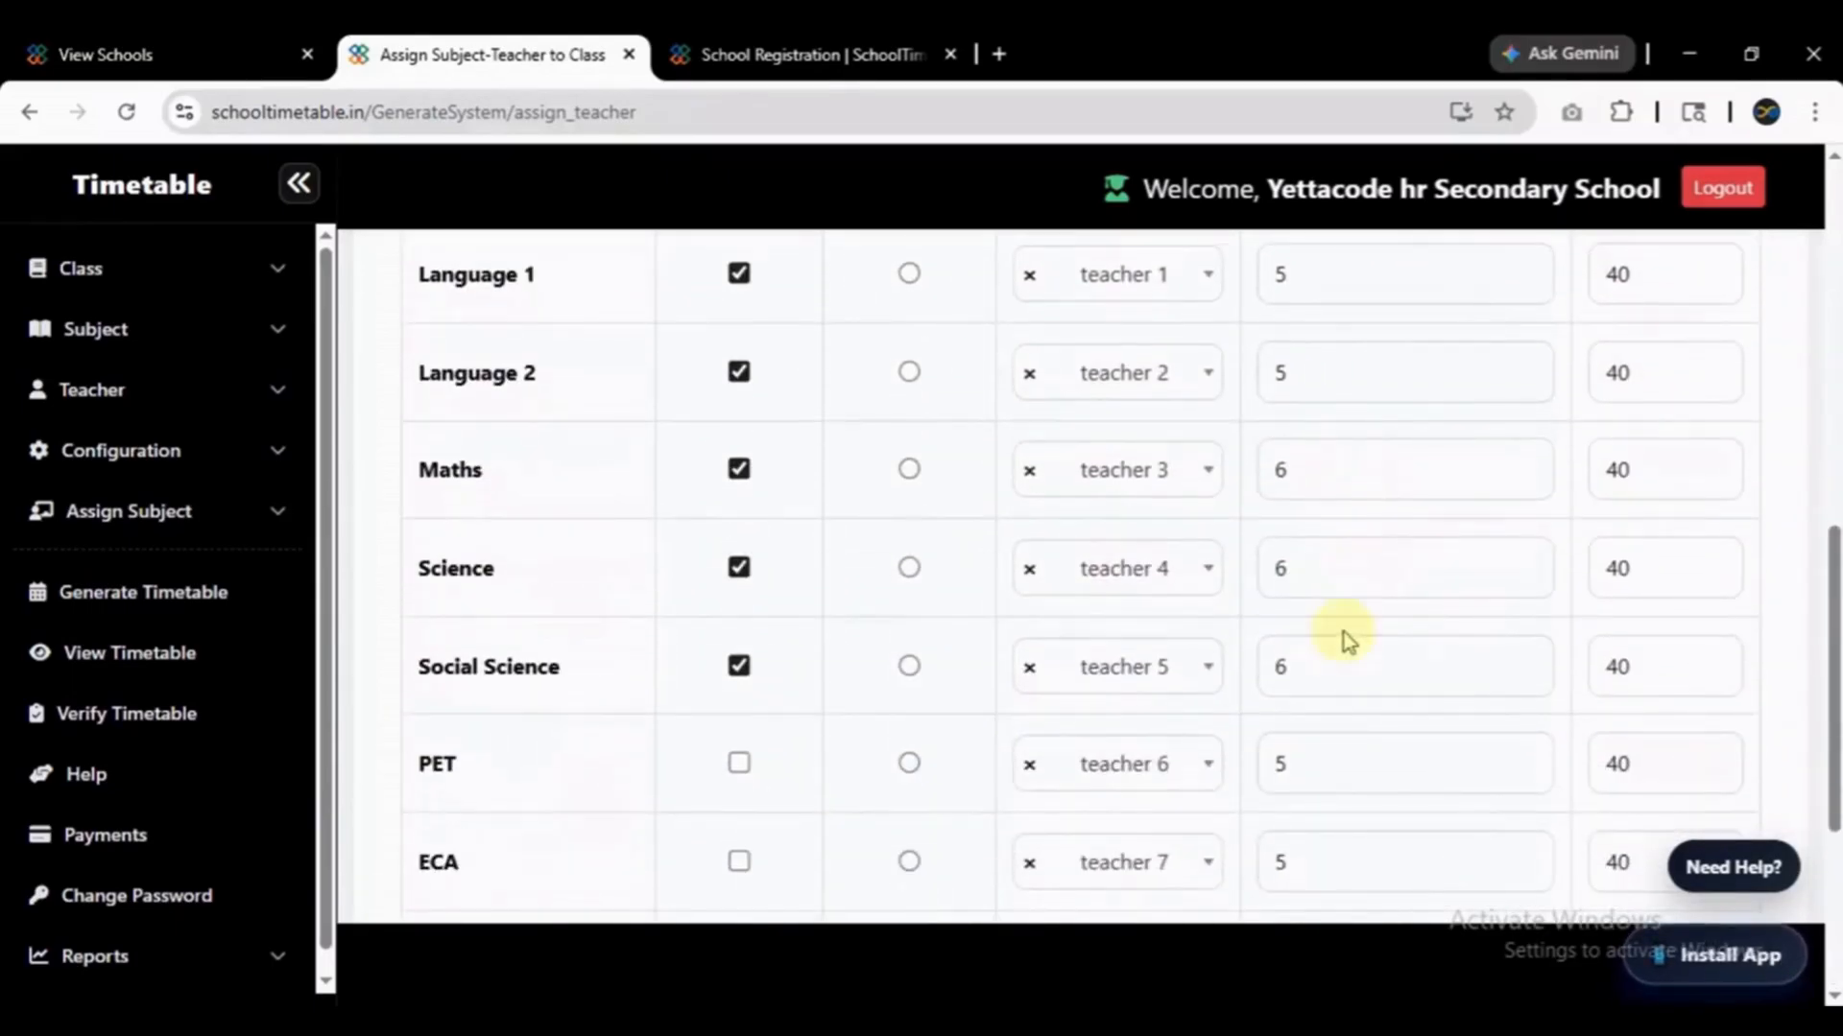
pyautogui.scroll(-4, 1338, 766)
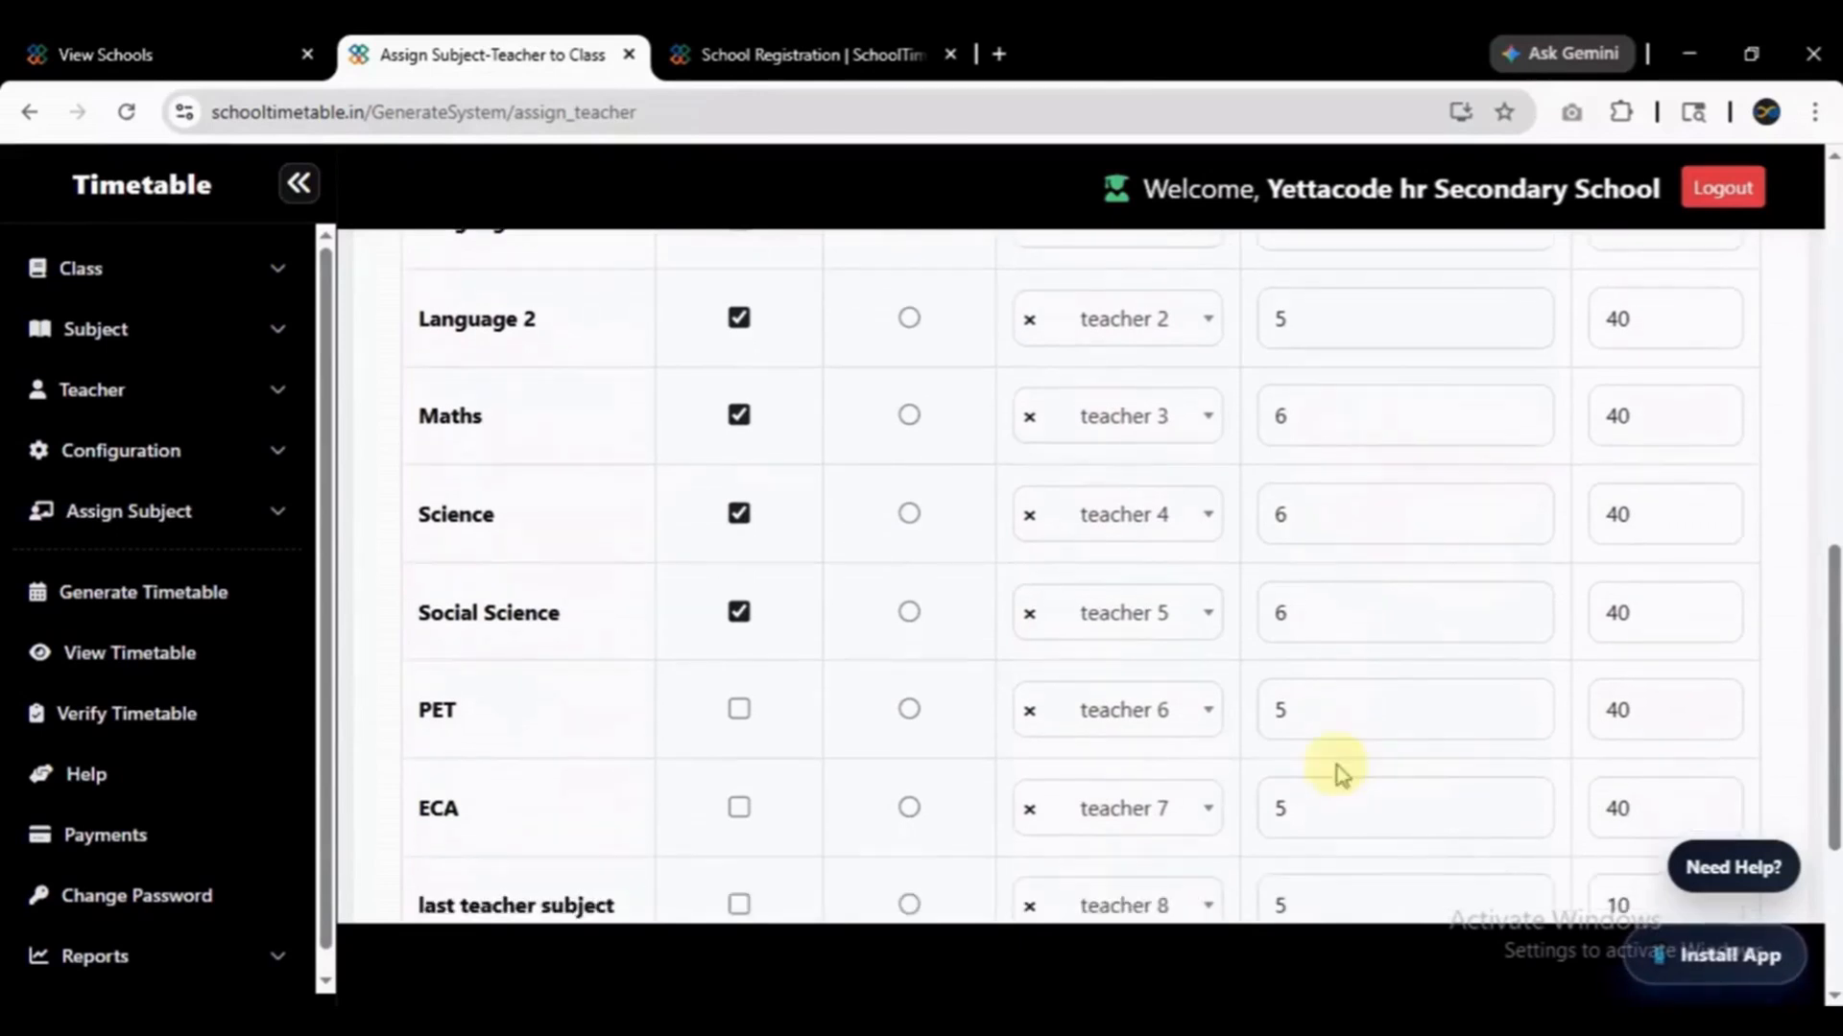
pyautogui.click(1314, 671)
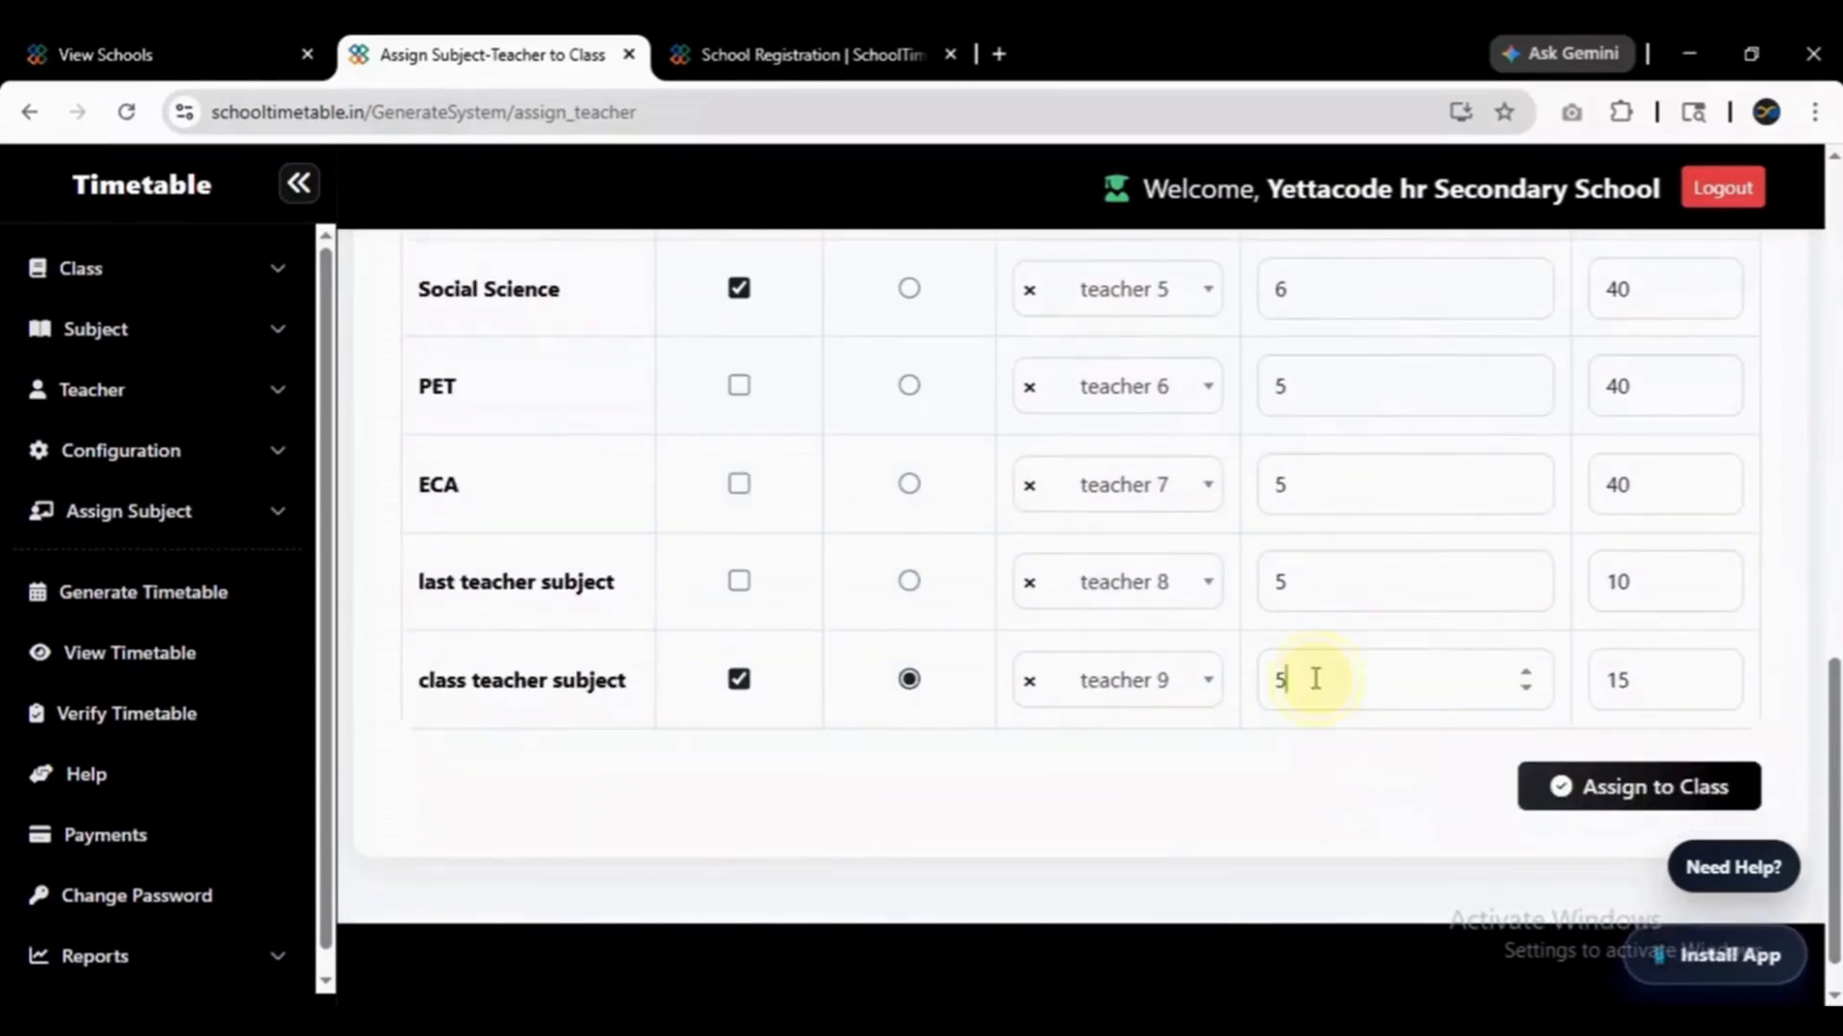
pyautogui.moveTo(1315, 679); pyautogui.dragTo(1195, 690)
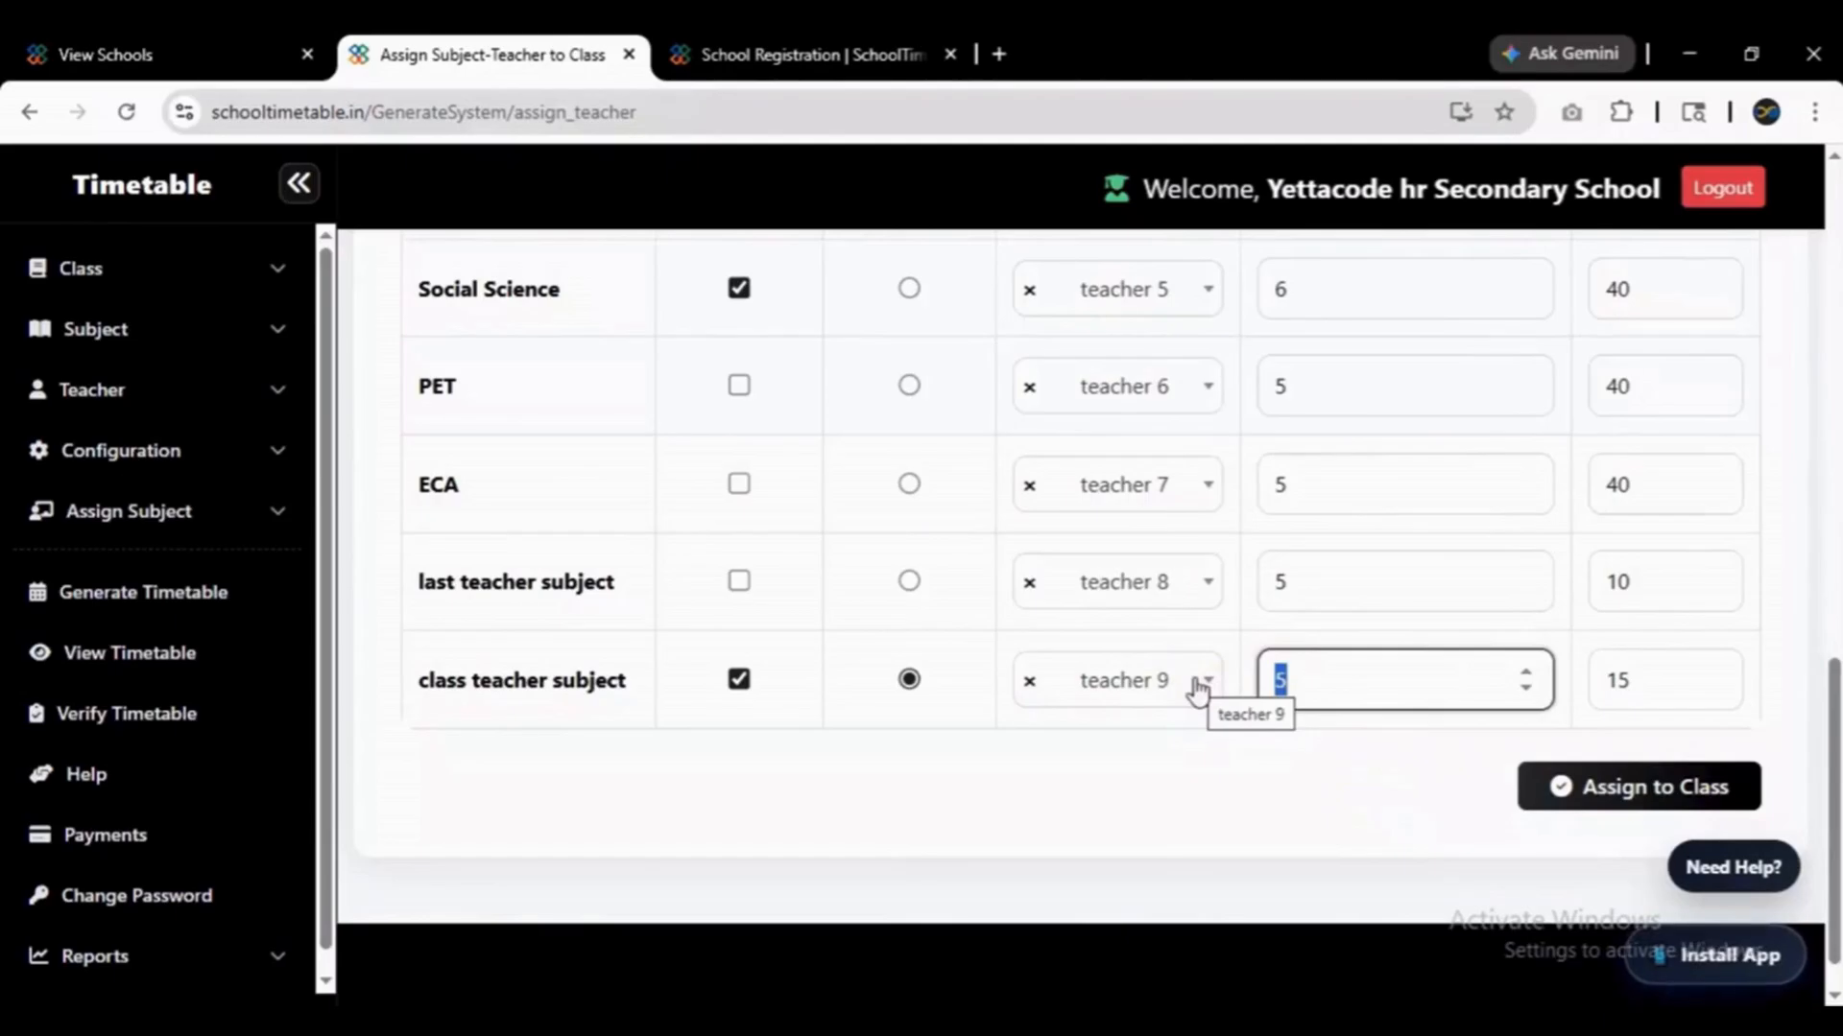
pyautogui.write('7')
pyautogui.click(1281, 804)
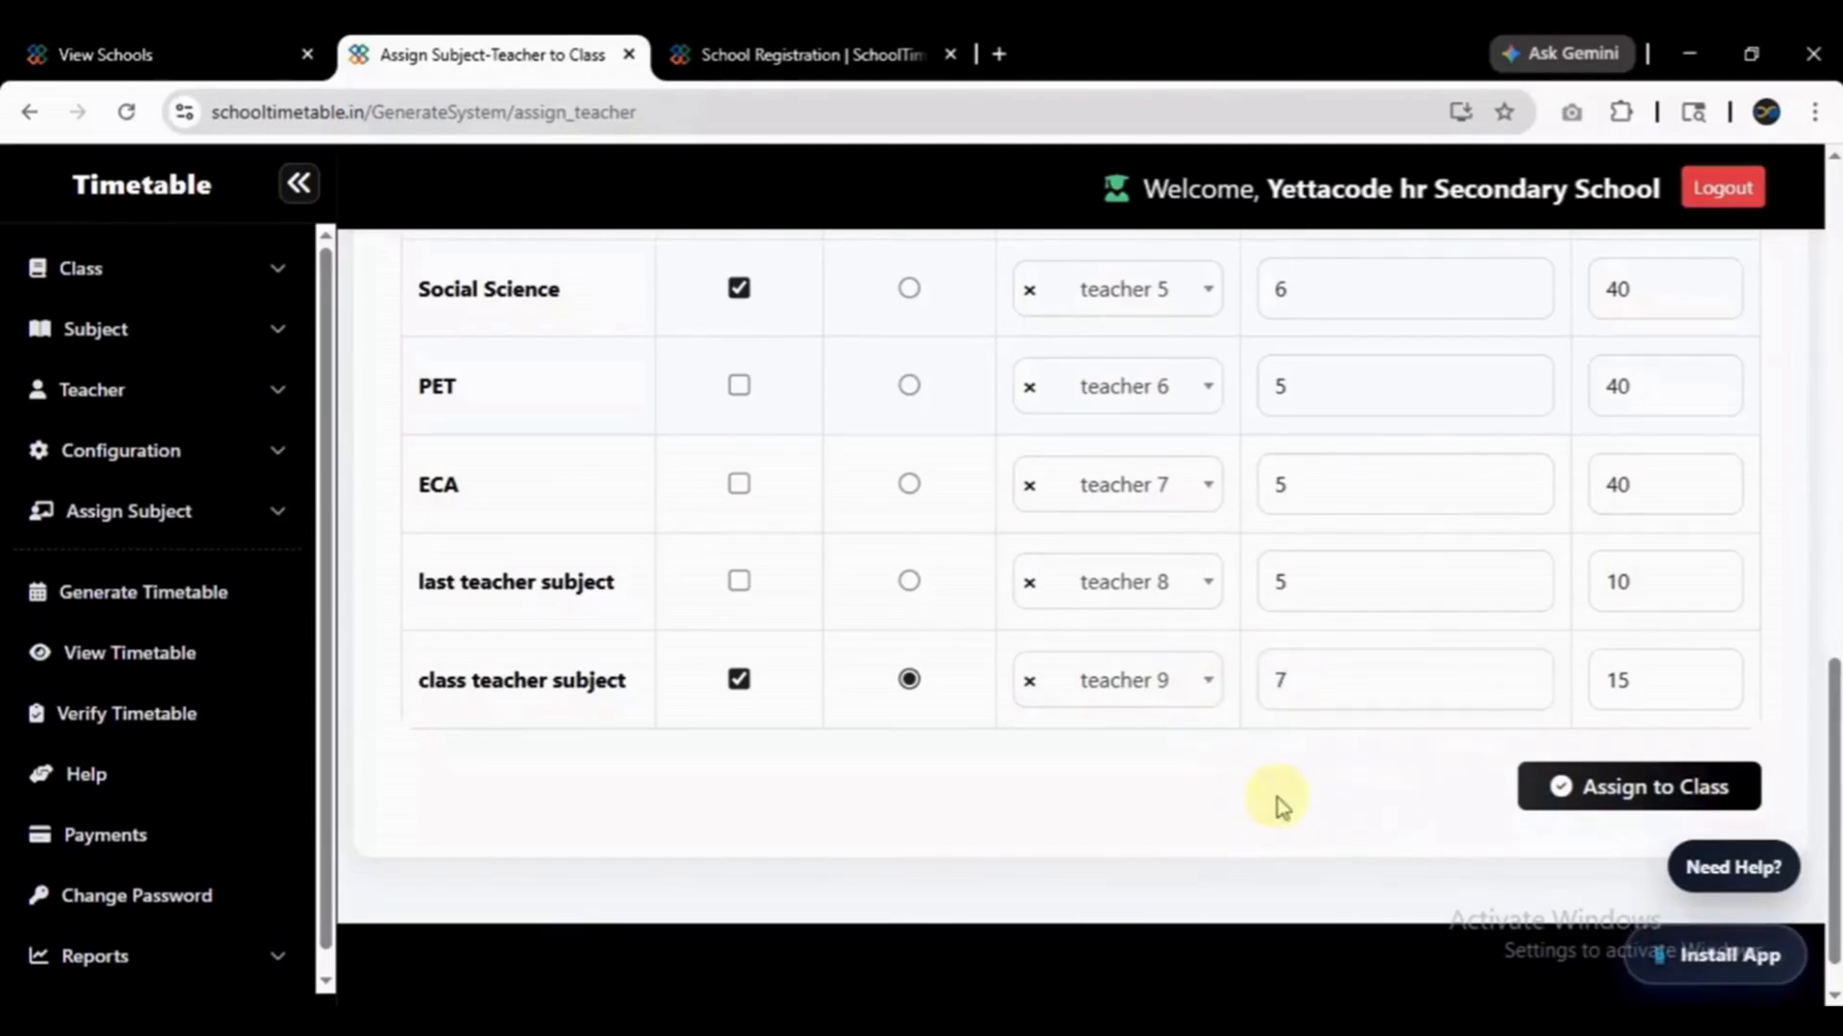
# Try a duration of 40 minutes for the class teacher subject.
pyautogui.scroll(12, 1282, 806)
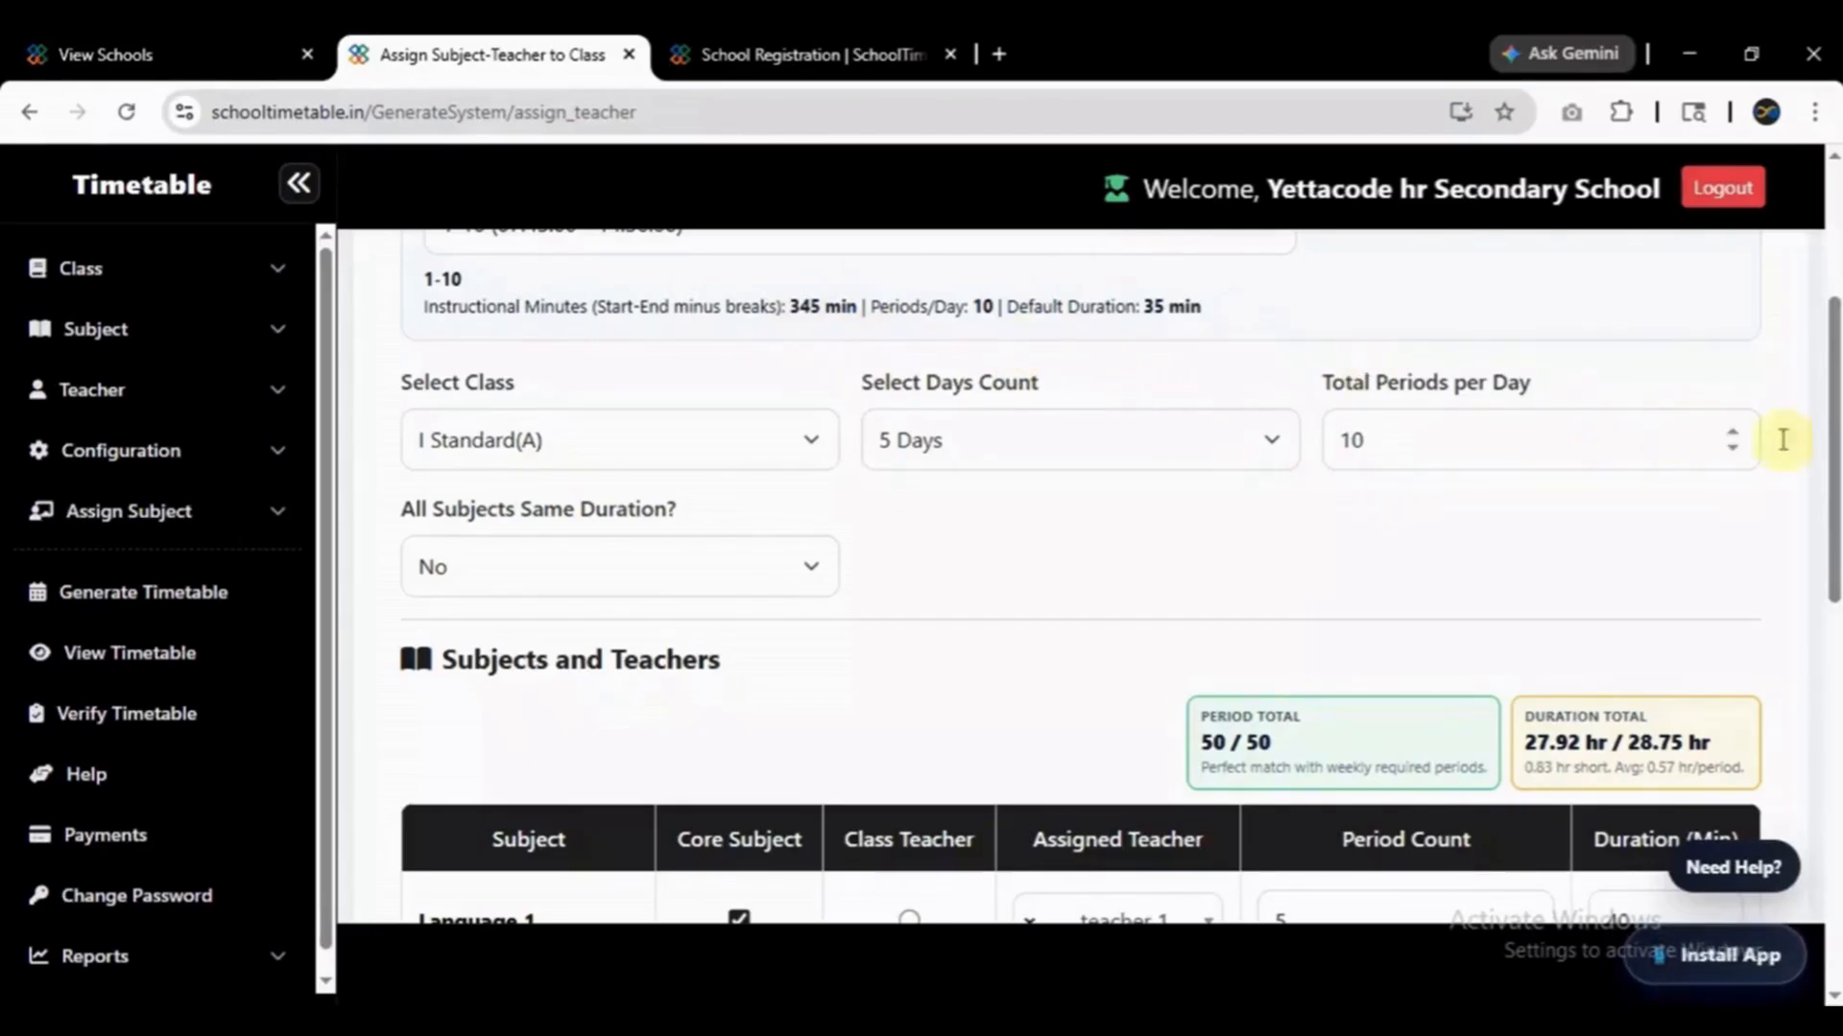
pyautogui.moveTo(1834, 460); pyautogui.dragTo(1829, 801)
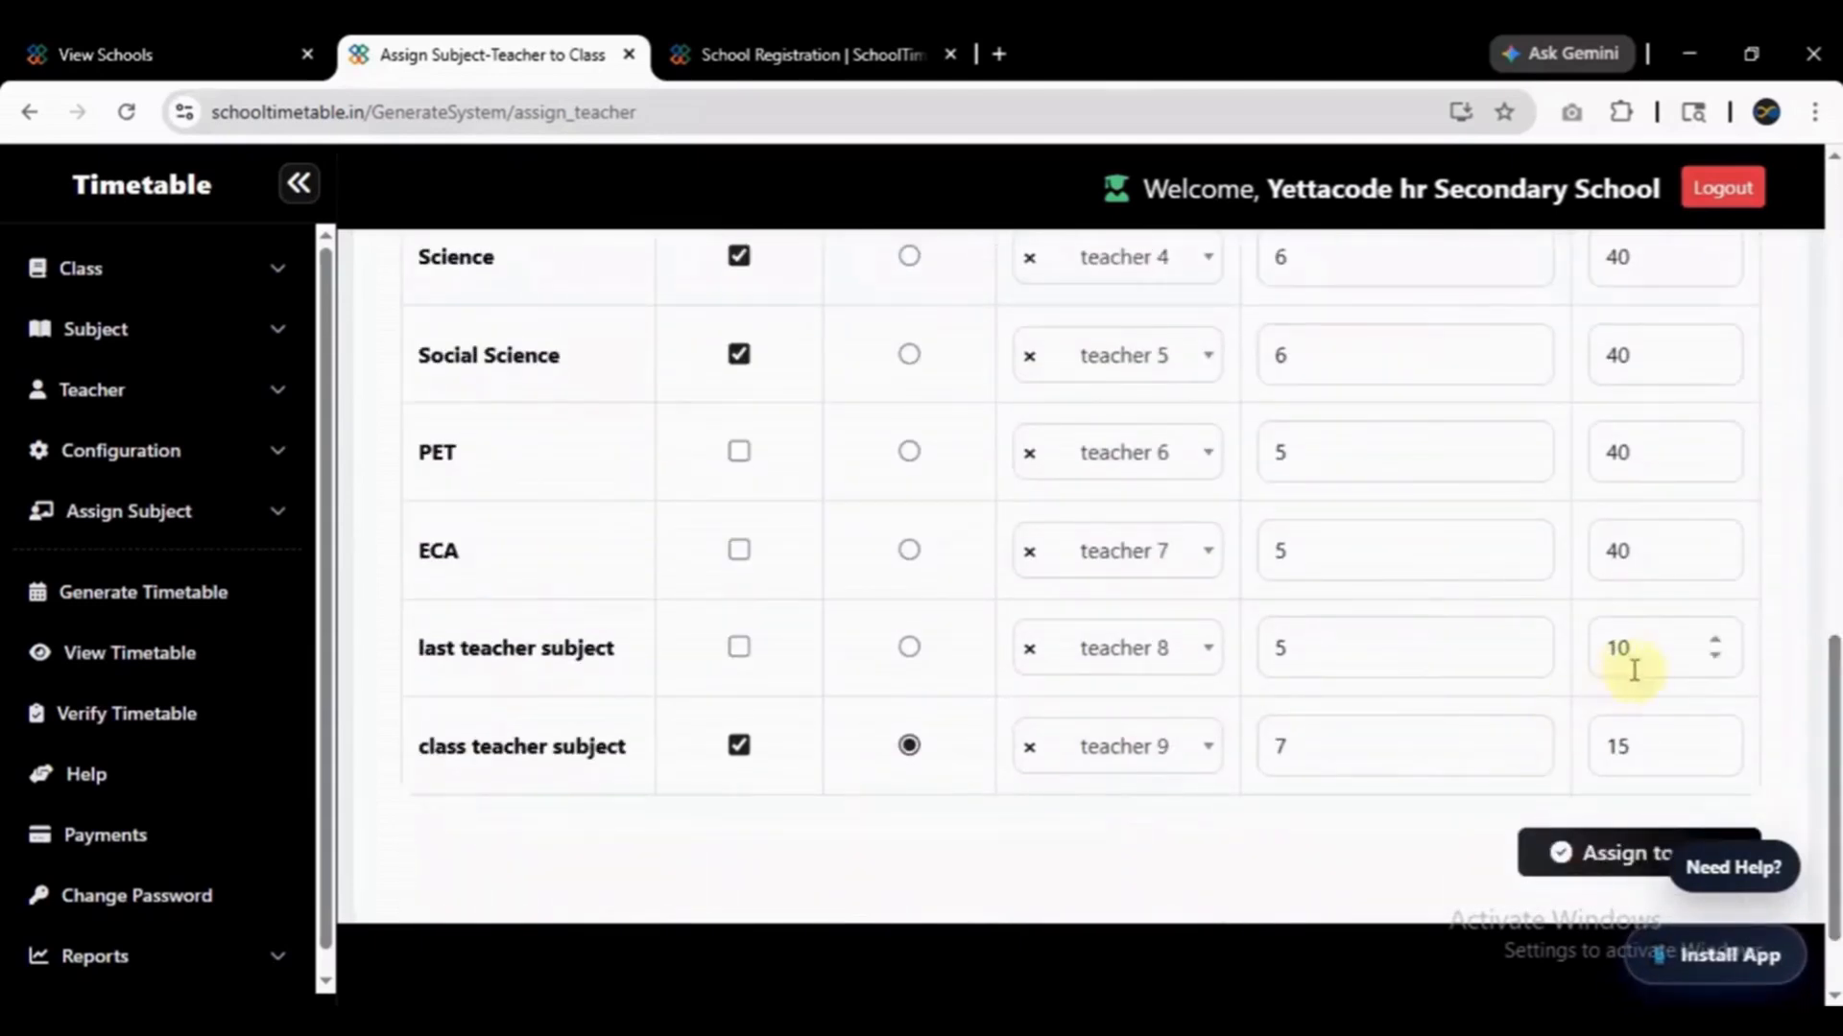
pyautogui.moveTo(1675, 756); pyautogui.dragTo(1592, 748)
pyautogui.moveTo(1835, 789)
pyautogui.mouseDown()
pyautogui.moveTo(1835, 487)
pyautogui.moveTo(1835, 778)
pyautogui.mouseUp()
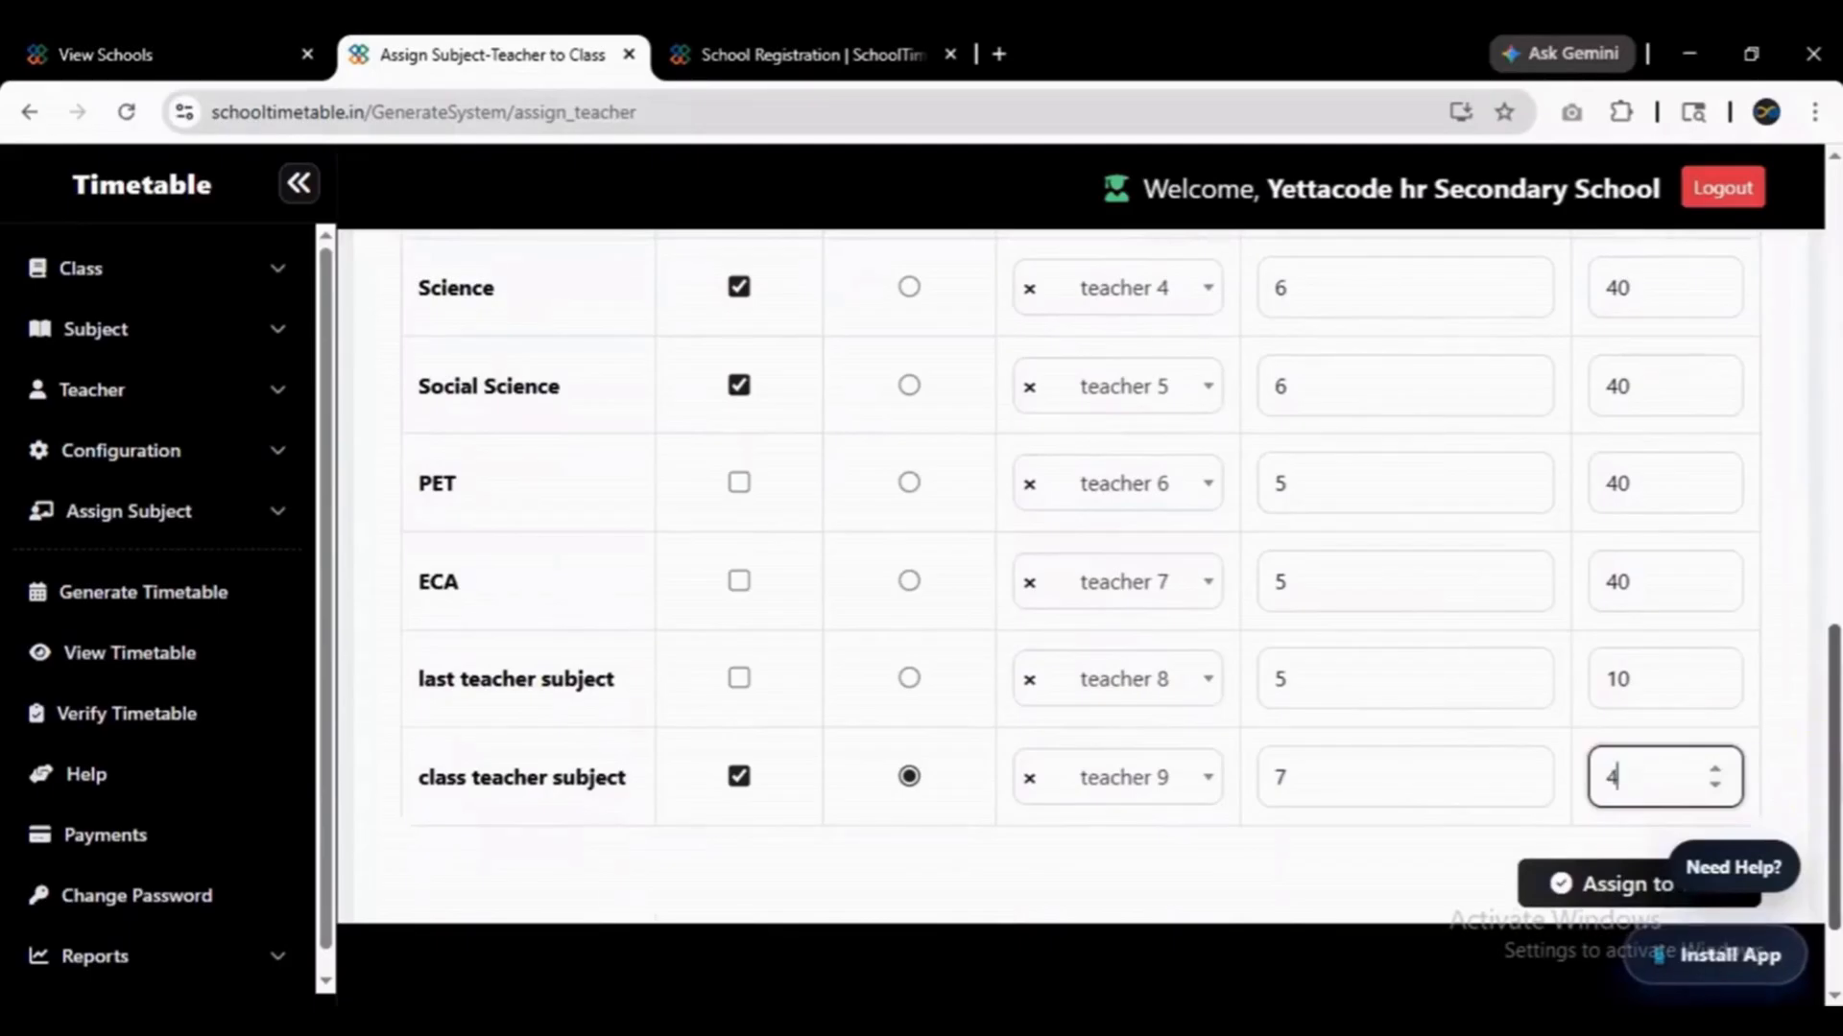
pyautogui.click(1771, 745)
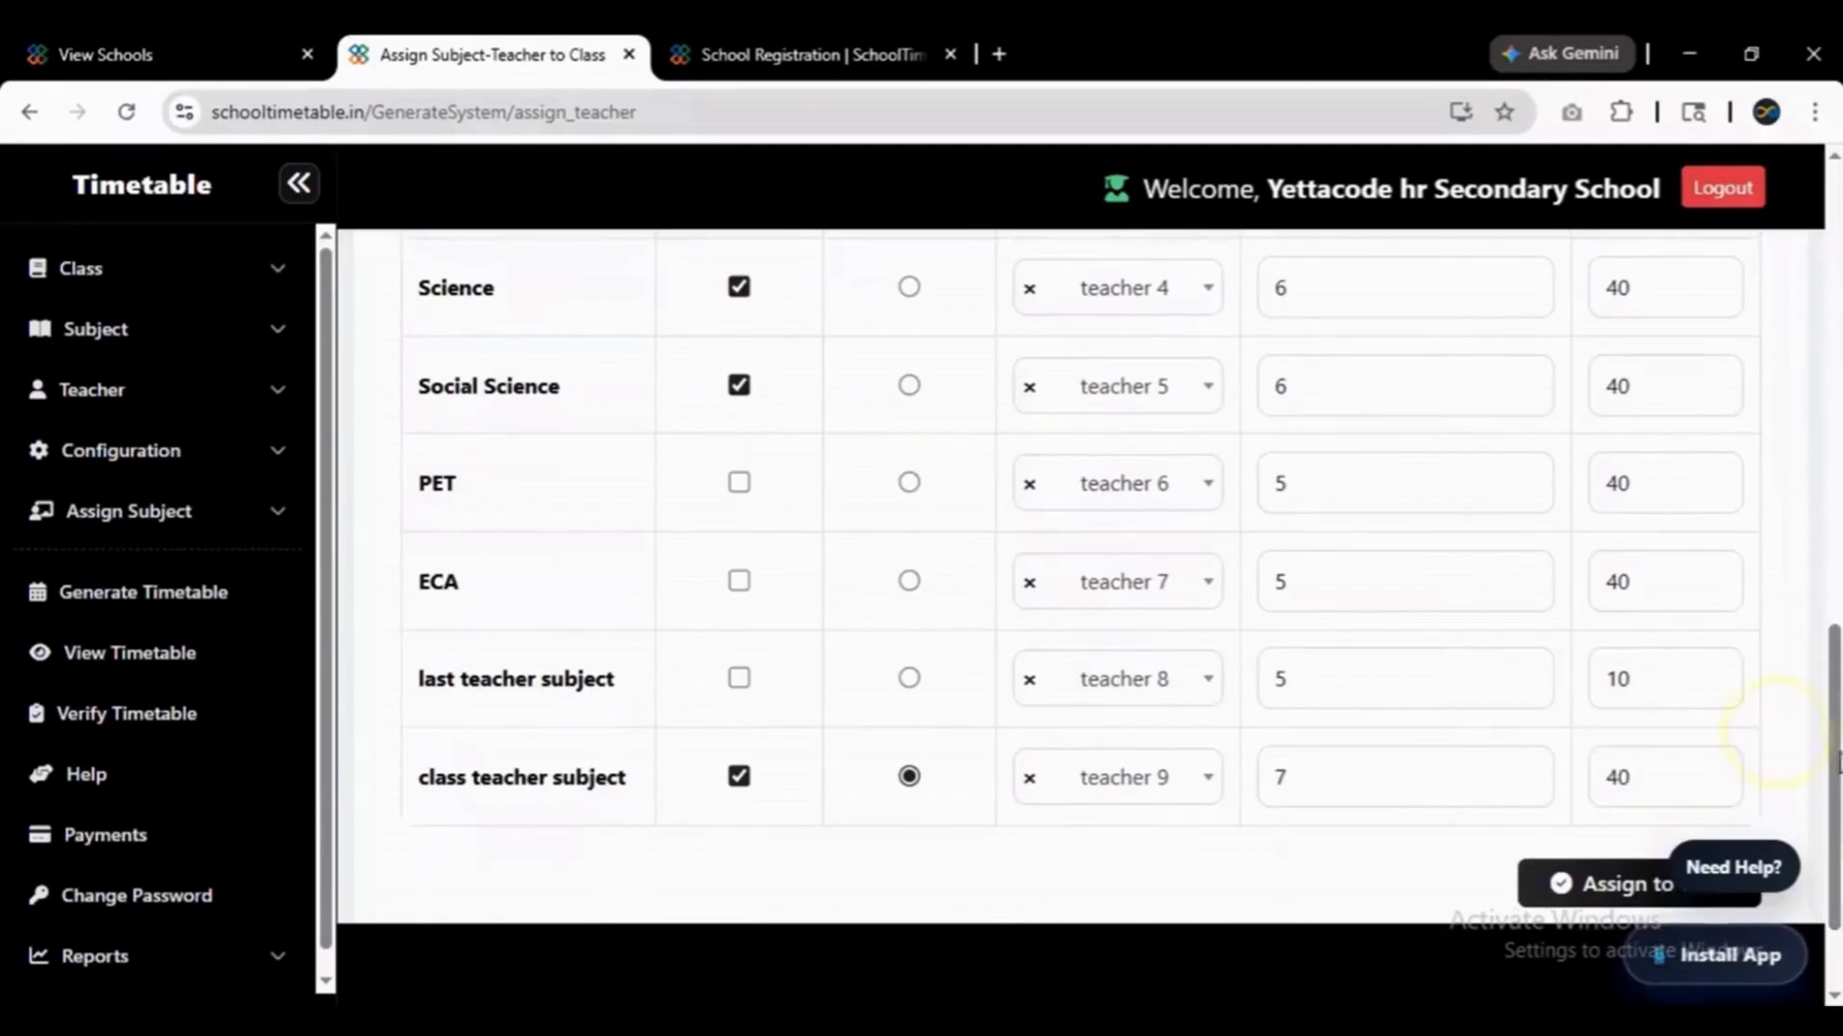
# Set the durations of the class teacher subject and the last teacher subject to 15 minutes each.
pyautogui.moveTo(1833, 672); pyautogui.dragTo(1831, 825)
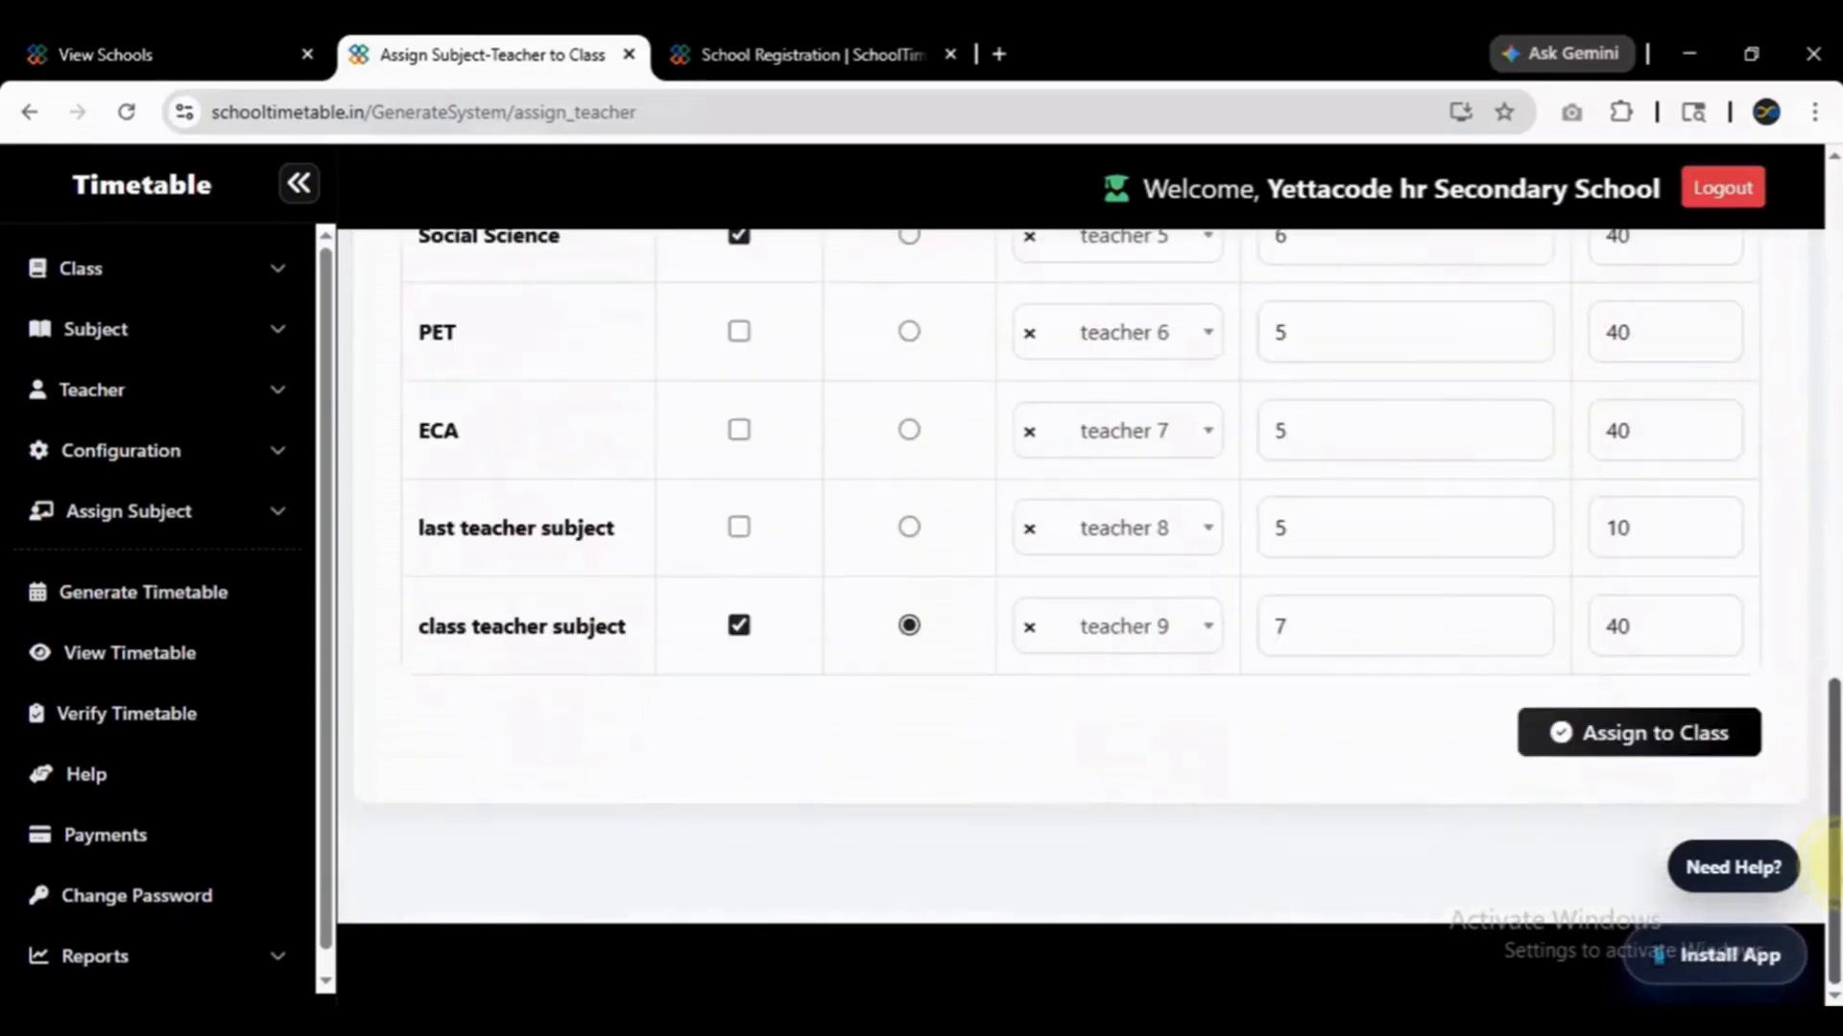
pyautogui.click(1627, 641)
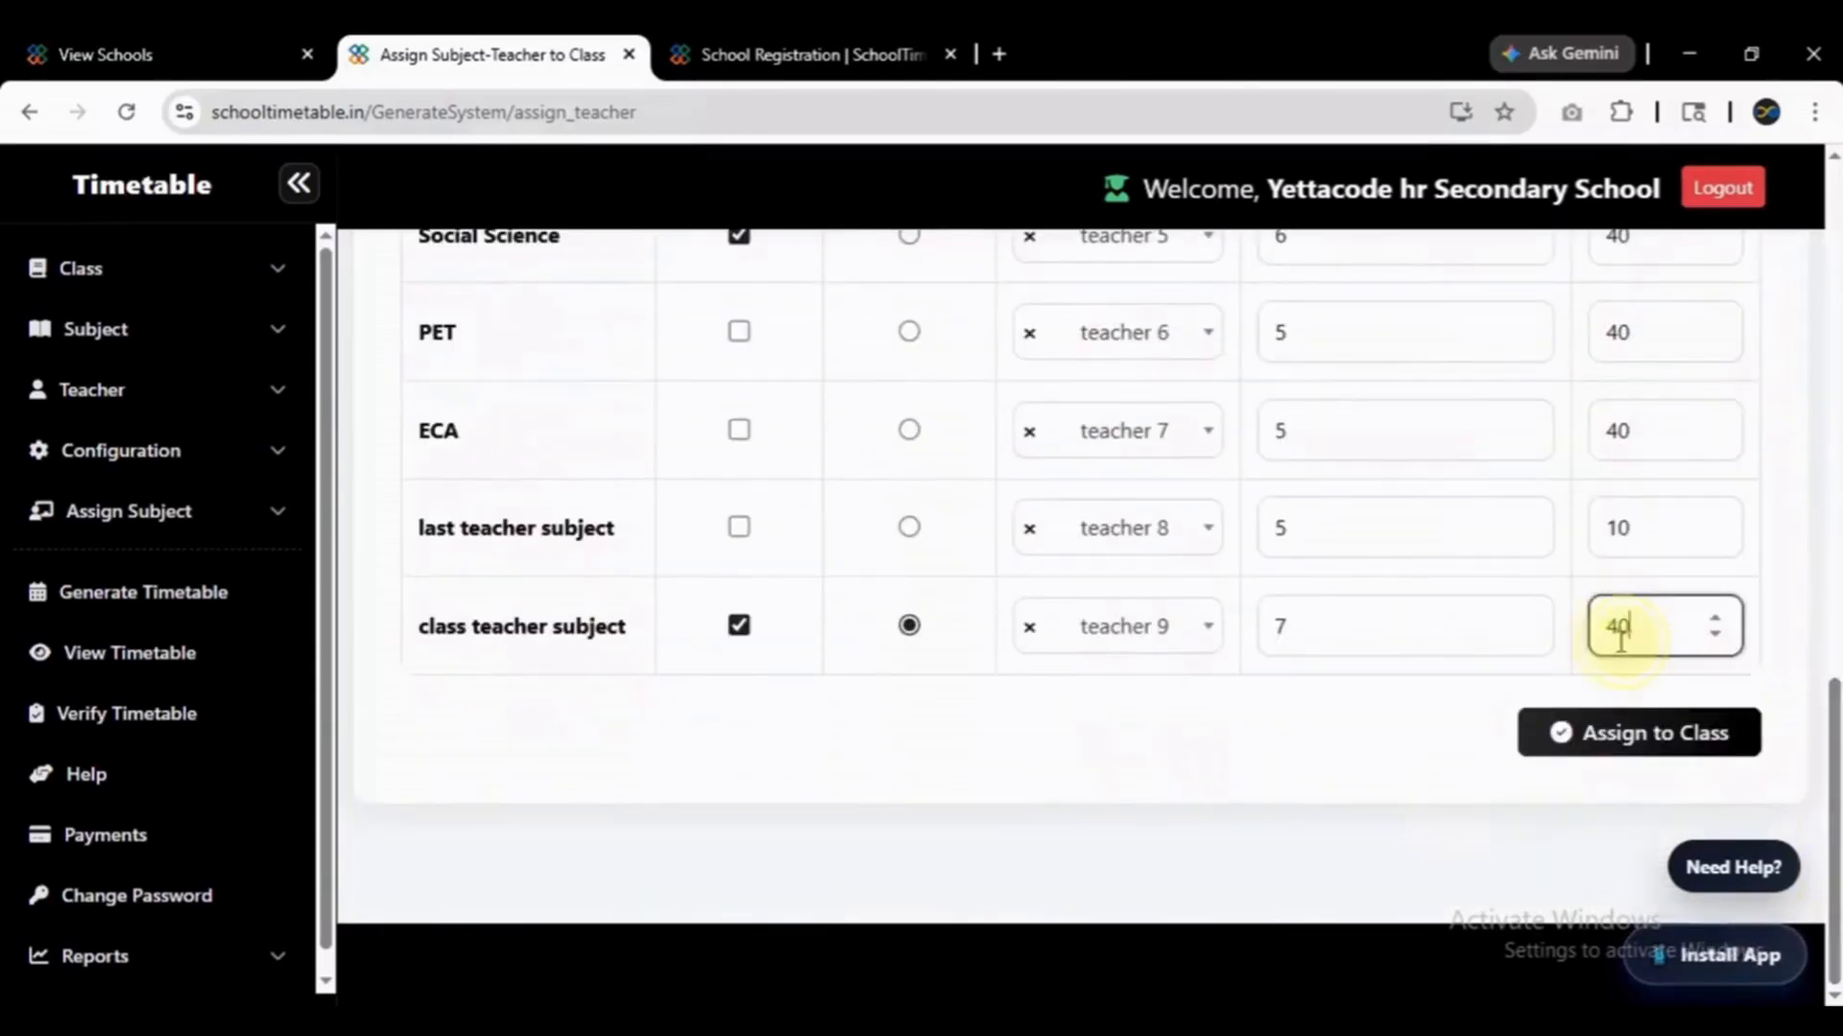
pyautogui.moveTo(1631, 634); pyautogui.dragTo(1588, 653)
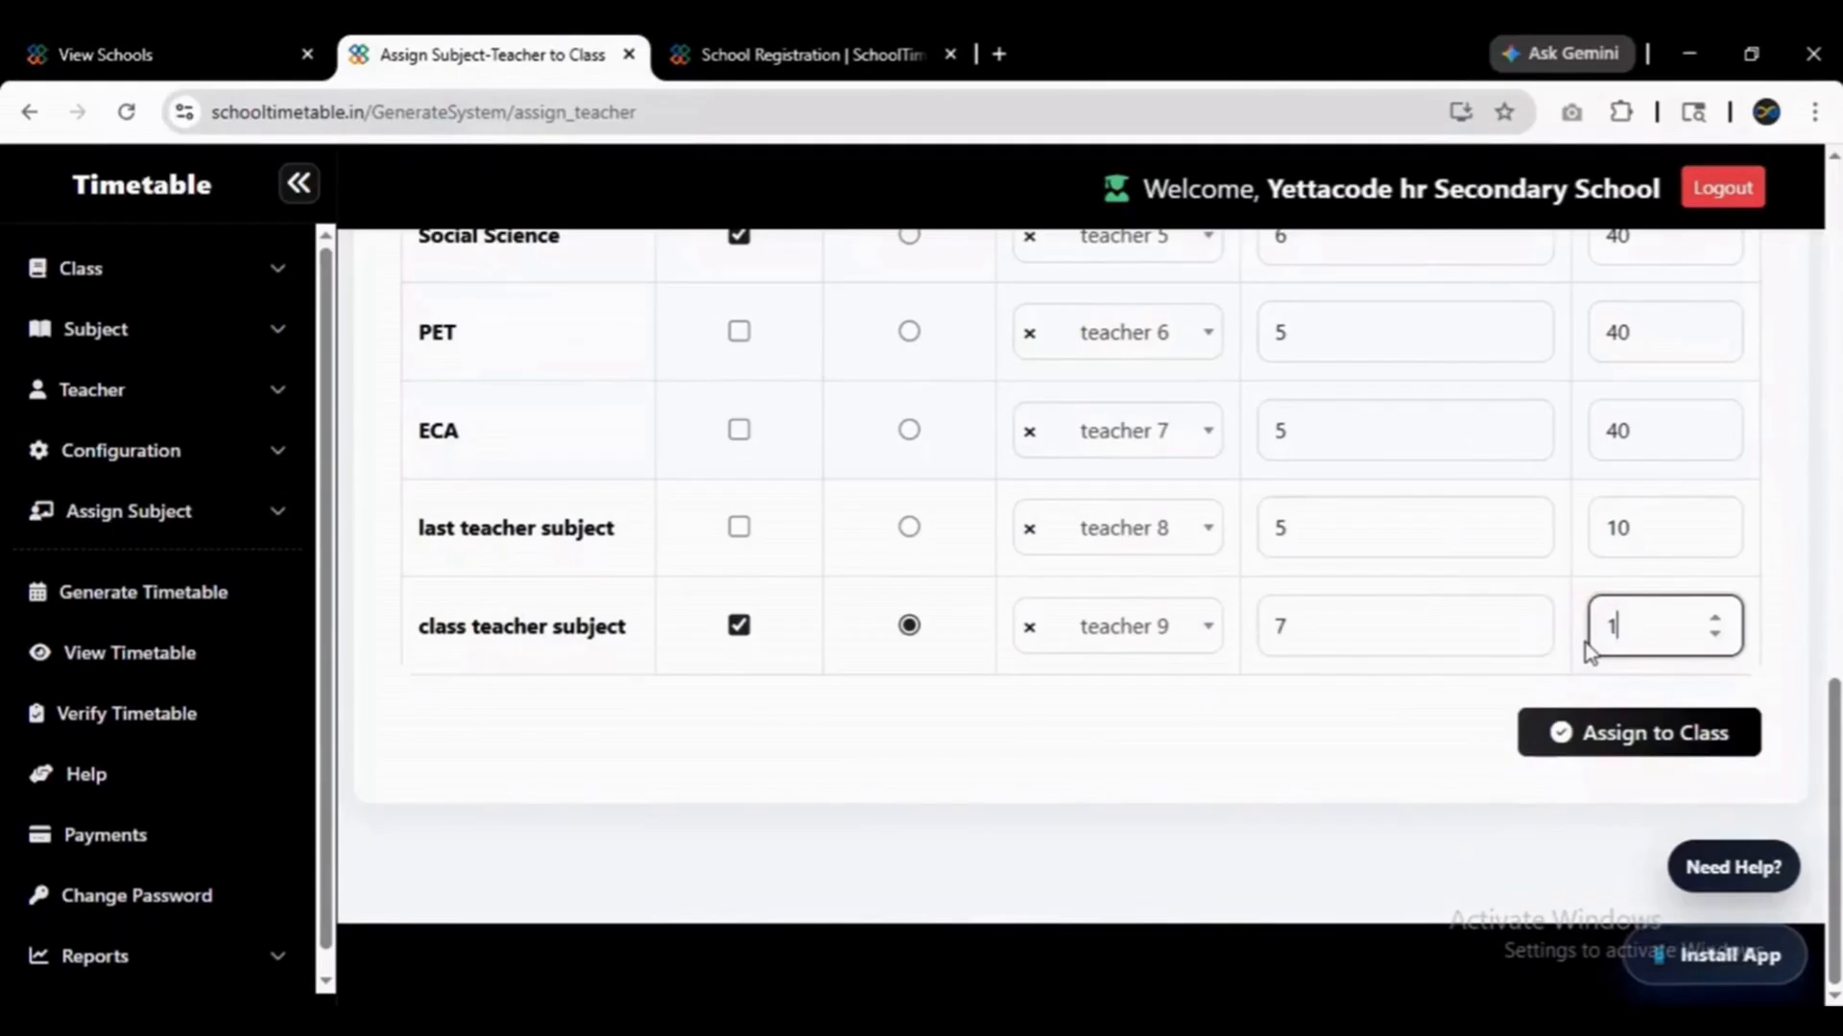
pyautogui.moveTo(1655, 529); pyautogui.dragTo(1533, 528)
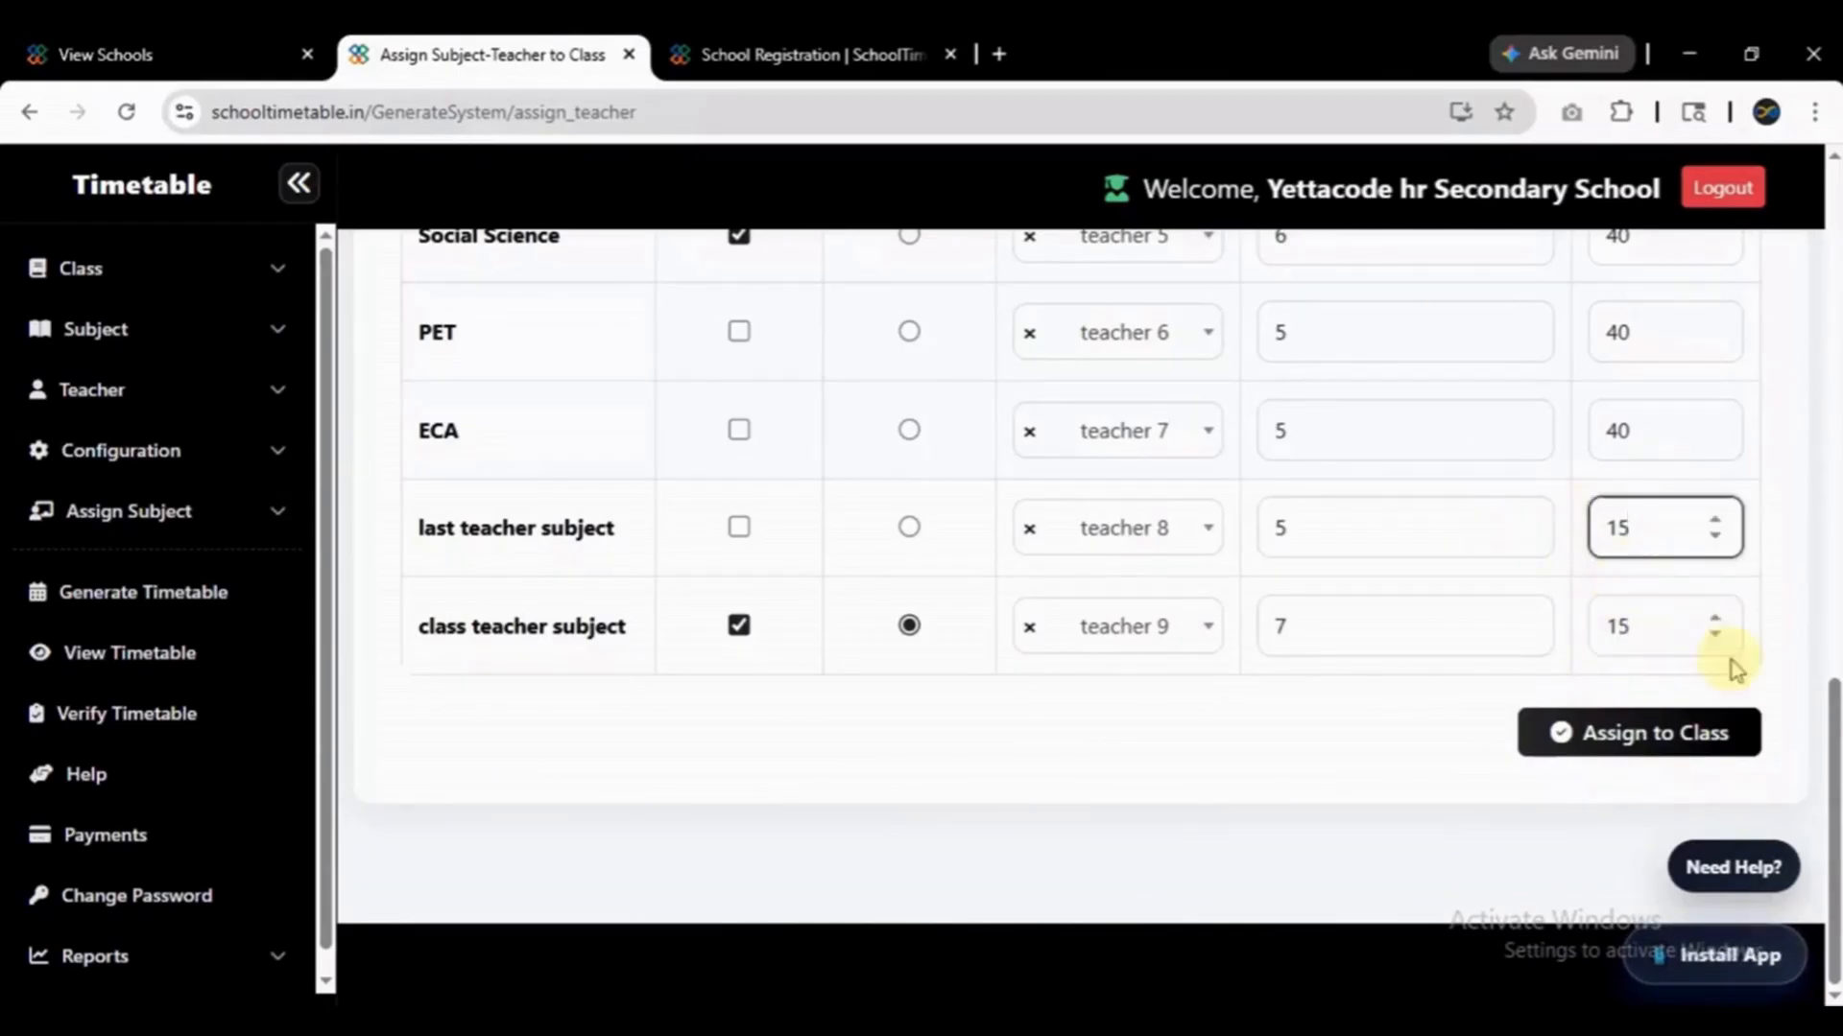
# Set the duration of the last teacher subject to 20 minutes.
pyautogui.moveTo(1831, 707)
pyautogui.mouseDown()
pyautogui.moveTo(1829, 436)
pyautogui.moveTo(1833, 722)
pyautogui.mouseUp()
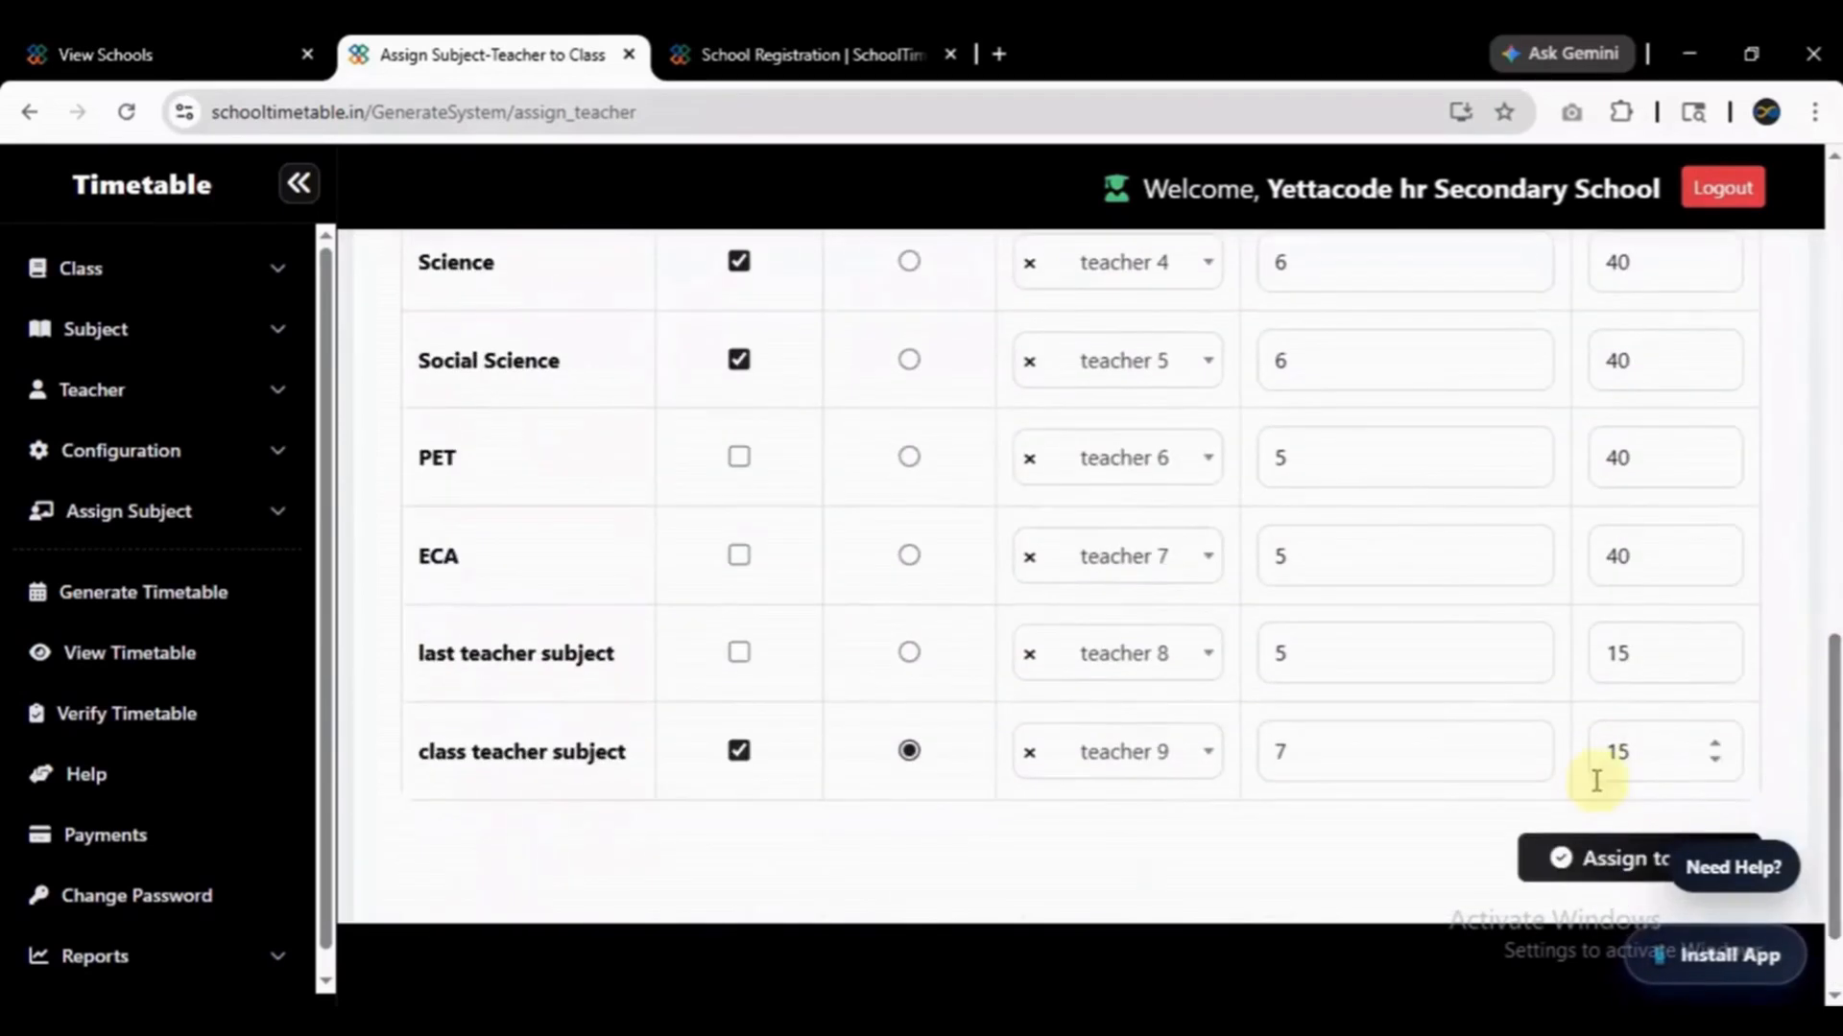
pyautogui.moveTo(1637, 660); pyautogui.dragTo(1584, 666)
pyautogui.write('20')
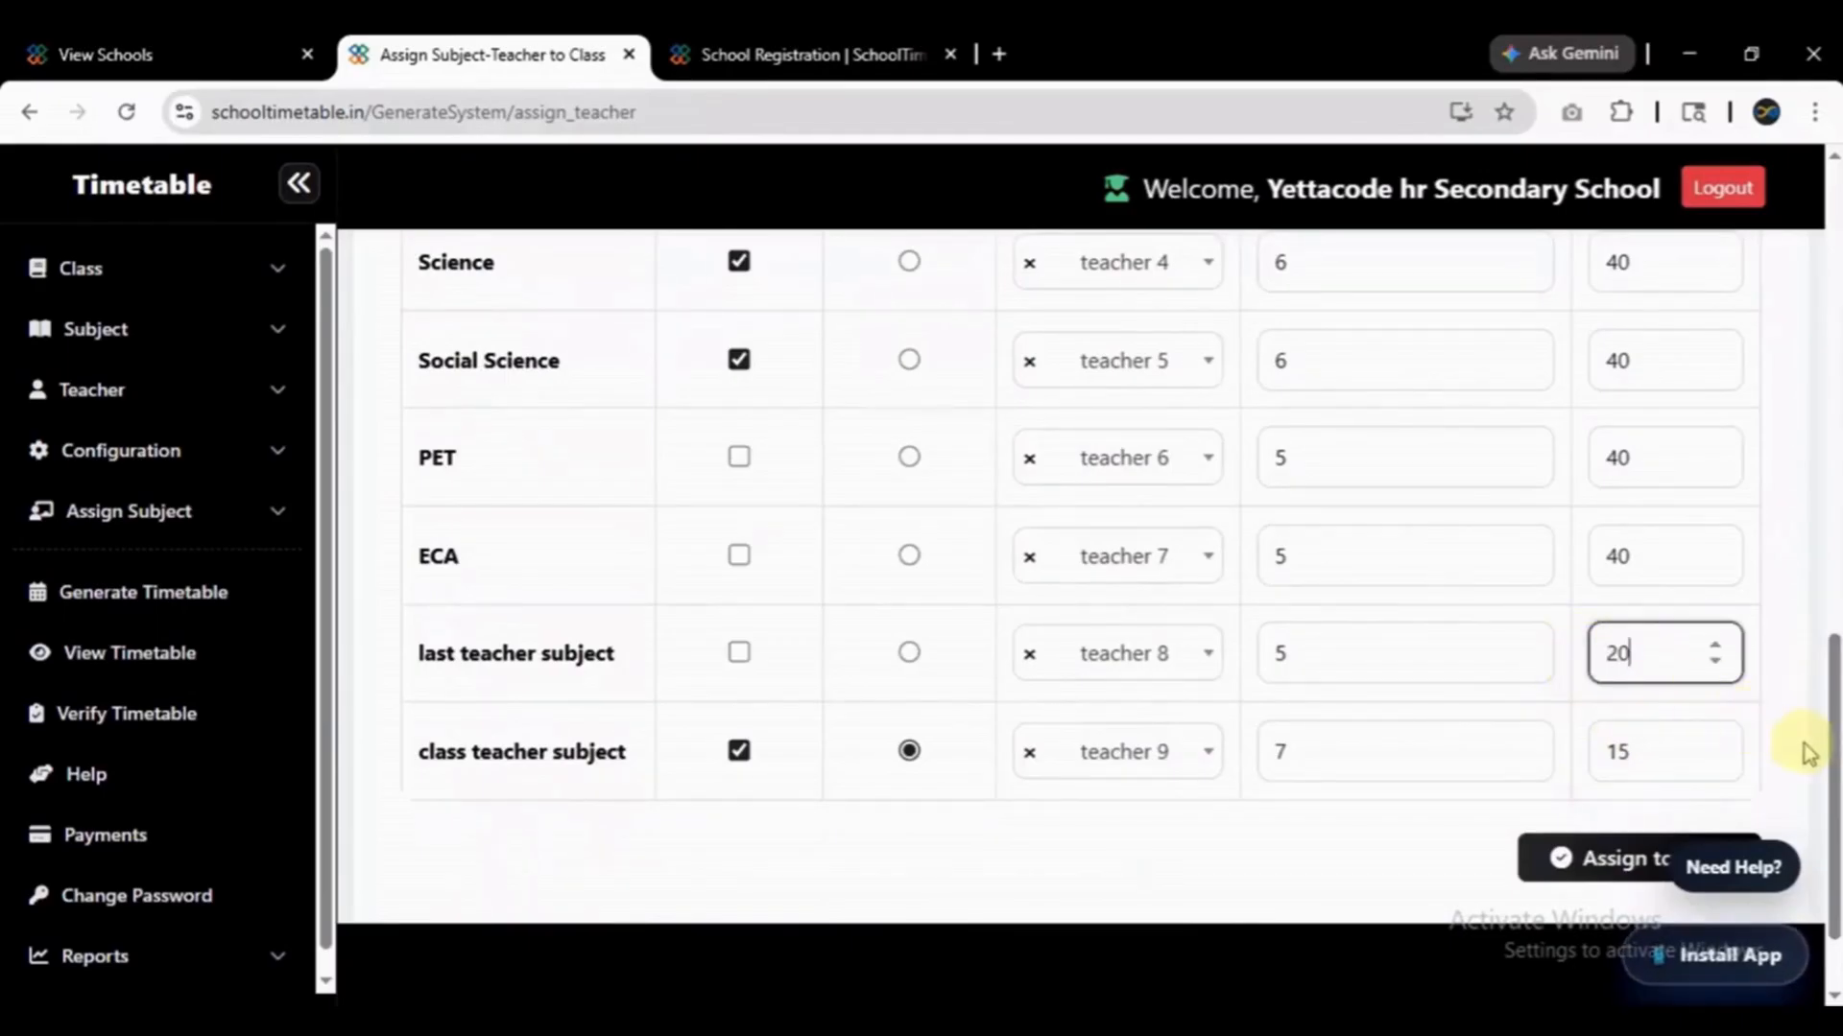
# Check the period and duration totals, and assign the subjects and teachers to class I Standard(A).
pyautogui.moveTo(1830, 741); pyautogui.dragTo(1831, 499)
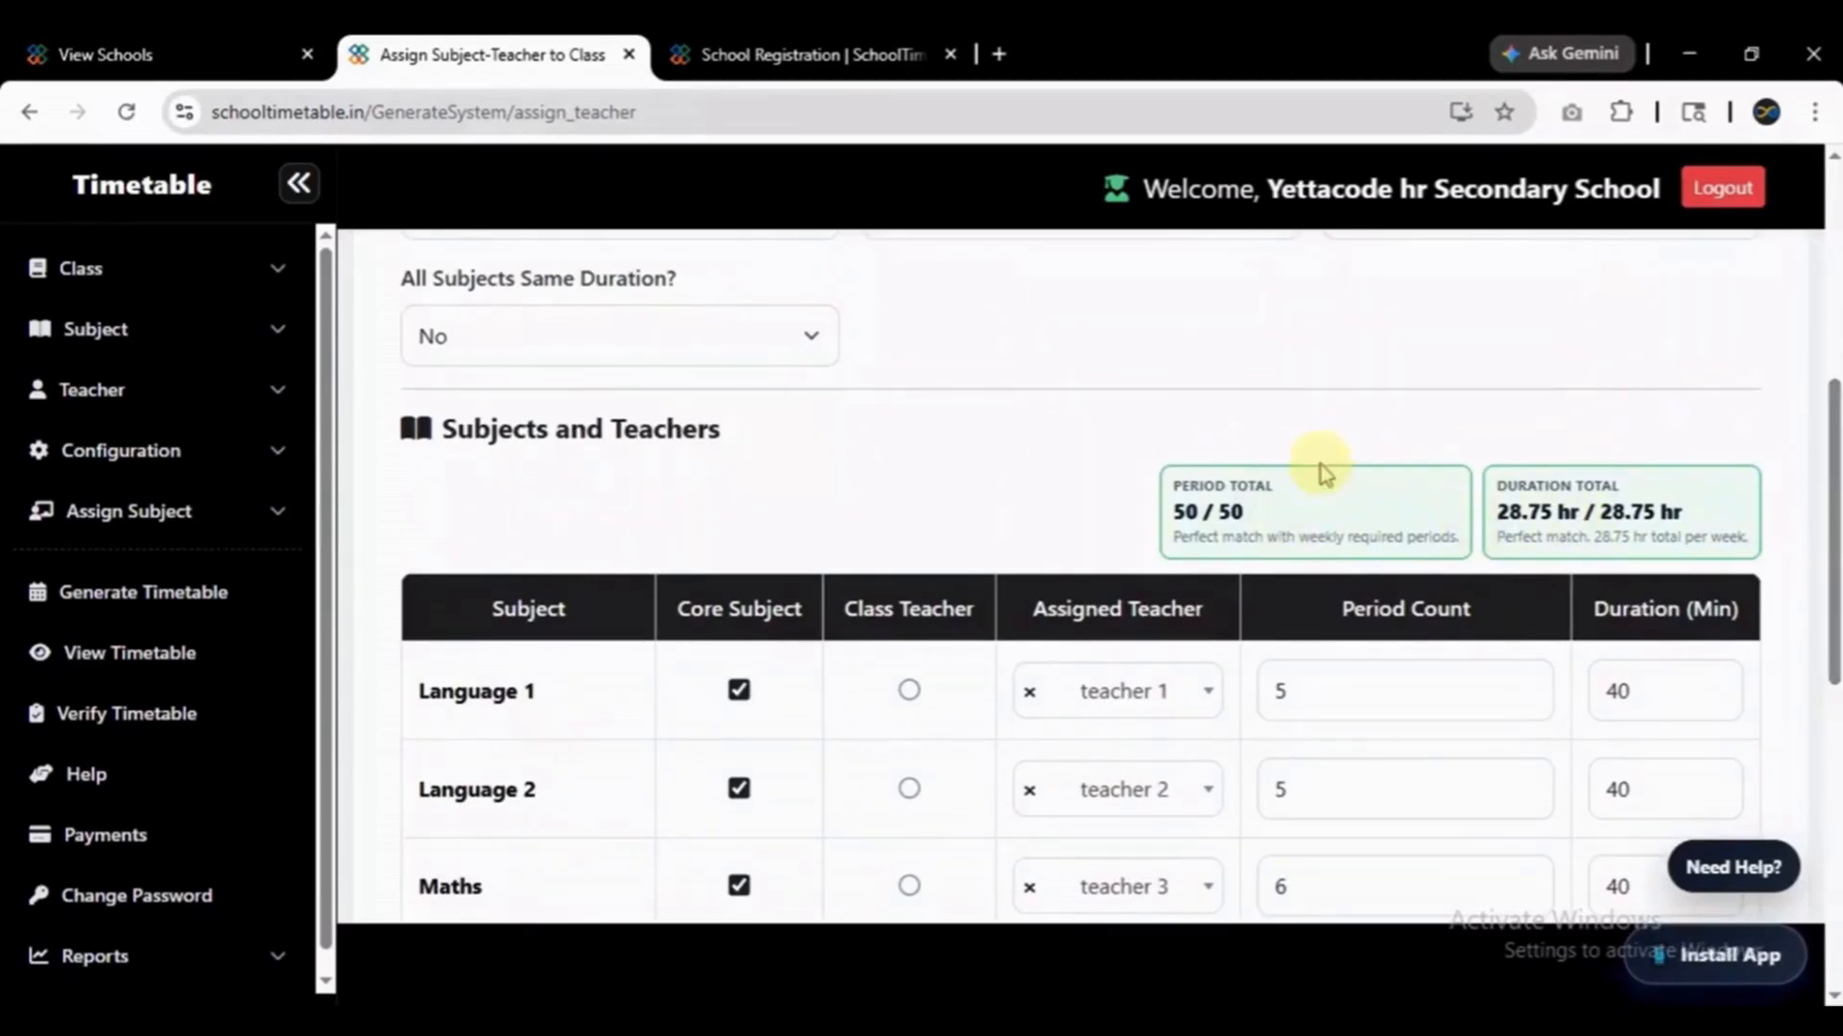
pyautogui.moveTo(1834, 537); pyautogui.dragTo(1819, 967)
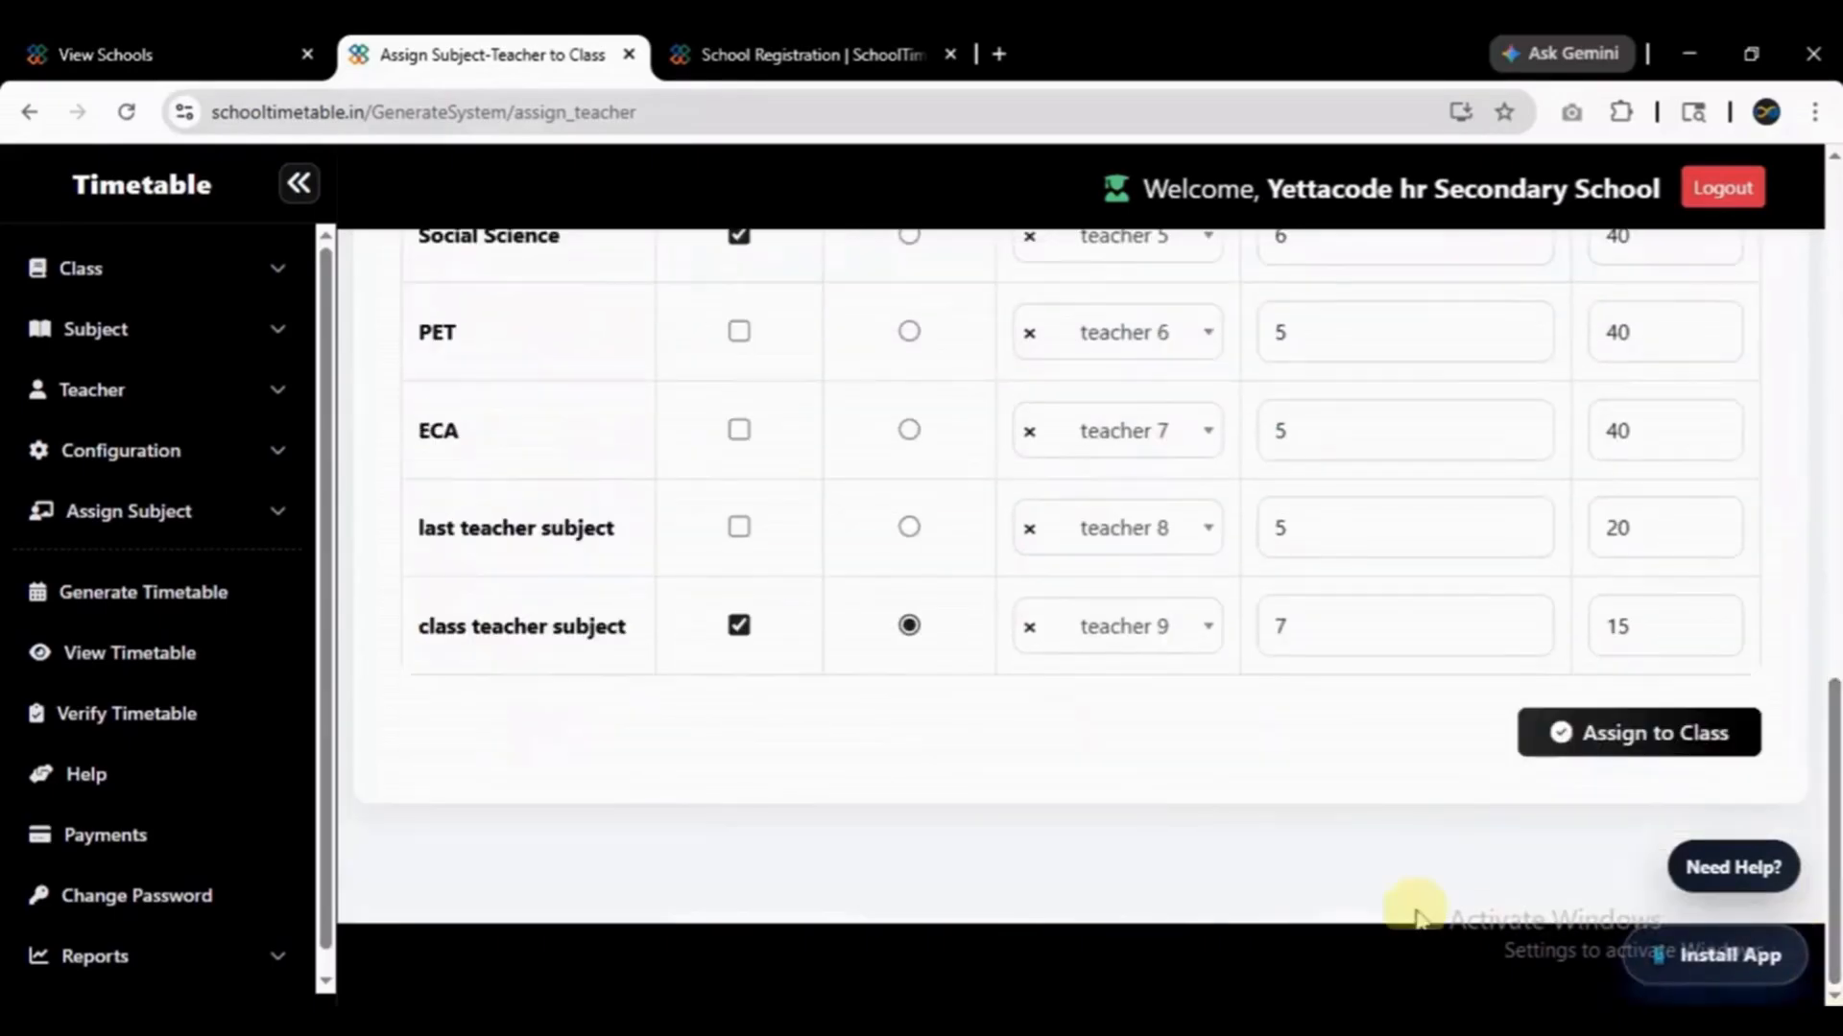
pyautogui.click(1620, 728)
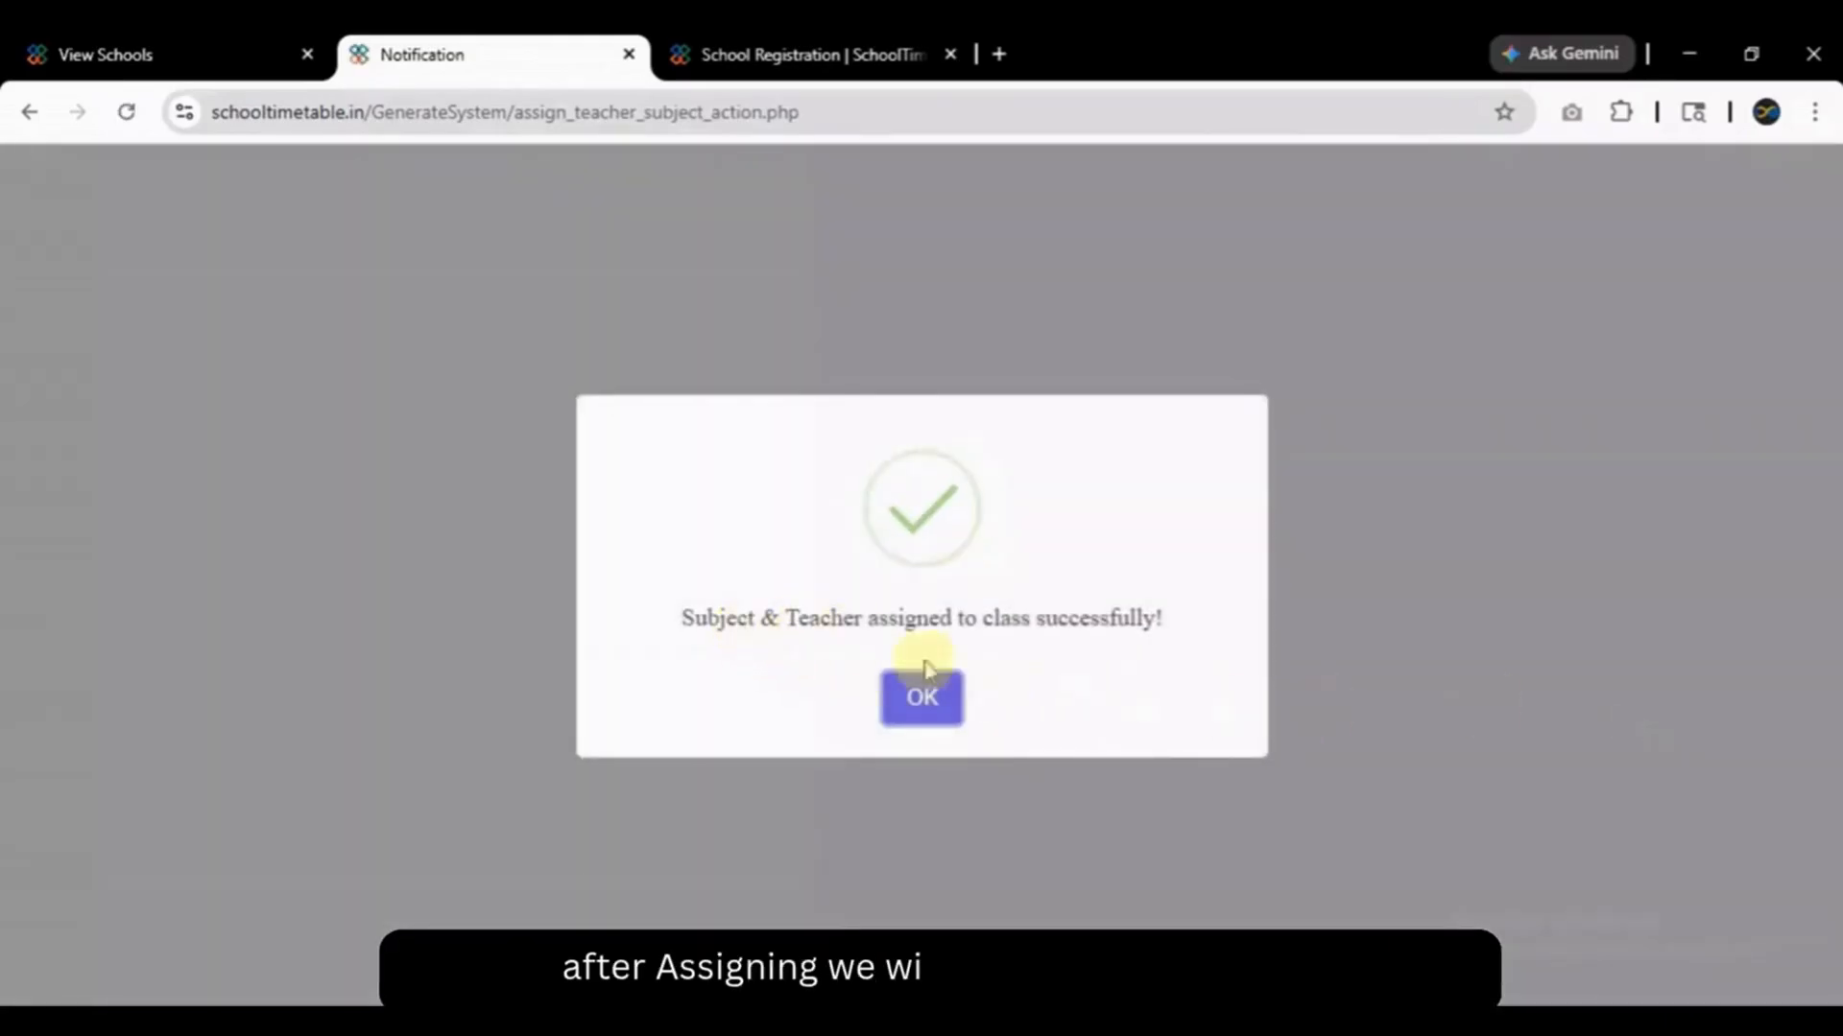
pyautogui.click(936, 710)
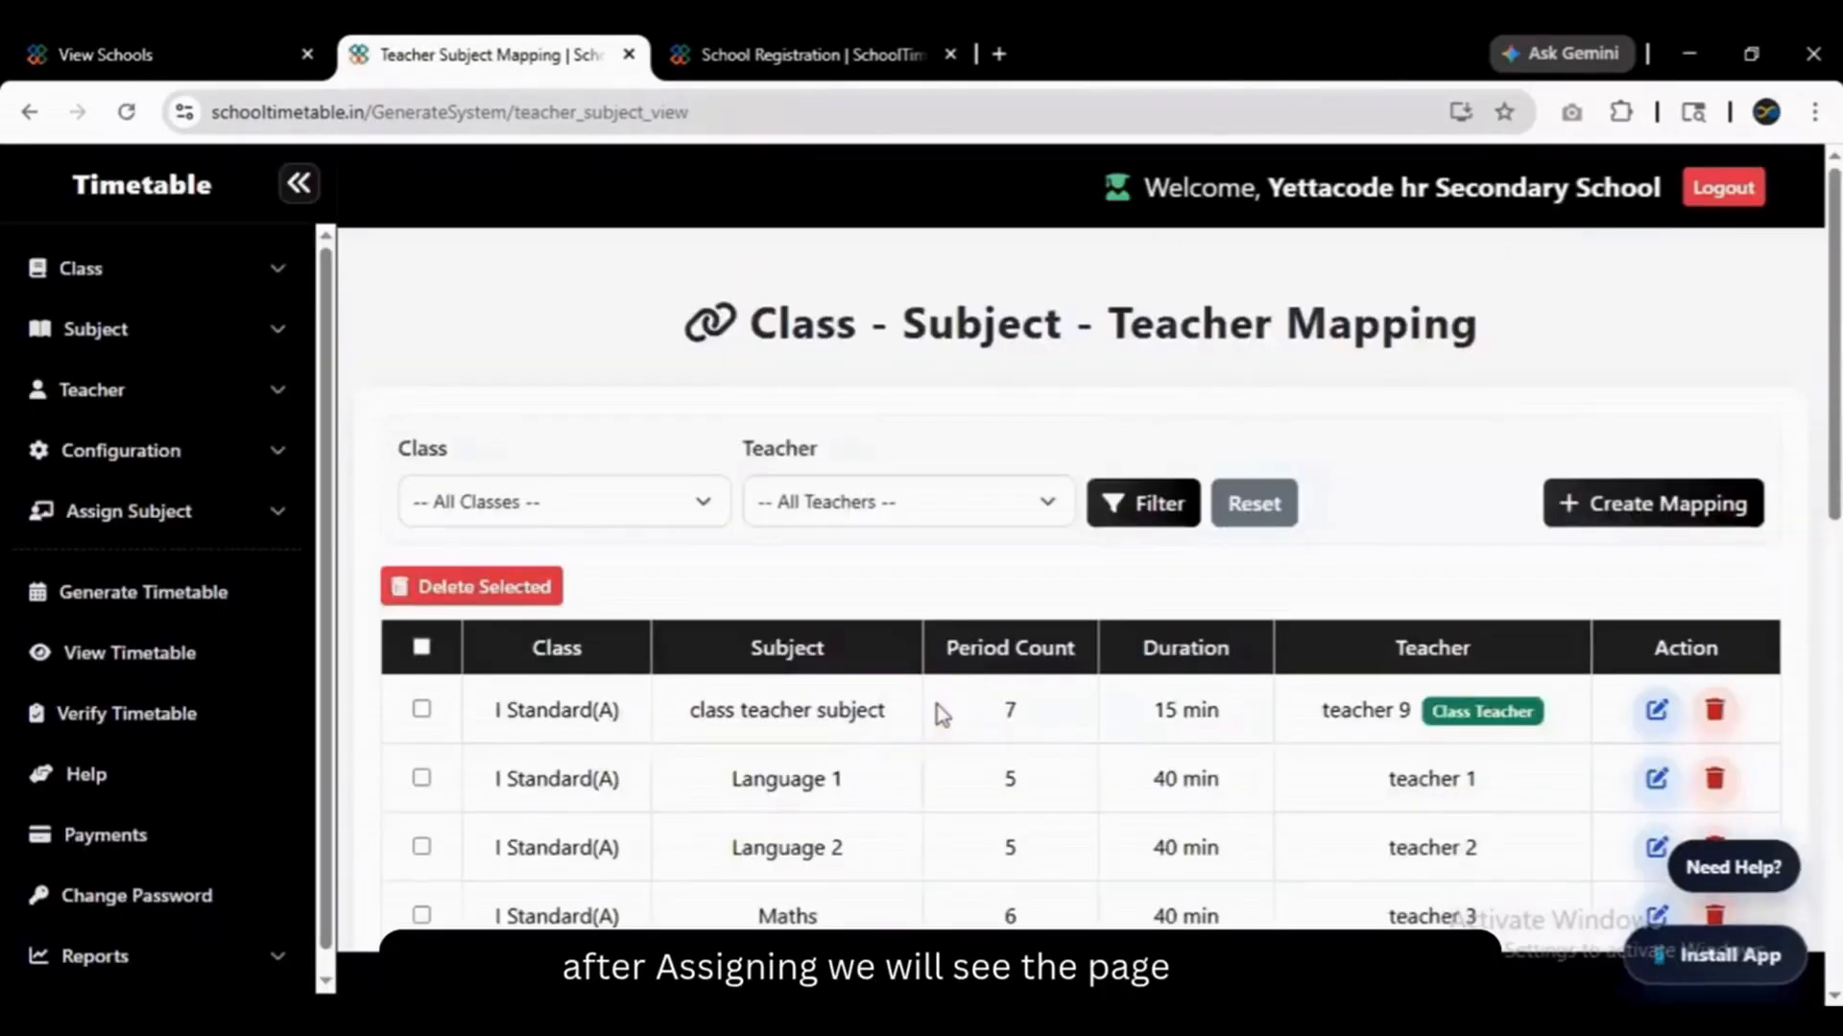
# Review the class, subject and teacher mappings with their period counts and durations.
pyautogui.scroll(-3, 1833, 427)
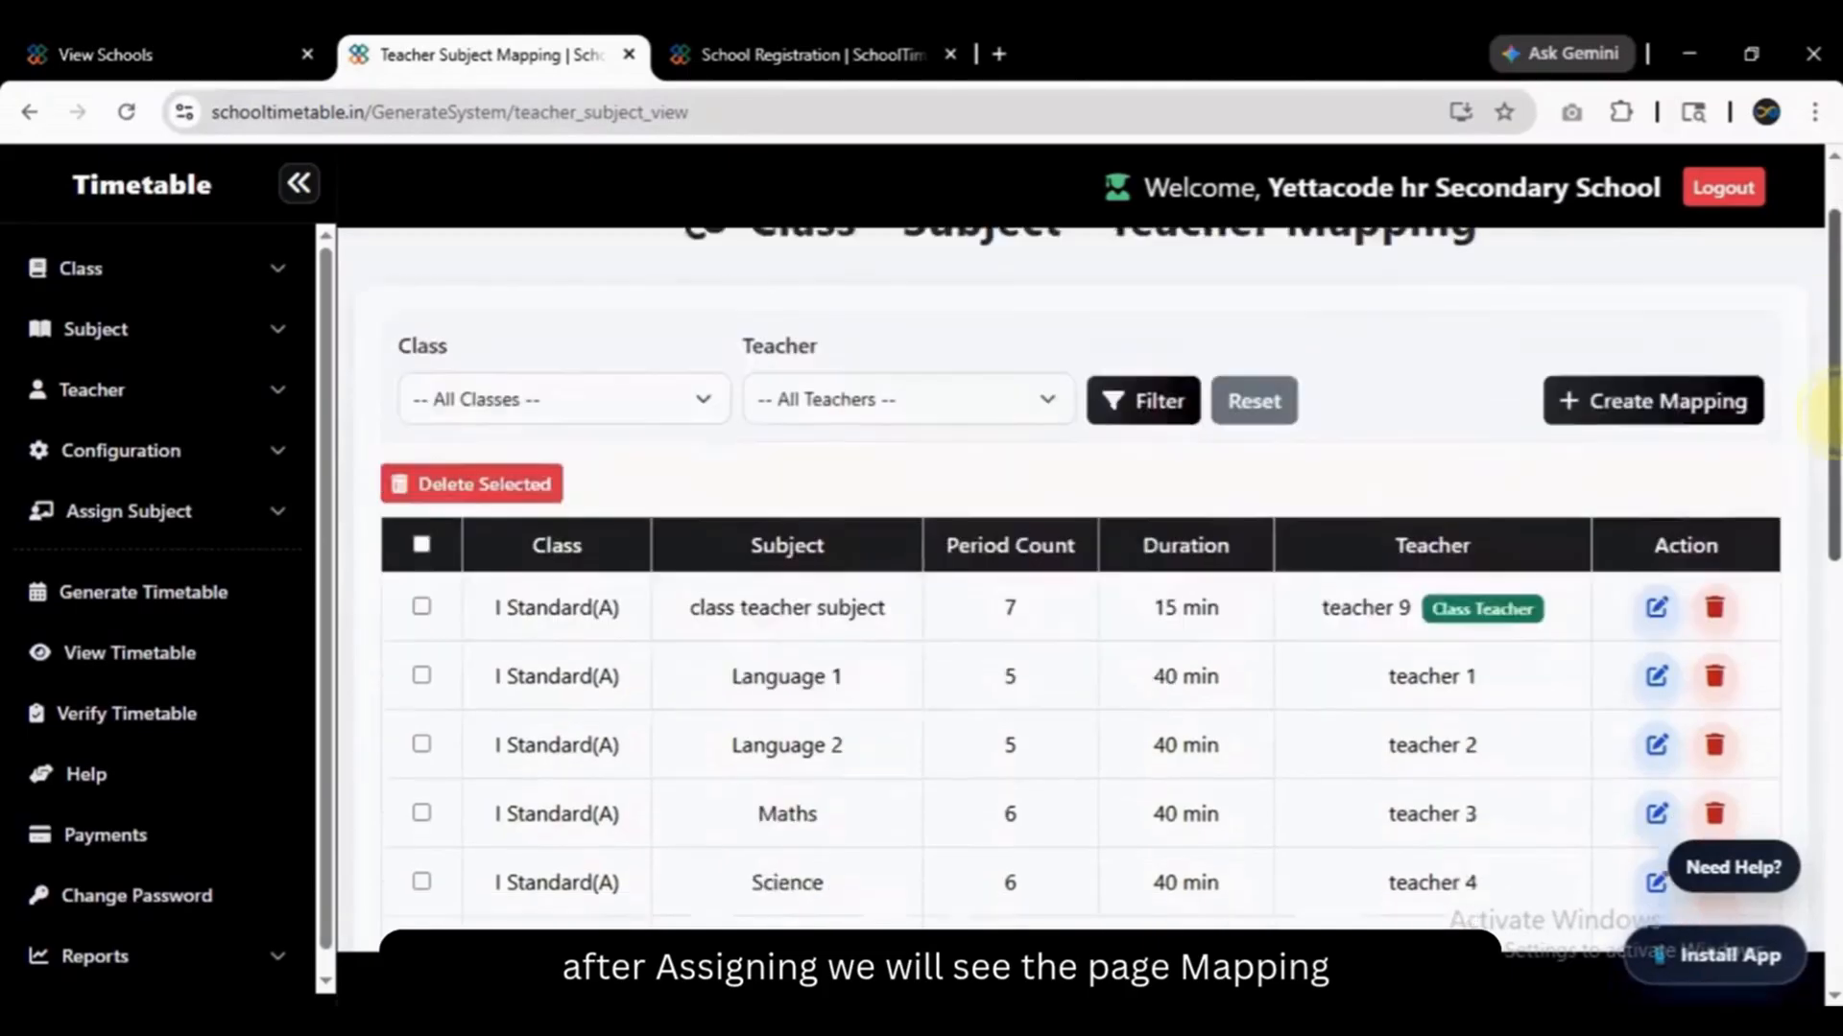
pyautogui.scroll(-4, 1833, 427)
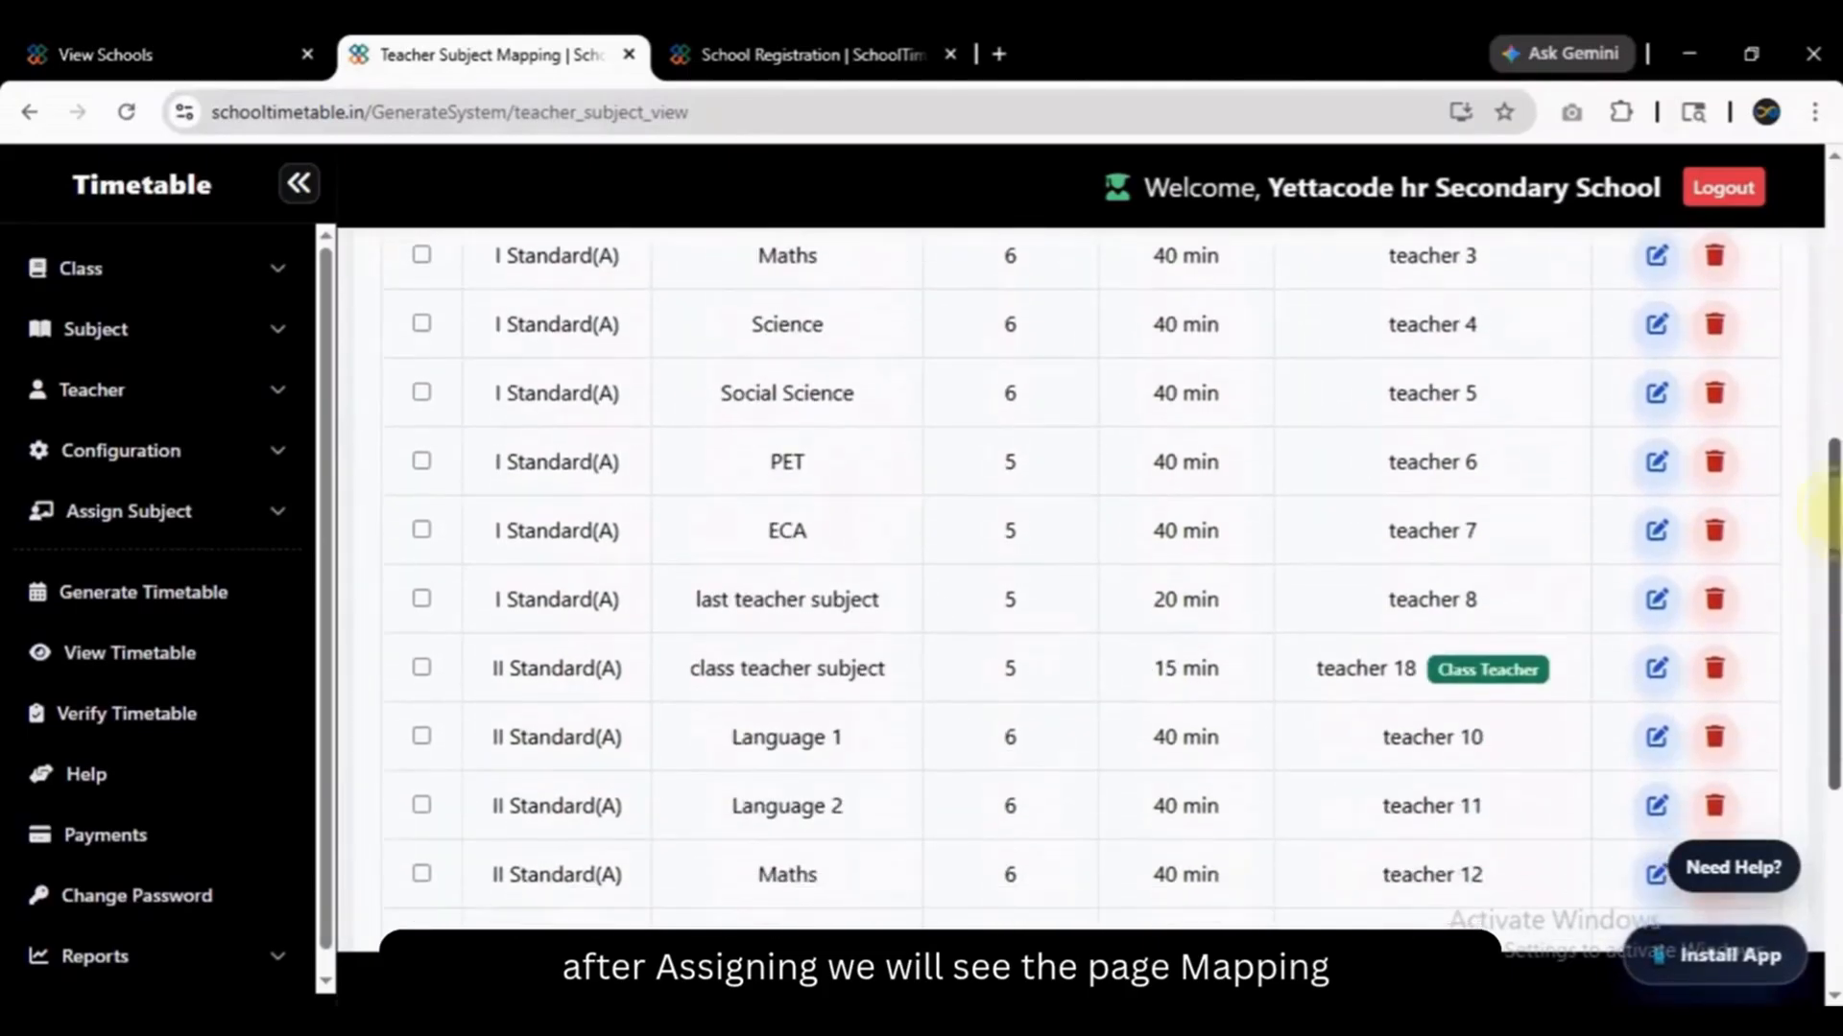
pyautogui.scroll(5, 1828, 403)
pyautogui.scroll(-1, 1828, 403)
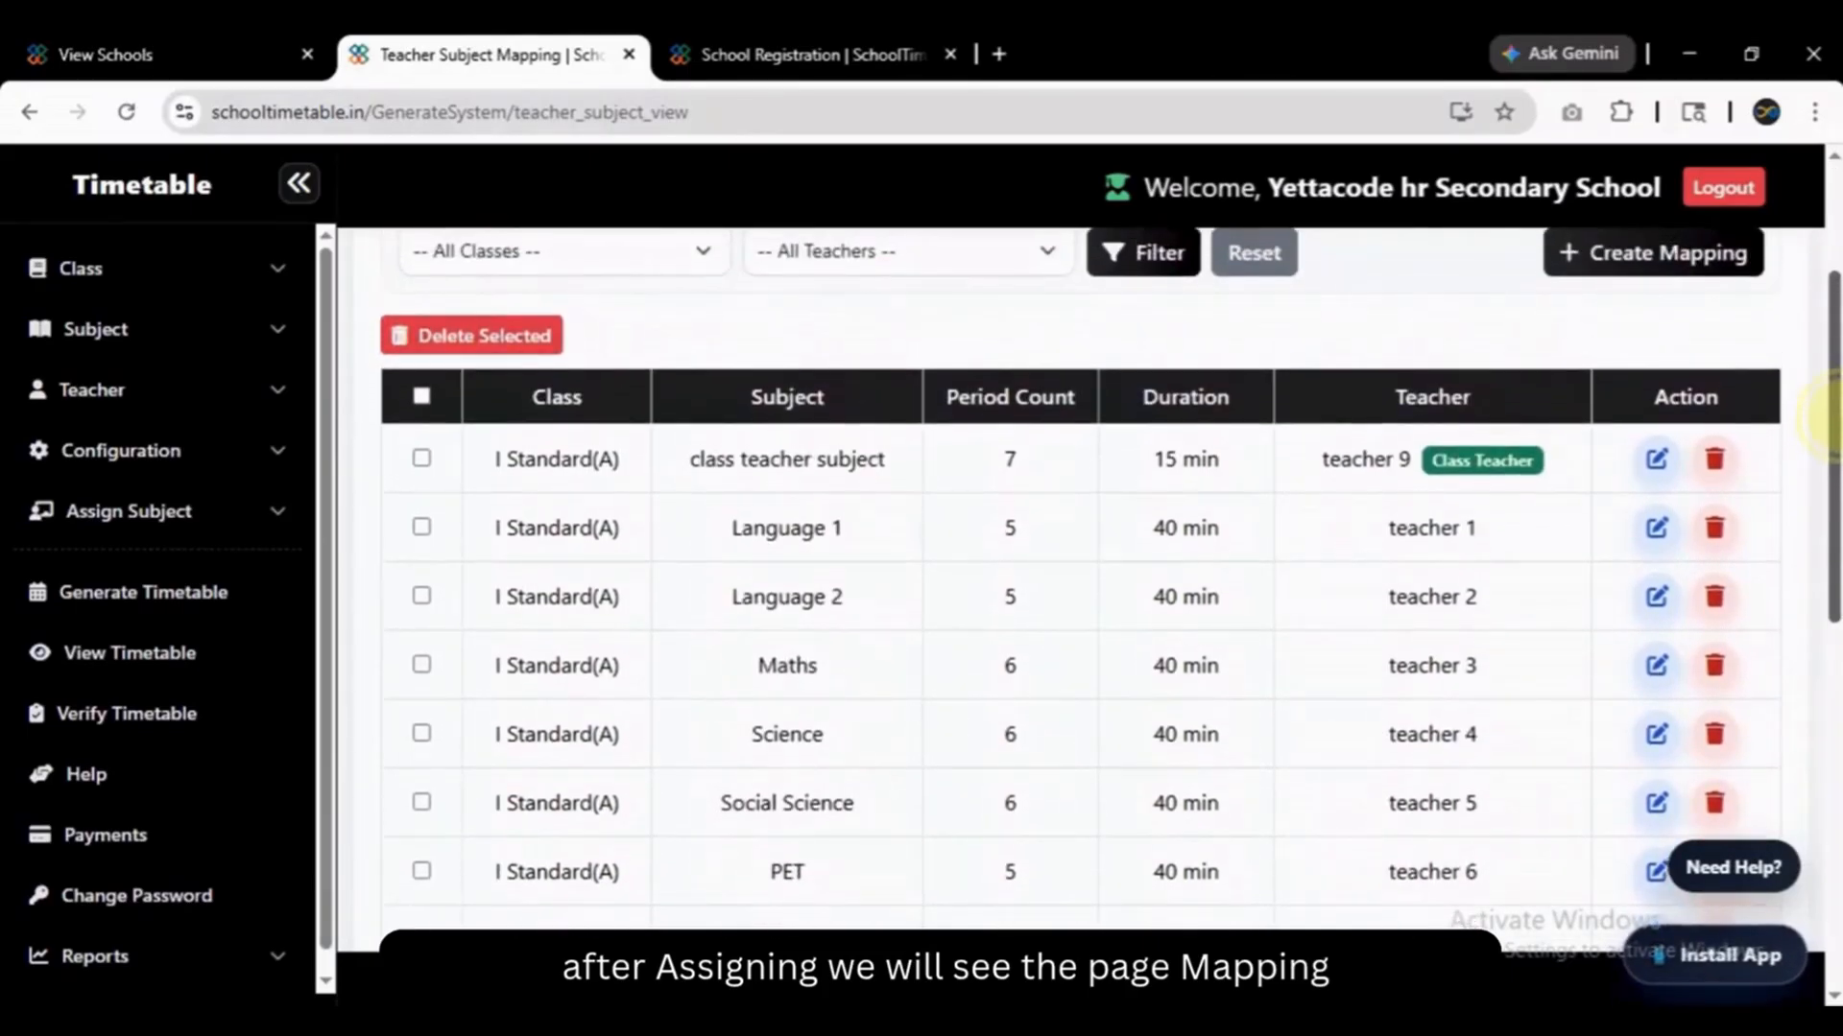
pyautogui.scroll(1, 1828, 403)
pyautogui.scroll(-2, 1828, 403)
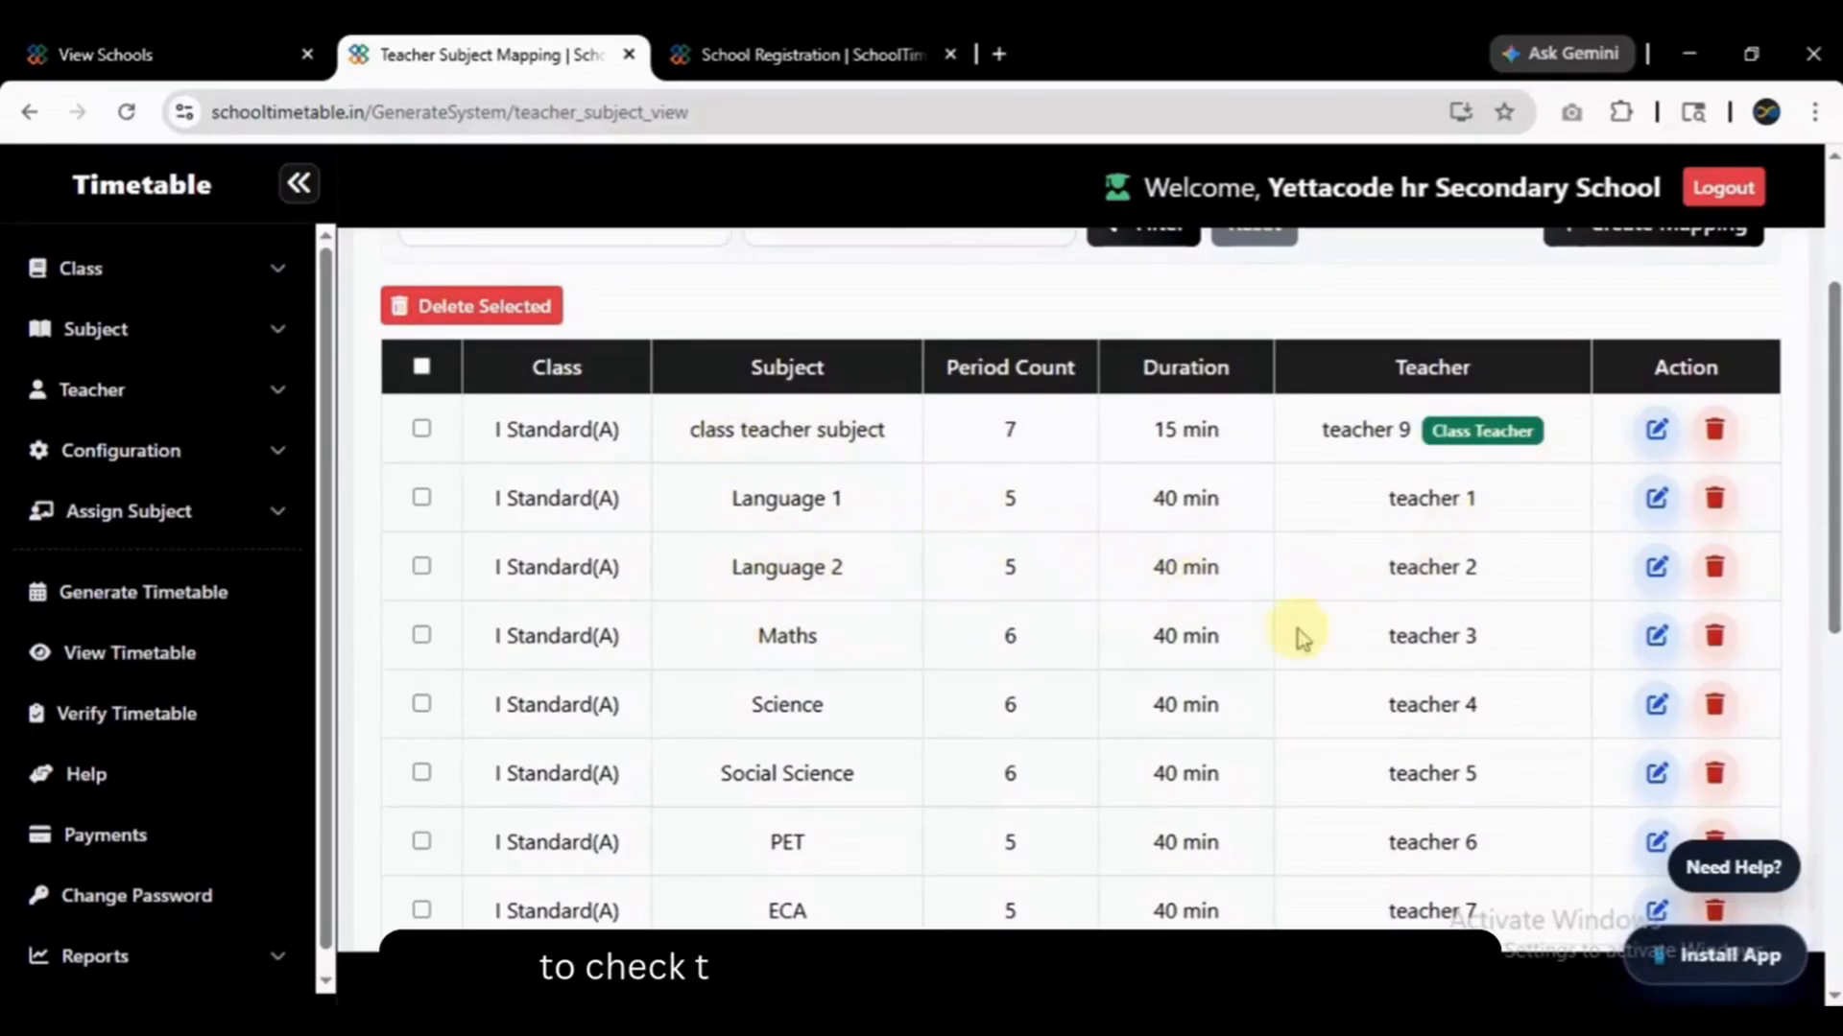
pyautogui.moveTo(1828, 369); pyautogui.dragTo(1816, 50)
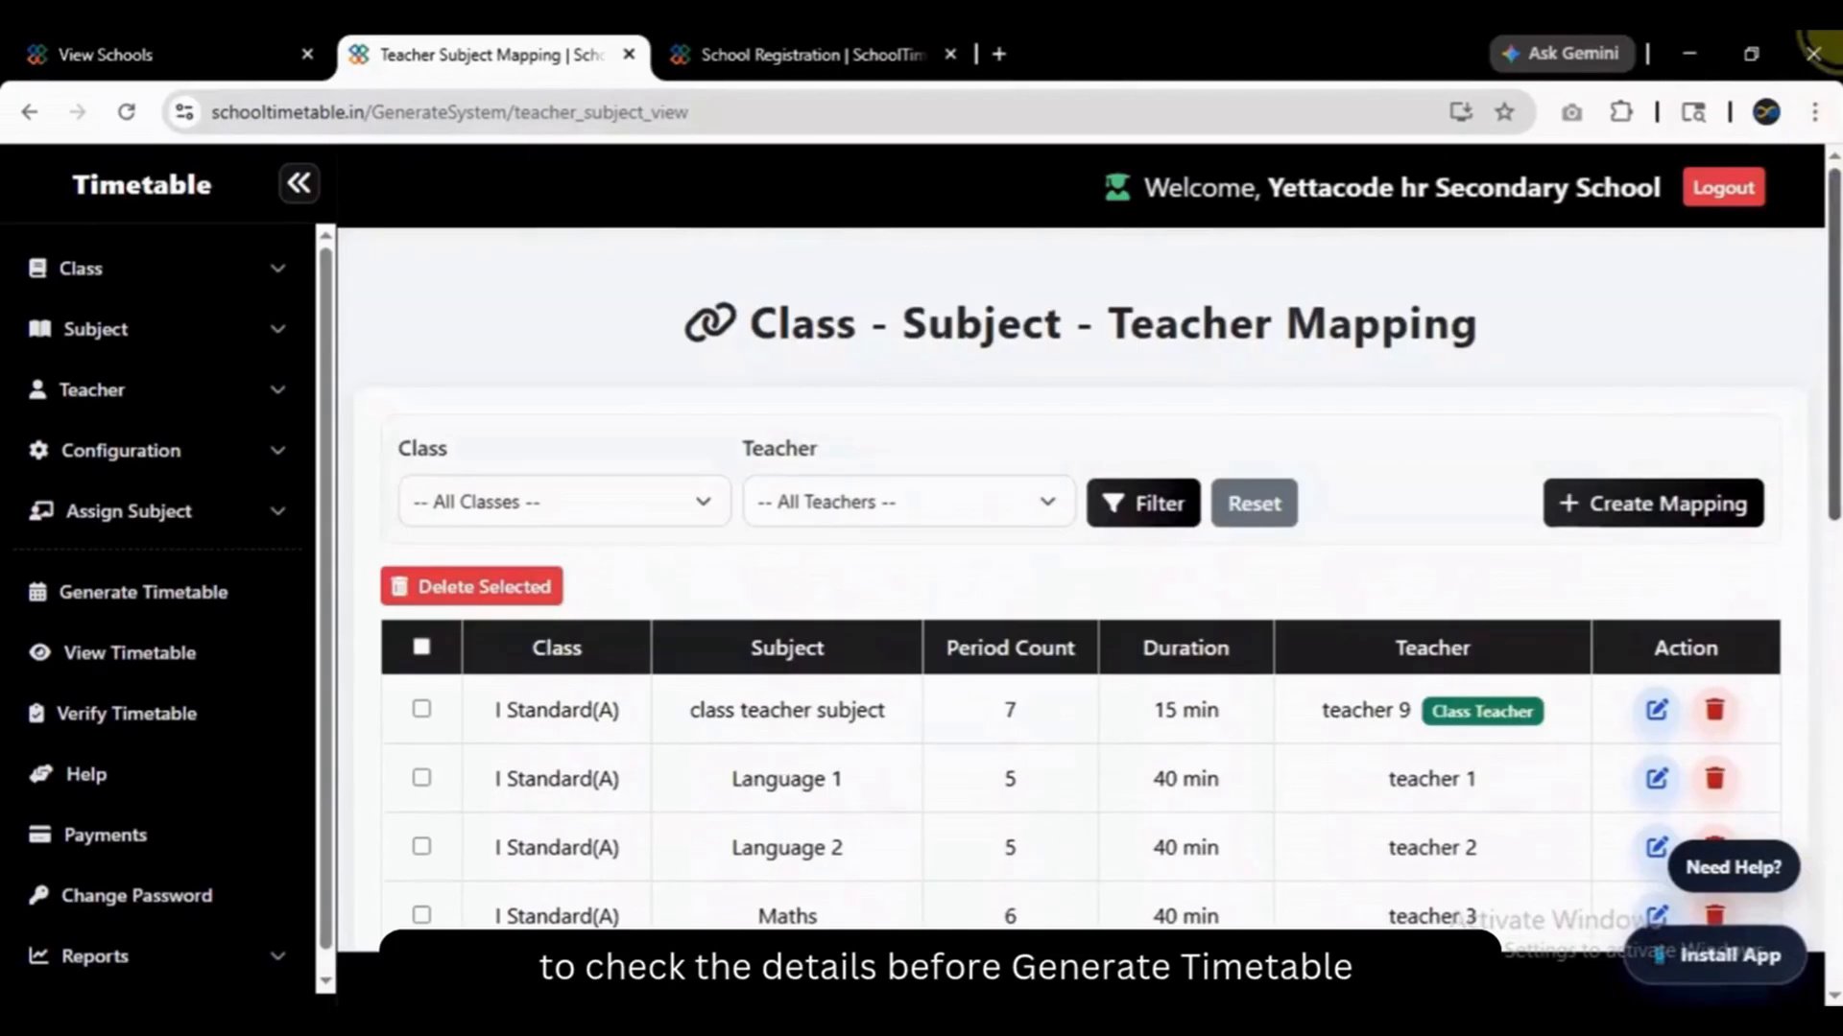
# Filter the class-subject-teacher mappings by class I Standard(D) for all teachers.
pyautogui.click(538, 501)
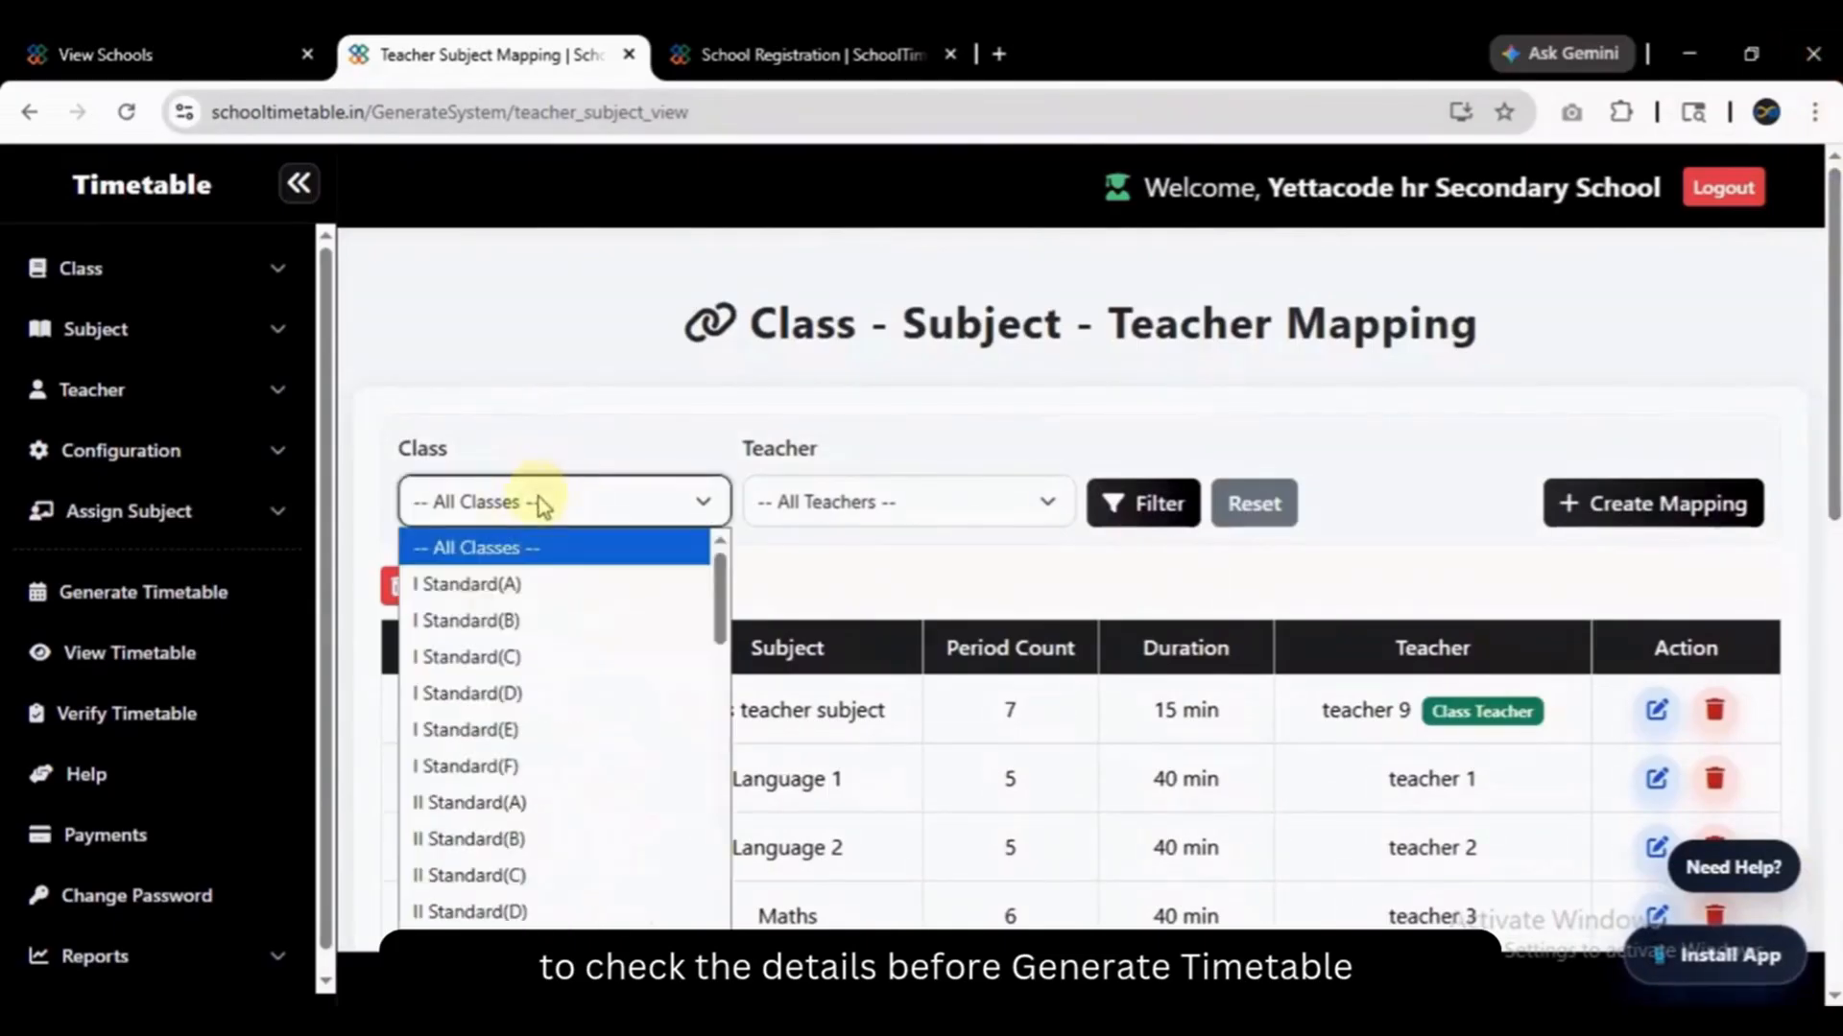
pyautogui.click(545, 689)
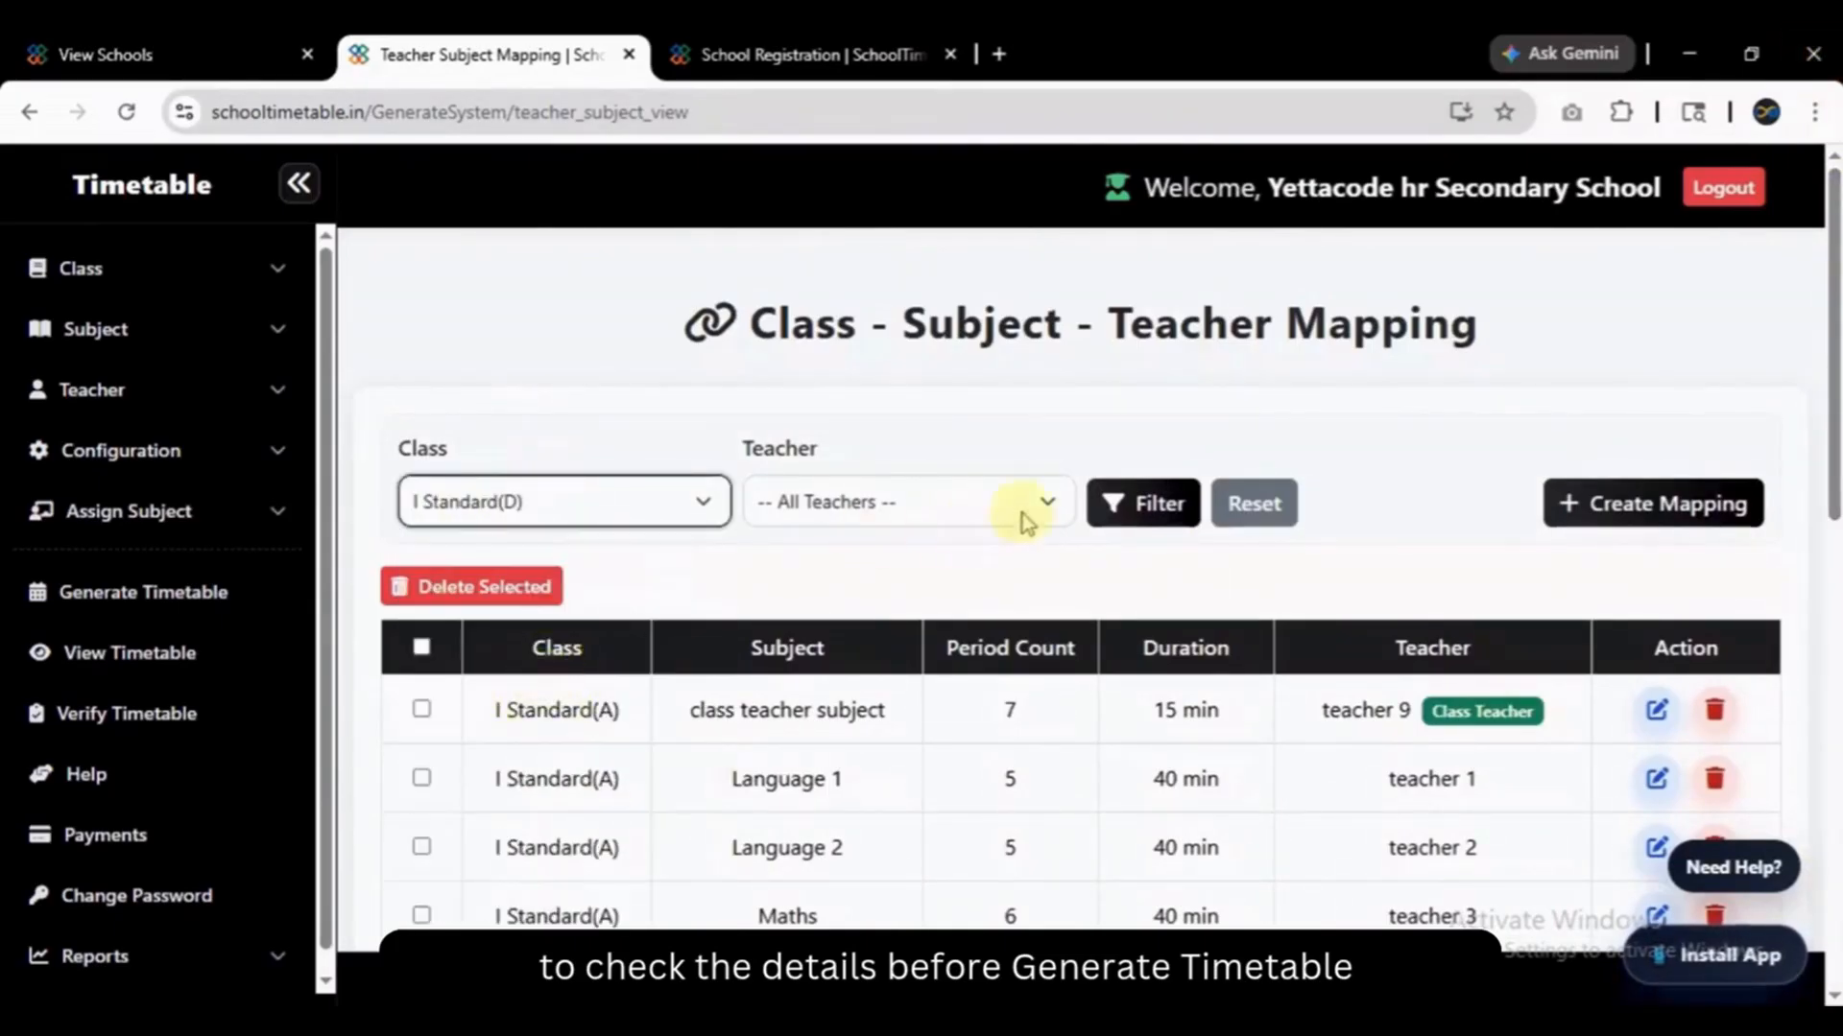
pyautogui.click(1149, 503)
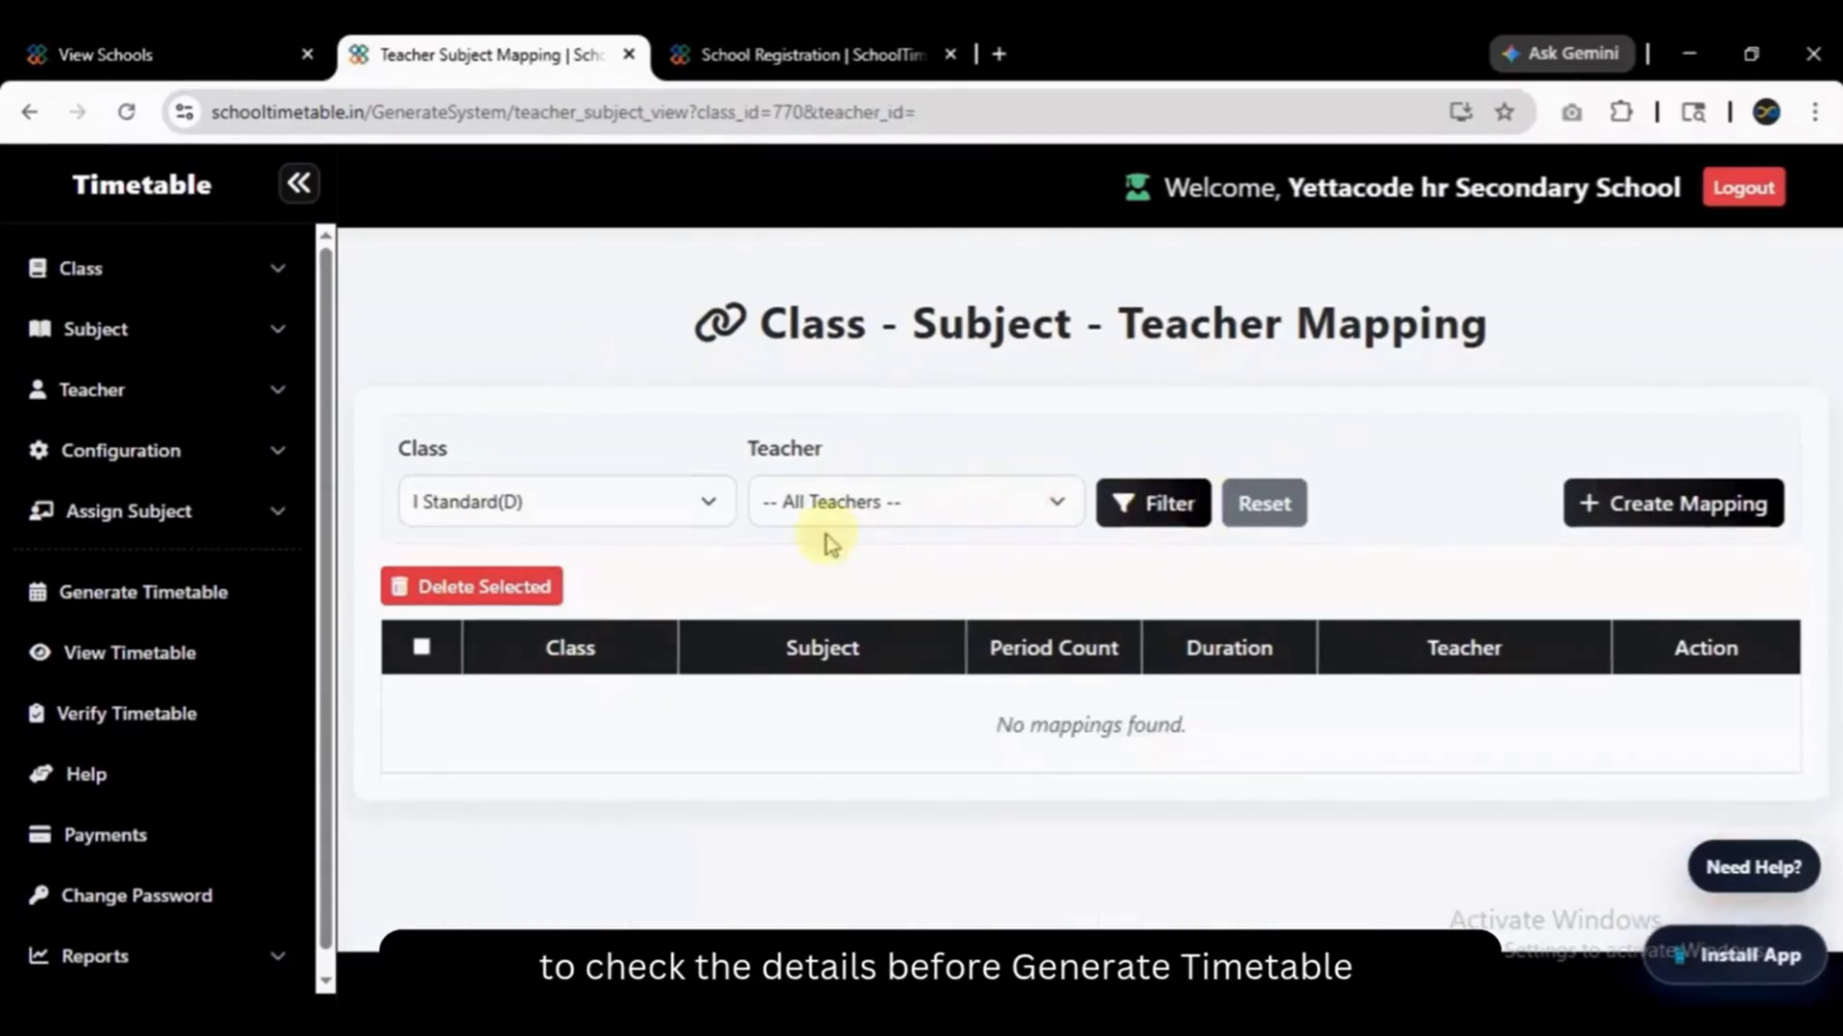
# Filter the class-subject-teacher mappings by class I Standard(A) for all teachers, and review the listed subjects, period counts and durations.
pyautogui.click(664, 504)
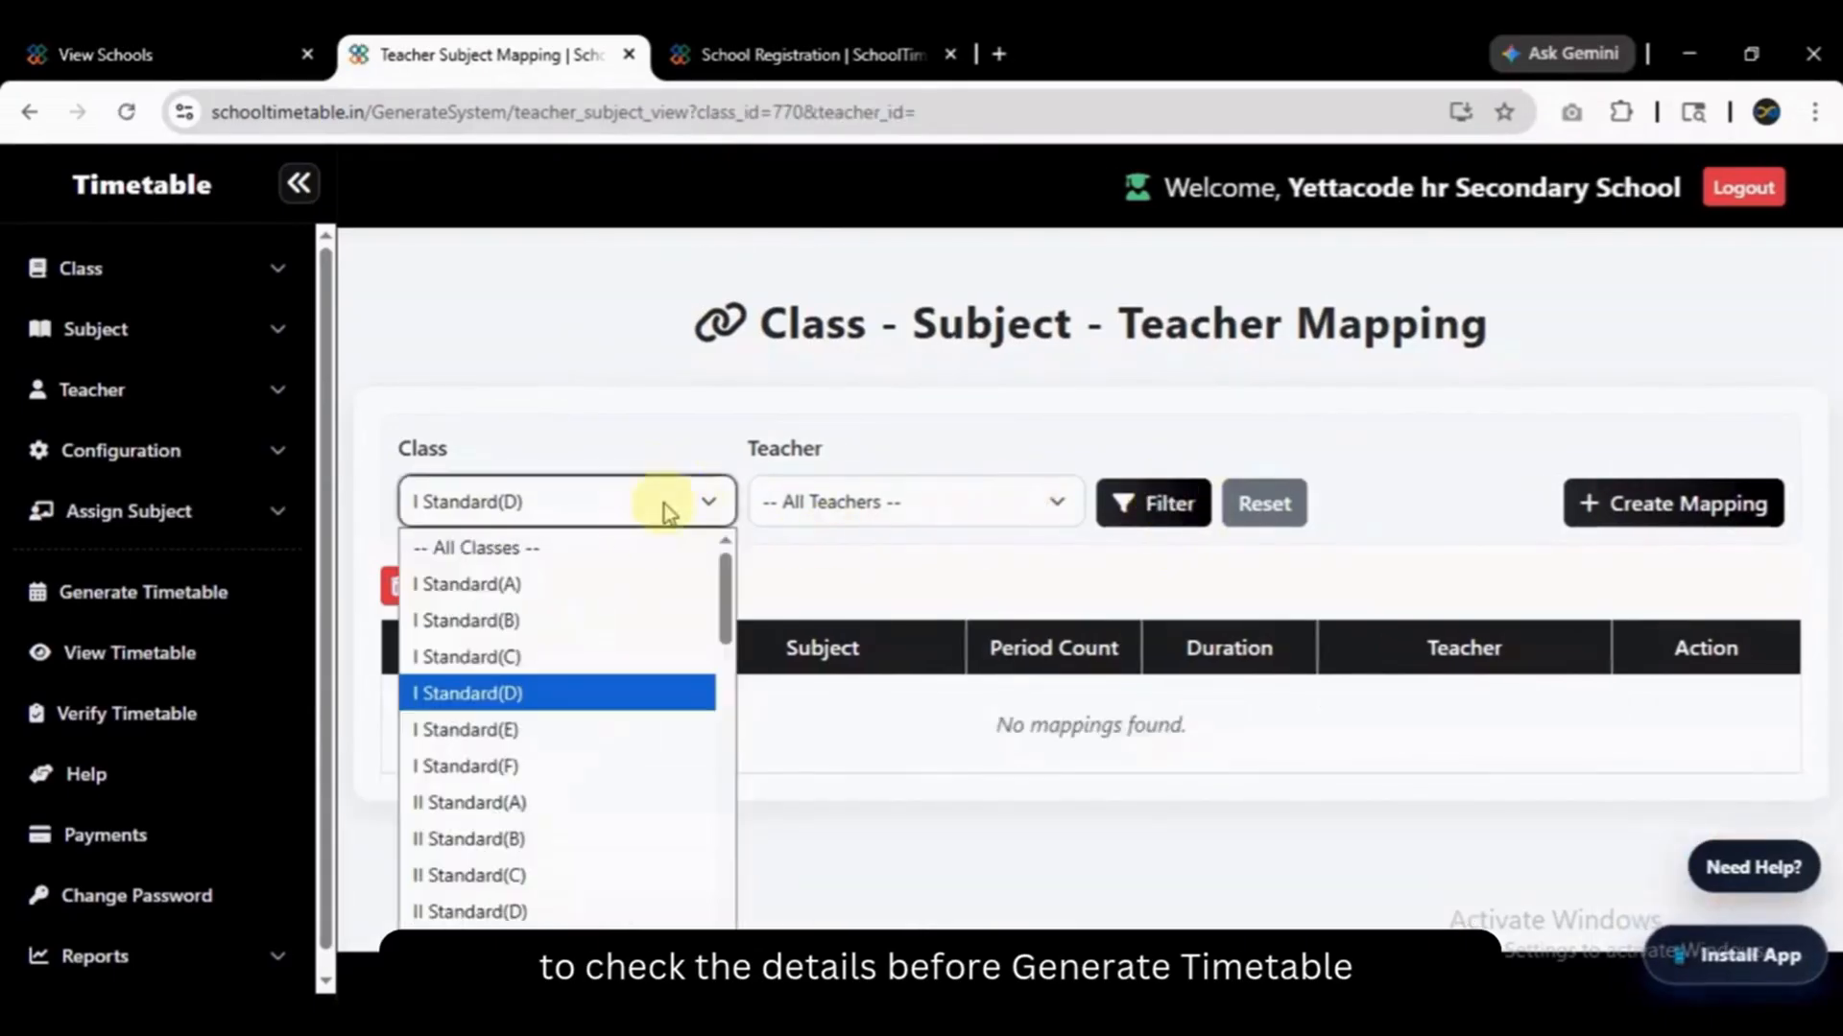
pyautogui.click(599, 595)
pyautogui.click(1111, 523)
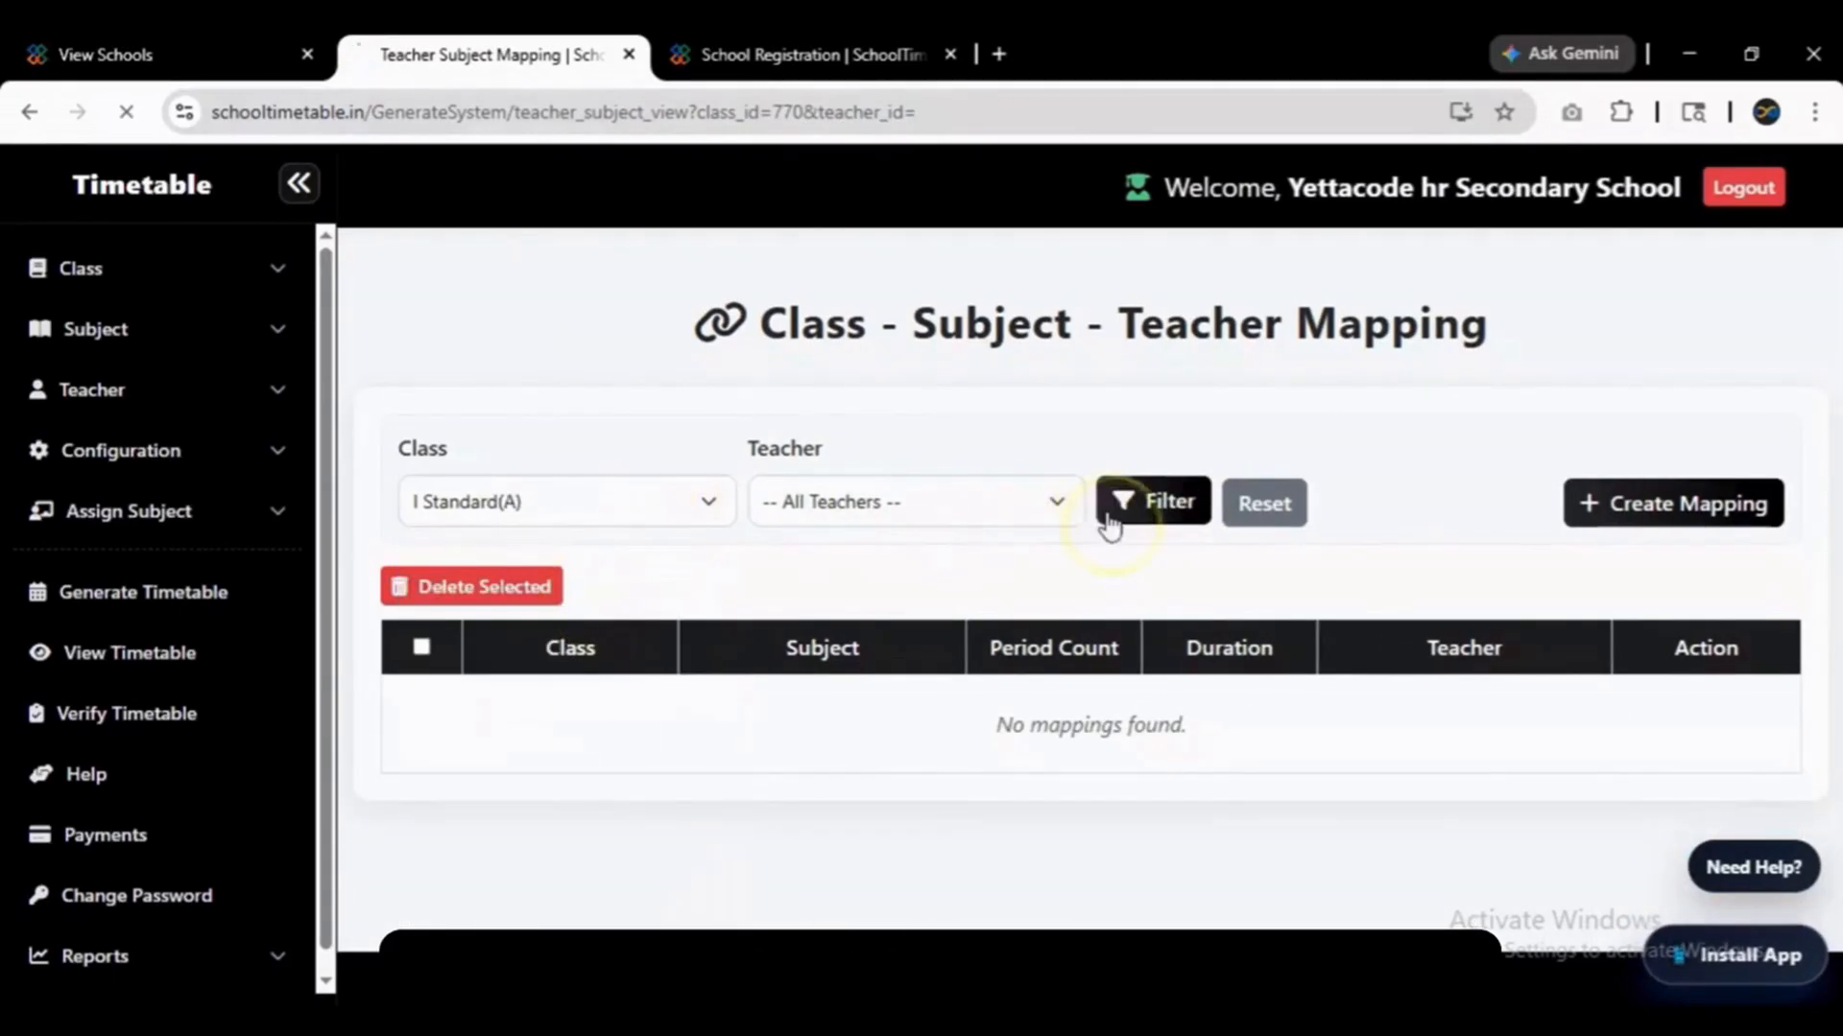
pyautogui.scroll(-3, 1829, 576)
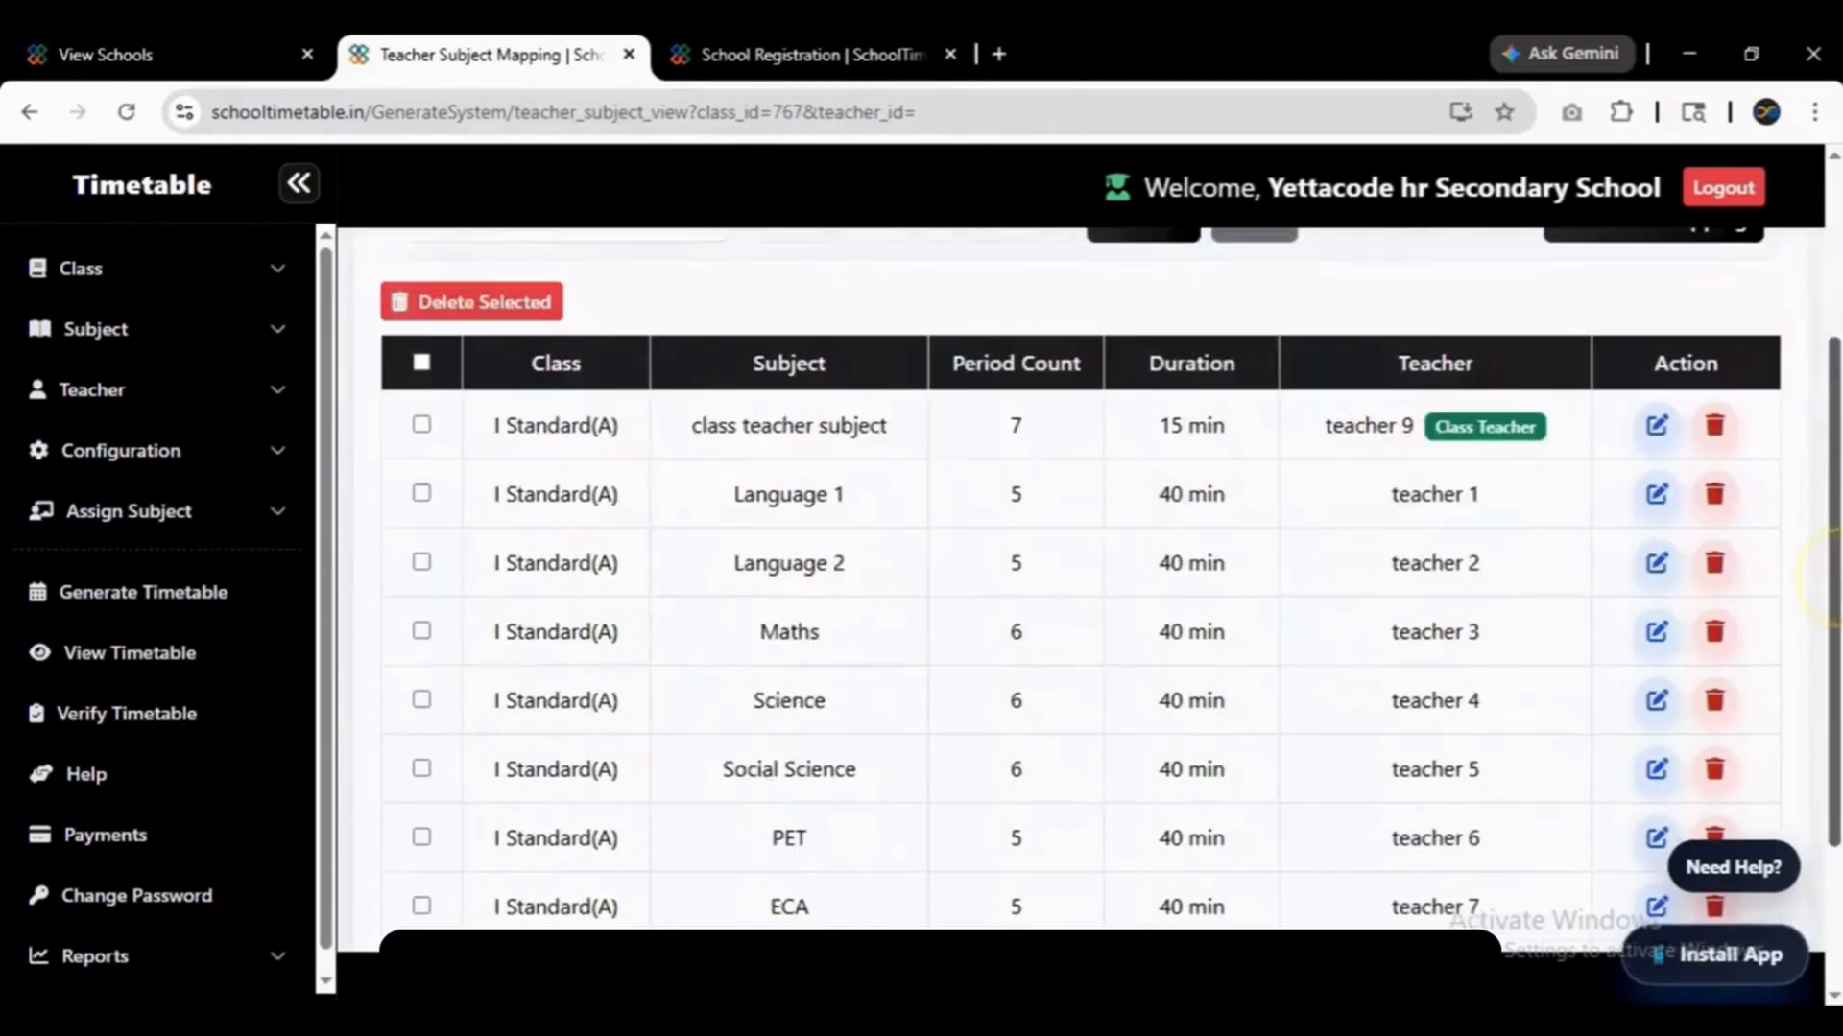
pyautogui.moveTo(1828, 576)
pyautogui.mouseDown()
pyautogui.moveTo(1828, 763)
pyautogui.moveTo(1829, 542)
pyautogui.mouseUp()
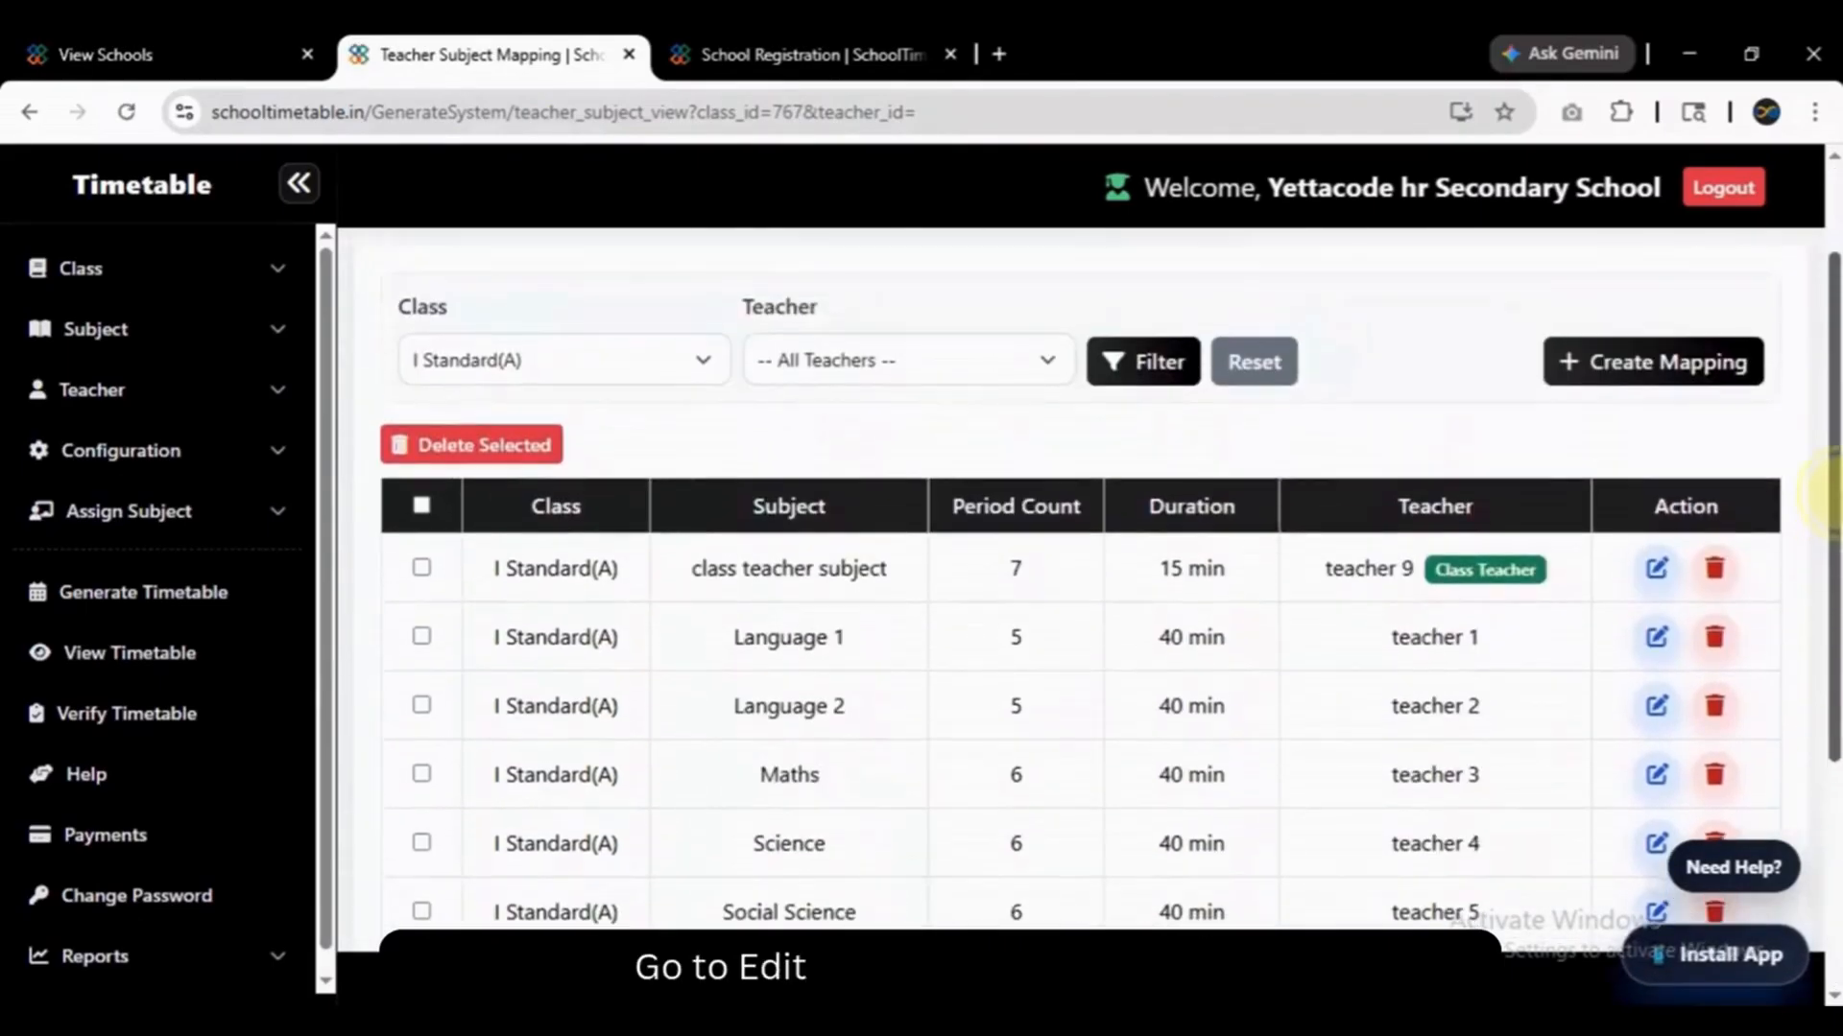
# Open the class teacher subject mapping of I Standard(A) for editing and view its class and teacher settings.
pyautogui.click(1653, 576)
pyautogui.scroll(-2, 1828, 399)
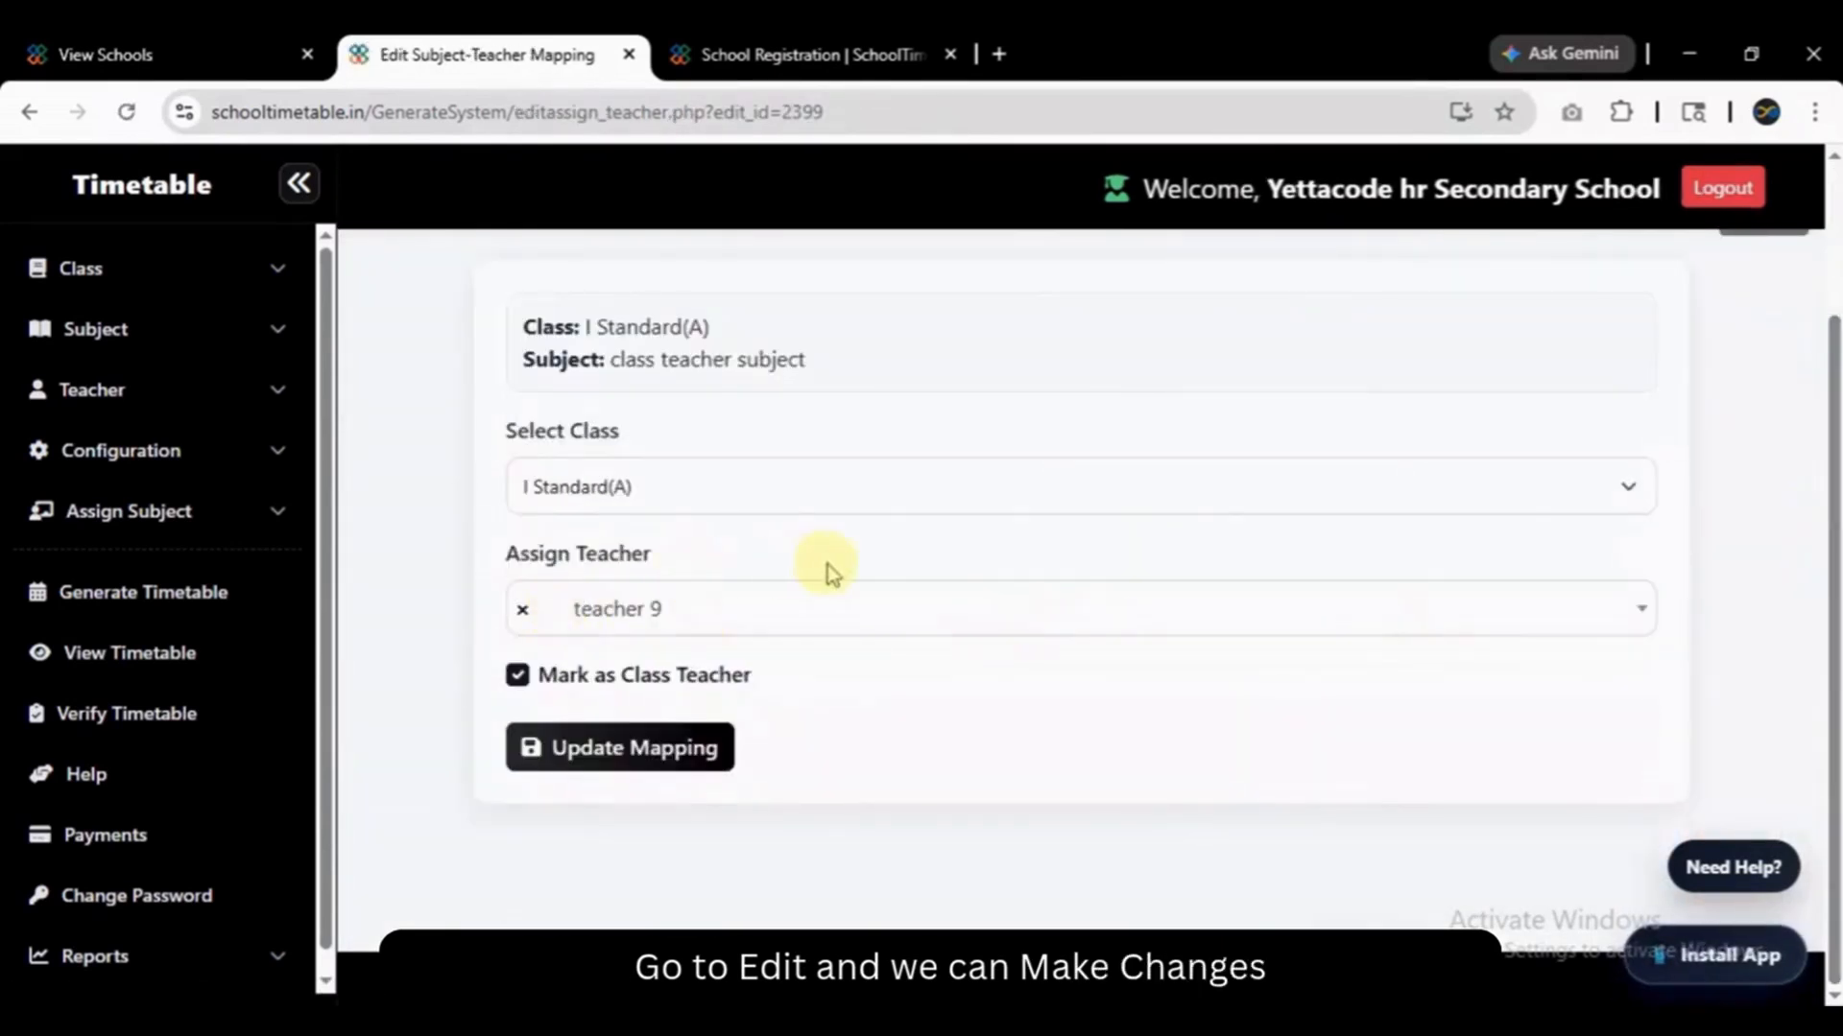
pyautogui.click(206, 499)
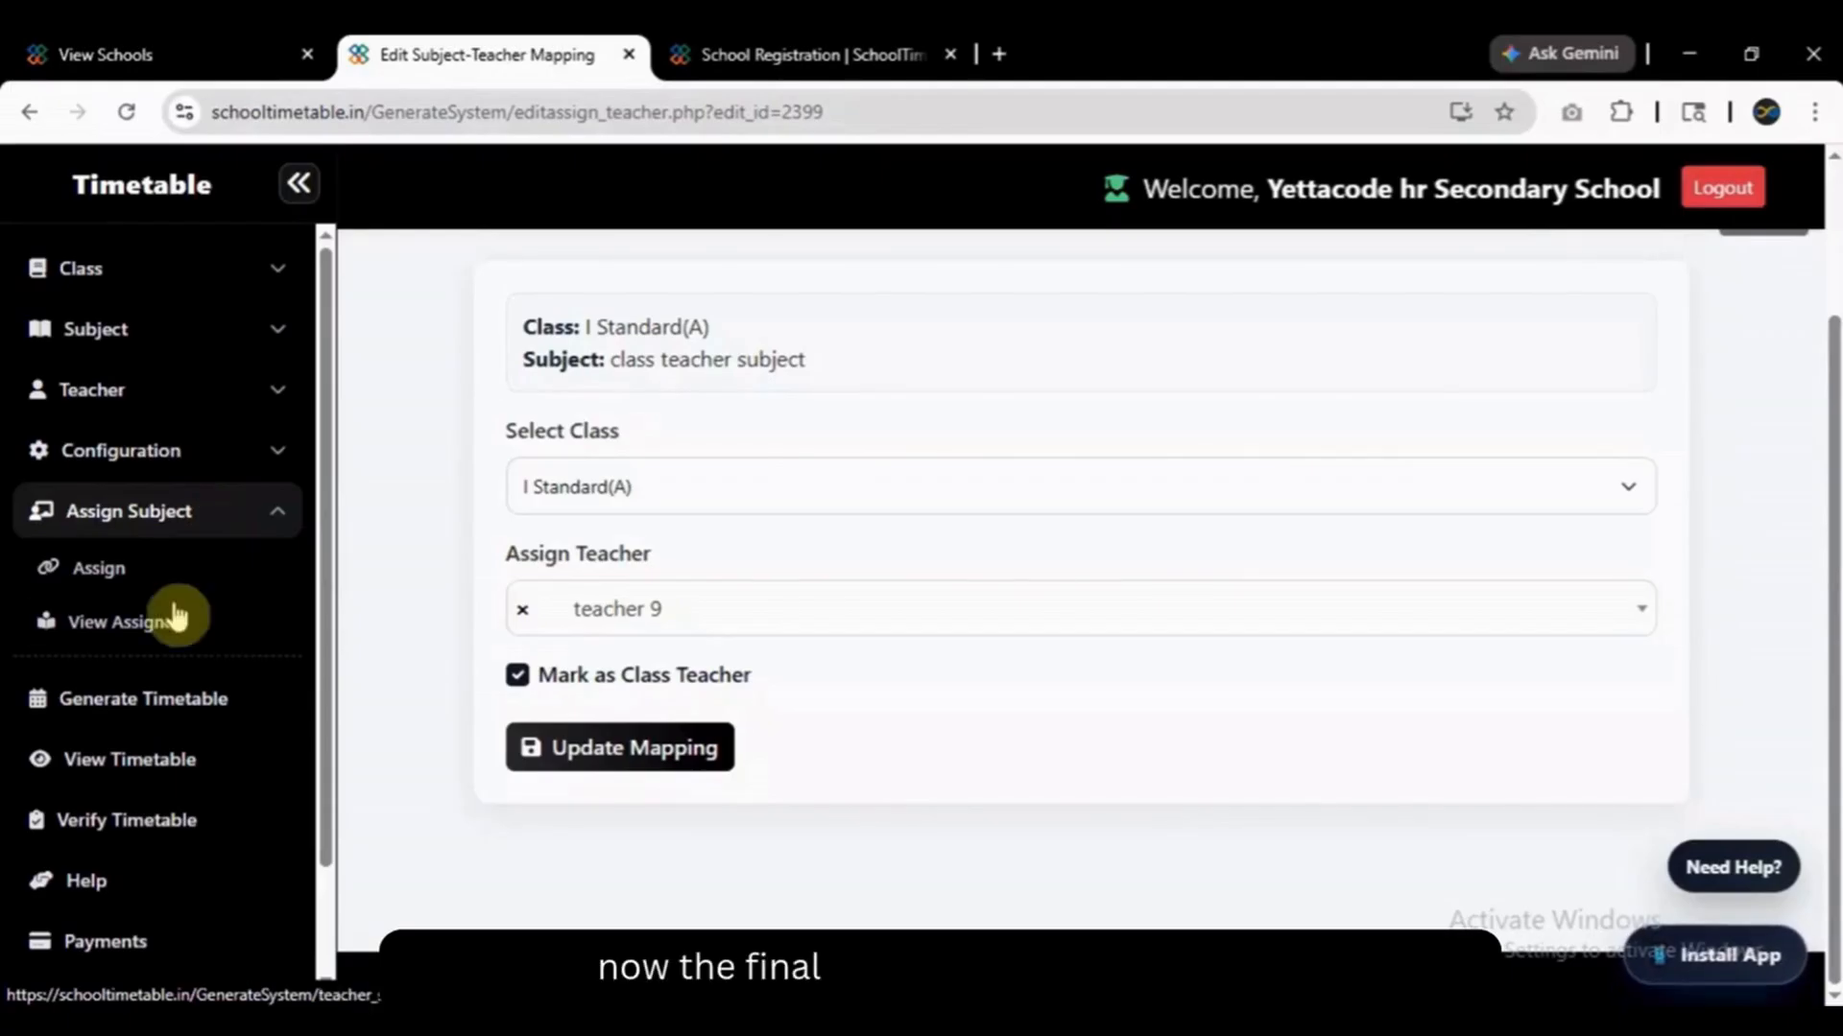
# Open the timetable generation form and select only the classes I Standard(A), I Standard(B) and II Standard(A).
pyautogui.click(178, 696)
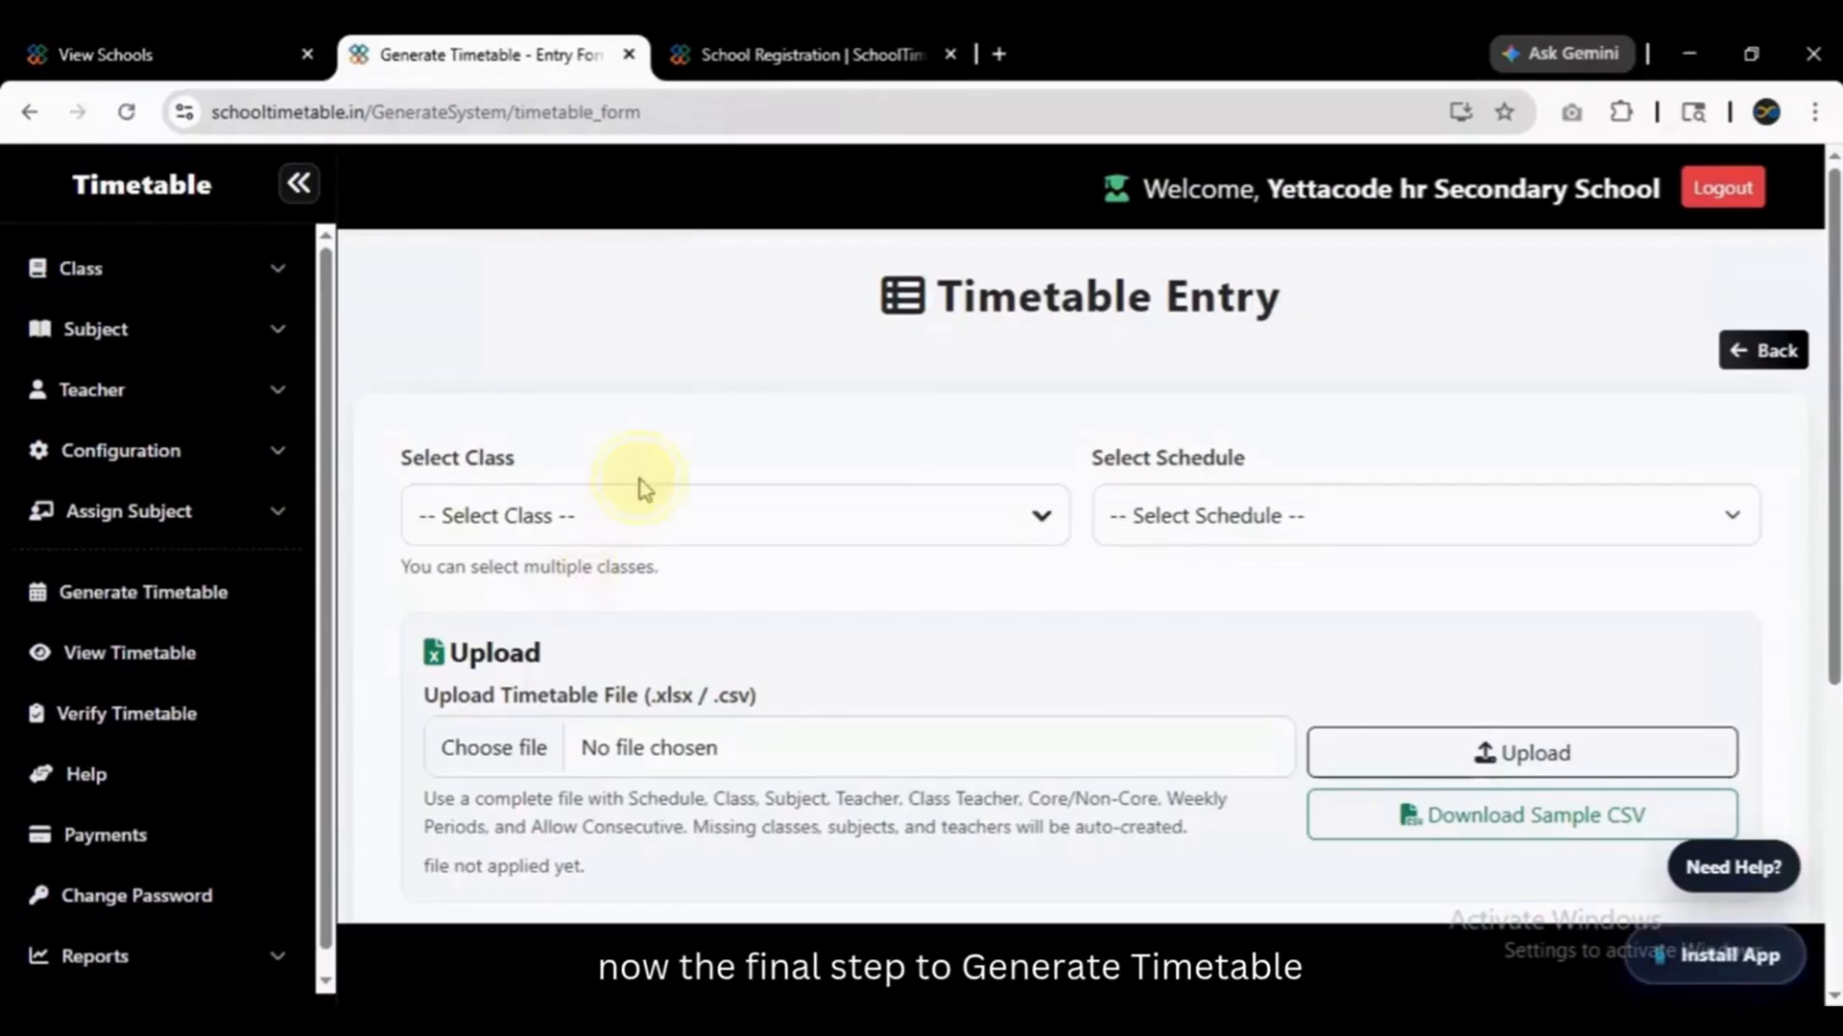
pyautogui.click(642, 517)
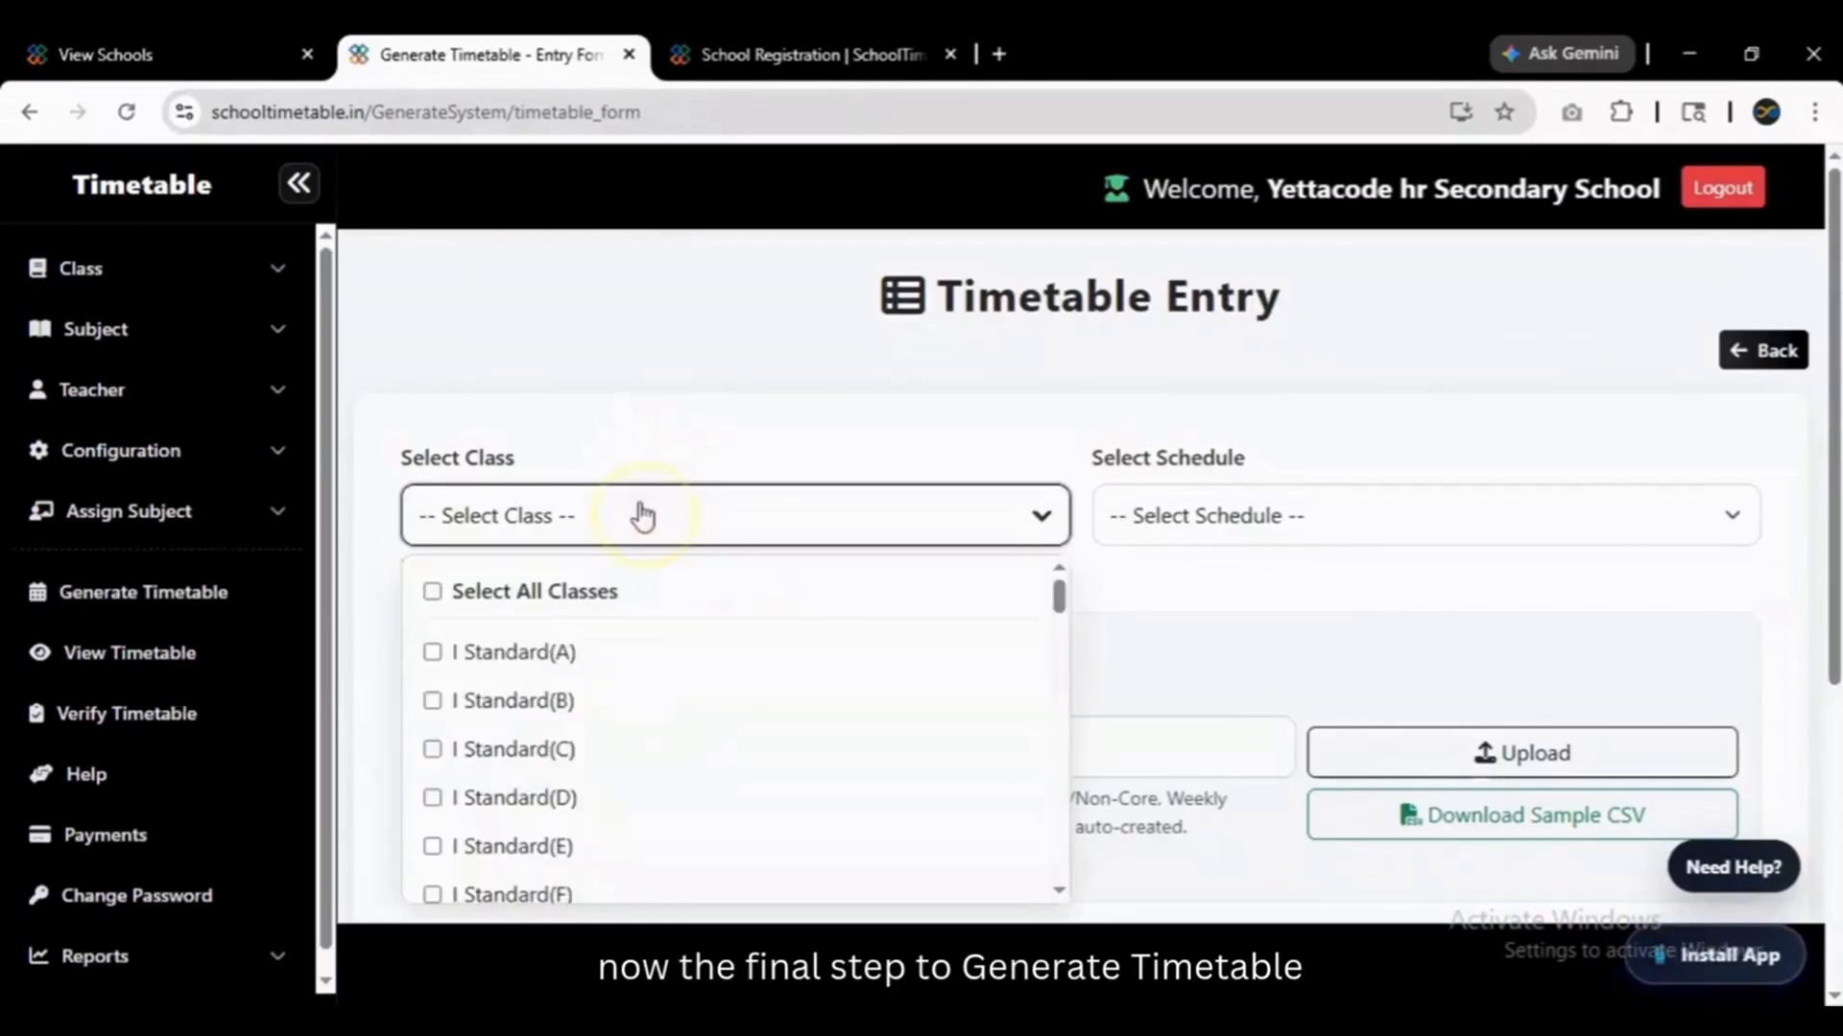
pyautogui.click(433, 593)
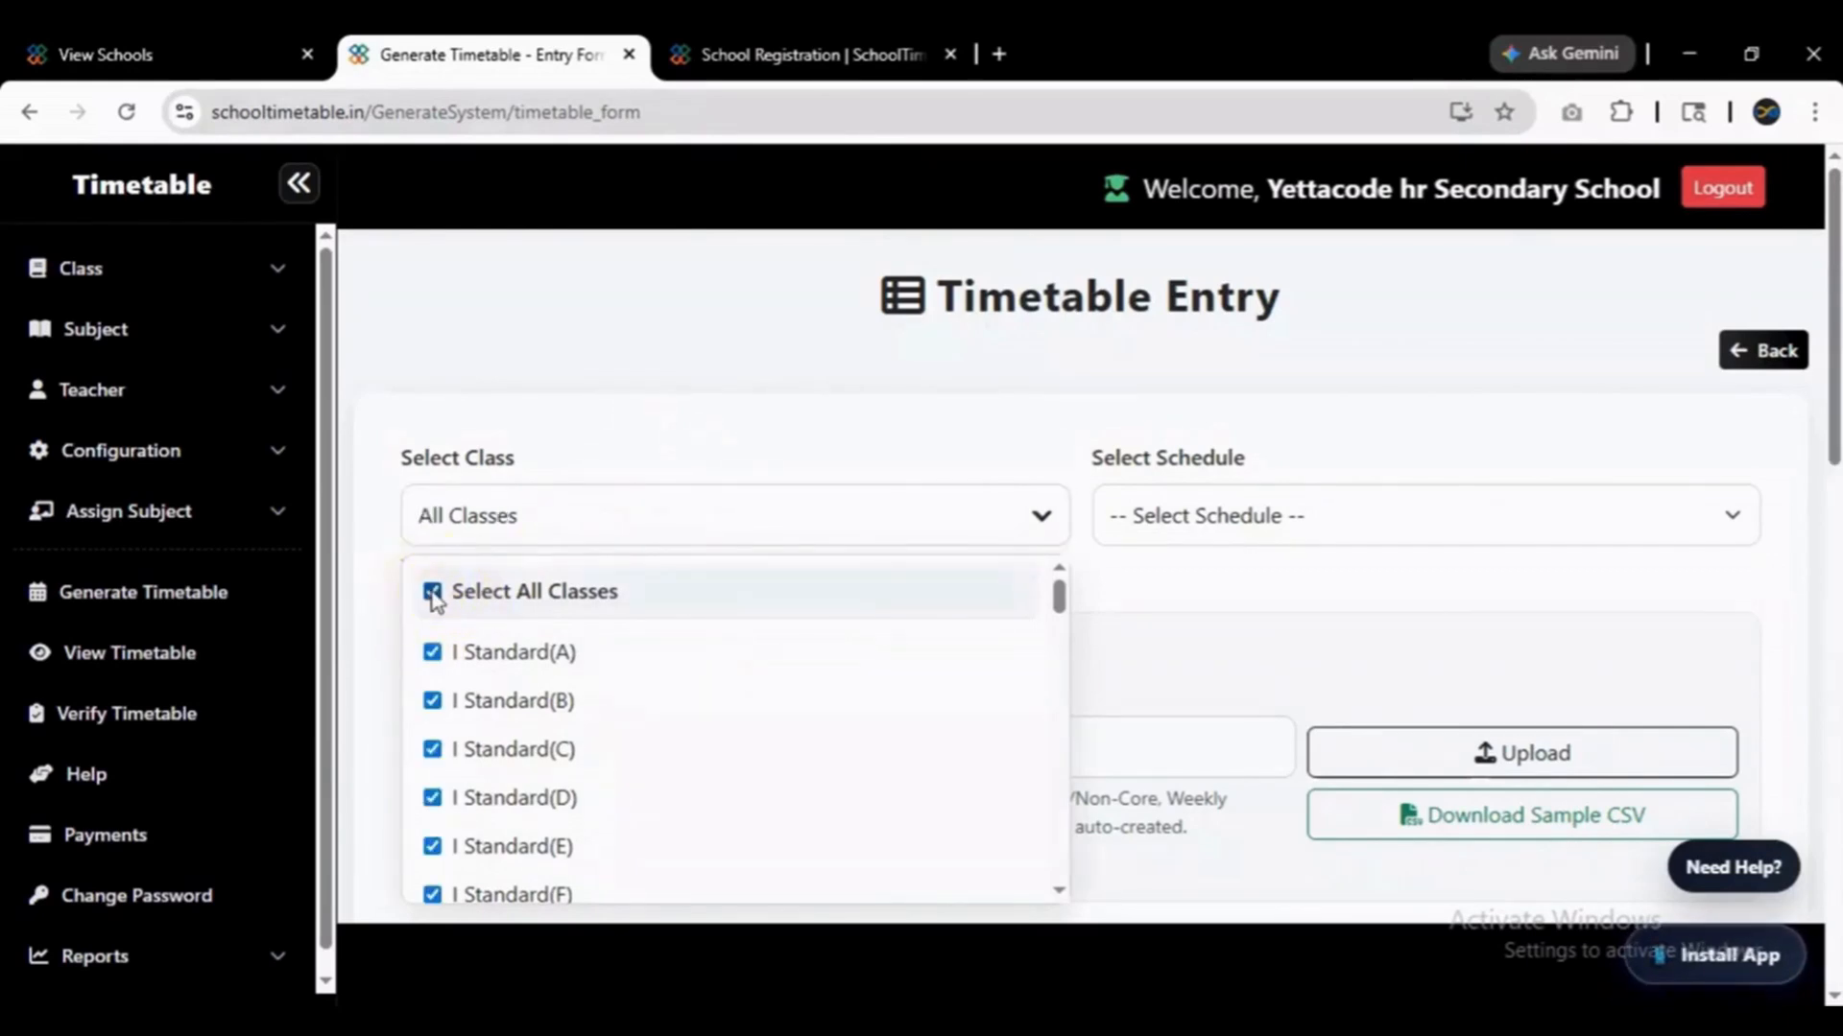
pyautogui.click(433, 593)
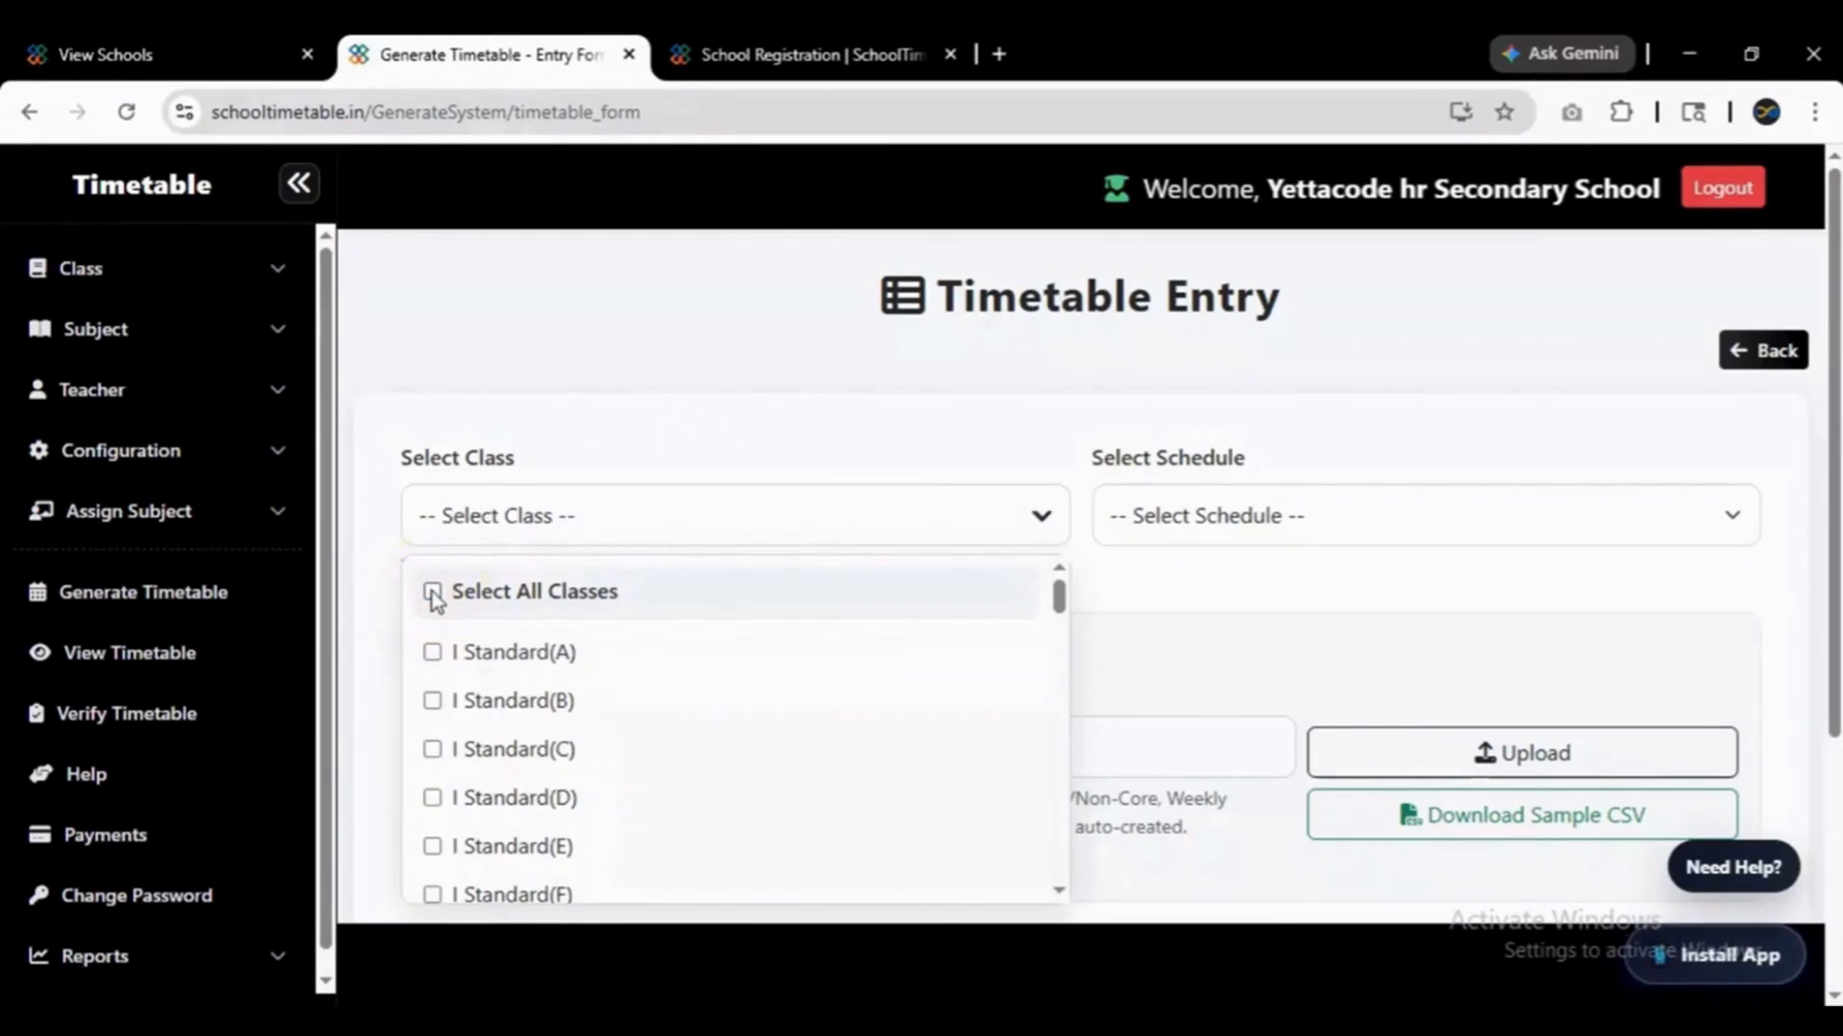
pyautogui.click(432, 652)
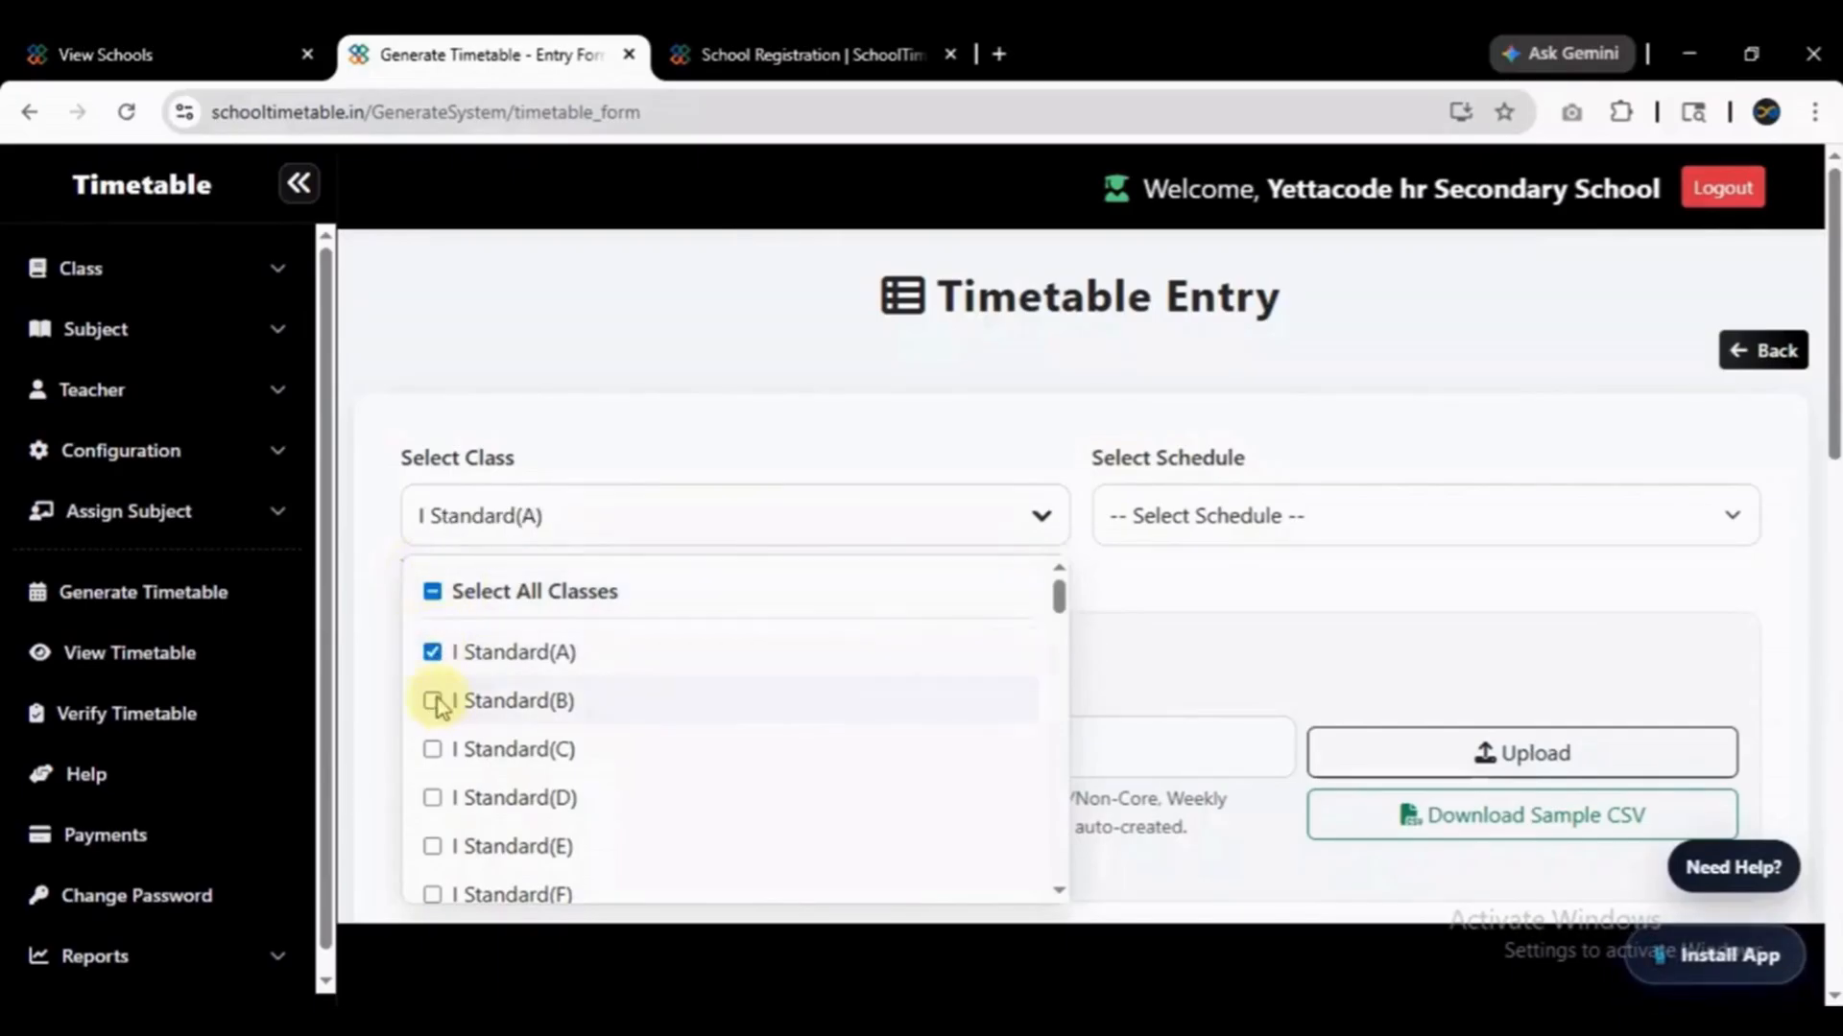
pyautogui.click(434, 701)
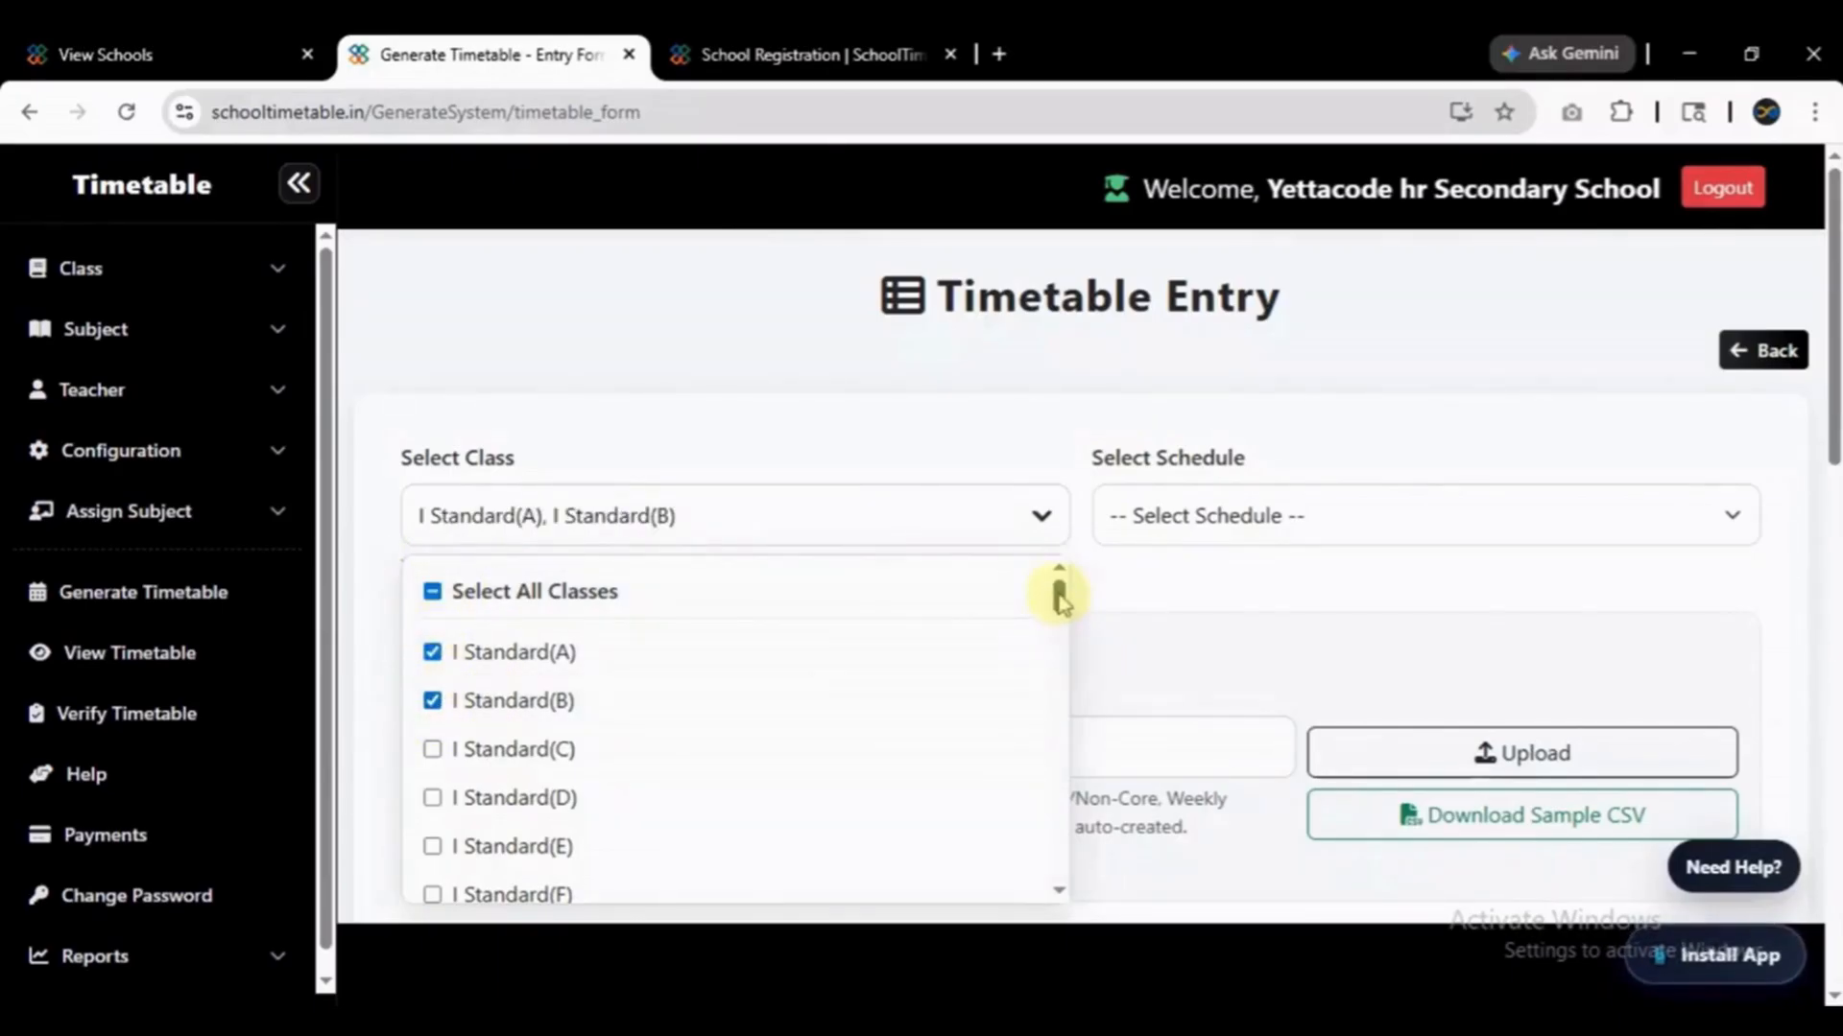
pyautogui.moveTo(1060, 597); pyautogui.dragTo(1062, 625)
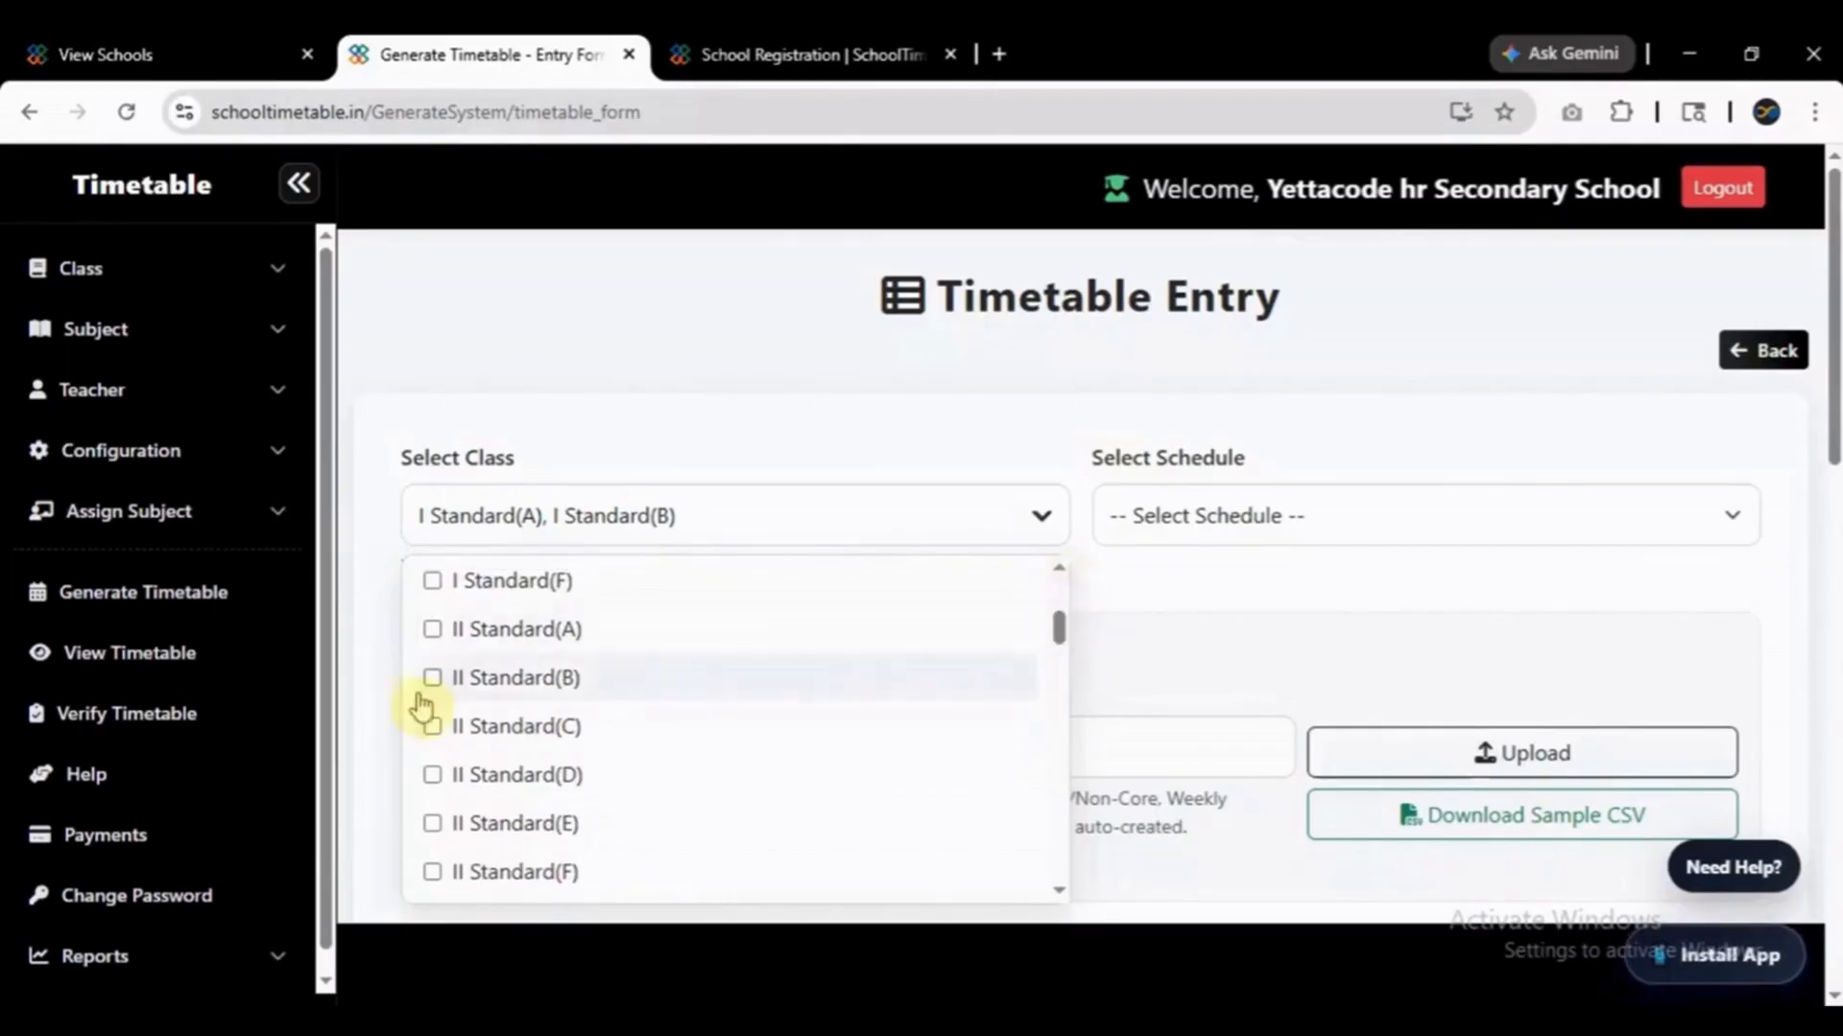
pyautogui.click(432, 633)
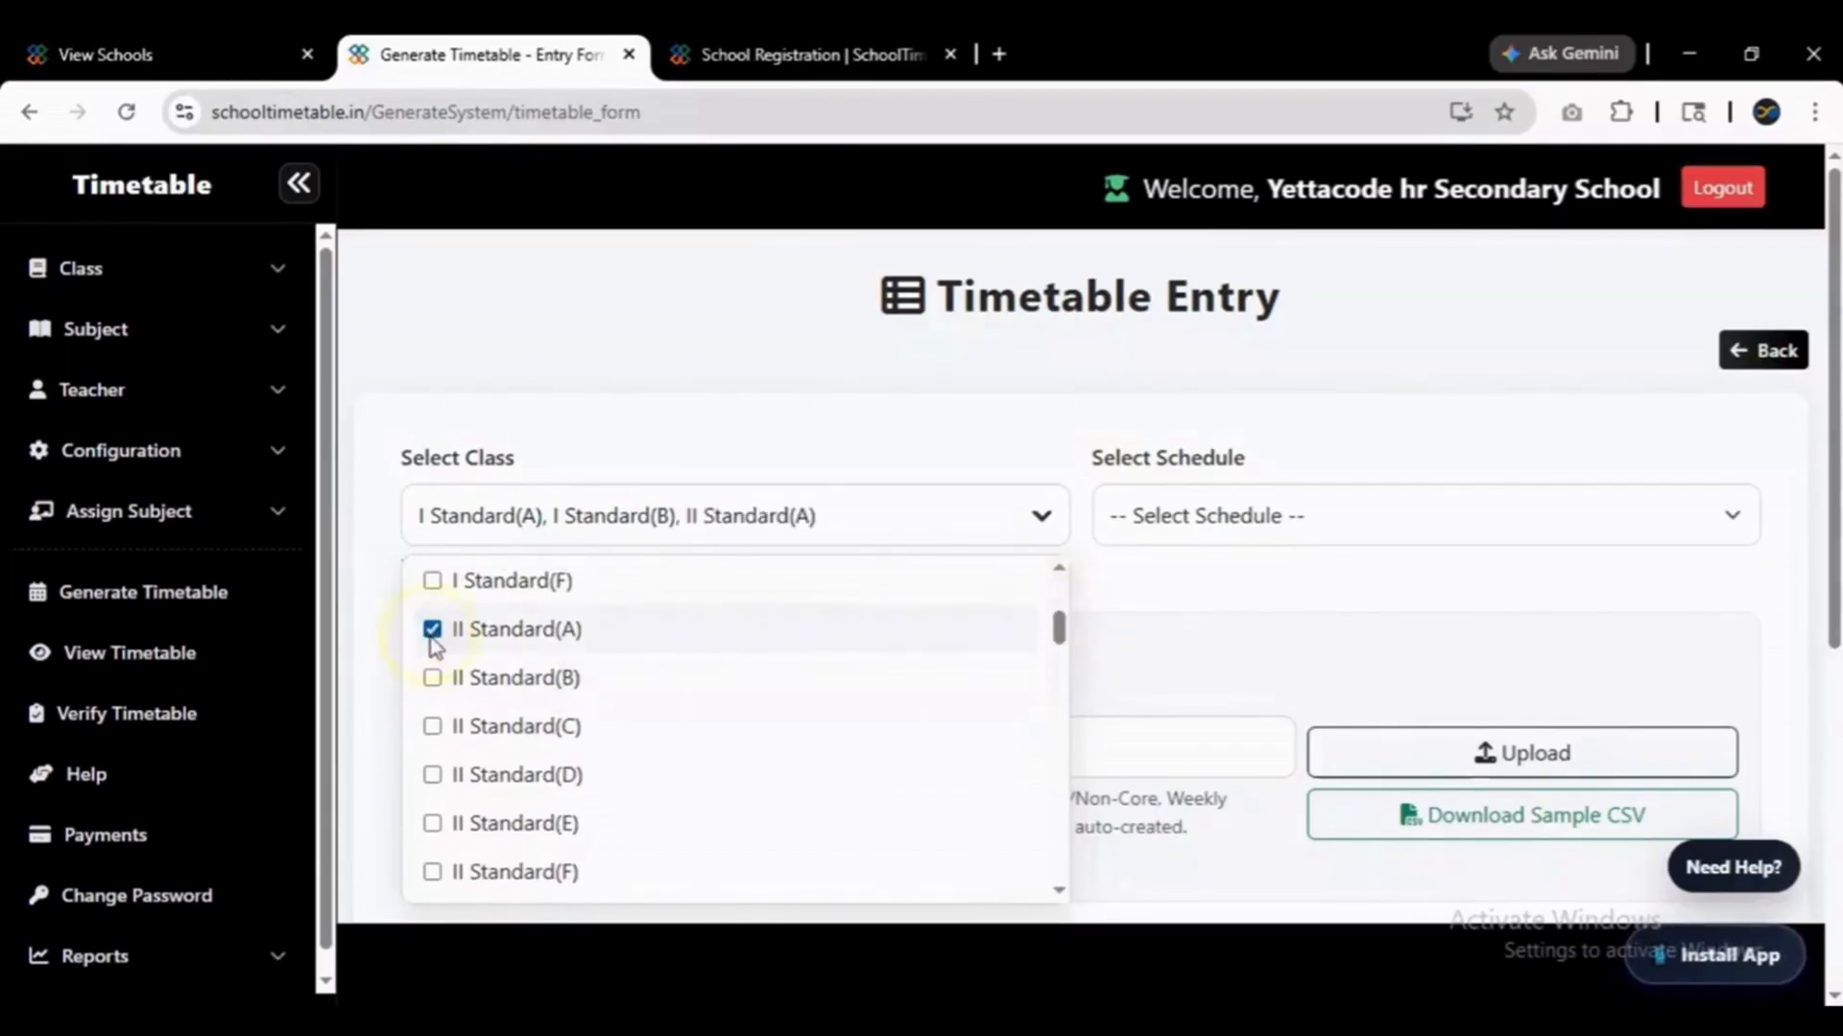
pyautogui.click(675, 464)
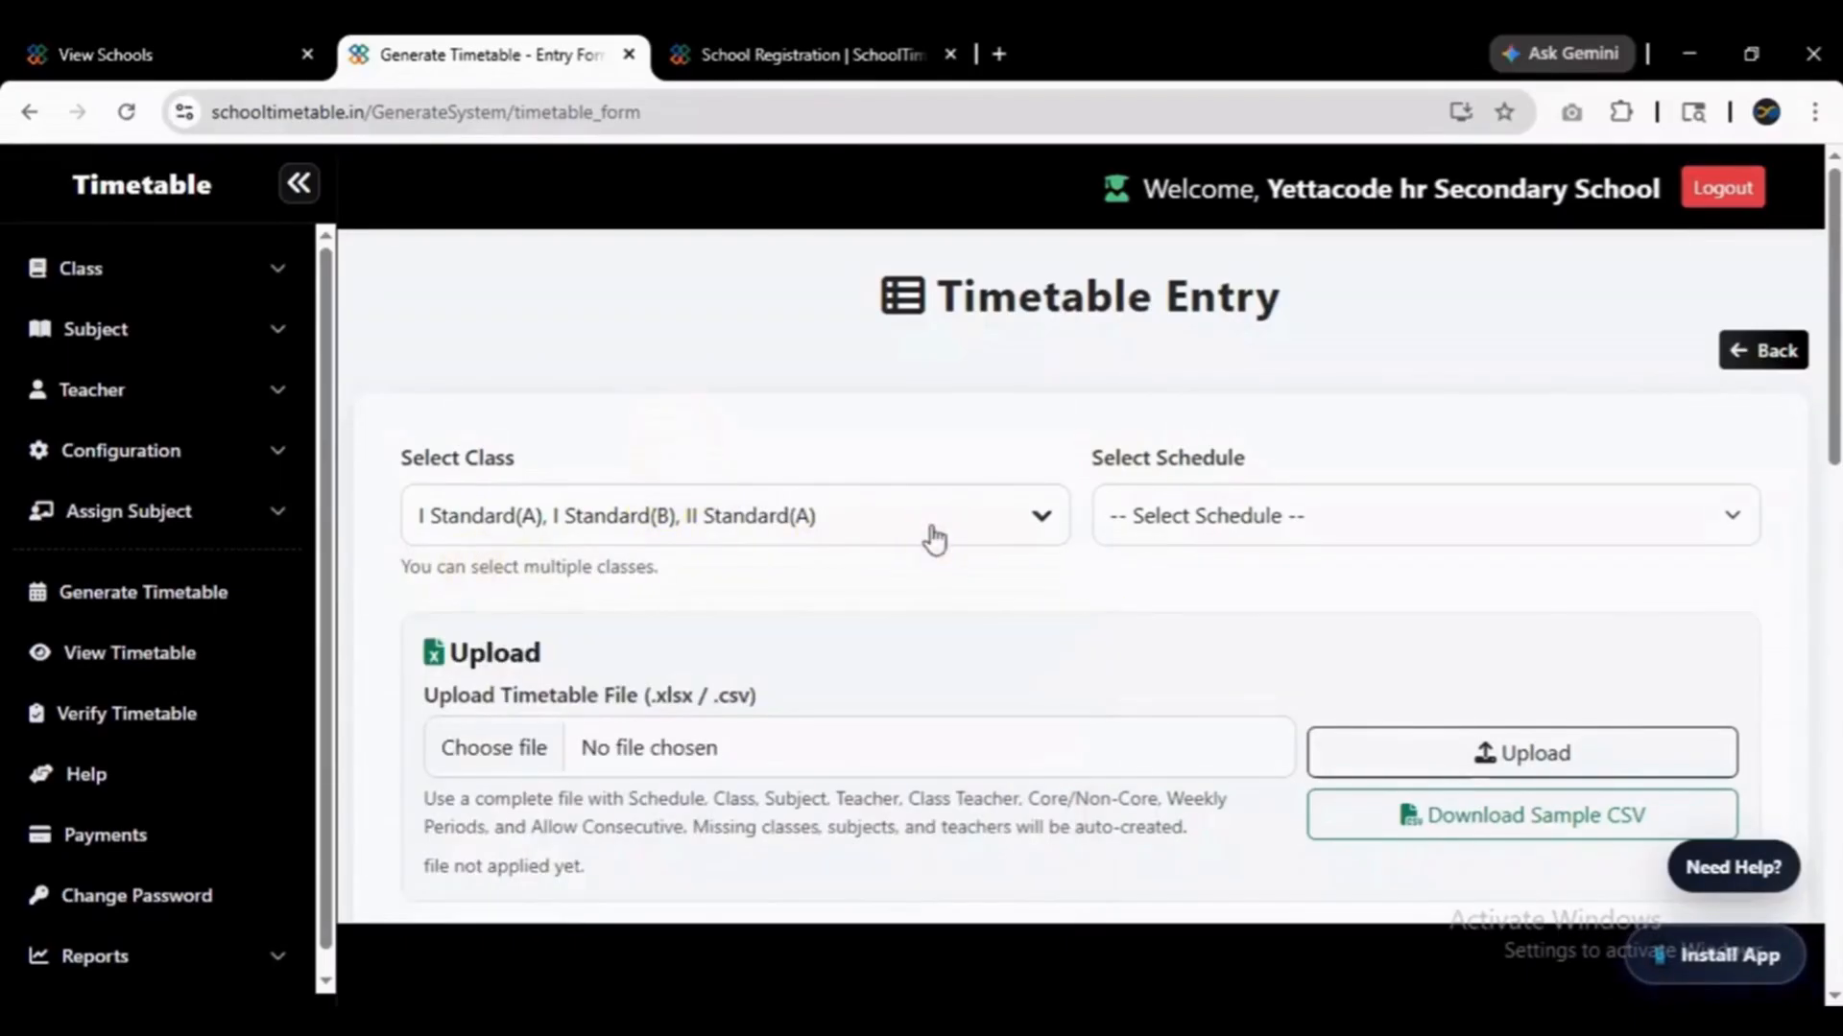
# Choose the 1-10 schedule for the selected classes.
pyautogui.click(1214, 515)
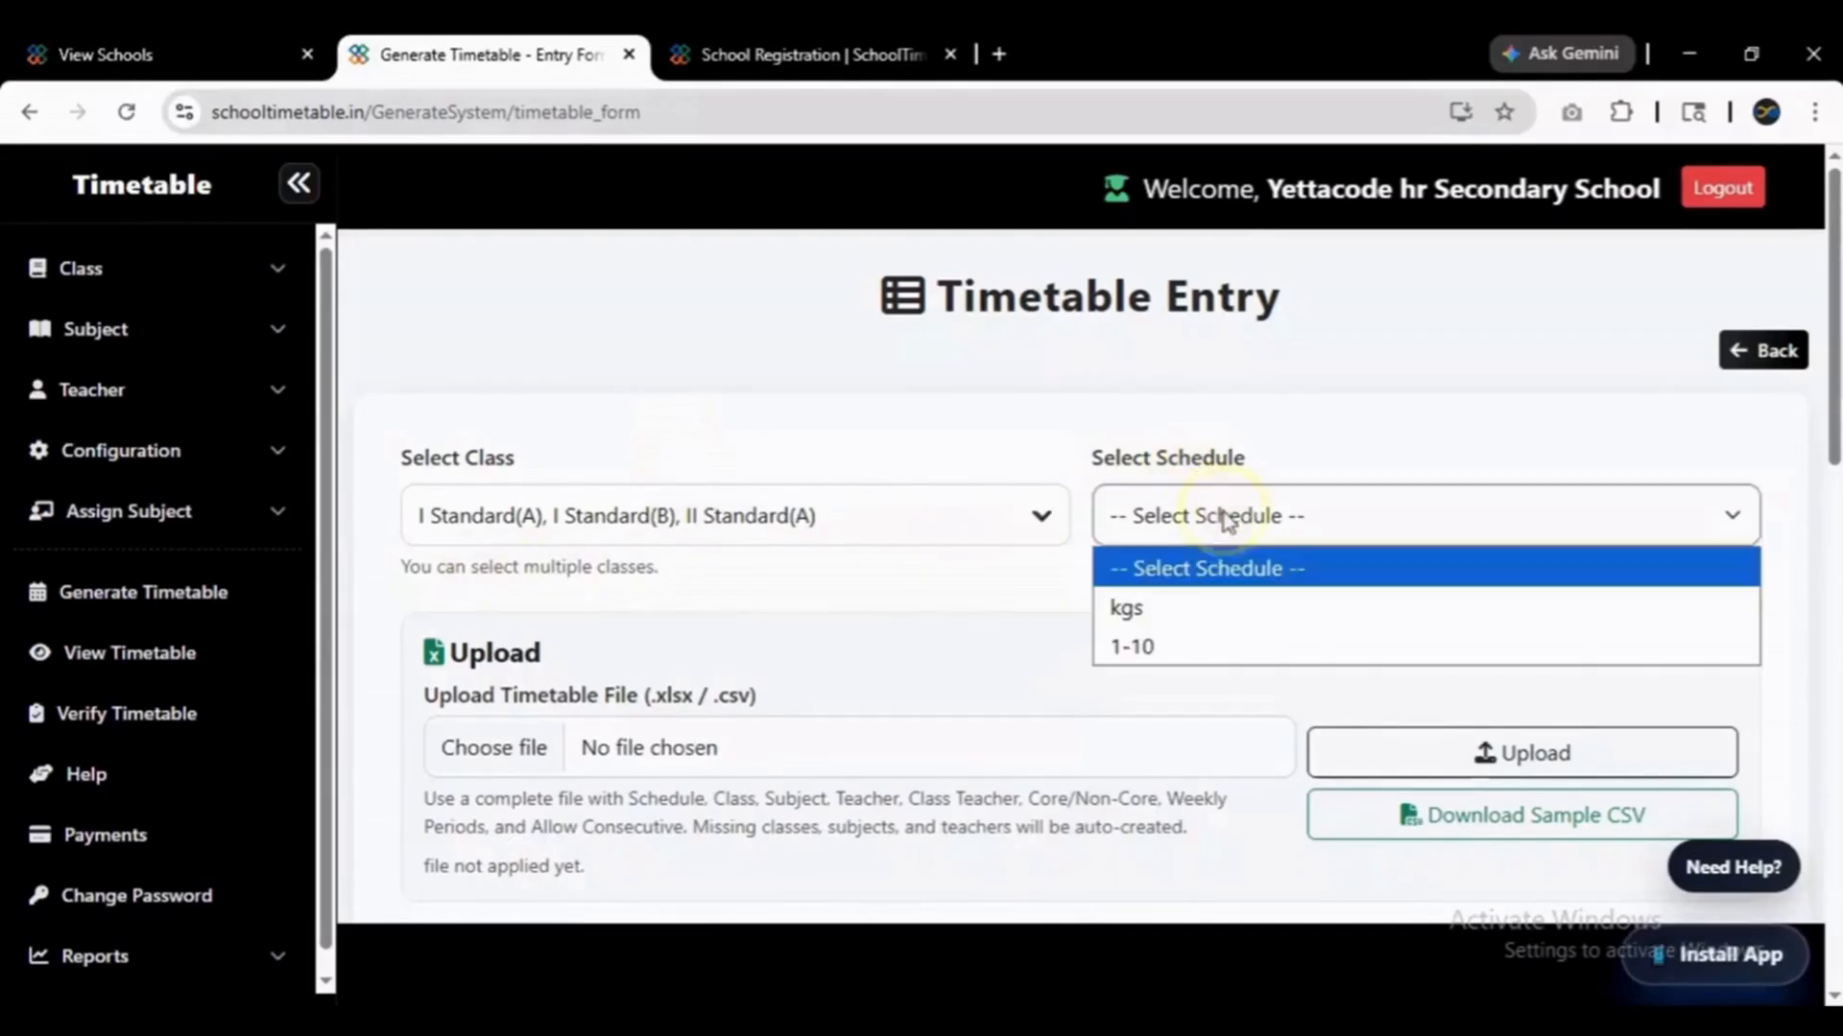
pyautogui.click(1229, 656)
pyautogui.click(1234, 597)
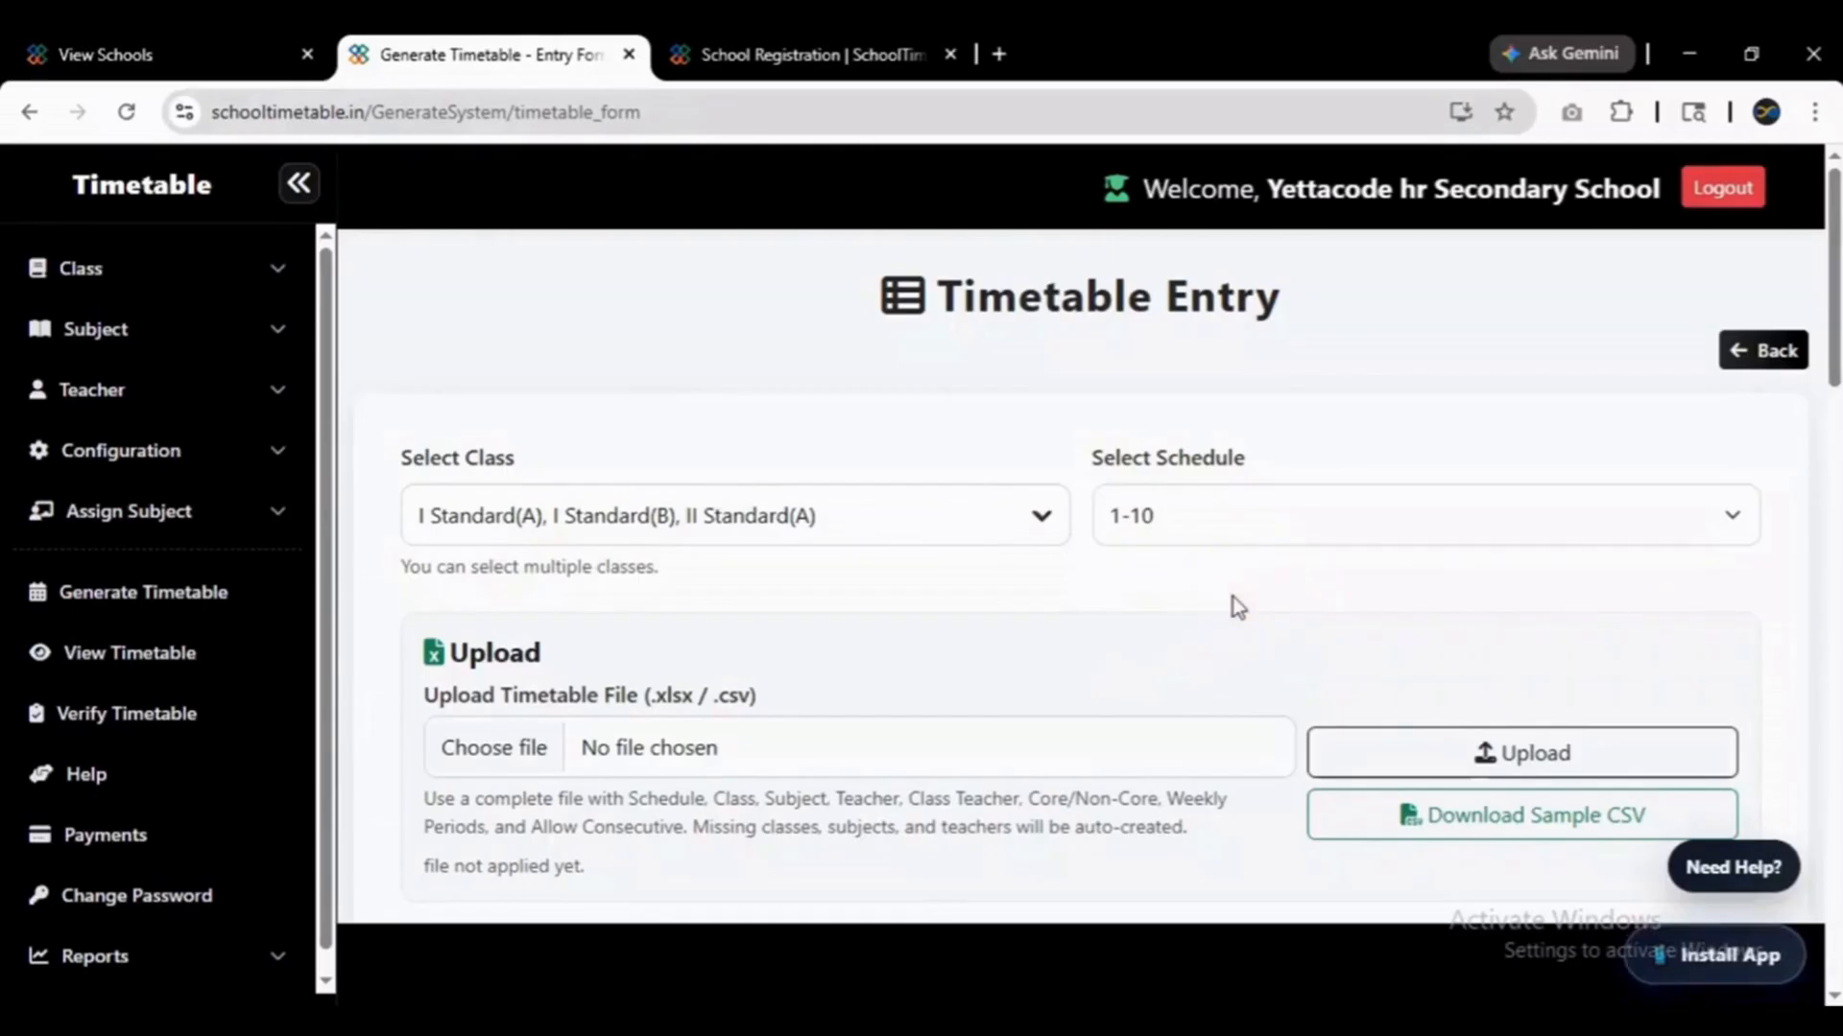
# Look over the timetable file upload section, its sample CSV option and the schedule's class time configuration.
pyautogui.scroll(-2, 1234, 597)
pyautogui.scroll(-5, 1238, 607)
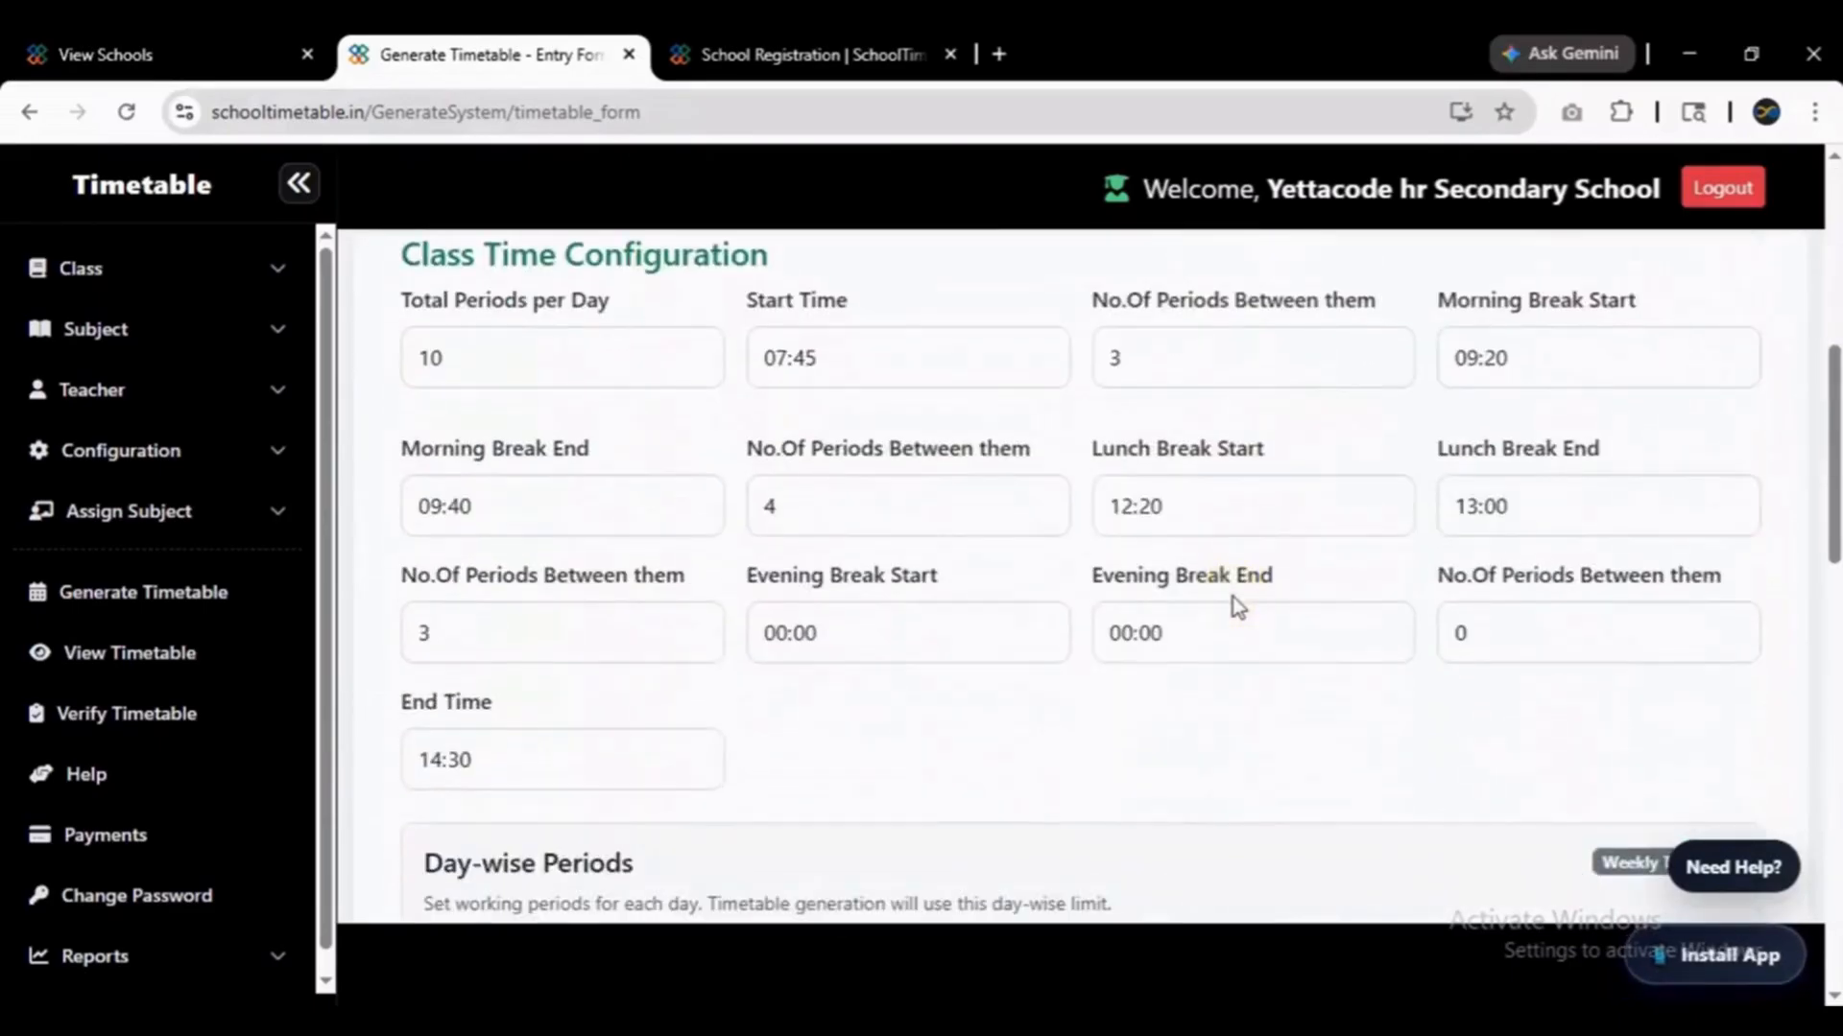
pyautogui.scroll(4, 1238, 606)
pyautogui.click(1246, 547)
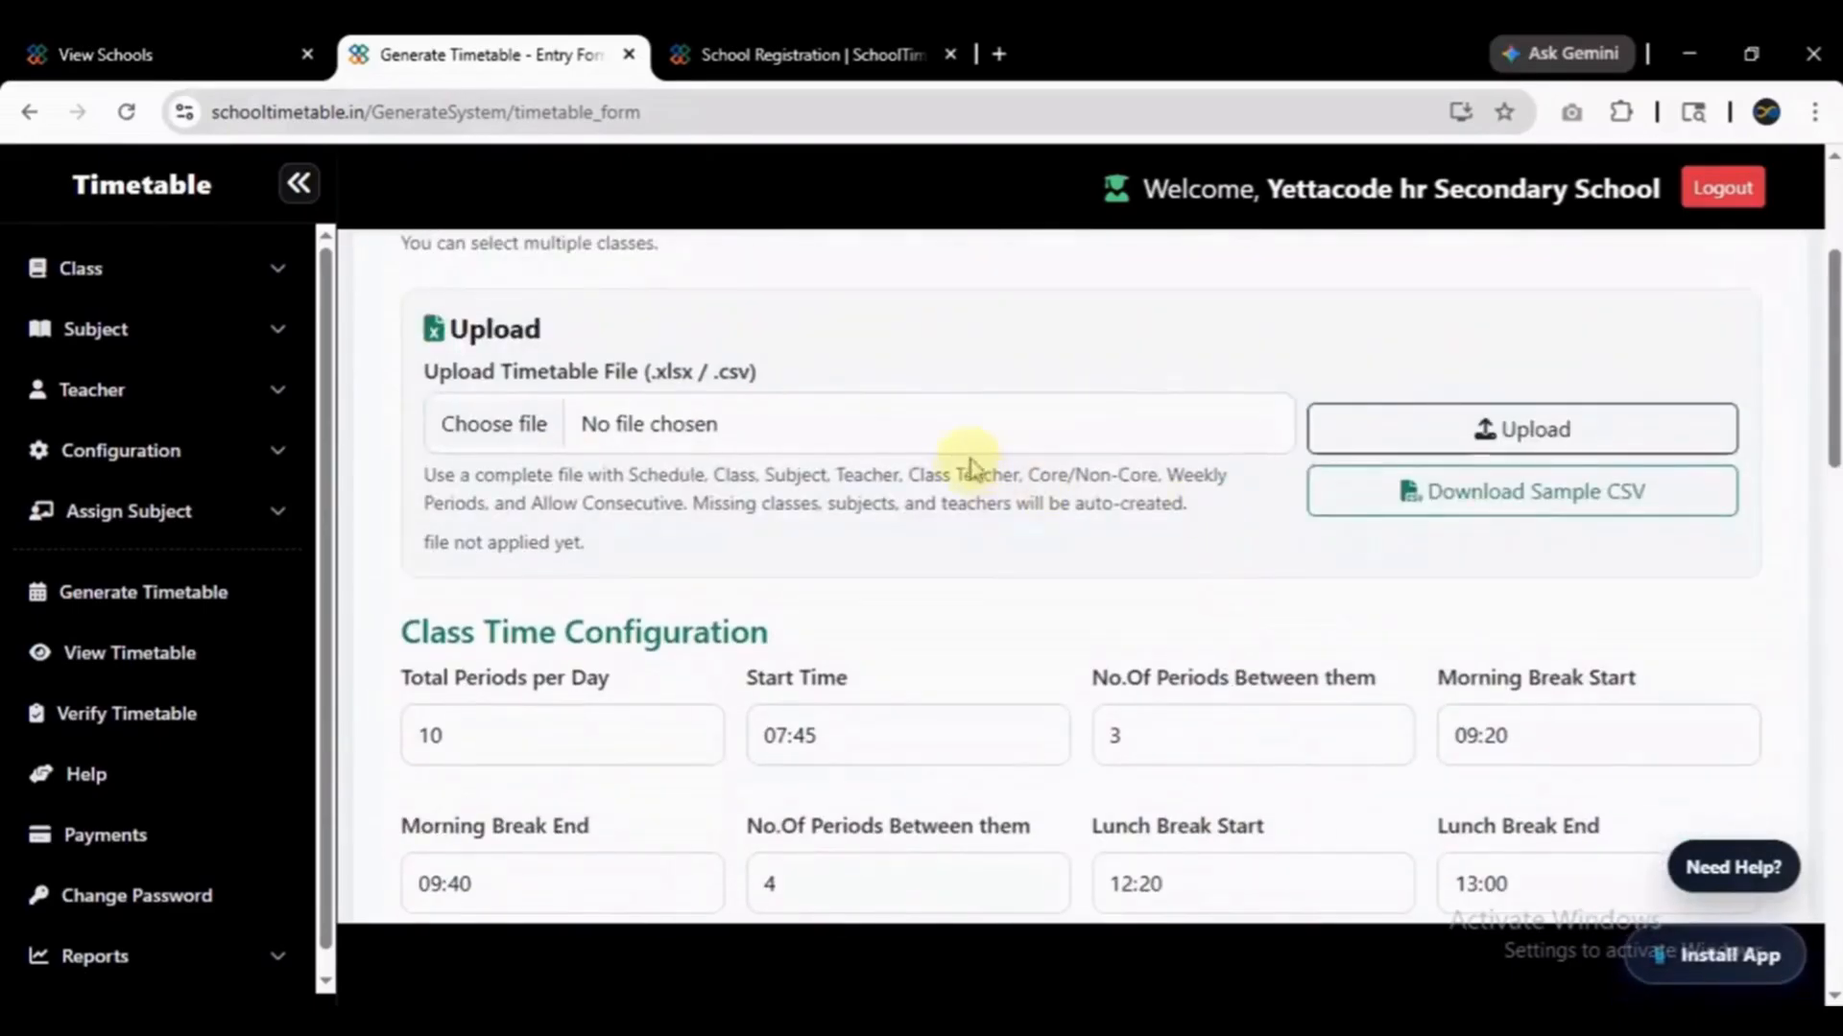
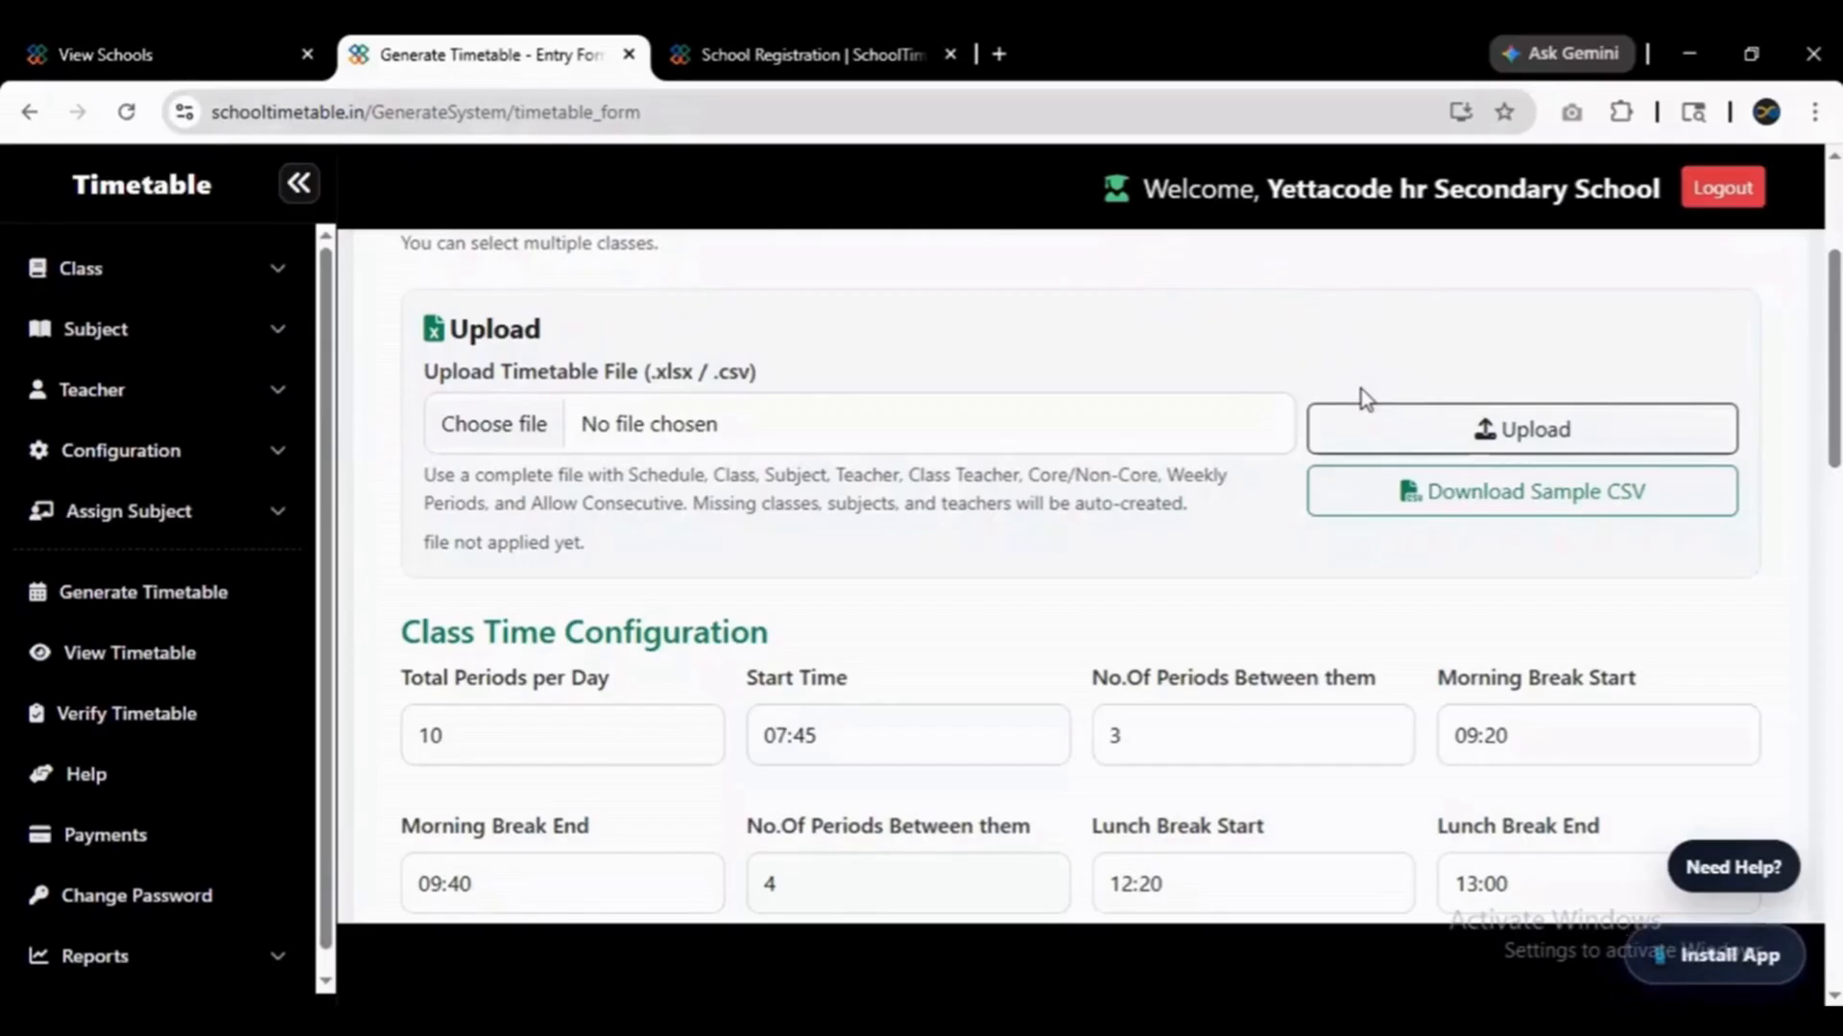
pyautogui.click(1483, 518)
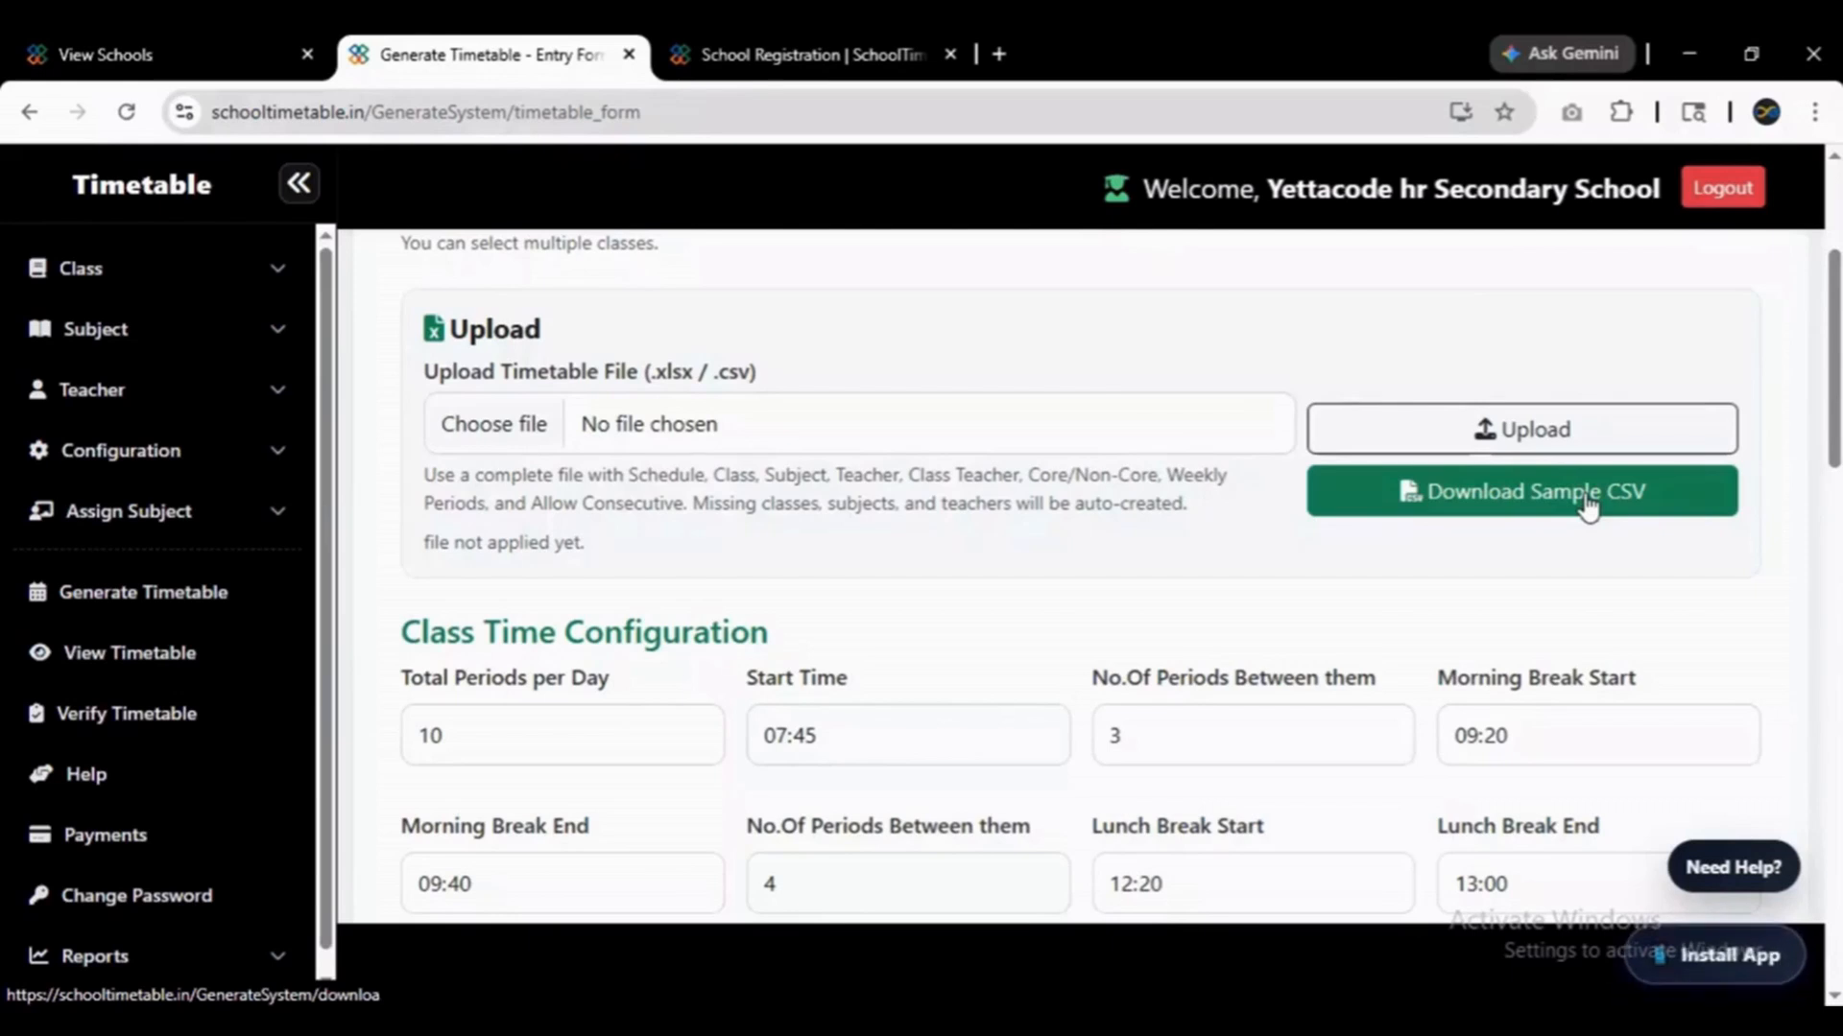
pyautogui.moveTo(1835, 377); pyautogui.dragTo(1837, 319)
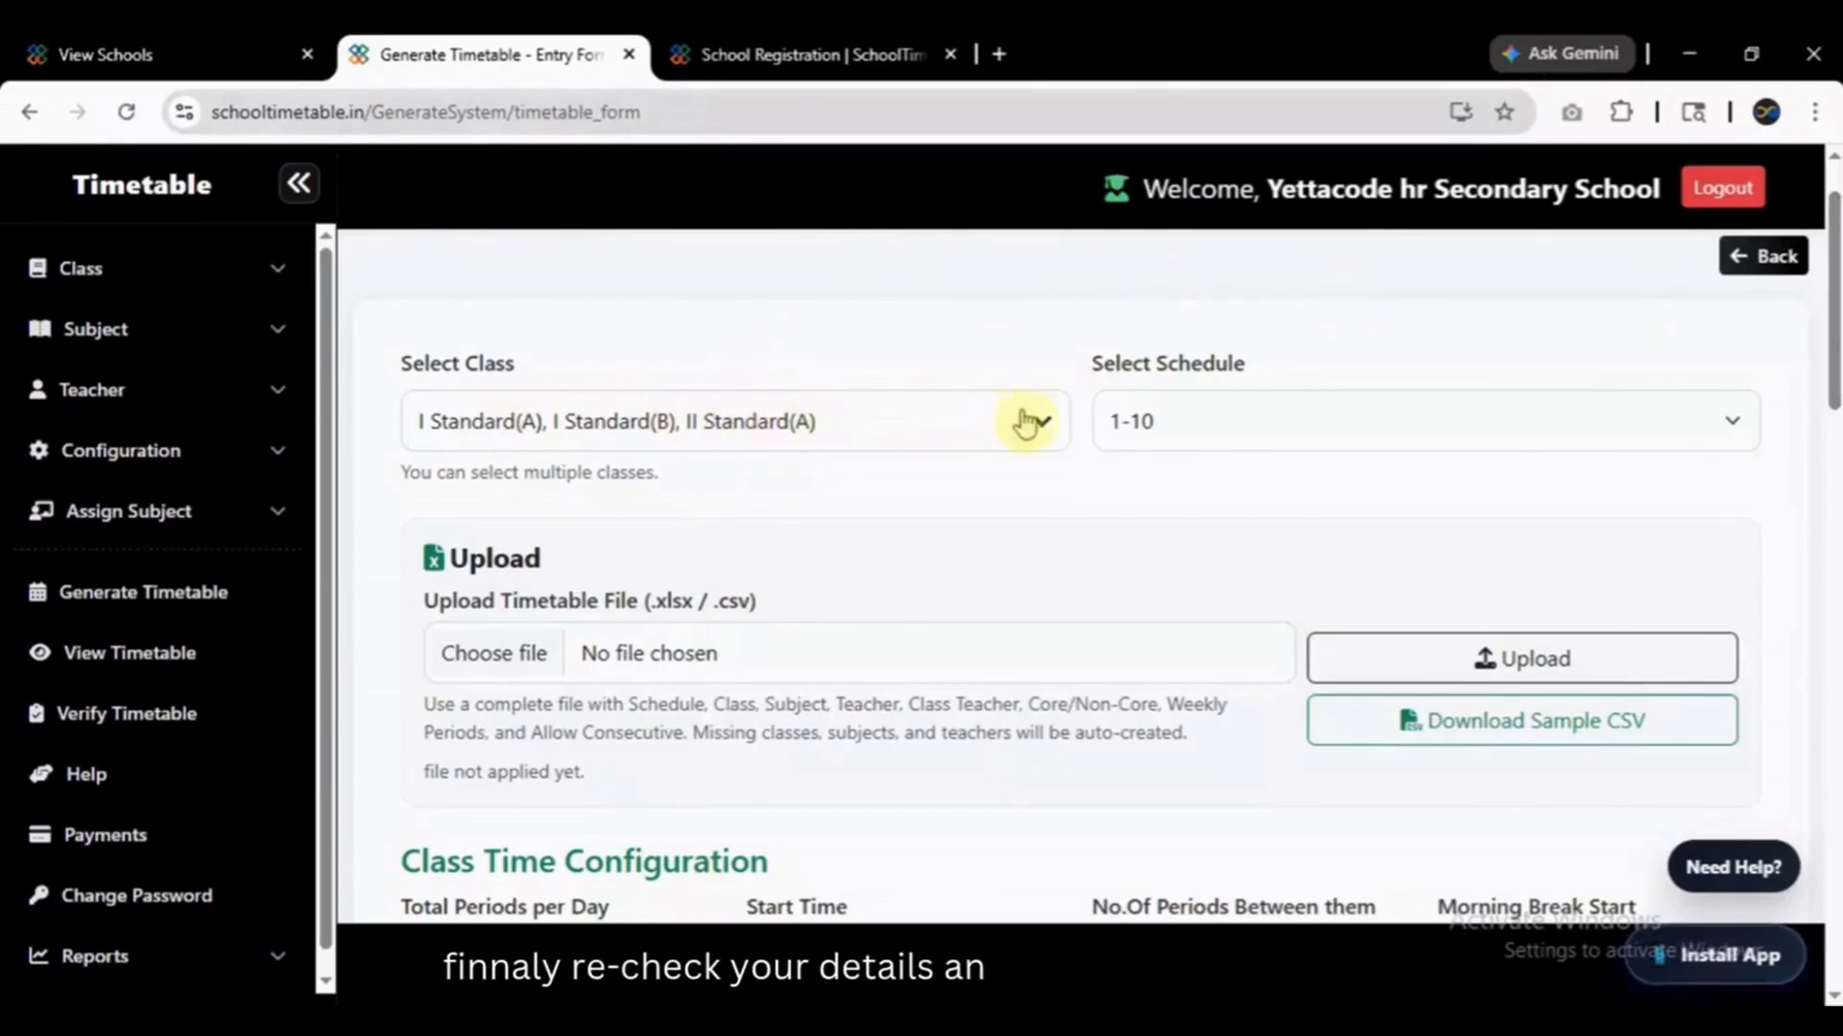
# Recheck the break and end times, the day-wise periods and the subject period counts of I Standard(A).
pyautogui.moveTo(1829, 384); pyautogui.dragTo(1829, 528)
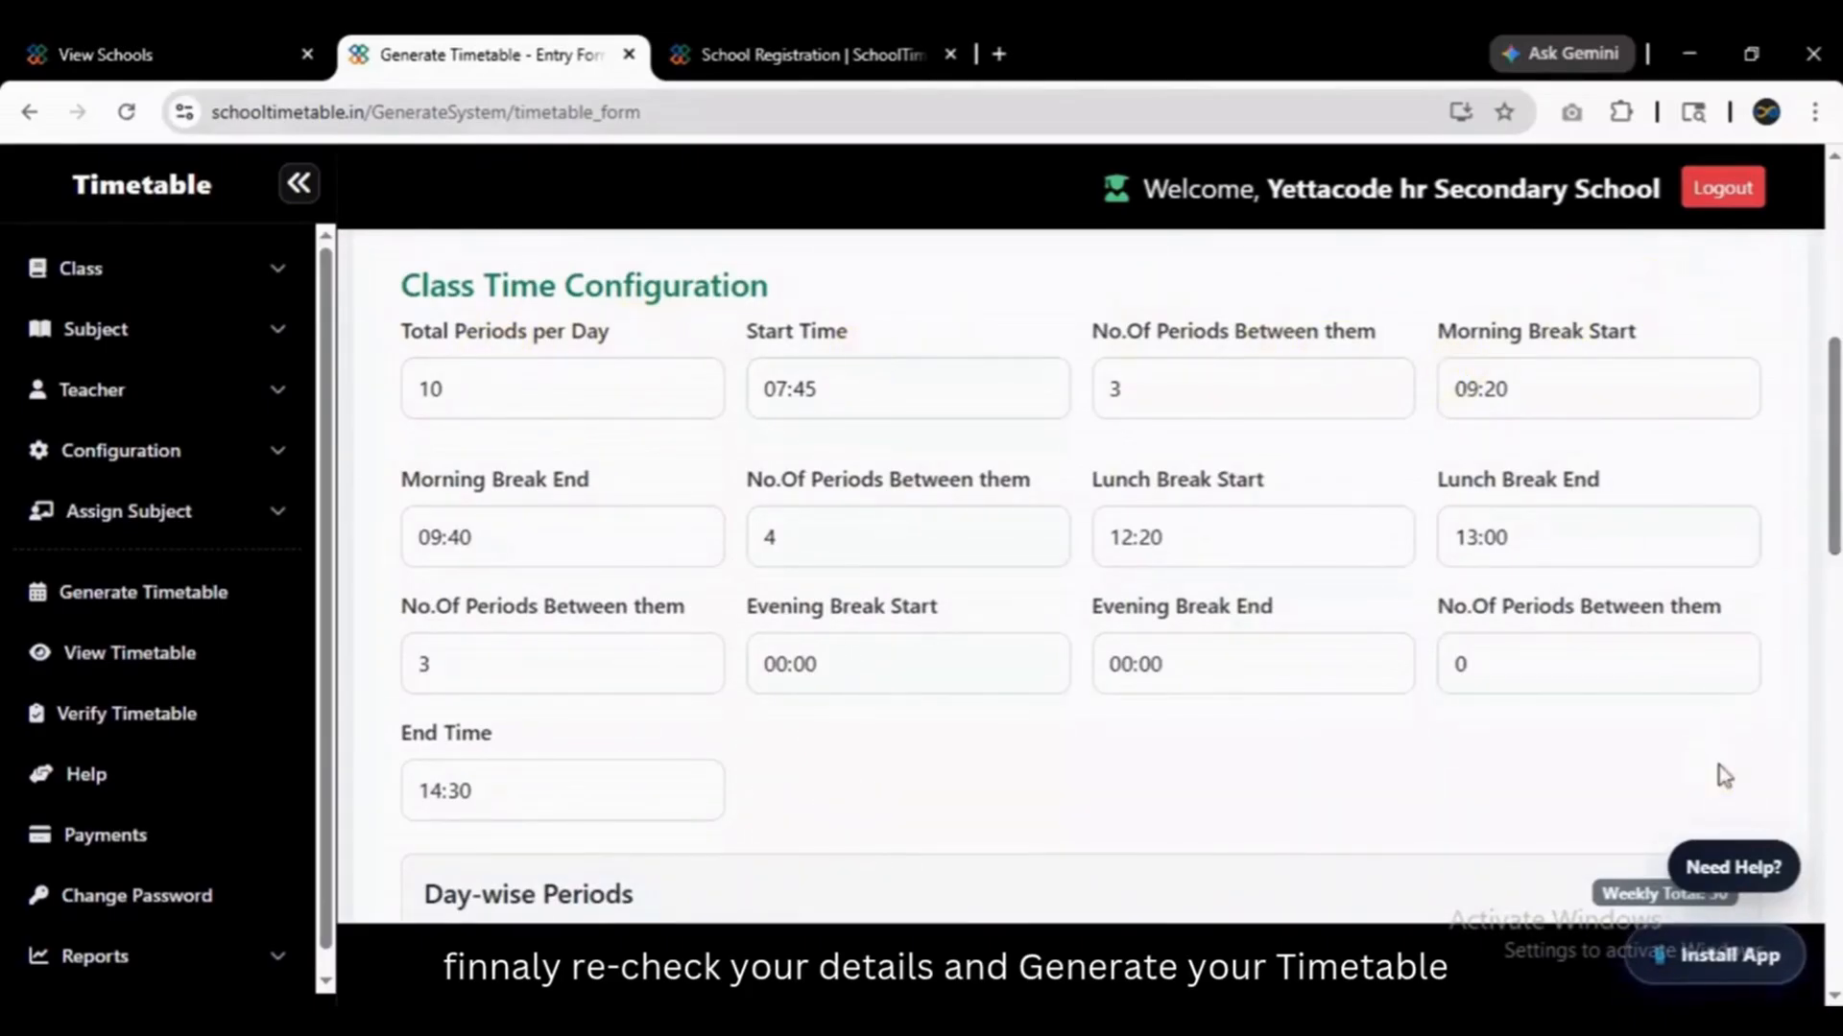
pyautogui.scroll(-1, 1832, 562)
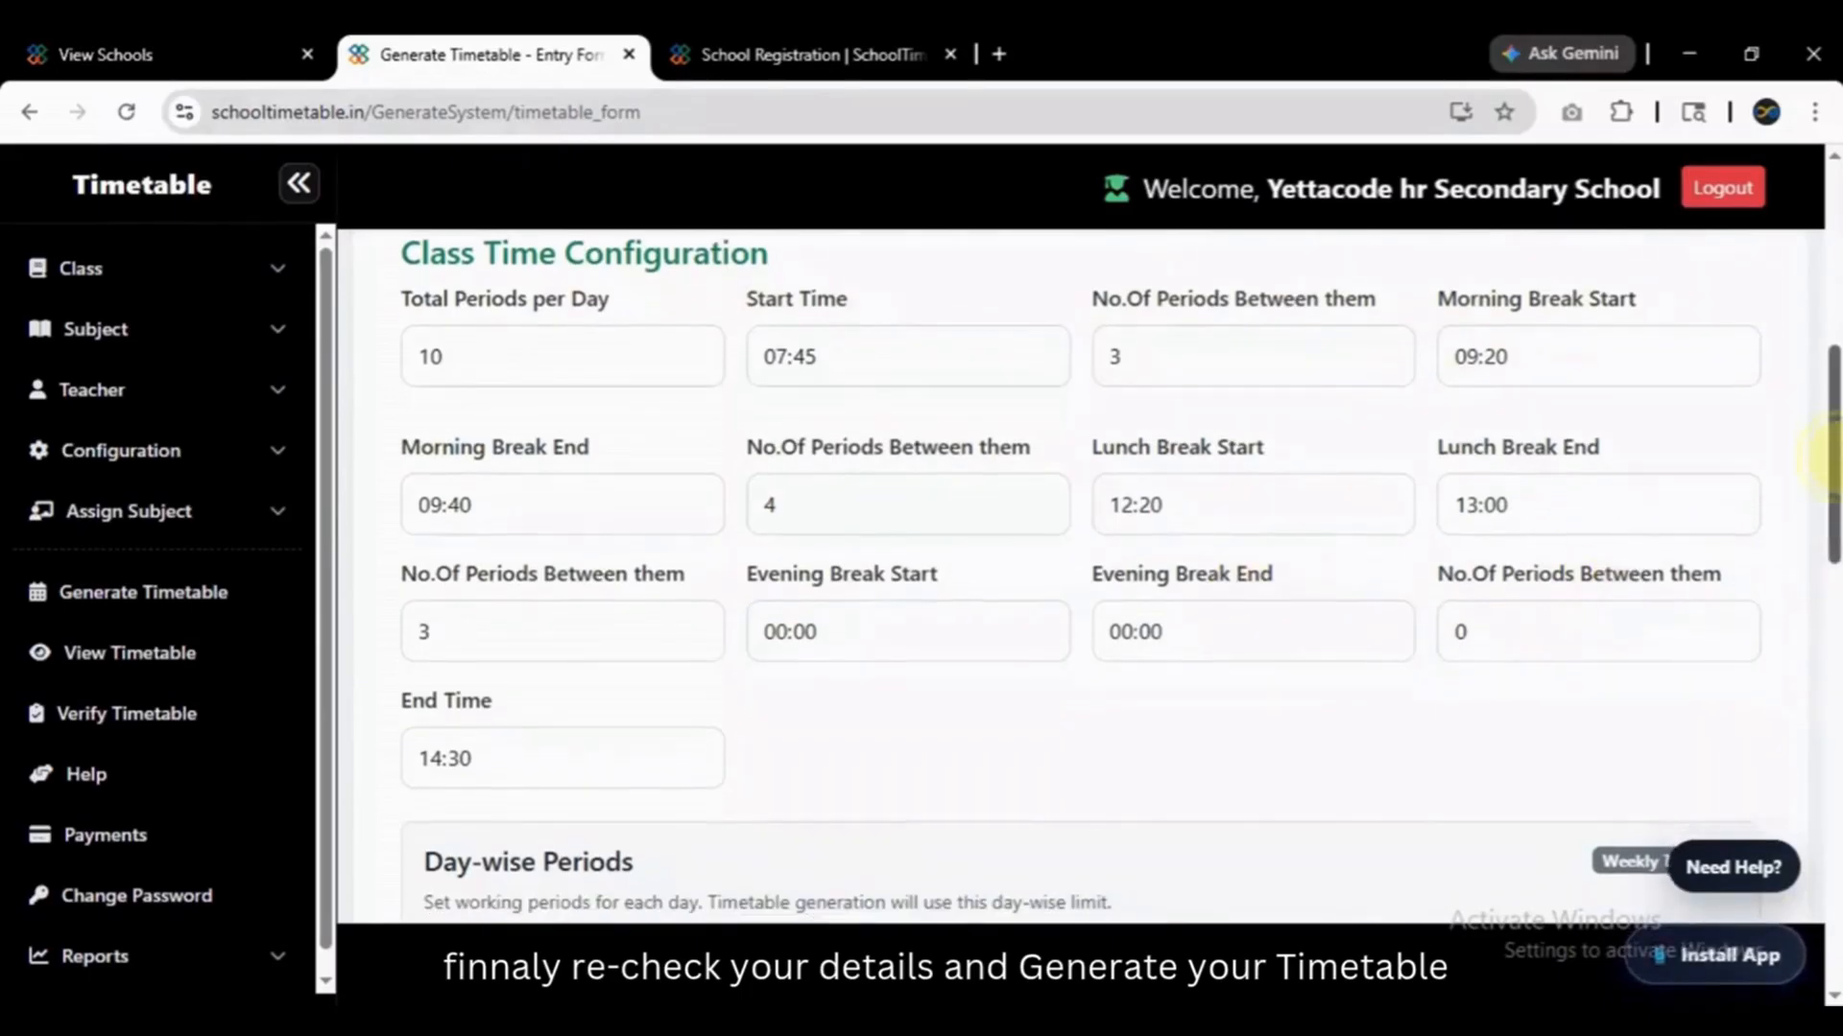
pyautogui.moveTo(1828, 461); pyautogui.dragTo(1824, 590)
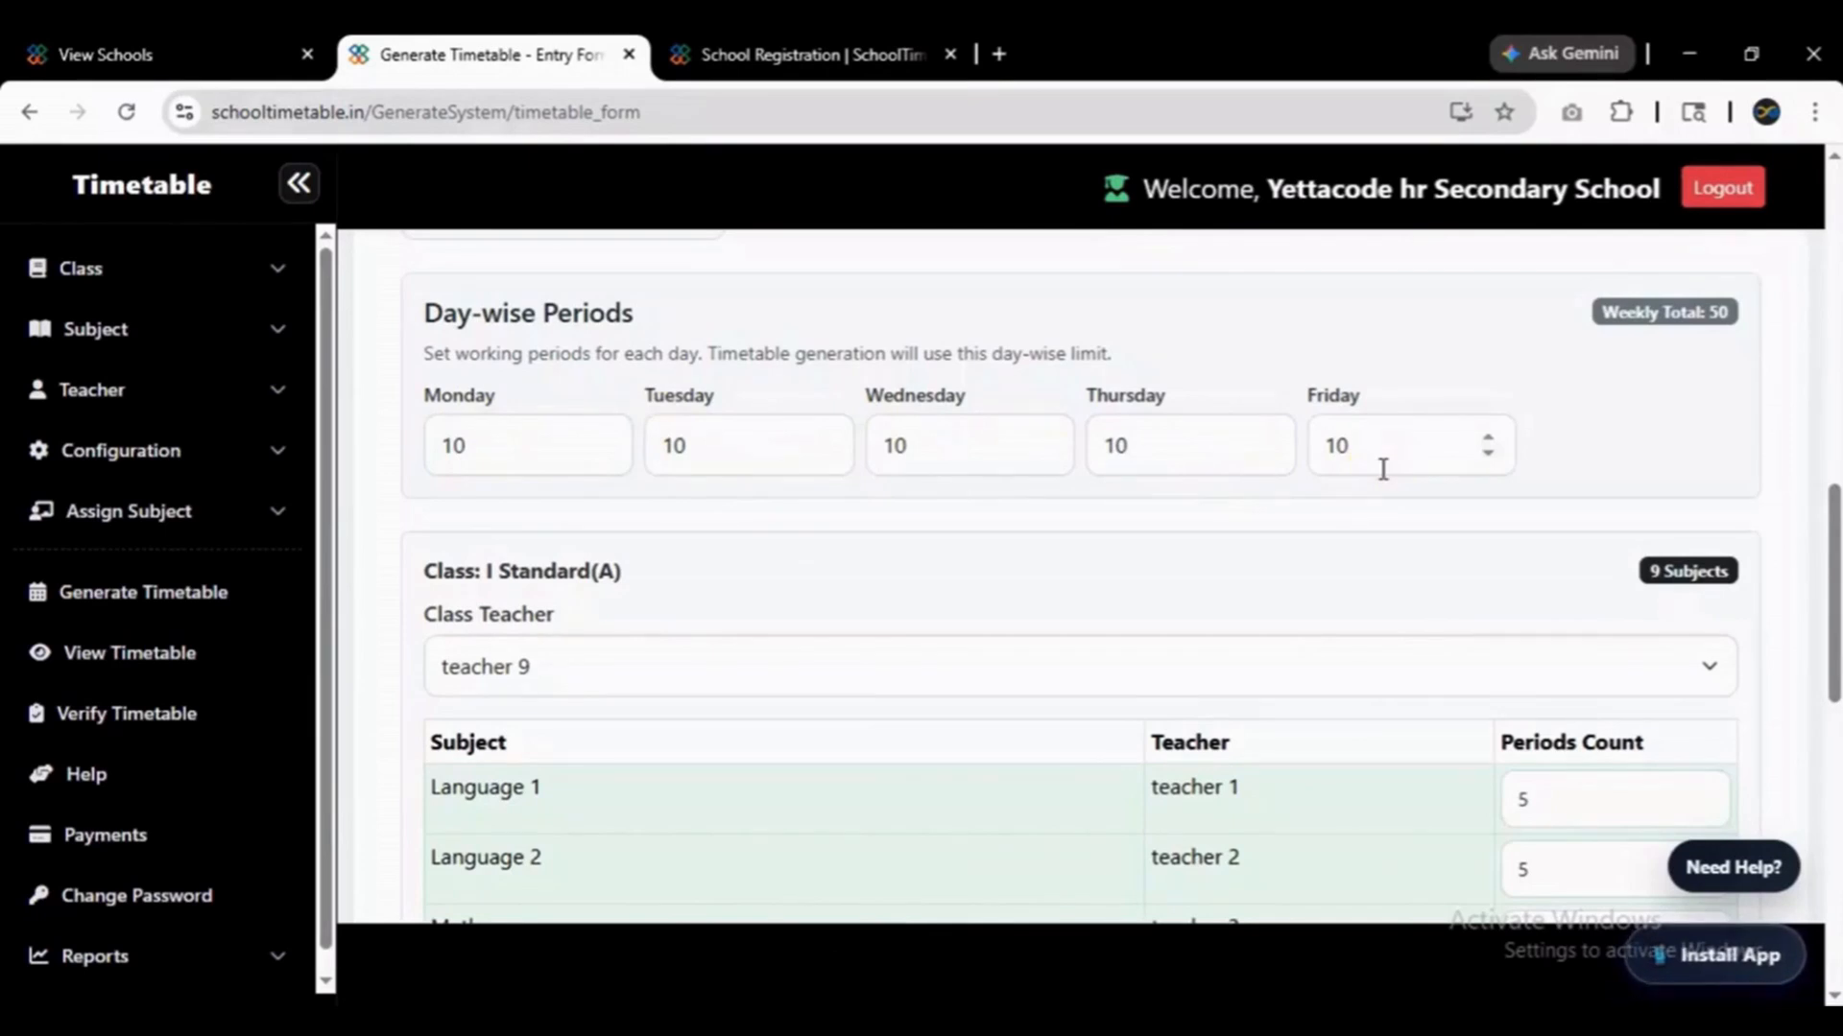
pyautogui.moveTo(1831, 523); pyautogui.dragTo(1831, 796)
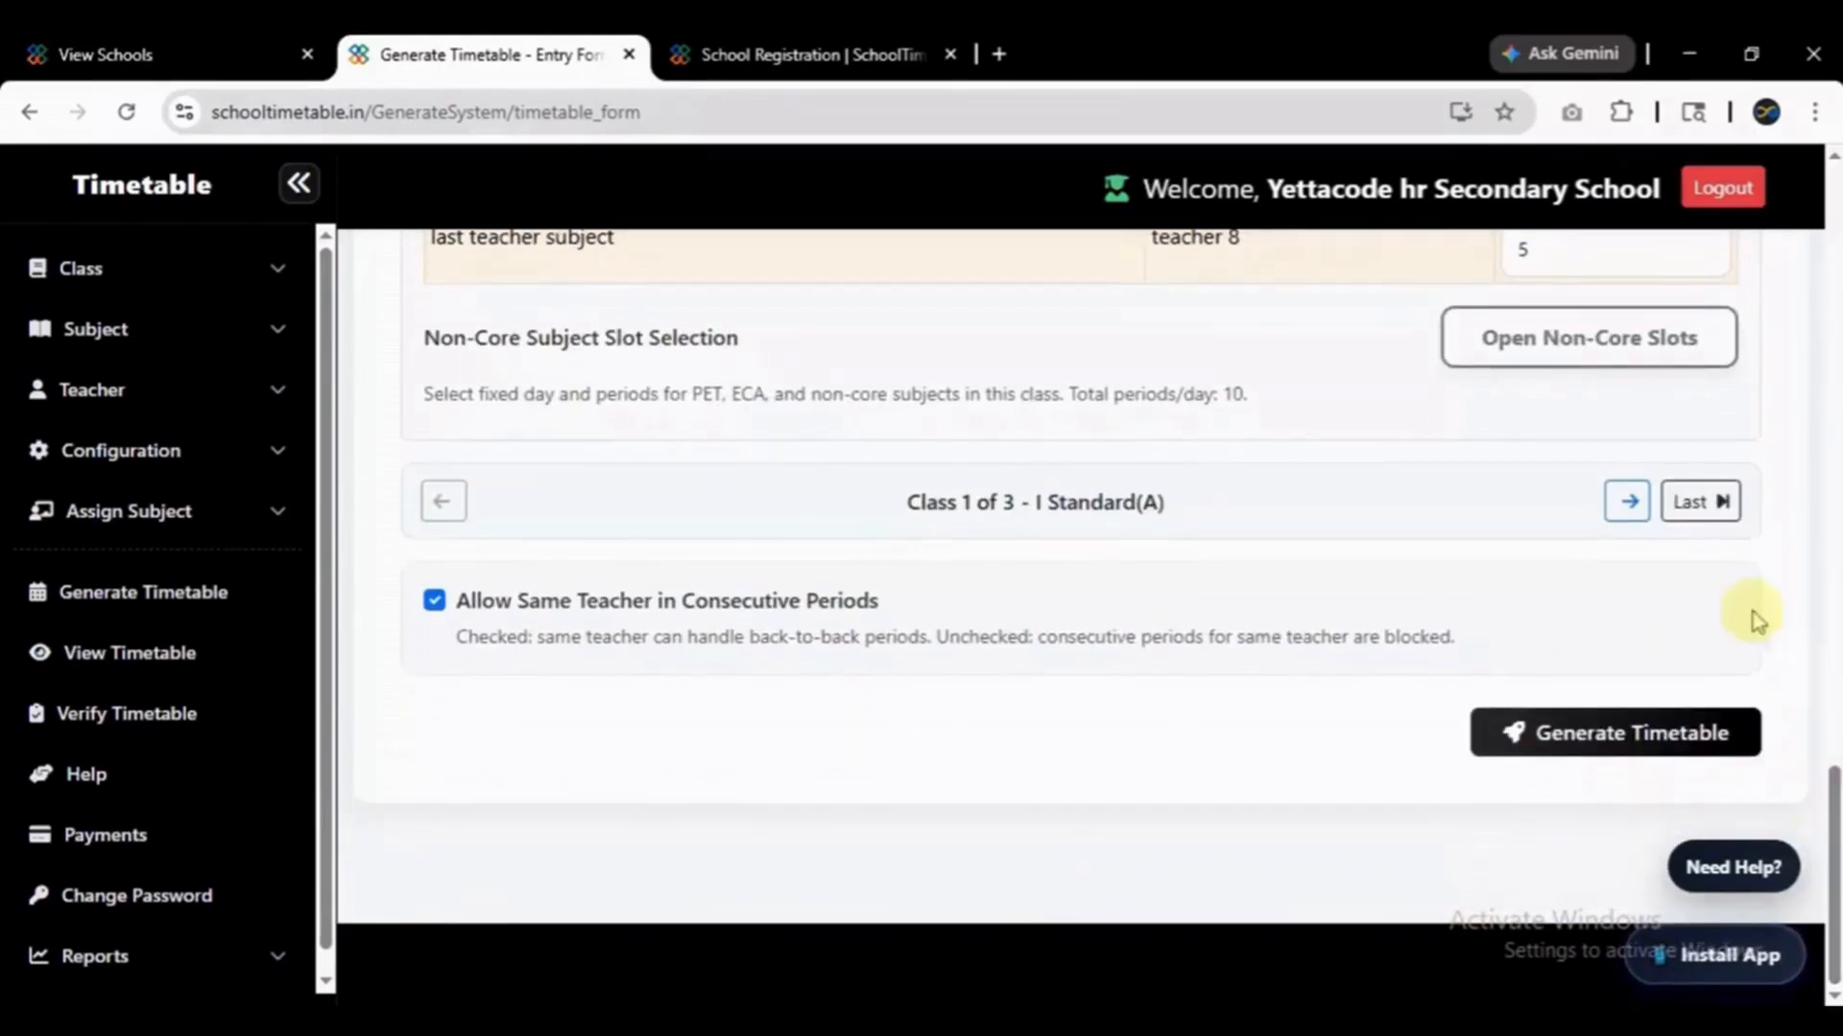
# Go through the class teacher and subject details of I Standard(B) and II Standard(A), down to the generation options.
pyautogui.click(1627, 501)
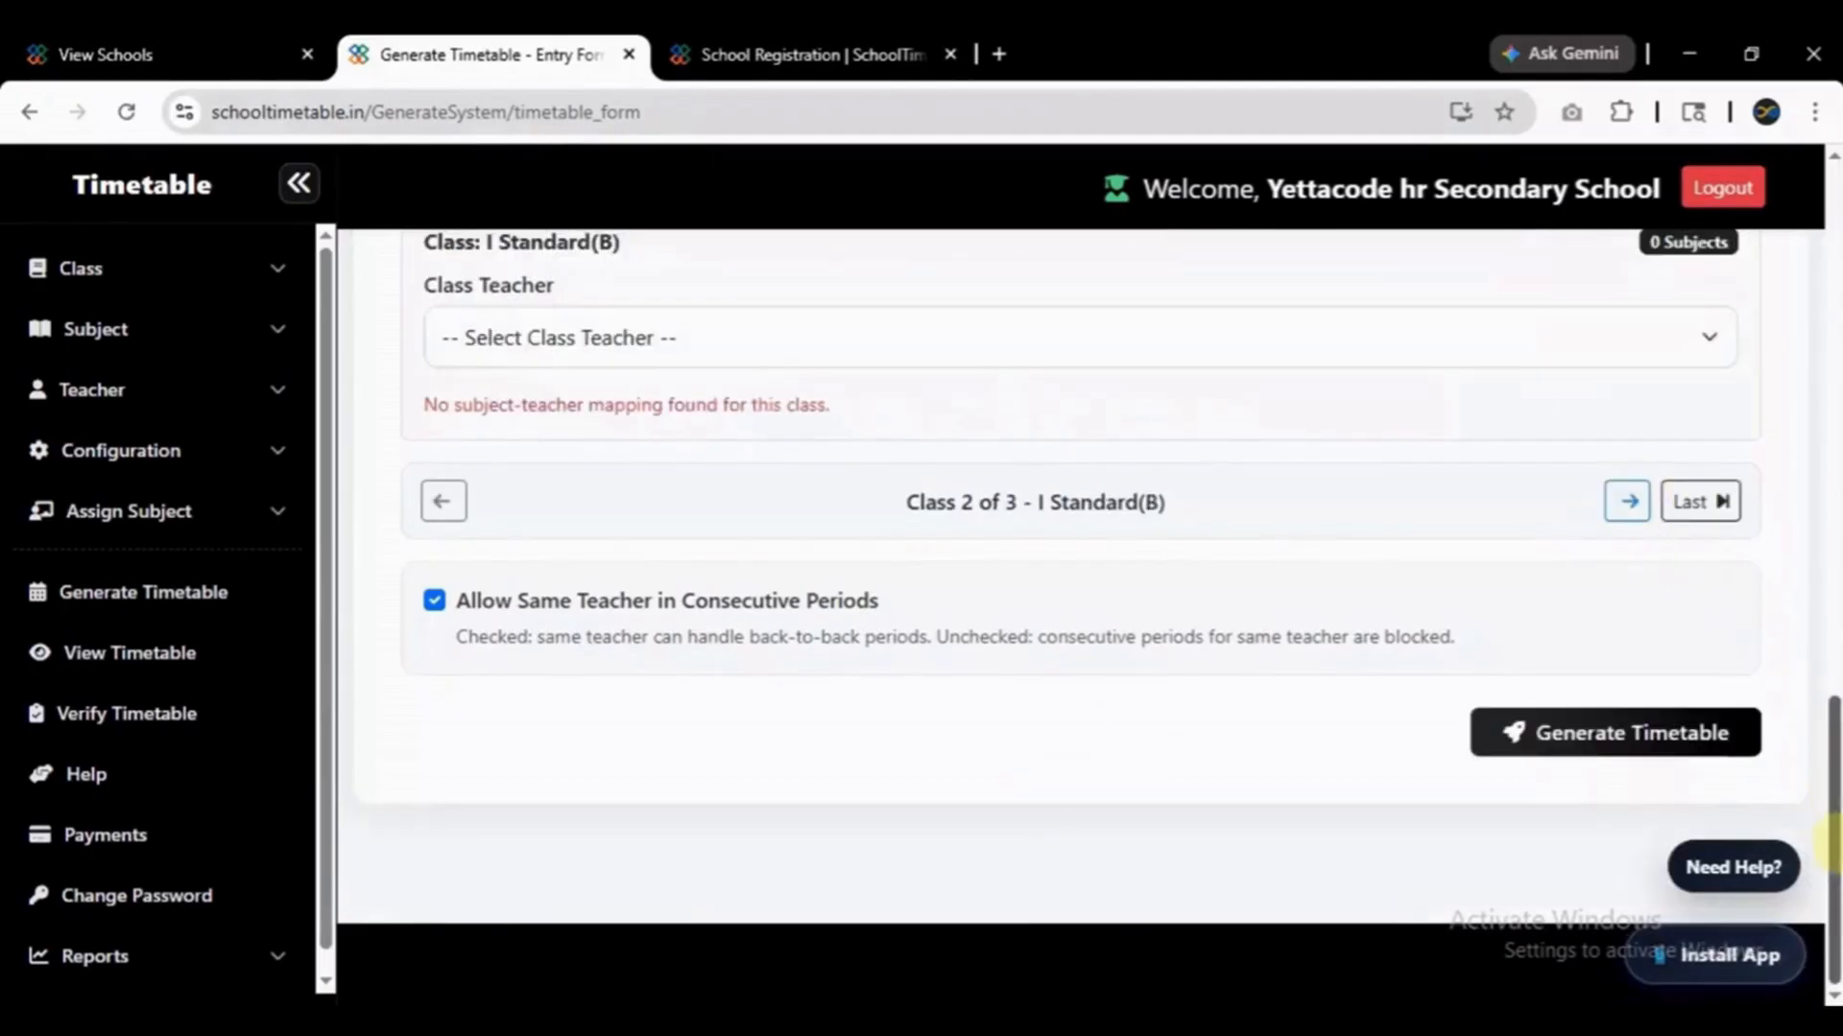
pyautogui.moveTo(1831, 844); pyautogui.dragTo(1832, 796)
pyautogui.click(1627, 691)
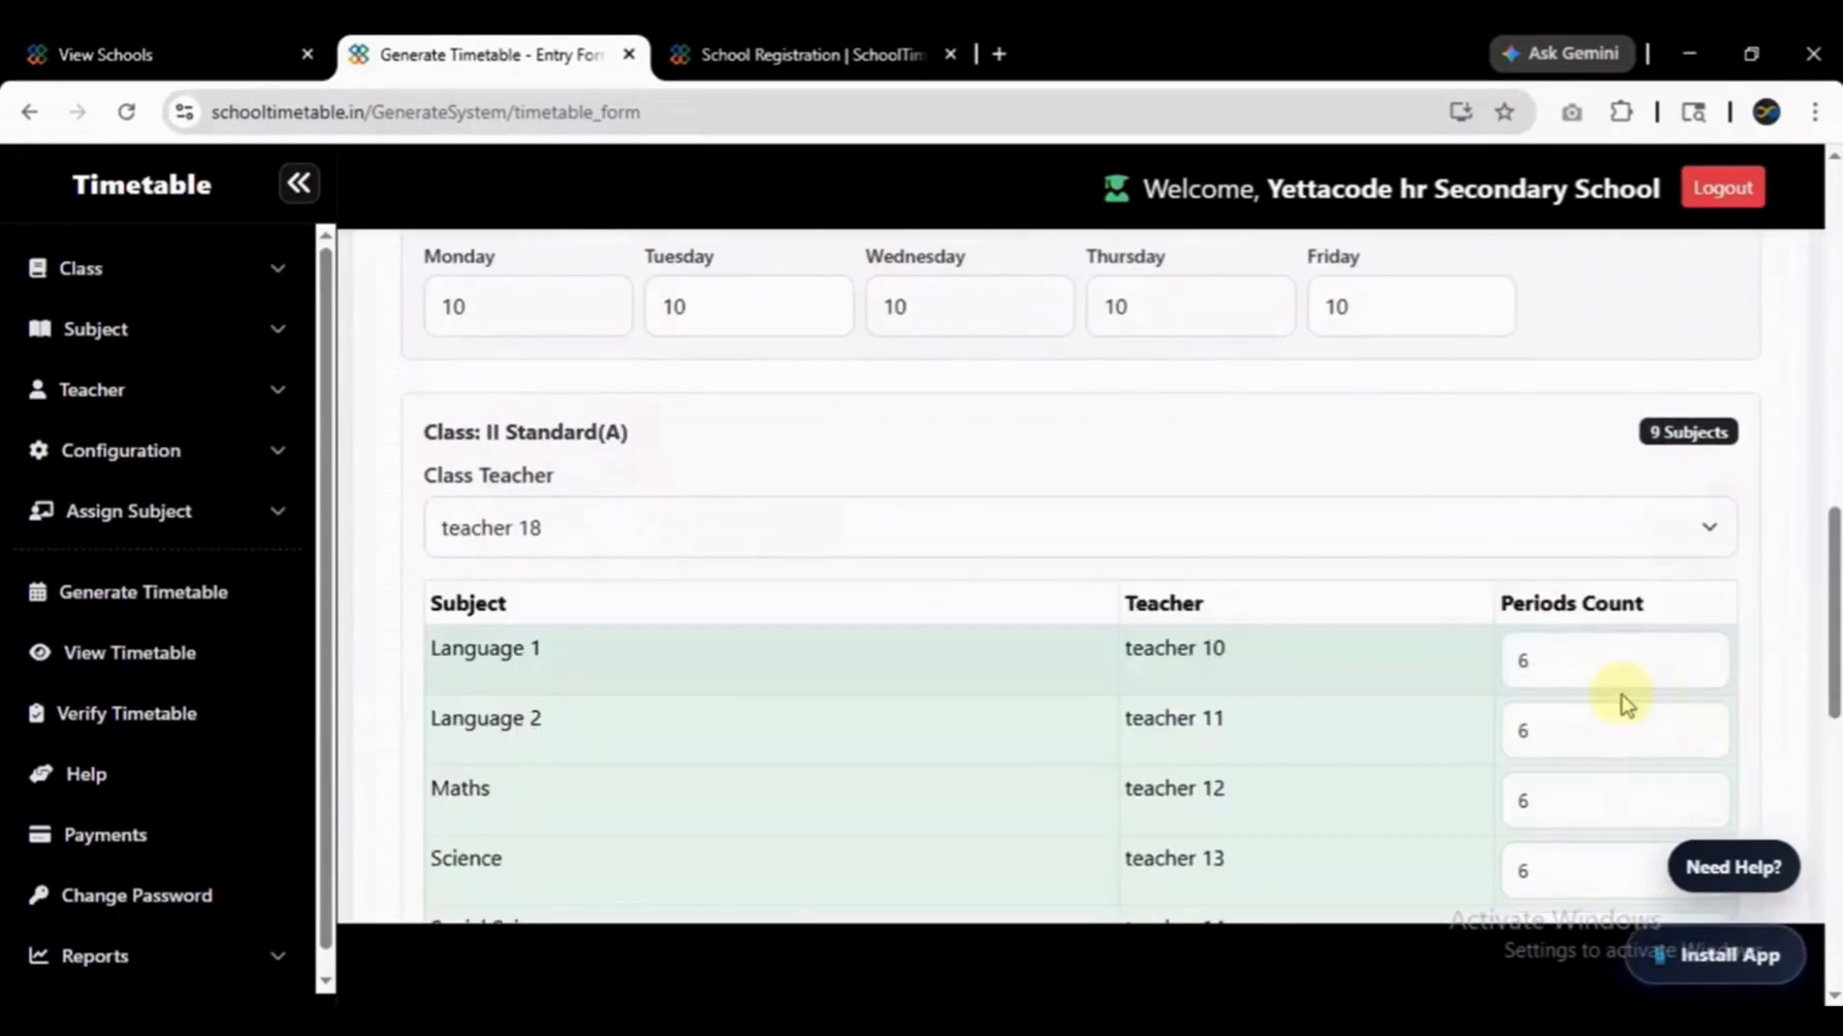
pyautogui.moveTo(1828, 595); pyautogui.dragTo(1833, 920)
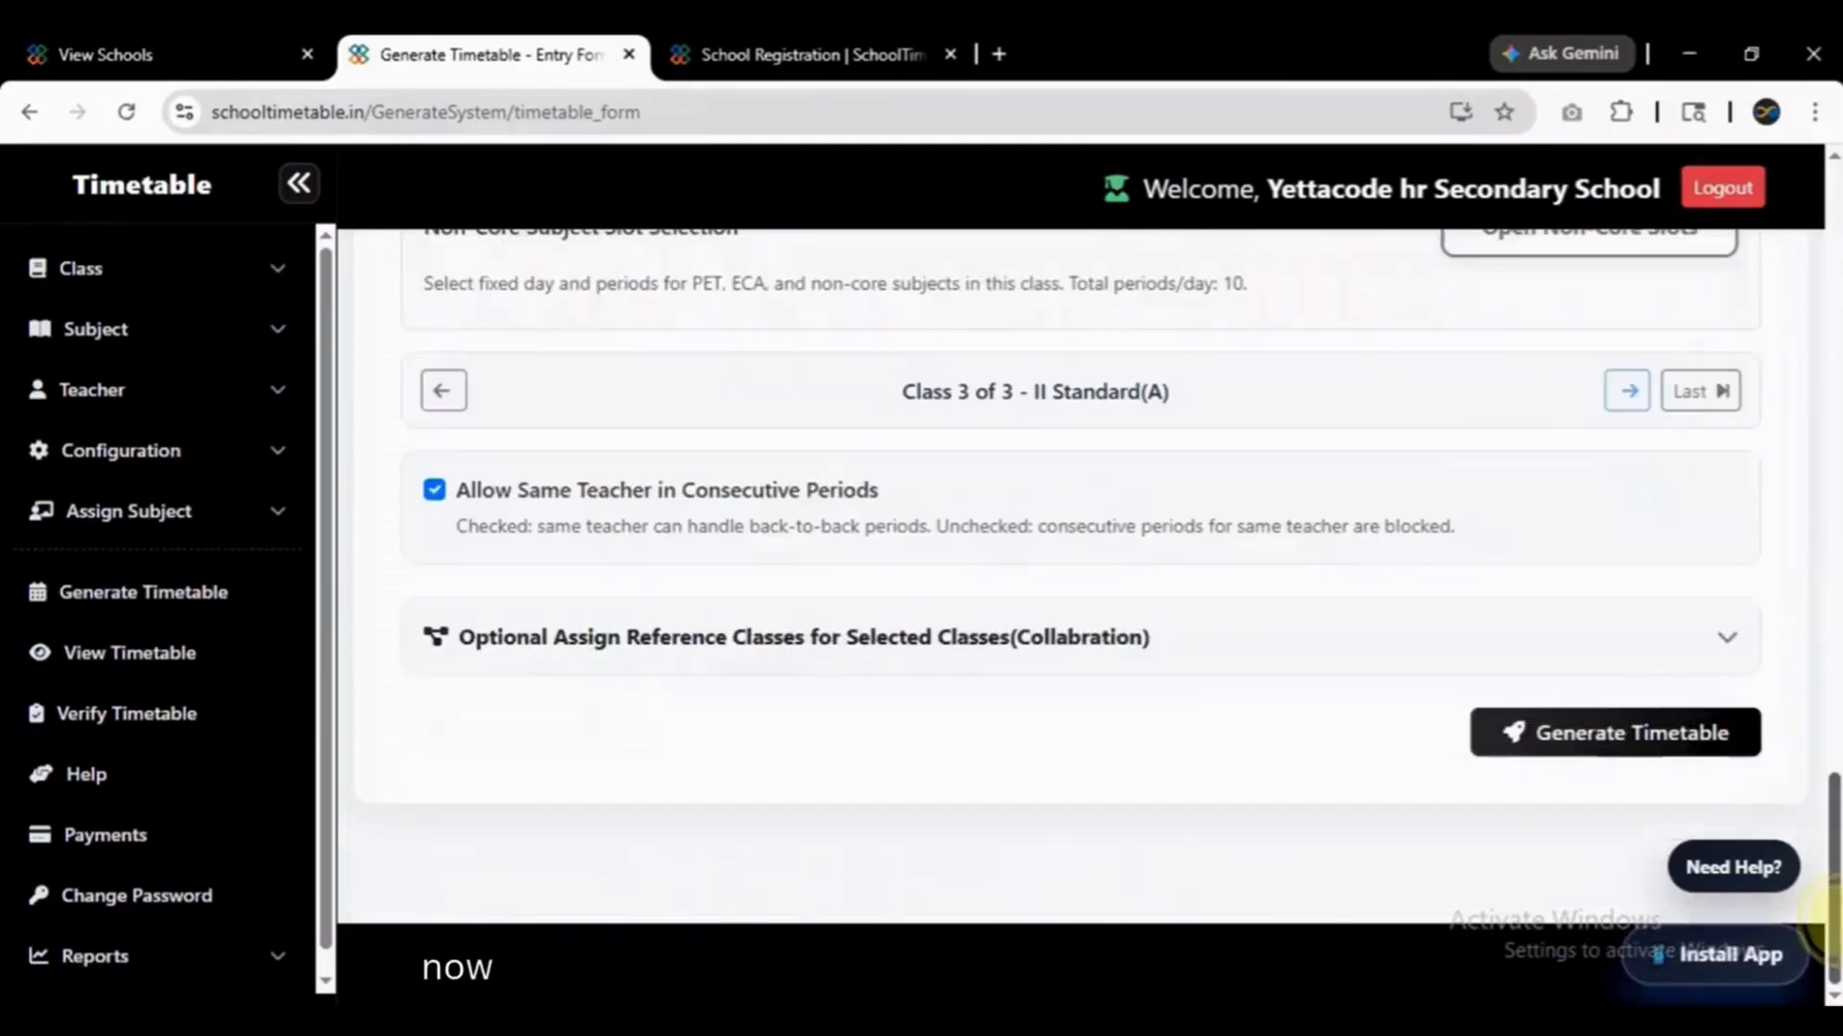
# Generate the timetables for the selected classes, overwriting the existing ones for I Standard(A) and II Standard(A).
pyautogui.click(1559, 747)
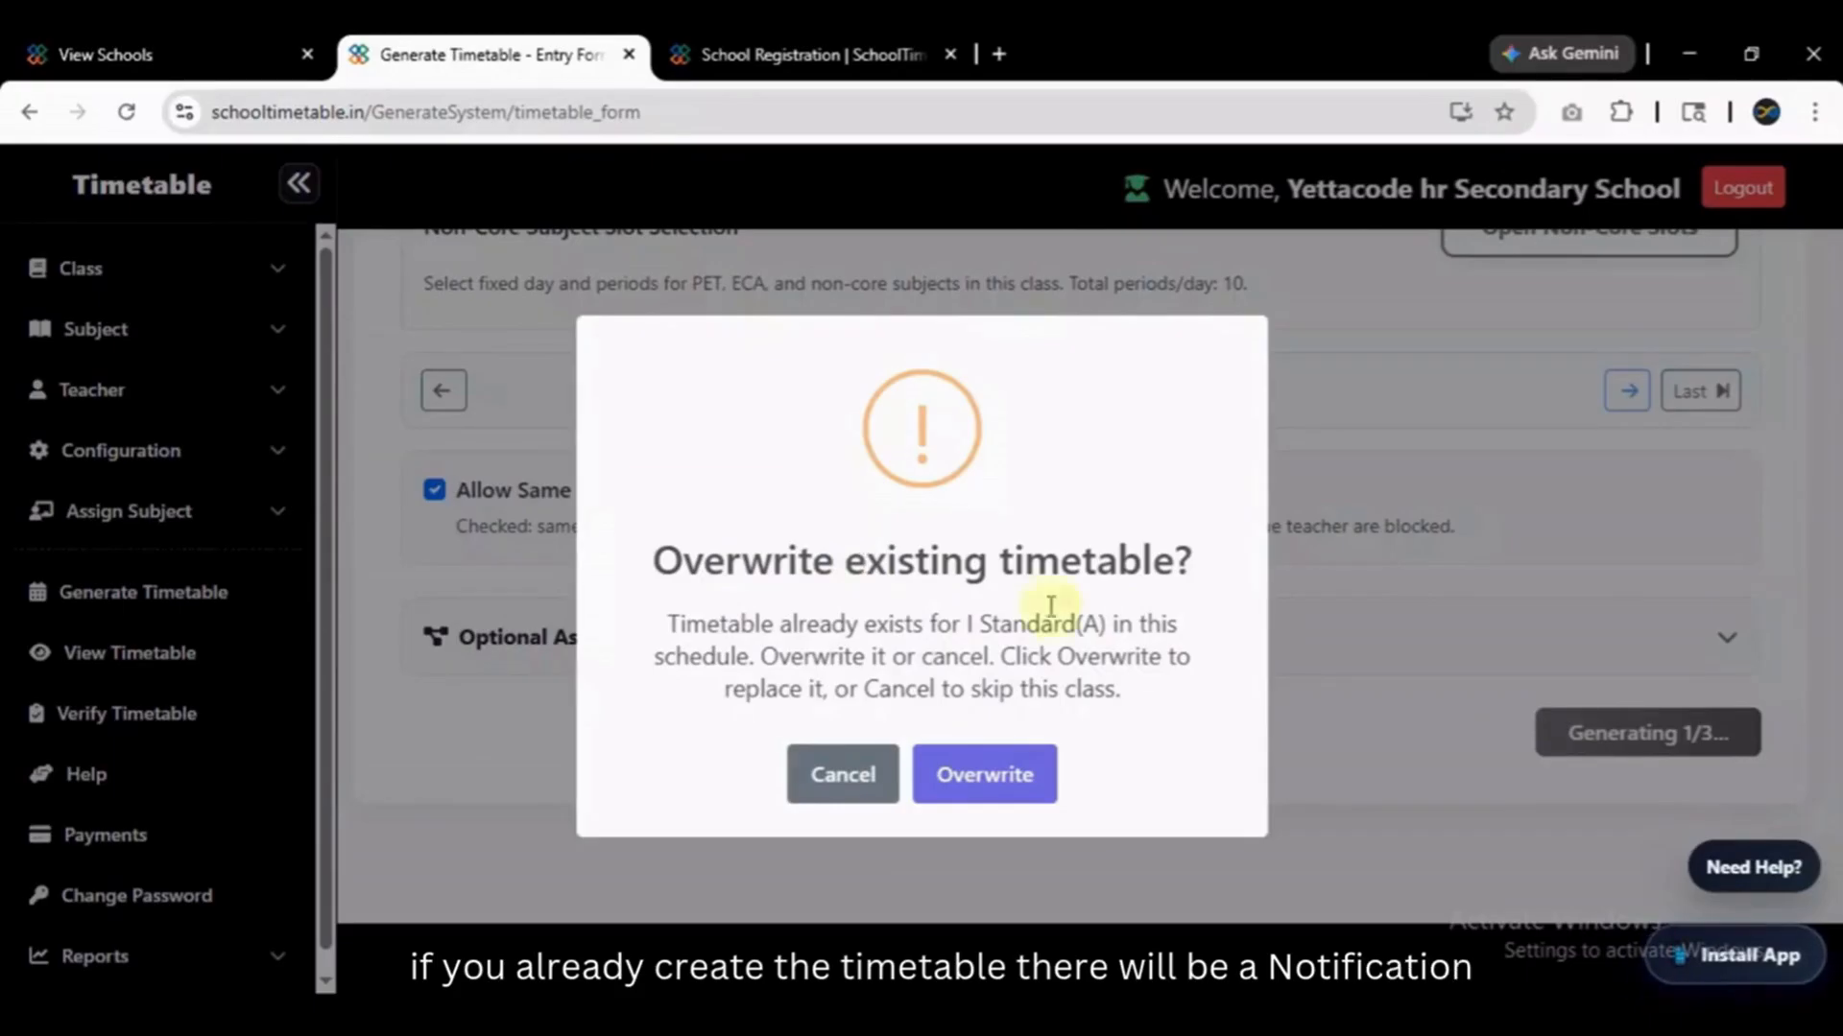
pyautogui.click(1027, 775)
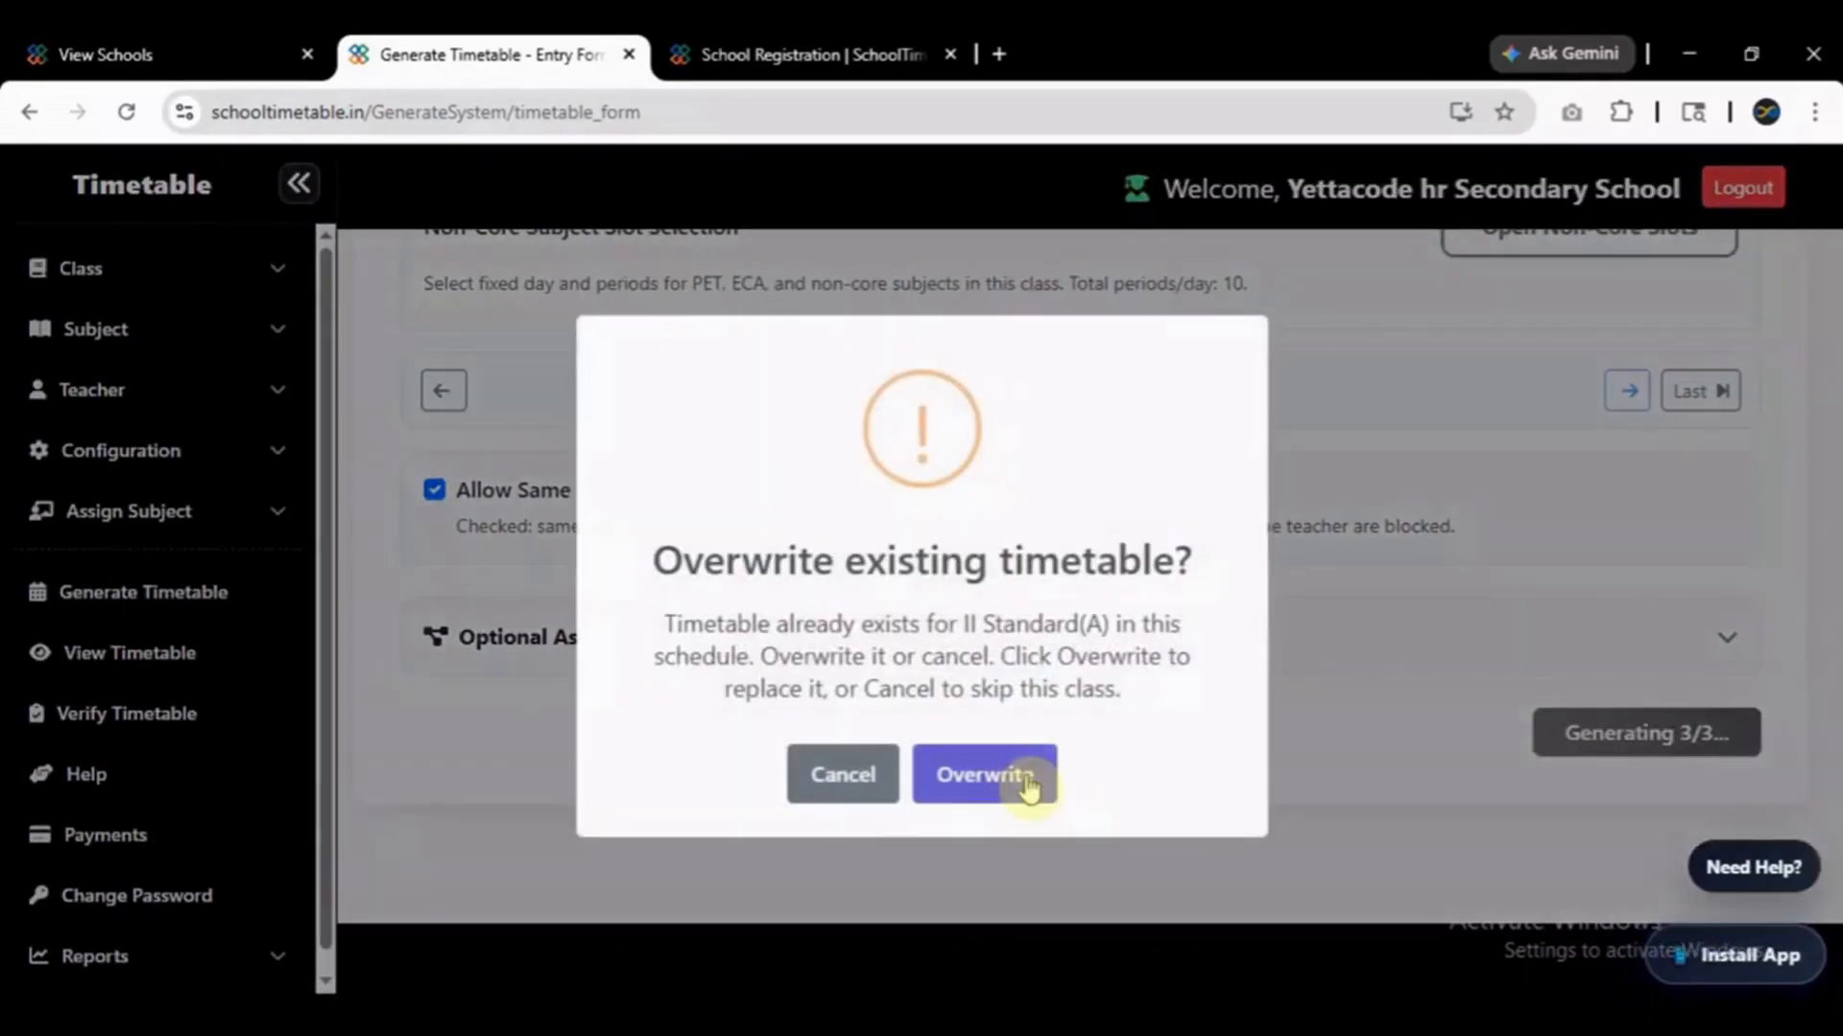
pyautogui.click(1027, 779)
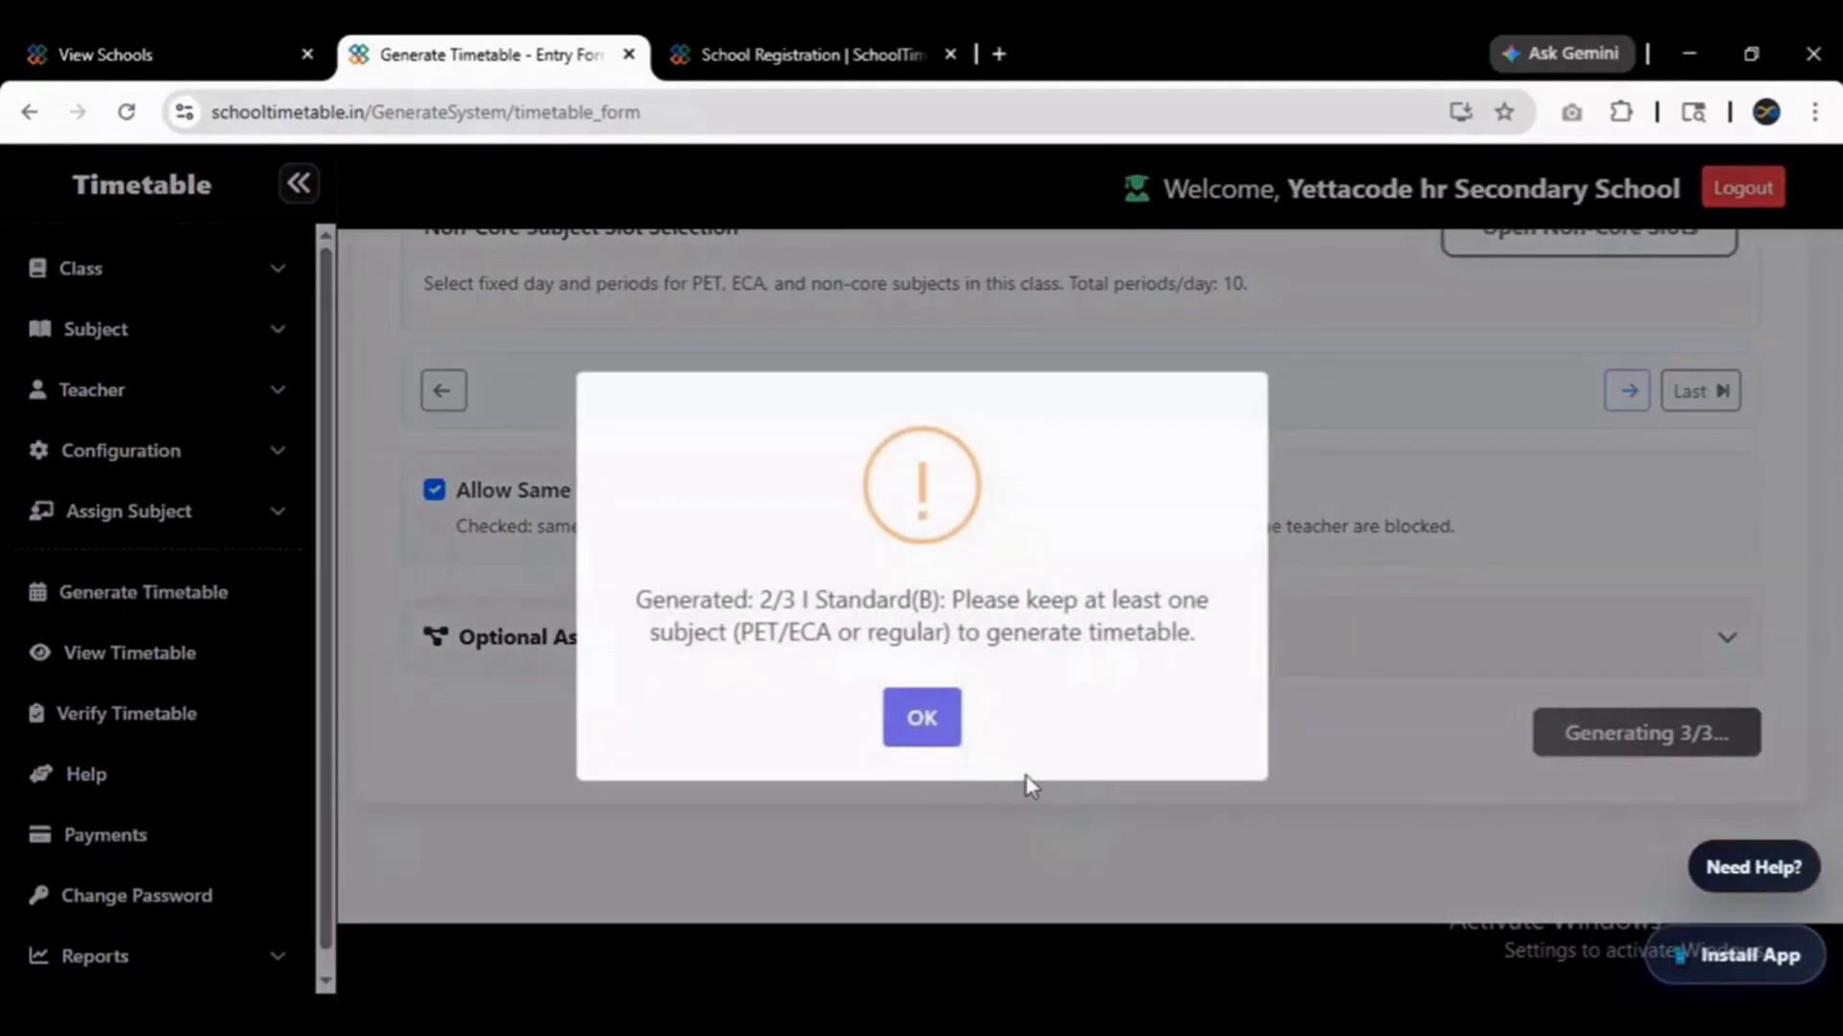
pyautogui.click(907, 716)
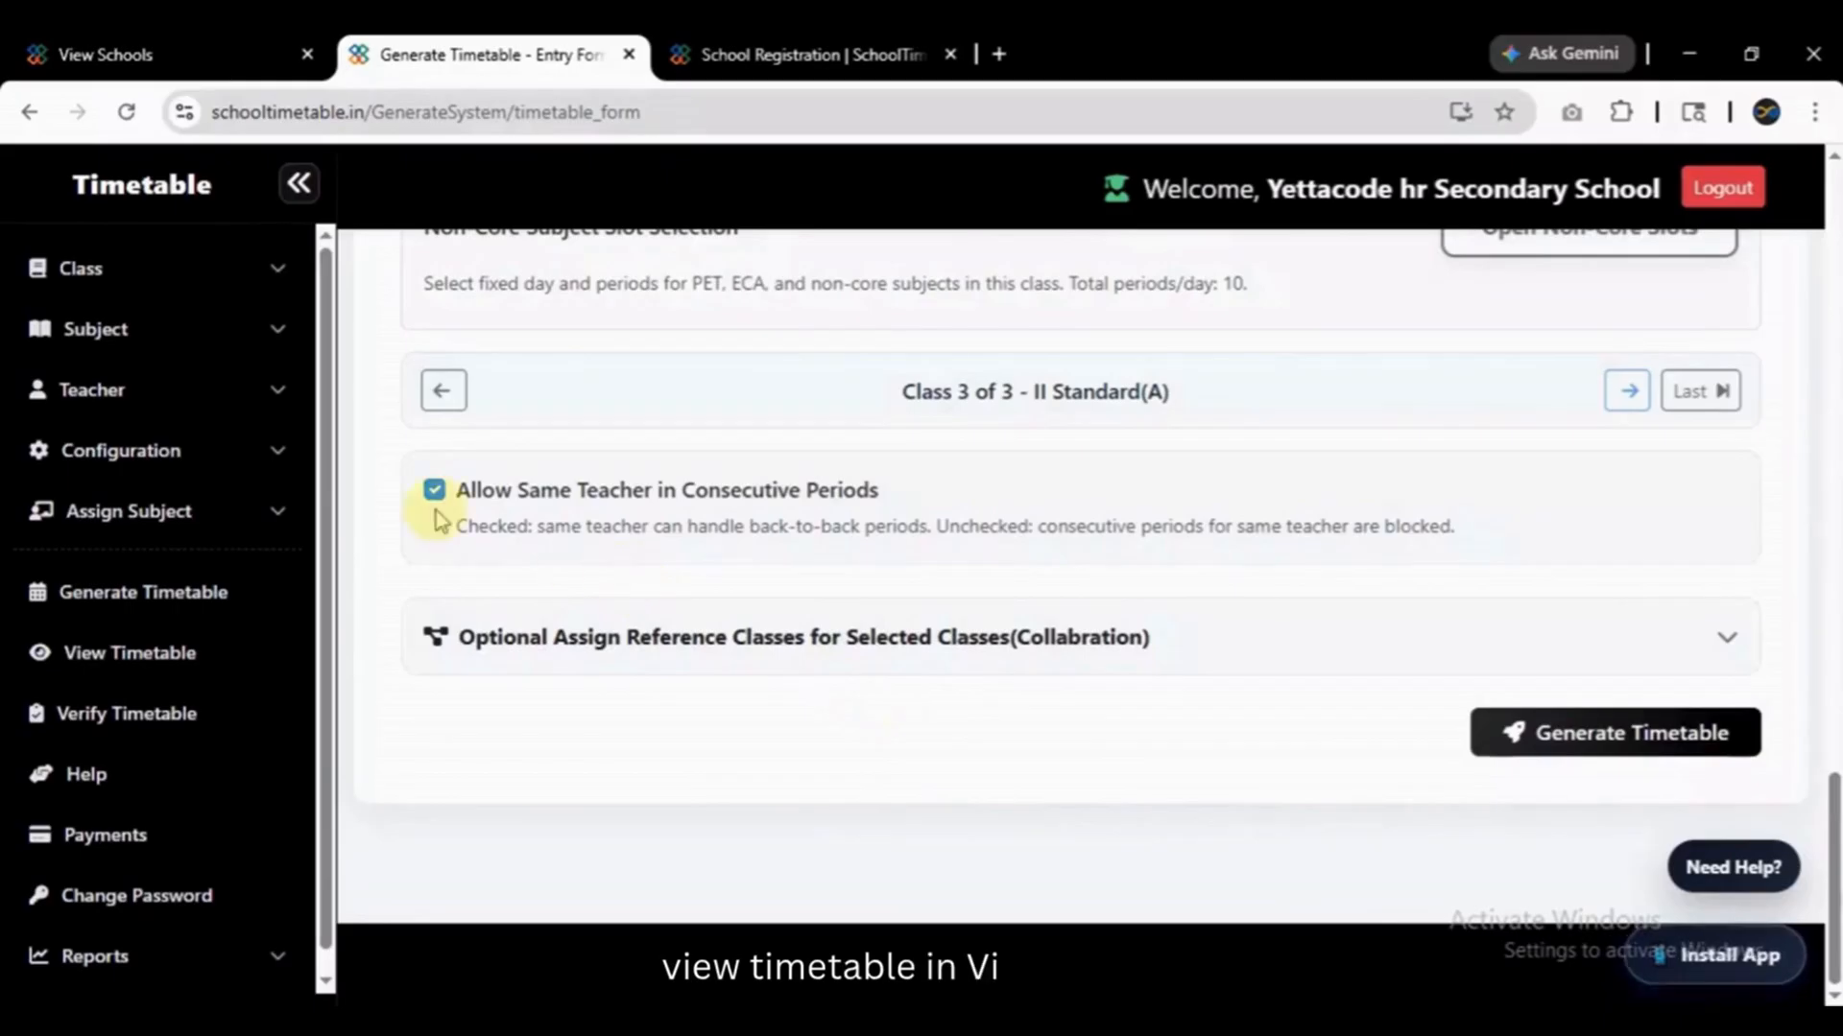
# Open the generated timetables and examine the I Standard(A) schedule from Monday to Friday.
pyautogui.click(169, 662)
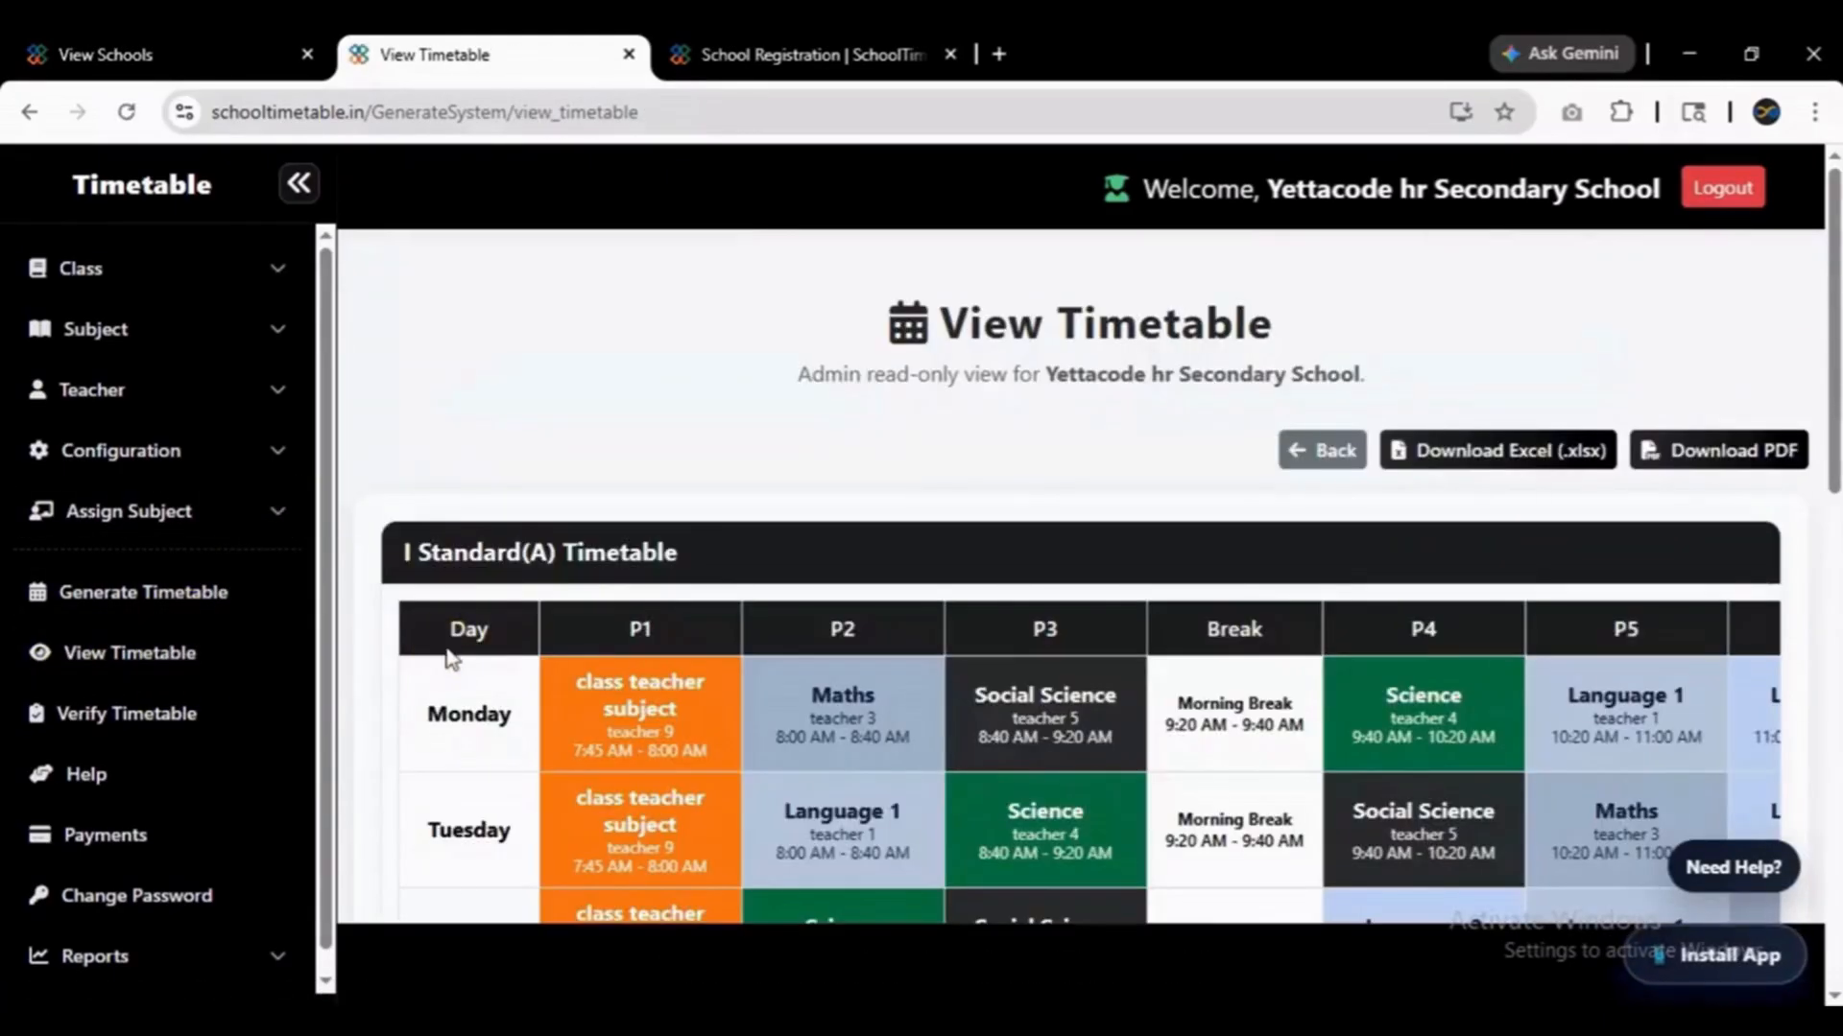
pyautogui.moveTo(1823, 347); pyautogui.dragTo(1828, 465)
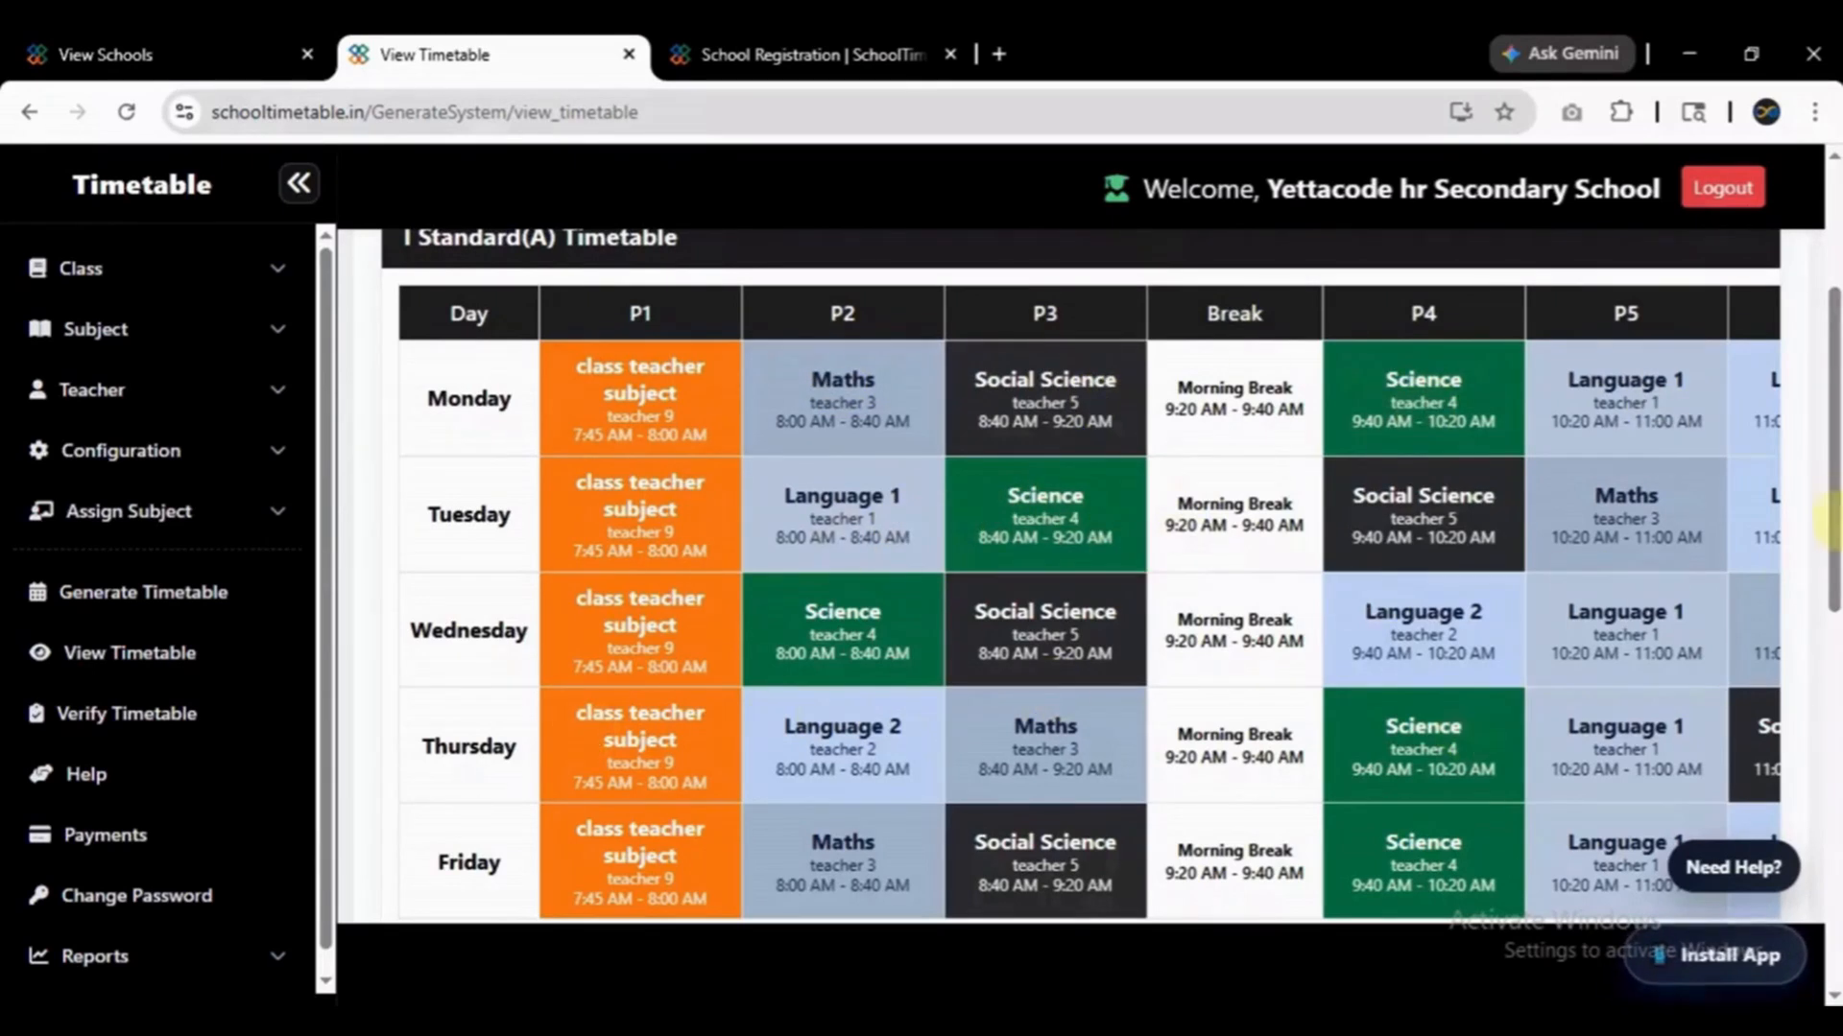
# Examine the remaining periods of the I Standard(A) timetable, from P5 through P10.
pyautogui.scroll(-2, 1809, 513)
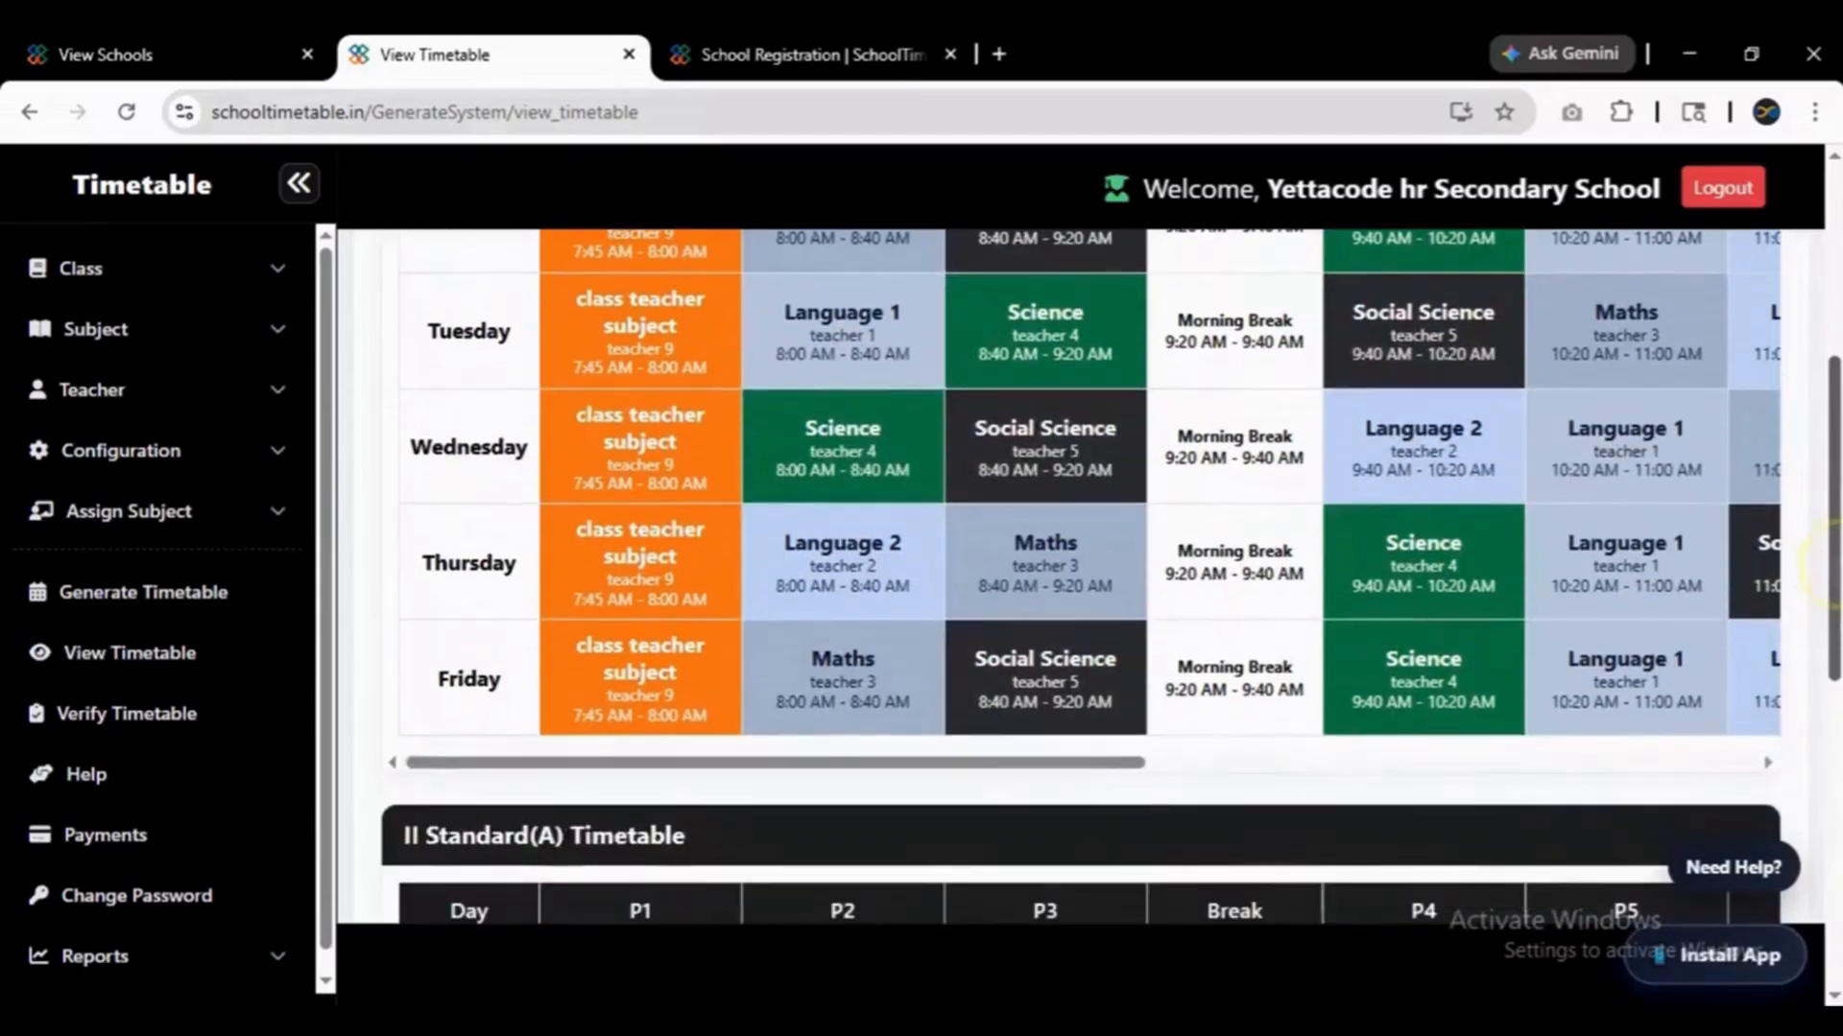
pyautogui.click(1321, 758)
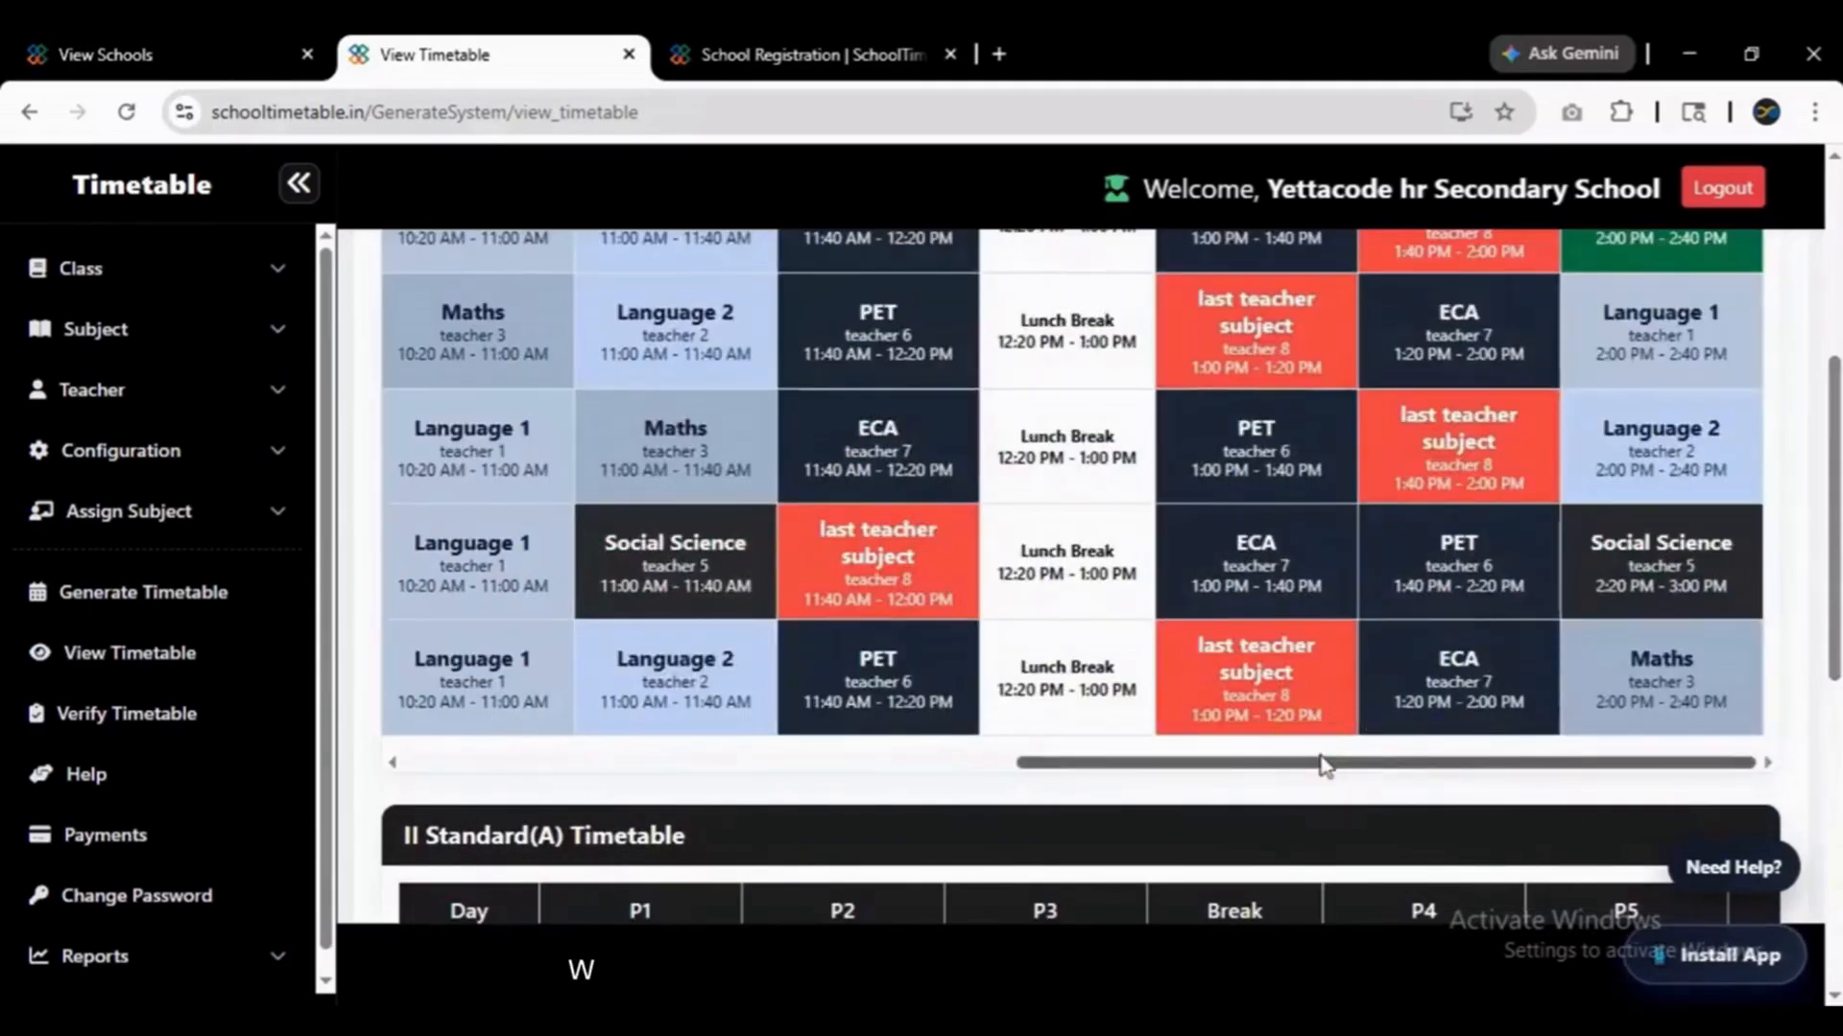
pyautogui.scroll(1, 1826, 576)
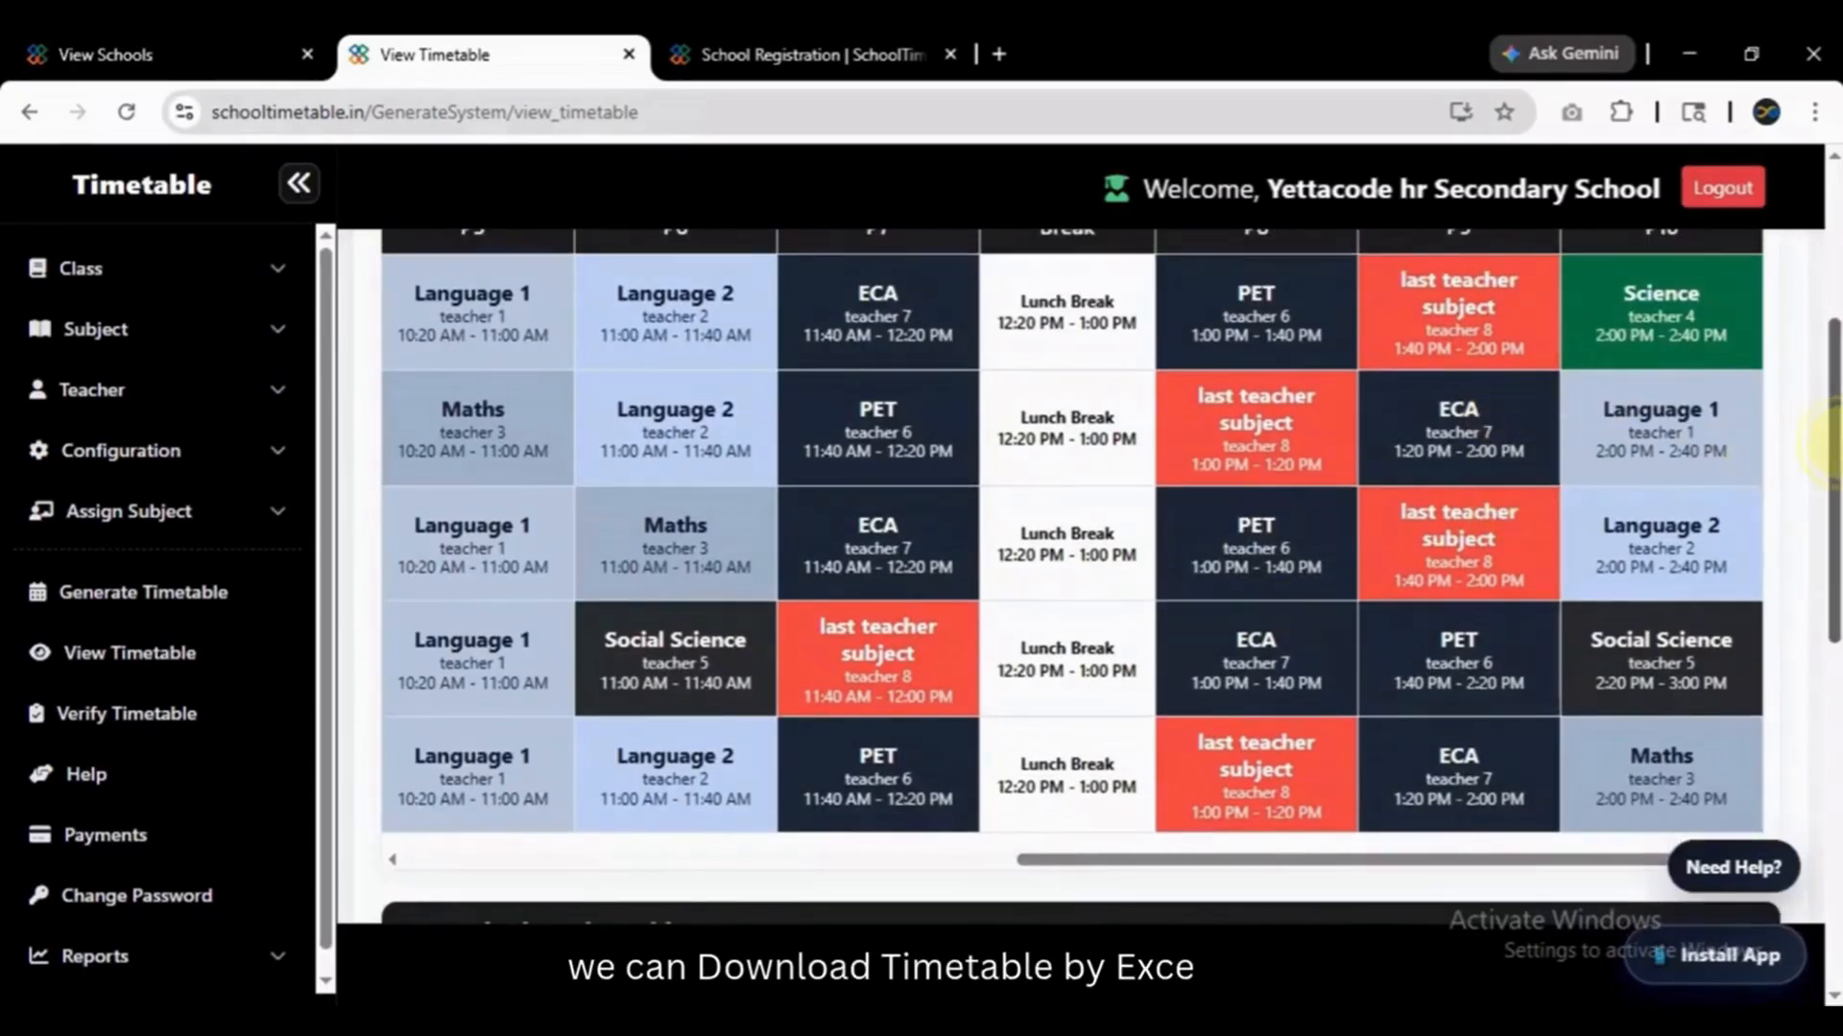
# Download the generated timetables as an Excel workbook named timetable_export_20260407_133051 into the Downloads folder.
pyautogui.scroll(3, 1823, 365)
pyautogui.moveTo(1825, 327)
pyautogui.mouseDown()
pyautogui.moveTo(1828, 816)
pyautogui.moveTo(1824, 309)
pyautogui.mouseUp()
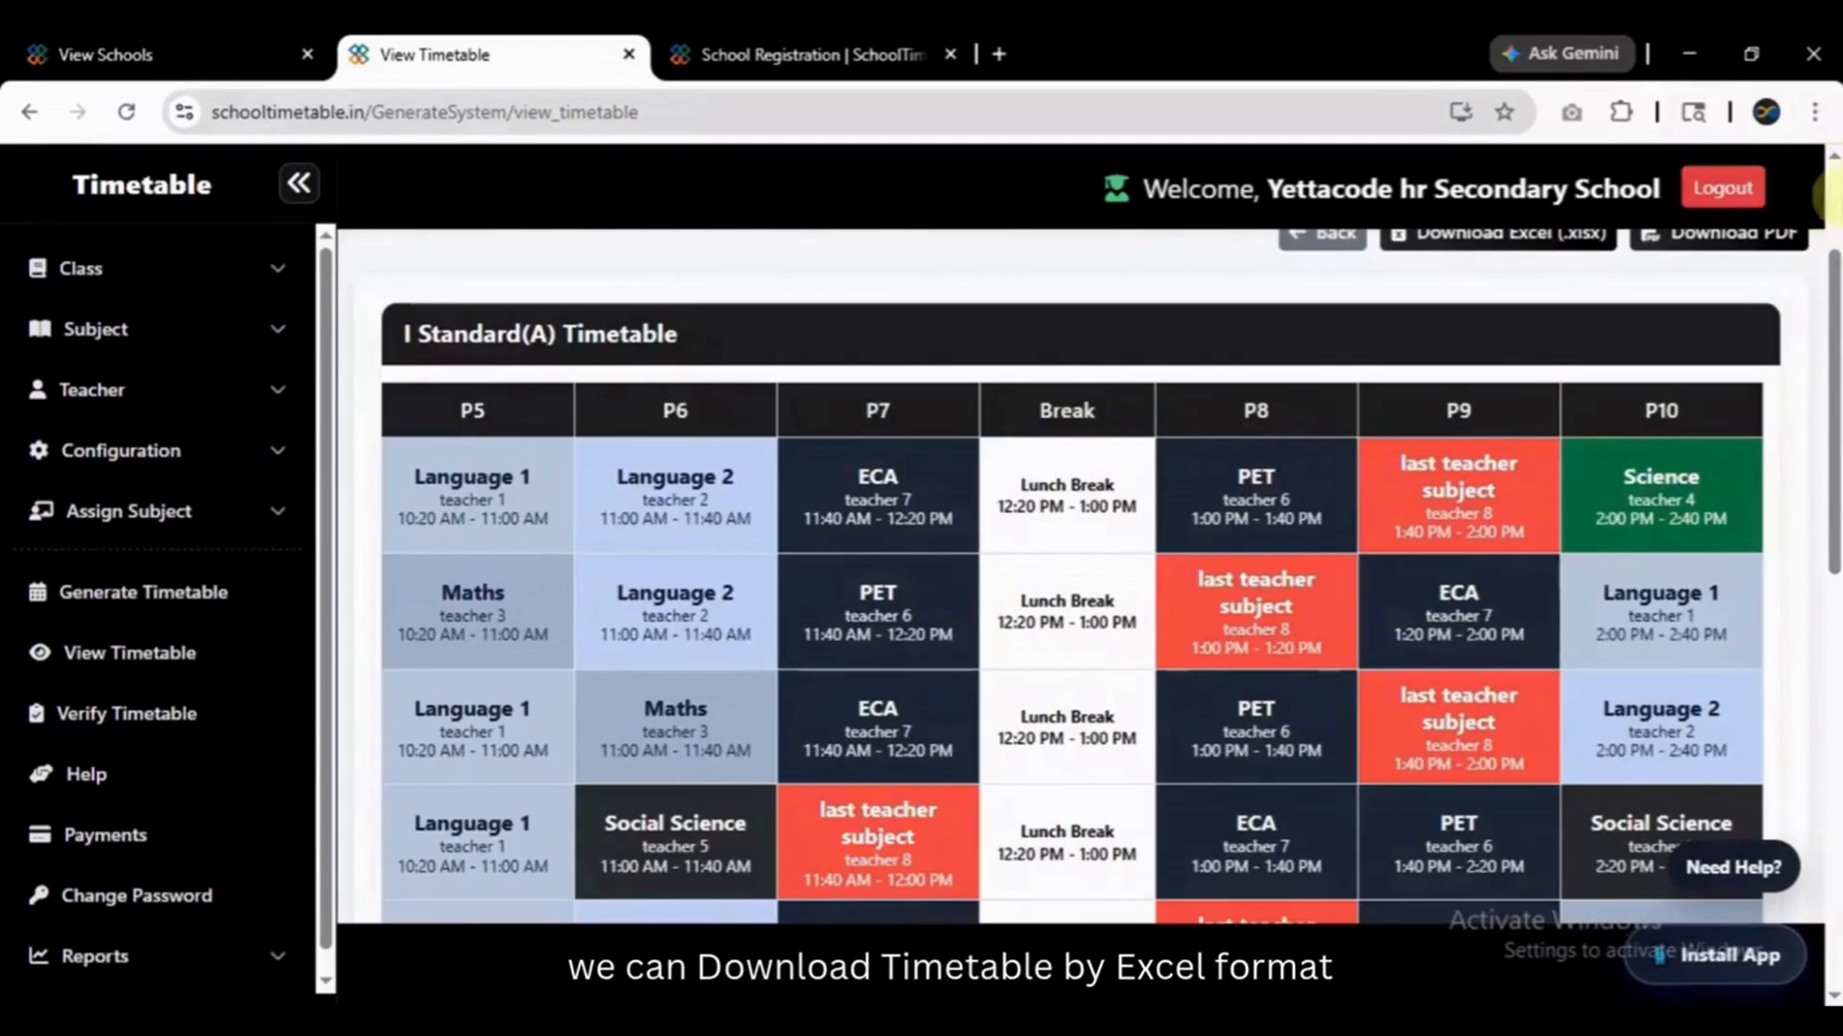
pyautogui.scroll(3, 1648, 338)
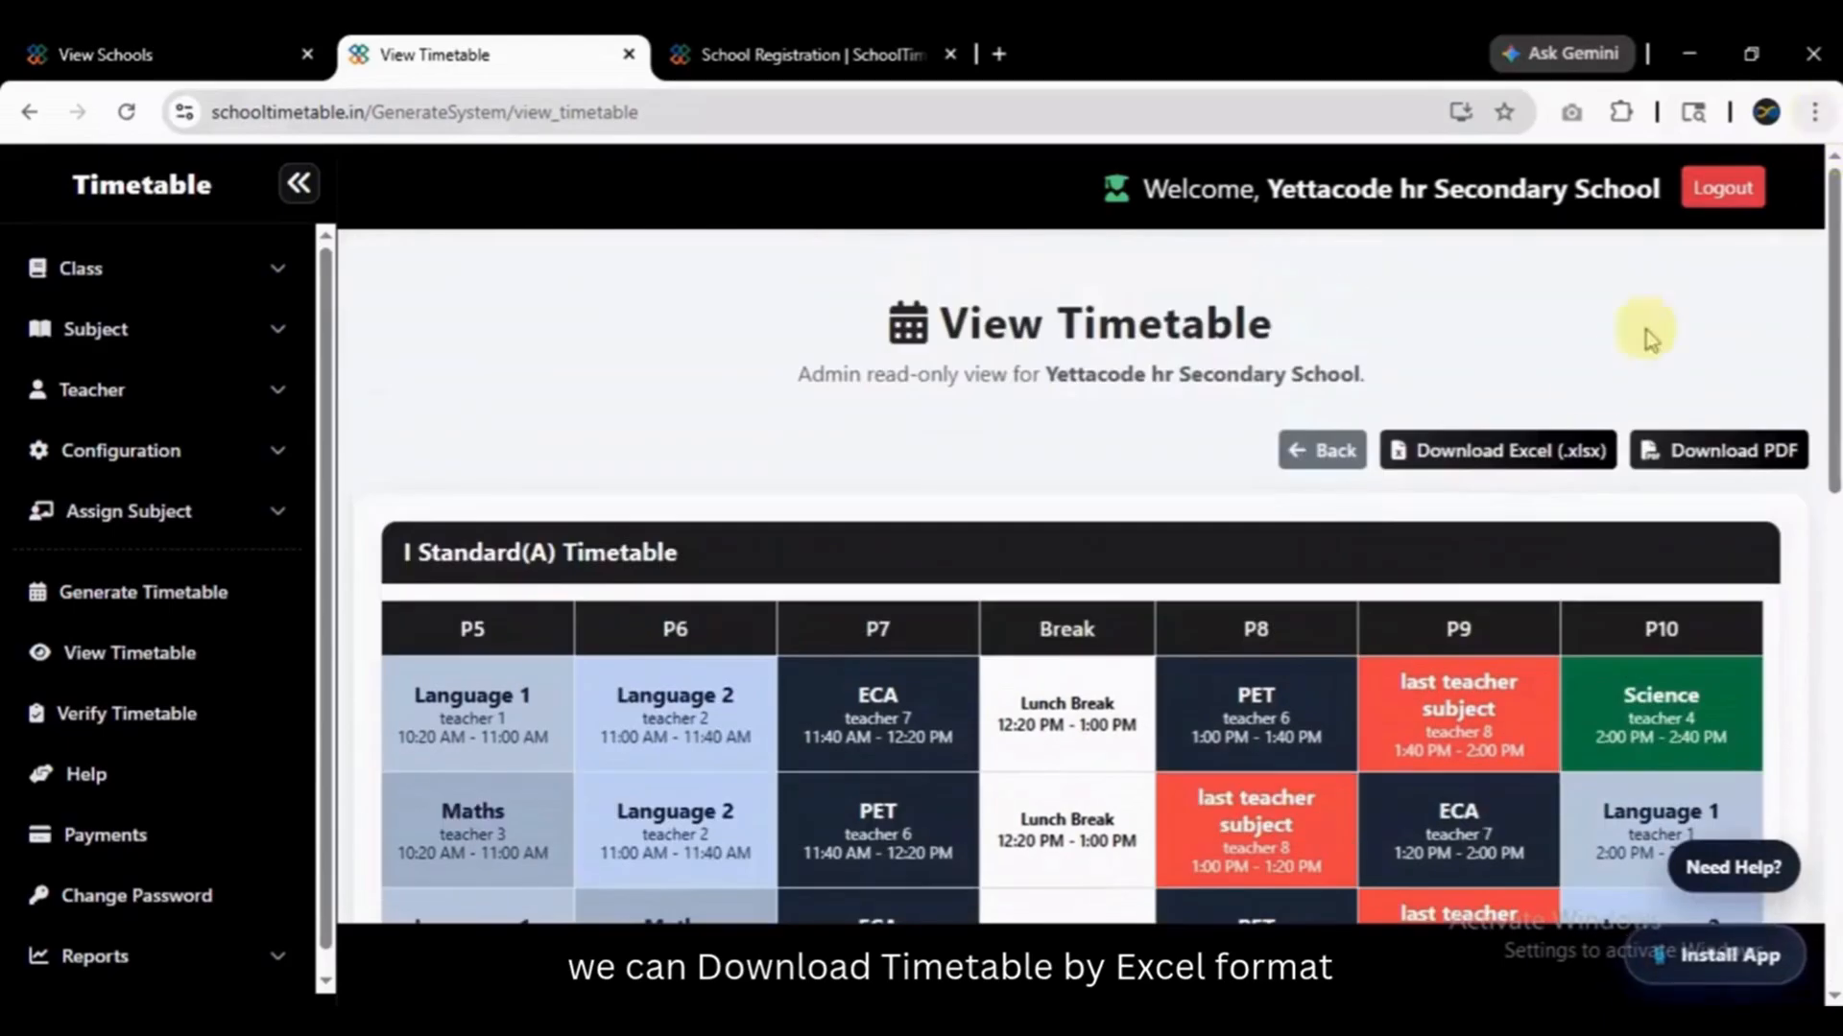
pyautogui.click(1547, 460)
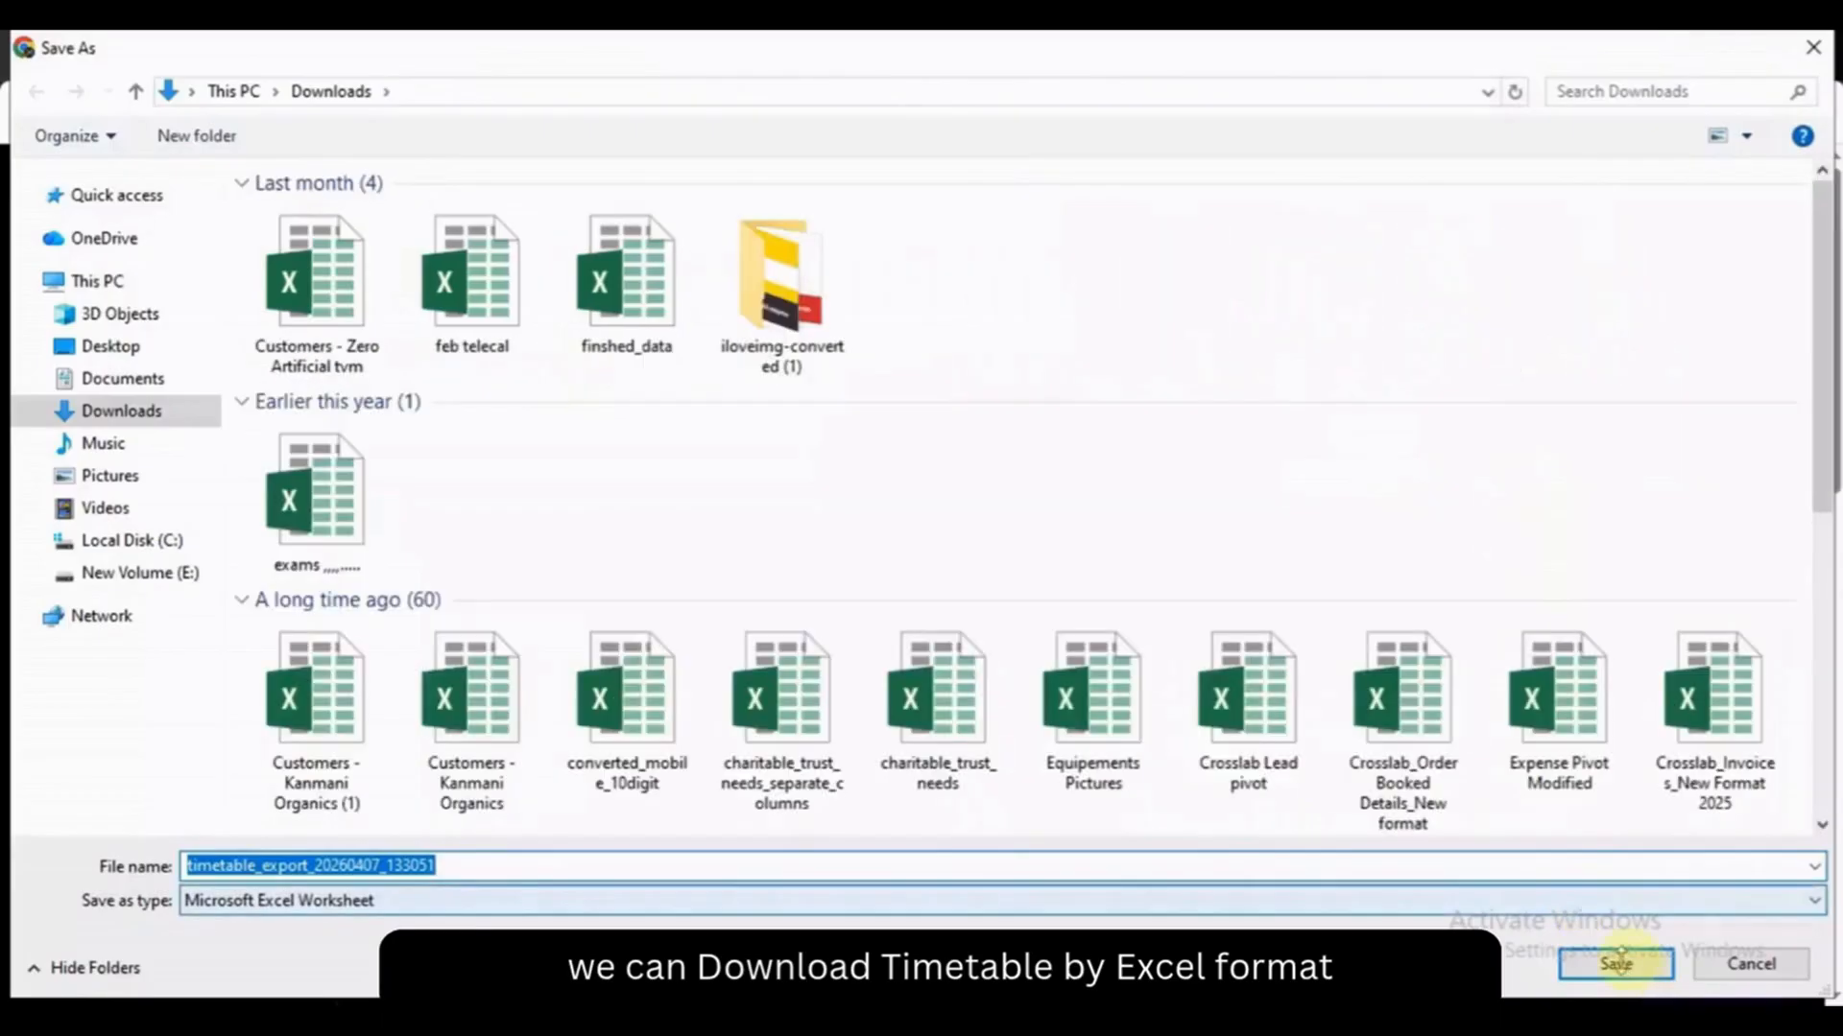
pyautogui.click(1615, 962)
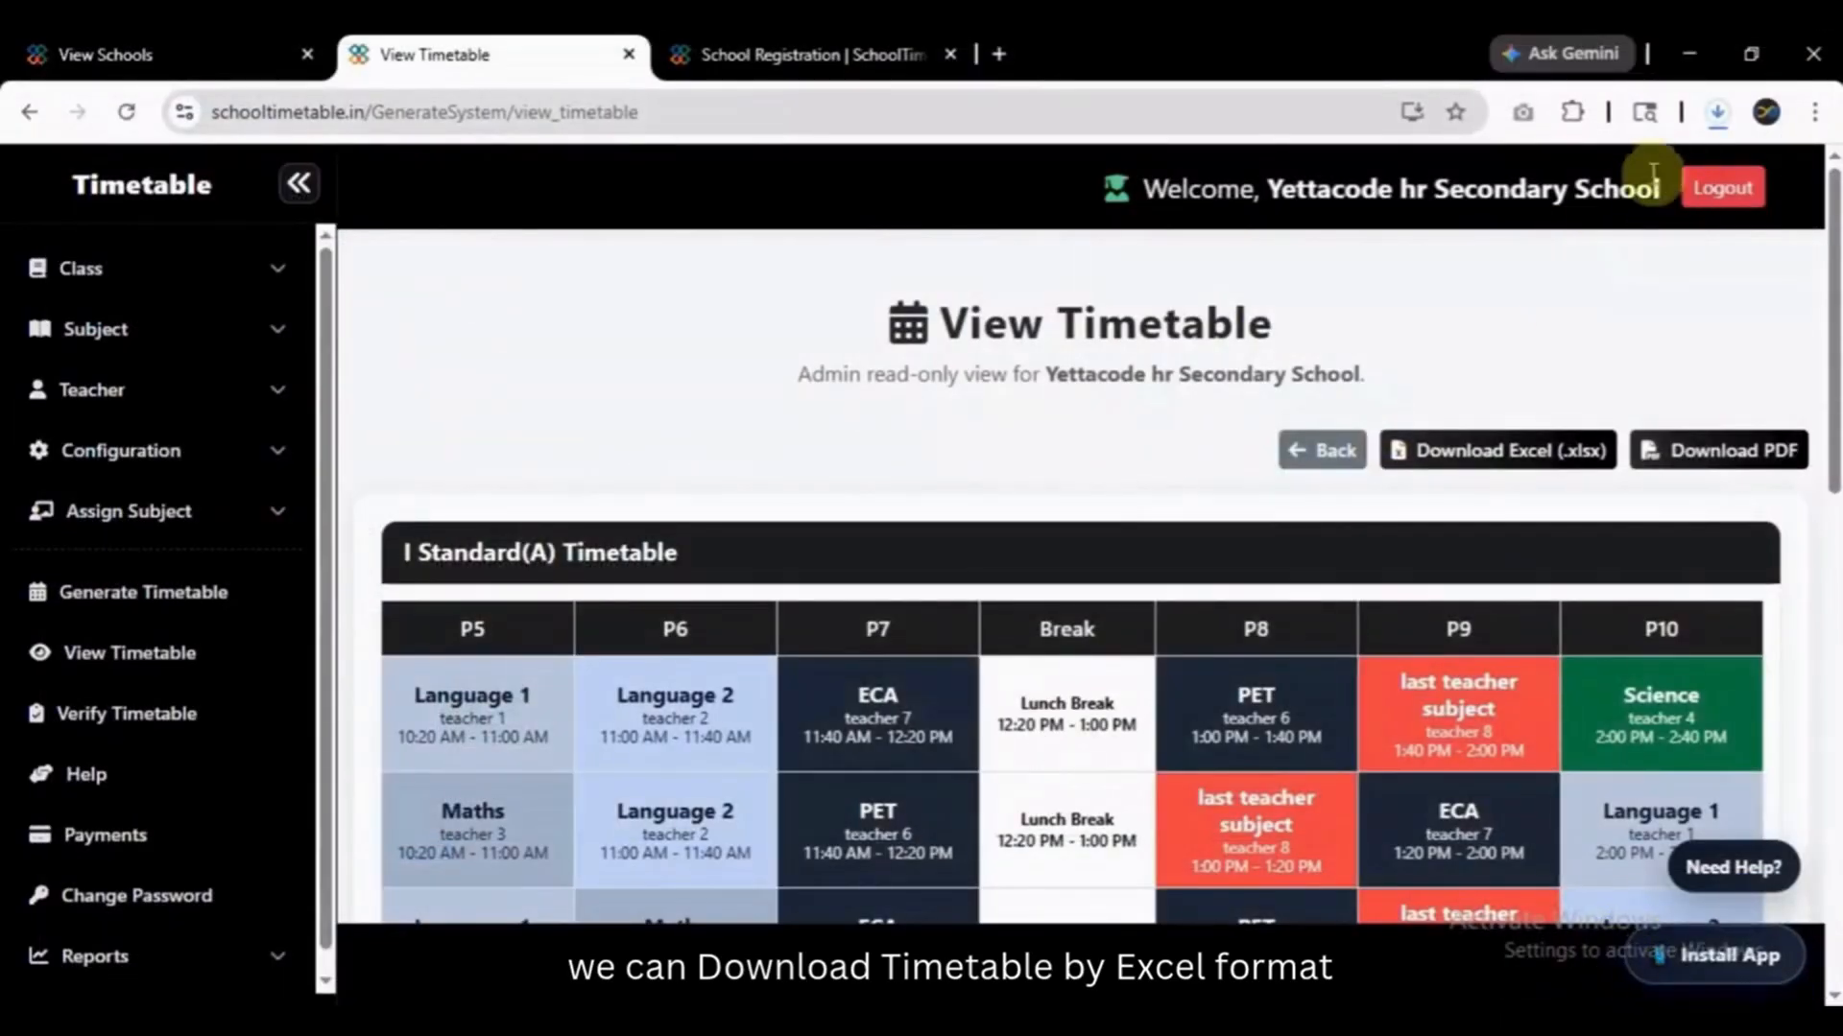
# Open the downloaded timetable workbook in Excel, enable editing, and return to the browser with the workbook minimized.
pyautogui.click(1718, 113)
pyautogui.click(1485, 173)
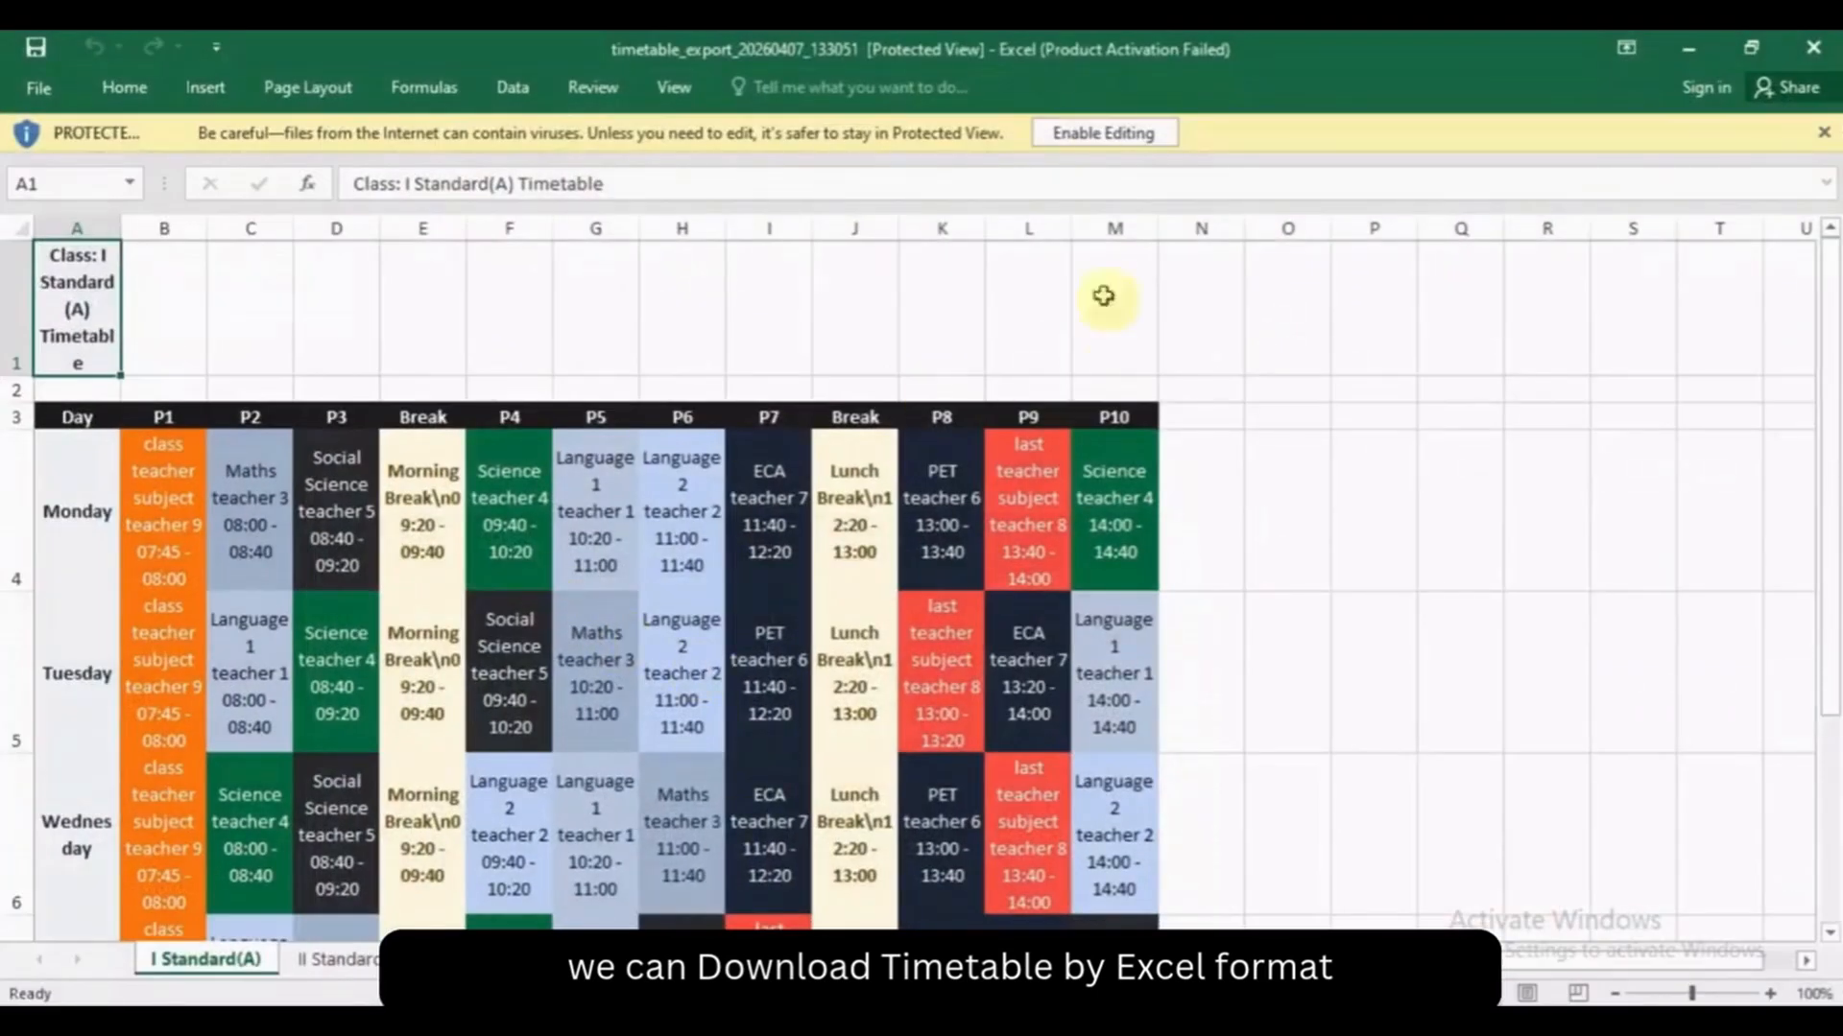
pyautogui.click(1113, 136)
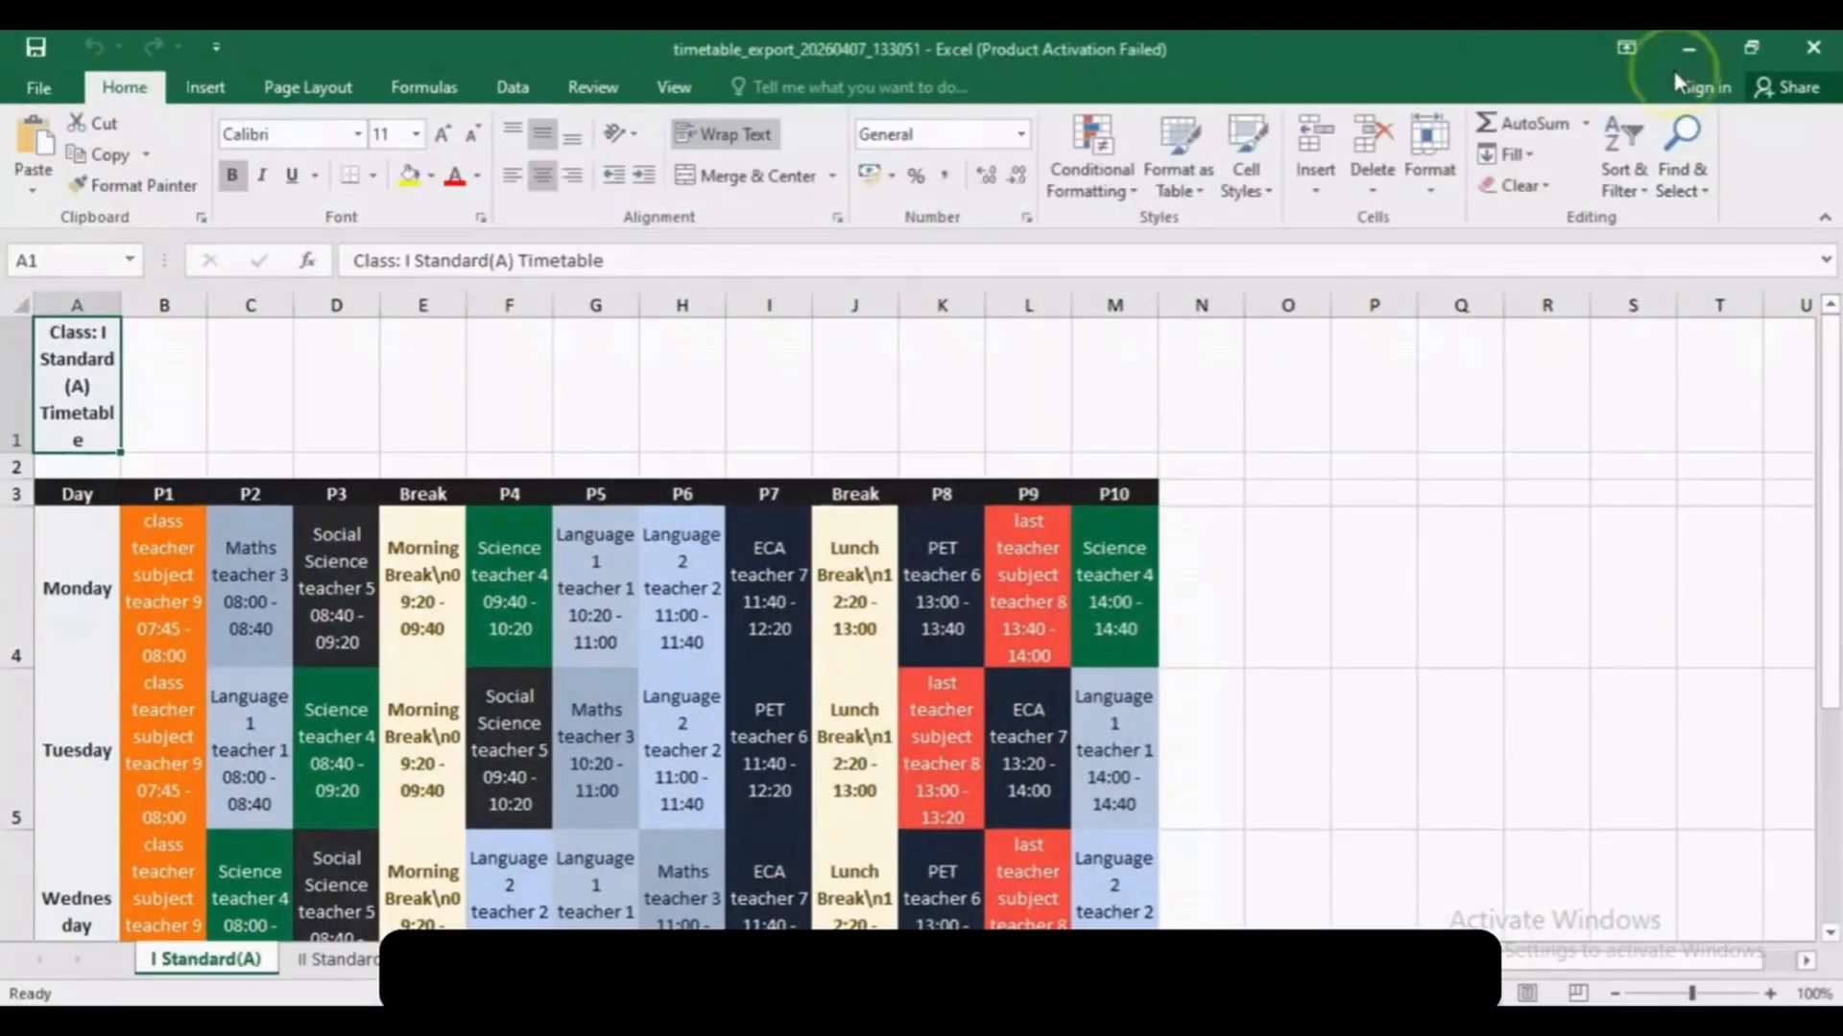
pyautogui.click(1685, 60)
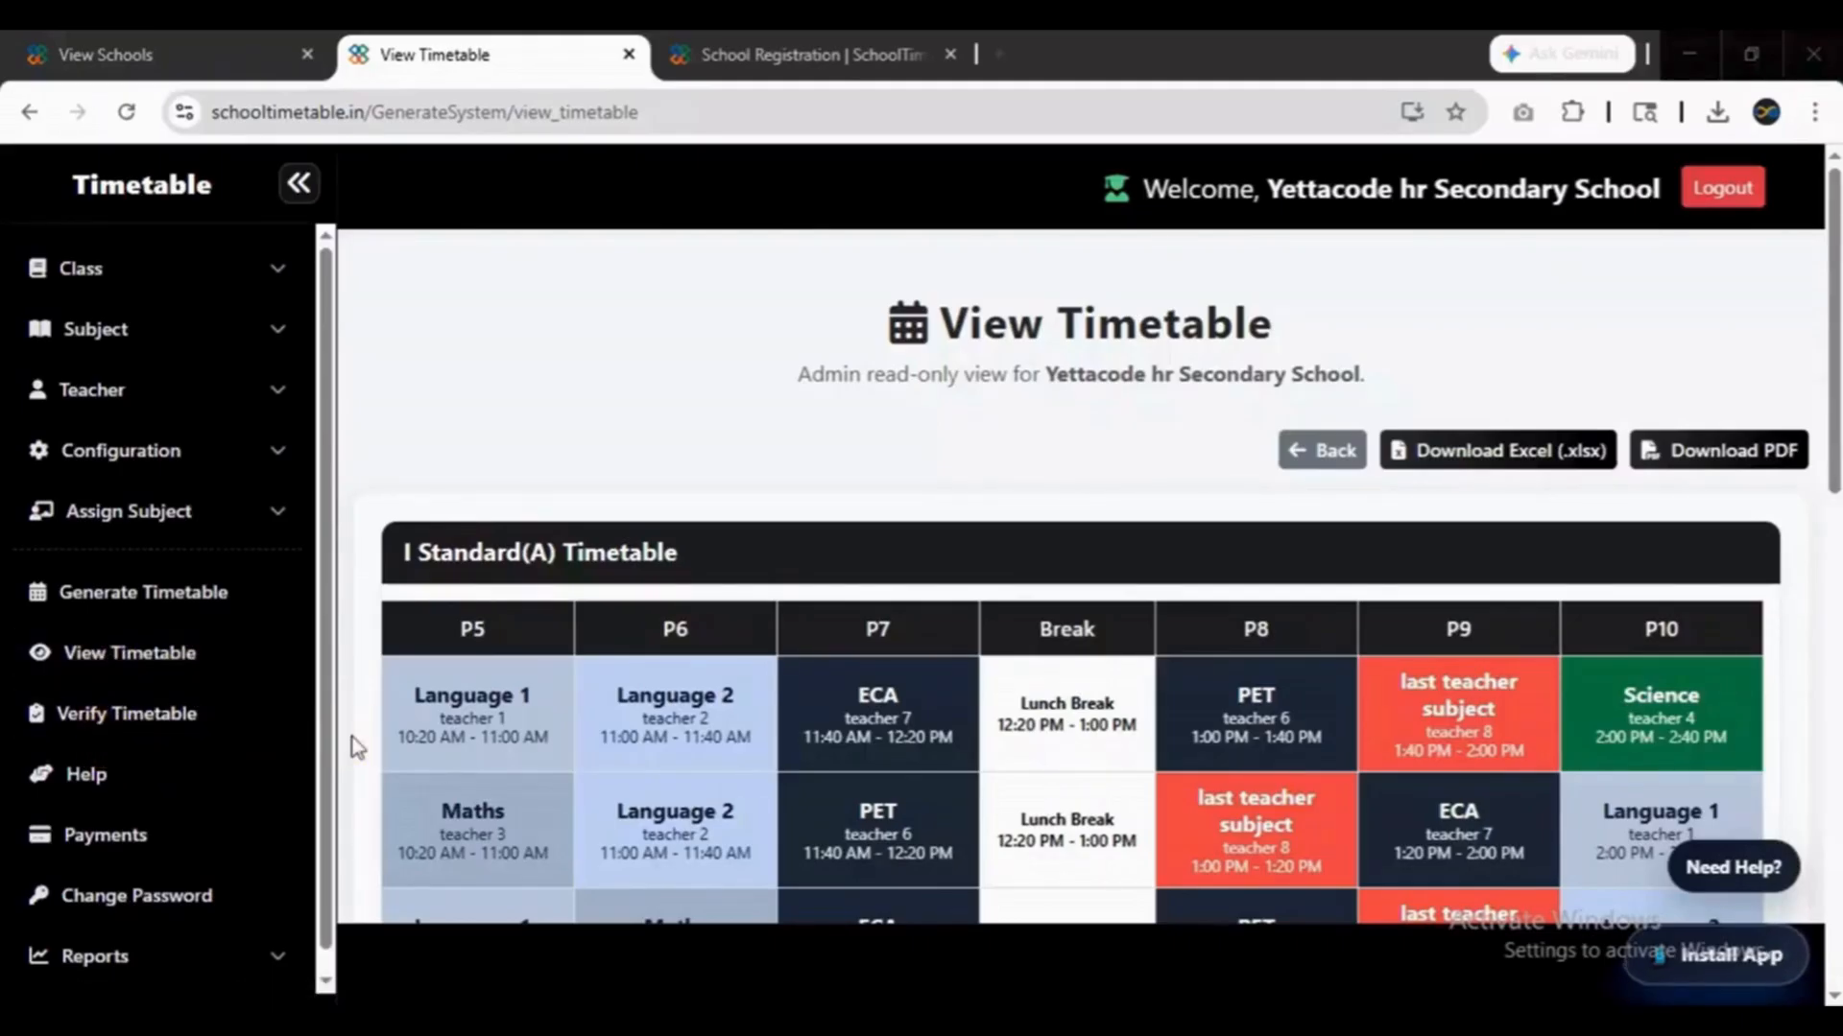
# Review the timetable verification checks for all classes and look at the plan status under Payments.
pyautogui.click(137, 664)
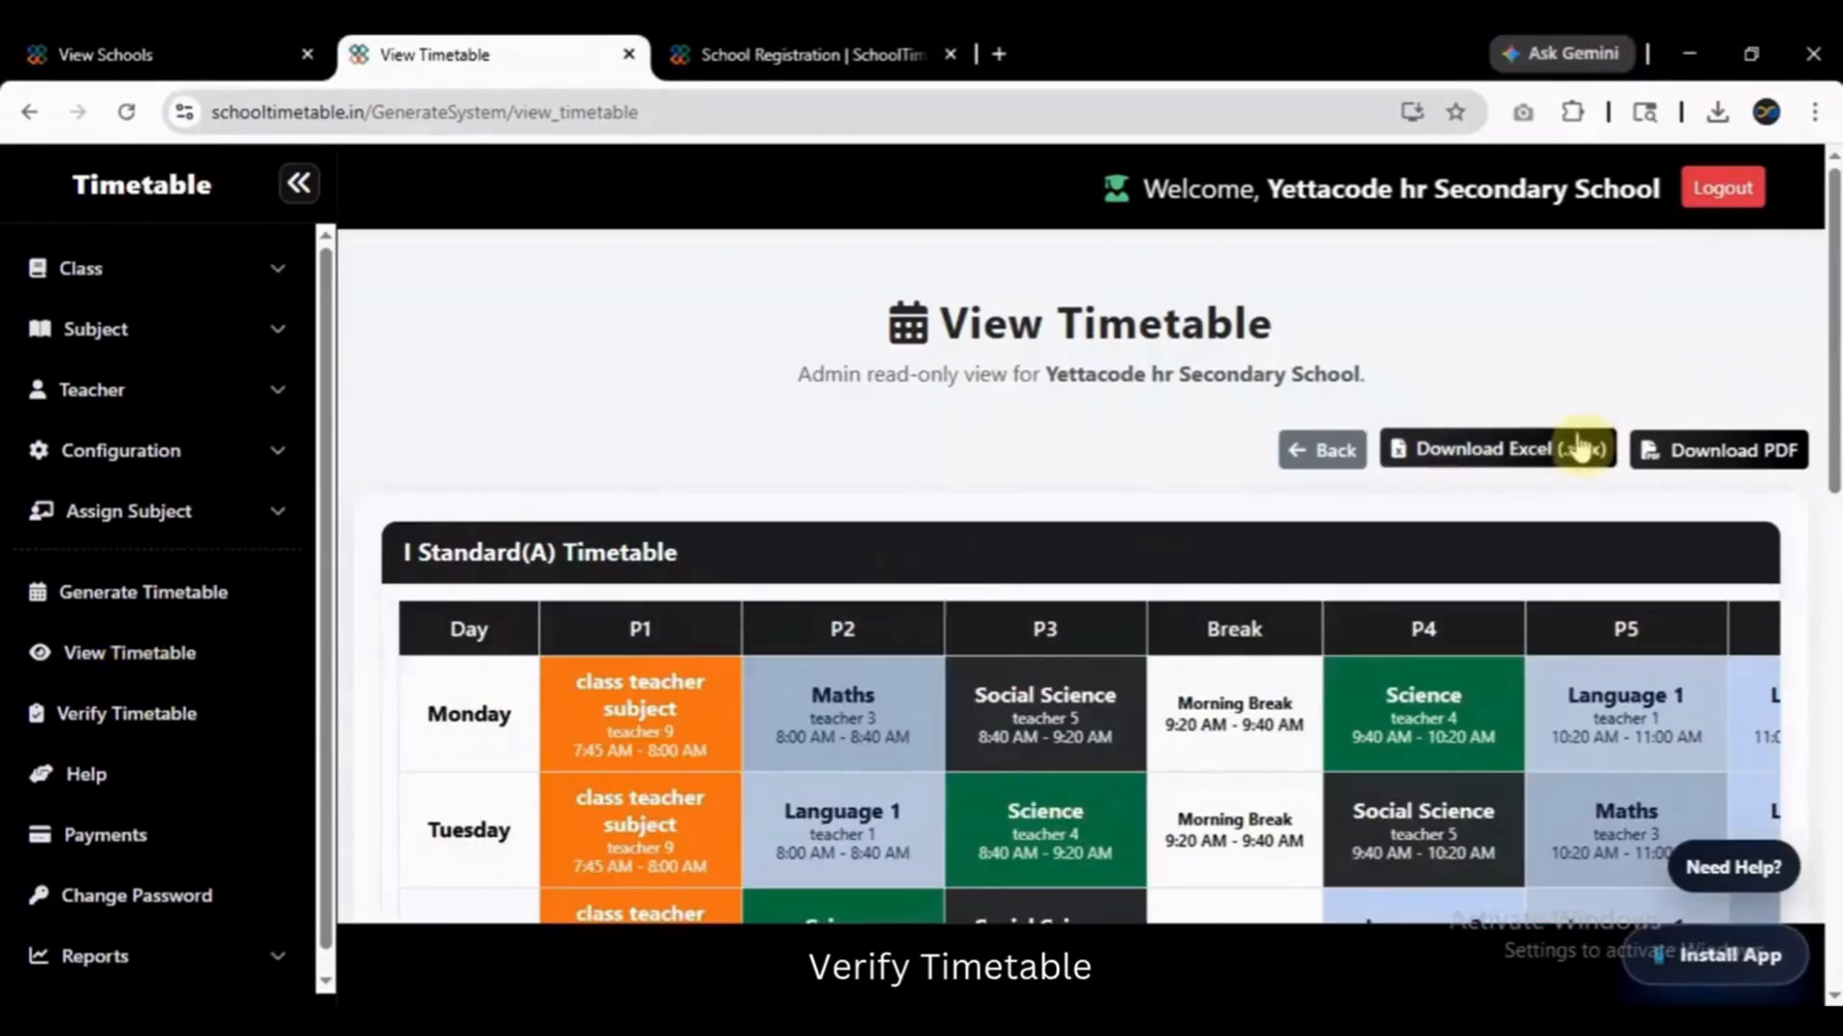
pyautogui.click(106, 729)
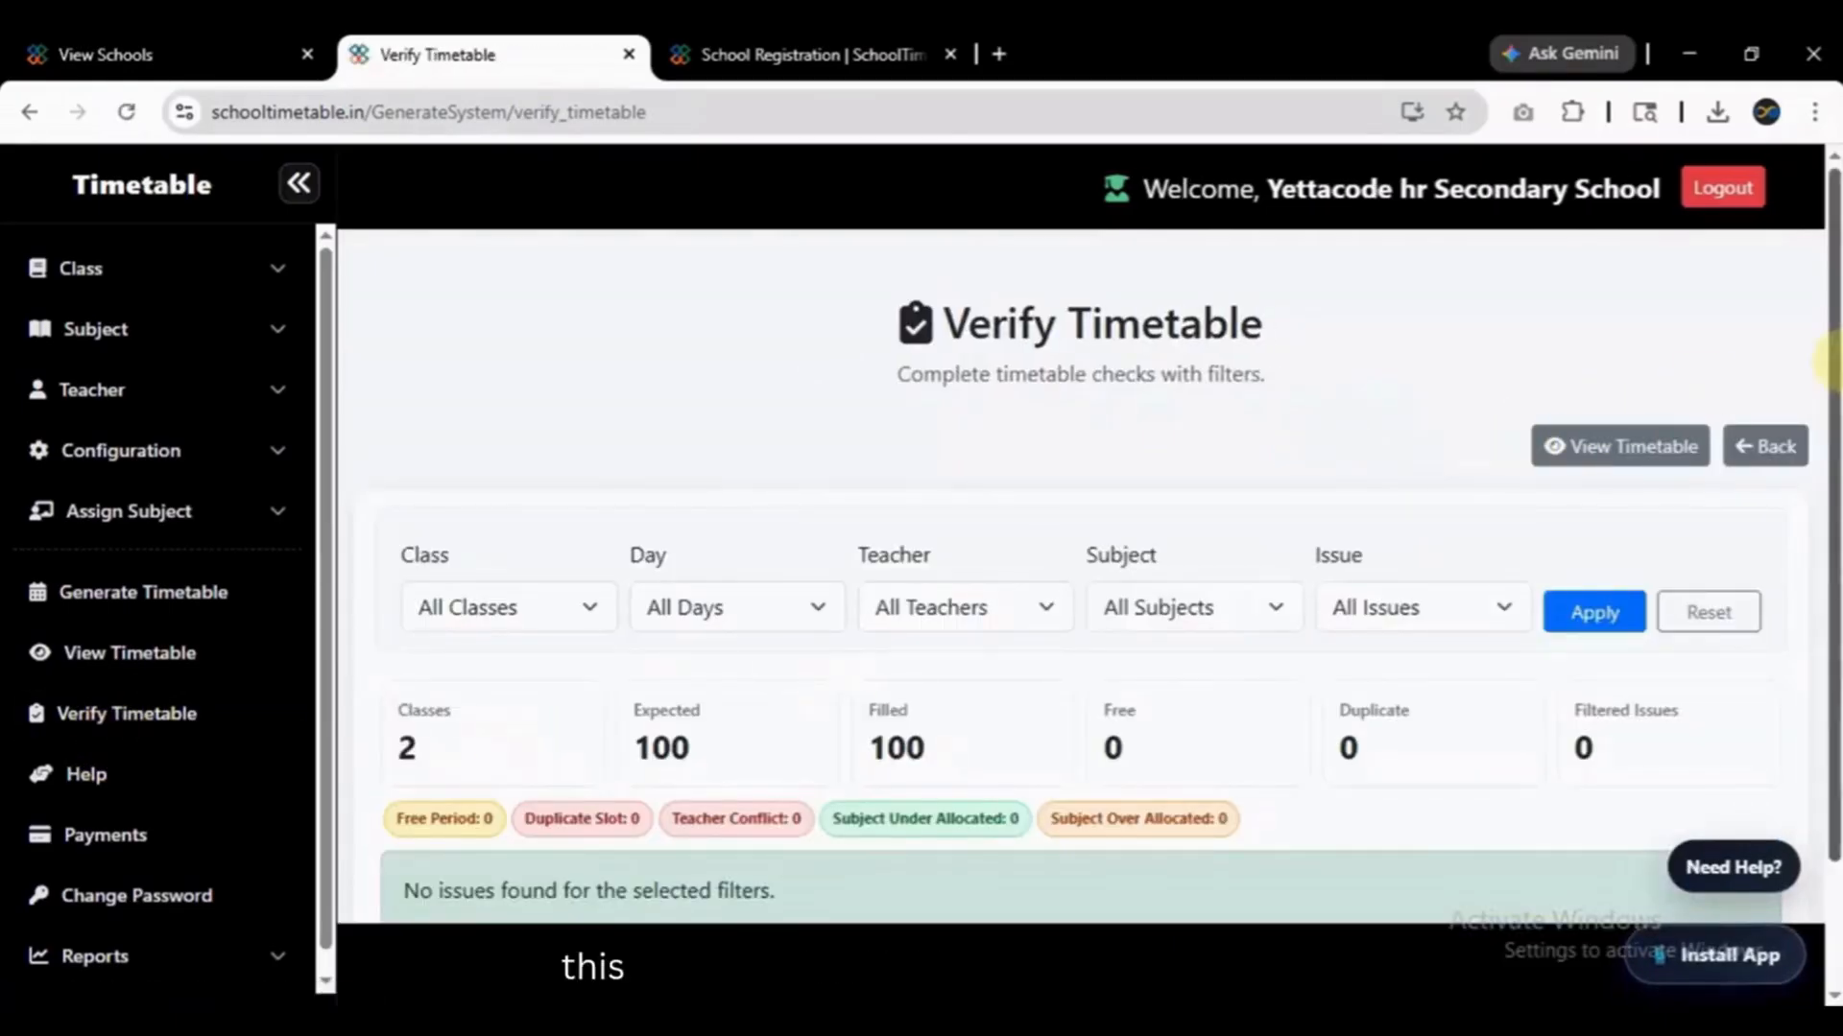
pyautogui.scroll(-2, 1833, 363)
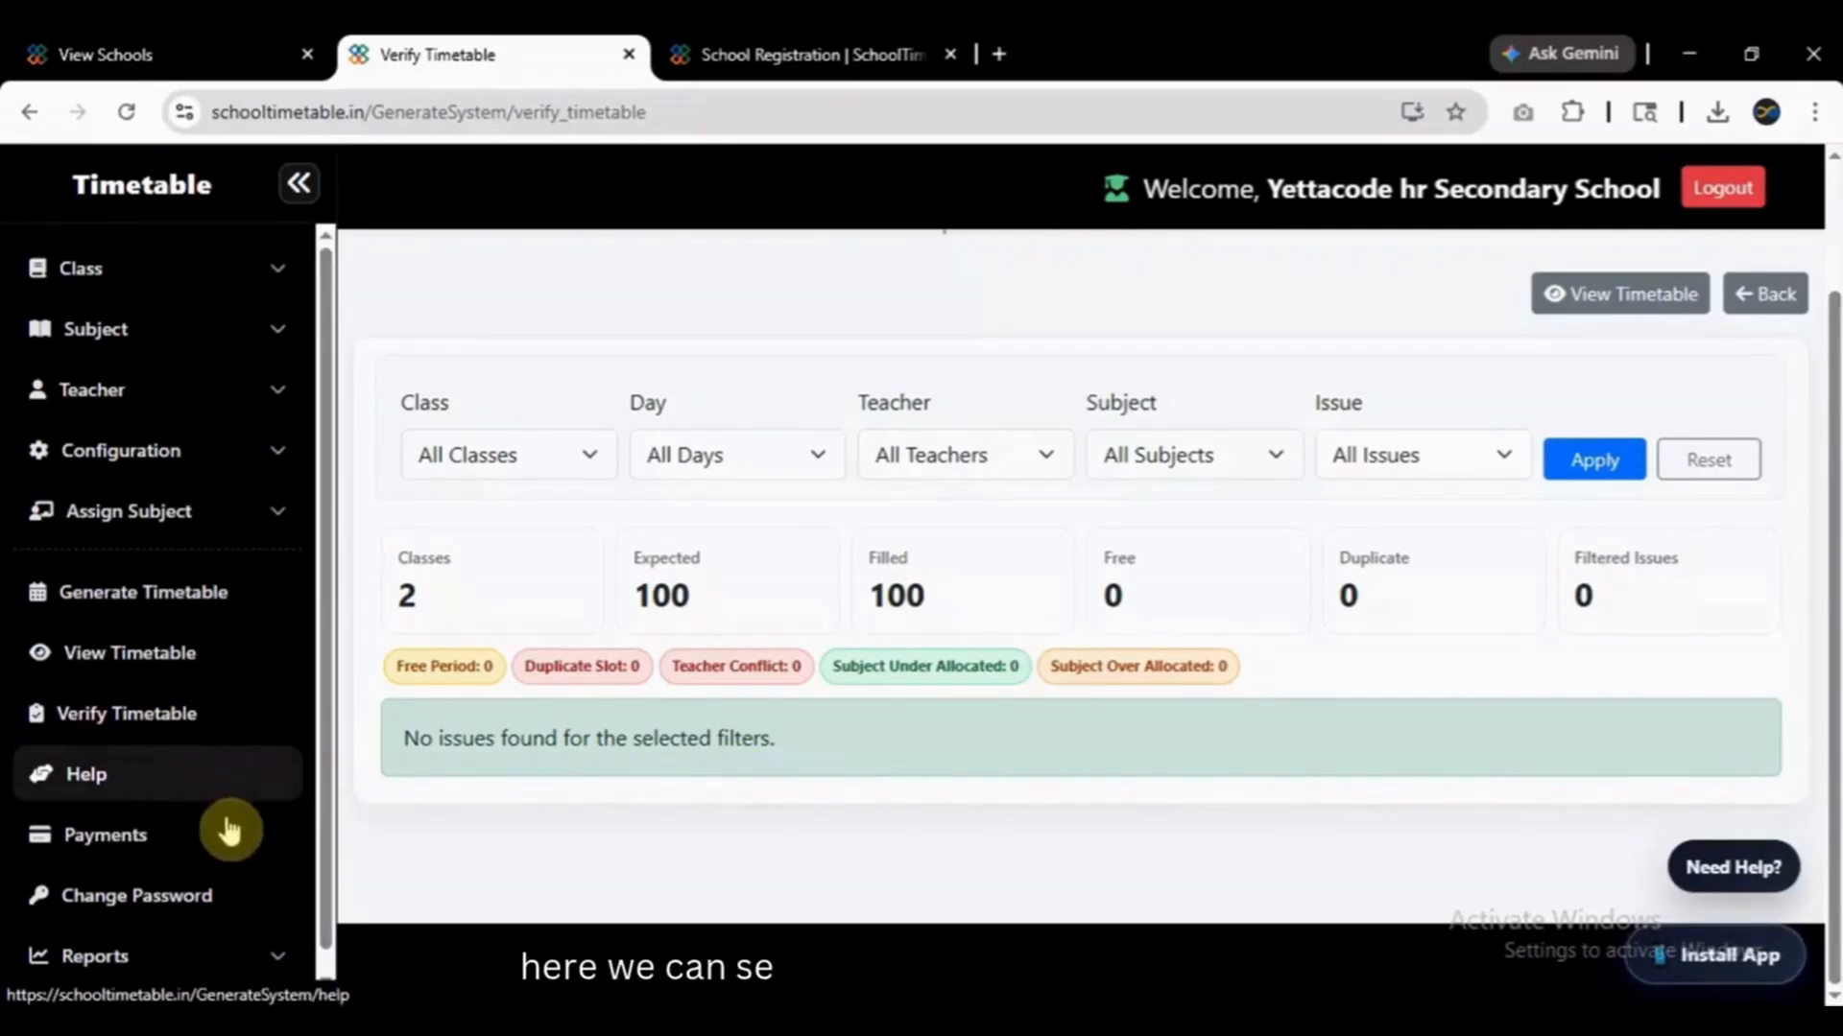
pyautogui.click(217, 852)
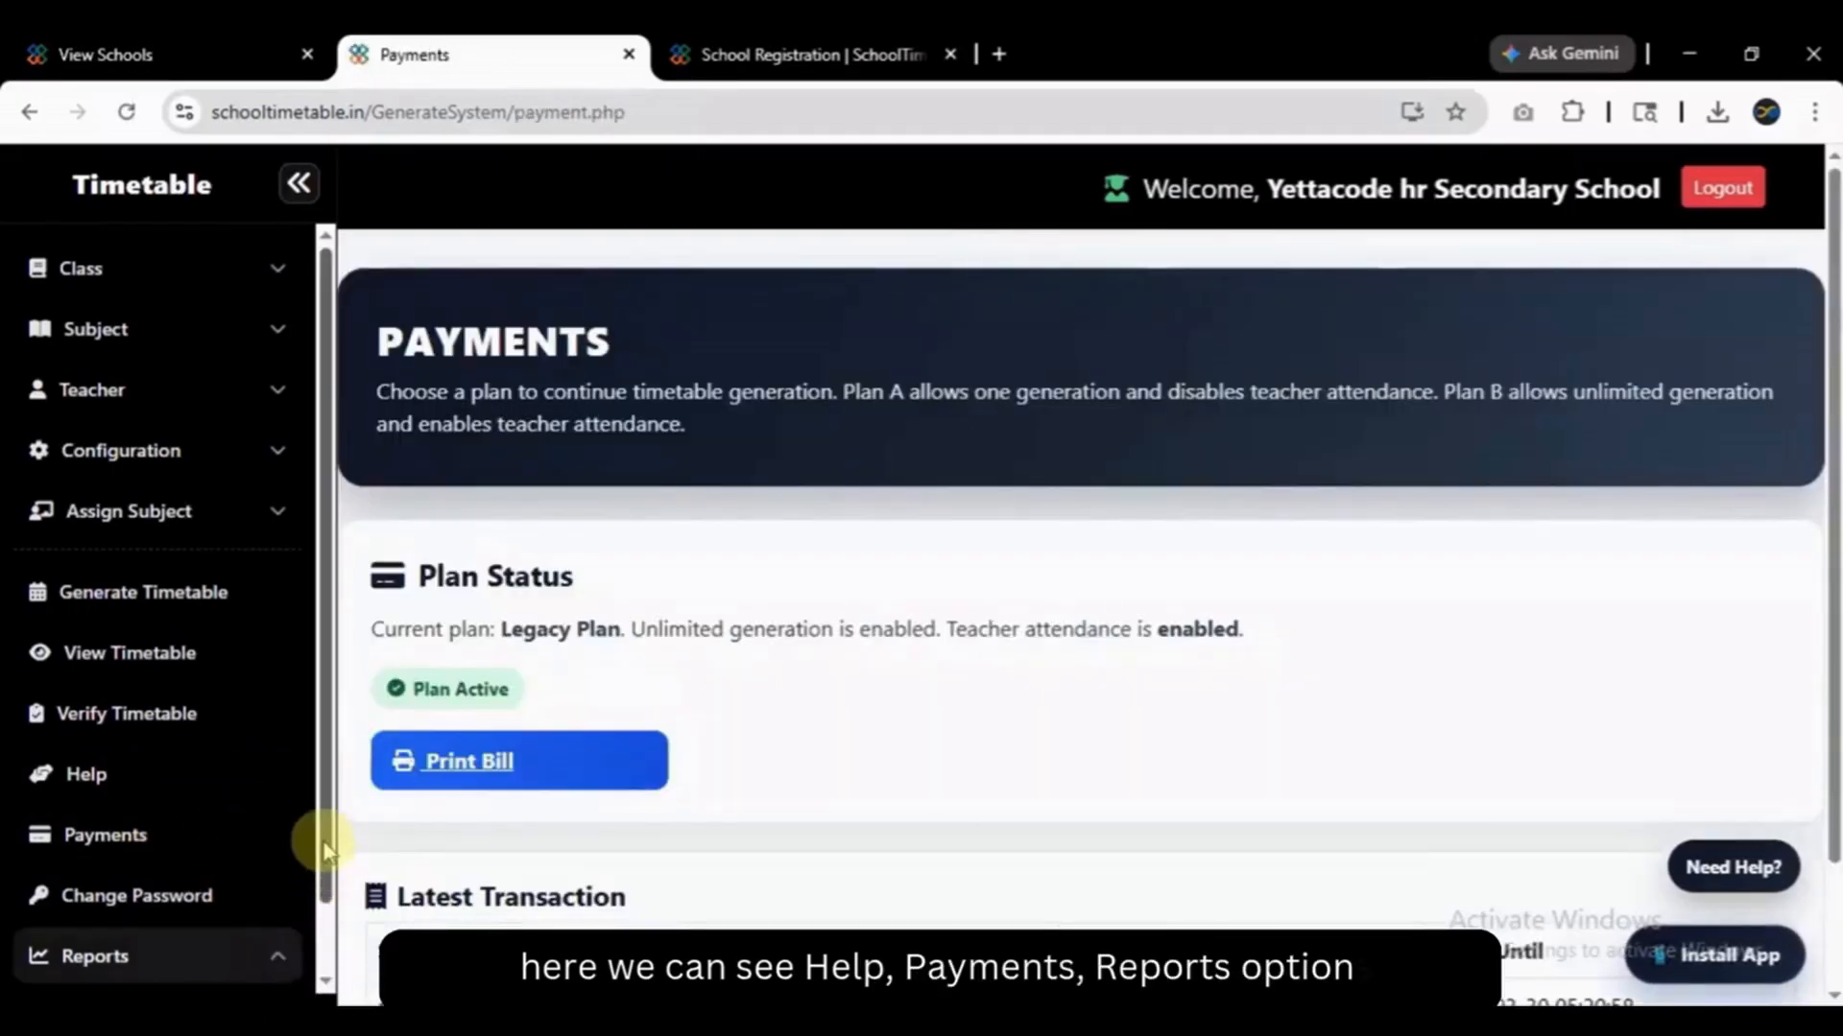
# Open the teacher timetable report and look through the schedules of all teachers.
pyautogui.click(288, 955)
pyautogui.click(218, 931)
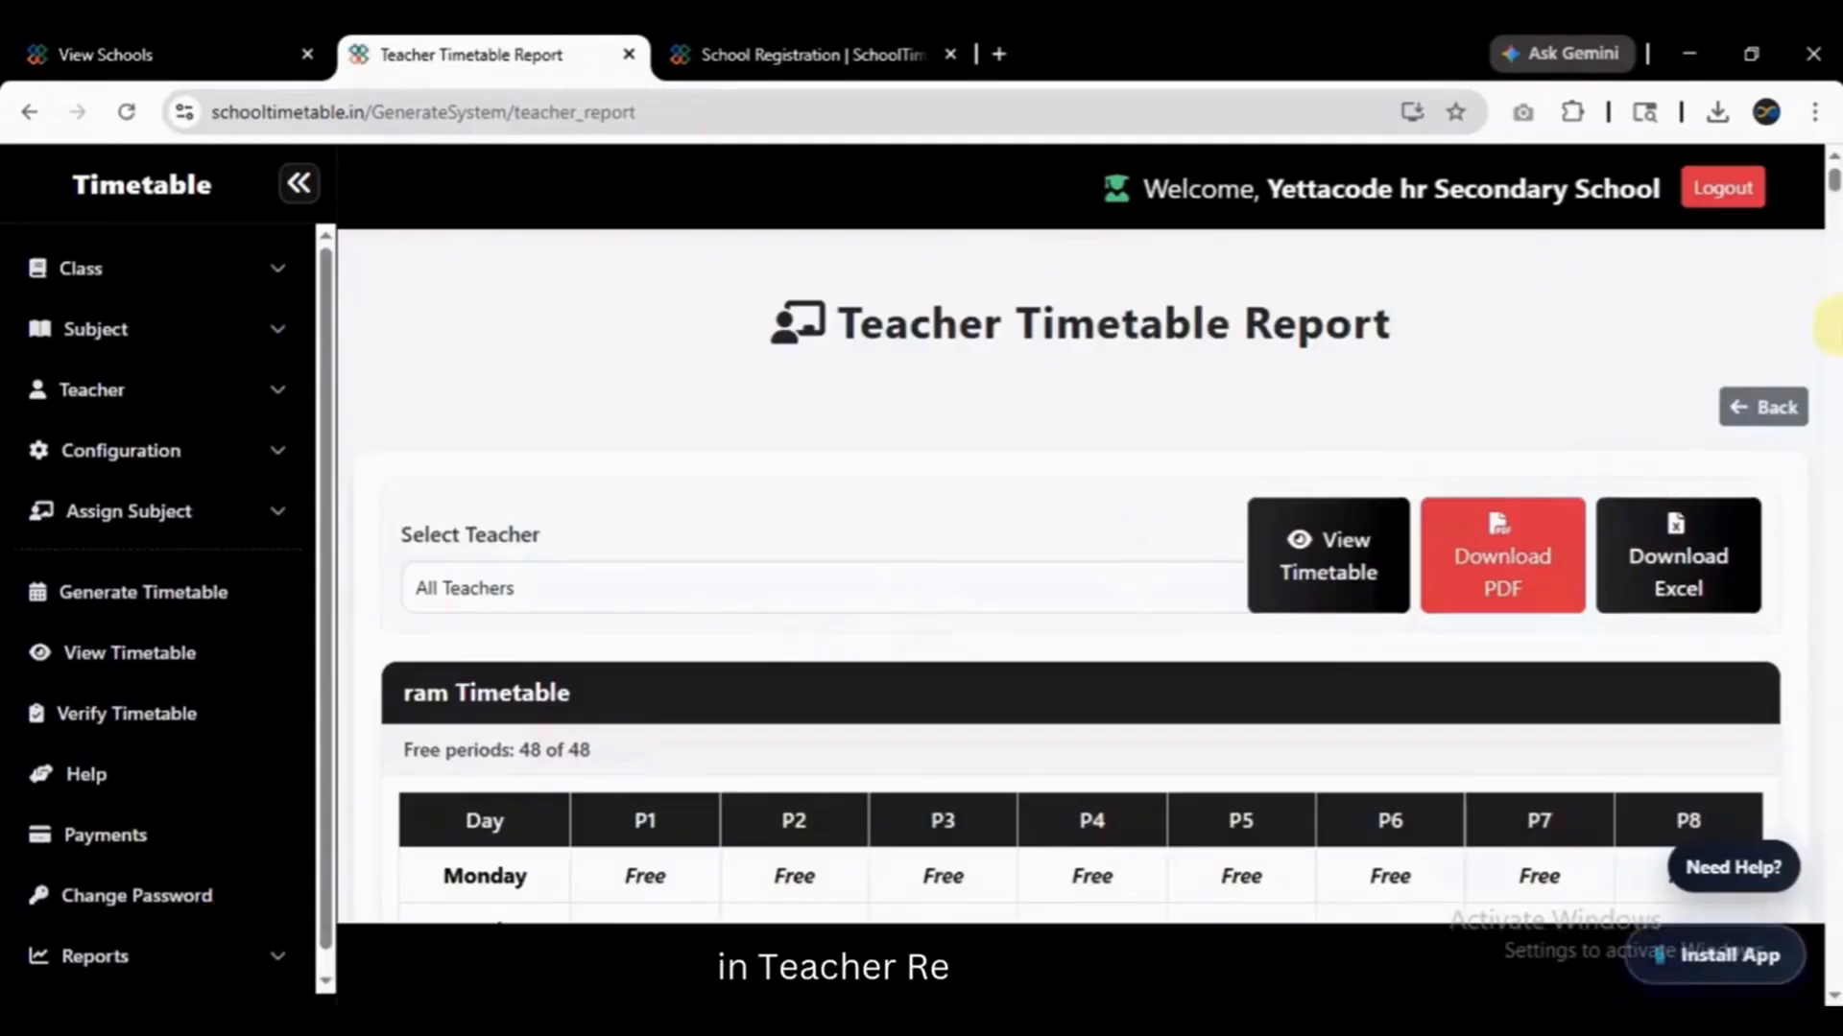
pyautogui.scroll(-10, 1828, 388)
pyautogui.scroll(-20, 1831, 388)
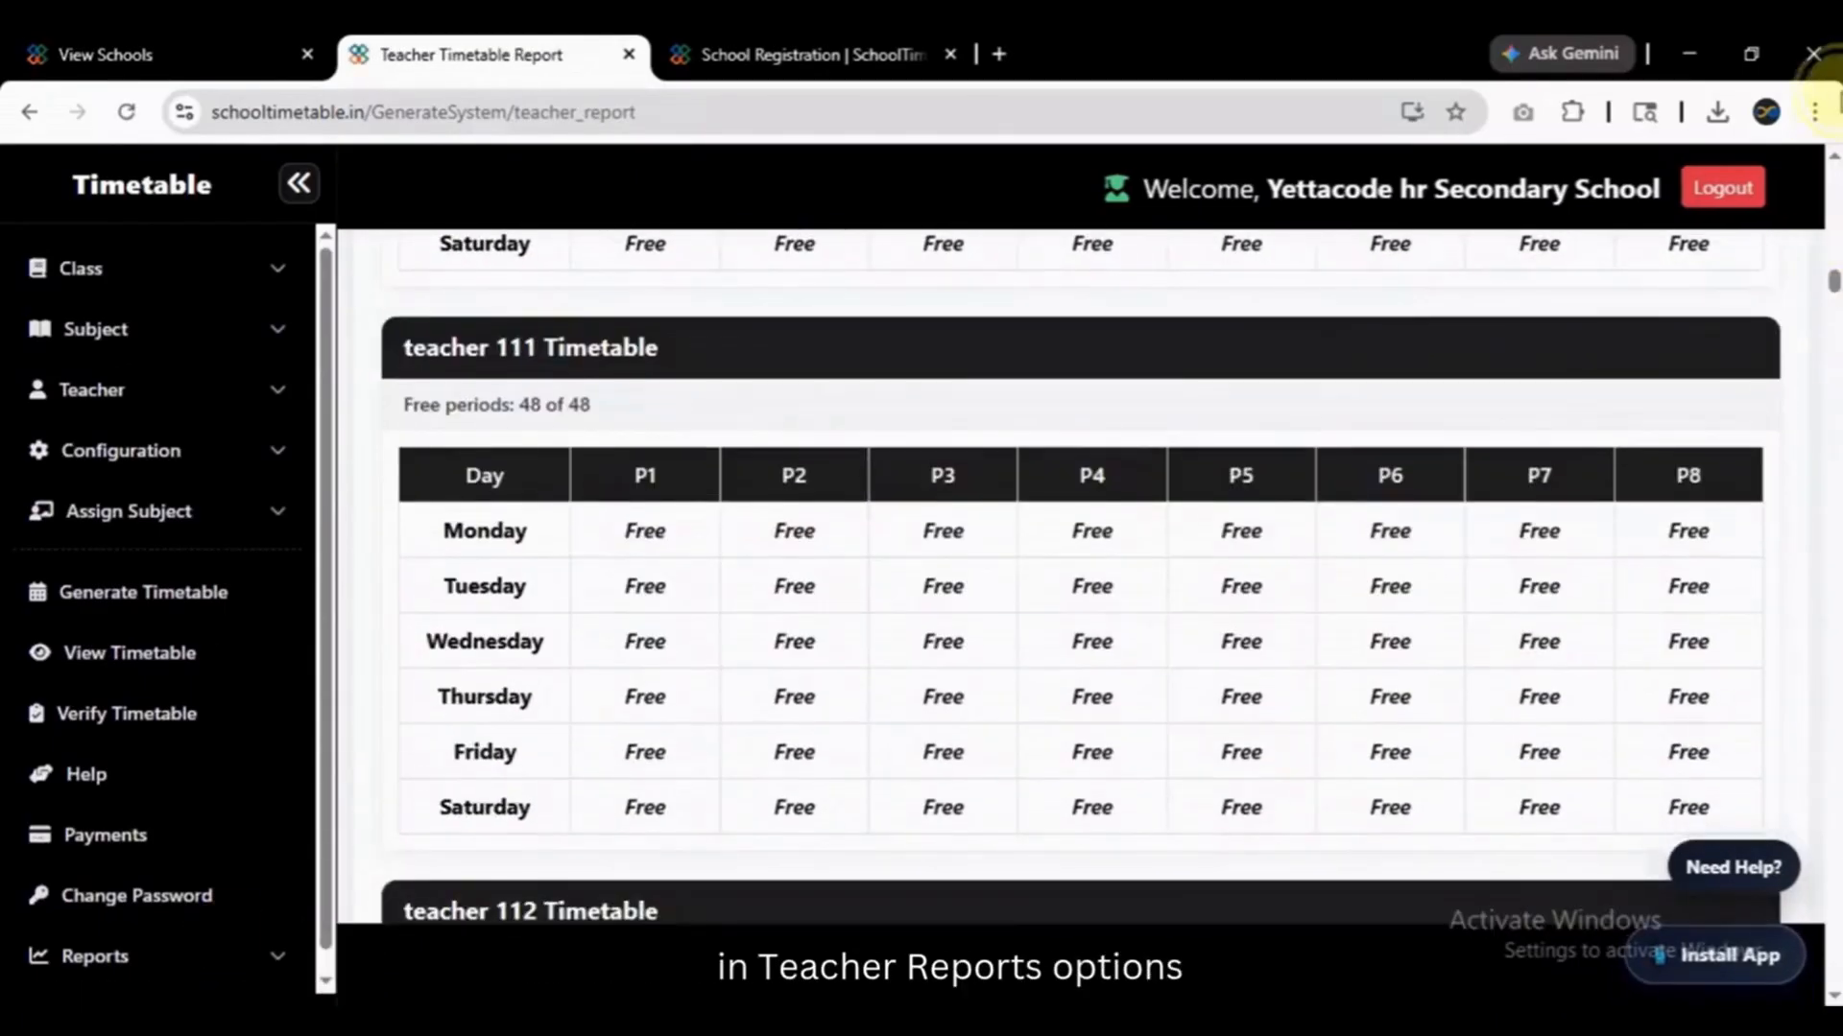
pyautogui.click(1830, 219)
pyautogui.click(1831, 216)
pyautogui.click(1831, 216)
pyautogui.click(1831, 217)
pyautogui.moveTo(1833, 223); pyautogui.dragTo(1838, 138)
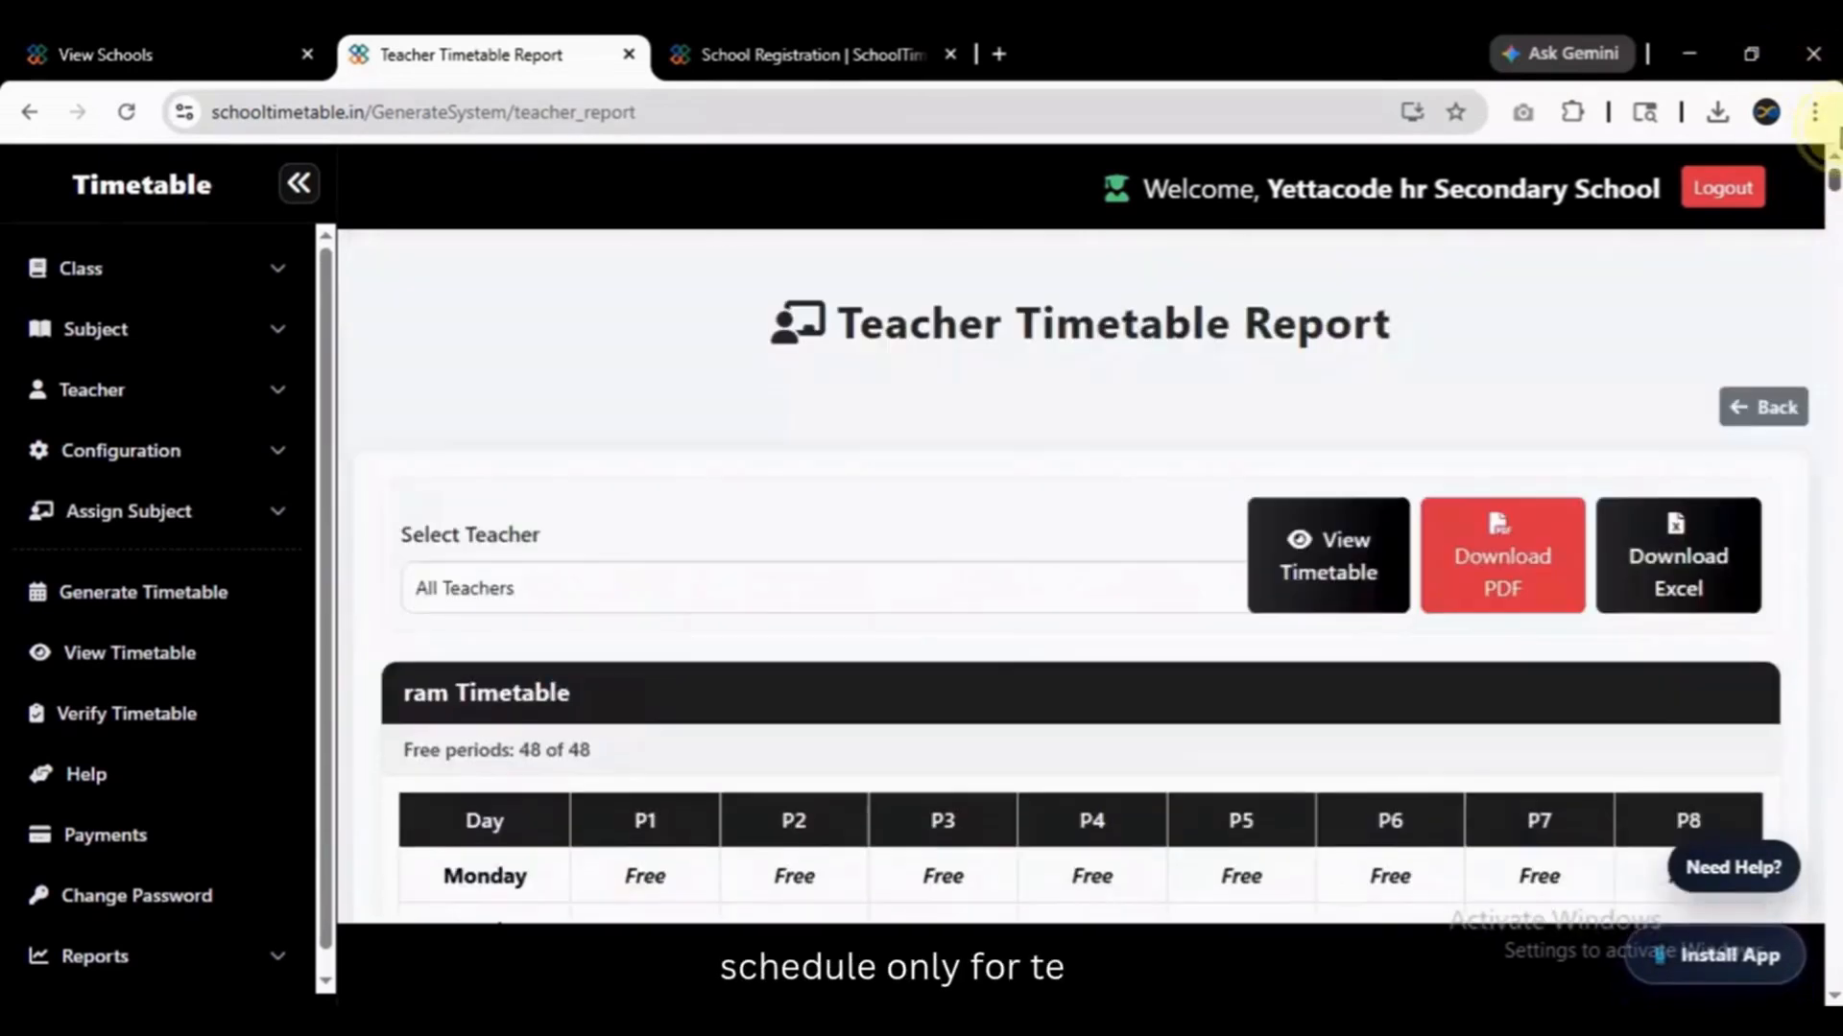
# Filter the teacher timetable report to teacher 1 and examine that teacher's weekly schedule.
pyautogui.click(1052, 602)
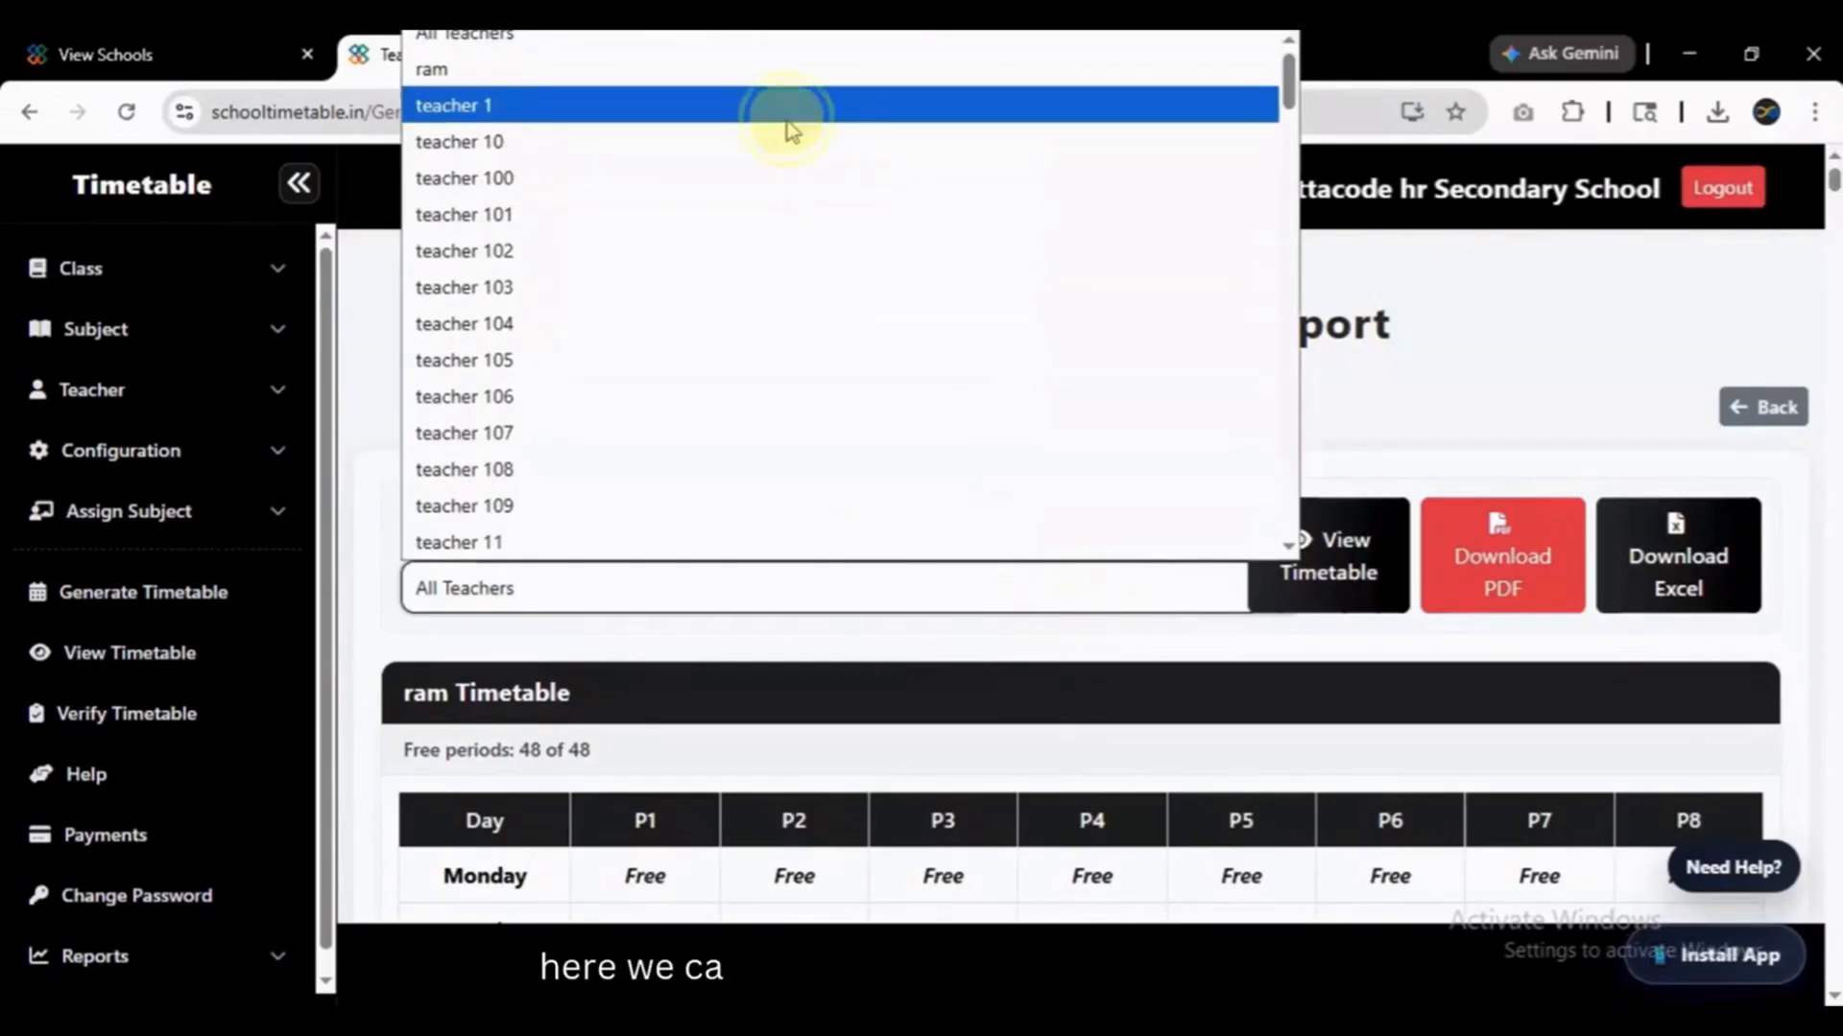
pyautogui.click(786, 122)
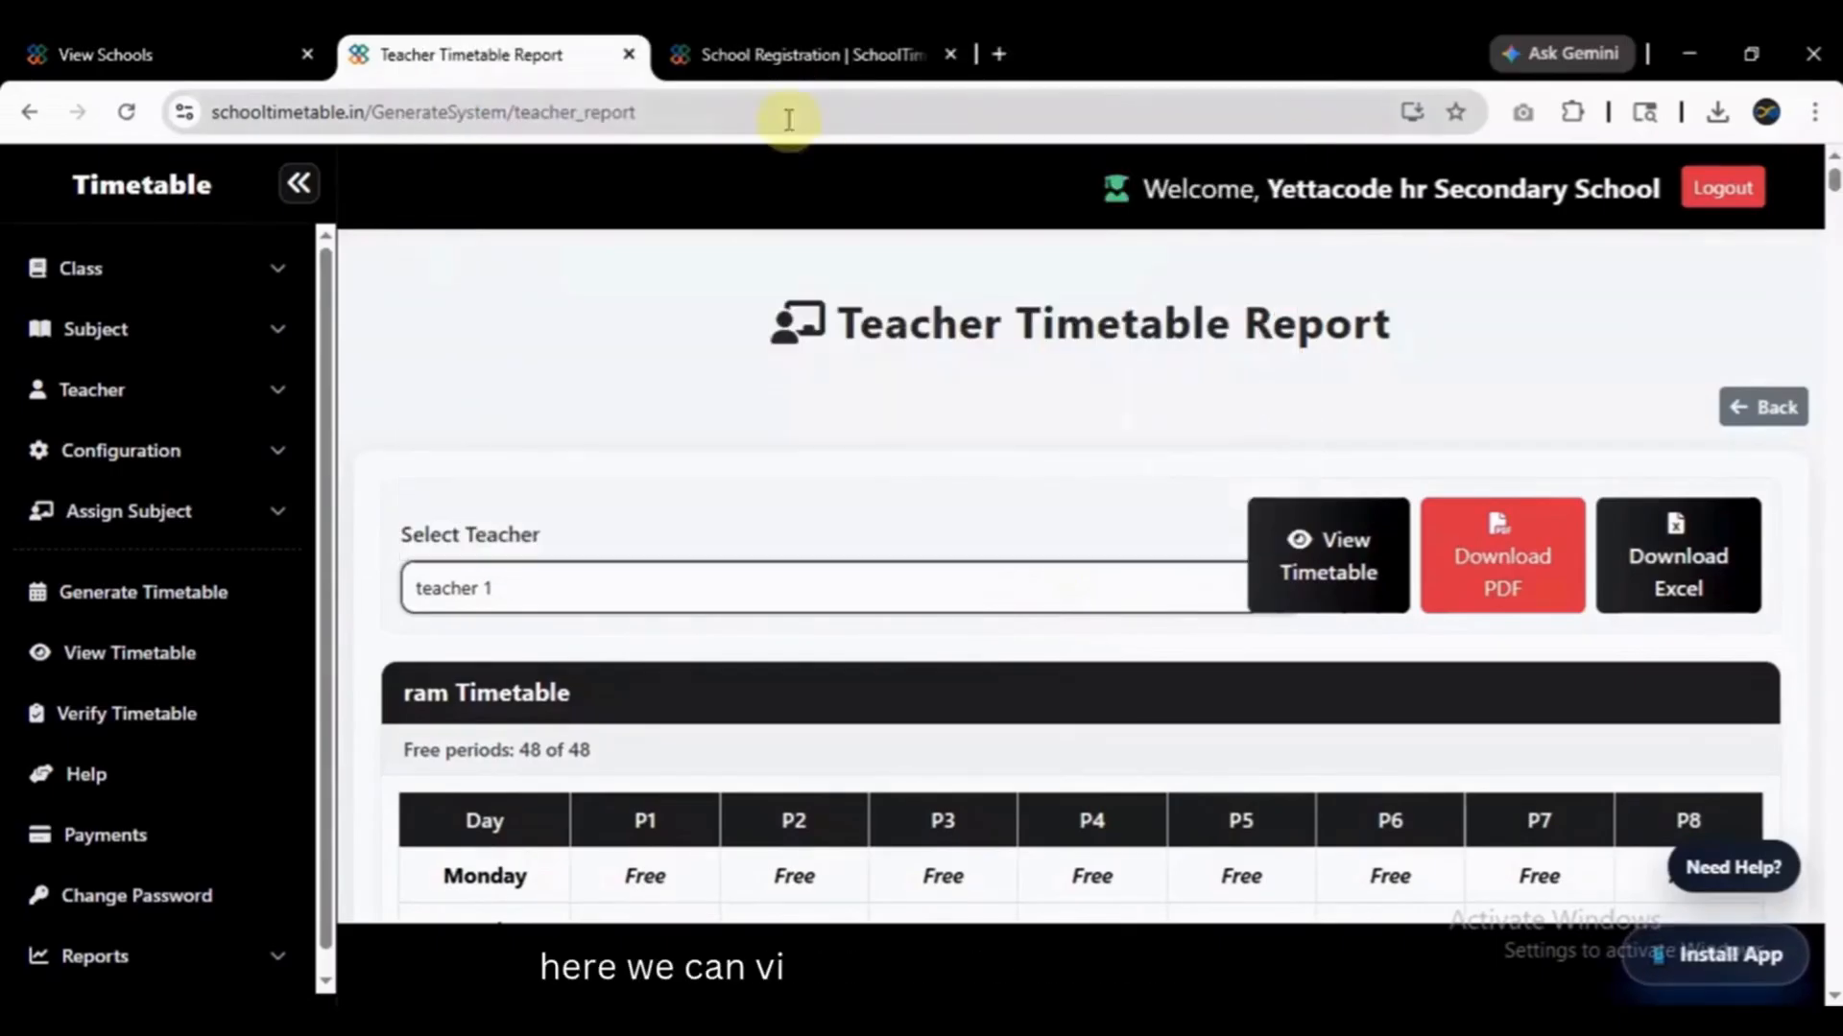
pyautogui.click(927, 539)
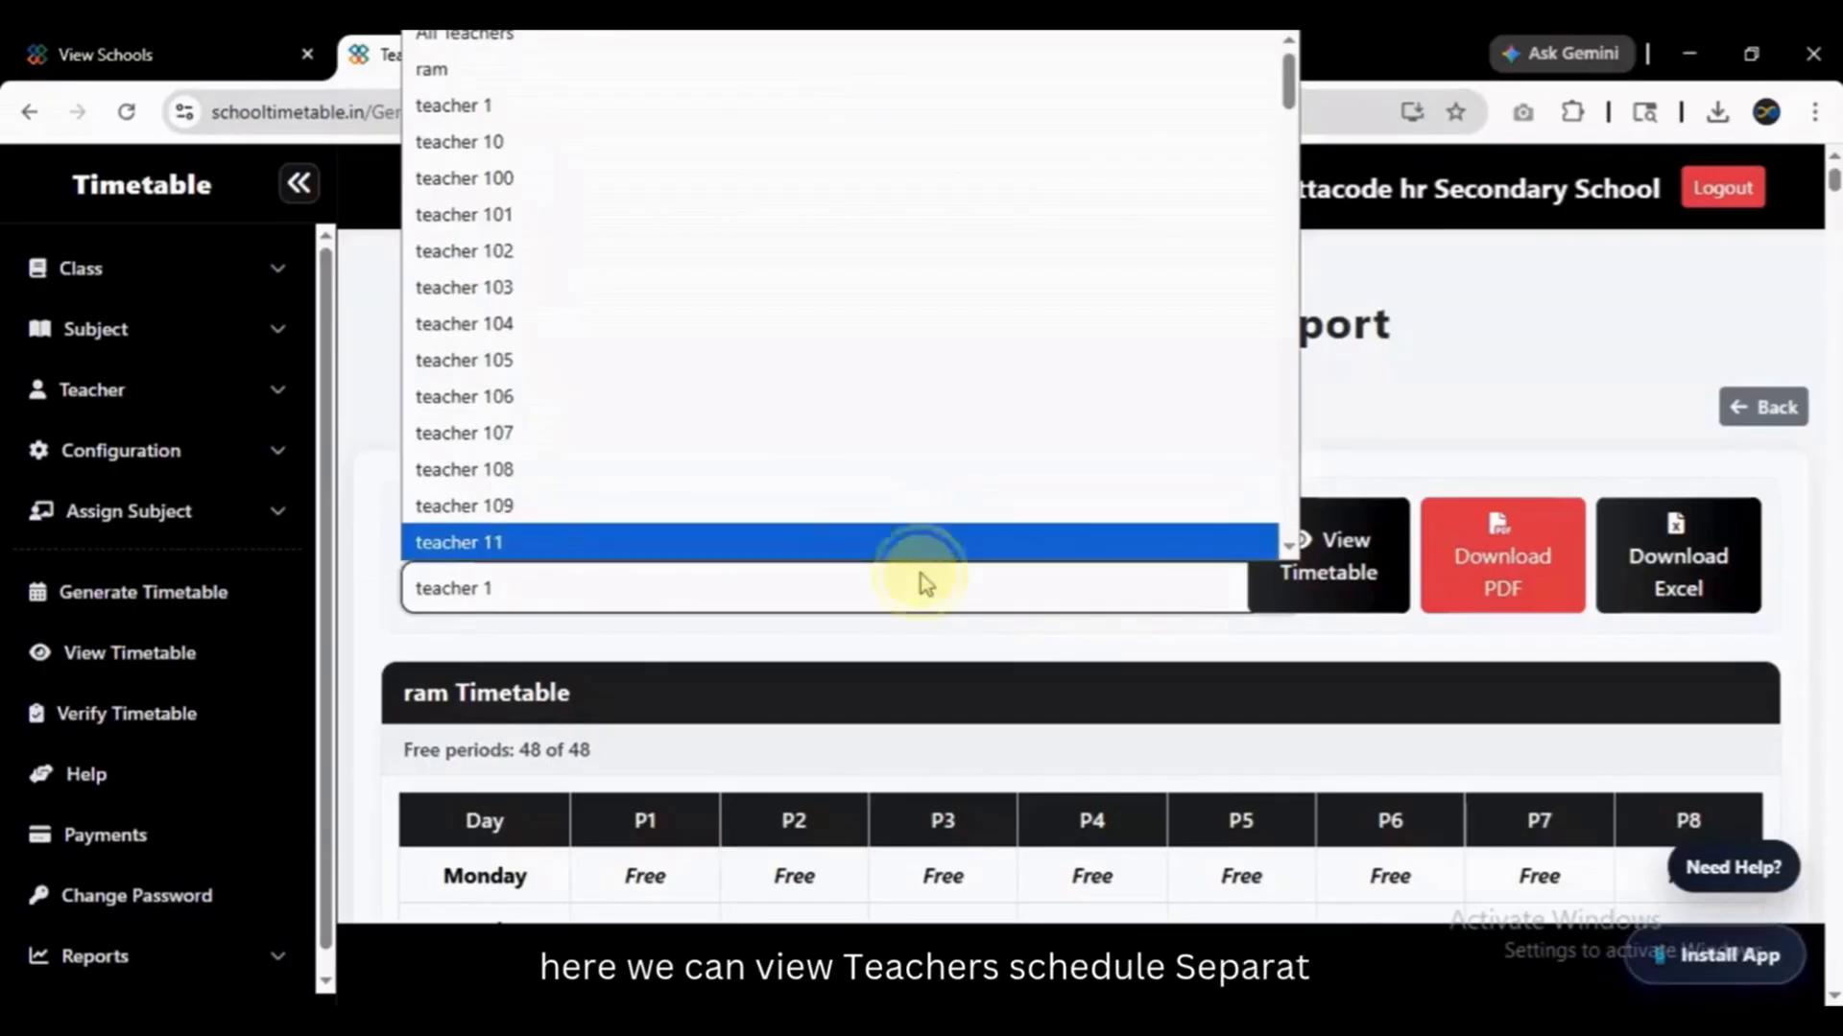
pyautogui.click(919, 574)
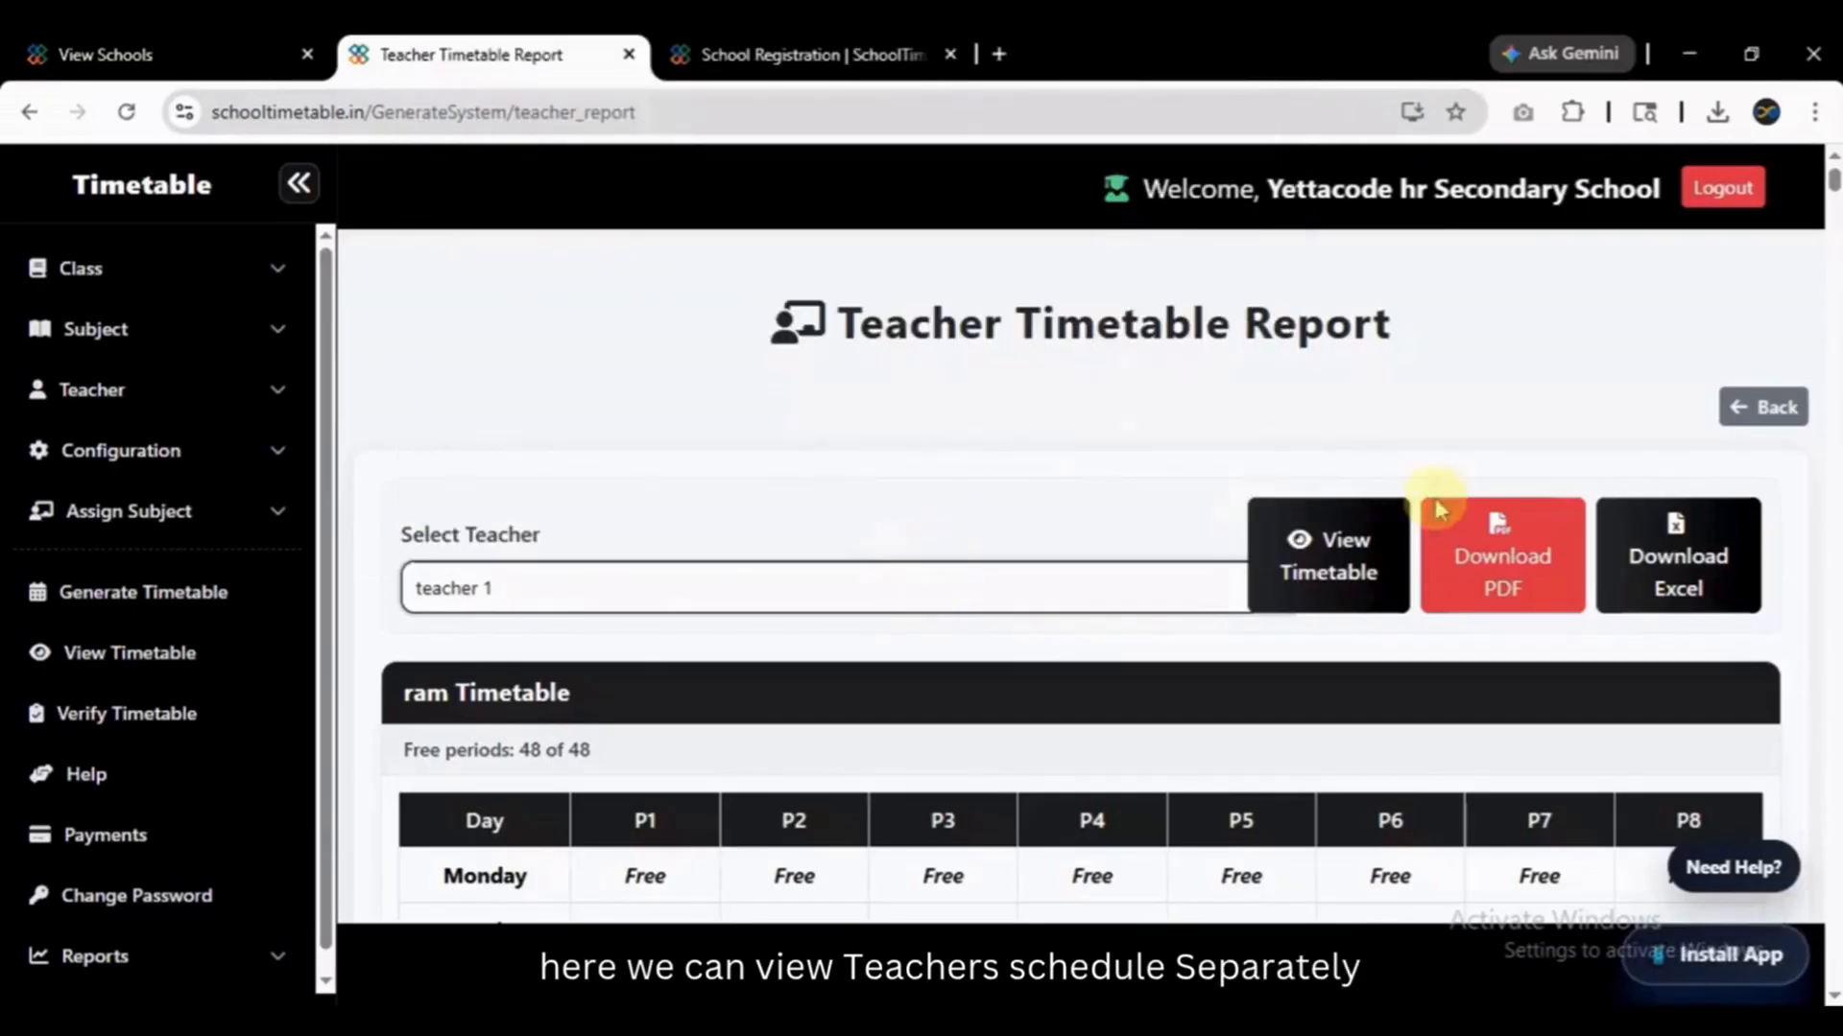
pyautogui.click(1372, 563)
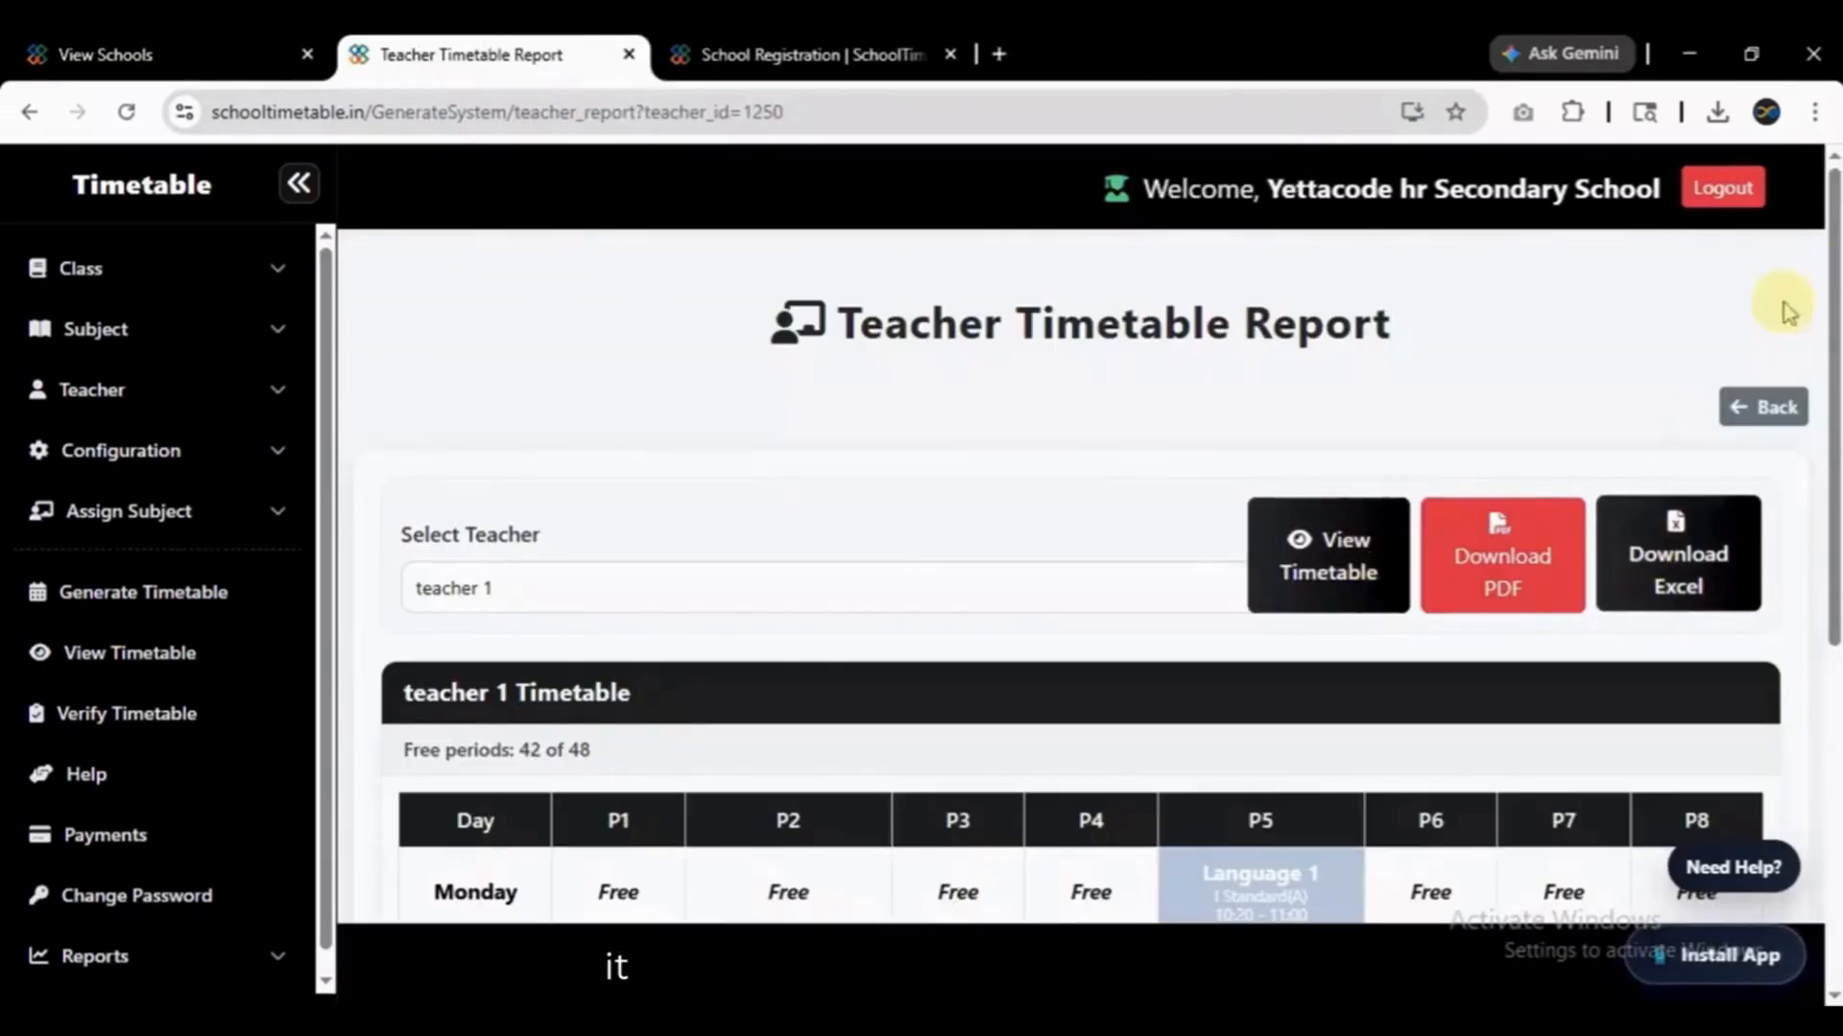
pyautogui.moveTo(1834, 288); pyautogui.dragTo(1835, 580)
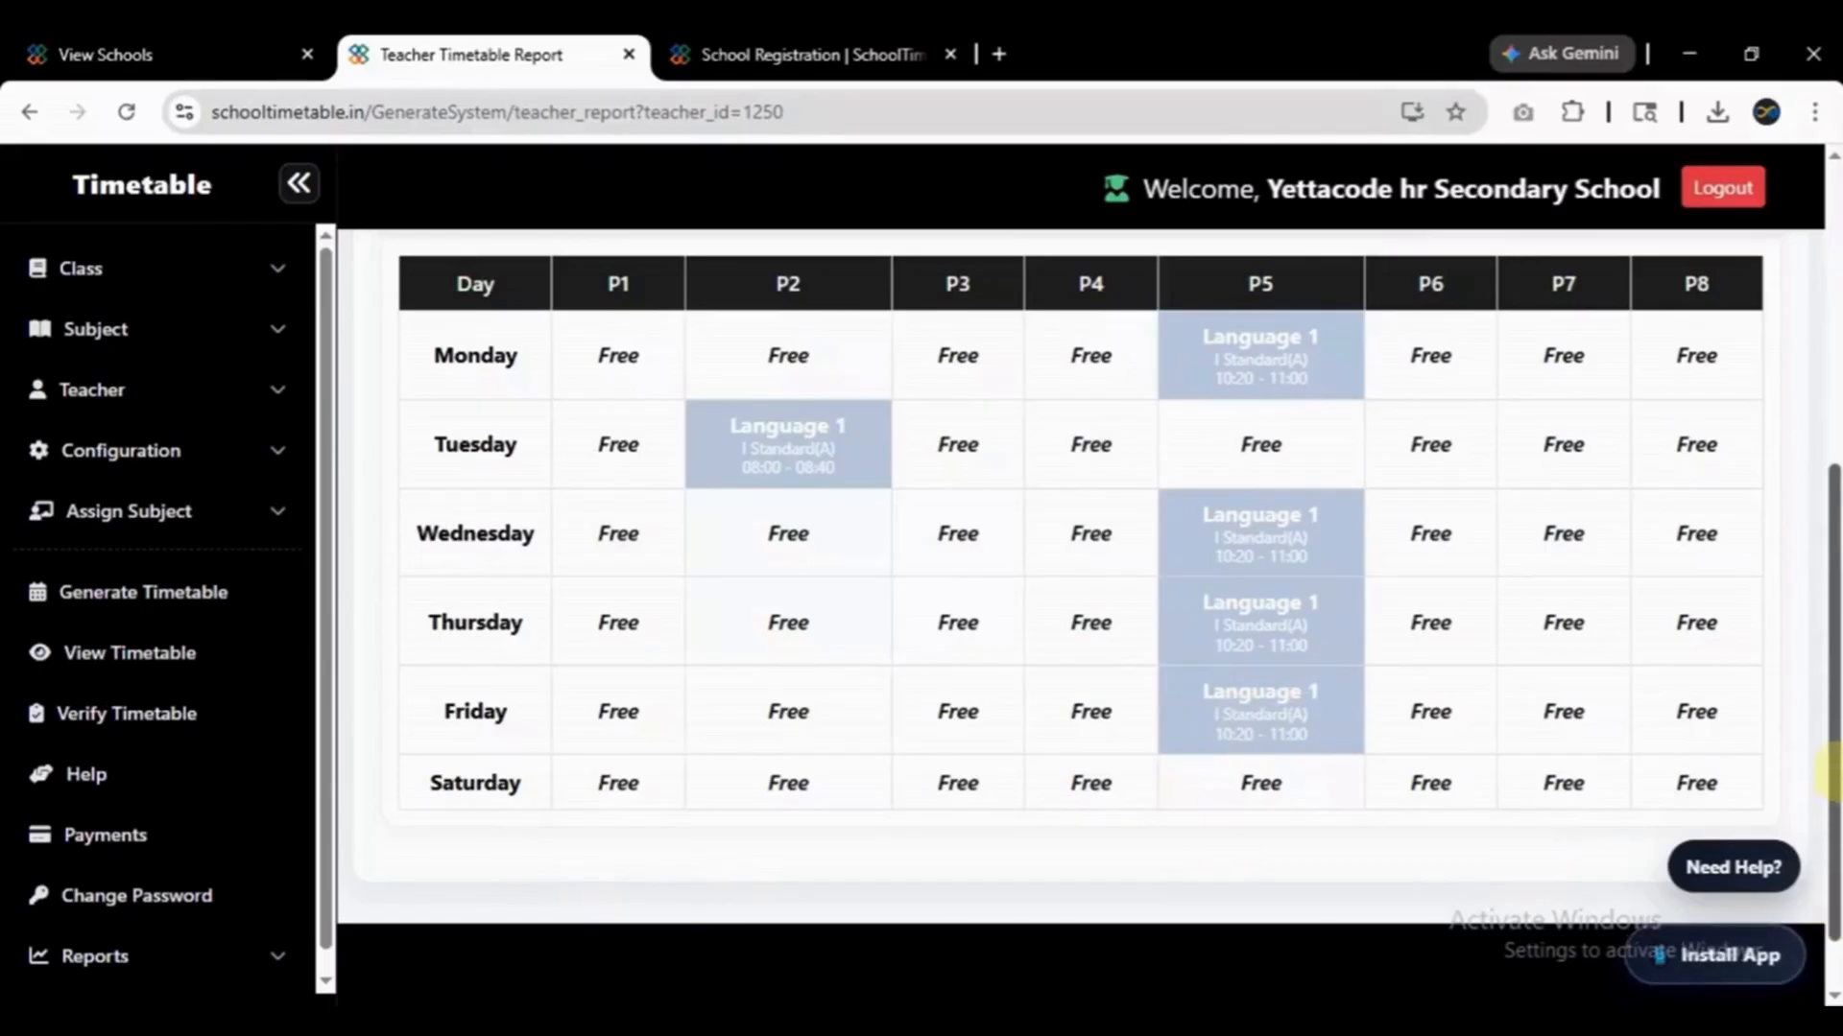
pyautogui.moveTo(1835, 837); pyautogui.dragTo(1835, 487)
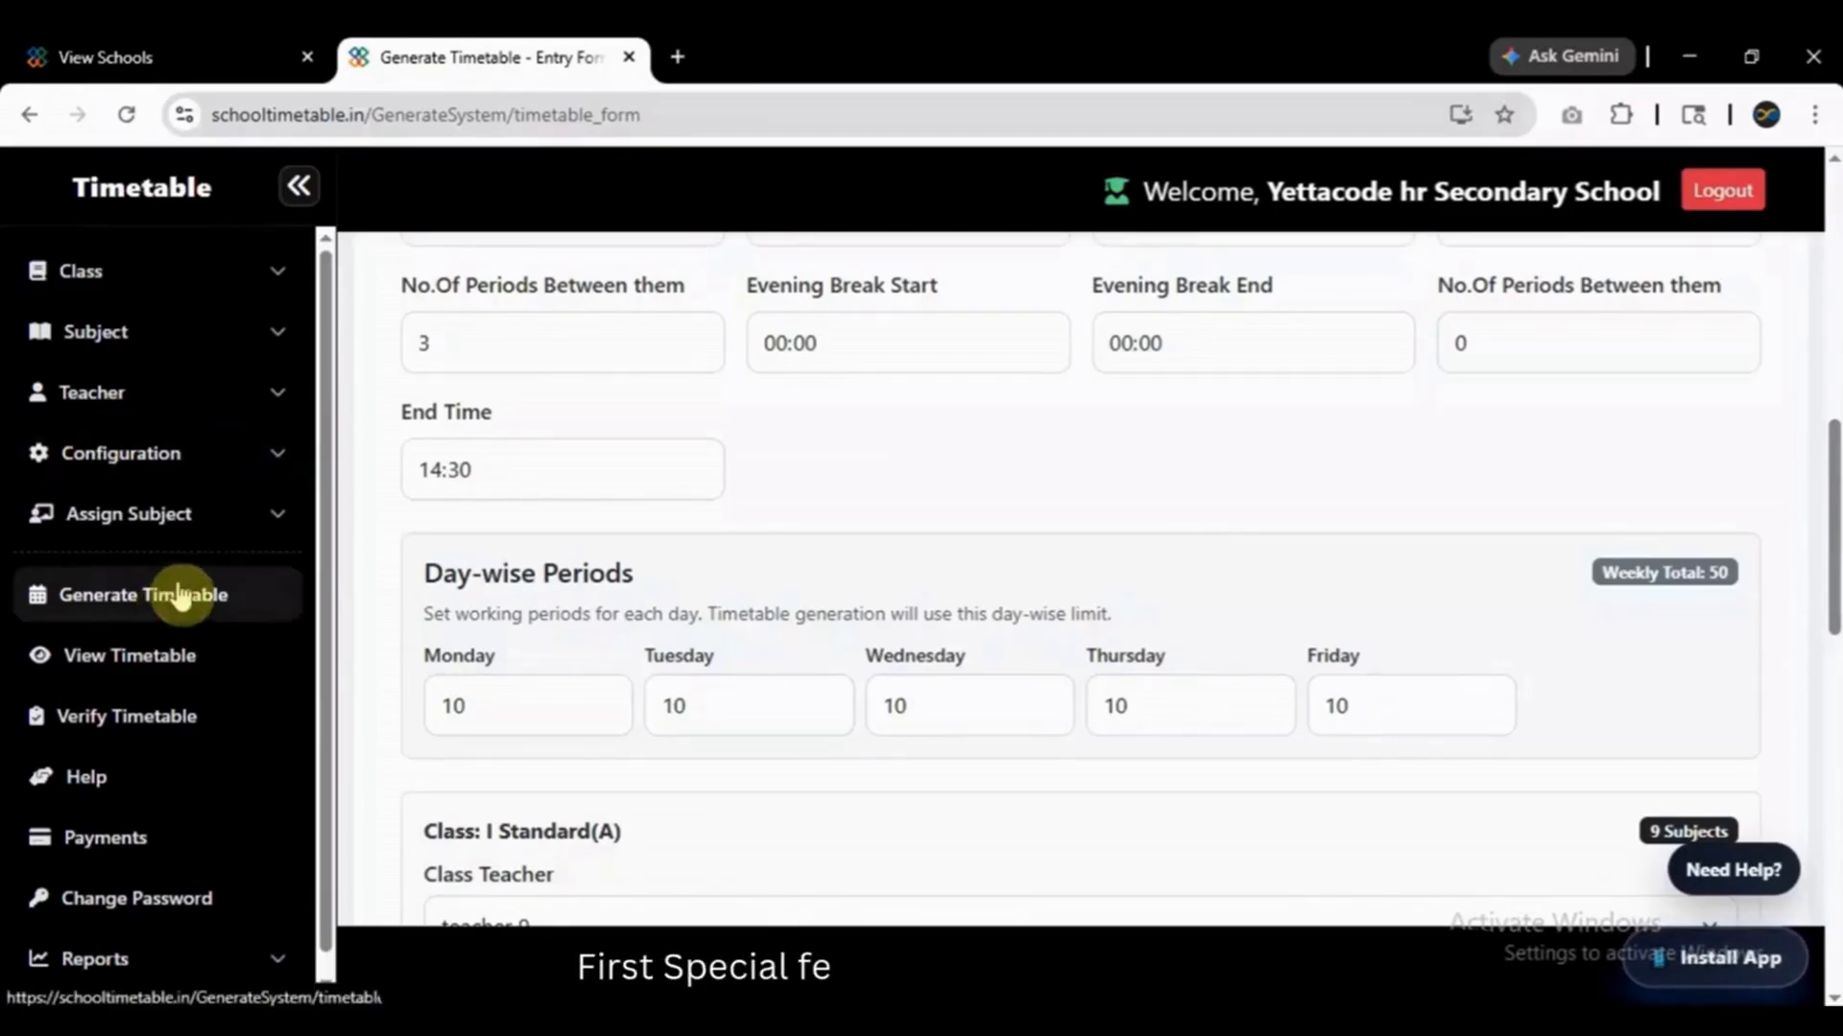
# Open the teacher attendance dashboard and mark teacher 23 as Absent for today.
pyautogui.click(146, 414)
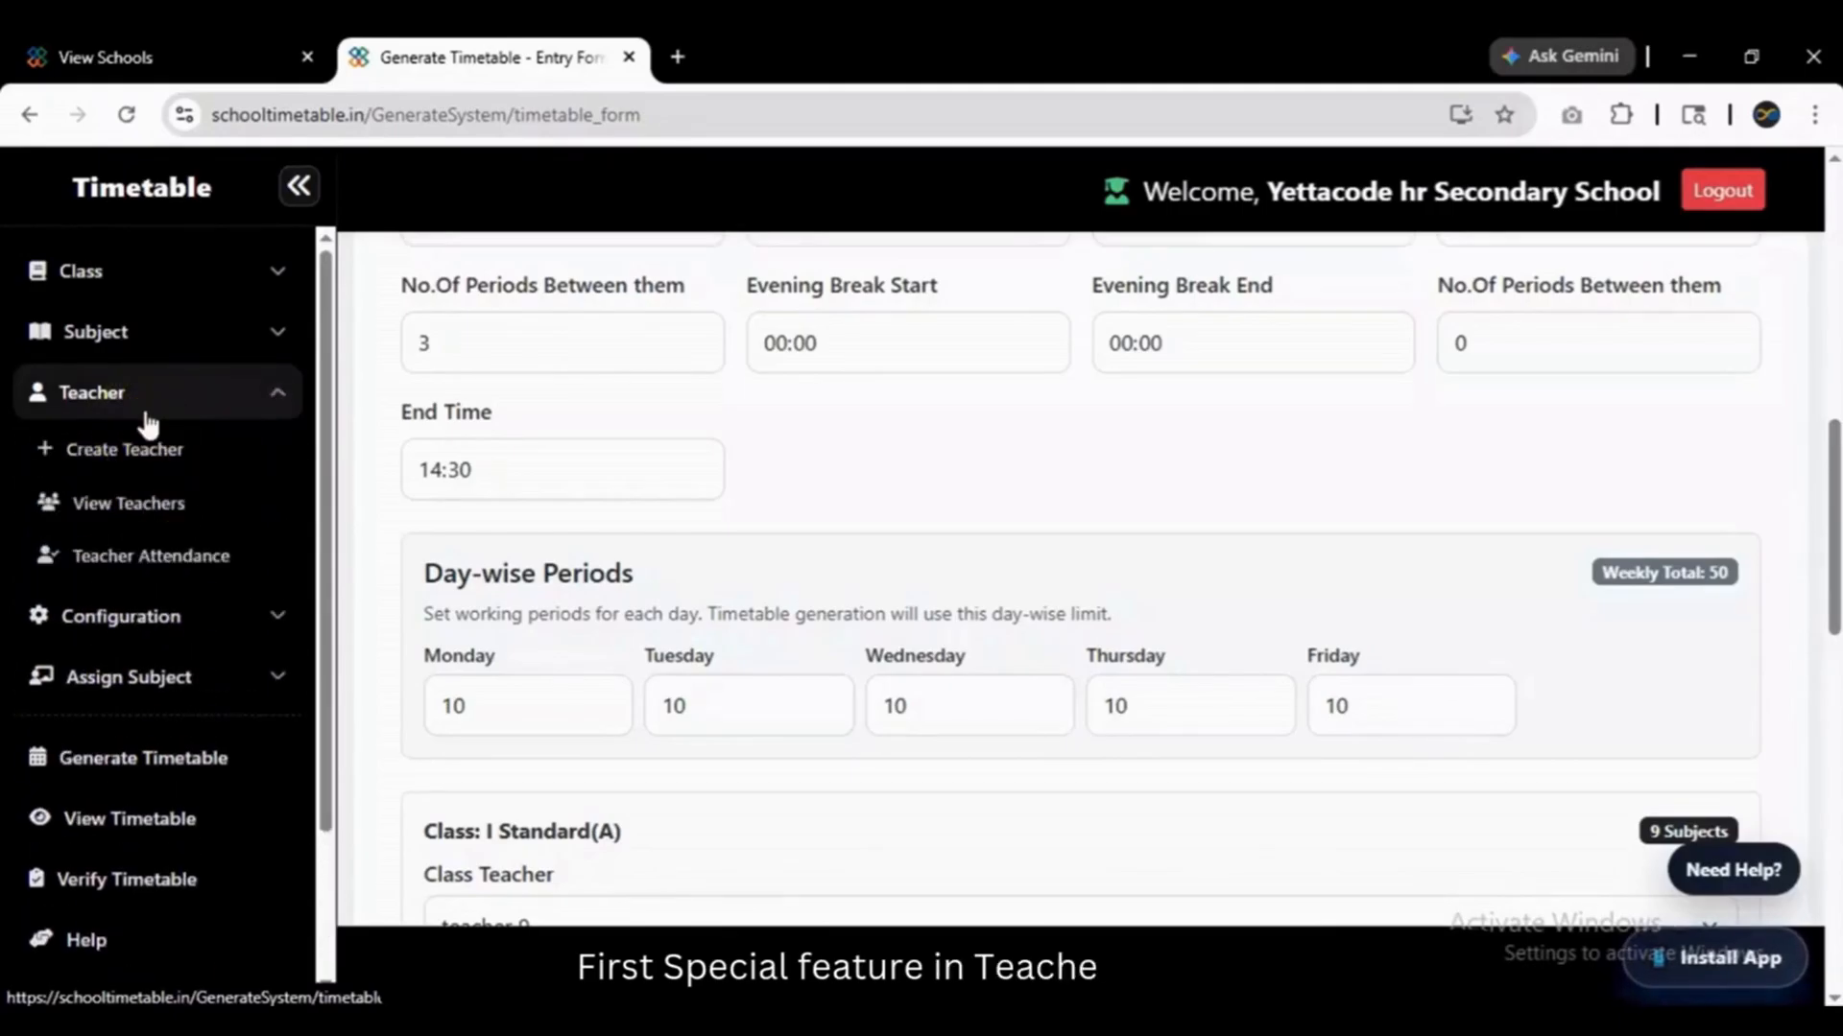
pyautogui.click(173, 576)
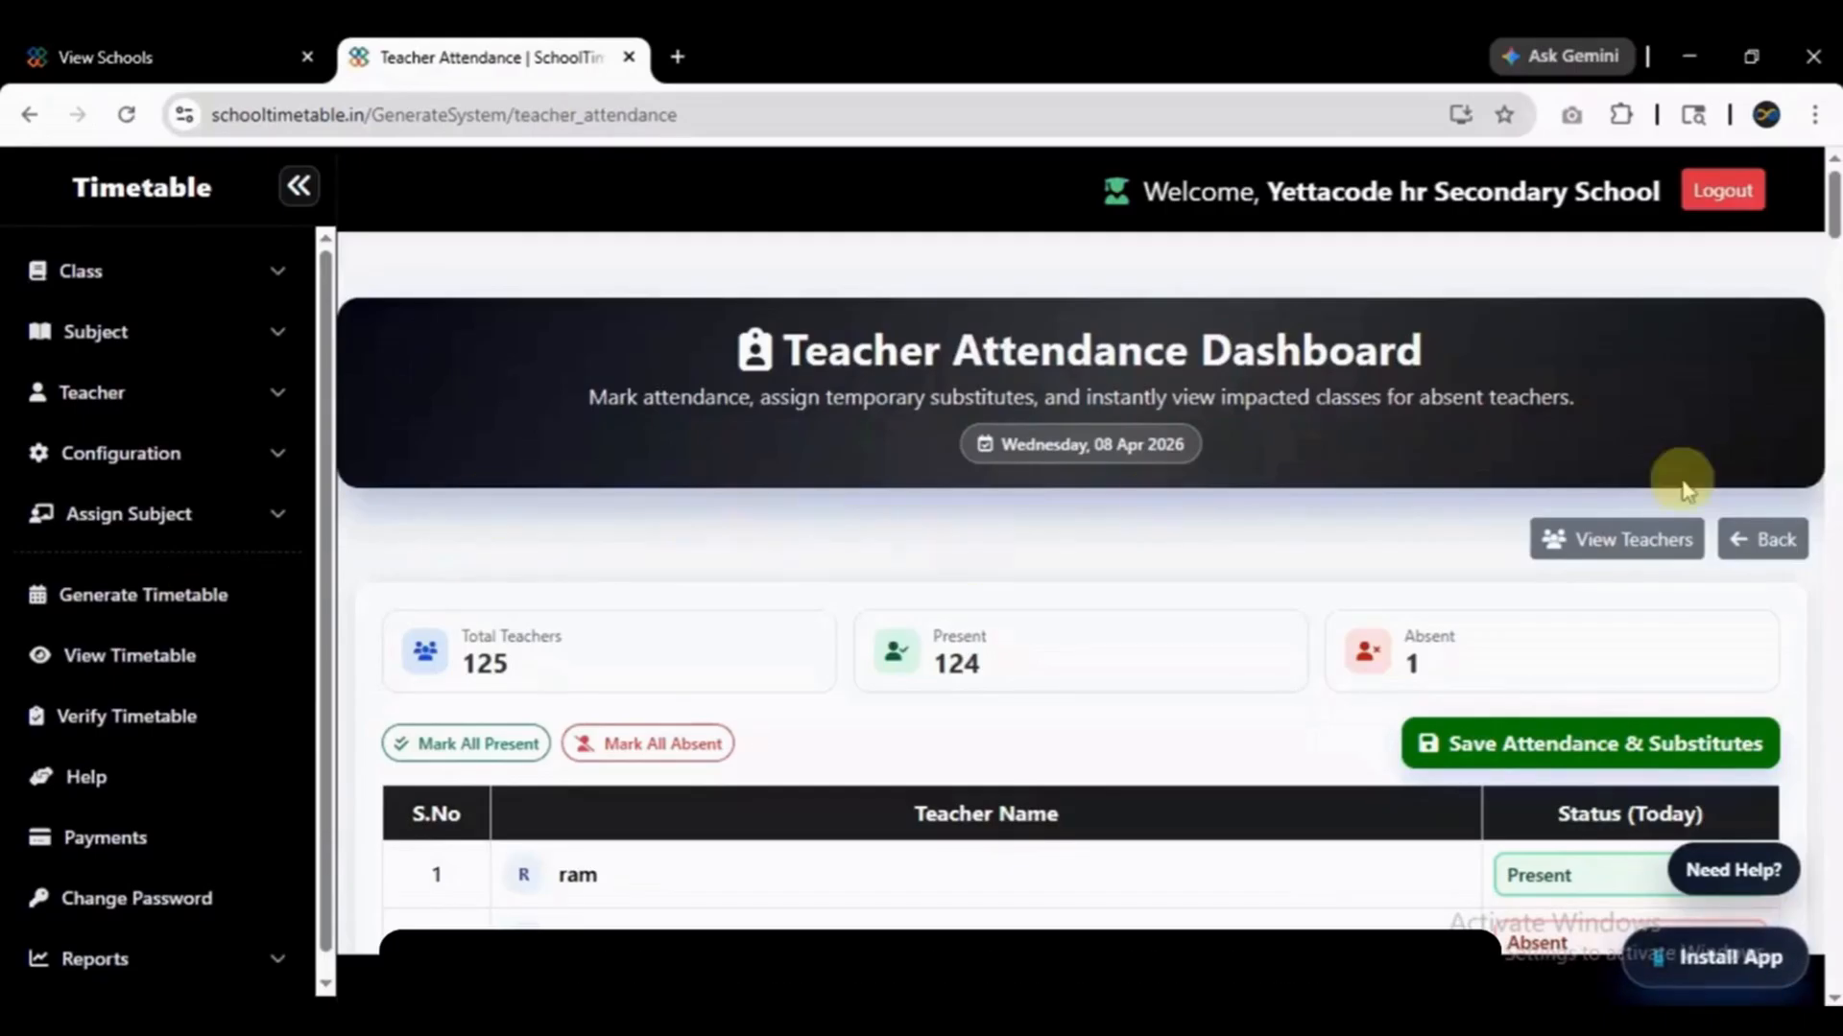
pyautogui.moveTo(1831, 222); pyautogui.dragTo(1830, 479)
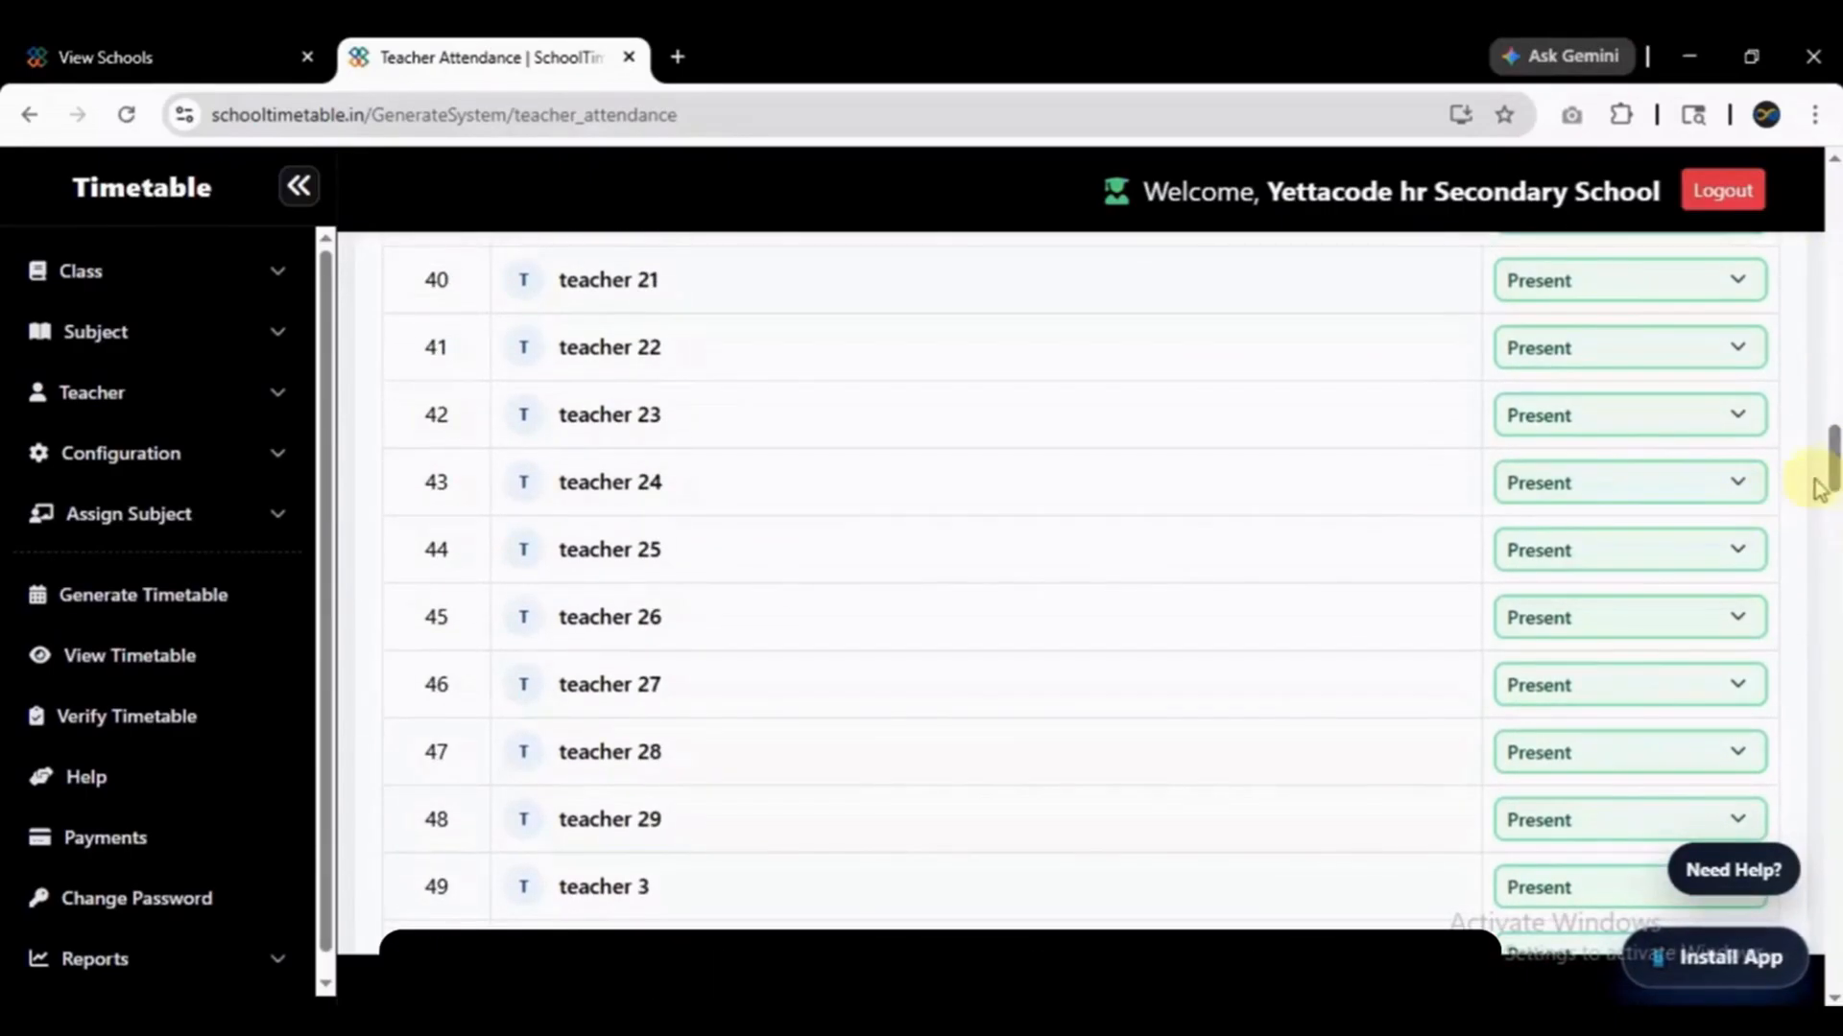
pyautogui.click(1637, 417)
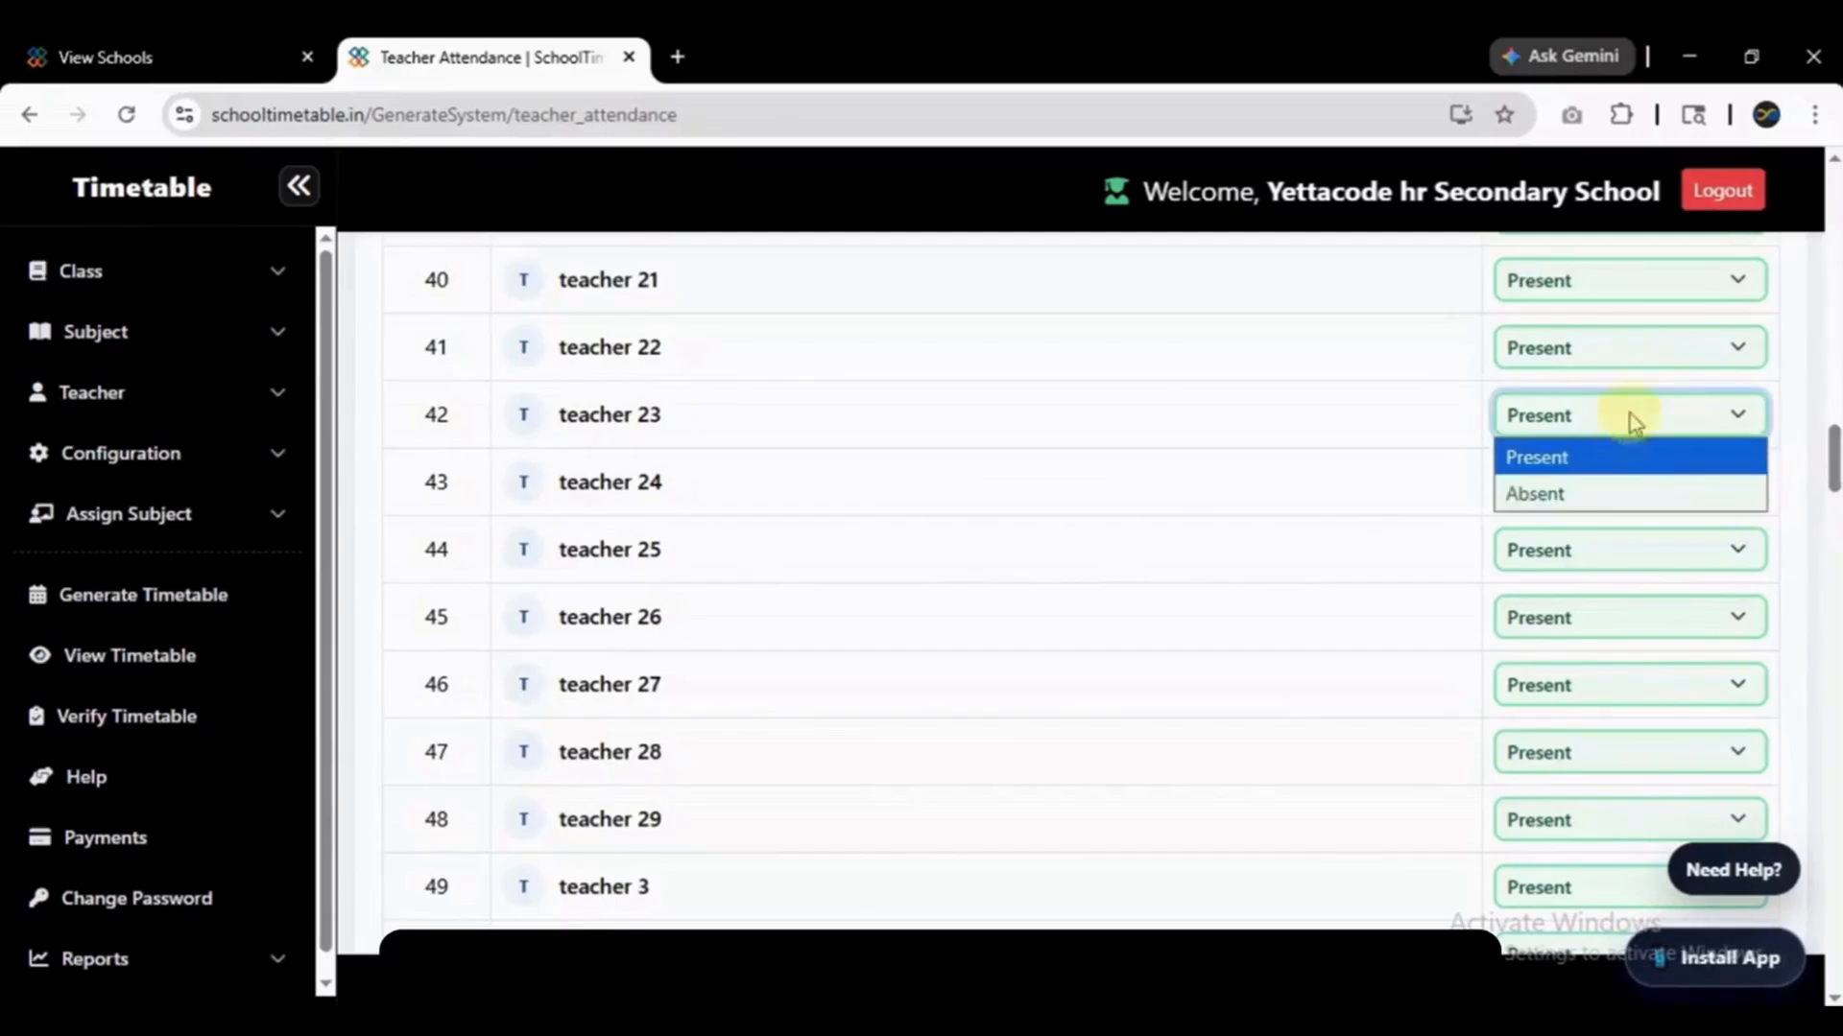
pyautogui.click(1588, 493)
# Switch teacher 1's status to Present and back to Absent, and save the attendance and substitutes.
pyautogui.moveTo(1833, 461); pyautogui.dragTo(1831, 219)
pyautogui.click(1598, 652)
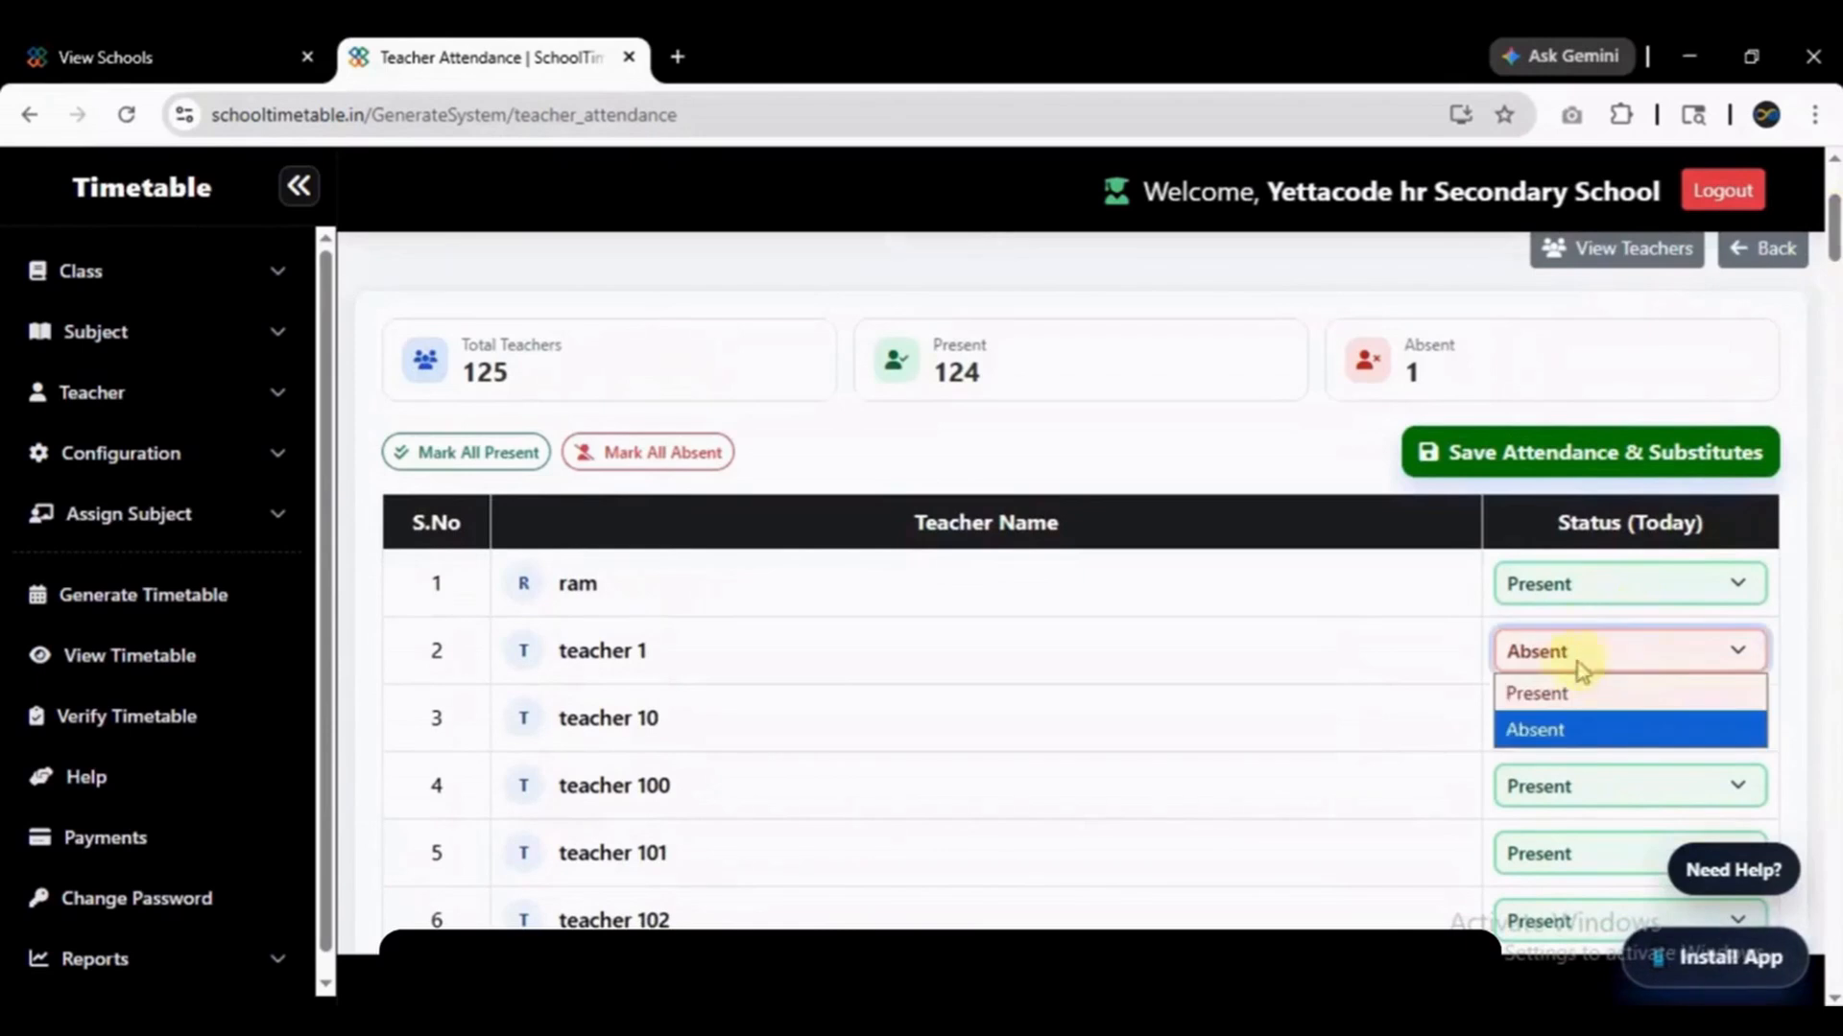
pyautogui.click(1555, 704)
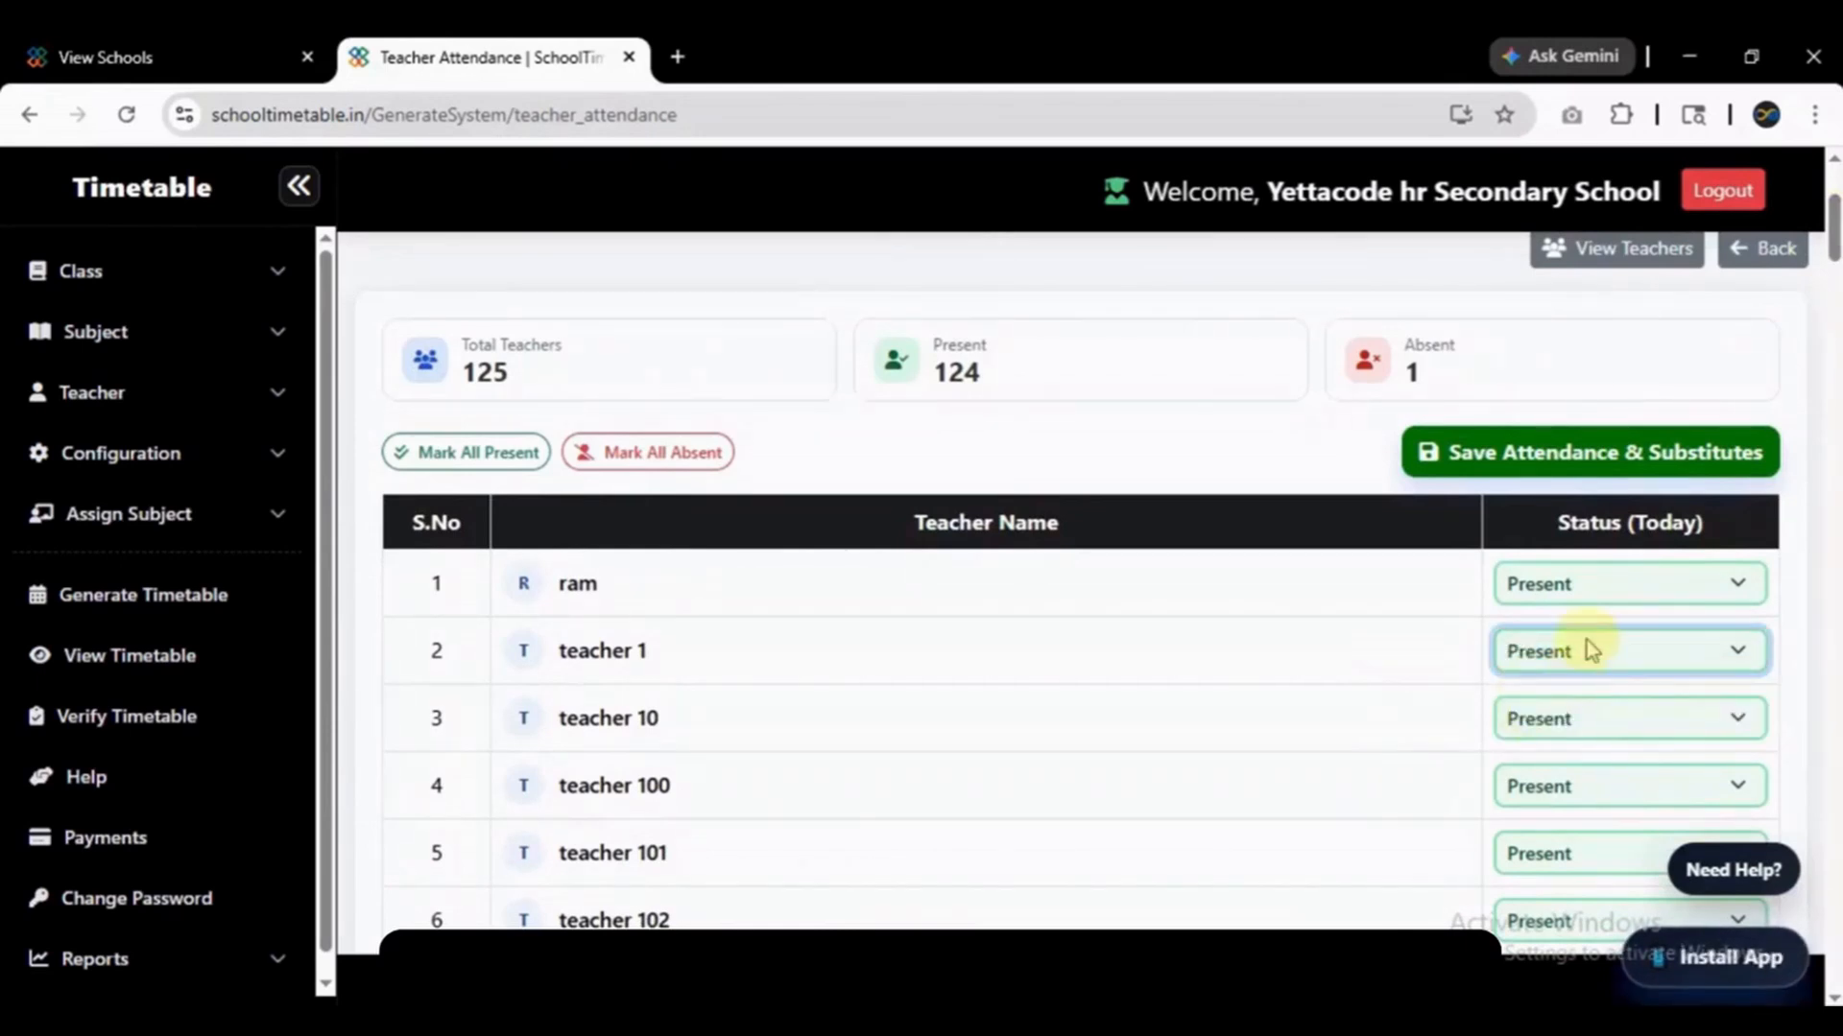
pyautogui.click(1586, 645)
pyautogui.click(1574, 732)
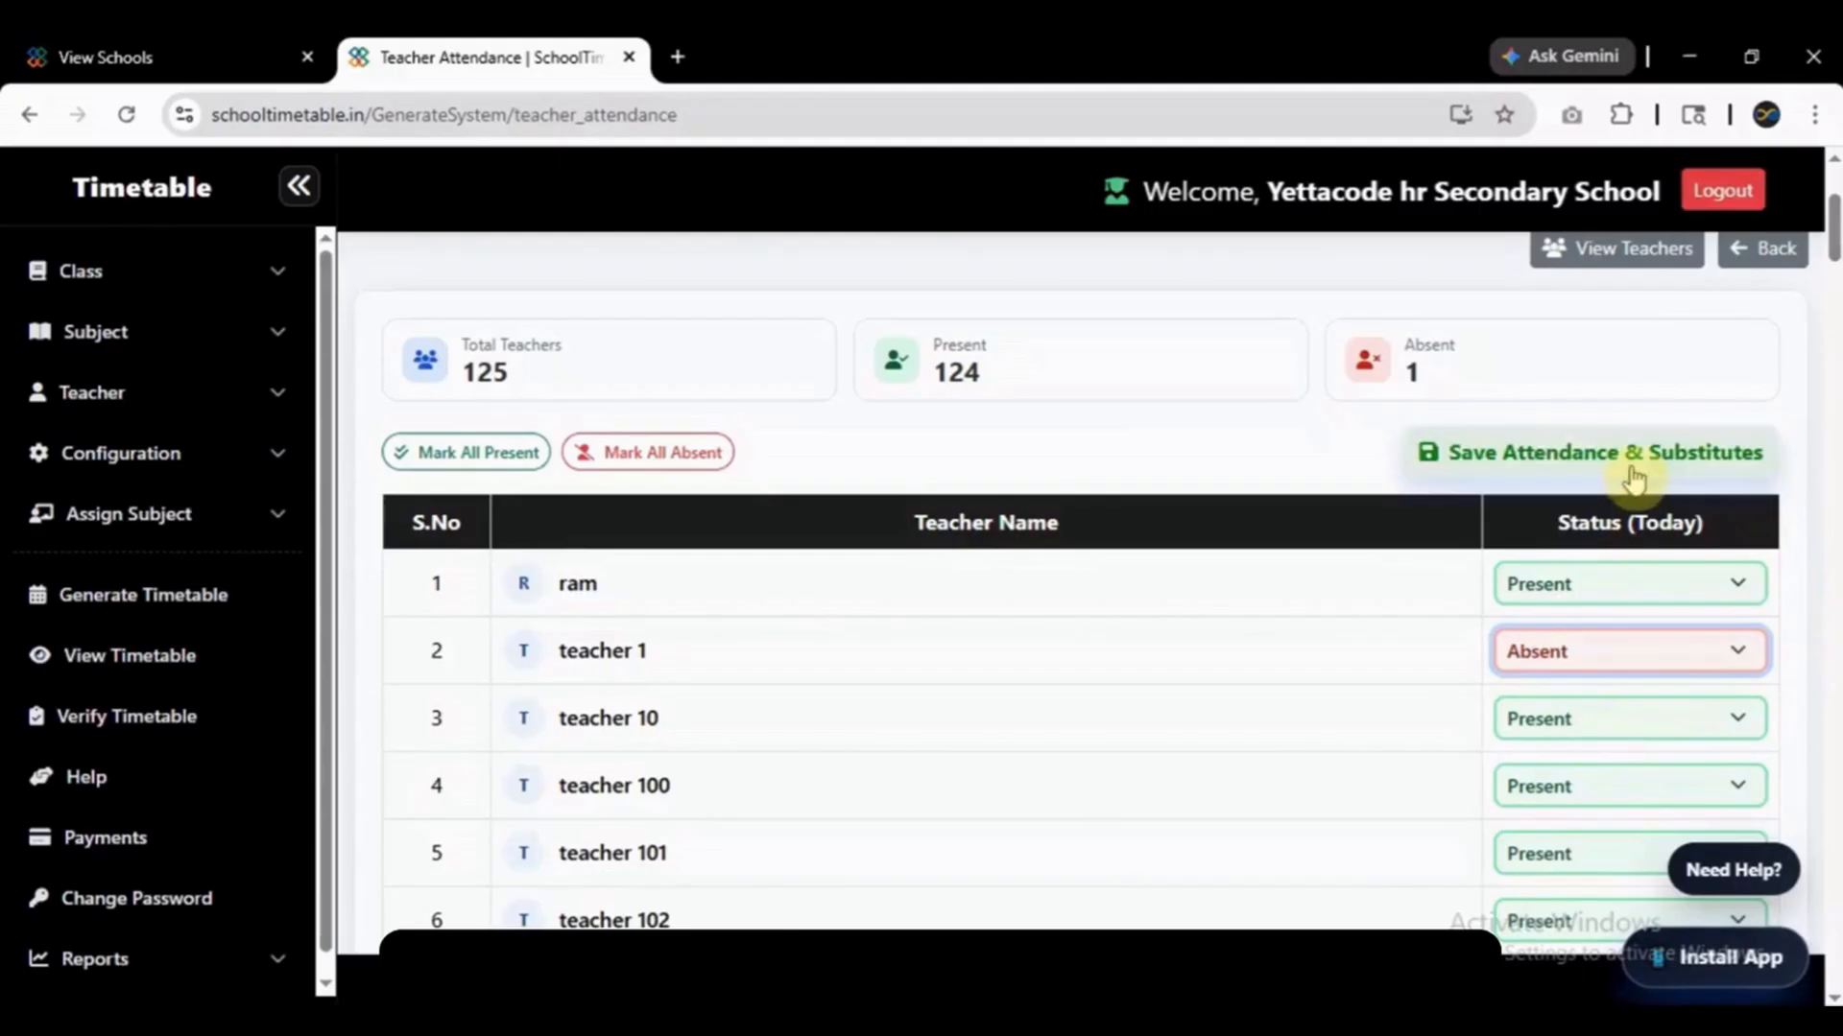
pyautogui.click(1600, 464)
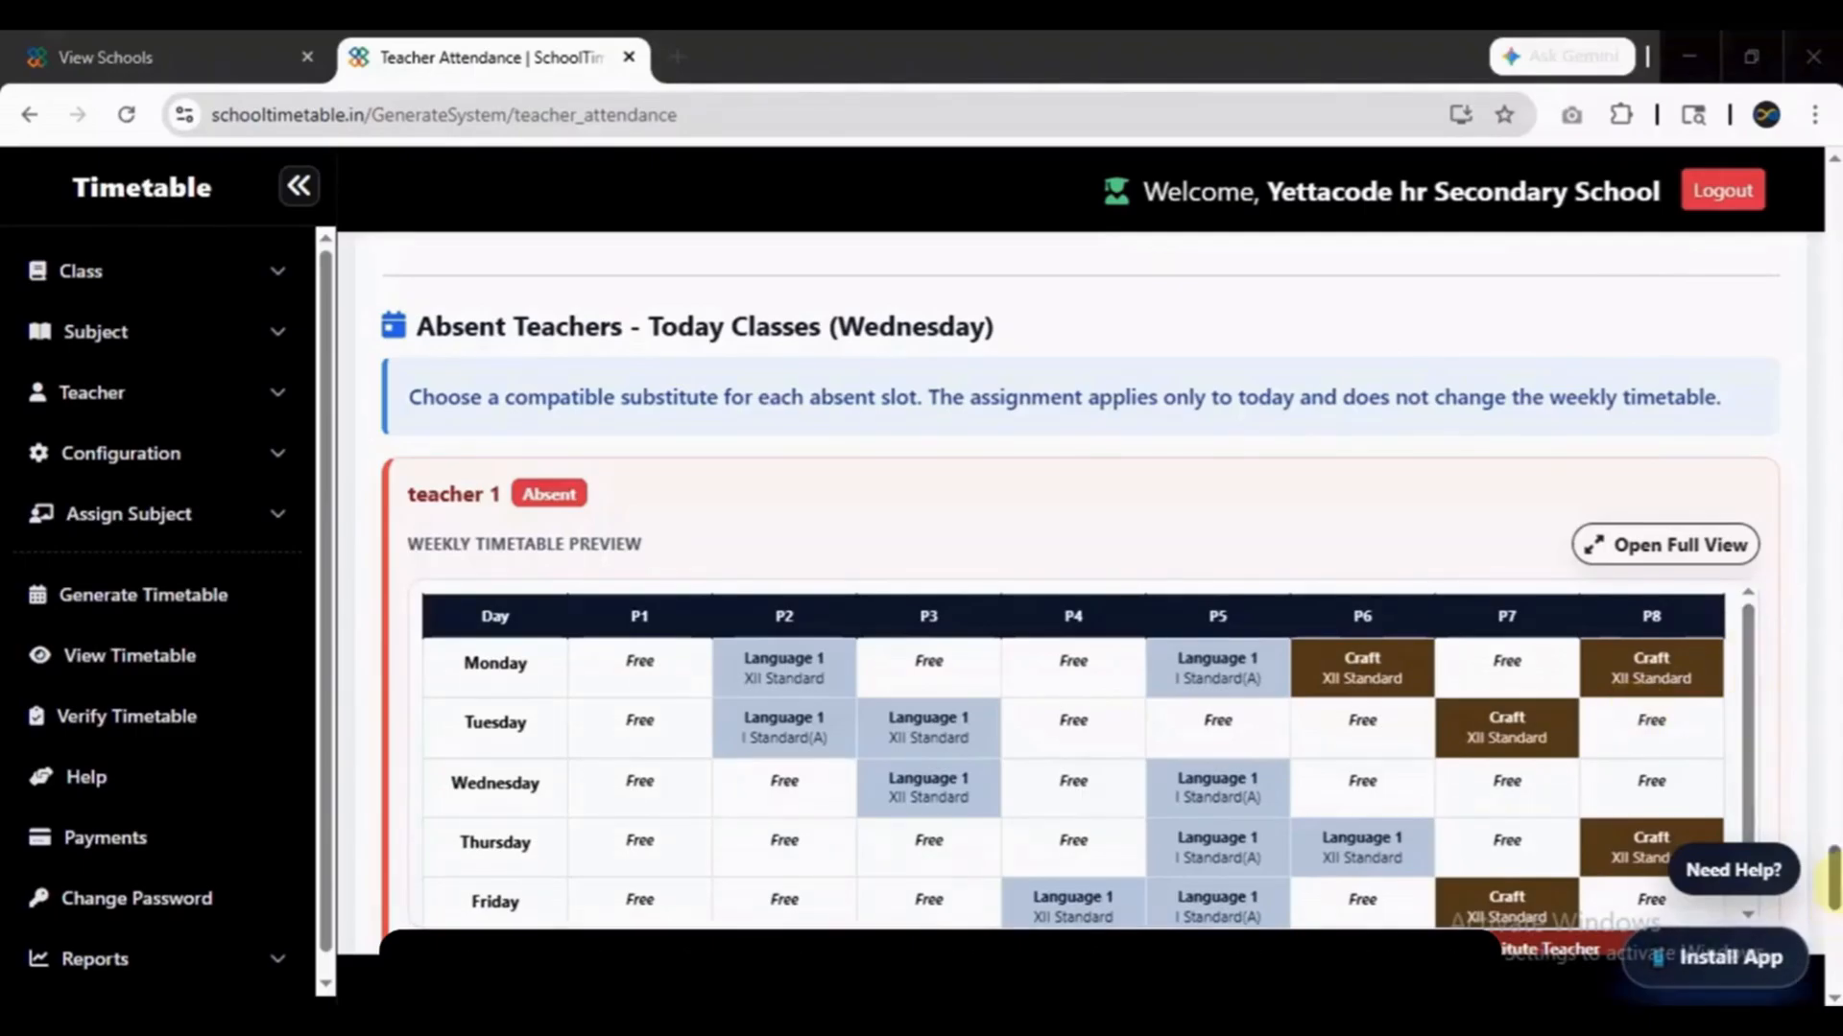
# Assign substitutes for absent teacher 1's classes today: teacher 4 for period P5 and teacher 3 for period P3.
pyautogui.moveTo(1834, 883); pyautogui.dragTo(1834, 897)
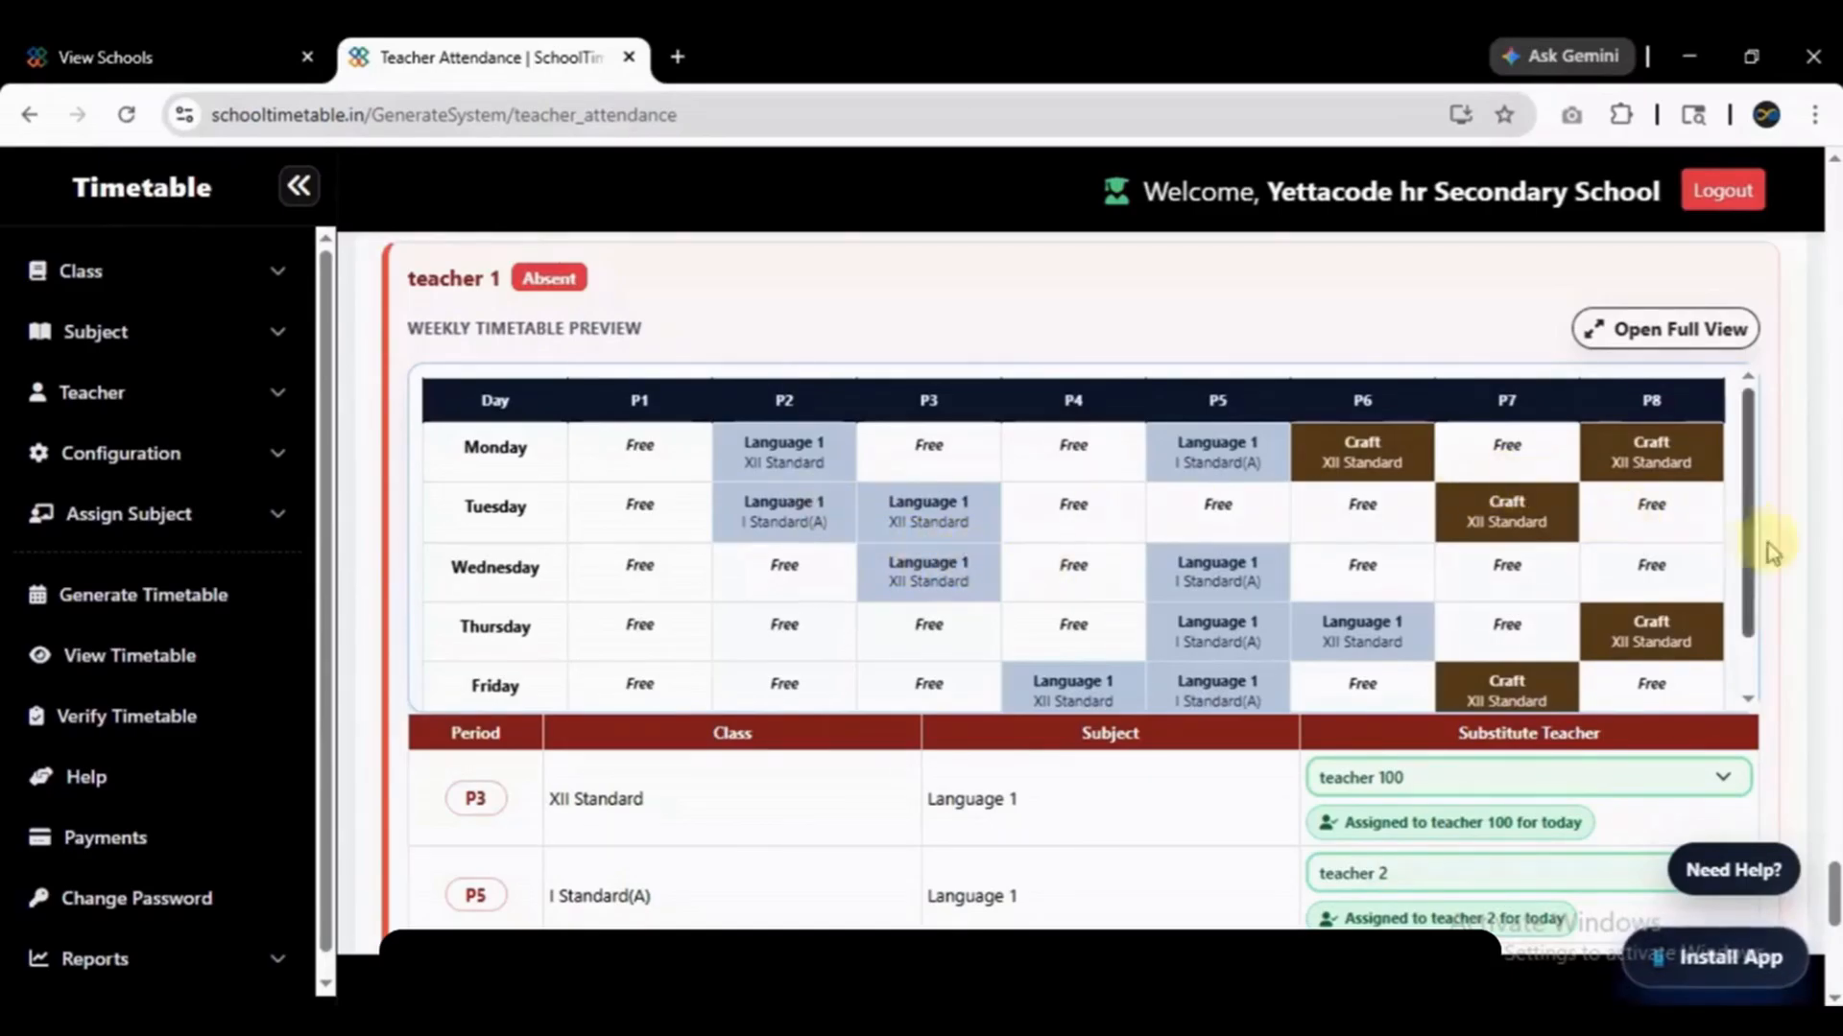
pyautogui.scroll(-1, 1809, 566)
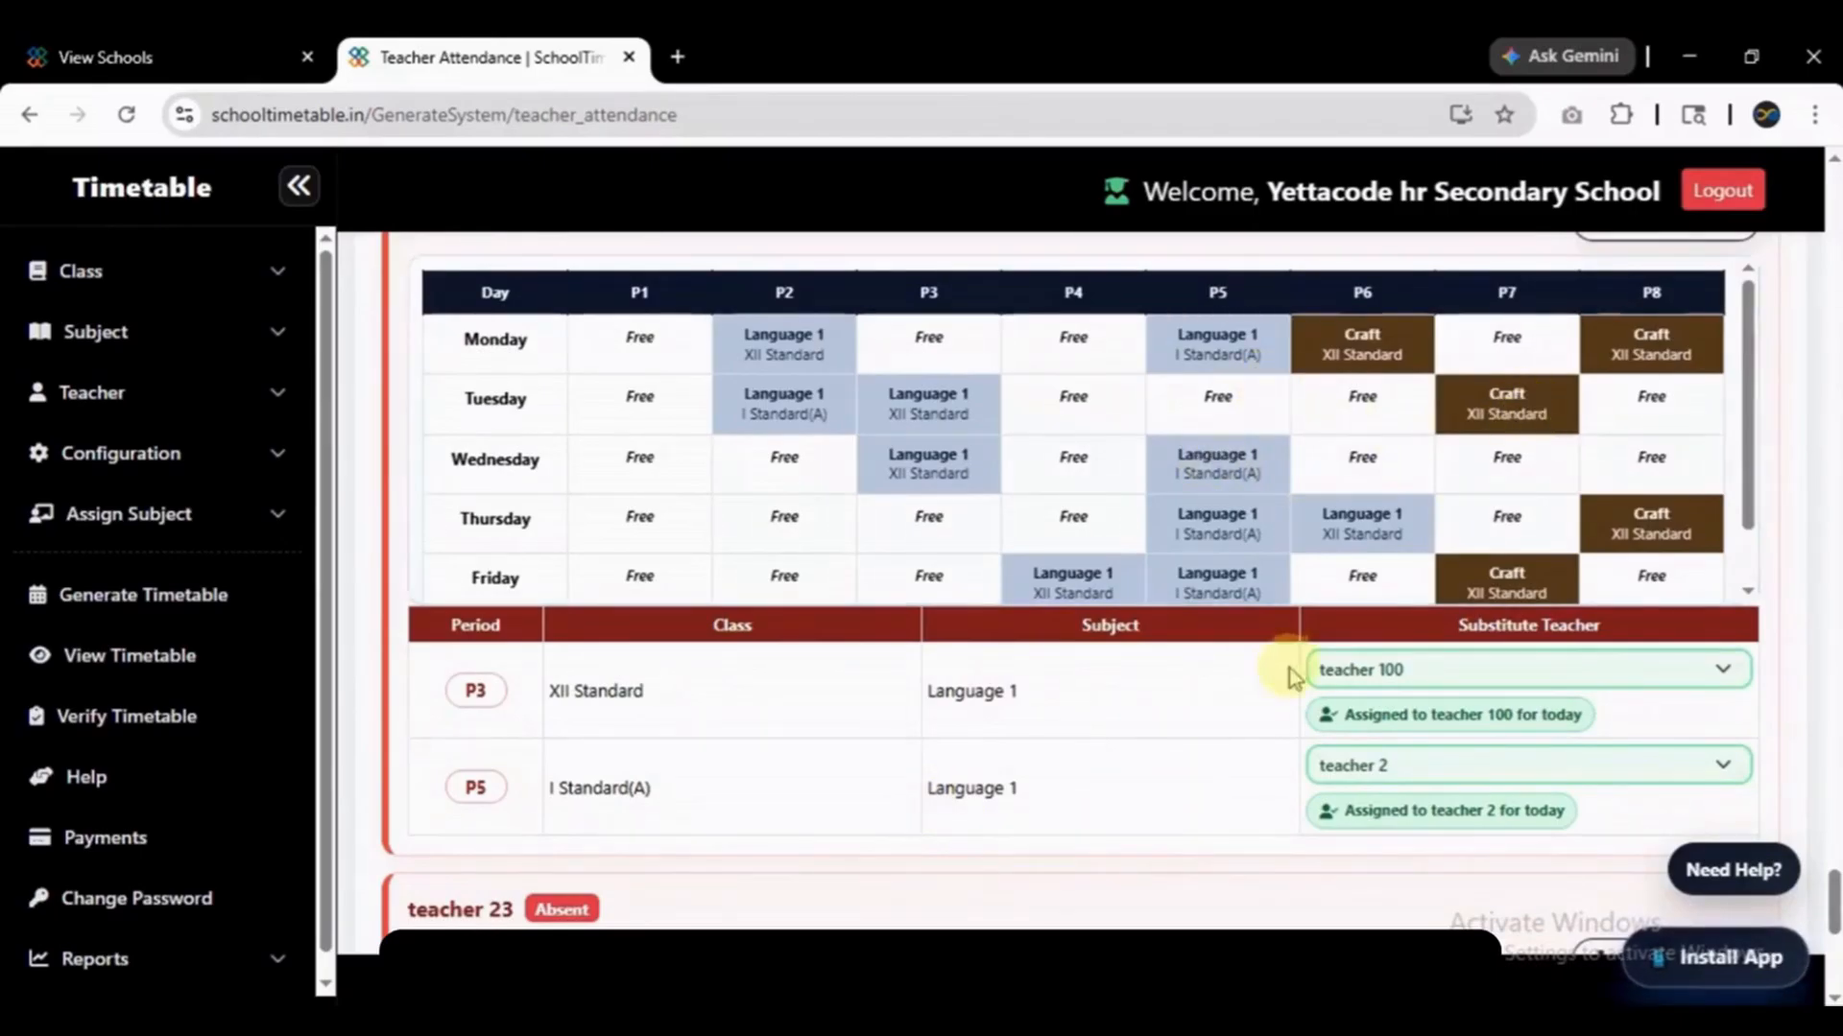
pyautogui.click(1375, 772)
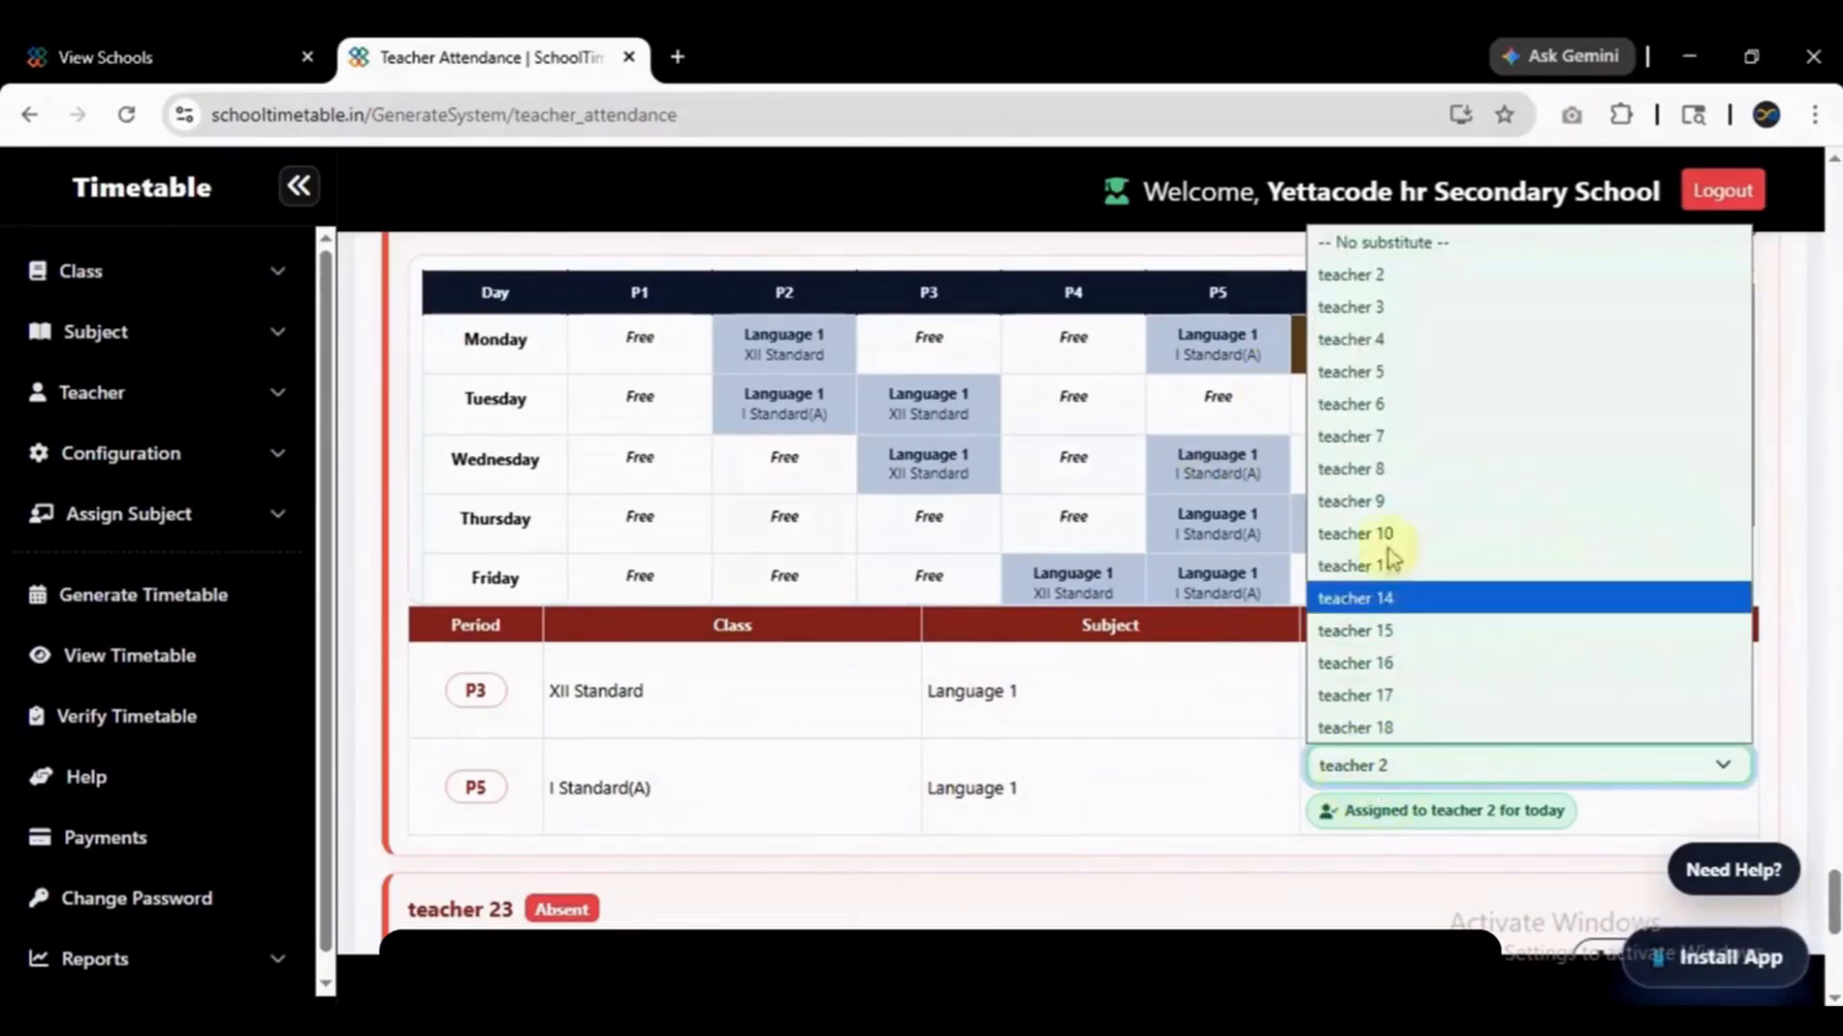
pyautogui.click(1419, 339)
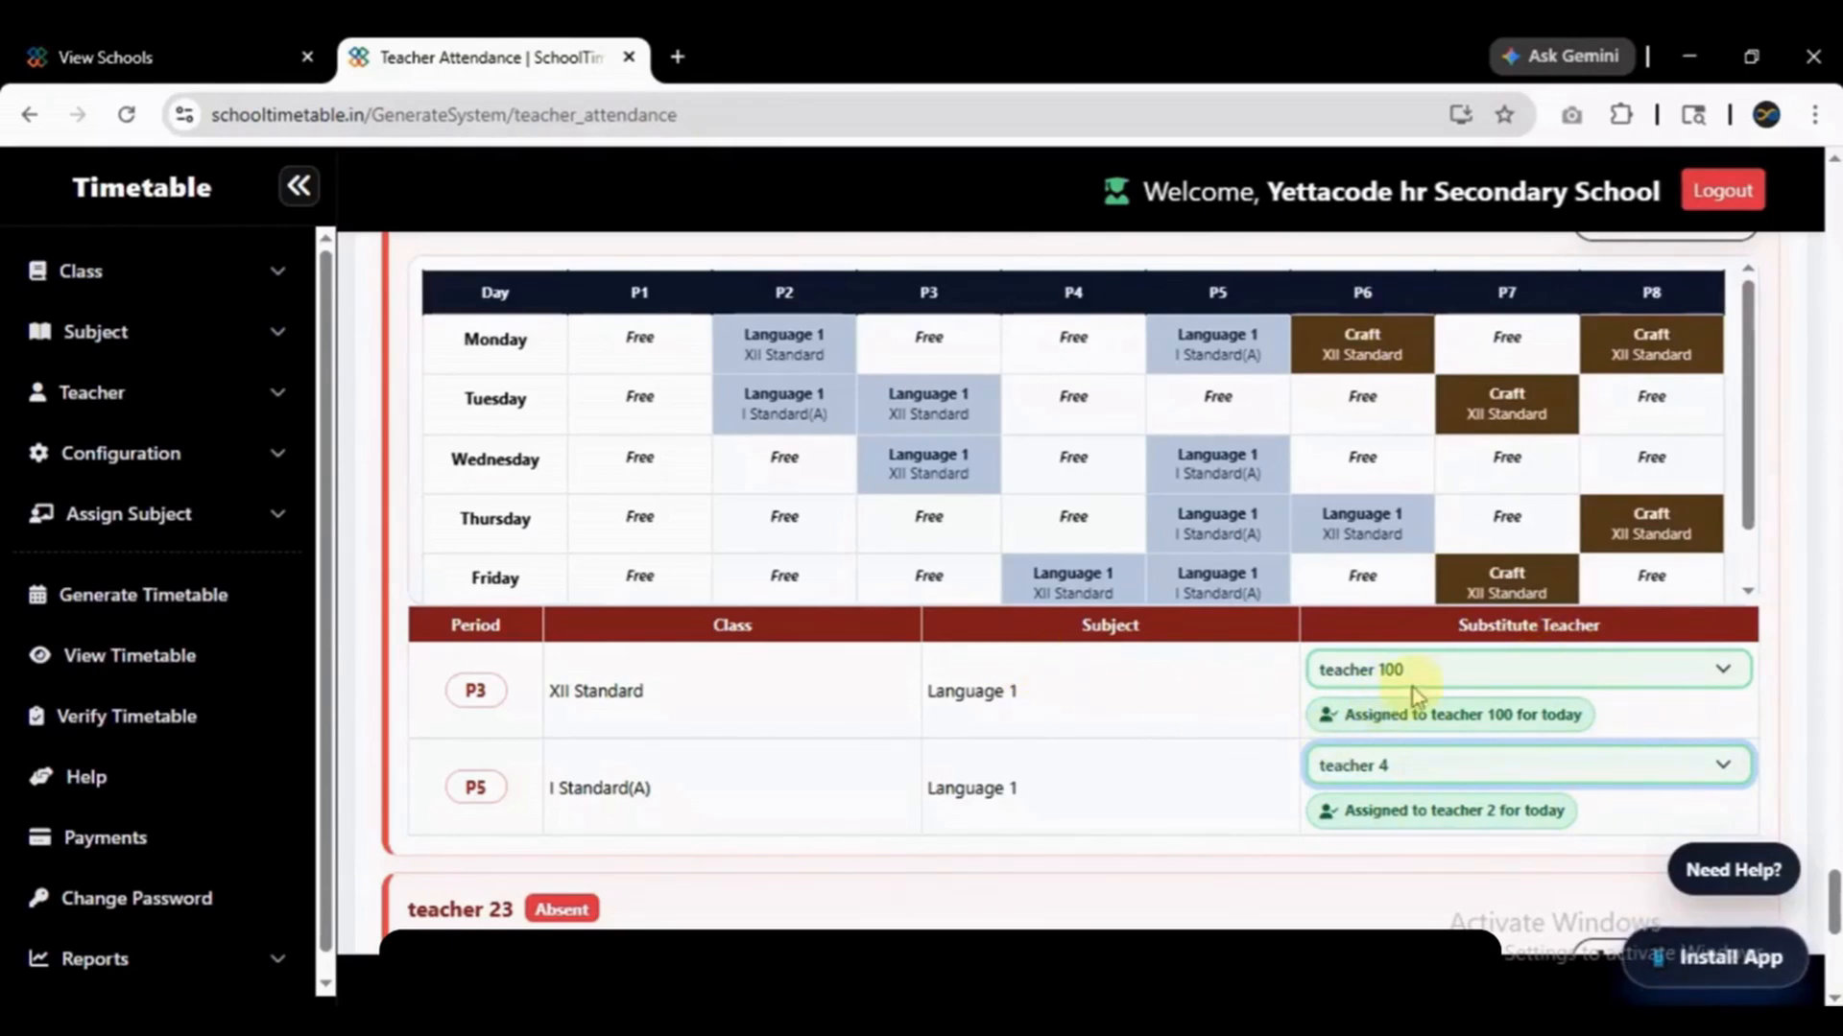
pyautogui.click(1435, 675)
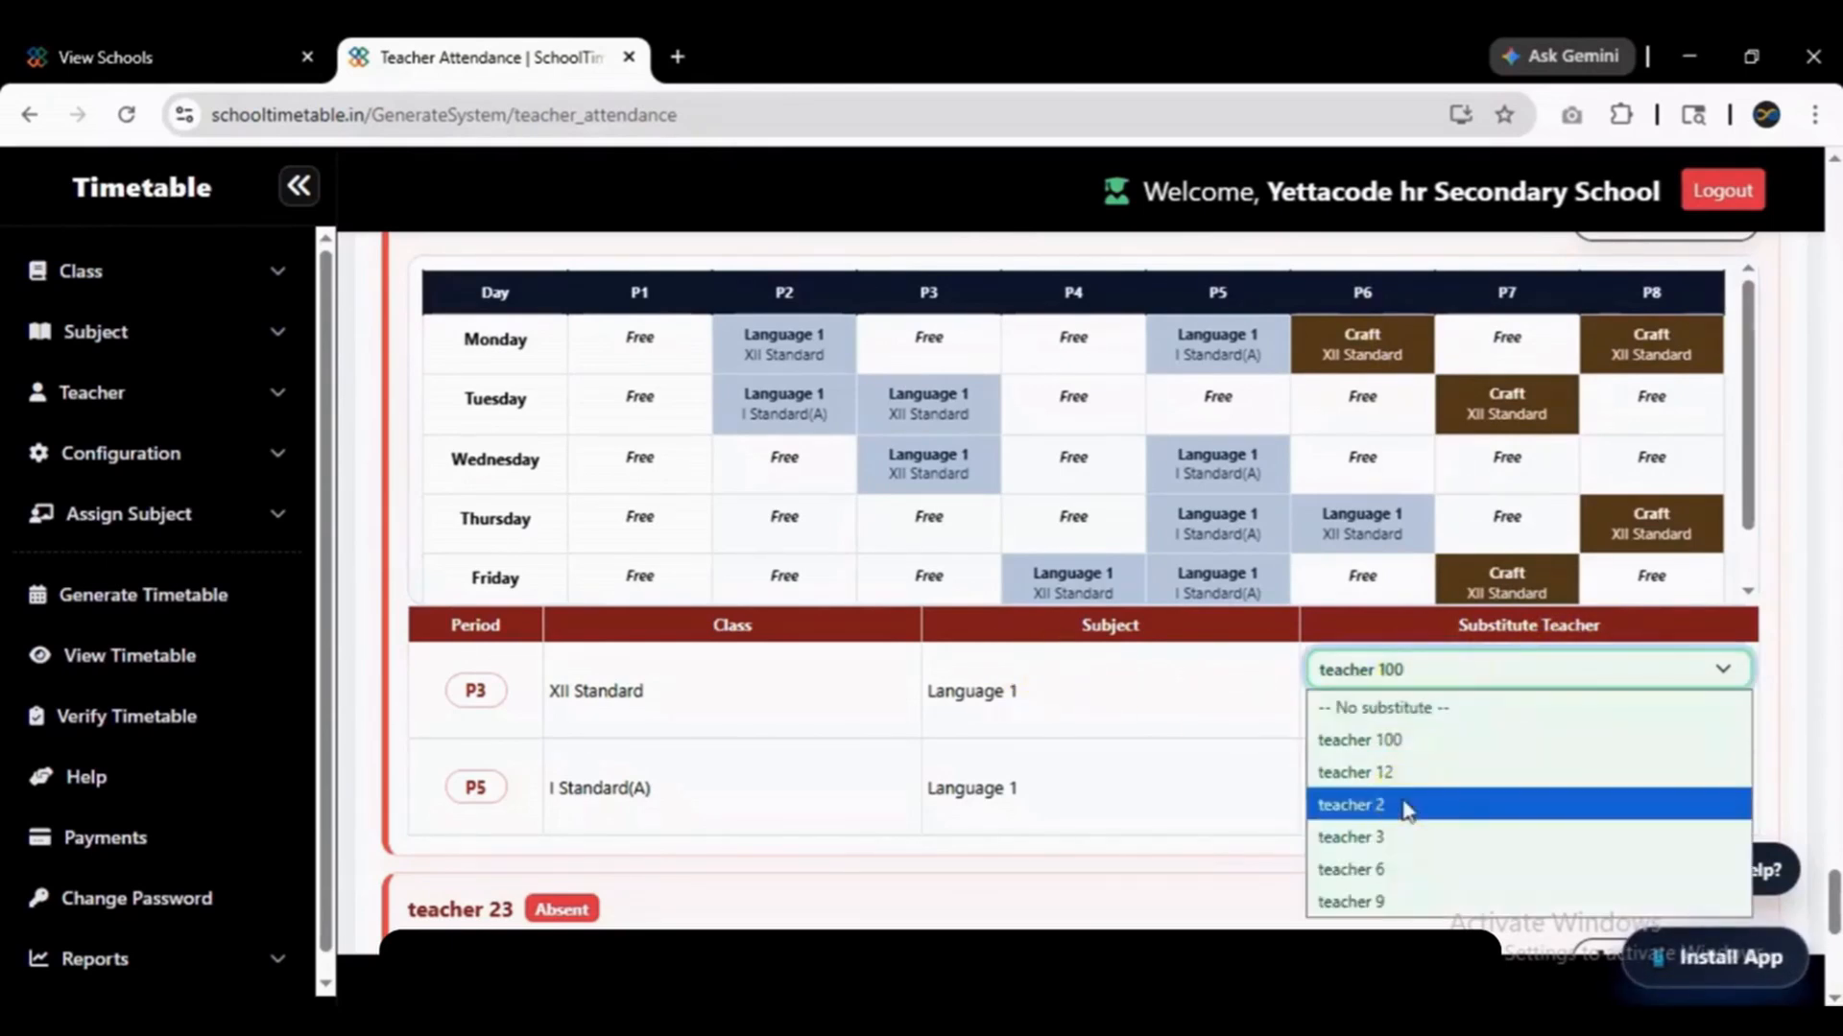
pyautogui.click(1399, 806)
pyautogui.click(1459, 669)
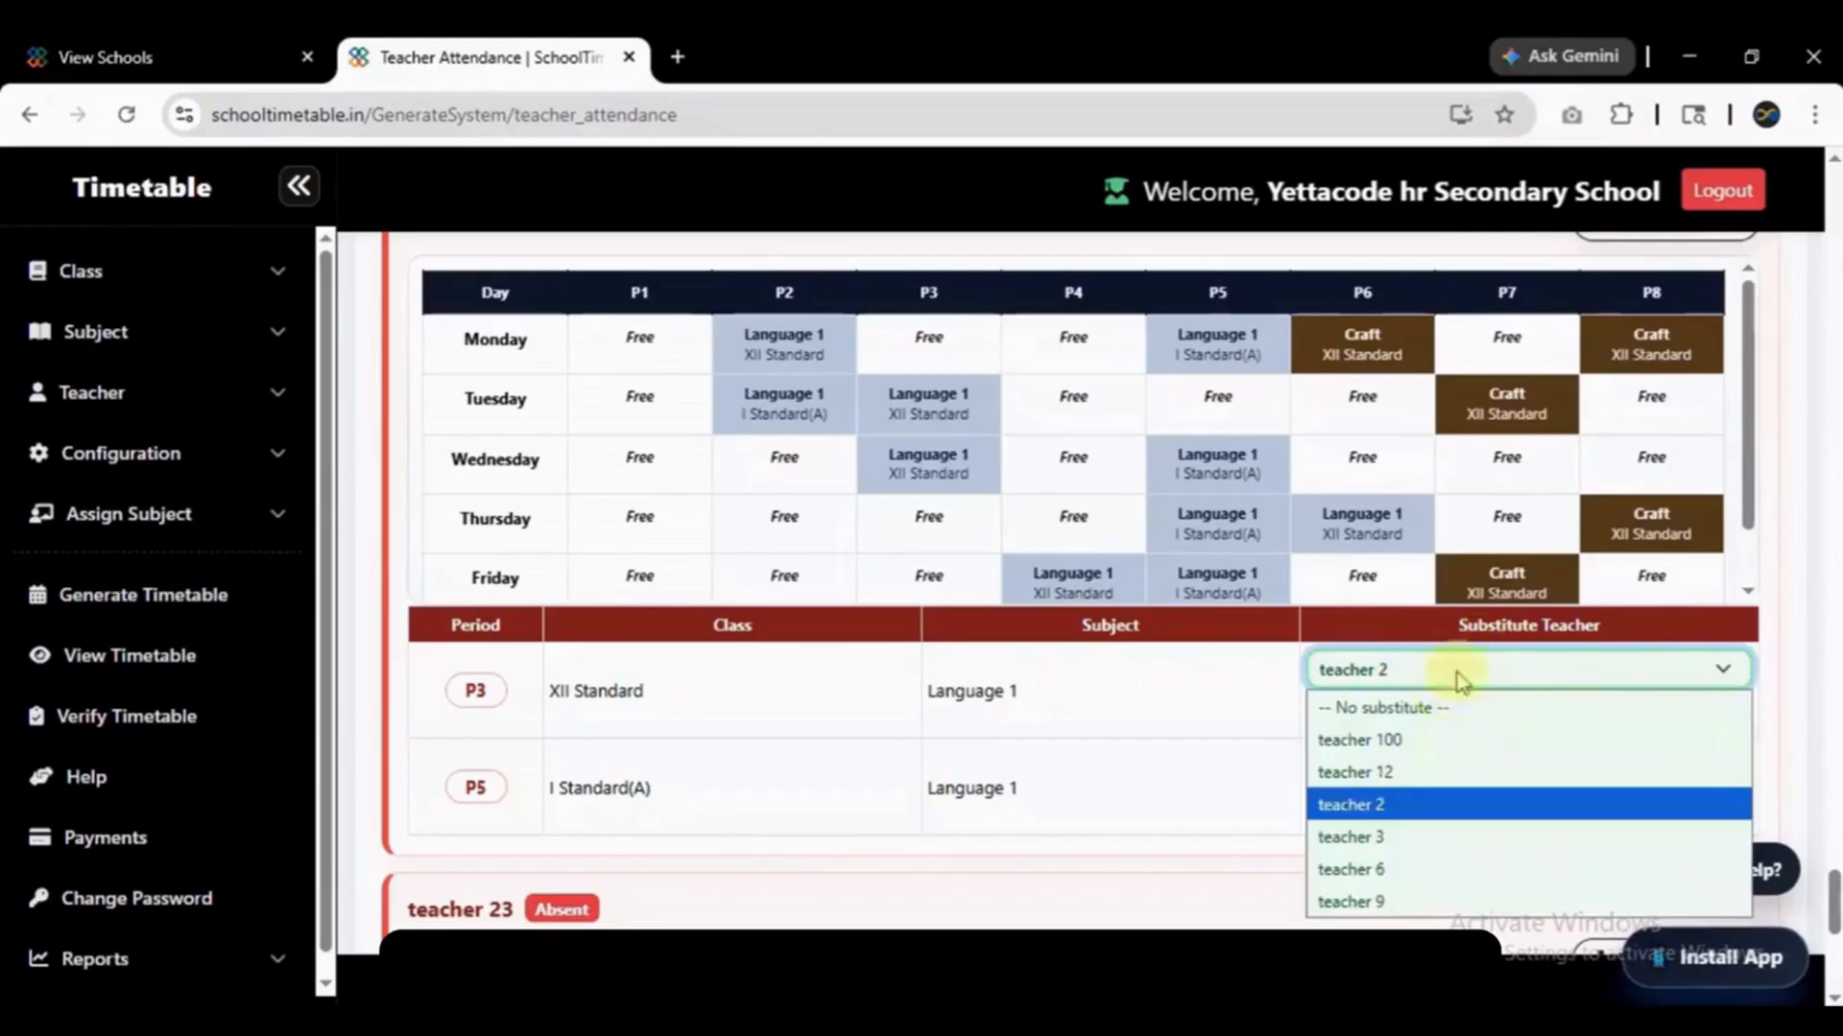
pyautogui.click(1411, 838)
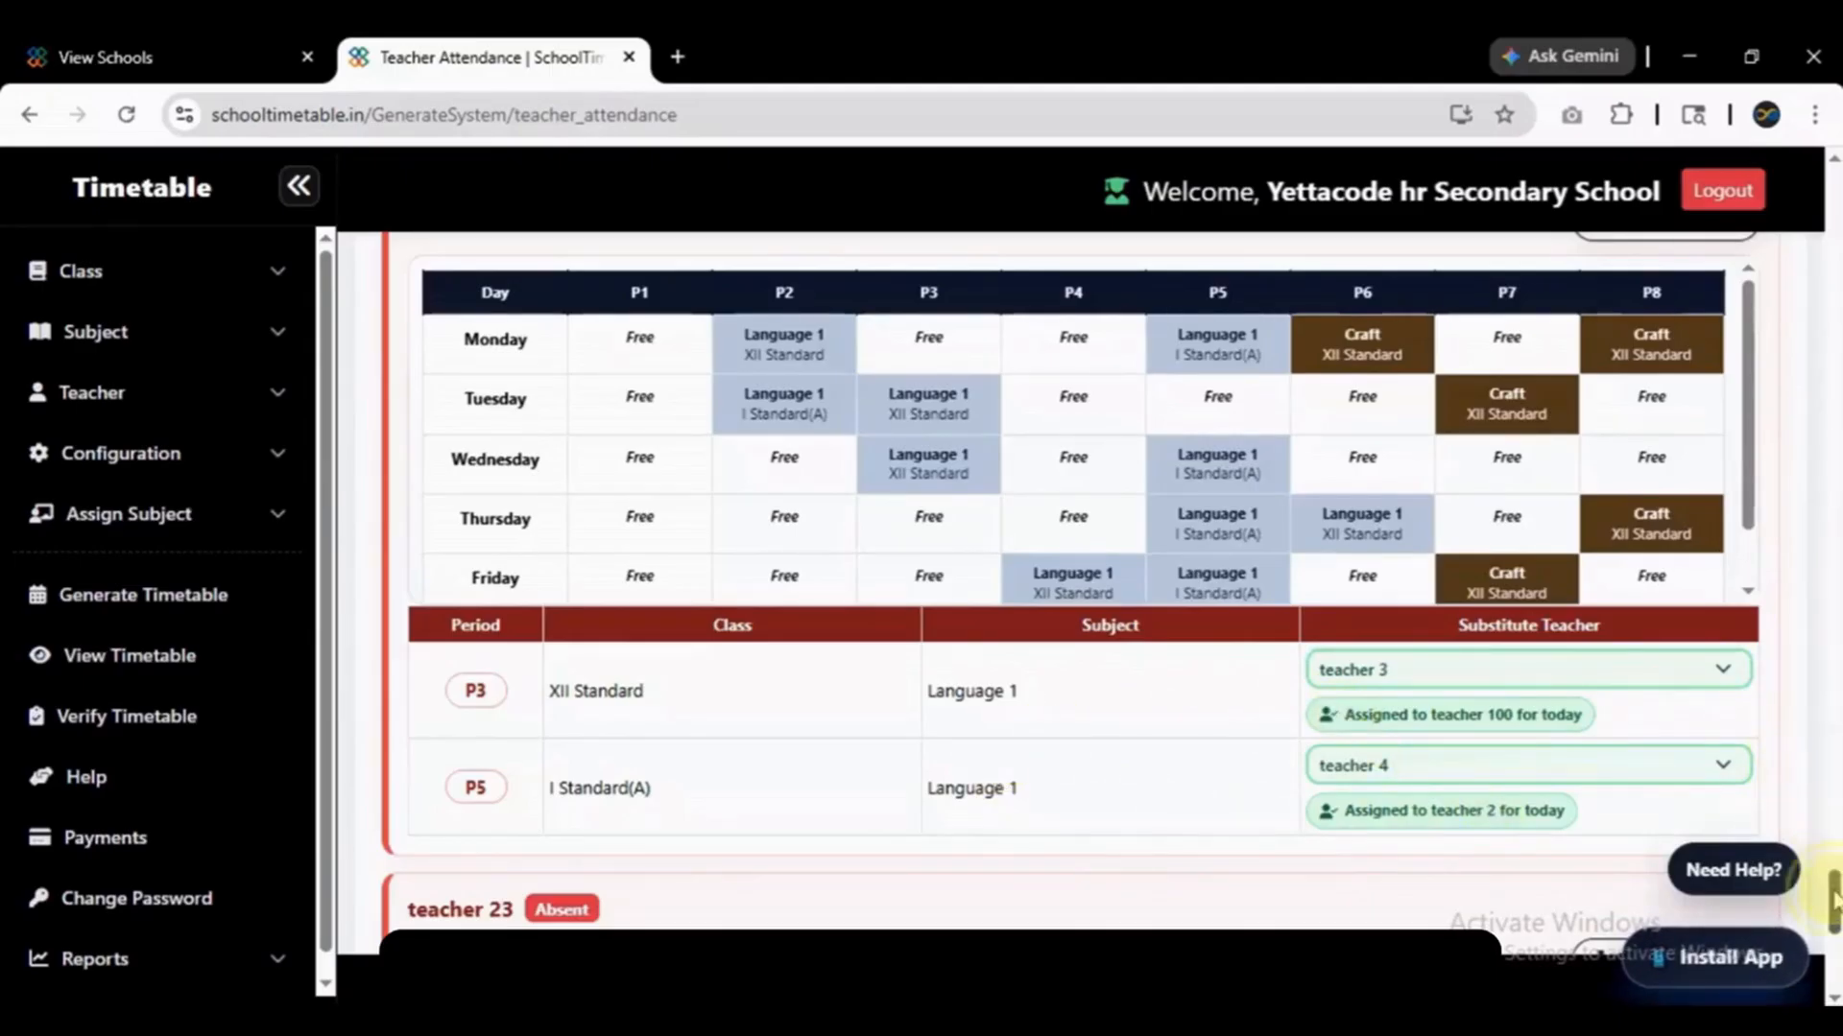
# Save today's attendance and substitute assignments.
pyautogui.moveTo(1835, 902); pyautogui.dragTo(1834, 942)
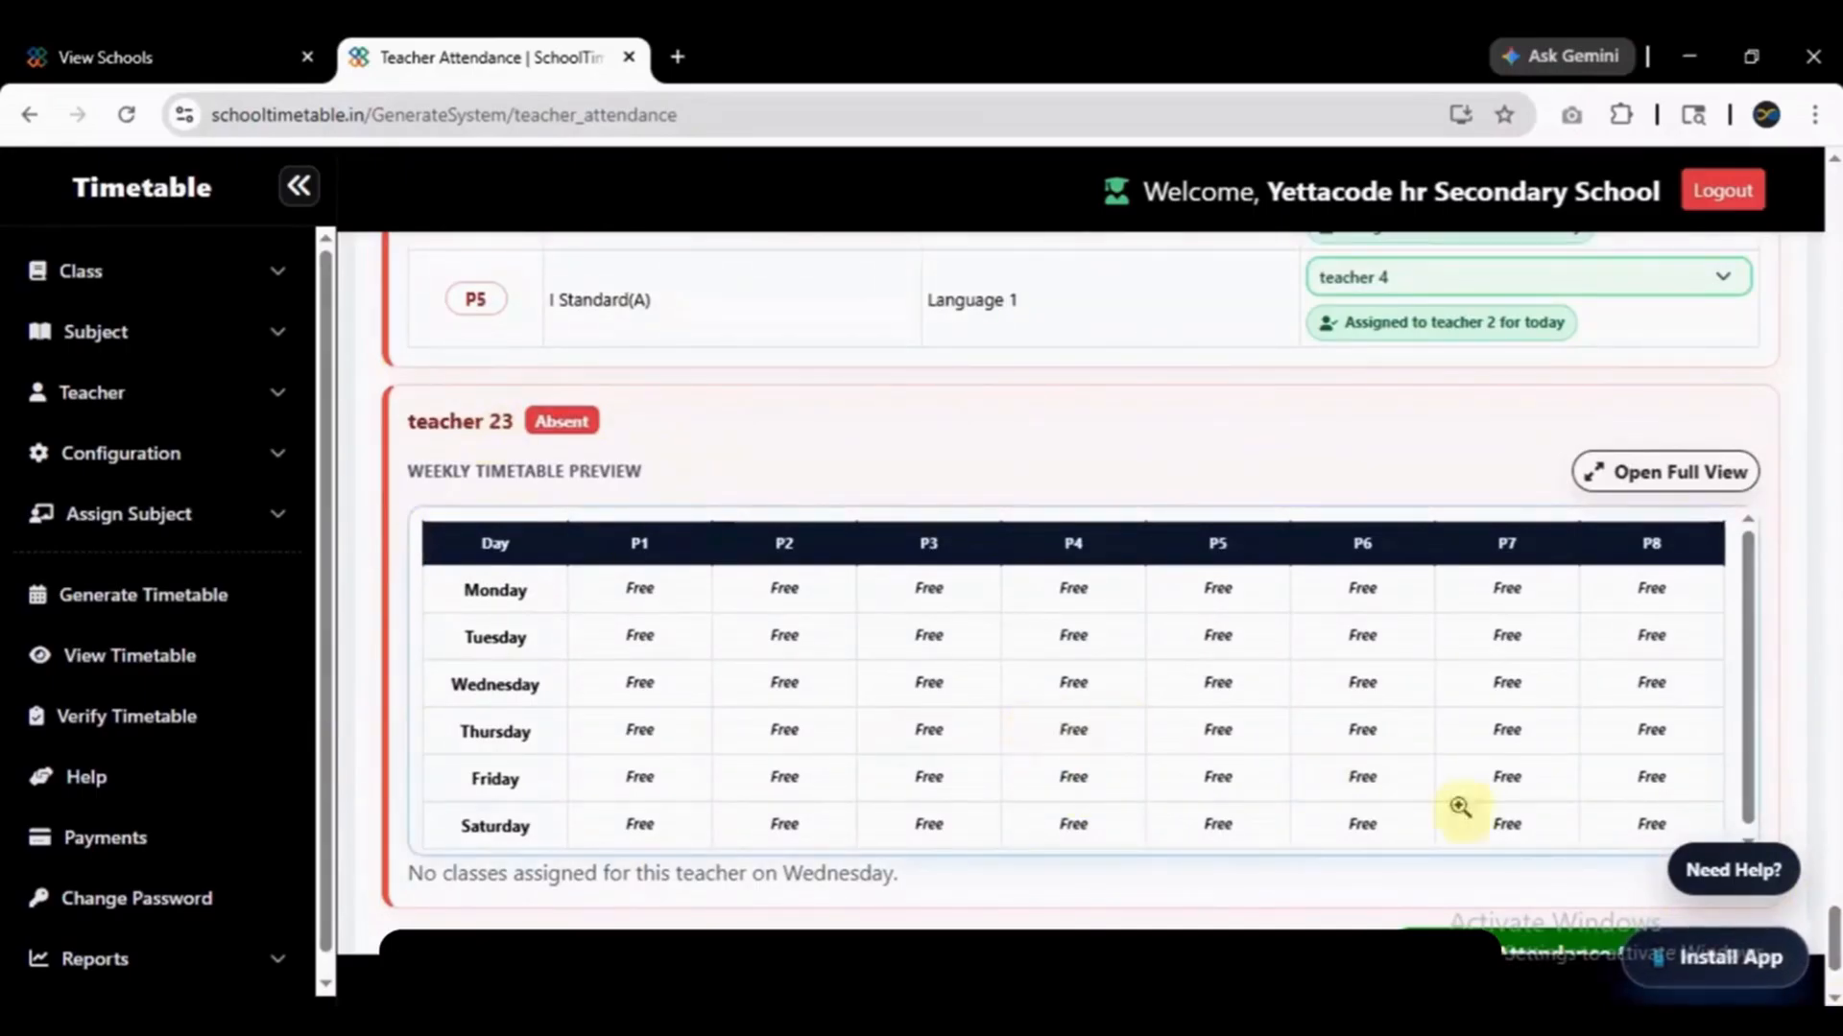
pyautogui.moveTo(1833, 939); pyautogui.dragTo(1818, 979)
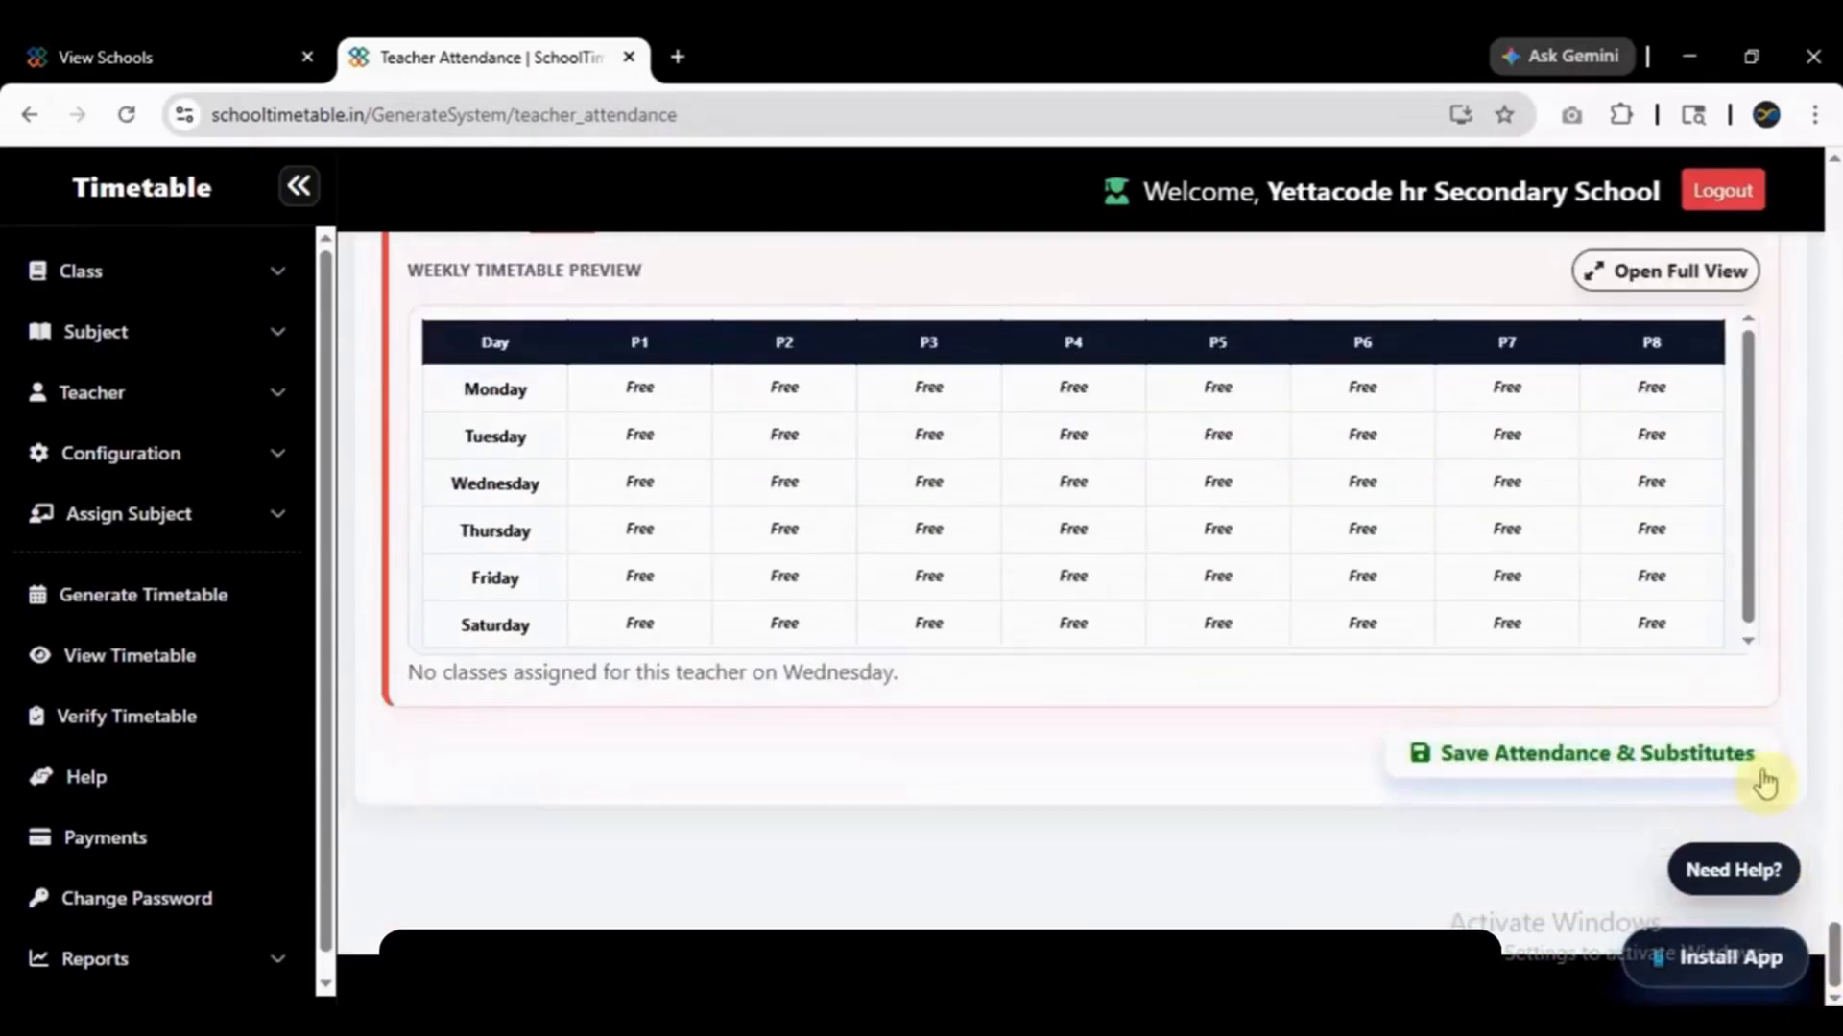
pyautogui.click(1722, 765)
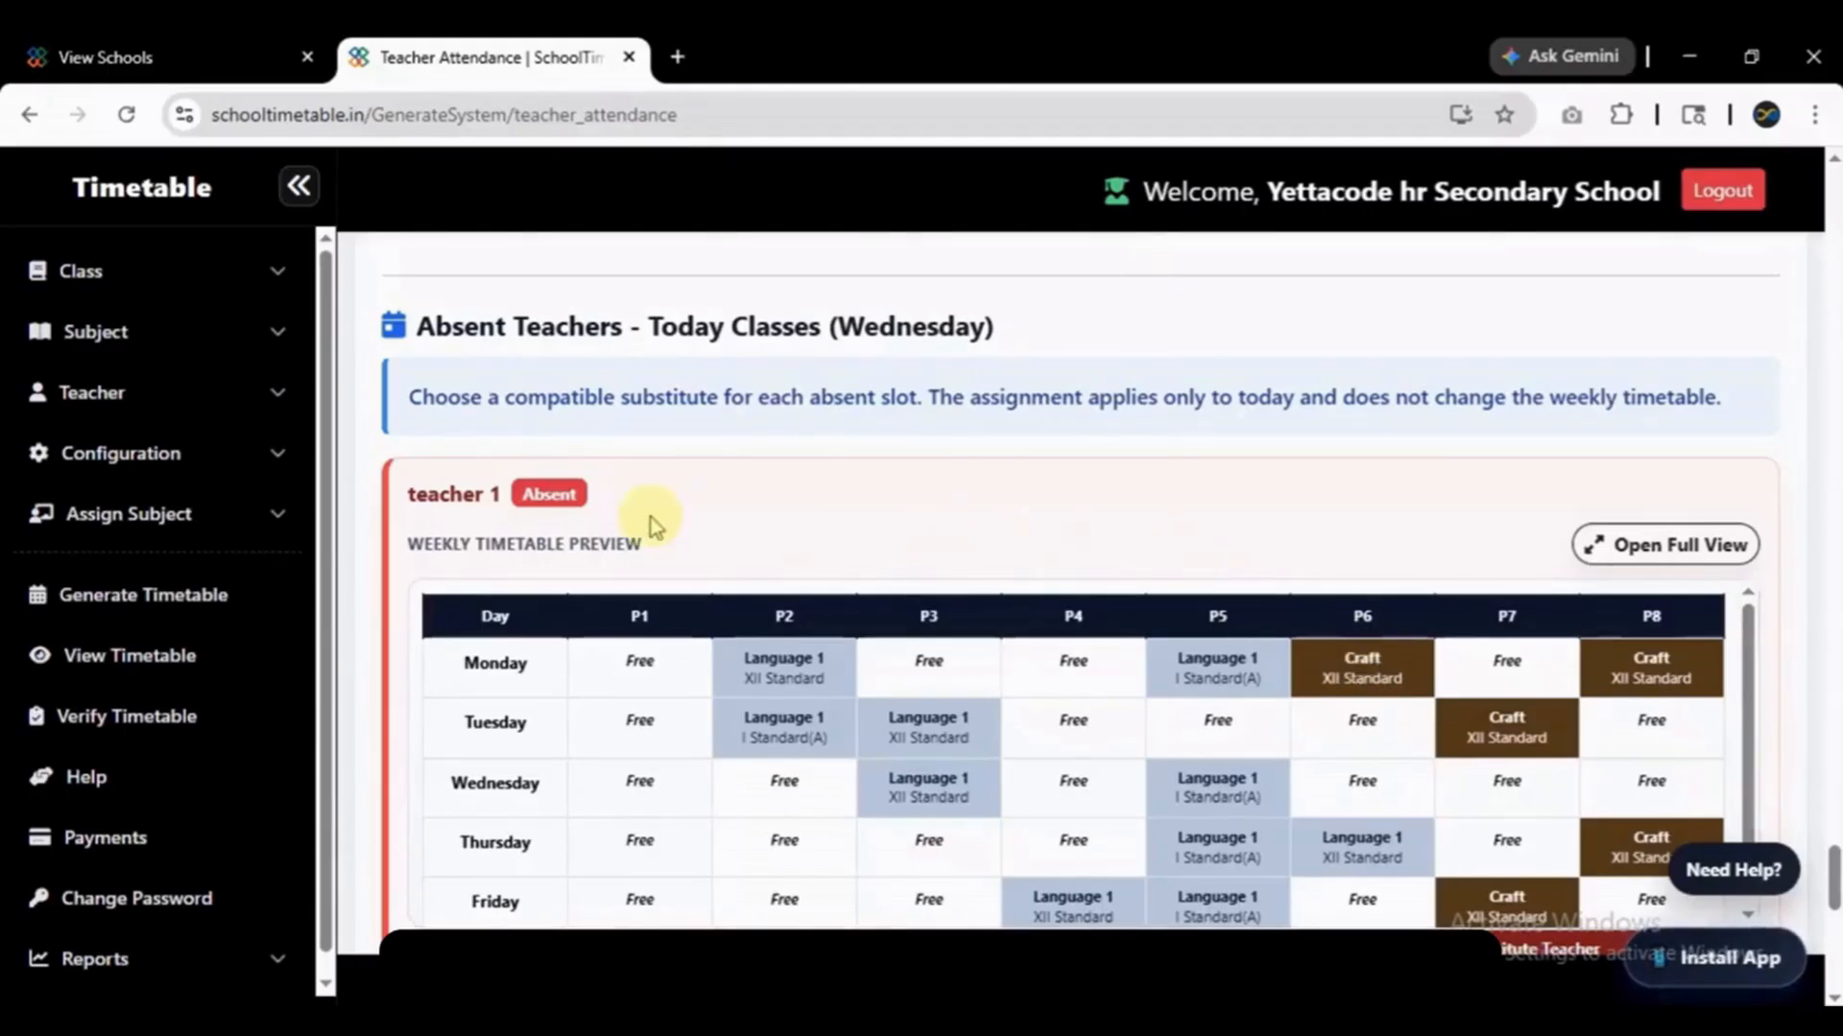
# View the assigned class-subject-teacher mappings and start creating a mapping.
pyautogui.click(211, 616)
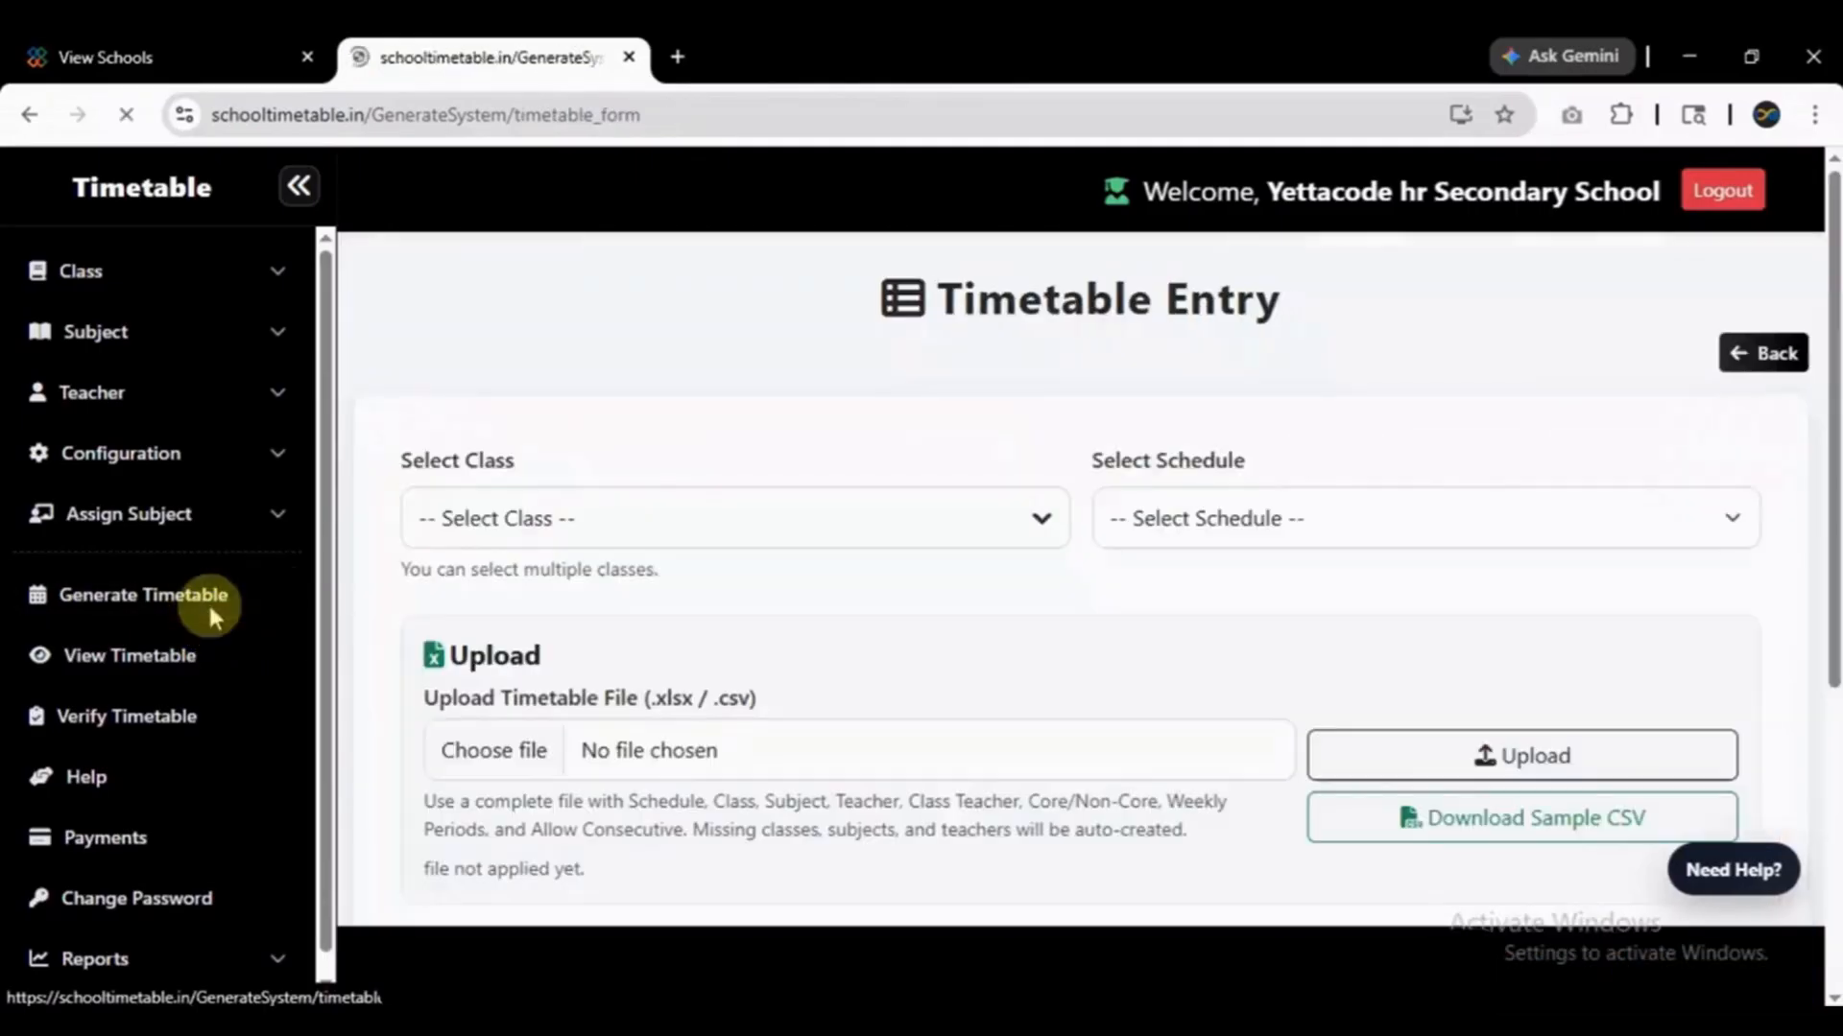
pyautogui.click(165, 520)
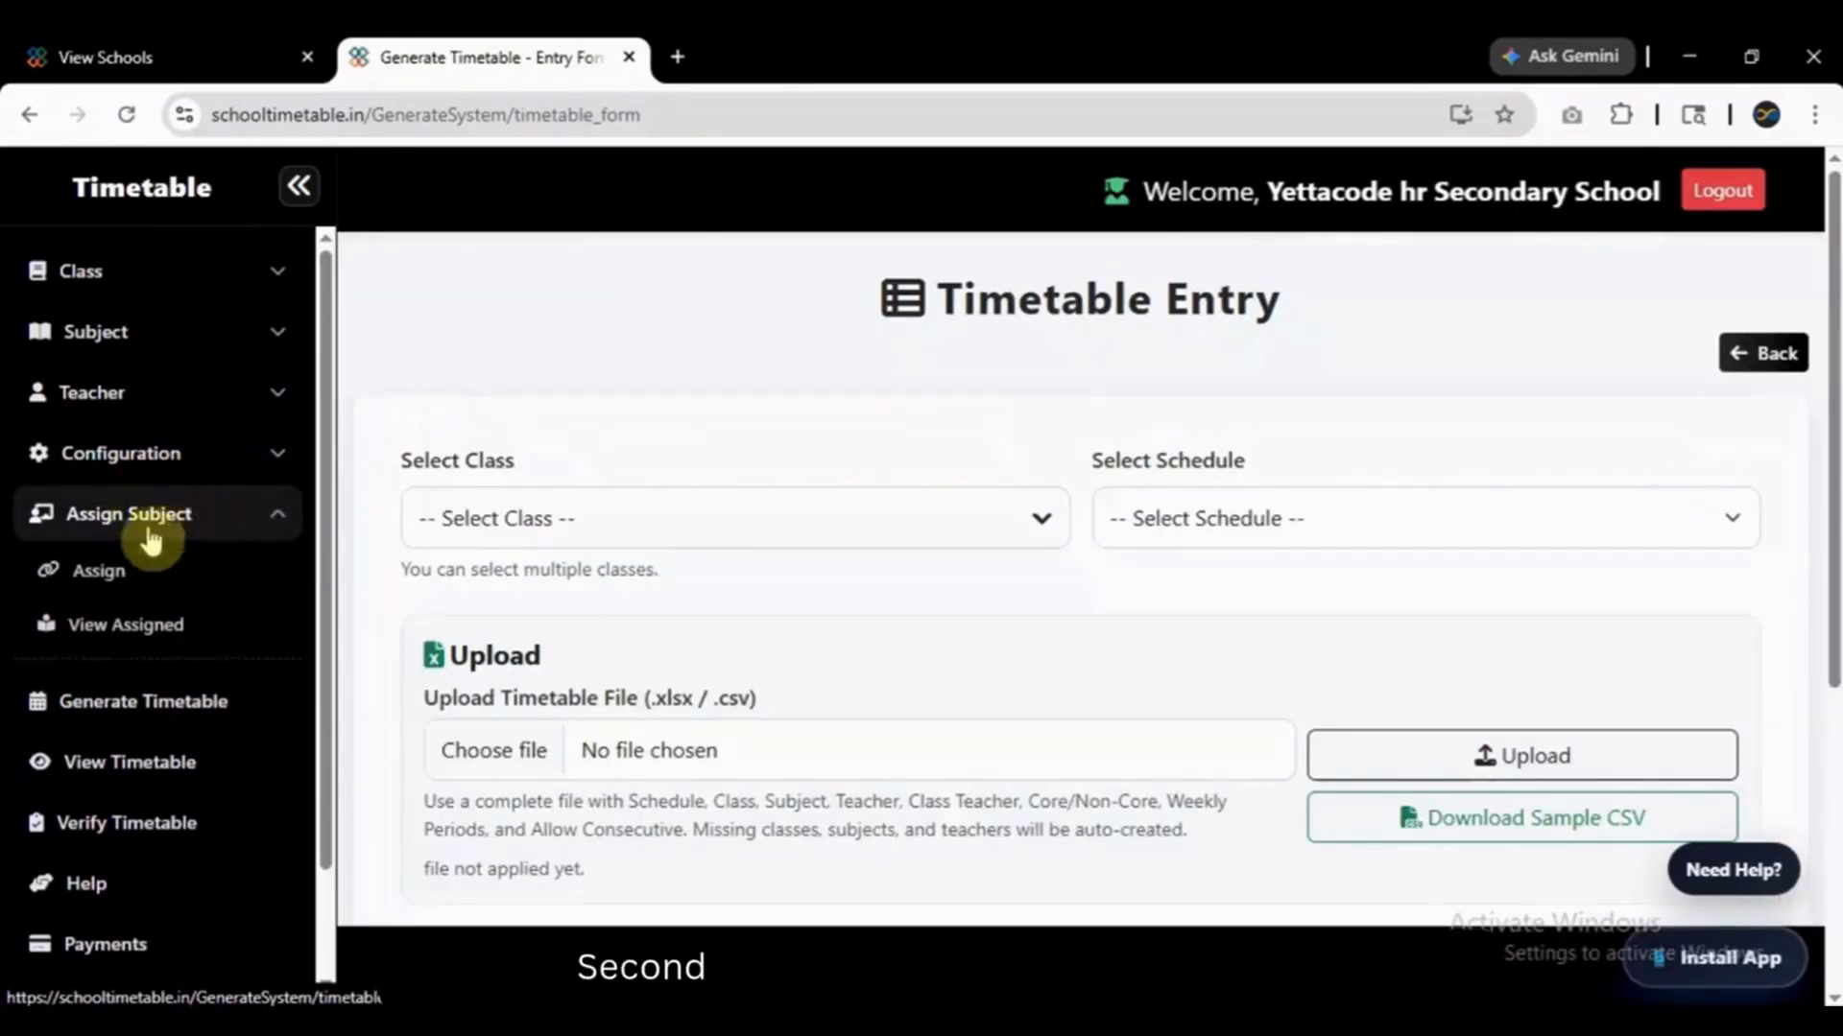
pyautogui.click(120, 625)
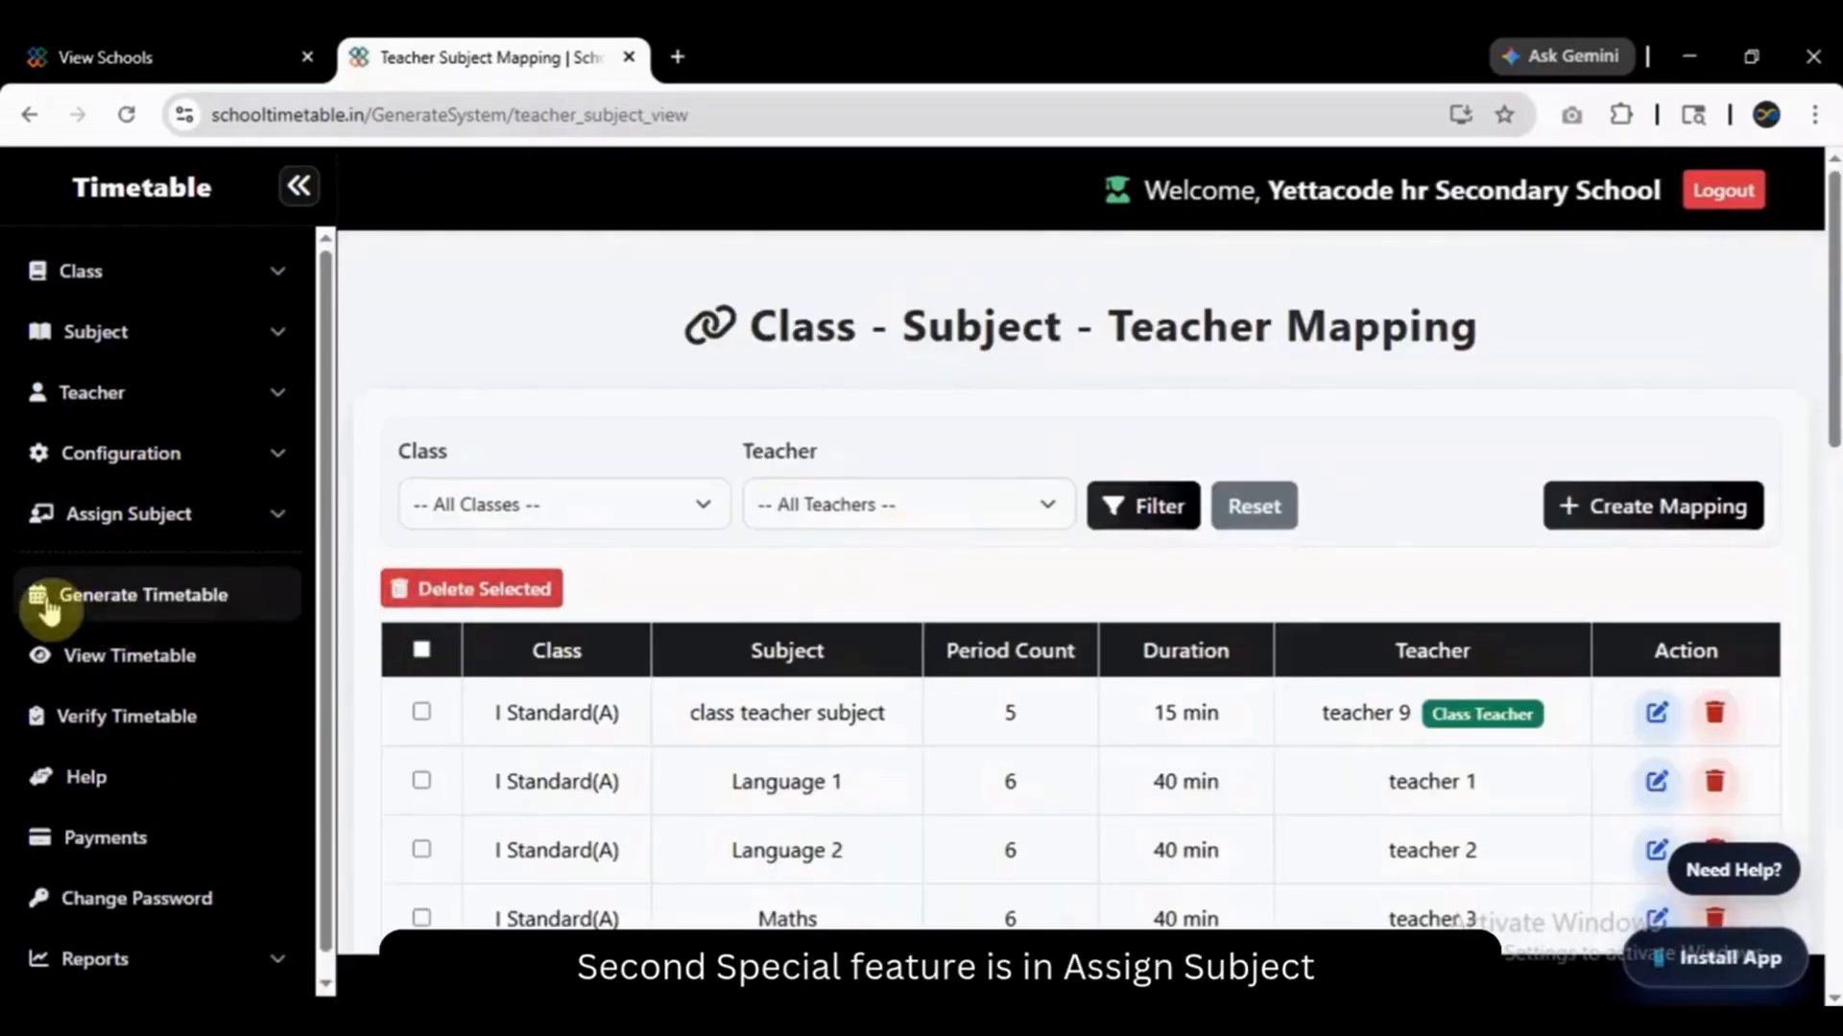
pyautogui.click(1691, 511)
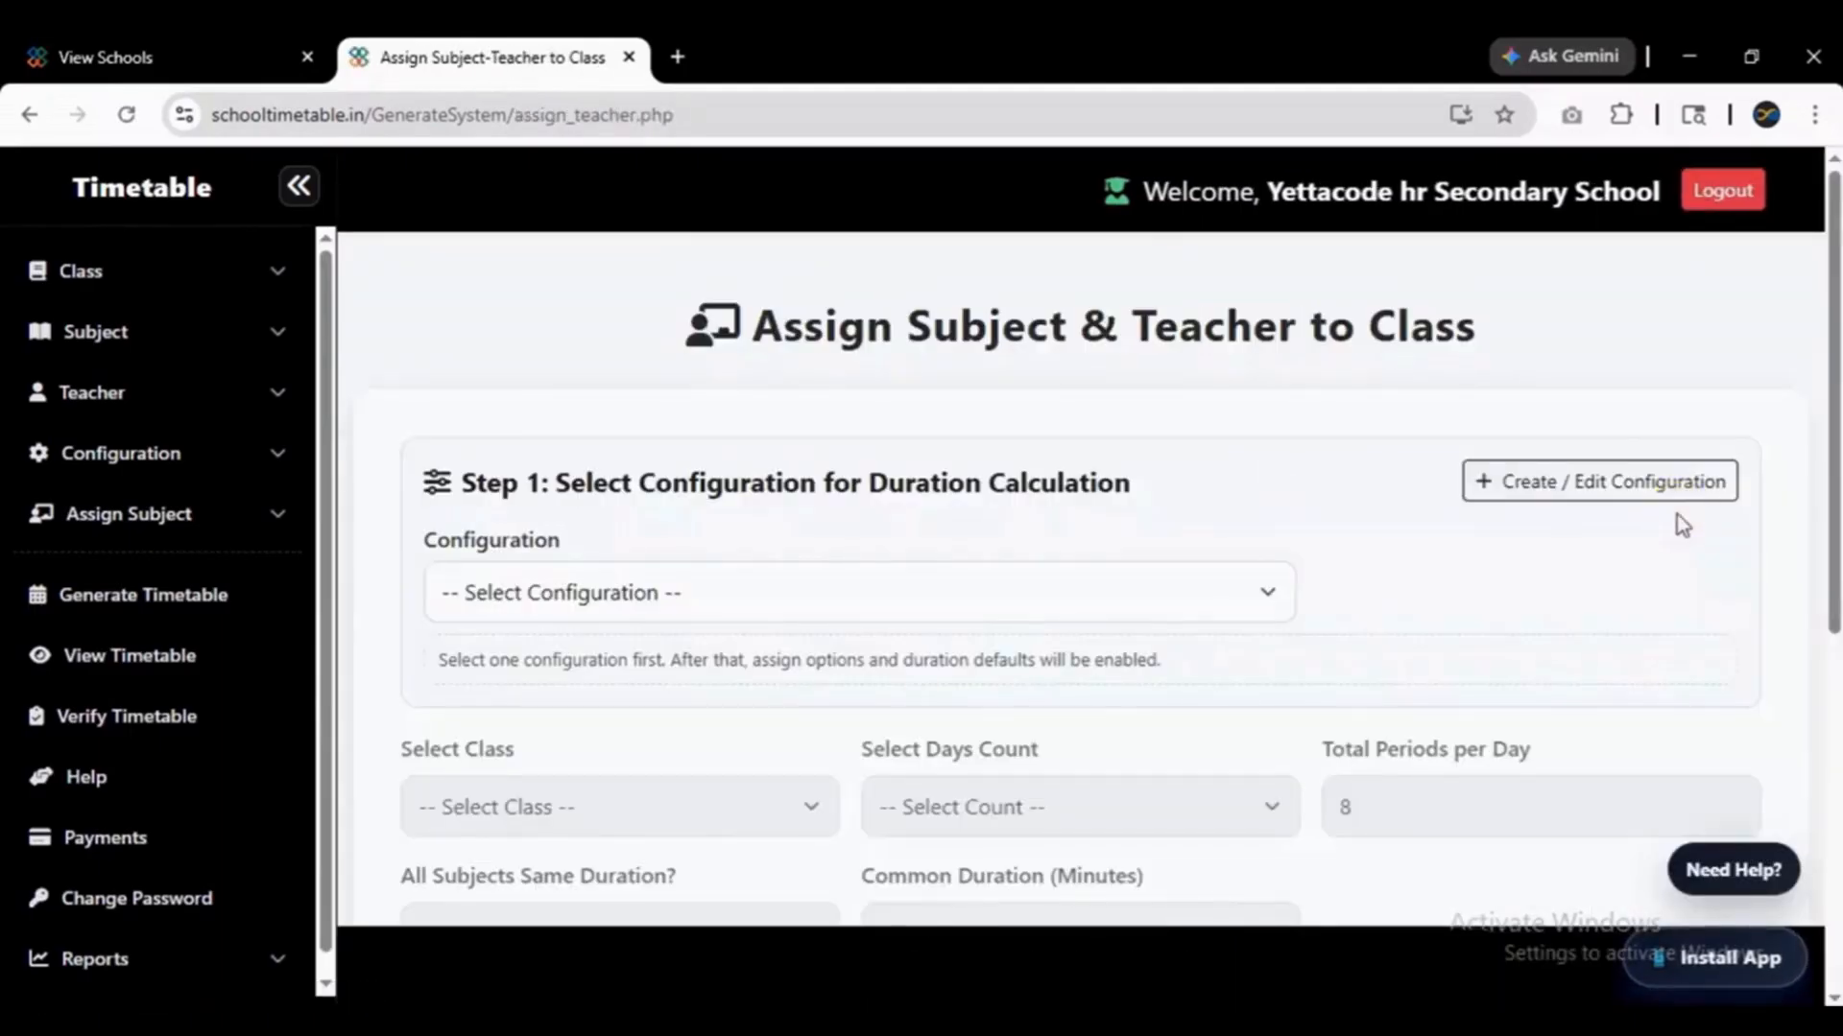
# Choose the 1-10 (07:45:00 - 14:30:00) configuration and load class I Standard(A) for subject assignment.
pyautogui.moveTo(1833, 350); pyautogui.dragTo(1833, 447)
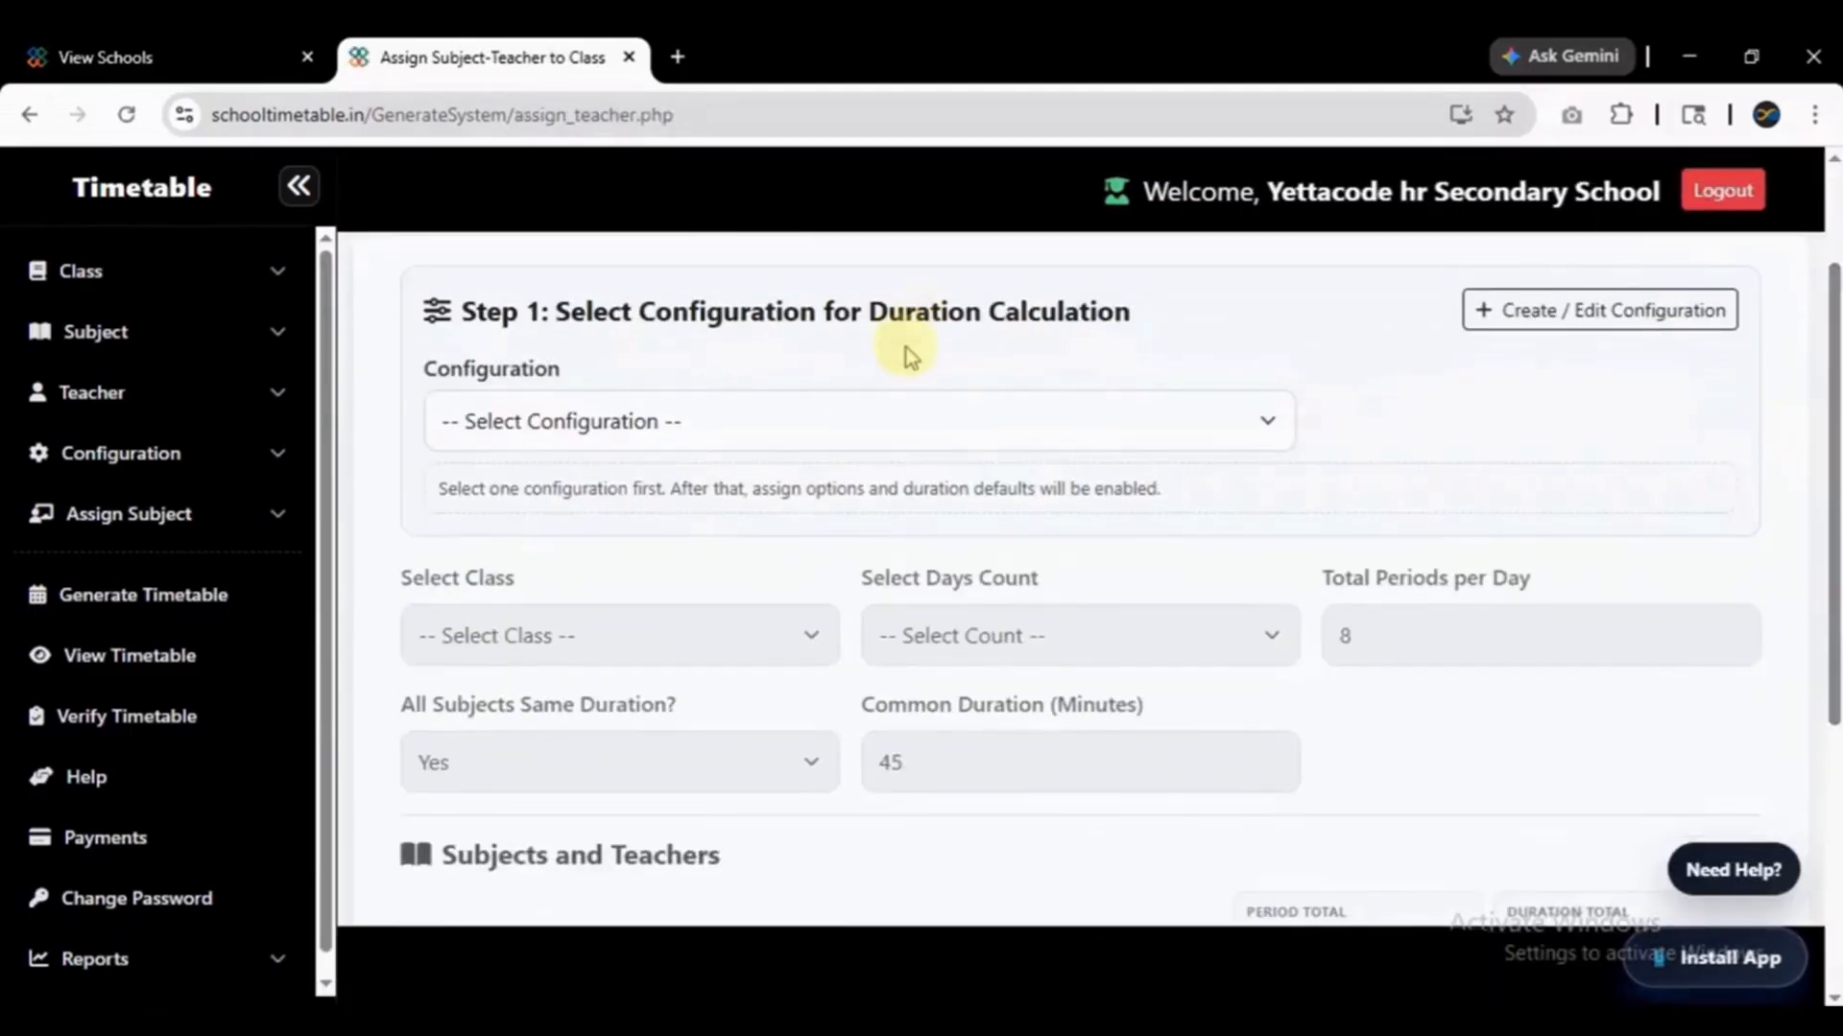
pyautogui.click(913, 413)
pyautogui.click(772, 549)
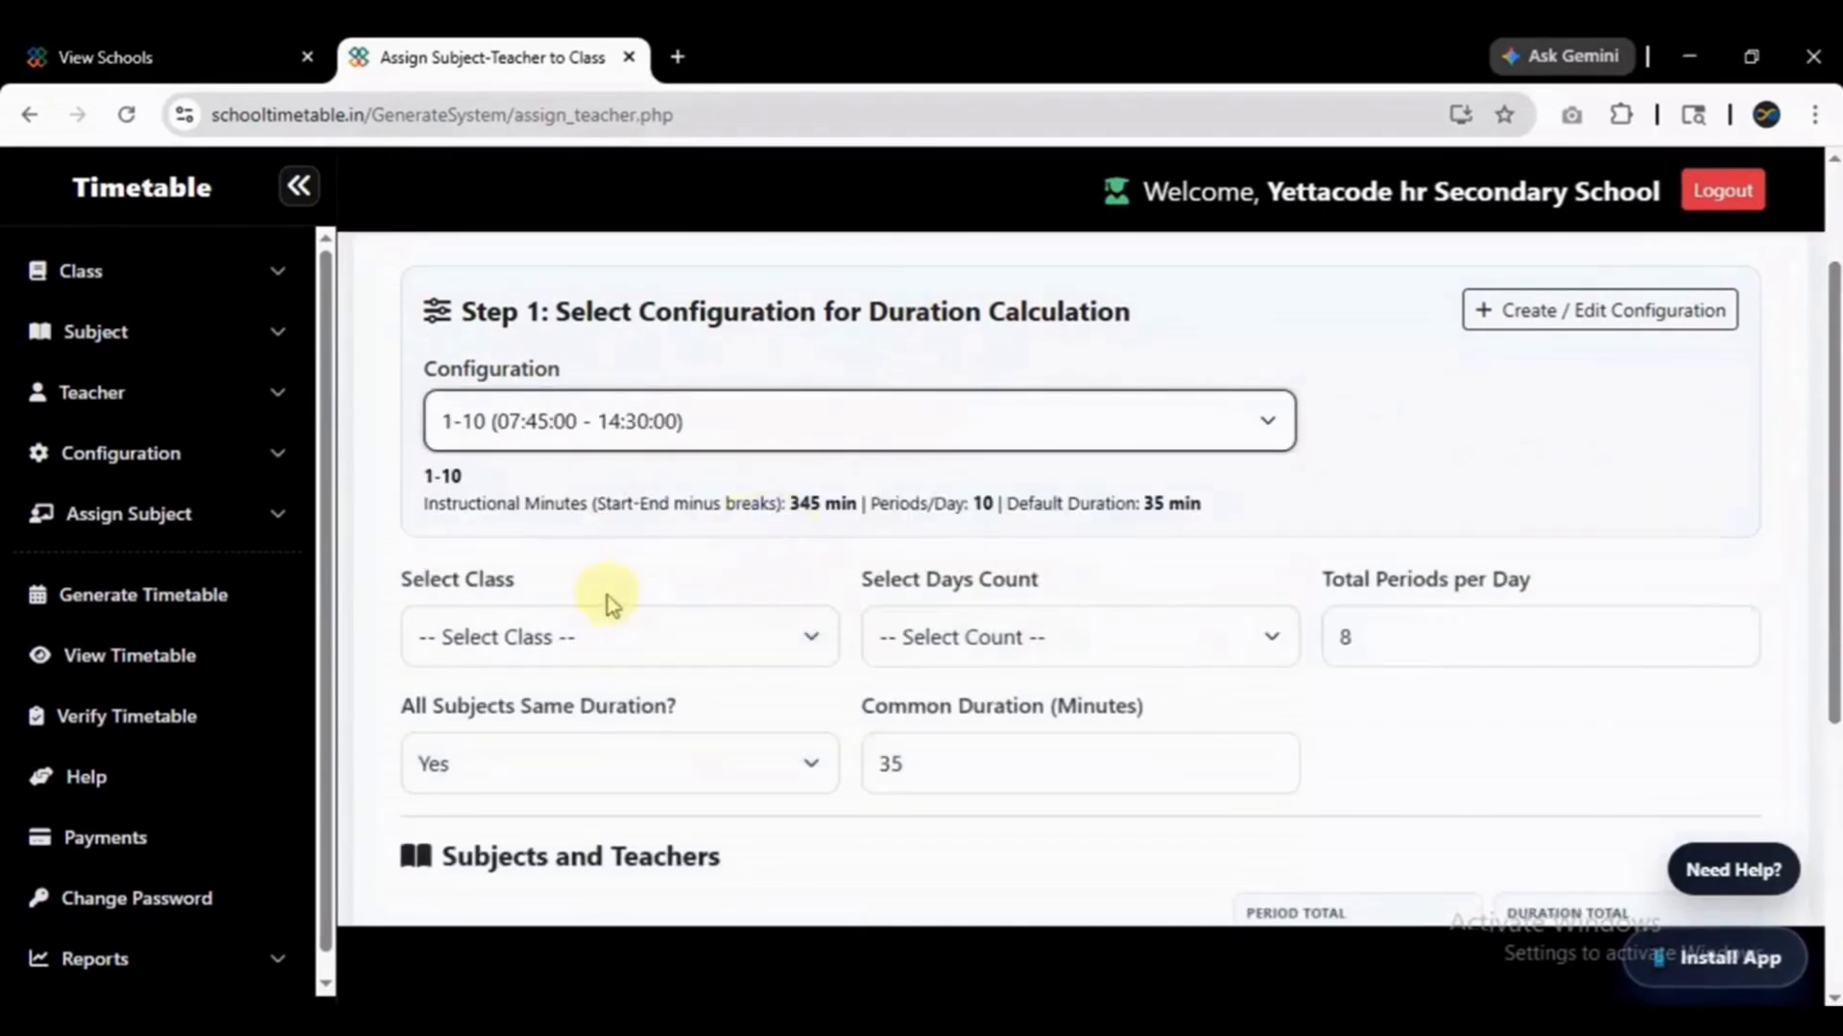
pyautogui.scroll(-3, 654, 550)
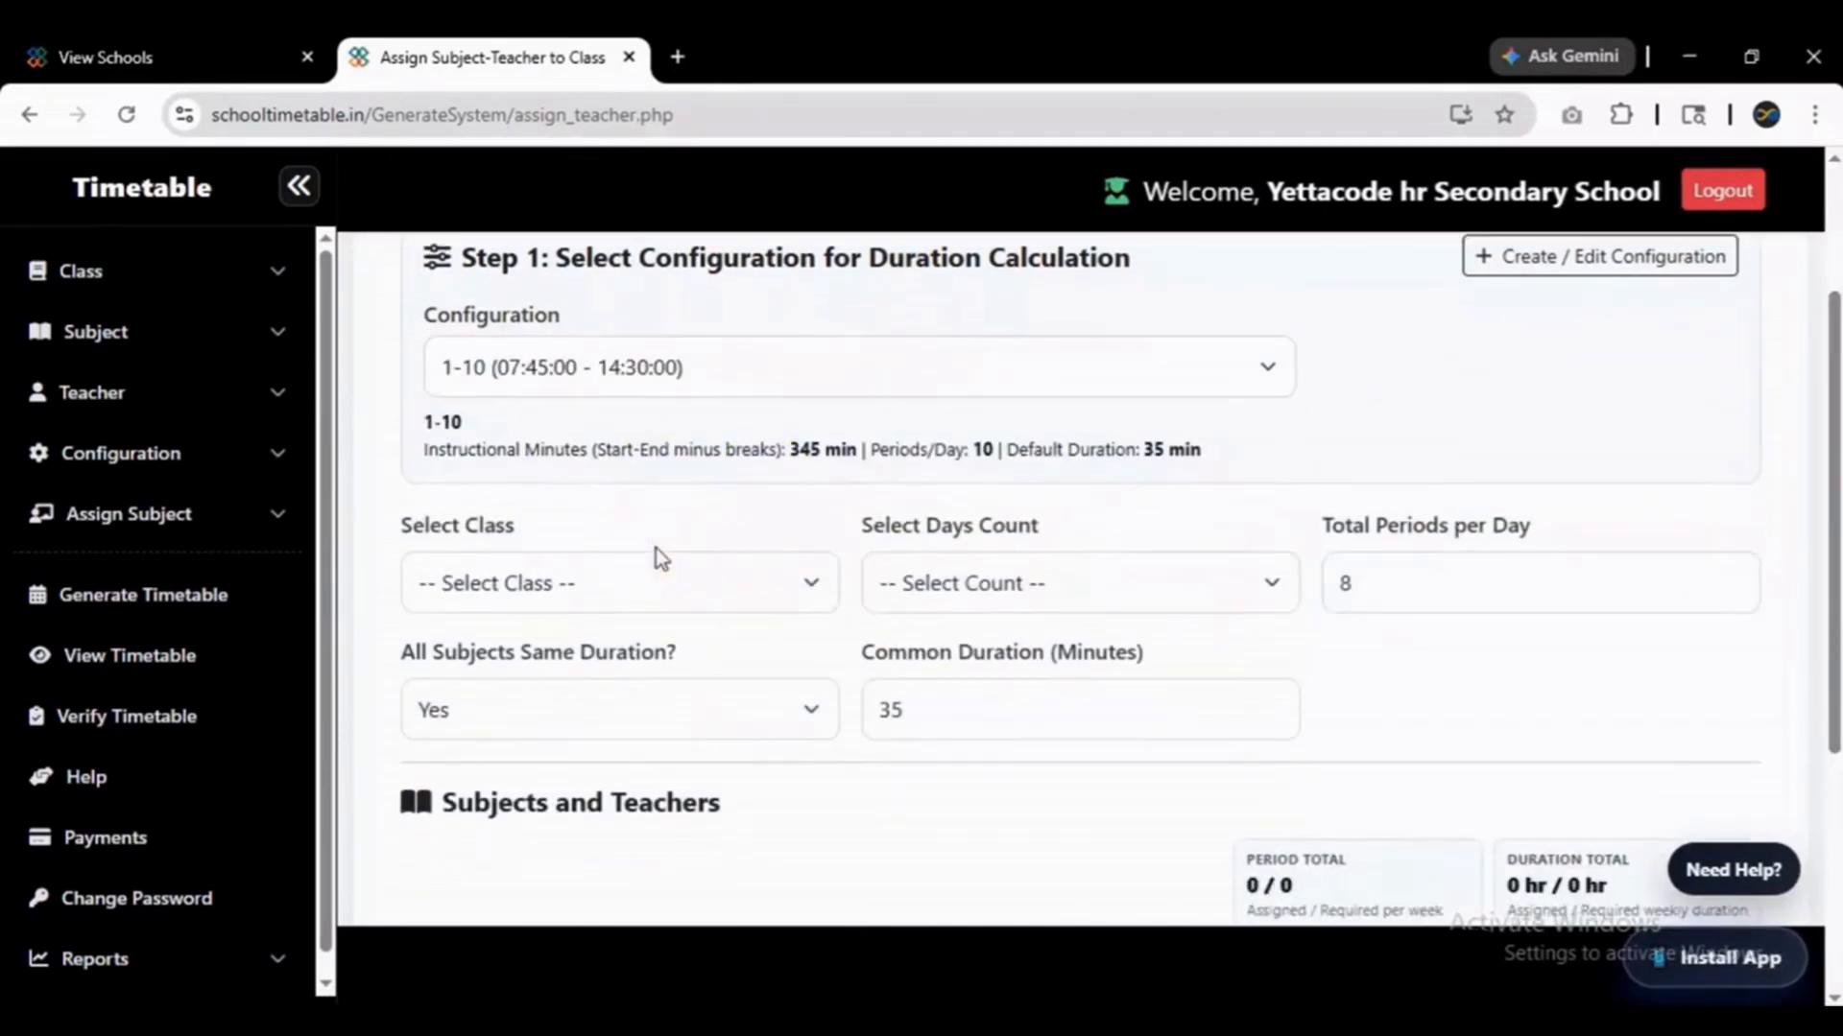
pyautogui.click(687, 323)
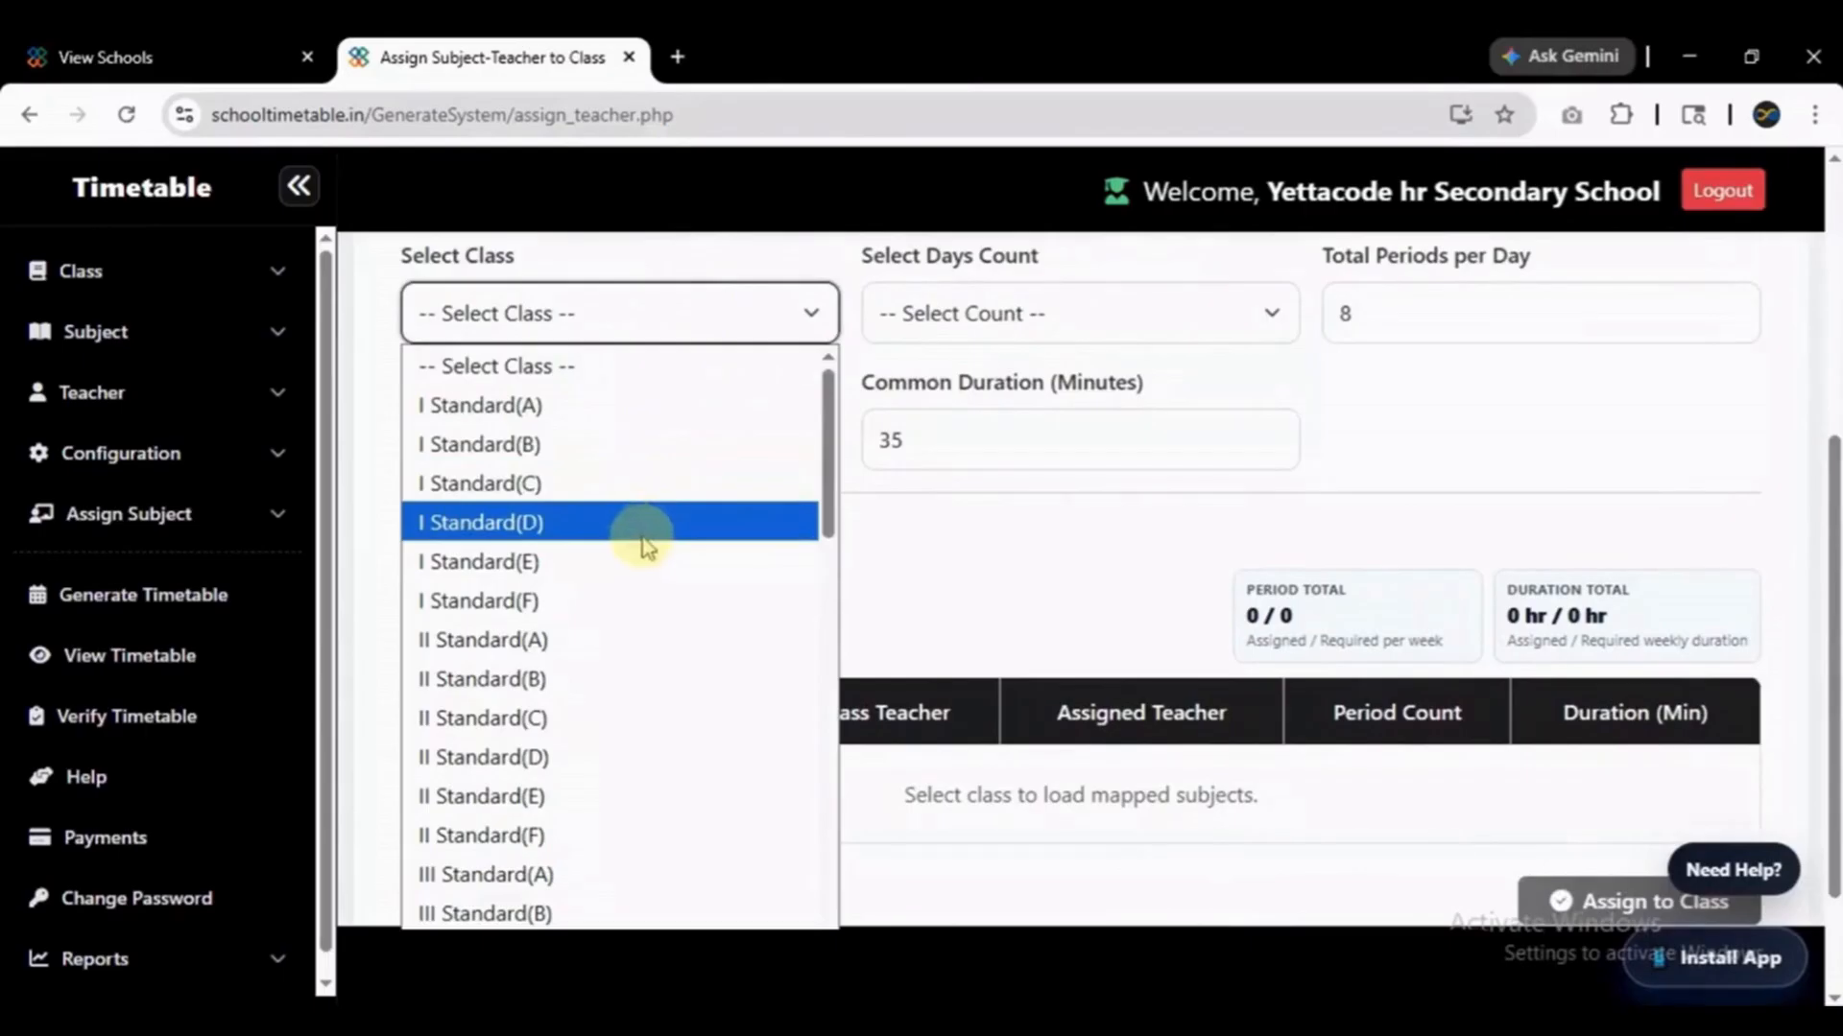
pyautogui.click(687, 423)
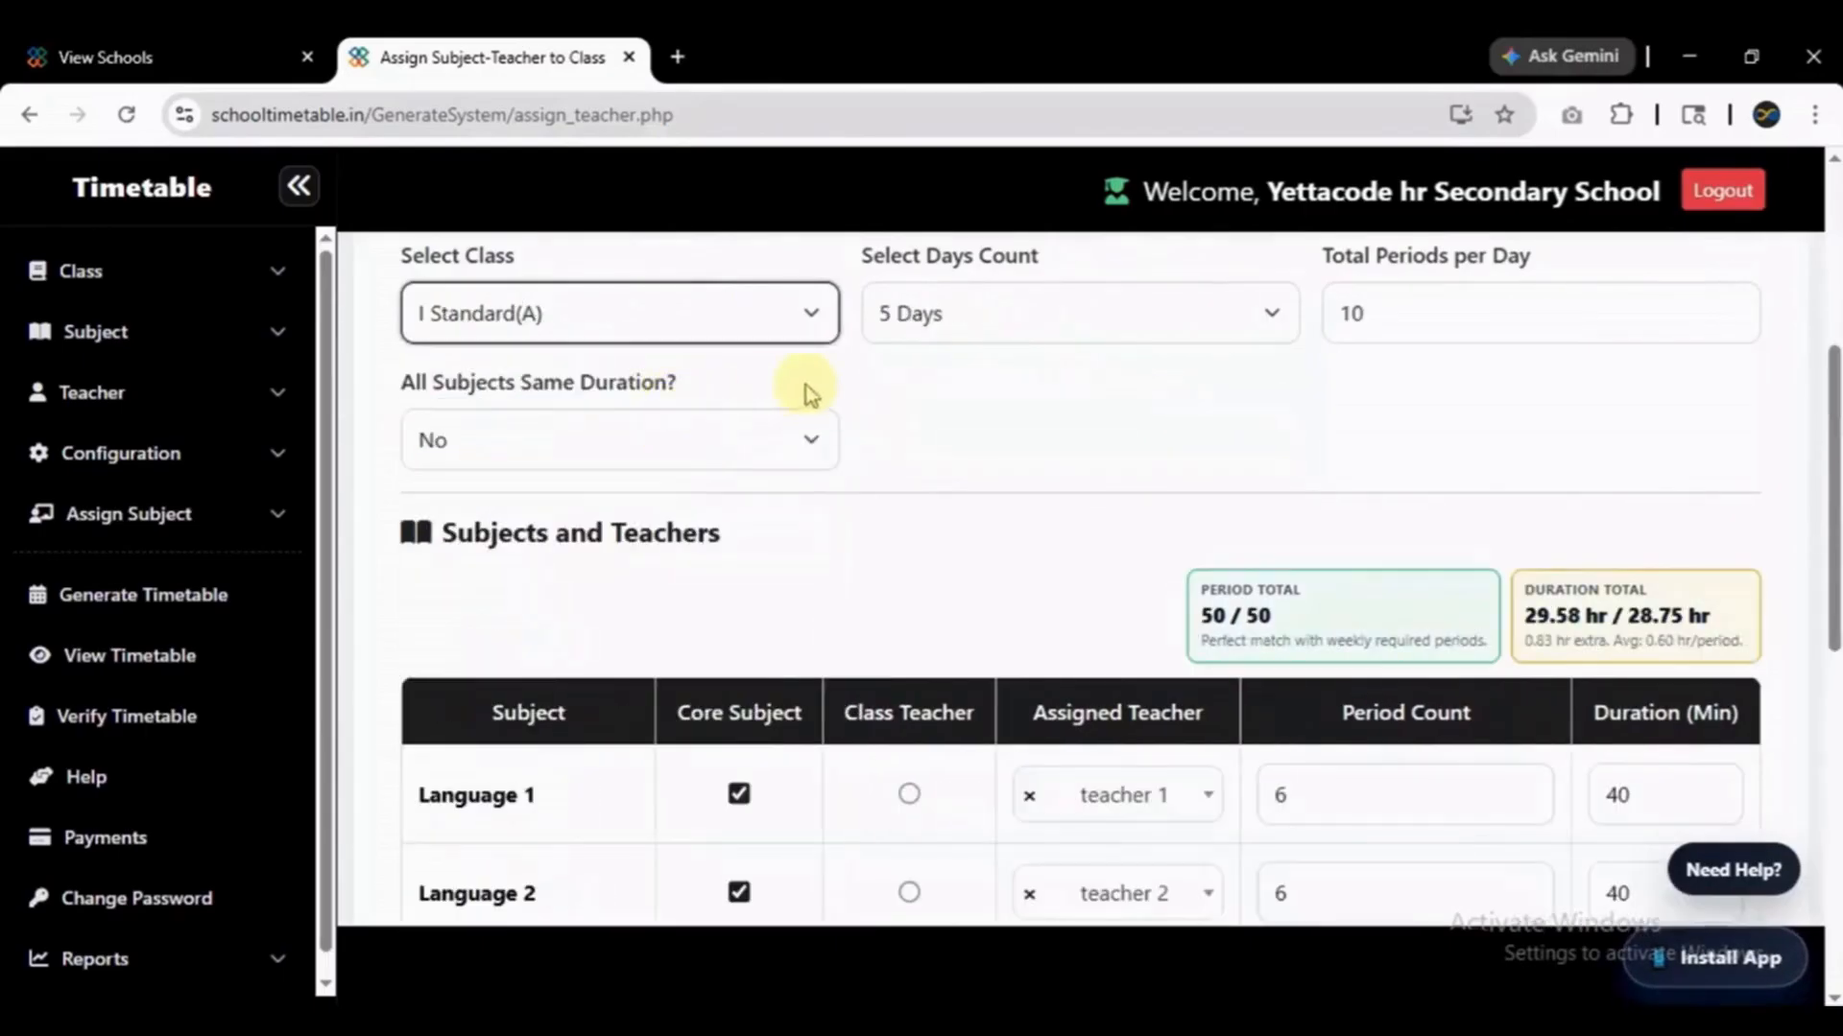
# Give all subjects of I Standard(A) the same duration, with a common duration of 35 minutes.
pyautogui.moveTo(1834, 447); pyautogui.dragTo(1832, 478)
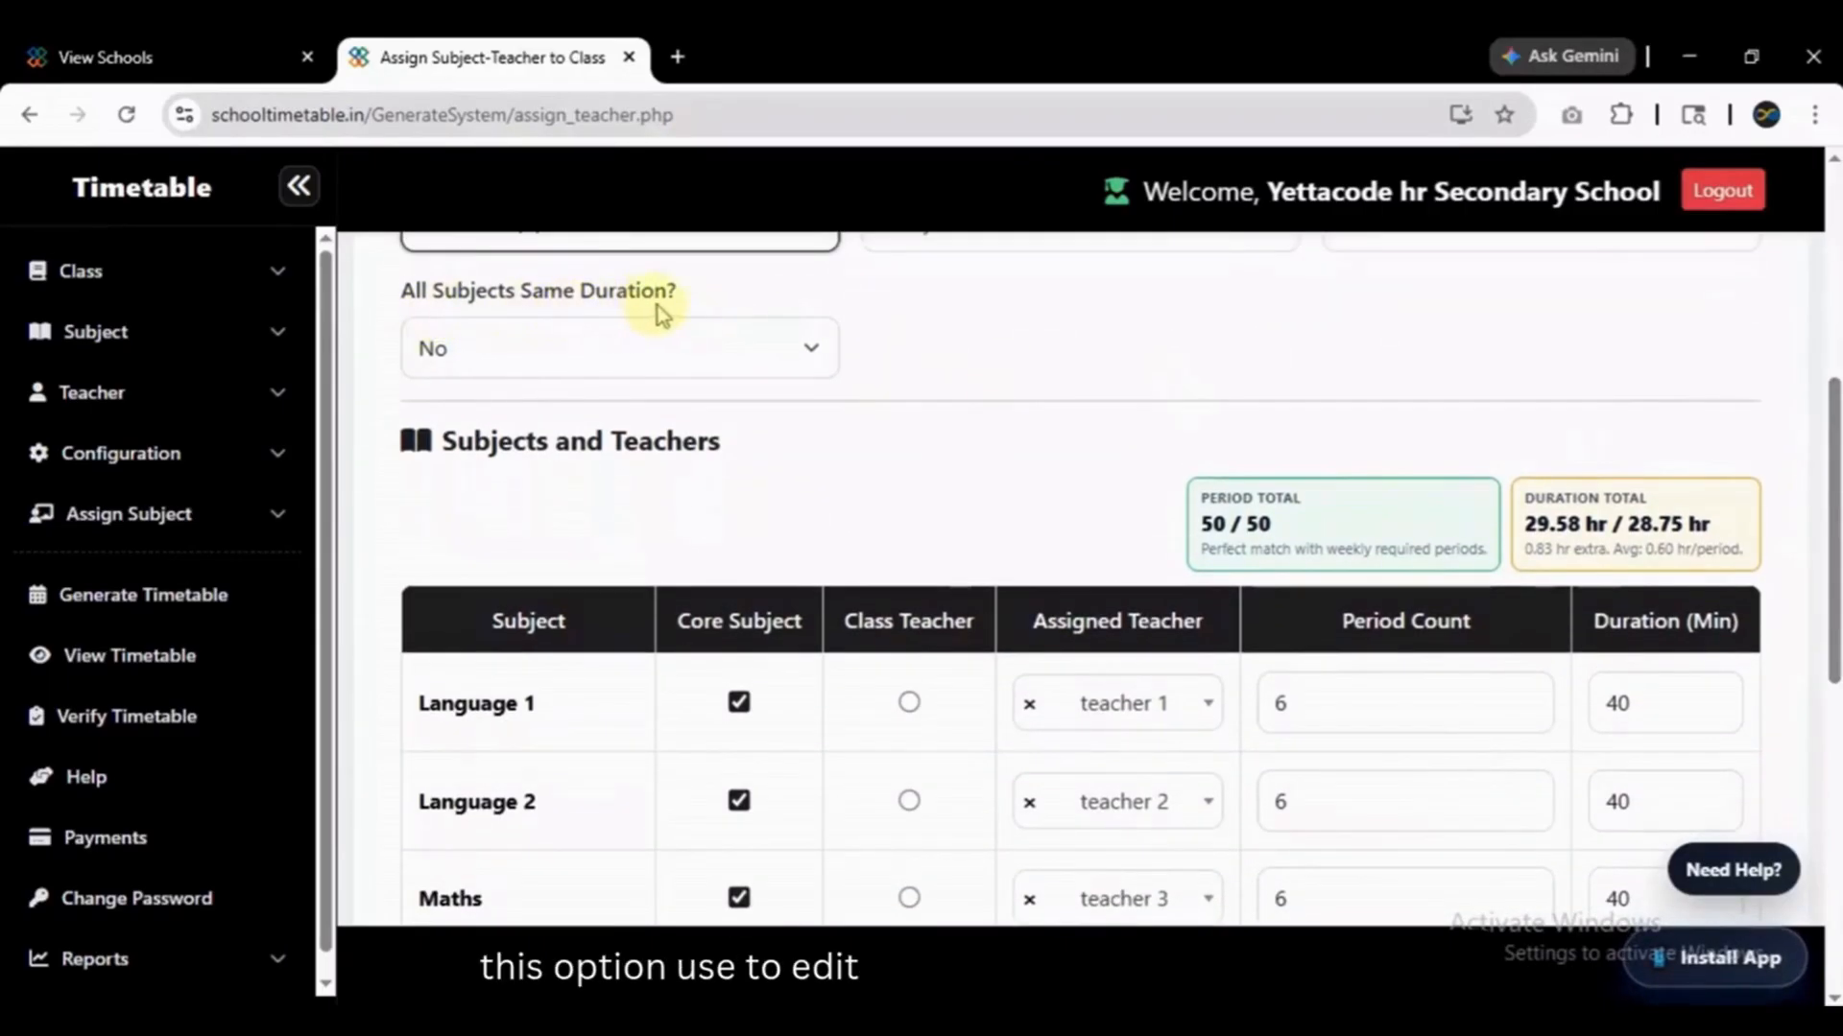
pyautogui.click(704, 341)
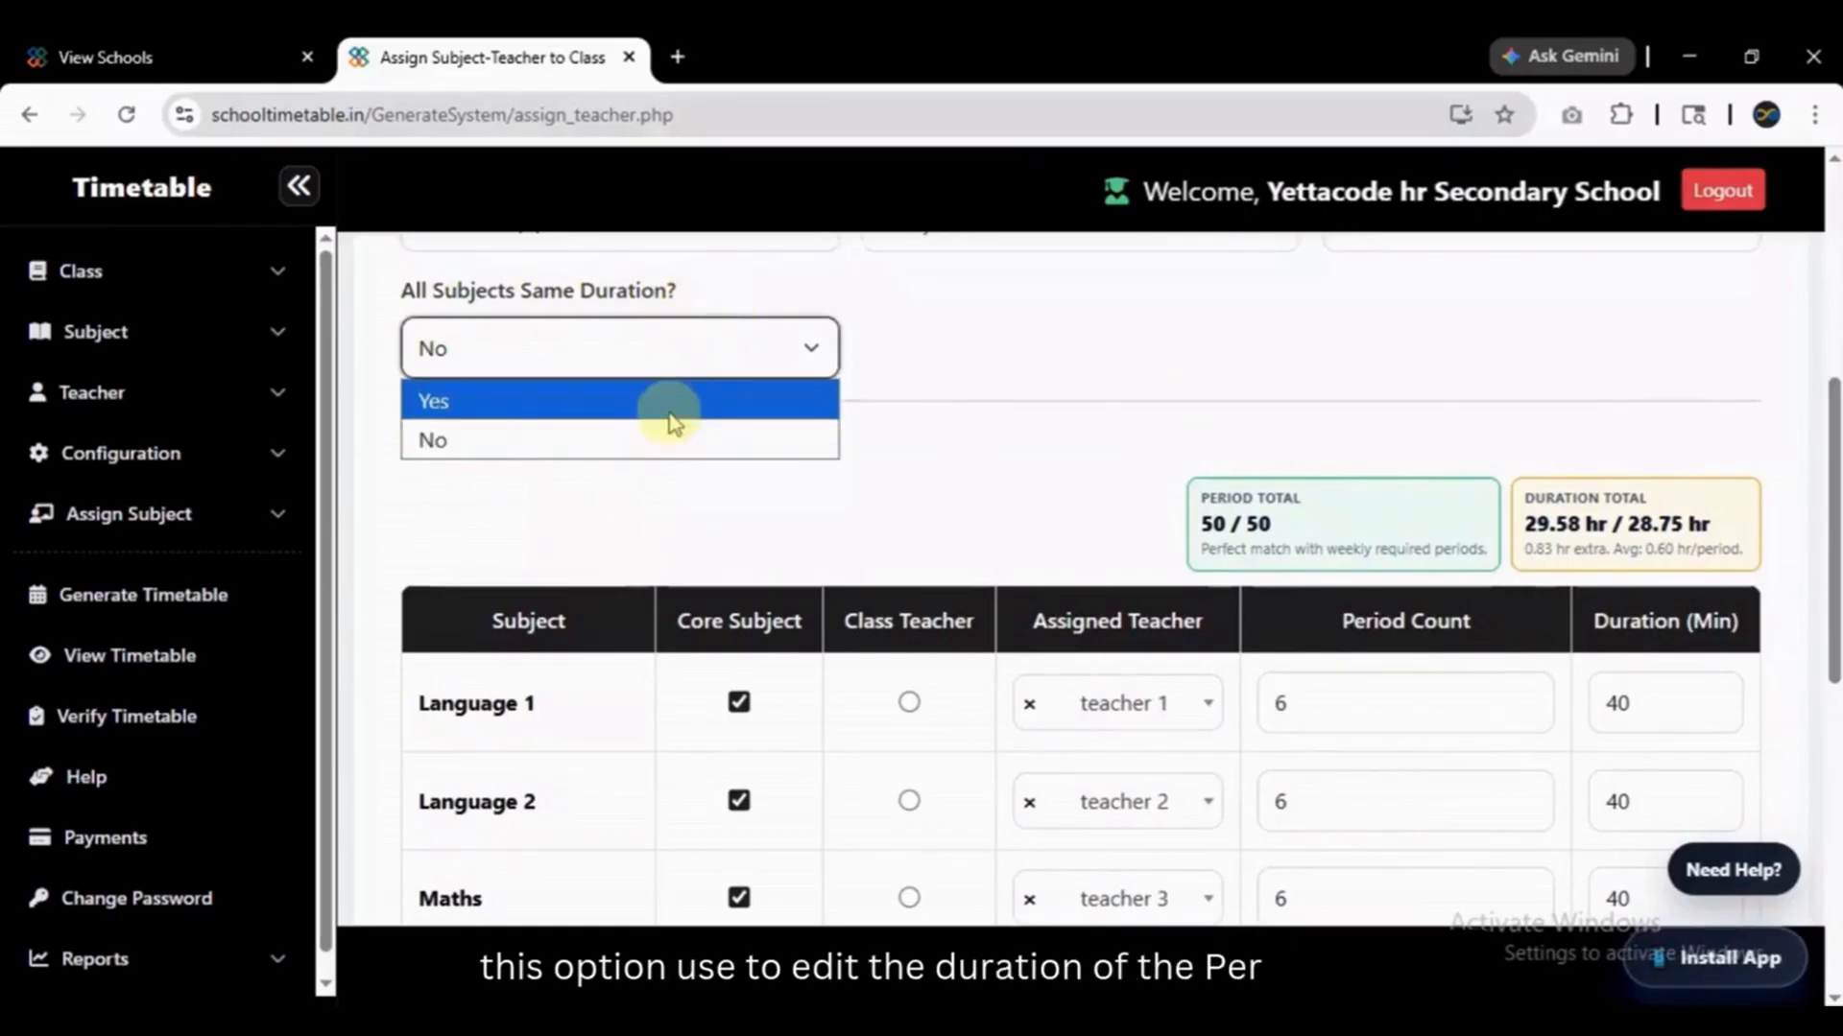
pyautogui.click(670, 403)
pyautogui.doubleClick(949, 363)
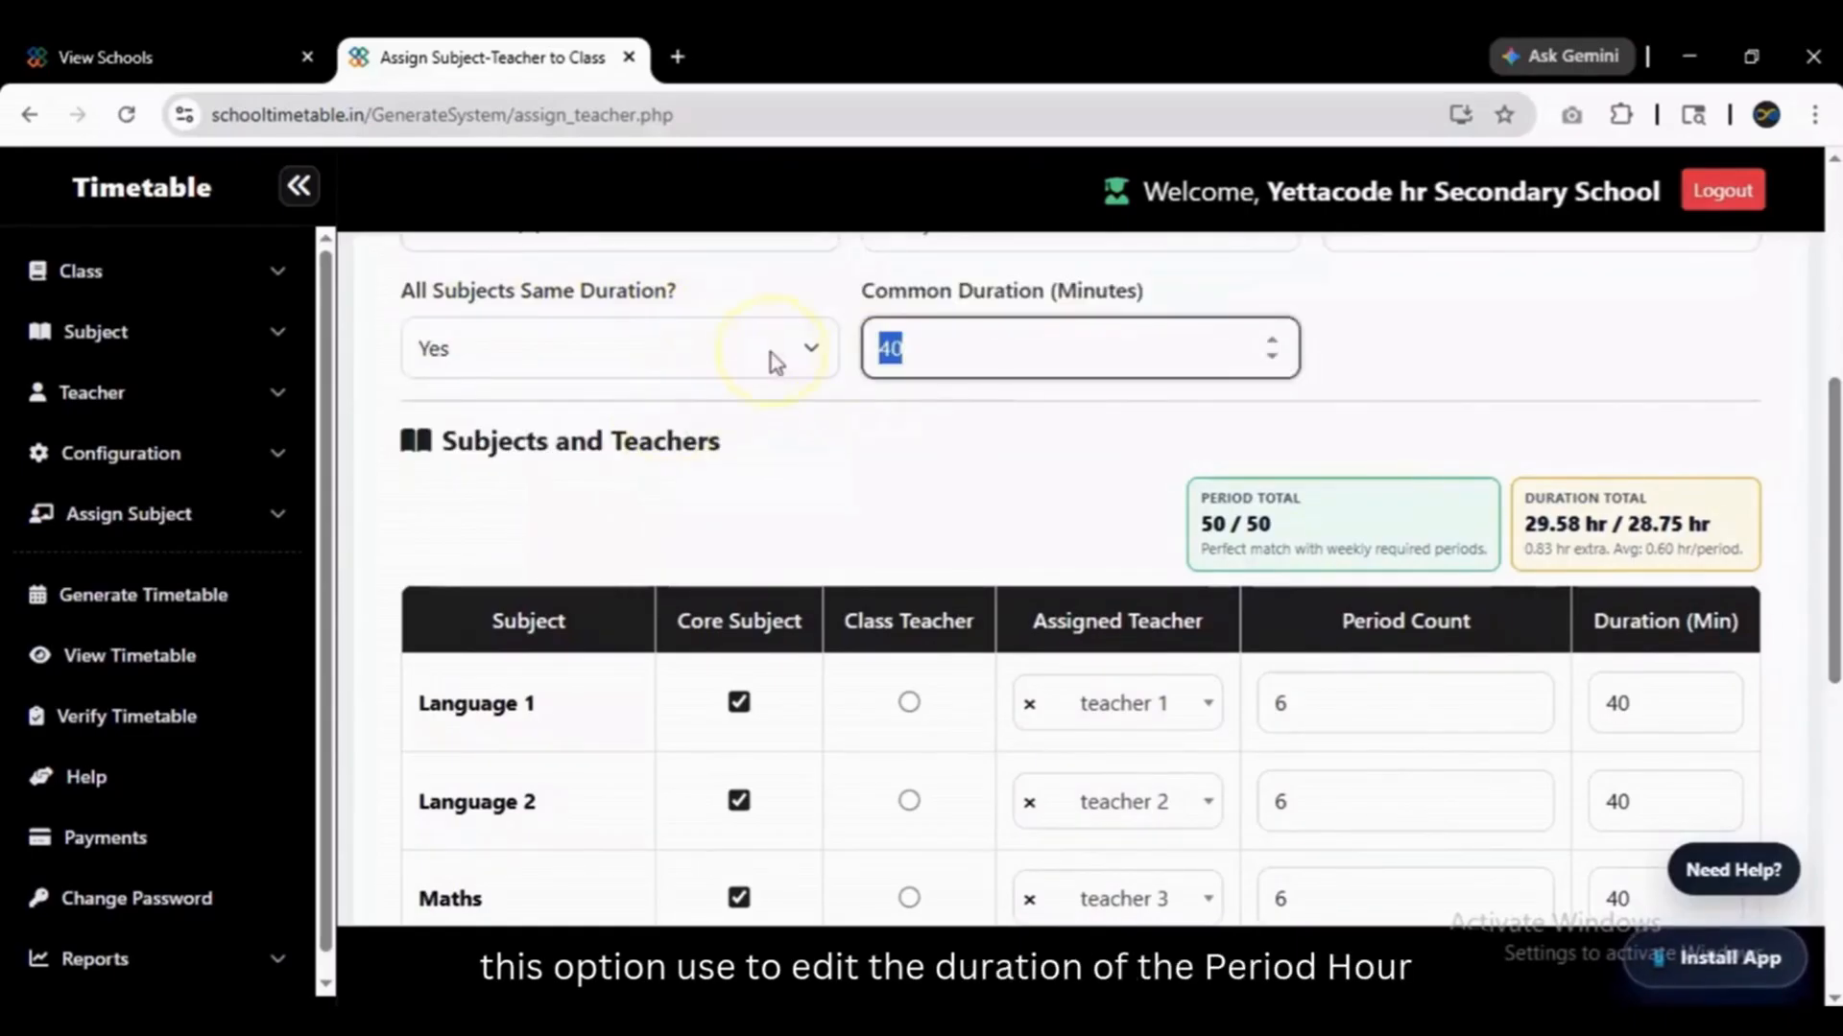
pyautogui.write('35')
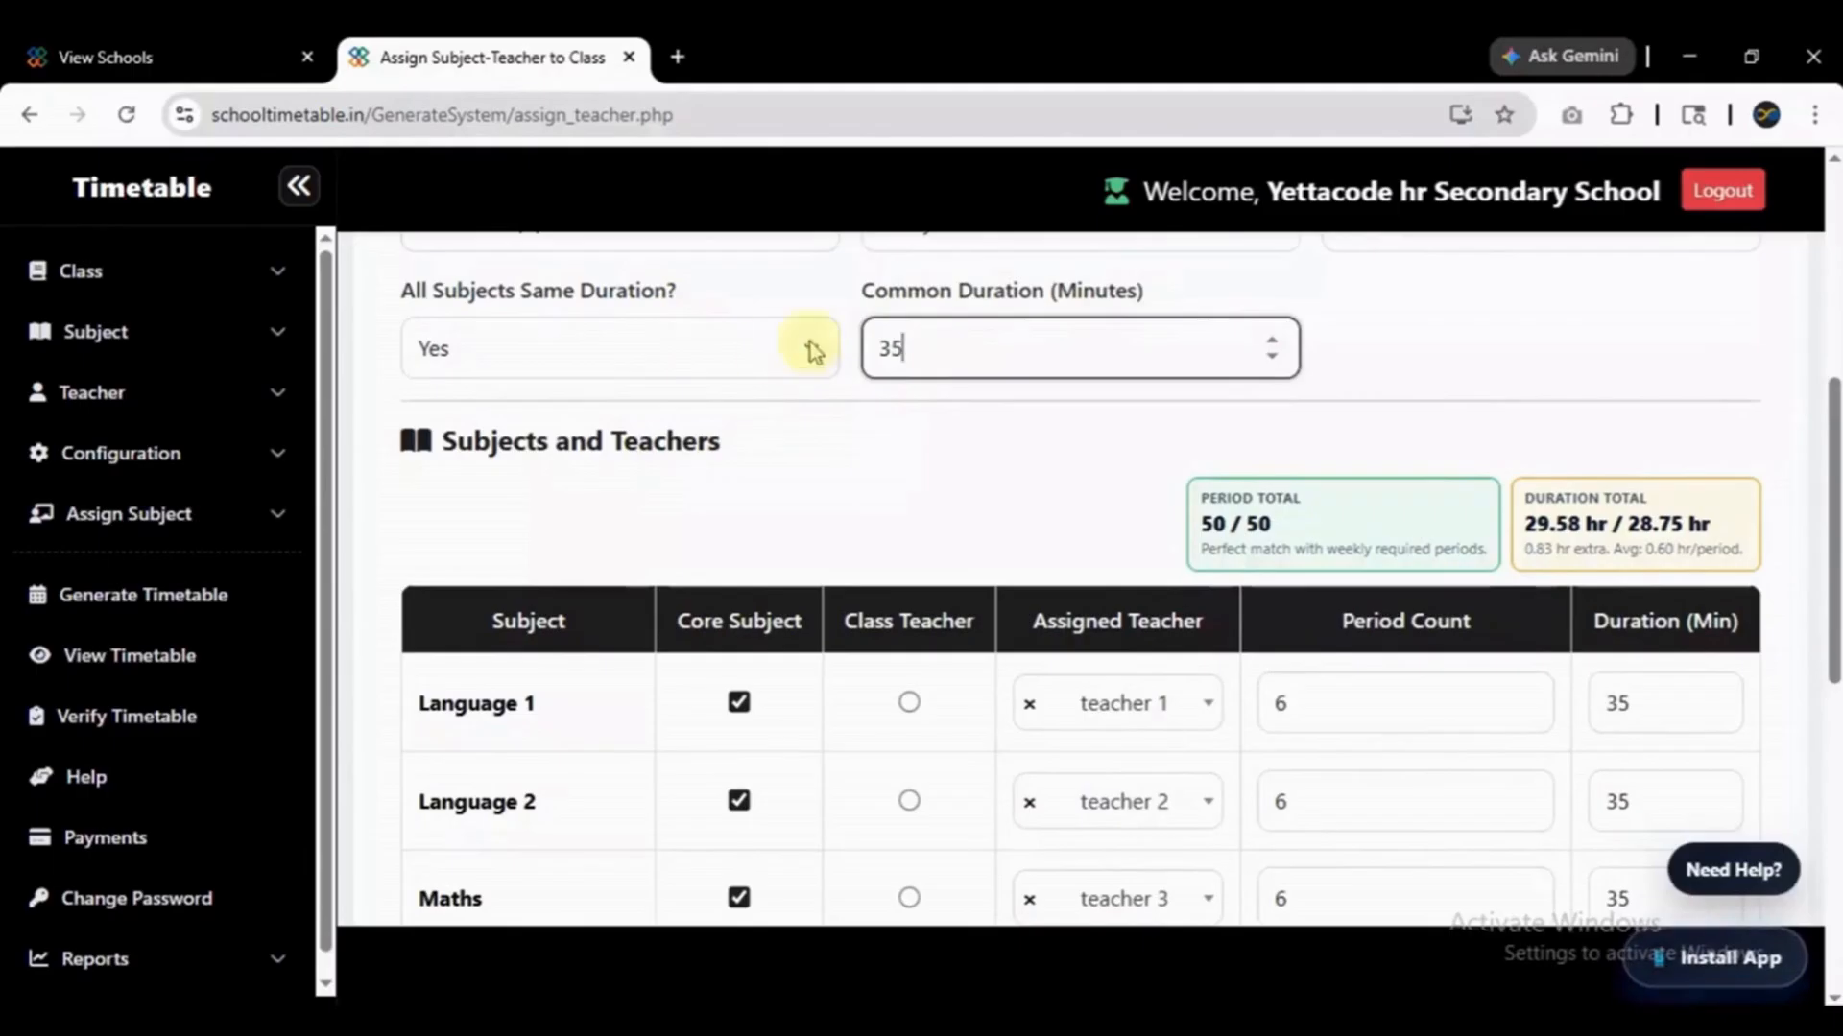
pyautogui.moveTo(974, 353); pyautogui.dragTo(840, 373)
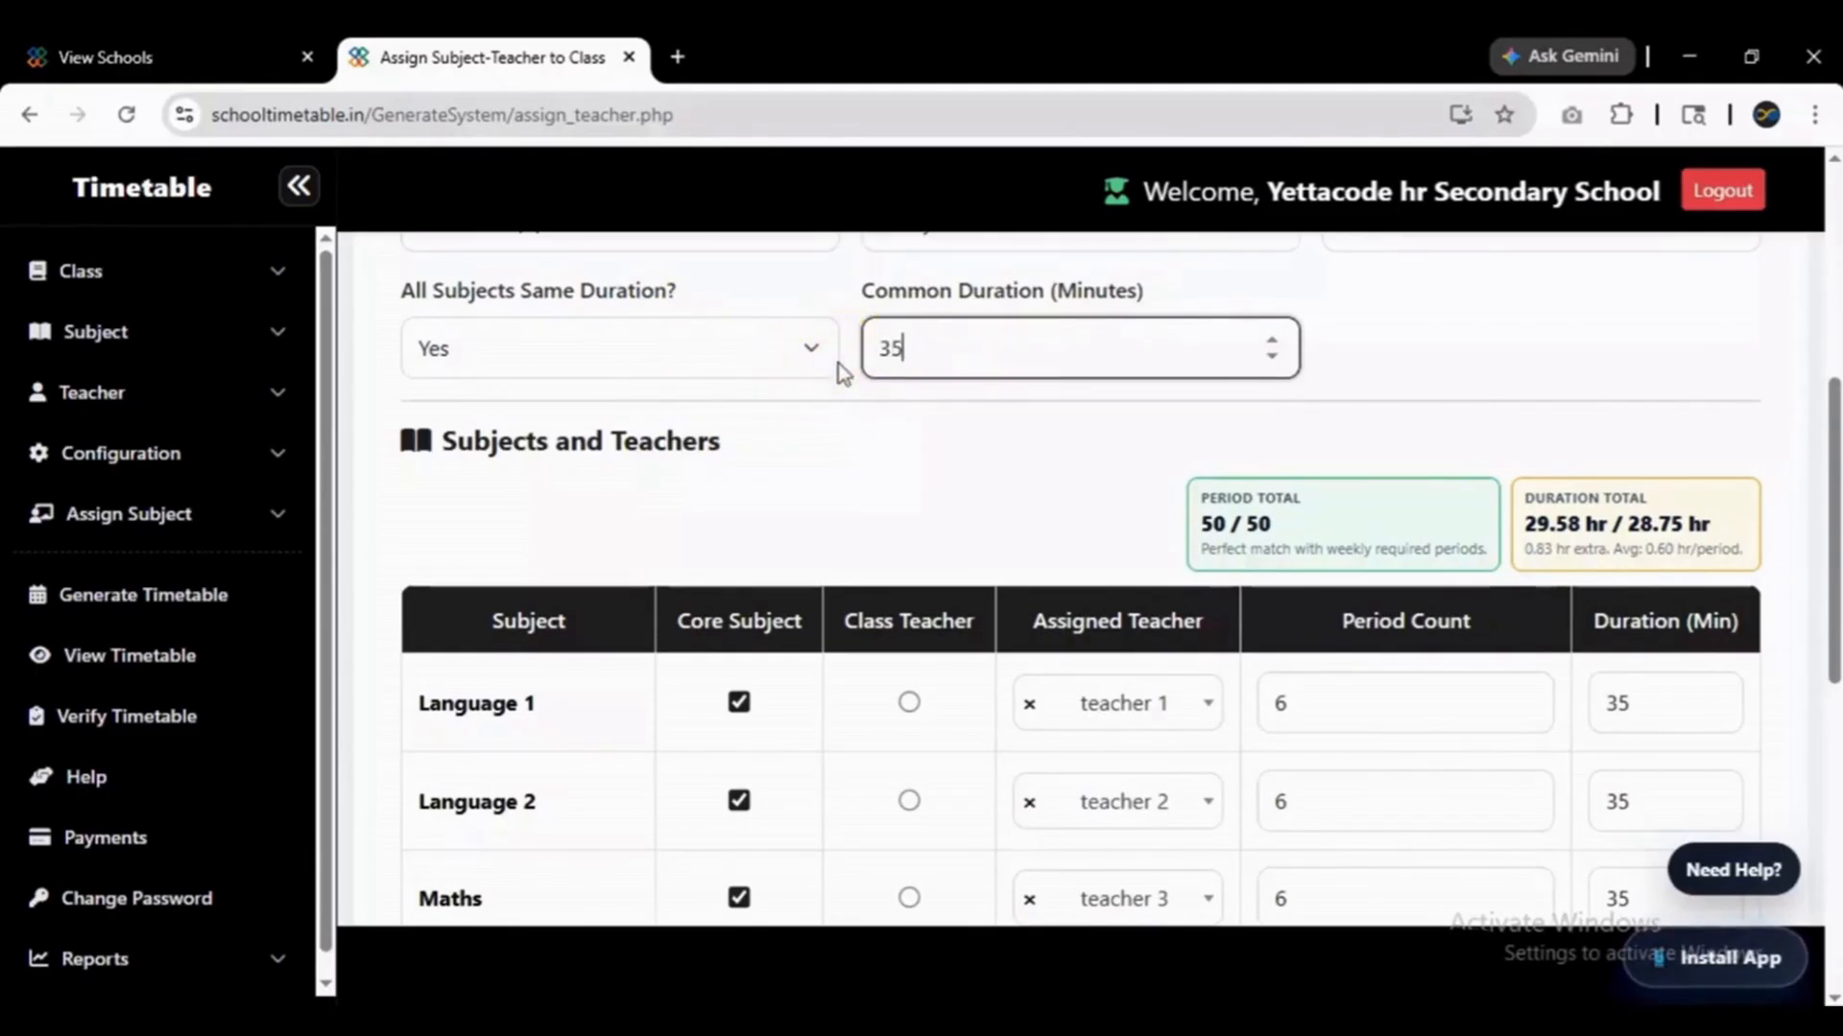
pyautogui.click(964, 431)
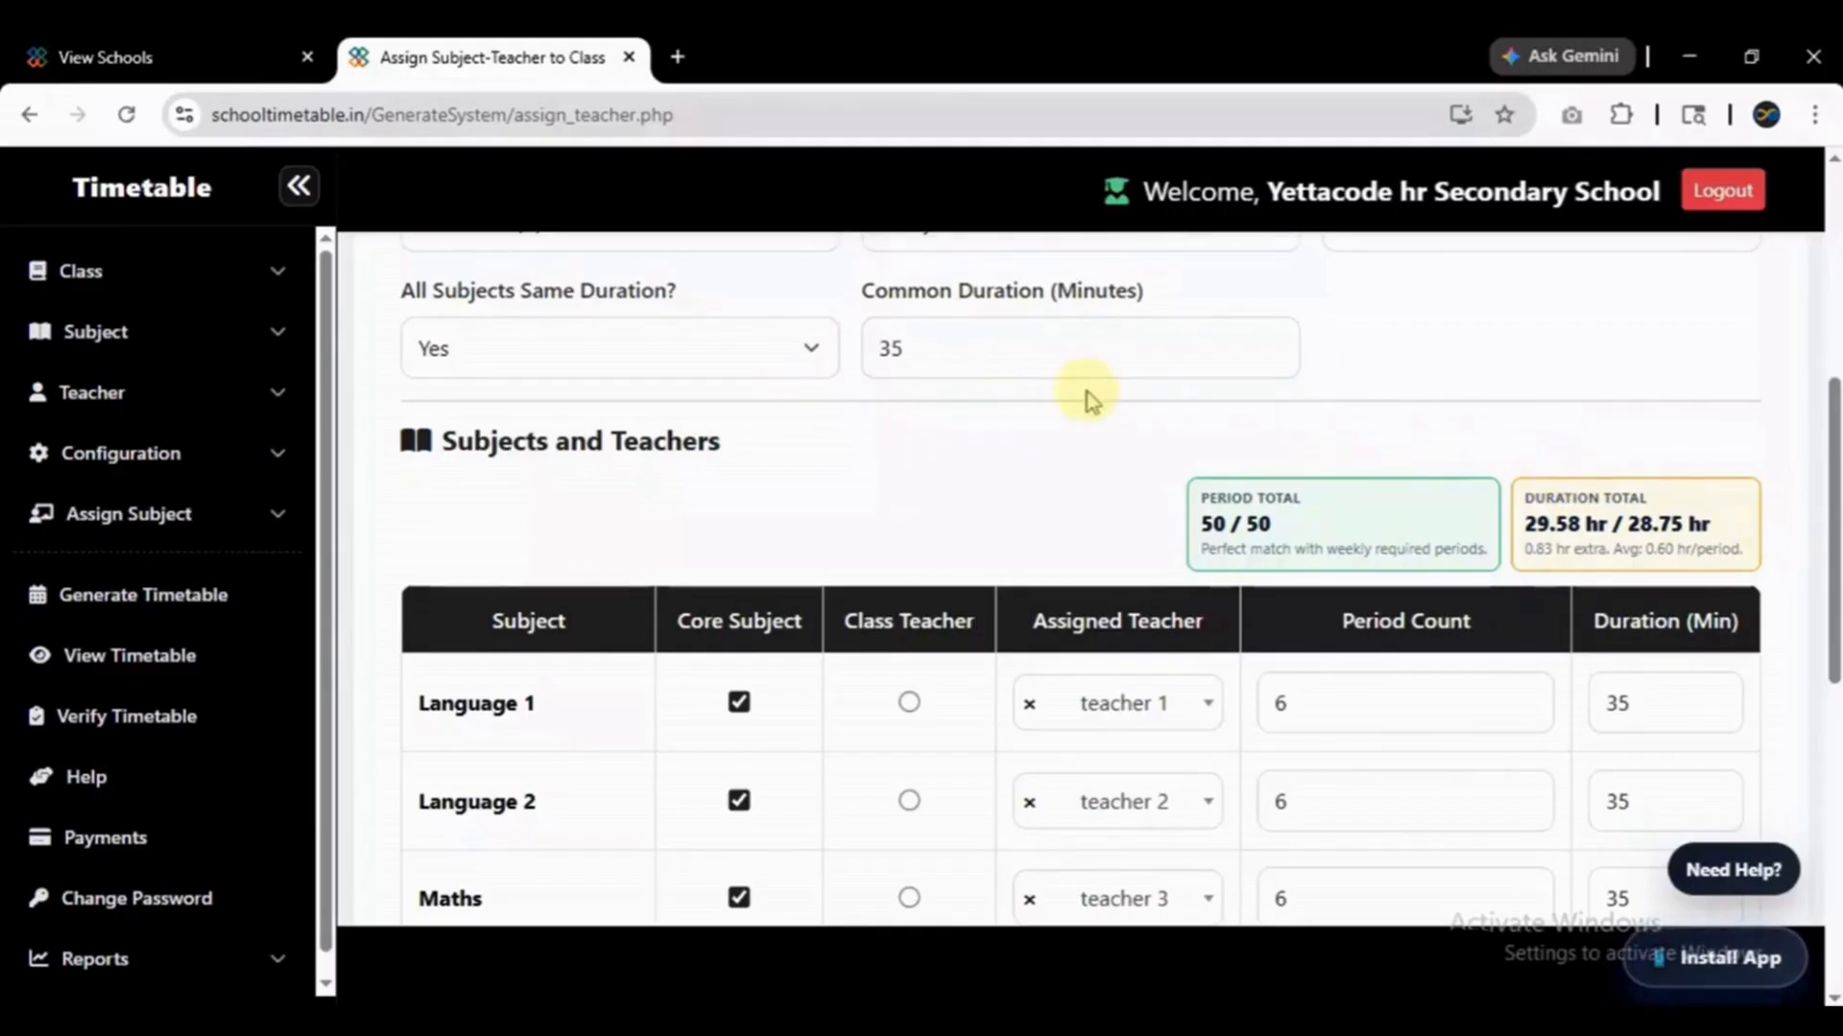
pyautogui.moveTo(958, 353); pyautogui.dragTo(820, 375)
pyautogui.write('35')
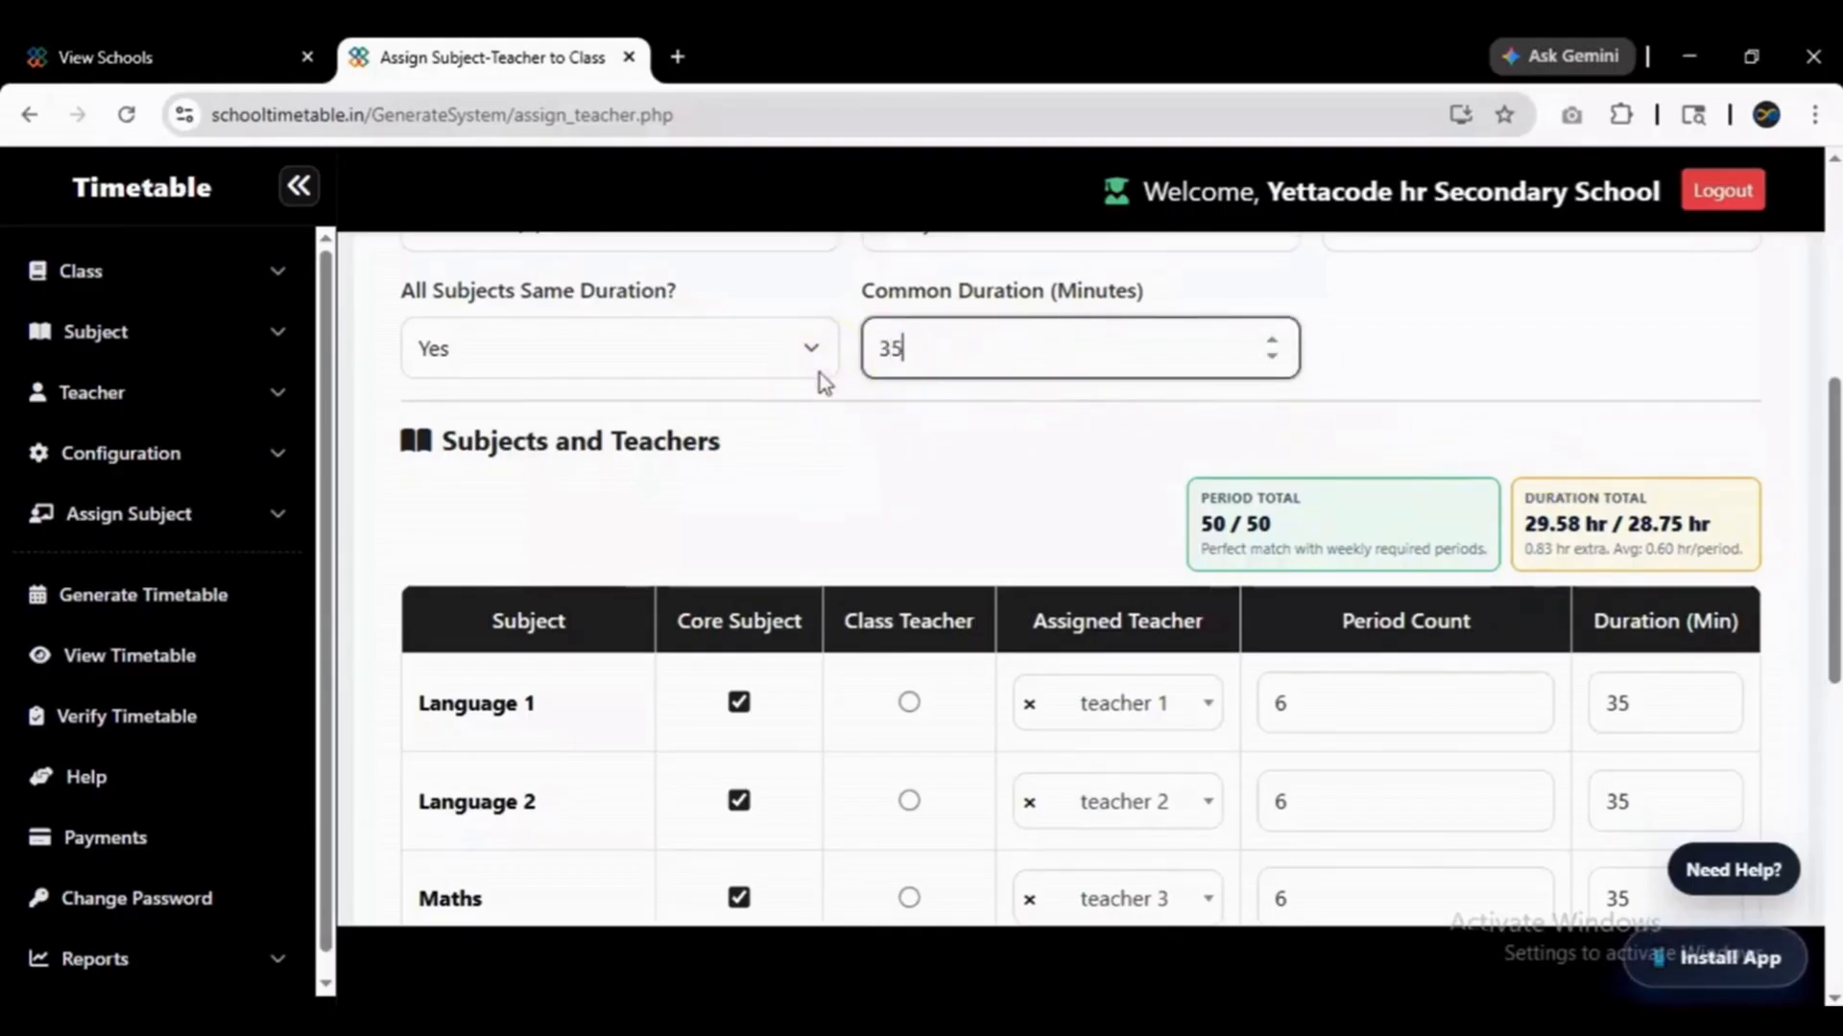
pyautogui.press('BackSpace')
pyautogui.write('5')
pyautogui.moveTo(1831, 614)
pyautogui.mouseDown()
pyautogui.moveTo(1829, 910)
pyautogui.moveTo(1830, 614)
pyautogui.mouseUp()
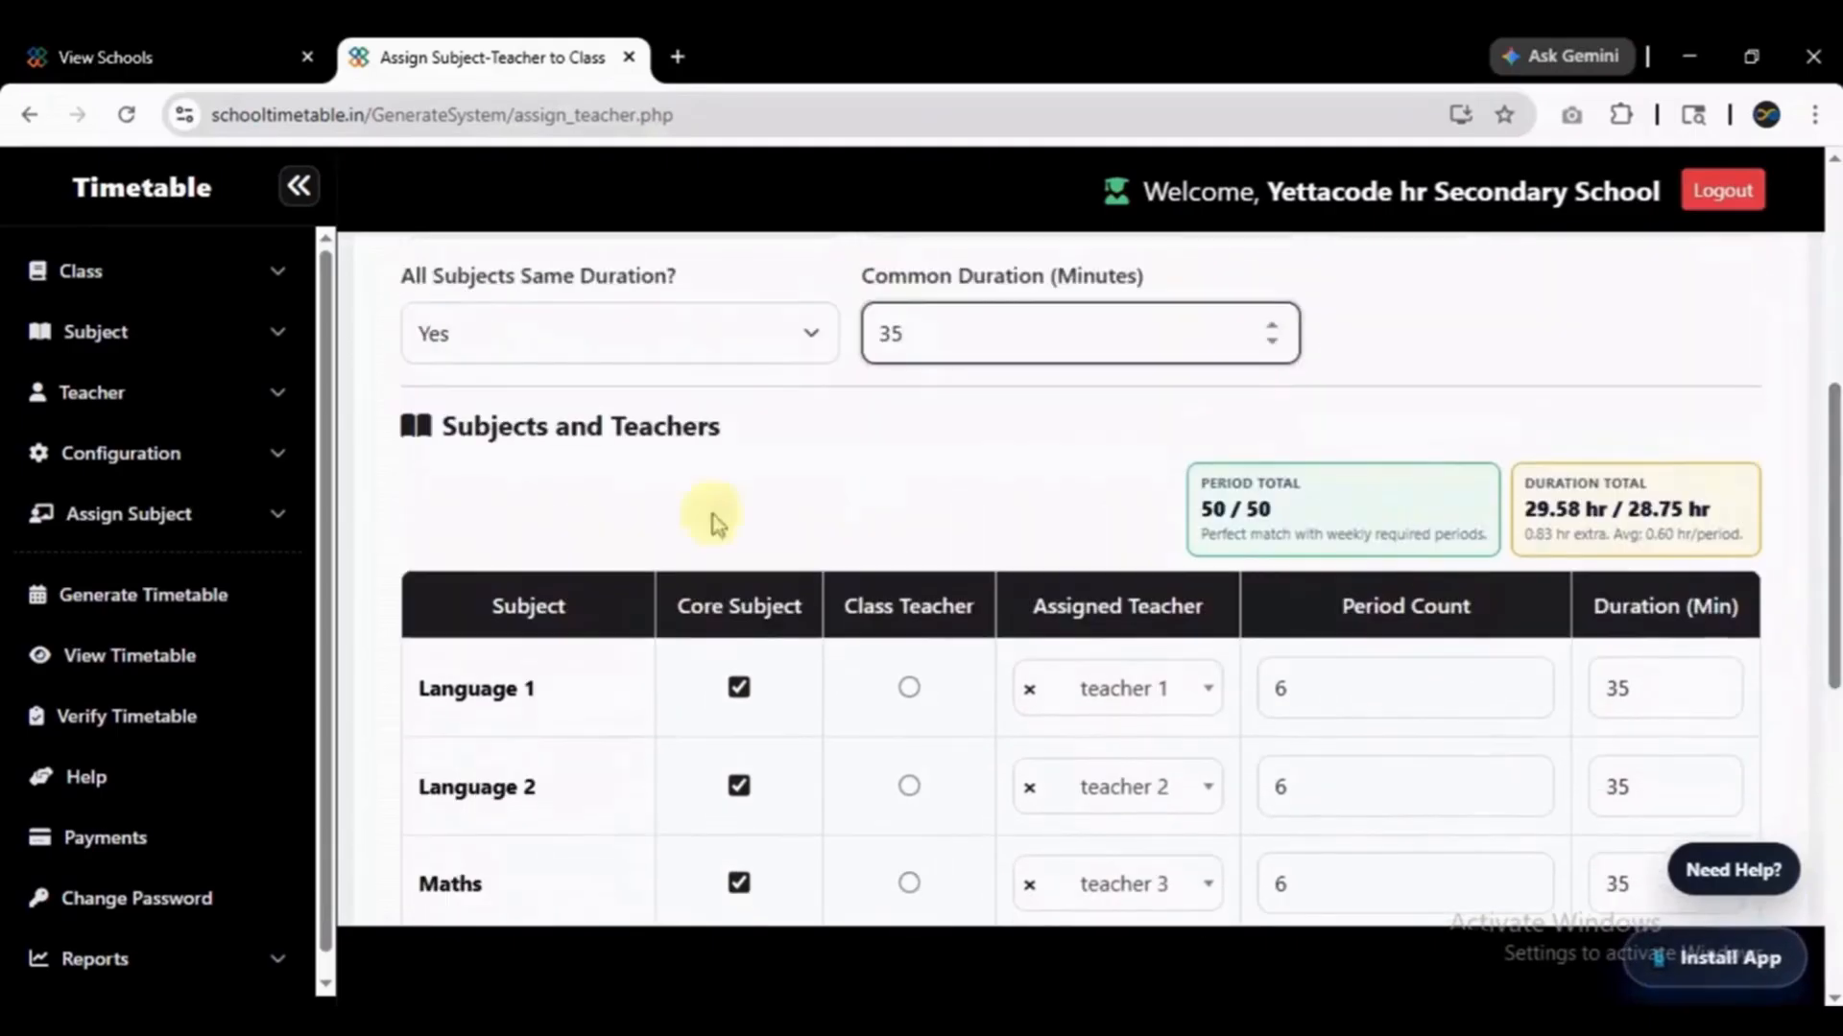
# Turn off the same duration for all subjects and set the class teacher subject and ECA durations to 30 minutes.
pyautogui.click(766, 336)
pyautogui.click(659, 434)
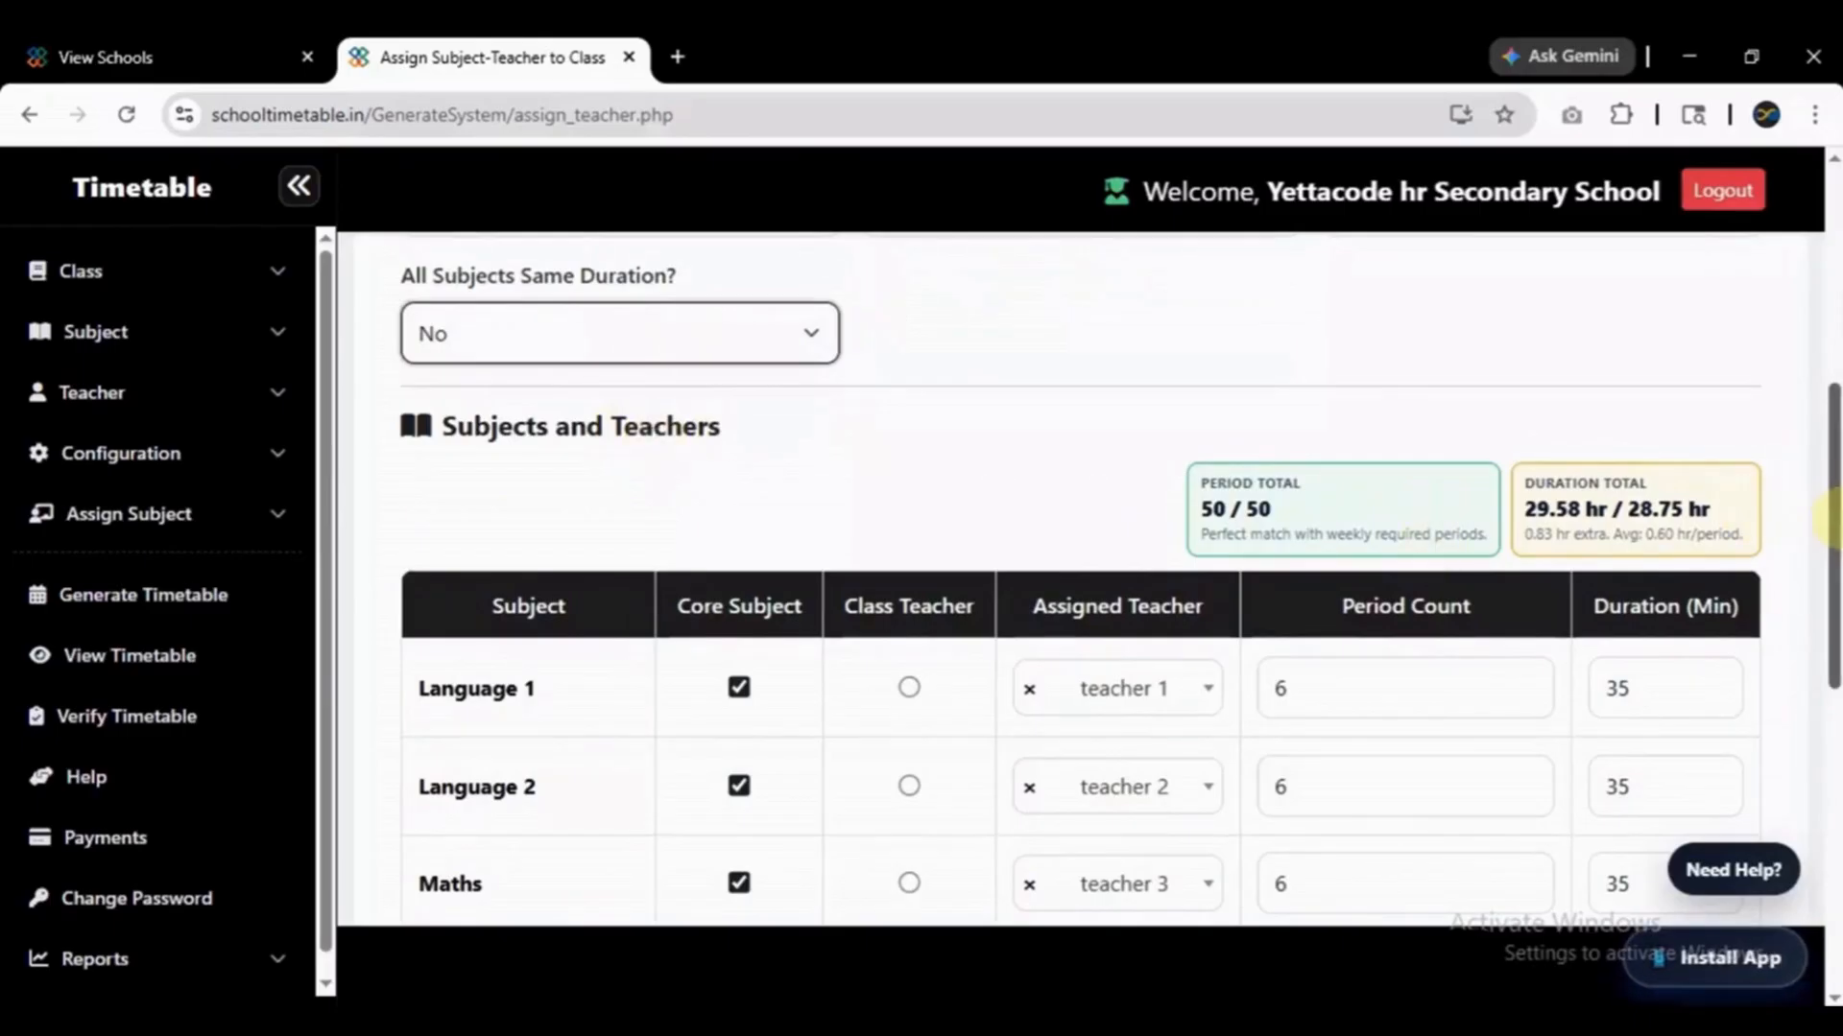
pyautogui.moveTo(1828, 532); pyautogui.dragTo(1828, 783)
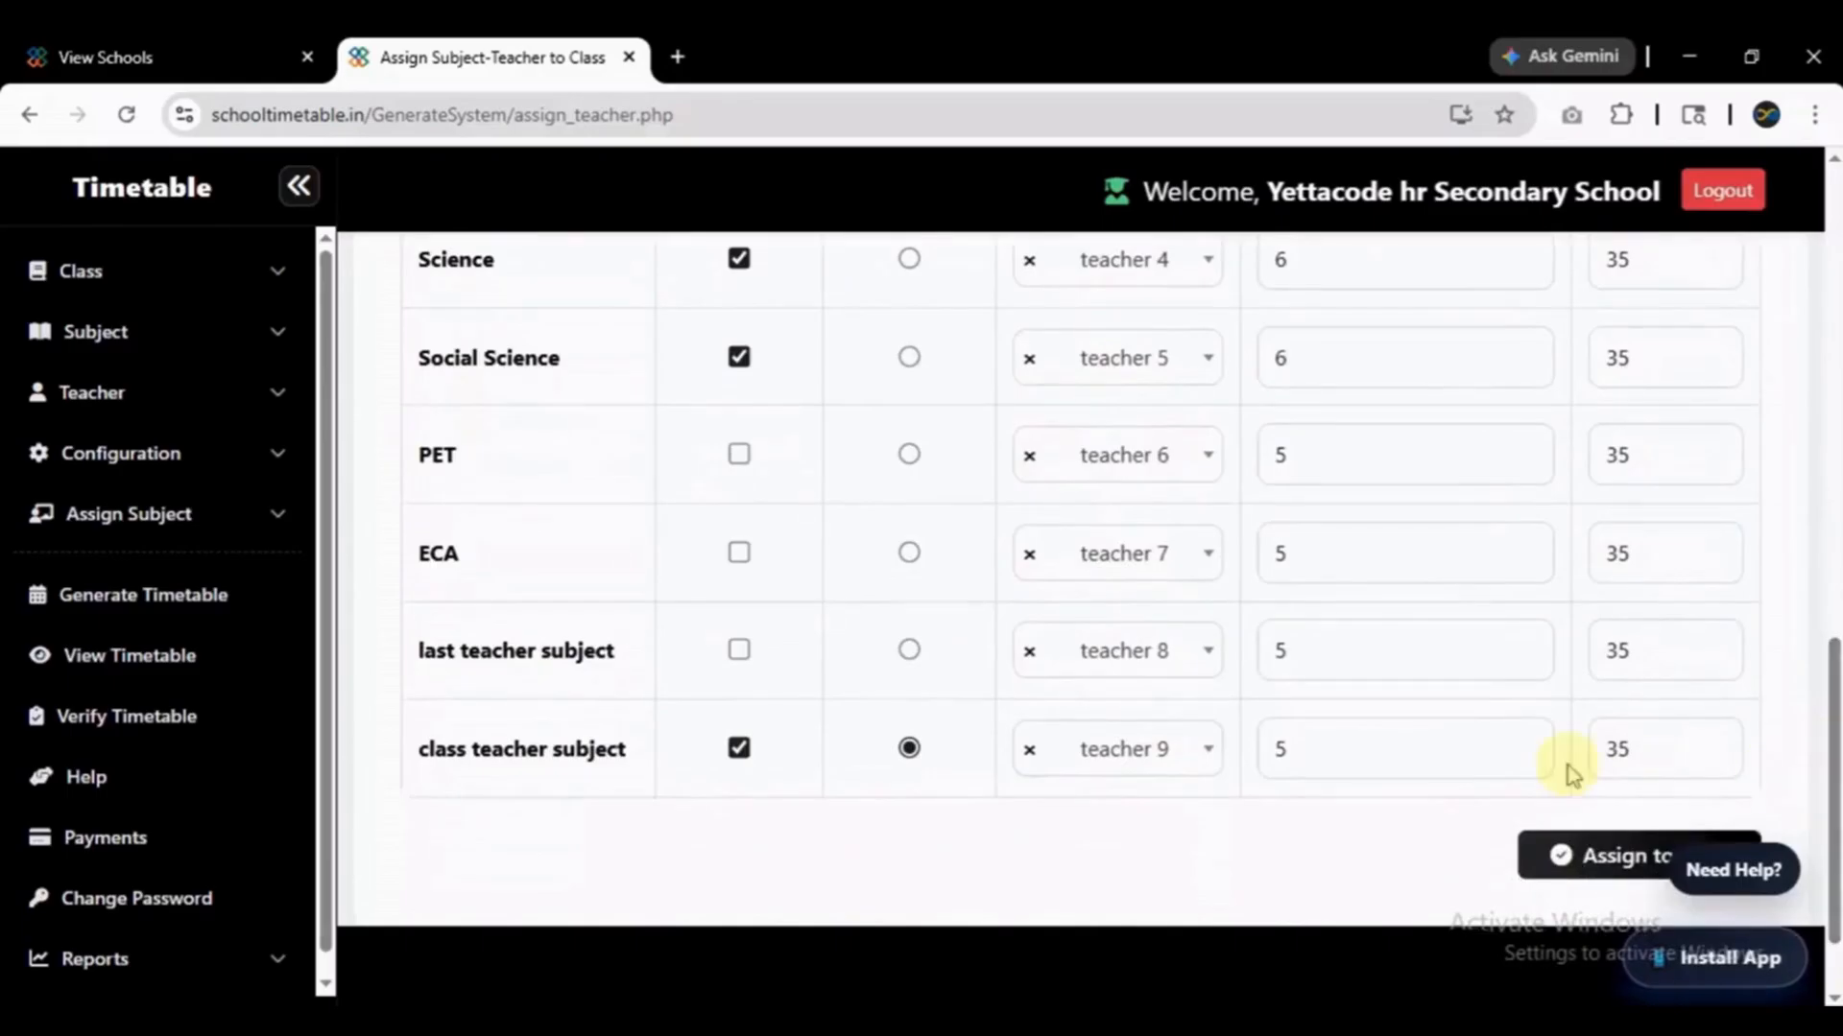
pyautogui.doubleClick(1638, 754)
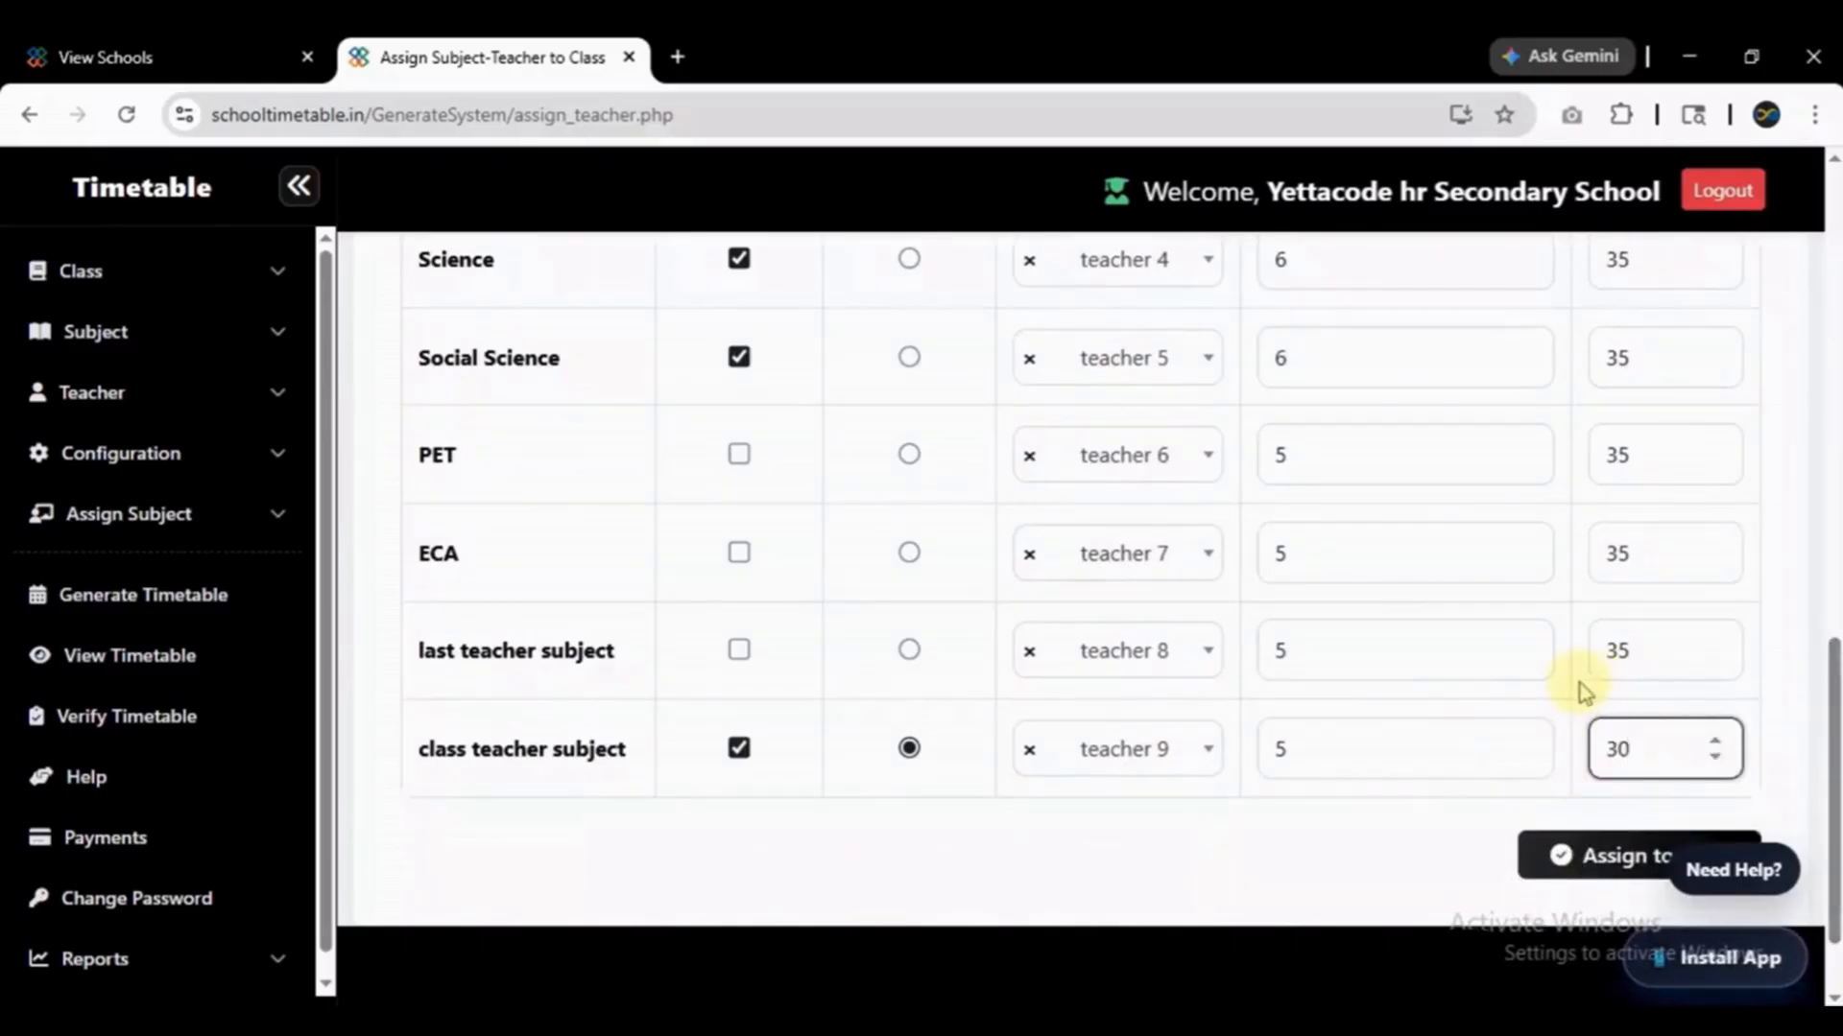
pyautogui.doubleClick(1638, 540)
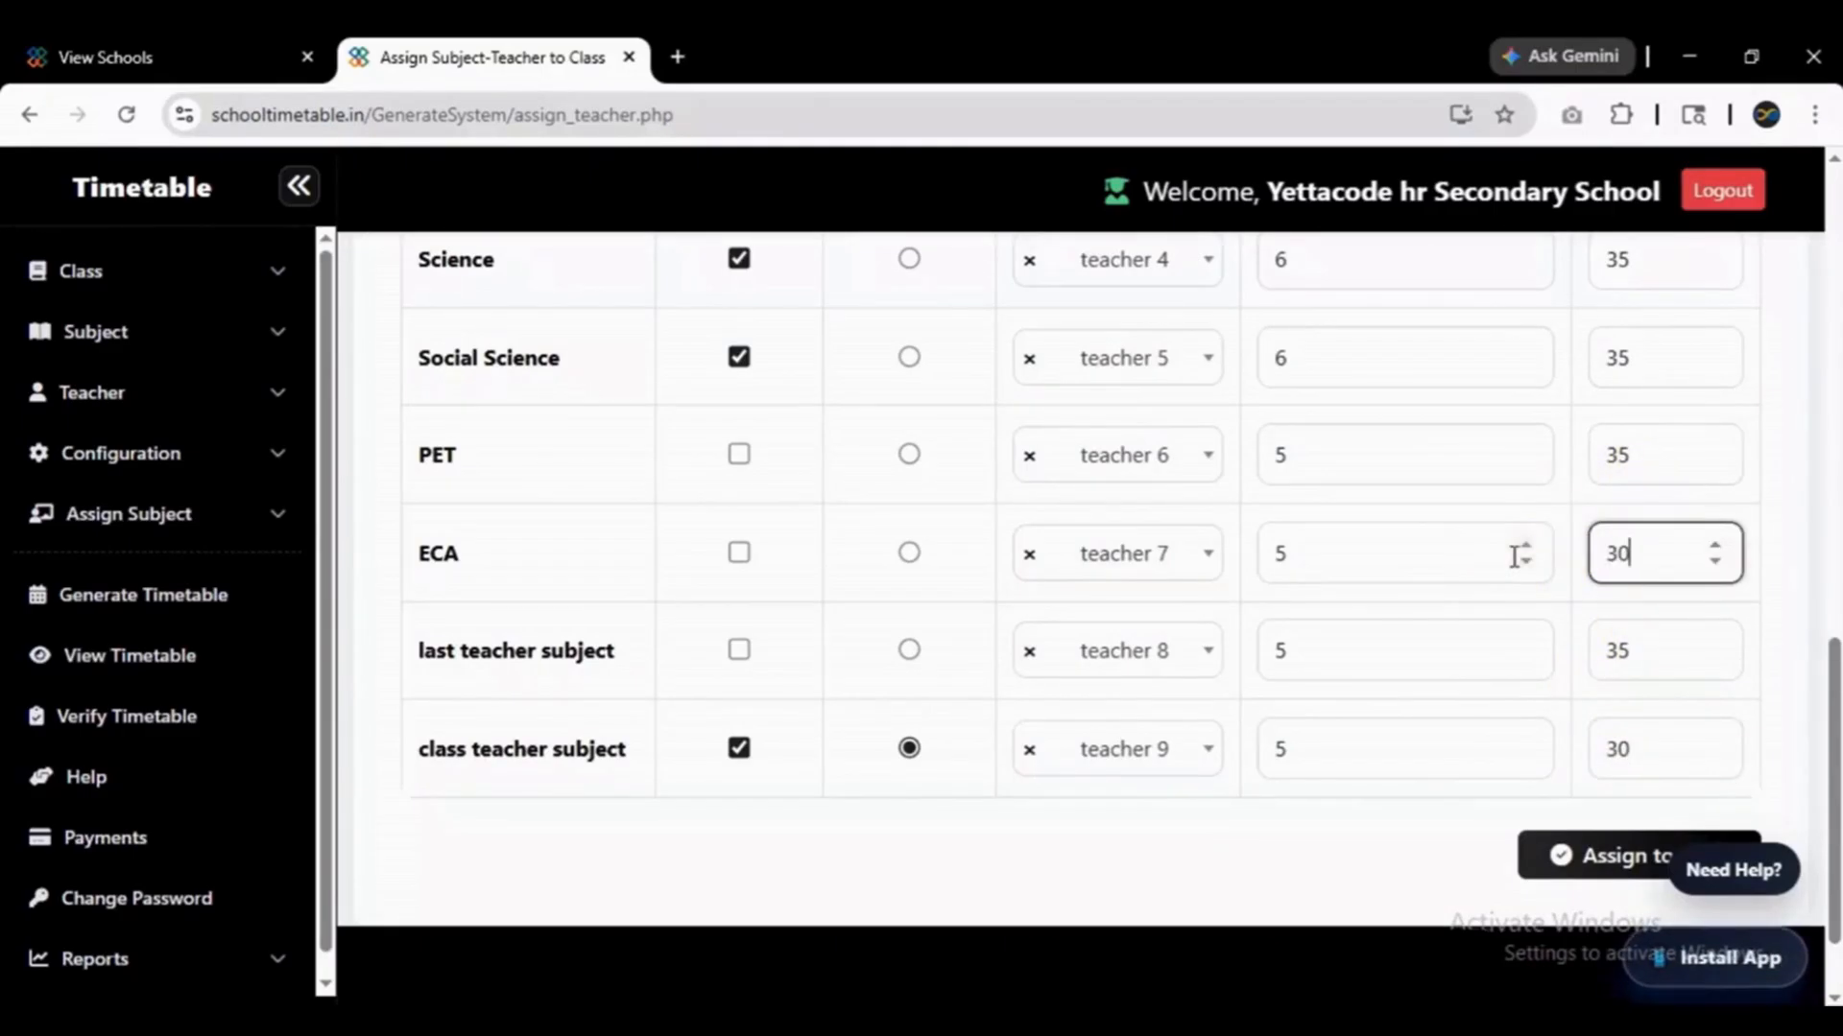
pyautogui.write('30')
pyautogui.click(1812, 641)
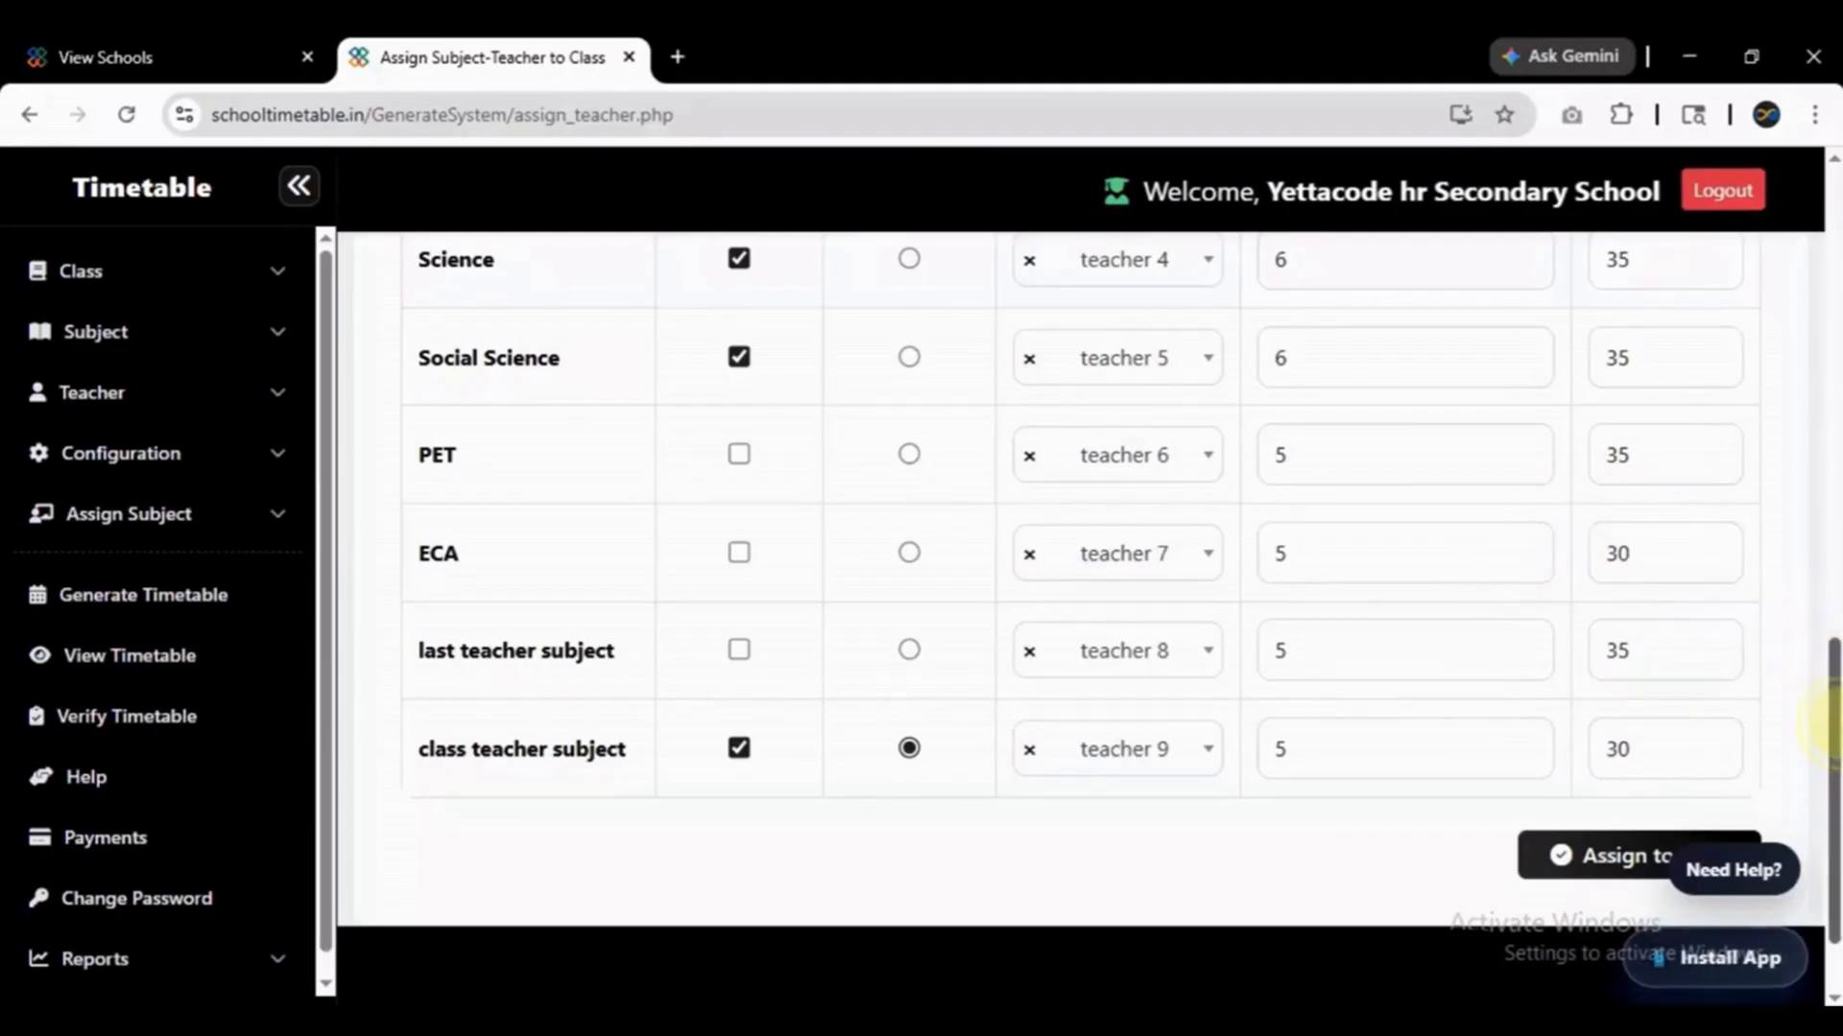
# Set the class teacher subject's duration to 35 minutes.
pyautogui.moveTo(1831, 725)
pyautogui.mouseDown()
pyautogui.moveTo(1831, 443)
pyautogui.moveTo(1829, 741)
pyautogui.mouseUp()
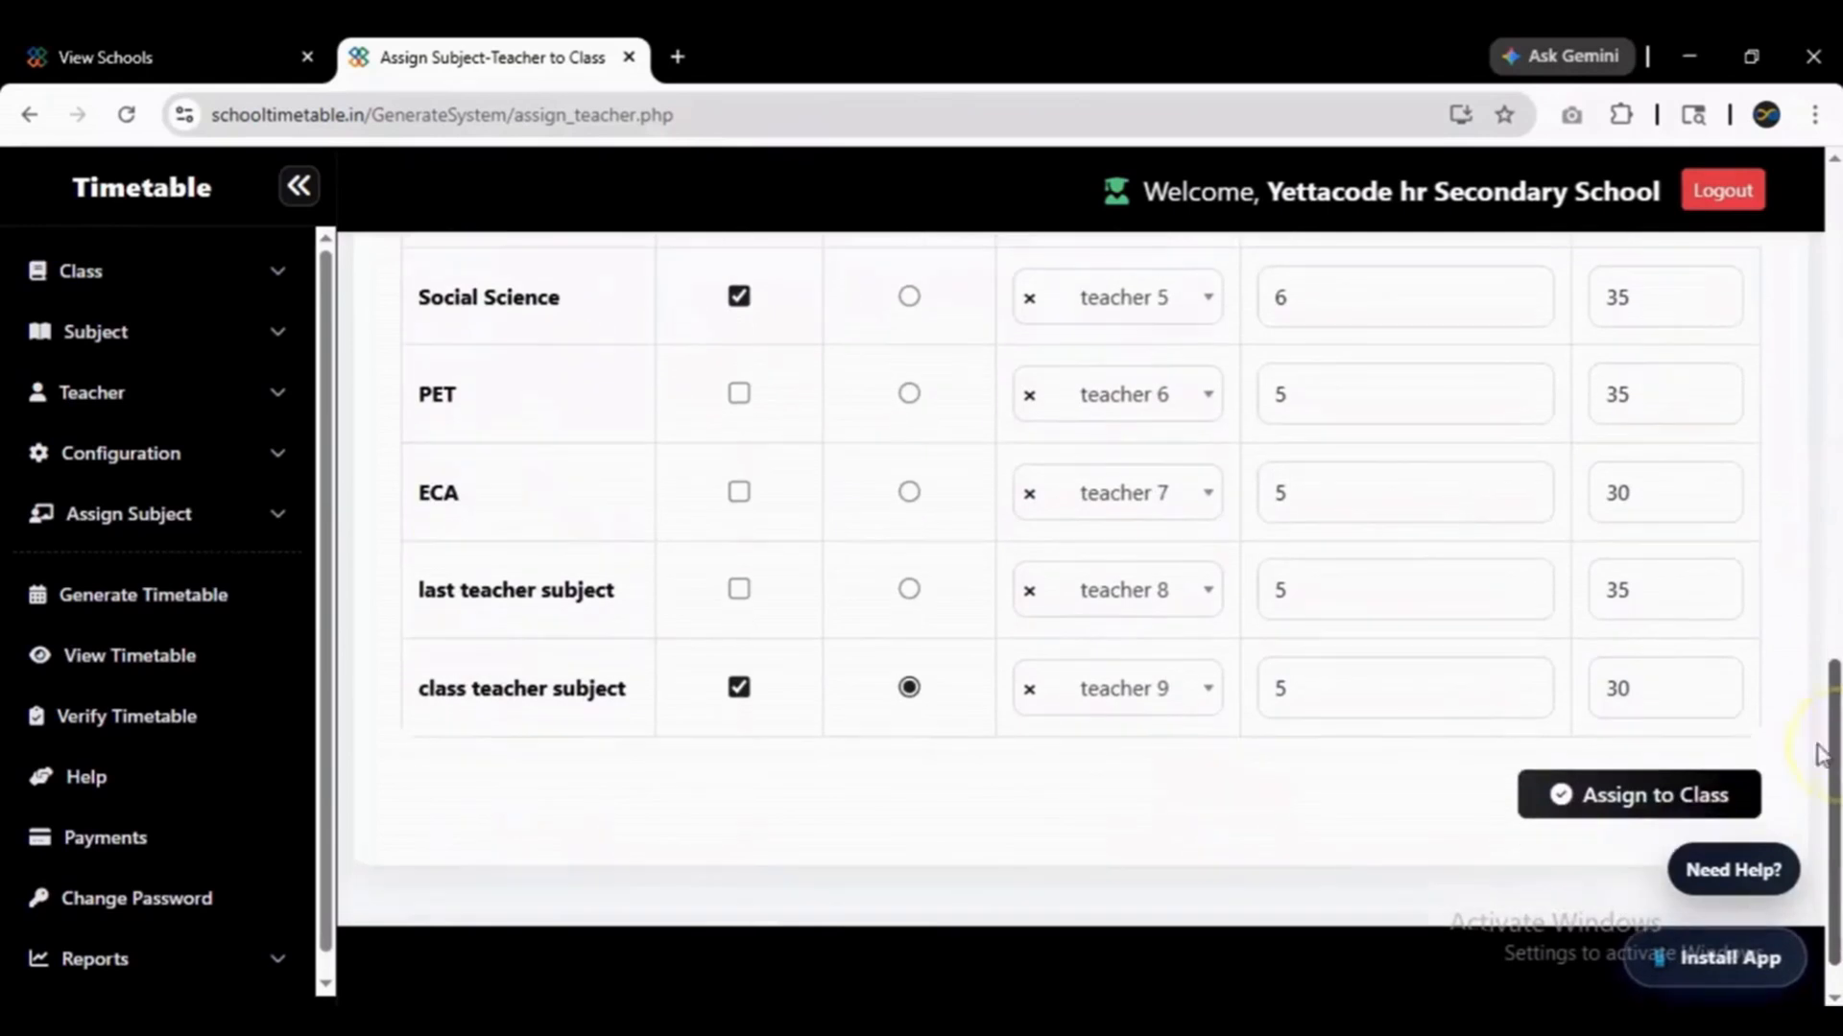
pyautogui.doubleClick(1631, 691)
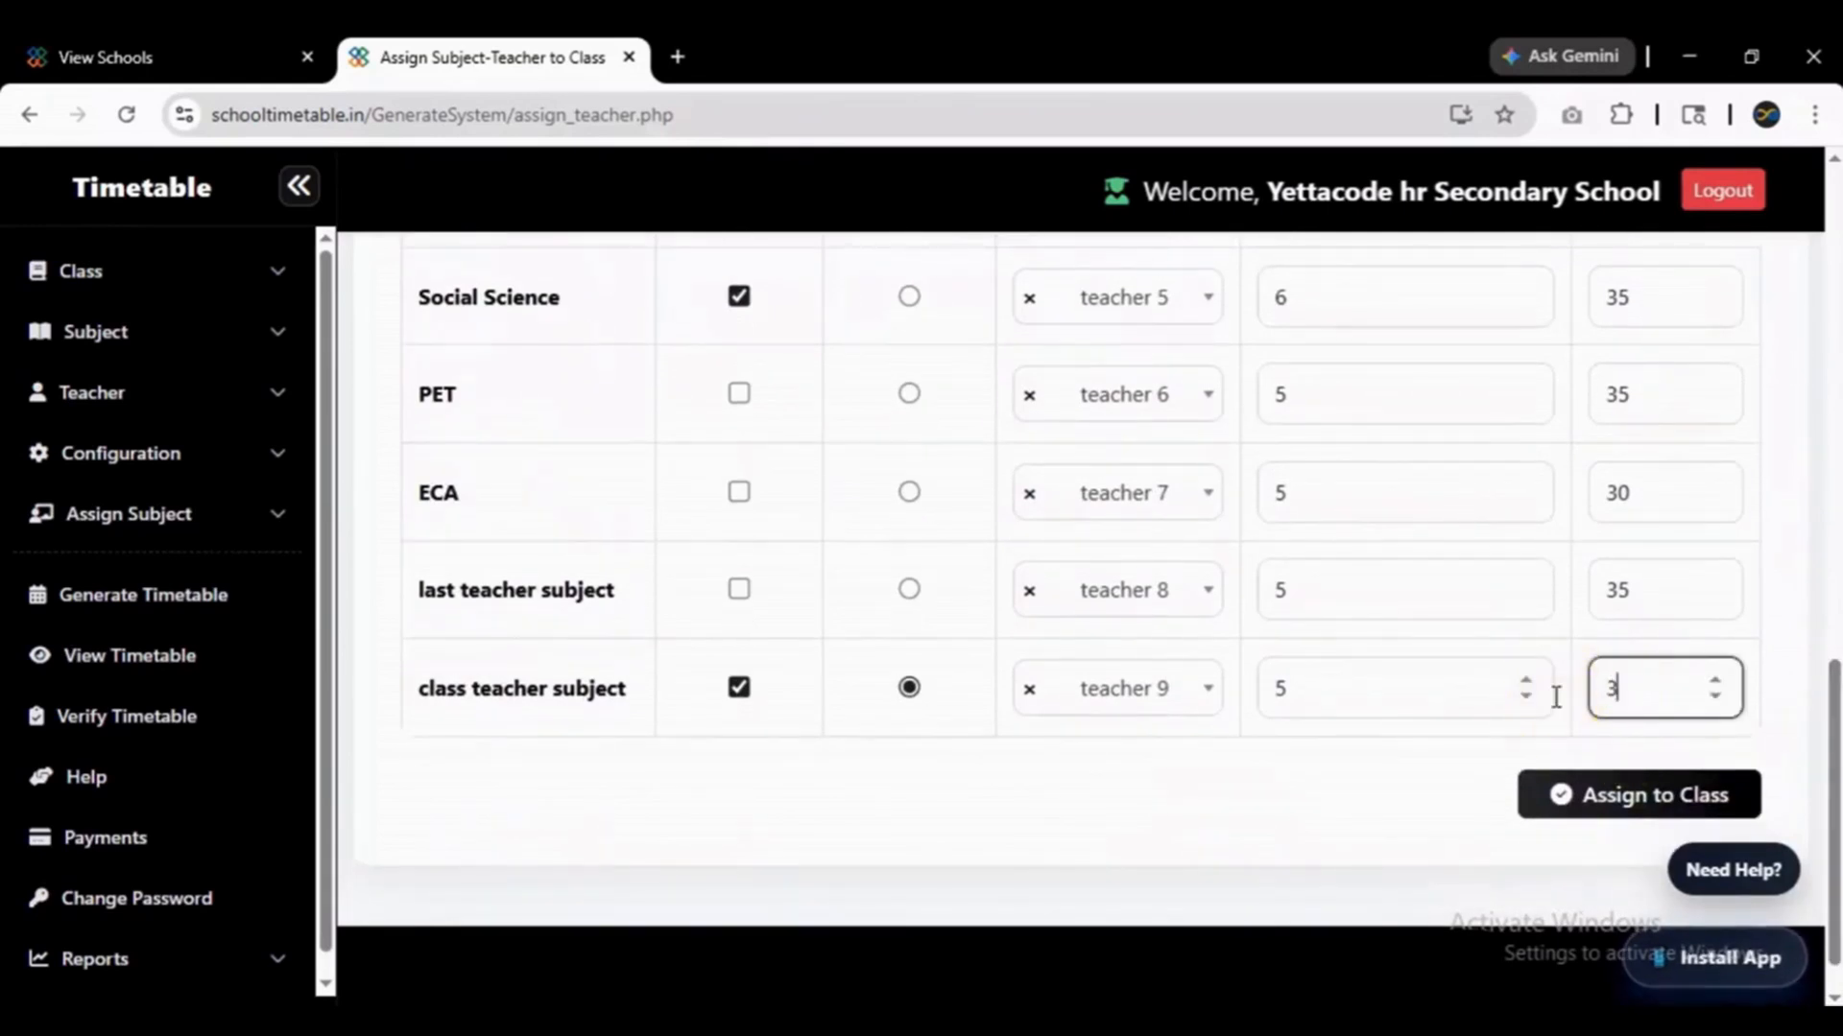
pyautogui.write('35')
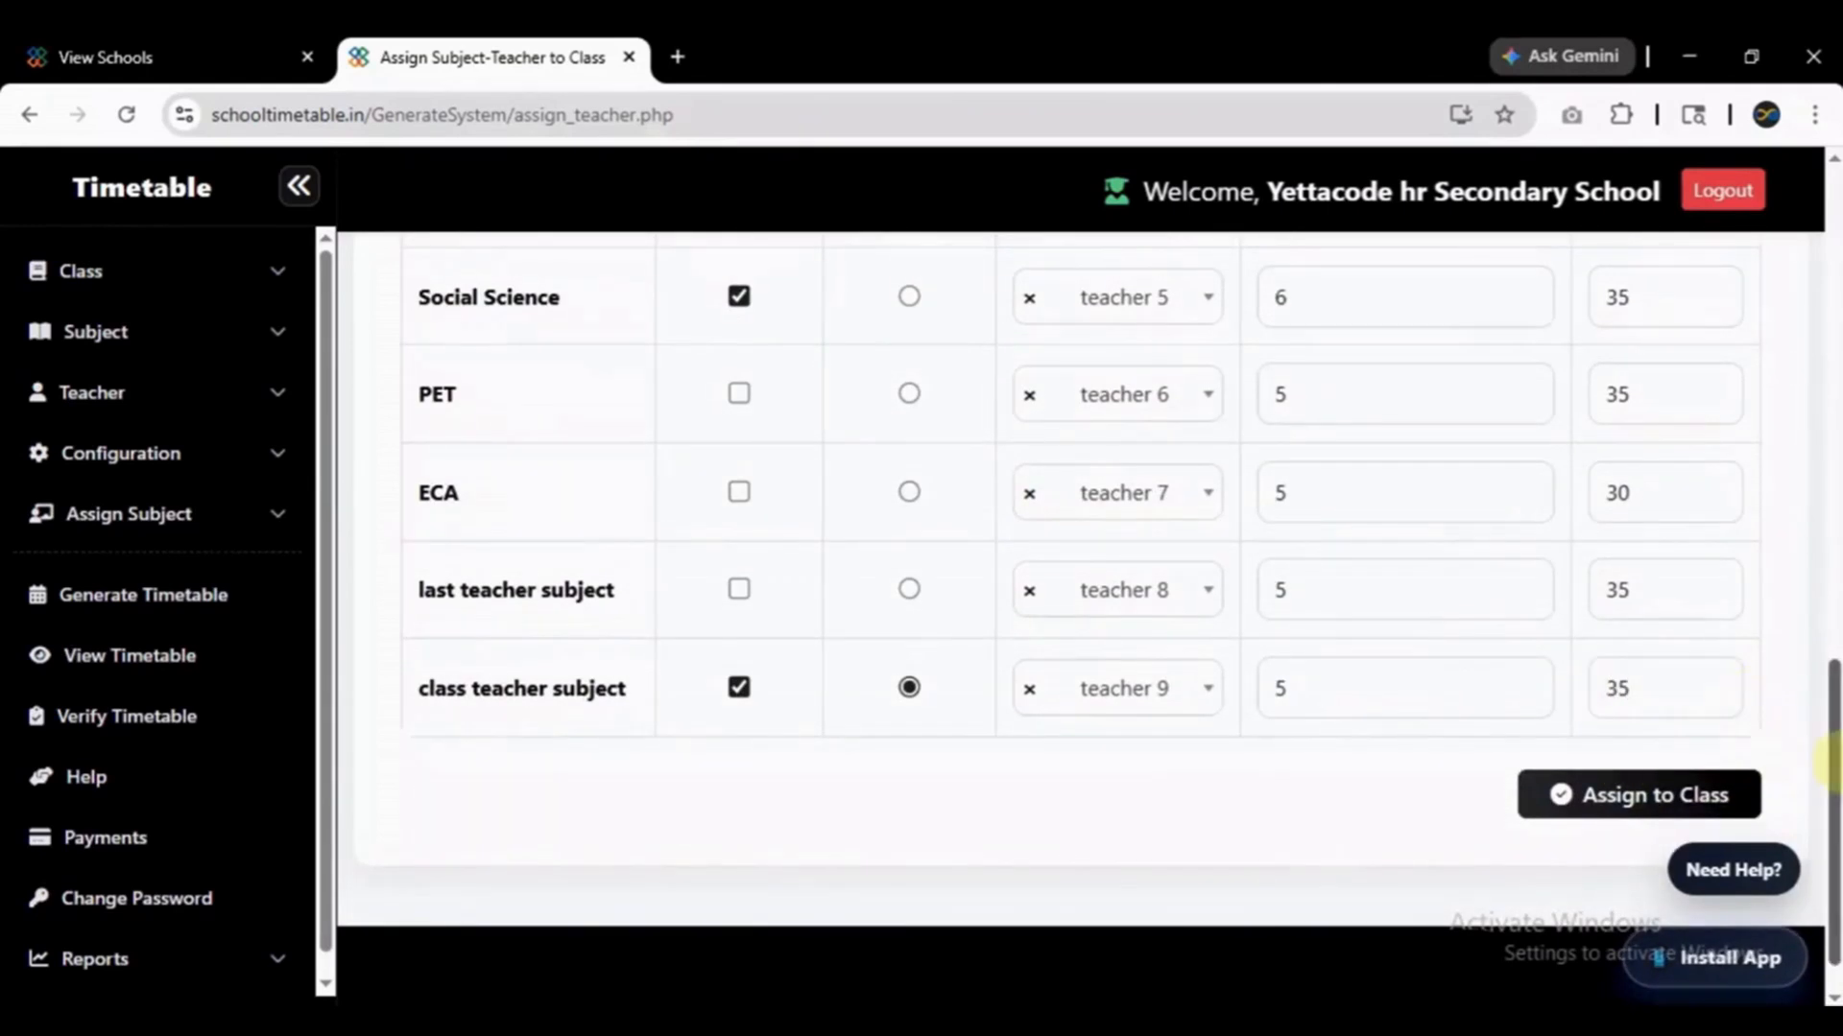
# Make the Maths teacher the class teacher and assign the subjects and teachers to class I Standard(A).
pyautogui.moveTo(1830, 699); pyautogui.dragTo(1834, 510)
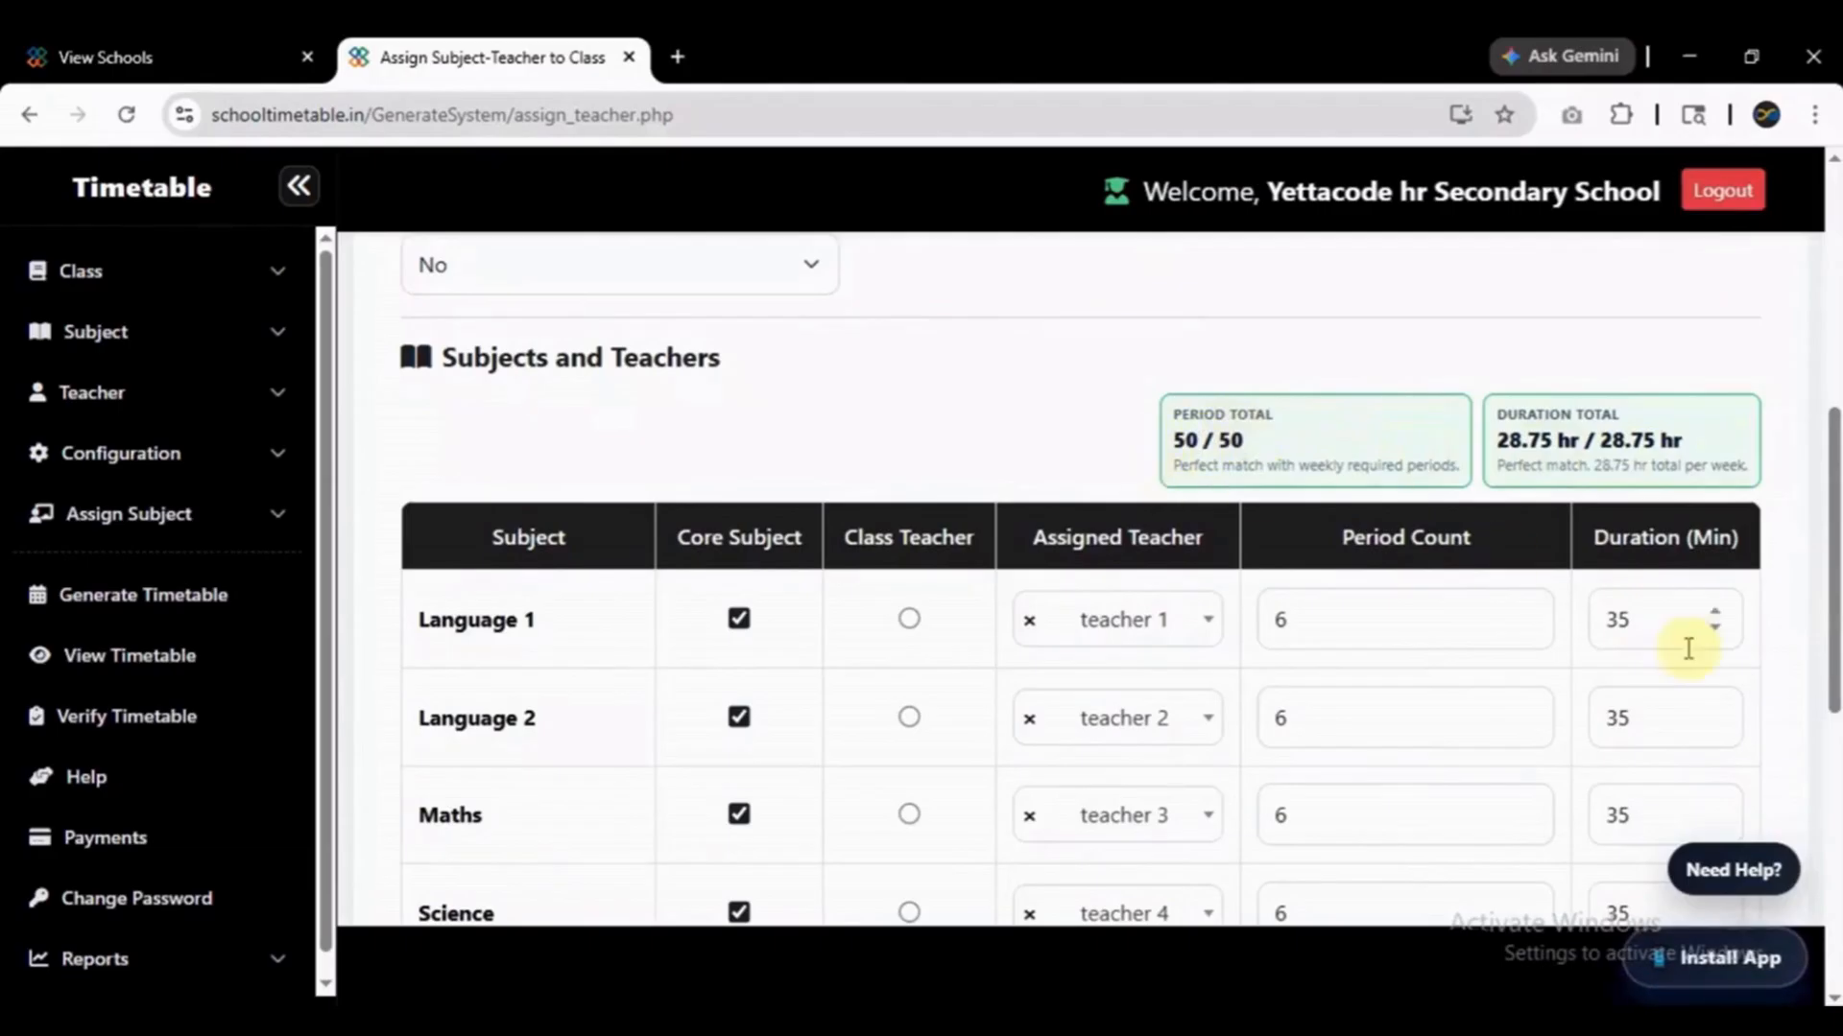
pyautogui.moveTo(1834, 617); pyautogui.dragTo(1828, 706)
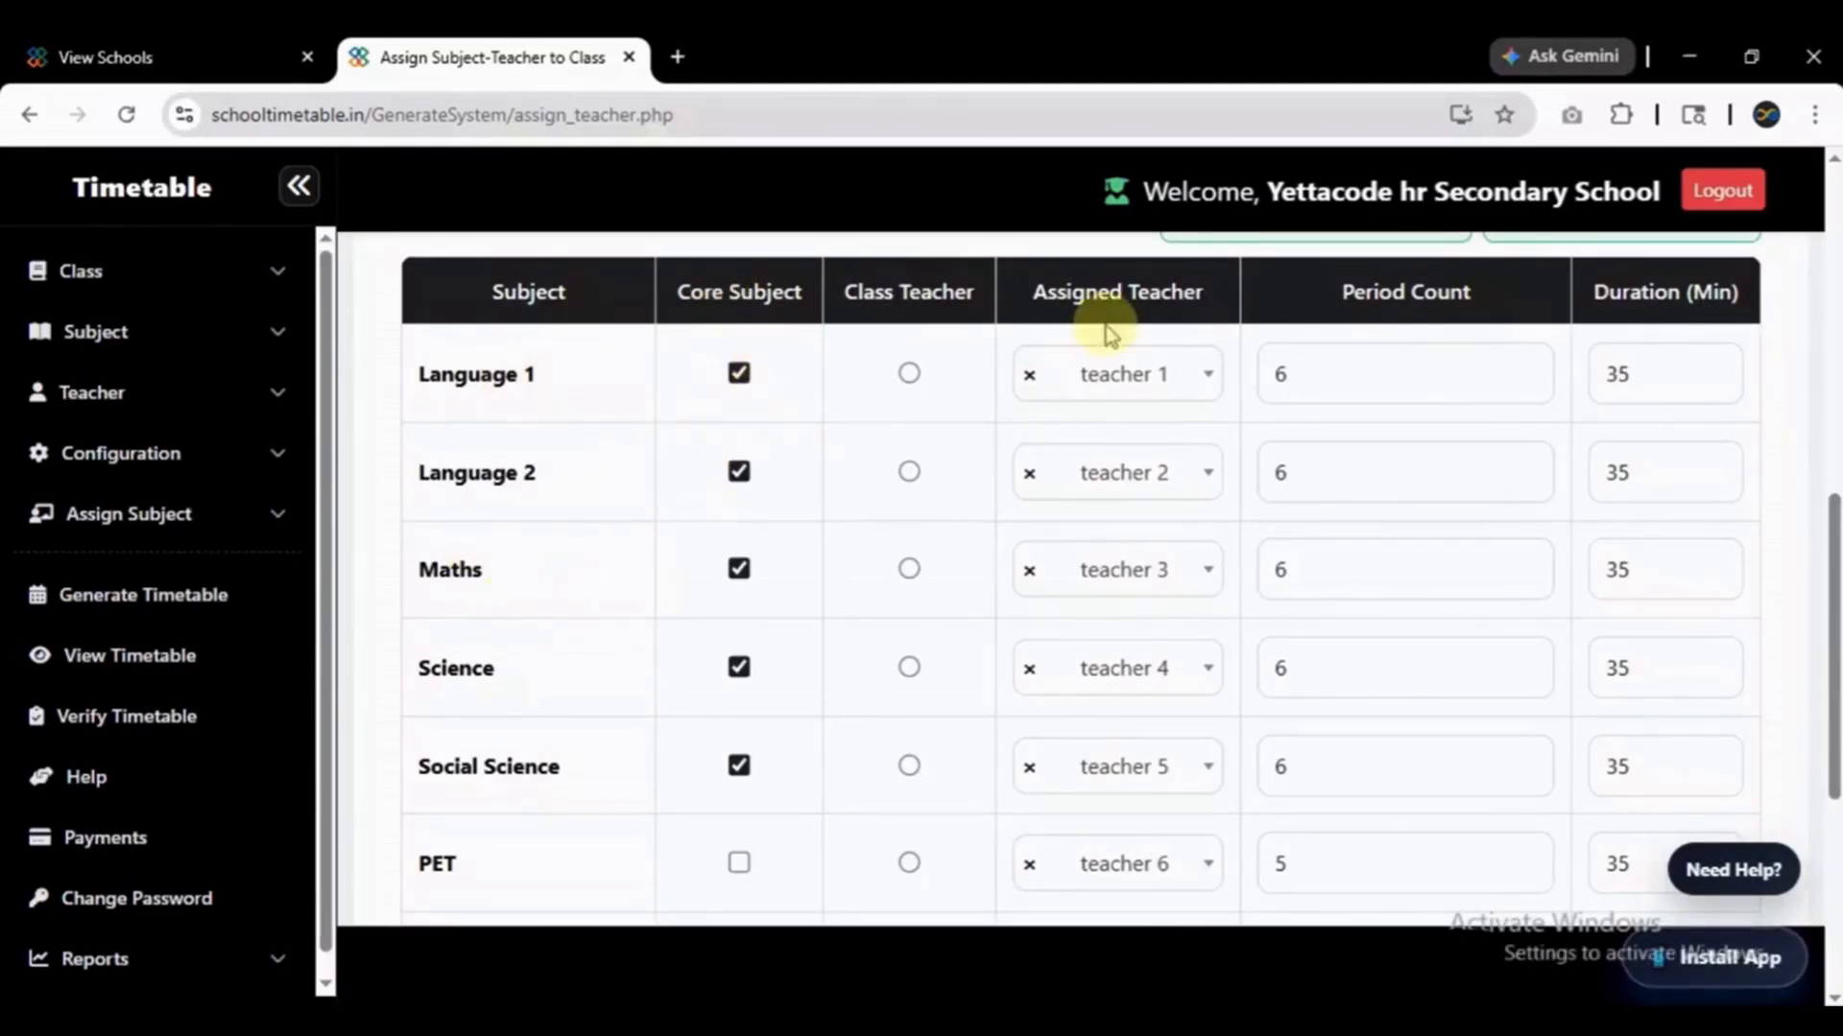
pyautogui.moveTo(1833, 688); pyautogui.dragTo(1829, 794)
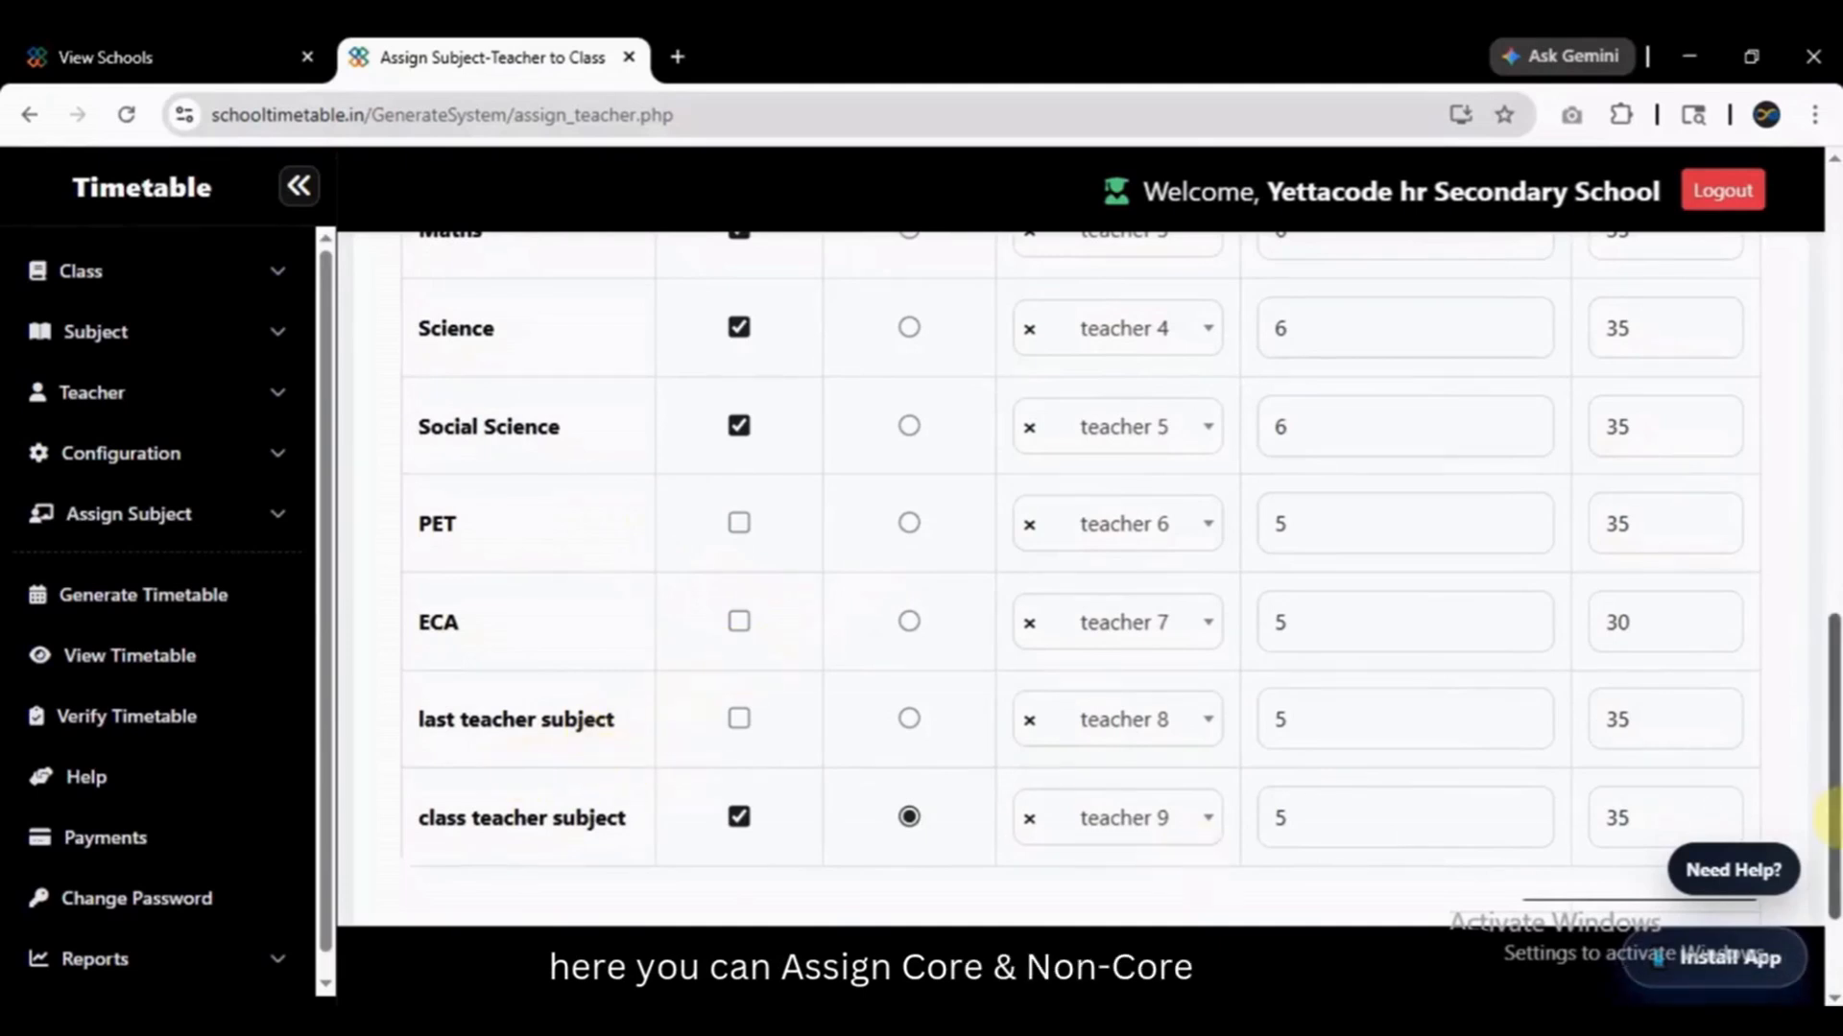
pyautogui.moveTo(1833, 782); pyautogui.dragTo(1831, 624)
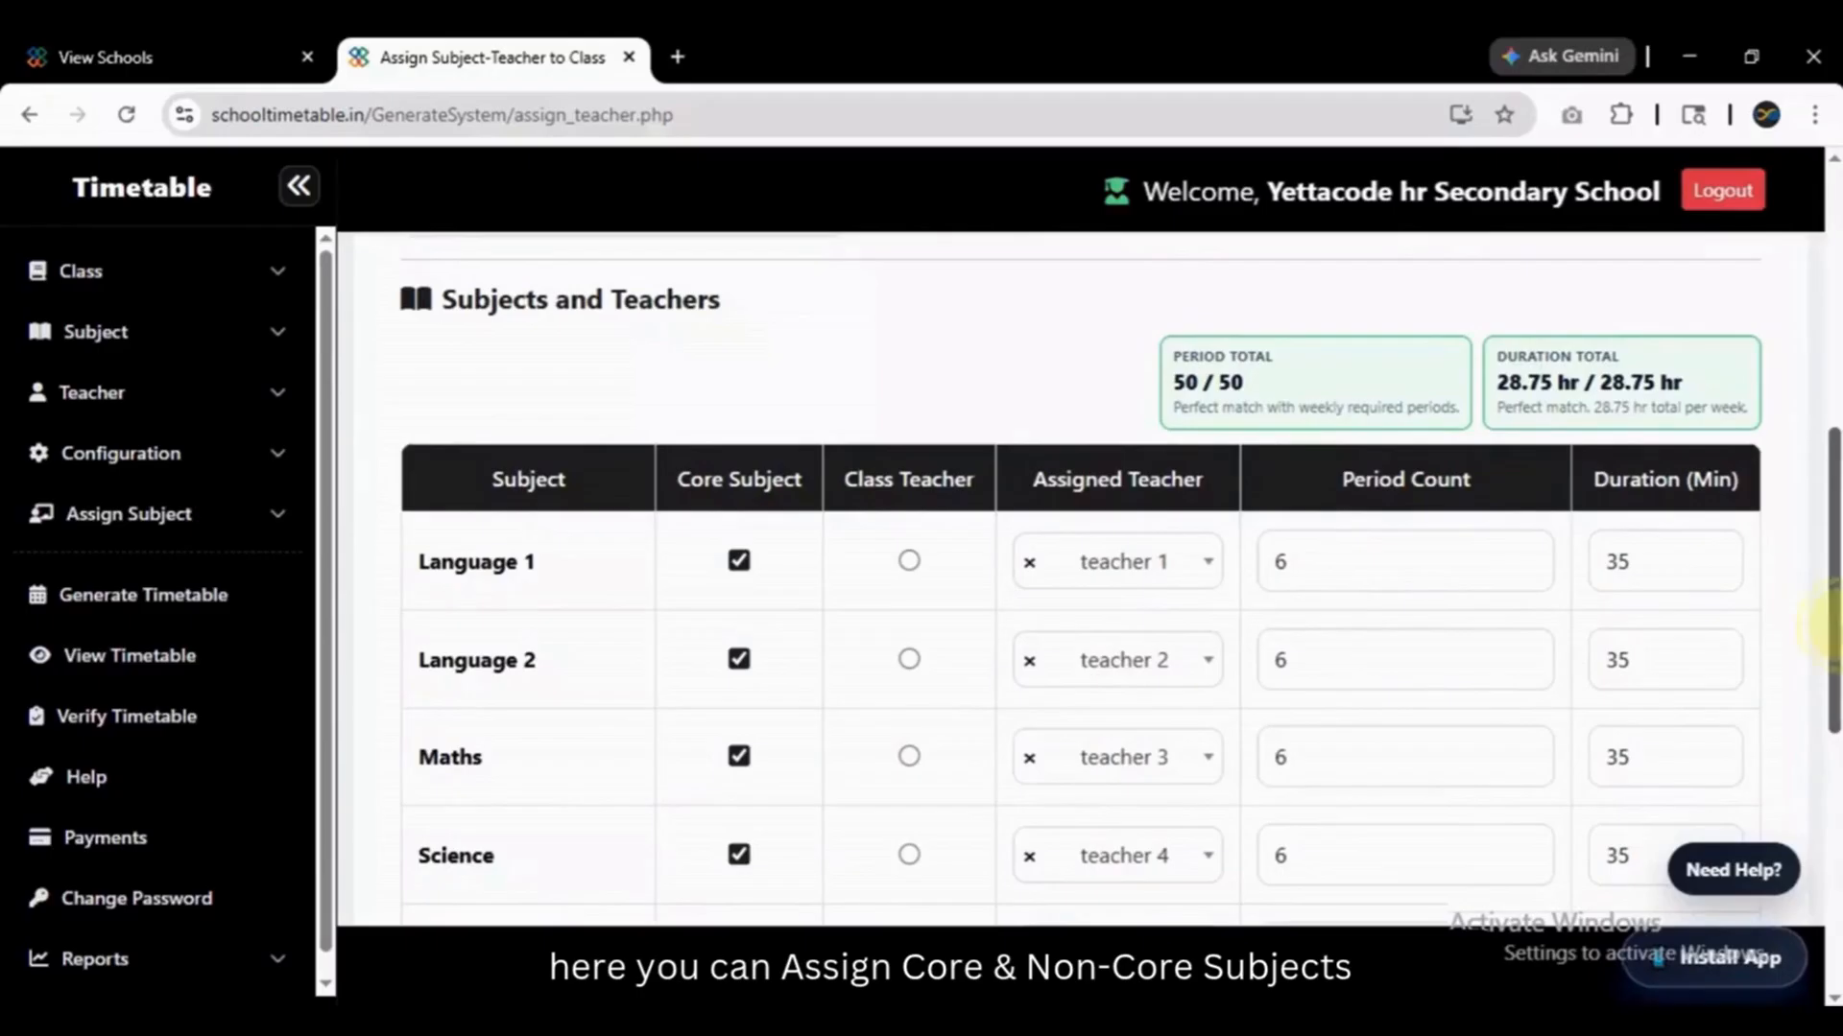
pyautogui.moveTo(1833, 624); pyautogui.dragTo(1833, 848)
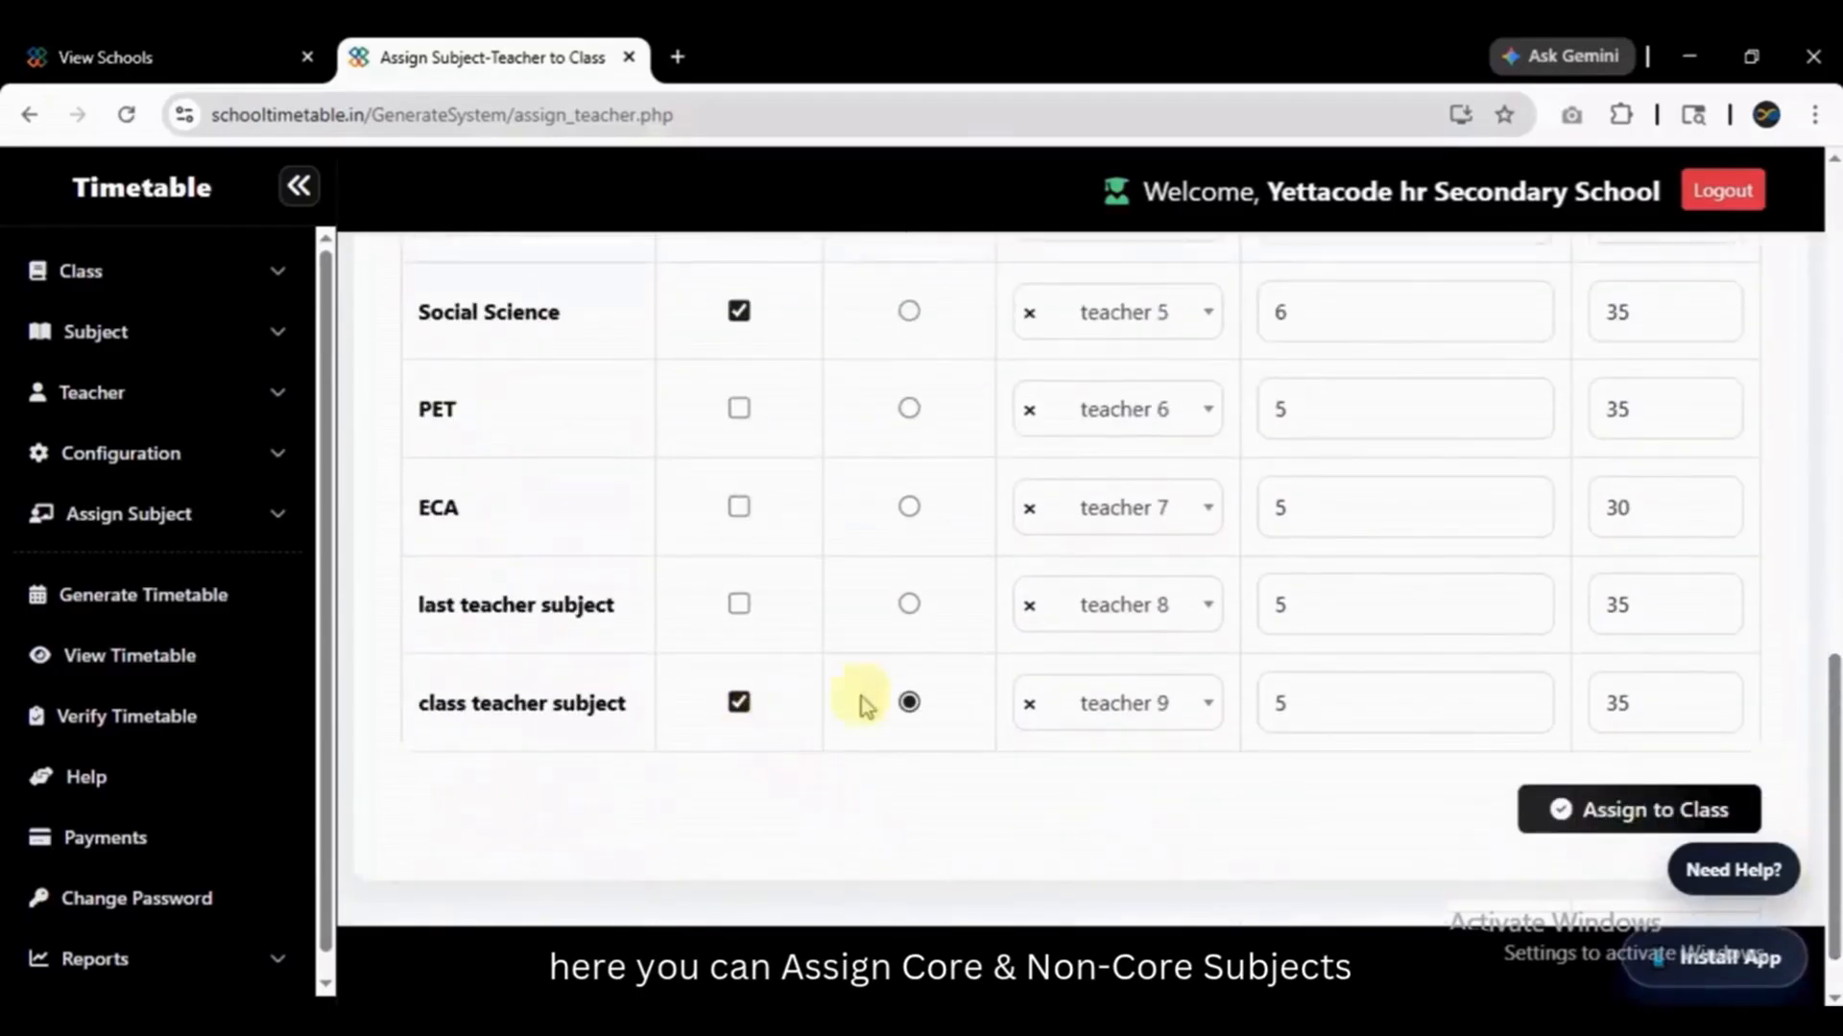
pyautogui.scroll(2, 1833, 782)
pyautogui.scroll(3, 1833, 773)
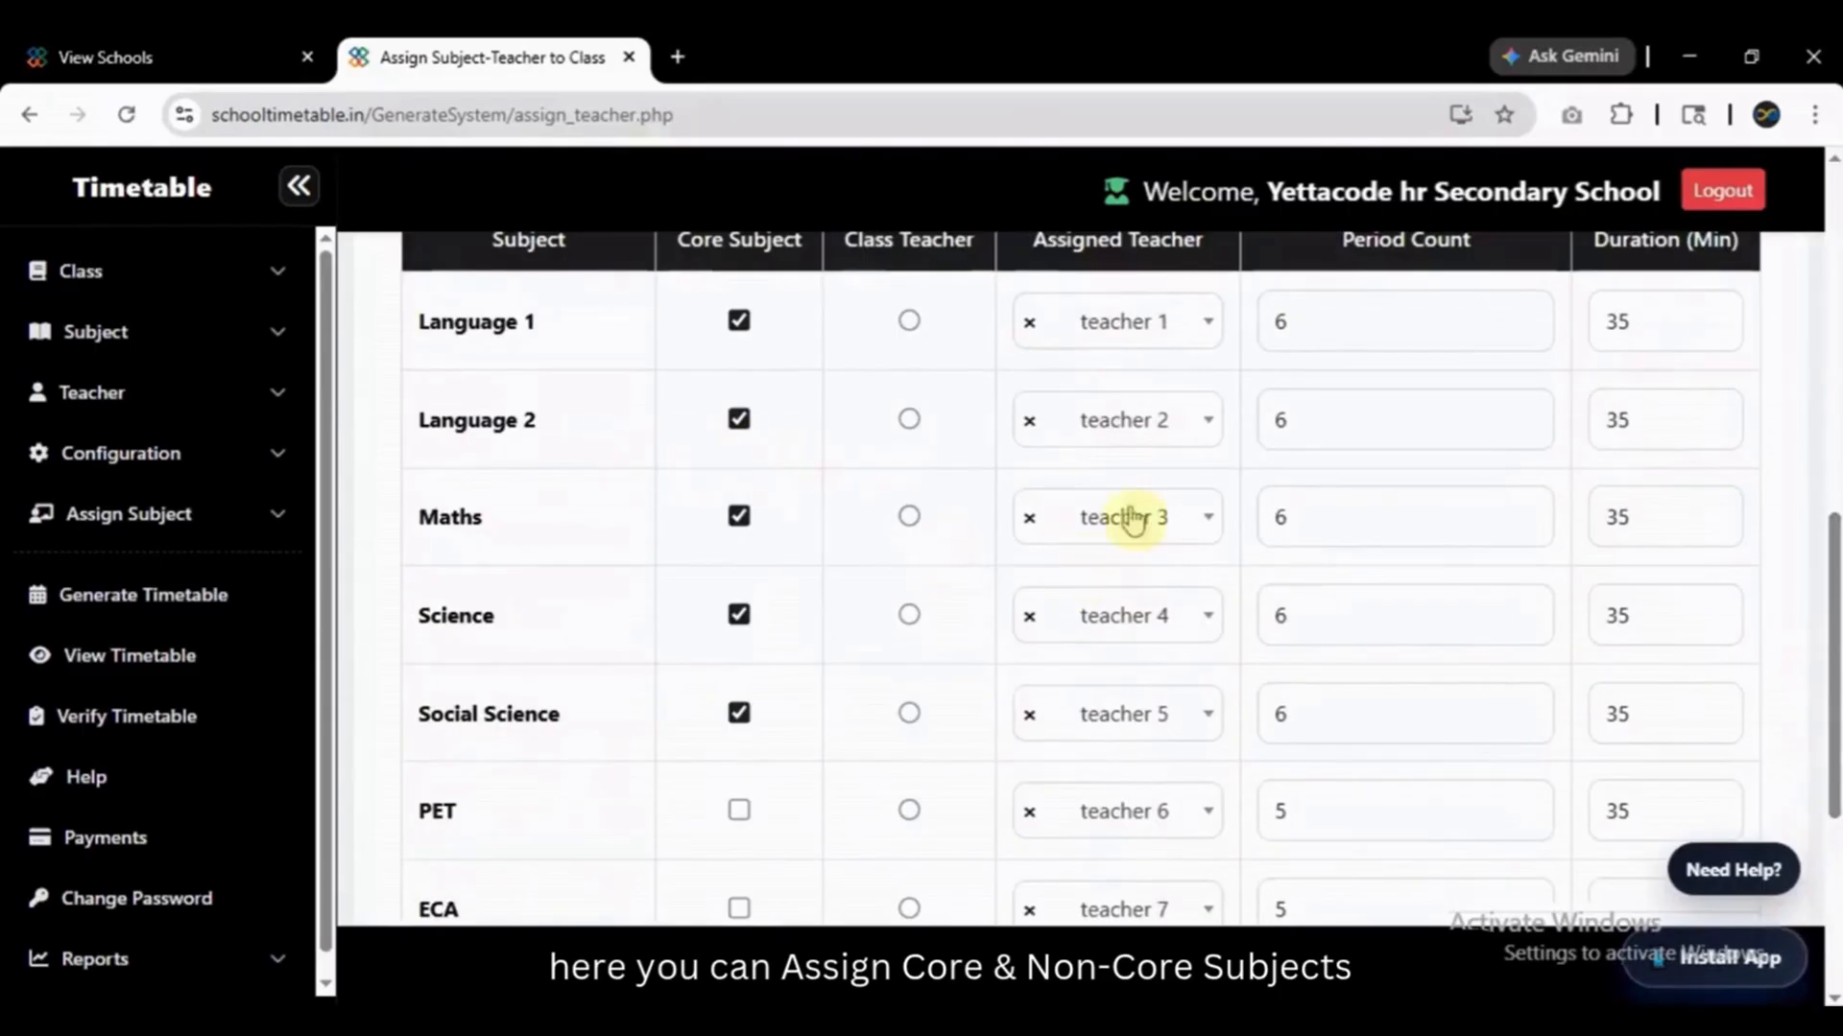
pyautogui.click(912, 518)
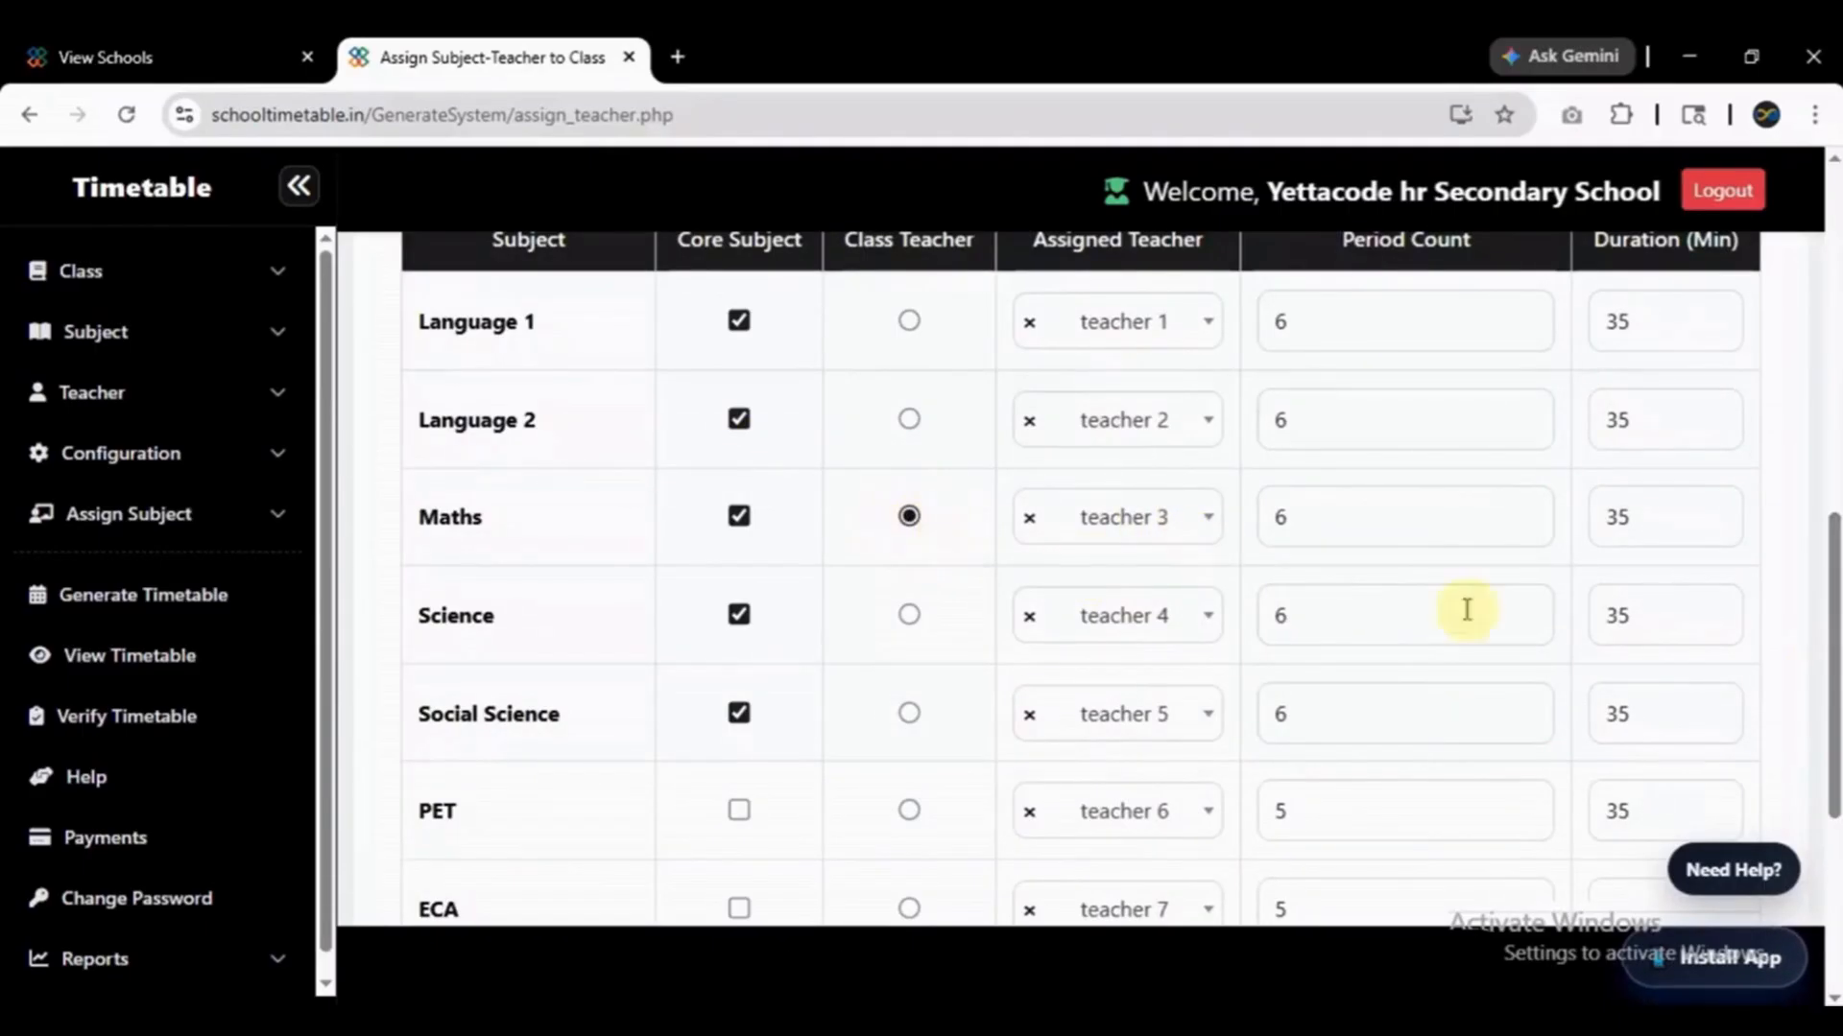
pyautogui.scroll(-5, 1833, 624)
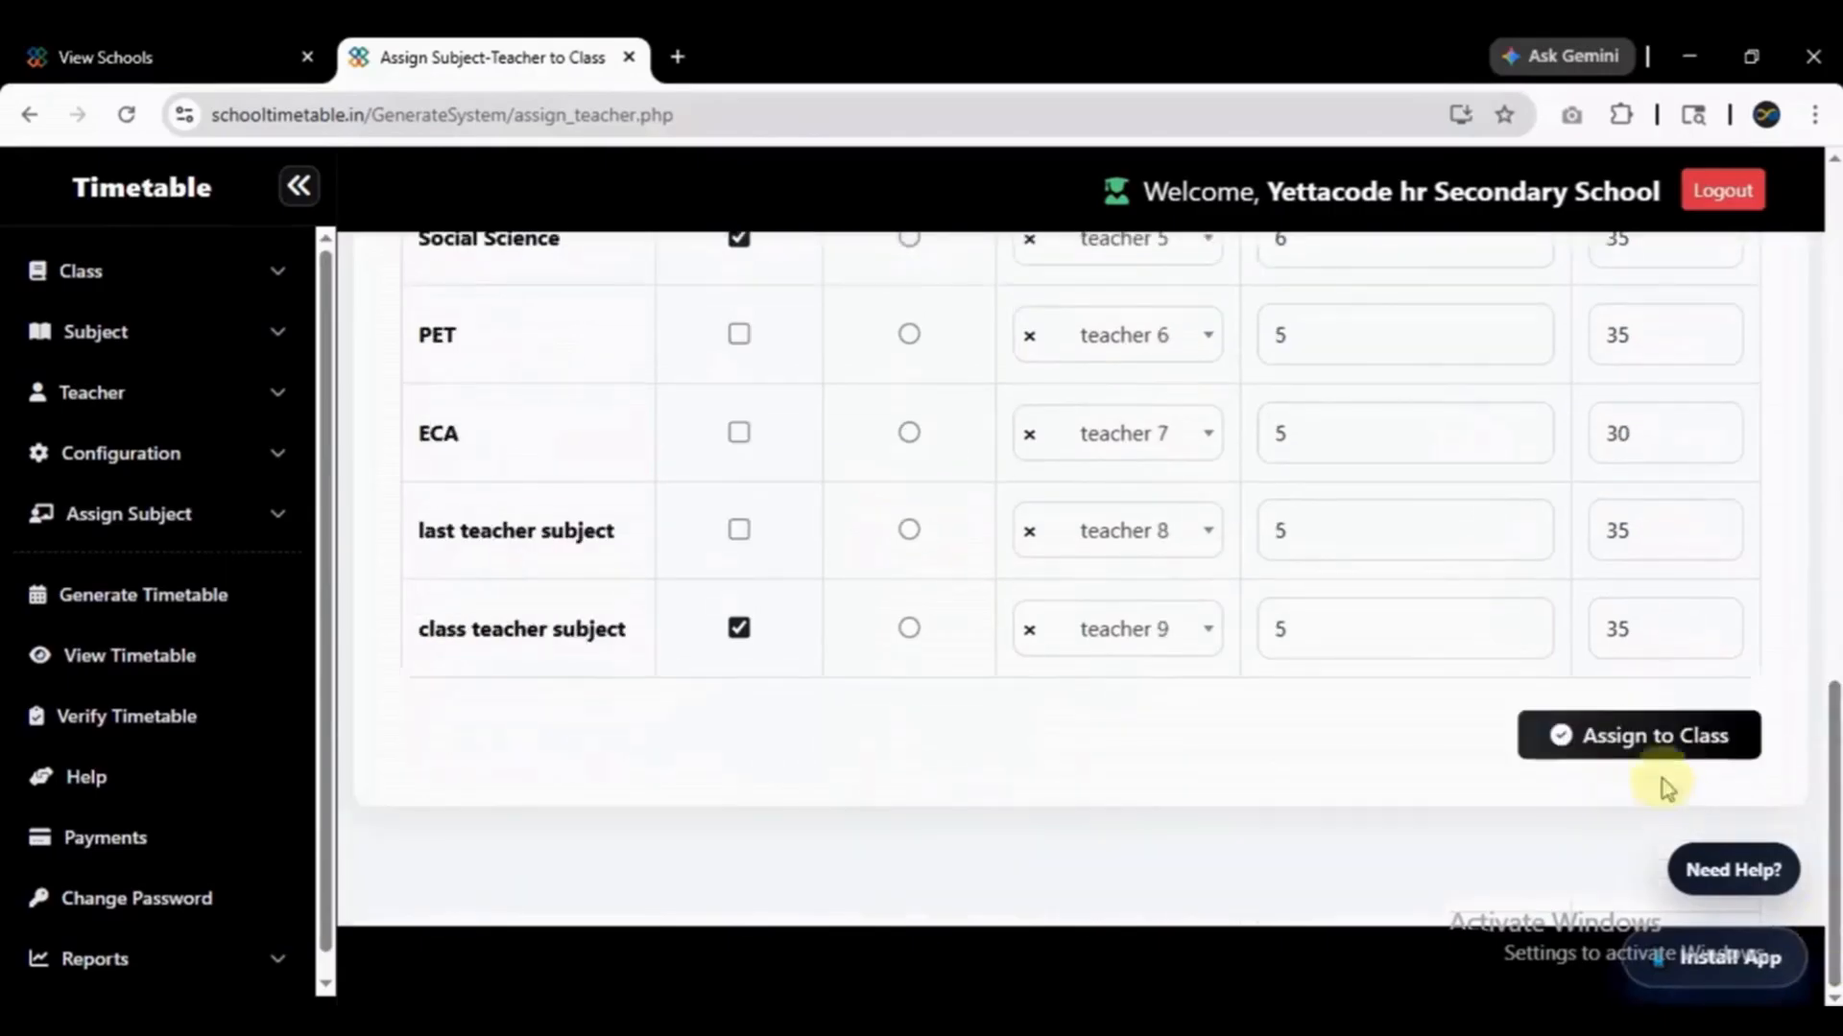
pyautogui.click(1639, 747)
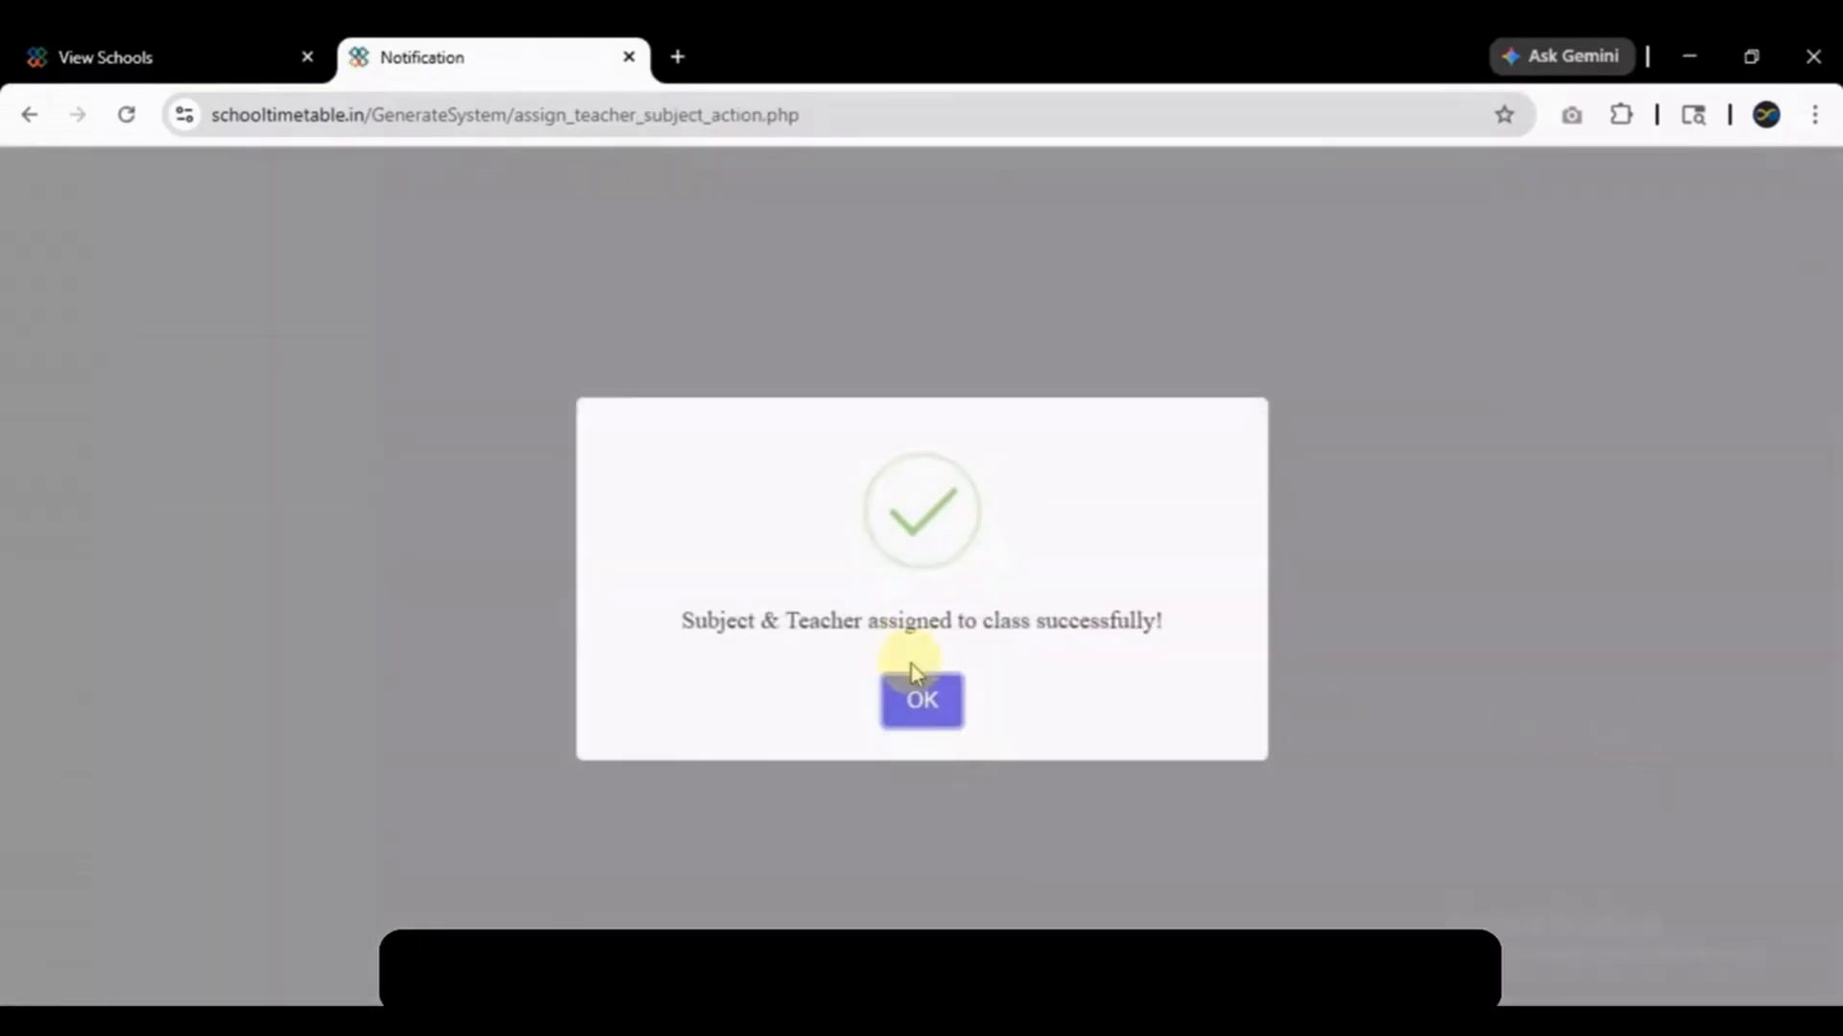
pyautogui.click(926, 718)
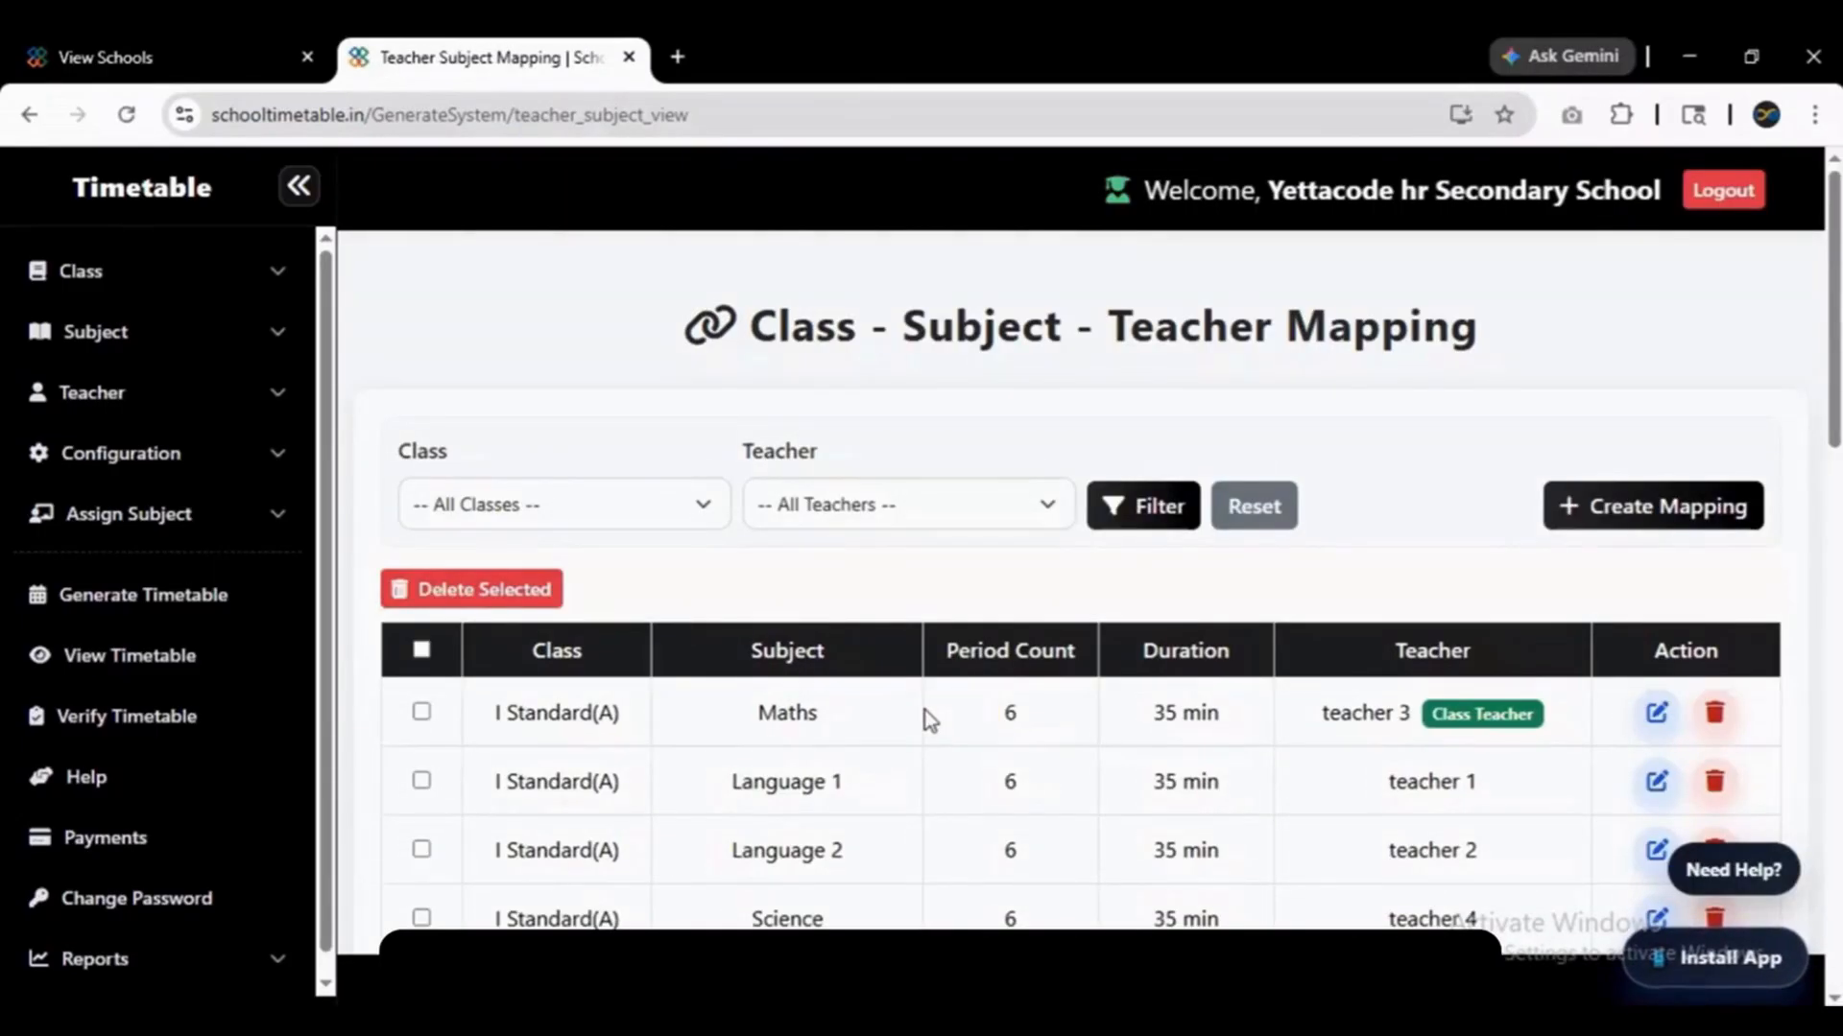
# Start a timetable generation entry for class I Standard(A) with the 1-10 schedule.
pyautogui.click(171, 608)
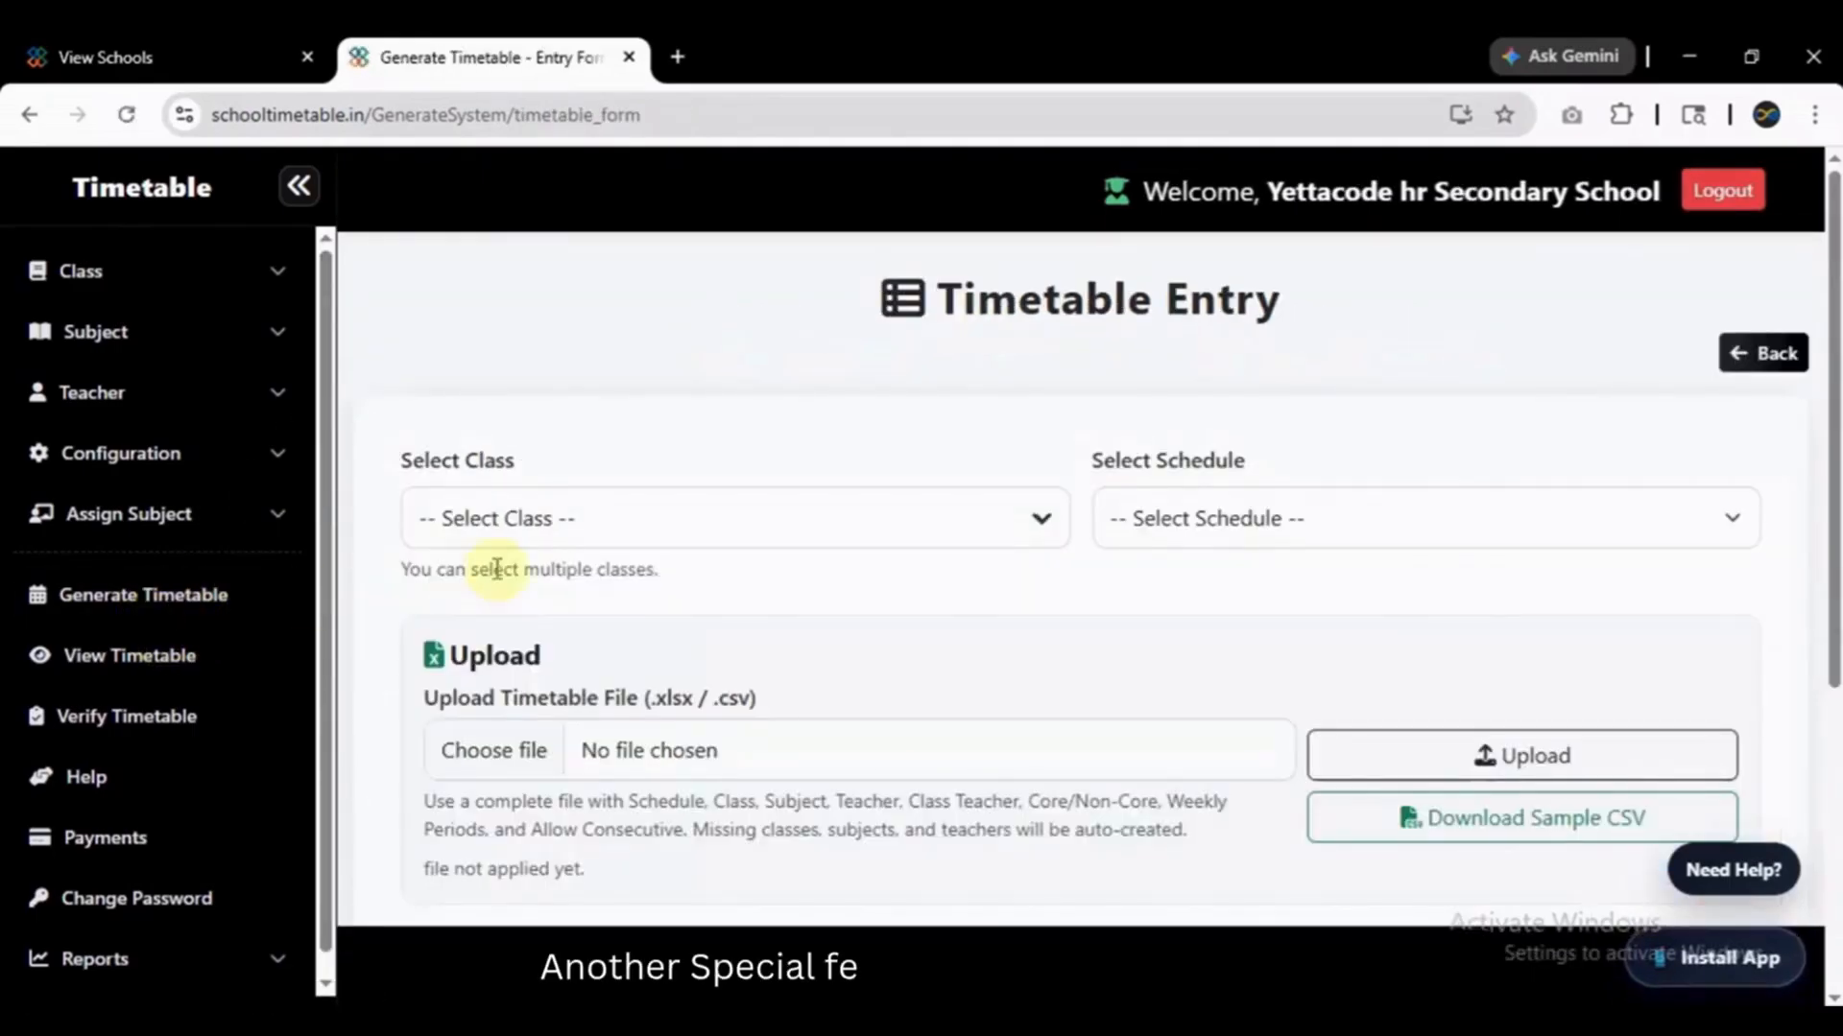
pyautogui.click(600, 518)
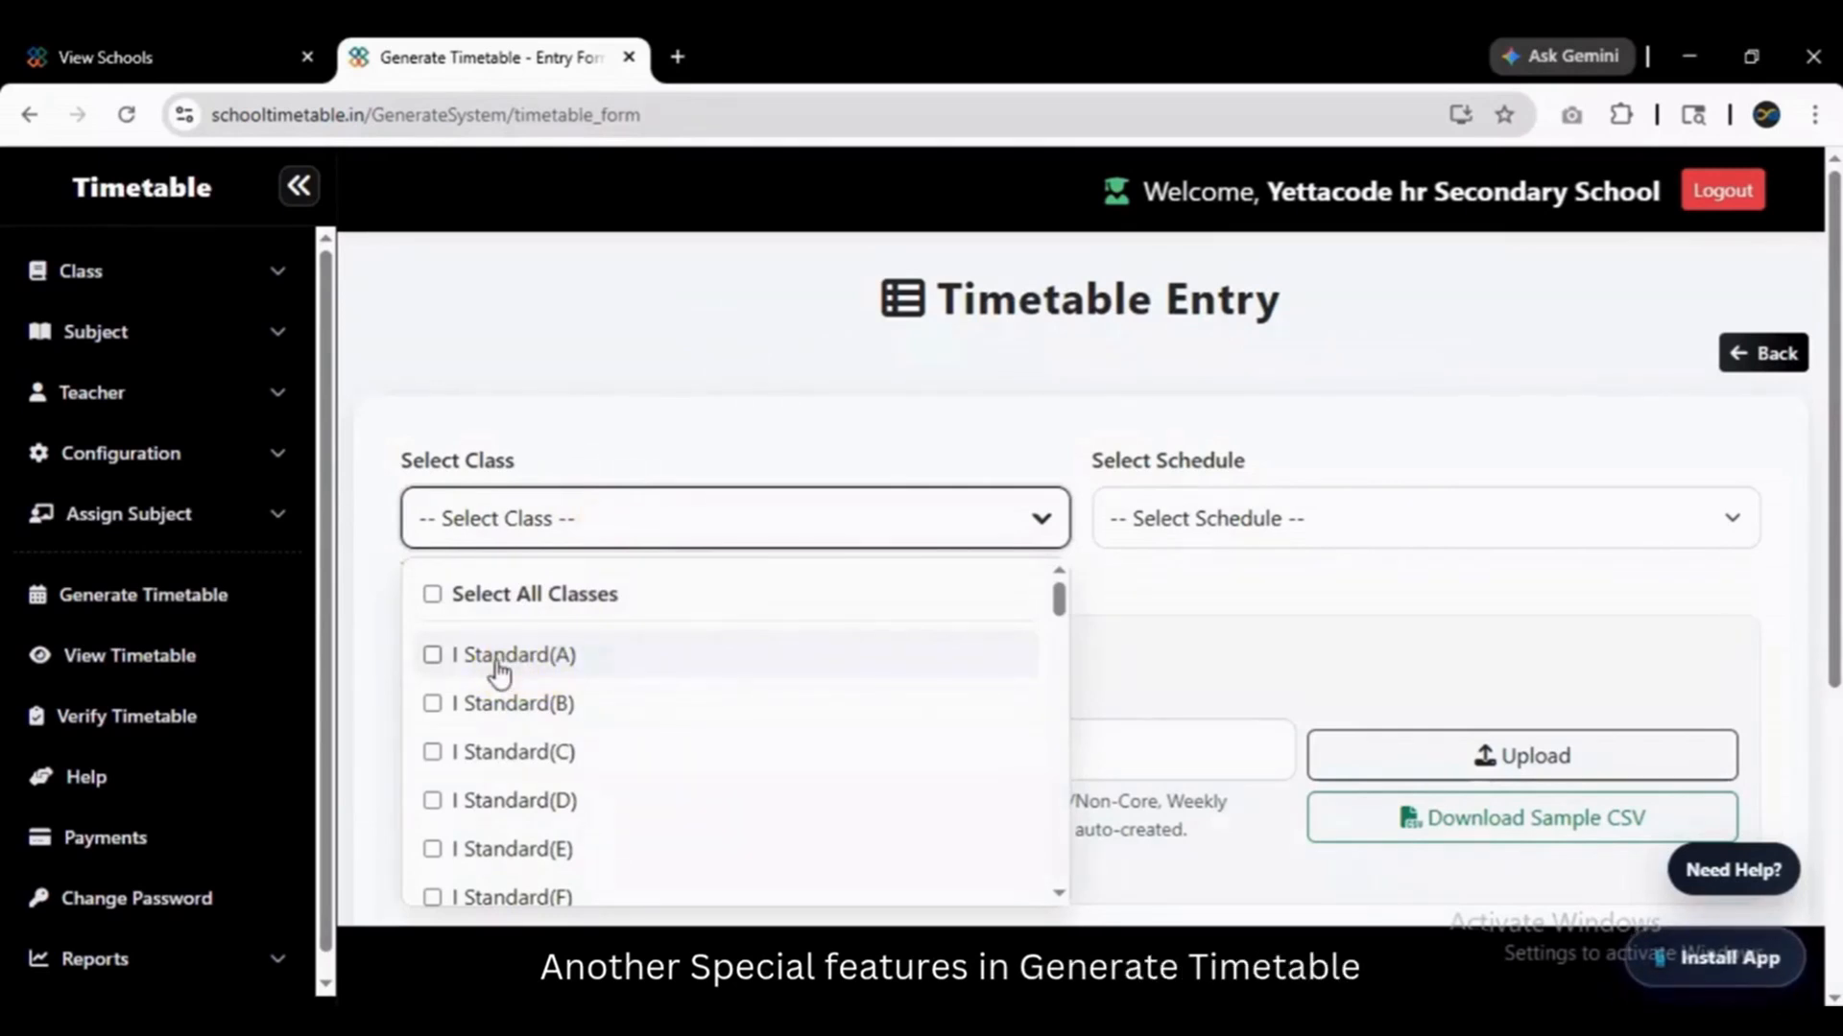
pyautogui.click(433, 661)
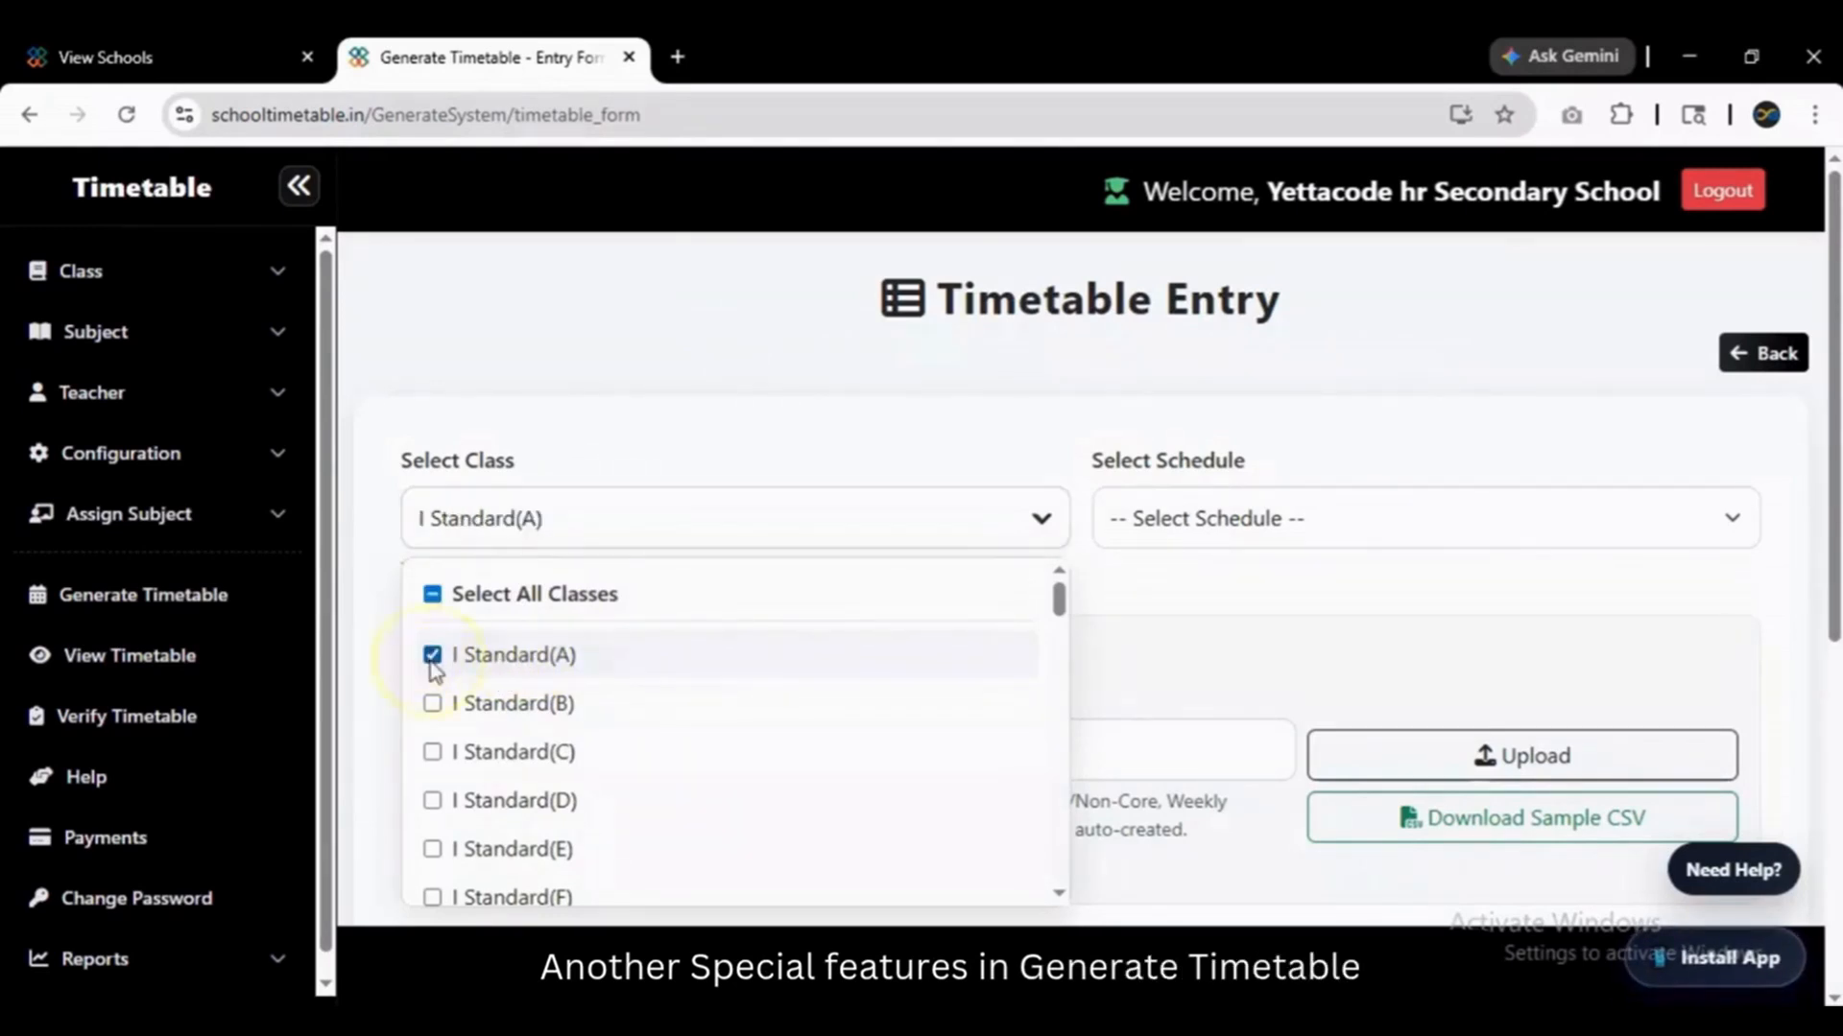
pyautogui.click(1114, 537)
pyautogui.click(1219, 504)
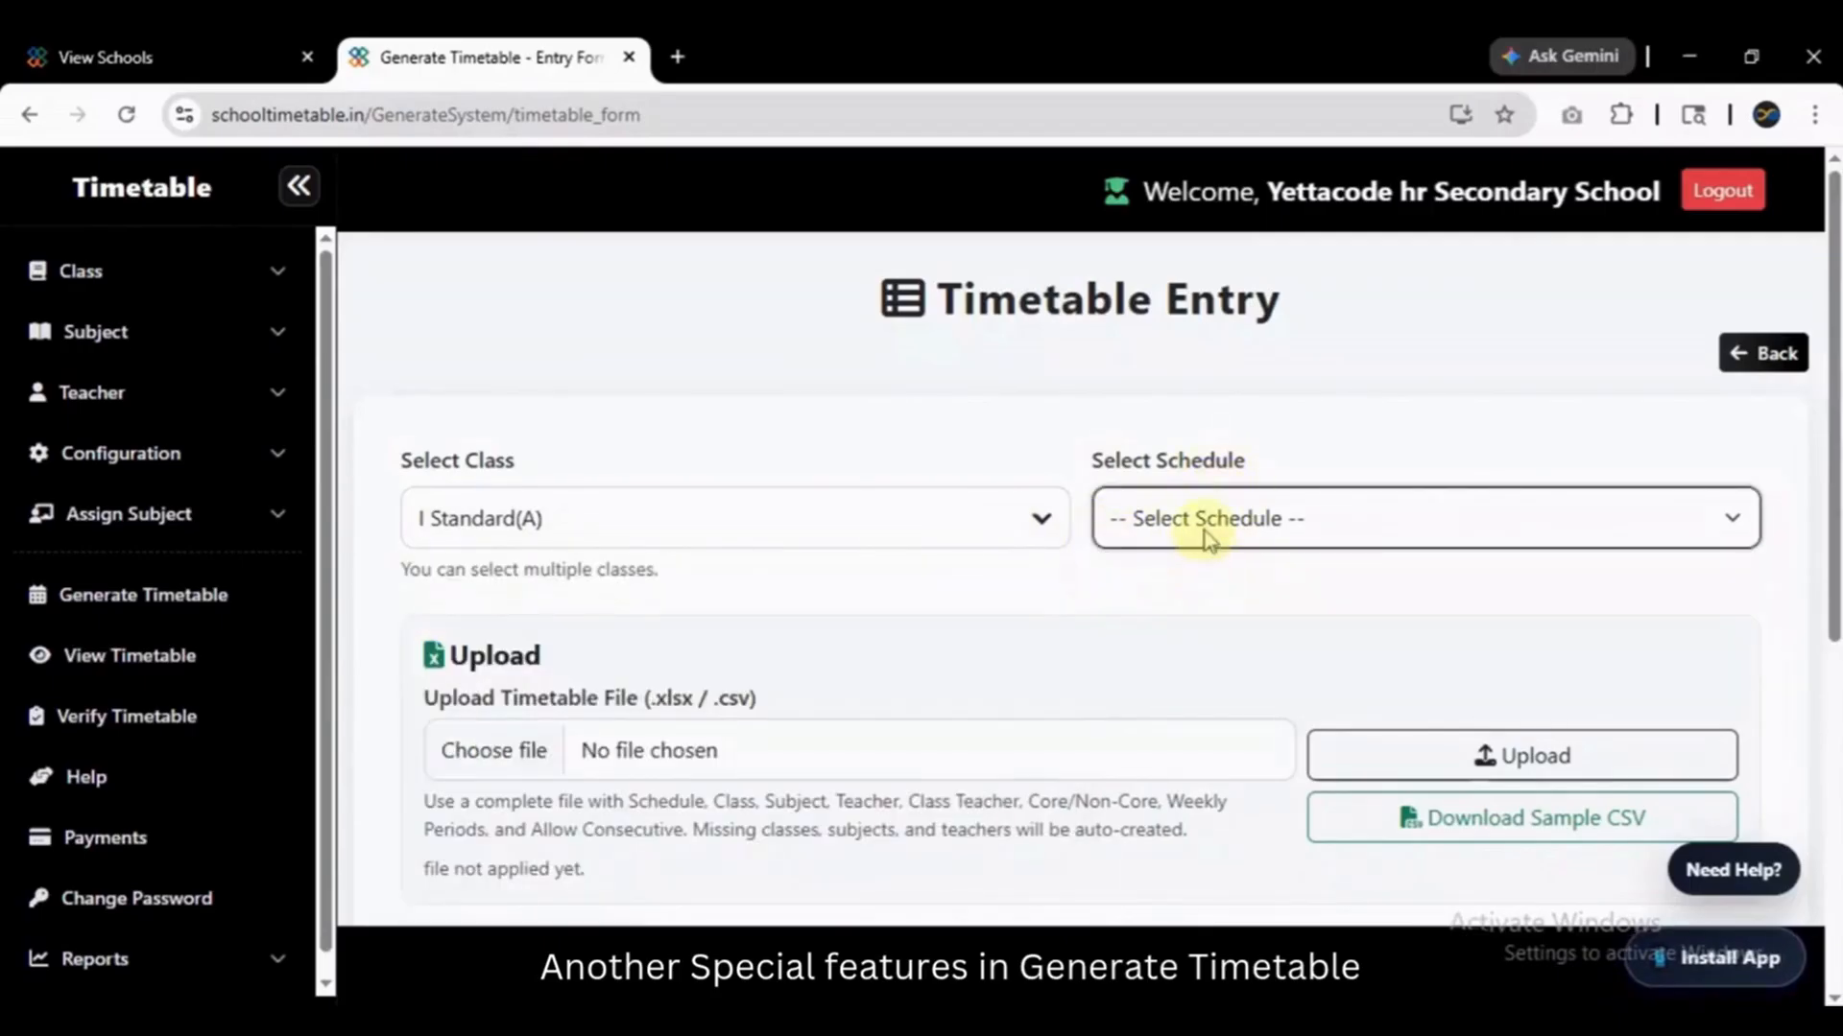
pyautogui.click(1206, 538)
pyautogui.click(1221, 657)
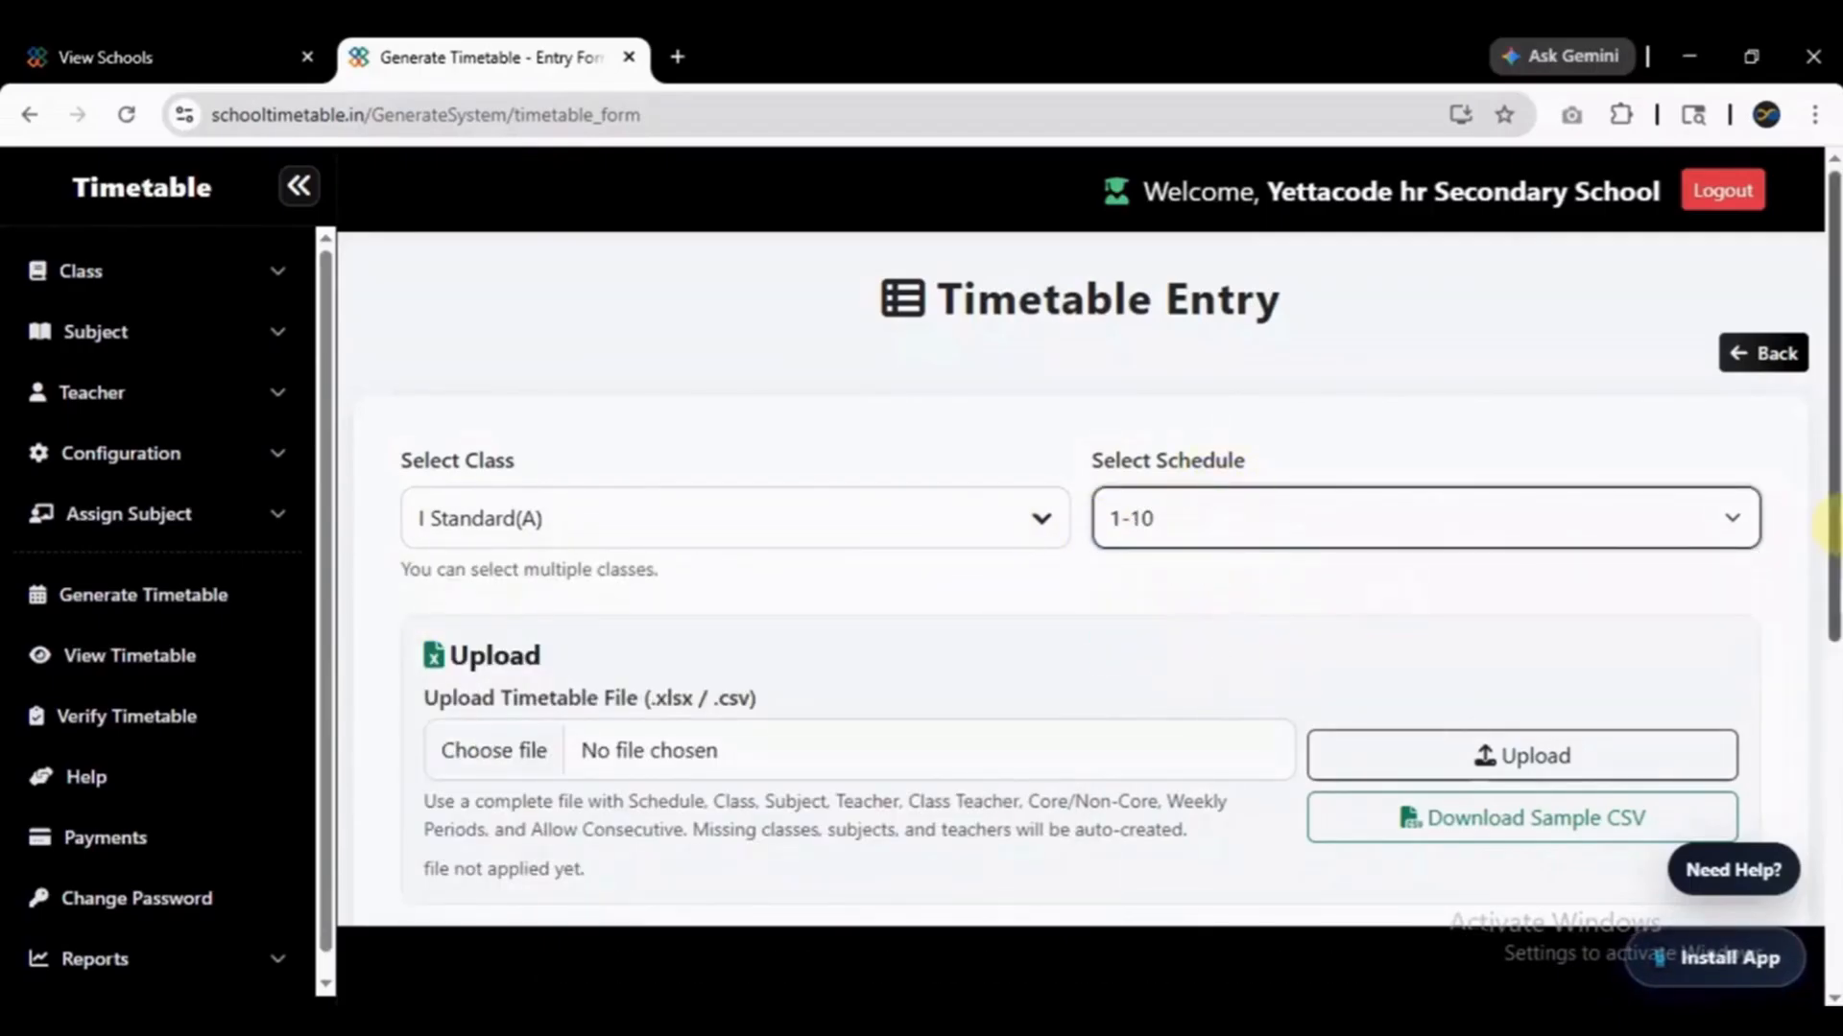
# Set Friday's day-wise periods to 5 for the I Standard(A) timetable.
pyautogui.moveTo(1835, 545); pyautogui.dragTo(1835, 839)
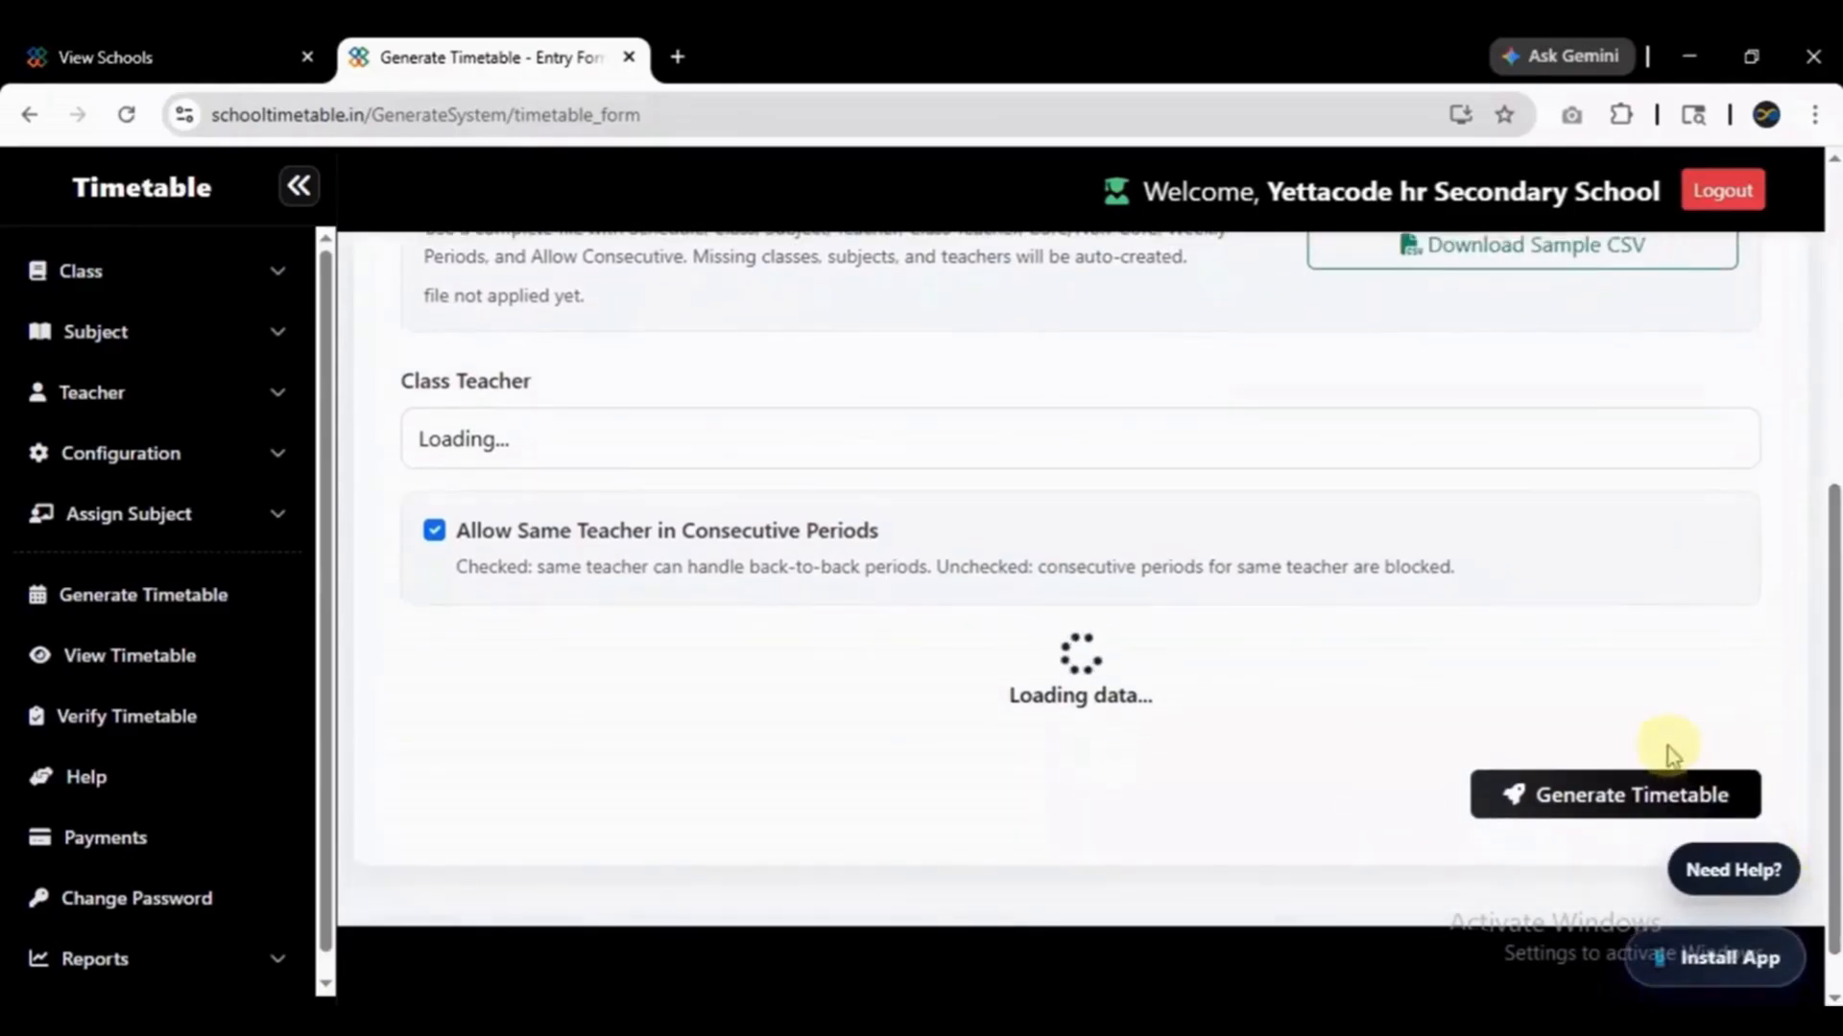
pyautogui.moveTo(1833, 746); pyautogui.dragTo(1833, 393)
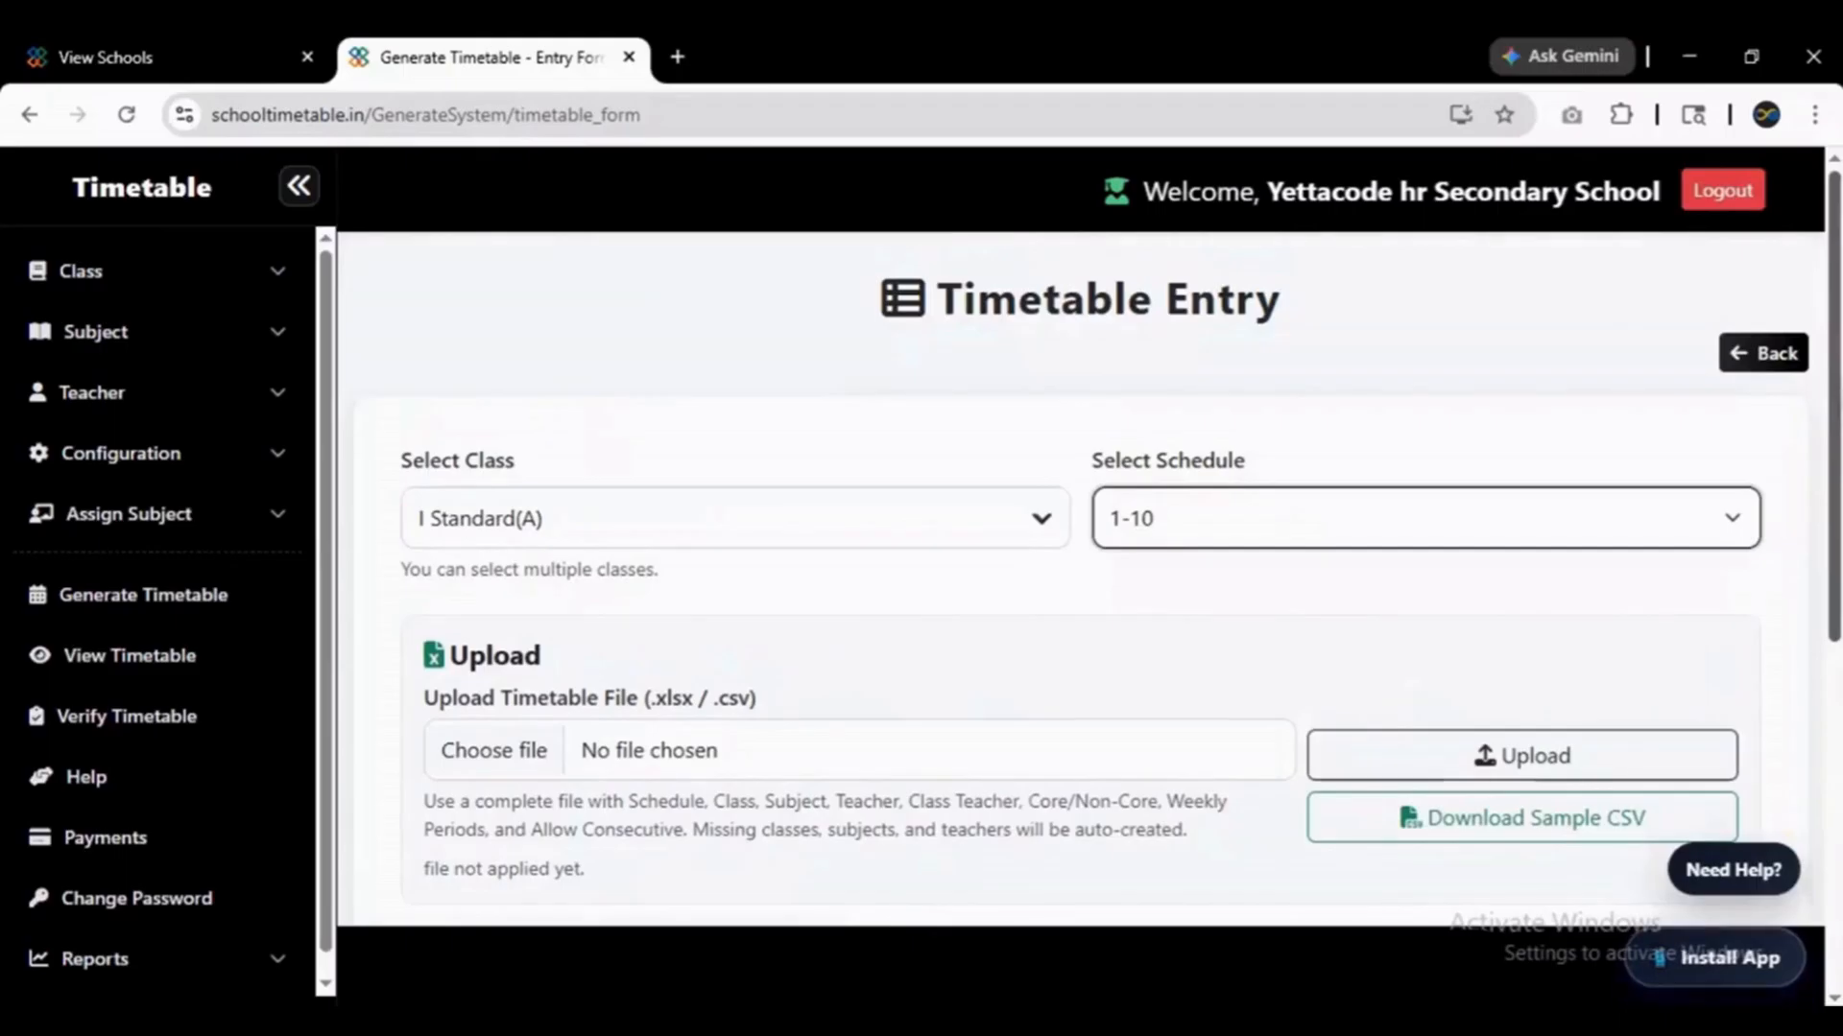
pyautogui.moveTo(1833, 399); pyautogui.dragTo(1831, 763)
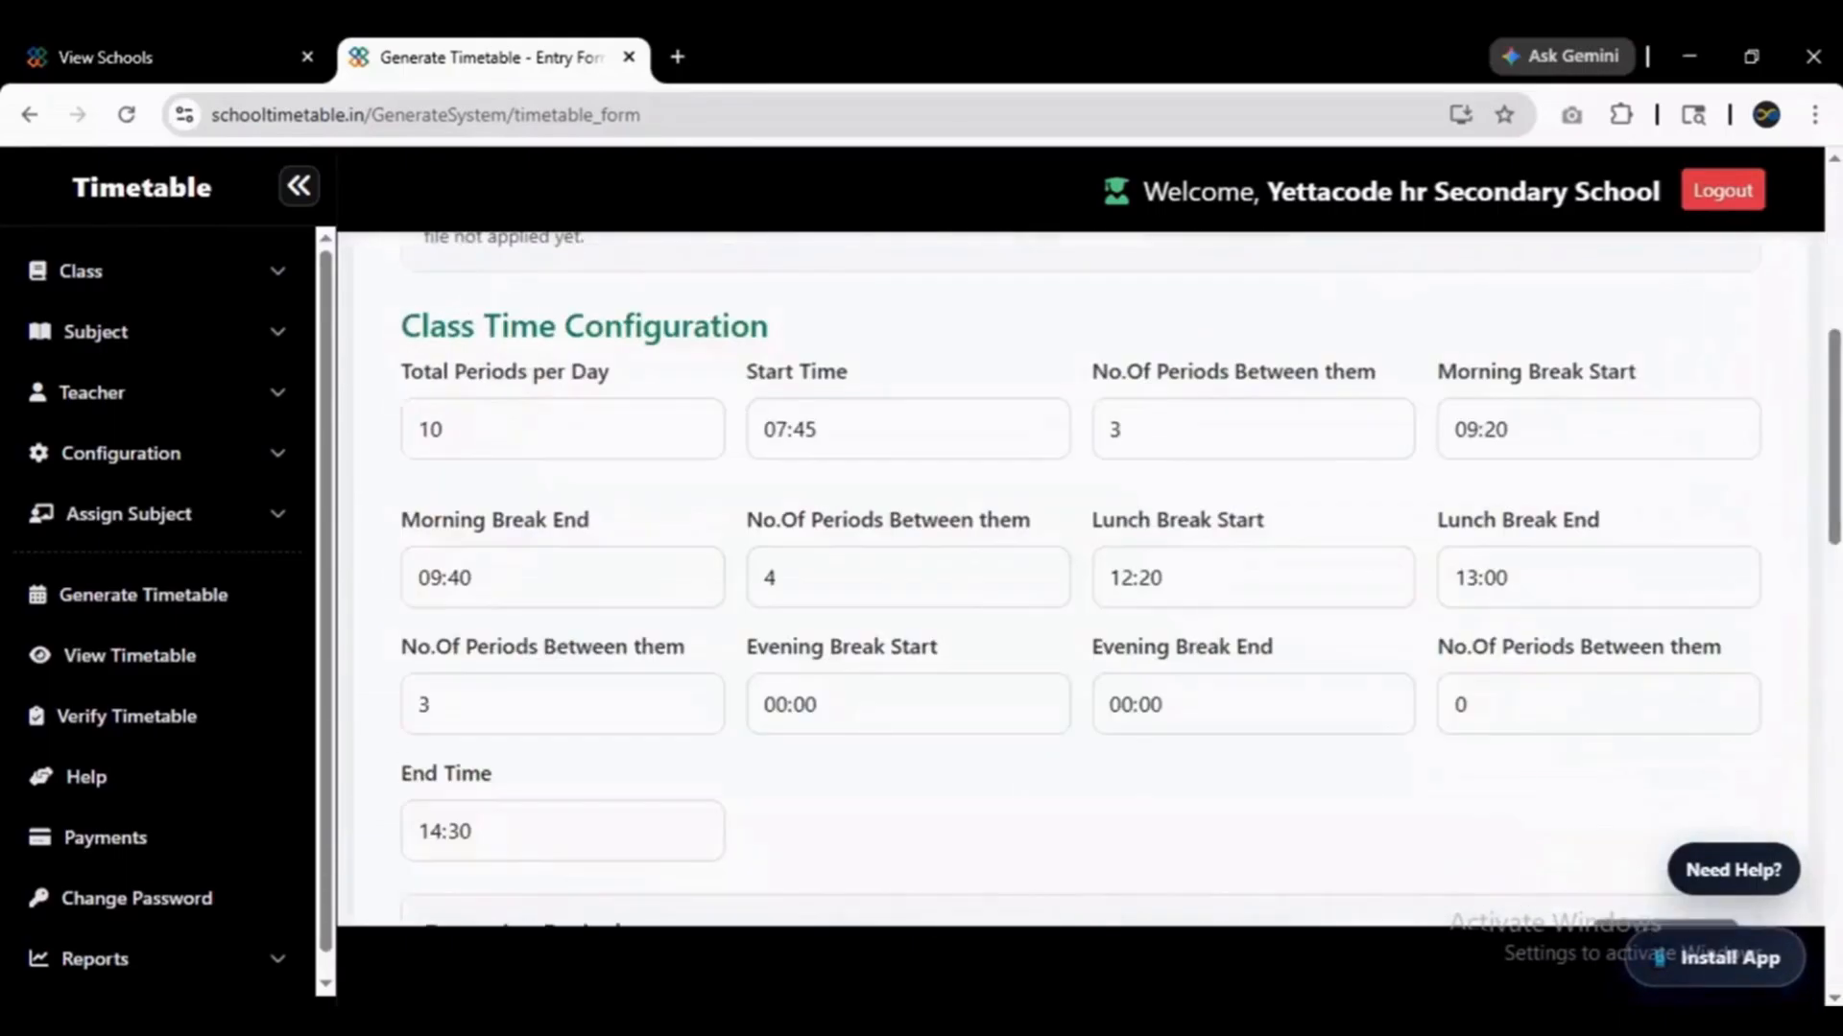
pyautogui.moveTo(1833, 494); pyautogui.dragTo(1828, 635)
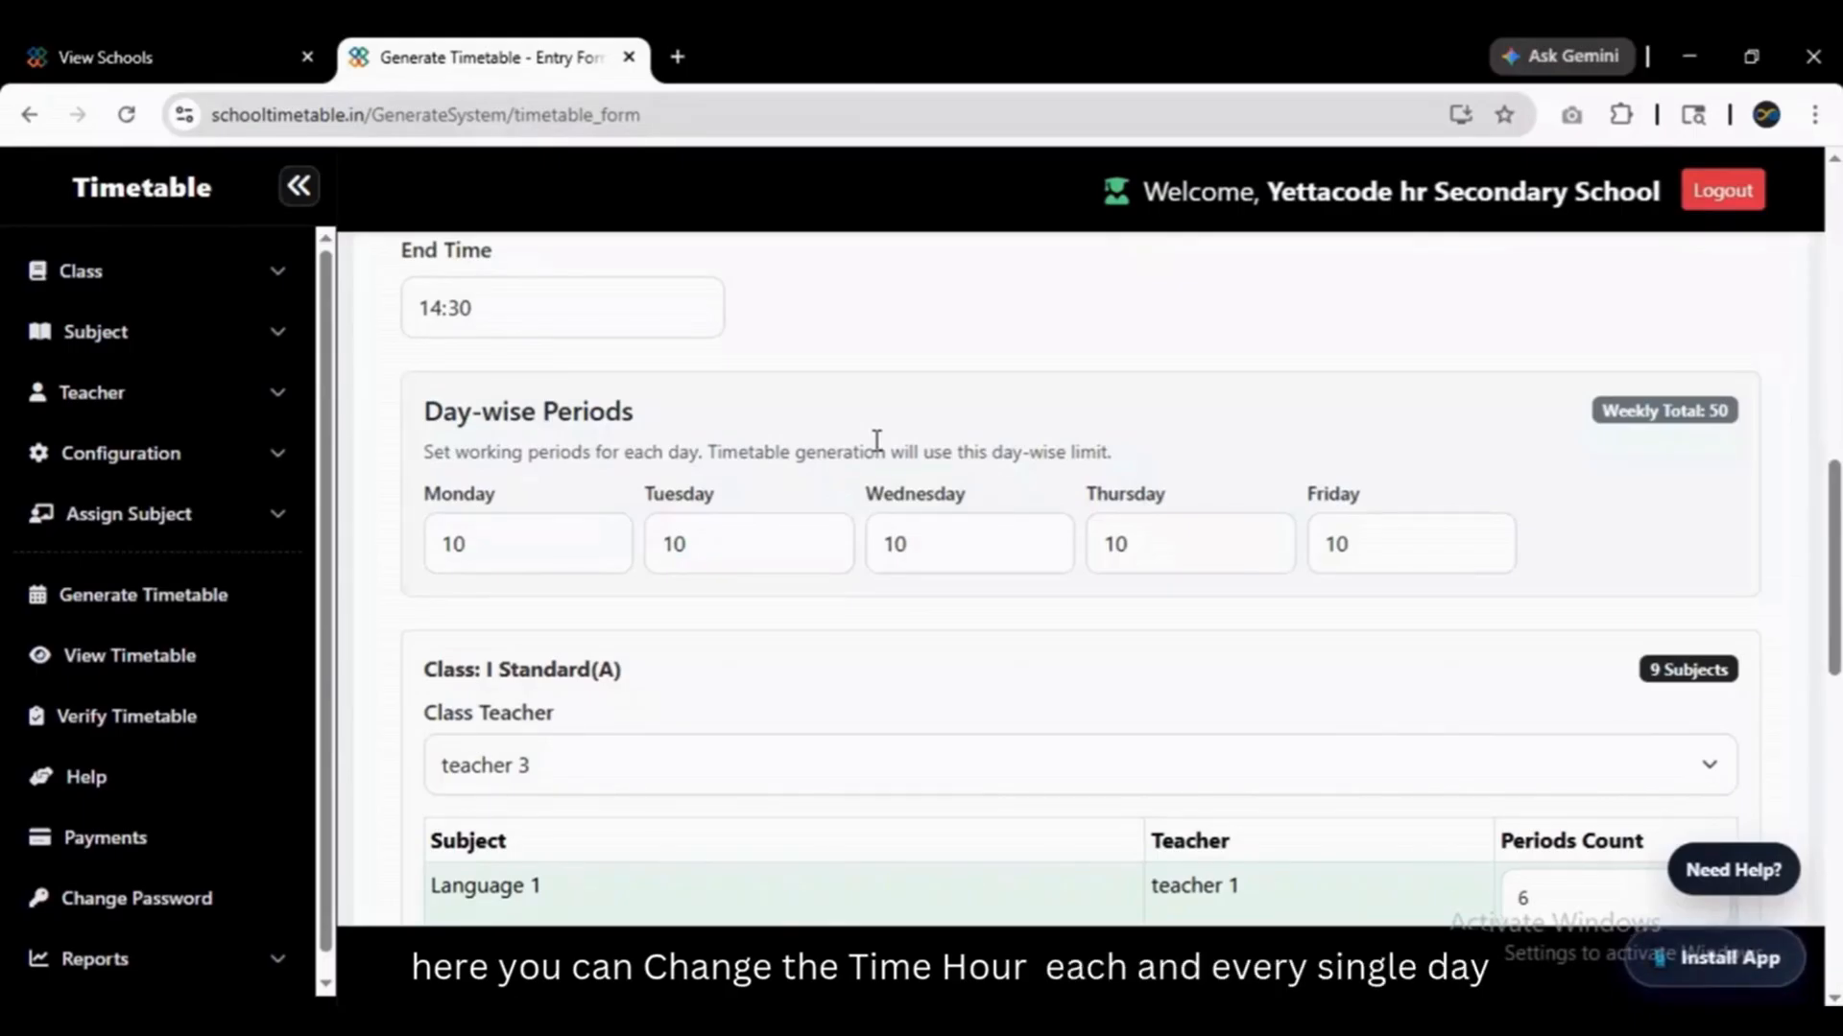
pyautogui.moveTo(1350, 538); pyautogui.dragTo(1293, 549)
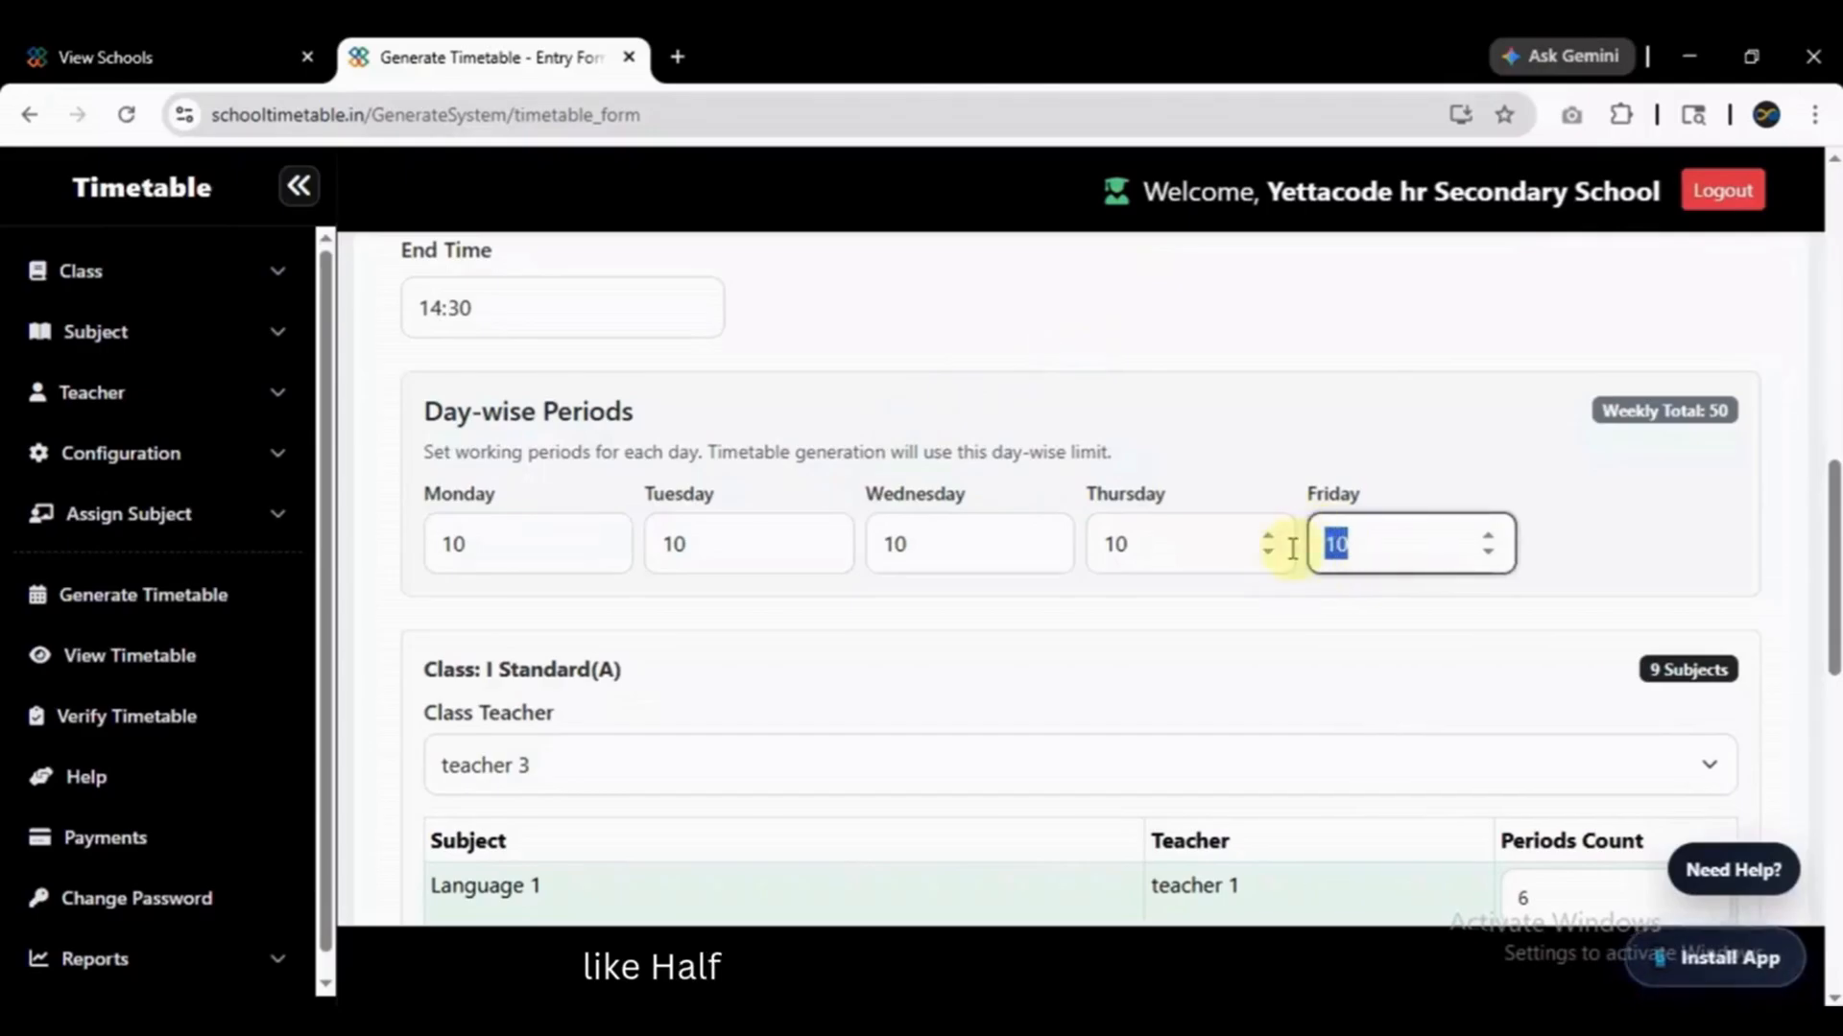
pyautogui.write('5')
pyautogui.click(1305, 432)
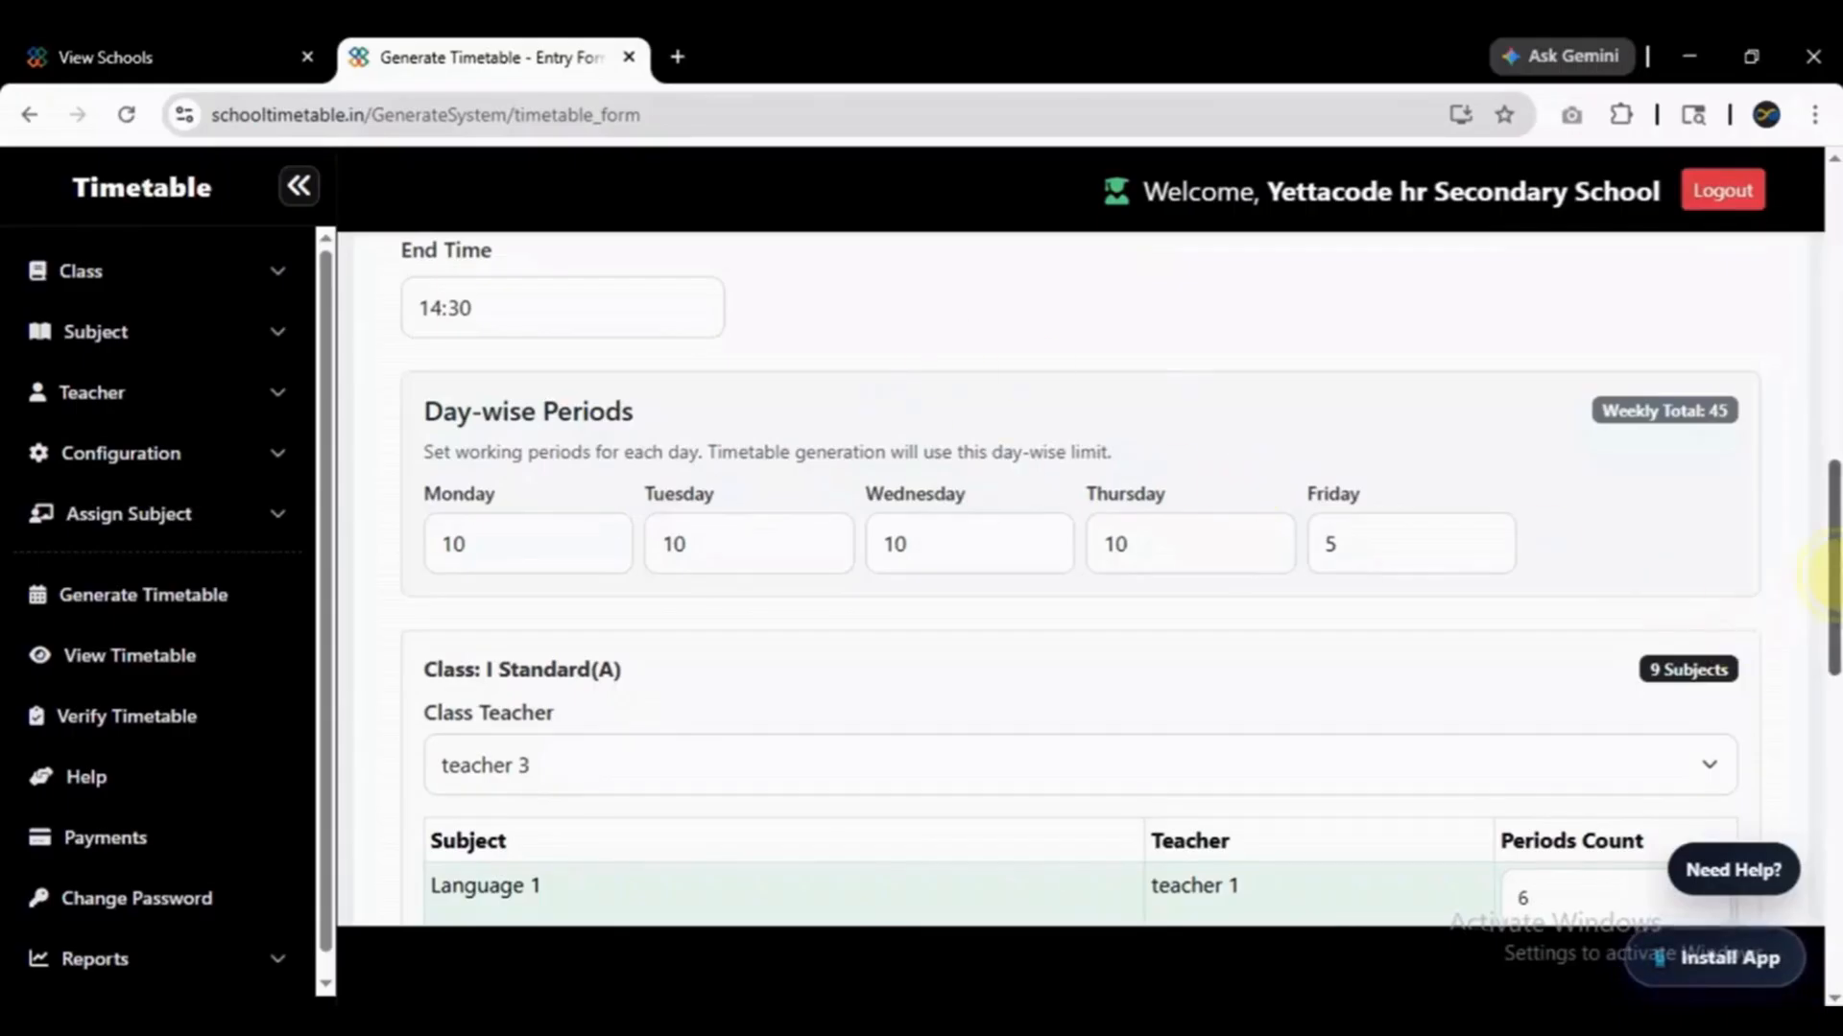
# Disallow the same teacher in consecutive periods and generate the timetable, overwriting the existing one for I Standard(A).
pyautogui.moveTo(1833, 552); pyautogui.dragTo(1828, 704)
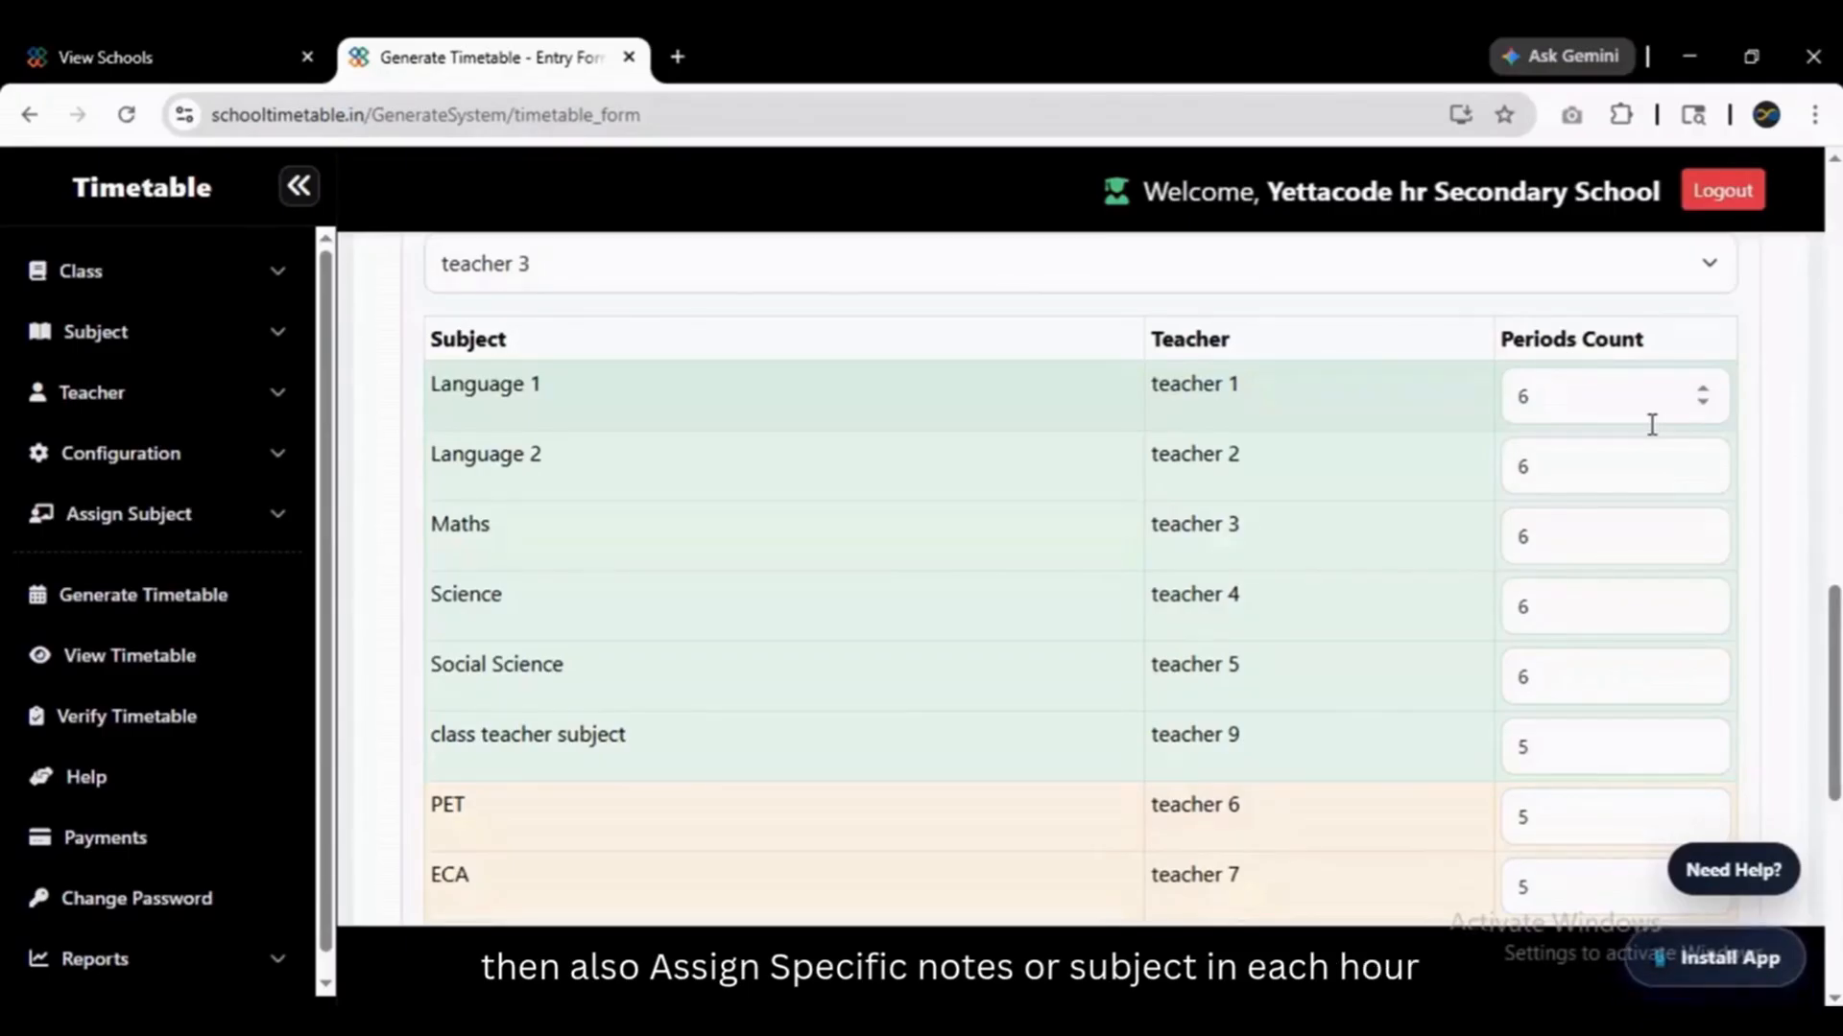
pyautogui.moveTo(1831, 643); pyautogui.dragTo(1831, 859)
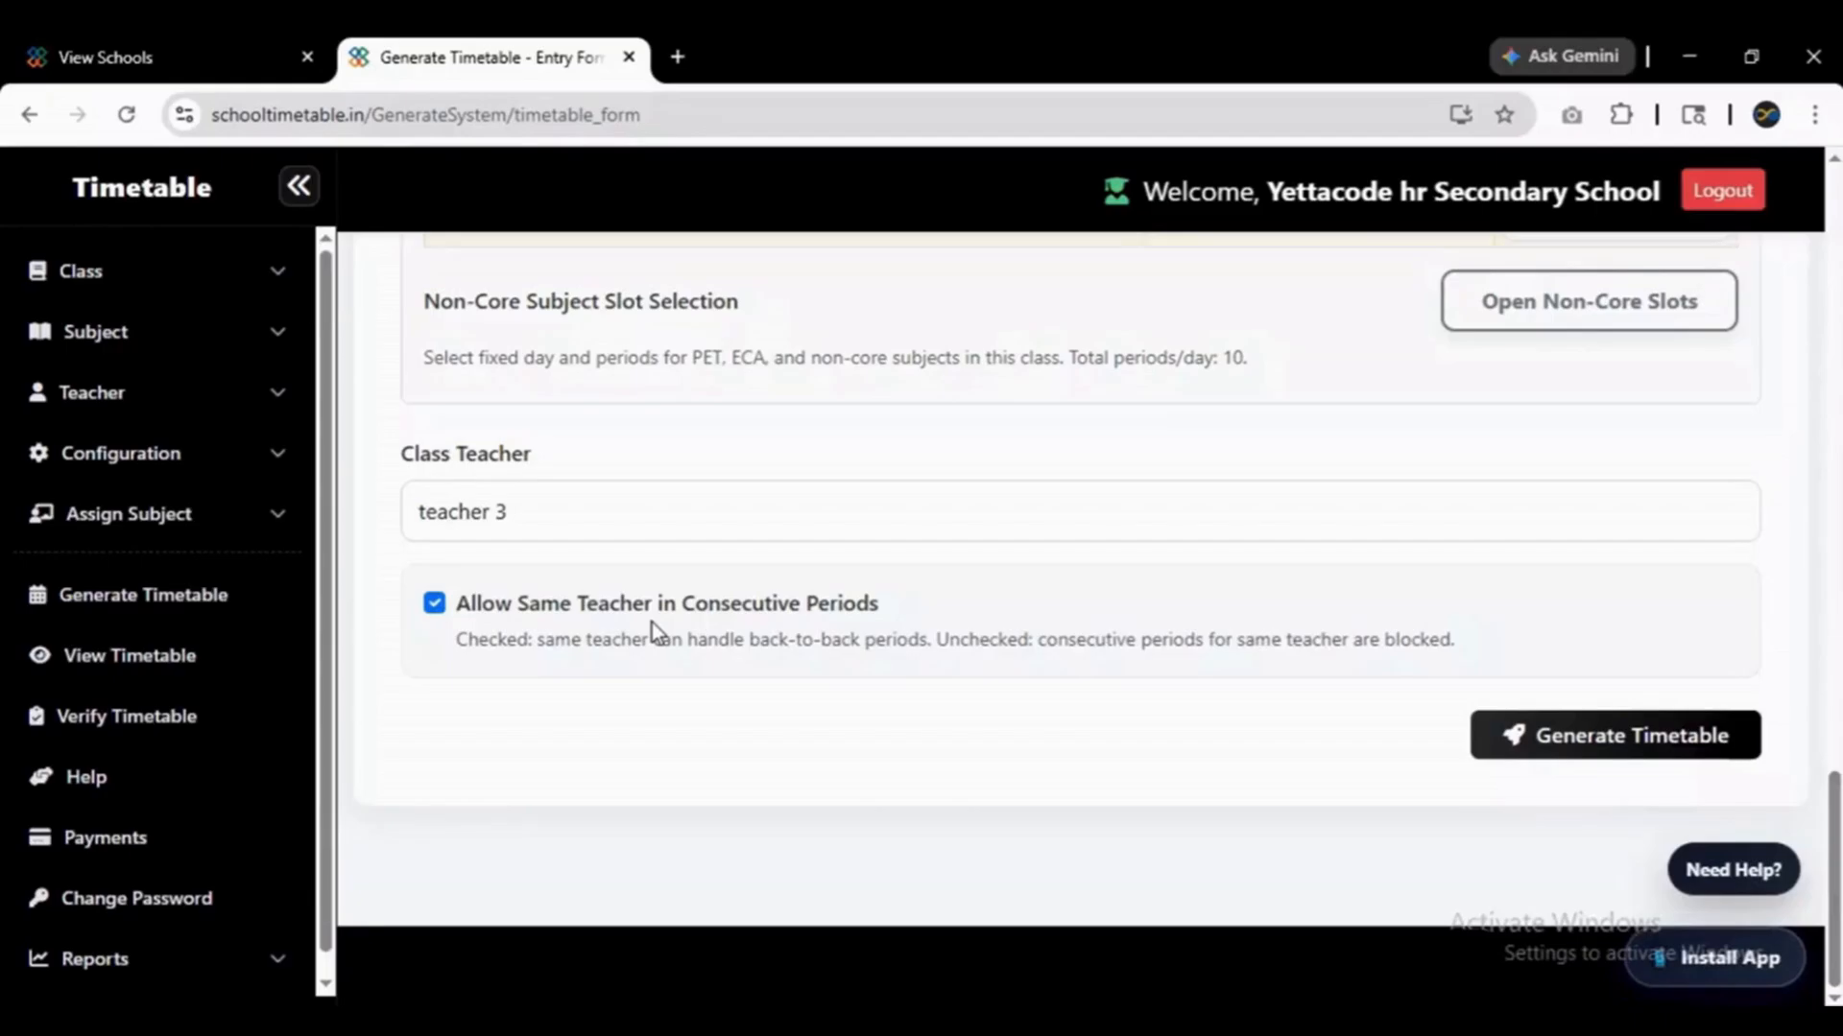
pyautogui.click(434, 602)
pyautogui.click(1555, 740)
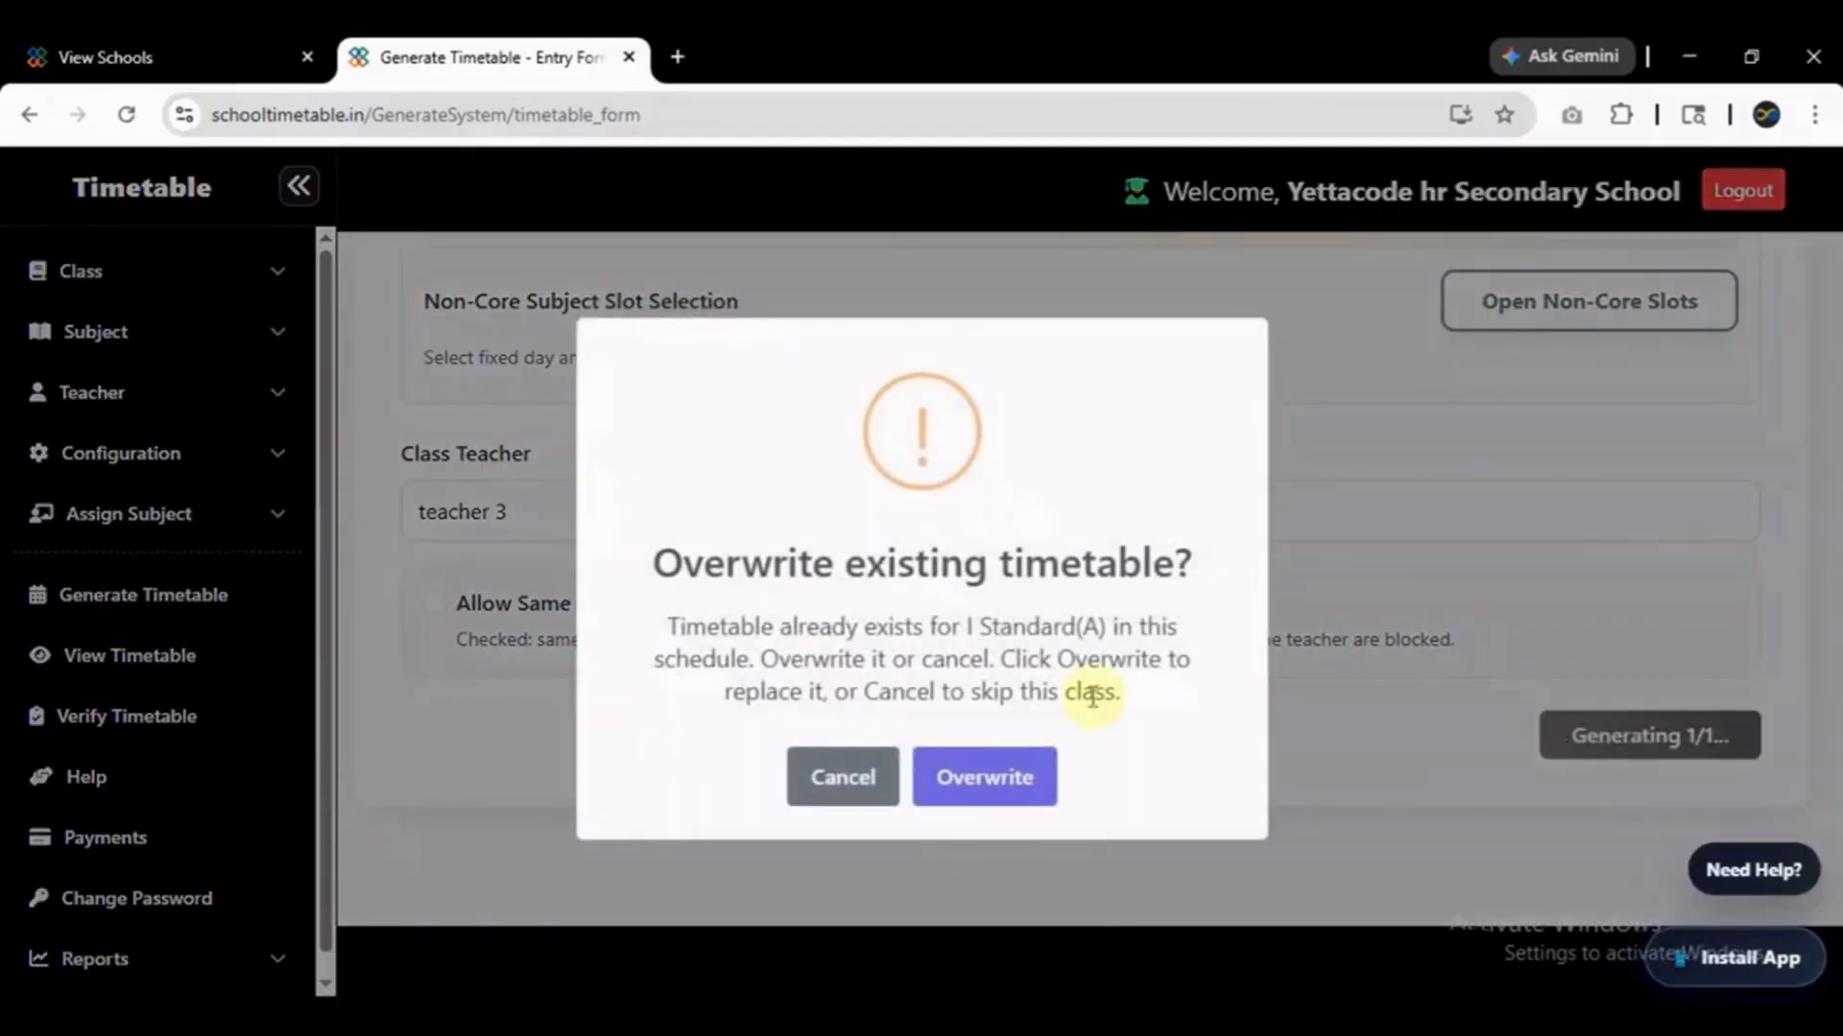
pyautogui.click(1040, 777)
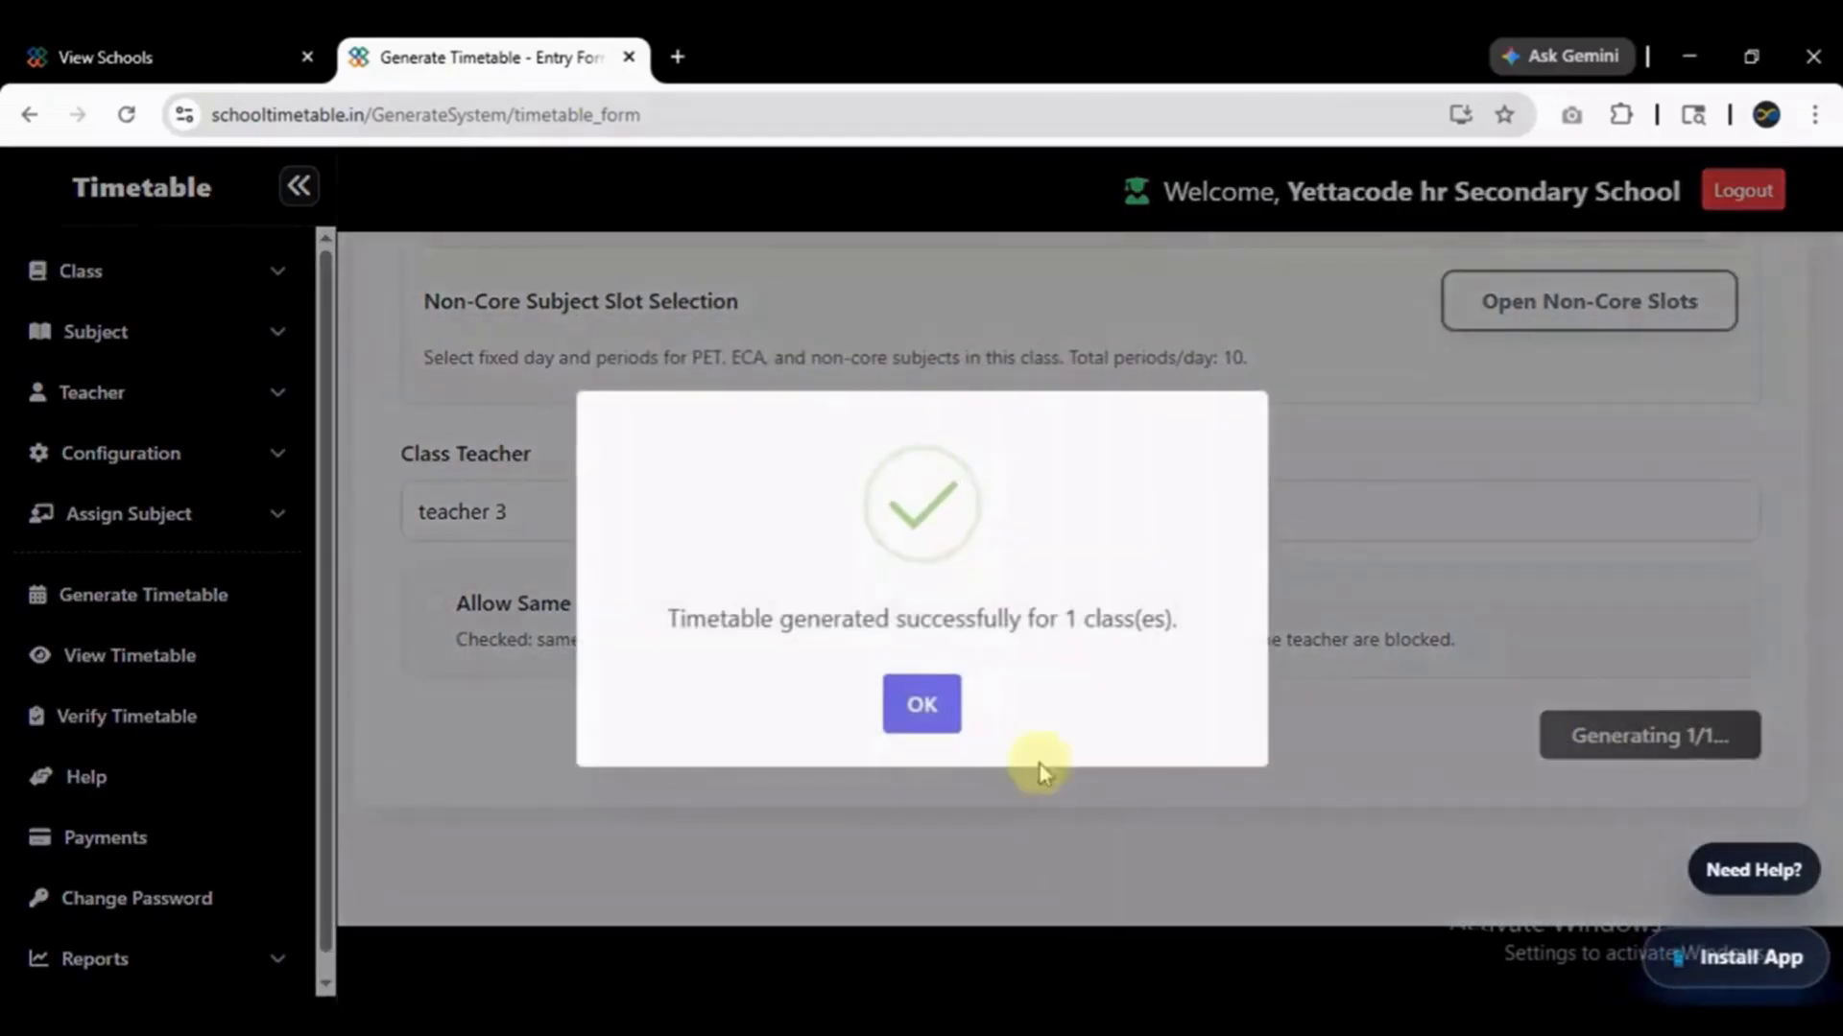
pyautogui.click(922, 706)
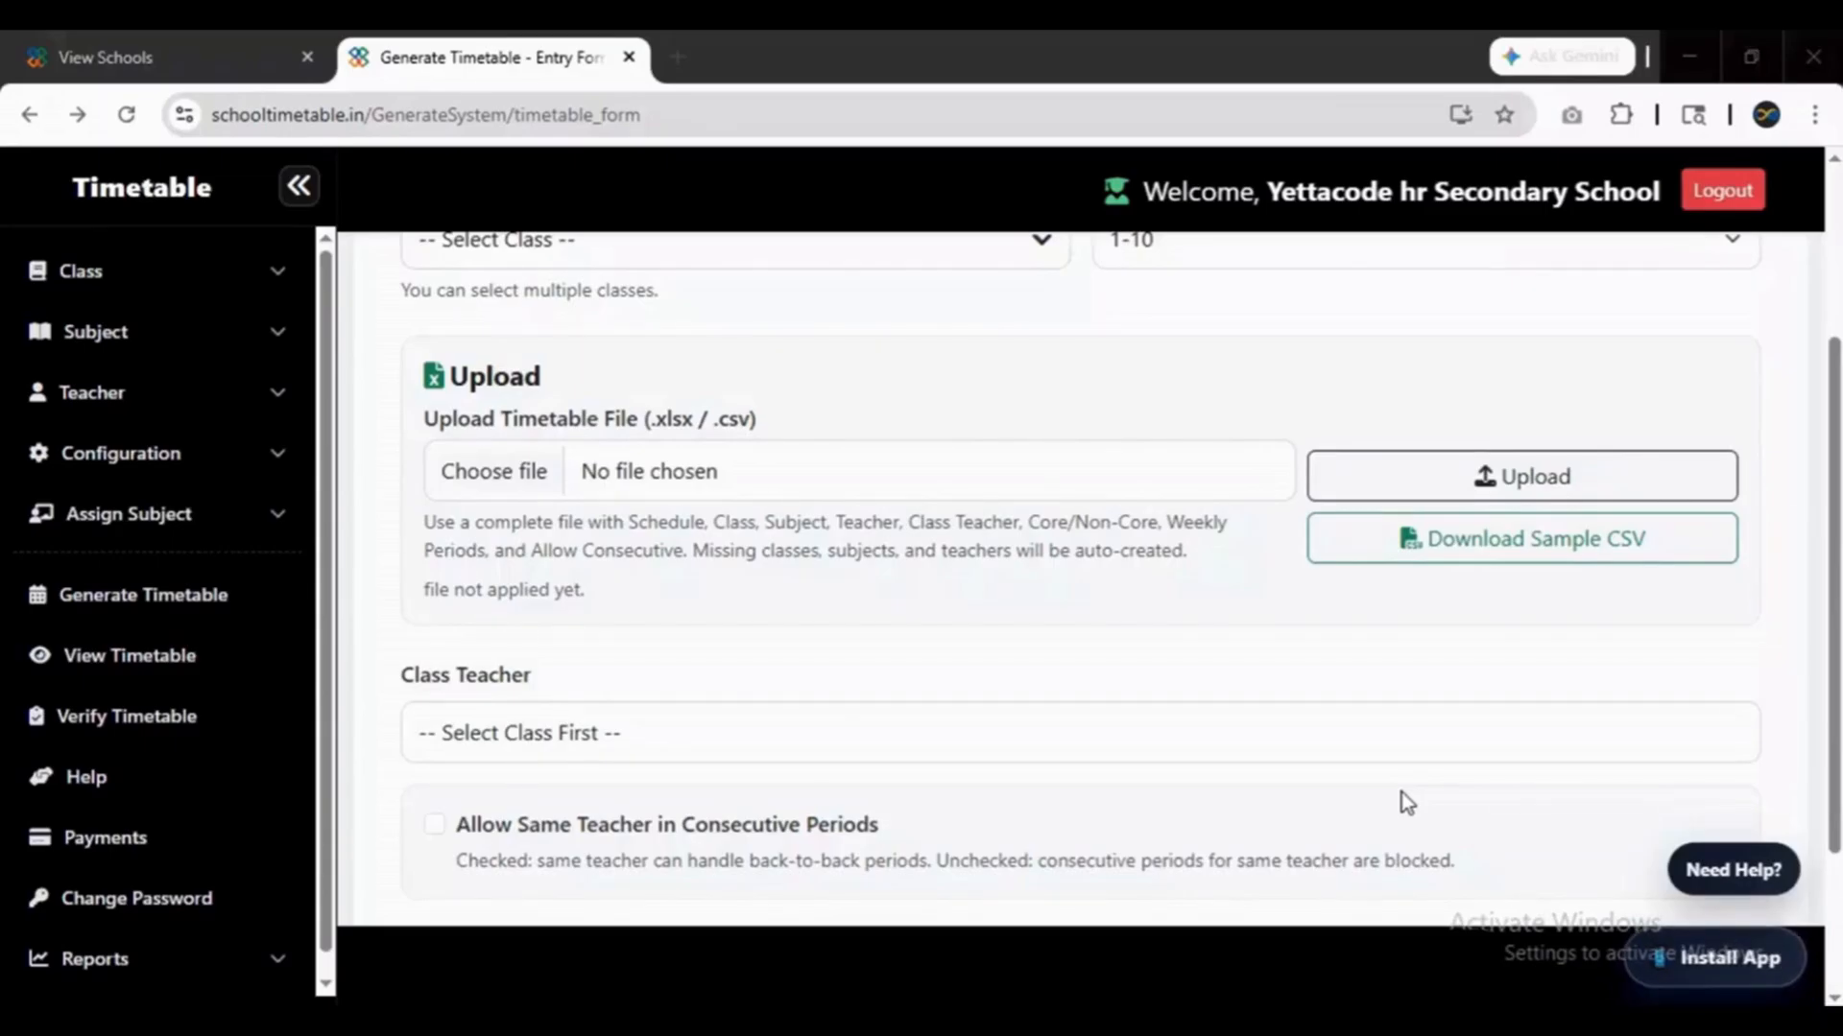
# Download the sample timetable CSV and save it in Downloads as demo_timetable_reference (1).
pyautogui.click(1524, 558)
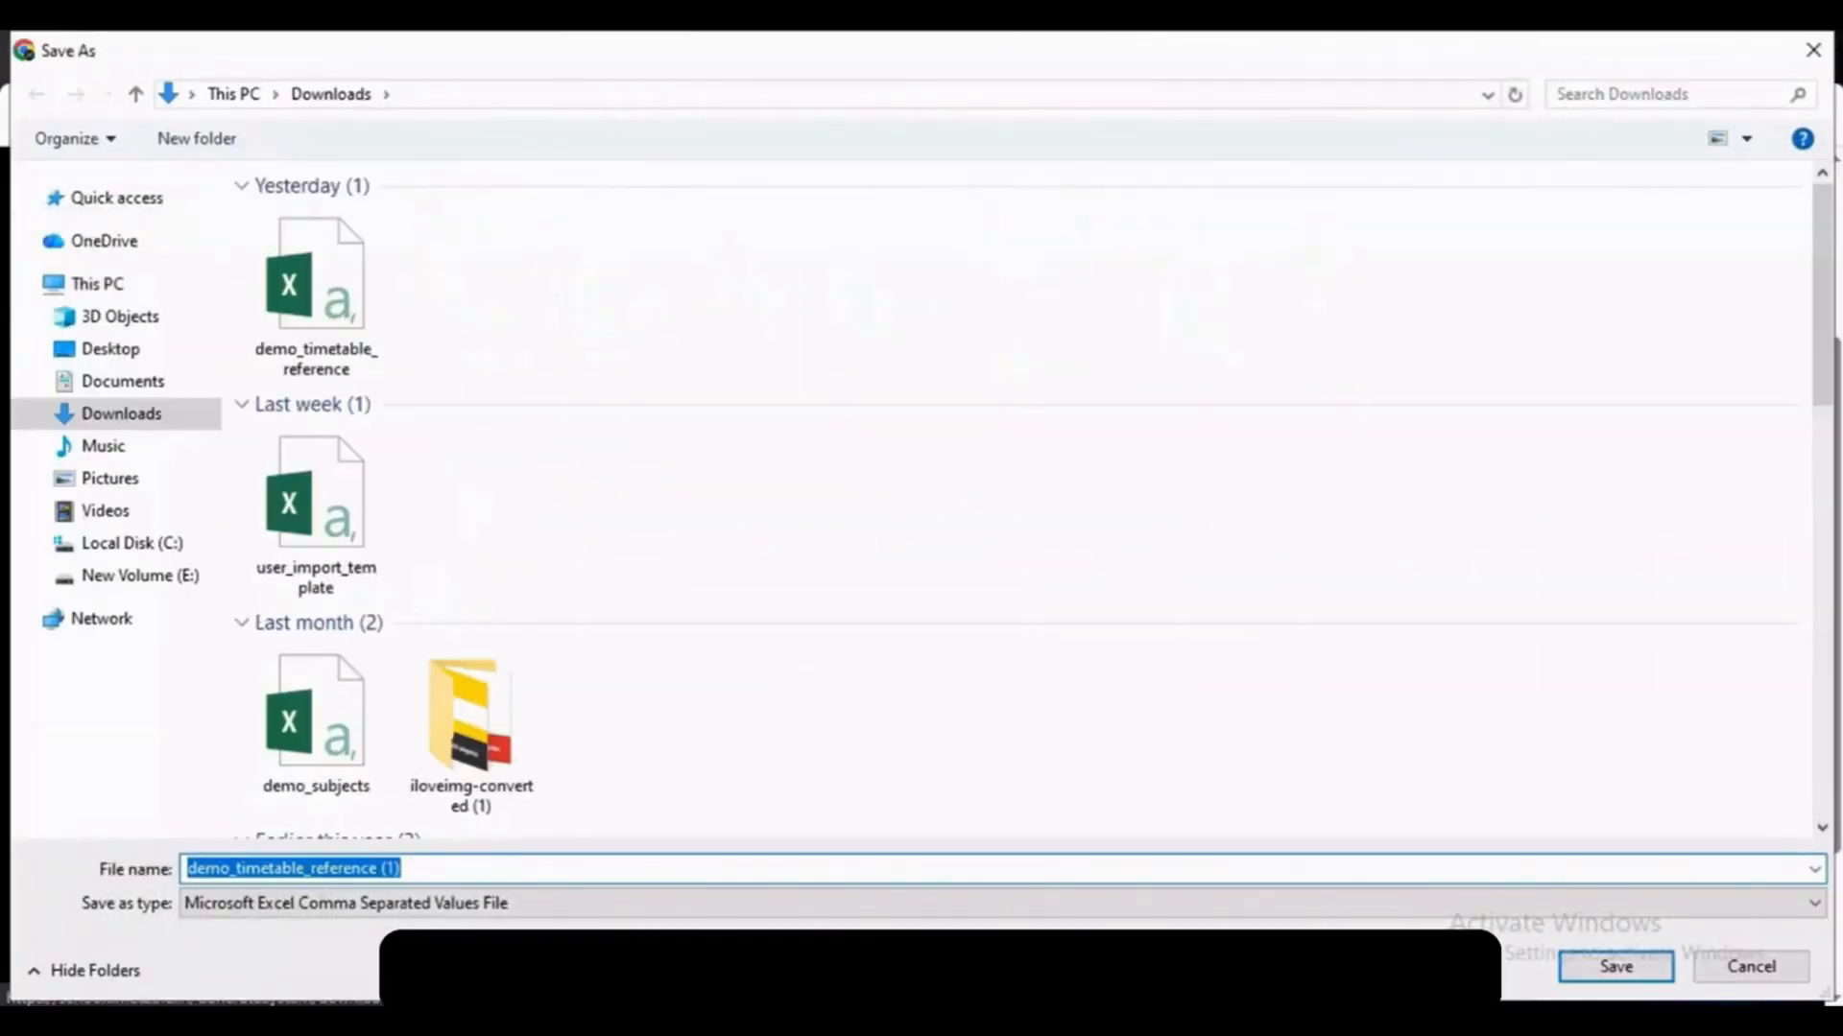
pyautogui.press('Return')
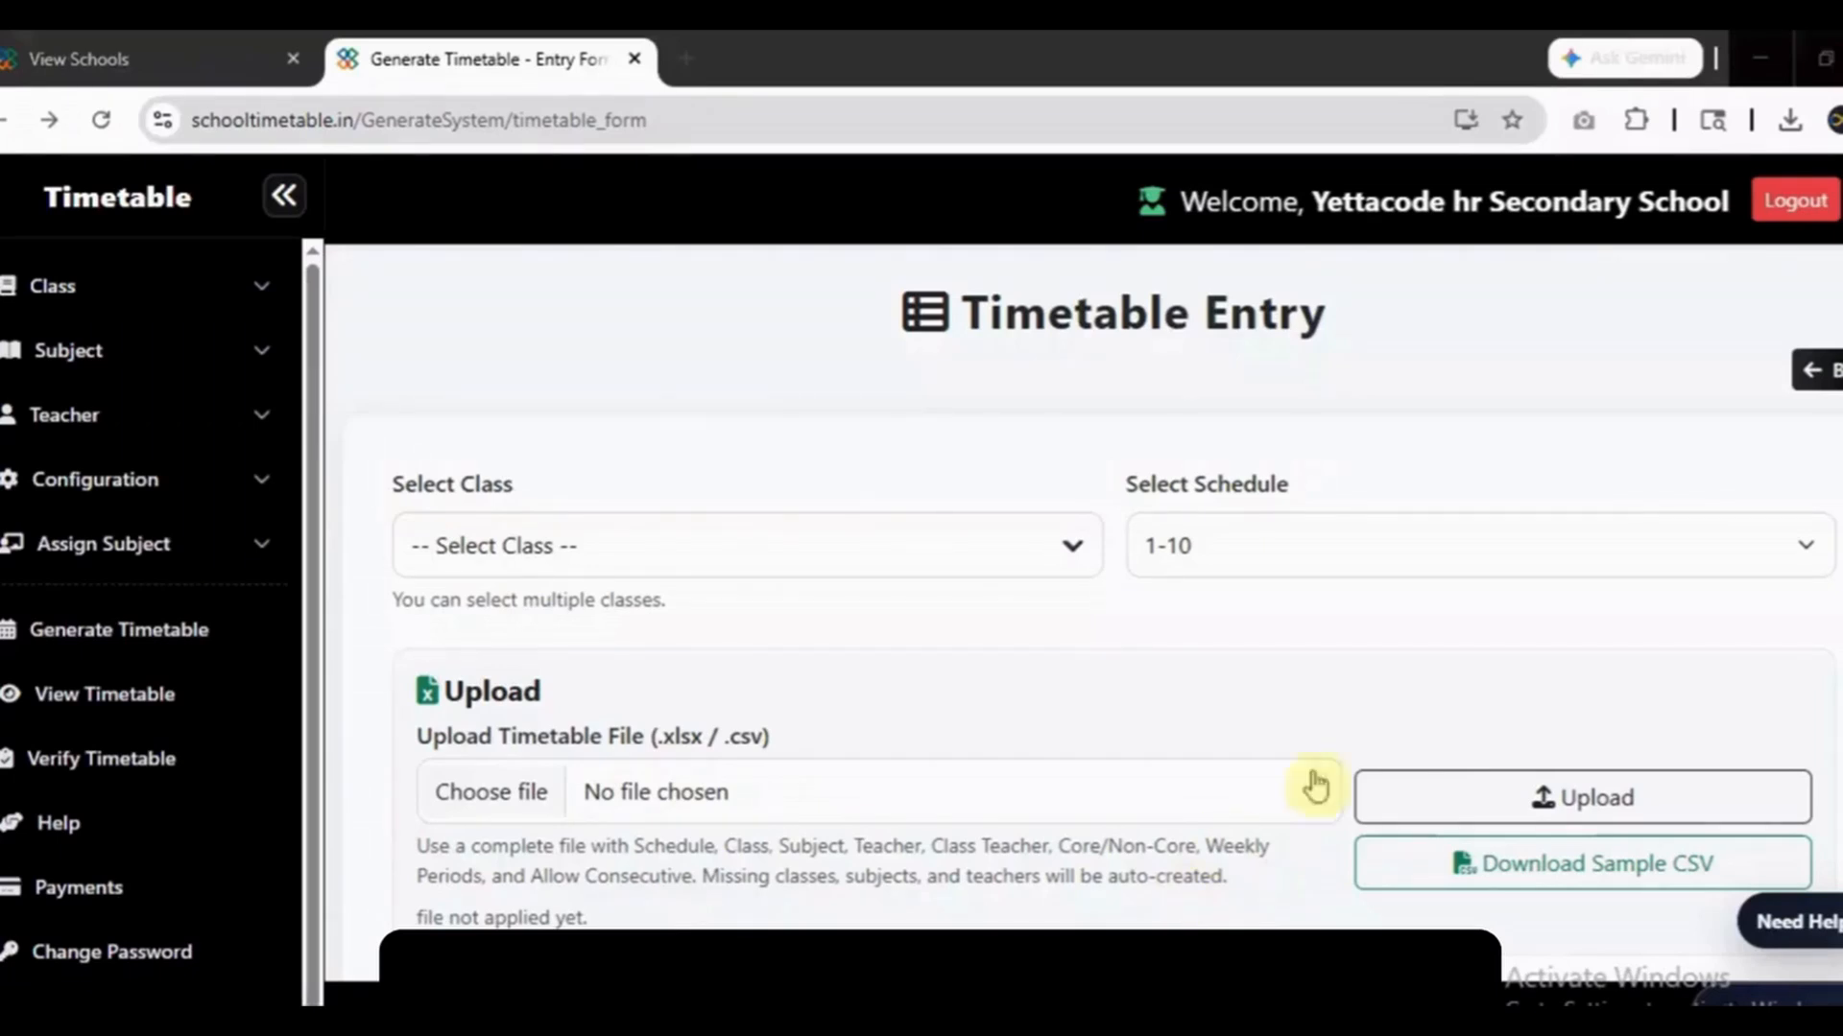
pyautogui.scroll(-1, 1777, 645)
pyautogui.scroll(-2, 1104, 595)
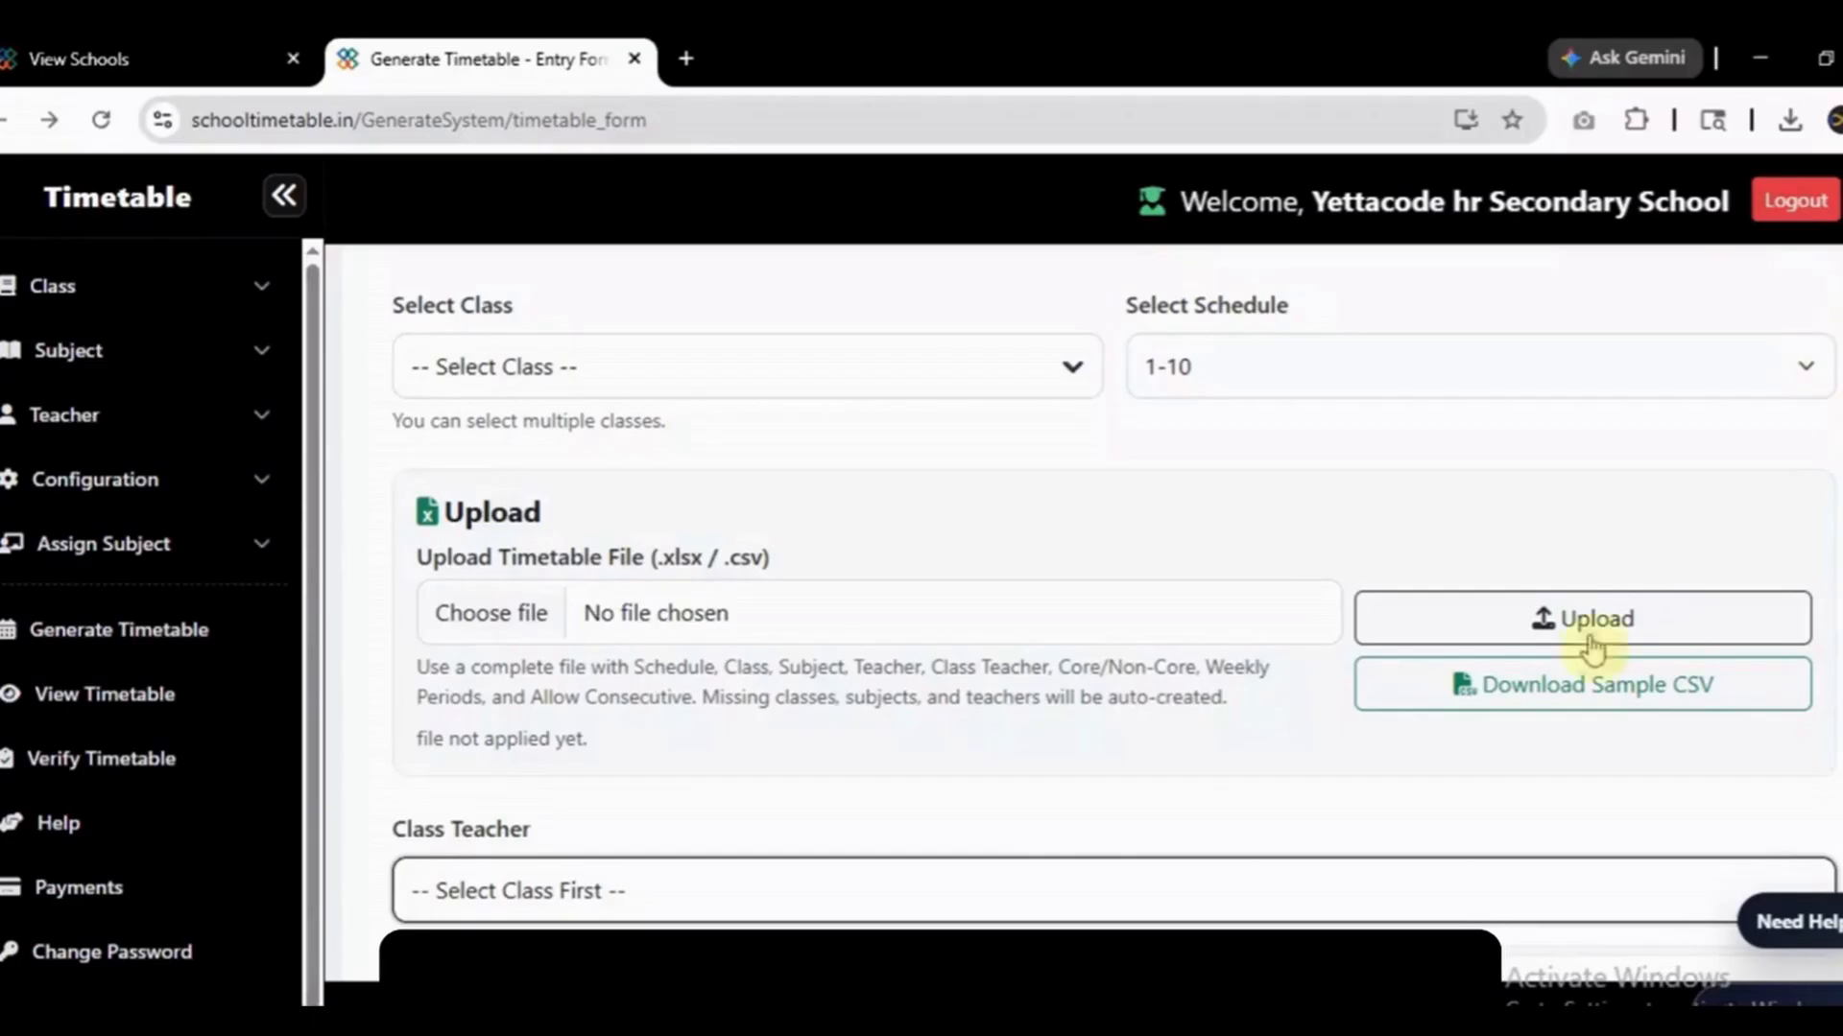
# Reload the timetable entry page and download the required-format sample CSV as Timetable_reference.
pyautogui.click(99, 119)
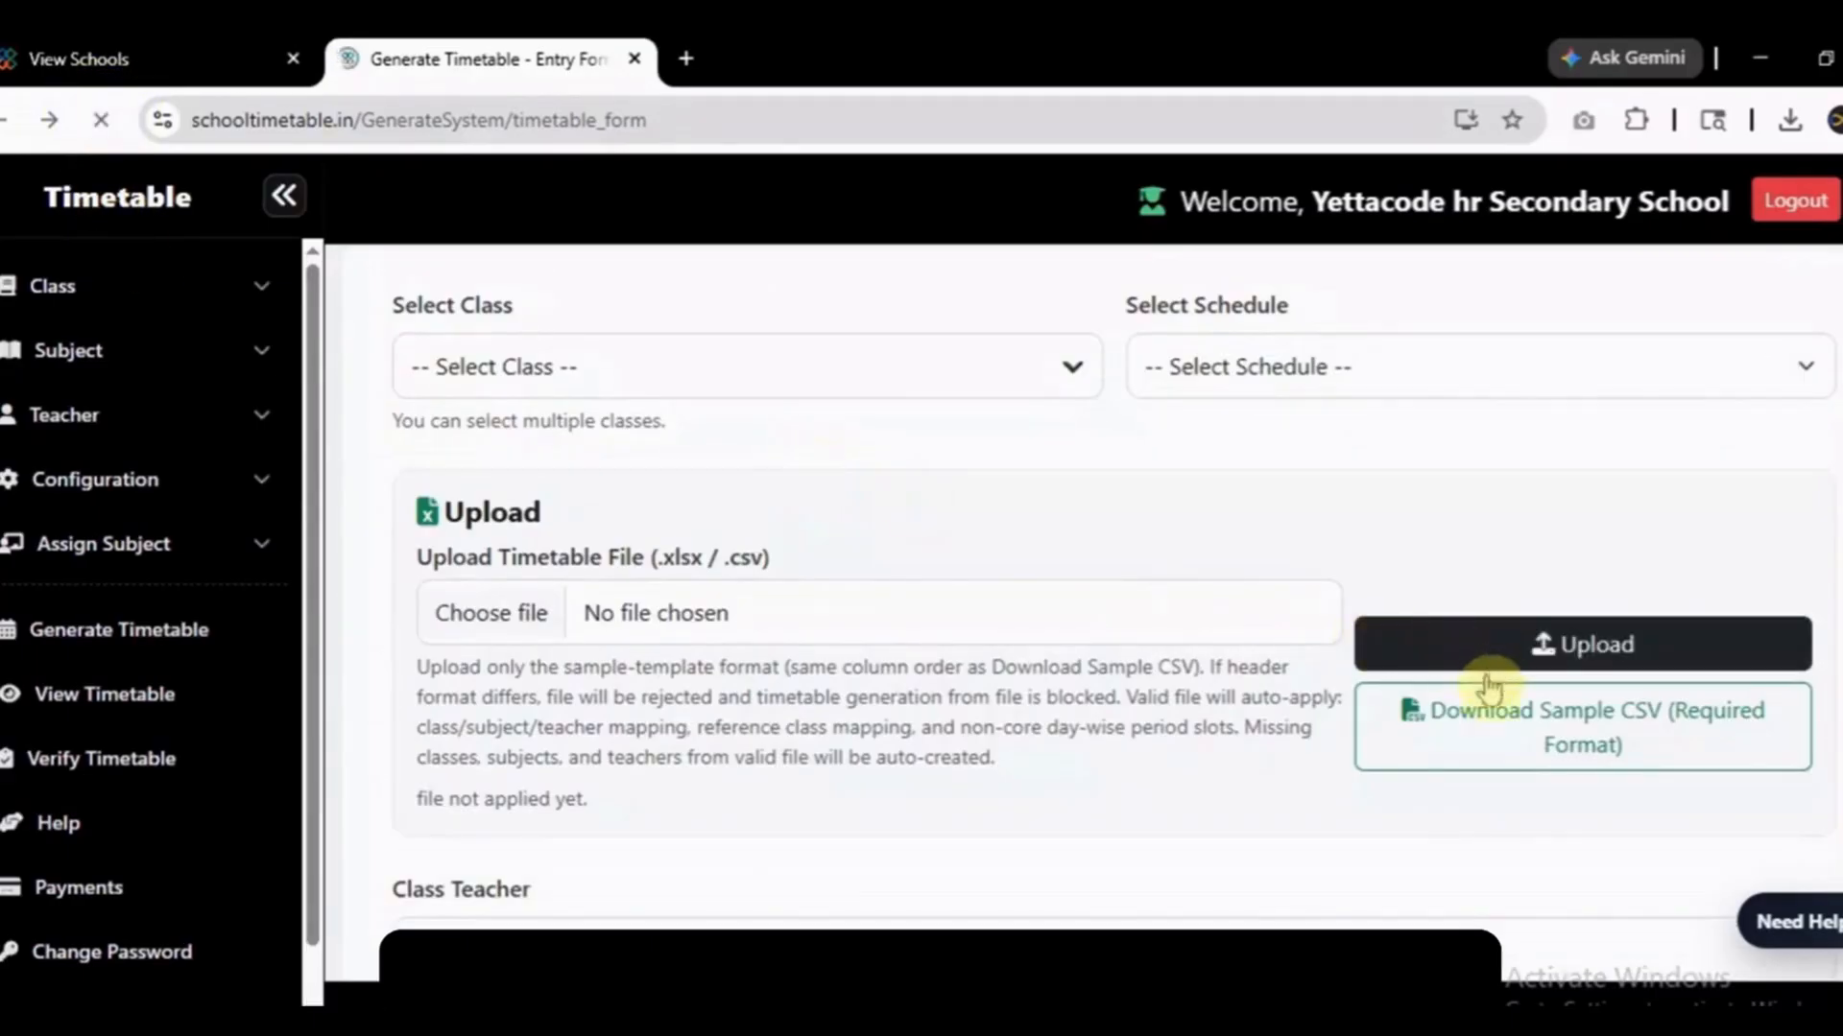
pyautogui.click(1610, 734)
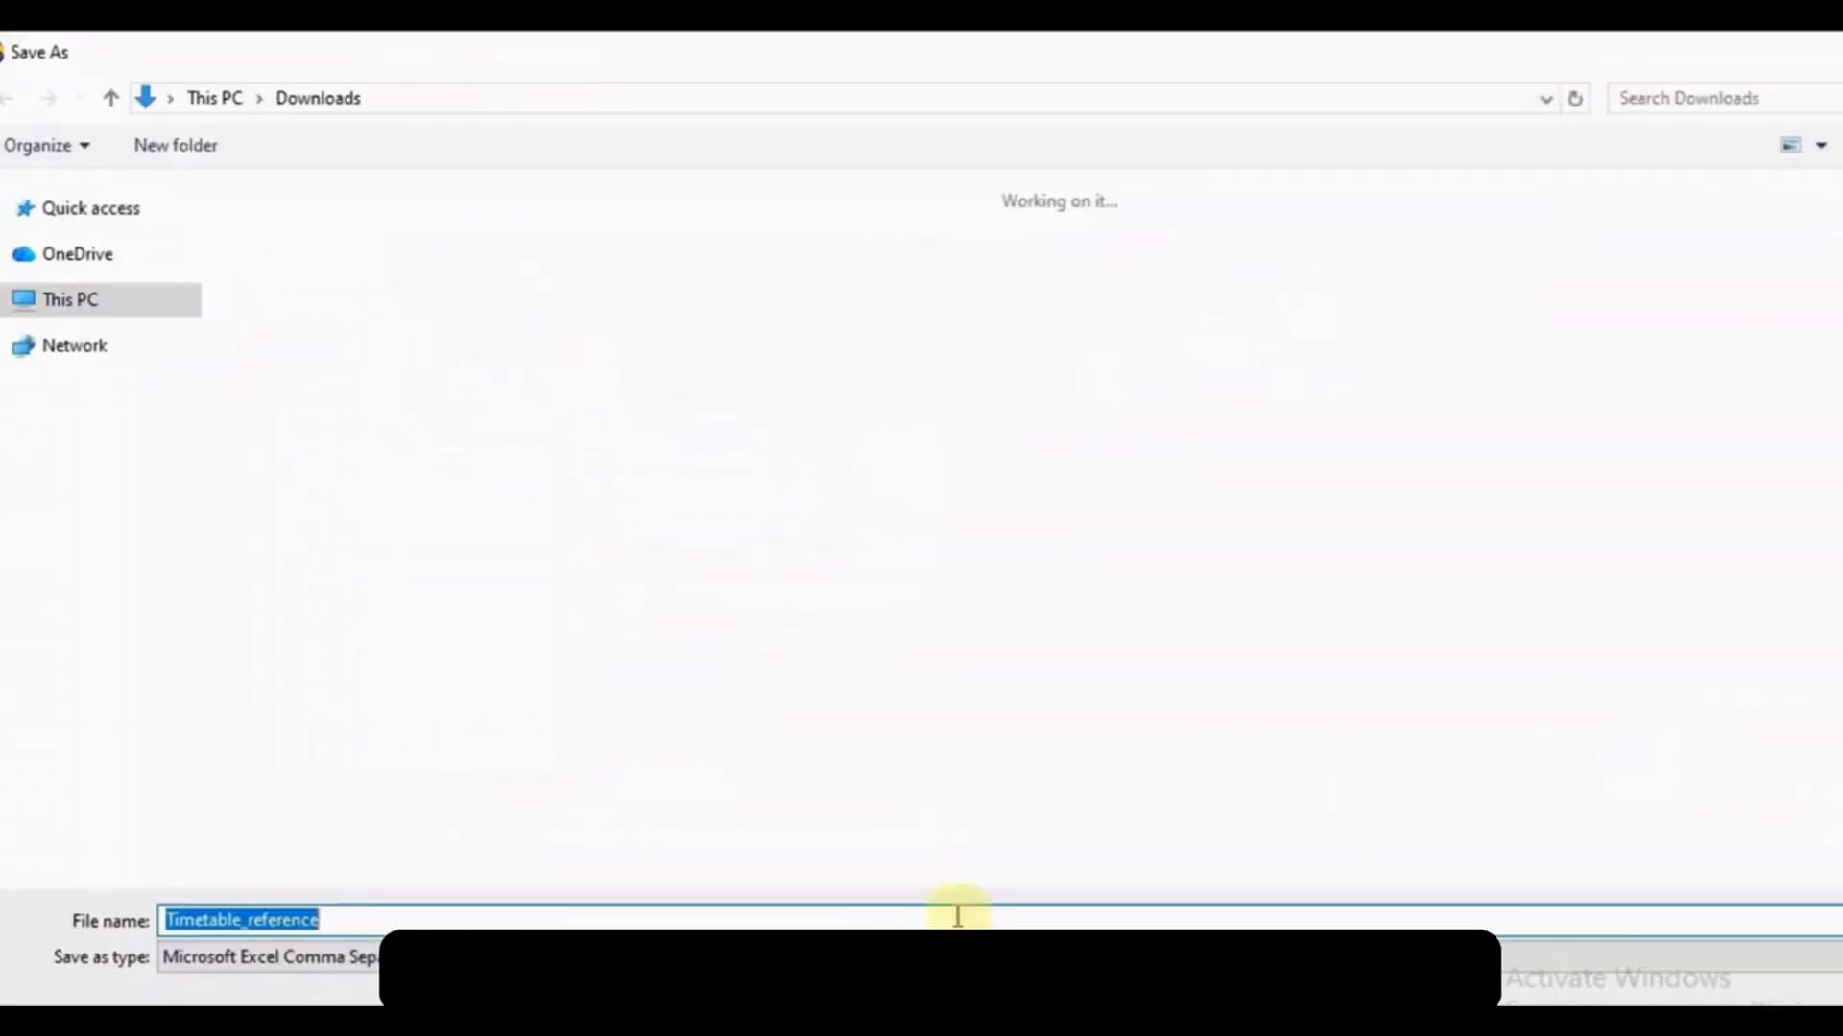
pyautogui.press('Return')
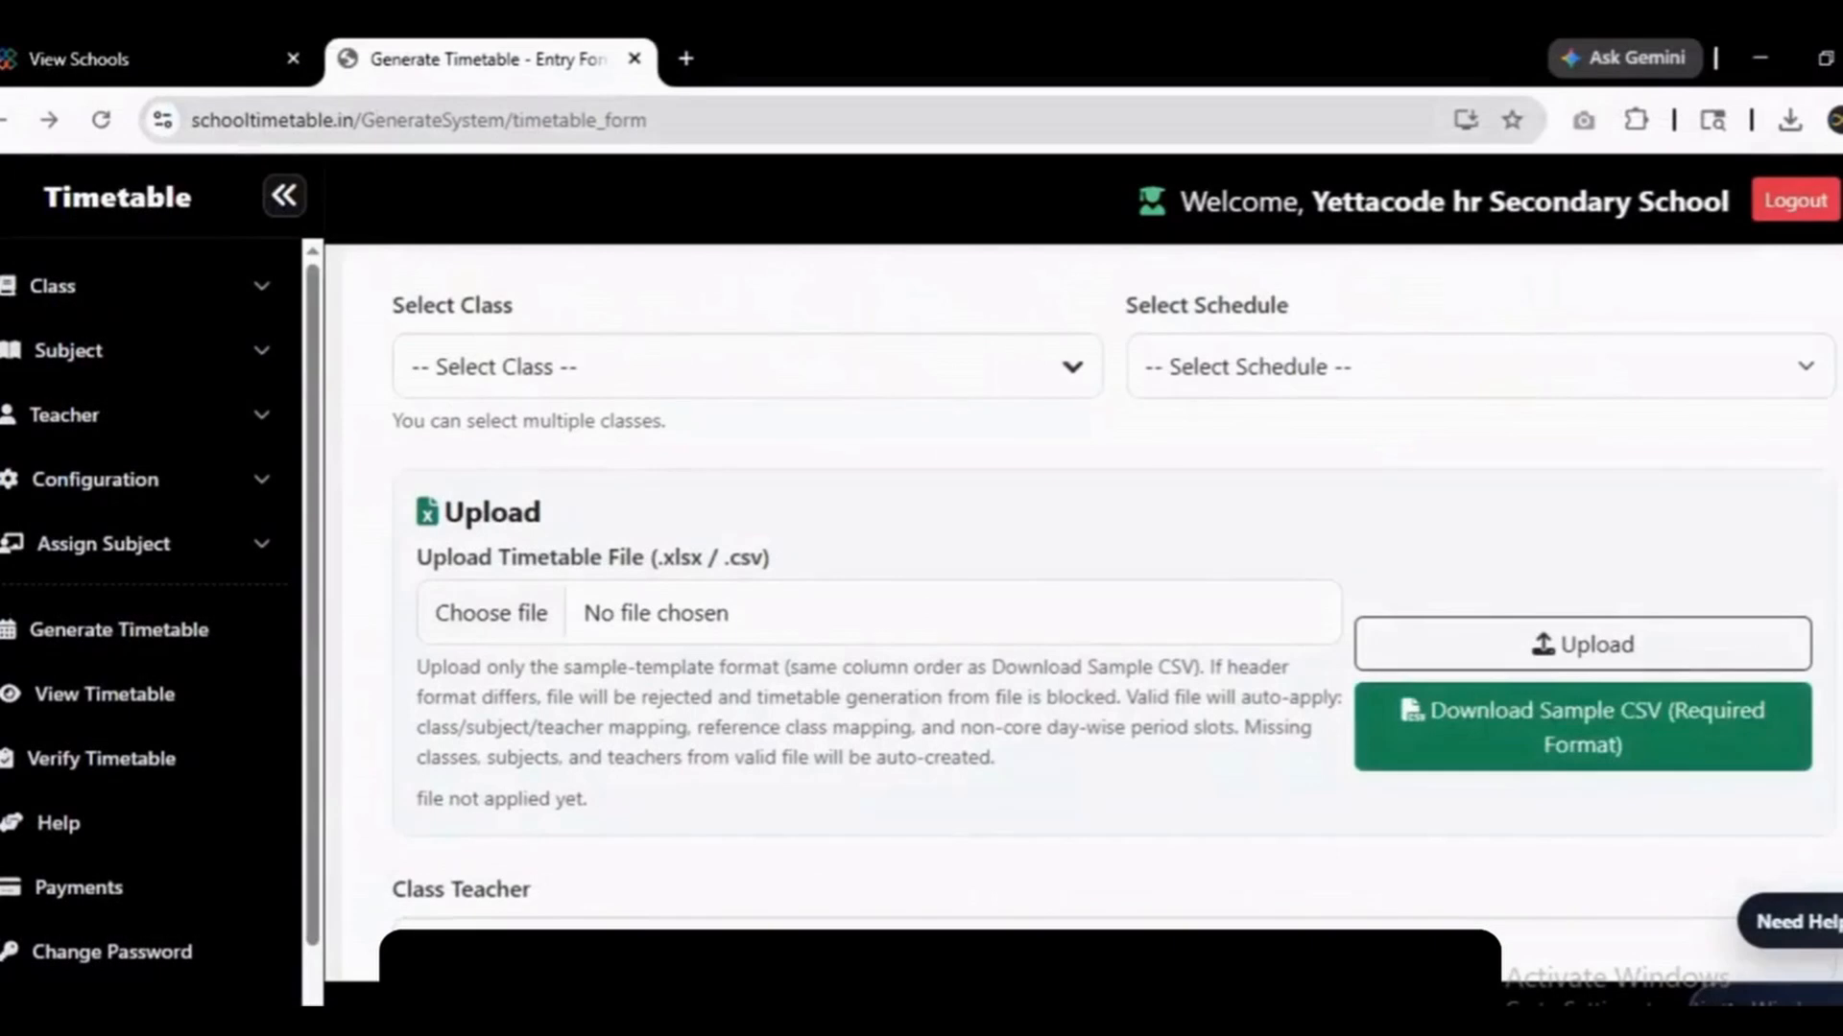
# Open the downloaded Timetable_reference.csv in Excel and fit the width of the "Shedule name" column to its contents.
pyautogui.click(1791, 122)
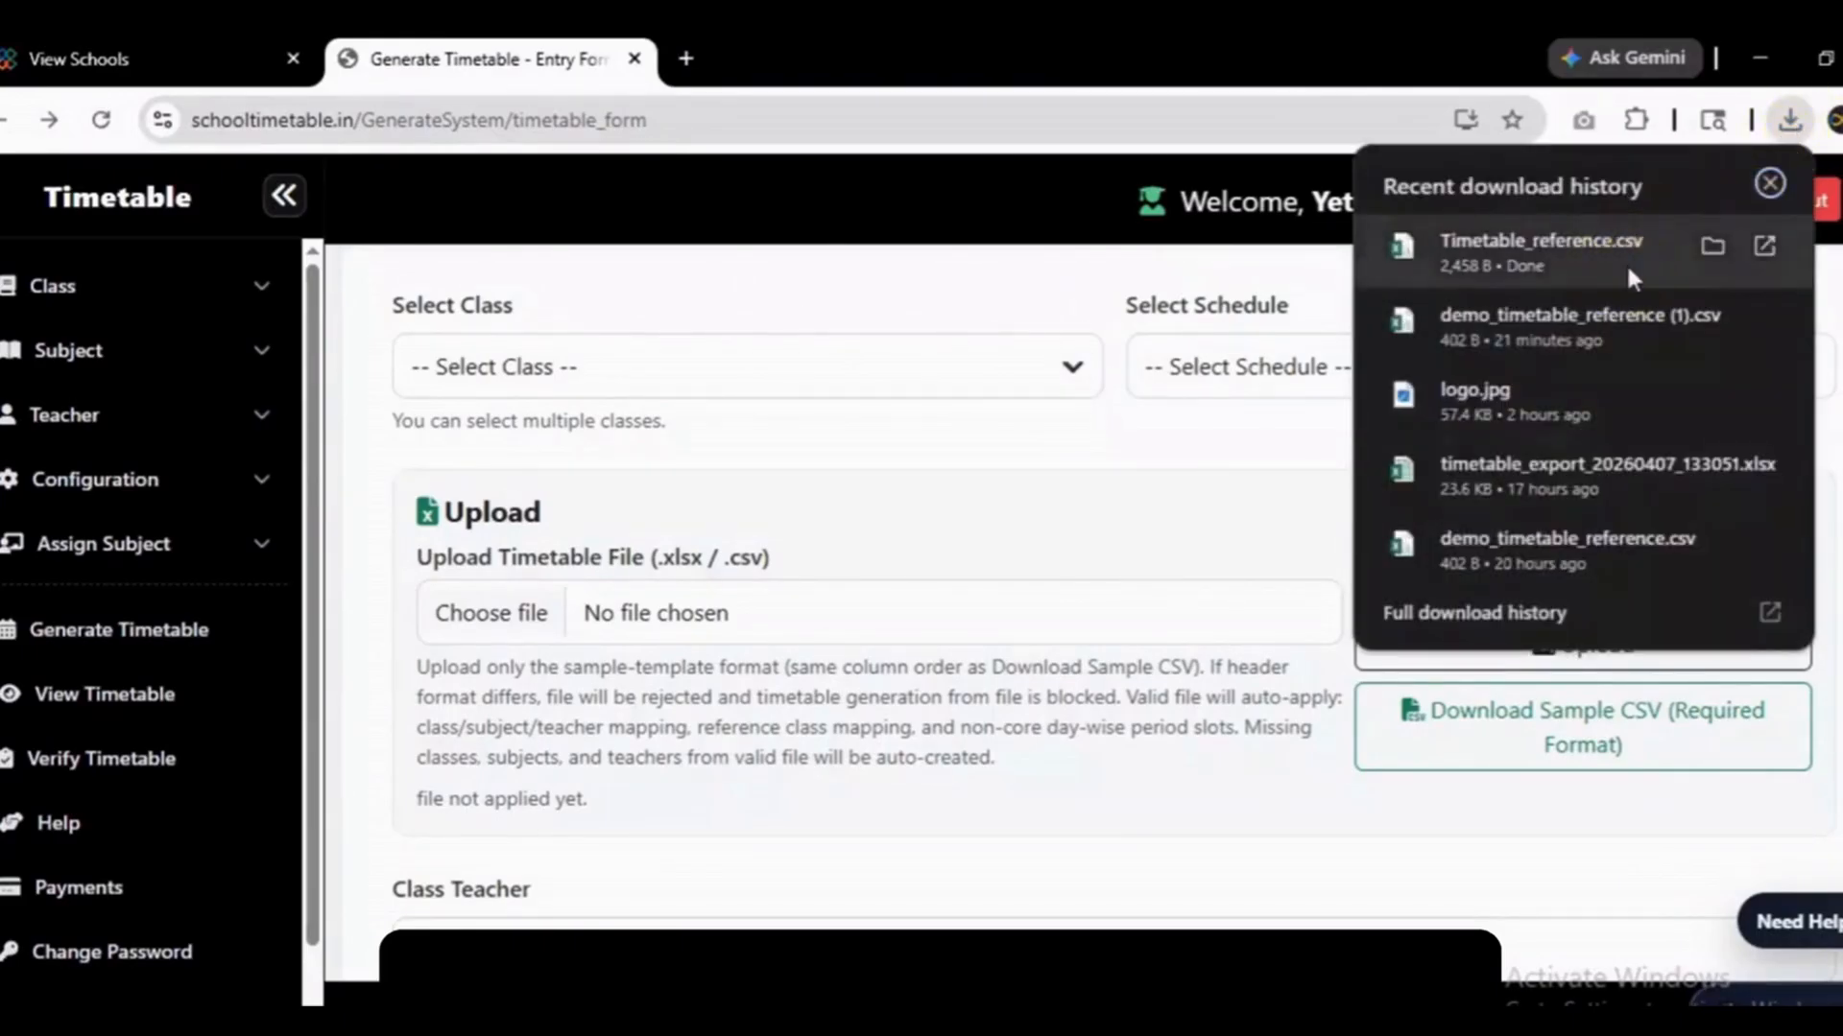
pyautogui.click(1525, 240)
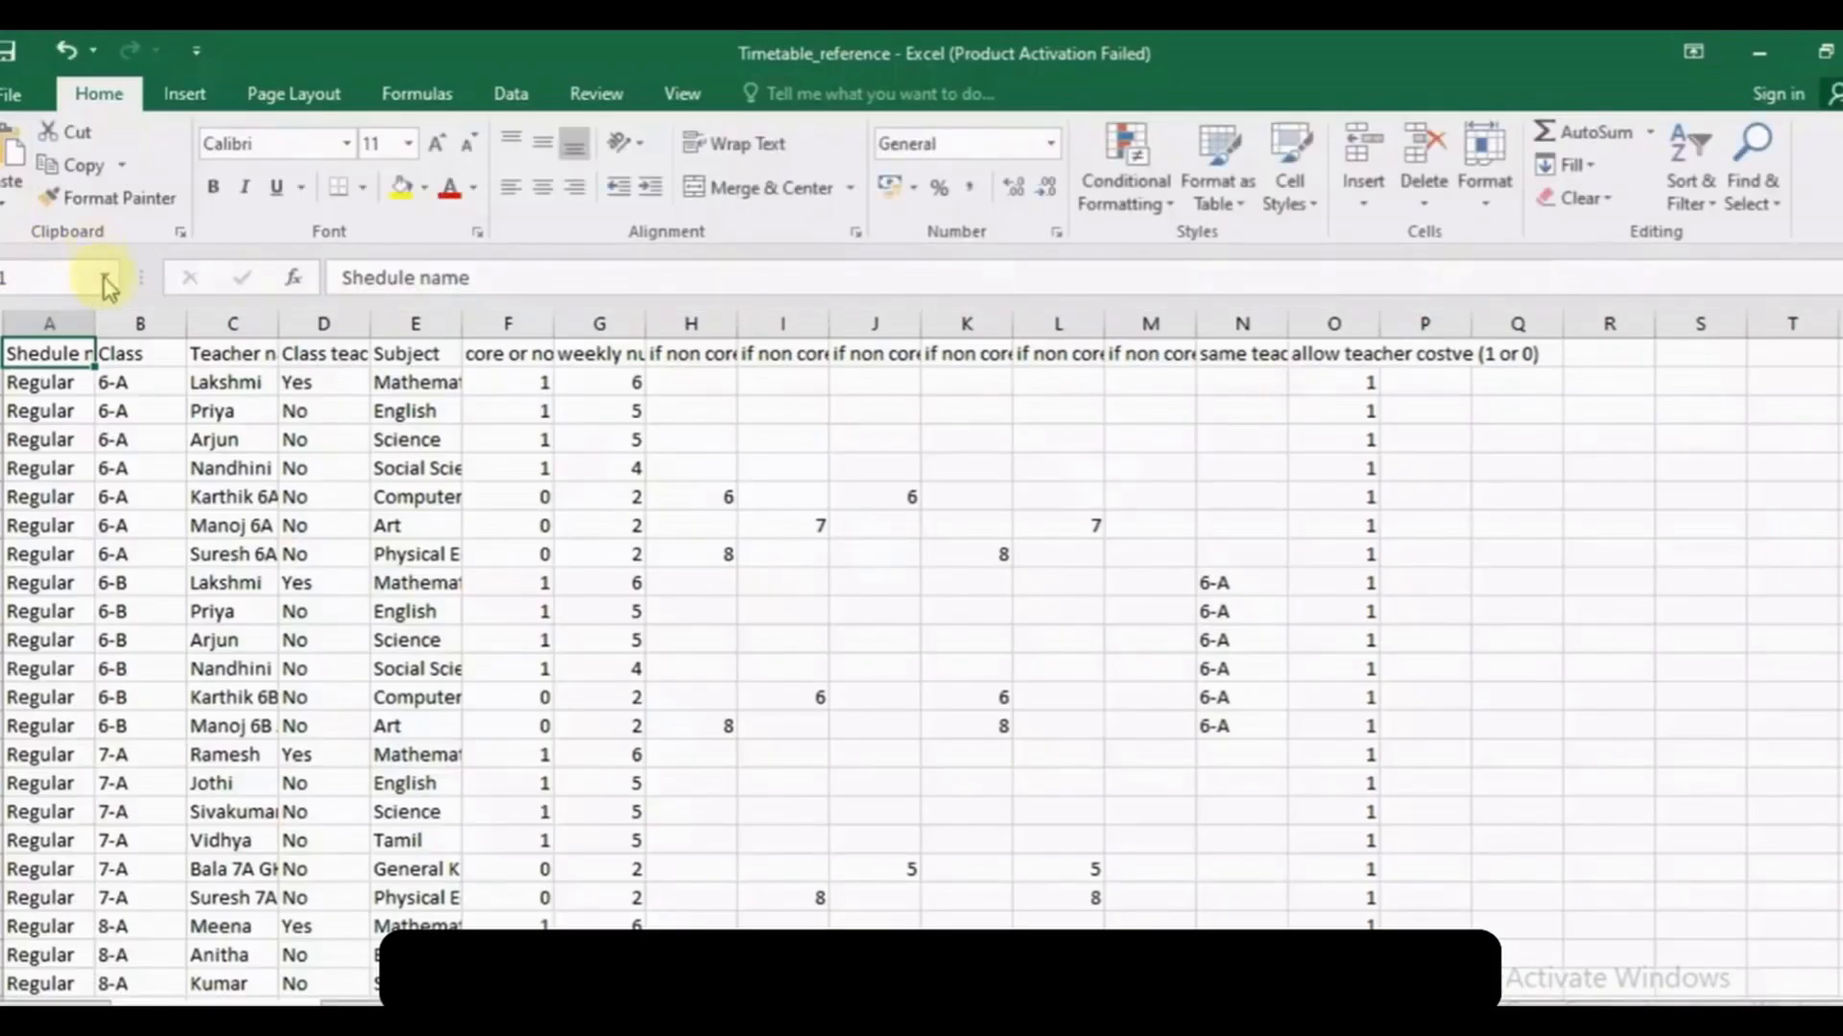
pyautogui.doubleClick(94, 316)
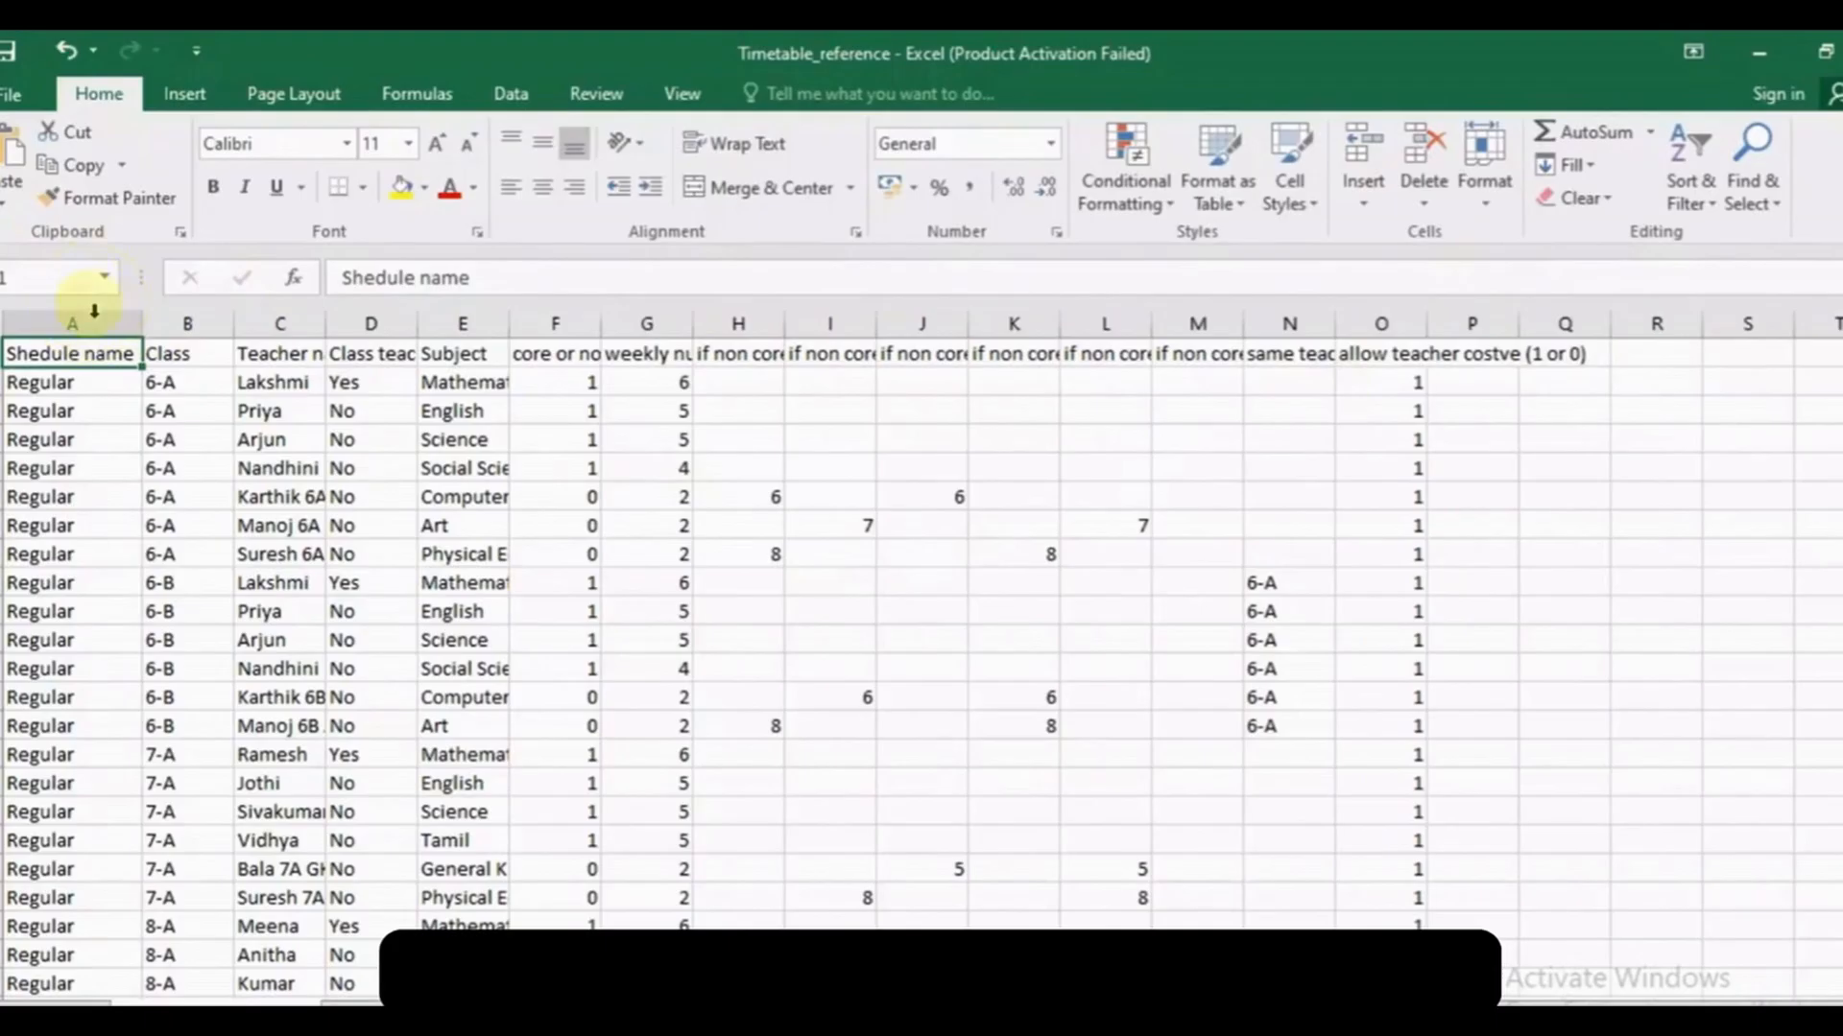
# Fit the Class and Teacher name columns to their contents and check the class-teacher and subject entries of the first 6-A row.
pyautogui.doubleClick(235, 324)
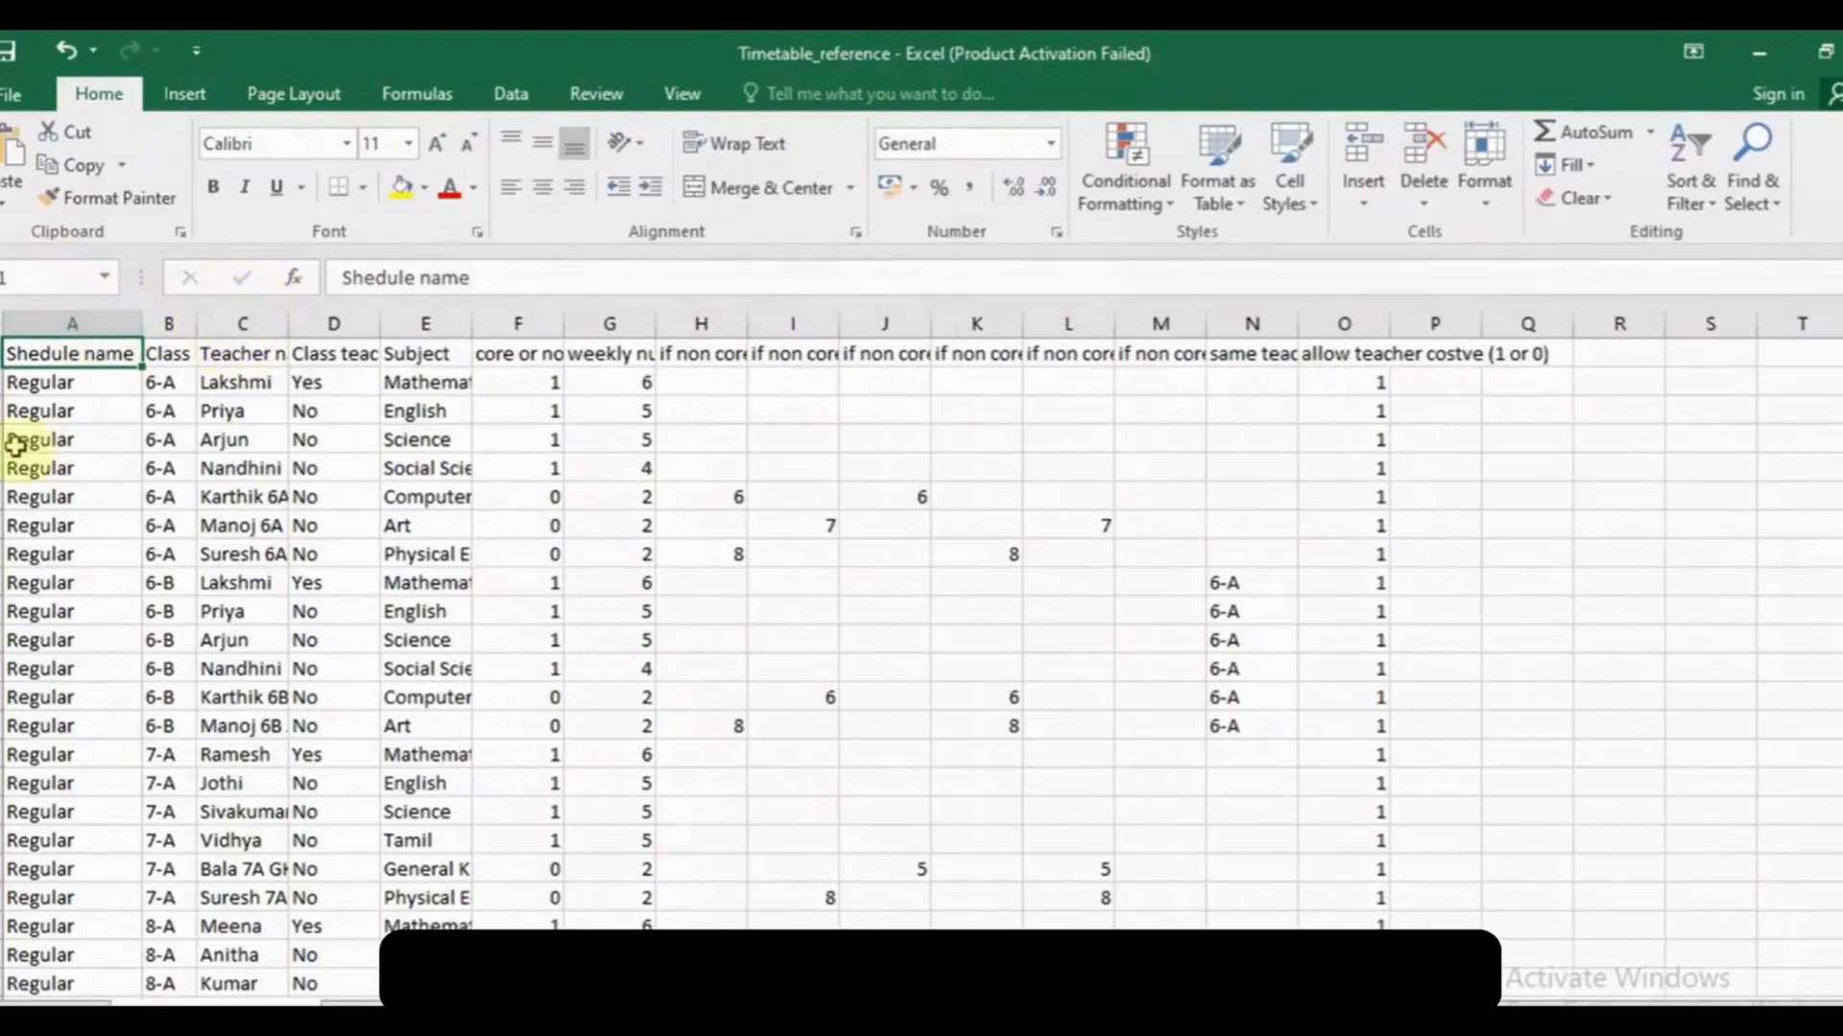
pyautogui.click(74, 394)
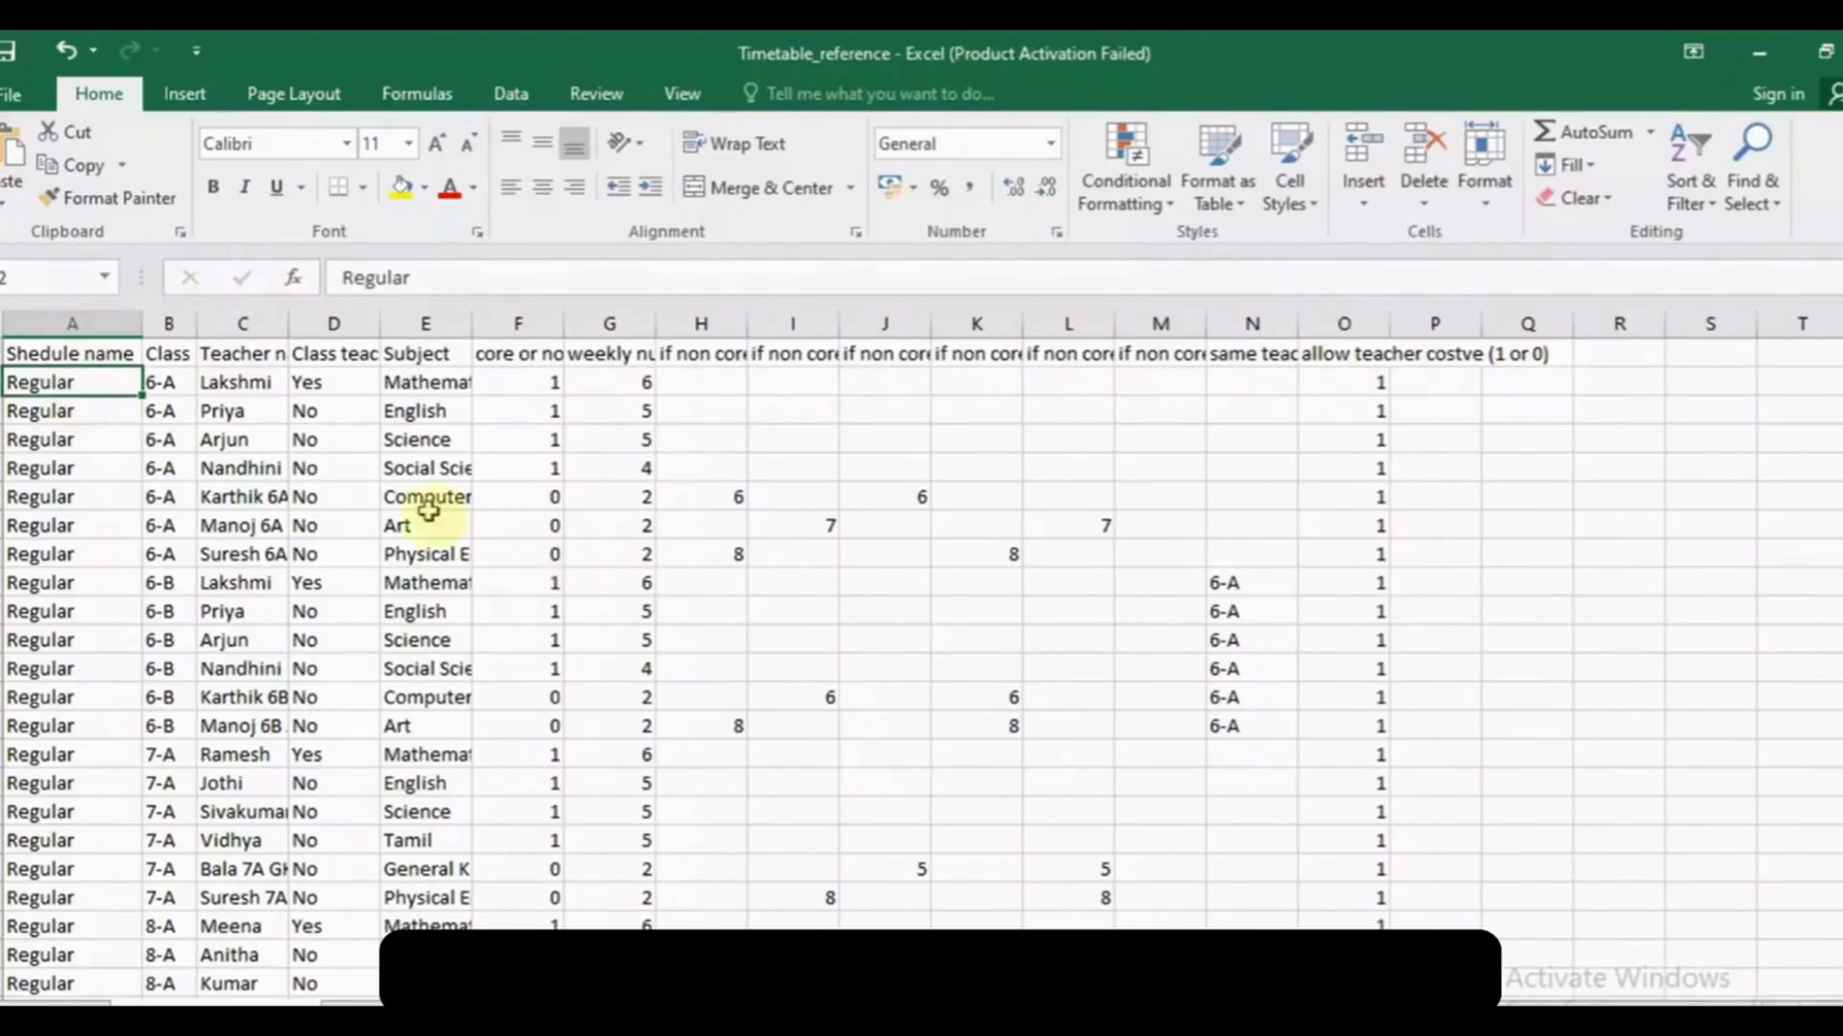
pyautogui.click(182, 392)
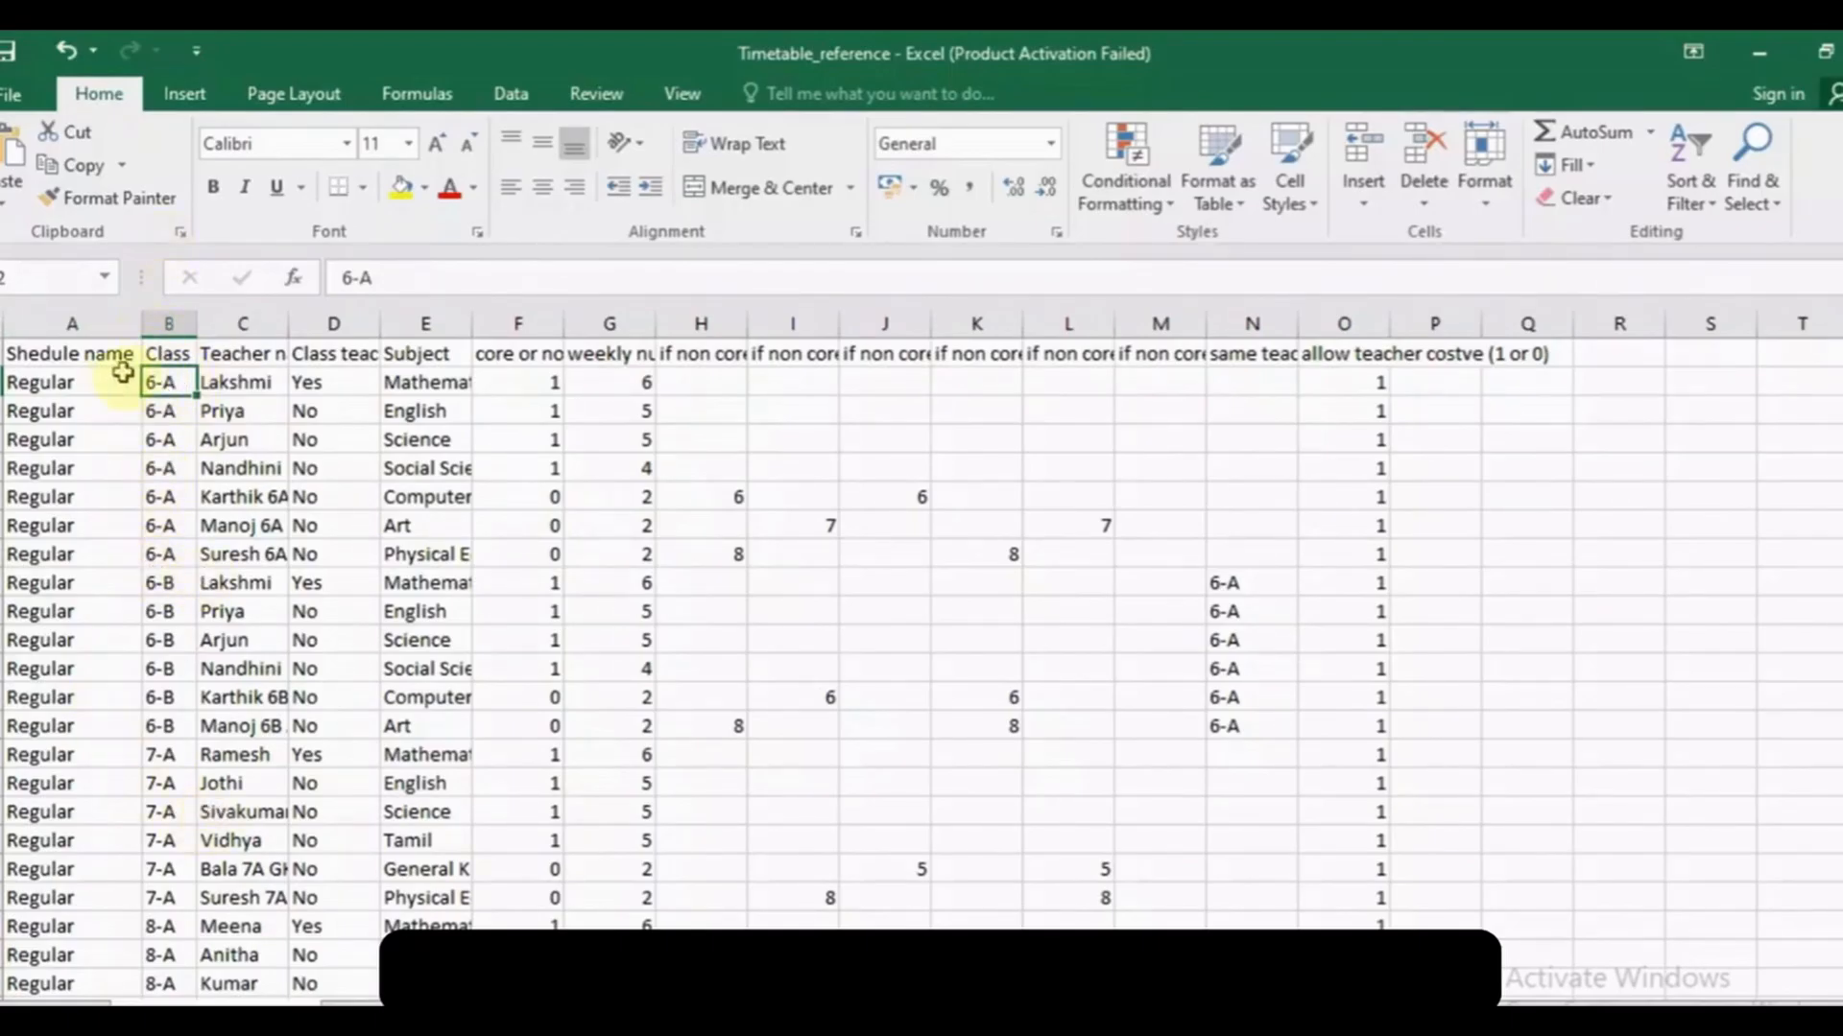
pyautogui.doubleClick(290, 332)
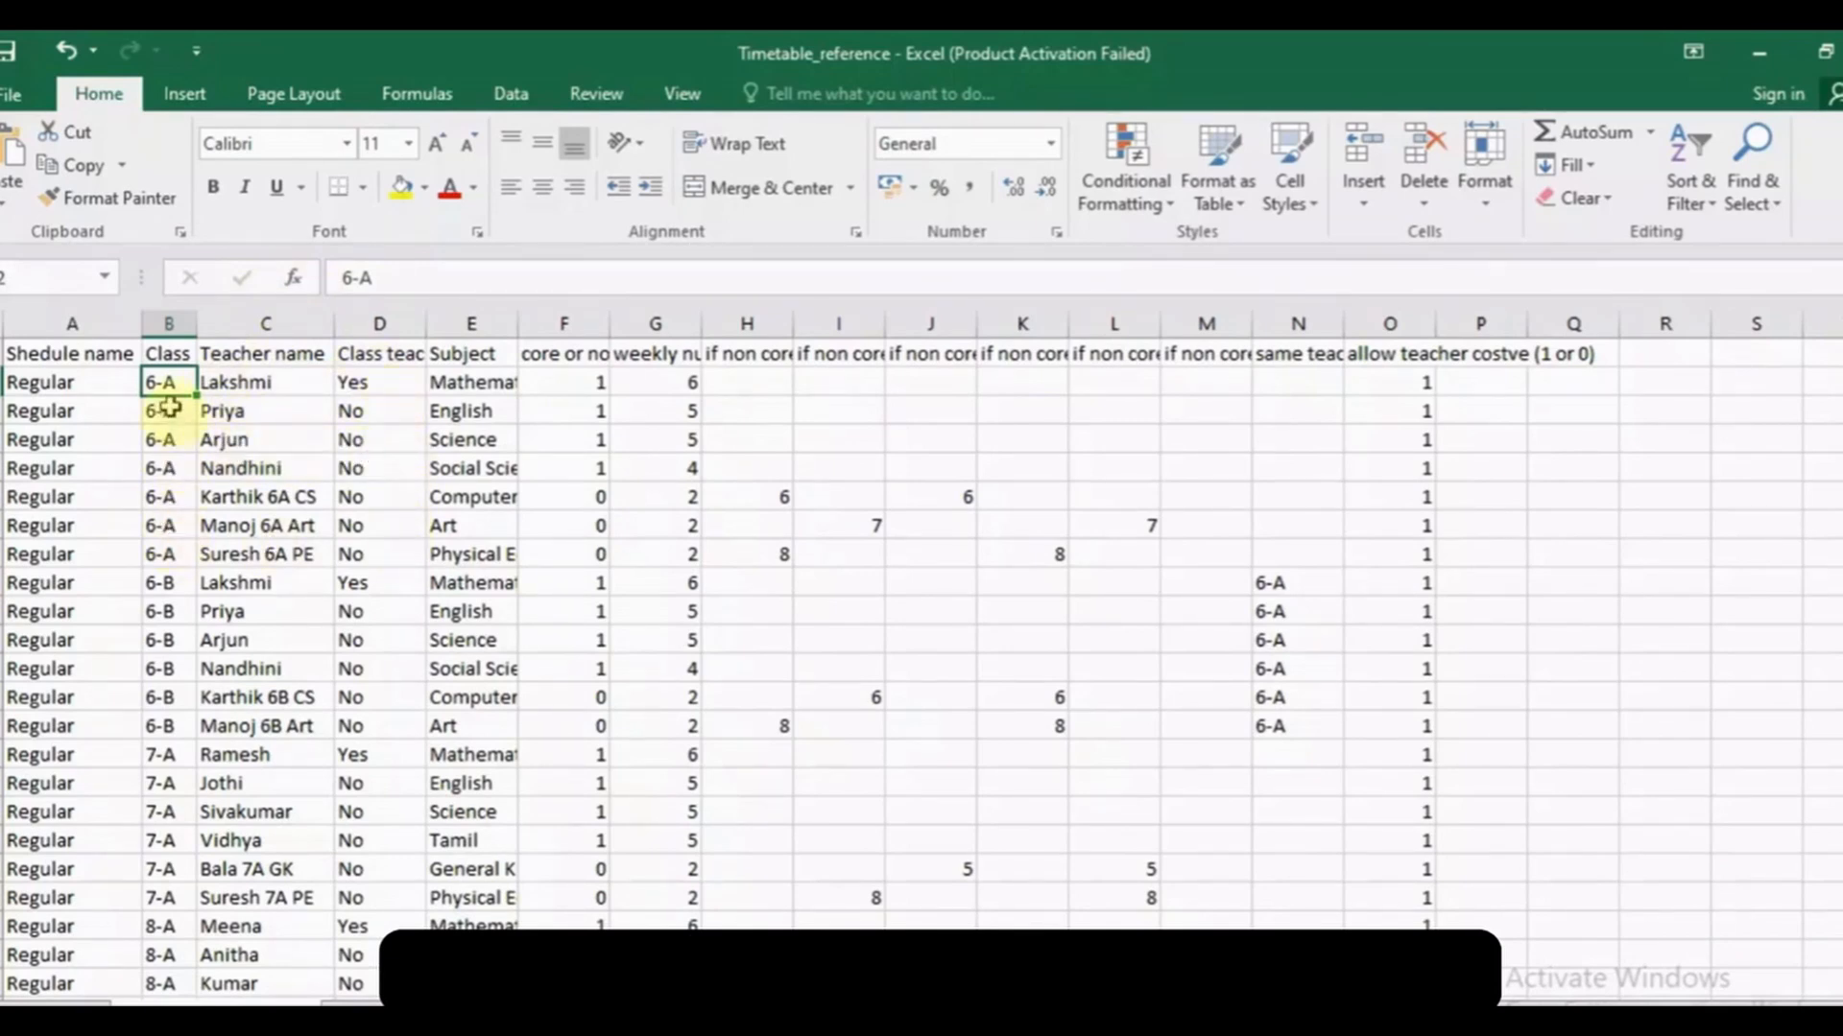
pyautogui.click(384, 379)
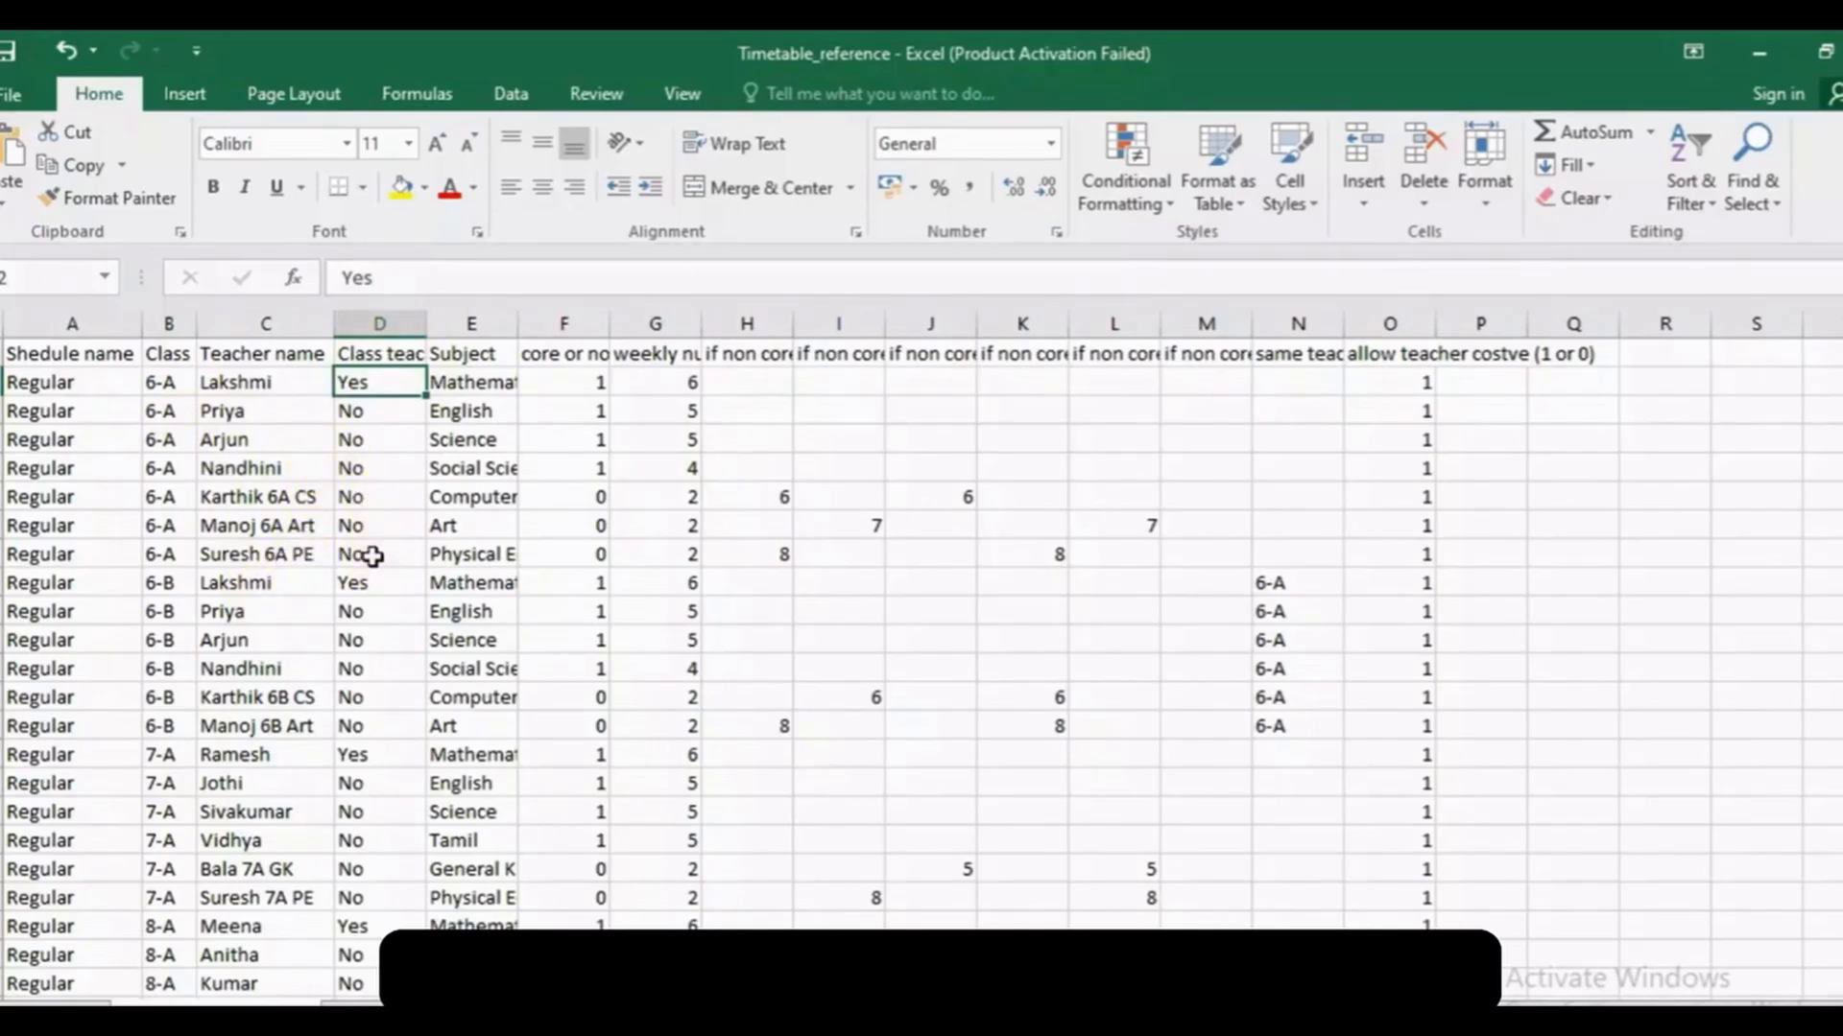
pyautogui.click(501, 382)
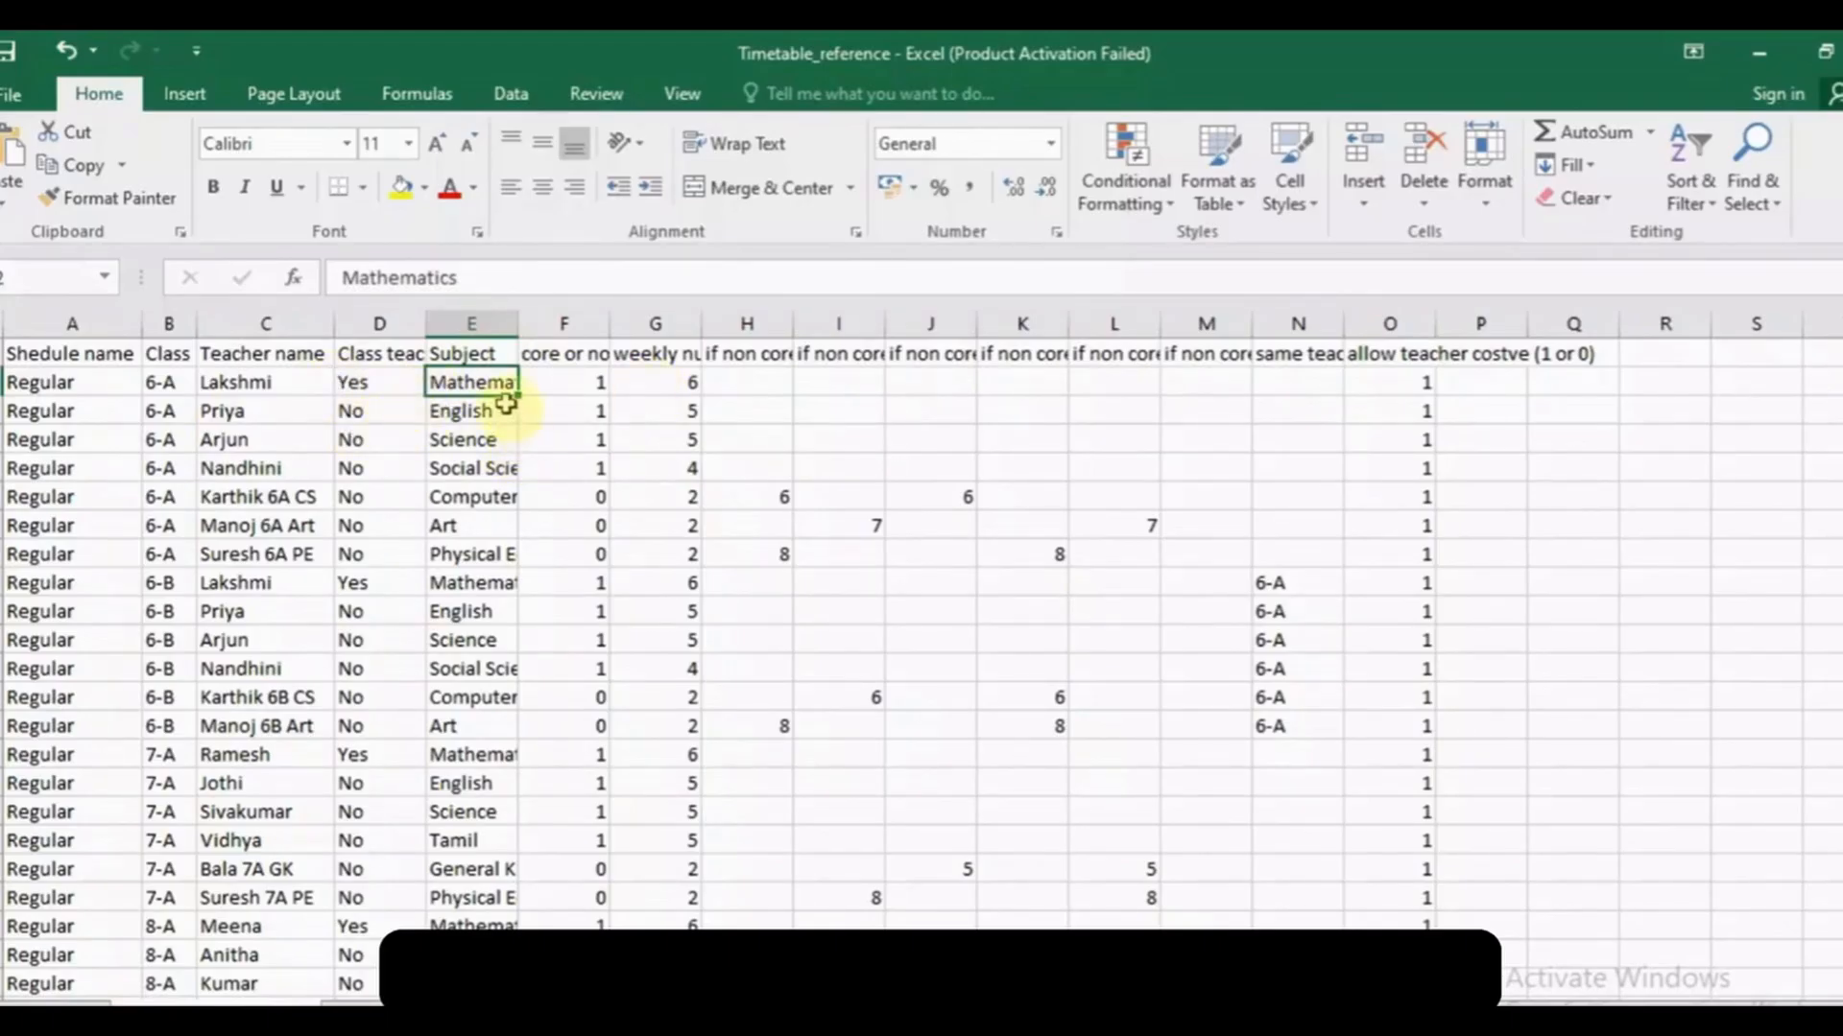
# Fit the "core or non core(1 or 0)", "weekly number of periods", Monday and Tuesday columns to the width of their contents.
pyautogui.doubleClick(608, 323)
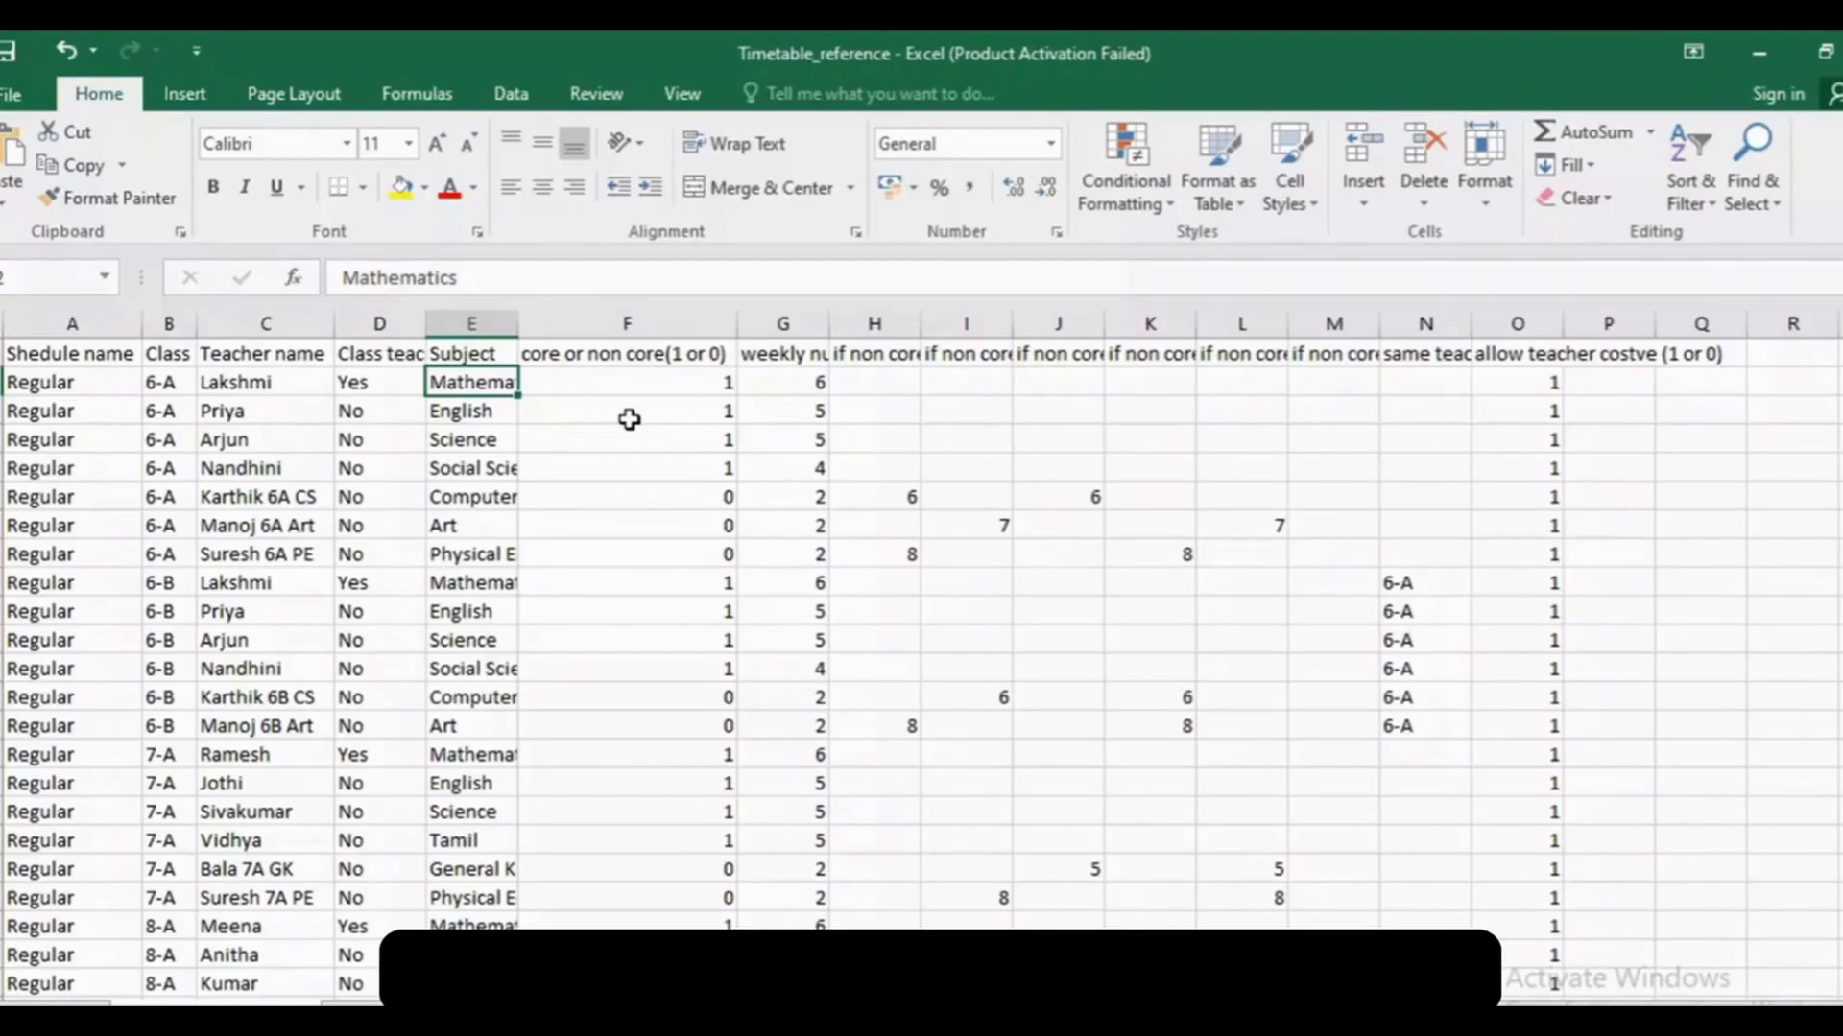
pyautogui.doubleClick(827, 322)
pyautogui.click(841, 384)
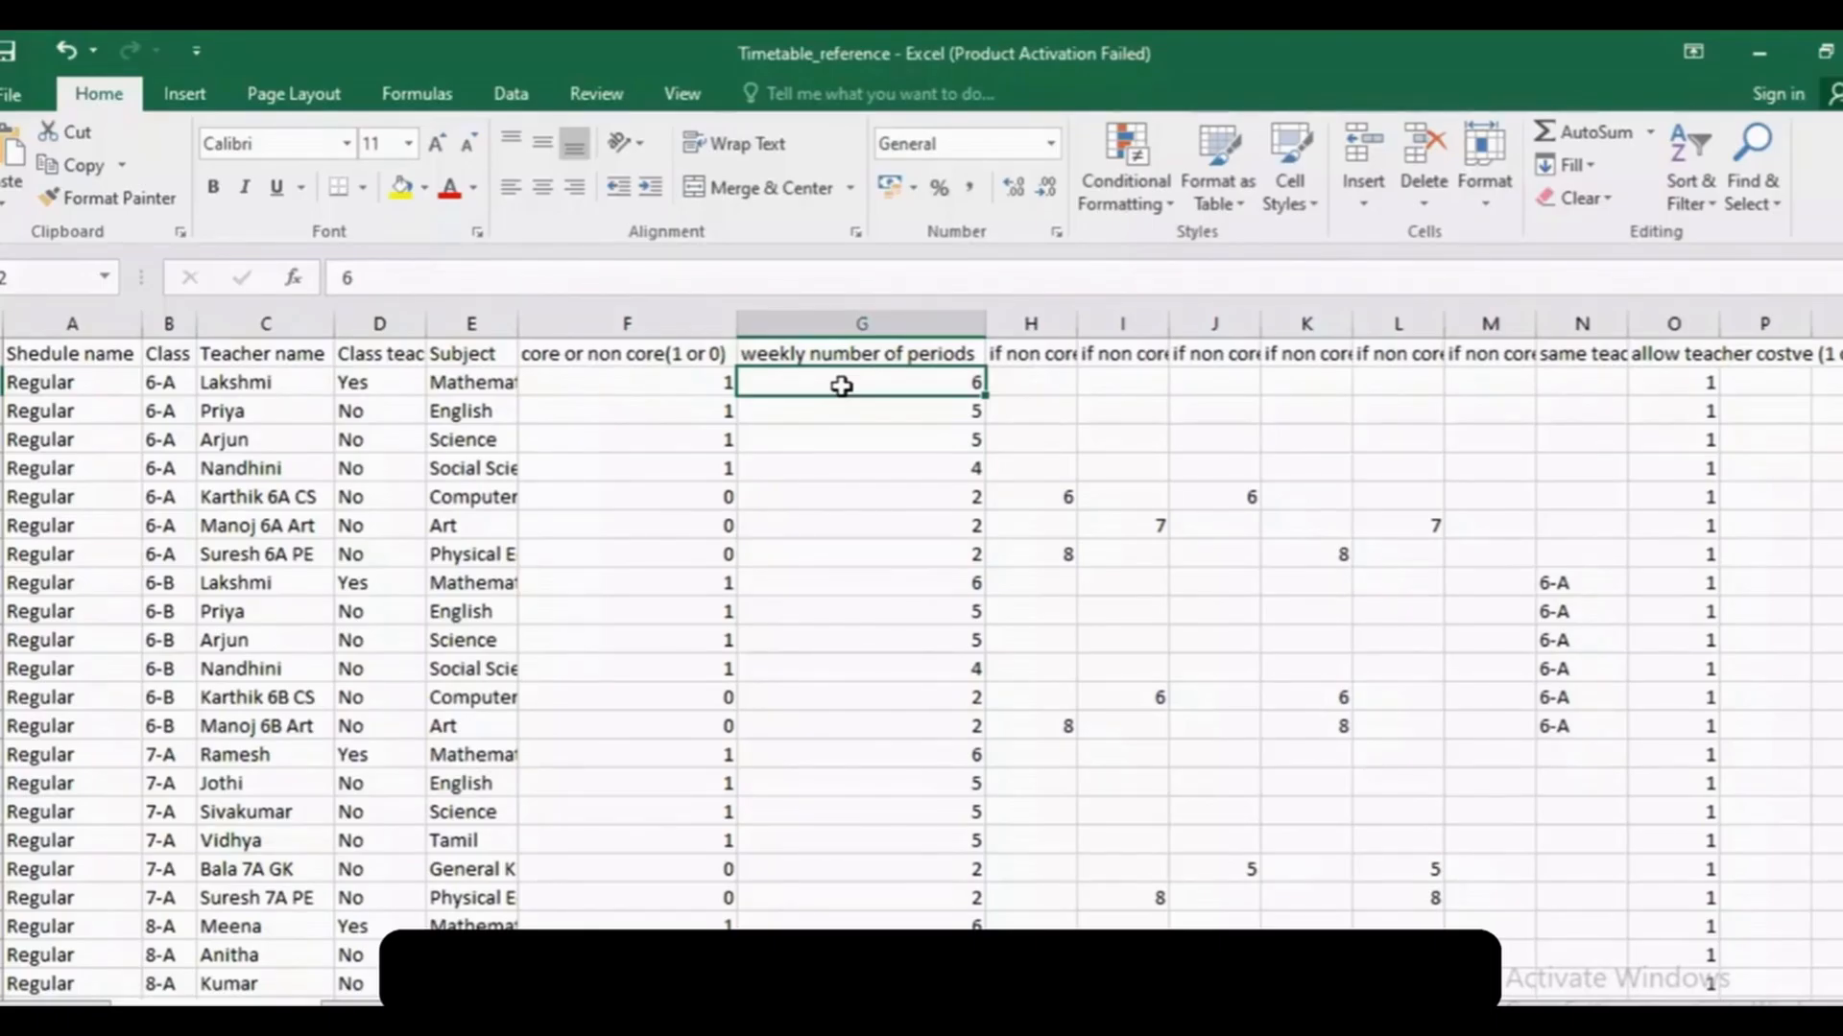
pyautogui.moveTo(1074, 333); pyautogui.dragTo(1324, 331)
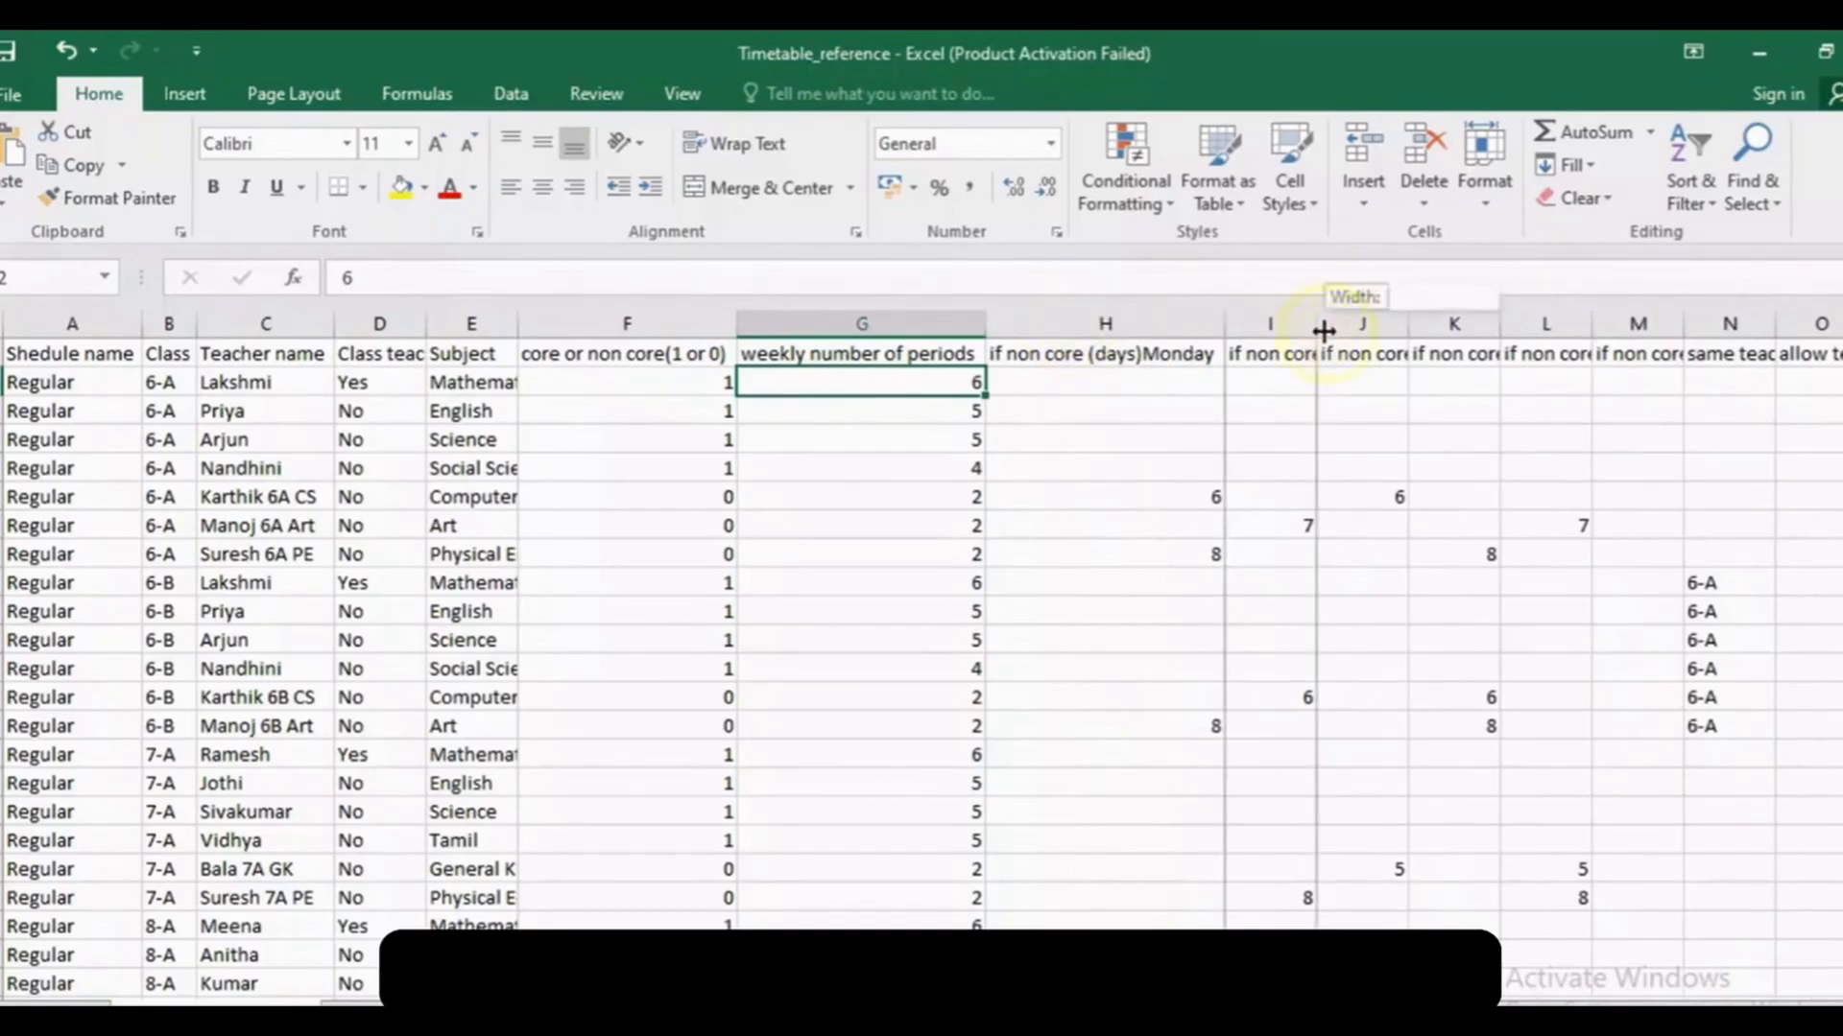
pyautogui.doubleClick(1323, 331)
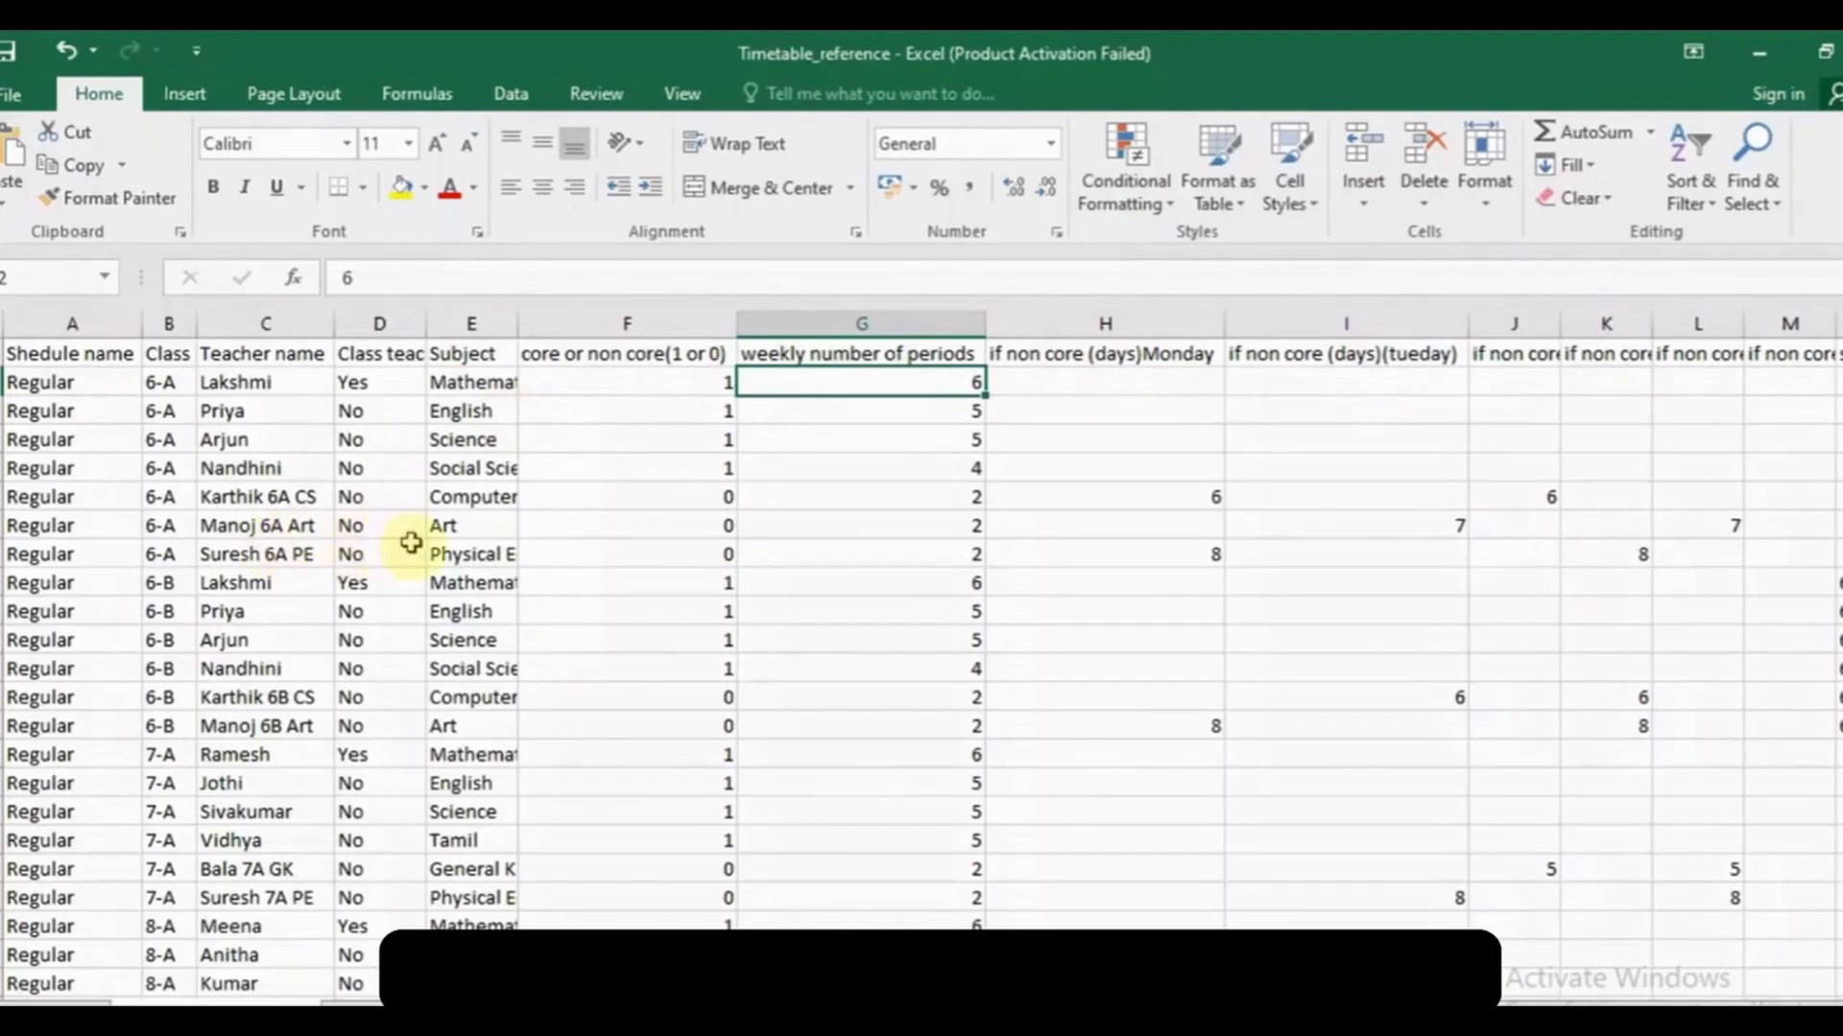
# Clear the Friday period of class 6-A Art and enter 7 as the Friday period of class 6-A Physical Education.
pyautogui.click(459, 554)
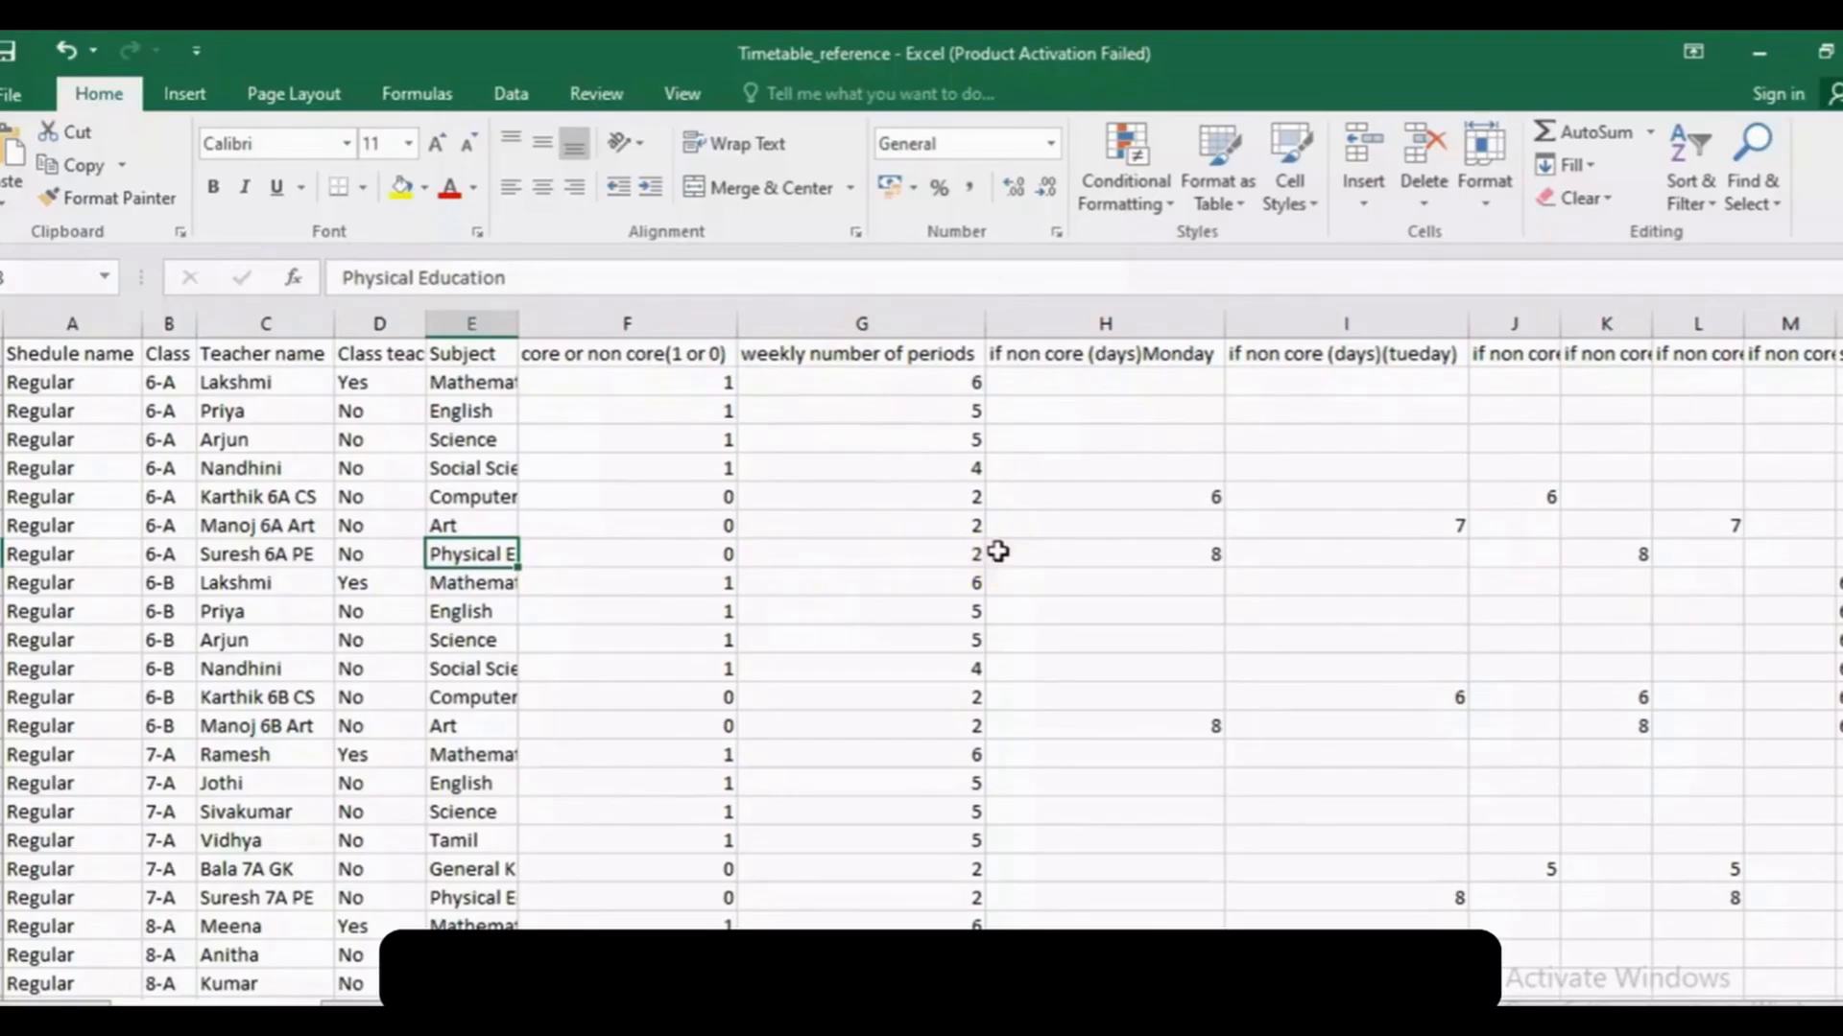
pyautogui.click(1705, 353)
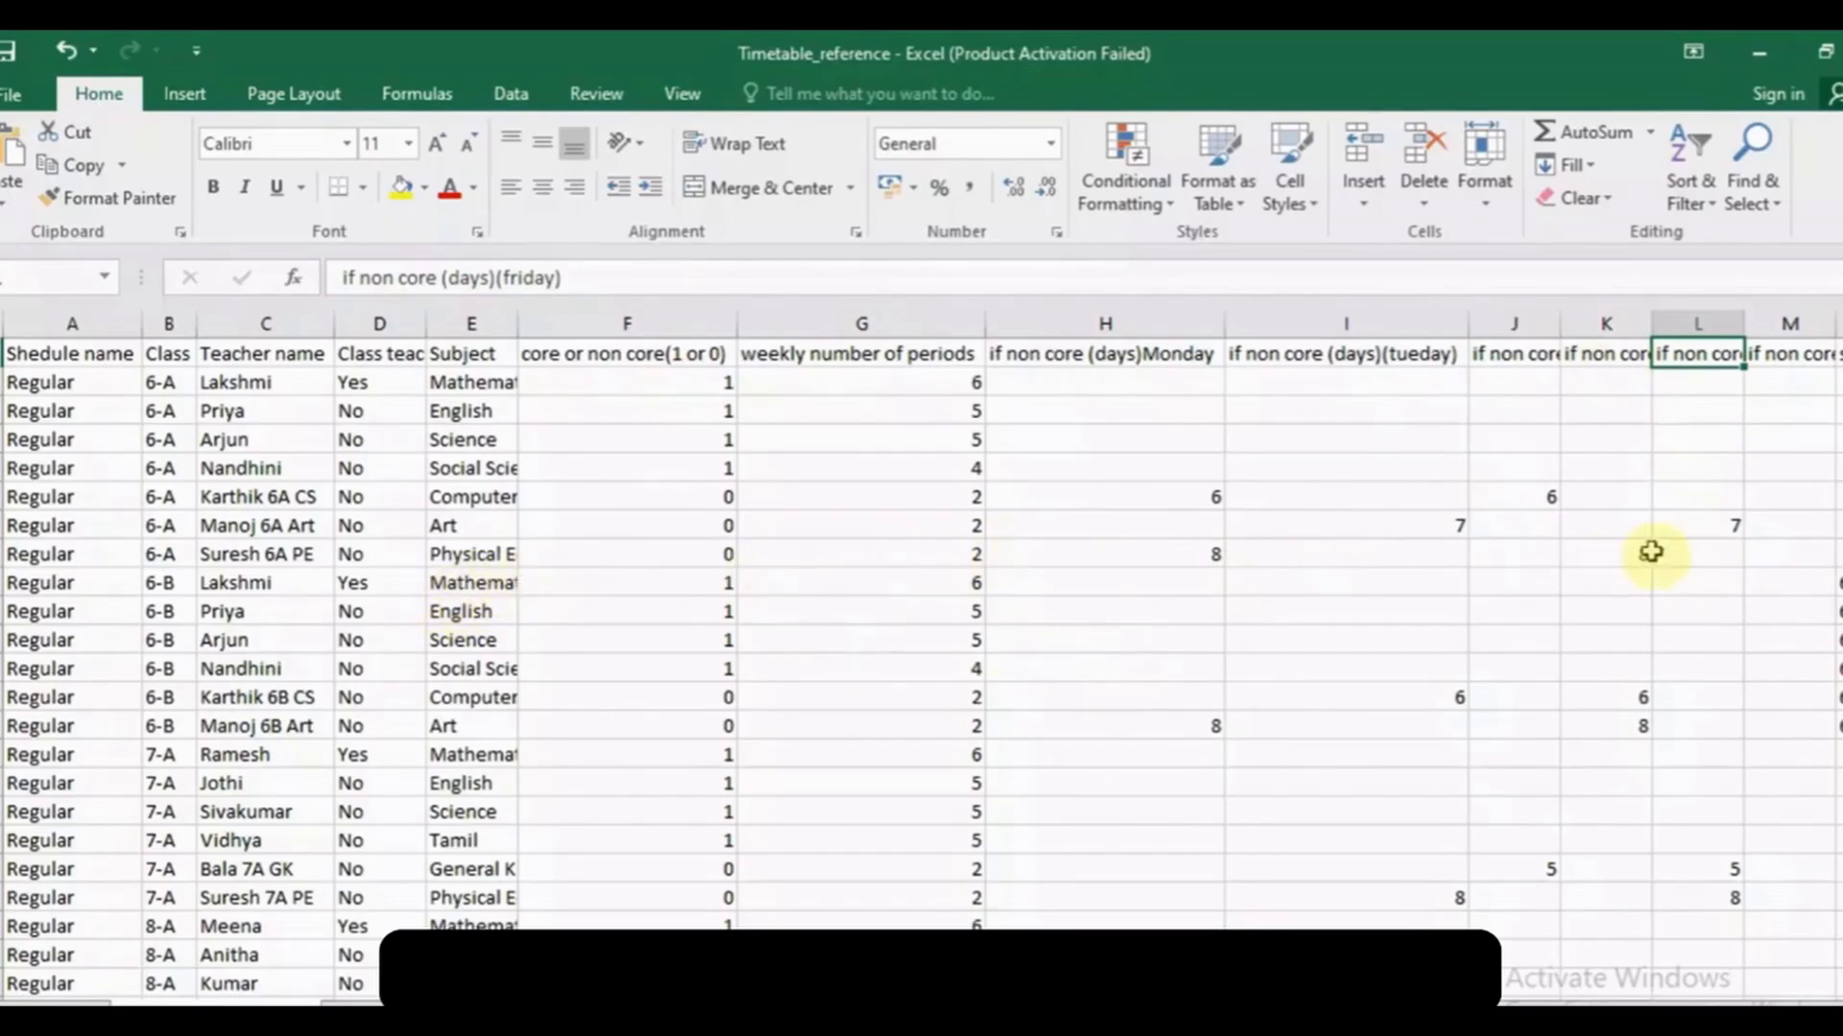
pyautogui.click(1623, 352)
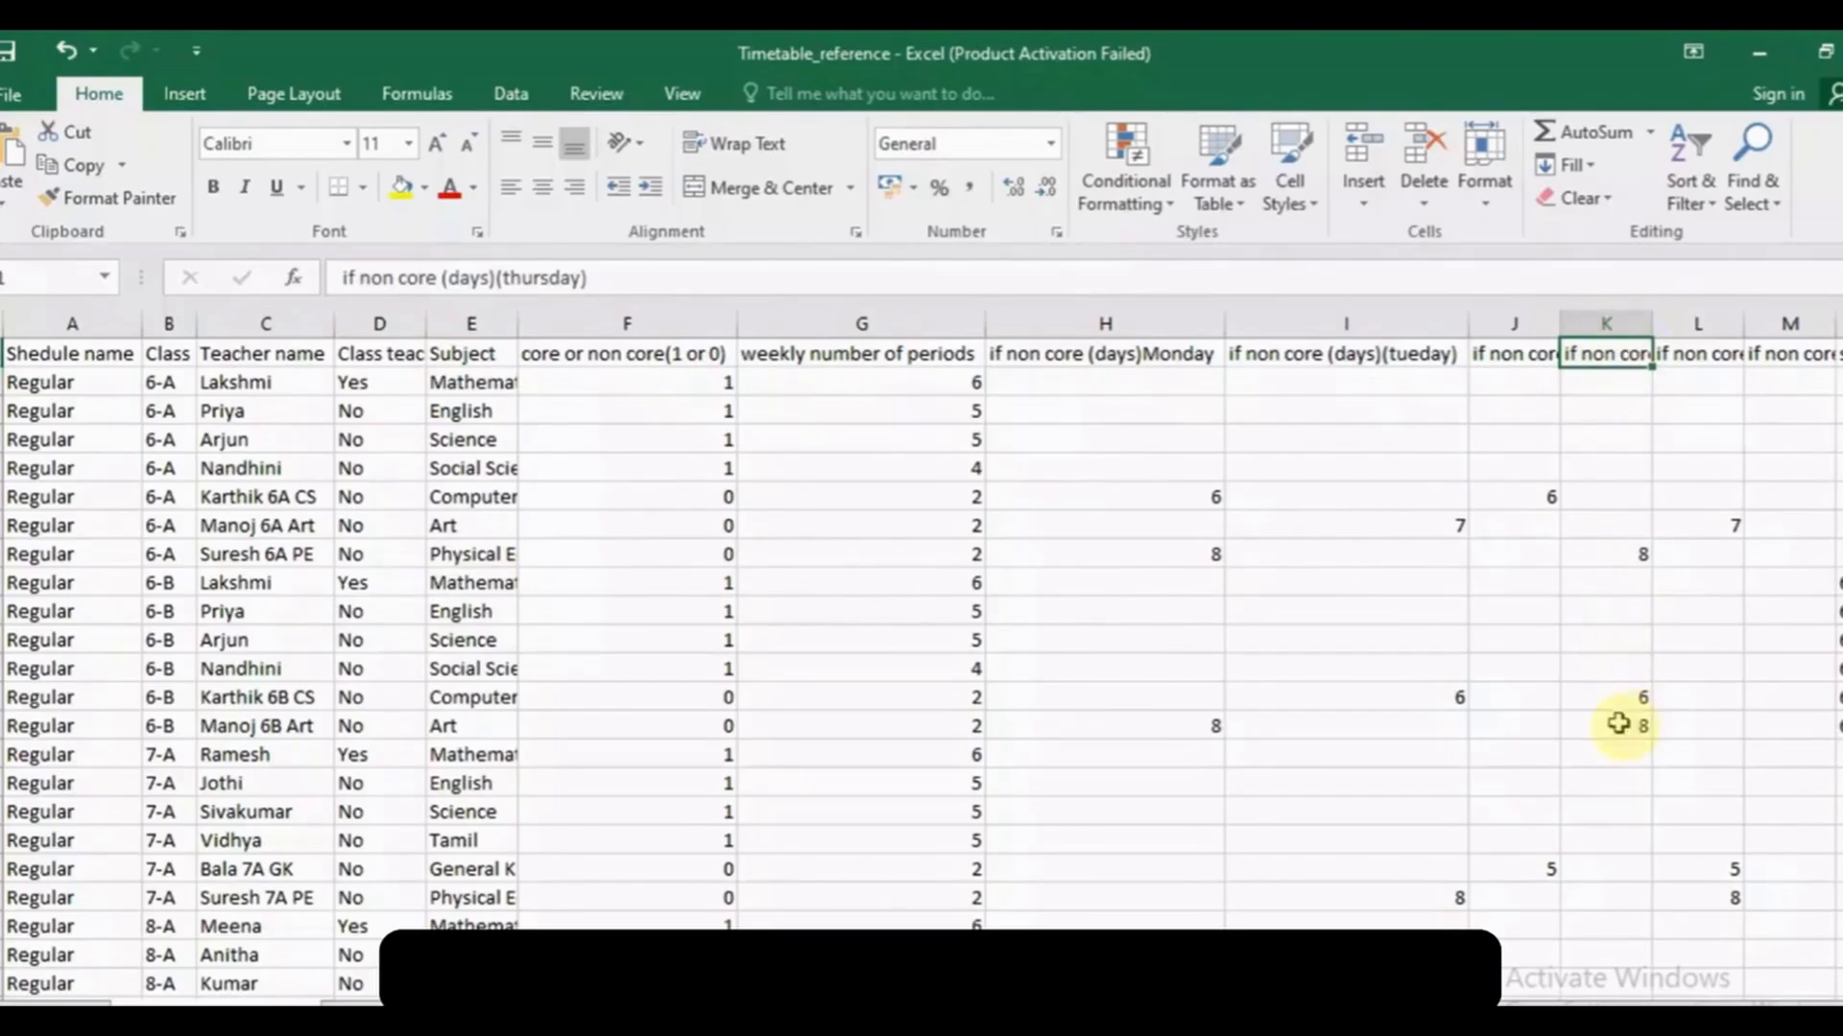
pyautogui.click(1619, 547)
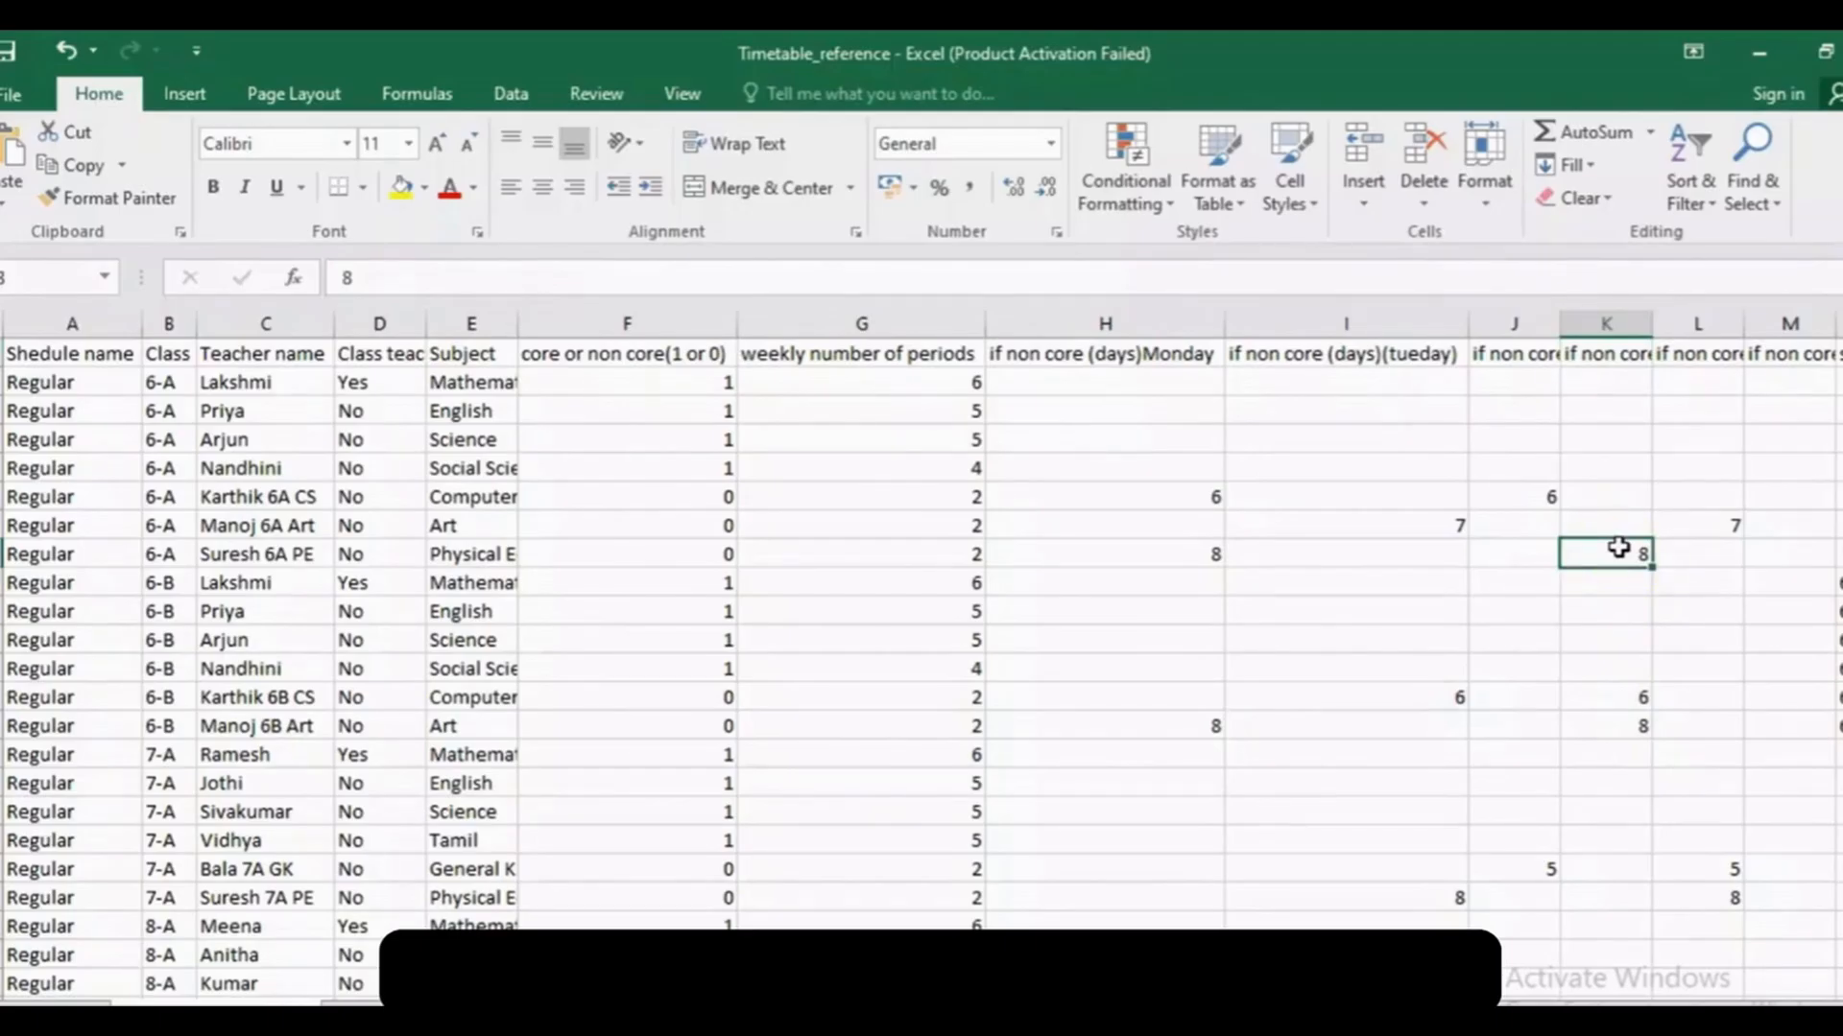
pyautogui.doubleClick(1619, 547)
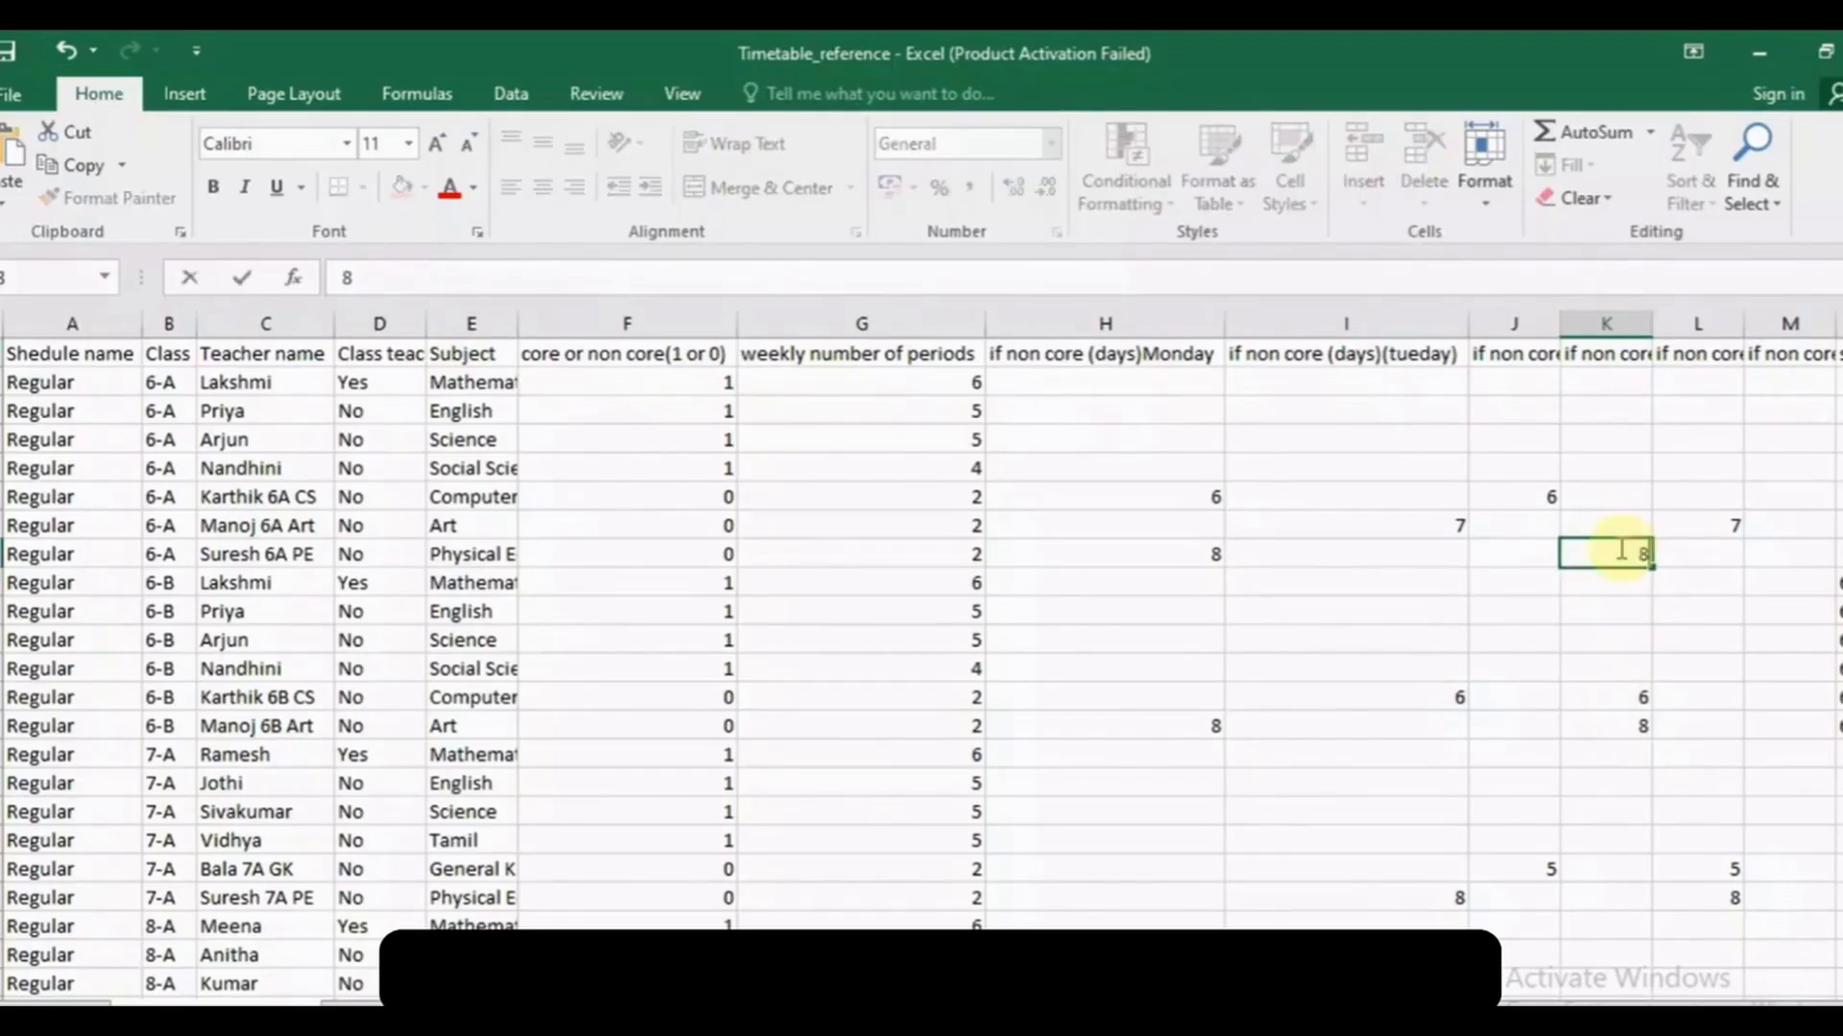
pyautogui.click(1727, 523)
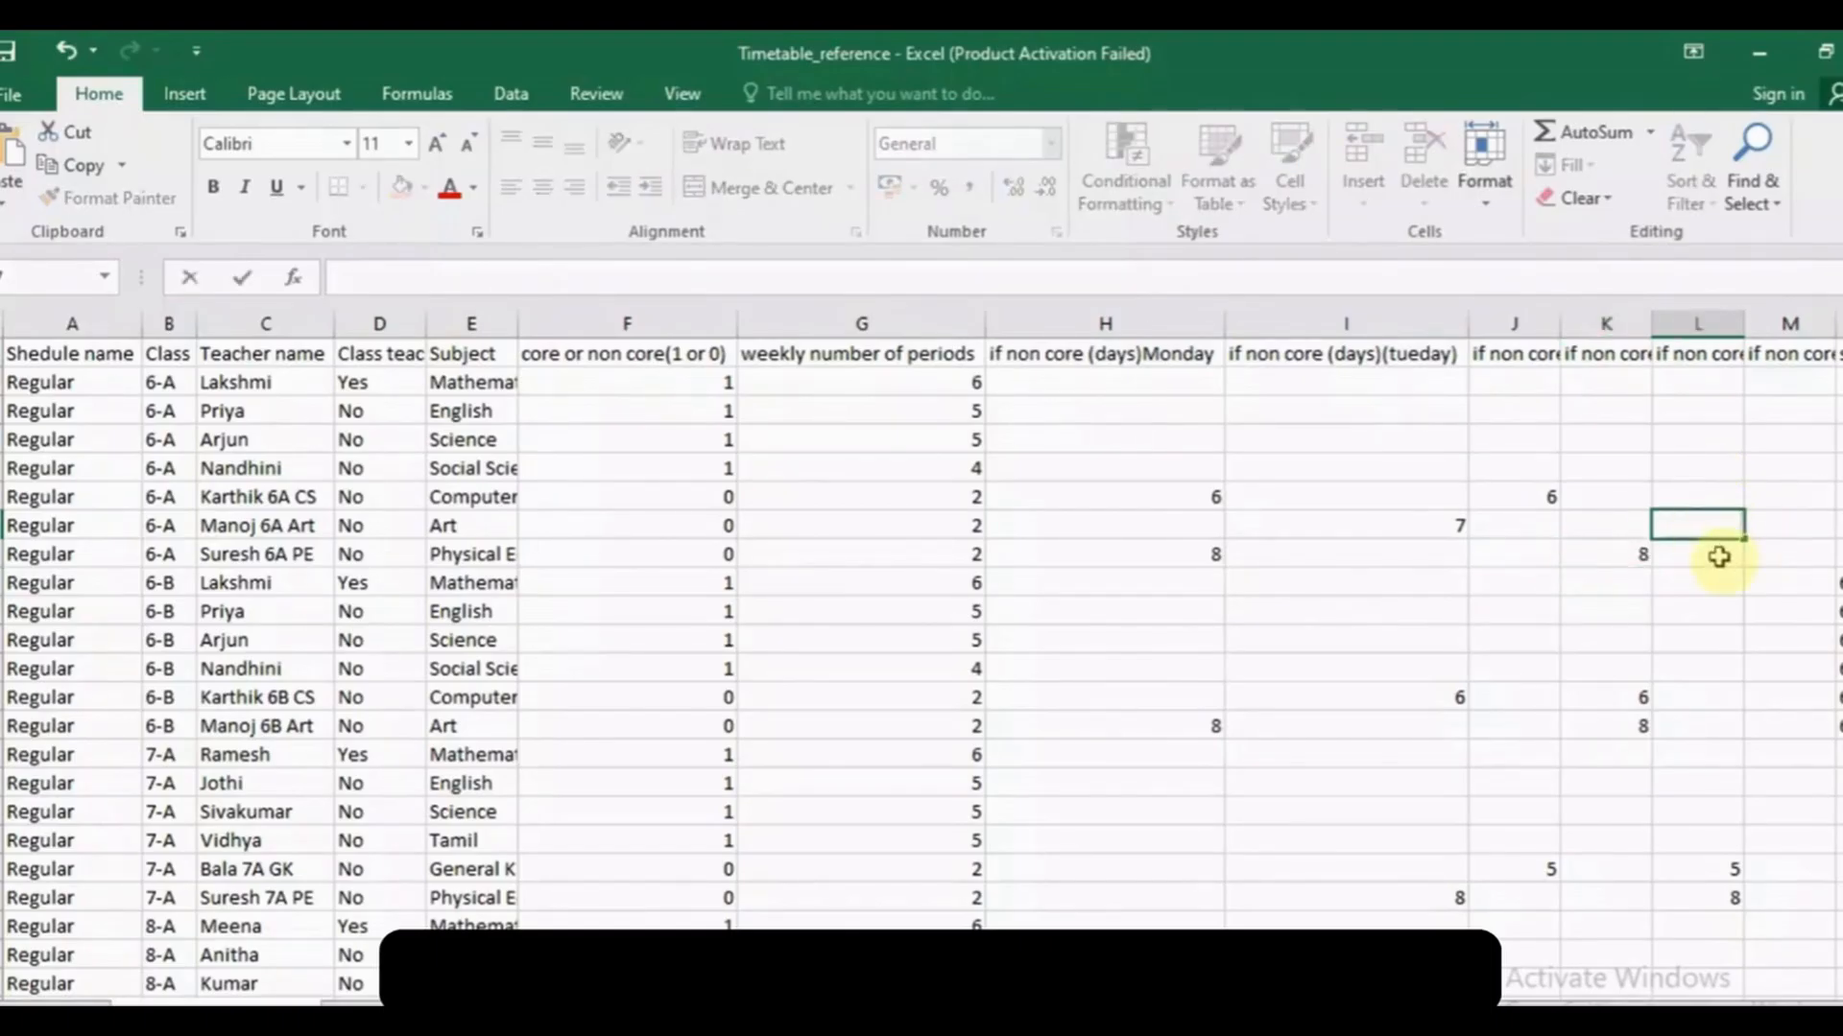
pyautogui.click(1718, 556)
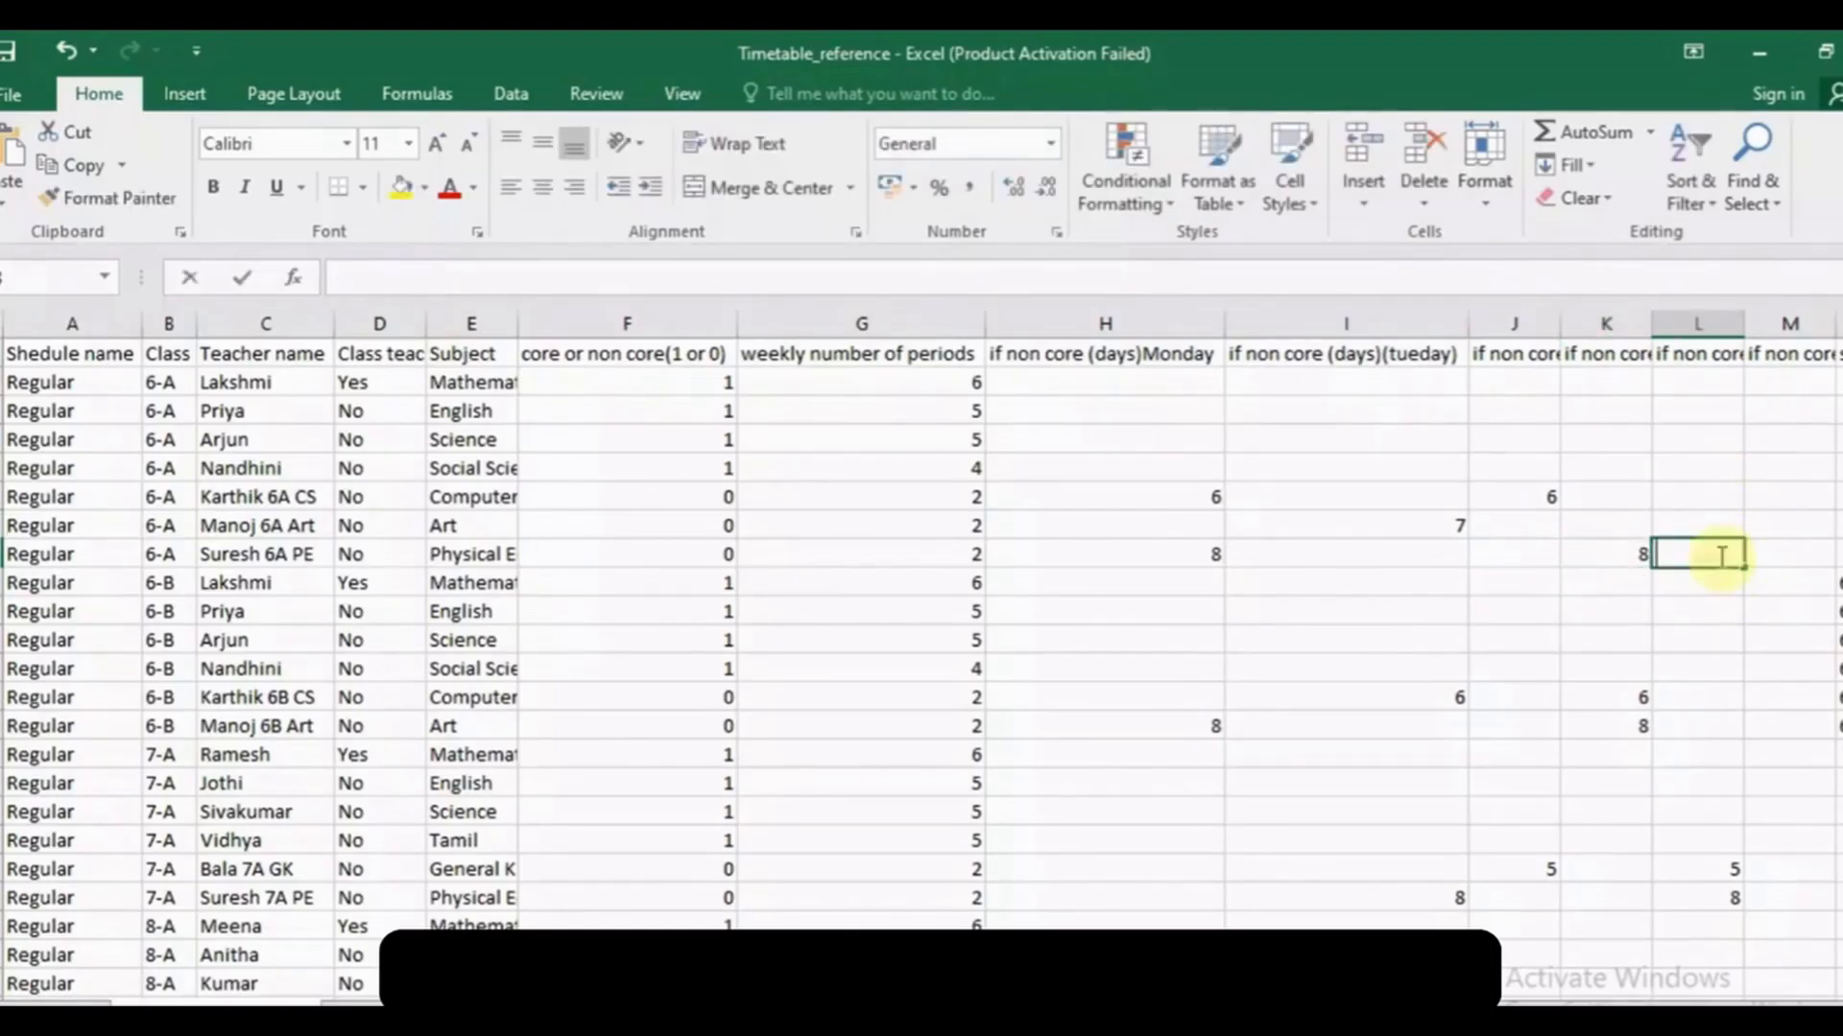
pyautogui.write('7')
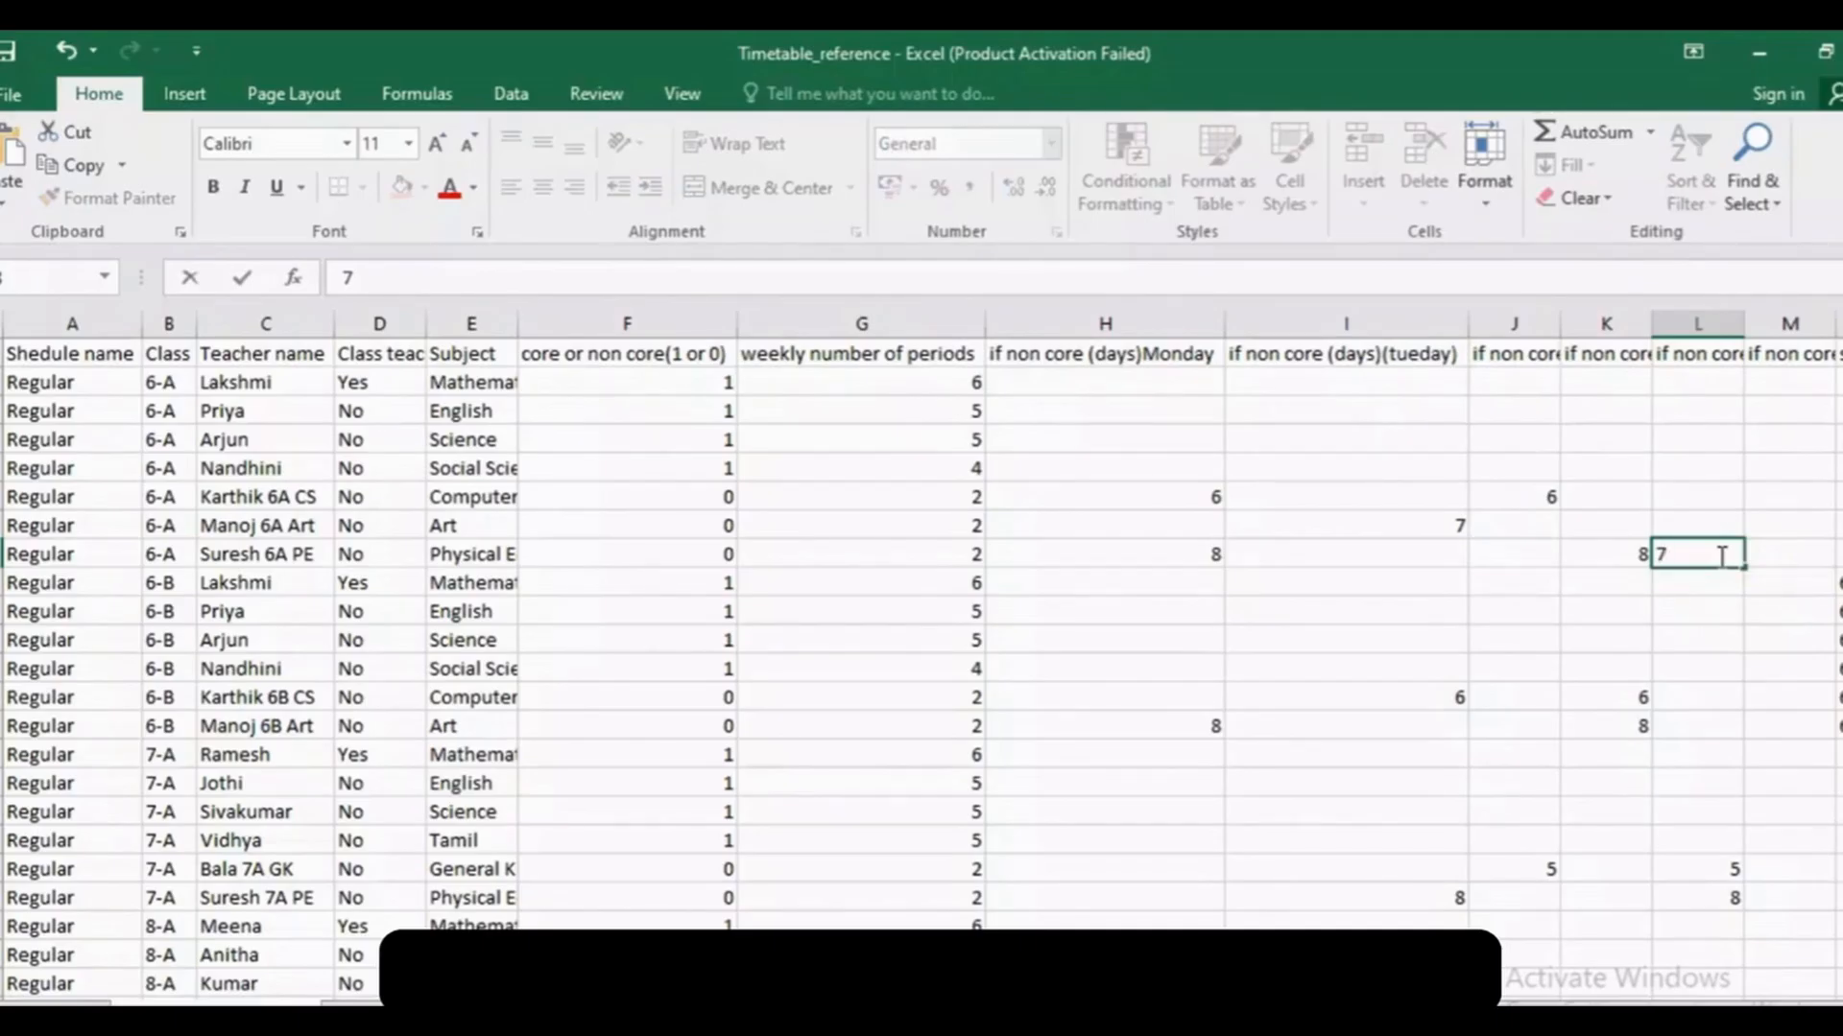
pyautogui.click(1647, 577)
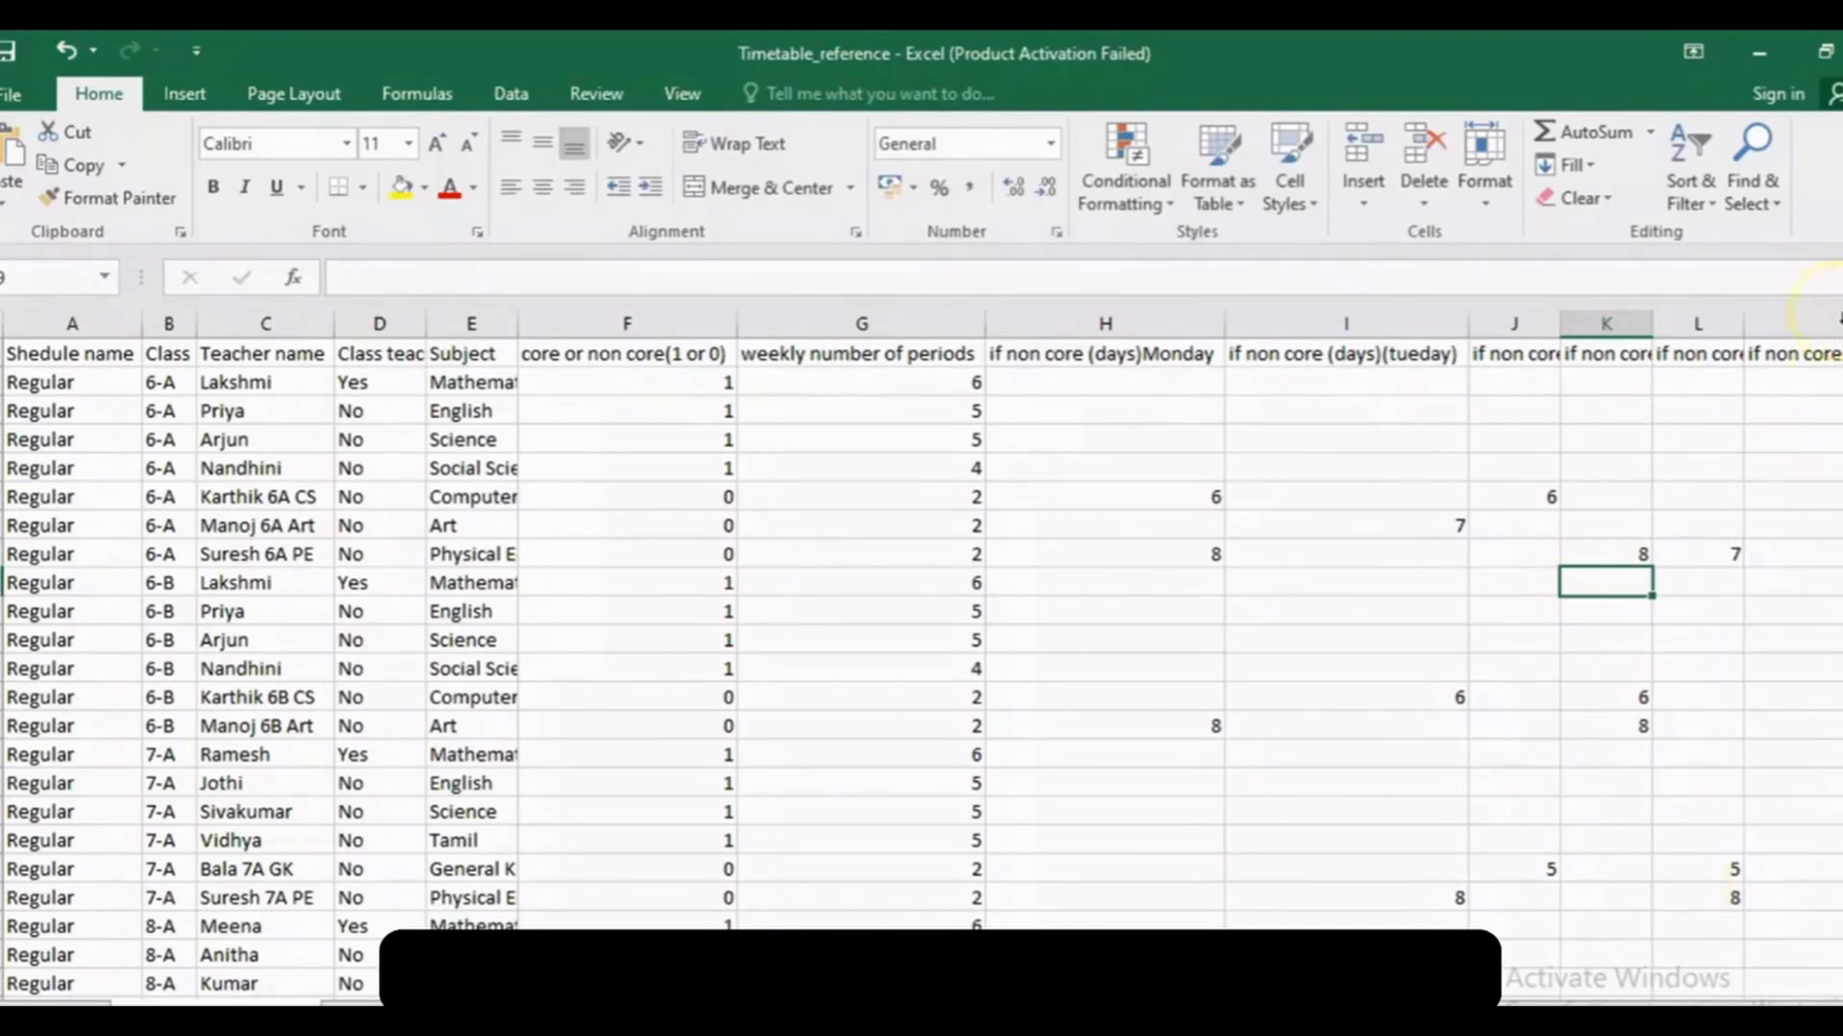
# Fit the Saturday, "same teacher dfferen class same time" and "allow teacher costve (1 or 0)" columns to their contents.
pyautogui.click(1804, 405)
pyautogui.press('Right')
pyautogui.press('Right')
pyautogui.press('Right')
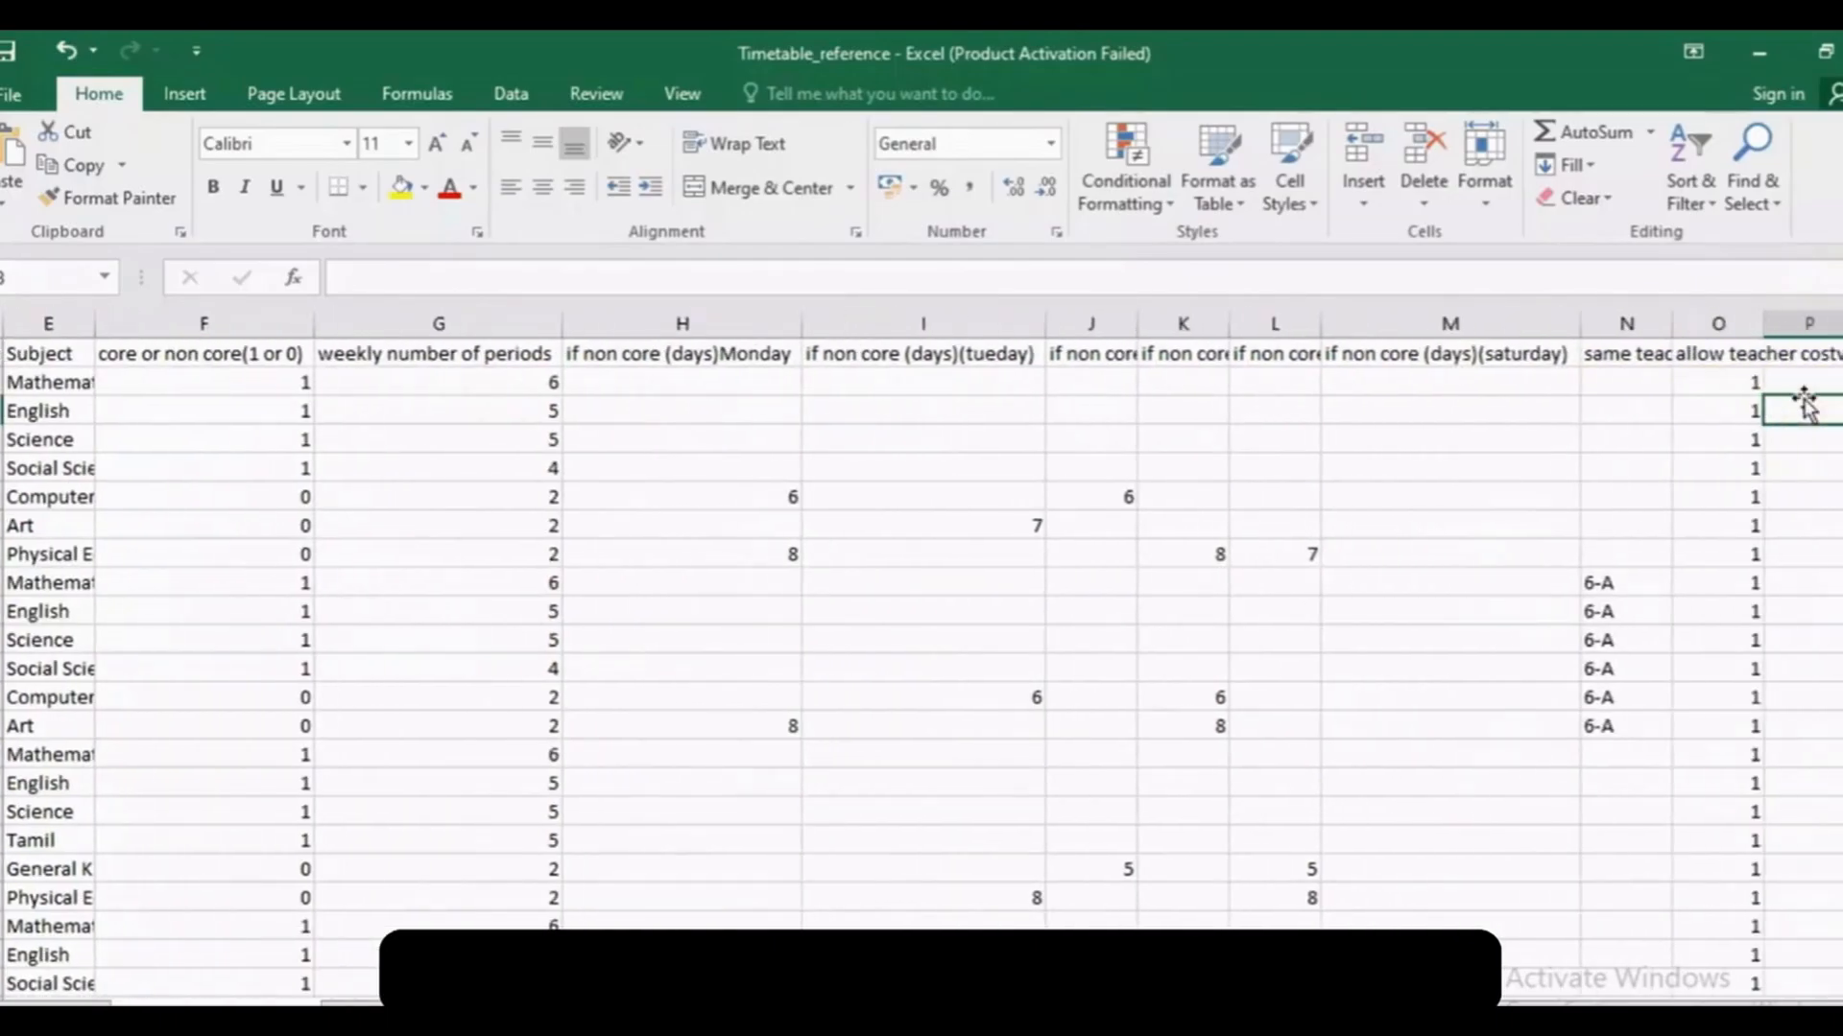
pyautogui.doubleClick(1671, 324)
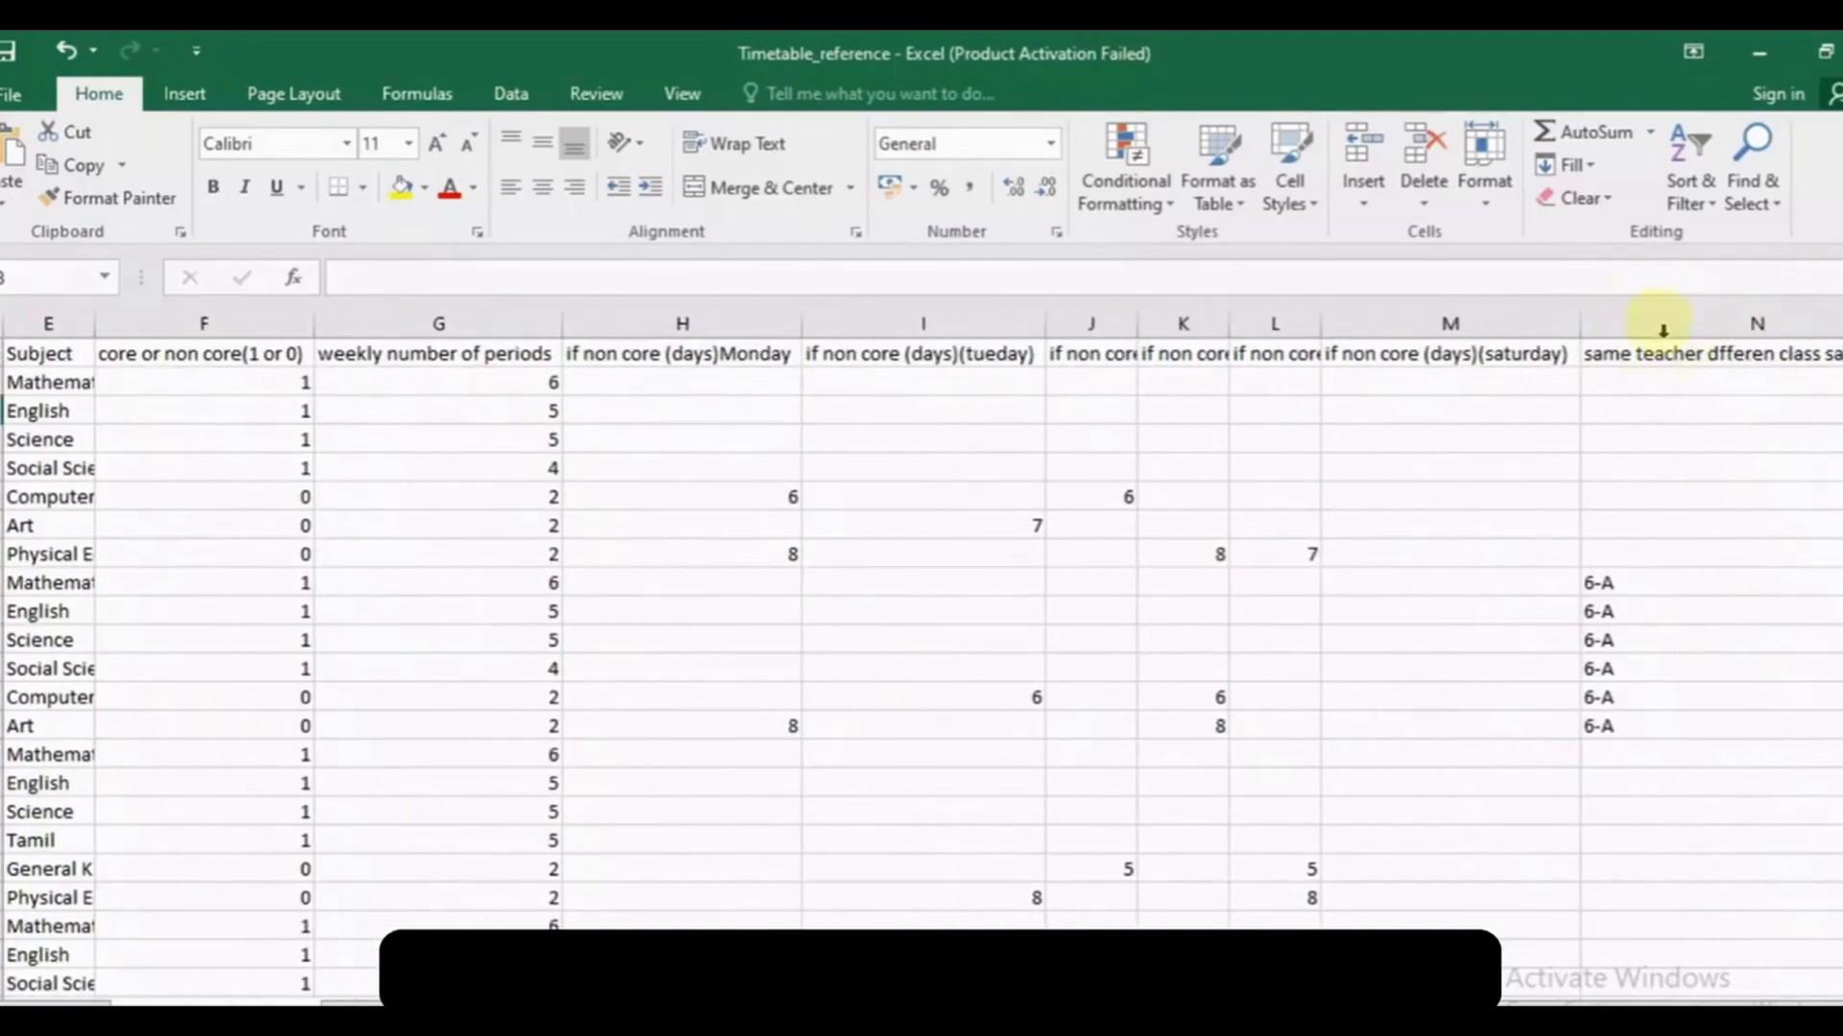
pyautogui.click(1738, 355)
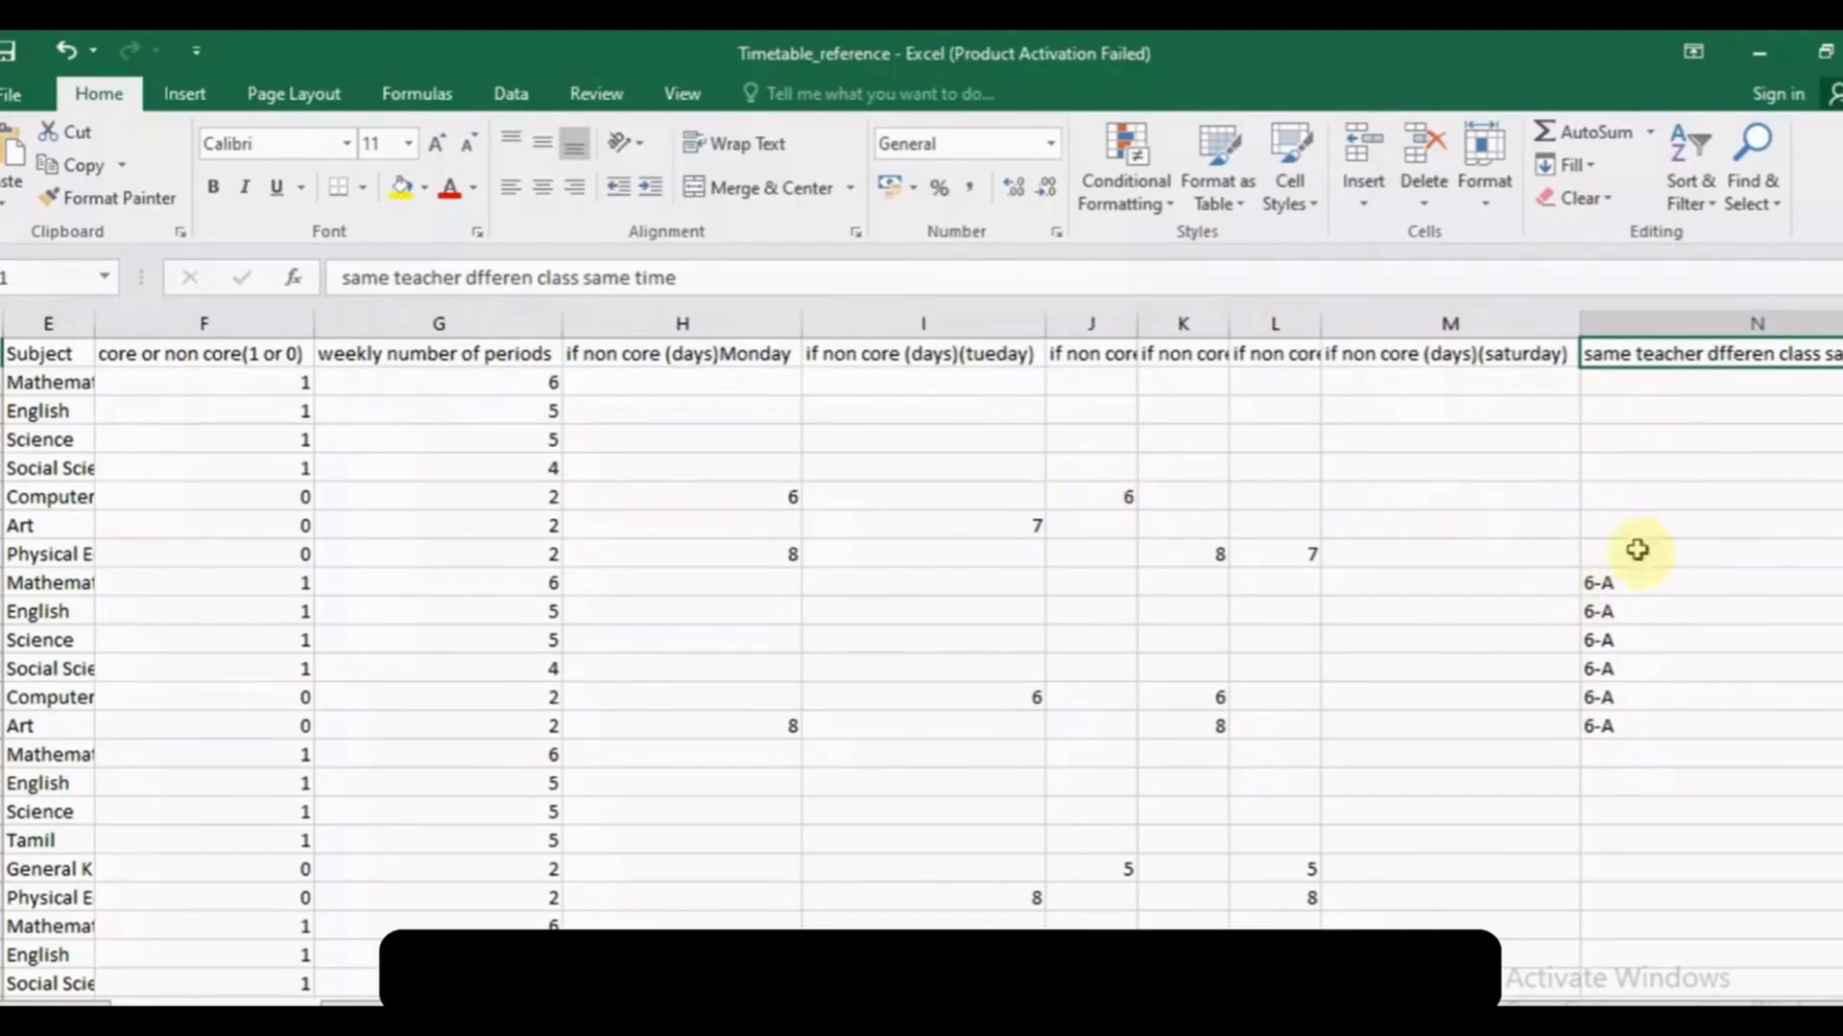
pyautogui.click(1647, 582)
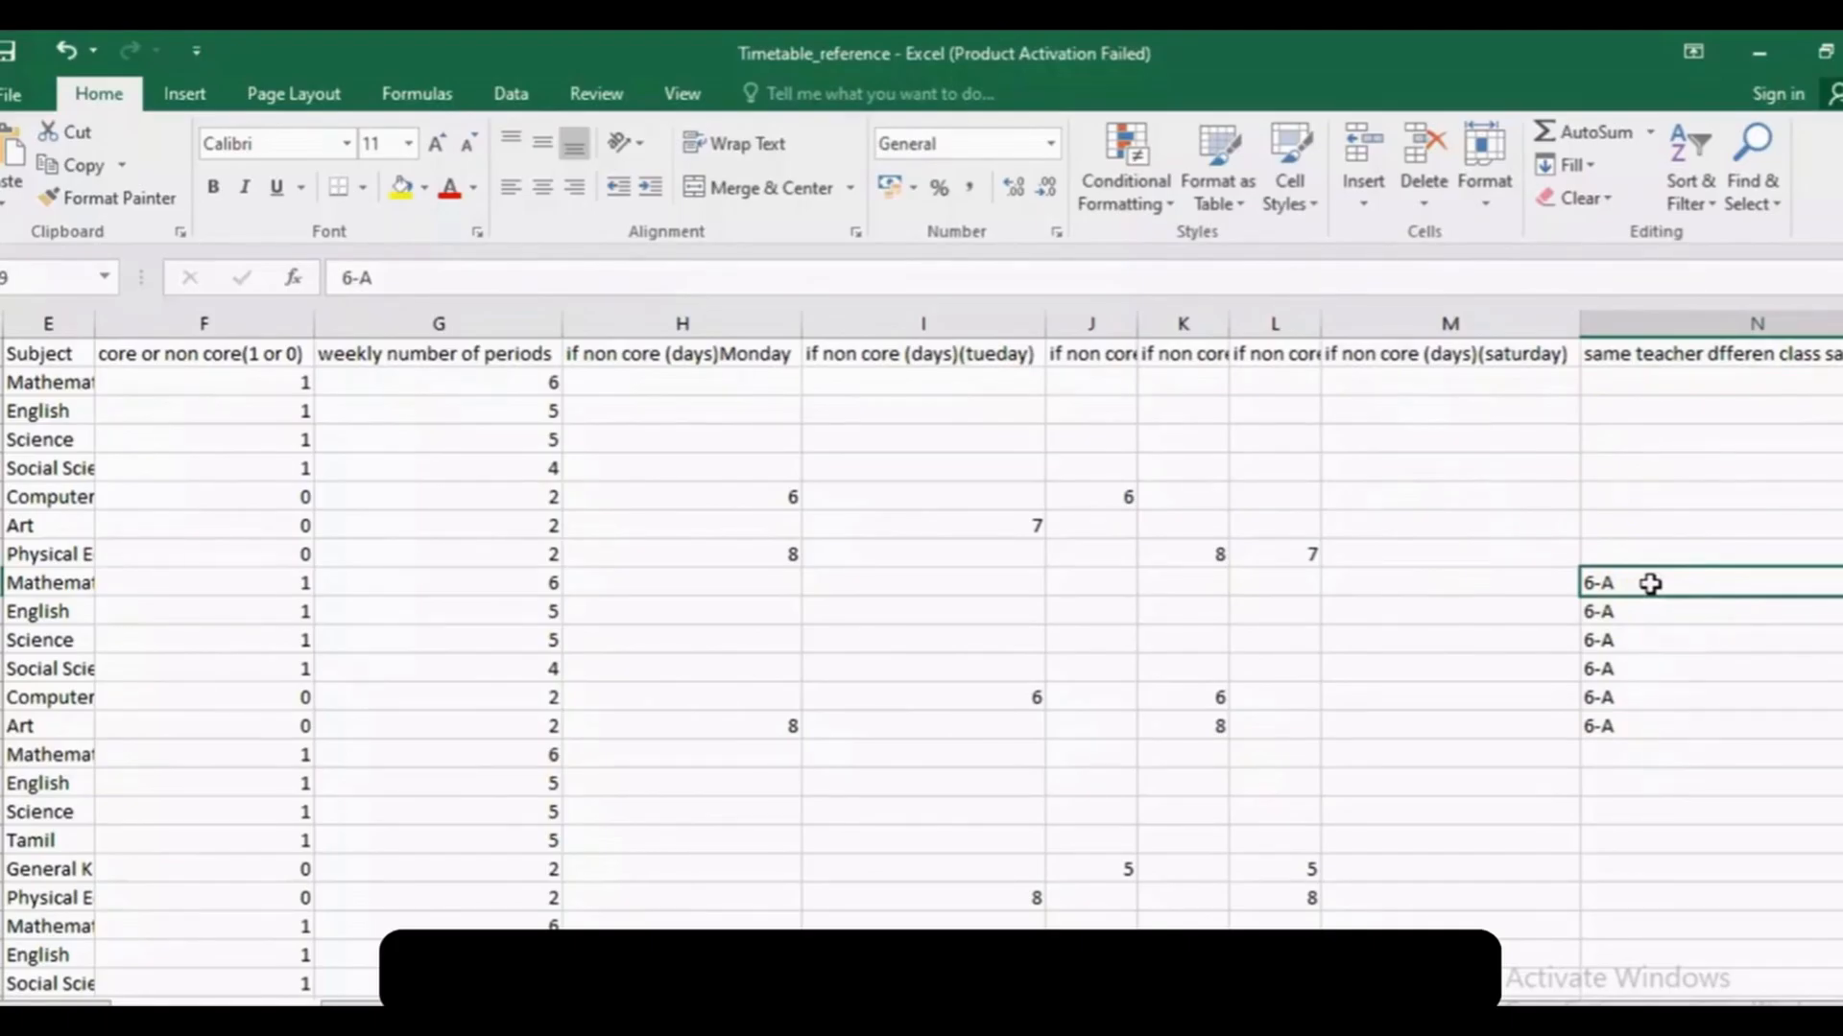
pyautogui.press('Right')
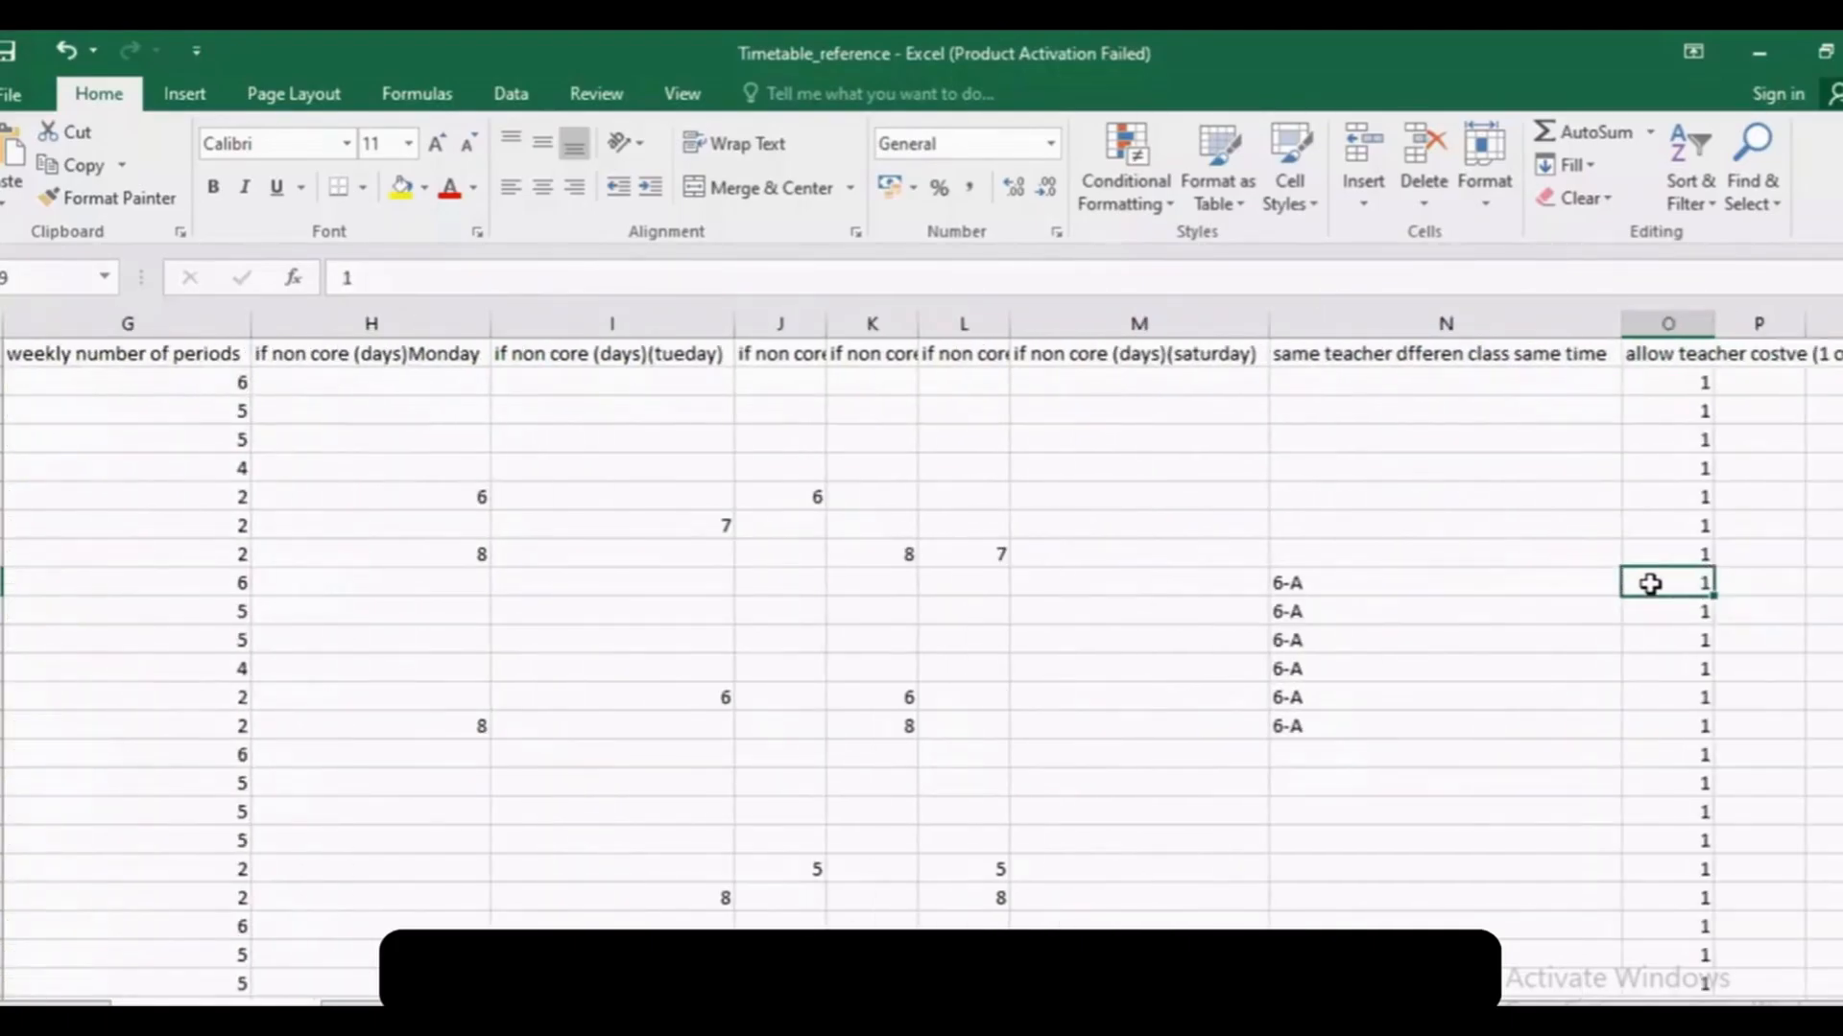
pyautogui.doubleClick(1715, 324)
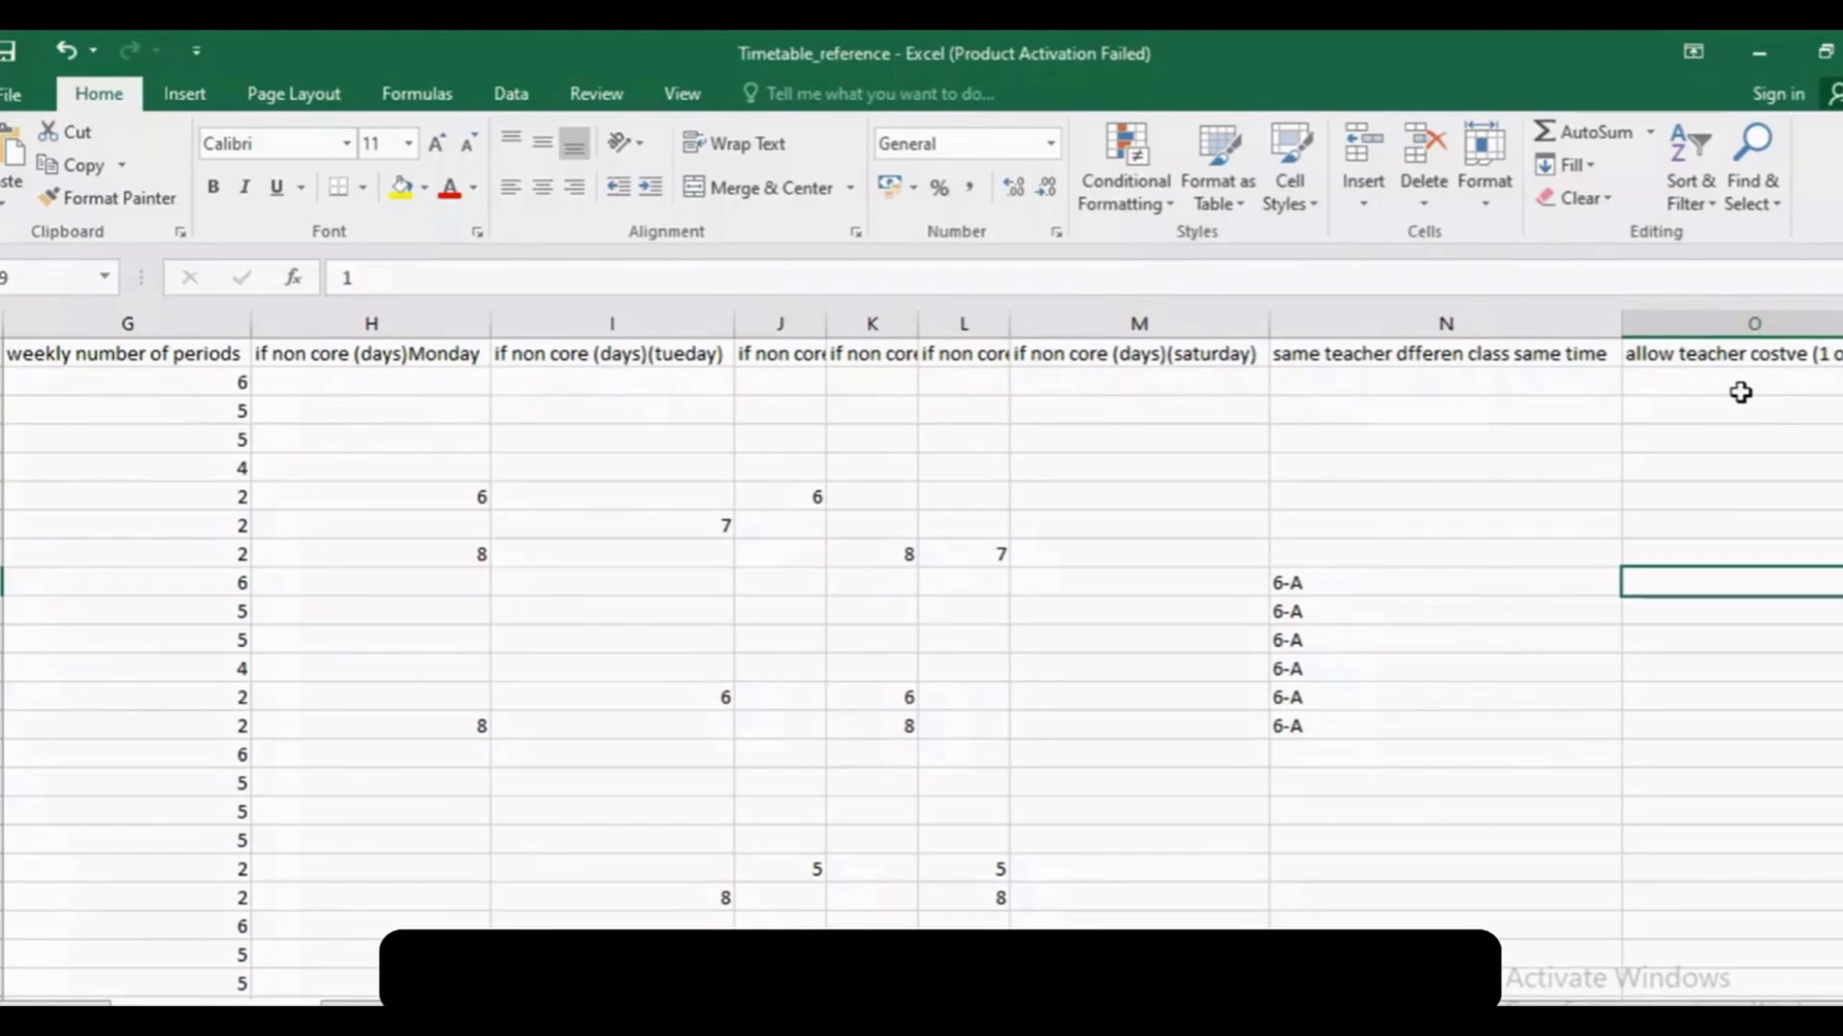
pyautogui.press('Right')
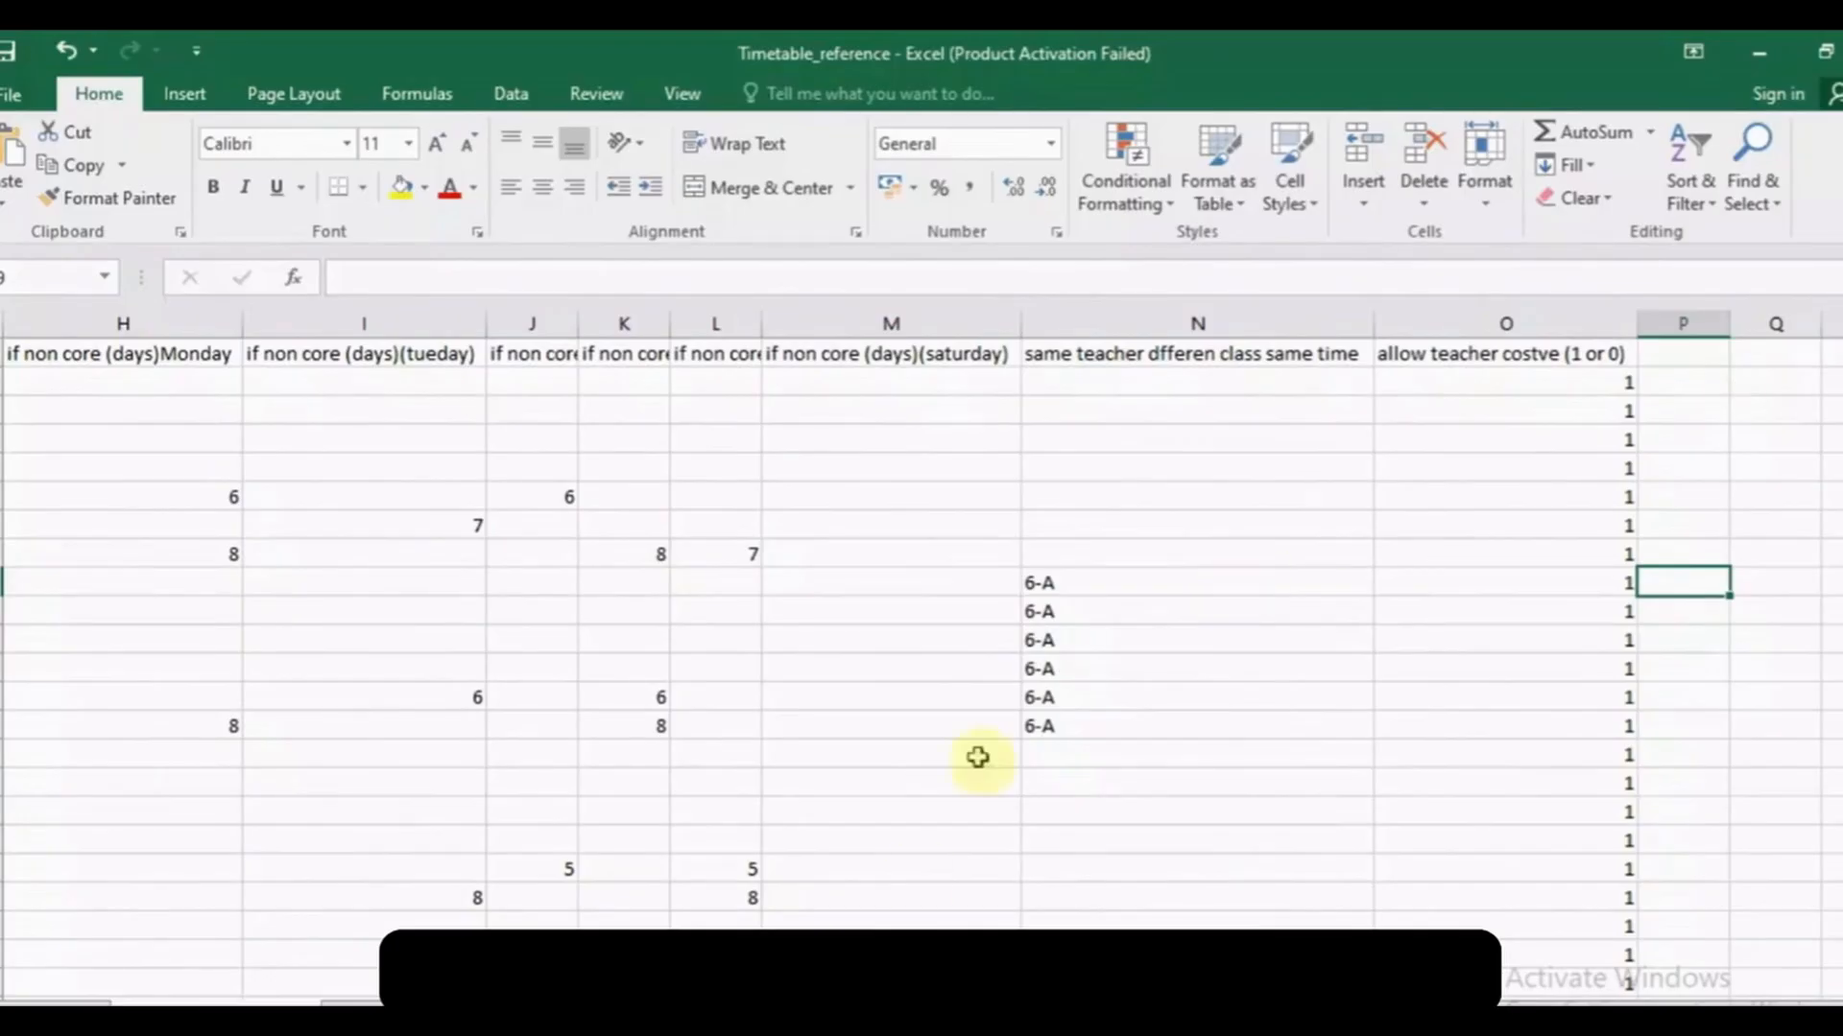
# Switch to the timetable entry page in the browser and upload Timetable_reference.csv from Downloads as the timetable file.
pyautogui.hotkey('alt', 'Tab')
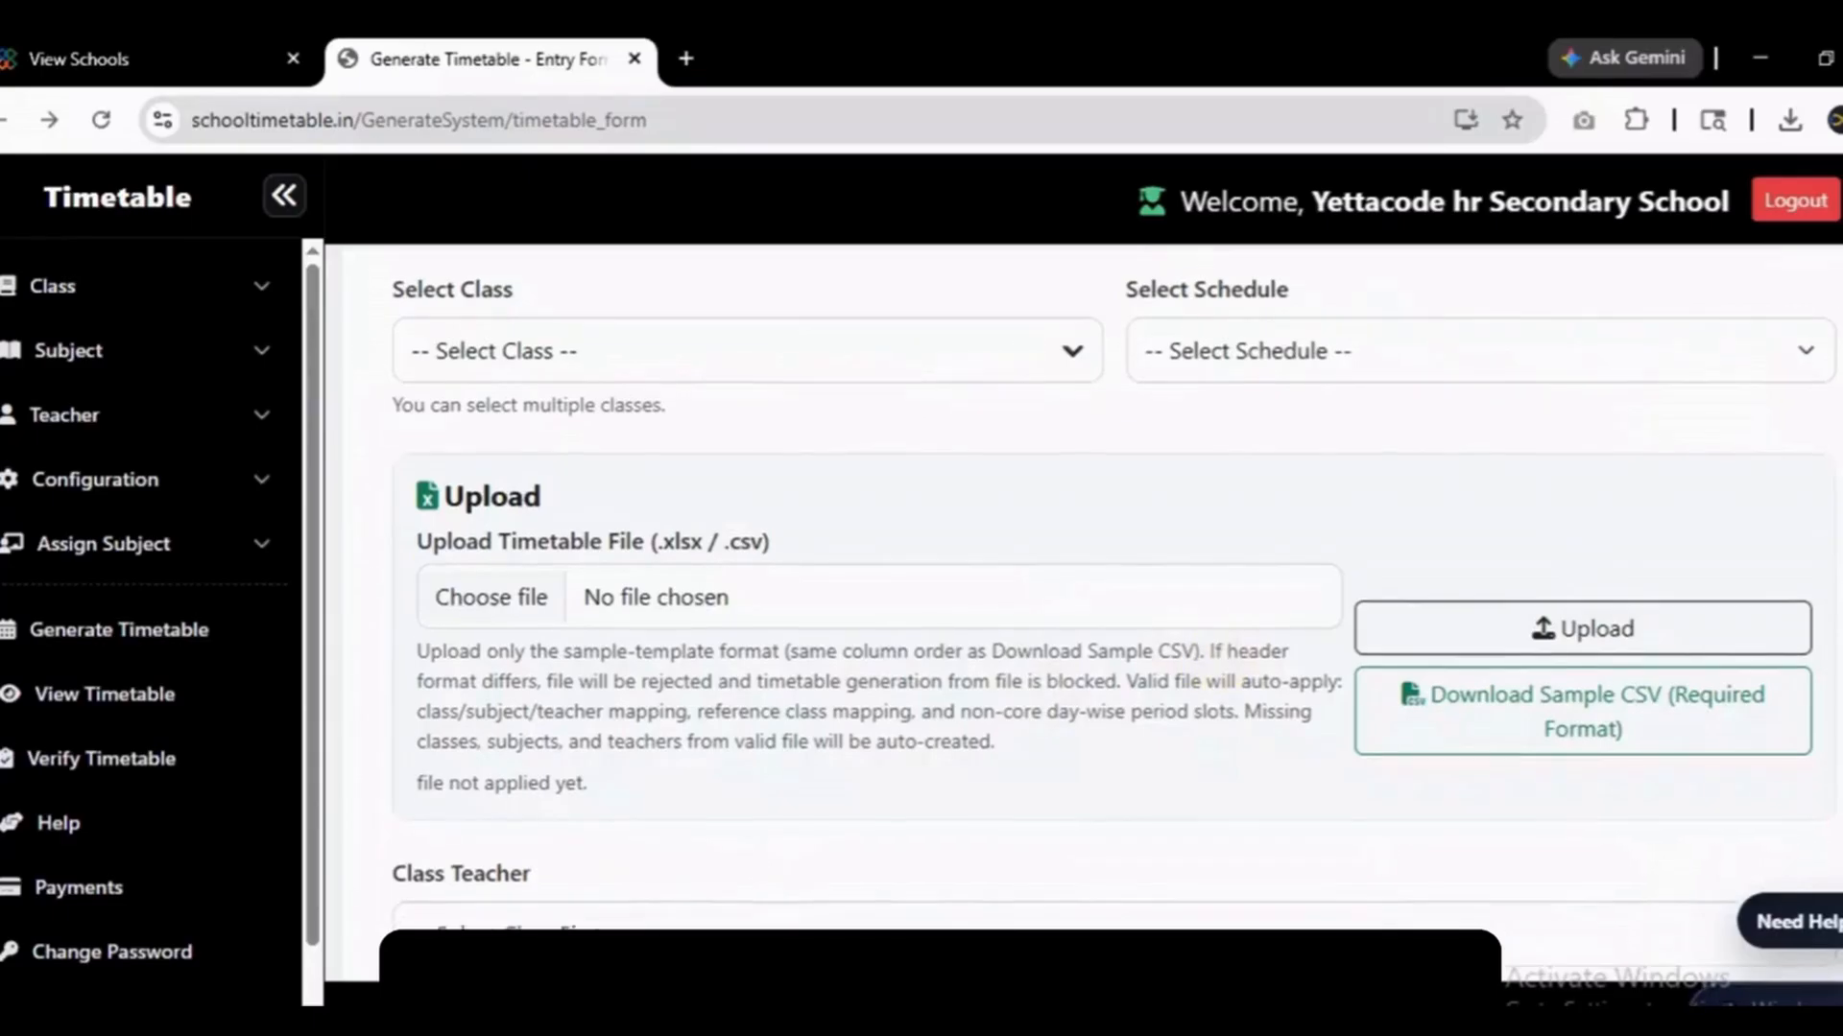
pyautogui.scroll(-5, 1114, 624)
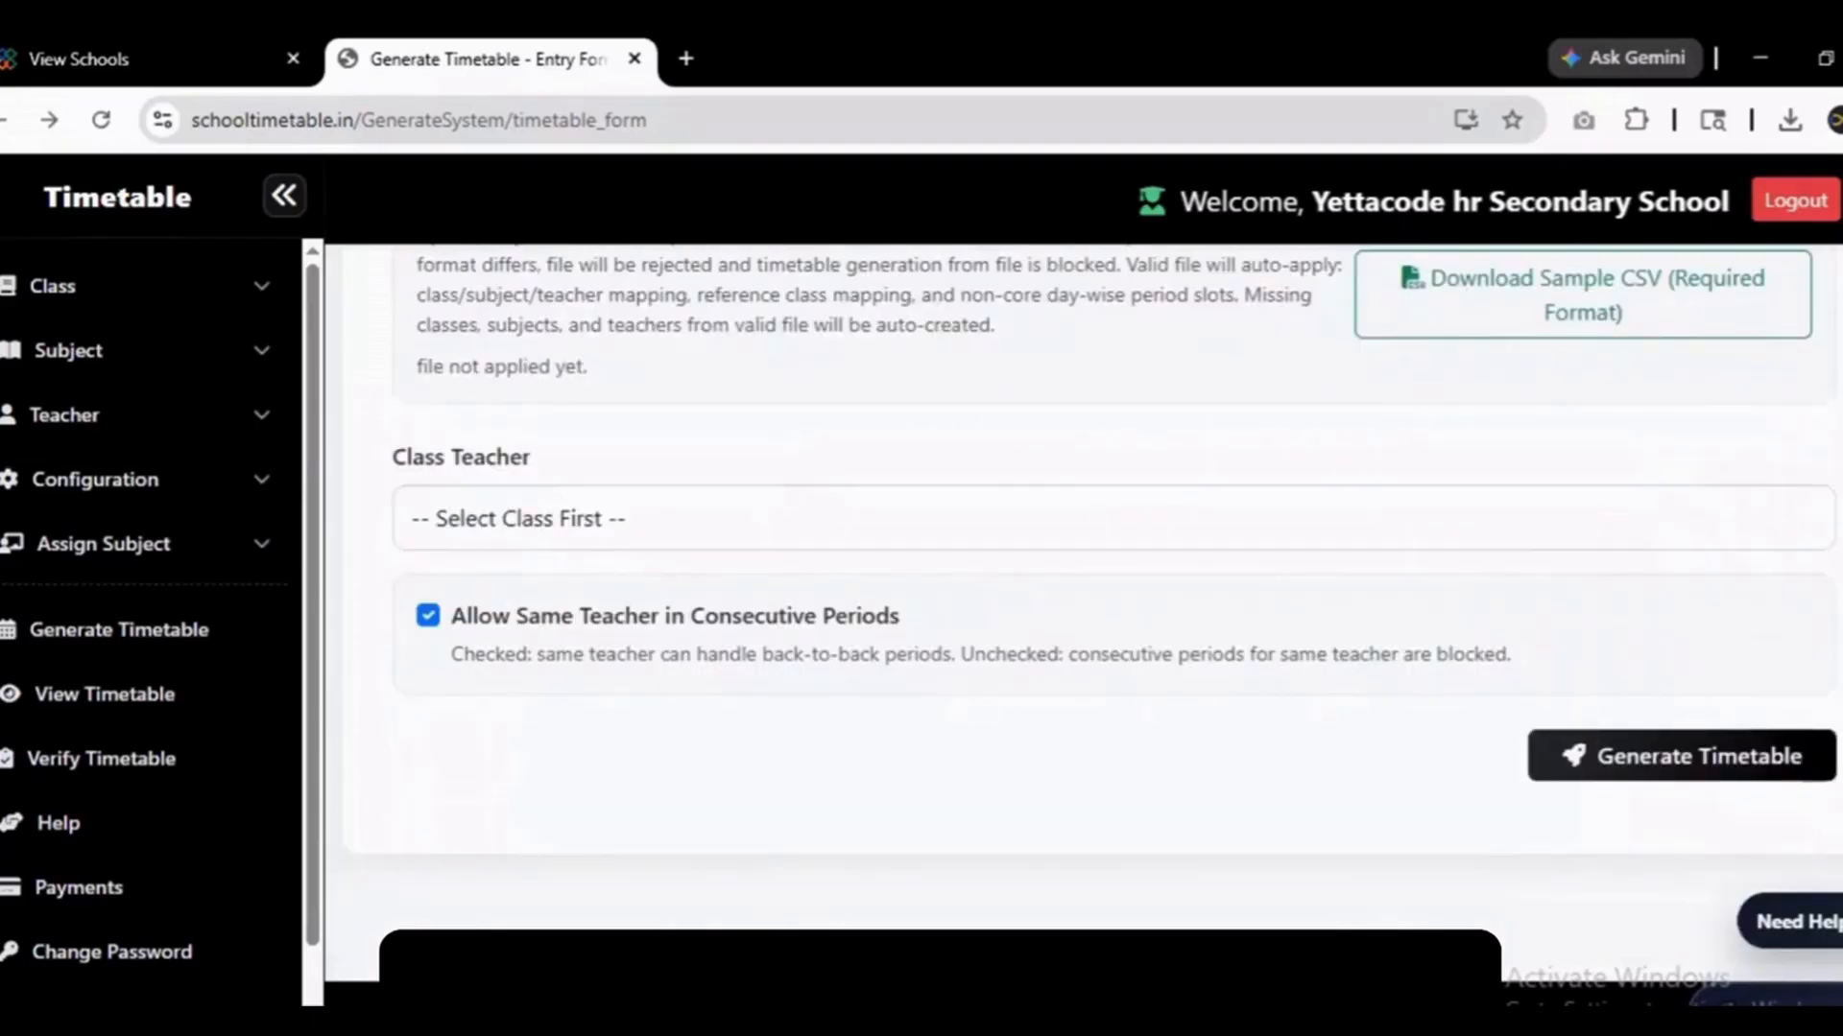
pyautogui.scroll(7, 1113, 623)
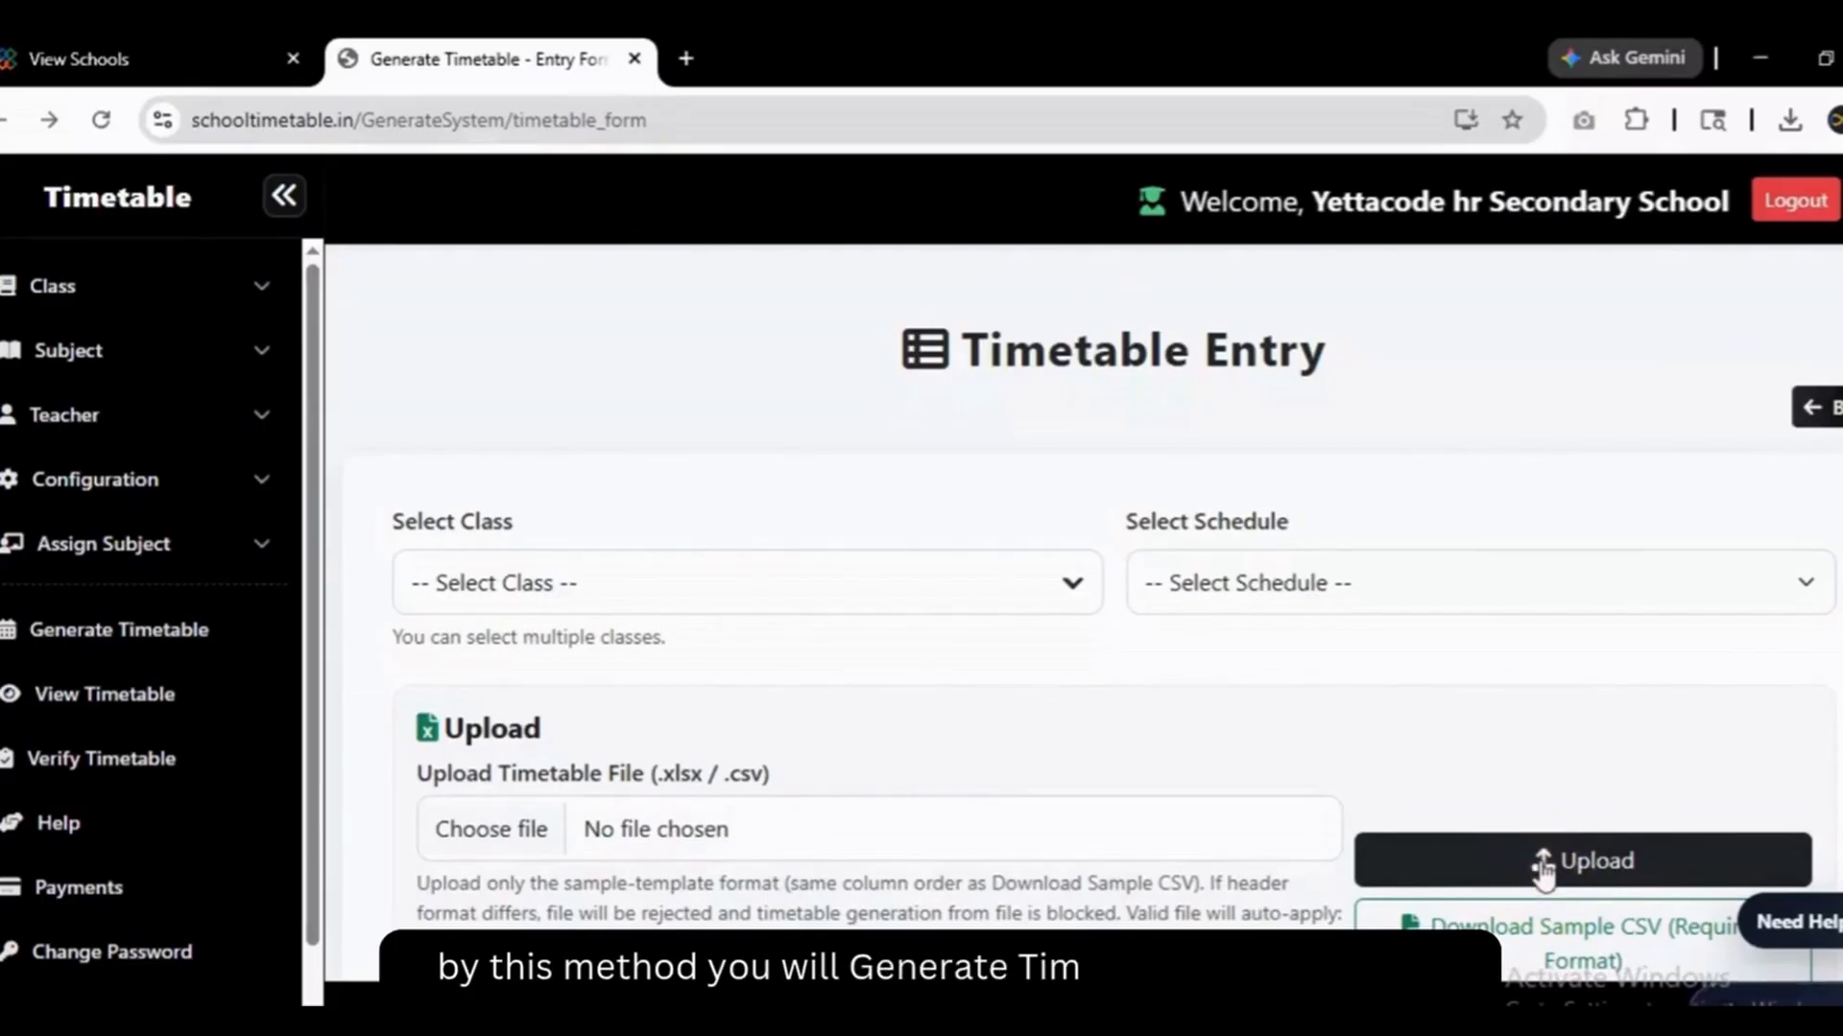
pyautogui.click(494, 833)
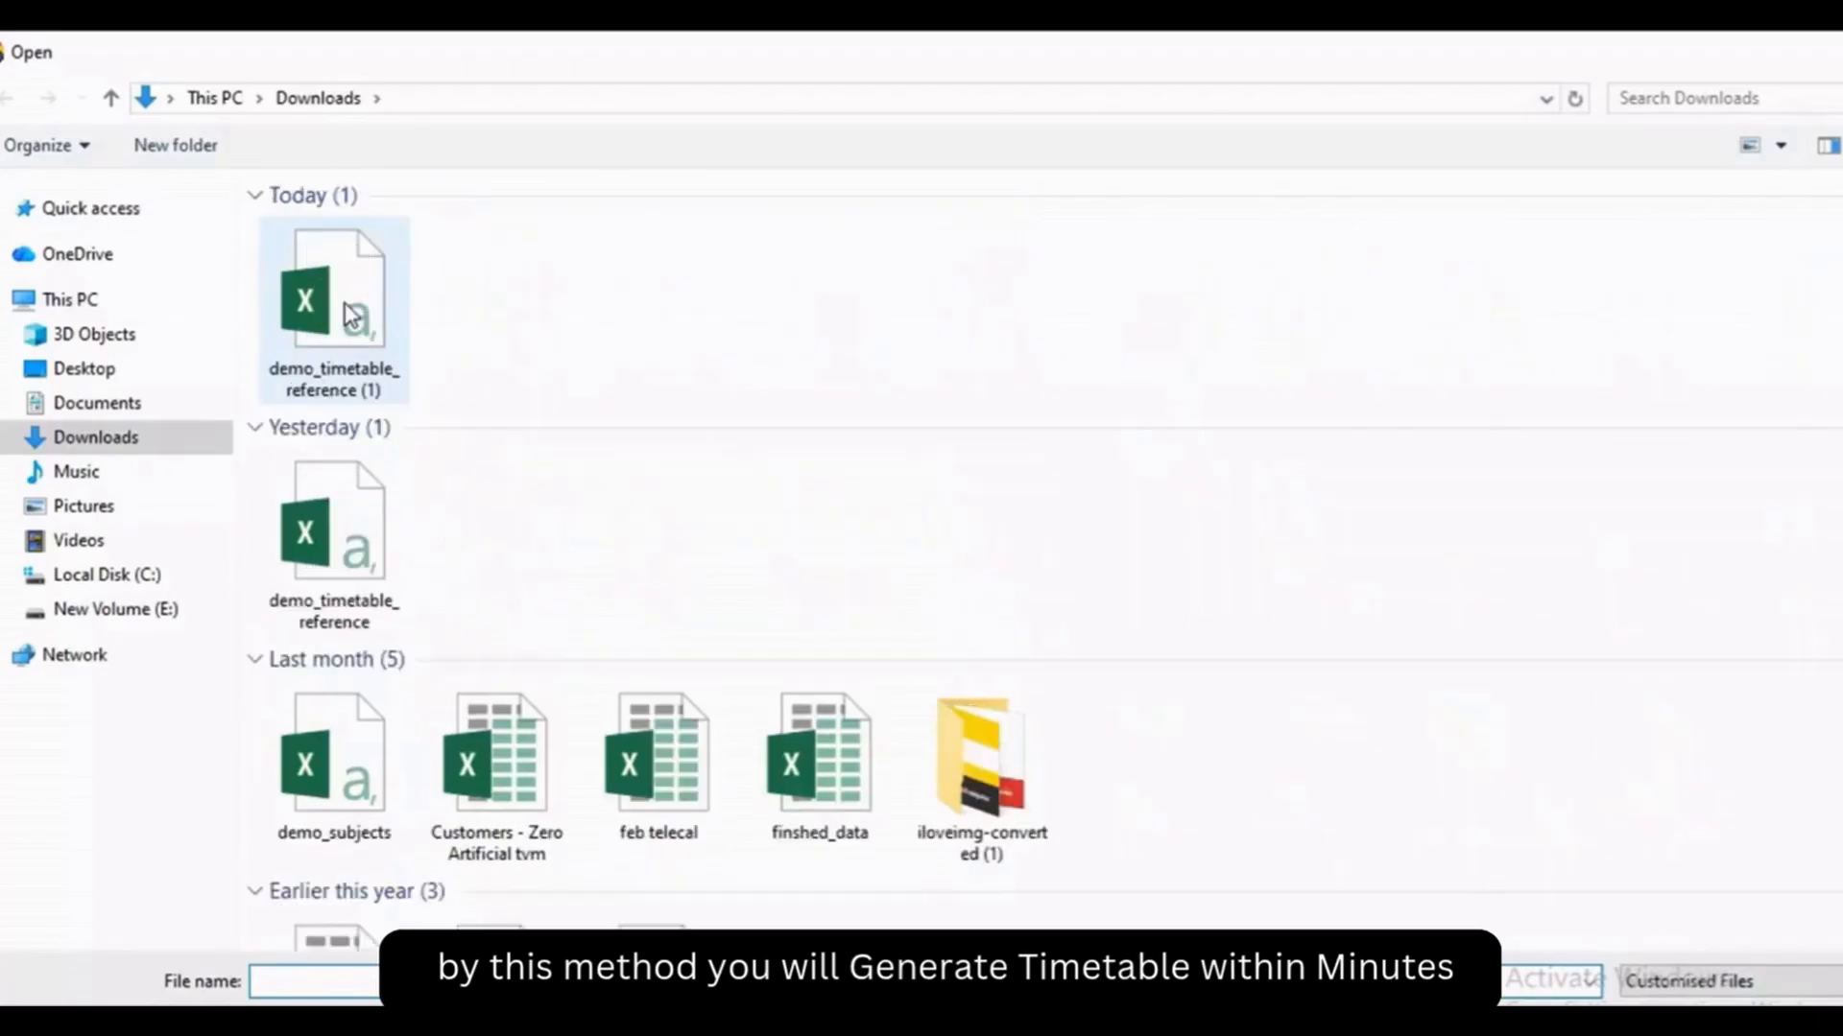
pyautogui.click(351, 312)
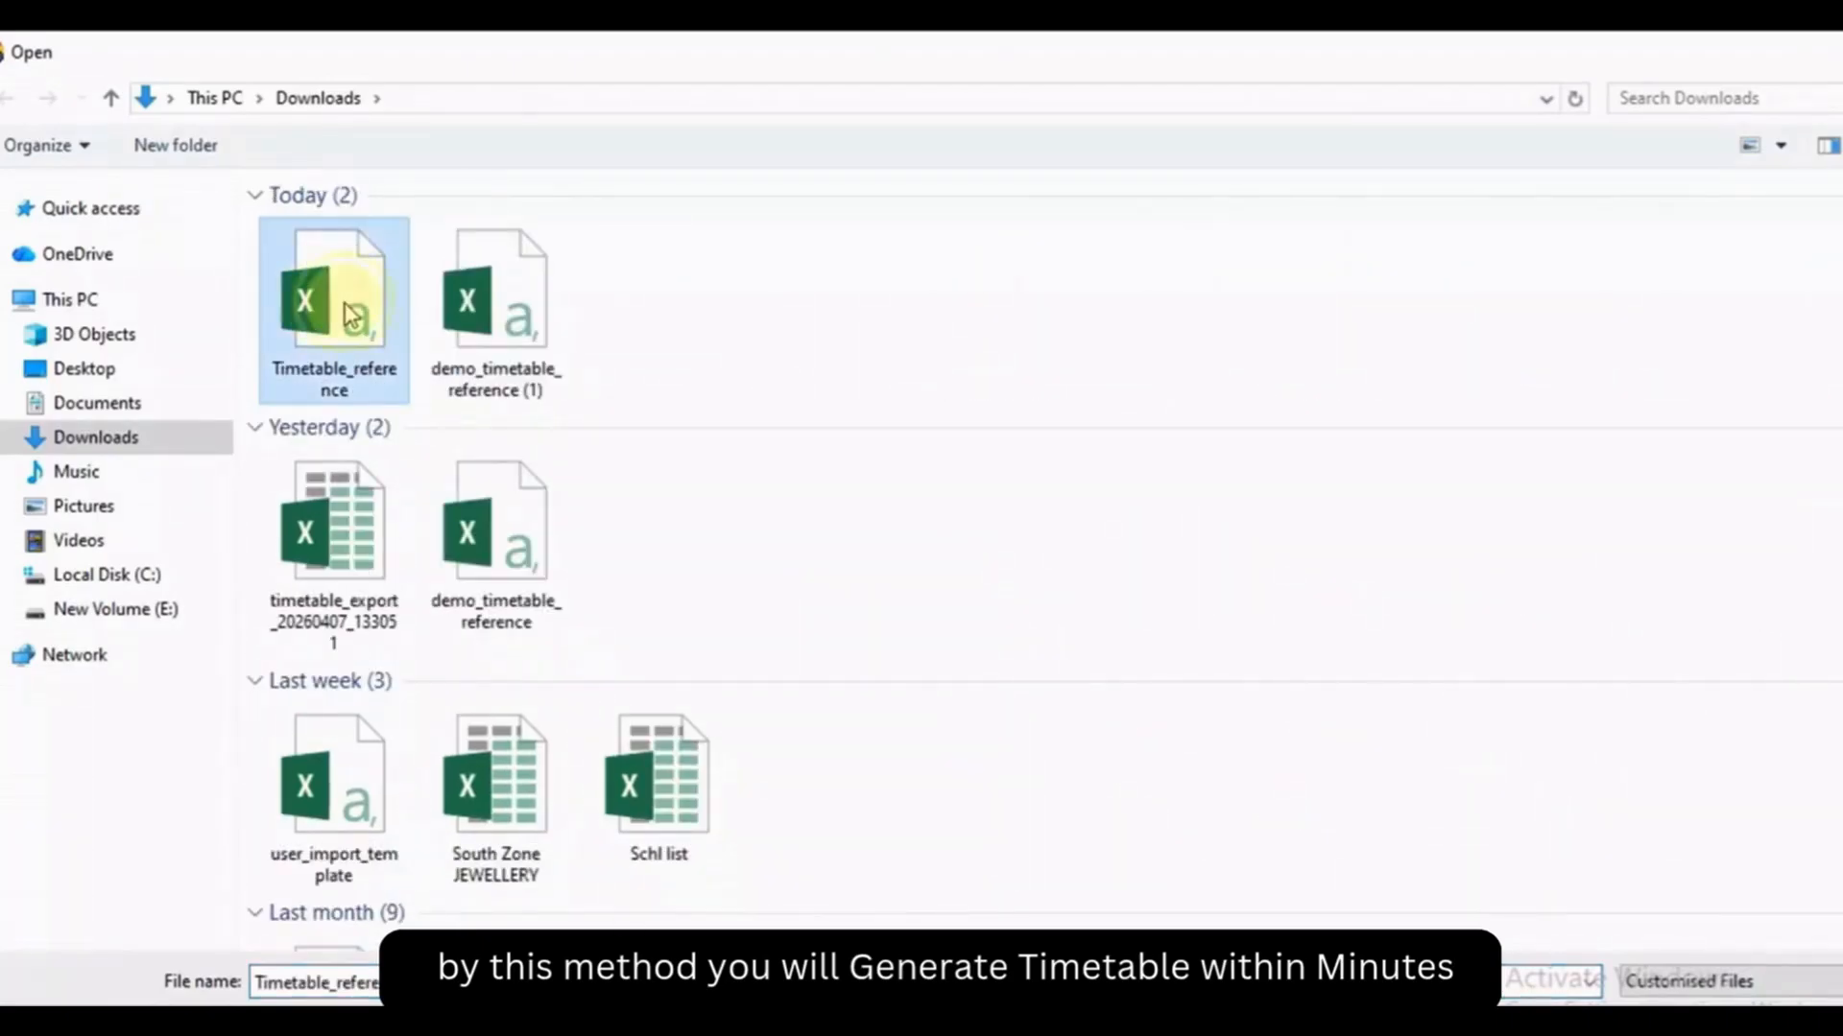
pyautogui.doubleClick(350, 312)
pyautogui.click(1647, 860)
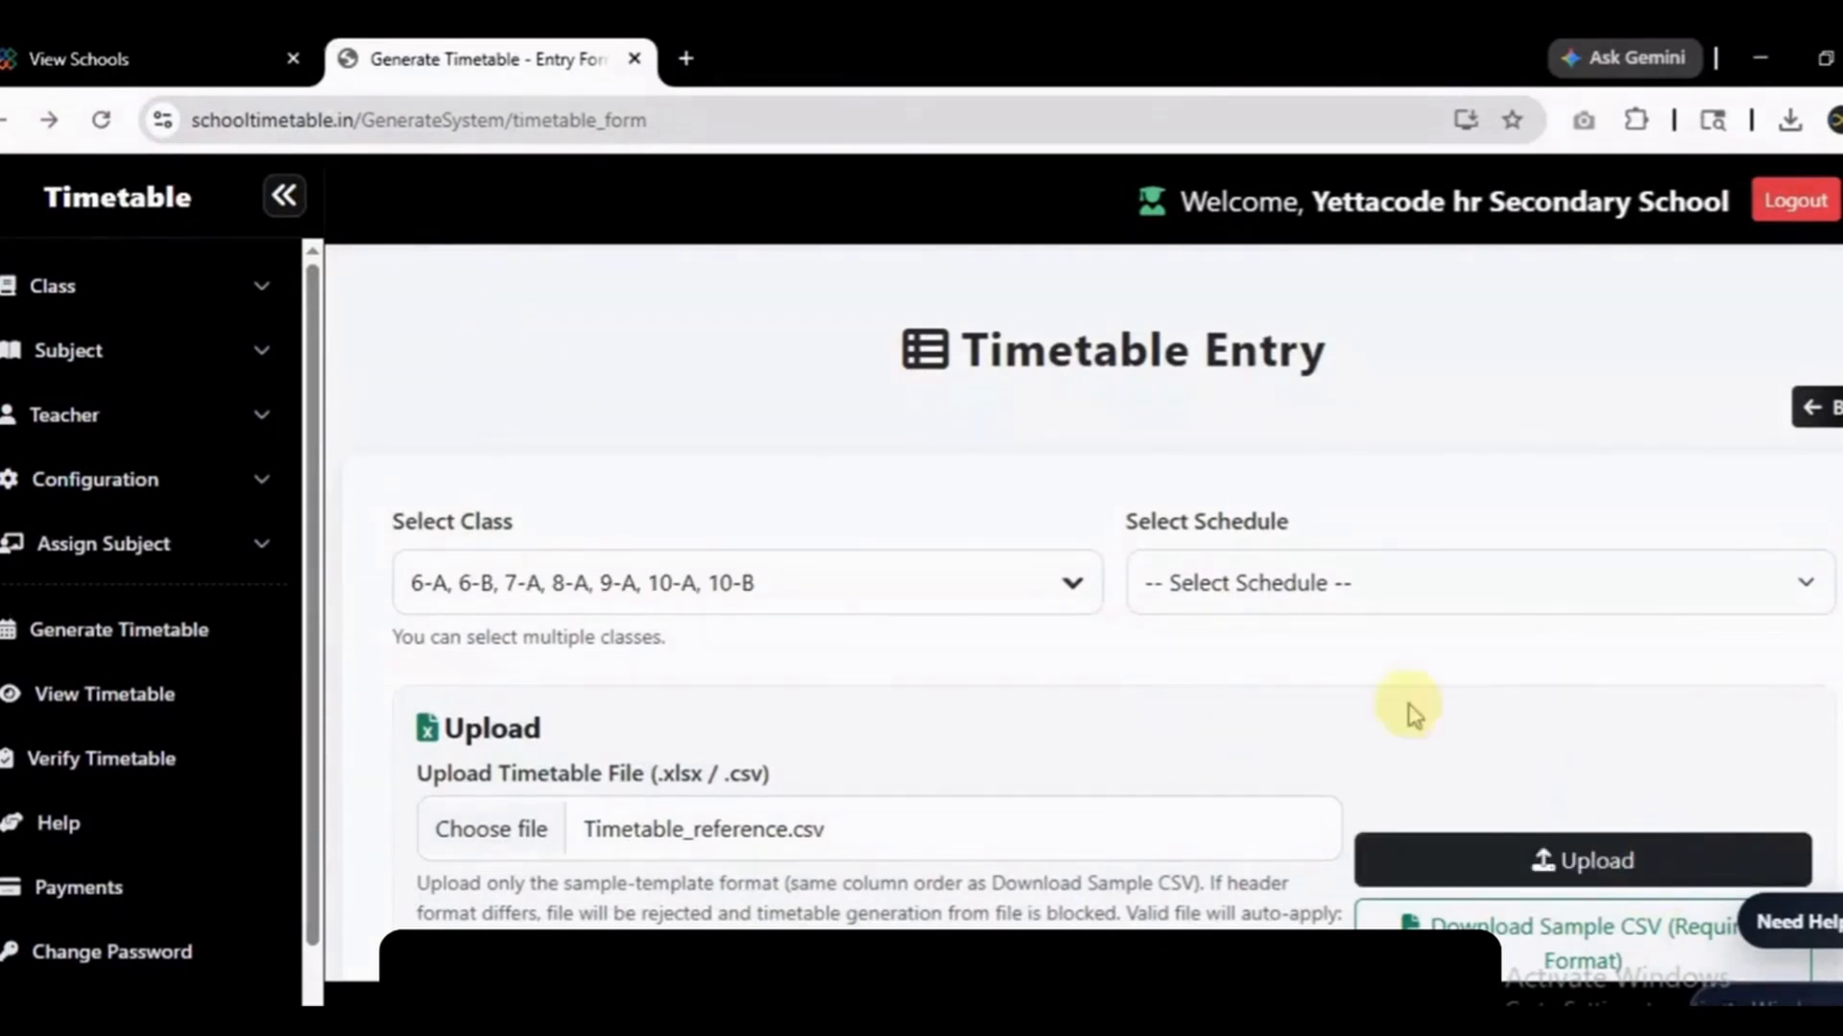
# Choose 1-10 as the schedule for the uploaded classes and bring up their class time configuration.
pyautogui.click(1553, 577)
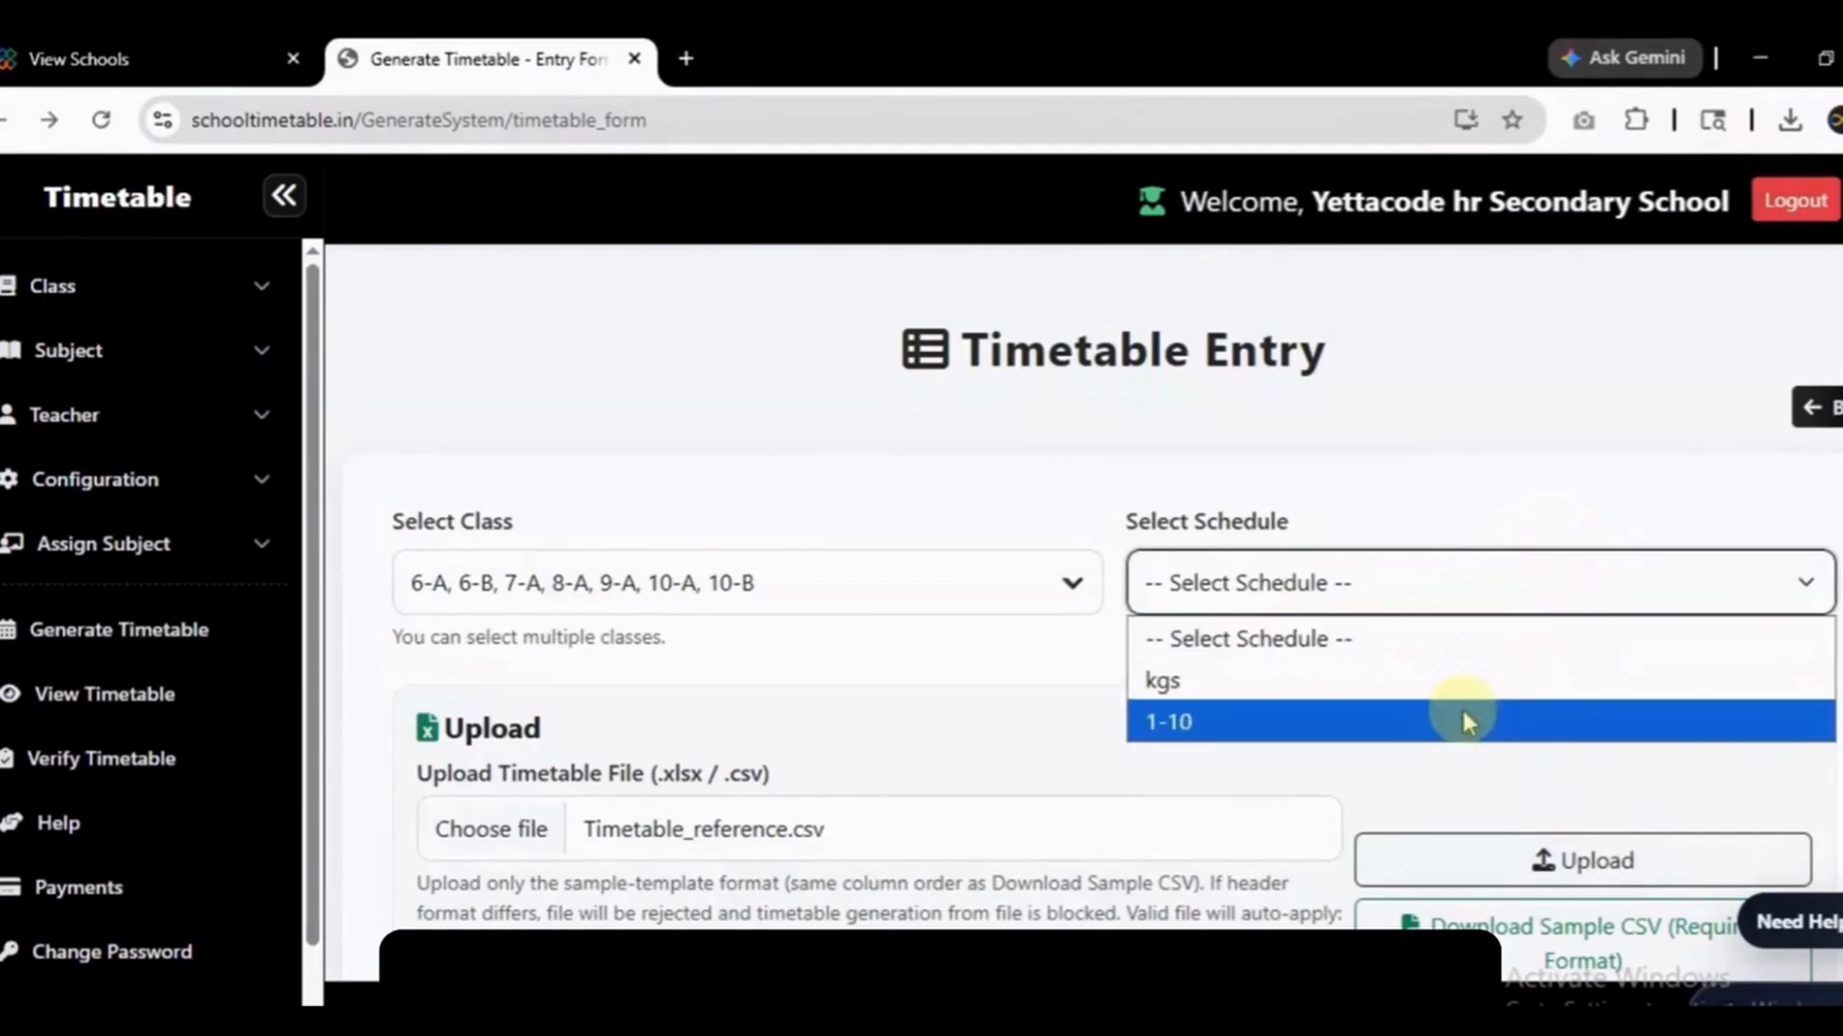
pyautogui.click(1462, 720)
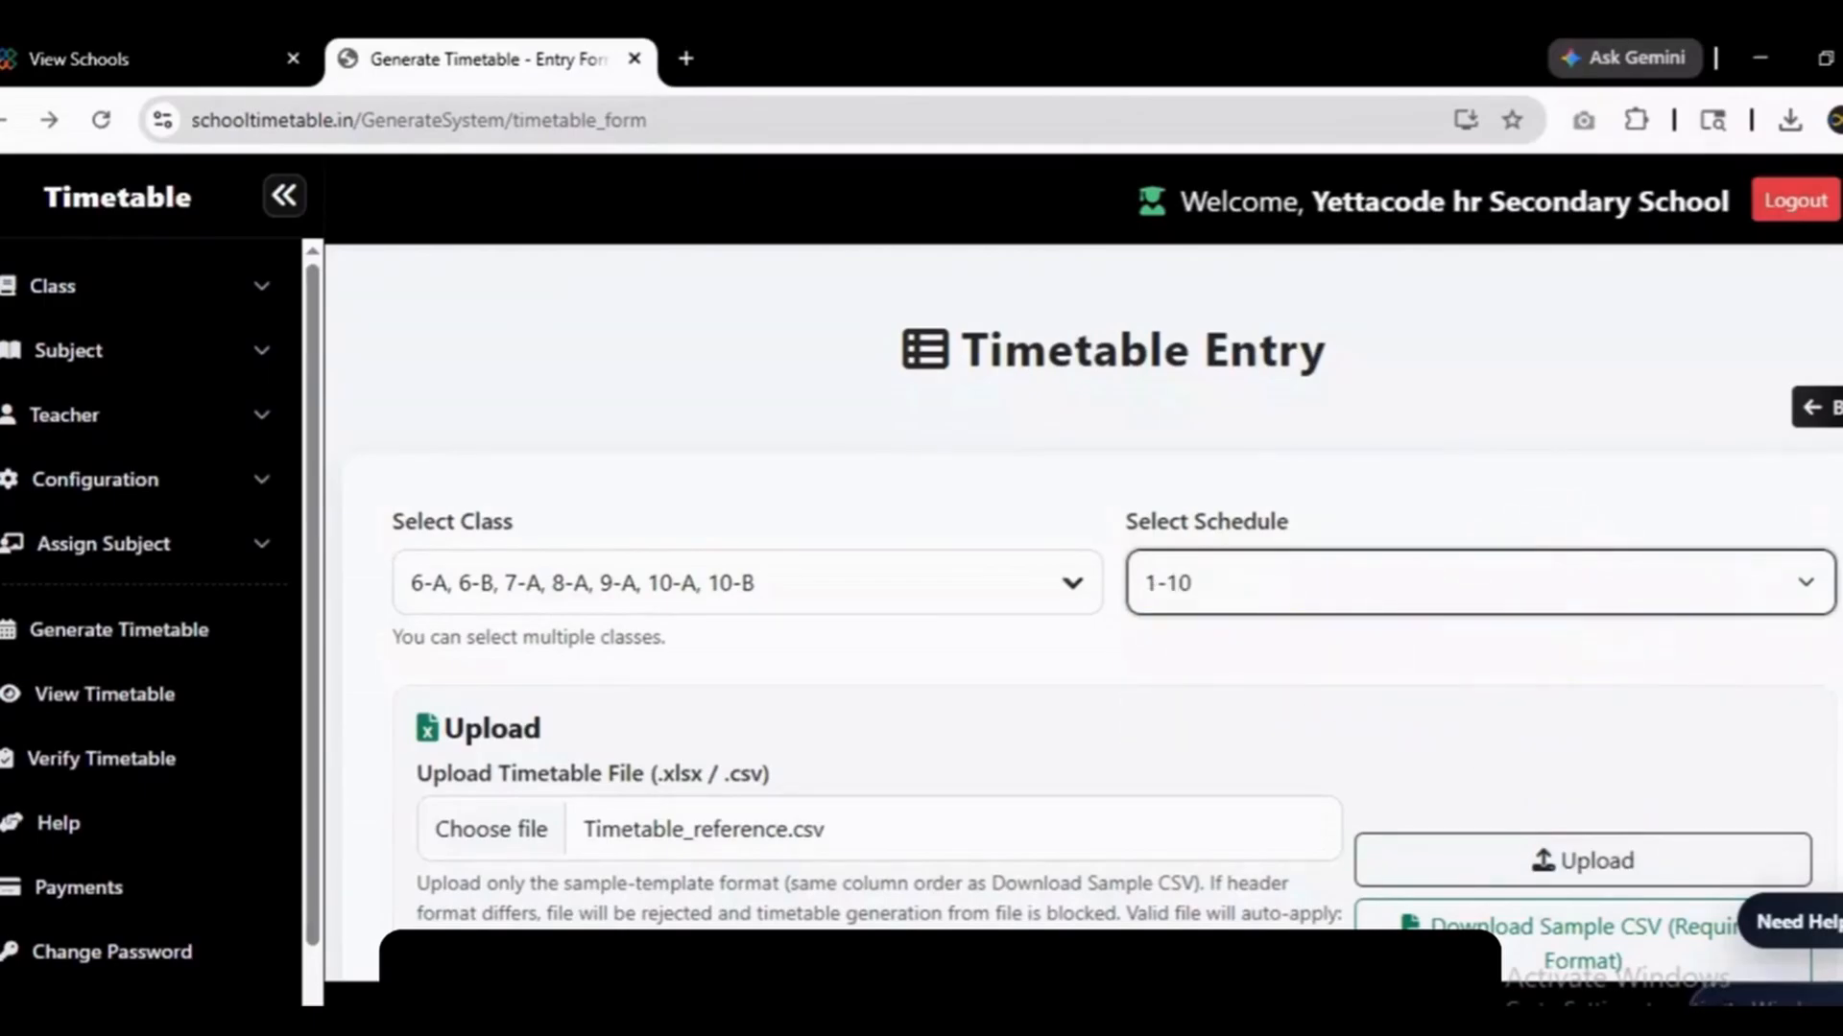
pyautogui.scroll(-5, 1113, 615)
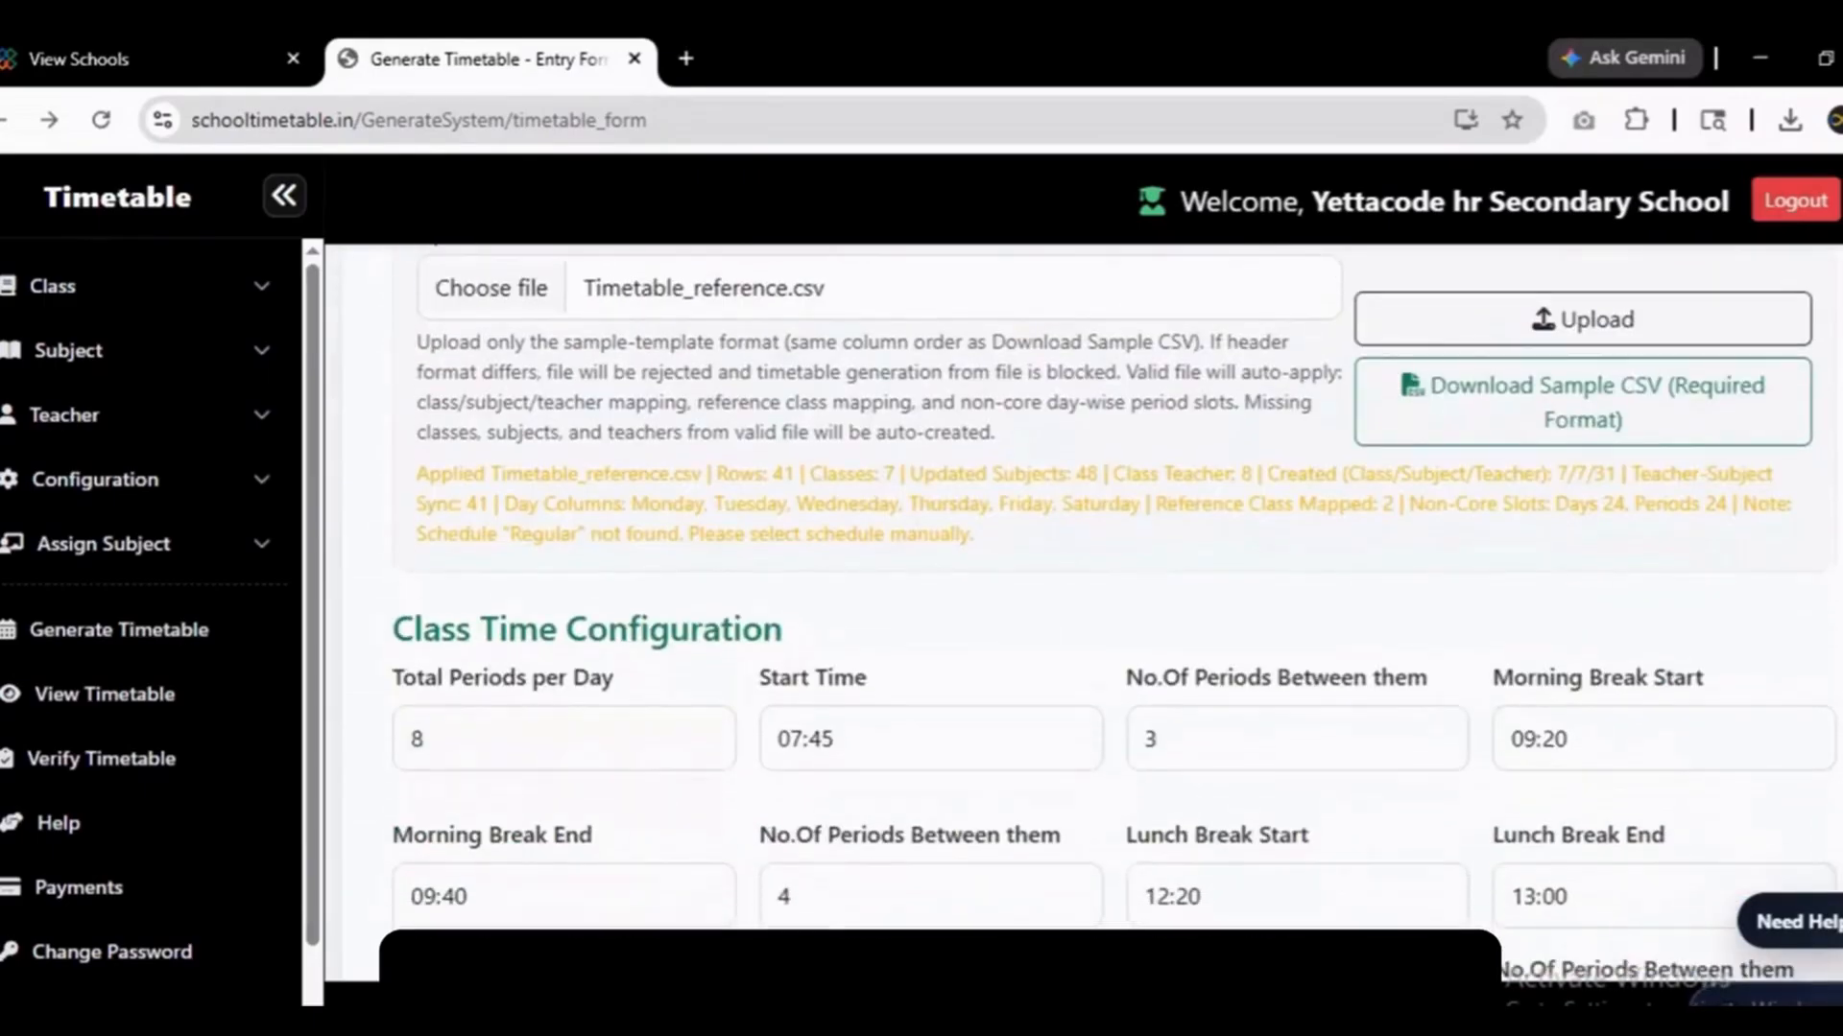
# Review the class time configuration, day-wise periods and the subject list of class 6-A, and advance to class 6-B.
pyautogui.scroll(-4, 1113, 614)
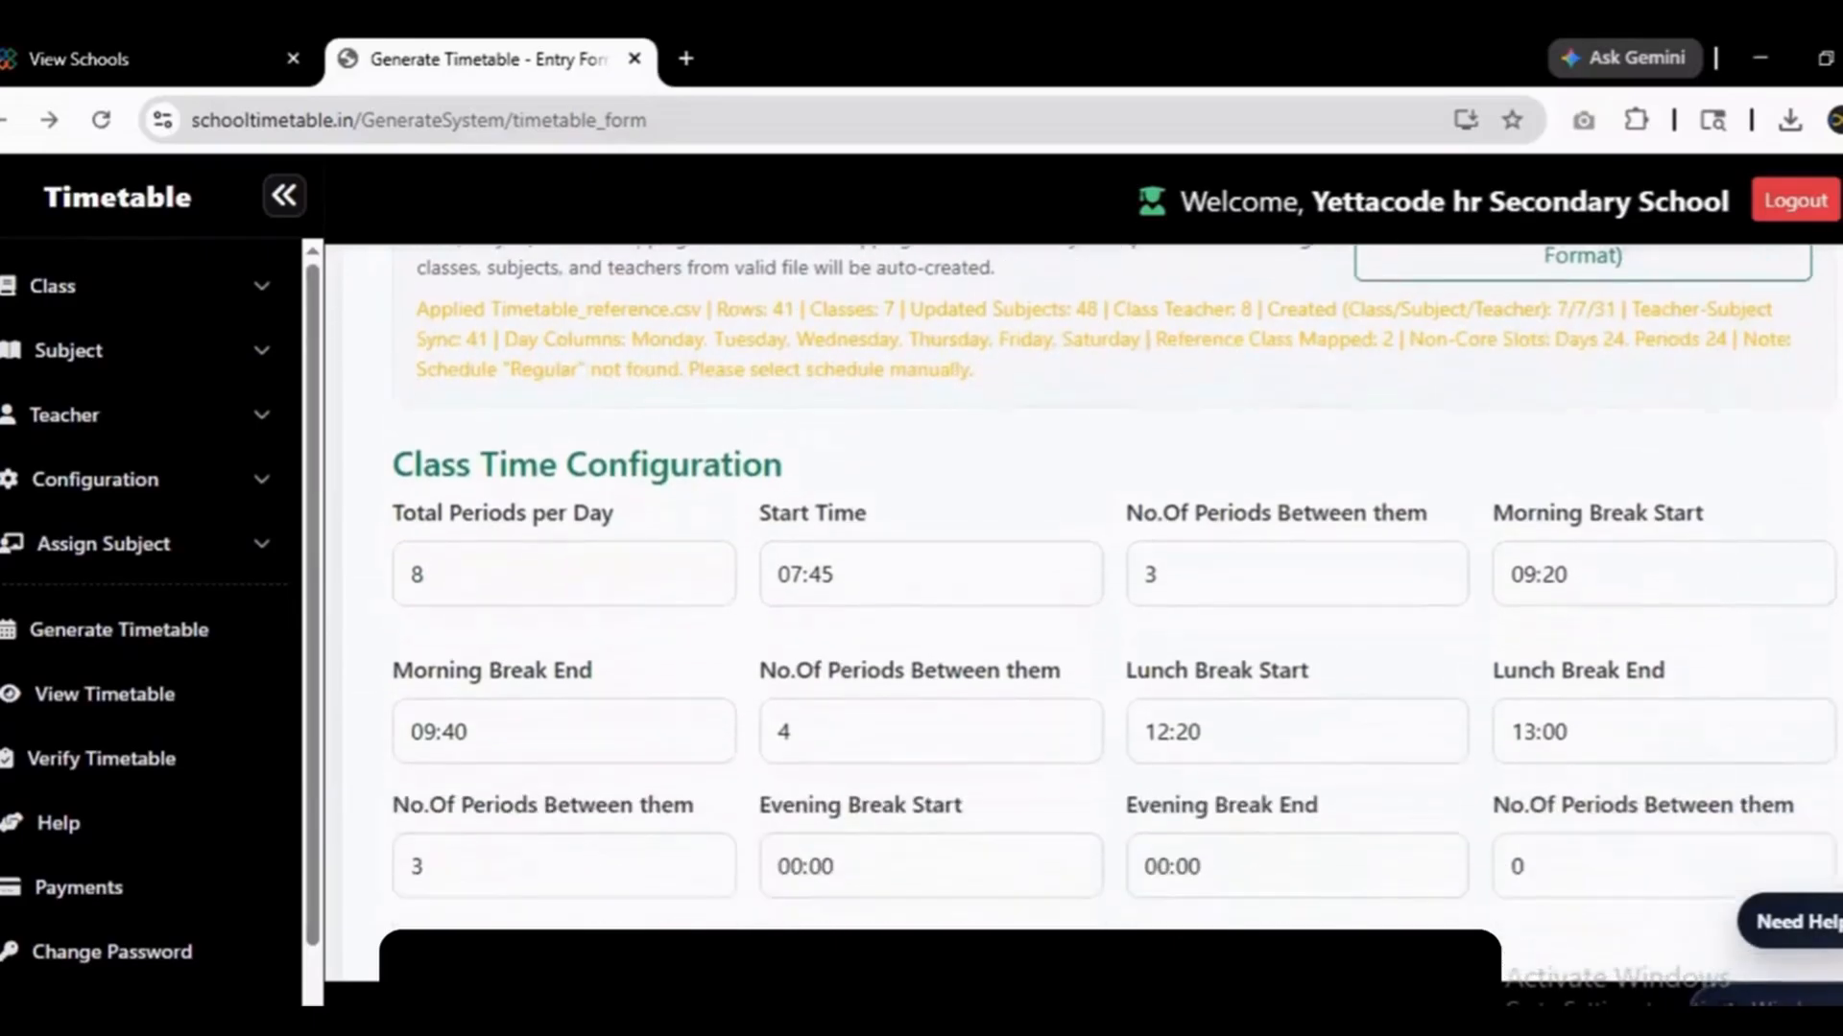
pyautogui.scroll(-4, 810, 658)
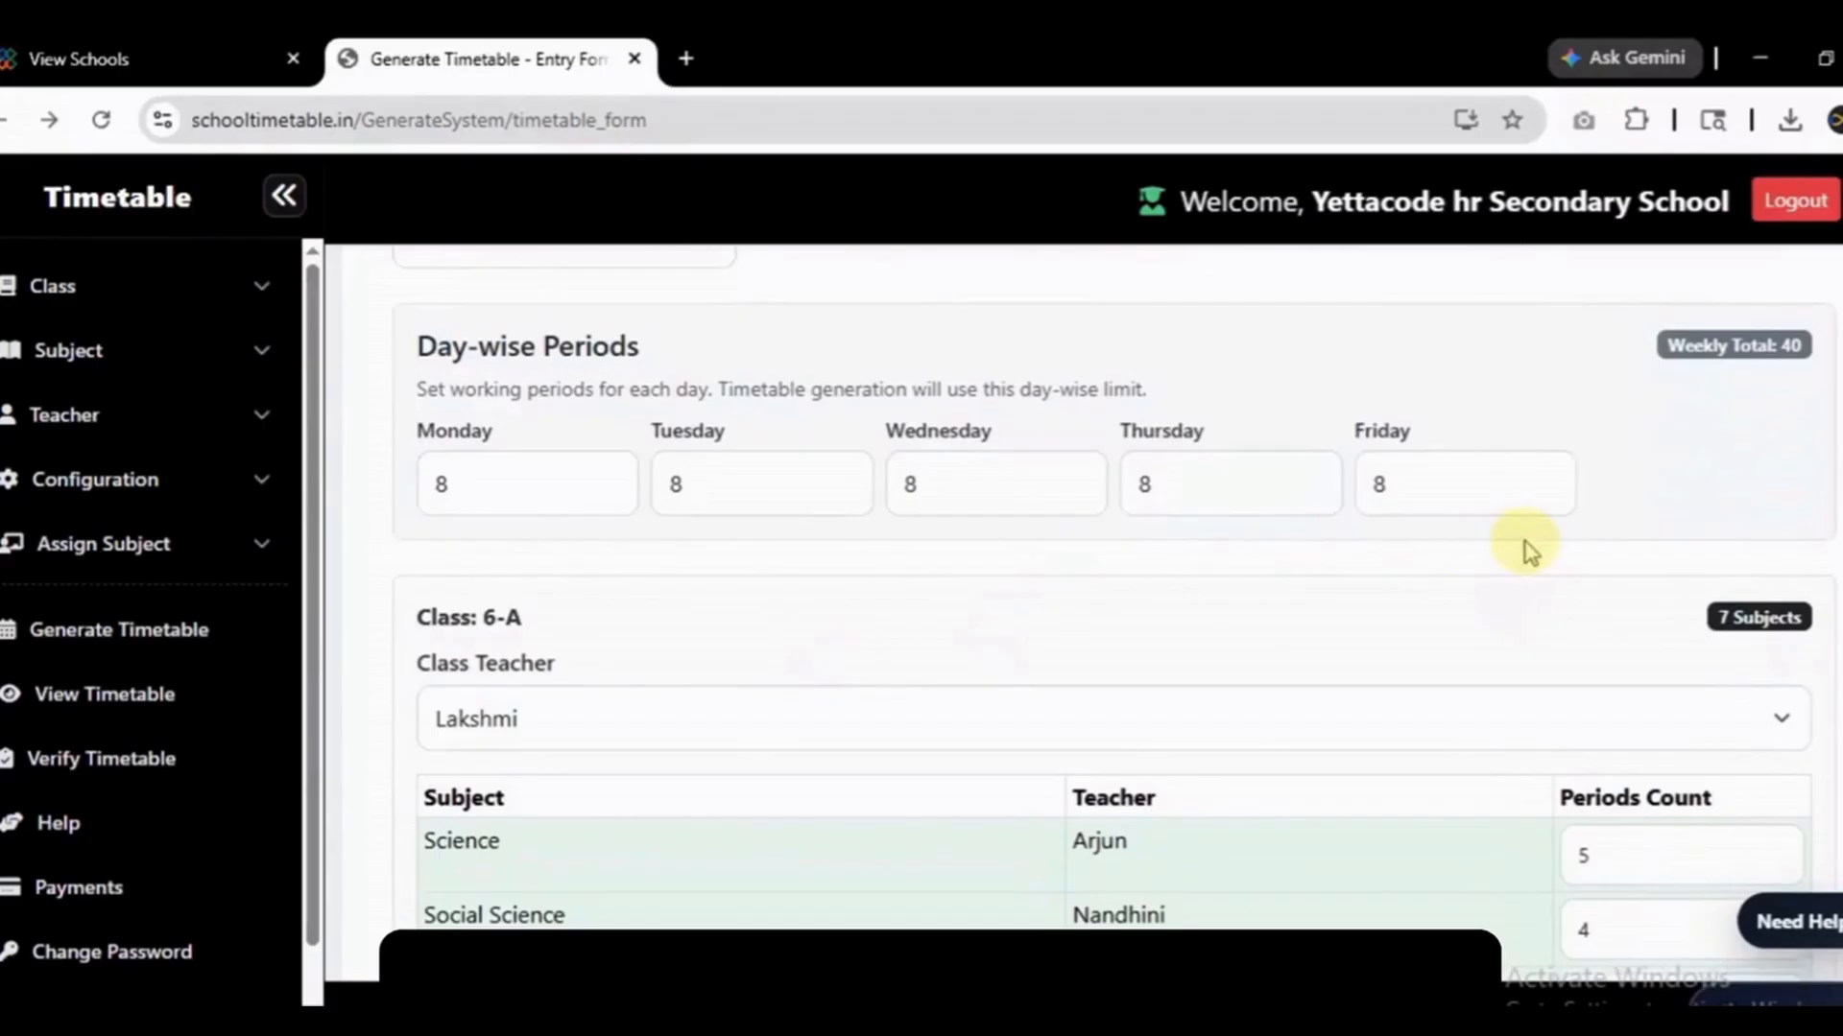
pyautogui.scroll(-8, 1522, 547)
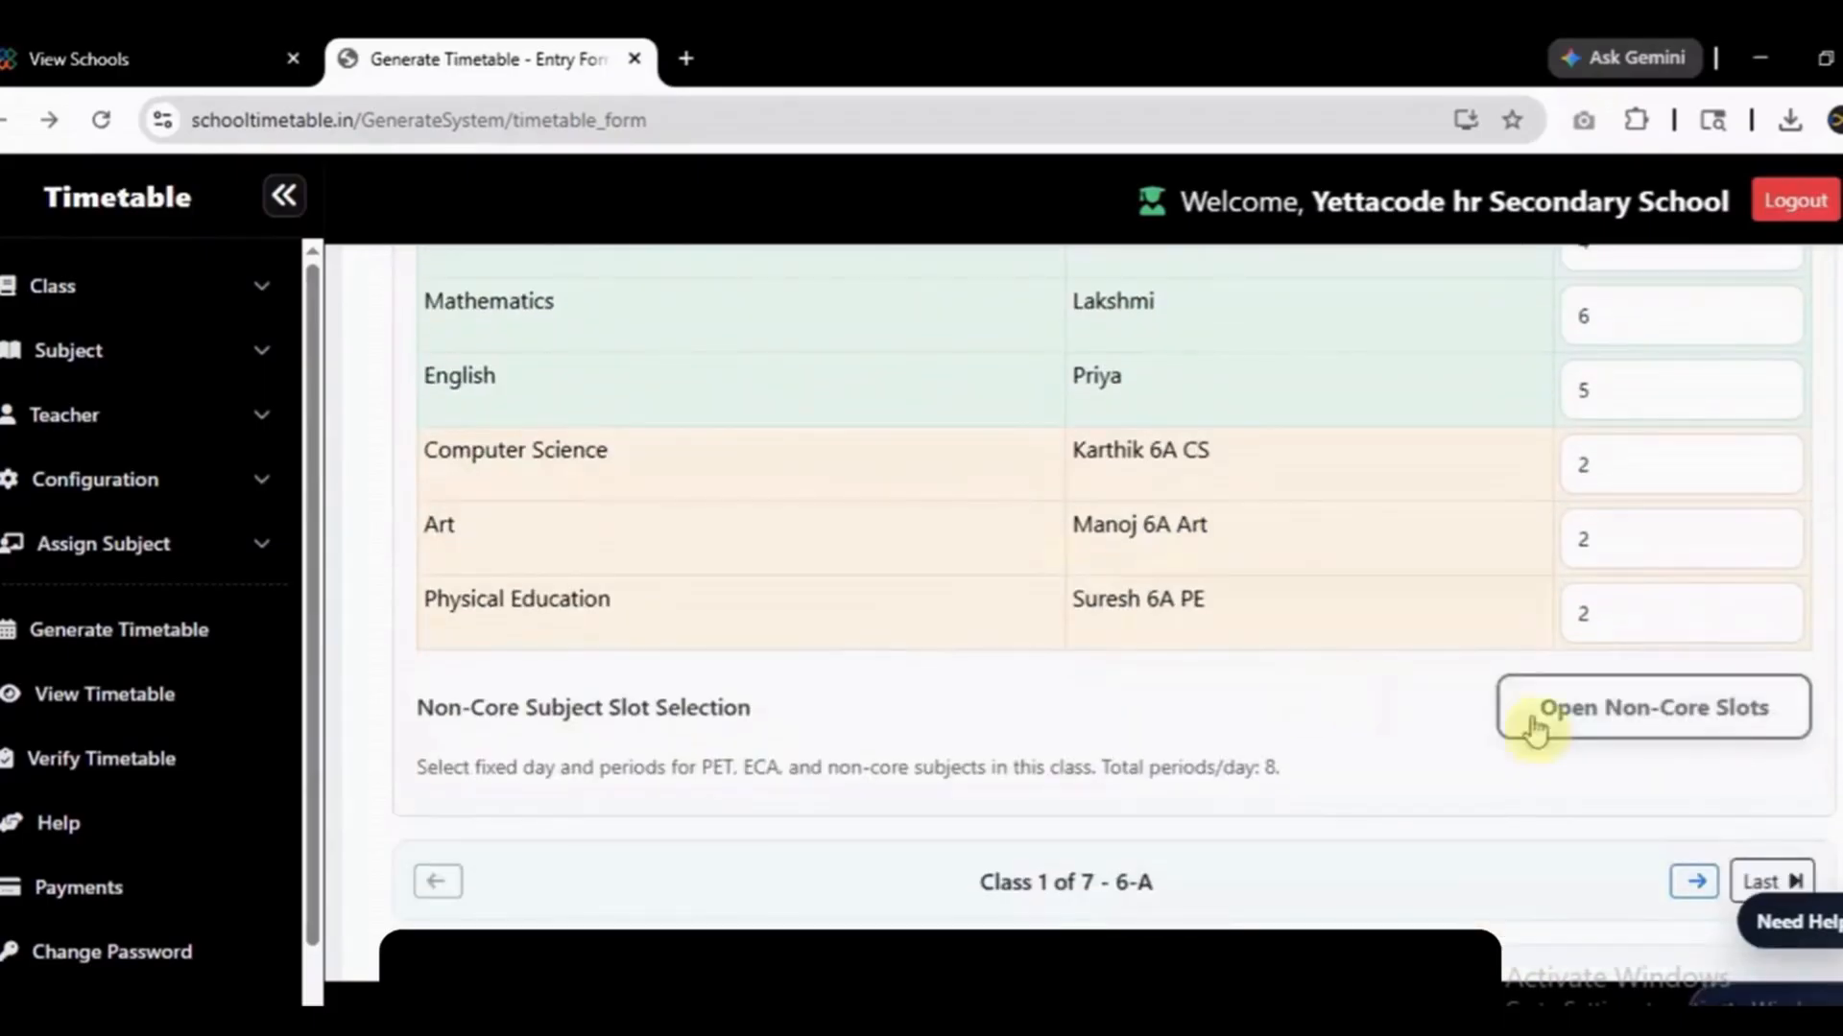
pyautogui.scroll(-1, 1530, 724)
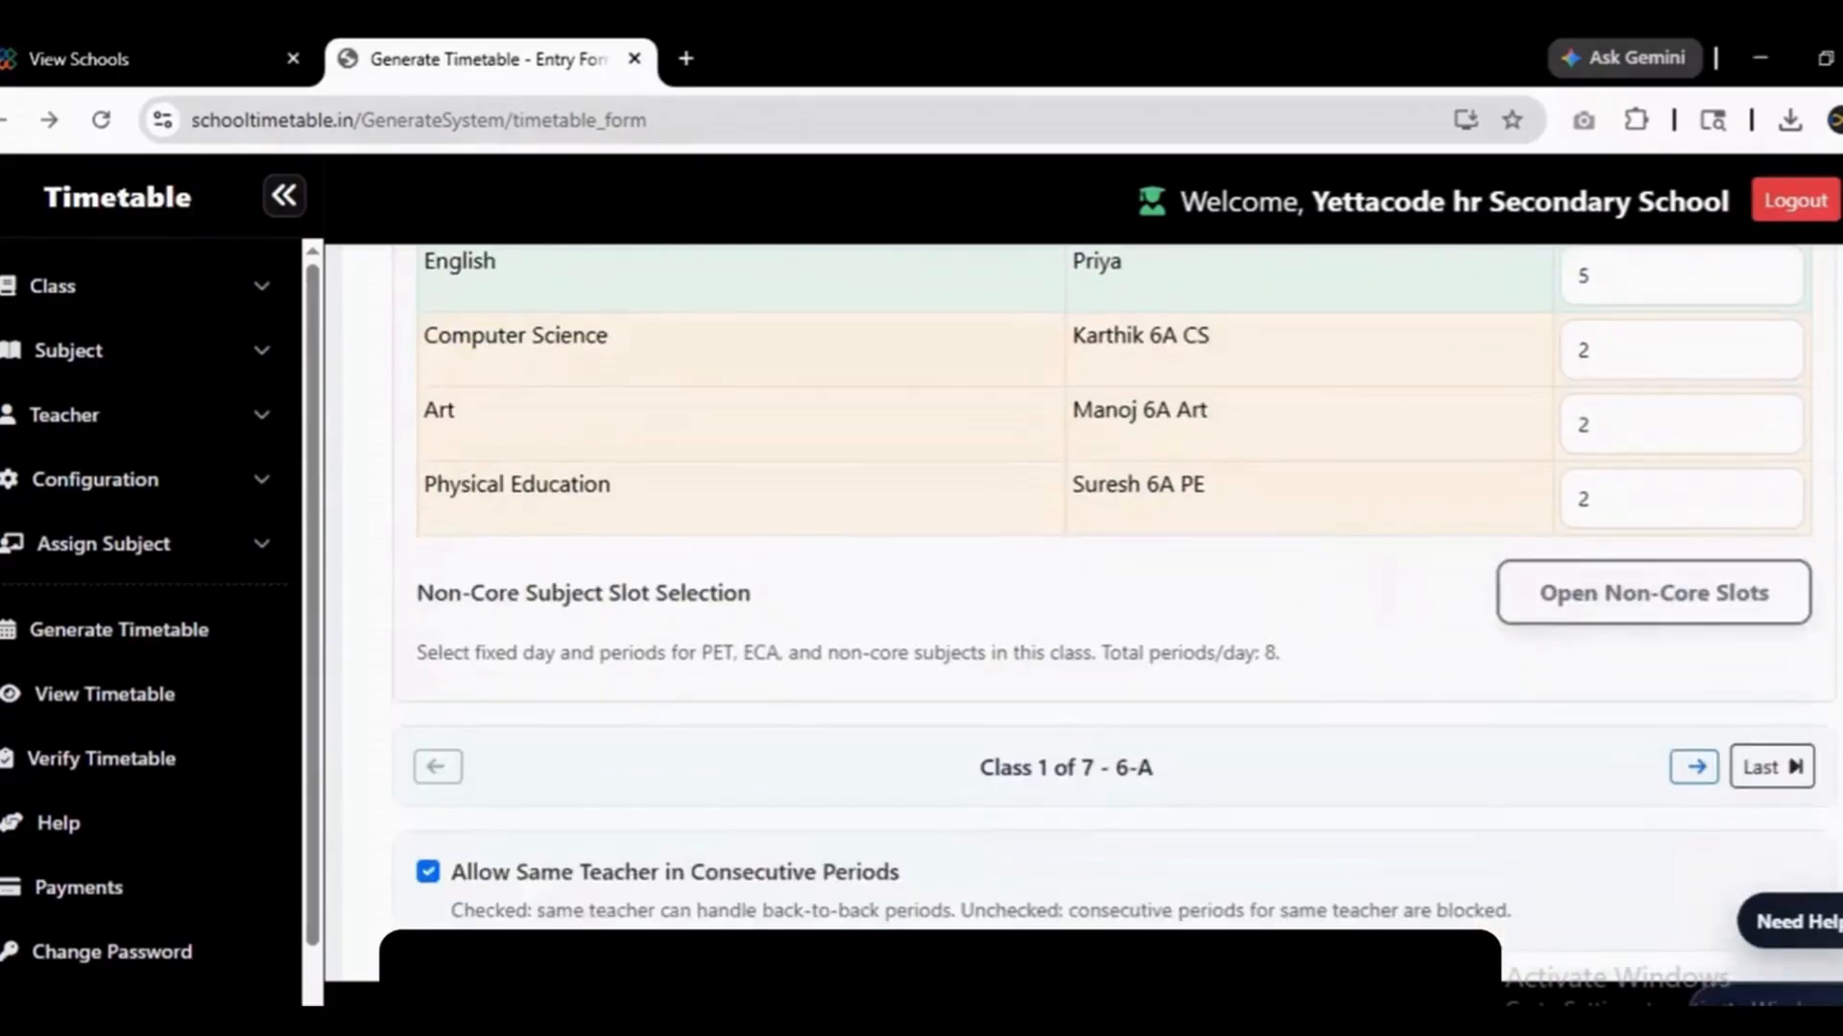
pyautogui.click(1695, 769)
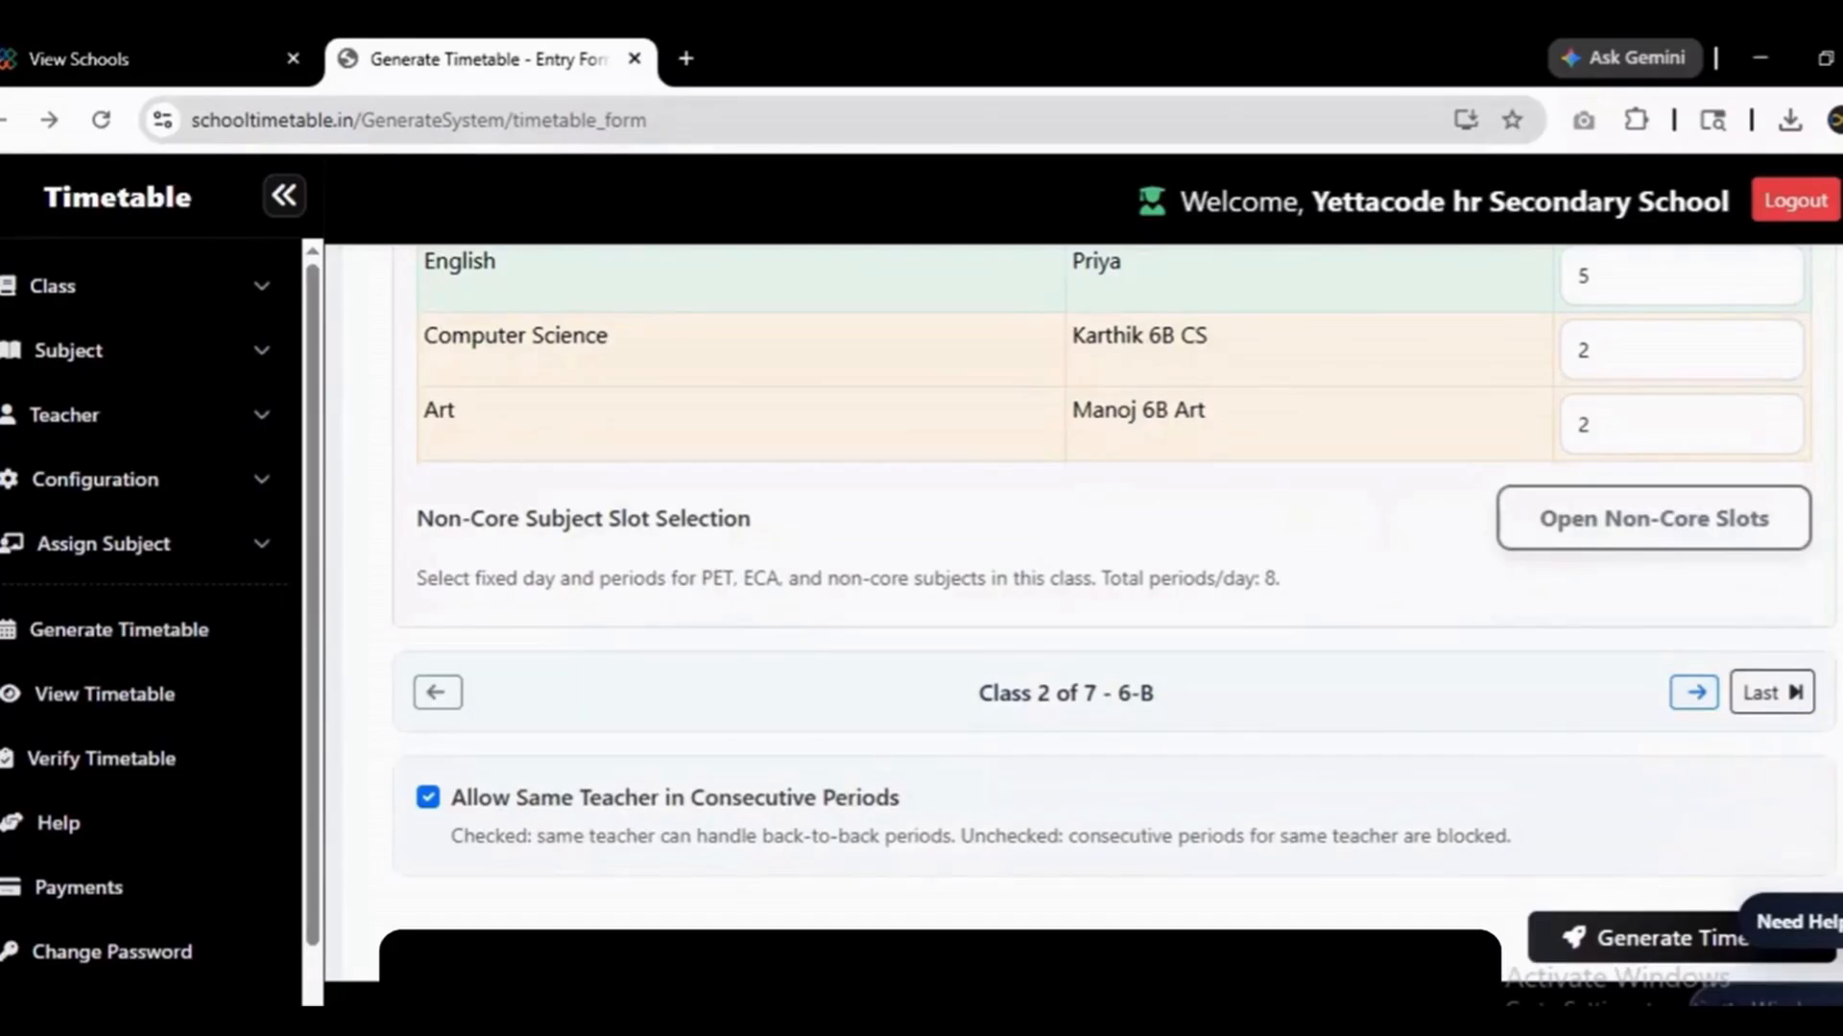
# Try to generate the timetable while class 6-B is the current class.
pyautogui.scroll(-2, 1113, 576)
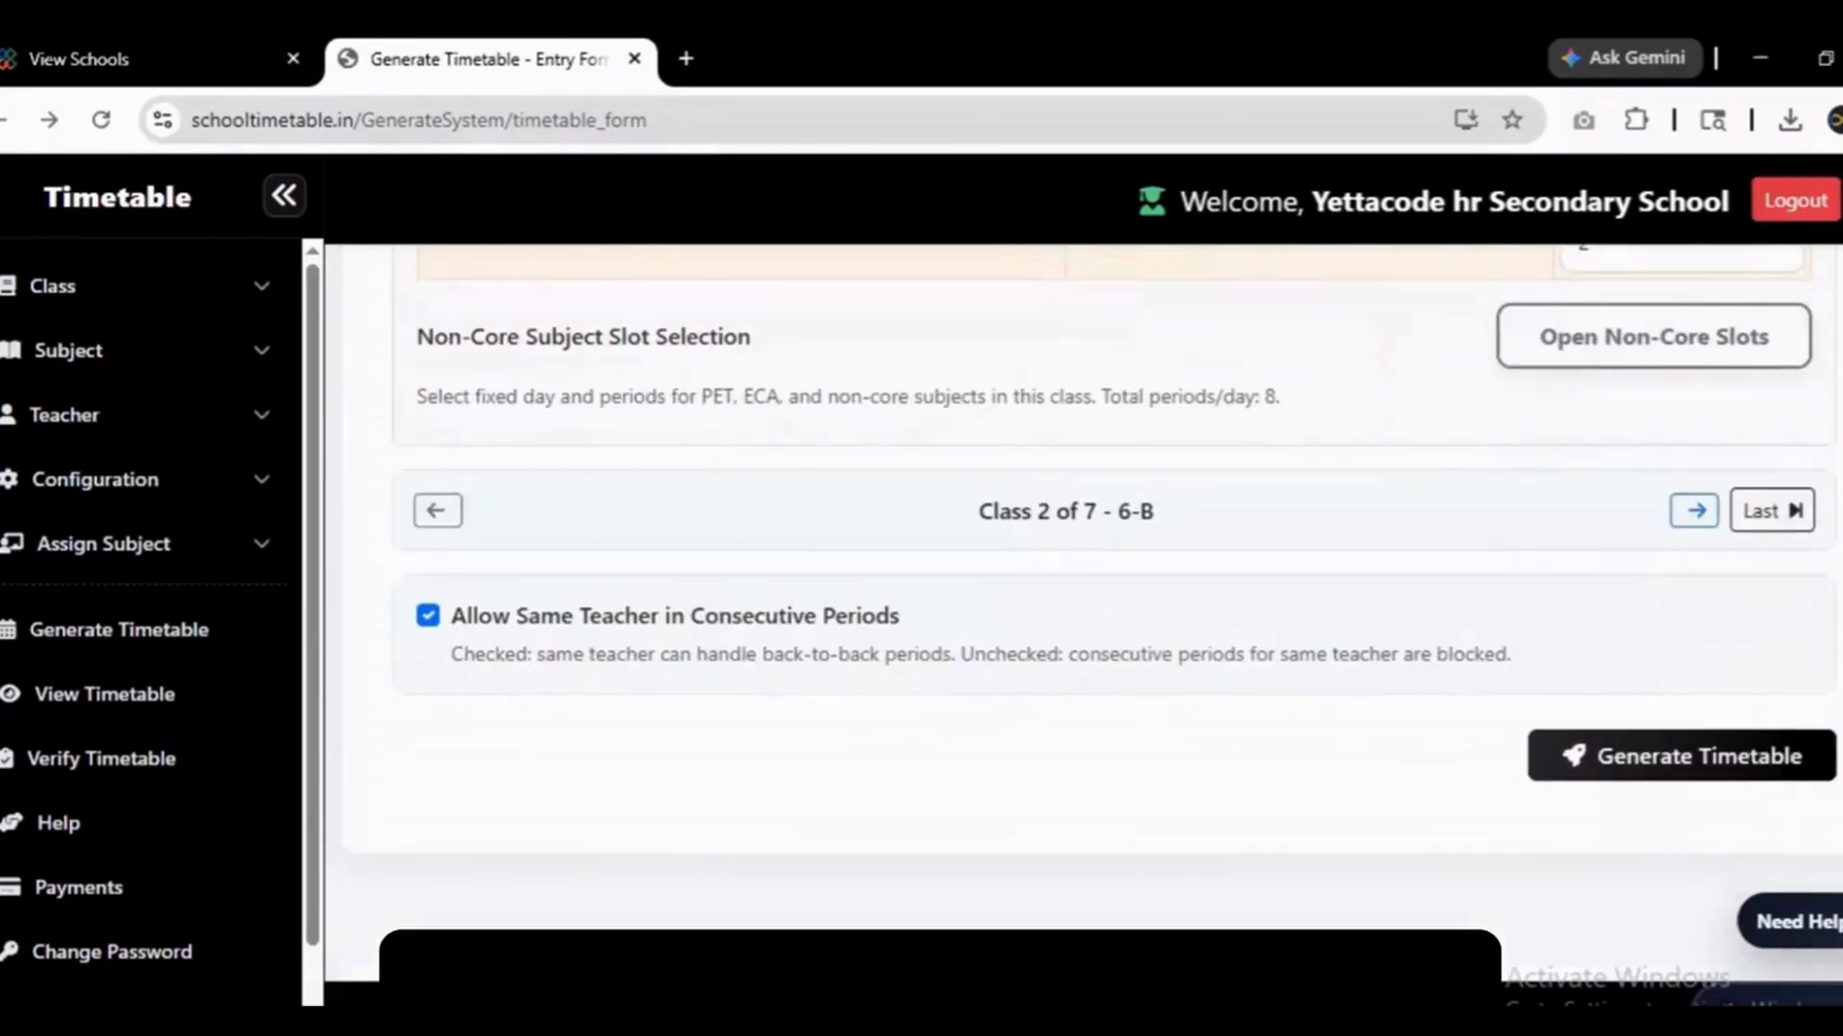
pyautogui.click(1584, 760)
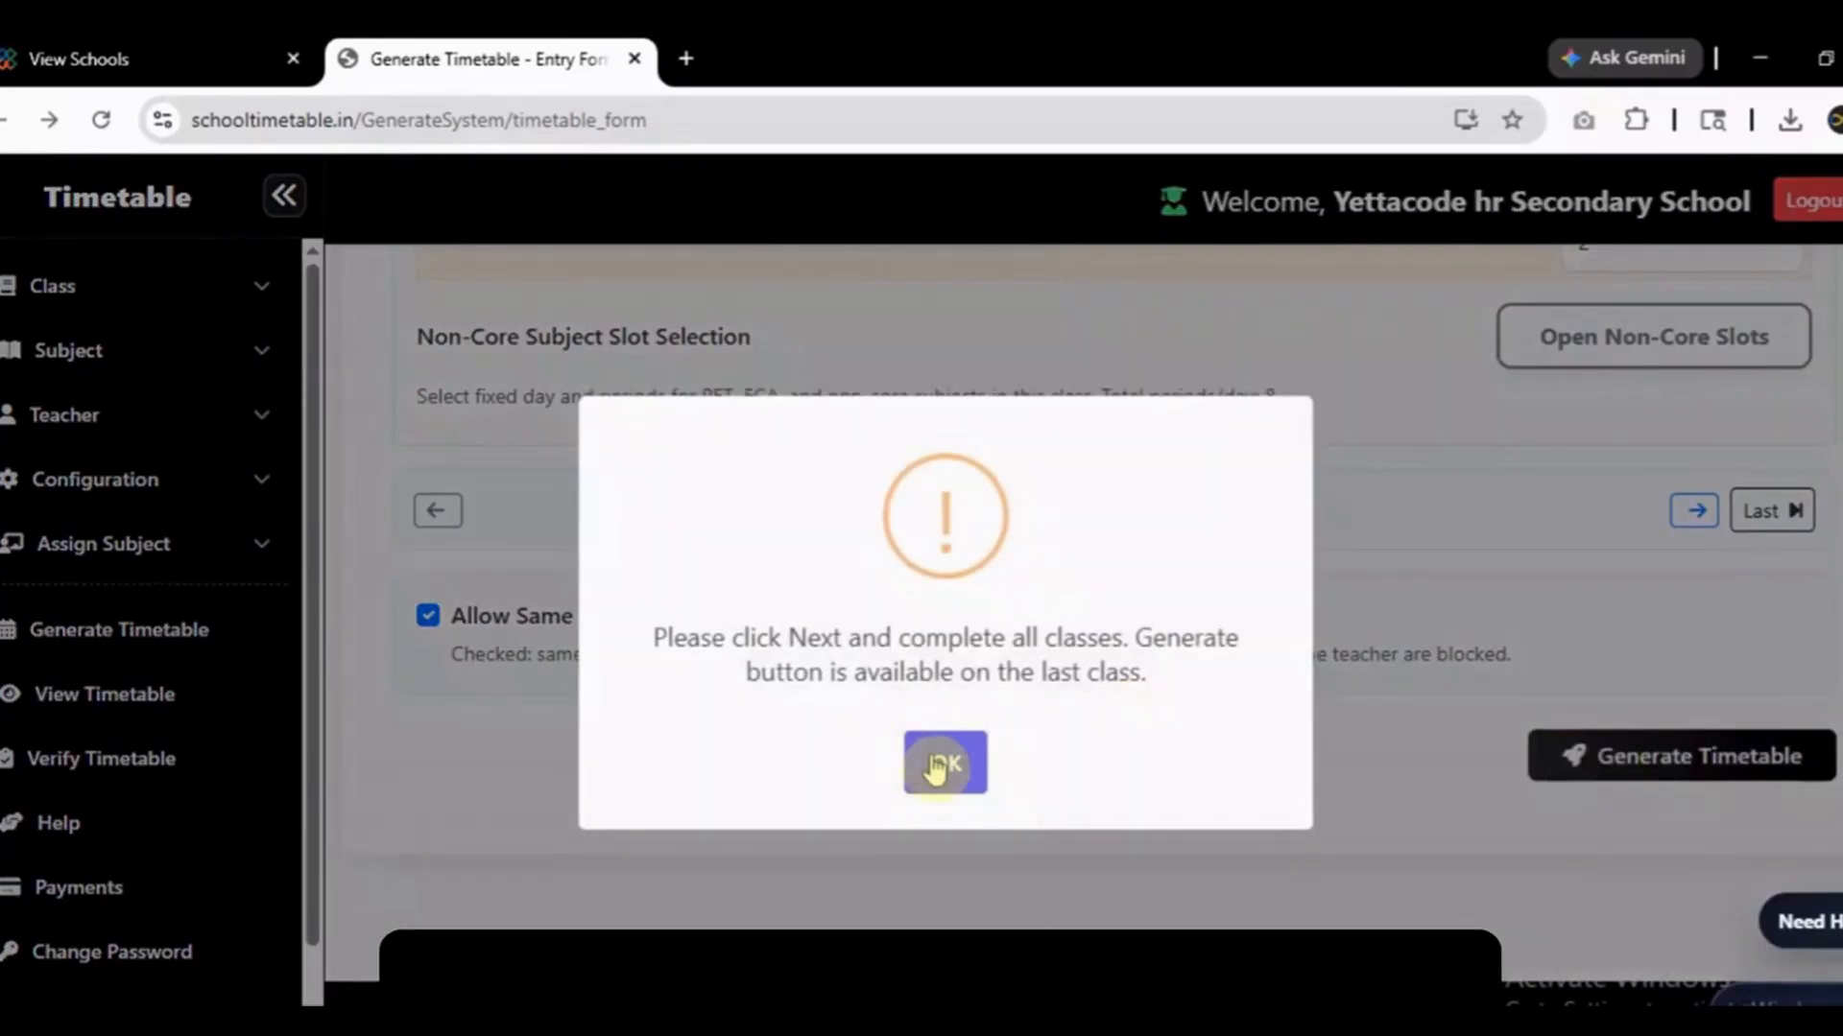
pyautogui.click(938, 762)
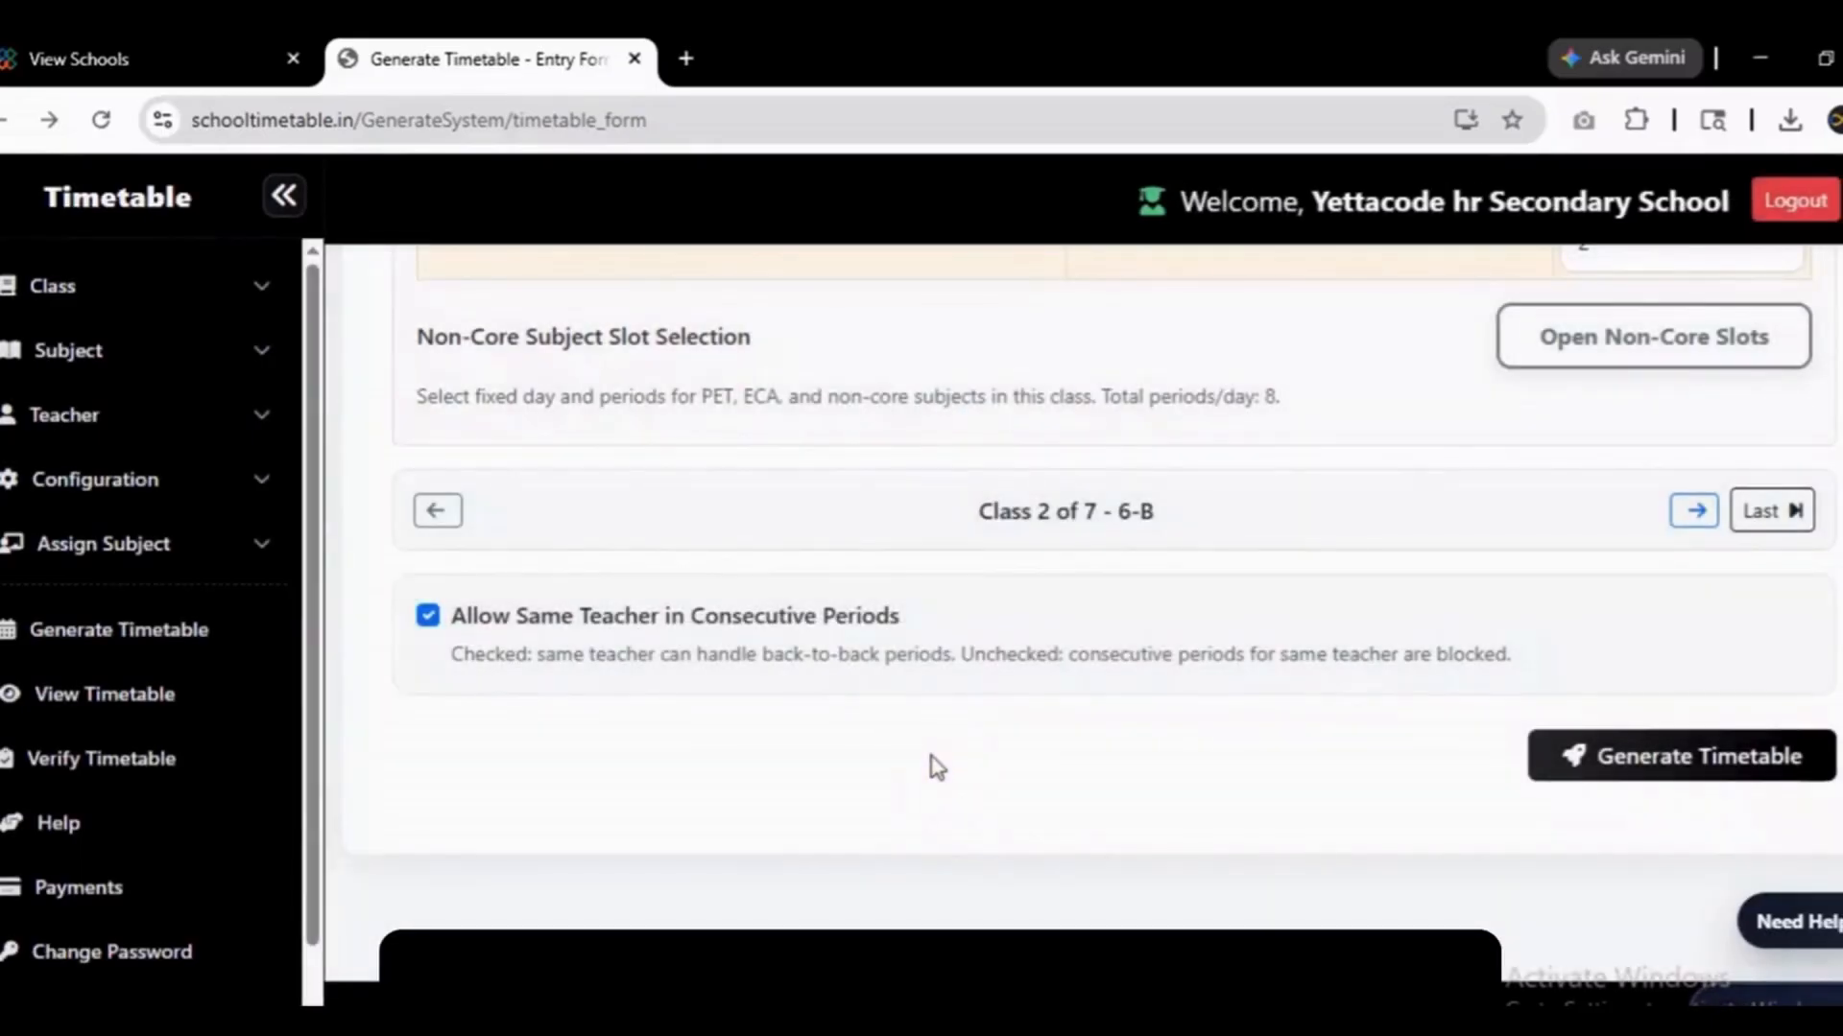
pyautogui.click(1568, 756)
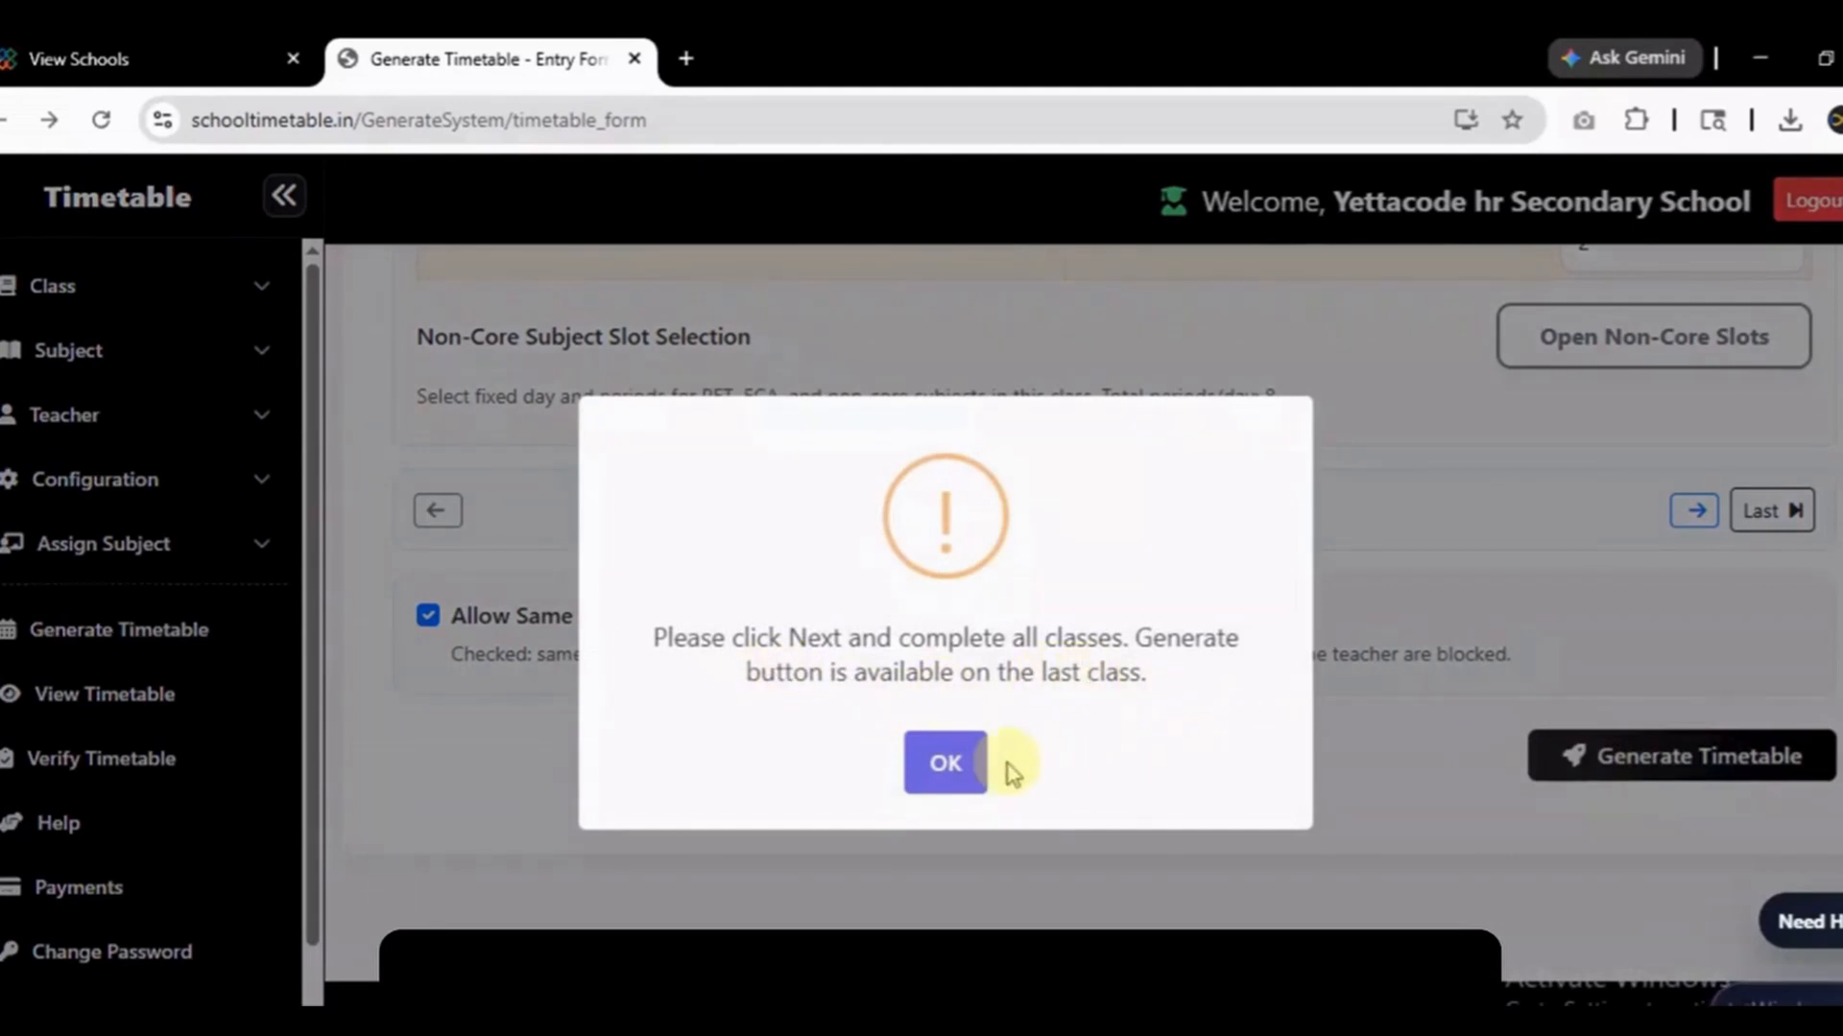
pyautogui.click(961, 767)
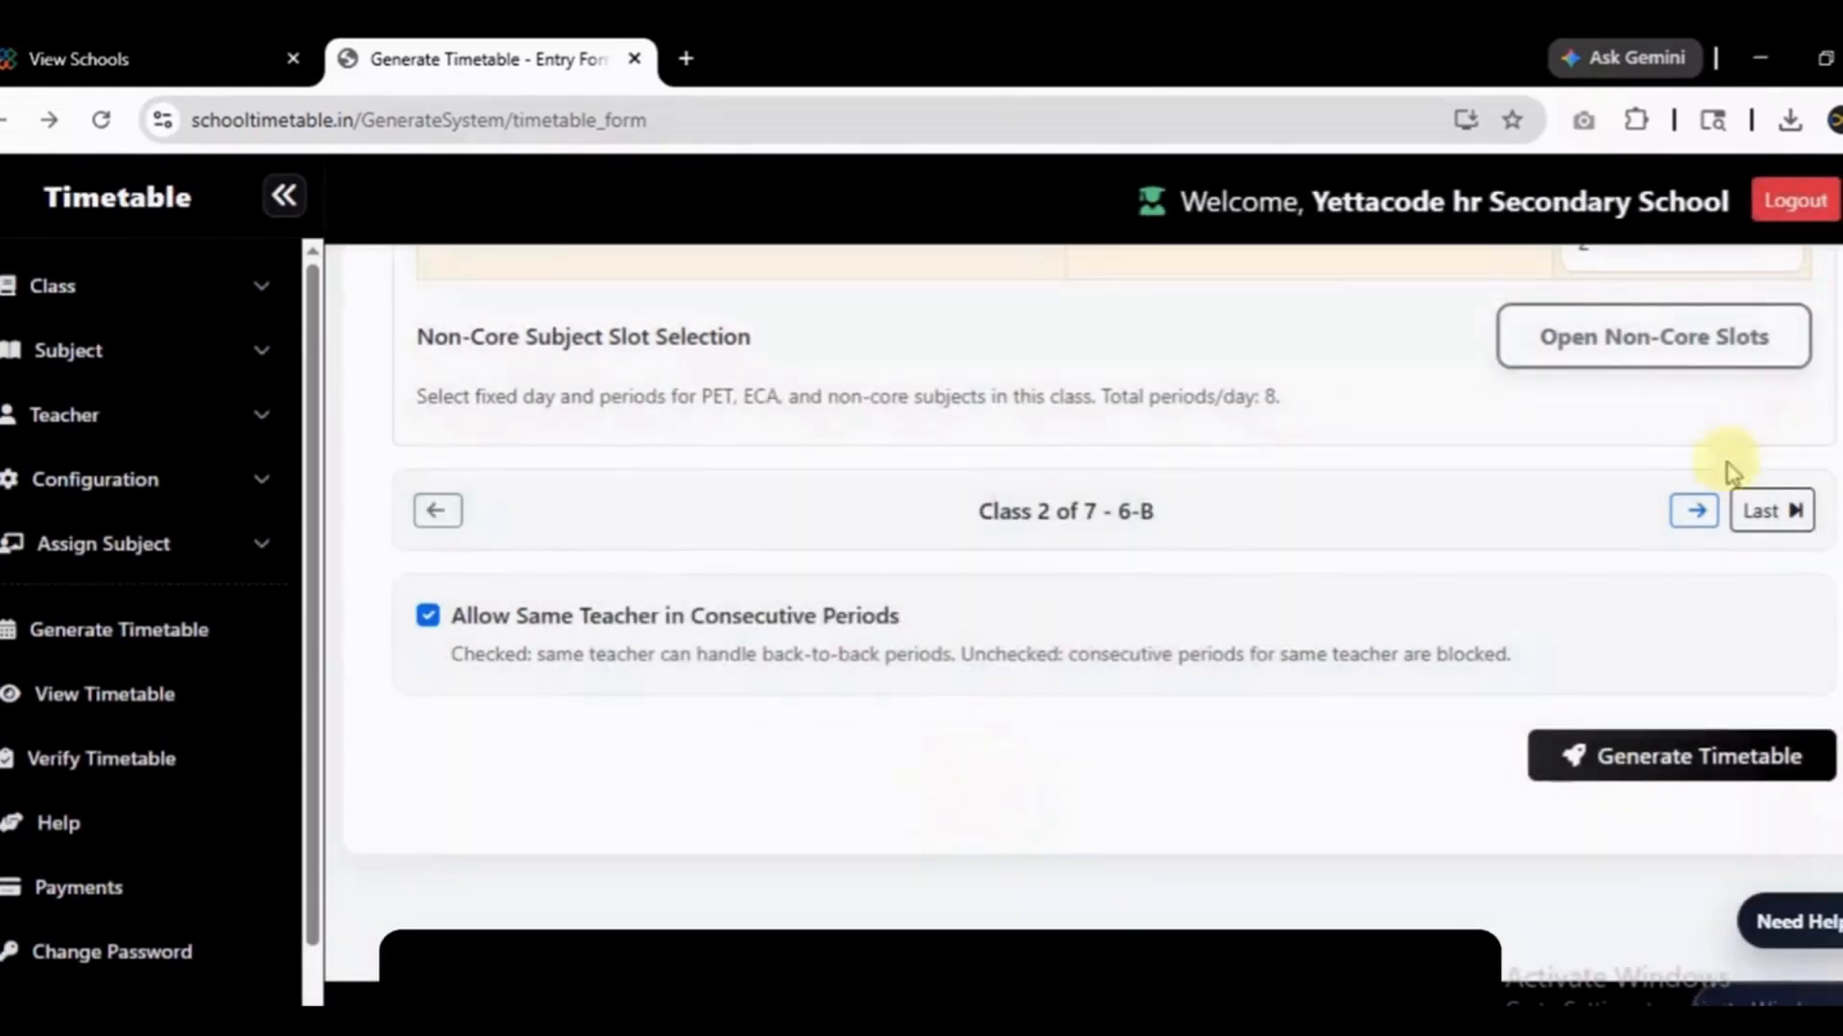
# Advance through the remaining classes from 6-B to the last class, 10-B.
pyautogui.click(1692, 515)
pyautogui.click(1693, 516)
pyautogui.click(1693, 516)
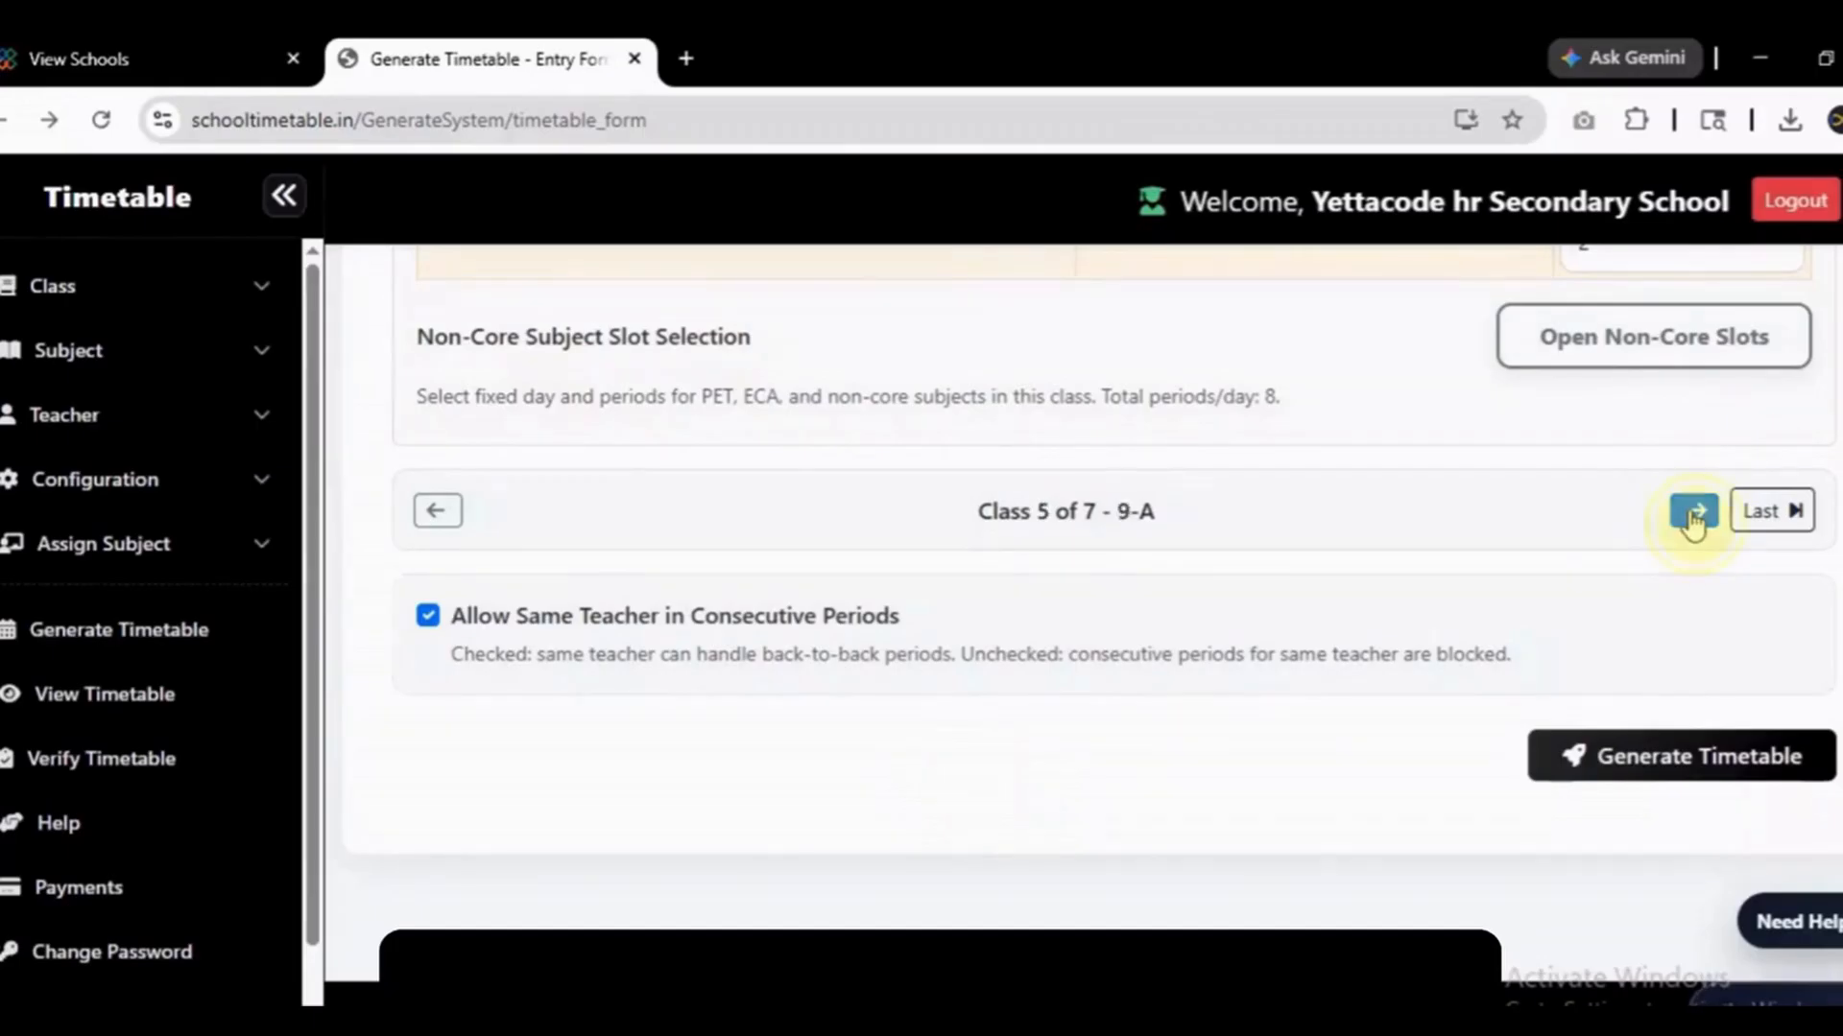
pyautogui.click(1693, 516)
pyautogui.click(1692, 516)
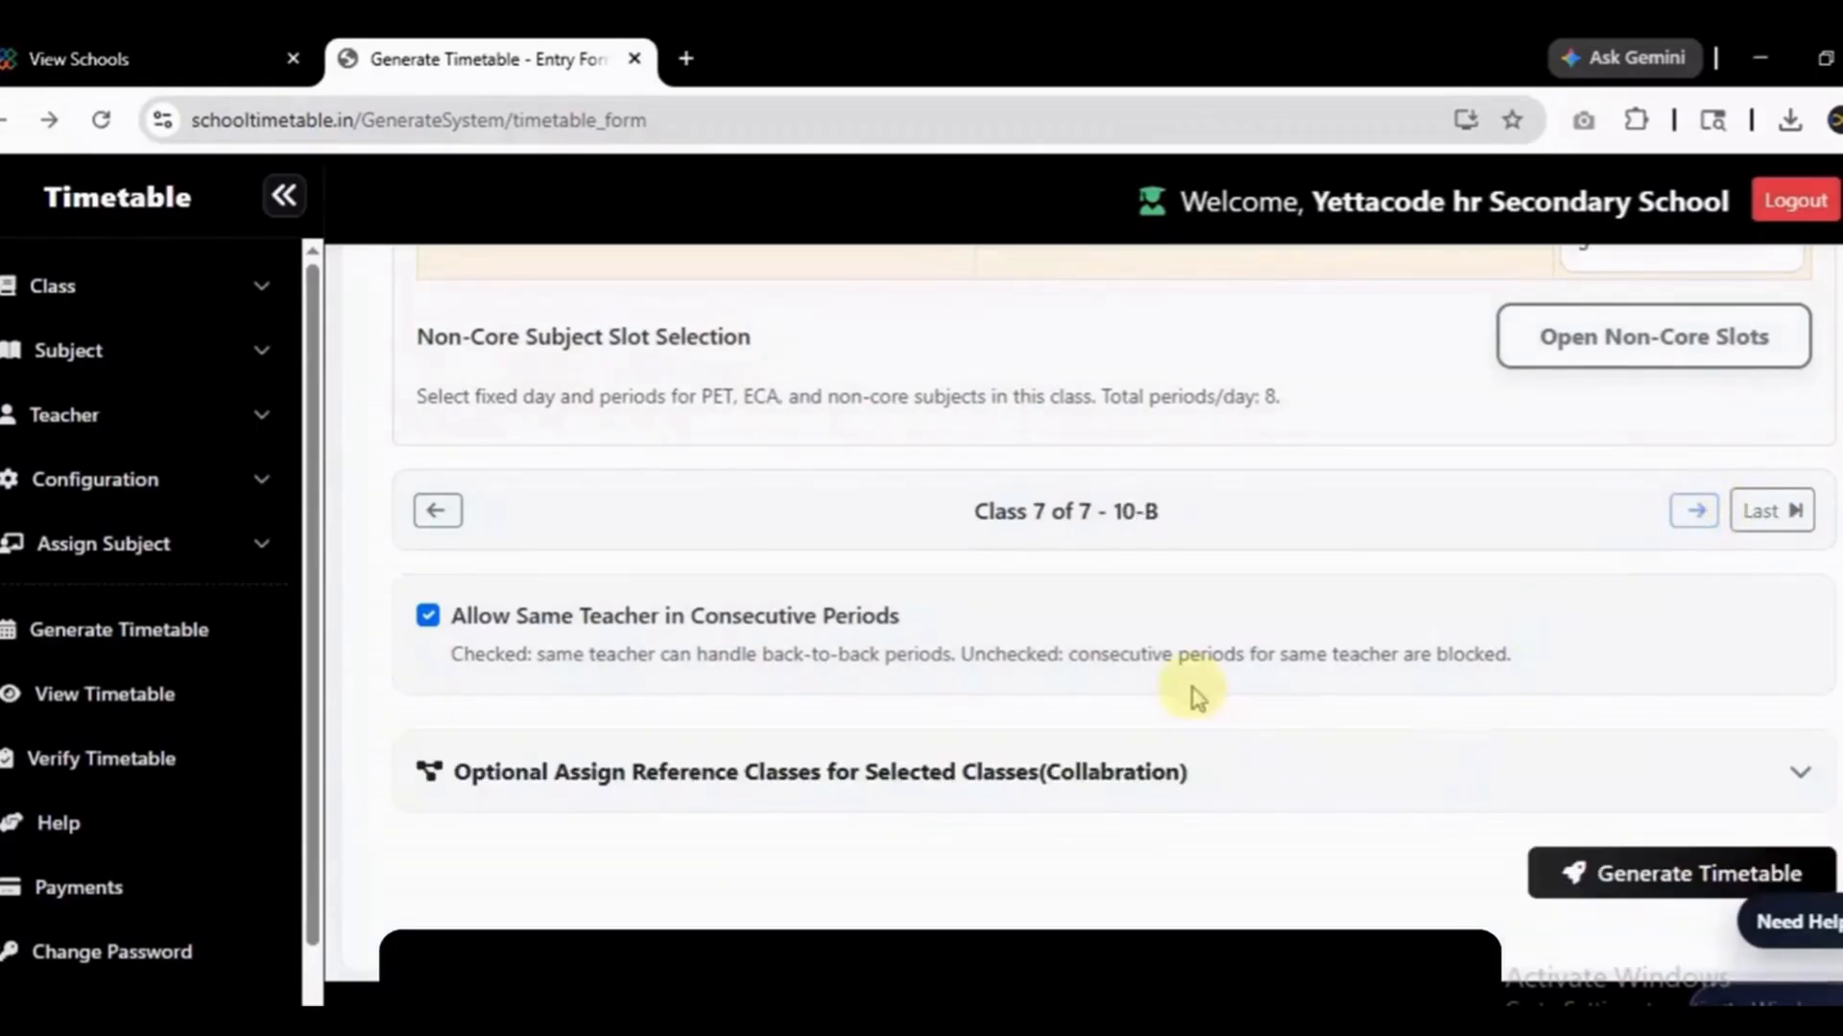
# Expand the optional reference class assignment and examine the reference class, reference subjects and assignment notes for 6-B and 10-B.
pyautogui.click(1460, 792)
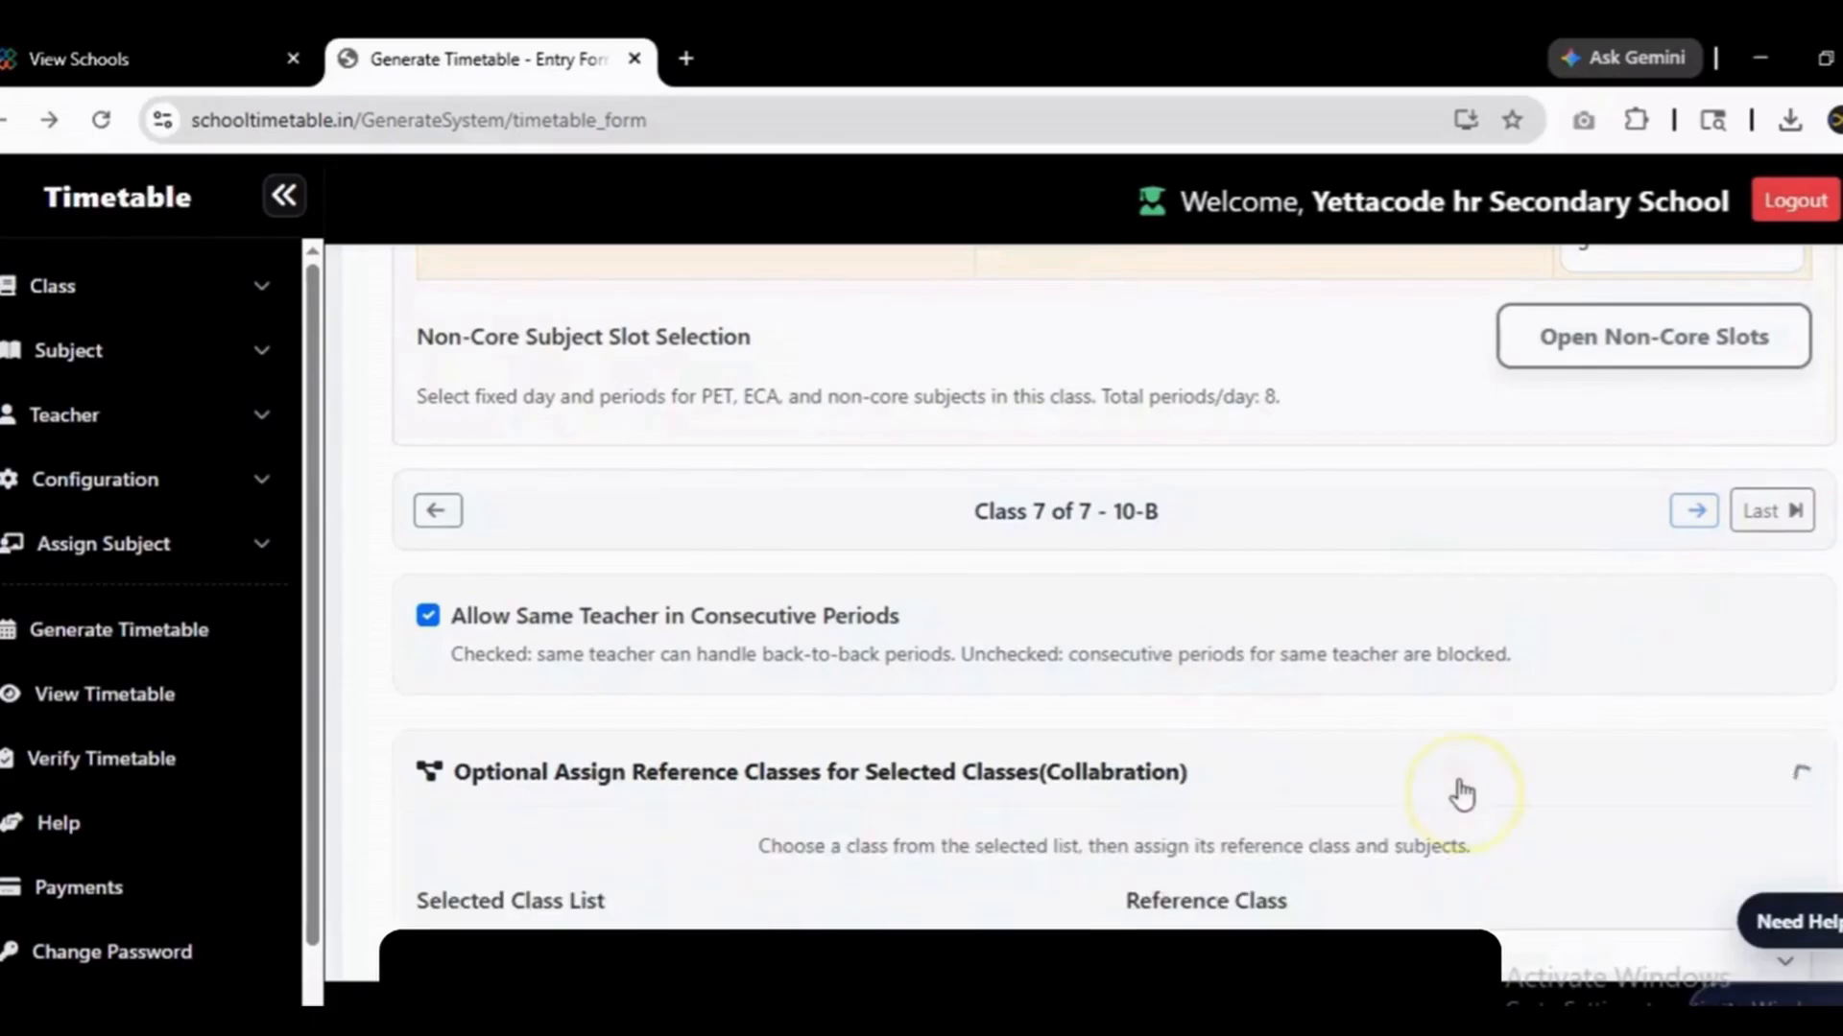
pyautogui.scroll(-4, 1114, 623)
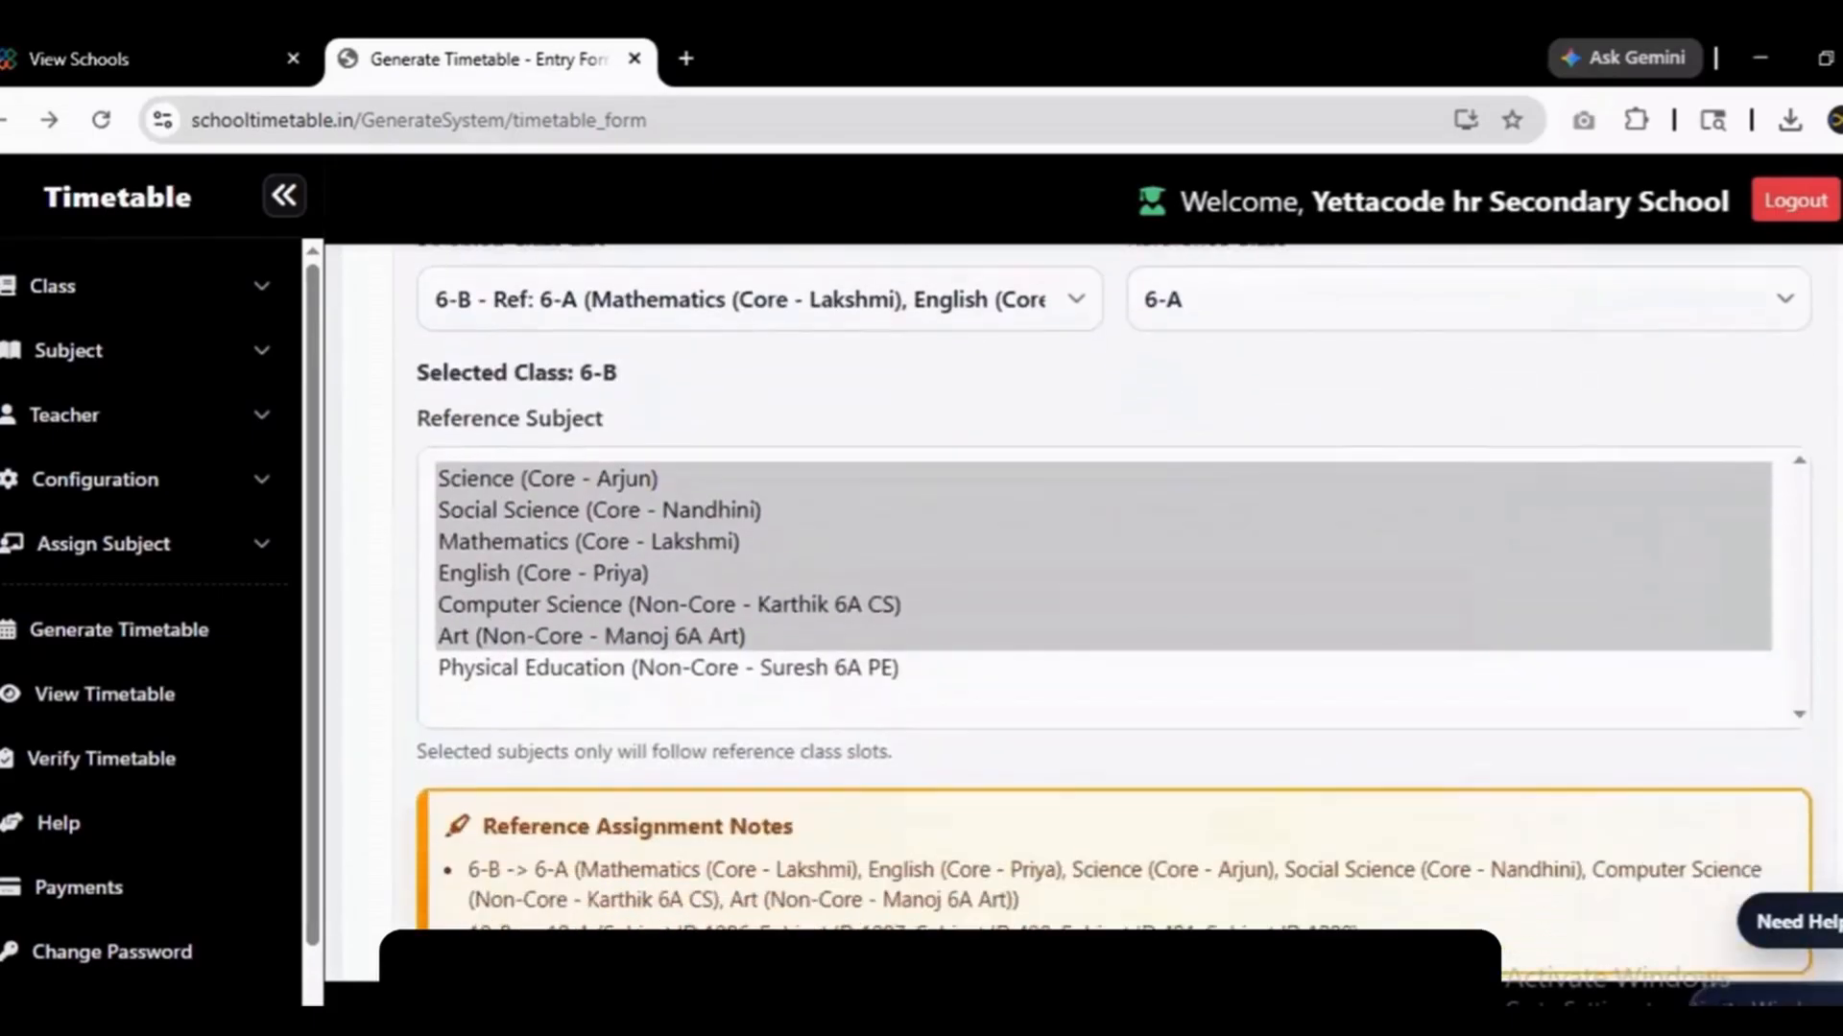
pyautogui.scroll(3, 1113, 624)
pyautogui.scroll(-2, 1113, 624)
pyautogui.scroll(3, 1113, 623)
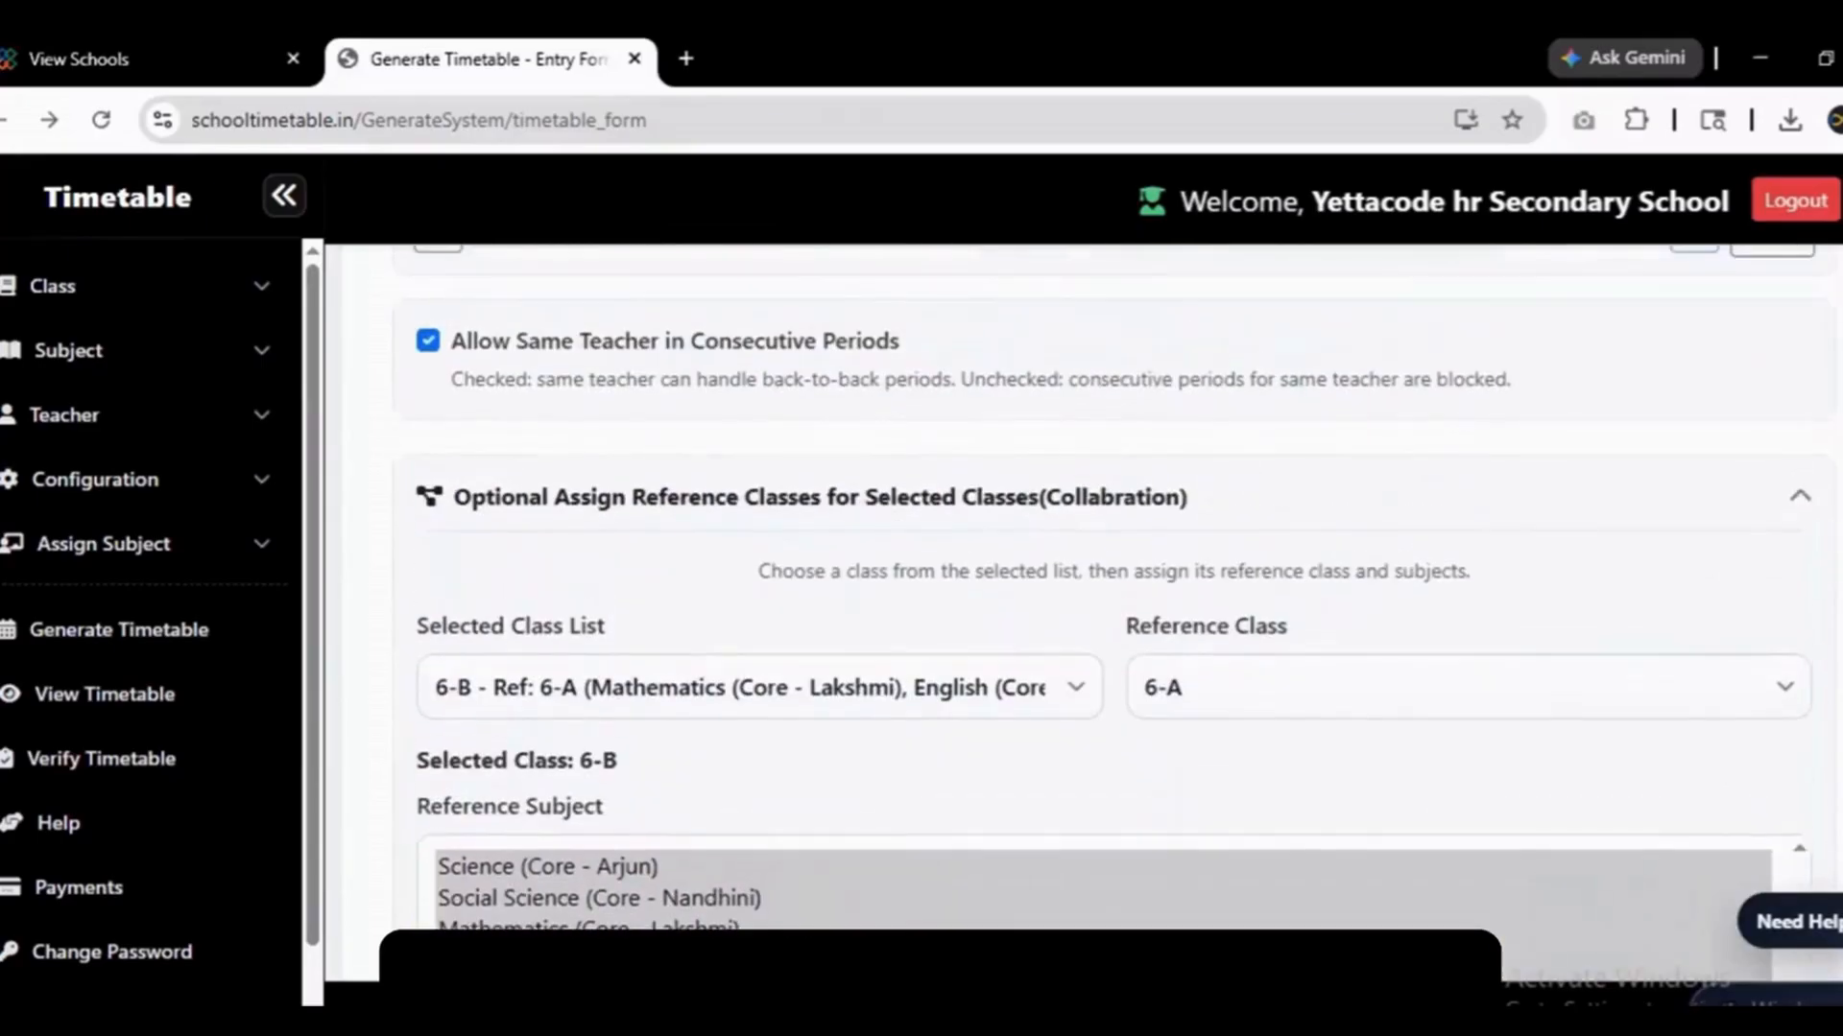
pyautogui.scroll(-7, 1044, 785)
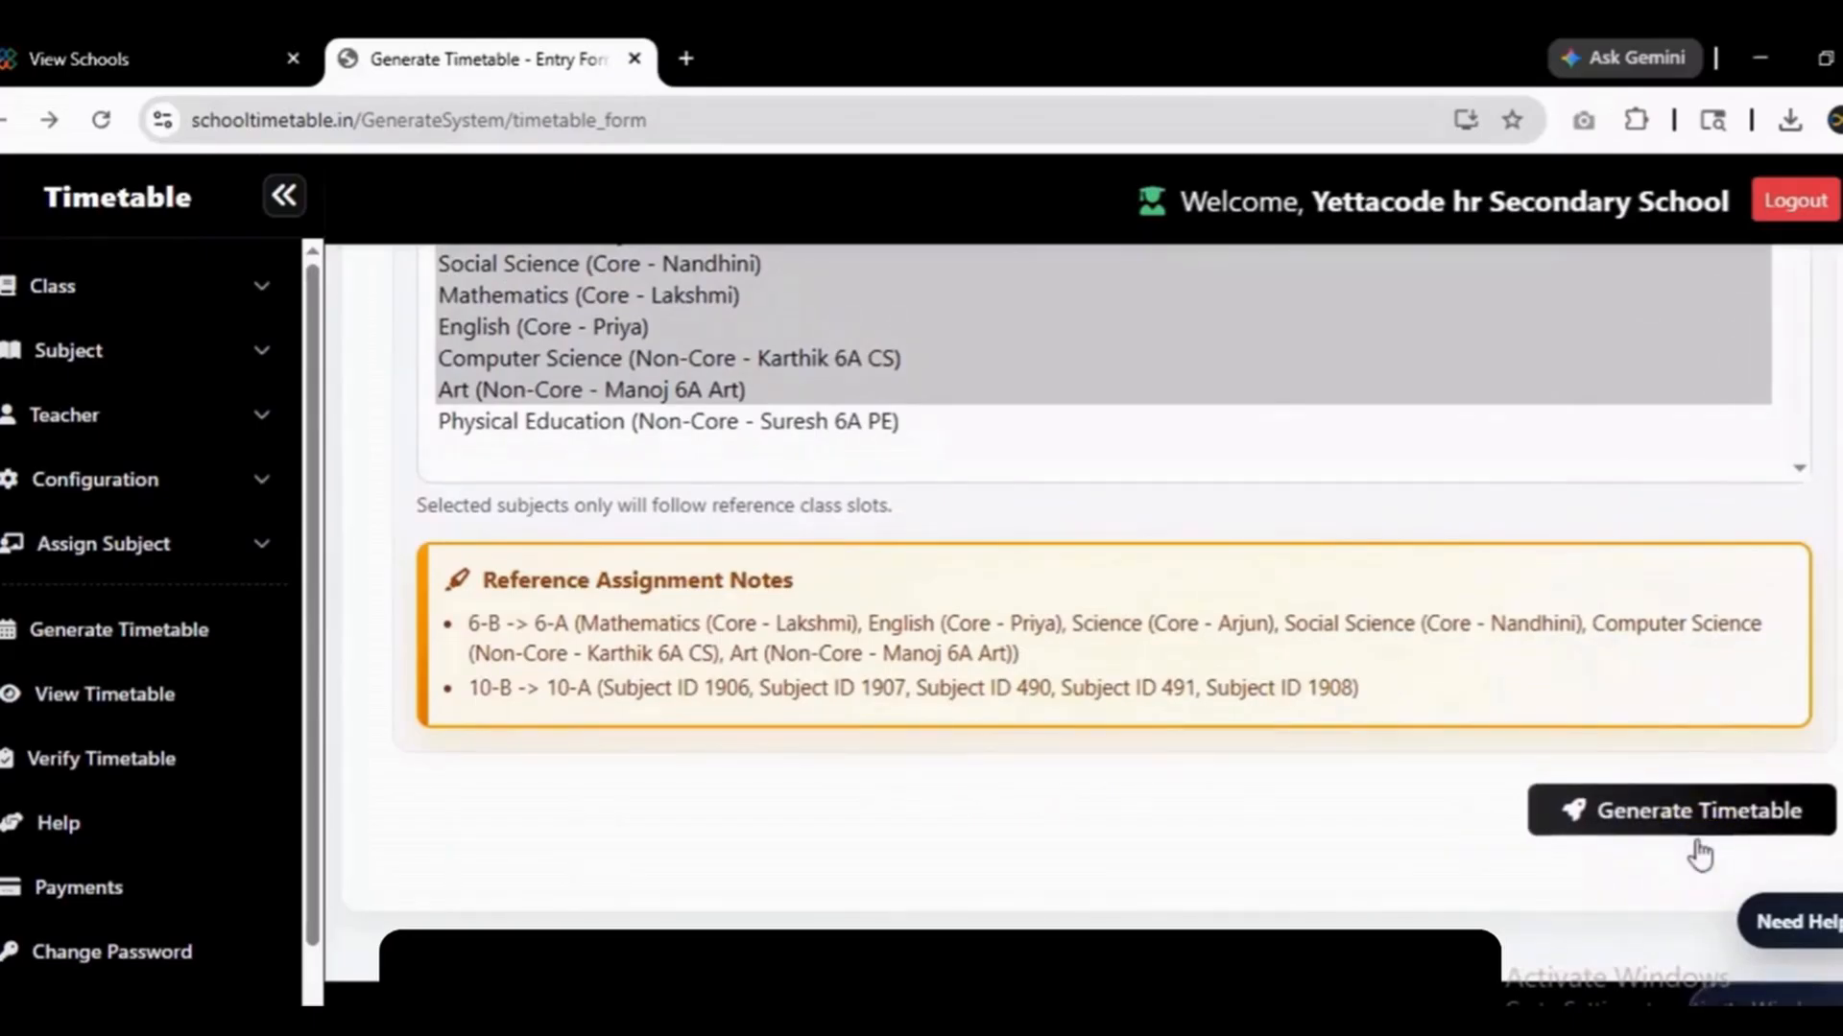
# Generate the timetables for all uploaded classes and look through the class timetables on the View Timetable page.
pyautogui.click(1672, 817)
pyautogui.click(1668, 817)
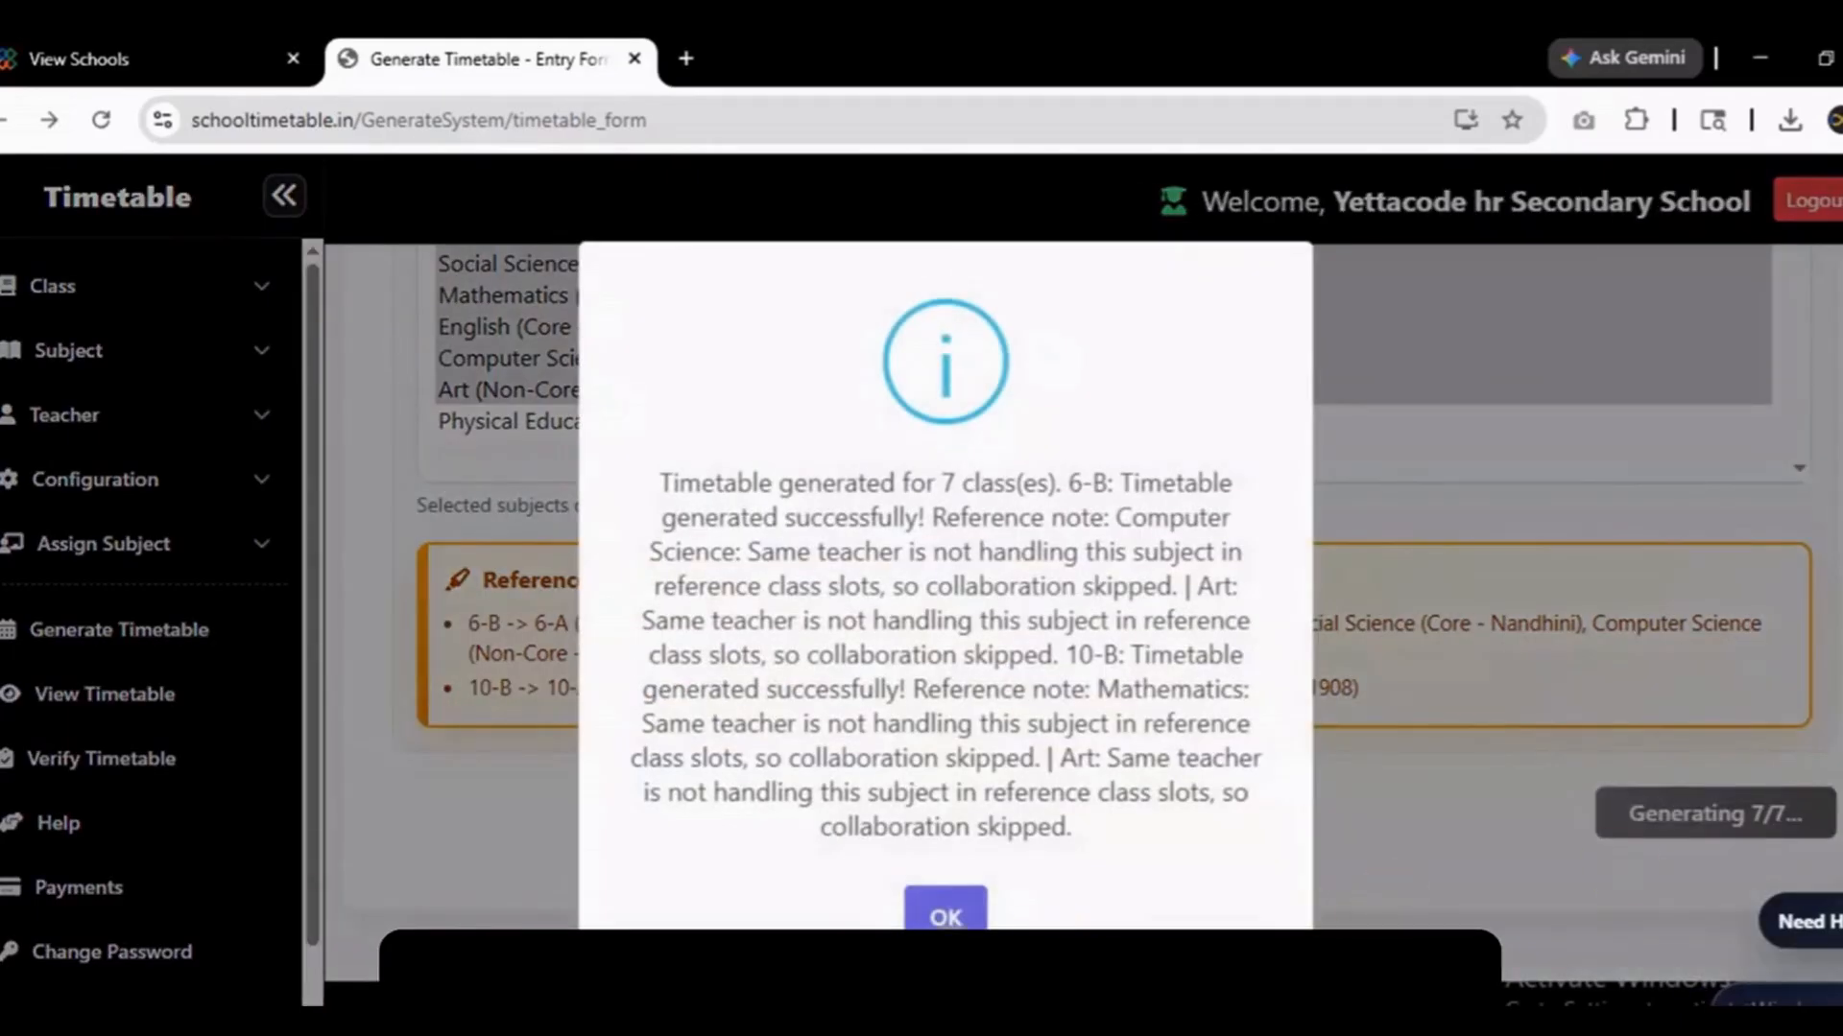
pyautogui.click(945, 916)
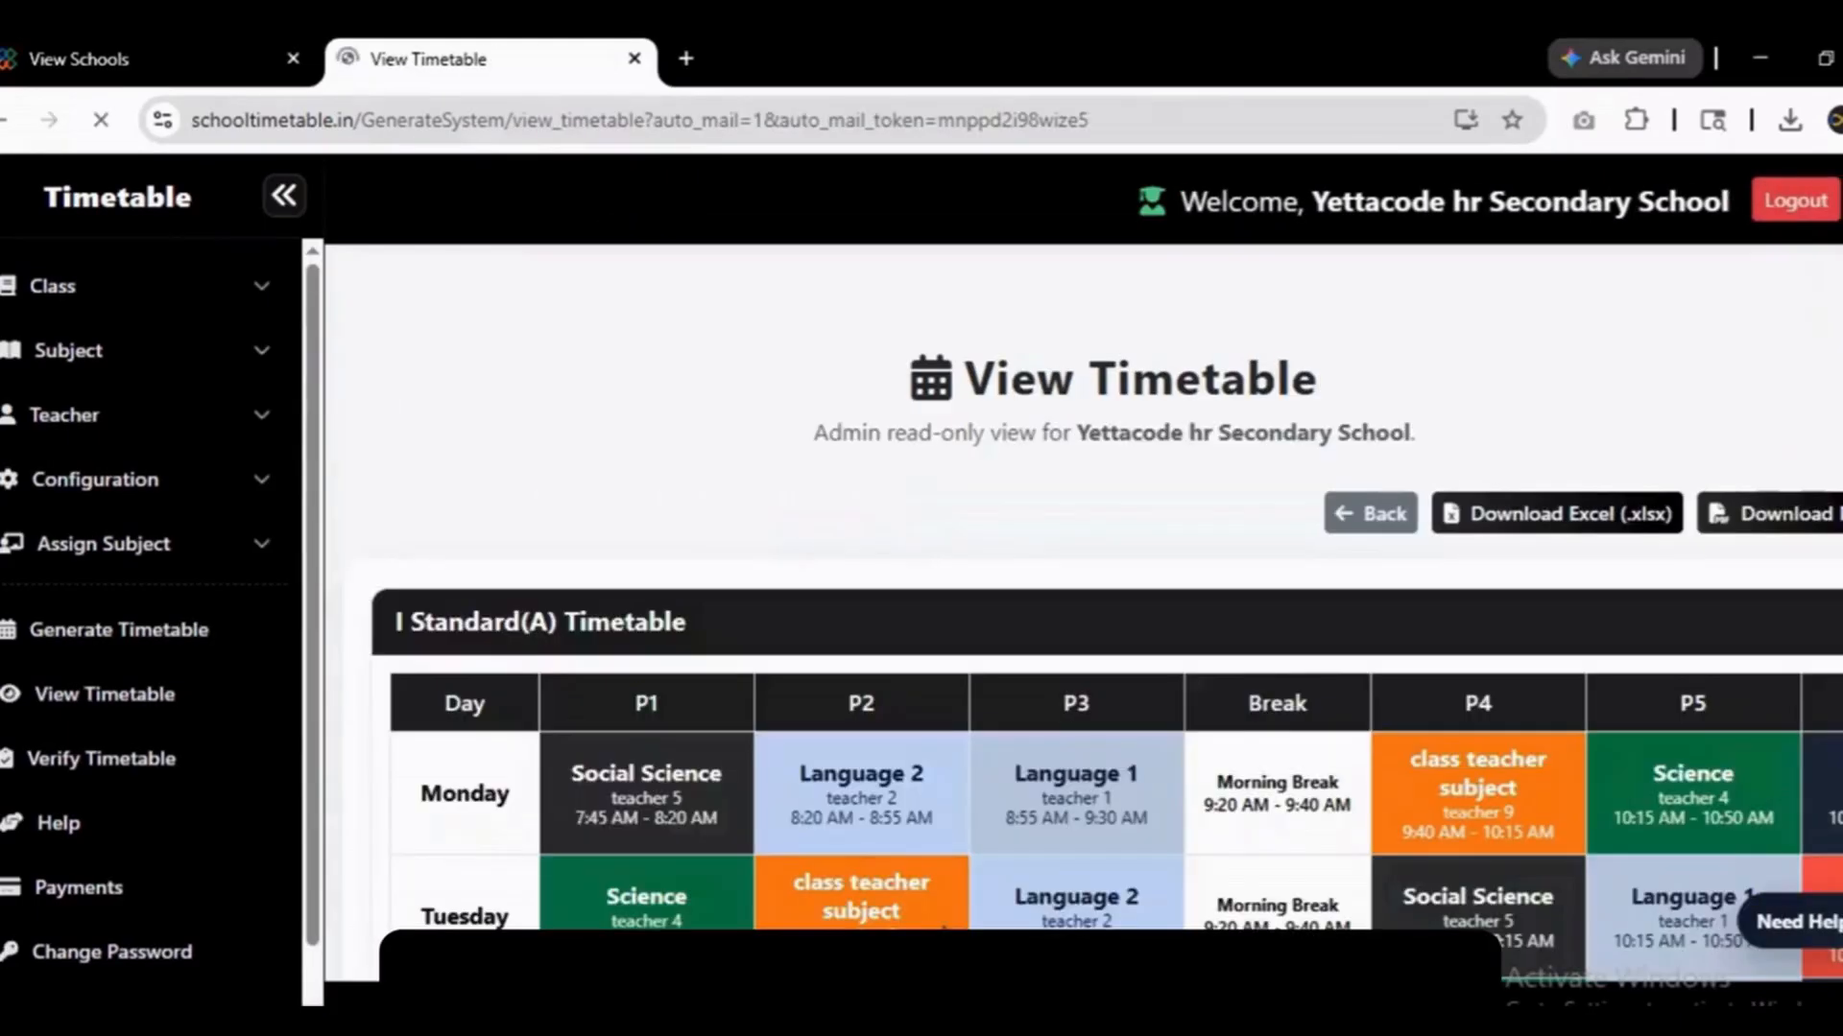
pyautogui.scroll(-15, 1104, 614)
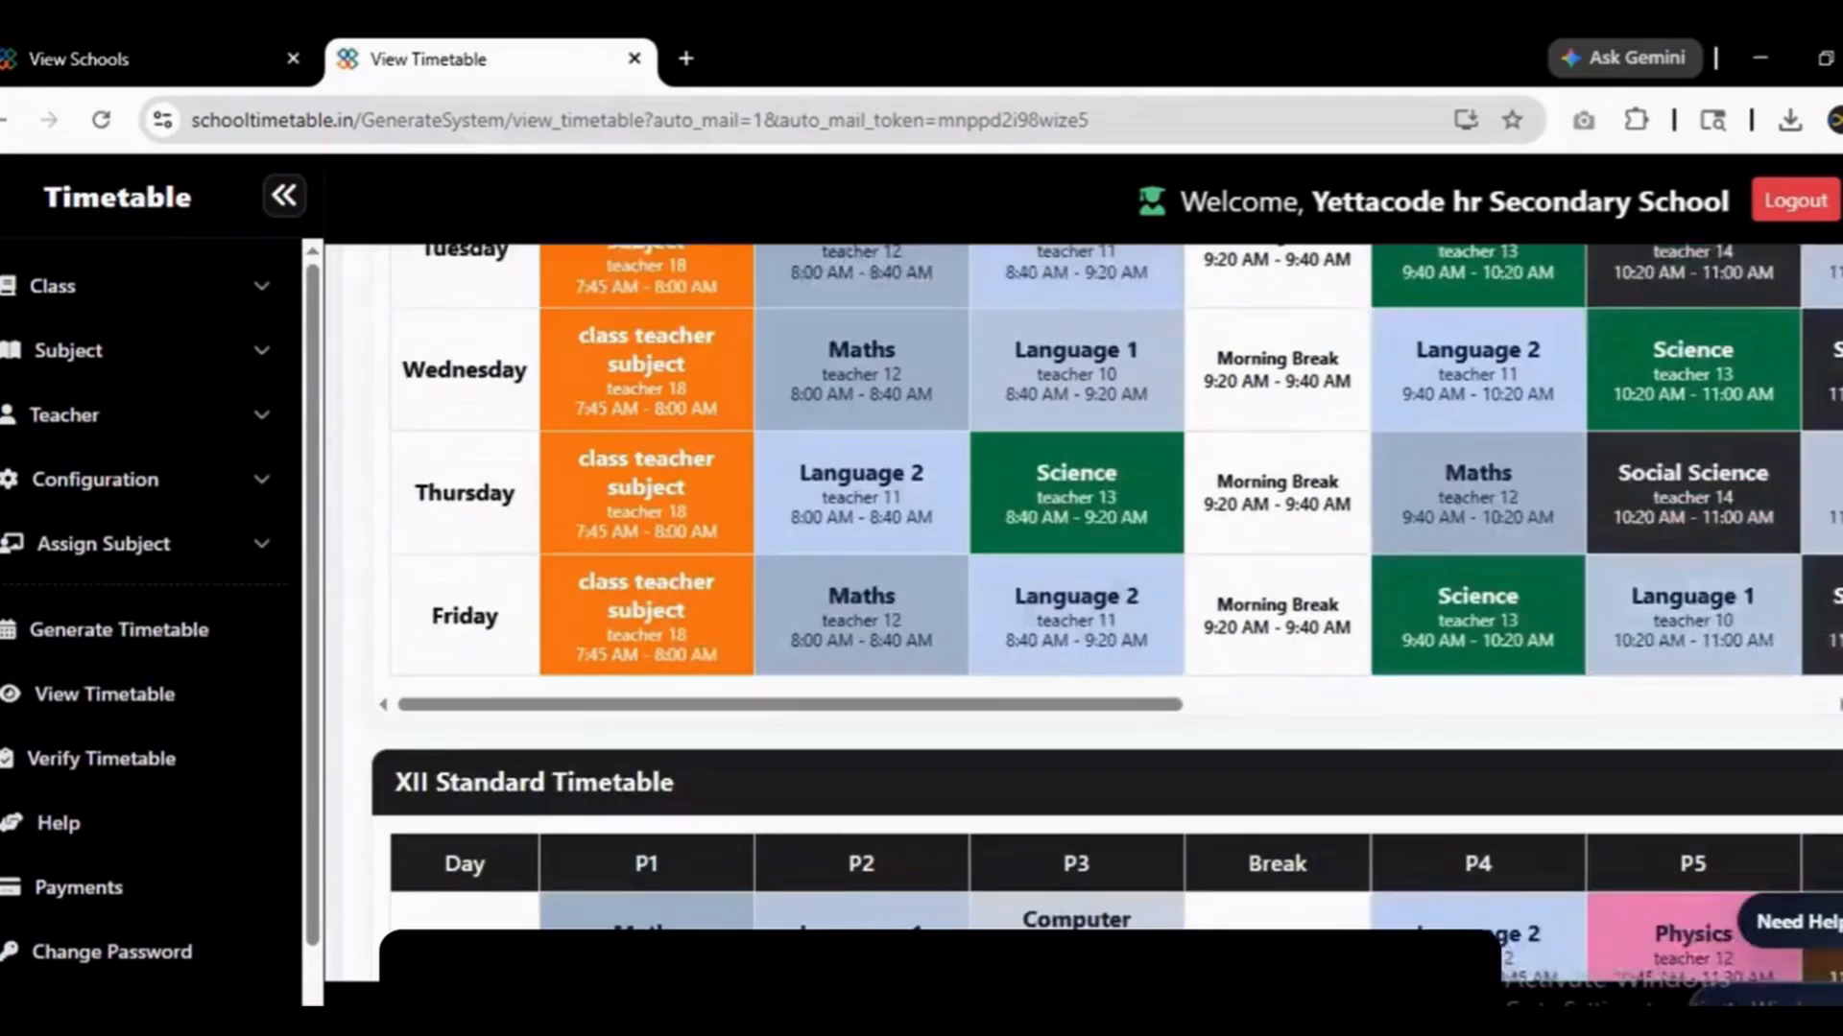